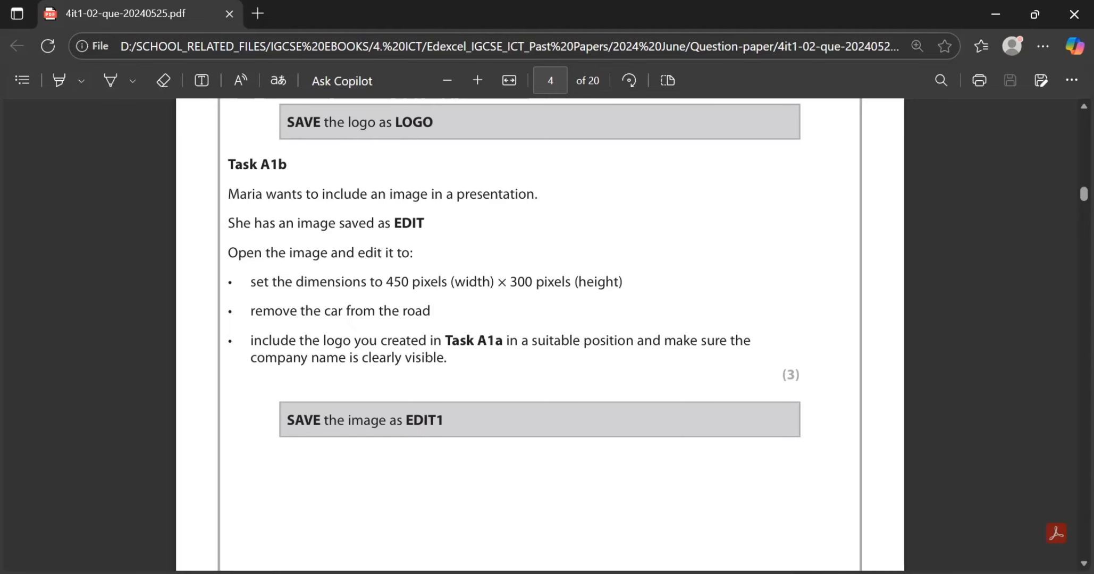
Step: Review the Task A1b image-editing requirements in the question paper, especially the required pixel dimensions
left_click_drag(386, 282, 586, 282)
left_click(508, 282)
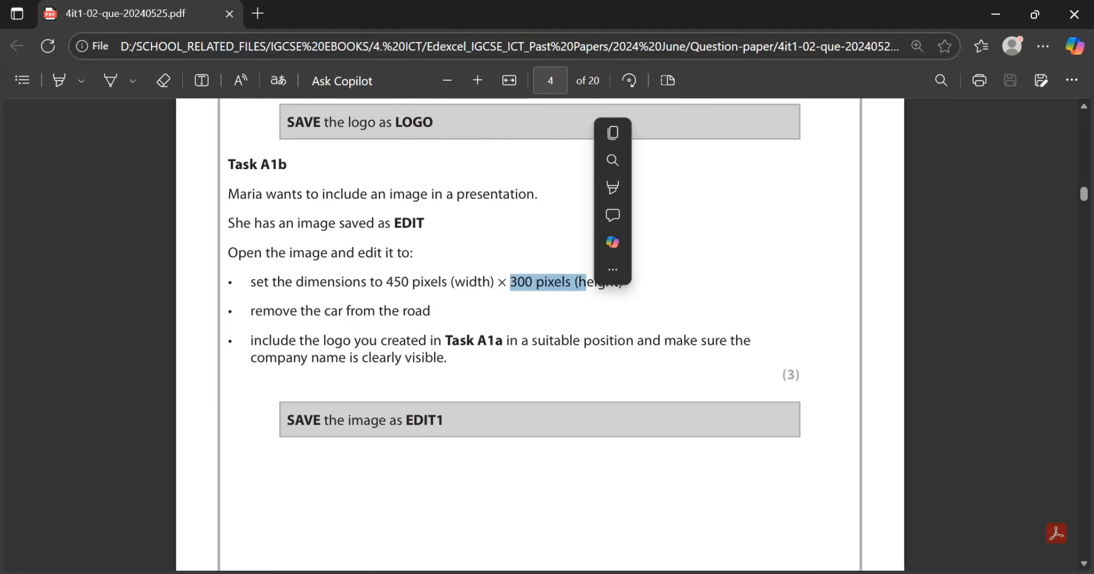
left_click(640, 287)
scroll(539, 267, "down", 1)
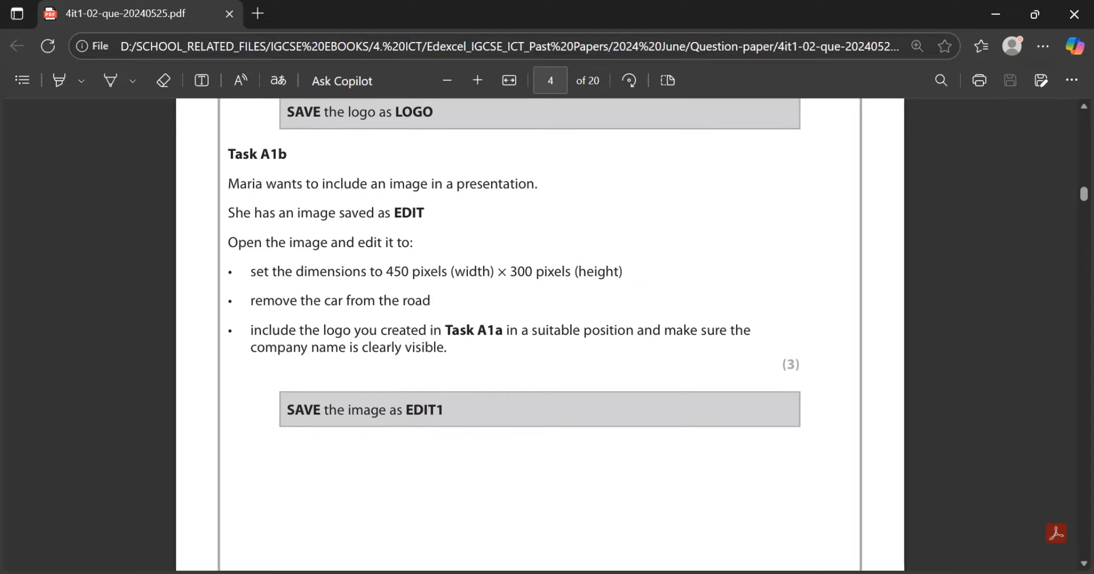
Step: Open the inner IMAGES folder within the desktop's DATA FILES folder and select the EDIT image
key("alt+Tab")
key("alt+Tab")
key("alt+Tab")
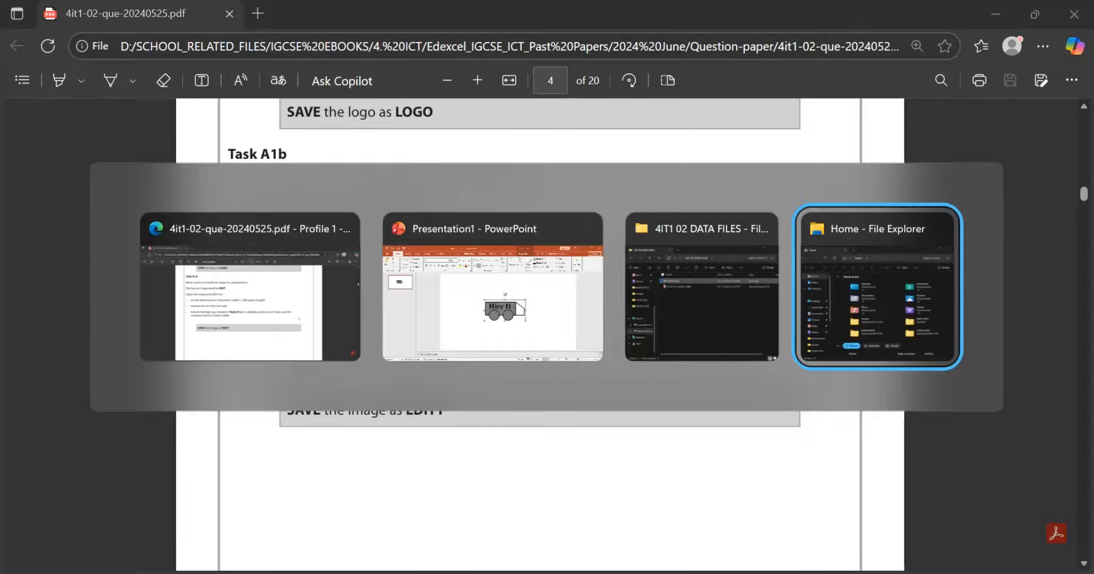
key("super")
key("super")
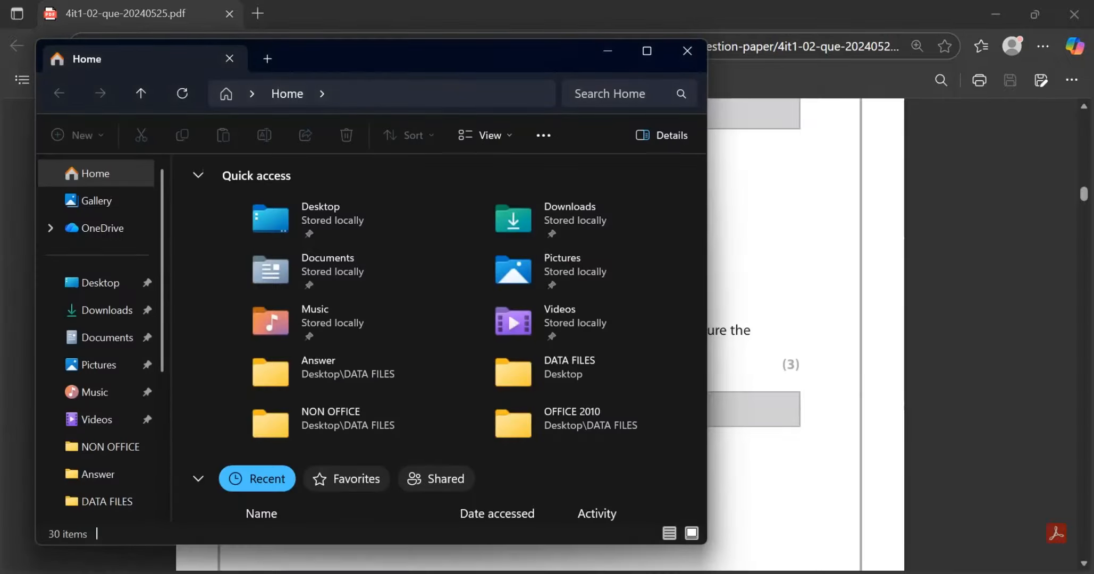
key("super+d")
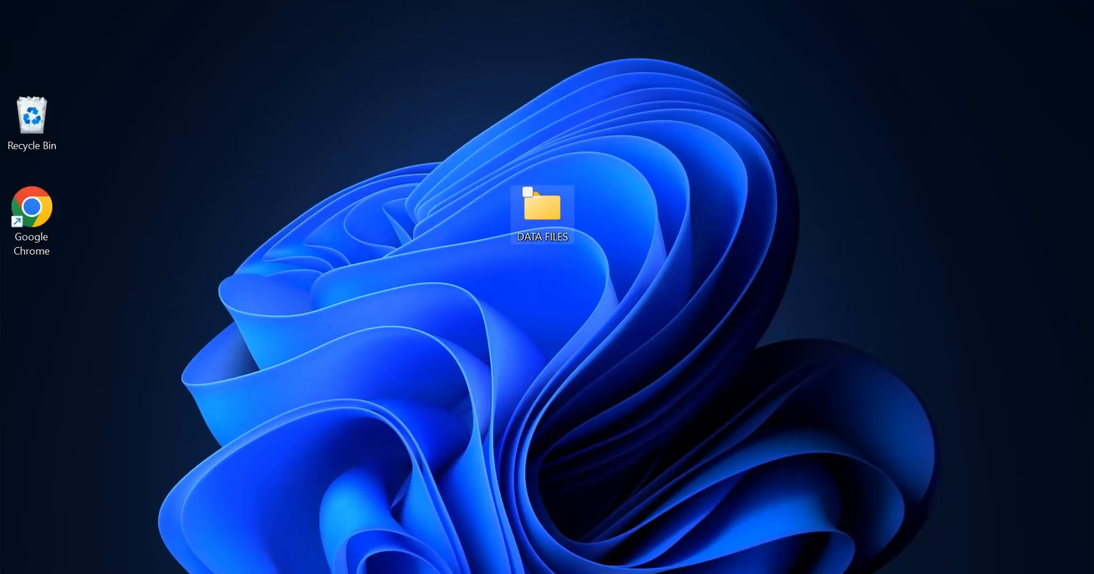
left_click(542, 213)
double_click(542, 212)
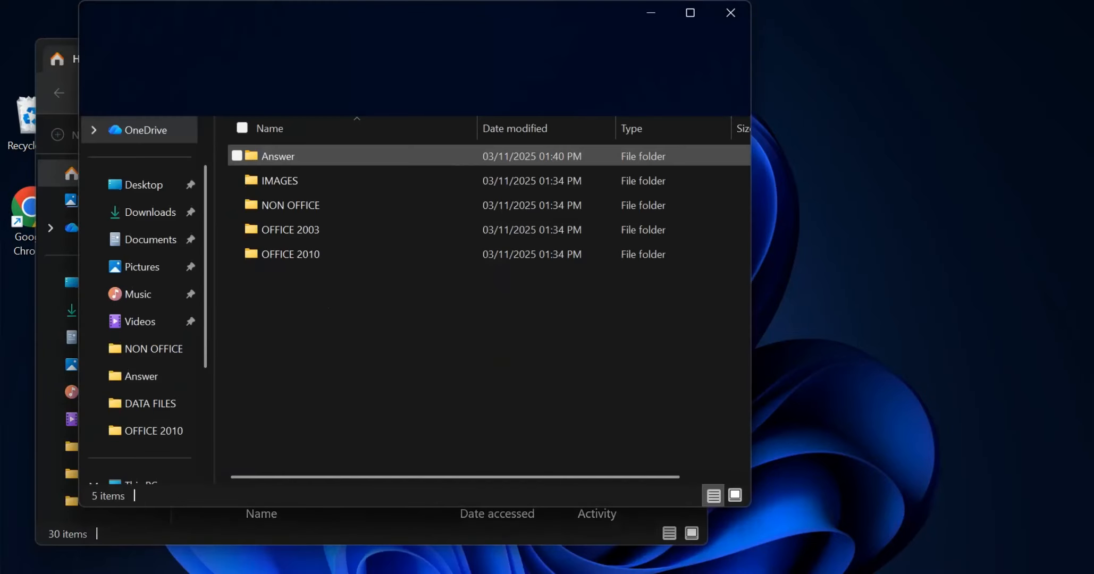
double_click(279, 181)
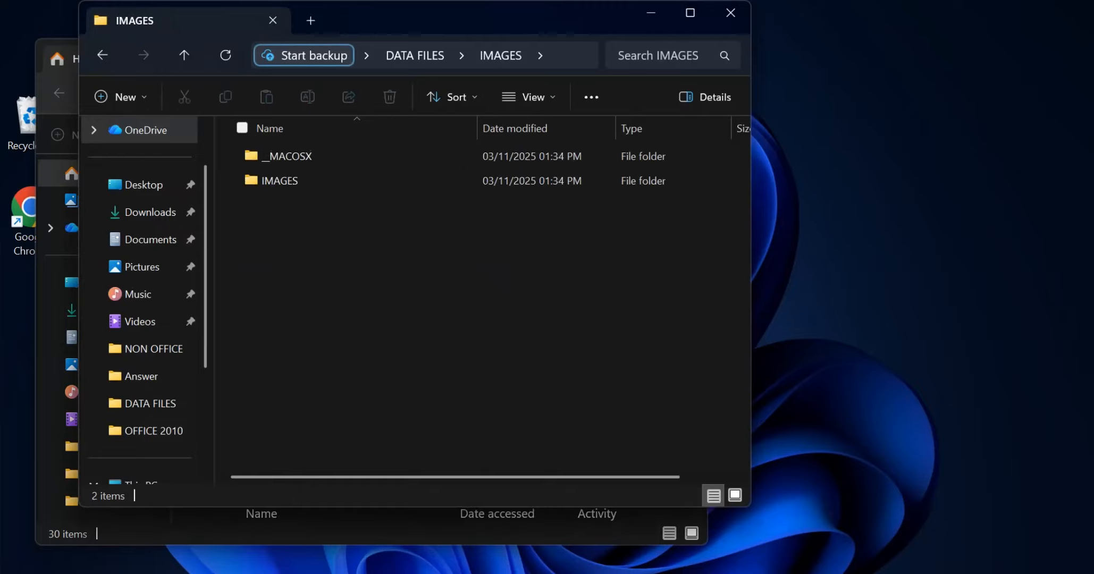
double_click(280, 180)
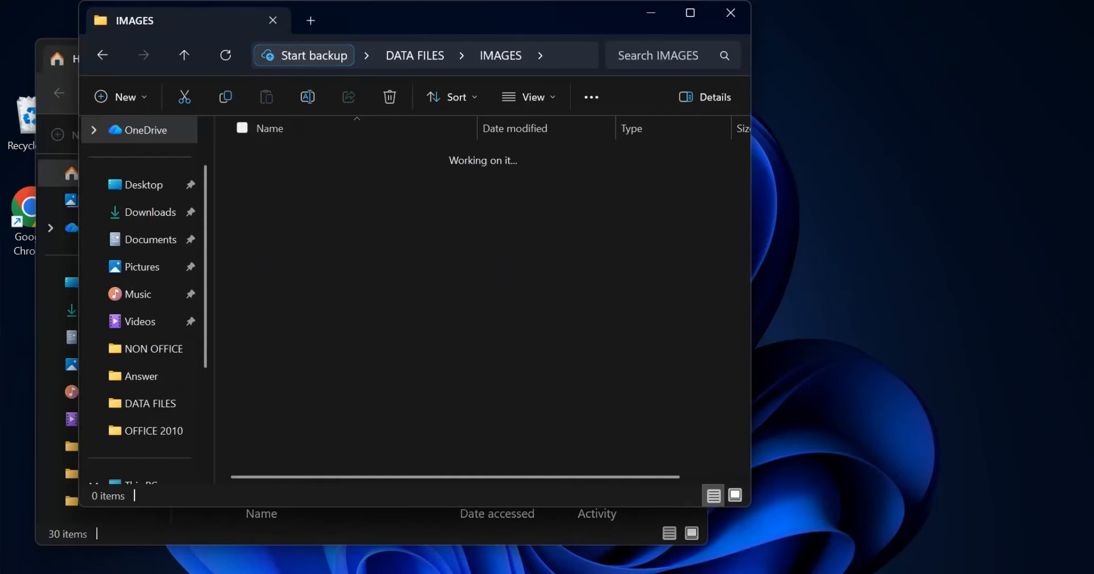
left_click(377, 175)
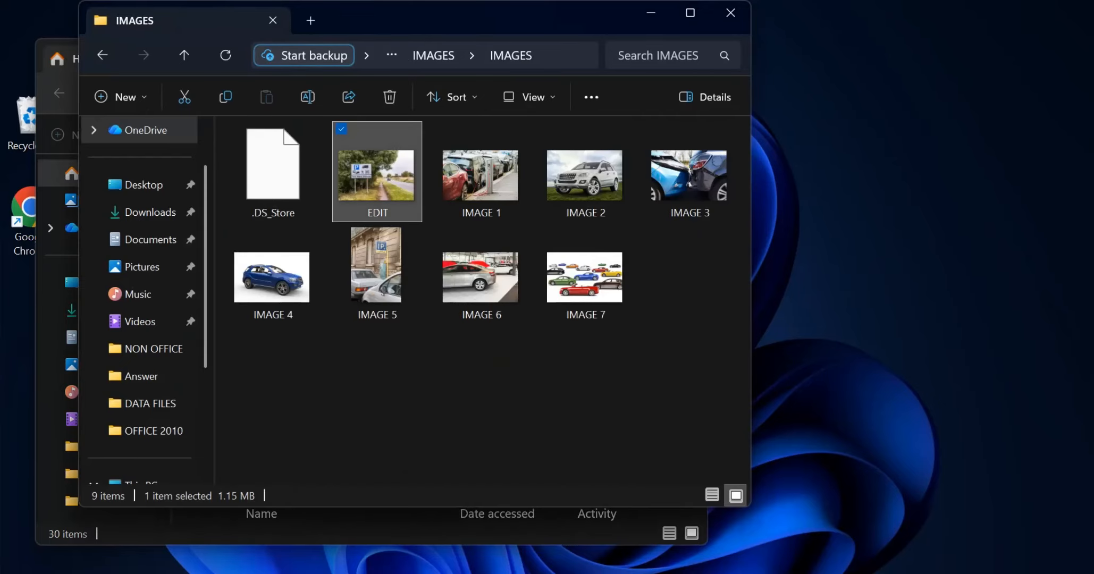
Step: Close the spare Home window of File Explorer and recheck the Task A1b instructions in the question paper
left_click_drag(437, 19, 519, 79)
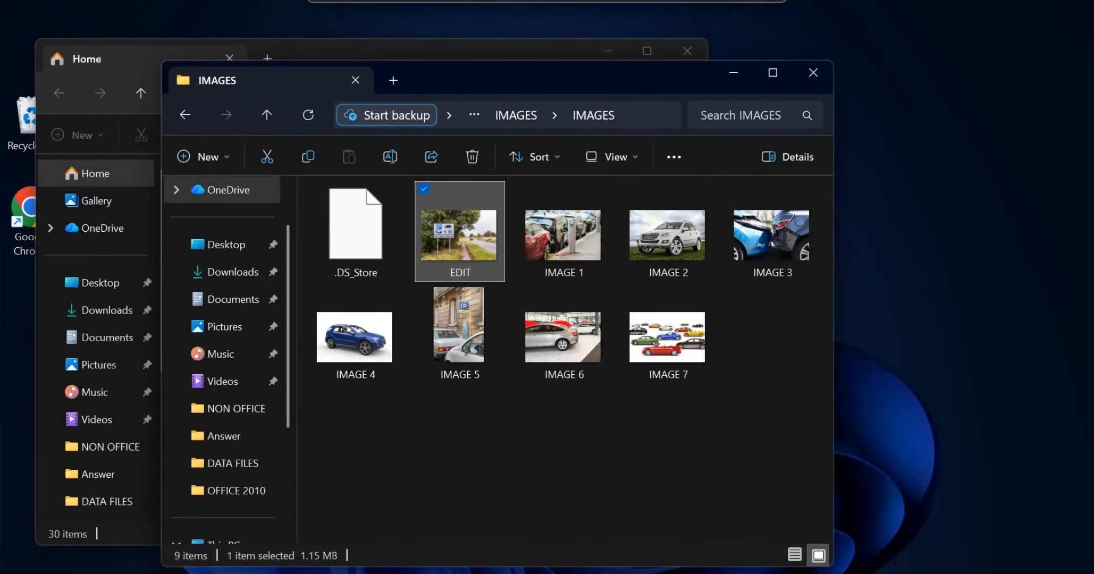
left_click(687, 51)
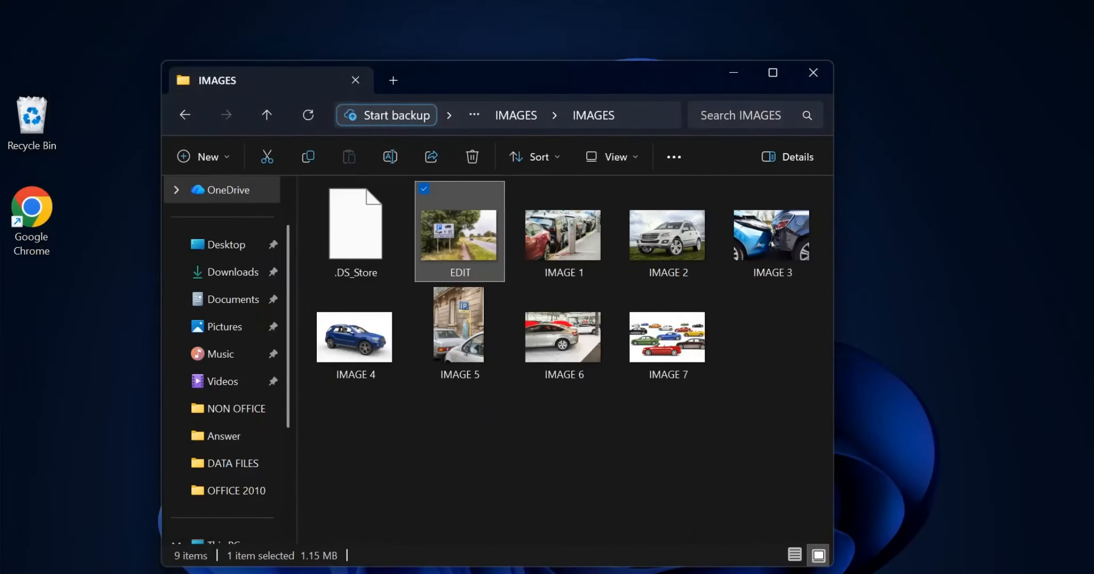
key("alt+Tab")
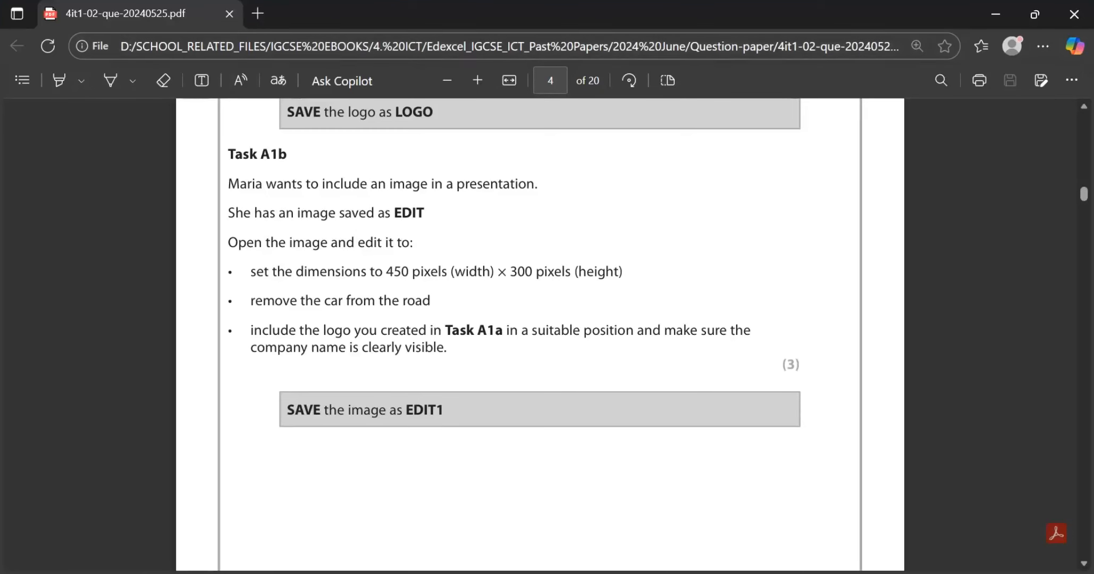
scroll(540, 335, "down", 1)
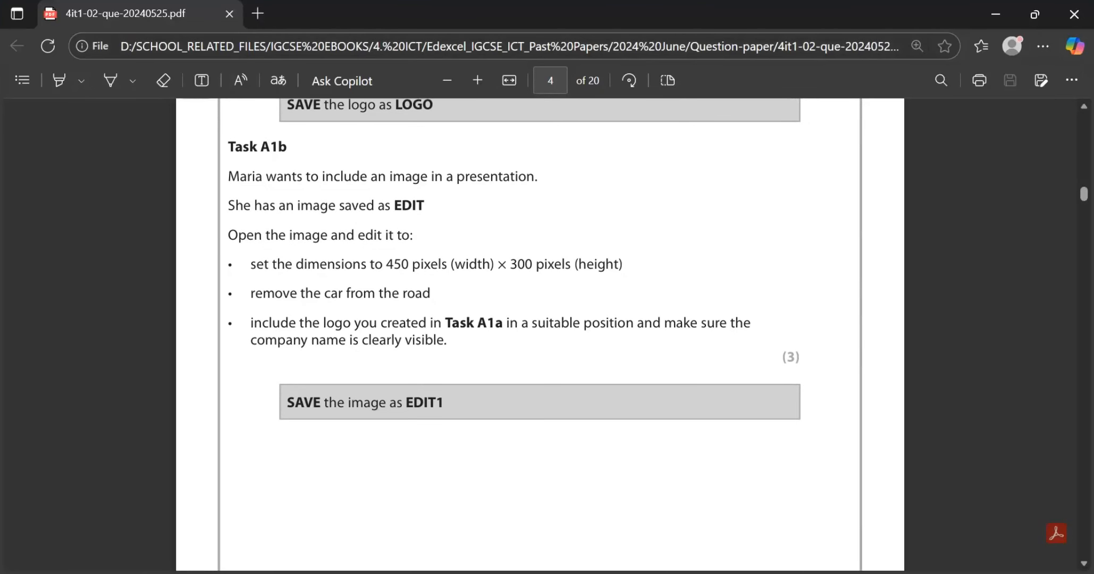
key("alt+Tab")
key("alt+Tab")
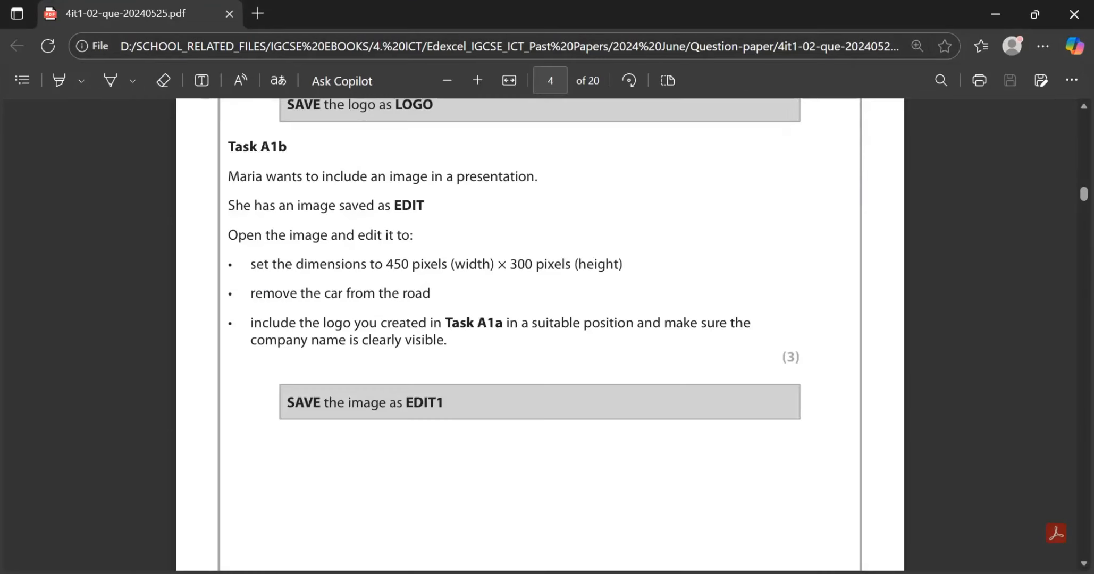
Step: Go to the desktop and launch Adobe Photoshop 2023
key("super+d")
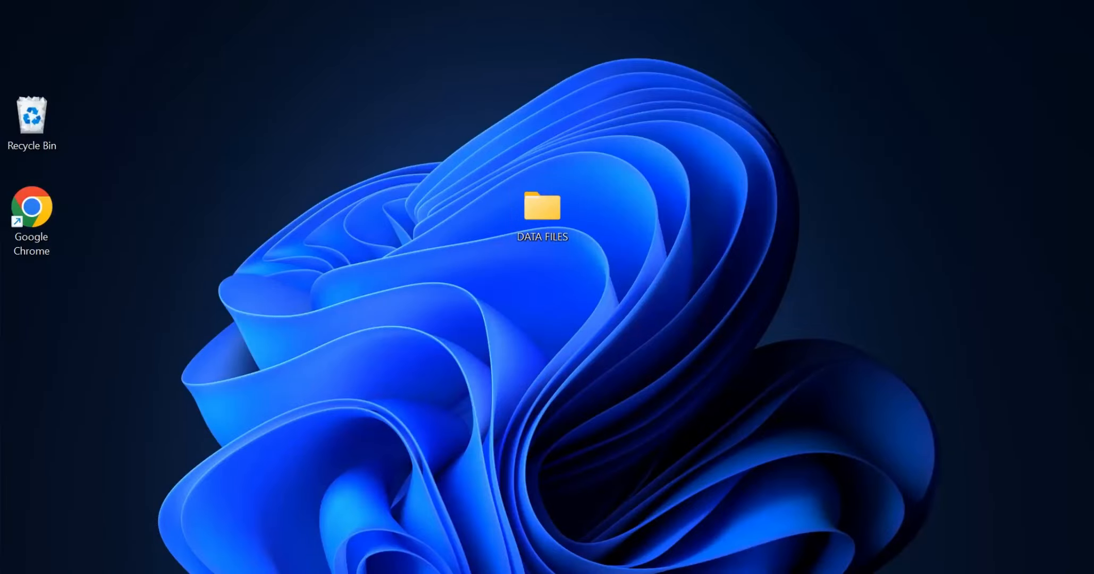
key("super")
type("PG")
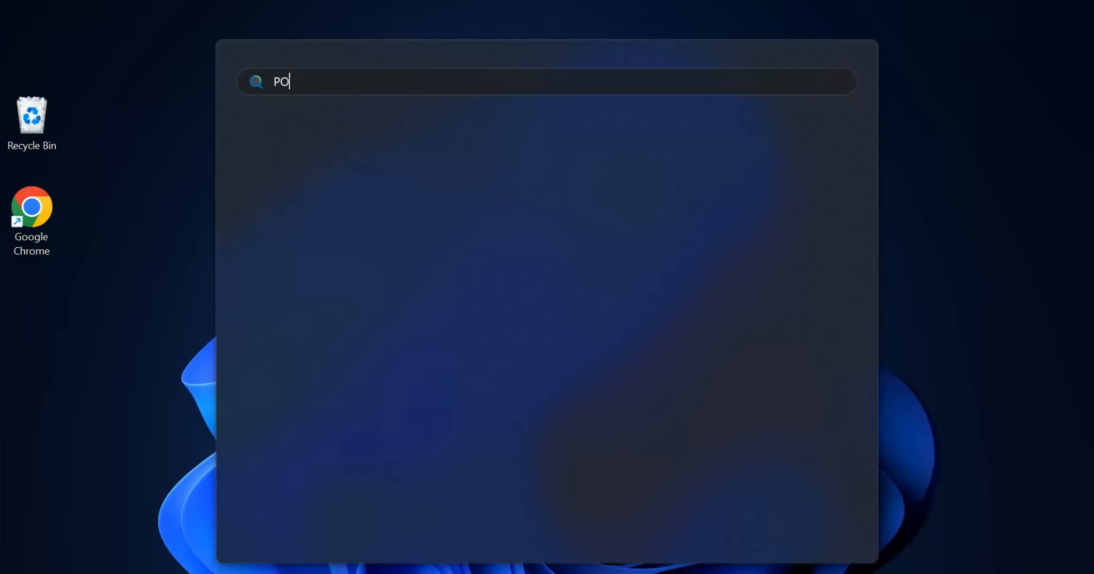
key("BackSpace")
key("BackSpace")
type("pho")
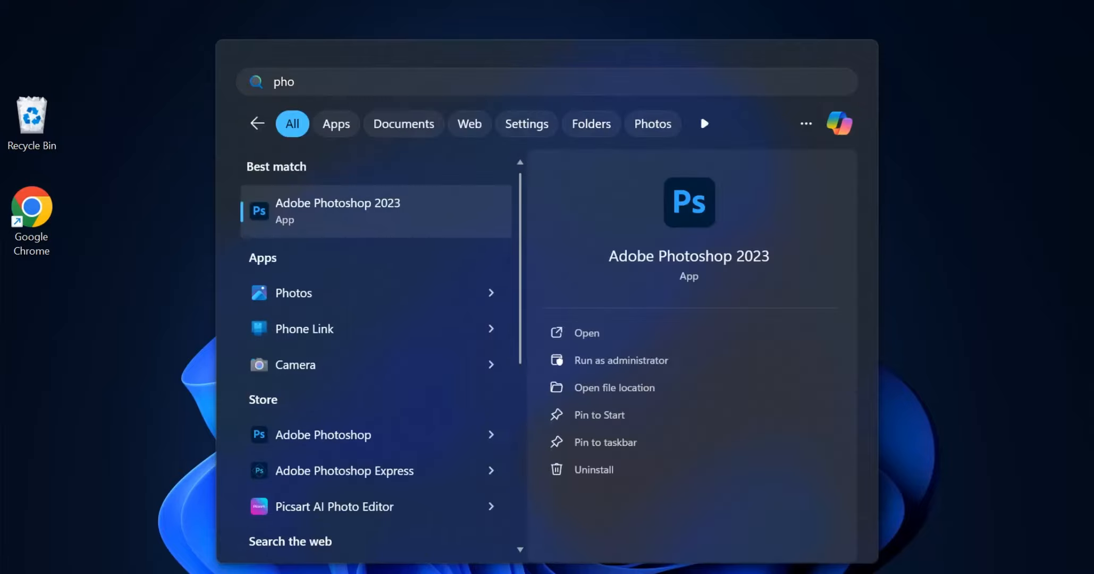
key("Return")
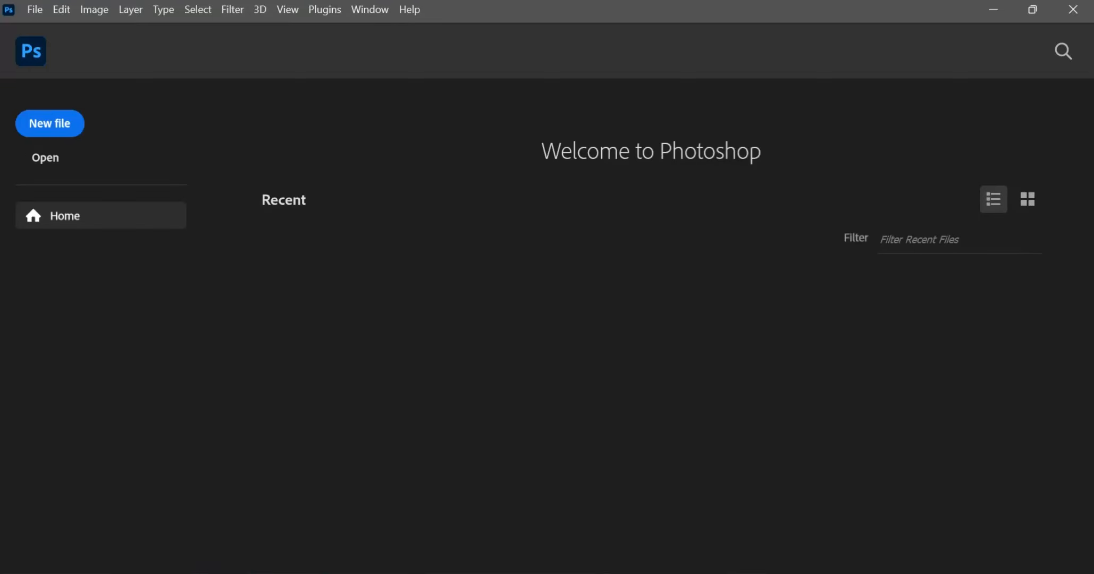
Step: Open the EDIT image from the IMAGES folder in Photoshop
key("super+d")
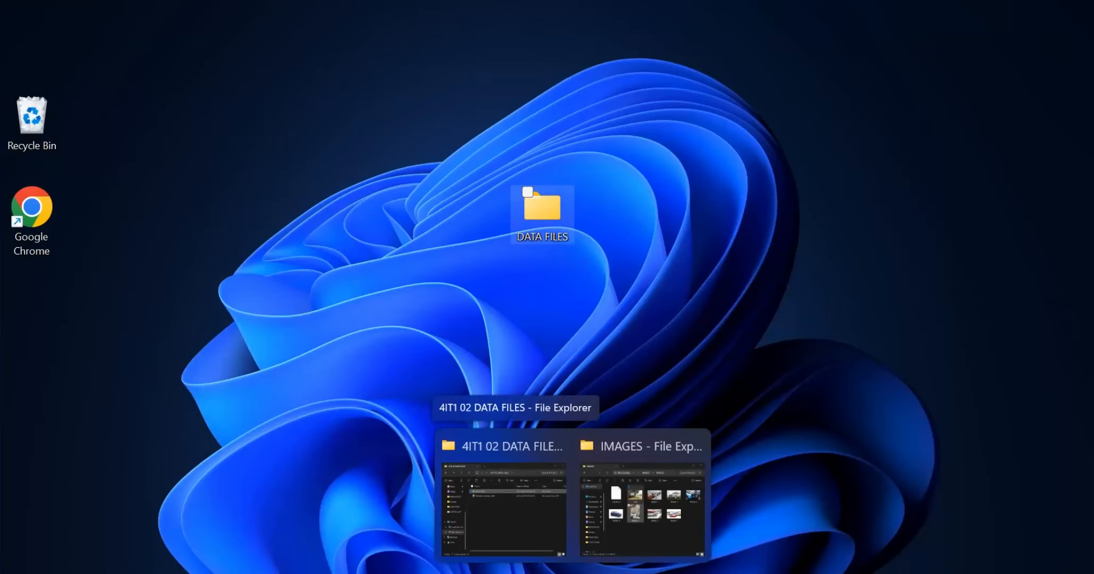
mouse_move(571, 571)
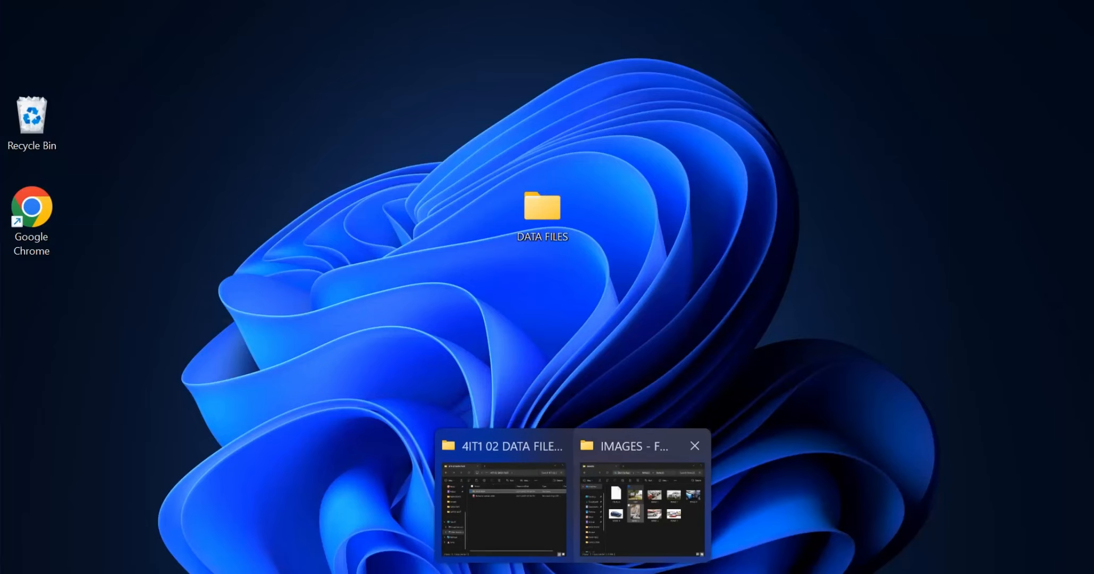
left_click(639, 507)
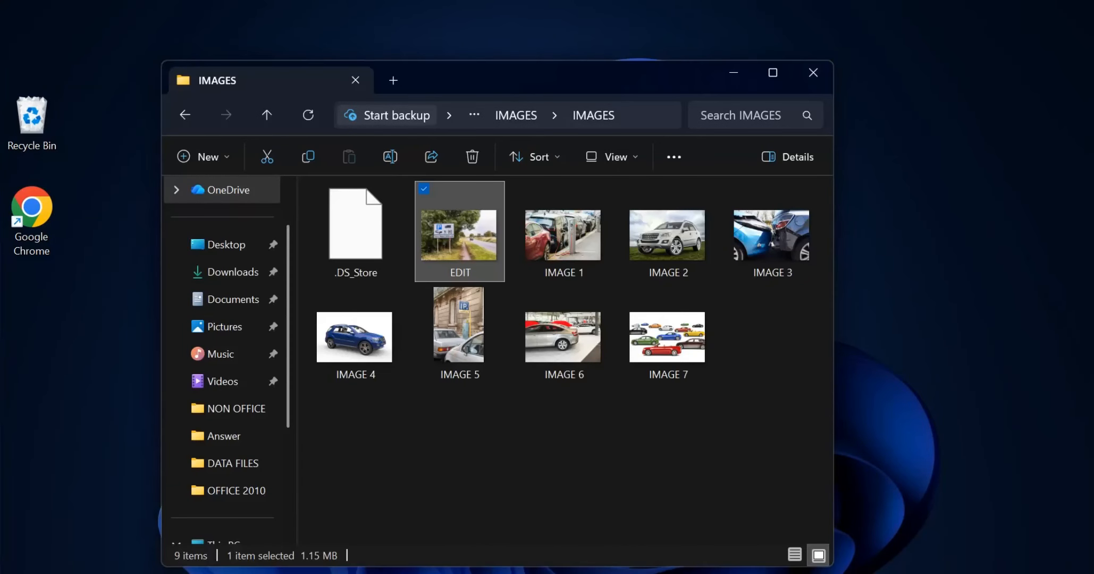
left_click_drag(458, 232, 564, 452)
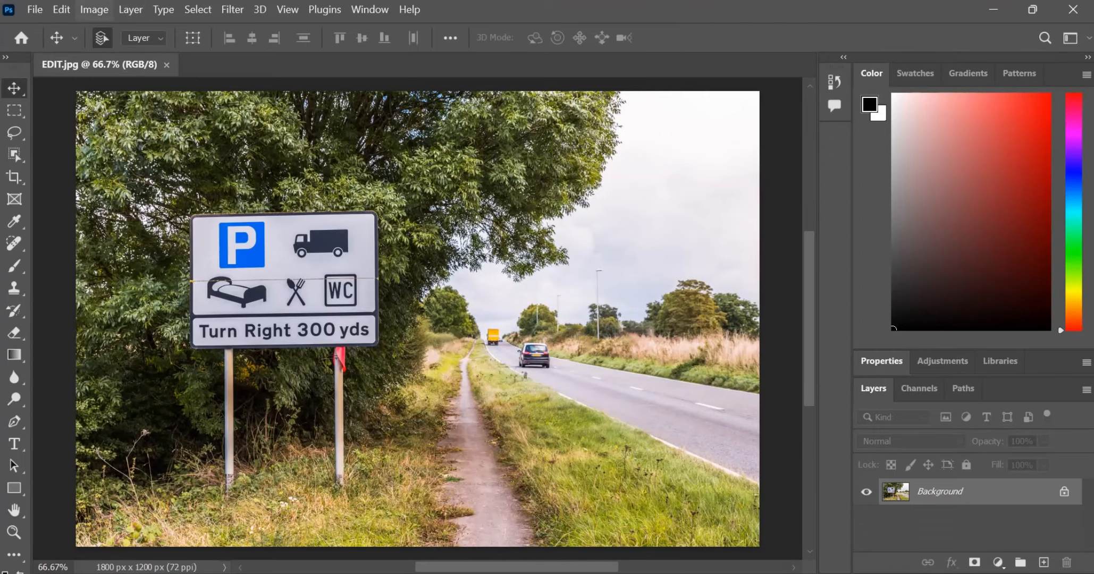
Step: Start a new document, check the required size in the question paper, and set the width unit to Pixels
left_click(34, 10)
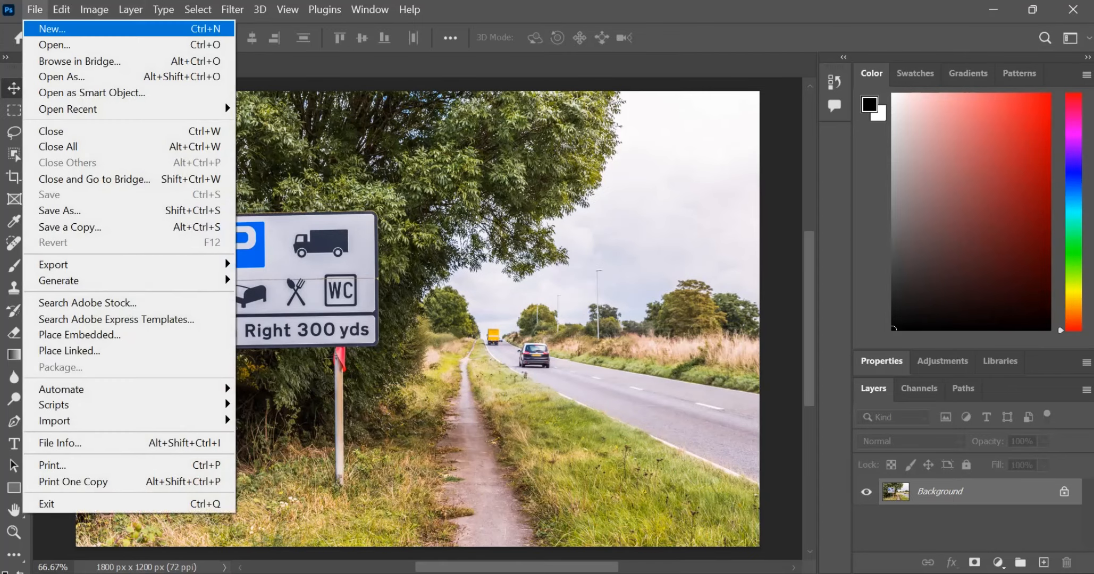
left_click(51, 29)
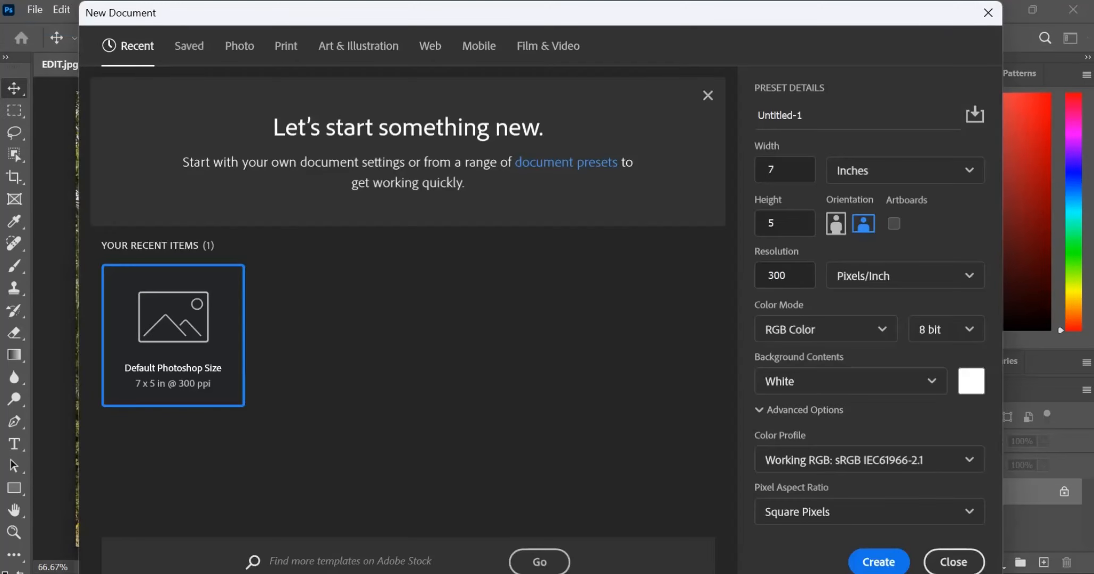
key("alt+Tab")
key("alt+Tab")
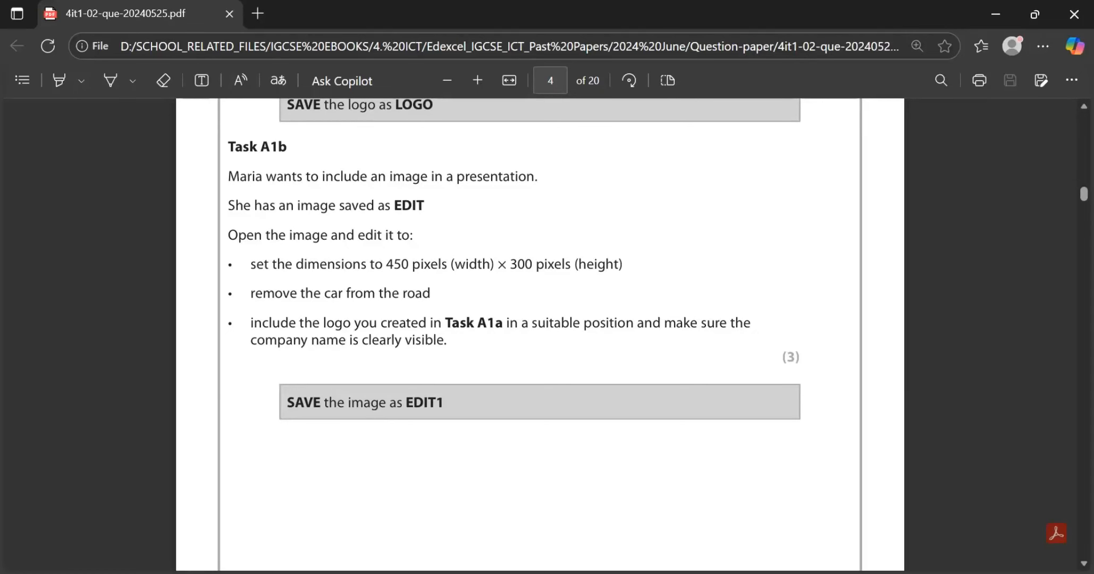
key("alt+Tab")
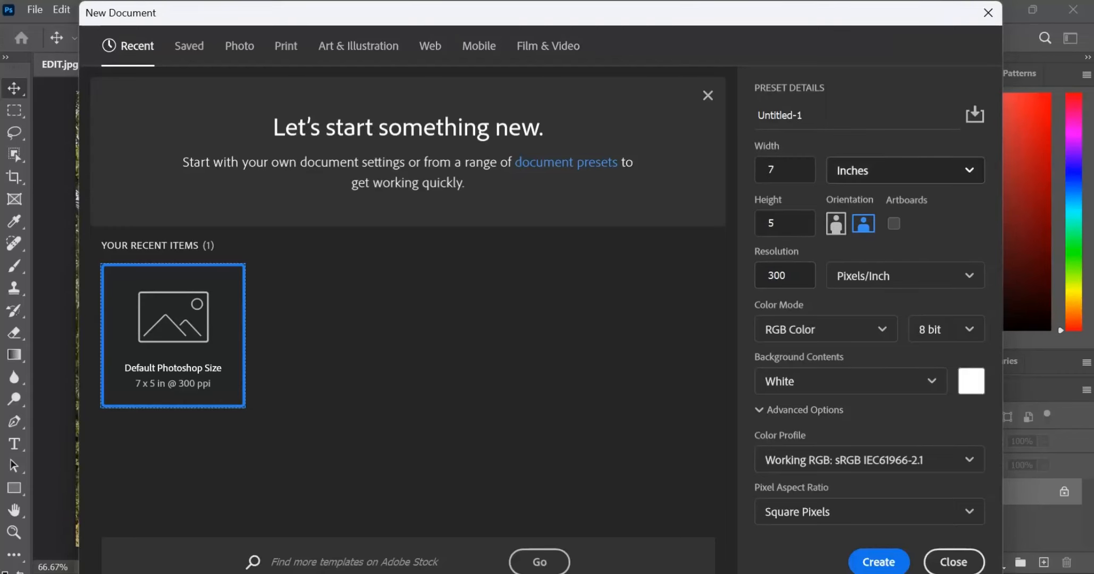
left_click(905, 171)
left_click(898, 203)
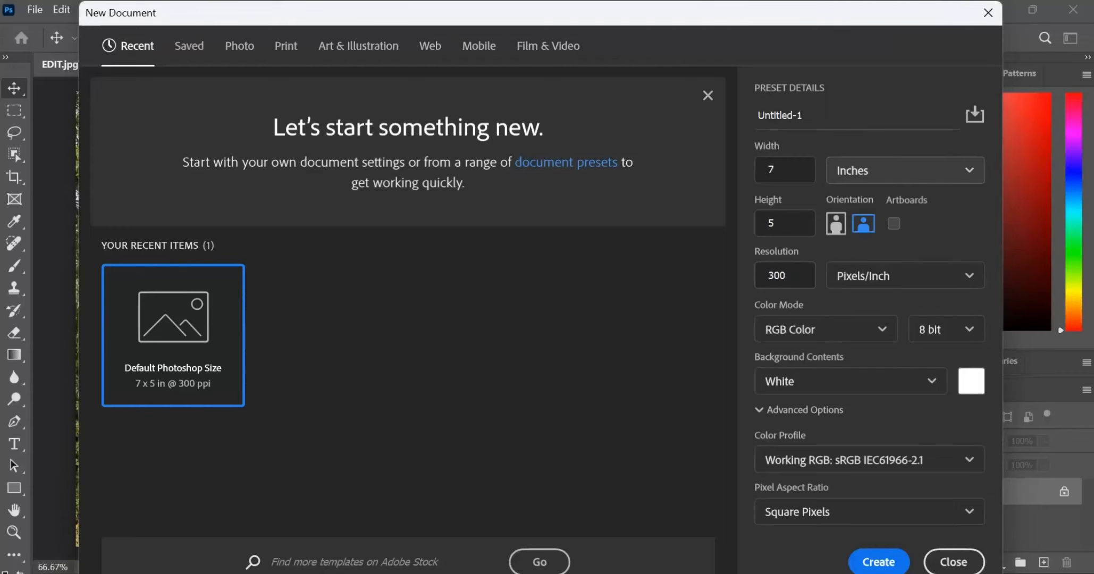
Step: Set the new document to 450 pixels wide and 300 pixels high, checking the question paper, and create it
left_click(784, 169)
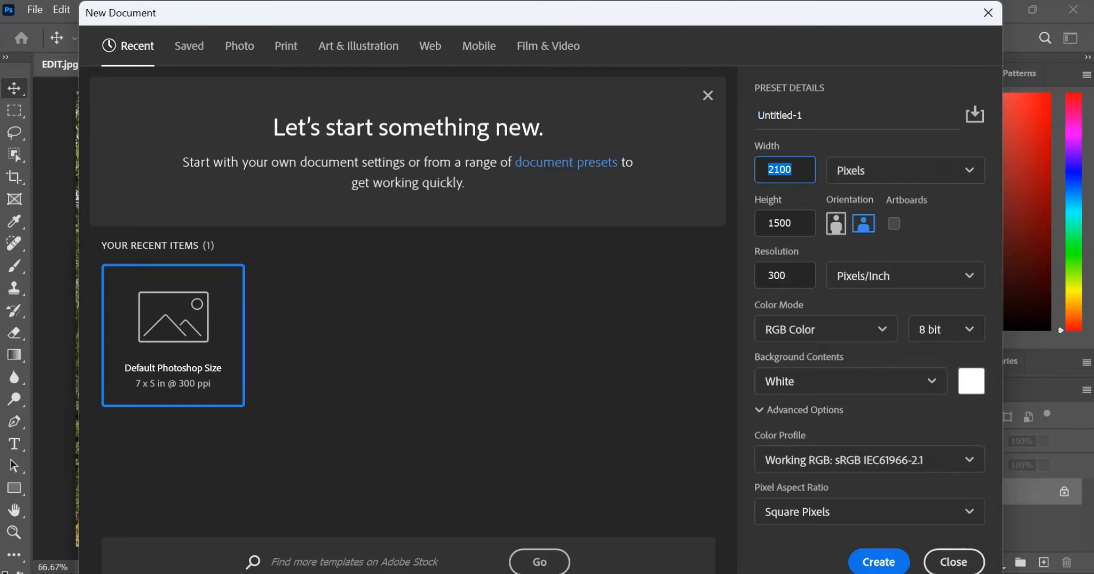
key("BackSpace")
type("450")
key("alt+Tab")
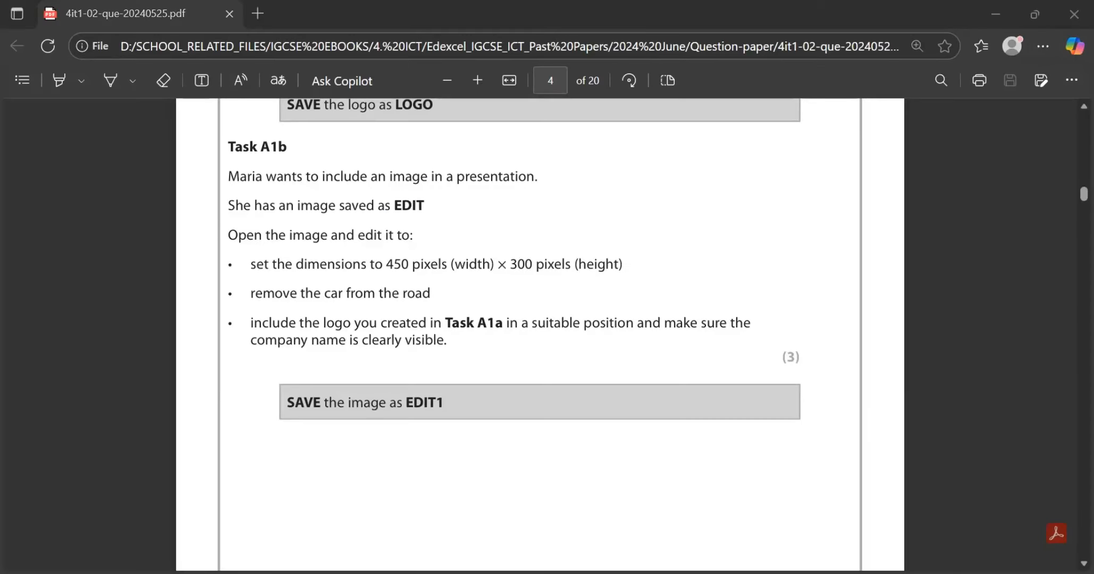
key("alt+Tab")
key("Tab")
type("300")
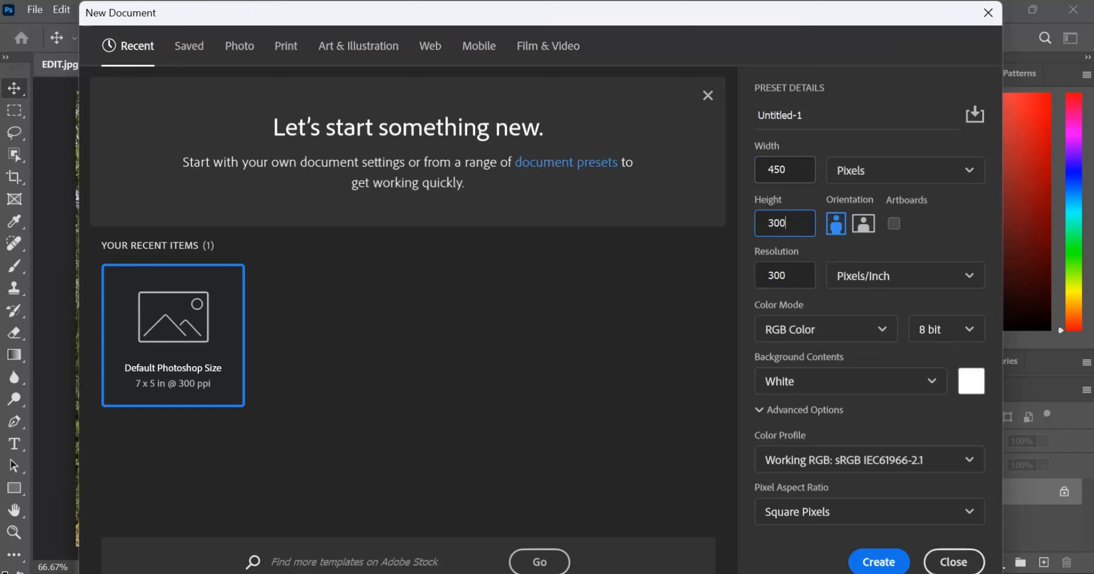
key("alt+Tab")
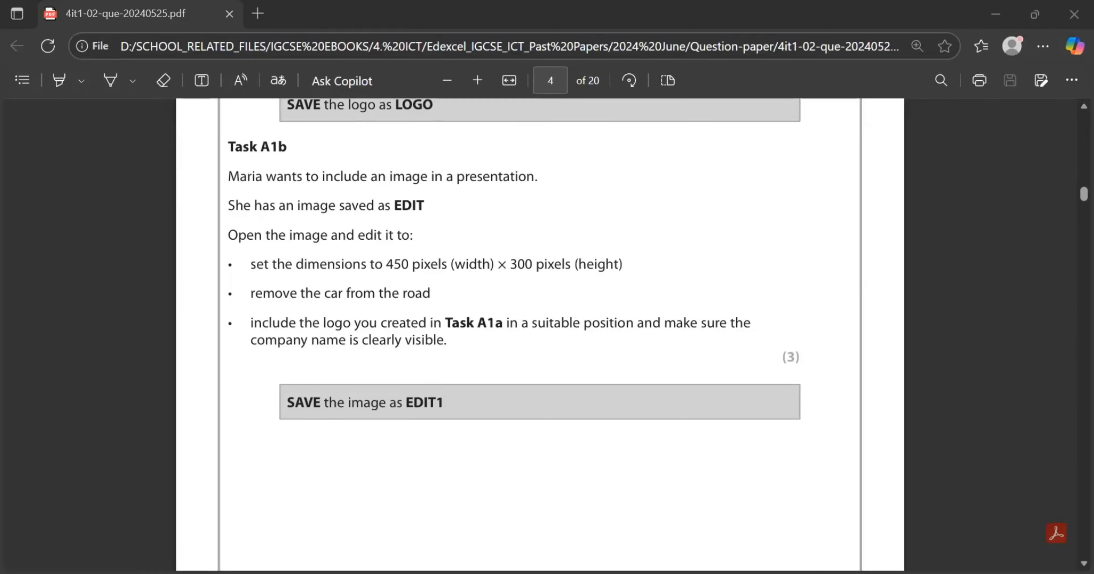
key("alt+Tab")
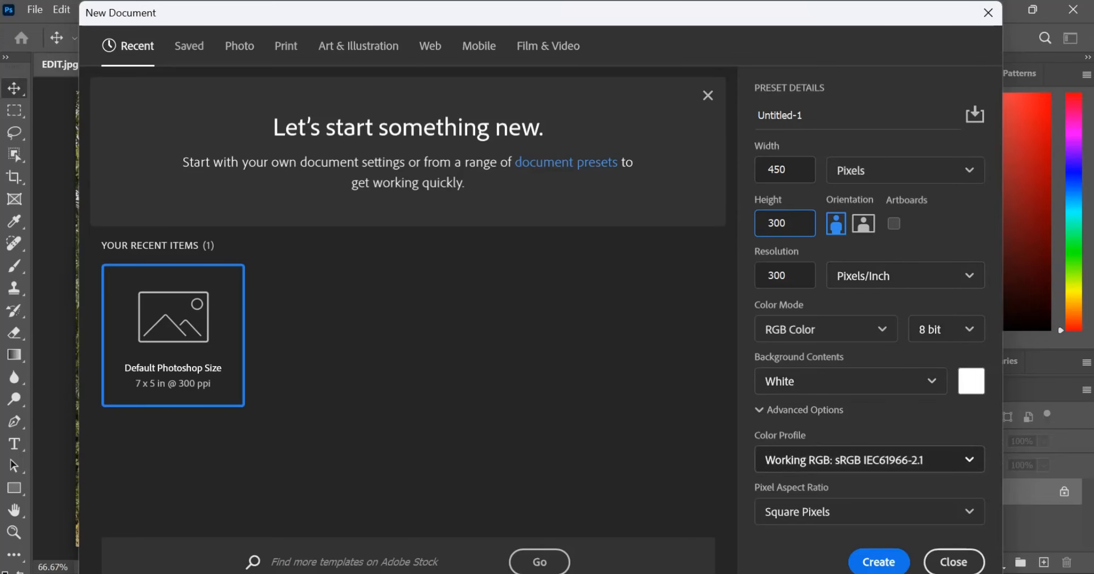
left_click(878, 562)
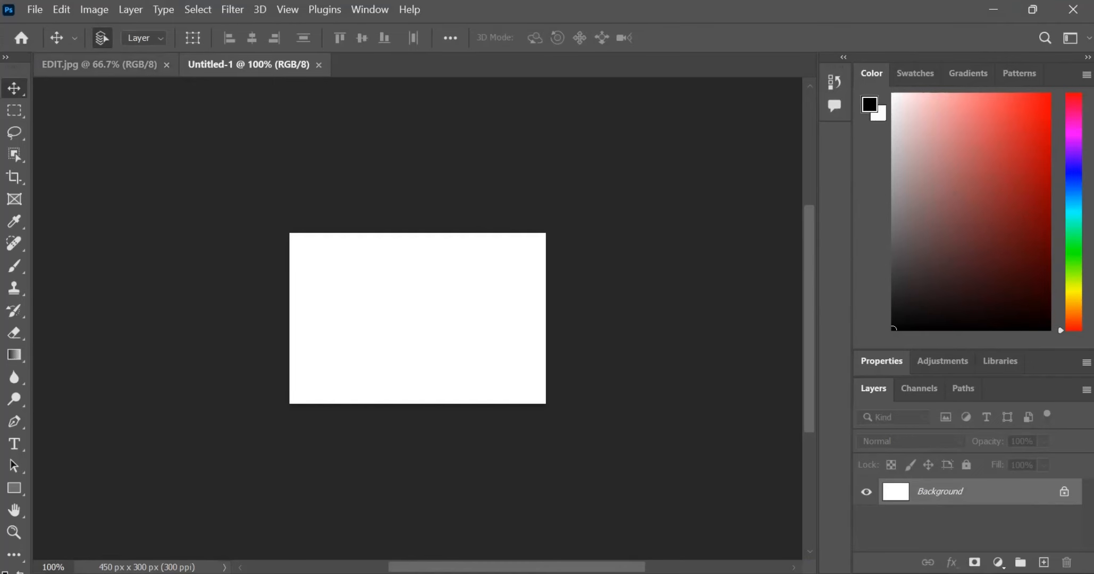
Step: Return to the EDIT.jpg document and unlock its Background layer
left_click(101, 64)
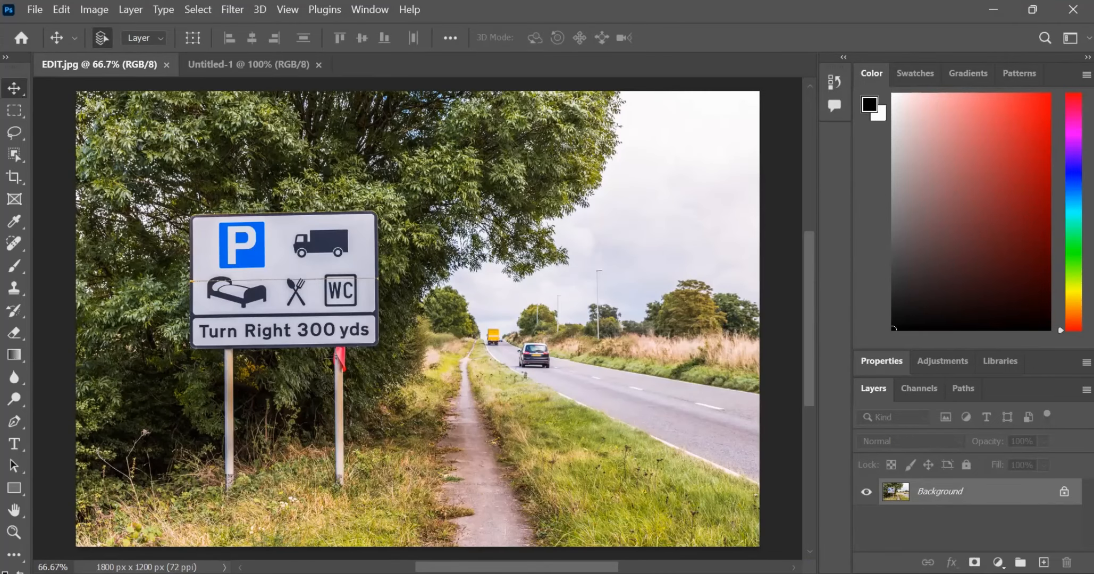
left_click(1064, 492)
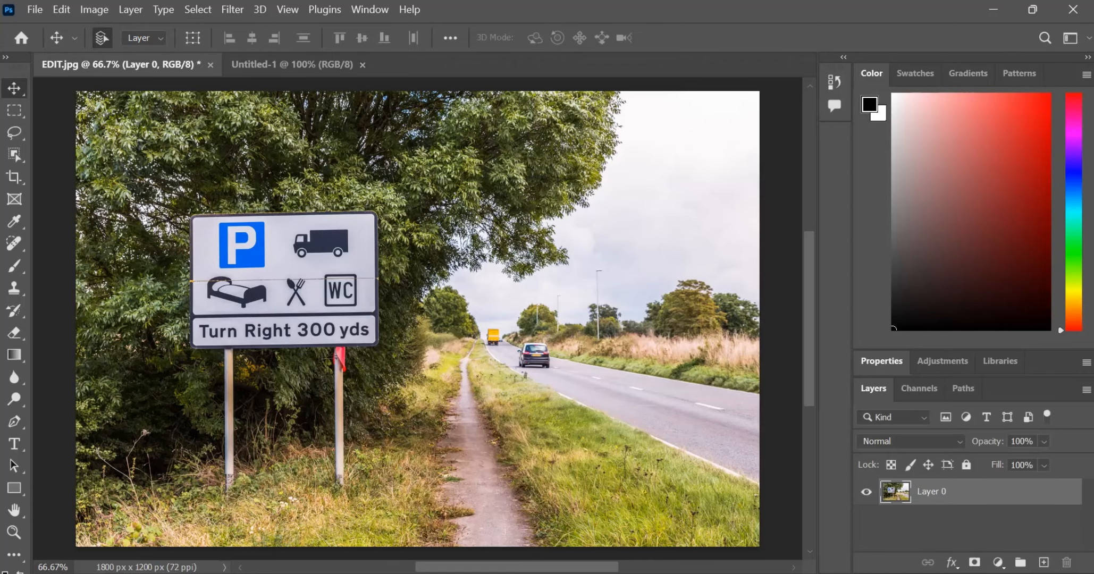
Step: Copy the unlocked photo layer from EDIT.jpg into the 450 × 300 pixel document and shift it down and to the right
left_click_drag(368, 332, 417, 318)
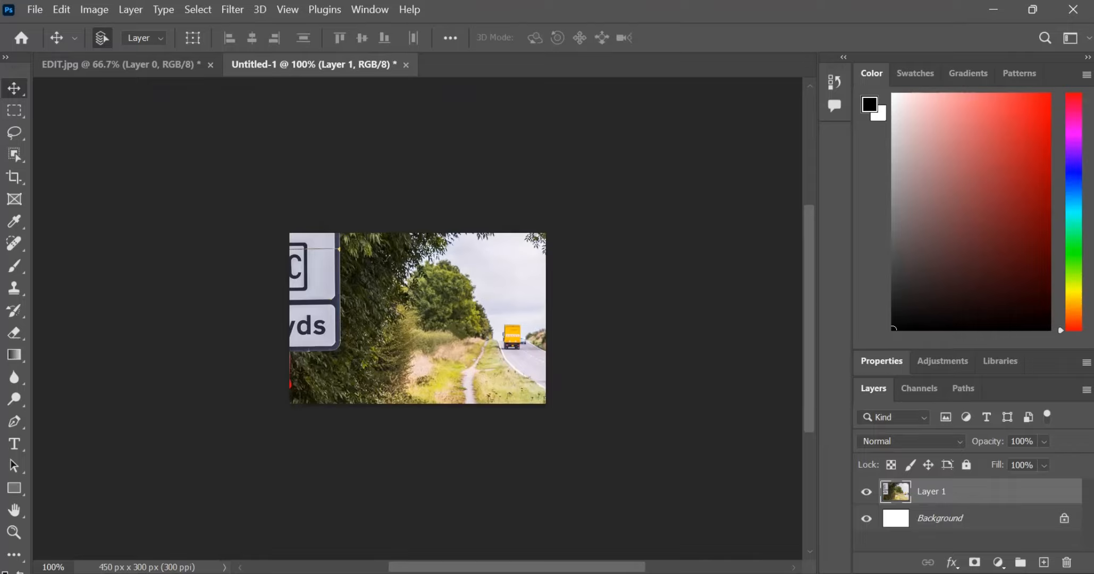
left_click_drag(408, 275, 454, 292)
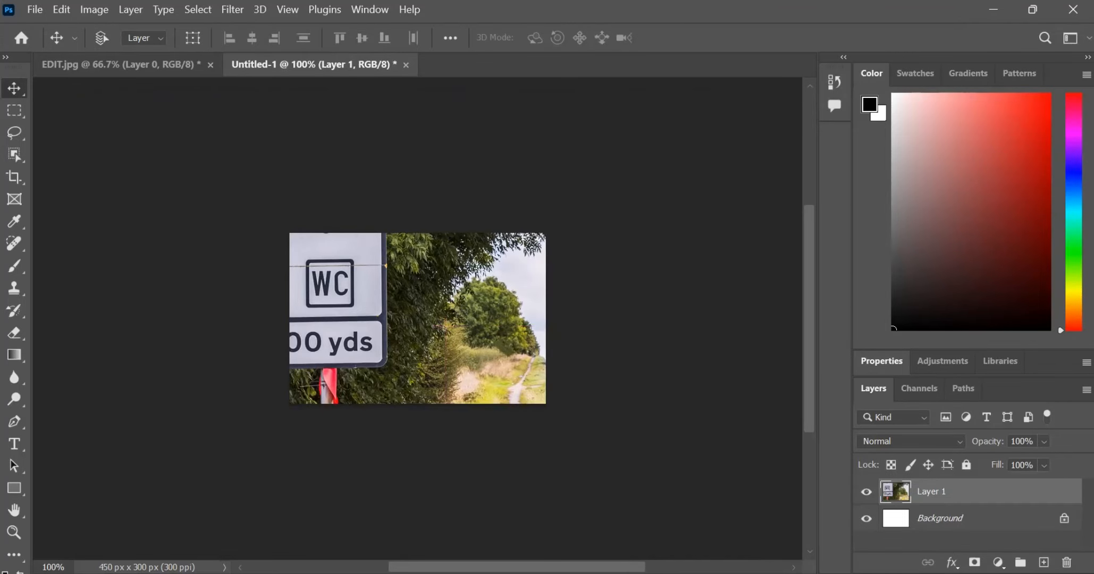
Step: Scale the copied photo proportionally to about 25% and position it so it fills the whole canvas
key("ctrl+t")
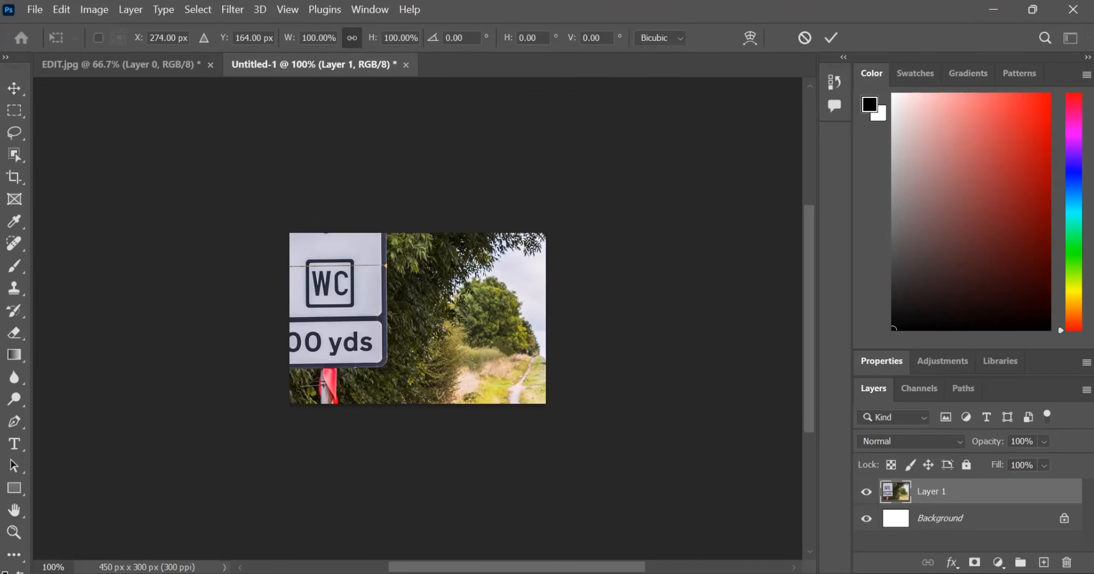
scroll(417, 319, "right", 3)
left_click_drag(324, 309, 476, 367)
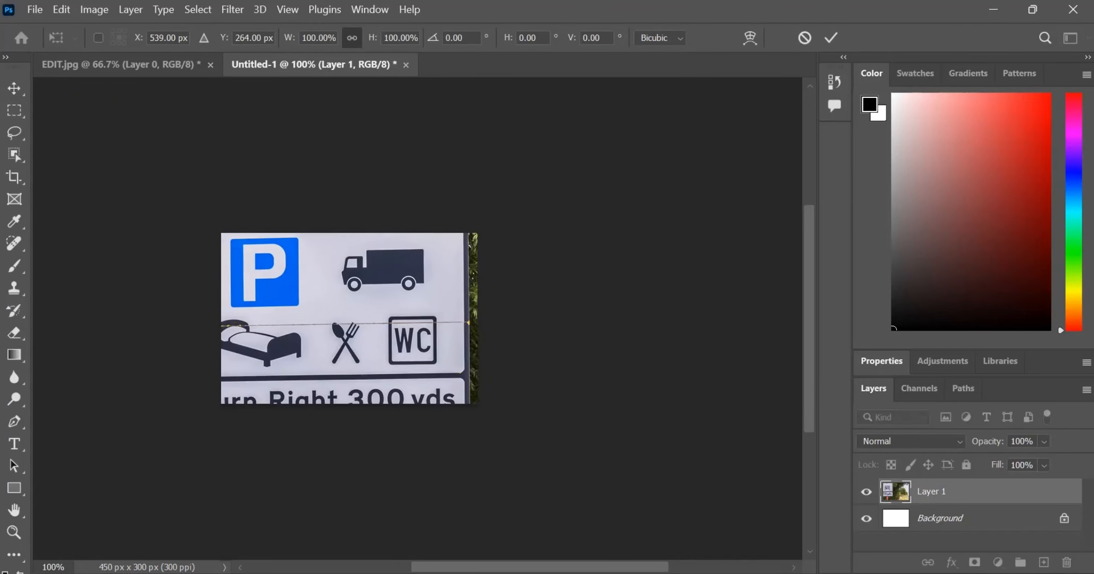
left_click_drag(351, 316, 497, 387)
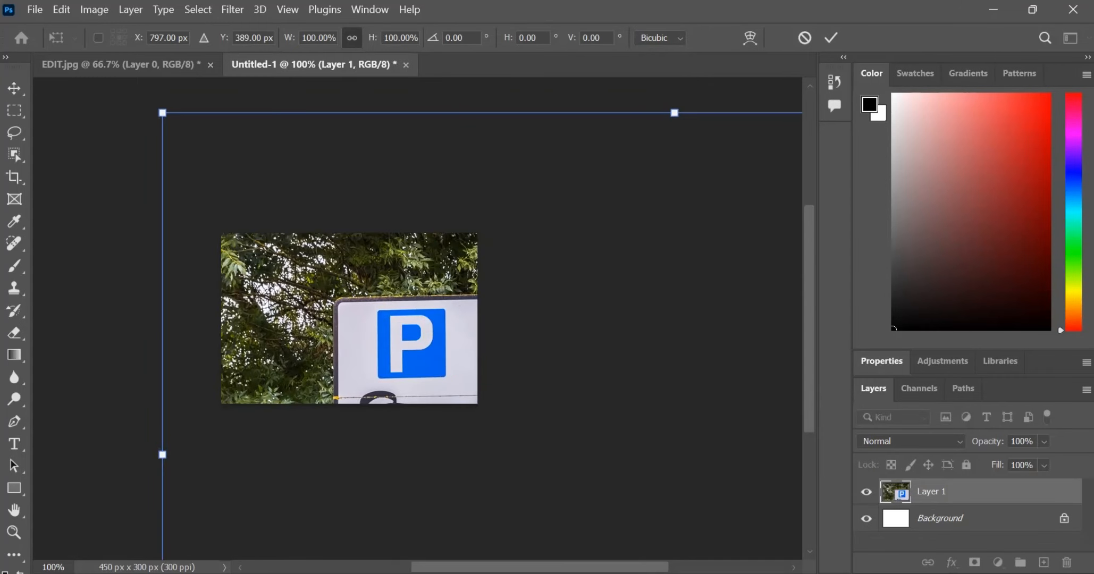
left_click_drag(162, 113, 506, 384)
left_click_drag(565, 444, 372, 340)
left_click_drag(390, 305, 148, 199)
left_click_drag(69, 174, 309, 334)
left_click_drag(376, 390, 287, 287)
left_click_drag(449, 384, 479, 404)
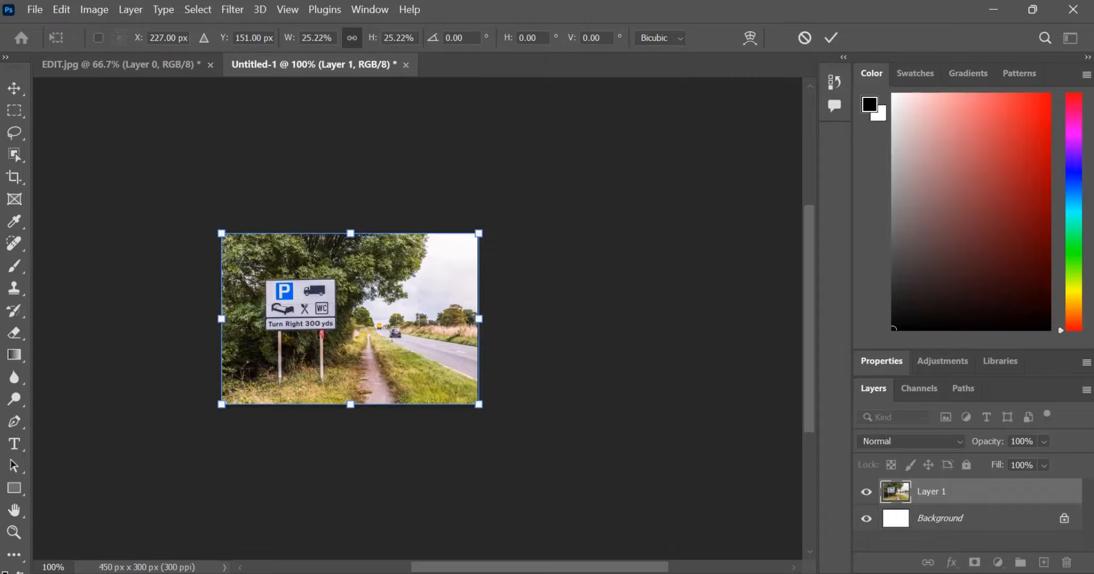
key("Return")
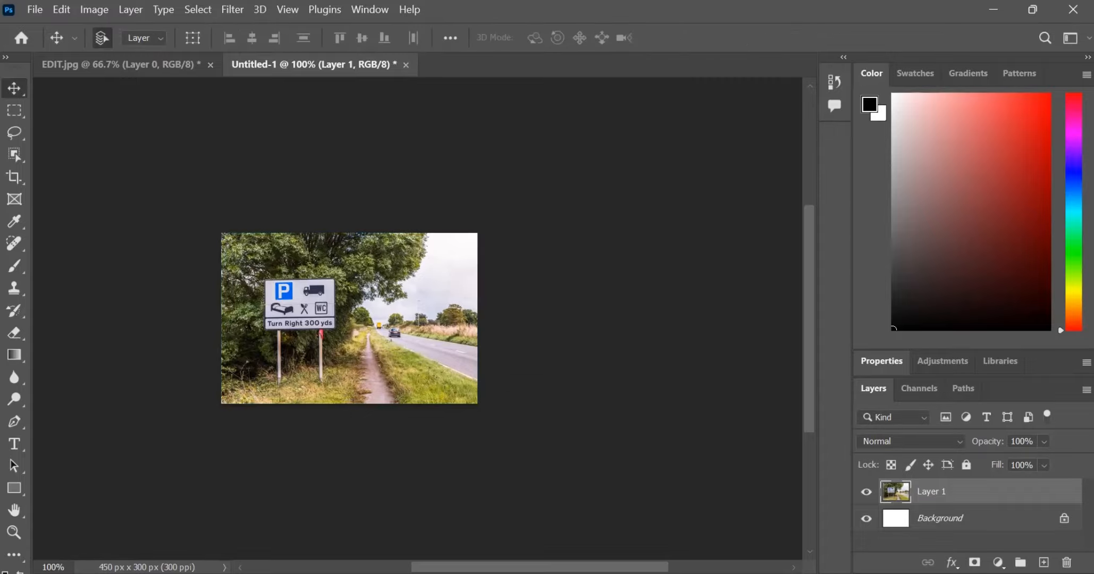
scroll(382, 318, "left", 3)
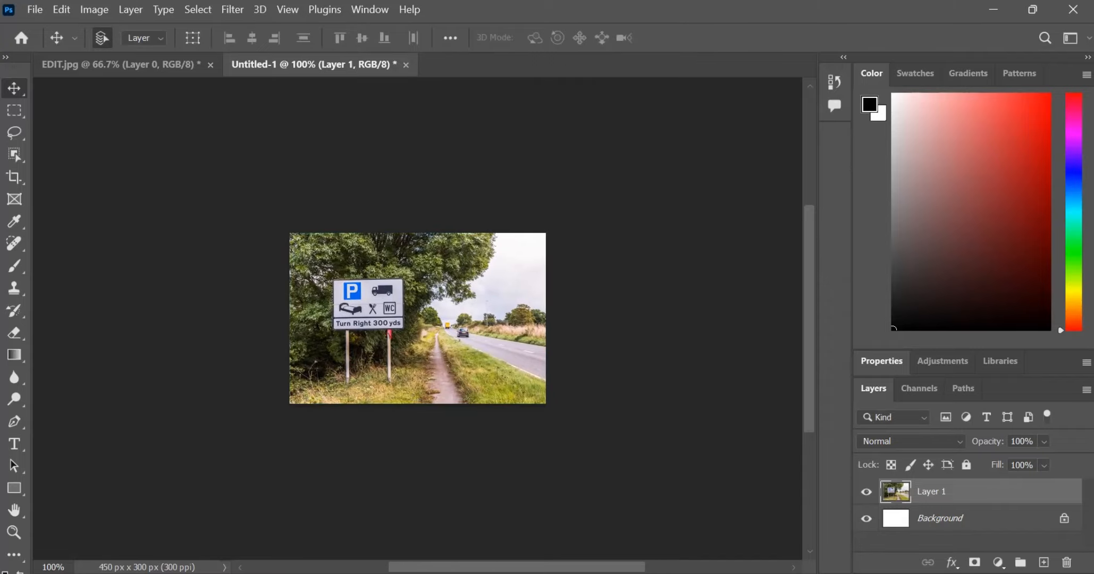
Step: Examine the car on the road and check the Task A1b requirements in the question paper
scroll(444, 319, "up", 5)
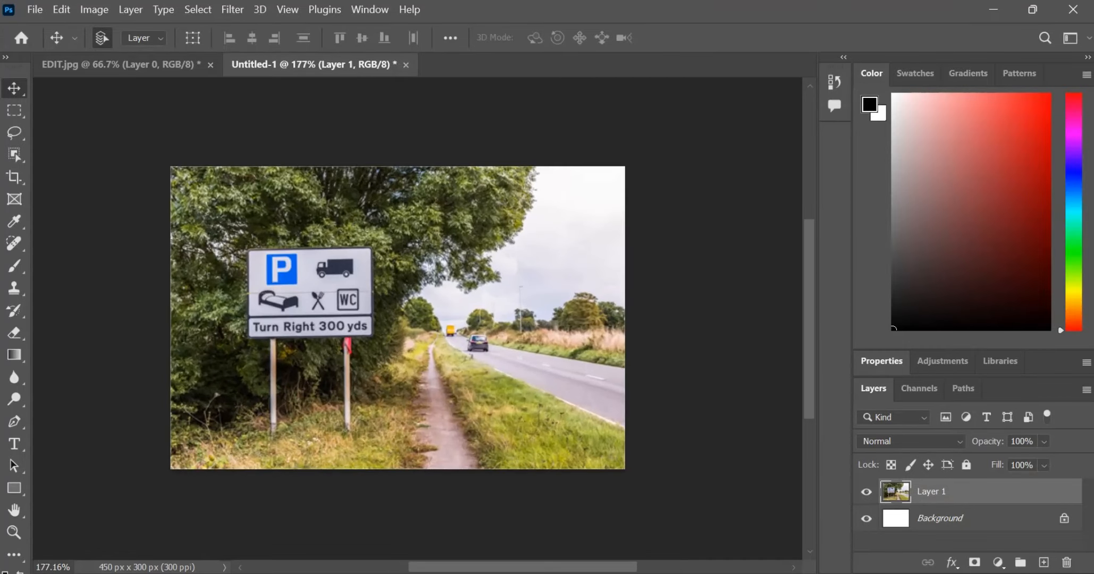
left_click_drag(485, 339, 485, 339)
mouse_move(488, 340)
left_mouse_down()
mouse_move(502, 346)
mouse_move(487, 339)
left_mouse_up()
key("alt+Tab")
key("alt+Tab")
key("alt+shift+Tab")
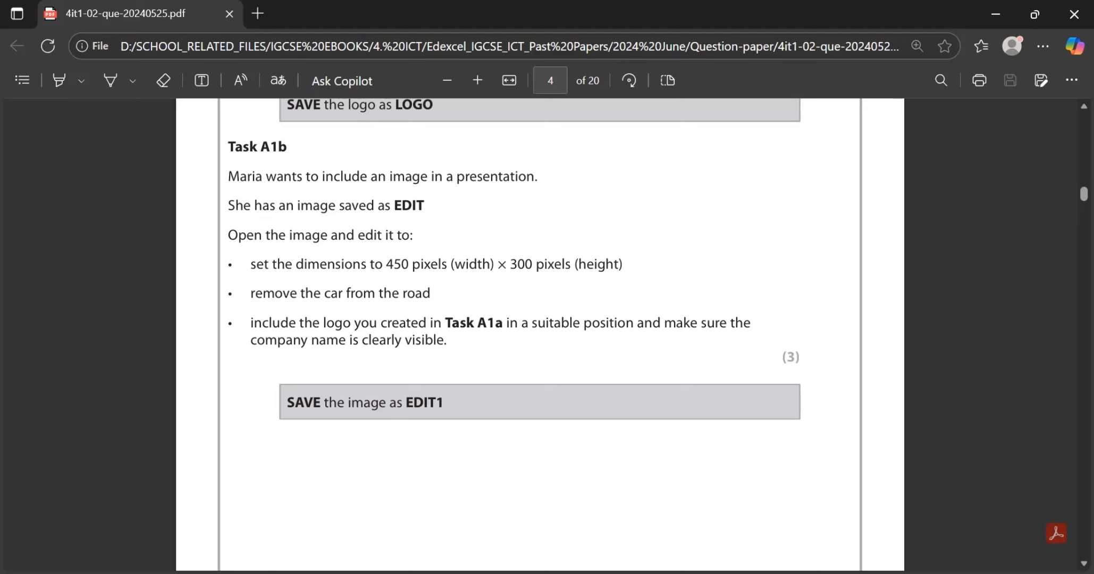
scroll(540, 335, "up", 4)
scroll(540, 335, "down", 3)
key("alt+Tab")
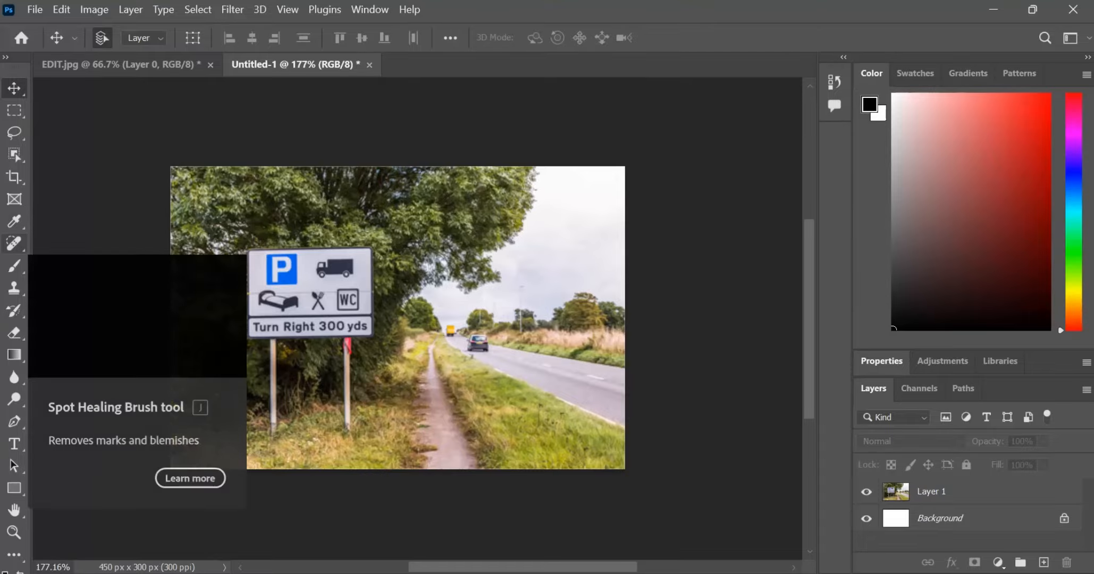
Step: Remove the dark car and the yellow vehicle from the road on Layer 1 with the Spot Healing Brush
left_click(14, 244)
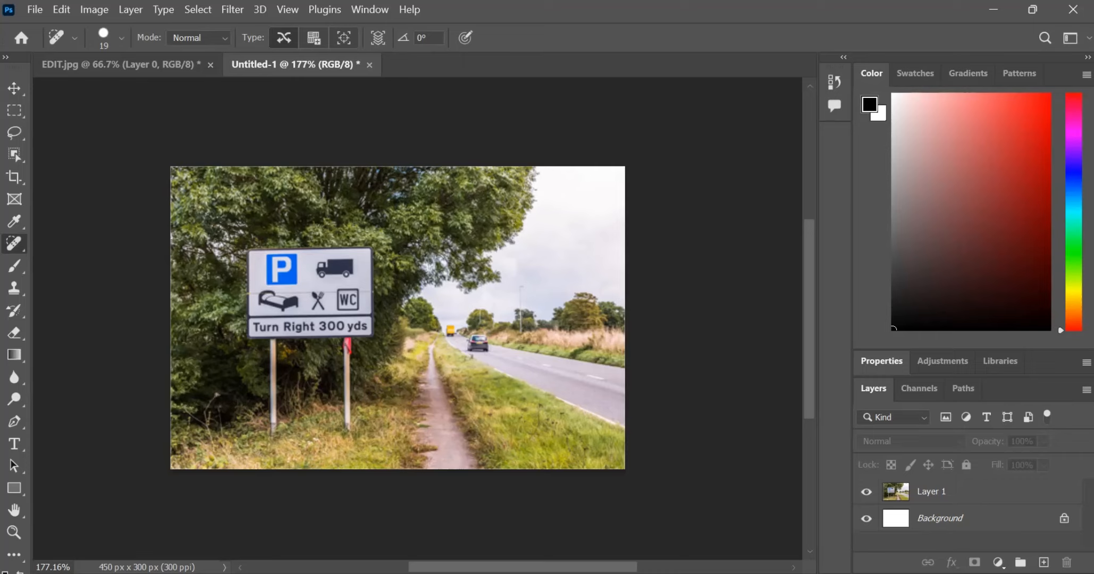
left_click(931, 491)
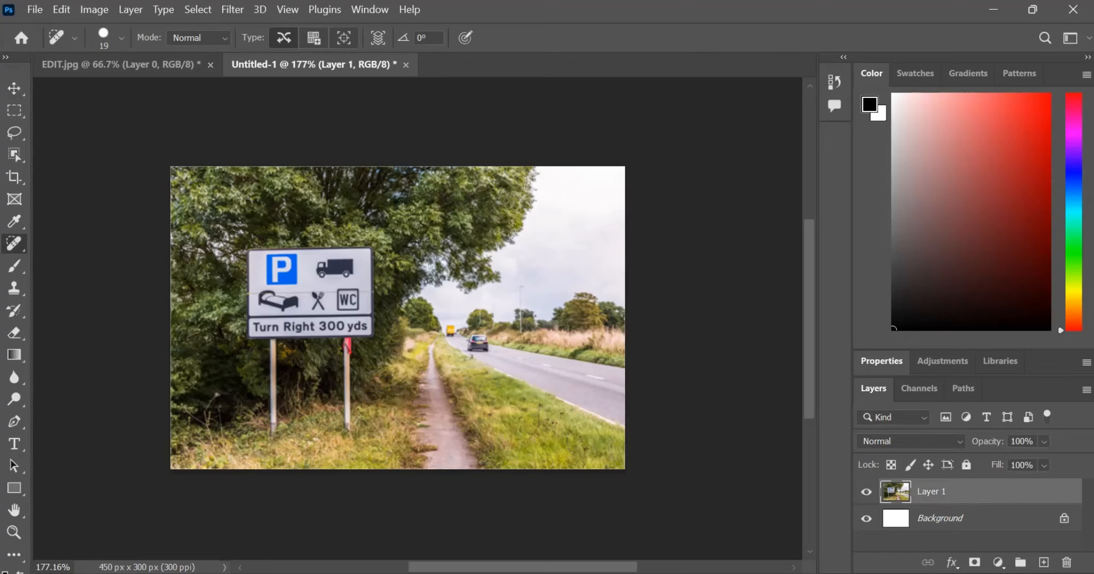
mouse_move(475, 342)
left_mouse_down()
mouse_move(481, 350)
mouse_move(467, 348)
left_mouse_up()
left_click(449, 332)
Step: Place the LOGO image from the Answer folder inside DATA FILES into the 450 × 300 pixel Photoshop document
left_click(599, 573)
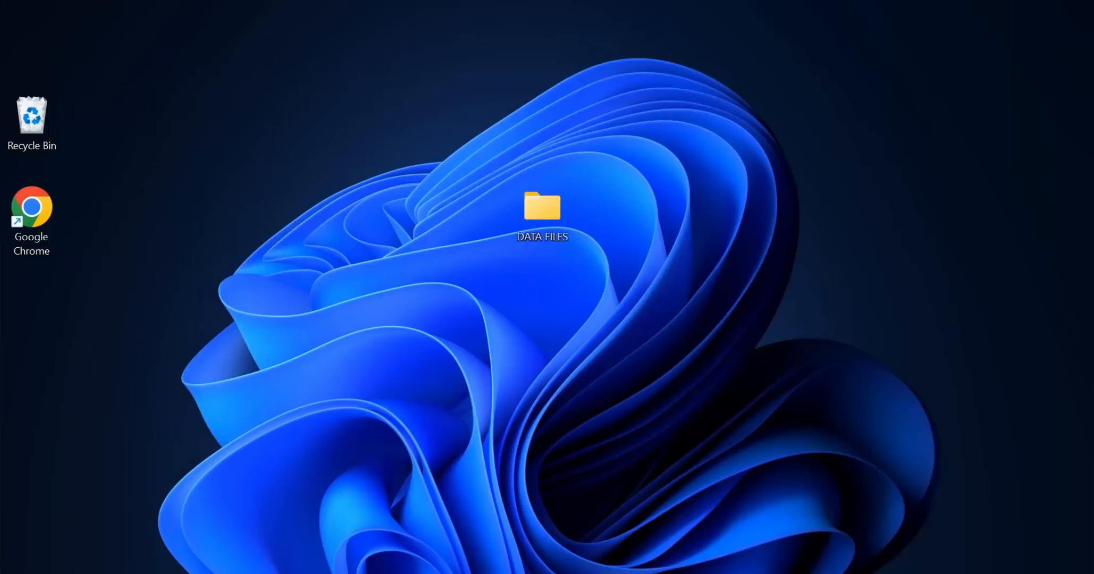
double_click(542, 210)
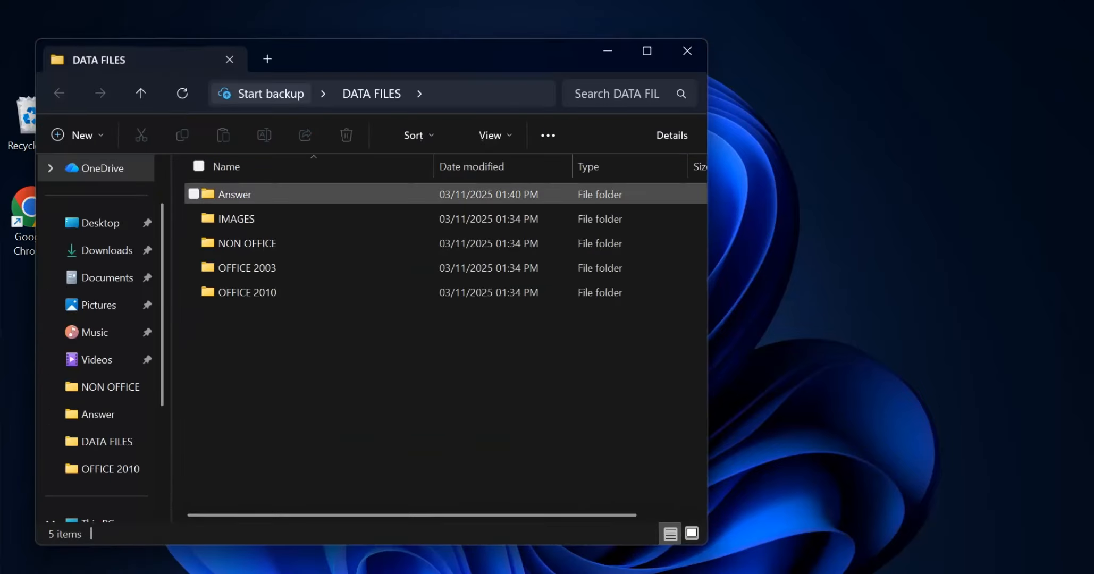
left_click(308, 195)
double_click(236, 194)
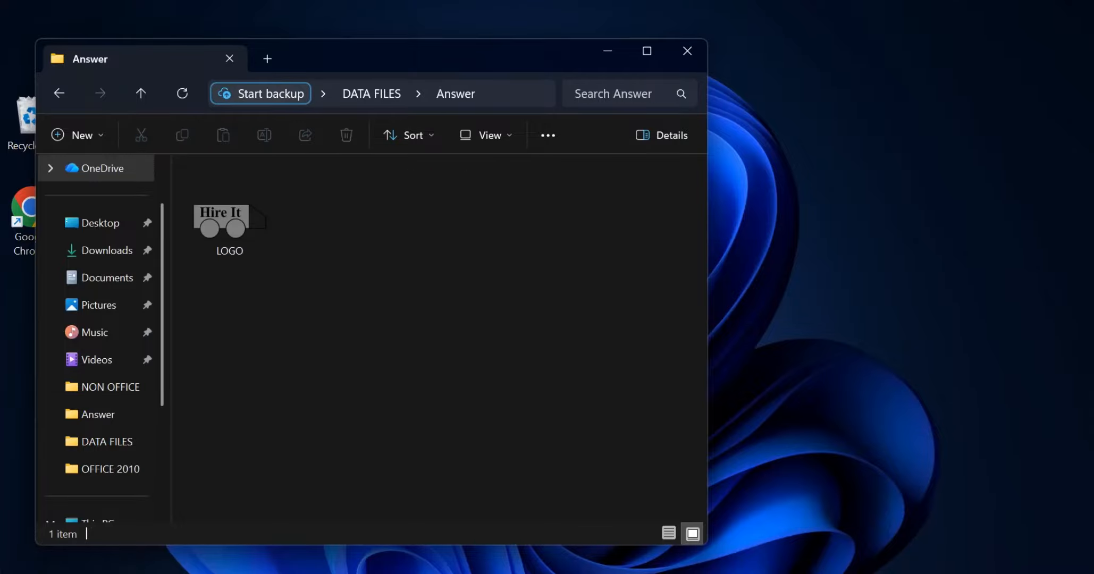
left_click(233, 205)
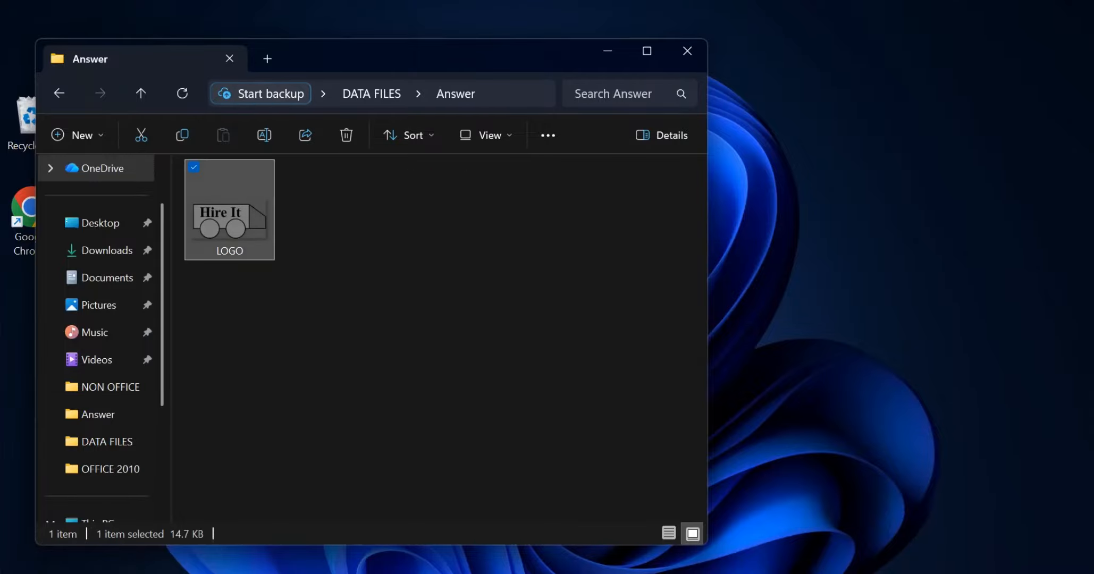
left_click_drag(234, 205, 479, 313)
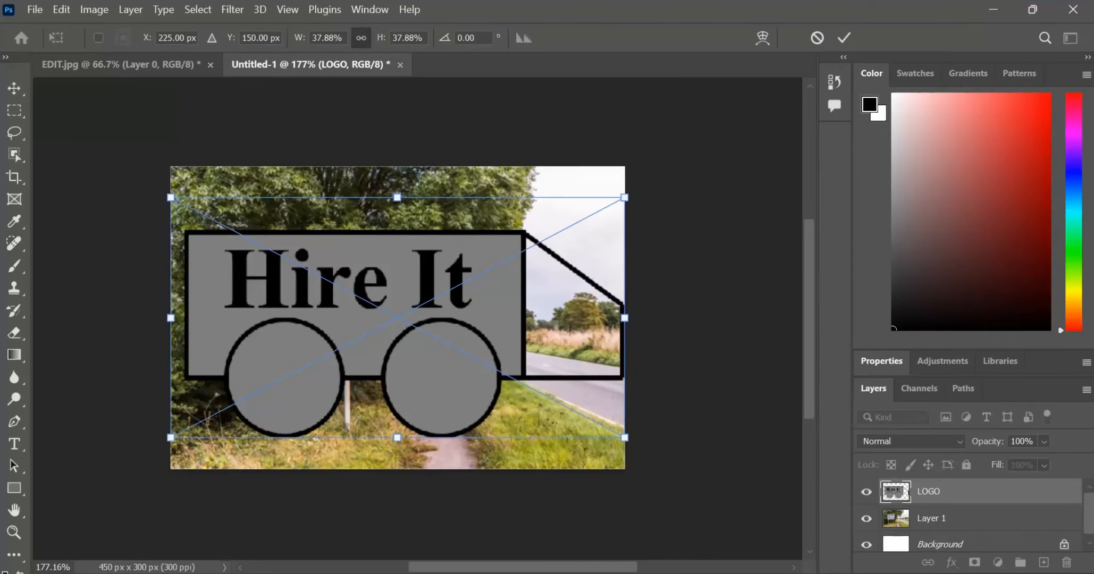
key("Return")
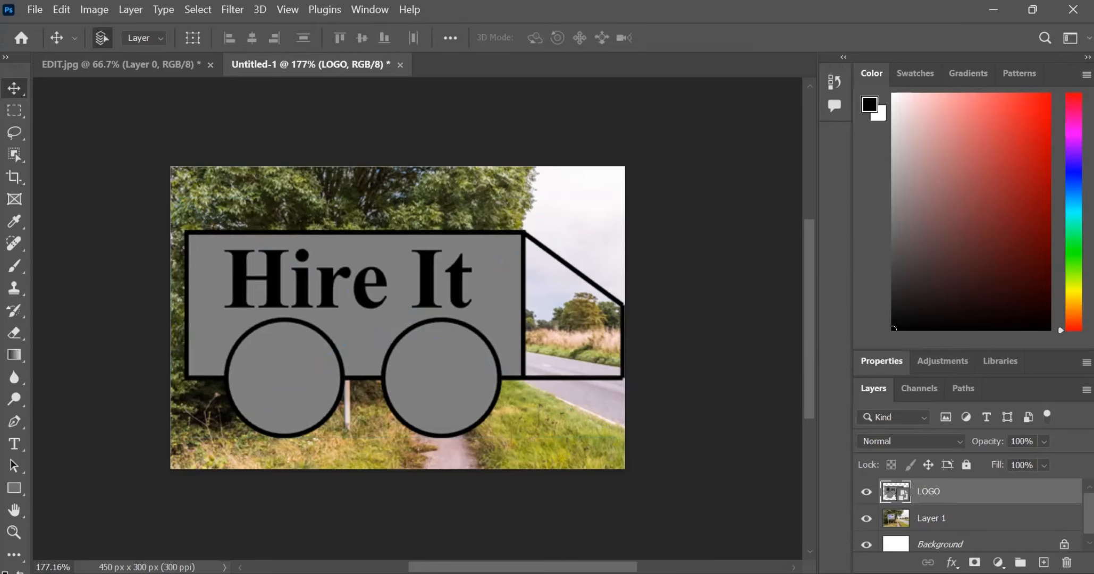
Step: Scale the Hire It logo proportionally to about 10% and place it beside the road sign, between the footpath and the road
mouse_move(363, 286)
left_mouse_down()
mouse_move(381, 287)
mouse_move(366, 289)
left_mouse_up()
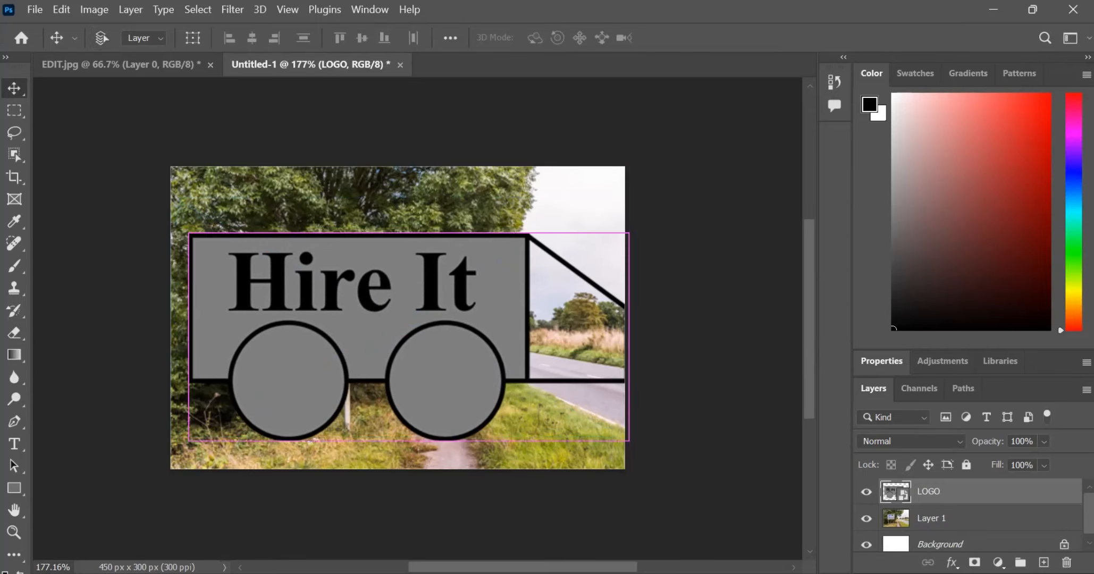
key("ctrl+t")
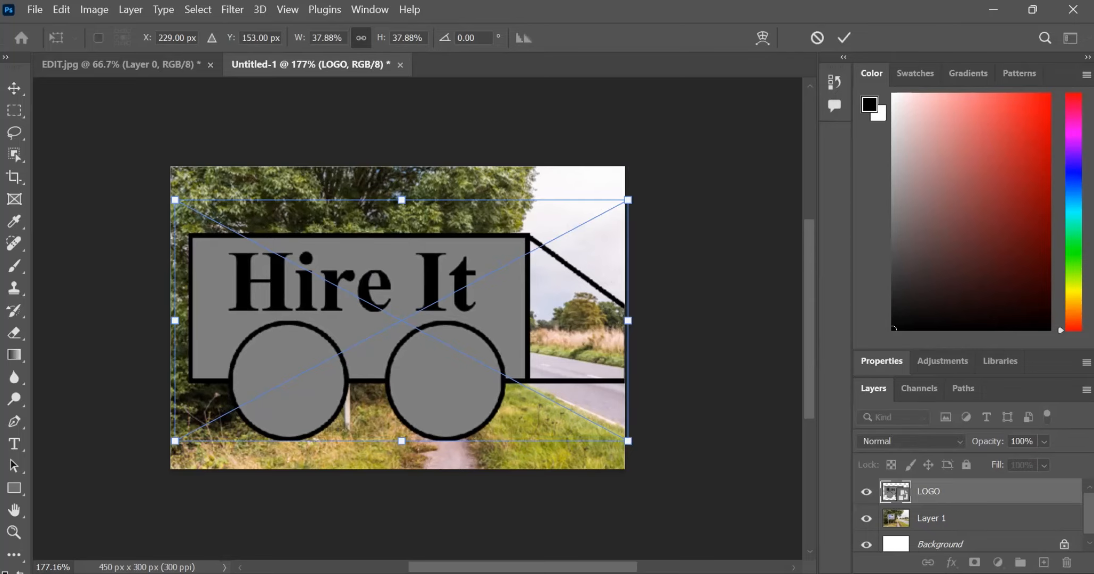
left_click_drag(175, 199, 508, 377)
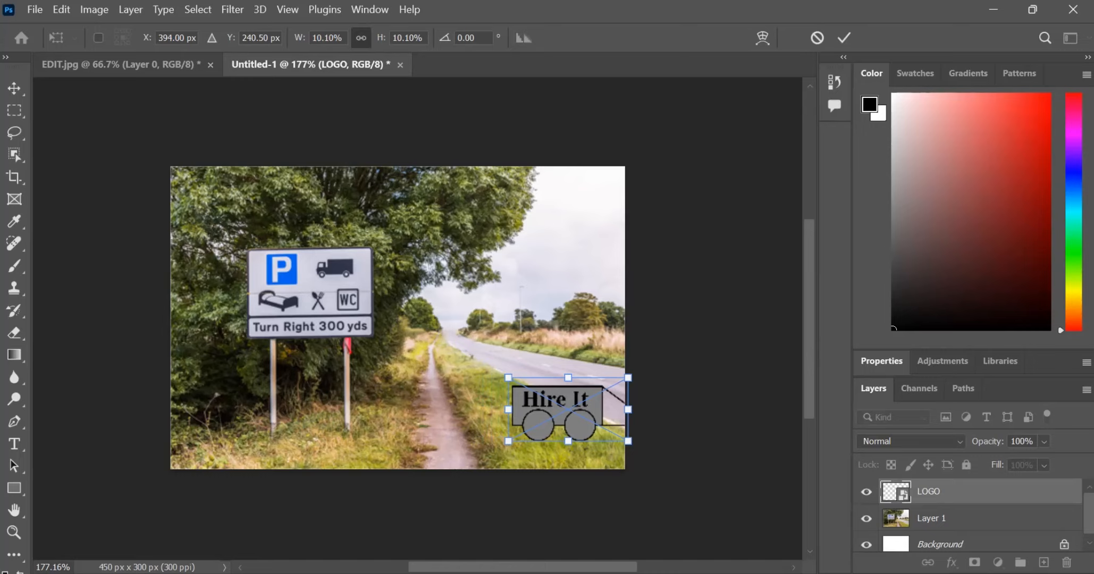
left_click_drag(576, 402, 482, 335)
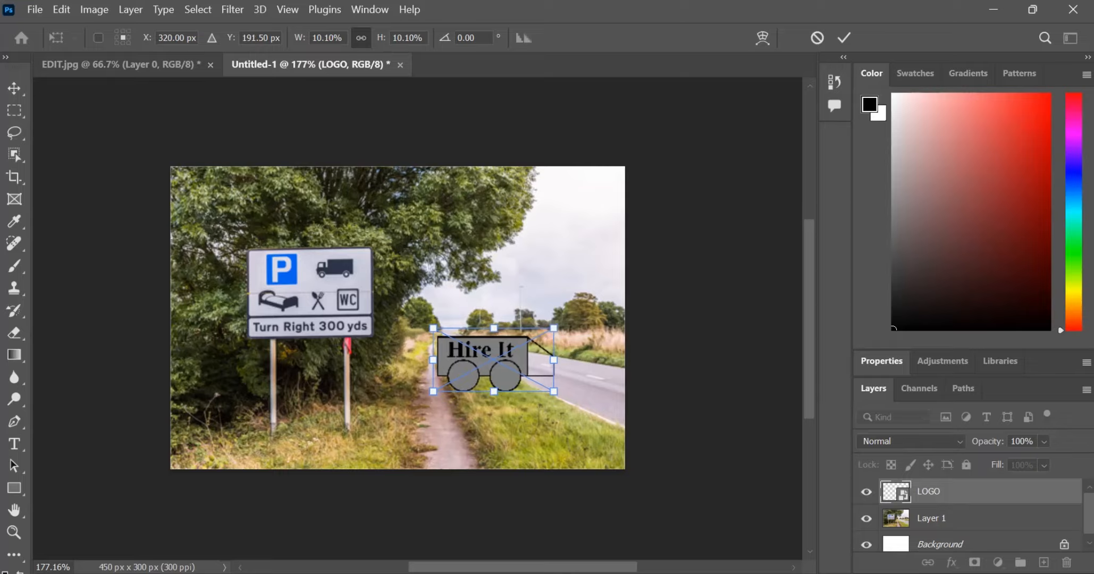
key("Return")
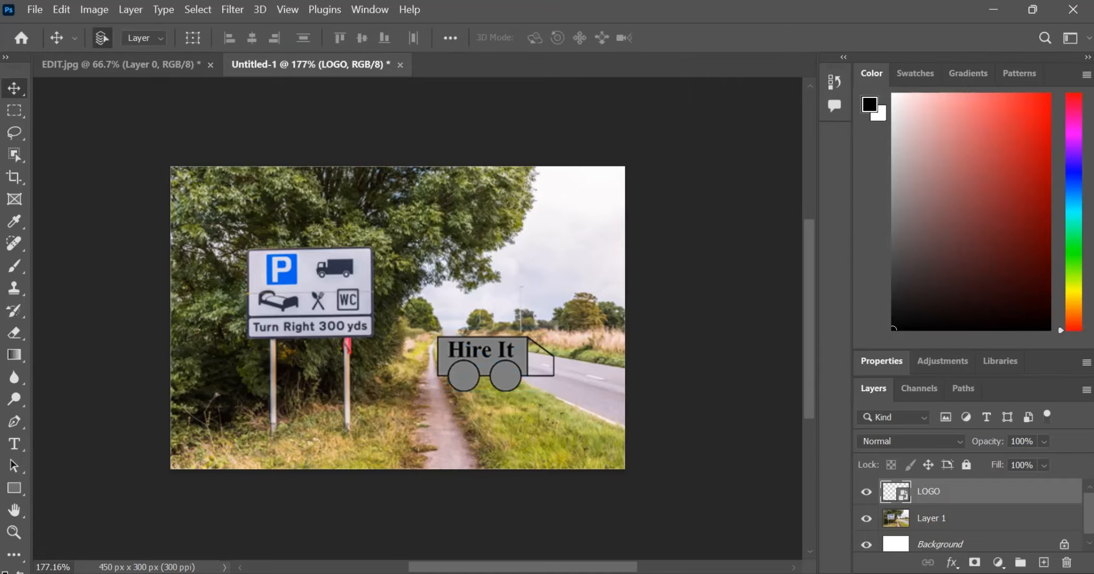
Step: Close the Answer folder window and check the required dimensions and save name in the question paper
key("alt+Tab")
key("alt")
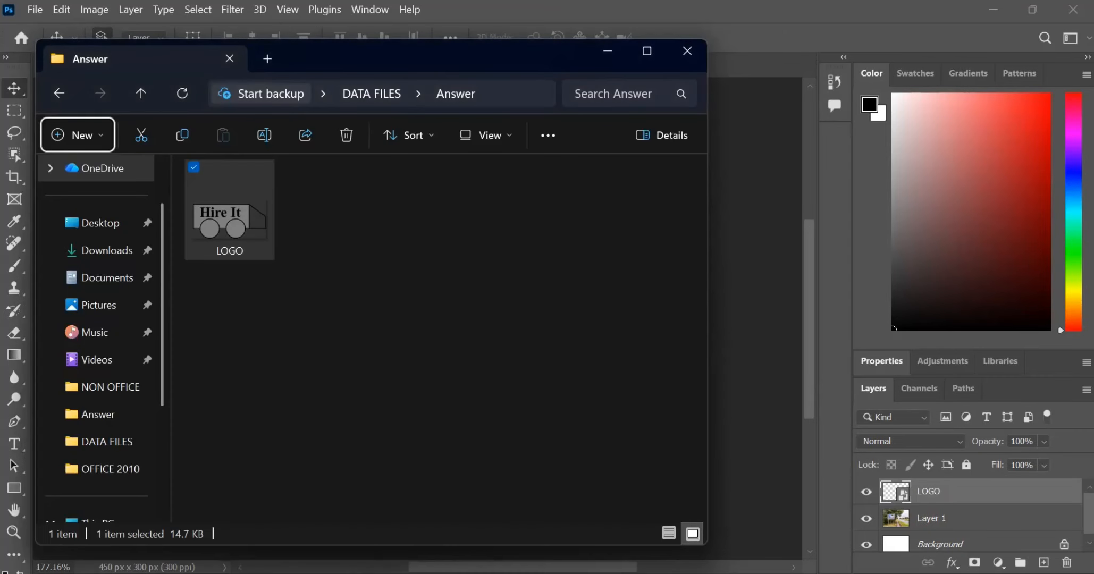
left_click(687, 51)
key("alt+Tab")
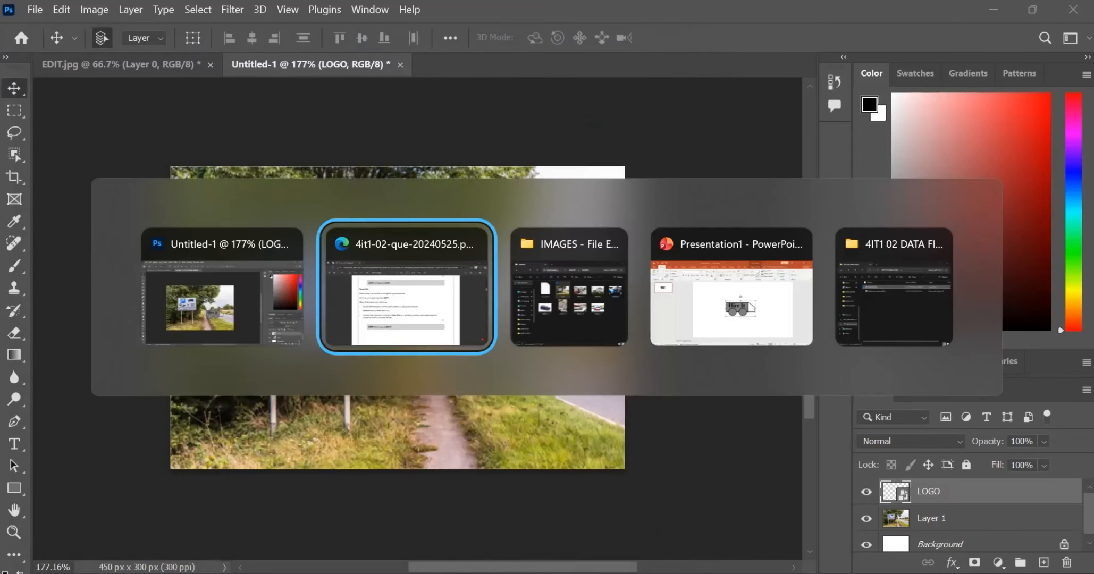
key("alt+Tab")
key("alt+shift+Tab")
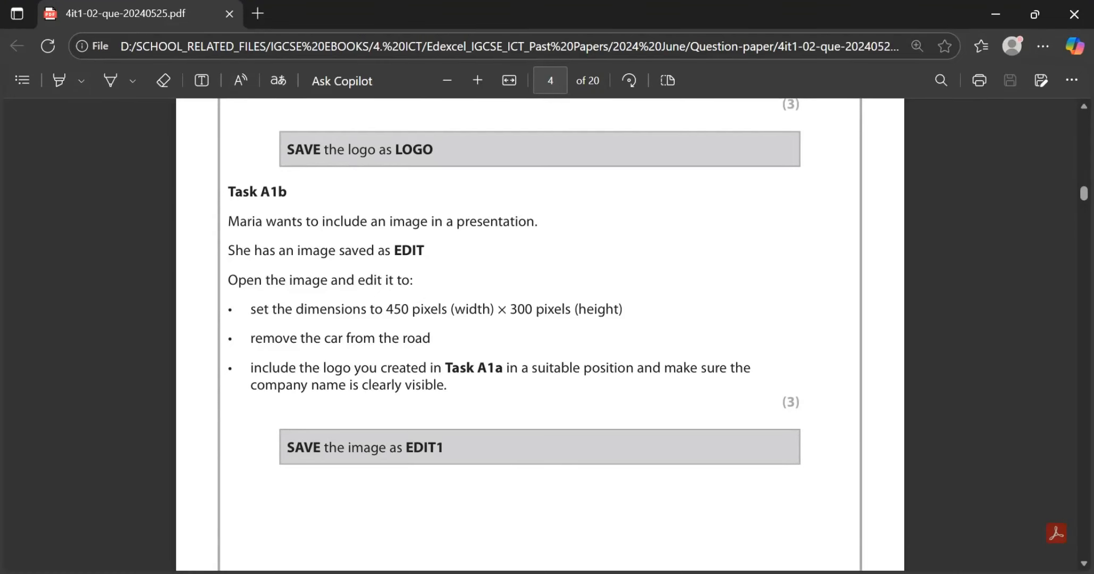
left_click_drag(383, 309, 431, 309)
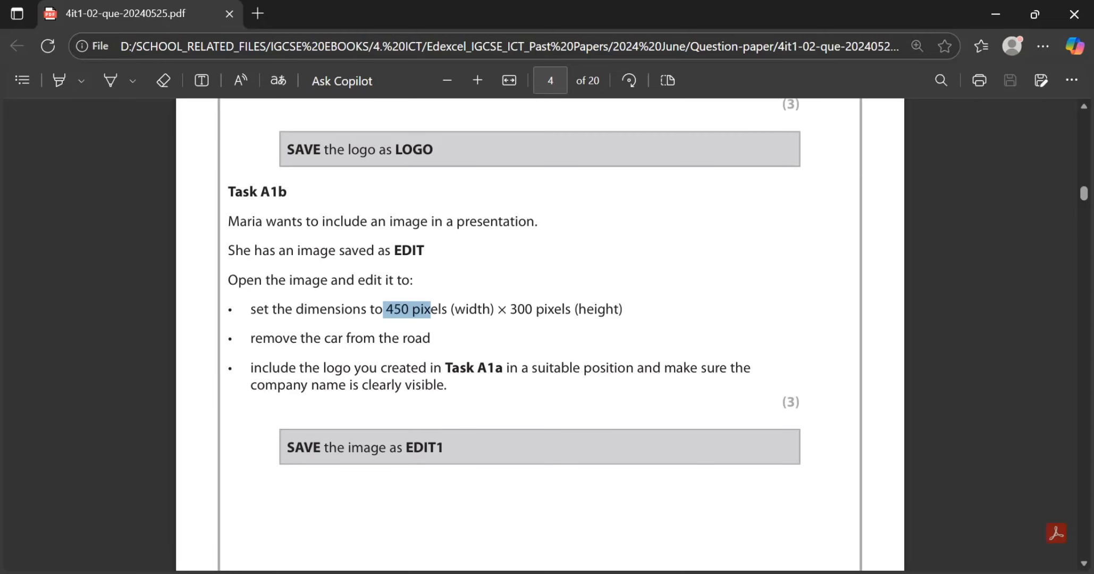
left_click(431, 311)
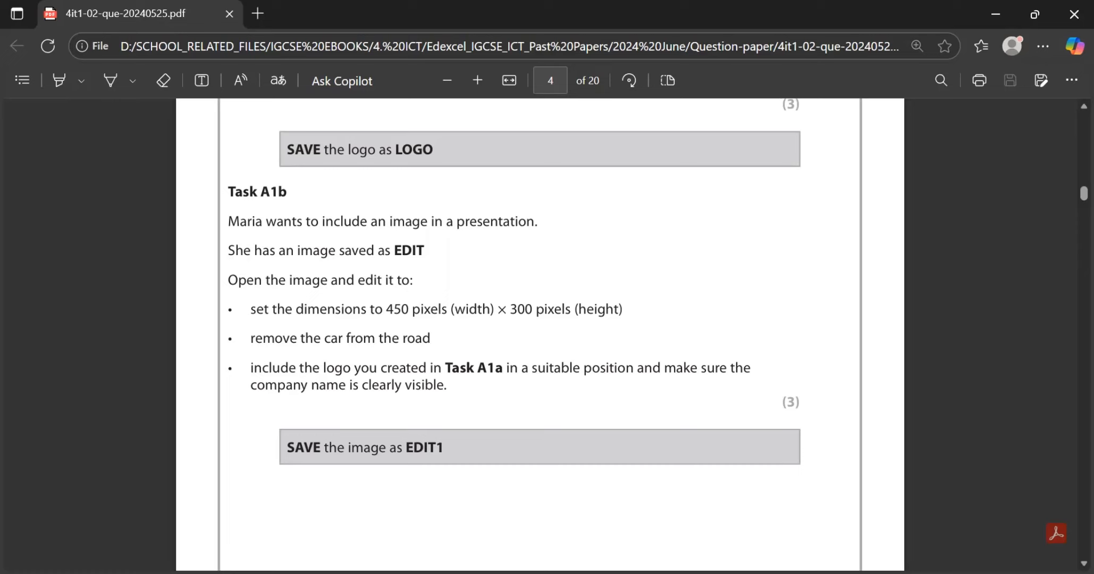
left_click_drag(444, 447, 405, 447)
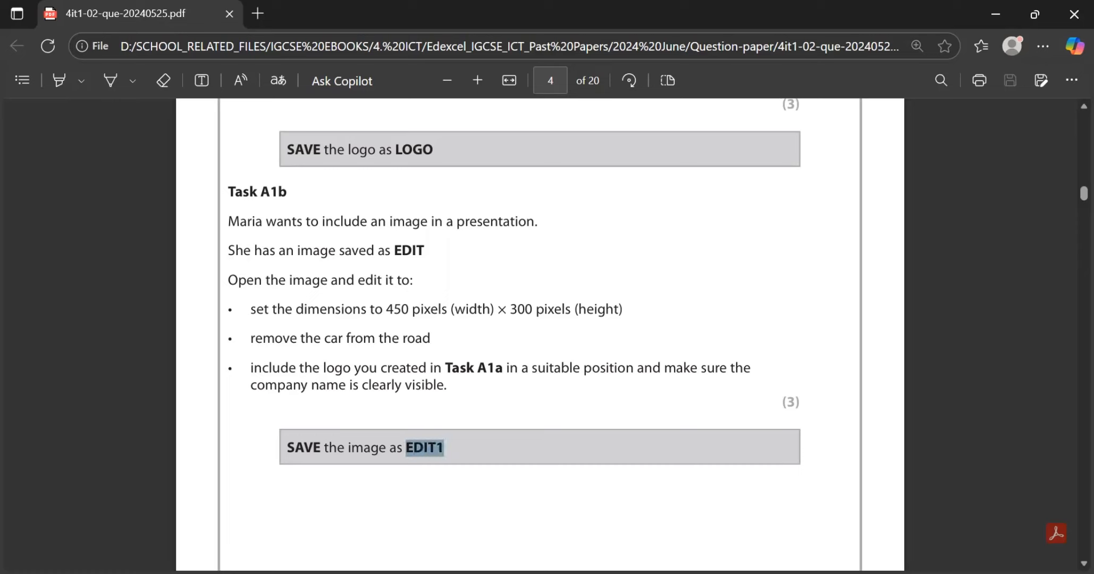
Step: Return to Photoshop and start saving a copy of the image in the Answer folder under the file name EDIT1
key("alt+Tab")
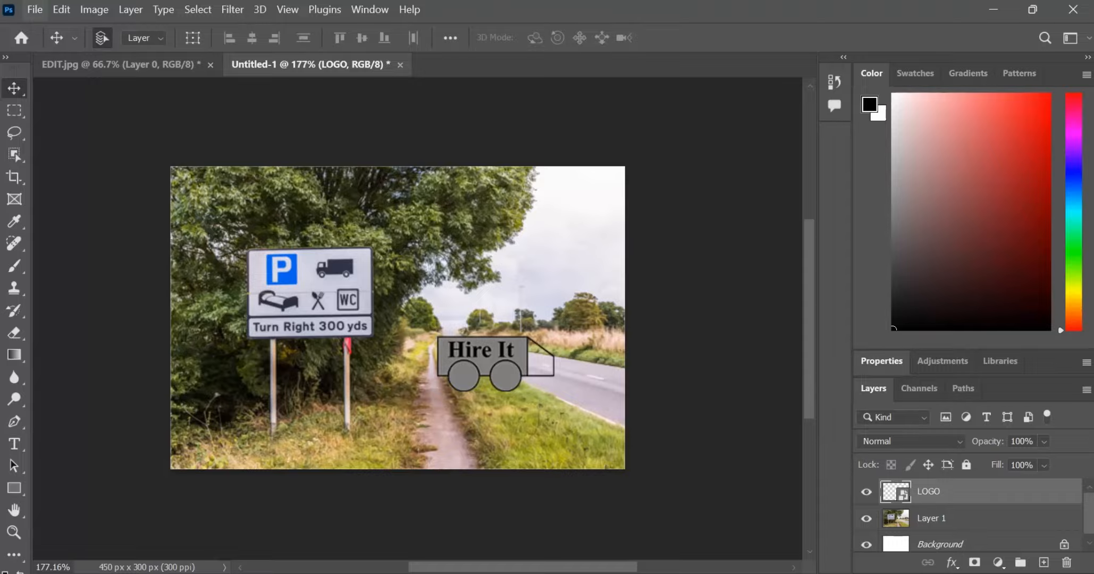
left_click(35, 9)
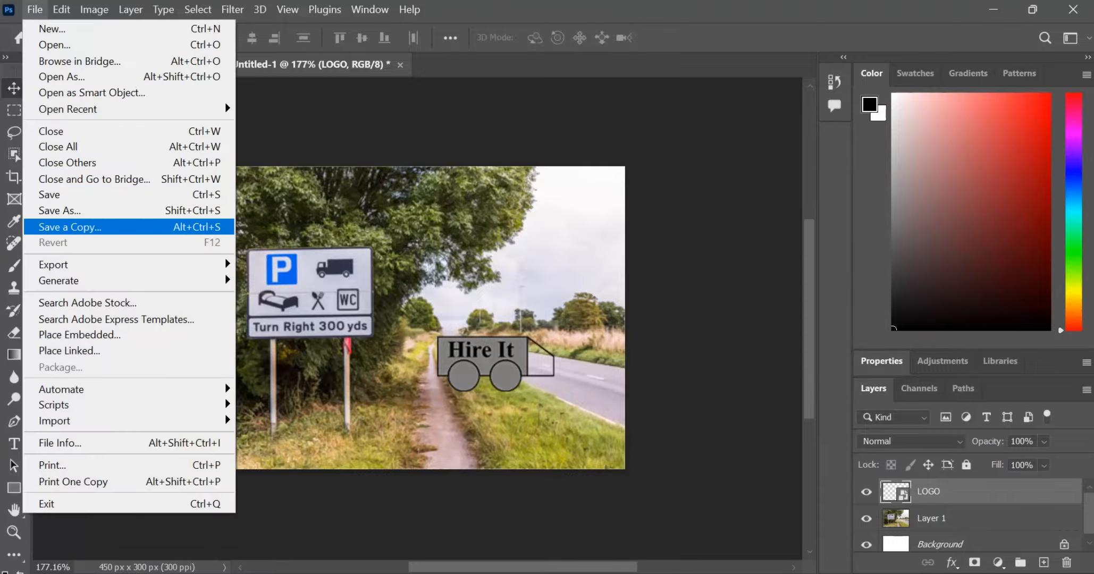
left_click(69, 227)
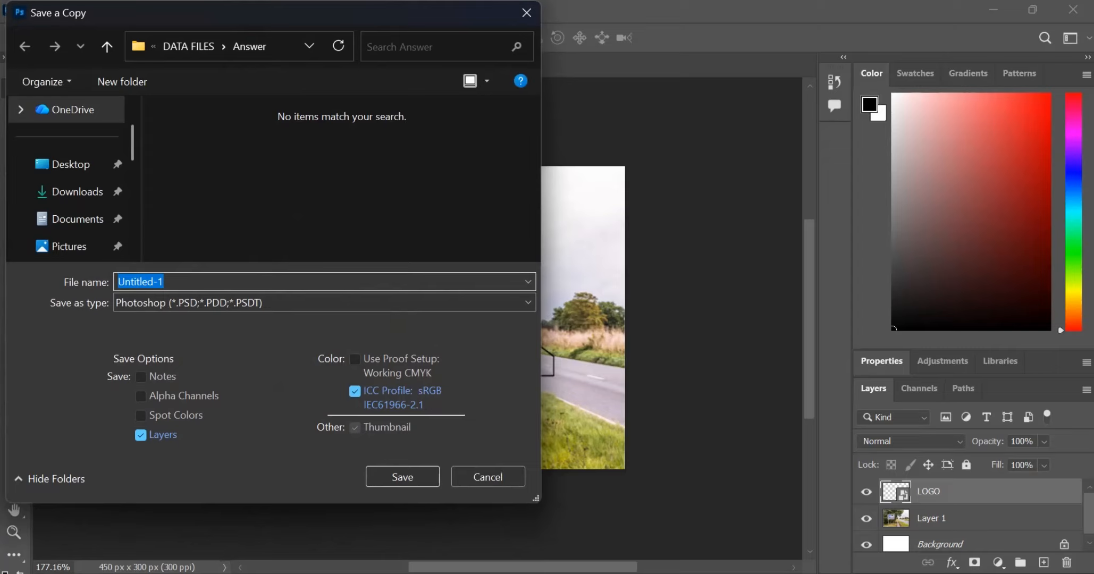
key("Caps_Lock")
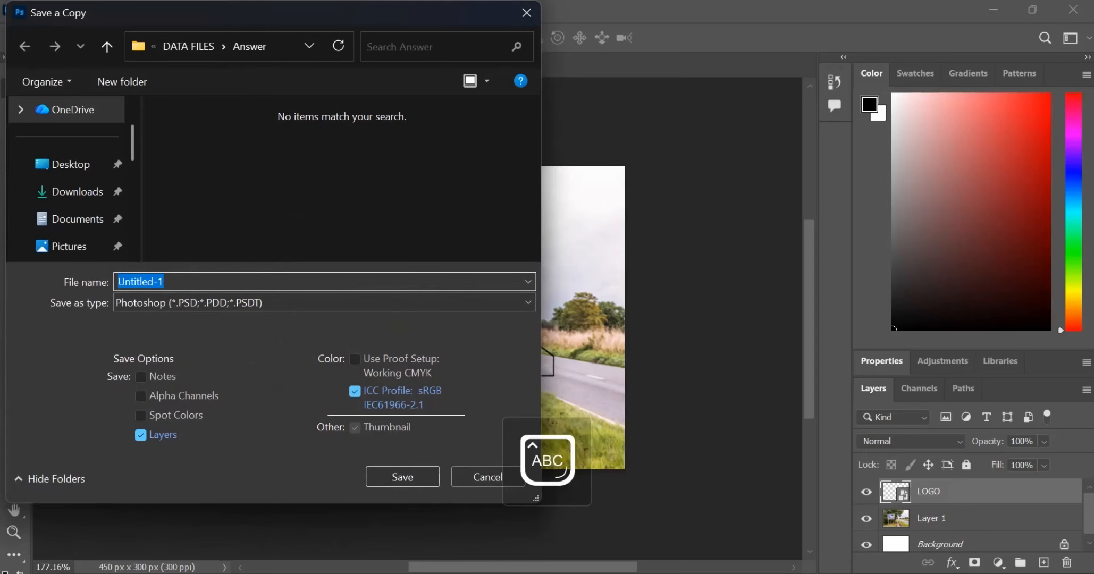
type("EDIT")
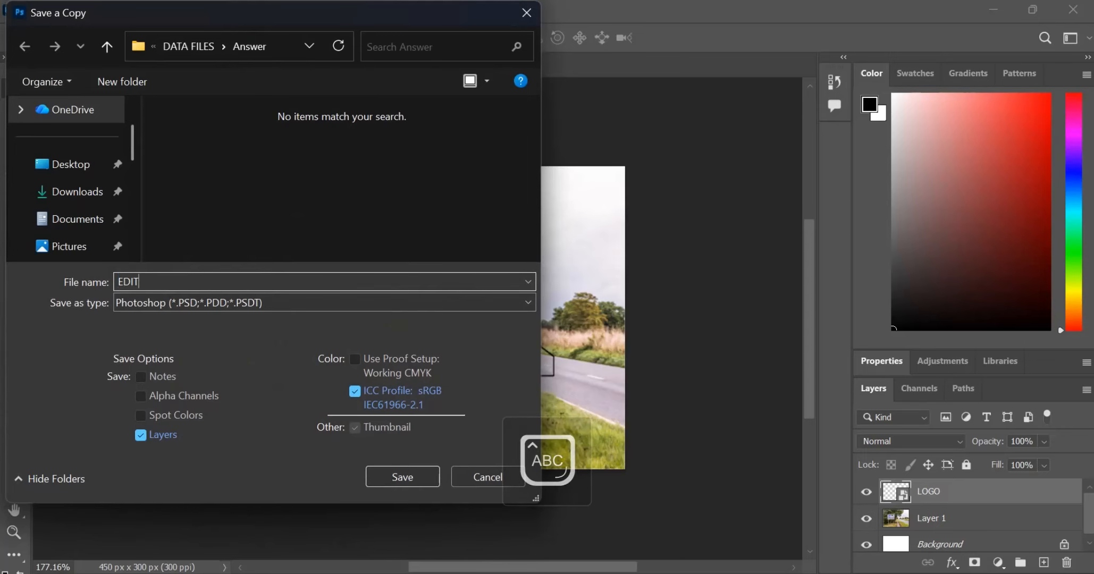
type("1")
key("alt+Tab")
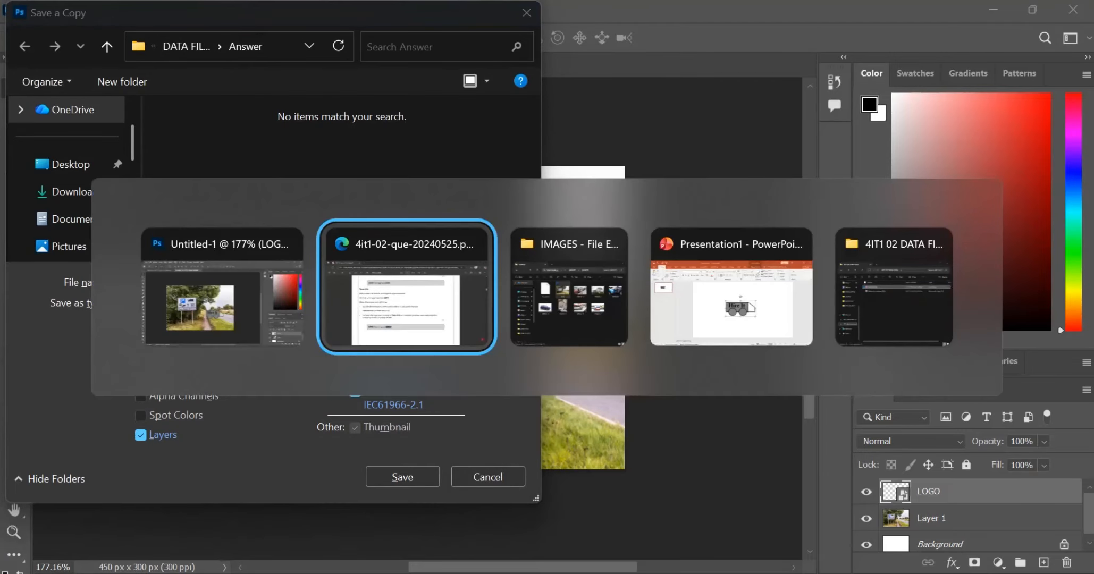
key("alt+Tab")
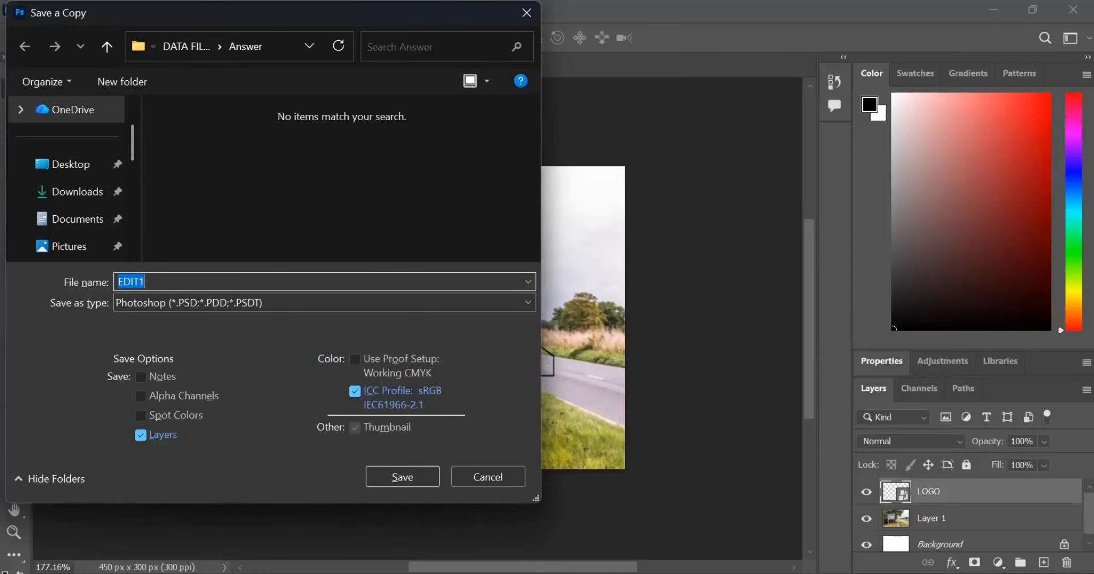
Step: Set the file format of the copy to JPEG and save it with quality 8 (High)
left_click(210, 304)
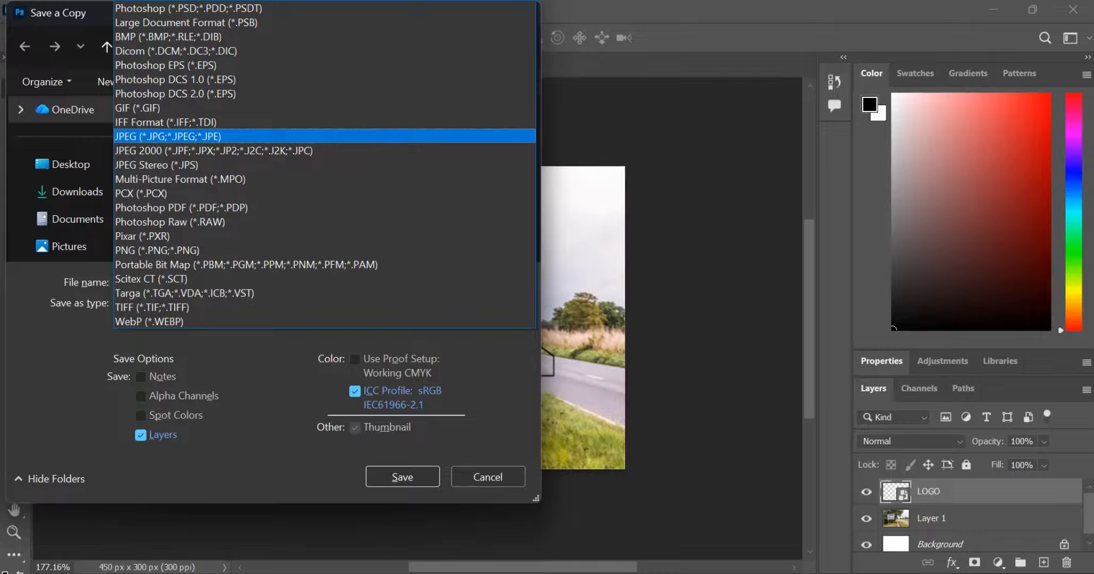
key("Return")
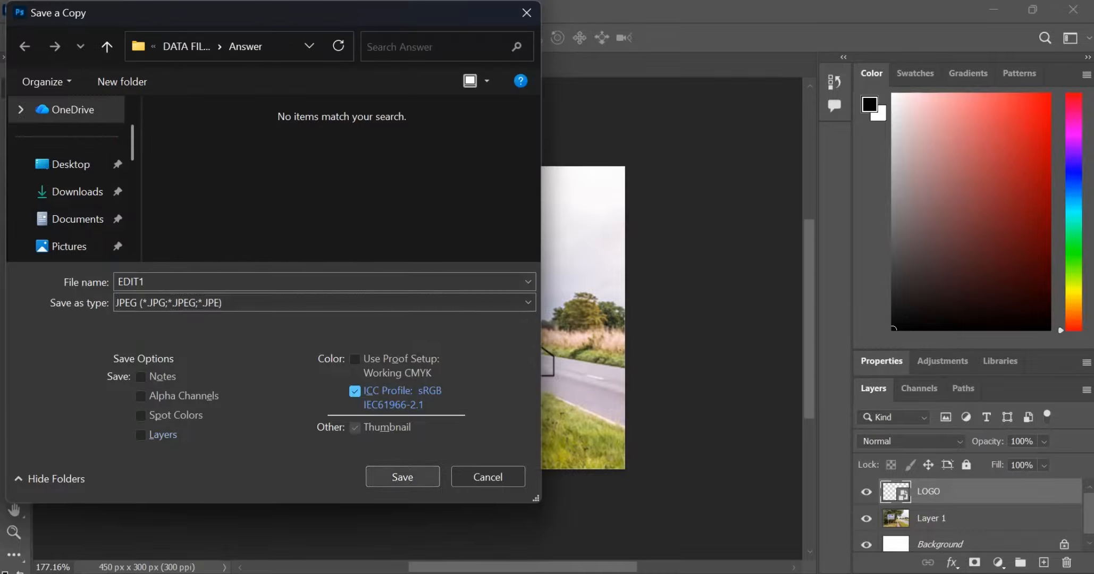
key("alt+Tab")
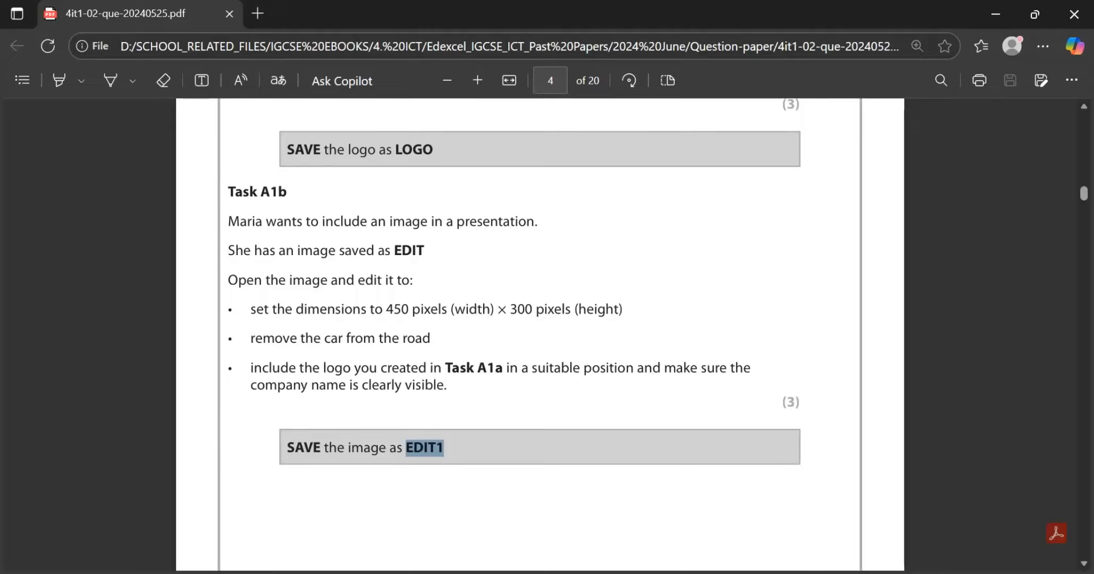
key("alt+Tab")
key("Return")
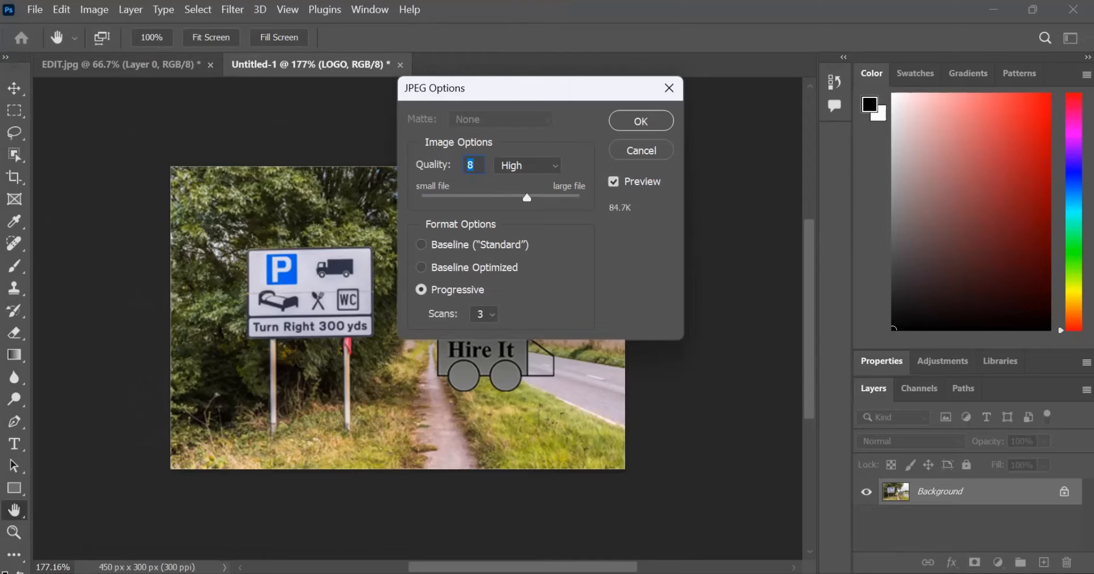
key("Return")
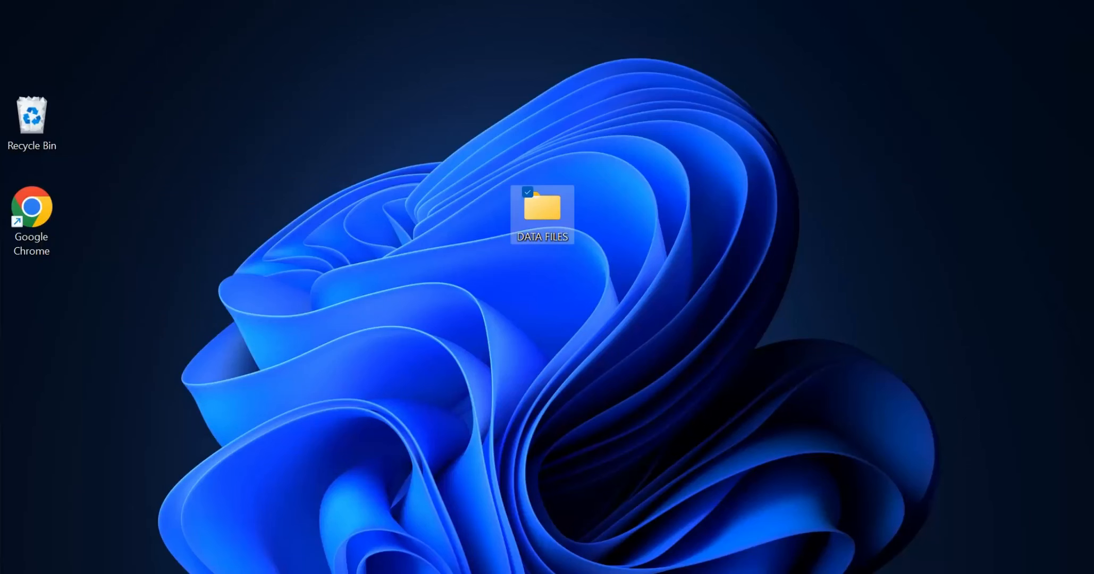
Step: Open the Answer folder inside DATA FILES on the desktop and check the properties of the EDIT1 file
left_click(542, 212)
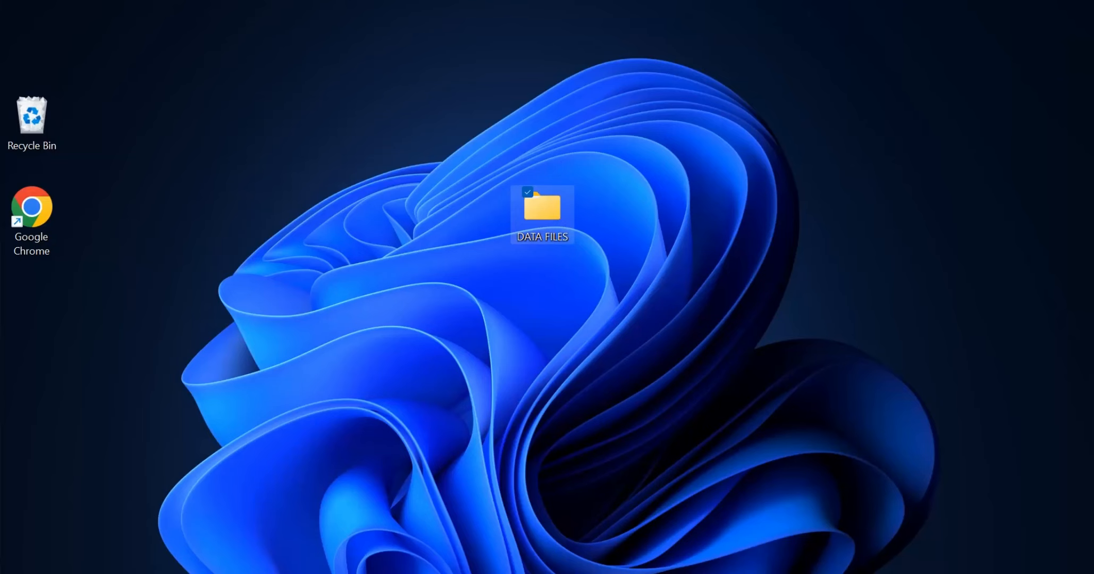
double_click(542, 213)
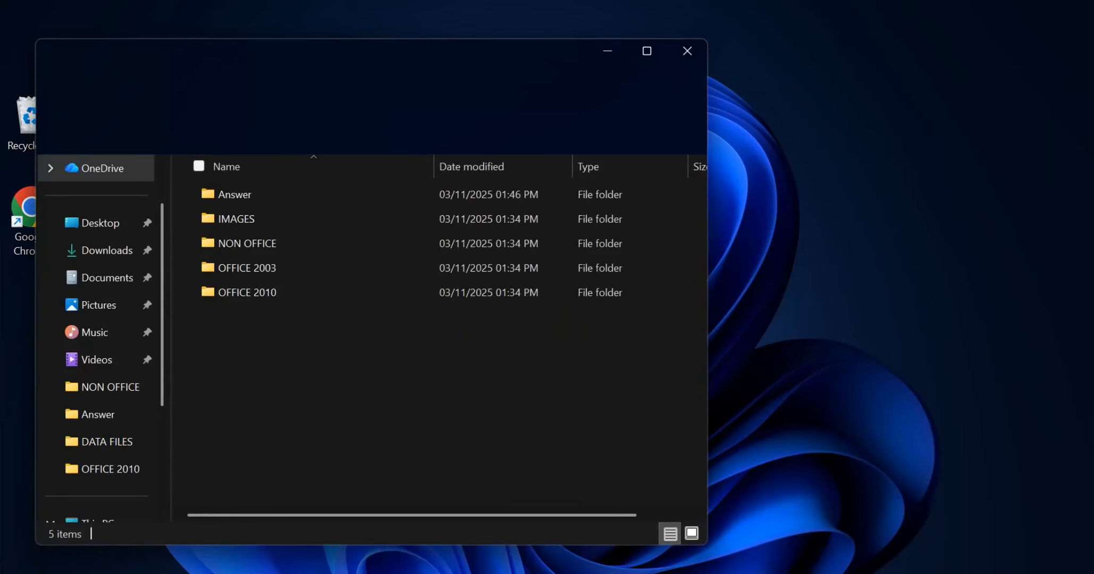
double_click(329, 195)
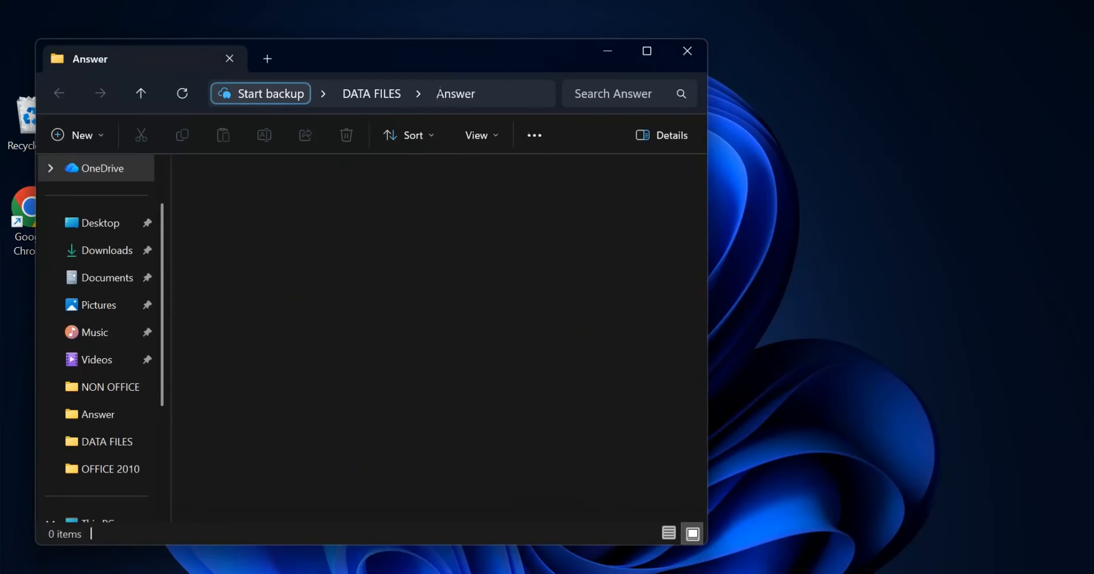
double_click(229, 212)
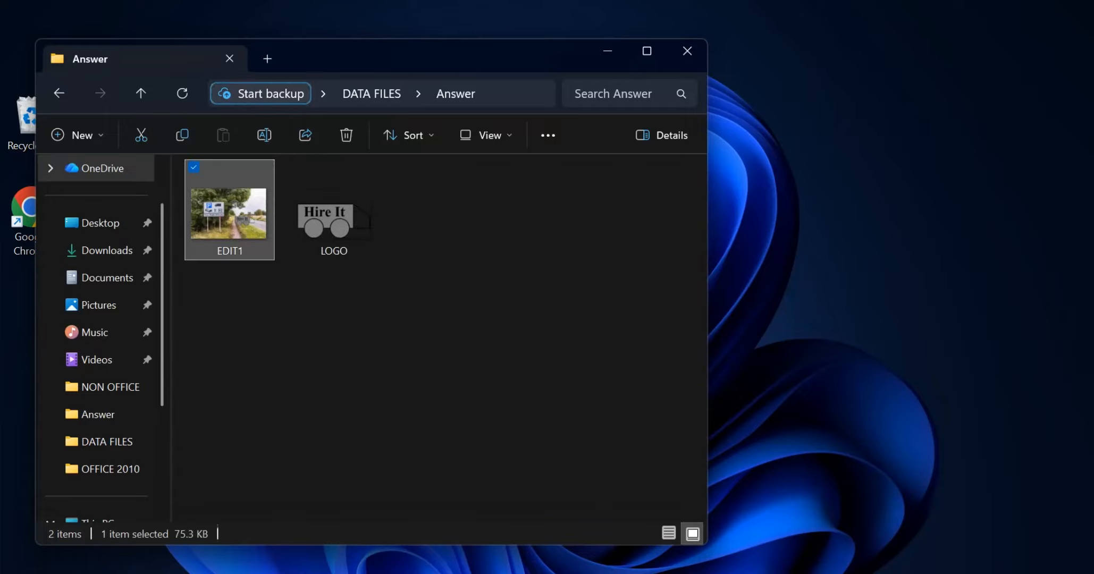
left_click(229, 212)
right_click(244, 213)
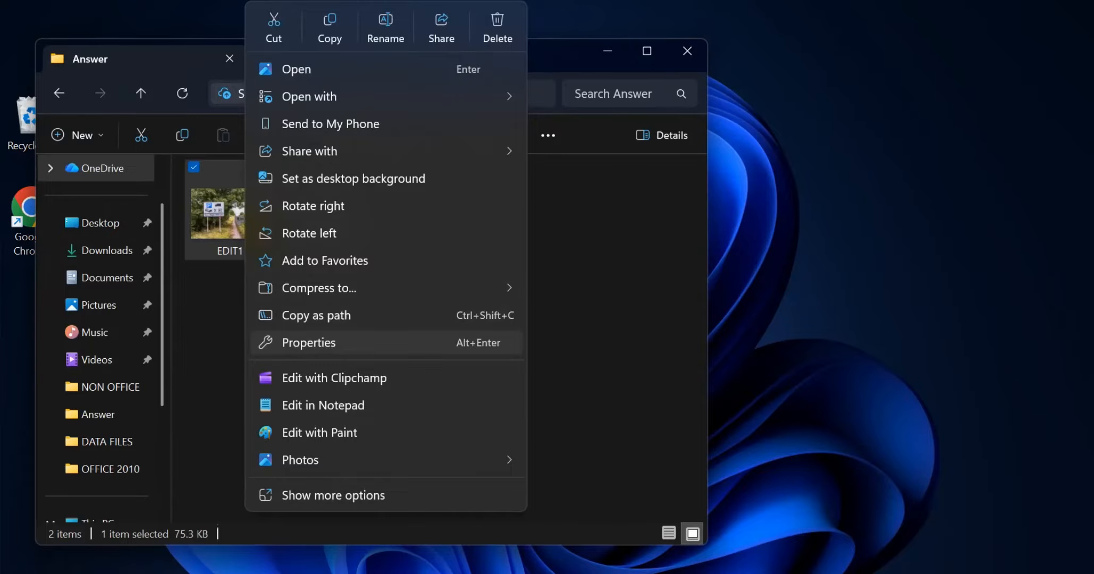
left_click(308, 342)
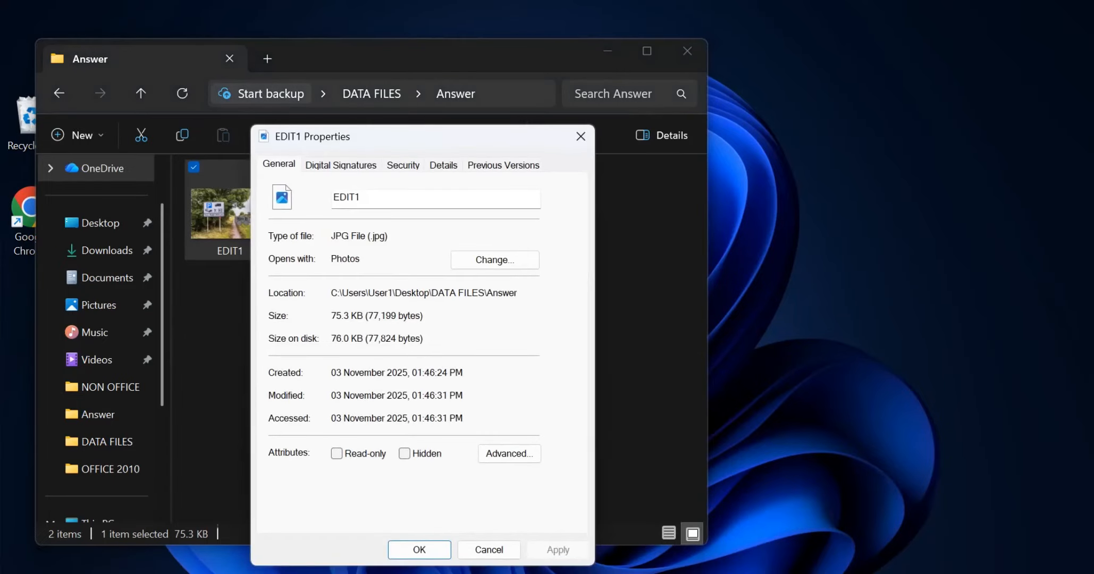
left_click(581, 136)
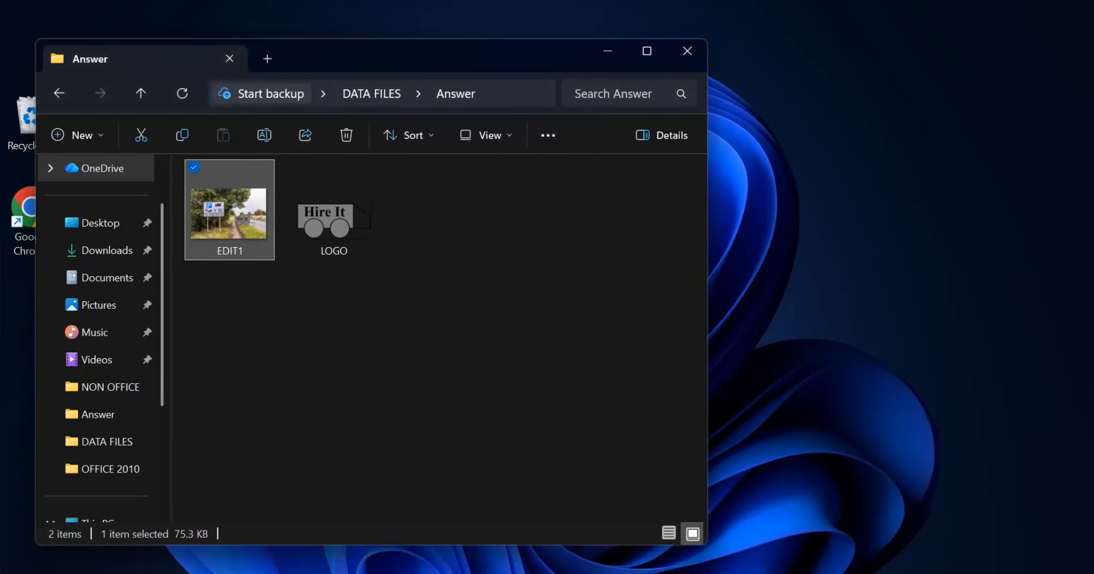
Step: View the EDIT1 image to check its dimensions and logo, and close the viewer and the Answer folder
double_click(230, 213)
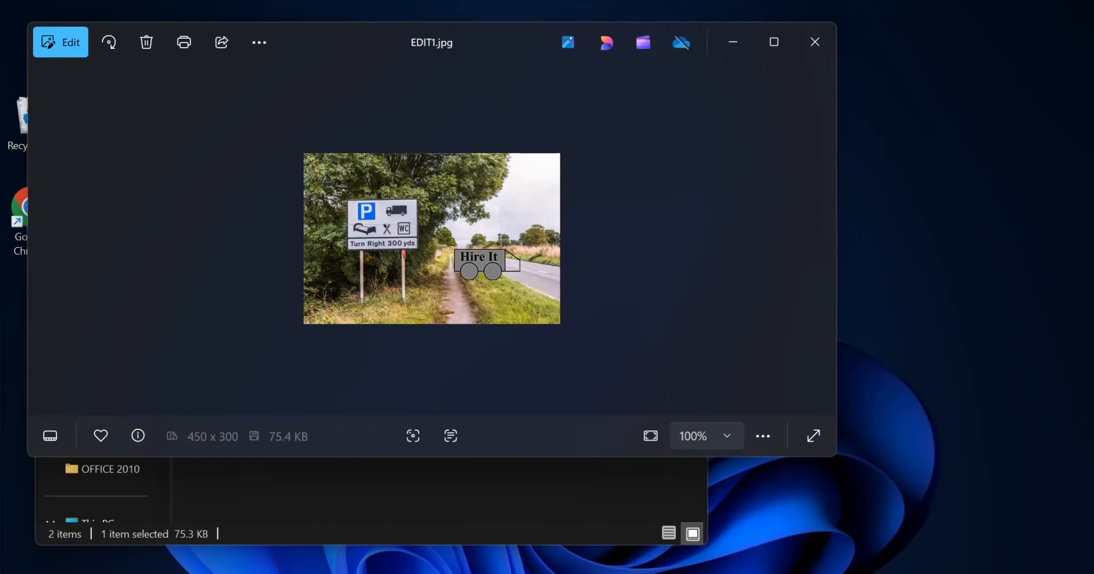
left_click(815, 41)
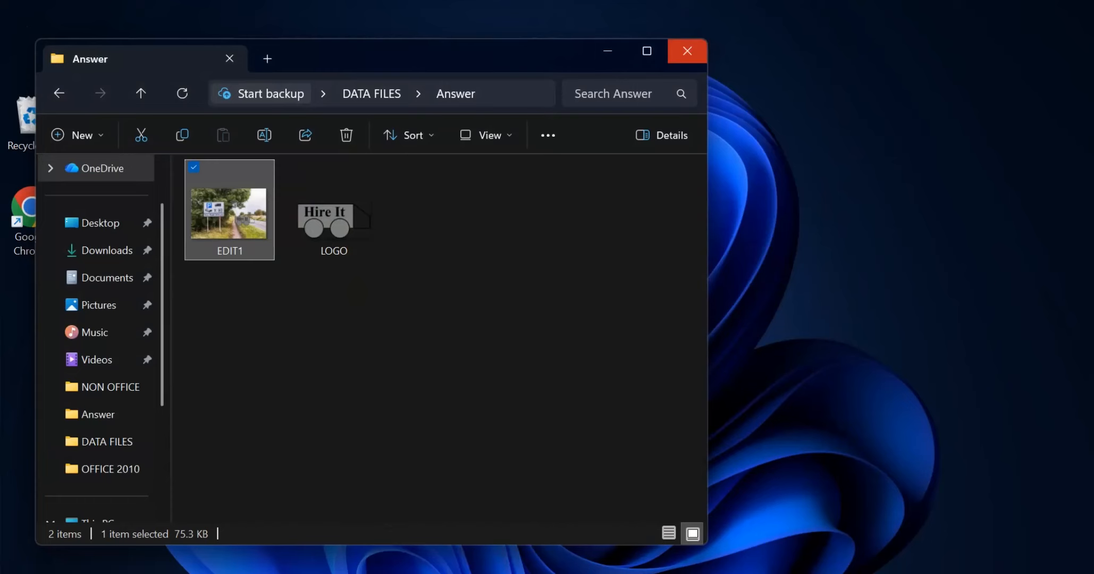
left_click(687, 51)
Step: Switch to the question paper and read the instructions for Task A1c
key("alt+Tab")
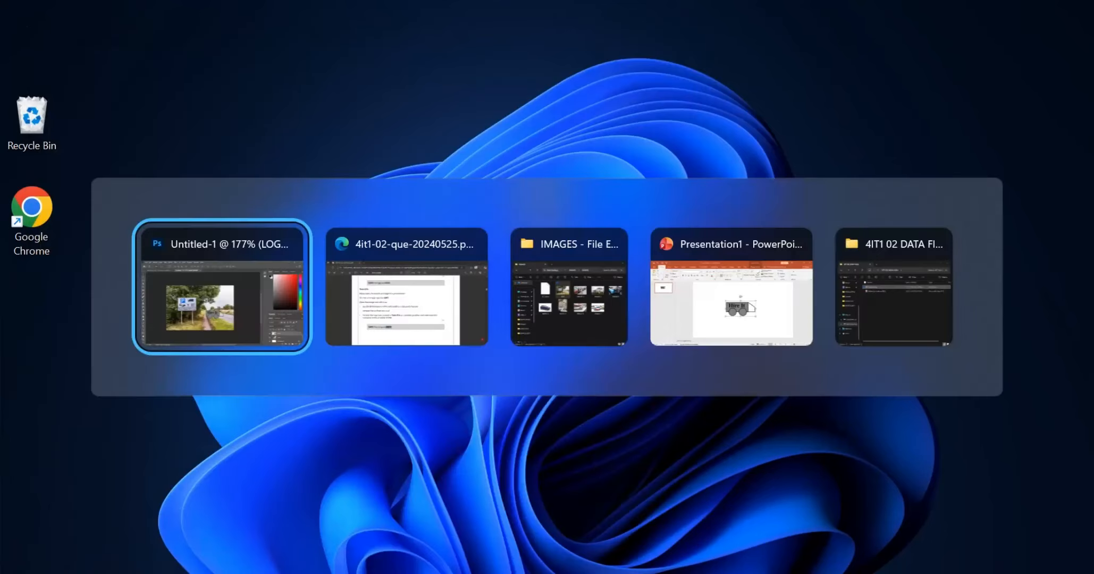
key("alt+Tab")
scroll(539, 335, "down", 10)
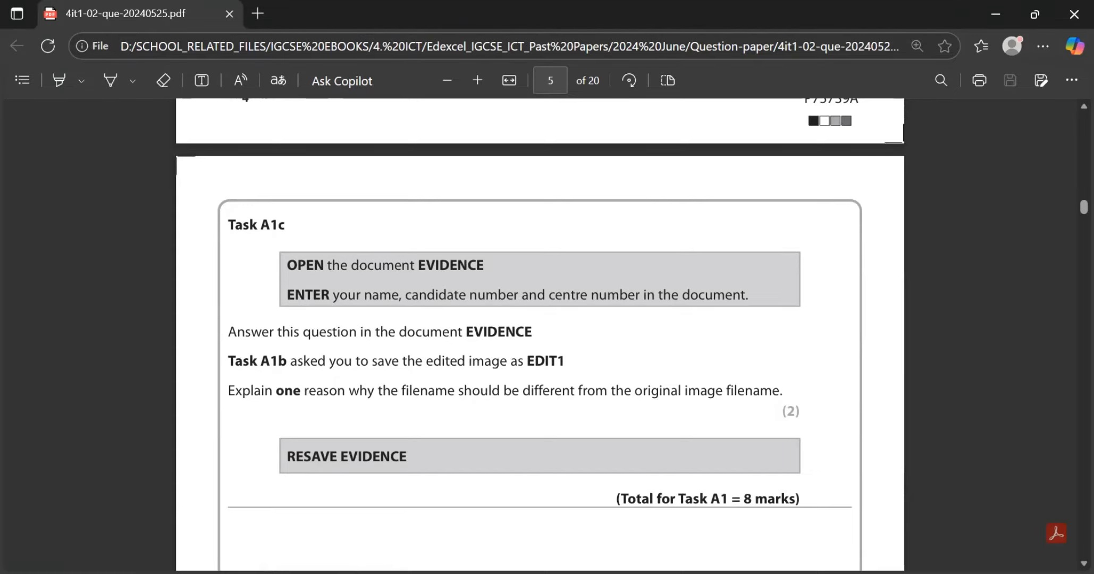
scroll(540, 335, "up", 1)
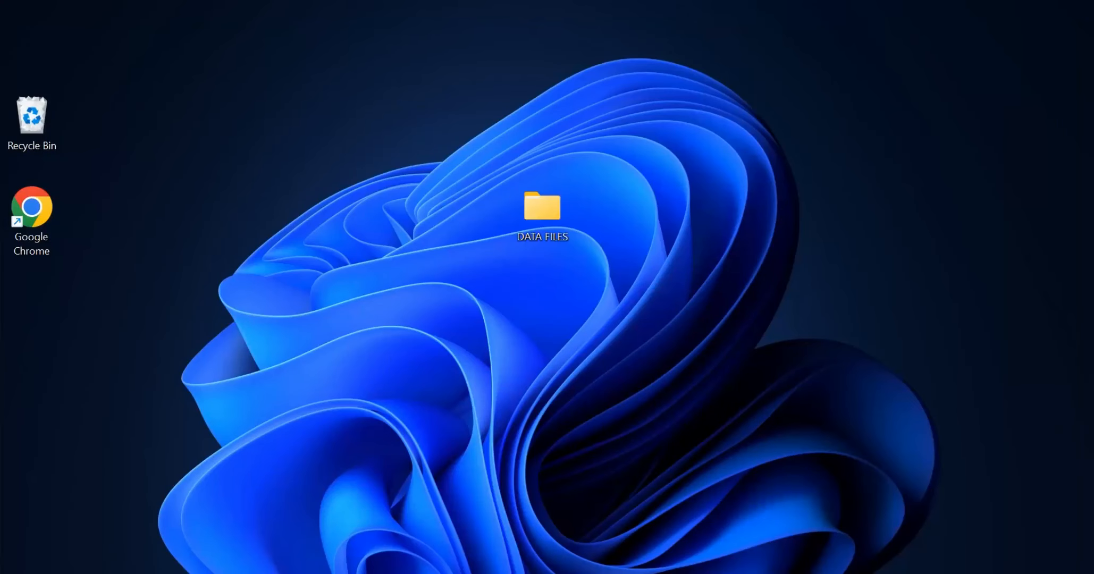
Step: Open the EVIDENCE Word document from the OFFICE 2010 folder inside DATA FILES on the desktop
left_click(542, 210)
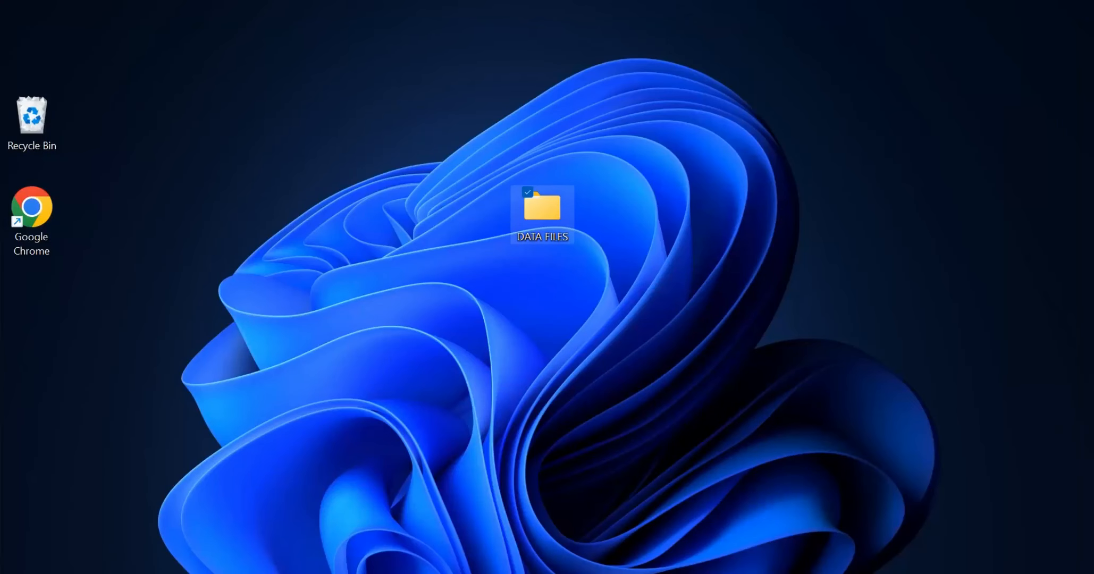
double_click(542, 214)
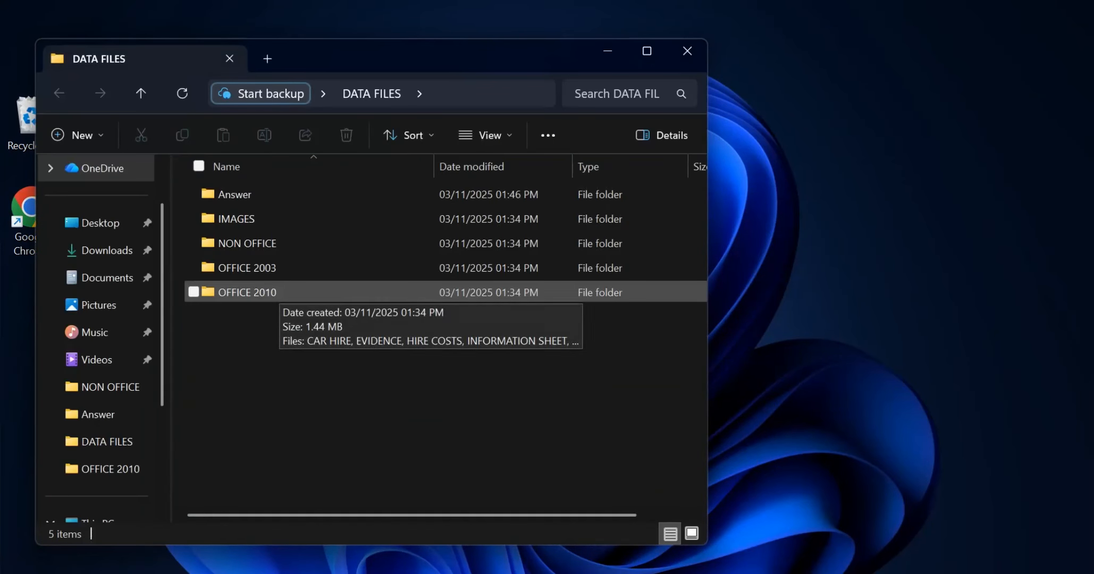
double_click(318, 291)
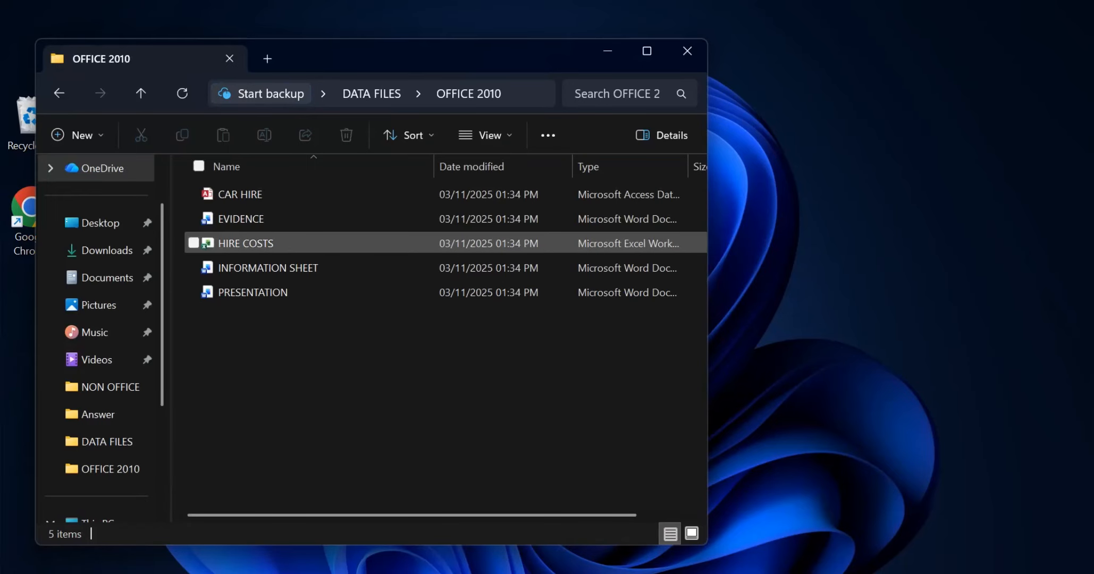
double_click(319, 218)
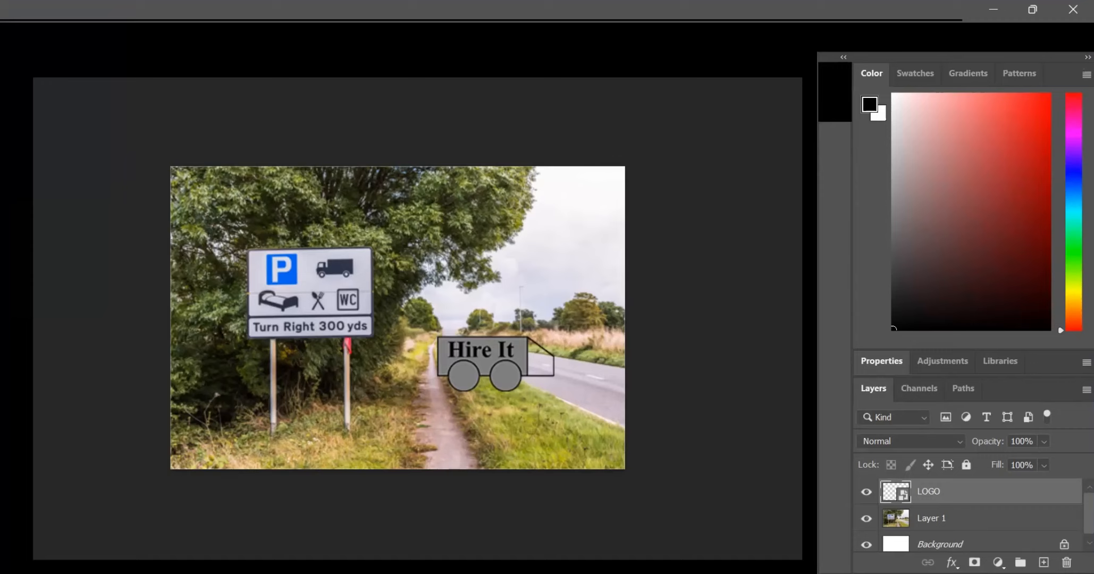
Step: Quit Photoshop and PowerPoint without saving the open documents Untitled-1 and Presentation1
left_click(1072, 10)
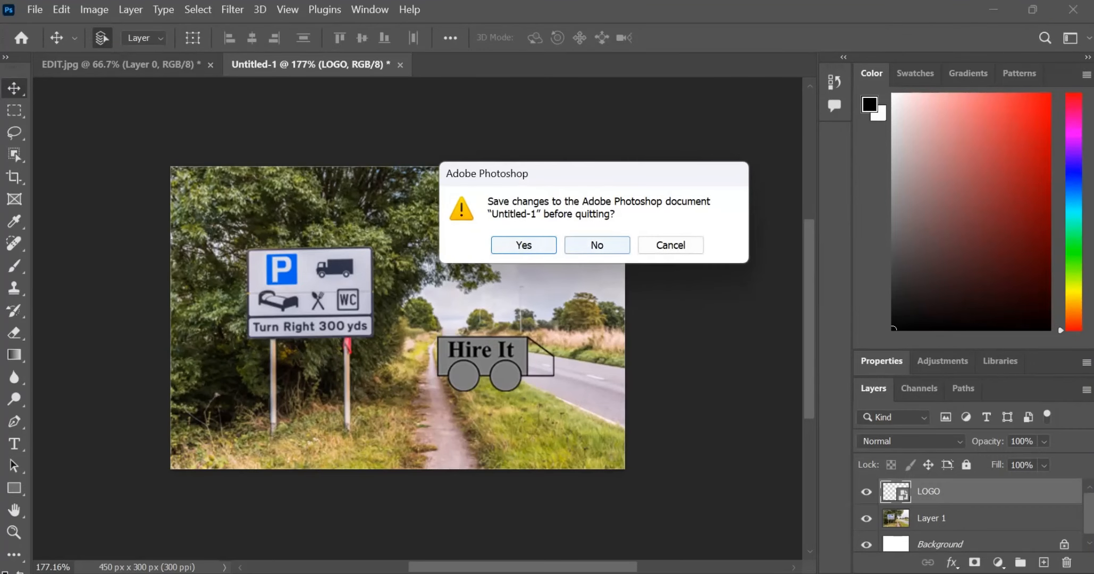
left_click(597, 246)
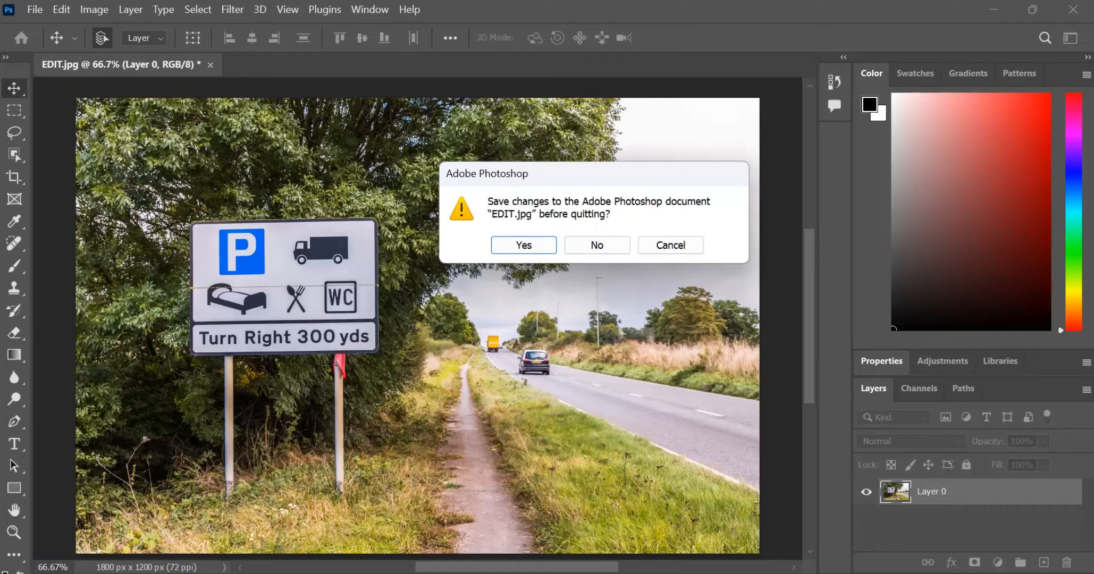
left_click(597, 245)
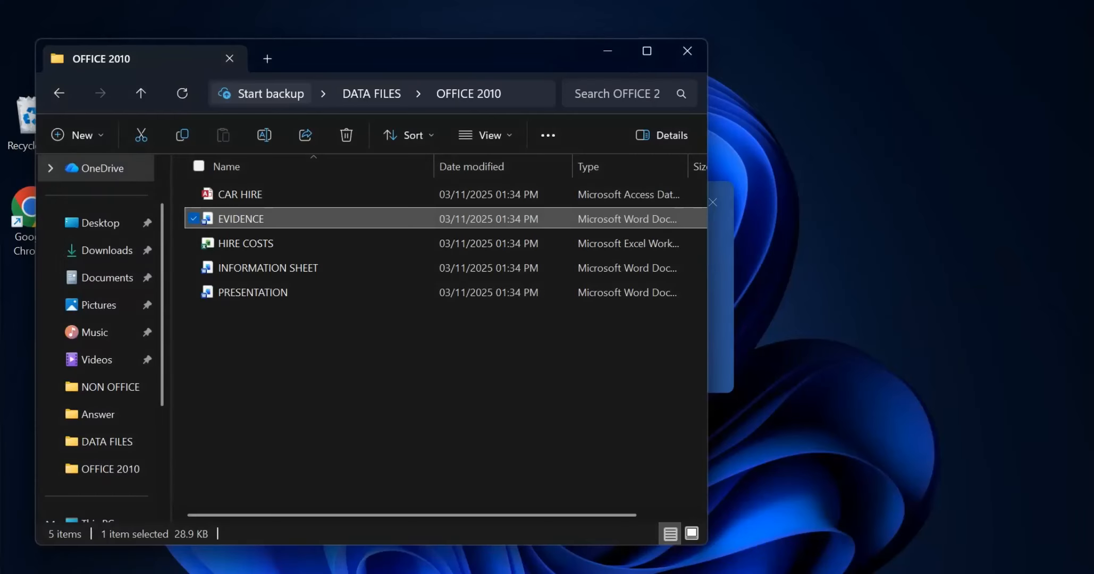
left_click(243, 572)
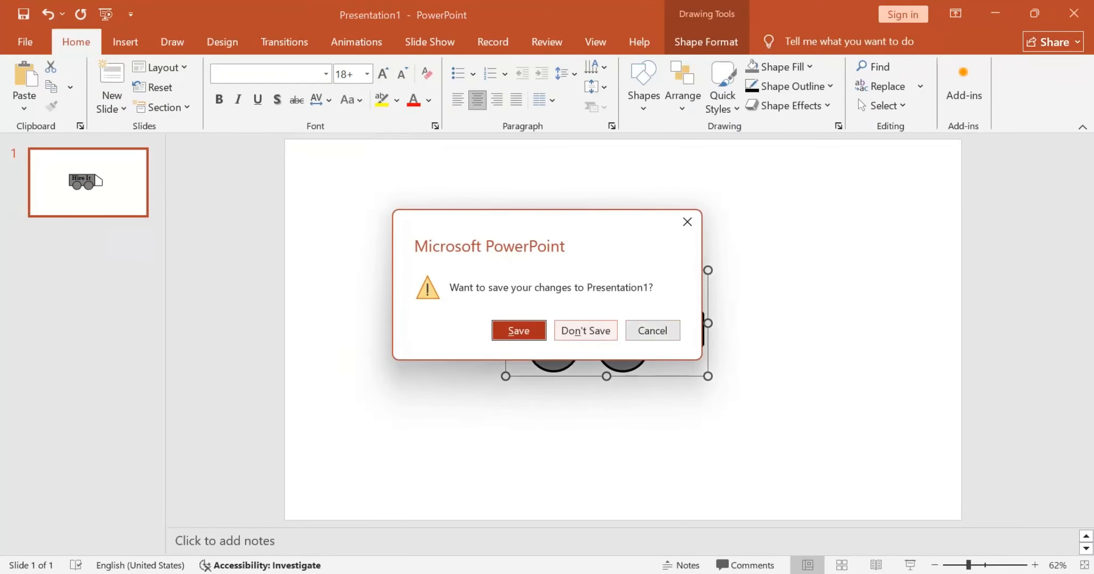
left_click(576, 331)
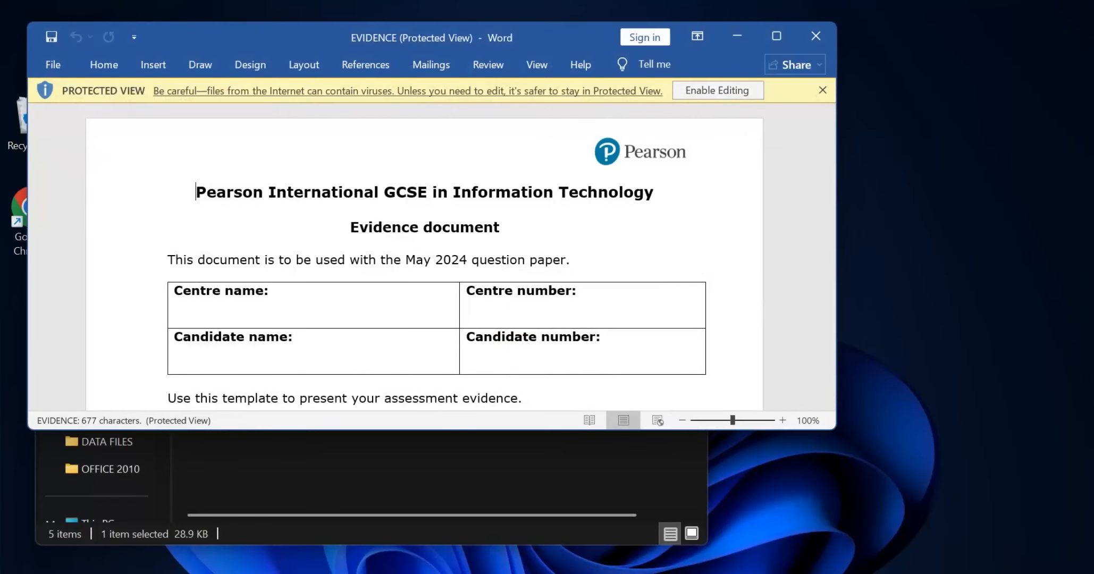
Step: Enable editing for the EVIDENCE document and maximize its window
left_click(717, 90)
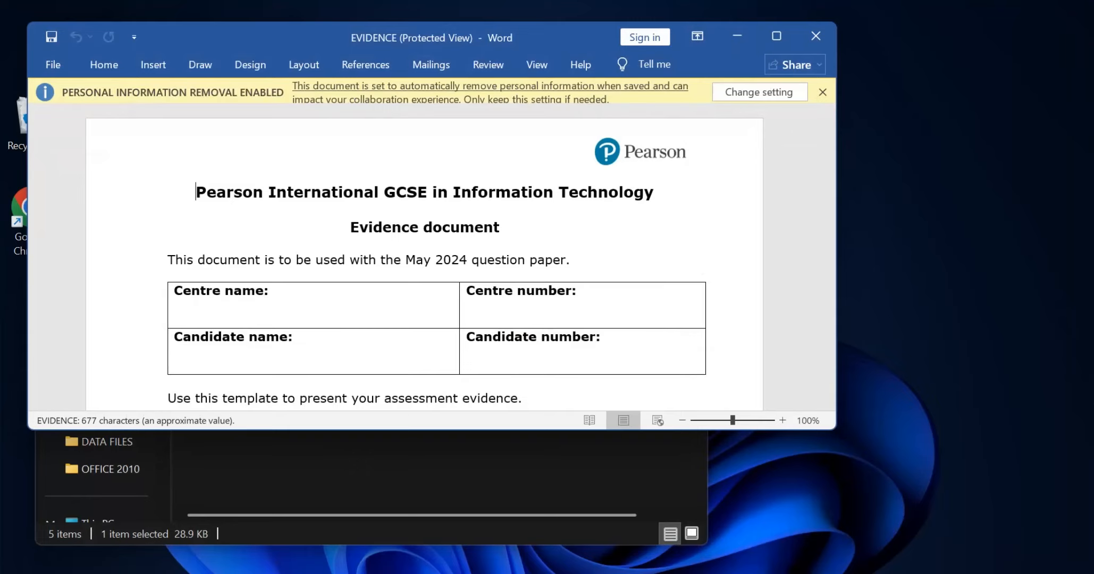
left_click(777, 36)
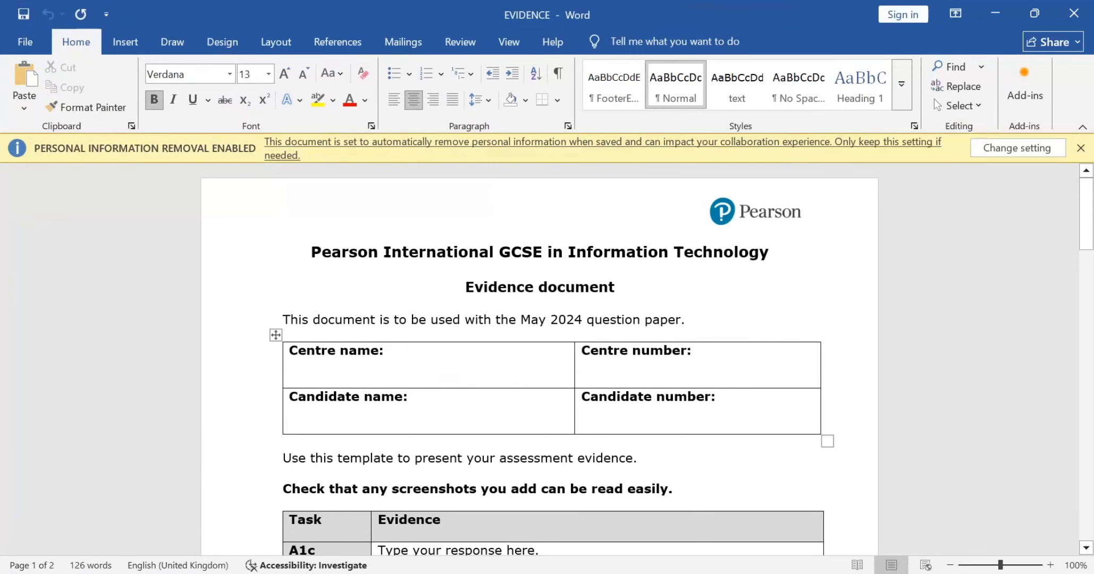
left_click(289, 380)
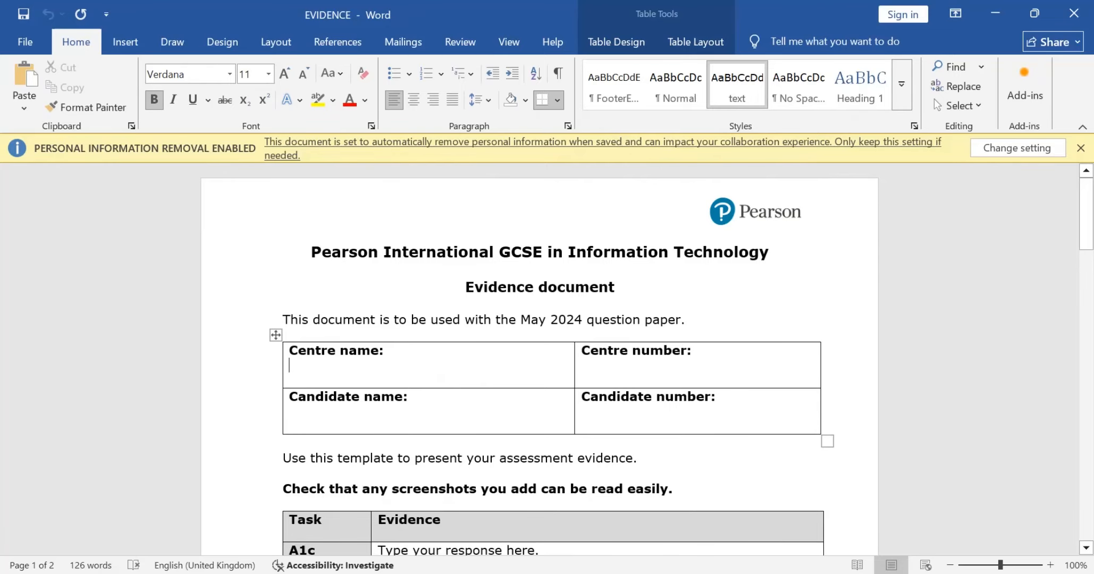
type("12345")
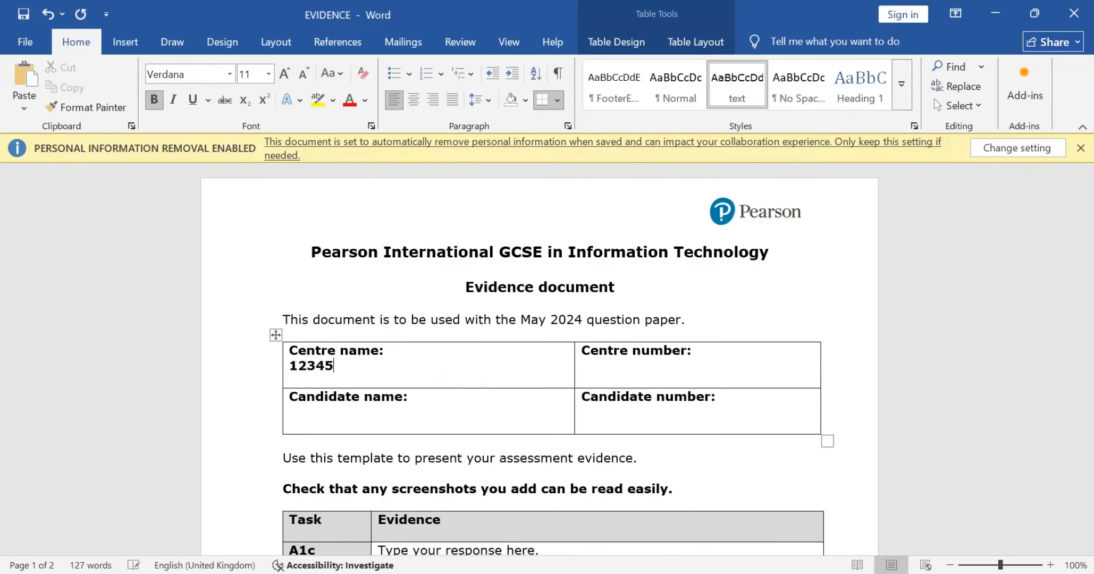
key("Tab")
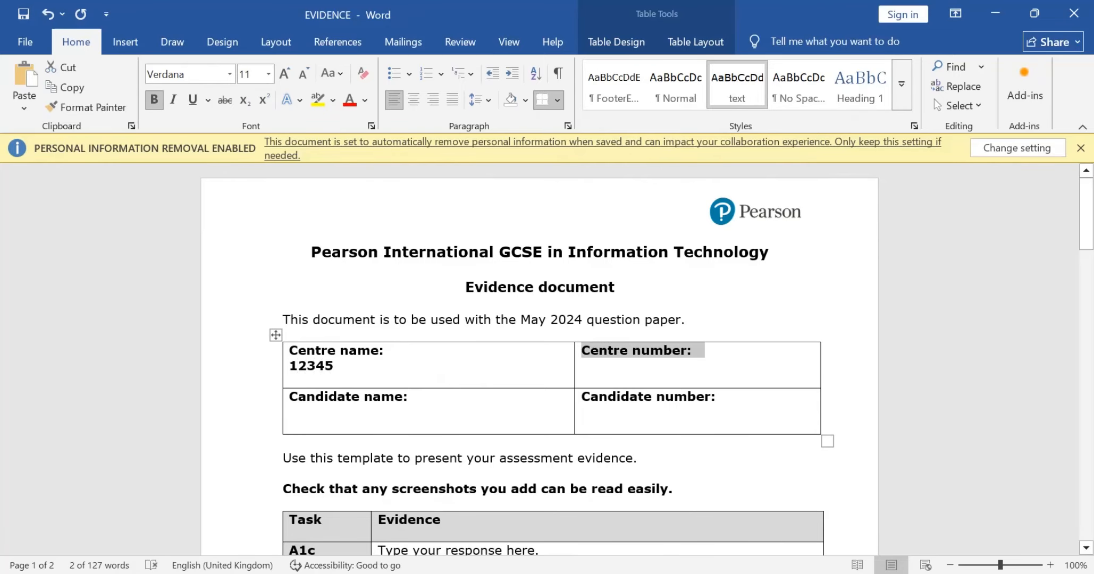
key("Left")
key("Left")
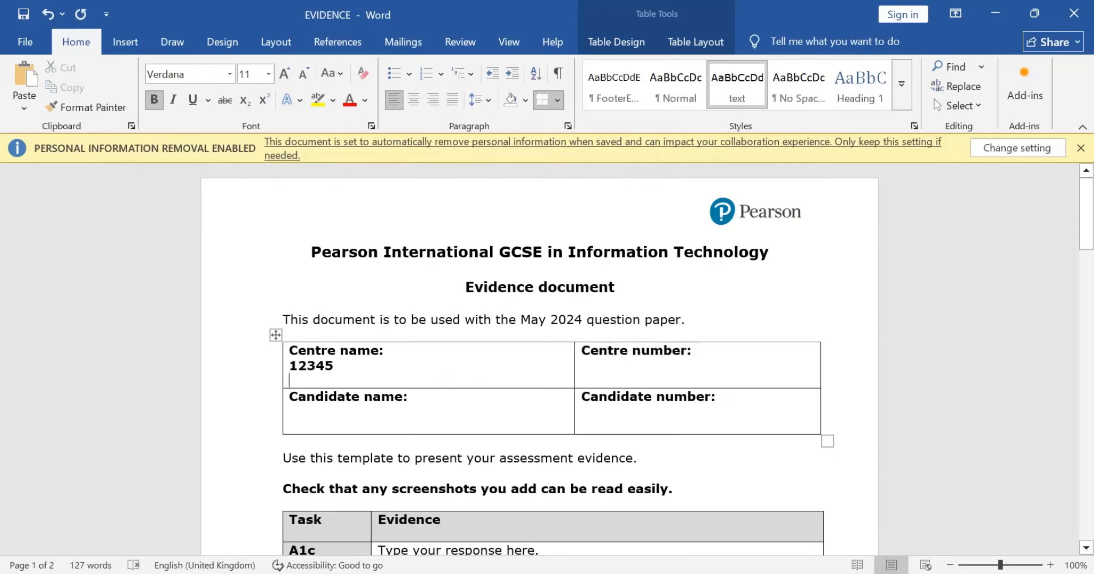
key("BackSpace")
key("BackSpace")
key("BackSpace")
key("BackSpace")
key("BackSpace")
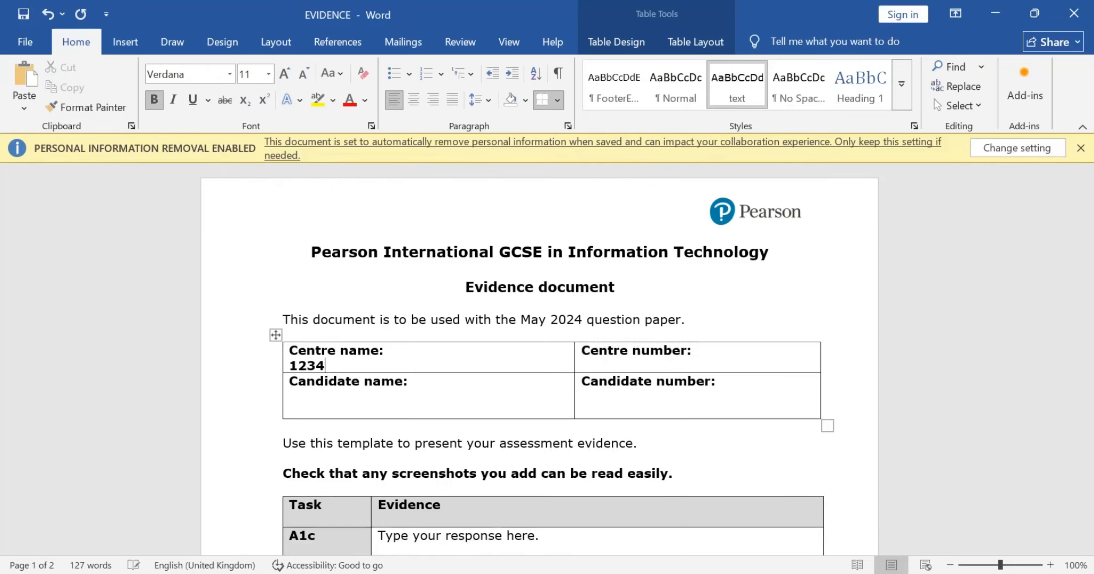
key("BackSpace")
Step: Fill in "Centre name" under the centre name heading and 12345 under the centre number heading of the details table
type("cent")
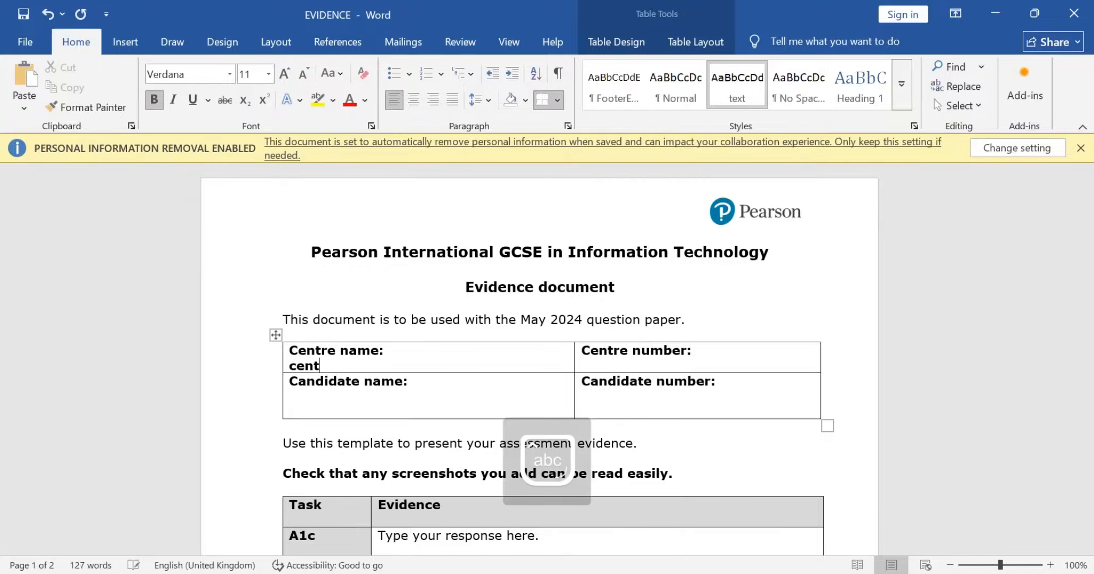
type("re name")
key("Tab")
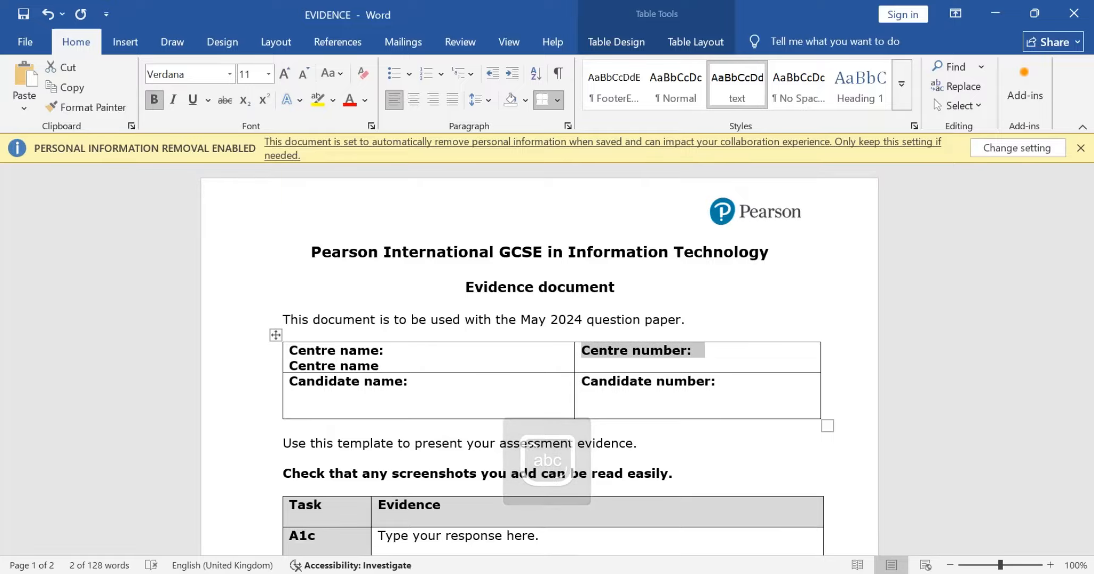
key("Right")
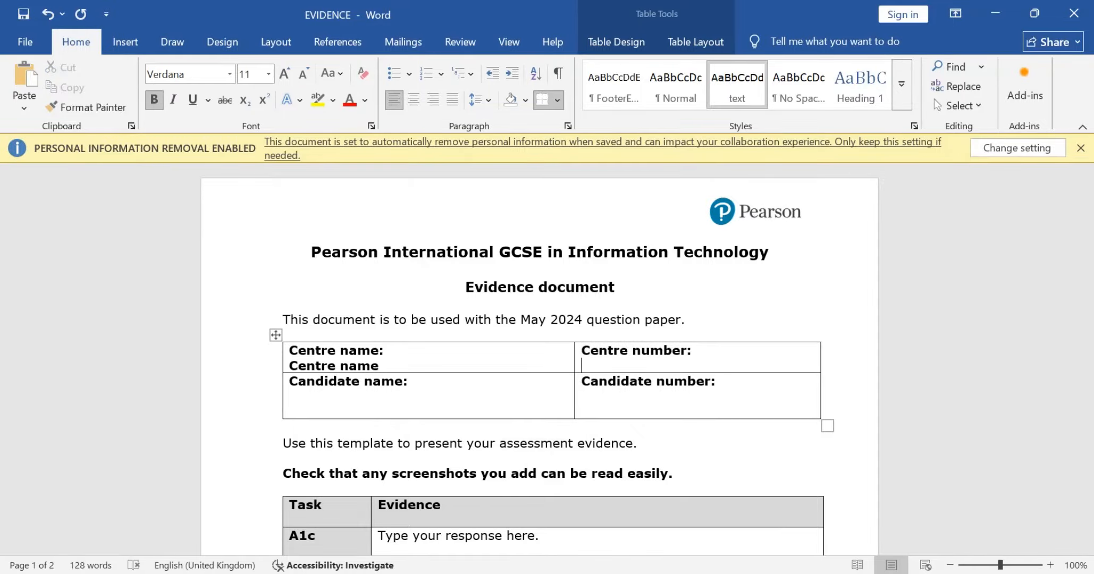
type("12345")
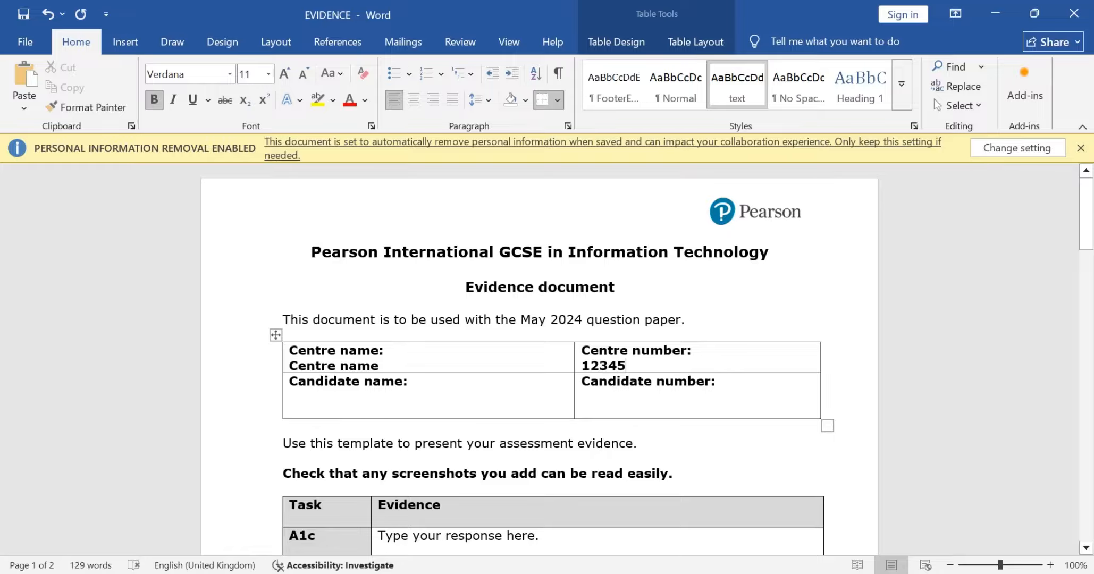
Step: Enter the candidate's name on the line below the candidate name heading
left_click(429, 397)
double_click(429, 397)
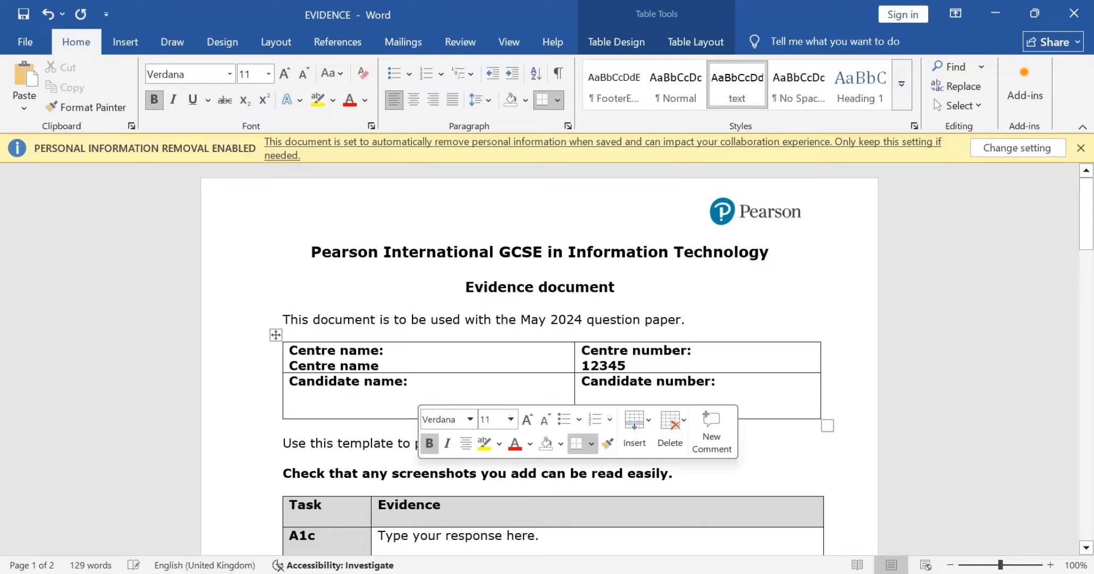
left_click(429, 397)
key("Return")
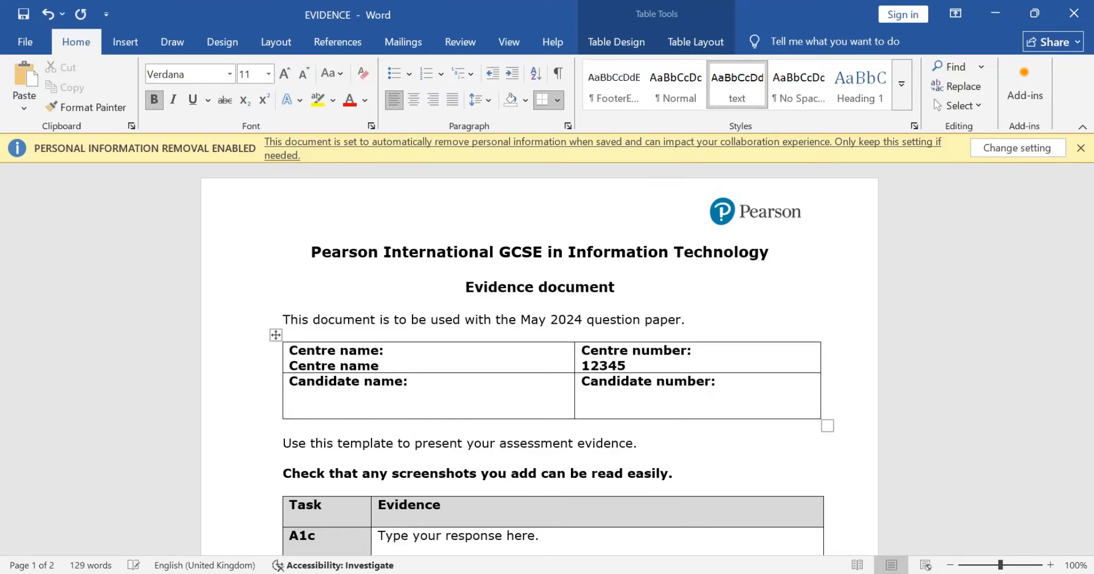
type("owirlfjkdsmowiejfsd")
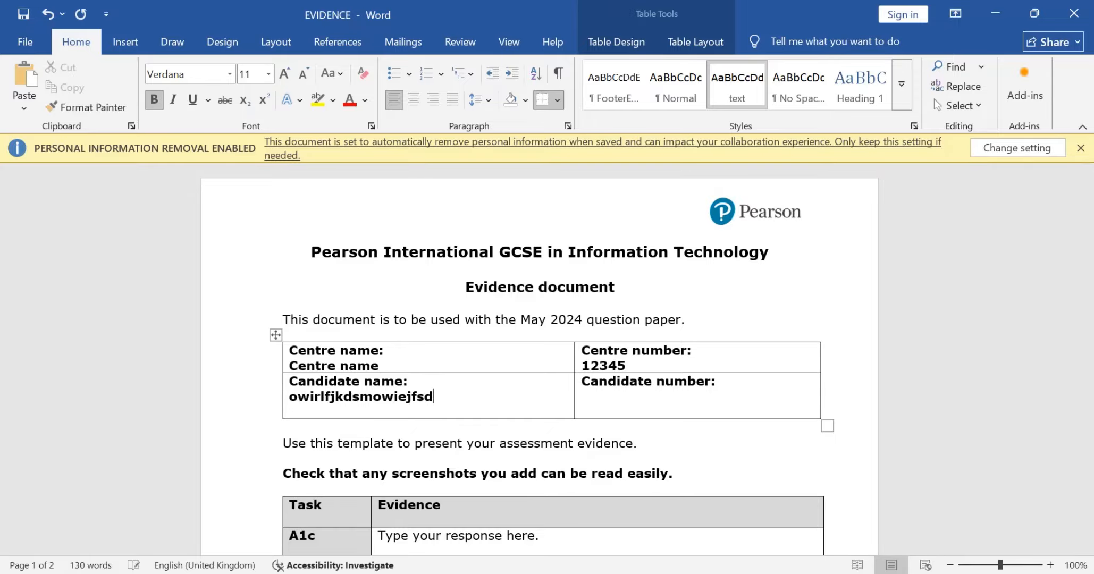
key("Tab")
key("Down")
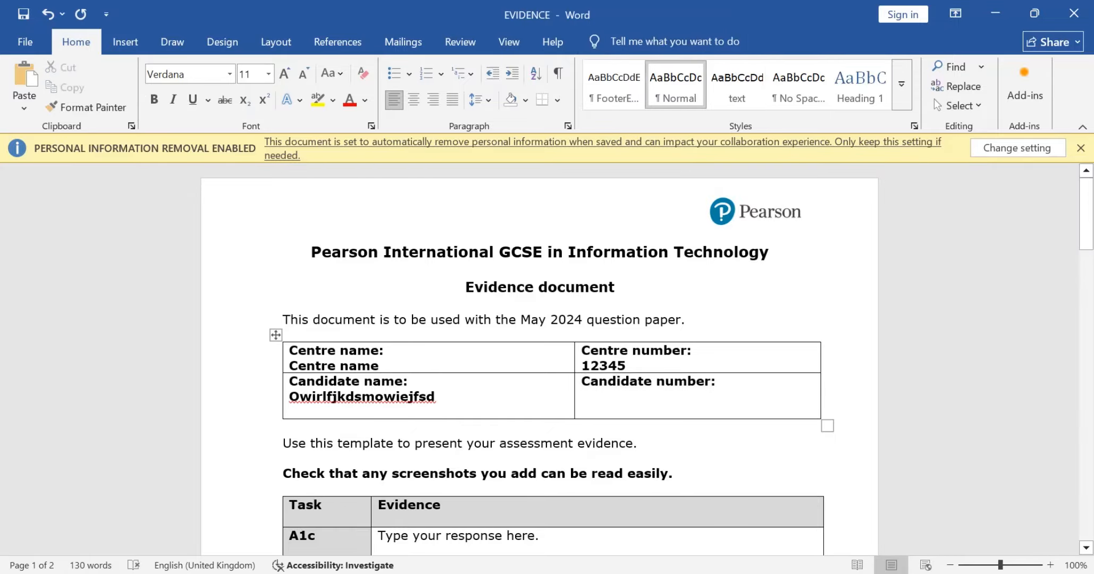
key("Up")
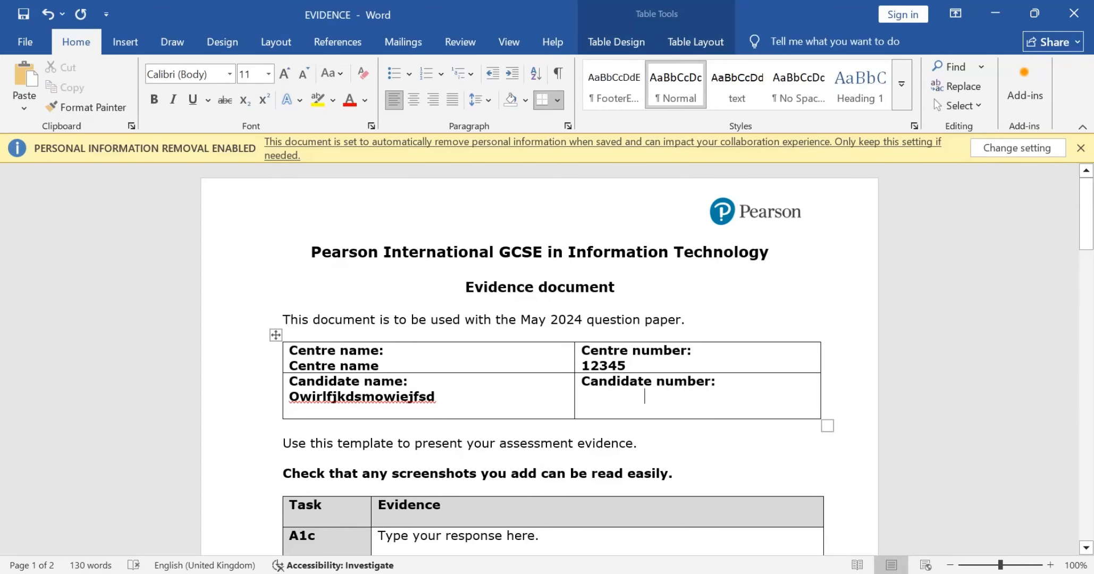
type("1234")
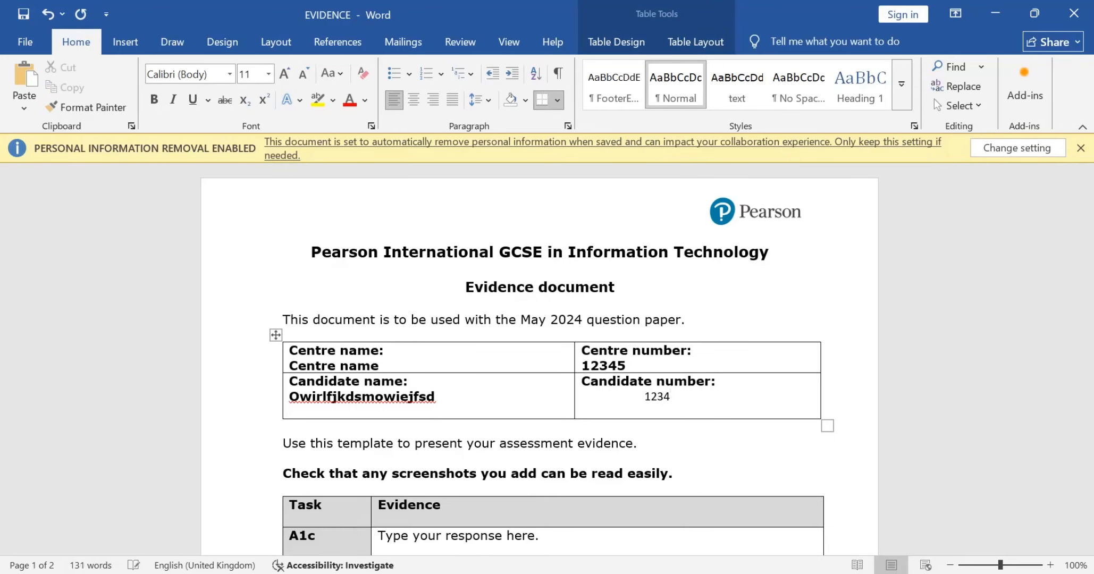
key("BackSpace")
key("BackSpace")
key("BackSpace")
key("BackSpace")
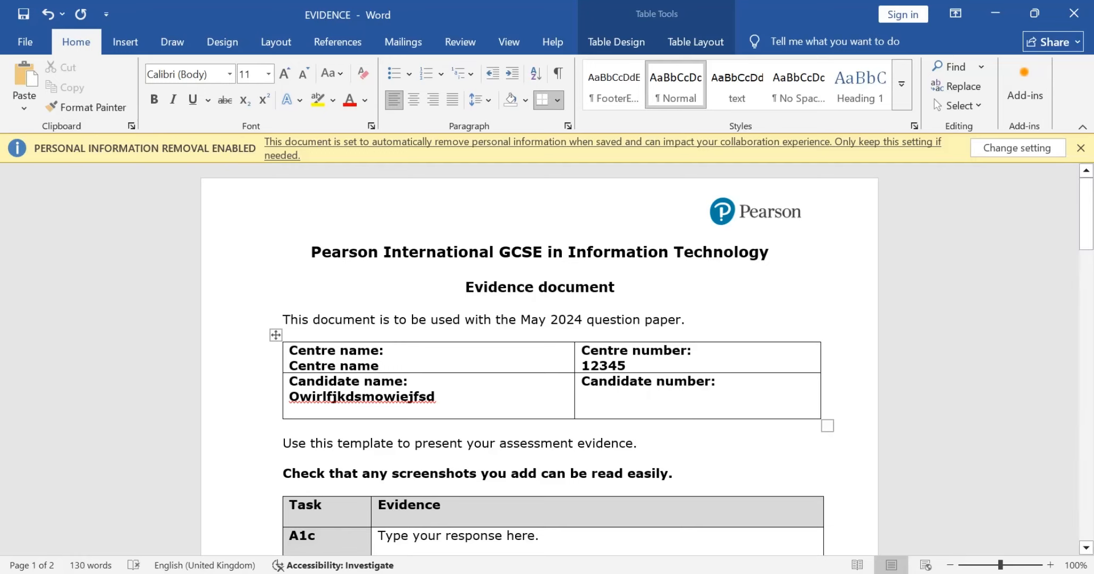
key("BackSpace")
Step: Enter the candidate number in bold on a new line below its heading, and save the EVIDENCE document
key("Return")
type("12")
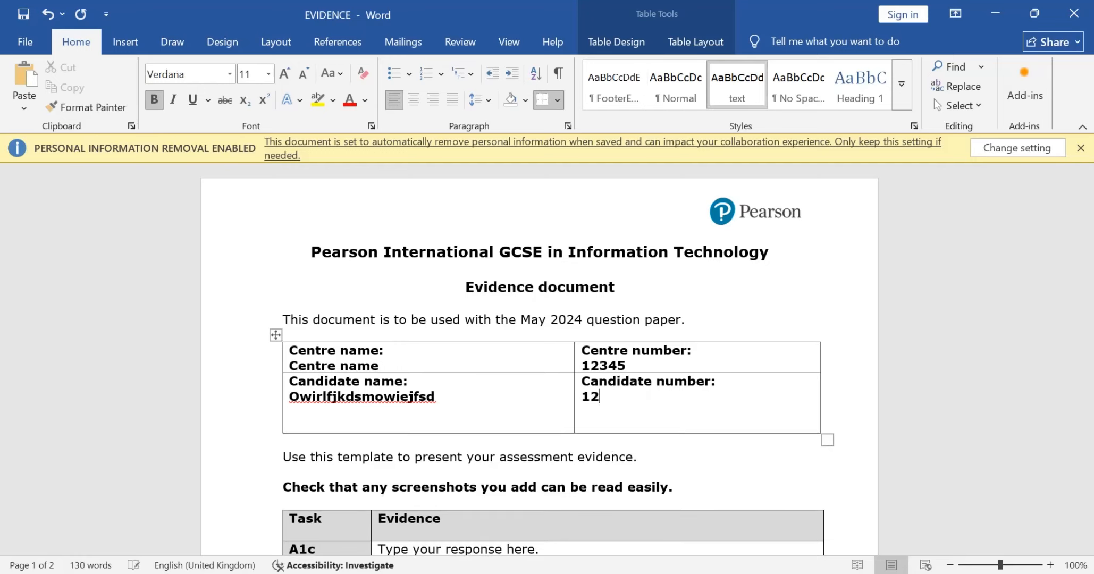
type("34")
scroll(539, 359, "down", 2)
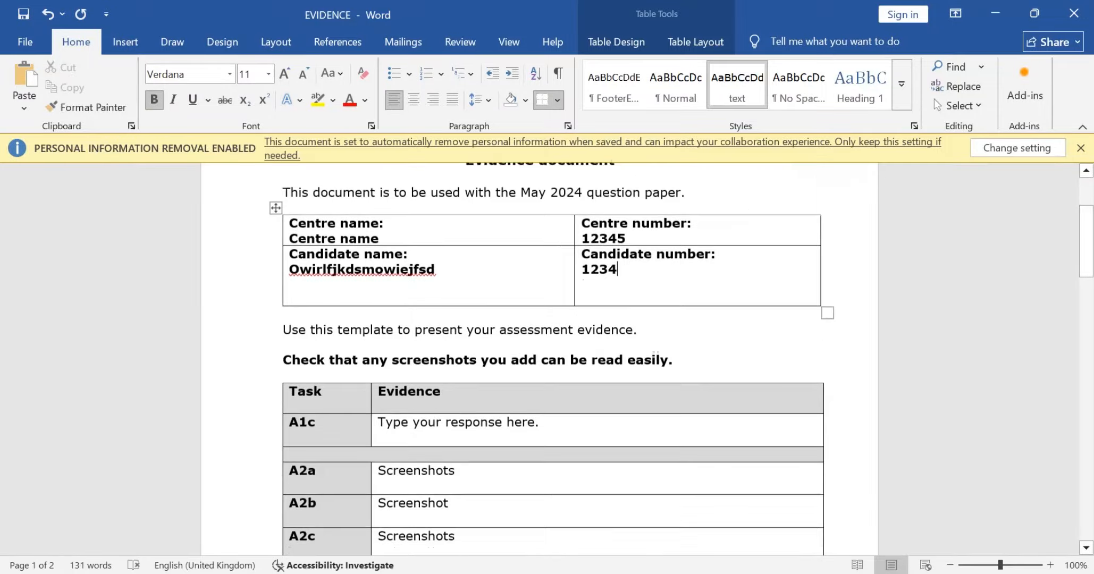
key("ctrl+s")
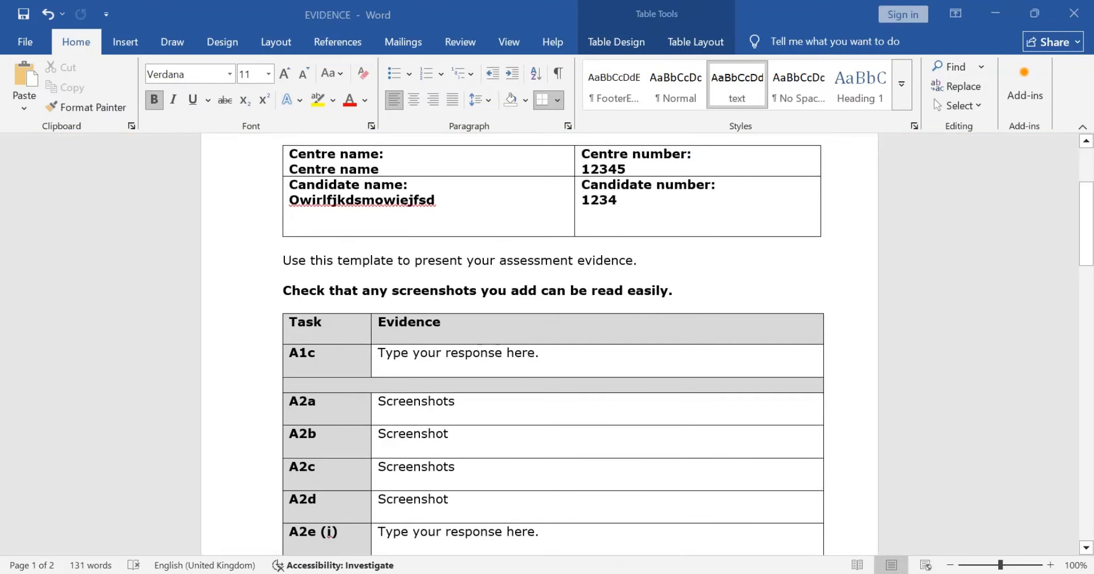
Step: Switch to the question paper and reread the Task A1c question about using a different filename
key("alt+Tab")
key("alt+Tab")
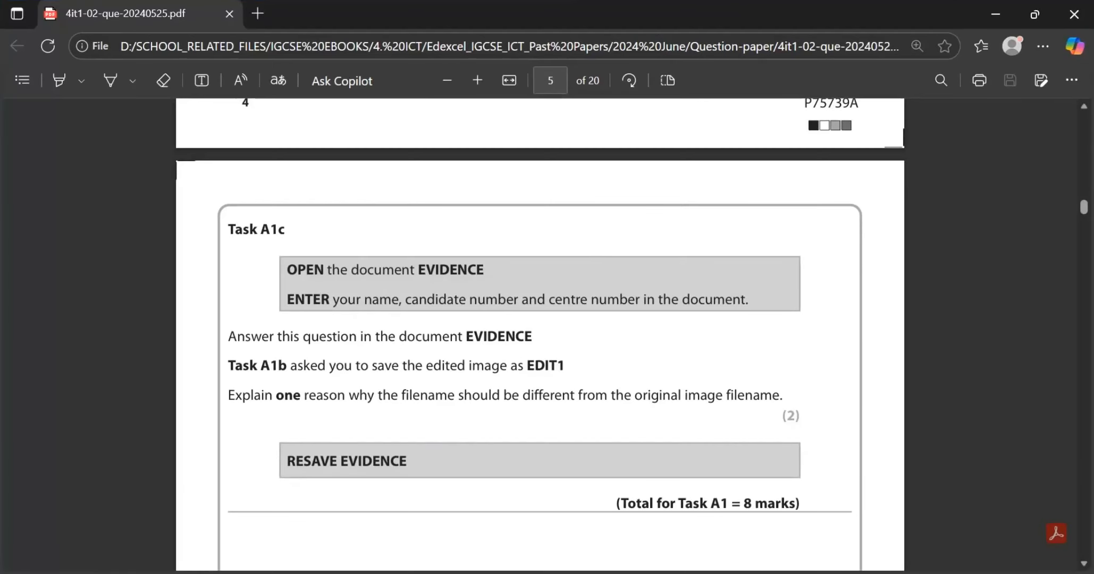
scroll(540, 305, "down", 1)
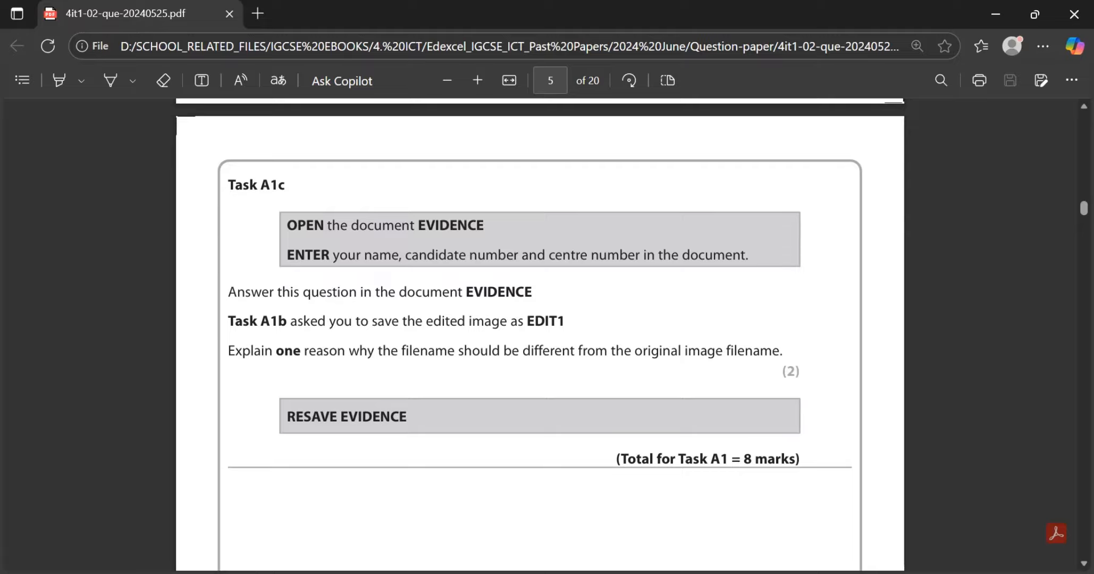
Step: Return to the EVIDENCE document and clear the placeholder text from the A1c evidence cell
key("alt+Tab")
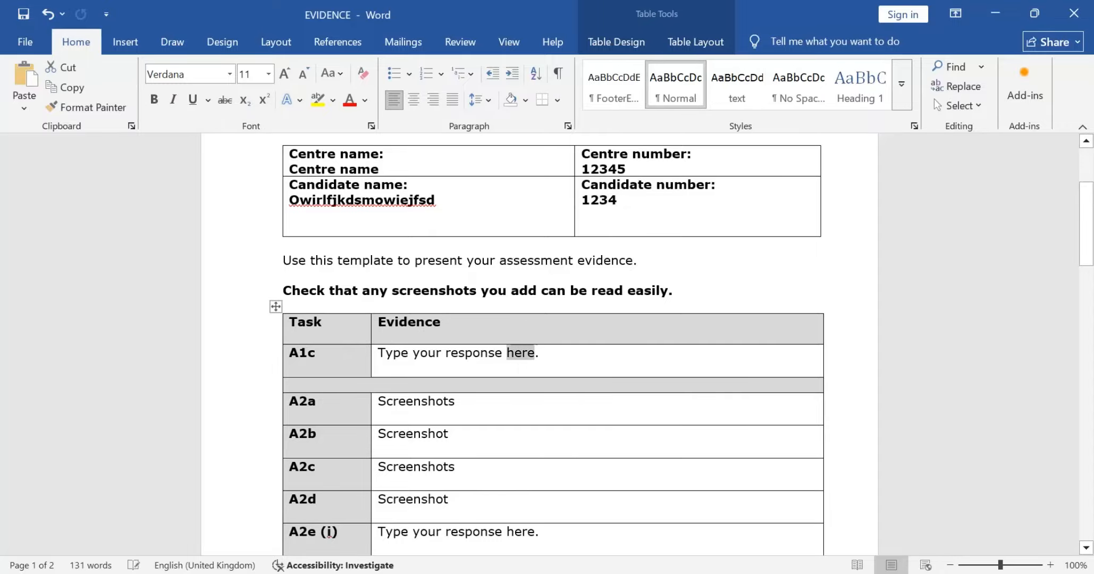
key("End")
key("BackSpace")
key("BackSpace")
key("BackSpace")
key("BackSpace")
key("BackSpace")
key("BackSpace")
key("BackSpace")
key("BackSpace")
key("BackSpace")
key("BackSpace")
key("BackSpace")
key("BackSpace")
key("BackSpace")
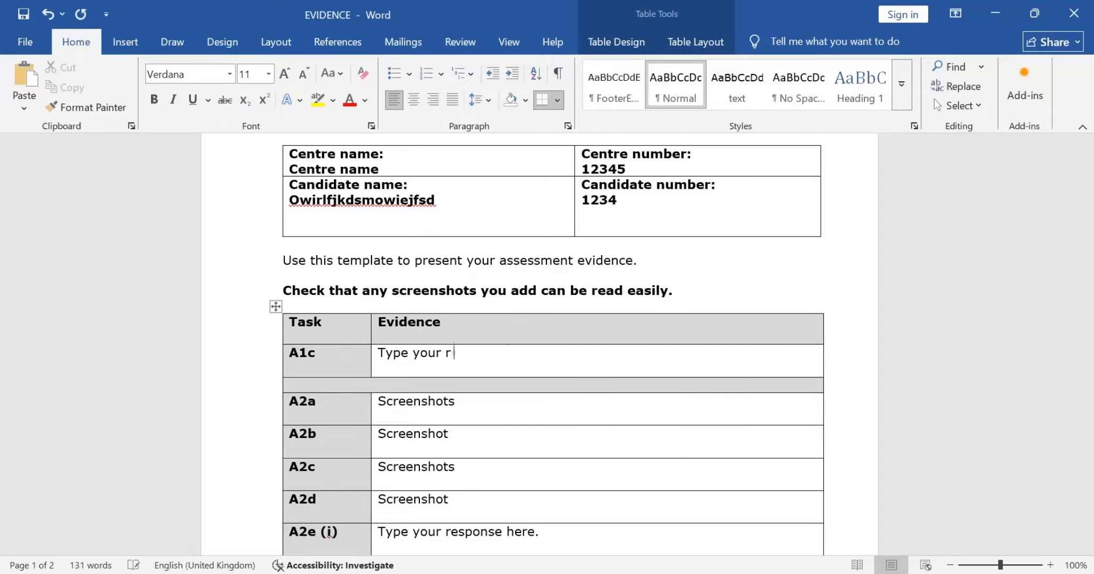
key("BackSpace")
key("BackSpace")
key("BackSpace")
key("BackSpace")
key("BackSpace")
key("BackSpace")
key("BackSpace")
key("BackSpace")
key("BackSpace")
key("BackSpace")
key("BackSpace")
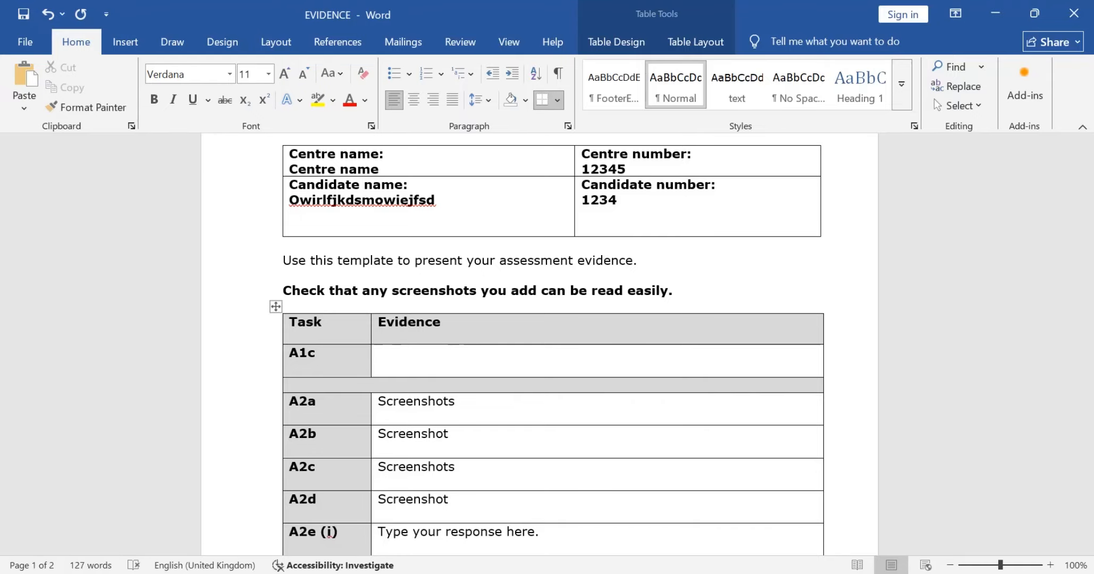
Step: Answer A1c with "TO save it as a different file and if we saved with the same name, it will be overwrite."
type("TO")
type(" sa")
key("BackSpace")
type("save it s")
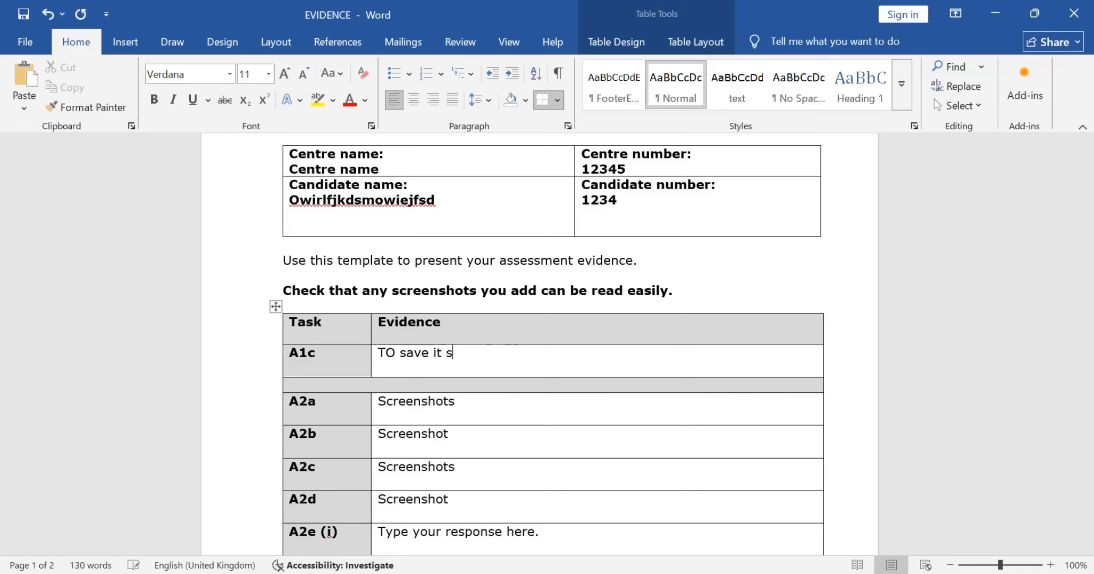
key("BackSpace")
type("as a different file")
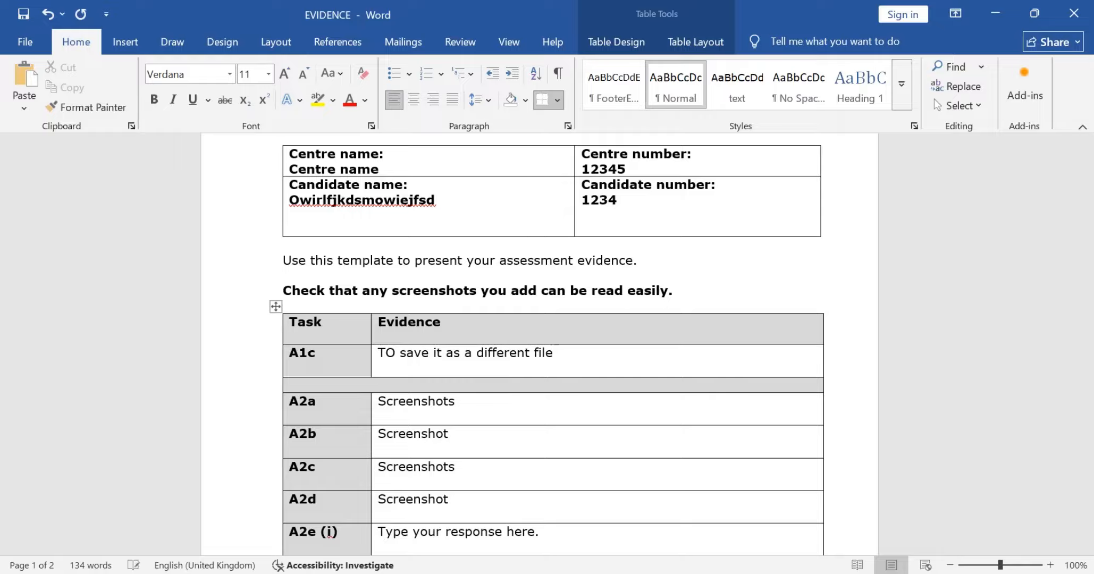
type(" and if we saved ")
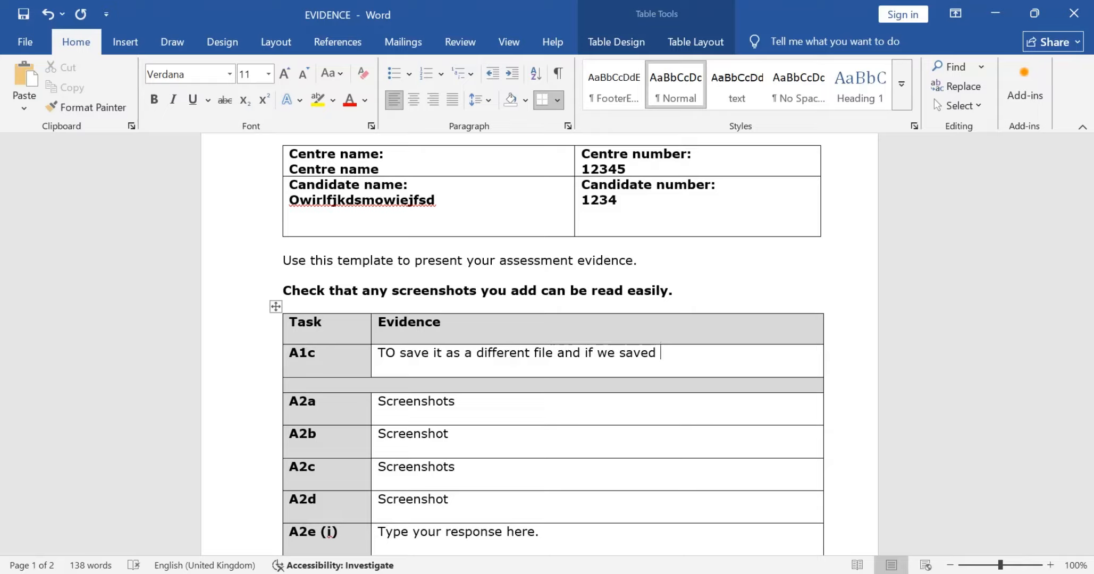
type("with the same name,")
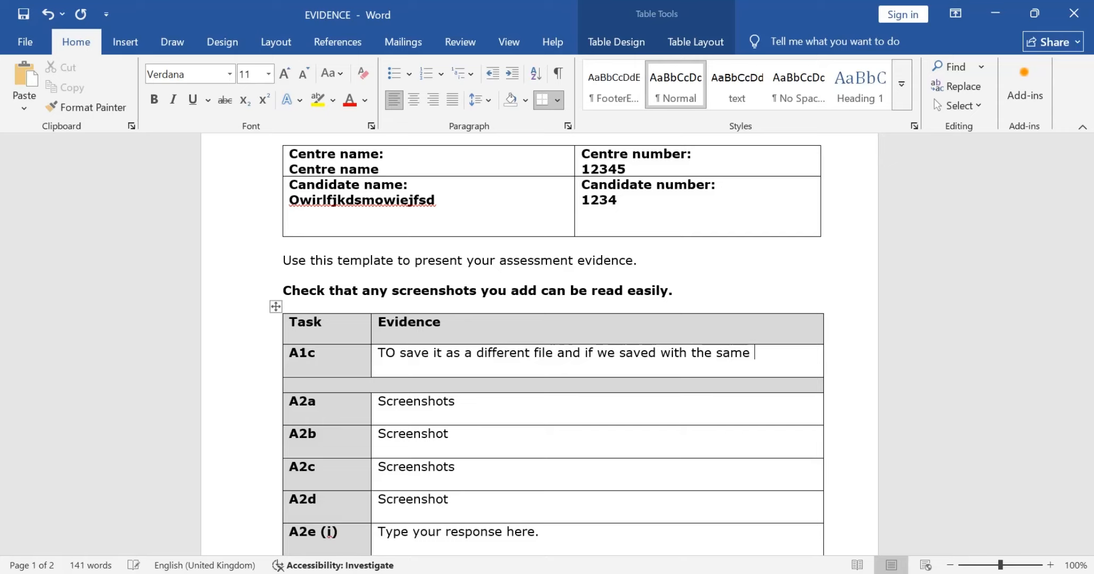
type(" it will be o")
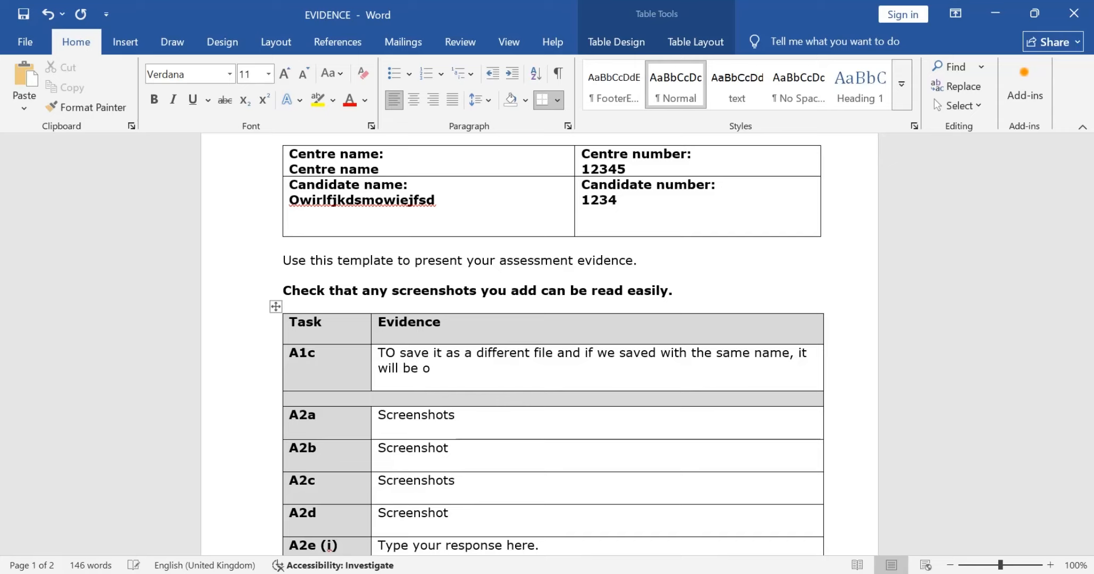
type("verwrite.")
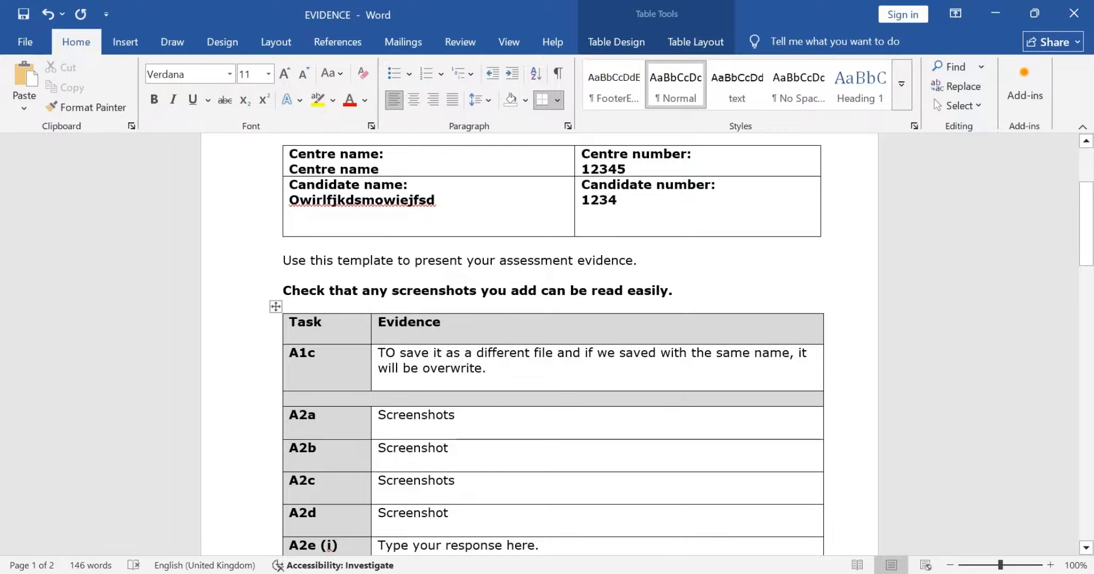
Step: Check the resave instruction in the question paper, resave EVIDENCE, and return to the paper beyond Task A1c
key("alt+Tab")
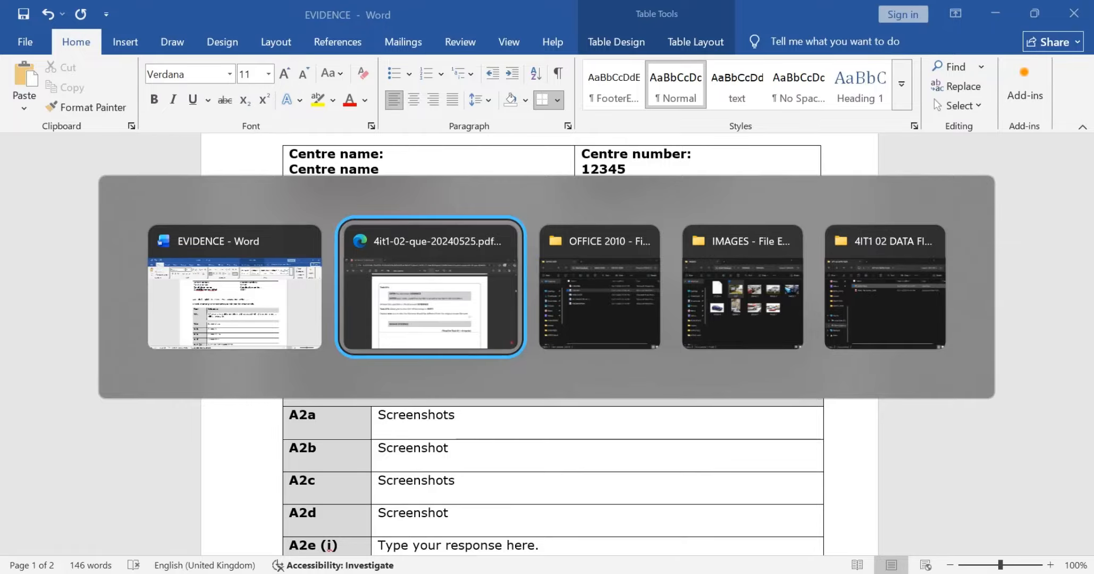
scroll(540, 319, "down", 2)
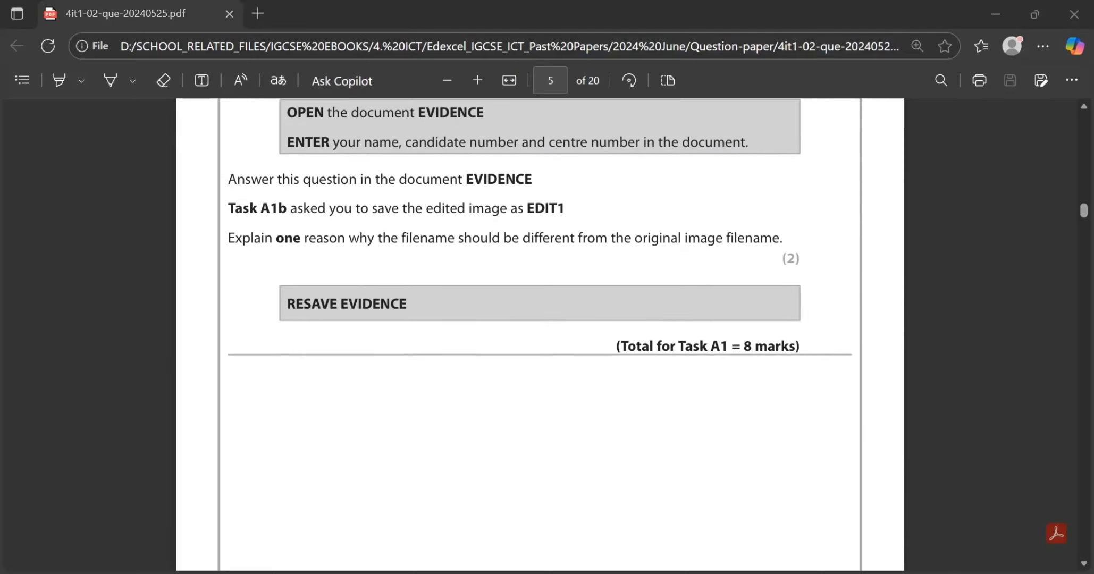
key("alt+Tab")
key("ctrl+s")
key("alt+Tab")
scroll(859, 297, "down", 10)
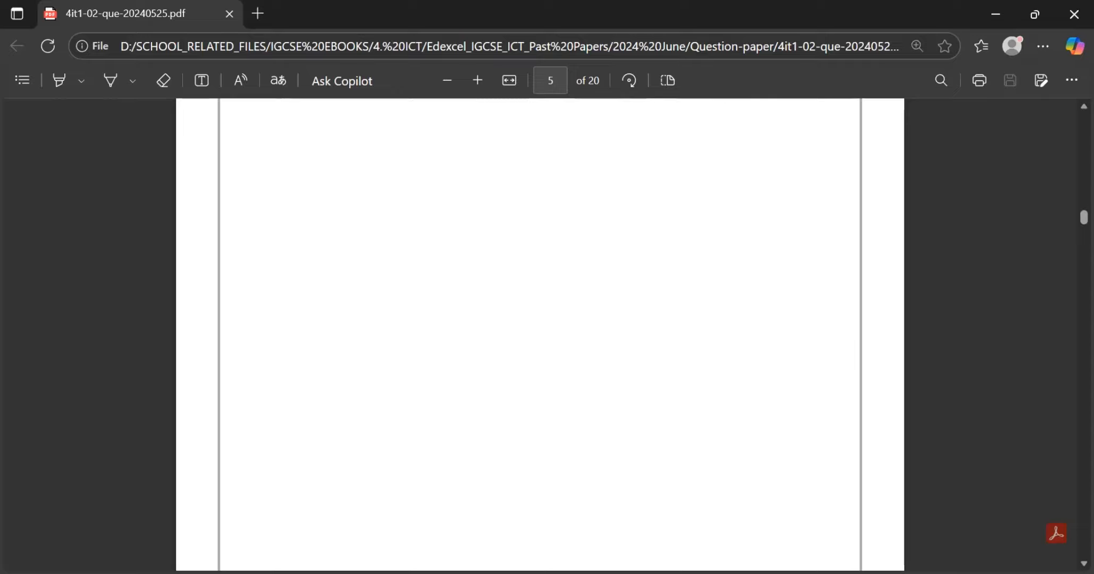
Step: Read the Task A2 table descriptions and the instruction to open the CAR HIRE database in the question paper
scroll(540, 335, "down", 3)
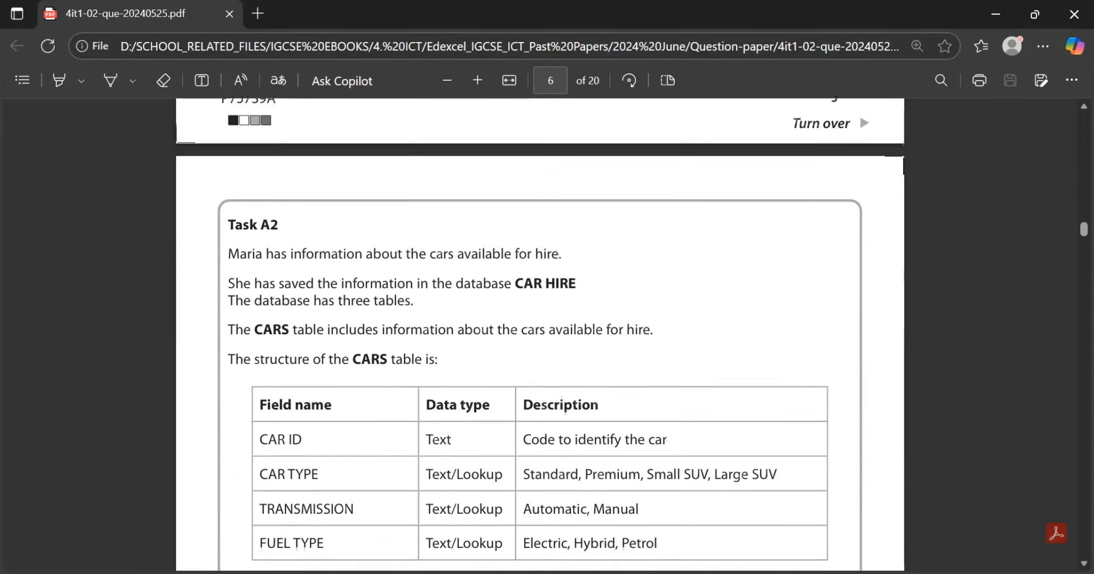
scroll(540, 335, "down", 1)
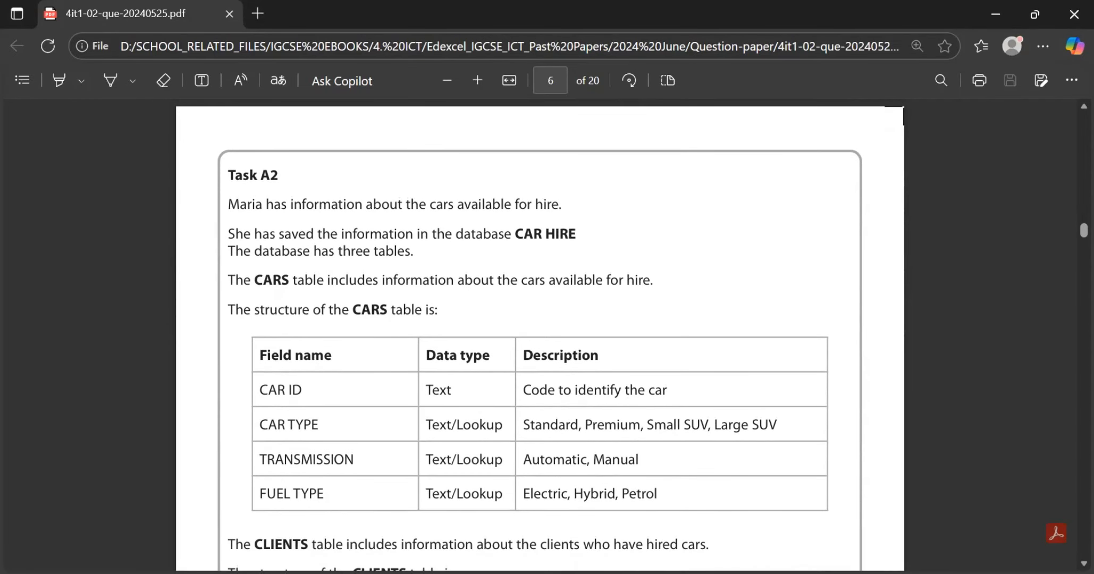
scroll(540, 334, "down", 2)
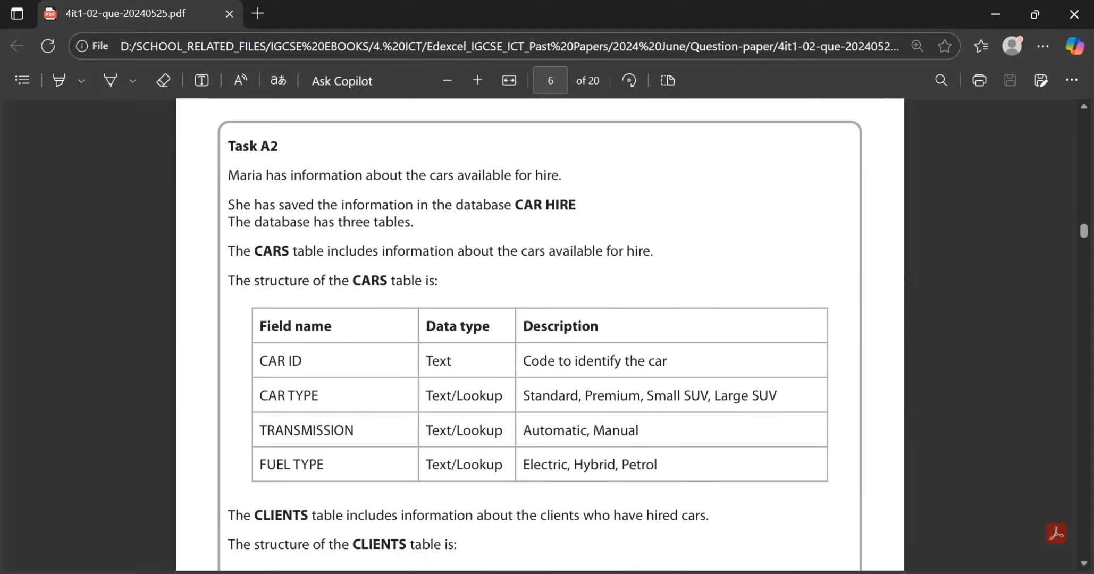
scroll(540, 336, "down", 1)
scroll(540, 334, "down", 1)
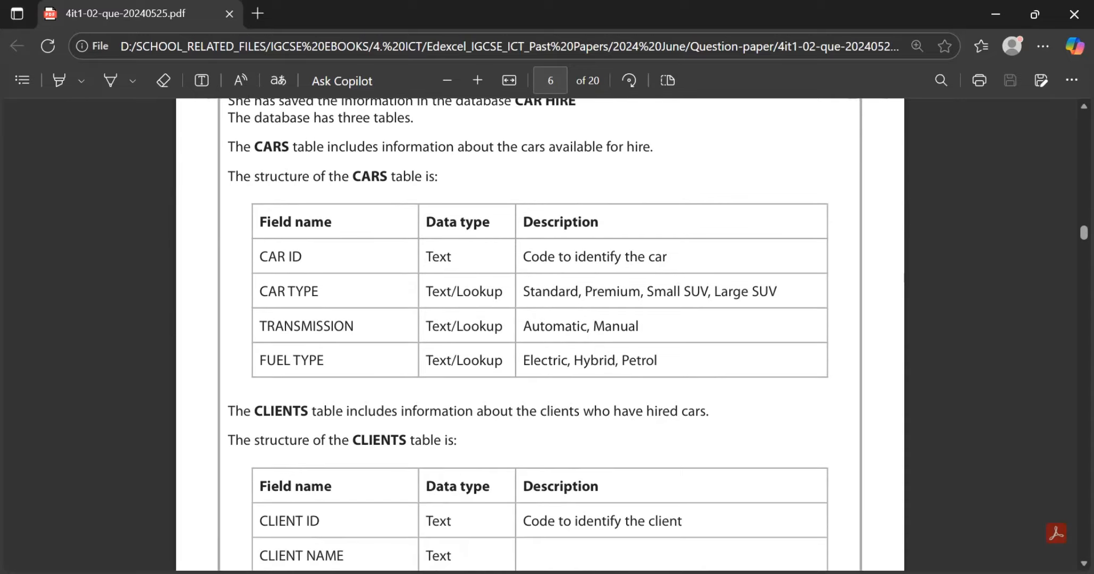
scroll(540, 334, "down", 5)
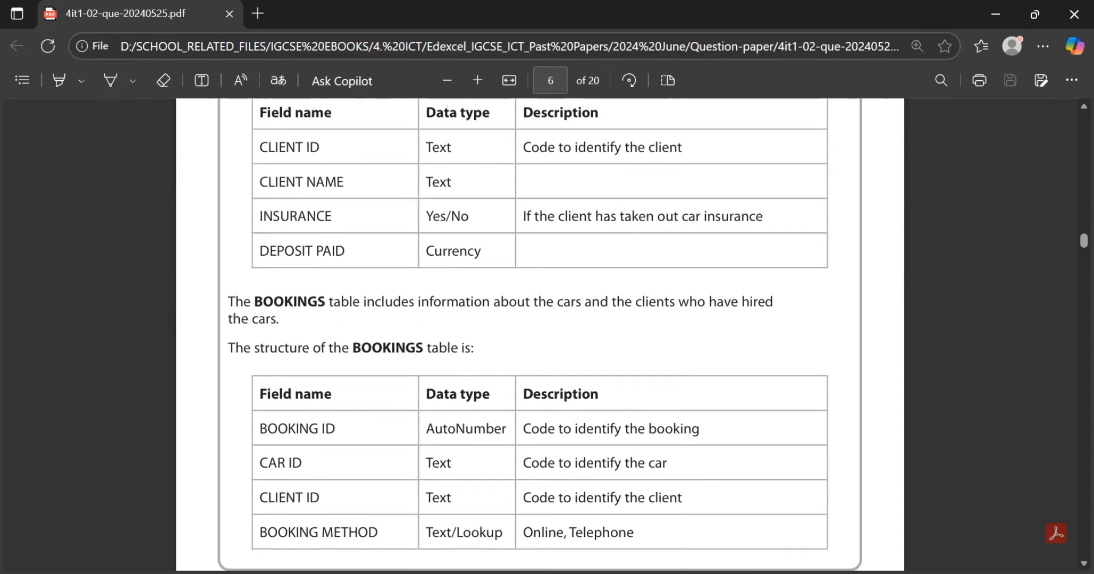
scroll(540, 334, "down", 1)
scroll(540, 333, "up", 10)
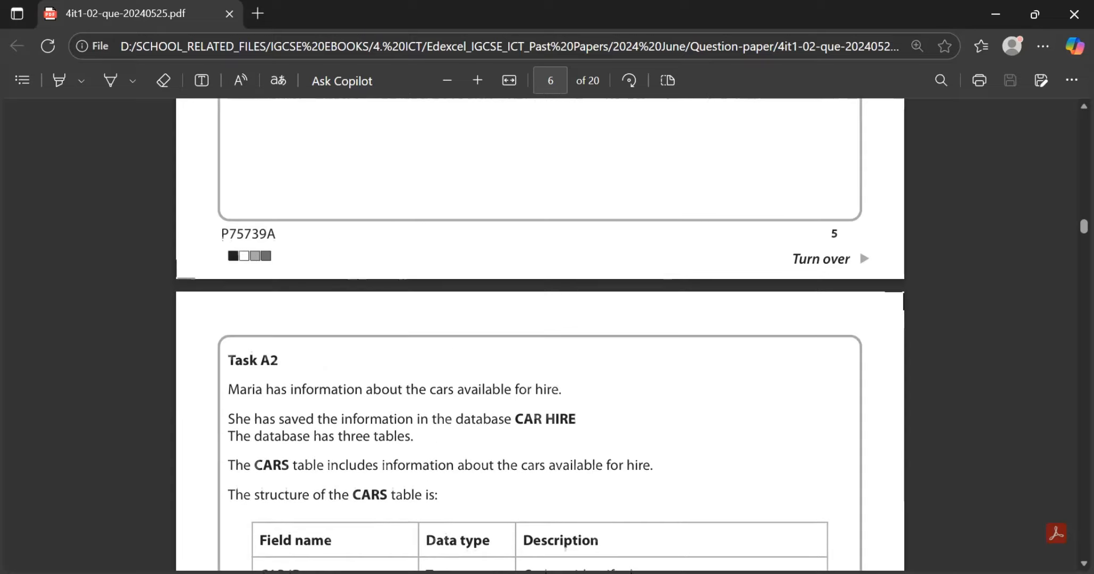
scroll(540, 334, "down", 5)
scroll(540, 334, "down", 12)
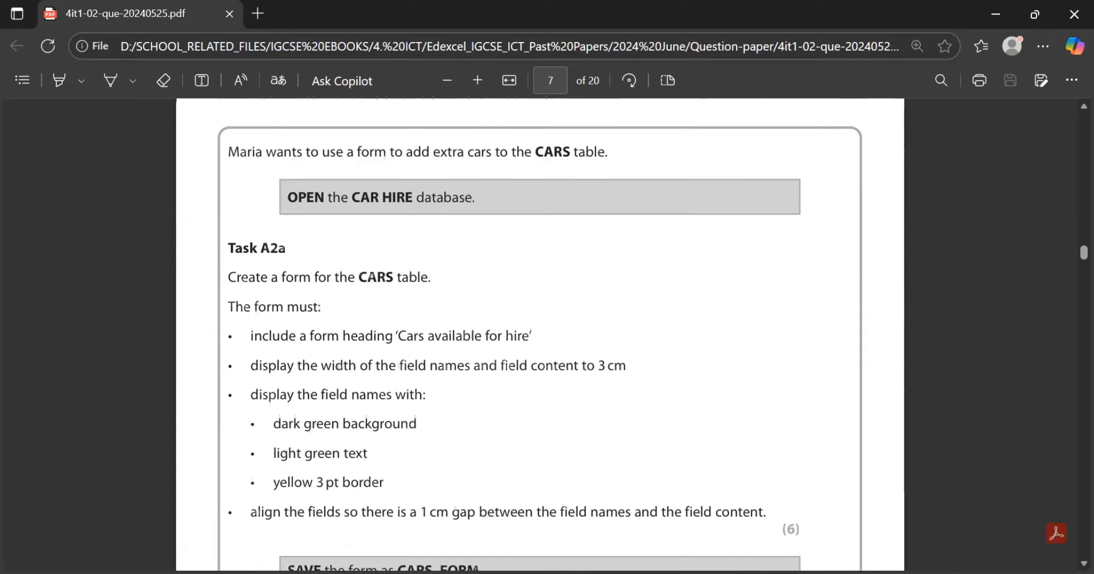
scroll(540, 333, "up", 2)
left_click_drag(348, 237, 477, 237)
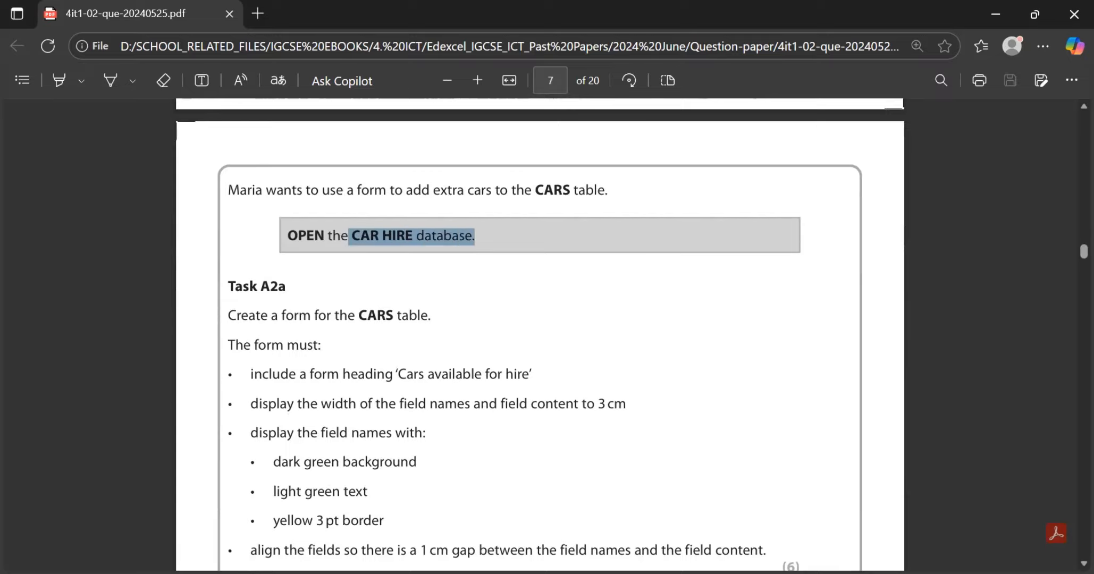
left_click(481, 238)
Step: Go to the desktop and open the OFFICE 2010 folder inside DATA FILES
key("super+d")
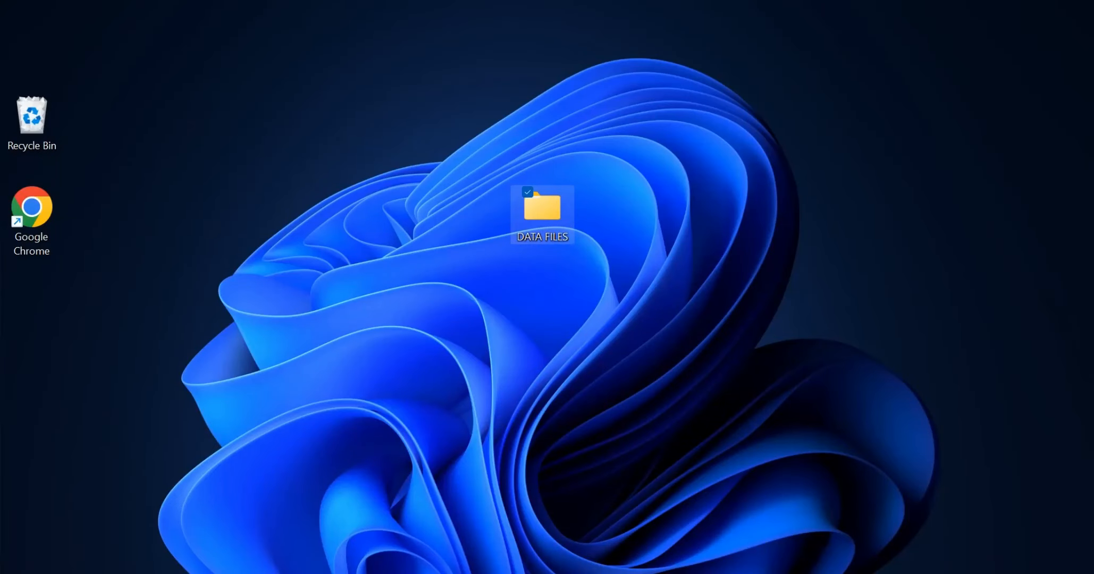
key("Return")
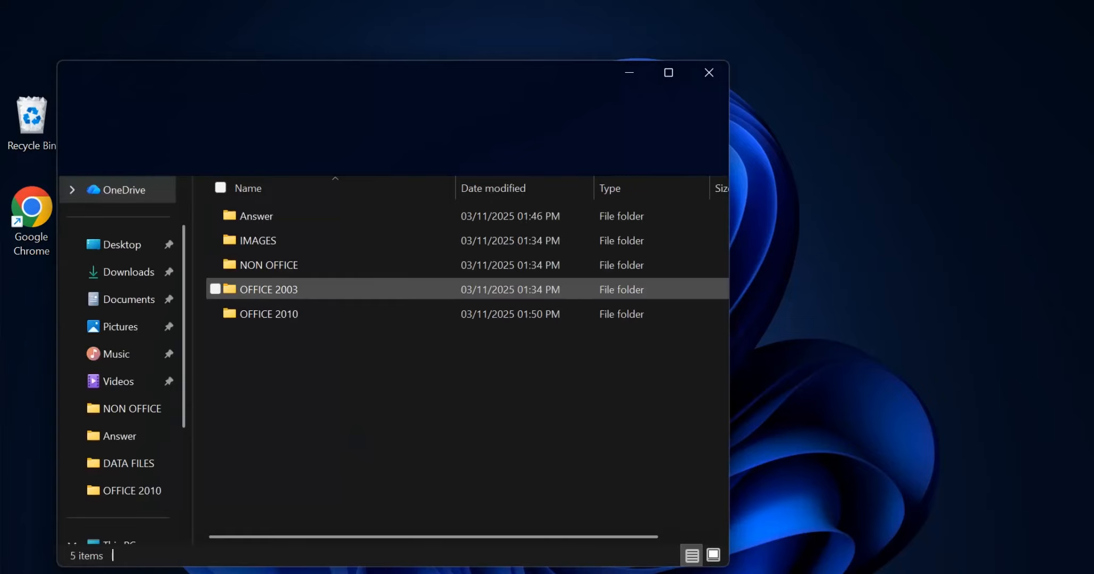
double_click(268, 313)
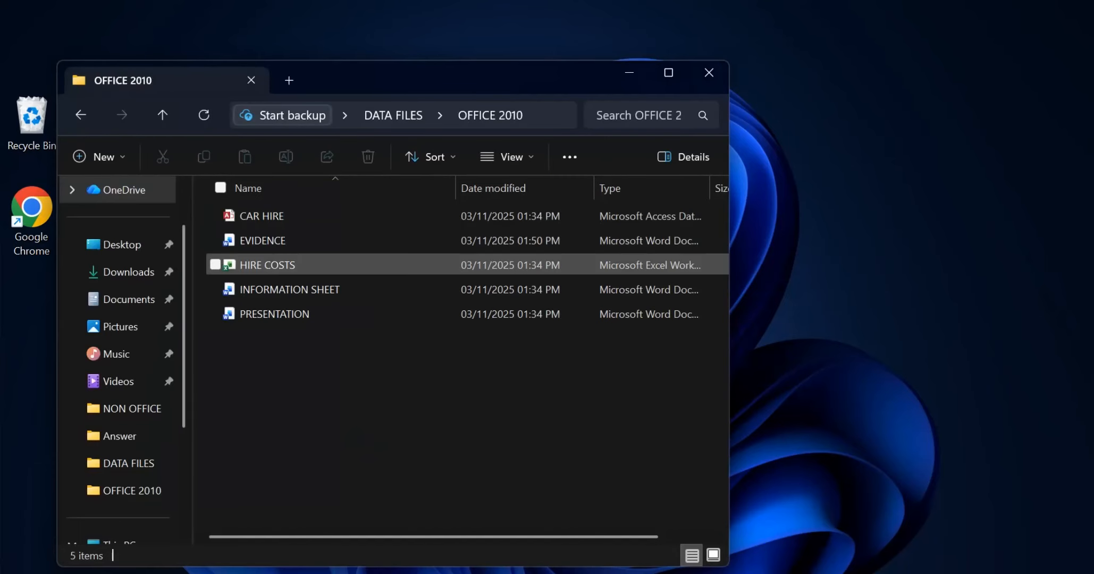
Step: Unblock the CAR HIRE database file in its properties and apply the change
left_click(268, 215)
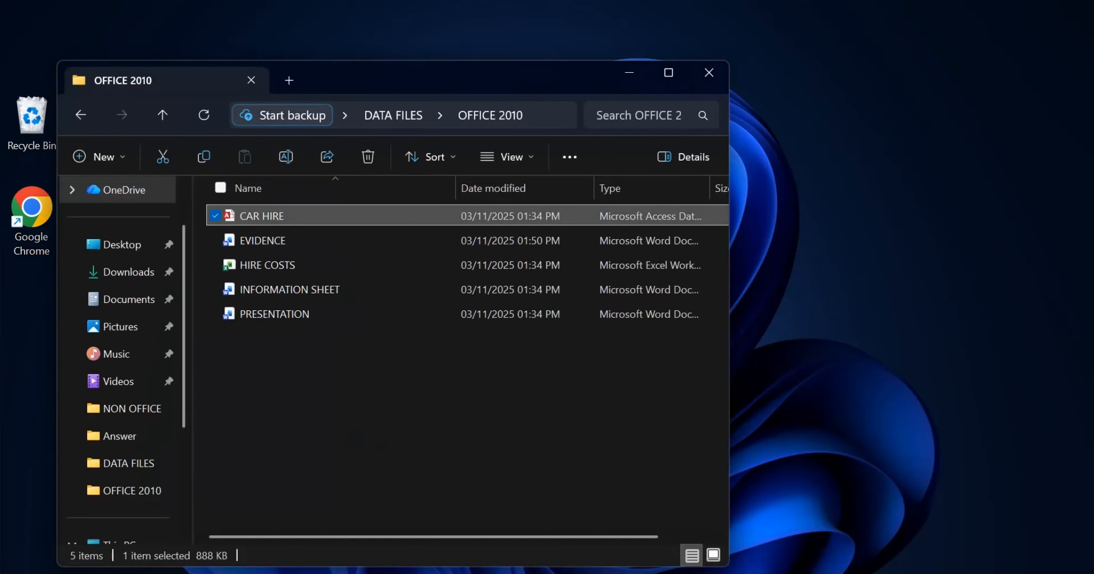
right_click(349, 216)
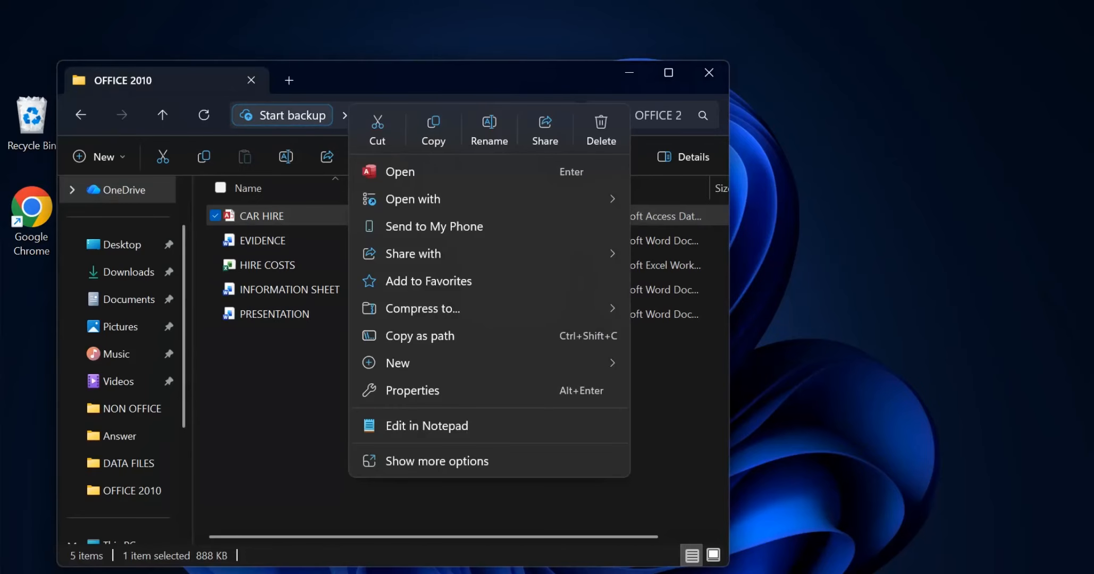
left_click(413, 391)
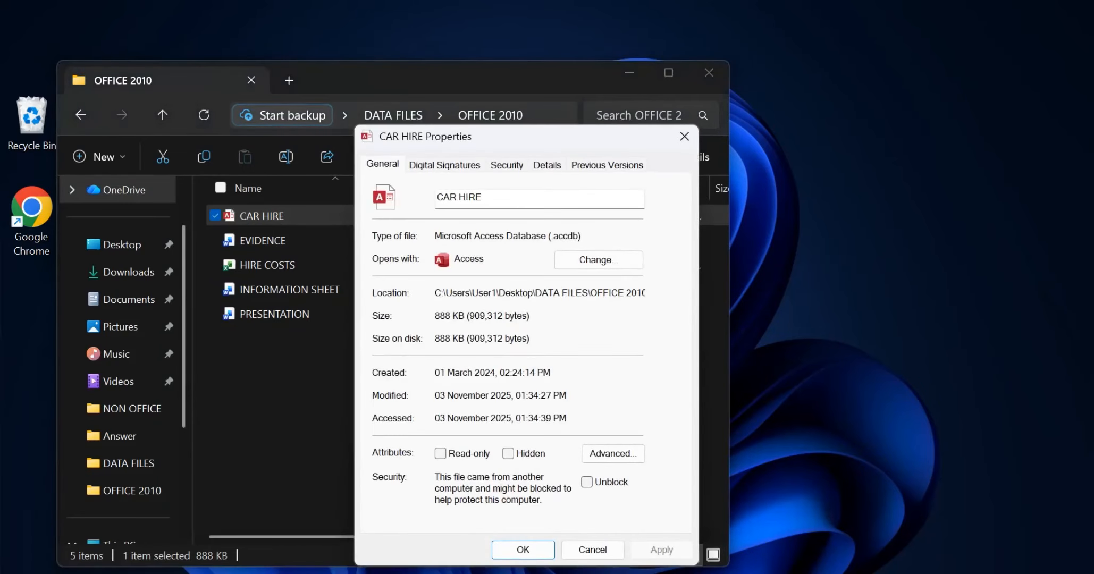
left_click(587, 482)
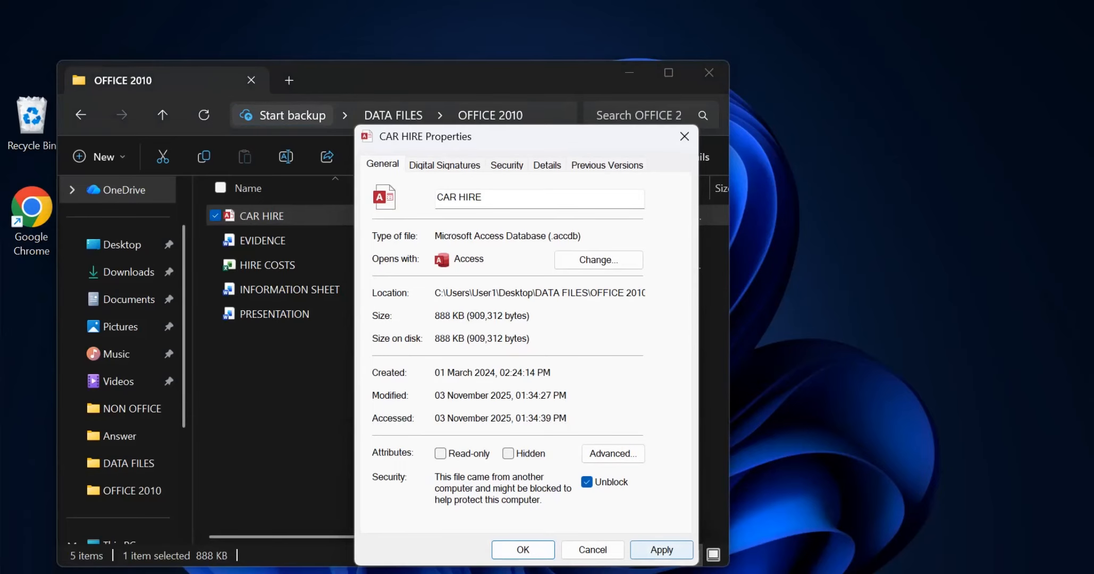
left_click(661, 550)
left_click(523, 549)
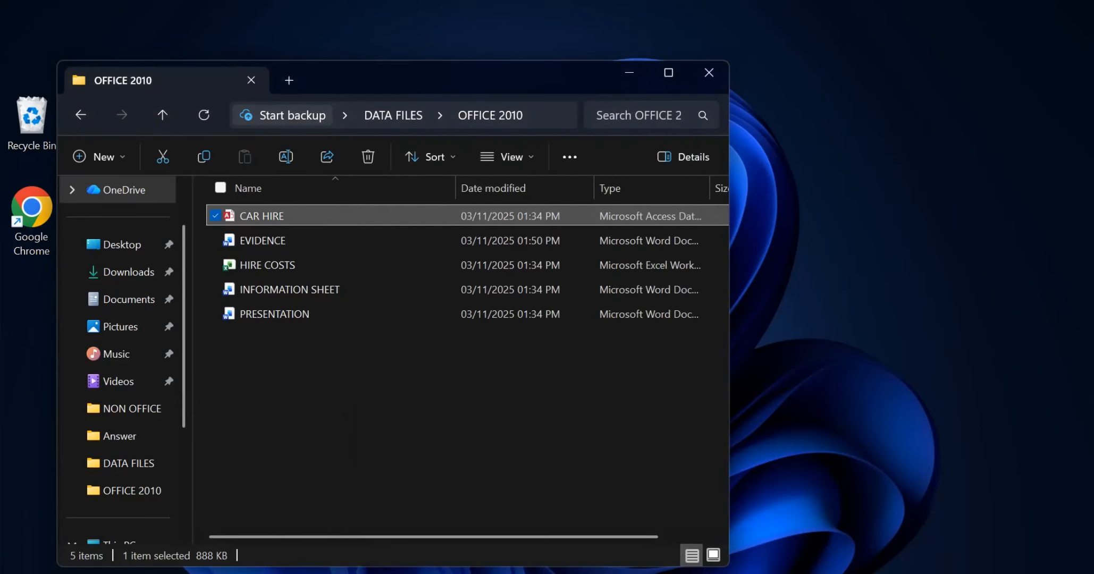
Step: Open the CAR HIRE database in Access and read the Task A2a form requirements in the question paper
key("alt+Tab")
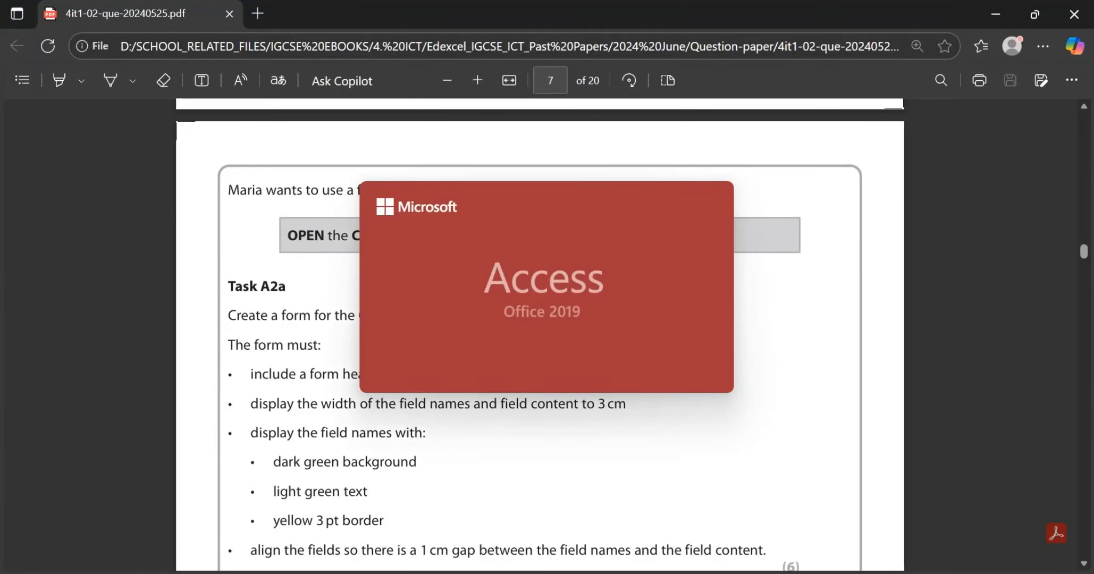
scroll(539, 334, "down", 1)
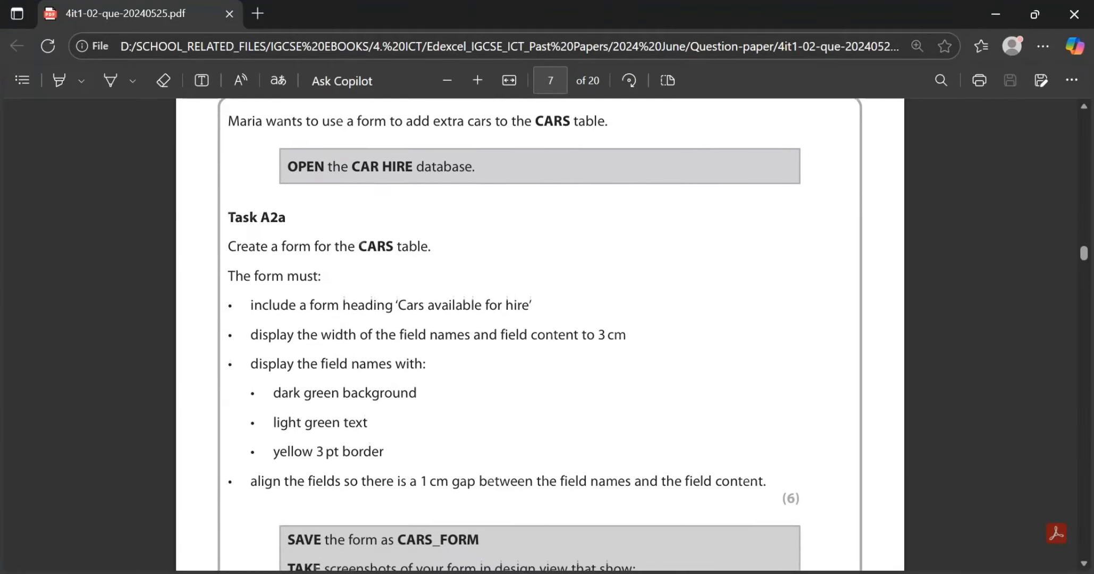
scroll(539, 334, "down", 1)
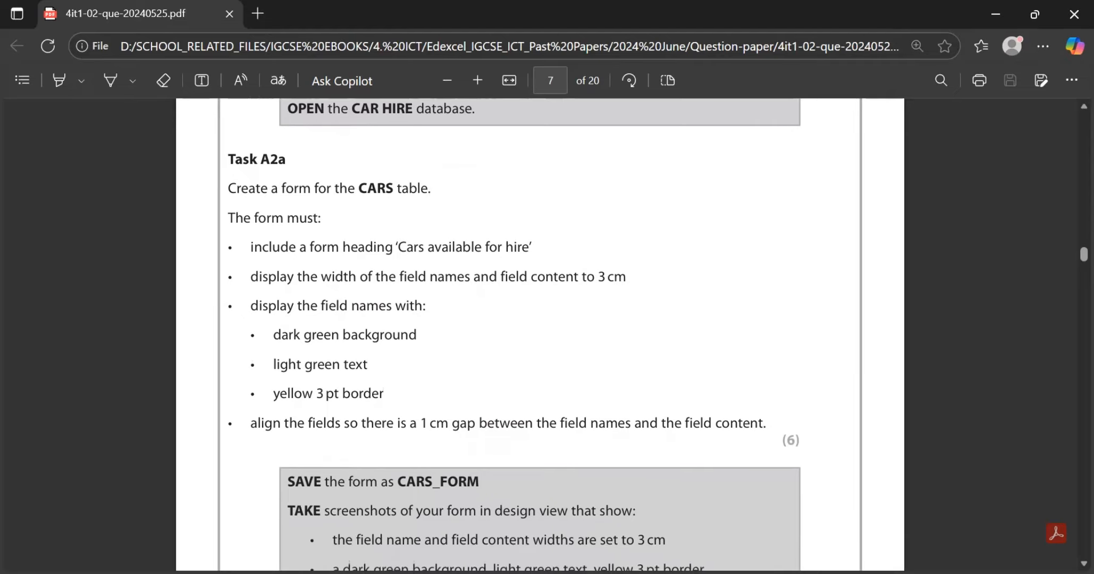
scroll(539, 334, "down", 1)
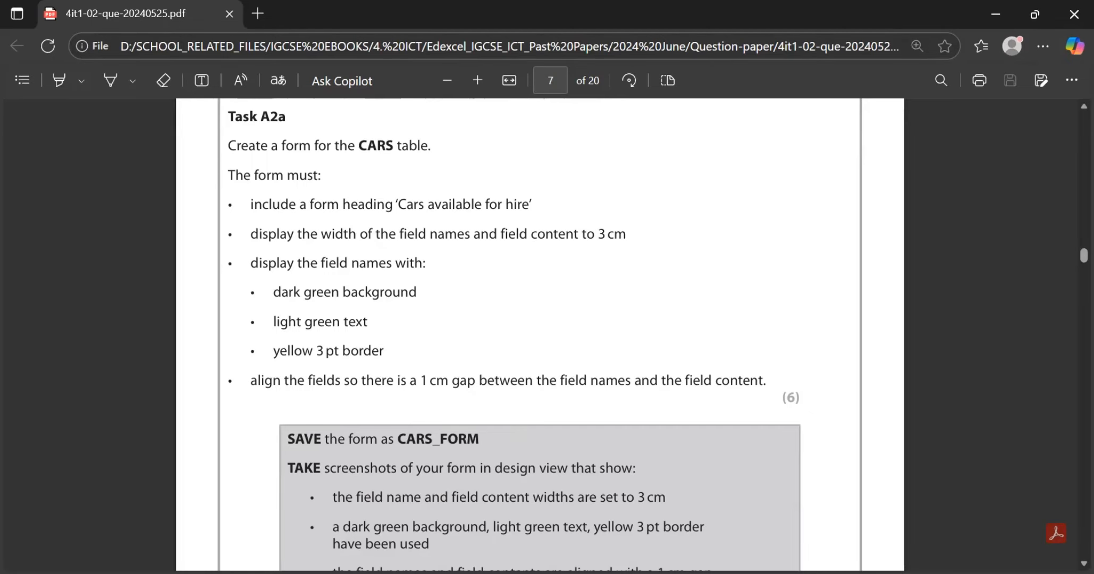
scroll(539, 335, "down", 1)
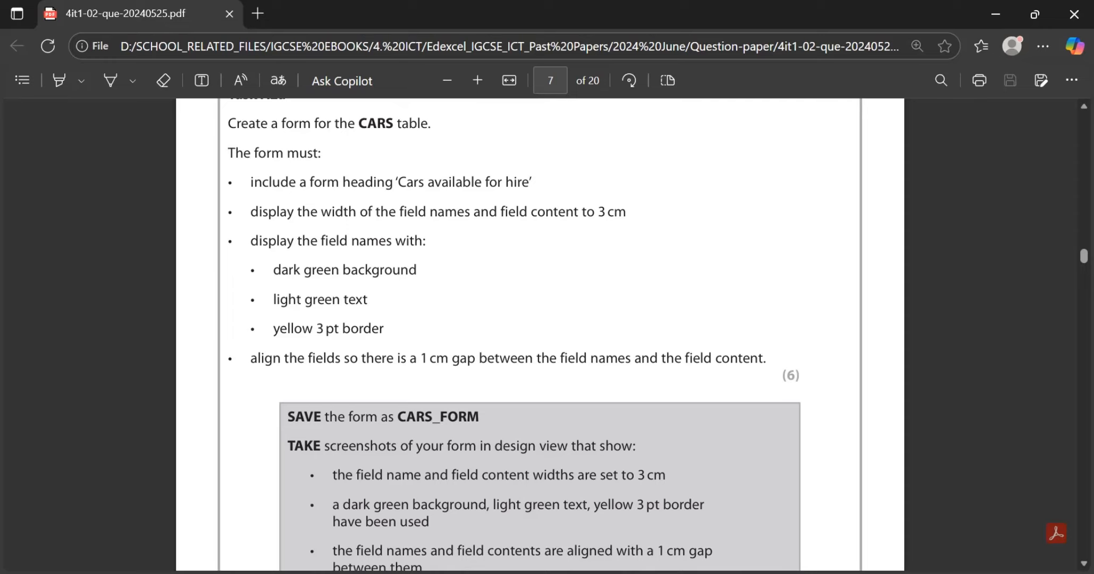
scroll(540, 335, "down", 1)
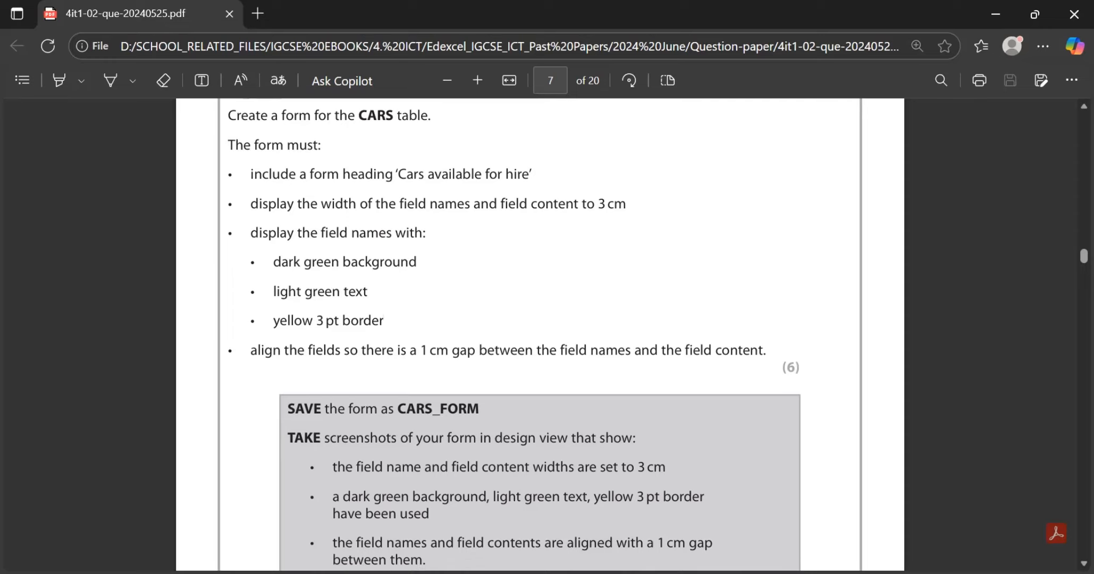
scroll(540, 334, "down", 1)
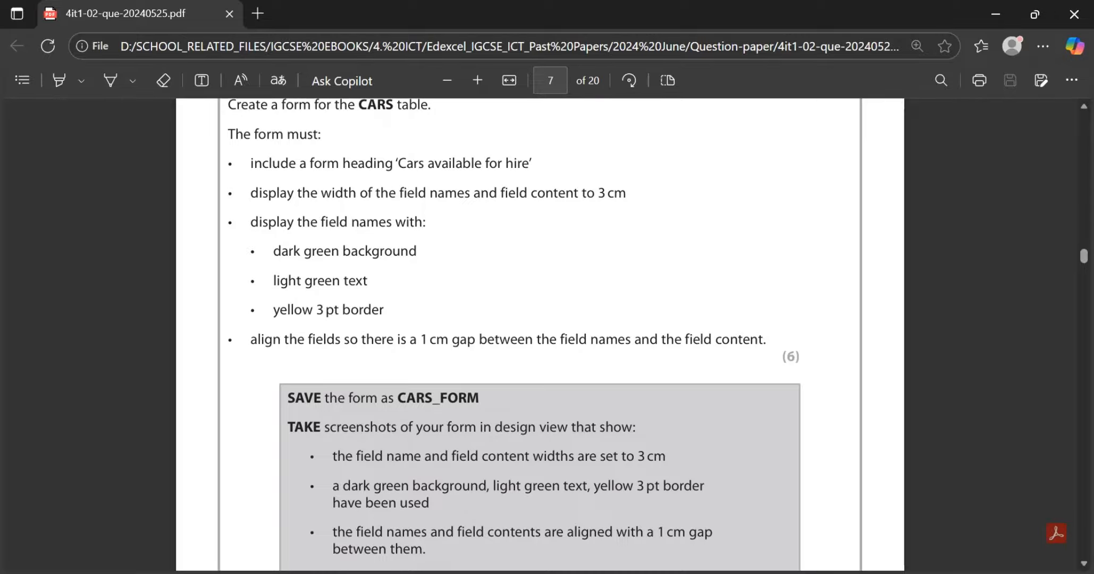
Step: Switch to the CAR HIRE database in Access and enable its blocked content
key("alt+Tab")
key("alt+Tab")
key("alt+Tab")
key("alt+Tab")
key("alt+Tab")
key("alt+Tab")
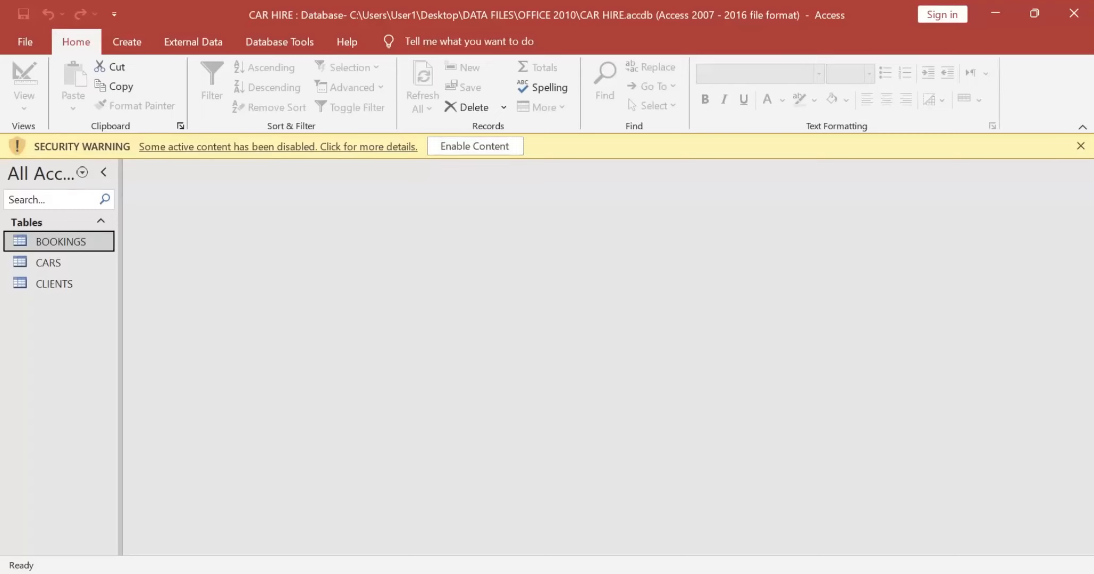
left_click(475, 147)
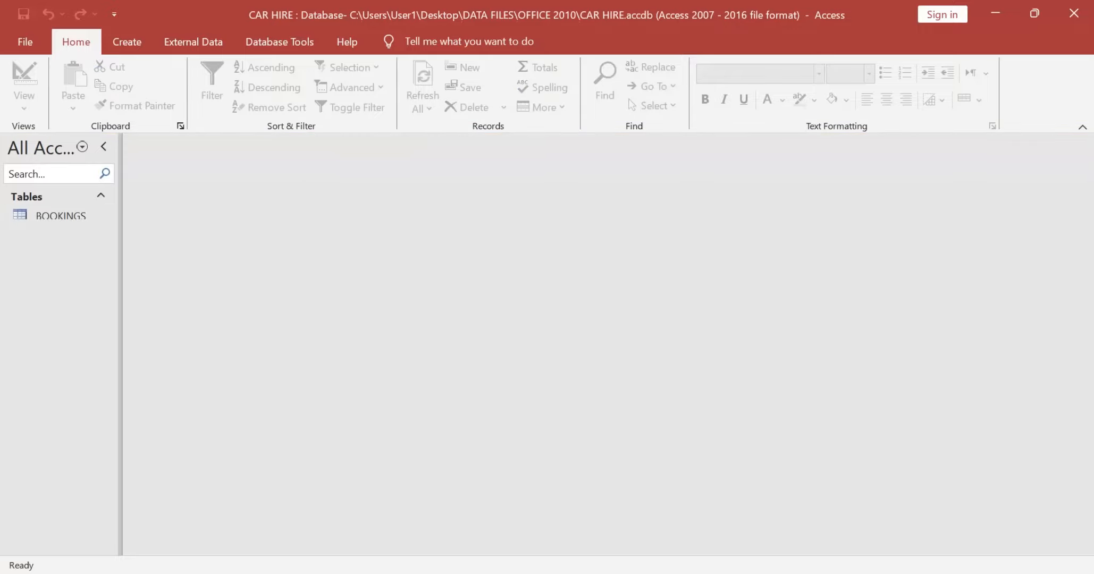
Step: Recheck Task A2a in the question paper, and open the CARS table in the CAR HIRE database
key("alt+Tab")
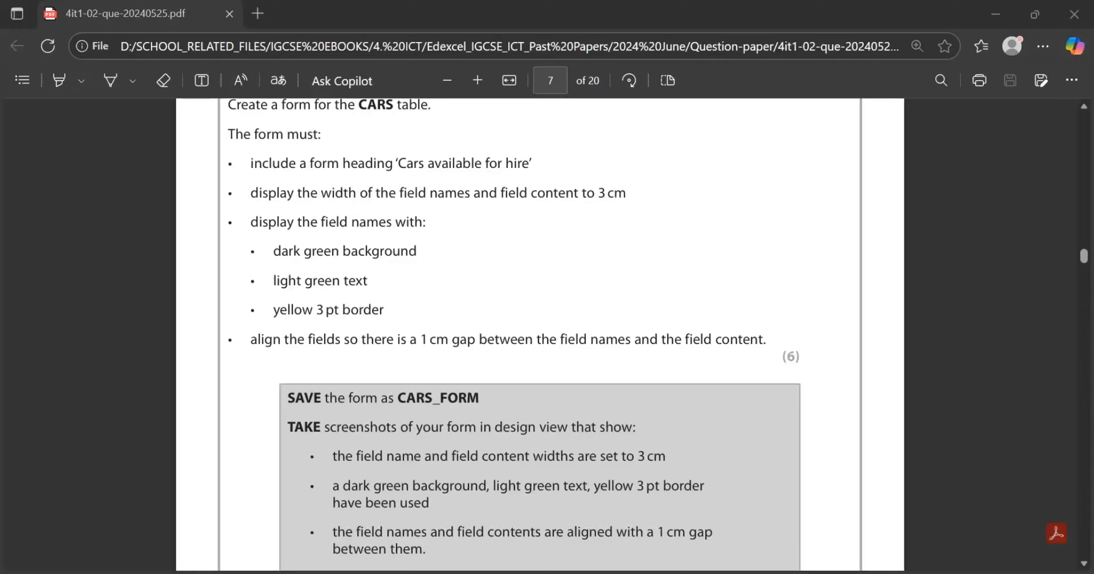
scroll(515, 327, "up", 2)
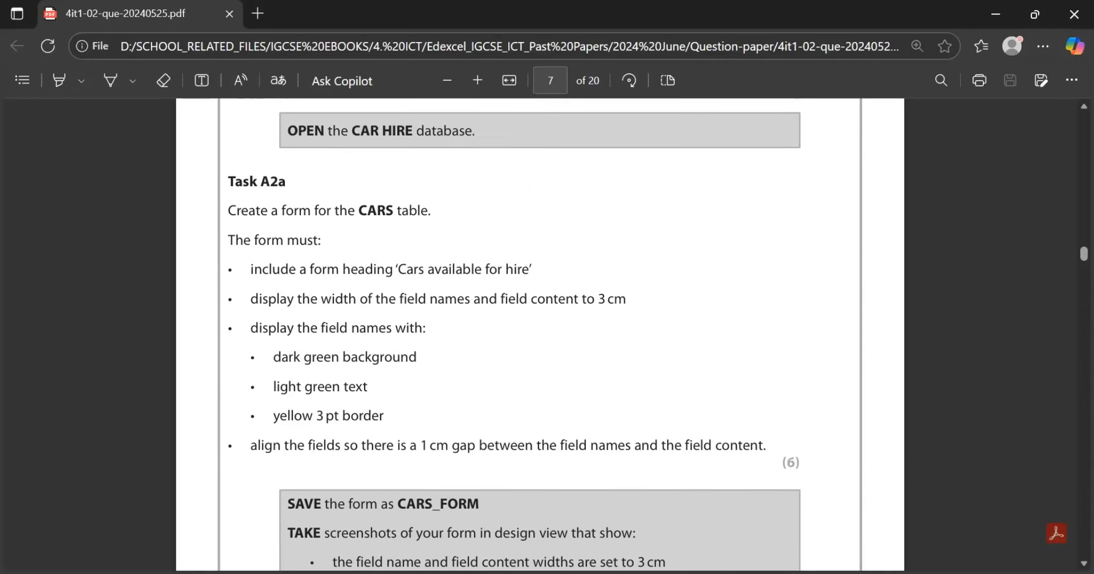
key("alt+Tab")
double_click(48, 237)
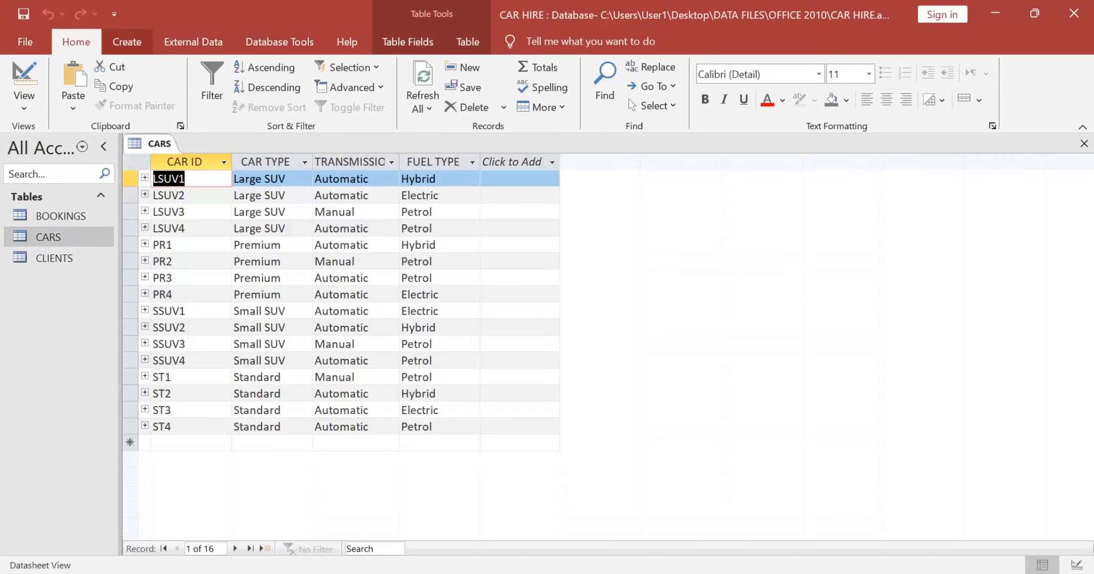
Step: Set up a Form Wizard form from the CARS table with all its fields and a Columnar layout, up to the title prompt
left_click(127, 42)
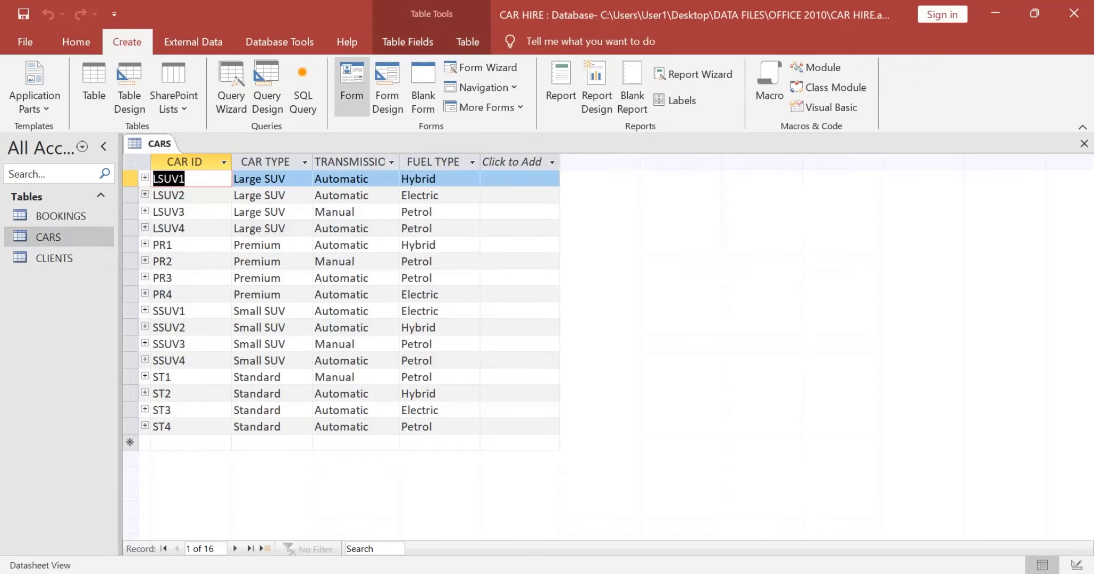
left_click(481, 67)
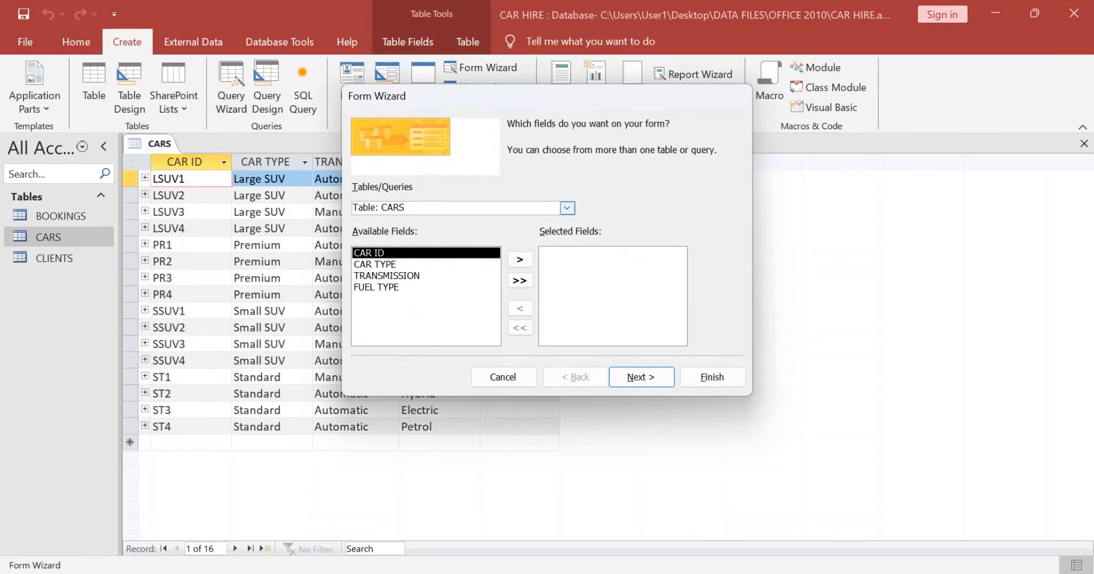
left_click(520, 280)
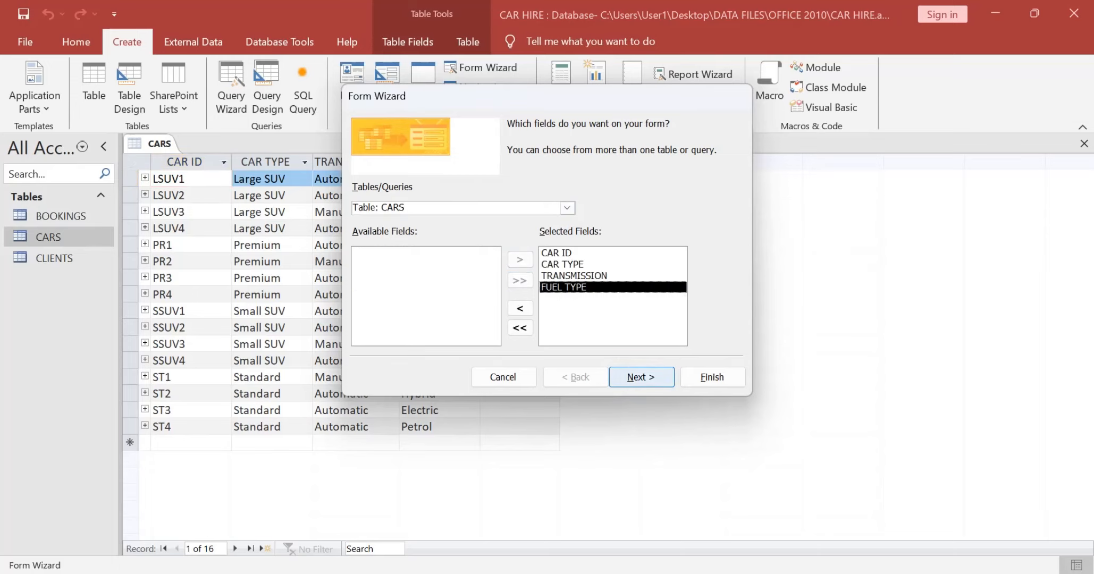
left_click(642, 376)
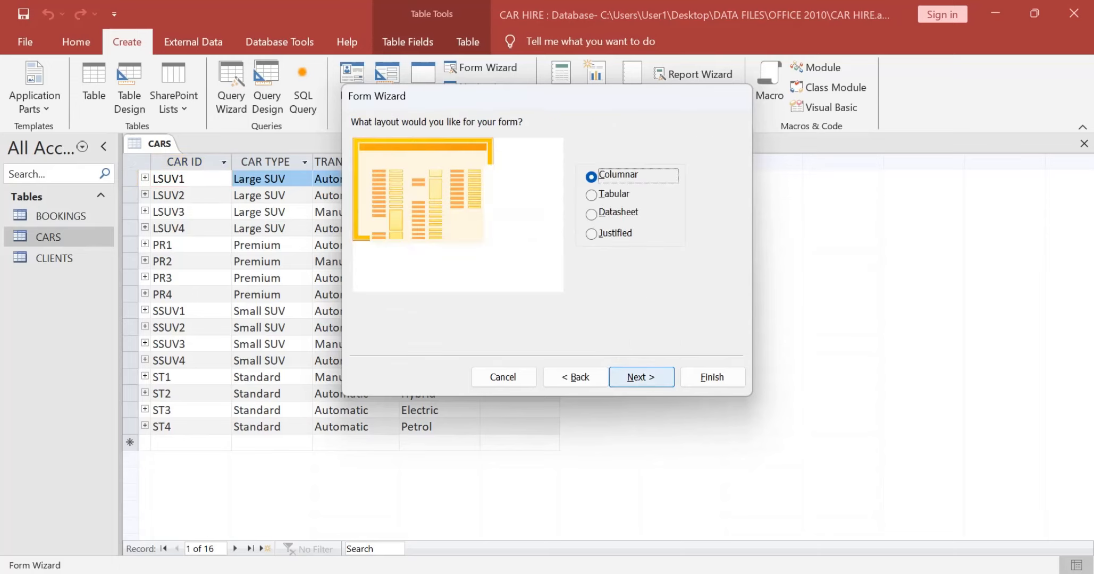
left_click(641, 377)
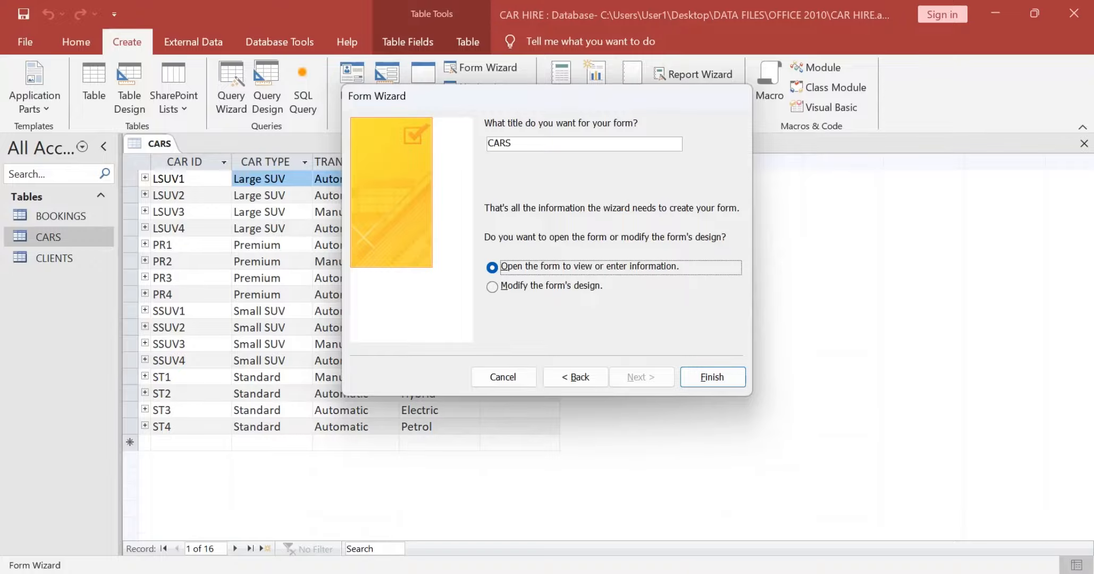
Step: Copy the heading 'Cars available for hire' from the question paper, set it as the form's title and finish the Form Wizard
key("alt+Tab")
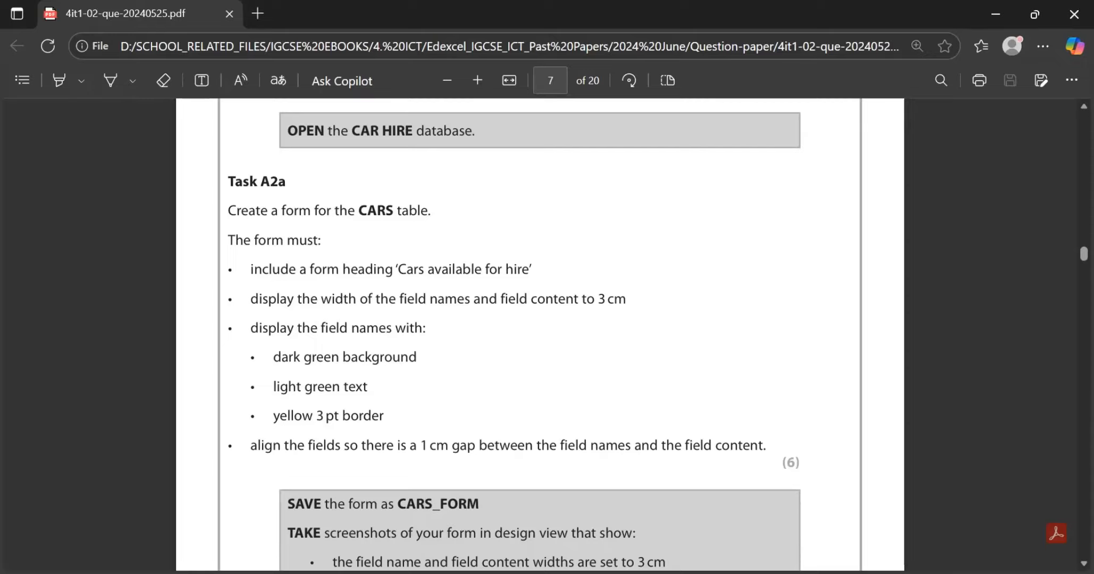
left_click_drag(398, 270, 528, 269)
key("ctrl+c")
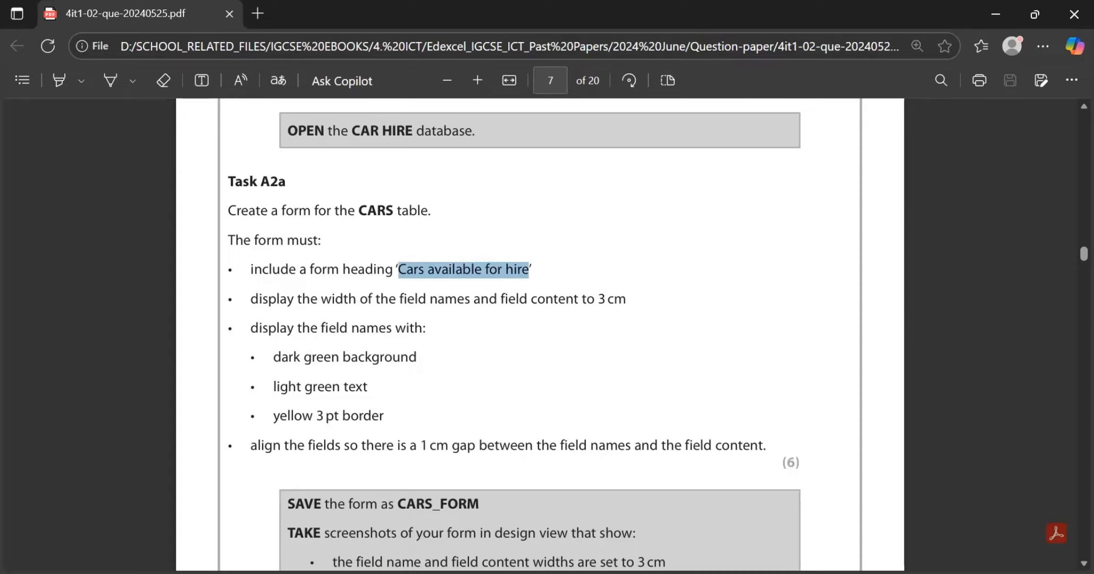
key("alt+Tab")
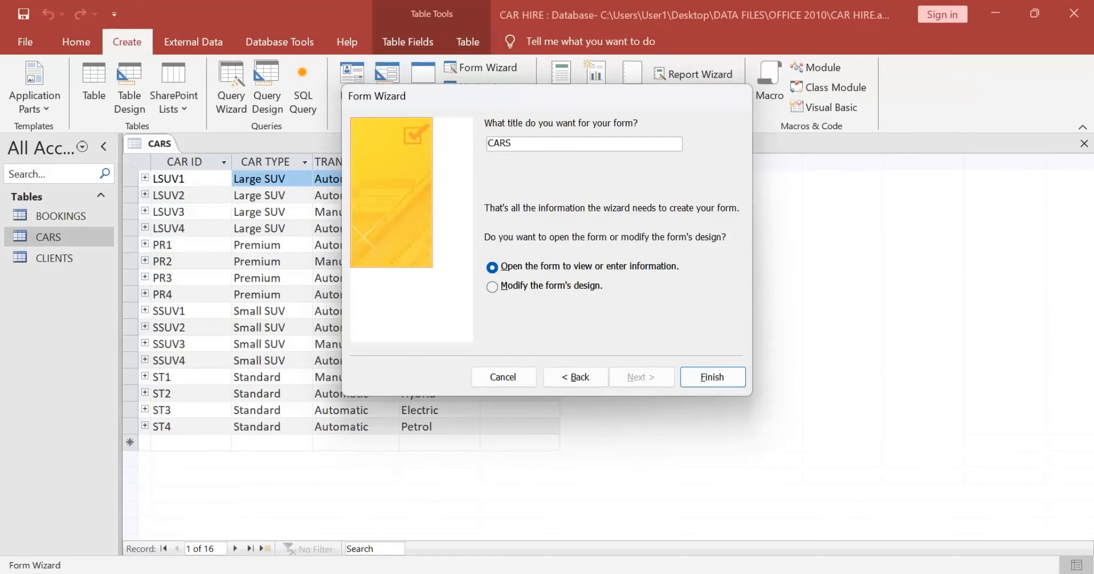
key("BackSpace")
key("BackSpace")
key("BackSpace")
key("BackSpace")
key("ctrl+v")
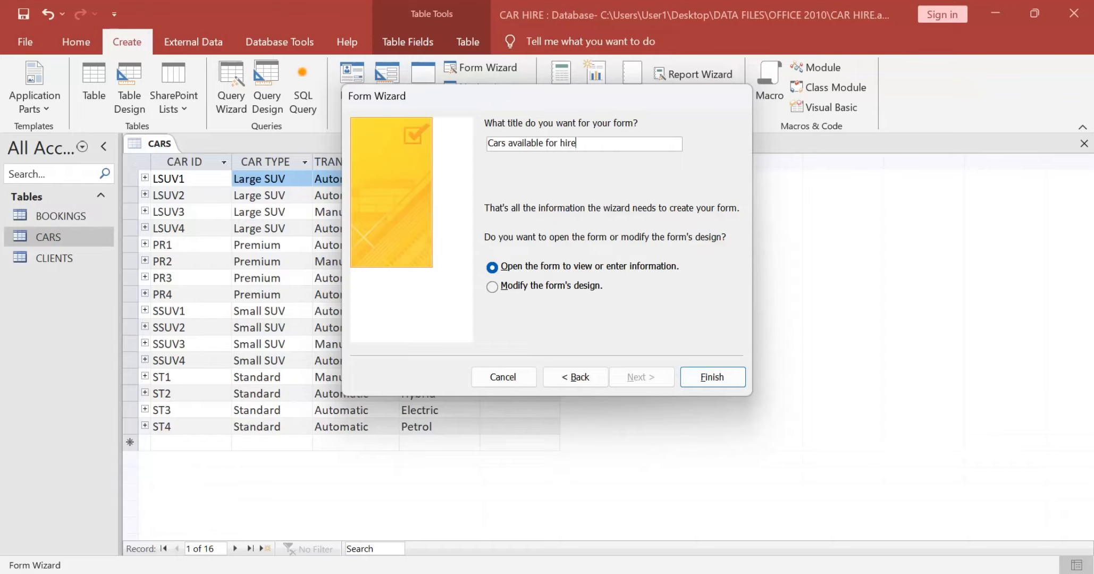
left_click(712, 376)
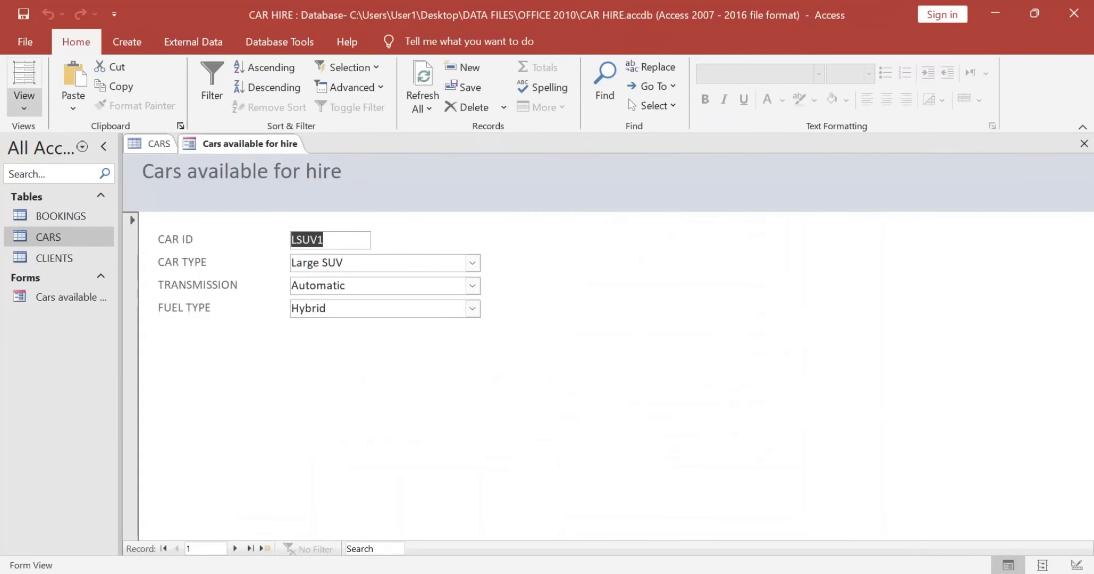
Step: Show the form in Design View, recheck the width requirement, and set all field name and field content controls to 3 cm wide
left_click(24, 104)
left_click(73, 198)
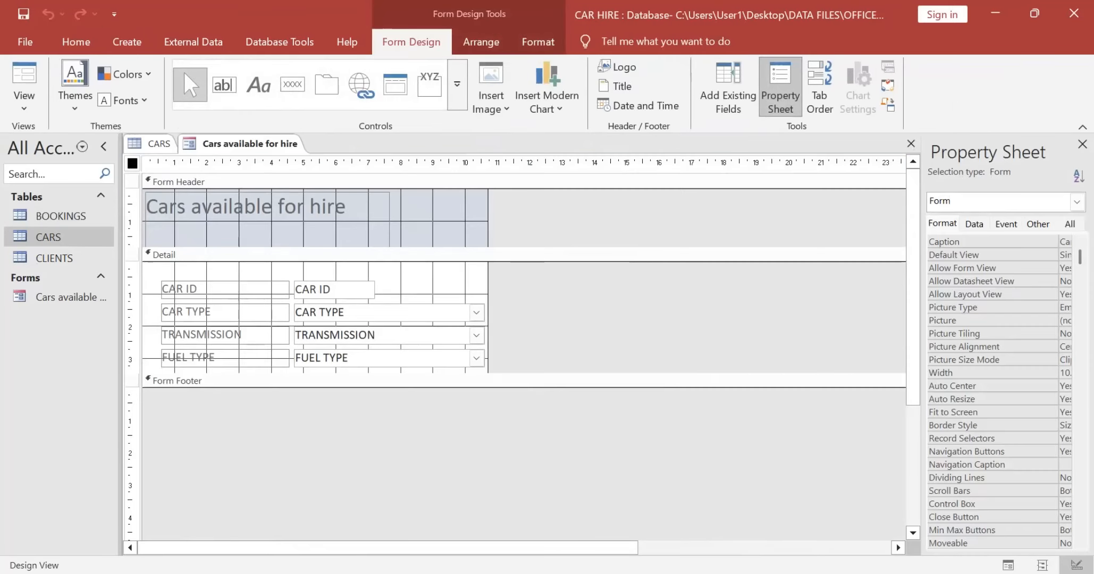
key("alt+Tab")
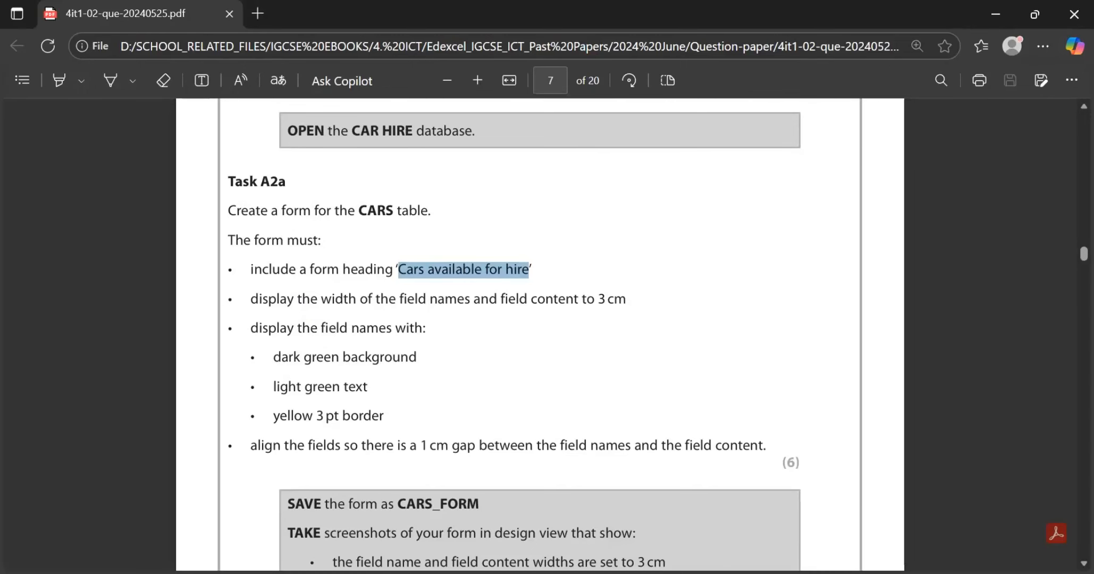
left_click(494, 279)
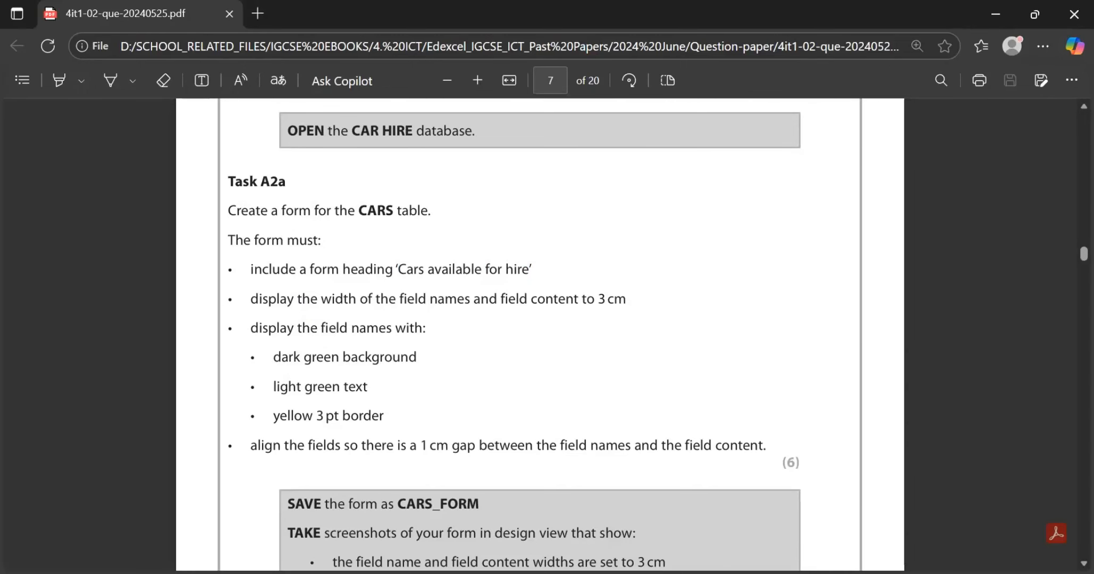
key("alt+Tab")
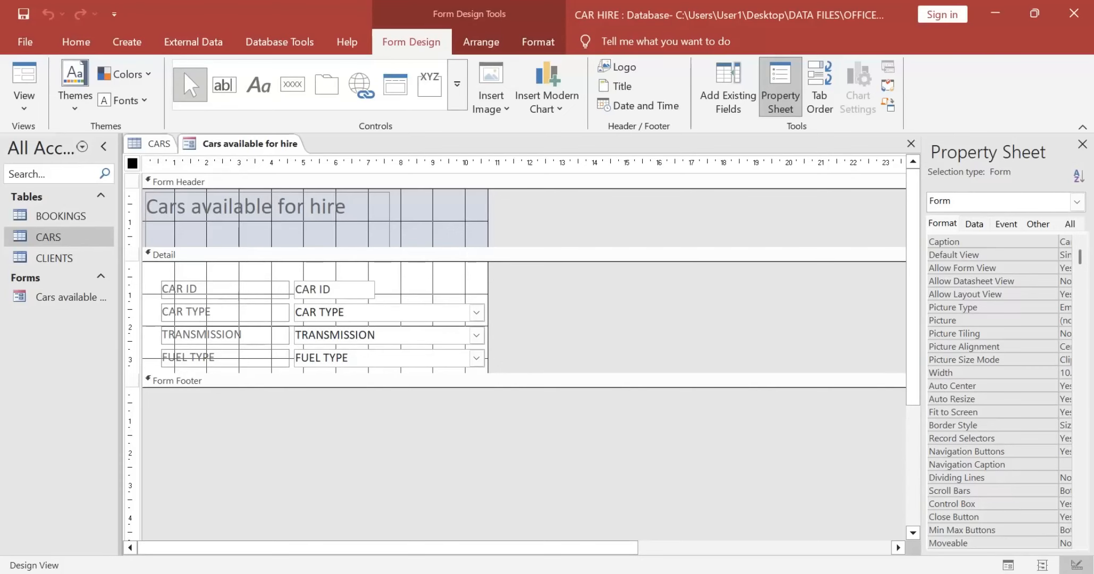
left_click_drag(152, 270, 431, 366)
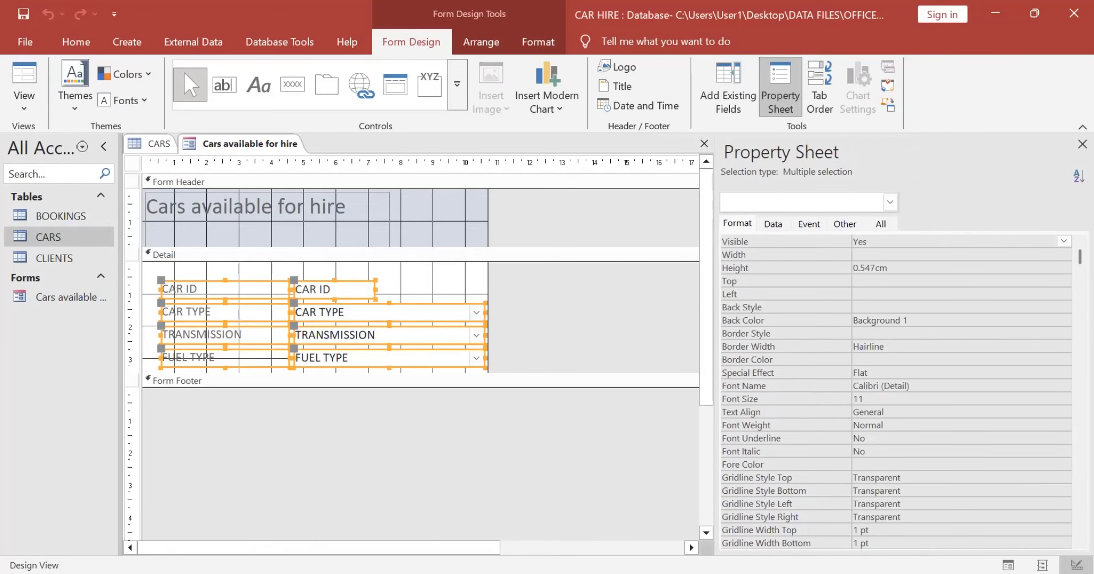
left_click(882, 255)
type("3cm")
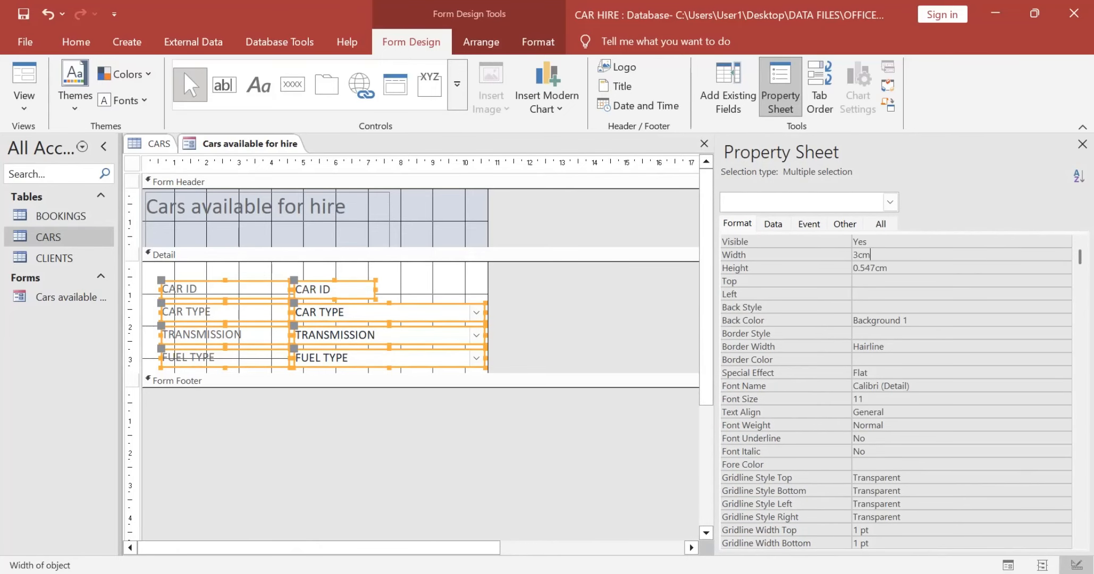
key("Return")
Step: Give the four field name labels the dark green background (Accent 6, Darker 50%) required by the question paper
key("alt+Tab")
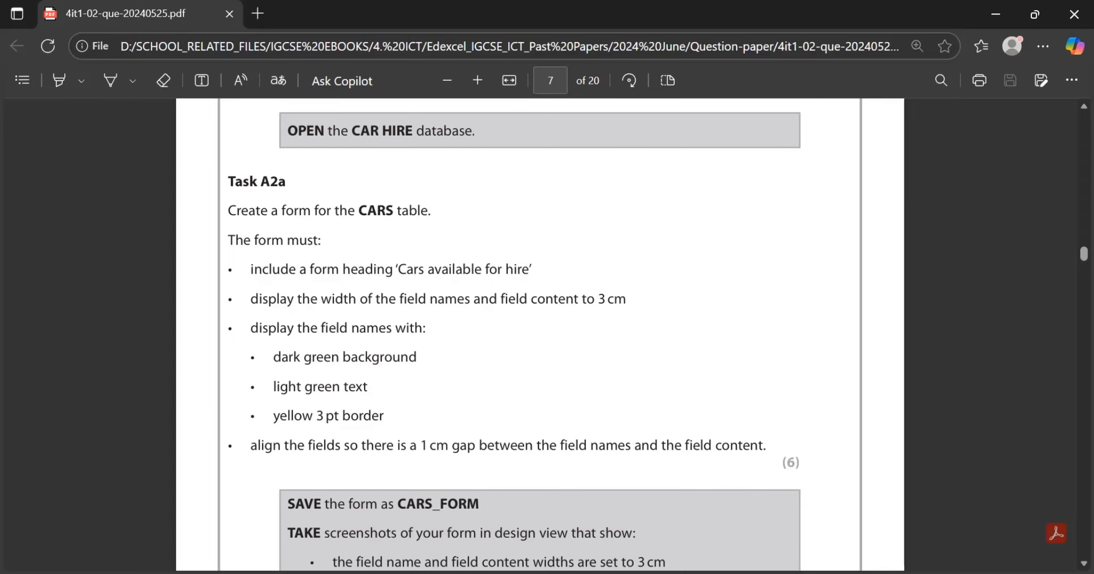
key("alt+Tab")
left_click(204, 271)
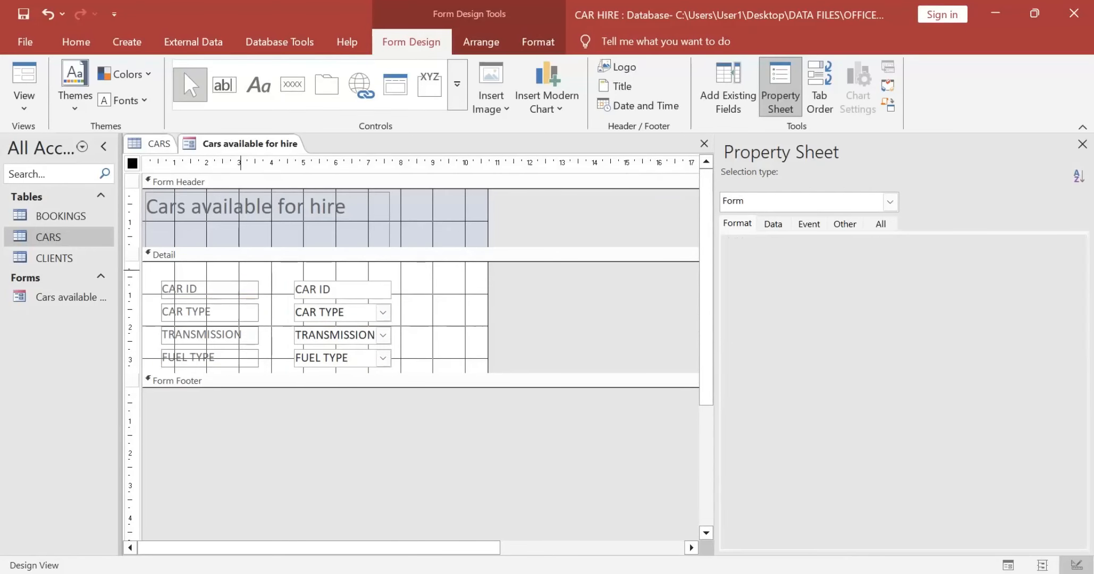
left_click_drag(203, 271, 209, 368)
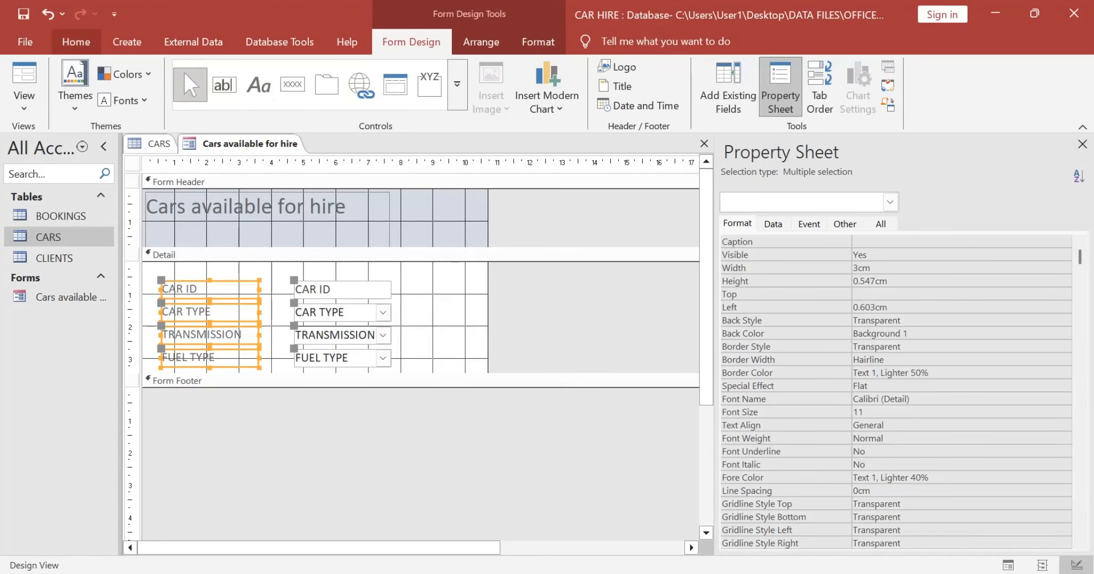
left_click(76, 42)
left_click(846, 100)
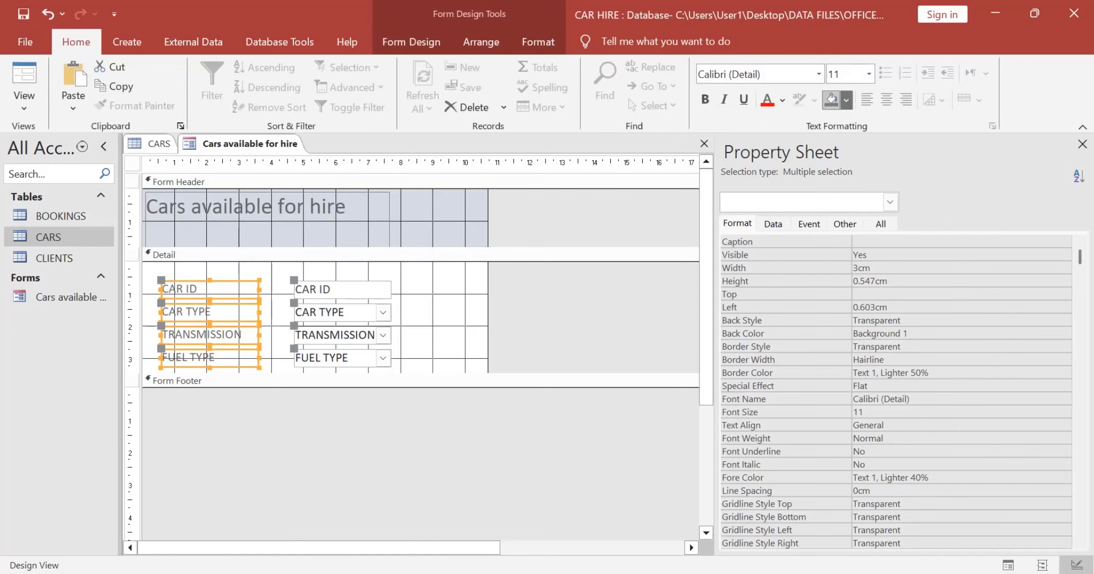
key("alt+Tab")
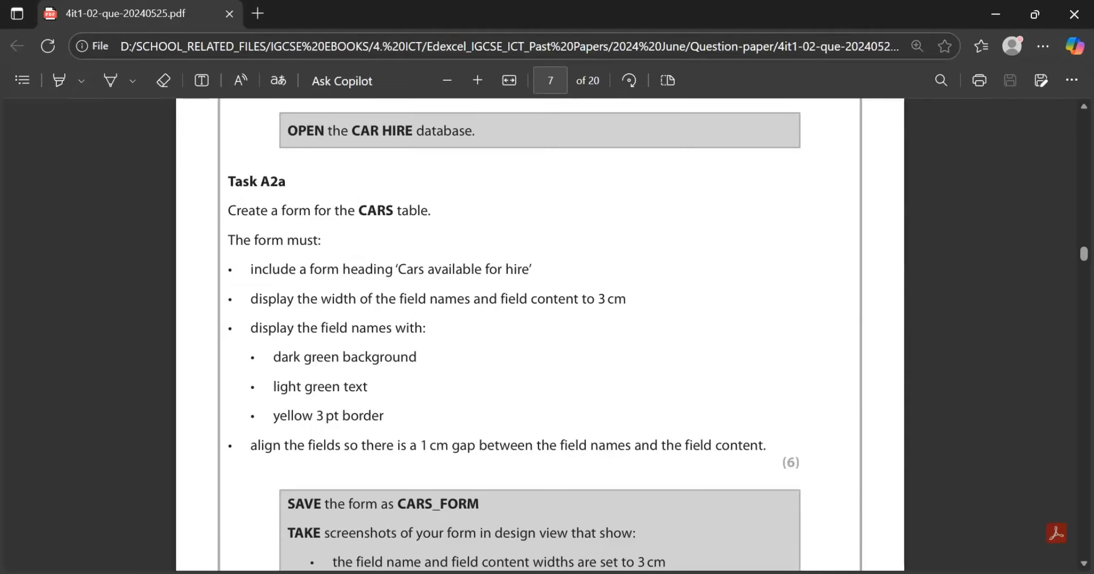
key("alt+Tab")
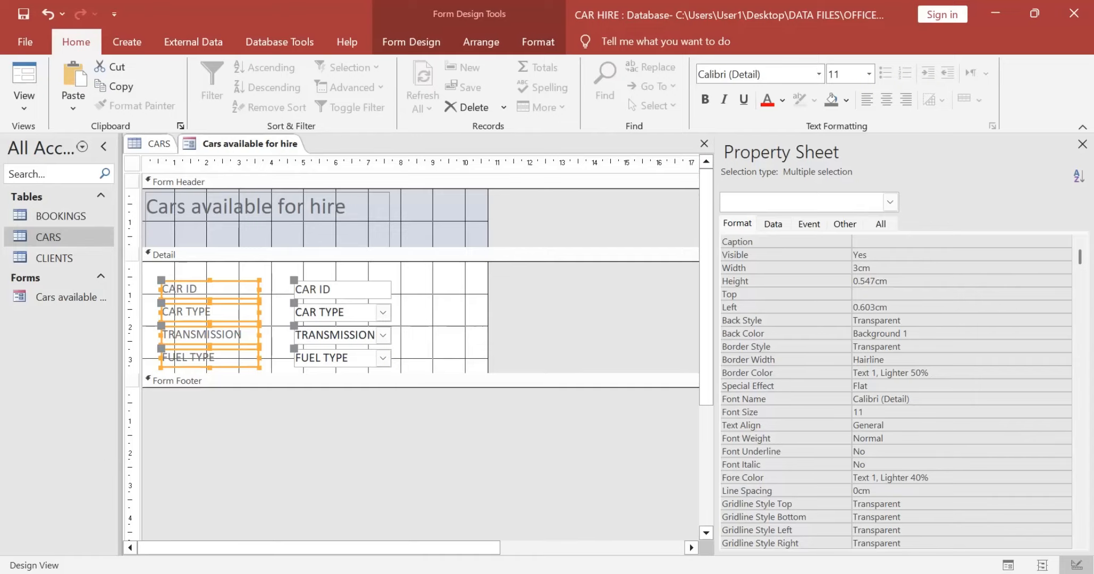
left_click(846, 101)
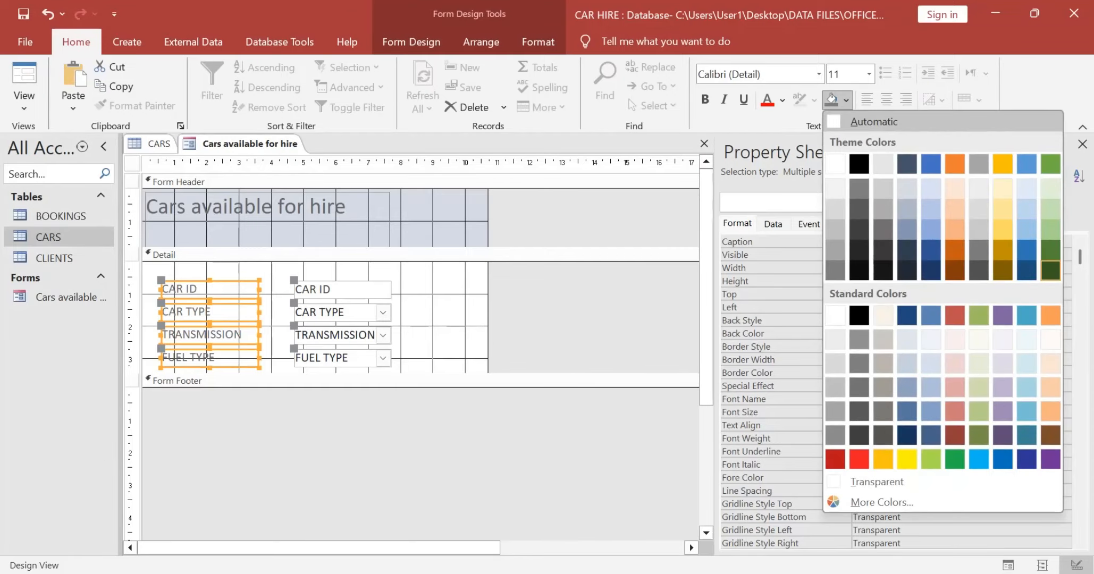
left_click(1050, 270)
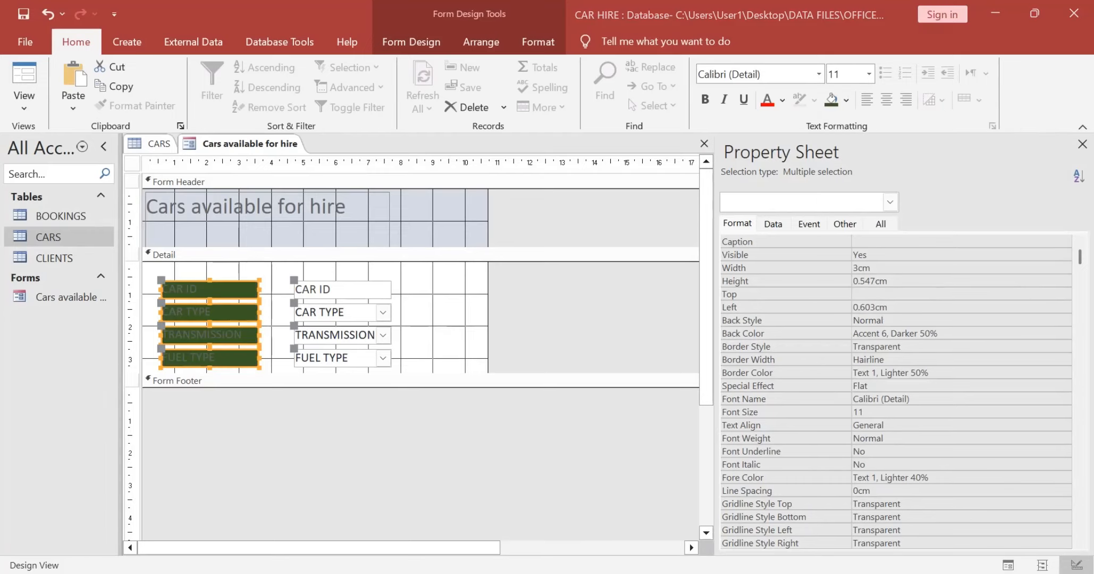
Step: Set the text of the four field name labels to light green (Accent 6, Lighter 60%), as the question paper requires
key("alt+Tab")
key("alt+Tab")
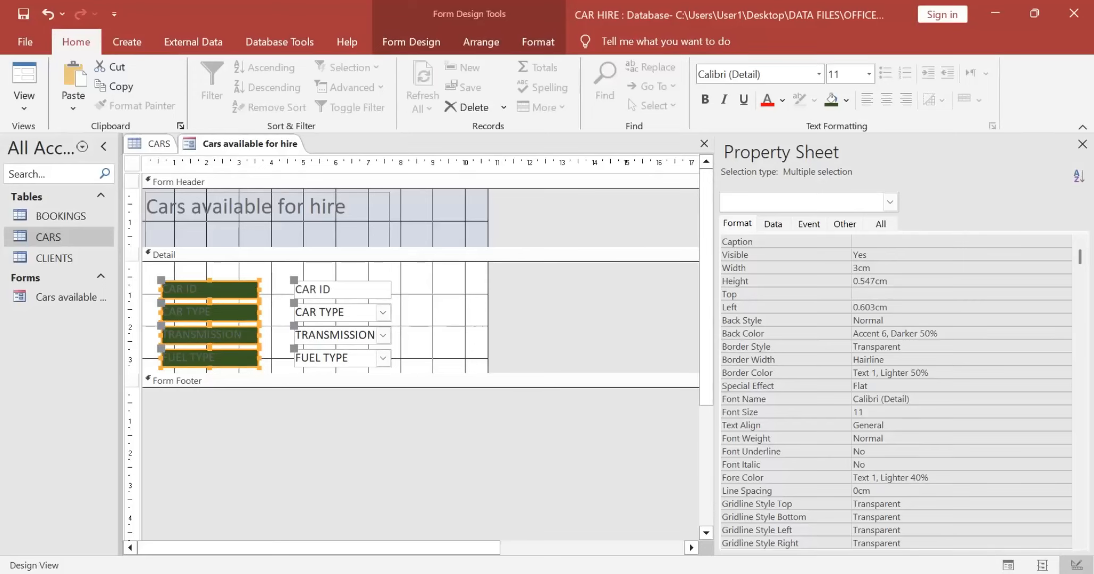
left_click(782, 100)
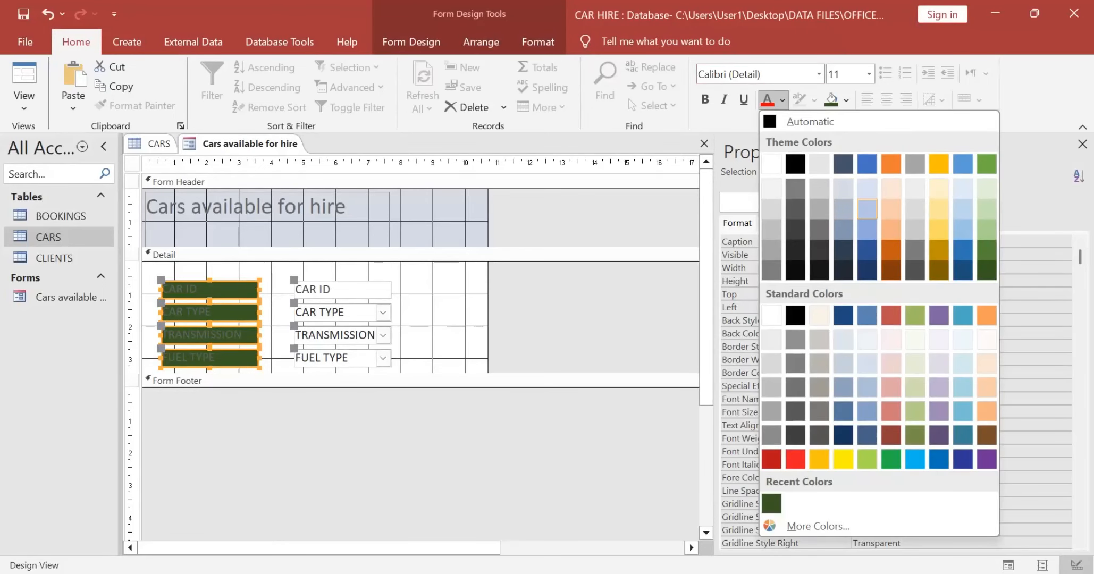
left_click(986, 188)
key("alt+Tab")
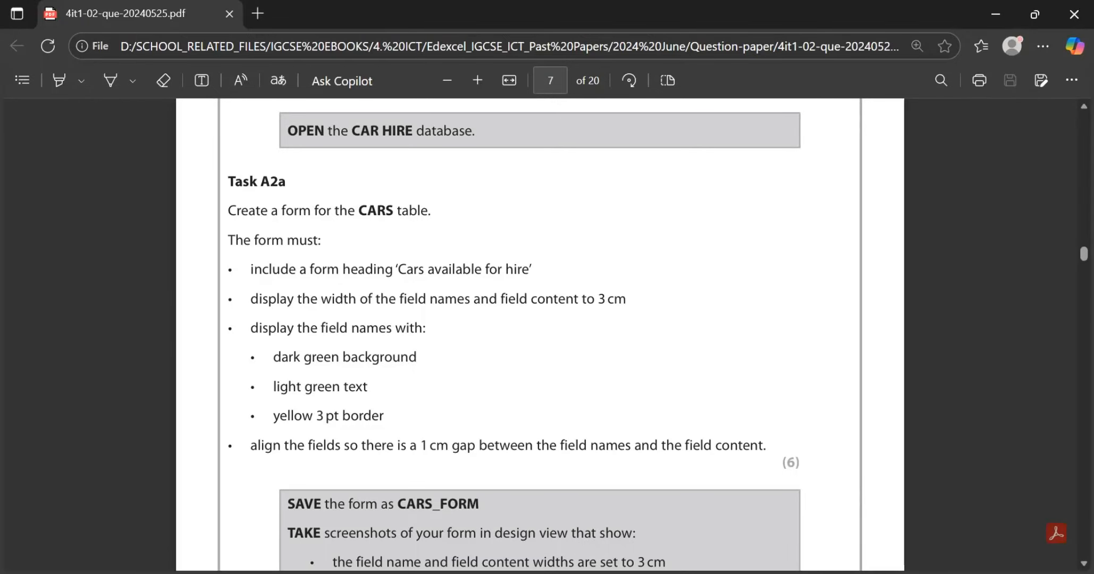
key("alt+Tab")
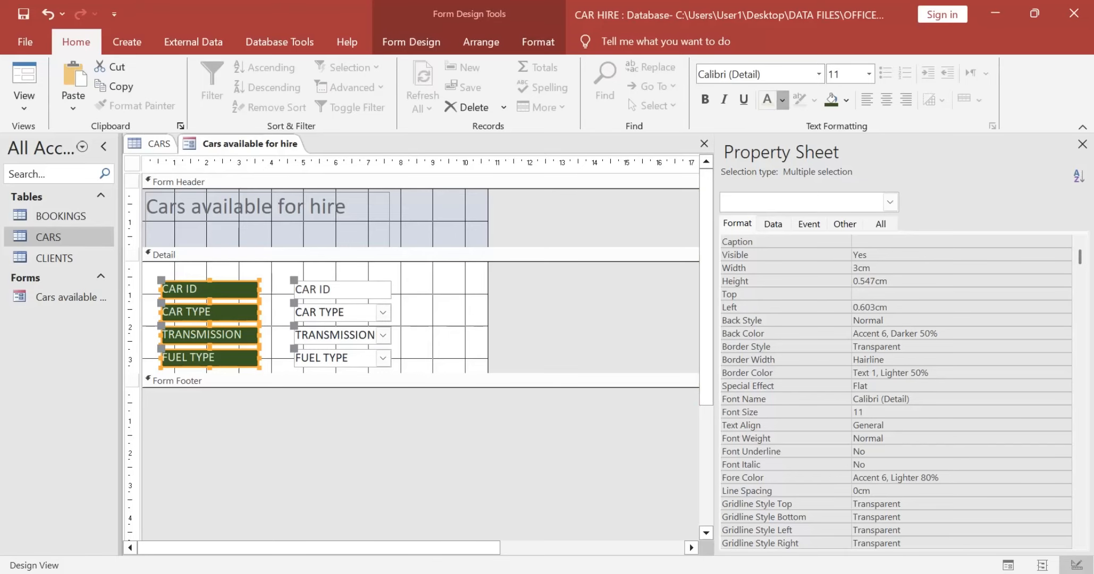
left_click(782, 100)
left_click(987, 210)
Step: Give the four field name labels a 3 pt border in standard yellow
left_click(885, 359)
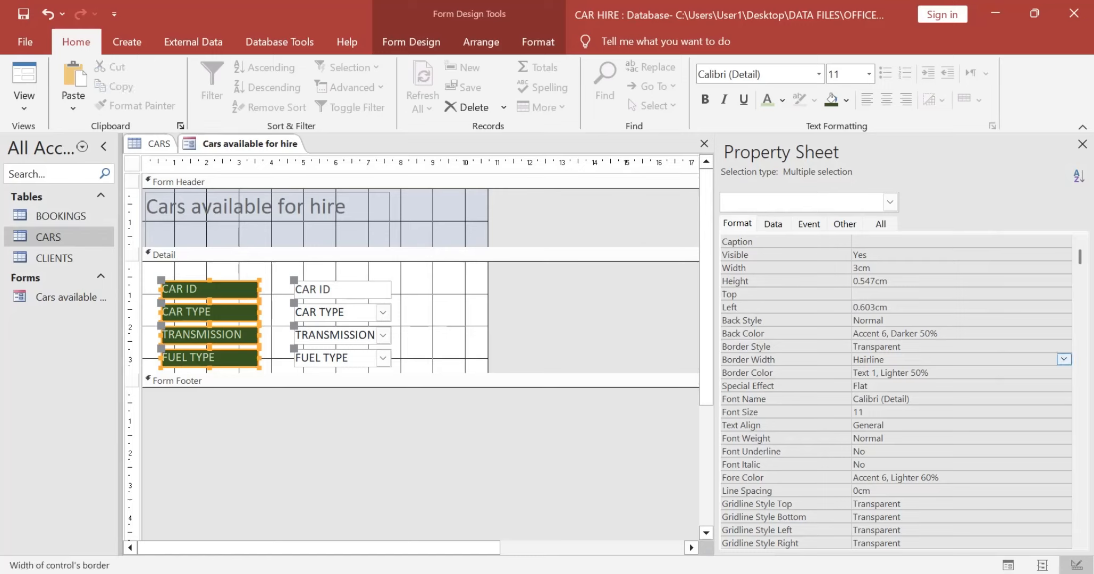
left_click(1064, 359)
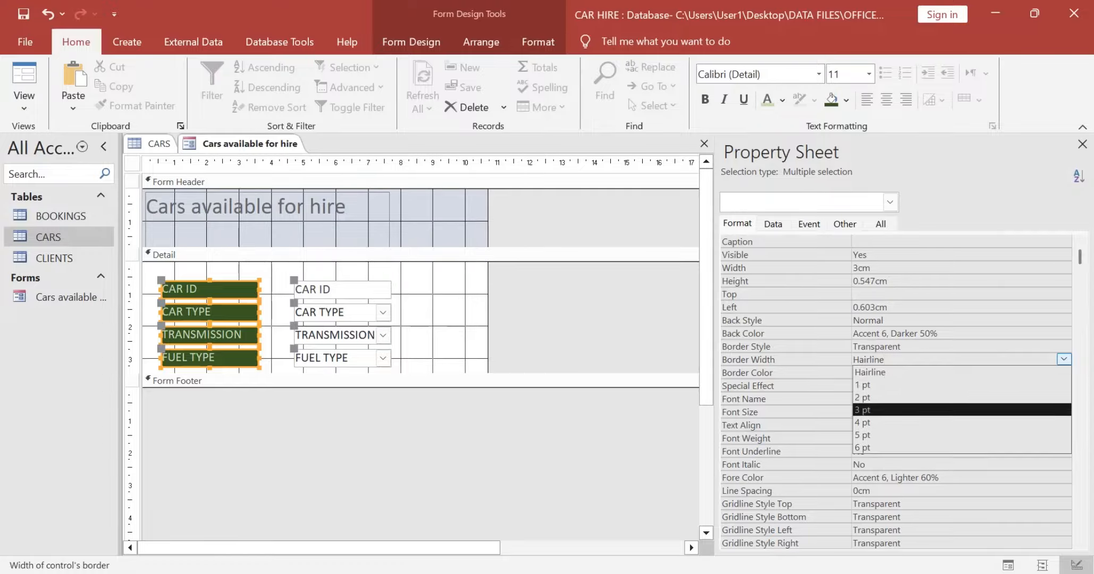
left_click(983, 410)
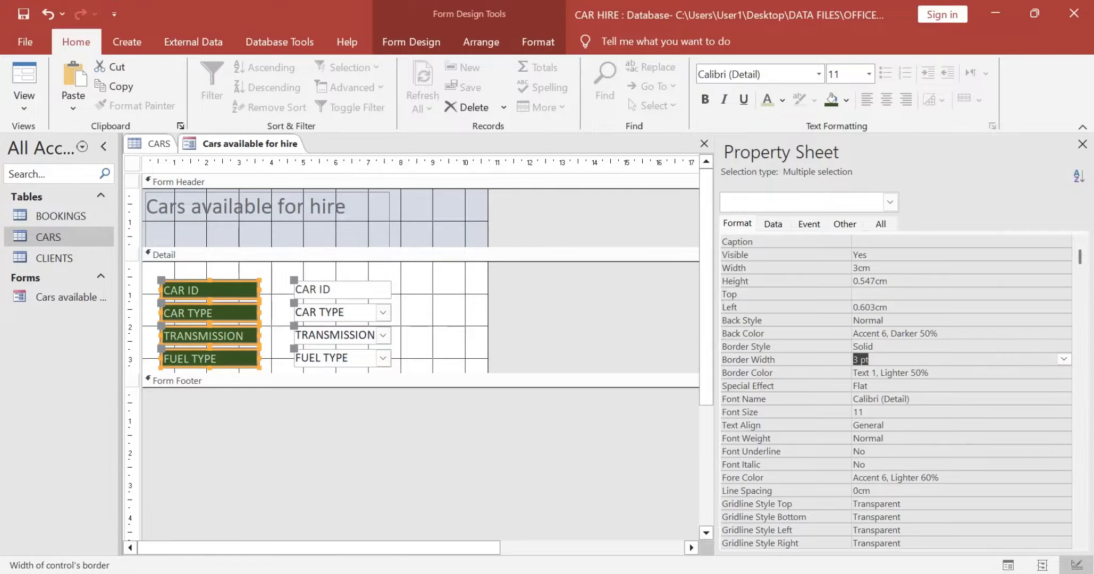
left_click(1021, 373)
left_click(1064, 373)
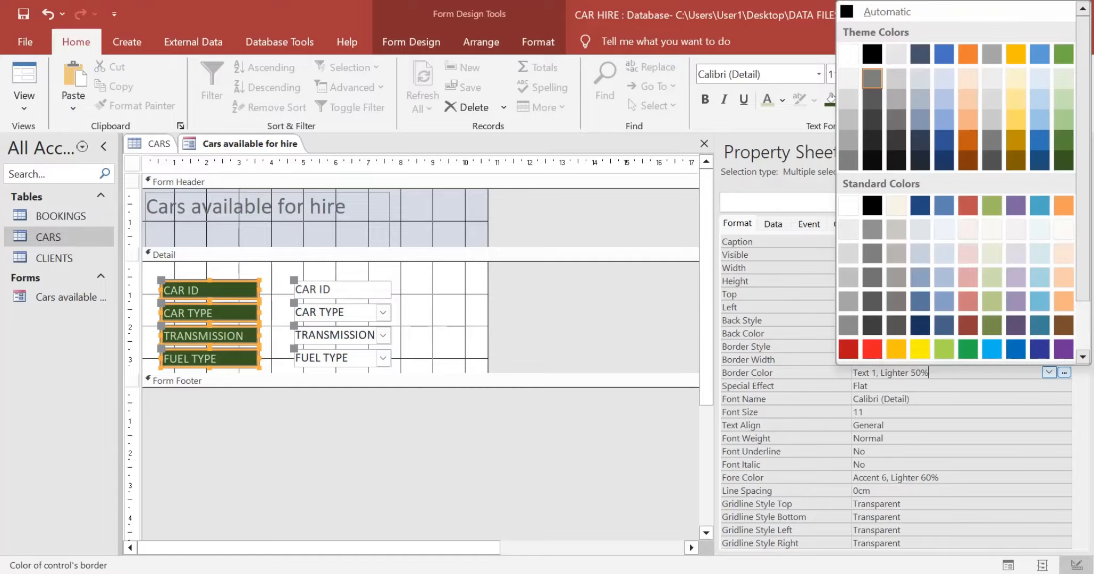
left_click(920, 349)
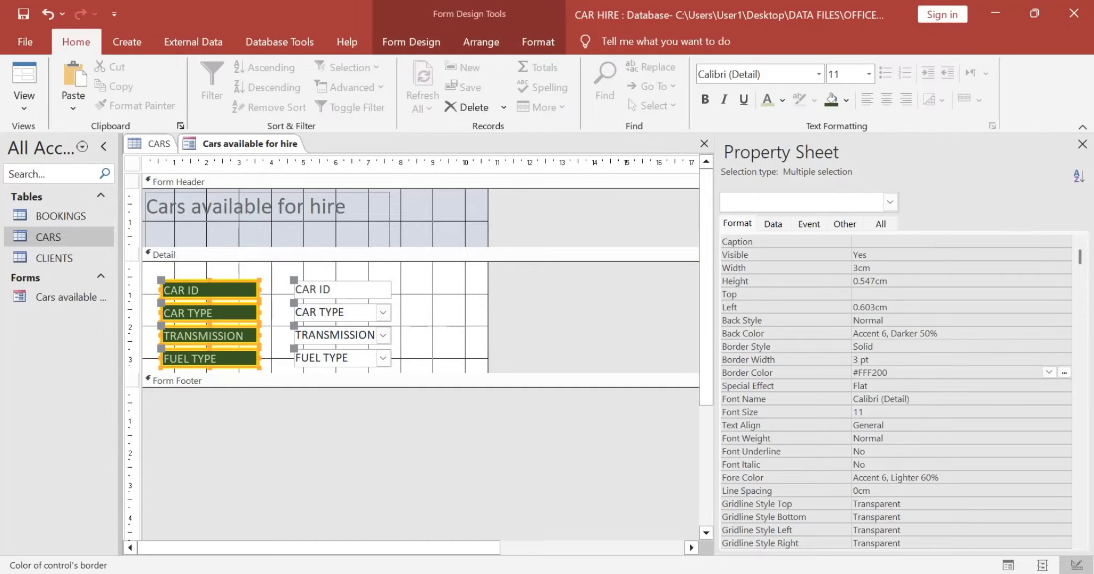
left_click(565, 326)
Step: Recheck the field alignment requirement in the question paper and extend the form's Detail section downward by about 1 cm
key("alt+Tab")
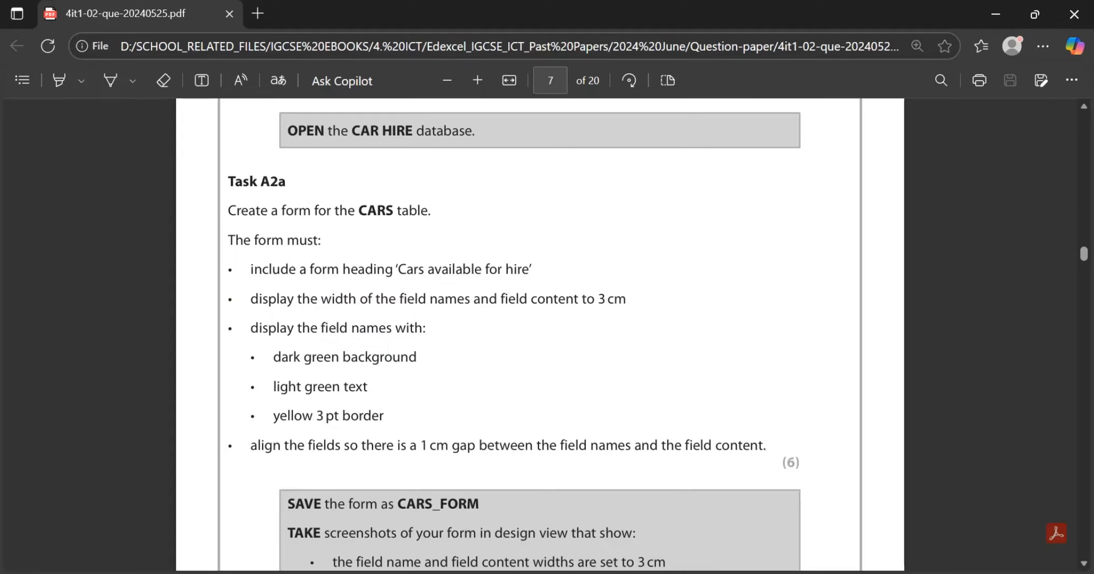
scroll(539, 335, "down", 1)
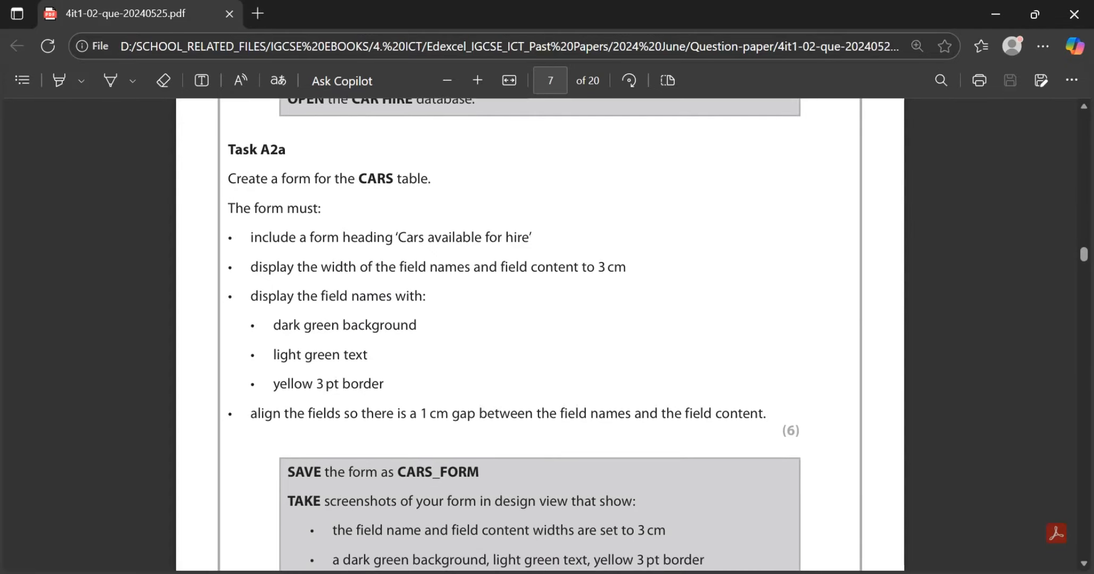
key("alt+Tab")
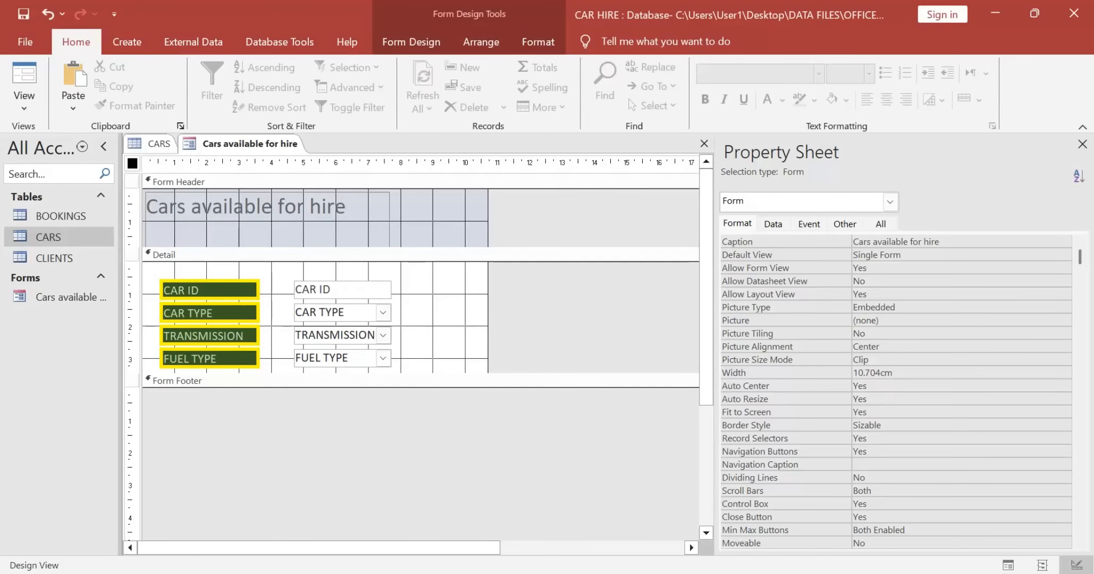
left_click_drag(319, 374, 318, 404)
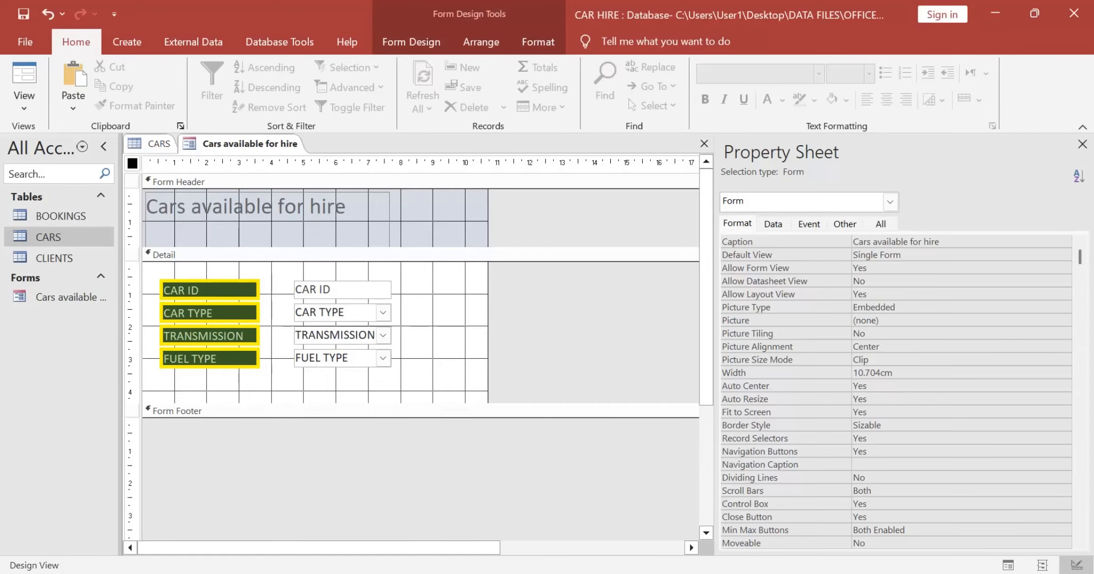
Step: Set the left position of the four field name labels to 1 cm
left_click_drag(132, 273, 132, 391)
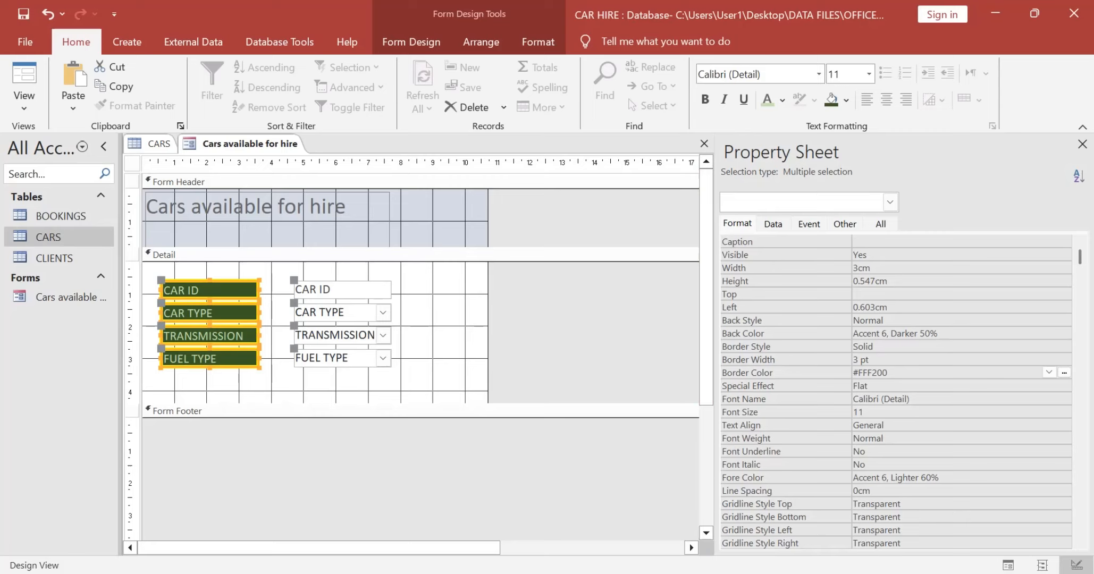
double_click(886, 307)
left_click(886, 307)
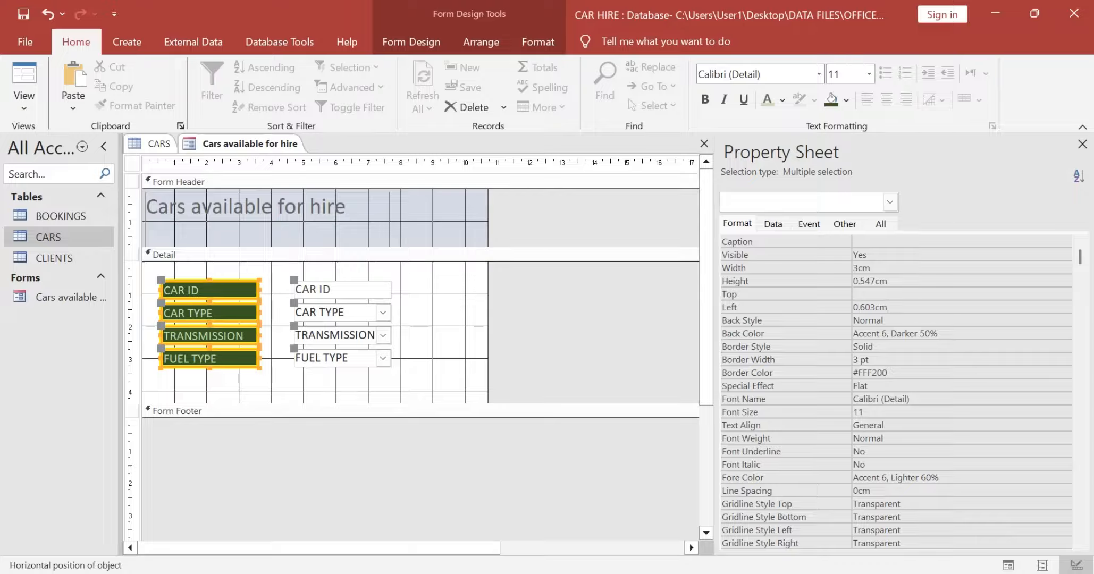
key("BackSpace")
key("BackSpace")
key("BackSpace")
key("BackSpace")
key("BackSpace")
key("BackSpace")
key("BackSpace")
type("1cm")
key("Return")
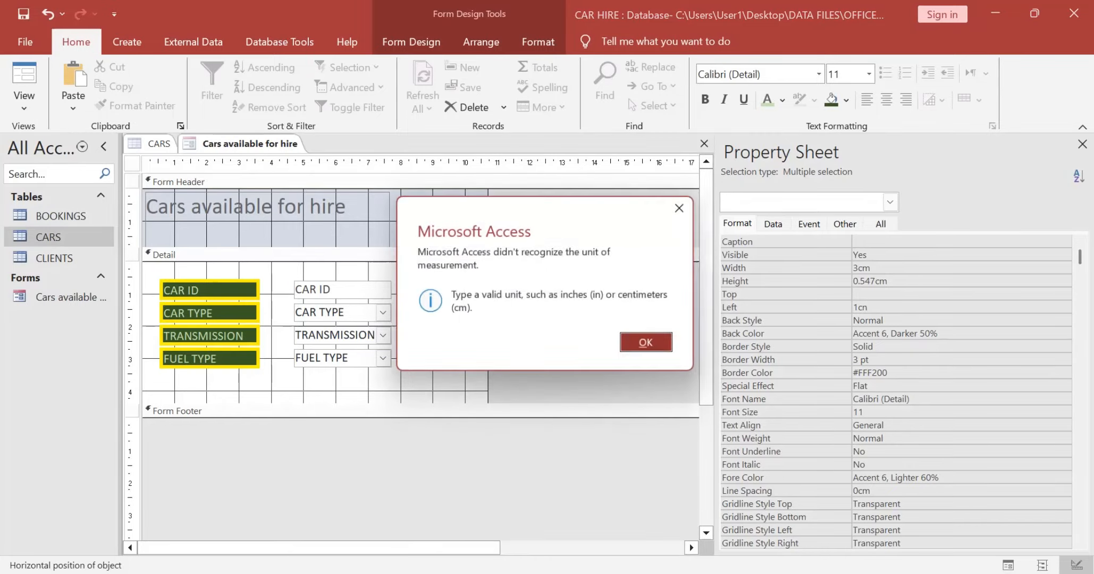
key("Return")
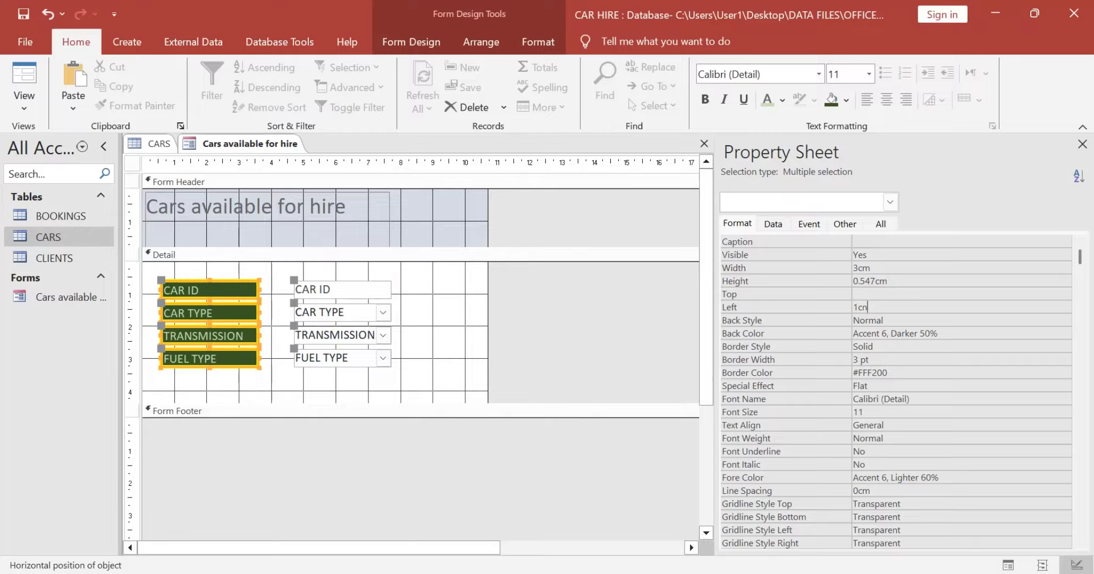
key("BackSpace")
type("m")
key("Return")
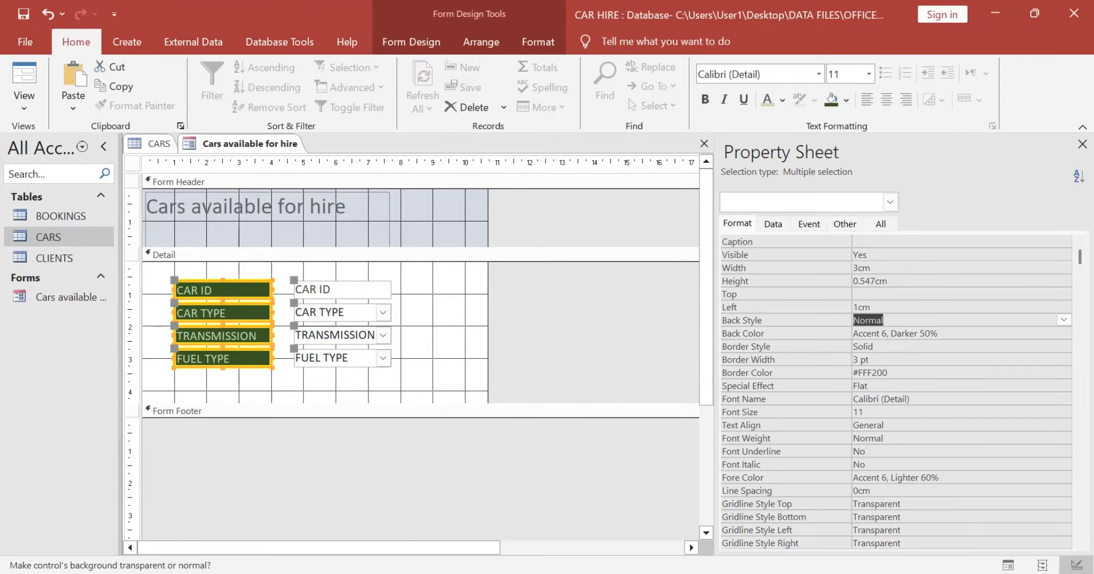
left_click(445, 334)
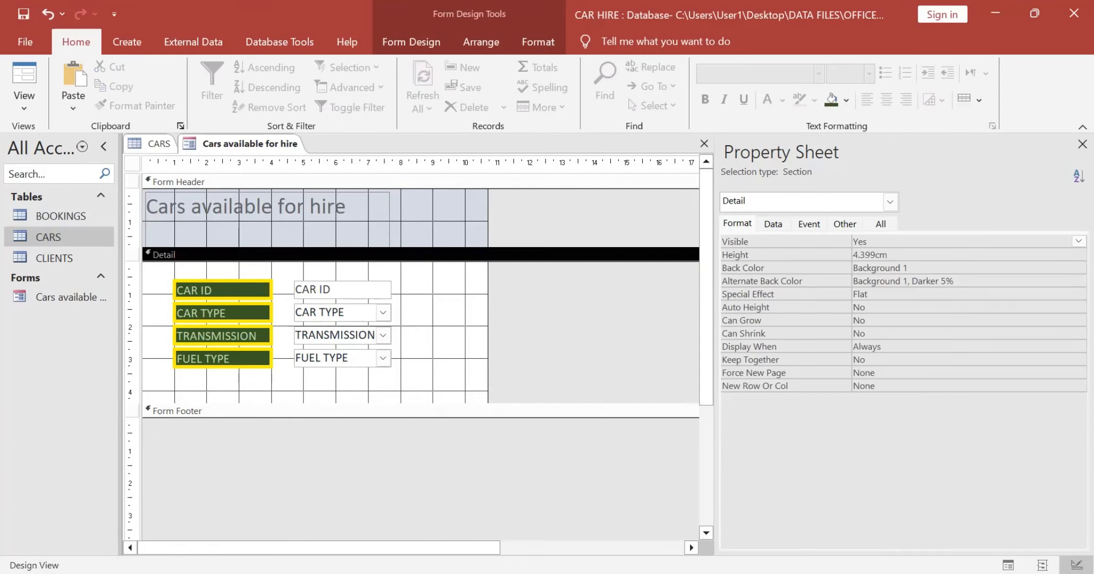
Step: Set the left position of the four field content controls to 5 cm, leaving a 1 cm gap beside the labels
left_click_drag(190, 268, 233, 382)
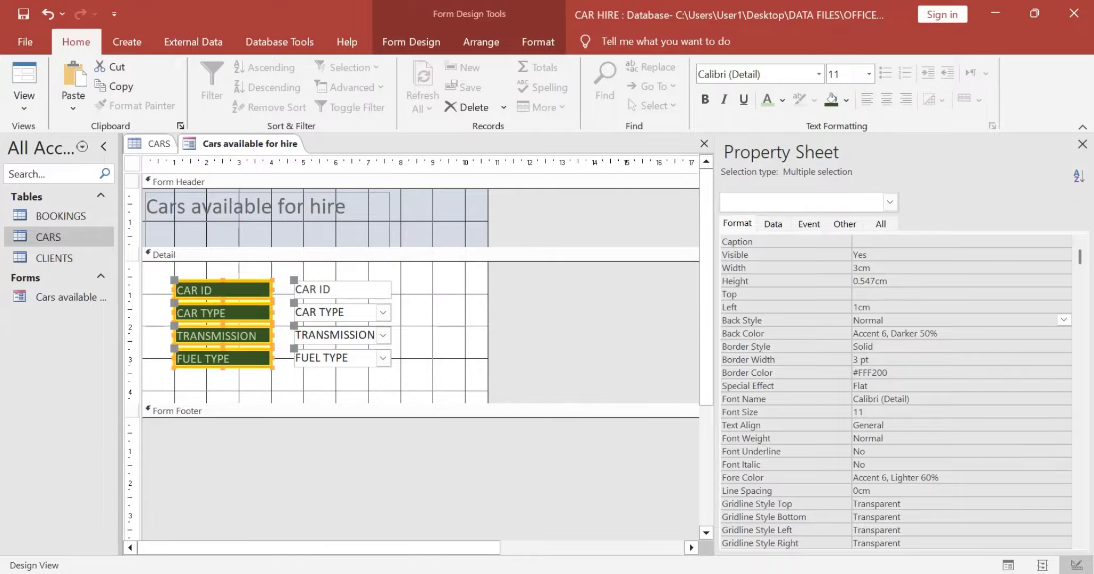
left_click_drag(339, 269, 343, 403)
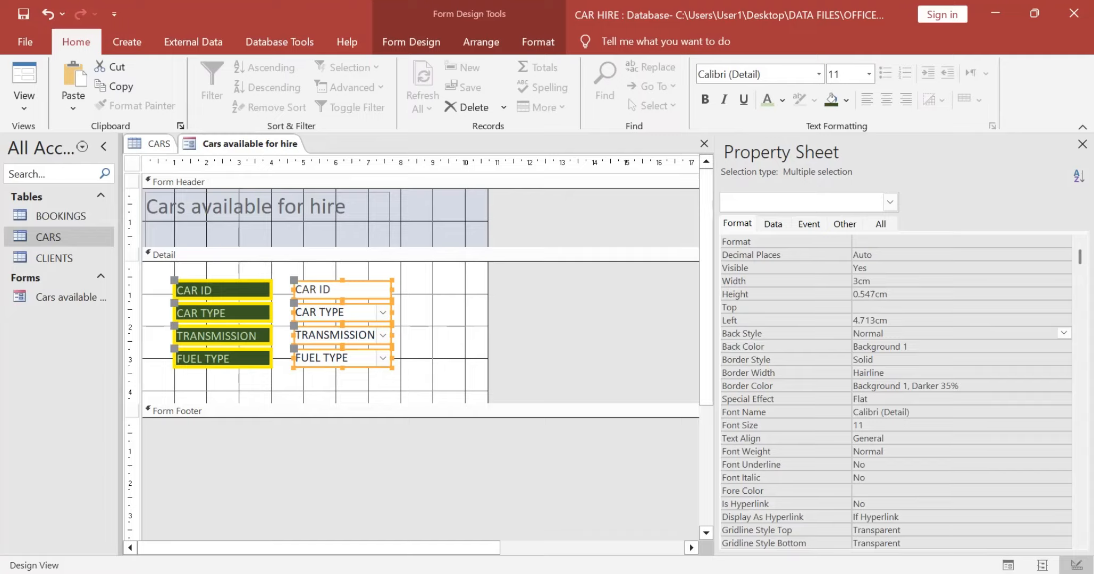
left_click_drag(890, 320, 859, 320)
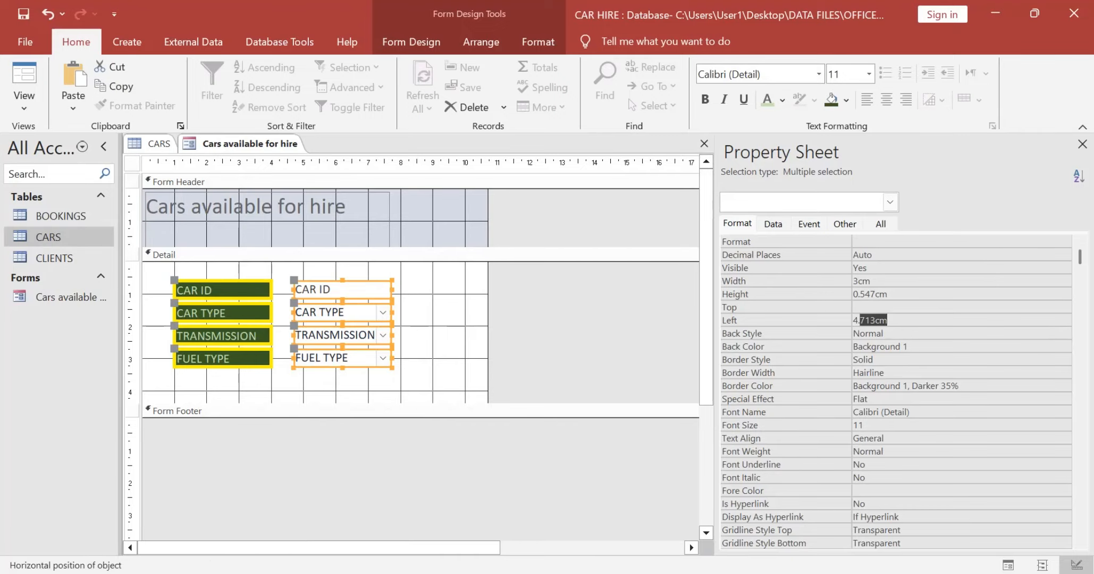
key("BackSpace")
key("BackSpace")
key("BackSpace")
type("5cm")
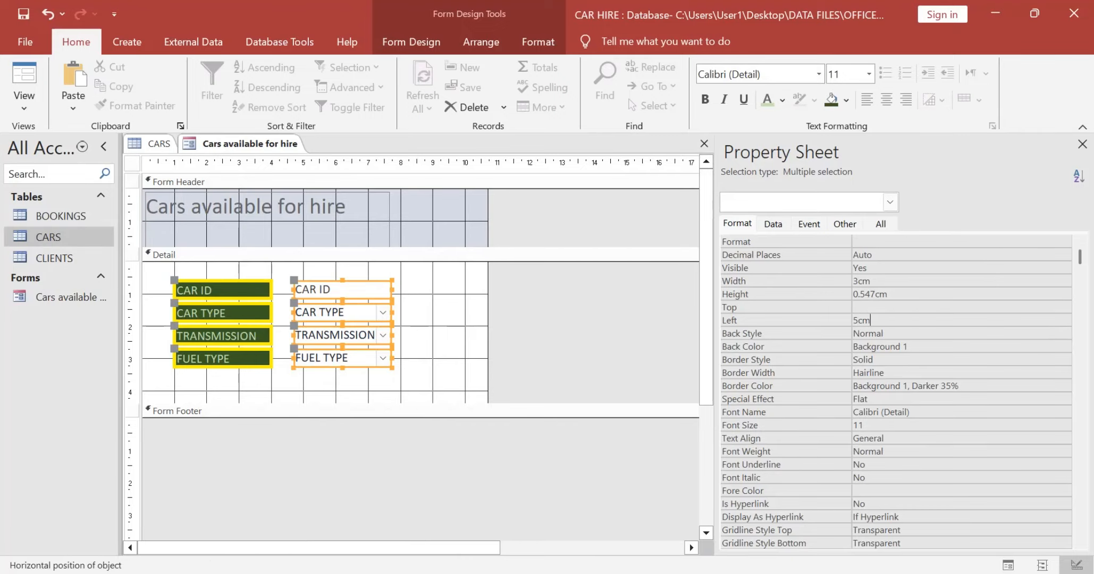
key("Return")
left_click(447, 341)
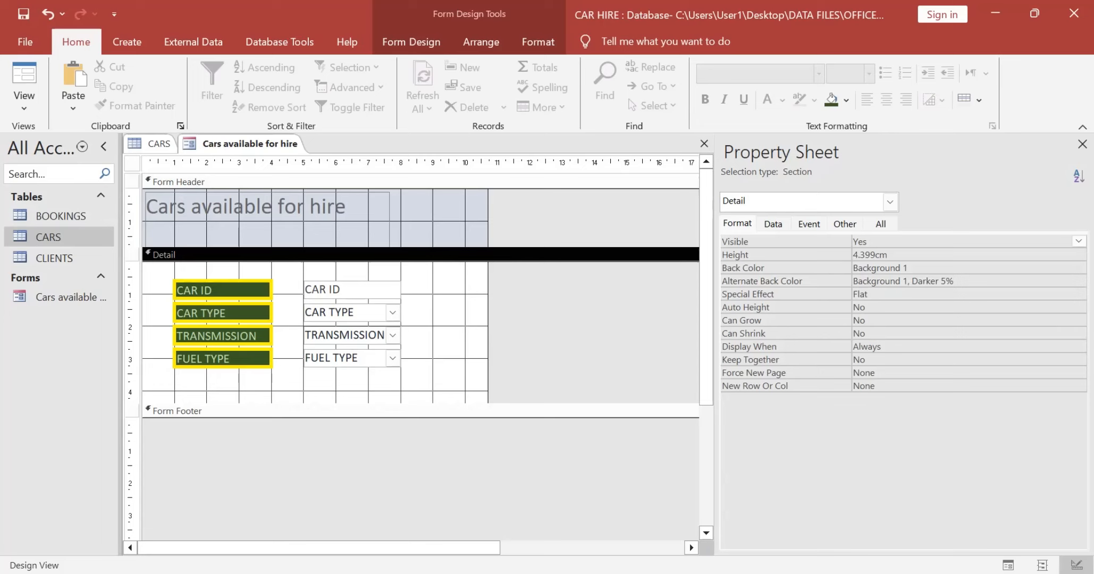
Step: Look up the required form name in the question paper and, with all objects closed, rename the form as CARS_FORM
key("alt+Tab")
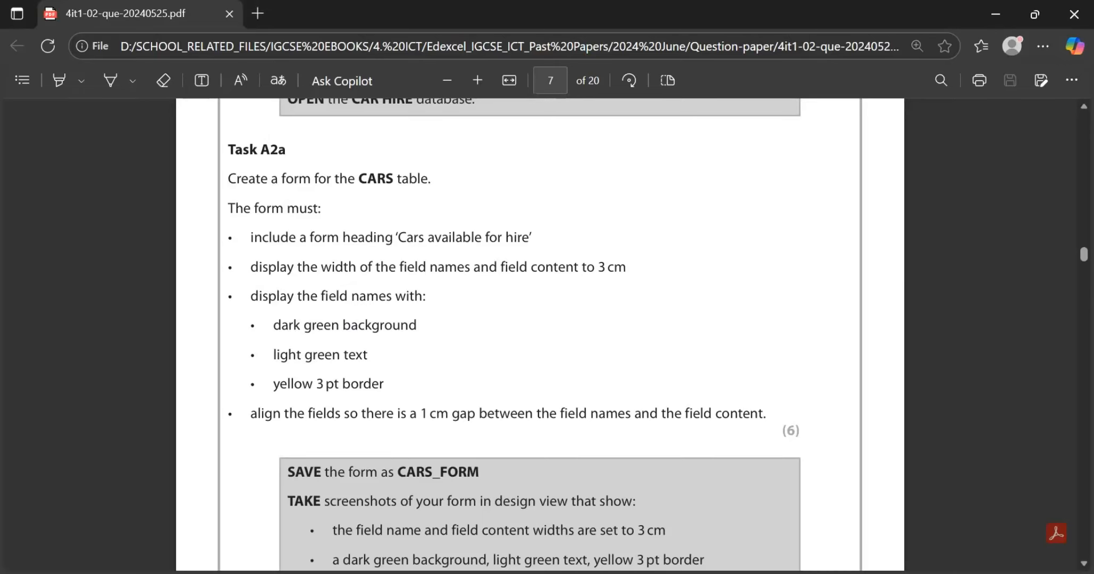
scroll(540, 335, "down", 3)
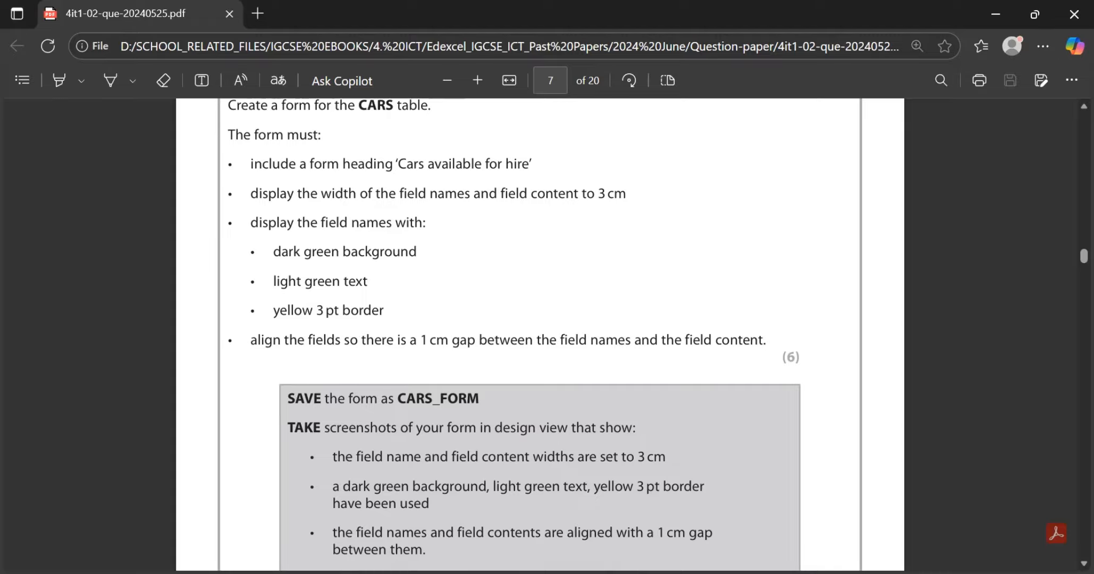
left_click_drag(397, 399, 479, 399)
key("alt+Tab")
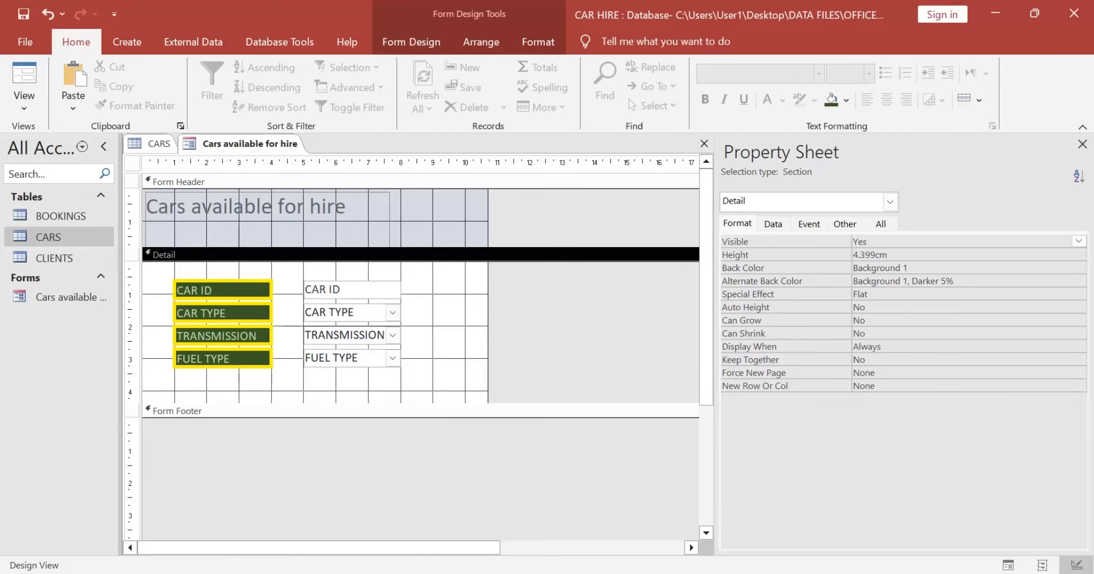
right_click(265, 144)
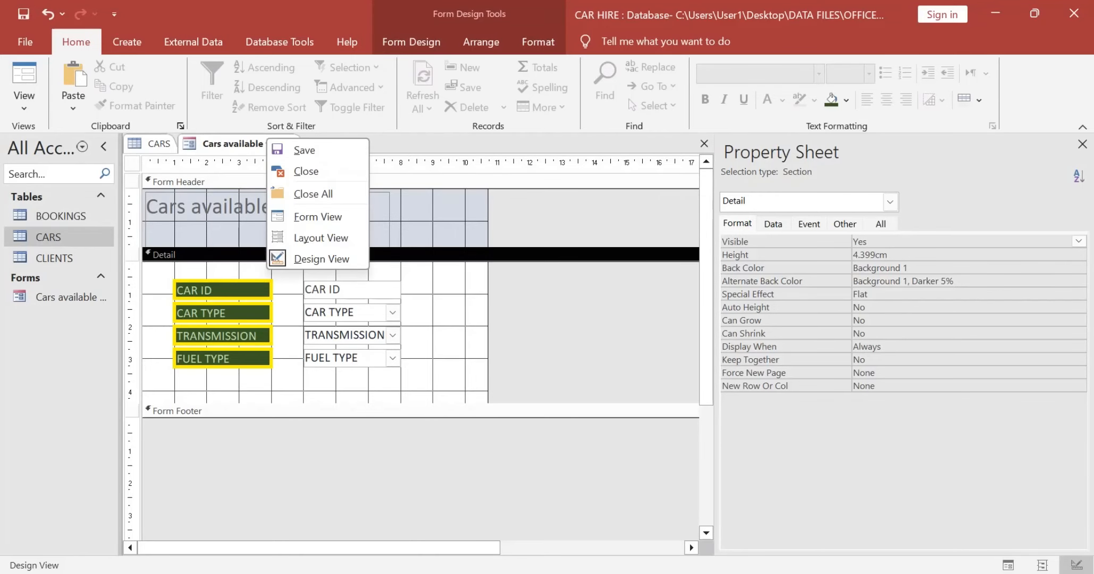
left_click(290, 194)
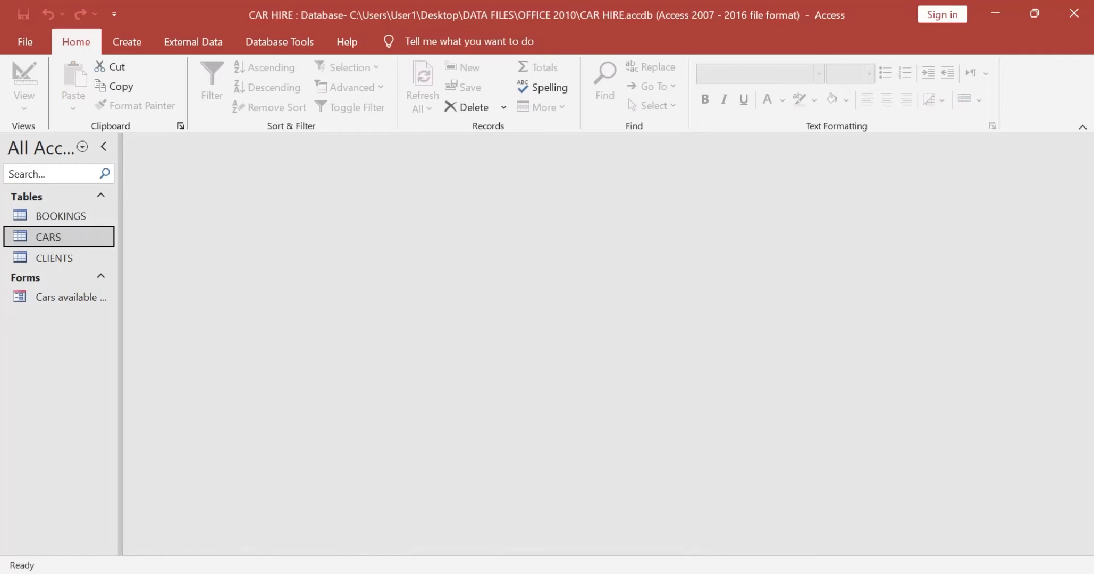
left_click(79, 292)
right_click(80, 293)
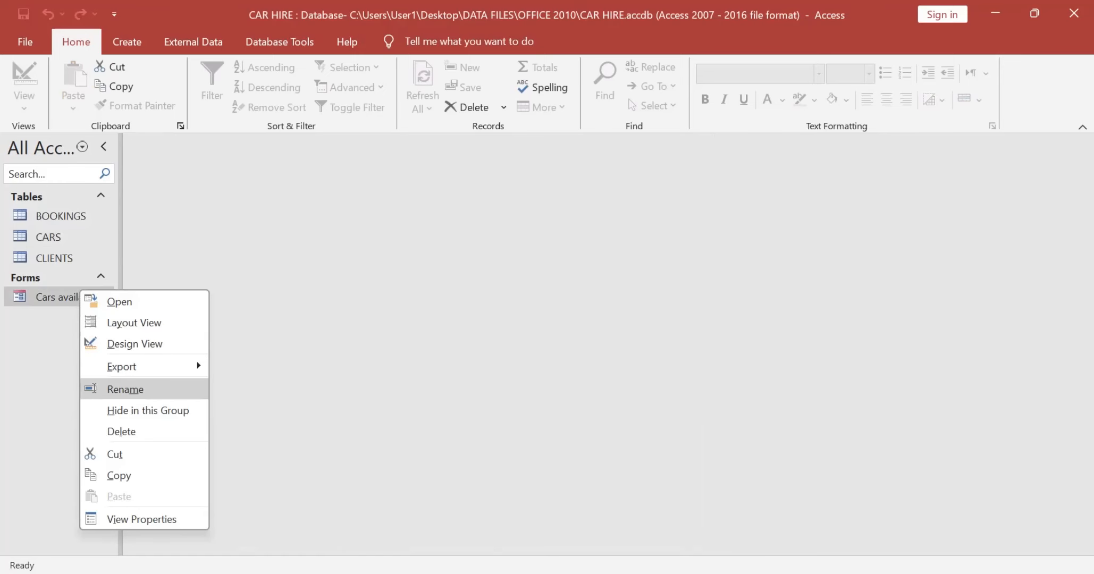
left_click(125, 389)
type("CARS_FORM")
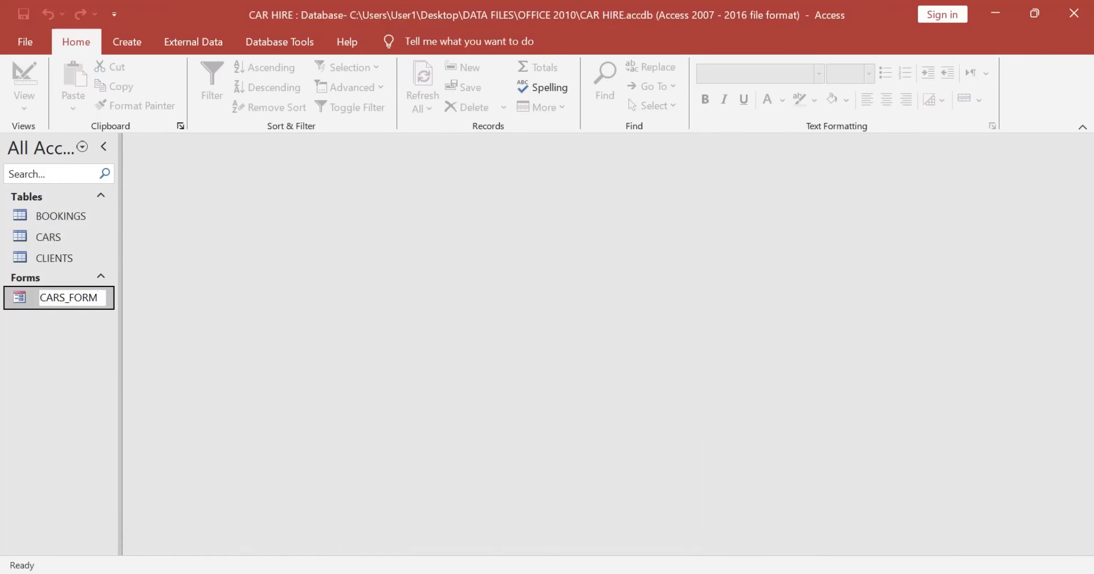
key("Return")
Step: Read the screenshot requirements in the question paper and reopen CARS_FORM in Design View with a wider property sheet
key("alt+Tab")
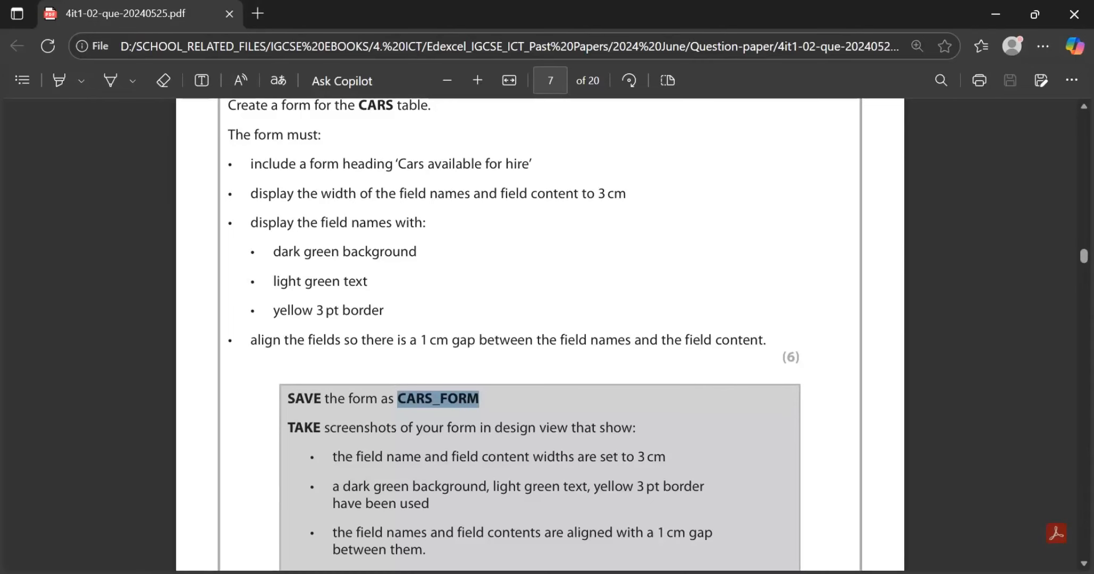
scroll(542, 335, "down", 2)
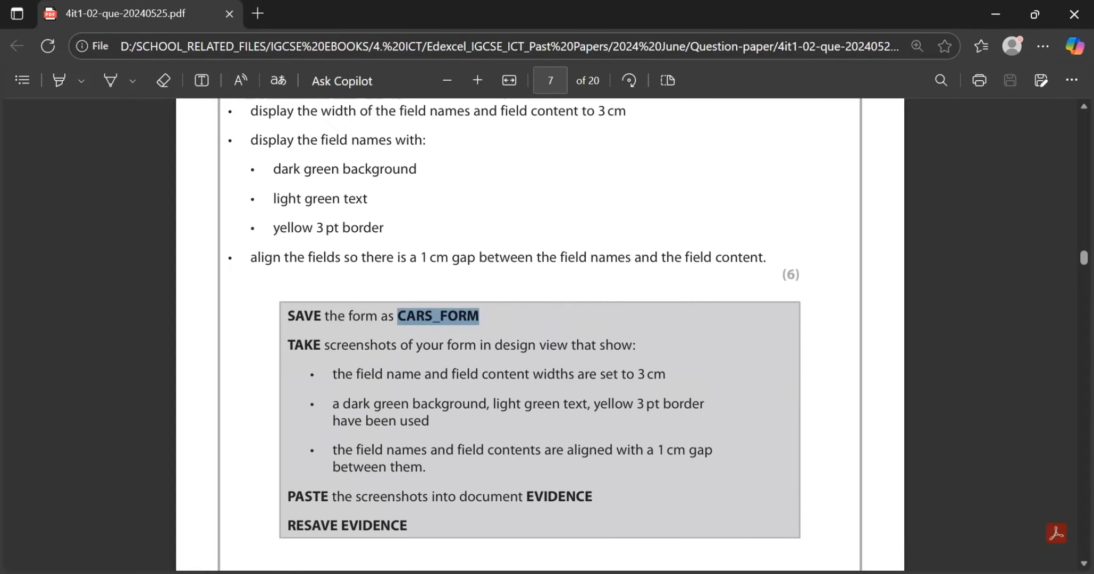
scroll(539, 334, "down", 1)
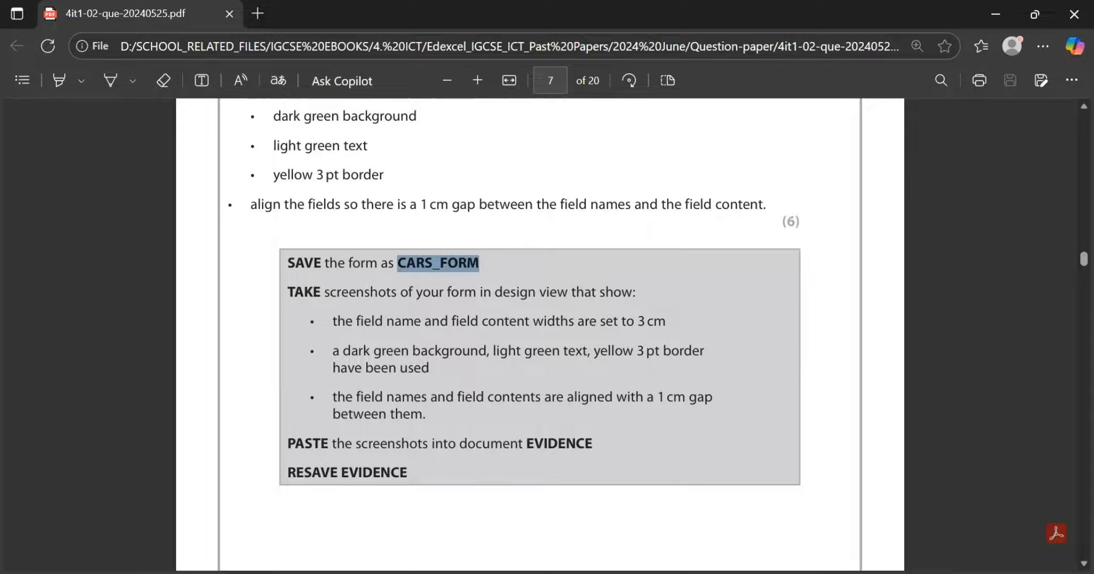
key("alt+Tab")
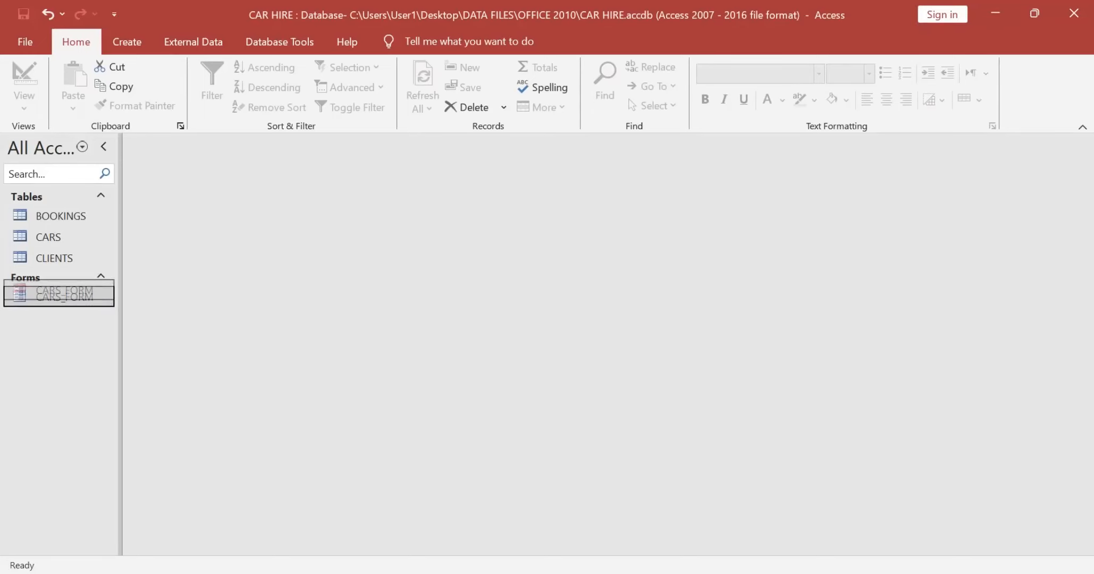
double_click(64, 297)
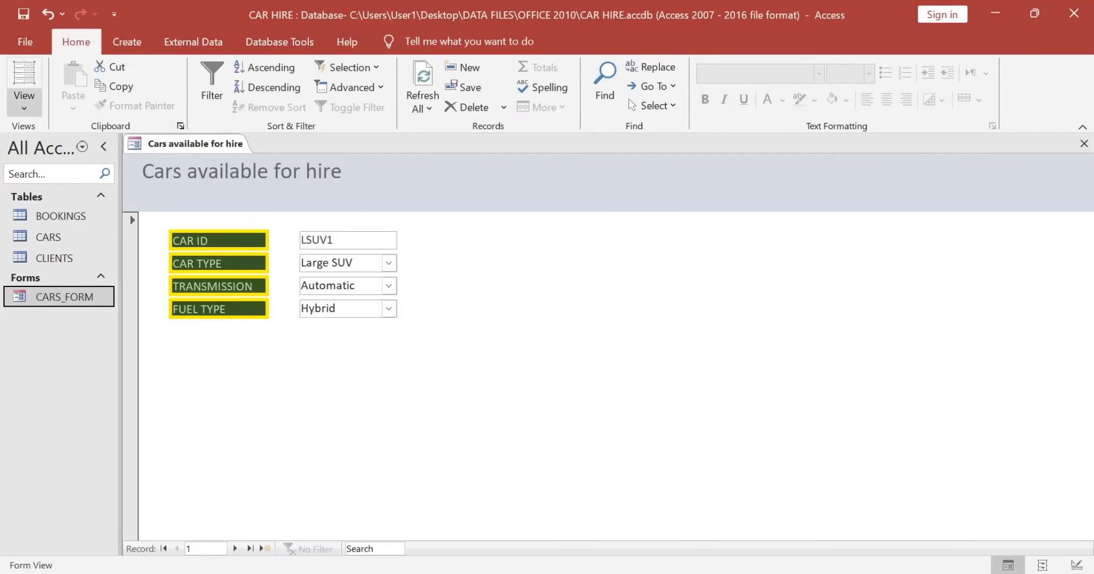
left_click(24, 101)
left_click(64, 198)
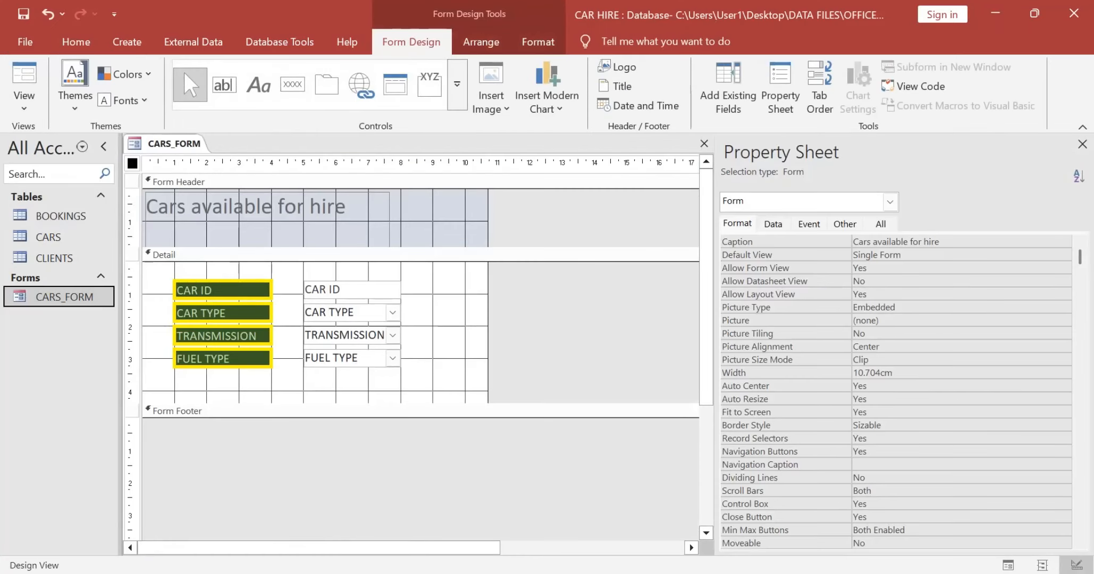
left_click_drag(715, 314, 491, 314)
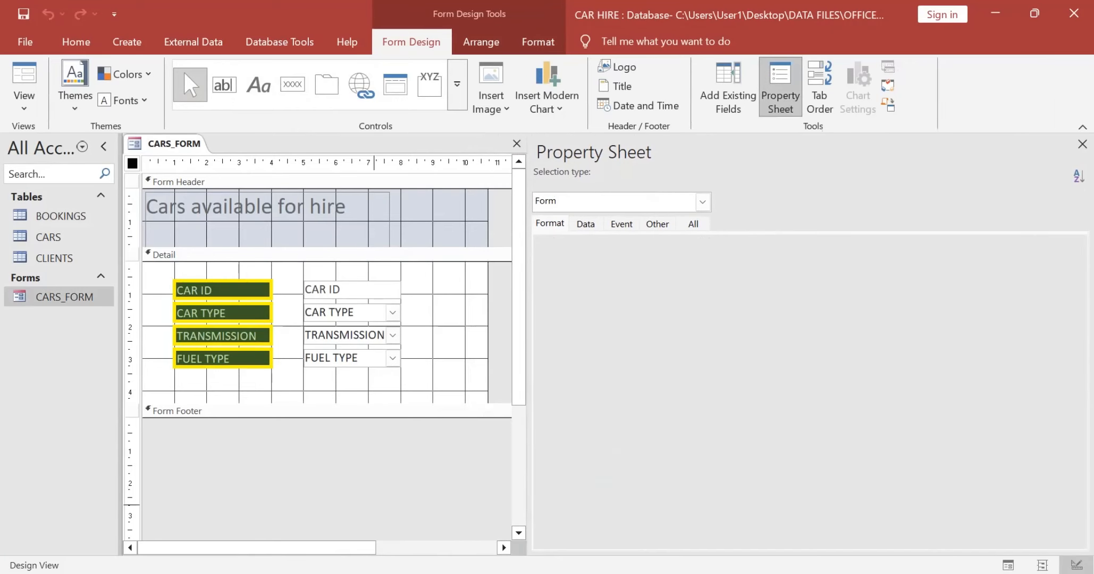
Step: Select all four labels and field content controls, highlight their 3 cm width property and capture the area as a screenshot
left_click(267, 209)
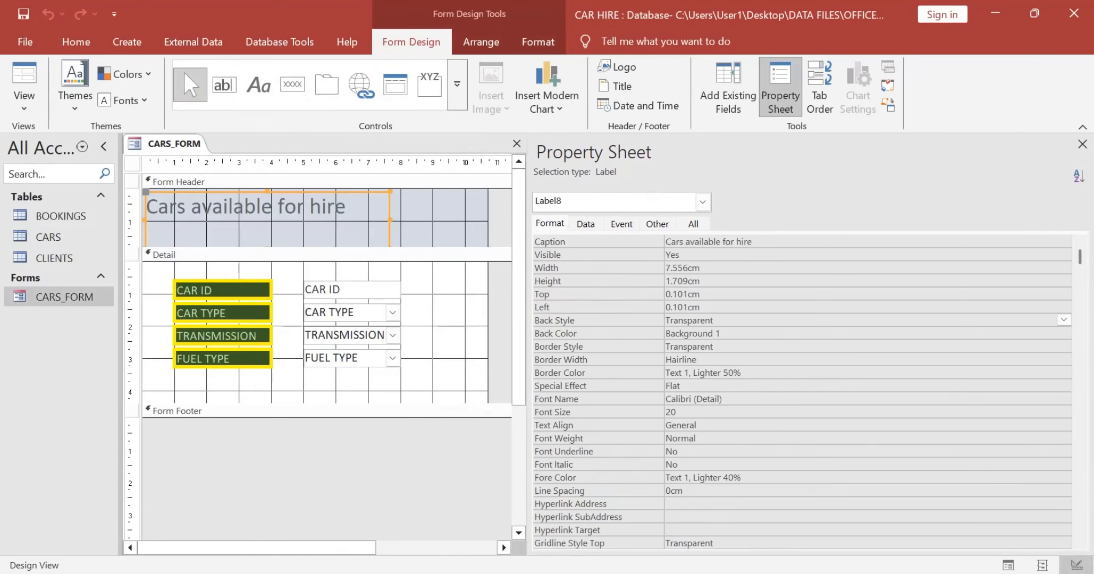
left_click(164, 273)
left_click_drag(164, 274, 233, 360)
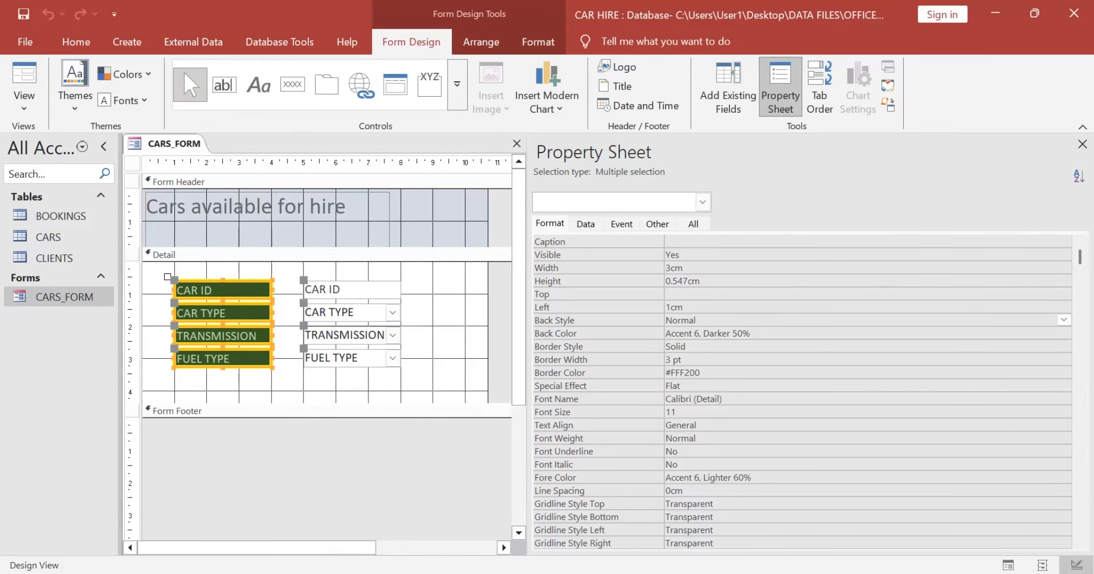
left_click(152, 268)
left_click_drag(152, 267, 417, 403)
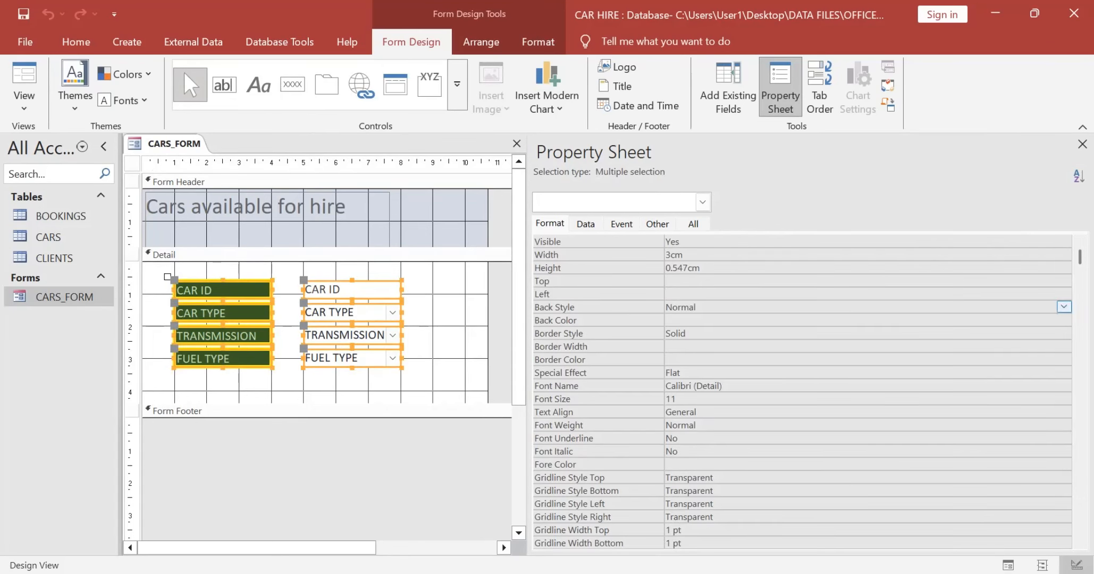
left_click_drag(685, 255, 665, 255)
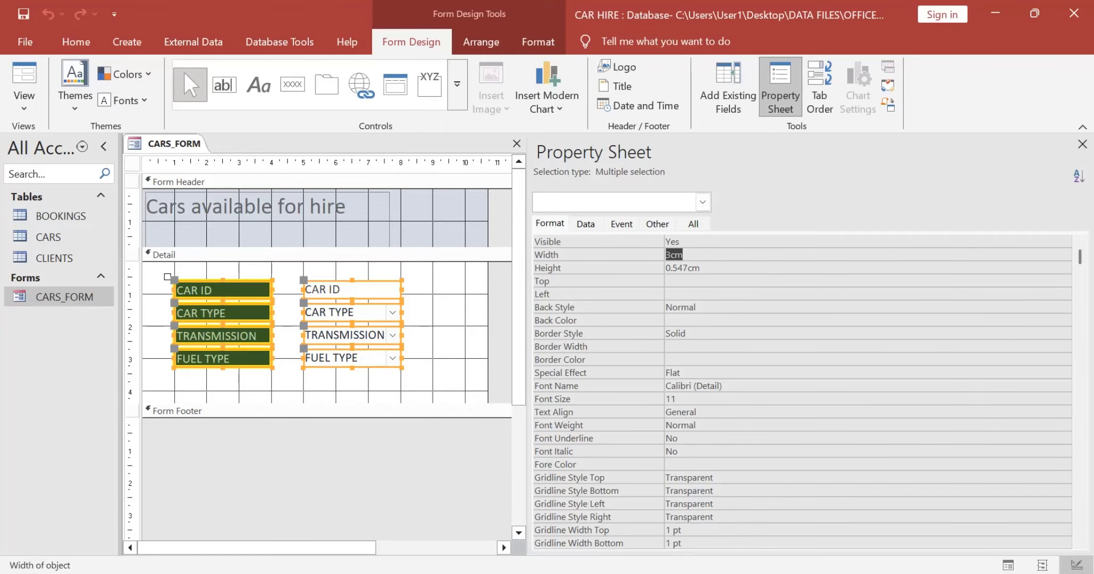
key("super+shift+s")
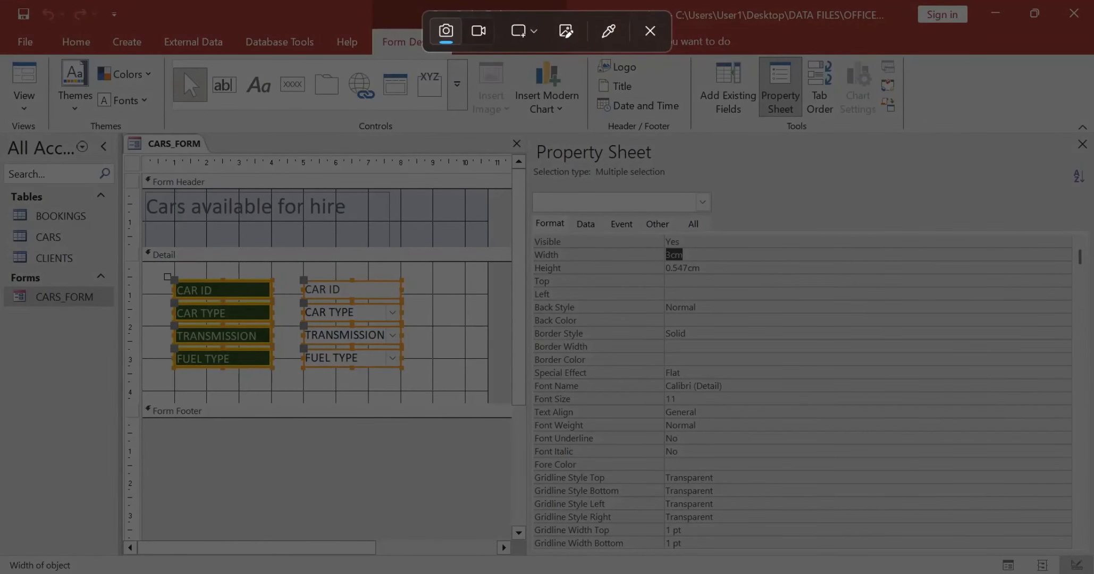
left_click_drag(135, 180, 724, 434)
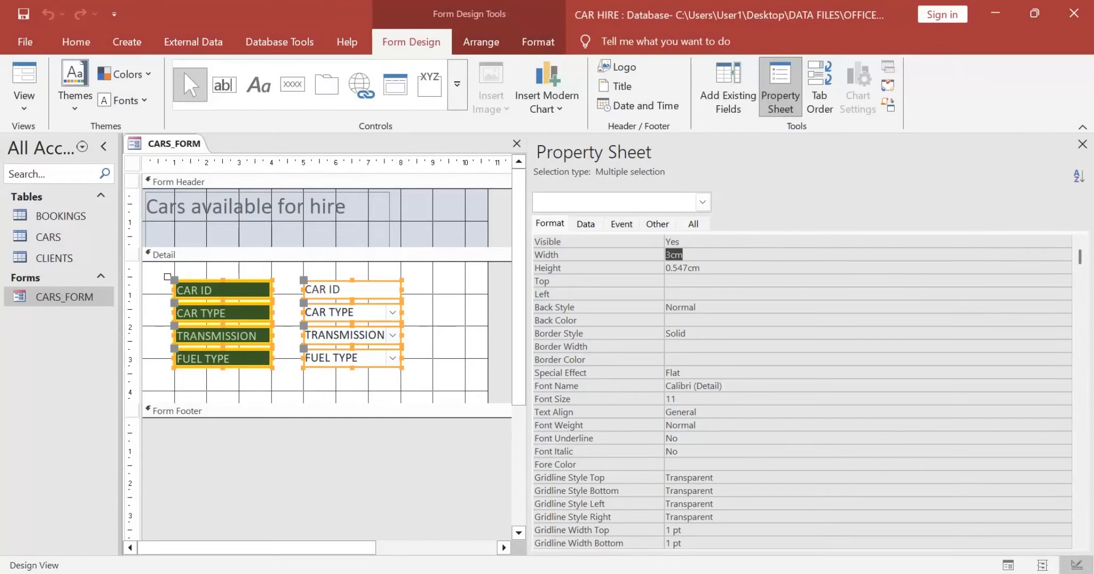
Step: Switch to the EVIDENCE document in Word and replace the A2a "Screenshots" placeholder with the captured form screenshot
key("alt+Tab")
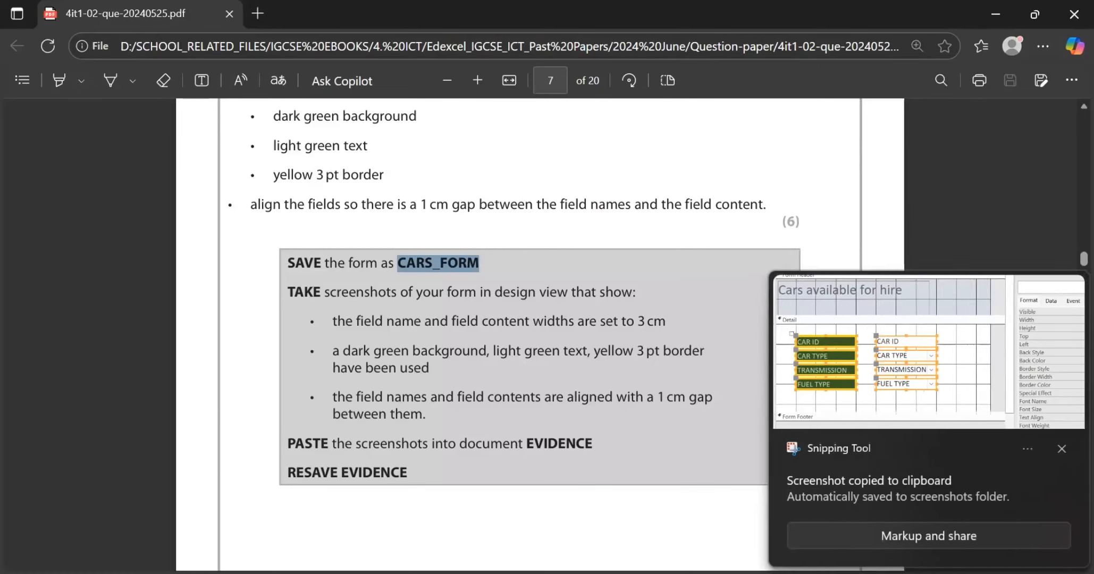
scroll(539, 335, "up", 6)
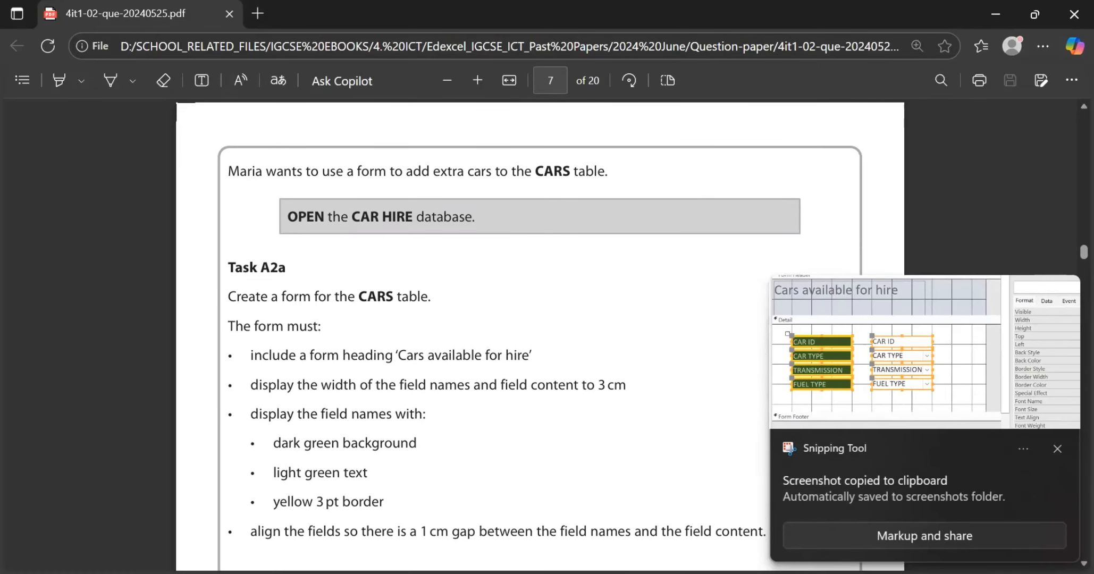
key("alt+Tab")
key("alt+Tab")
key("alt+Tab")
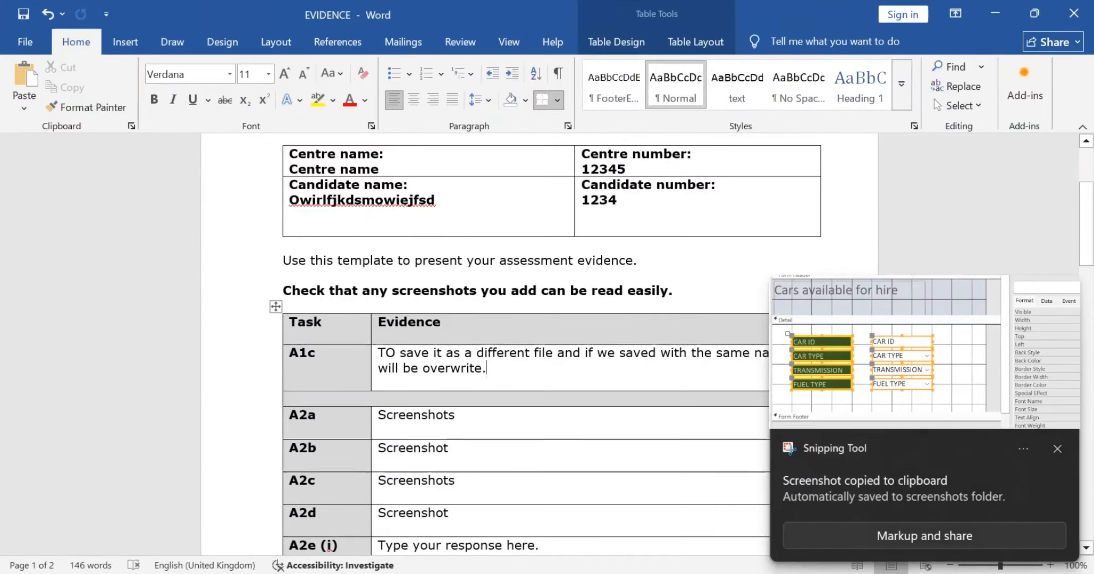
double_click(419, 415)
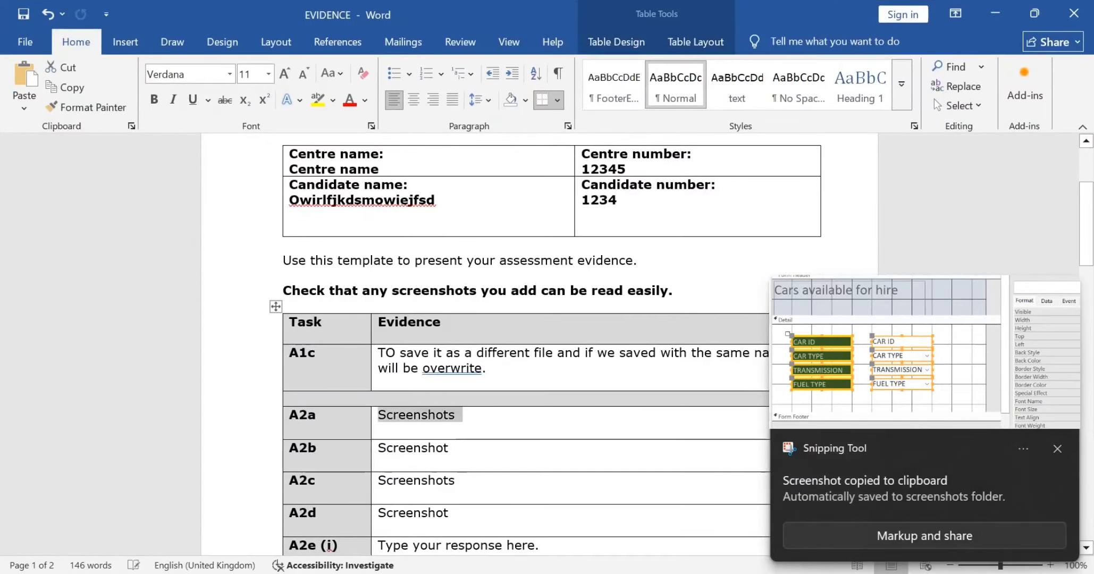
key("ctrl+v")
Step: Return to CARS_FORM in Access and select only the four field name labels to show their formatting properties
key("alt+Tab")
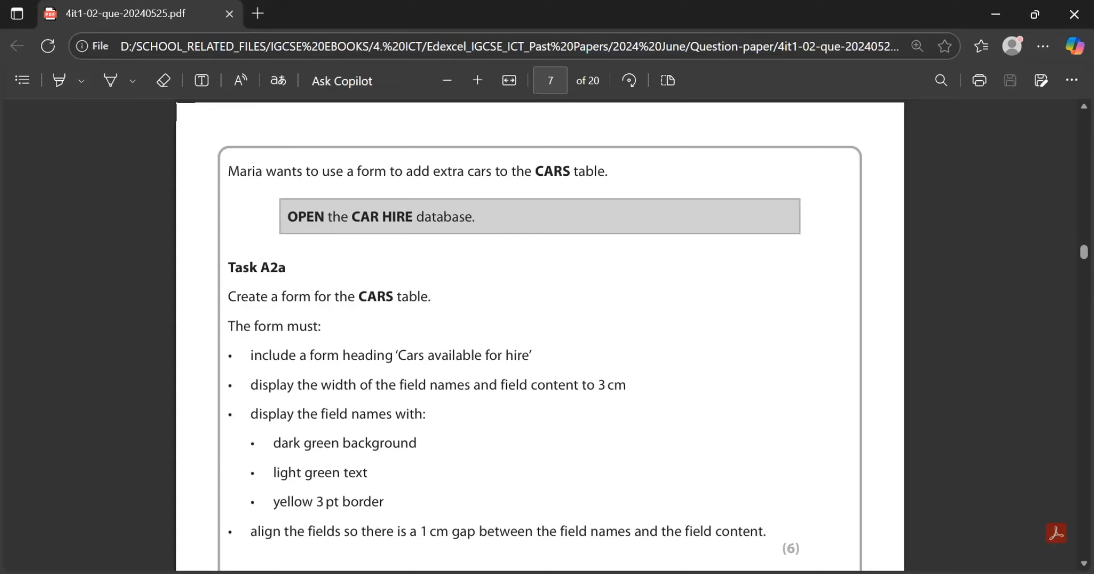
key("alt+Tab")
key("alt+Tab")
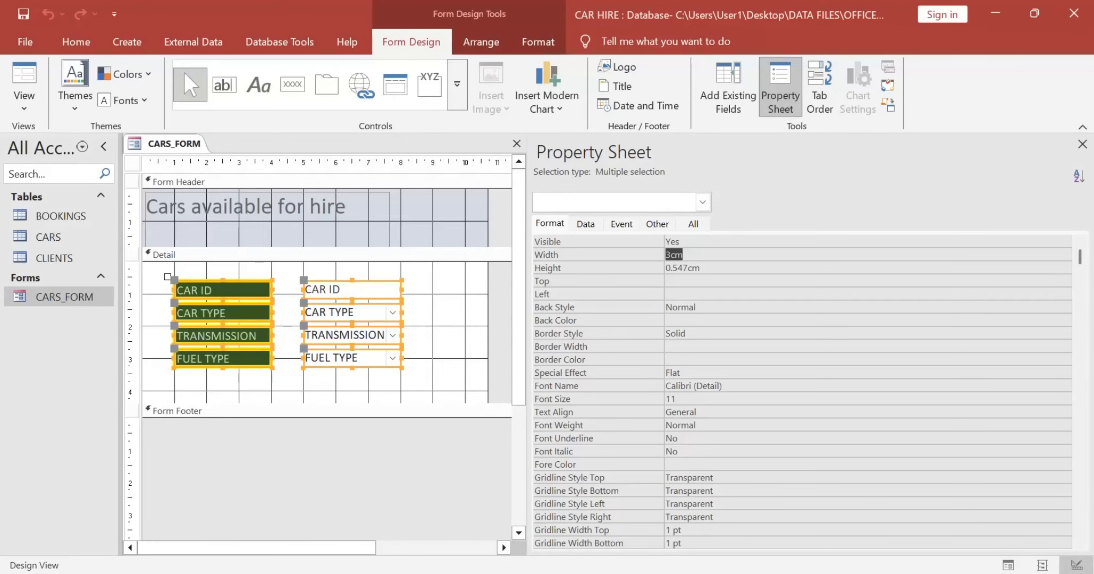
left_click(449, 340)
left_click_drag(232, 269, 214, 371)
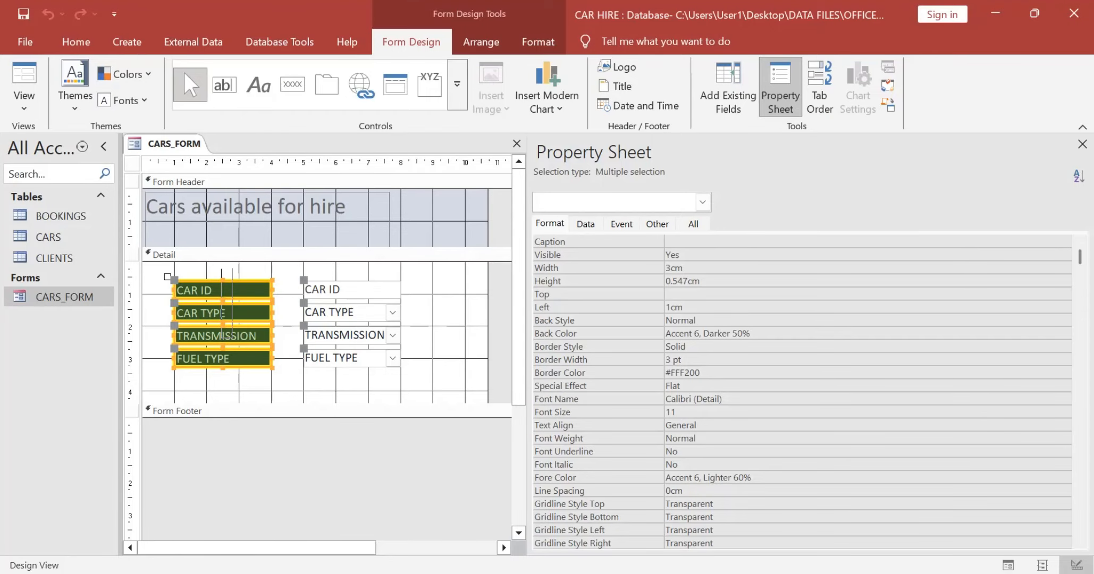
Step: Capture the four selected field name labels with their formatting properties as a screenshot and switch to the EVIDENCE document in Word
key("super+shift+s")
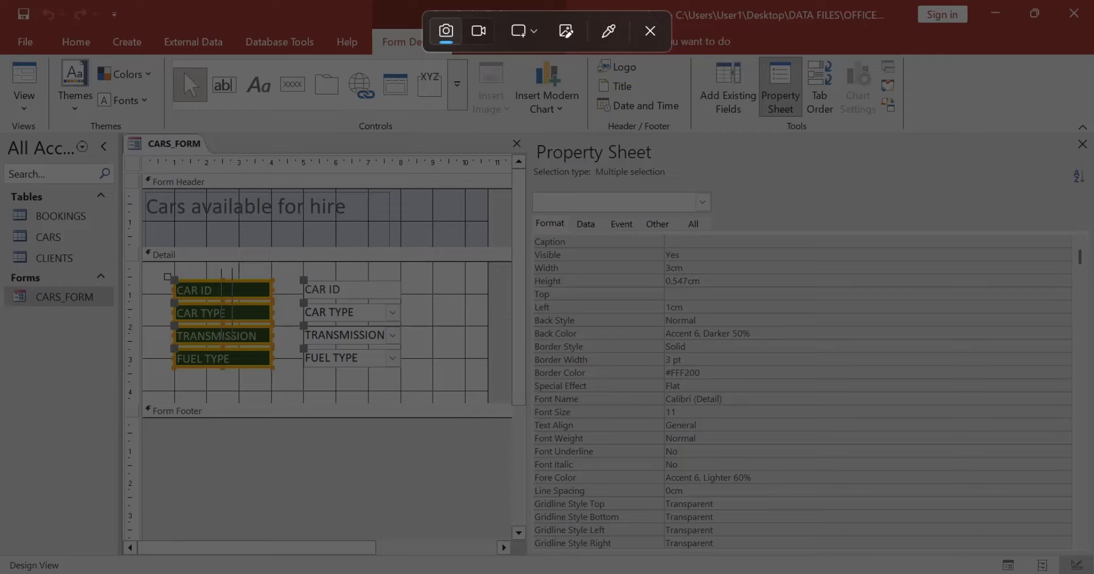
left_click_drag(159, 259, 758, 414)
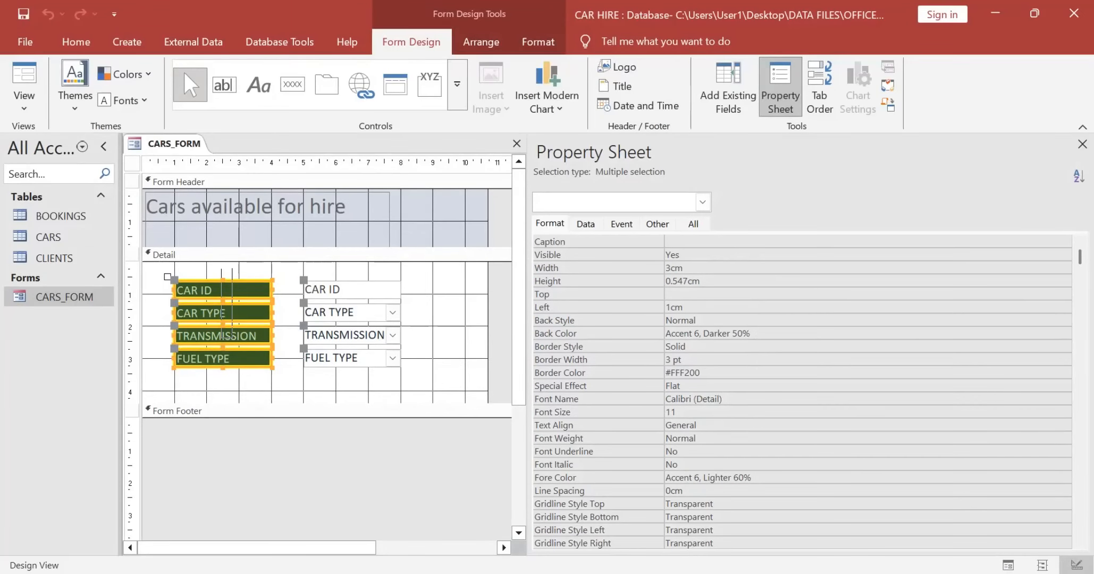
key("alt+Tab")
key("alt+Tab")
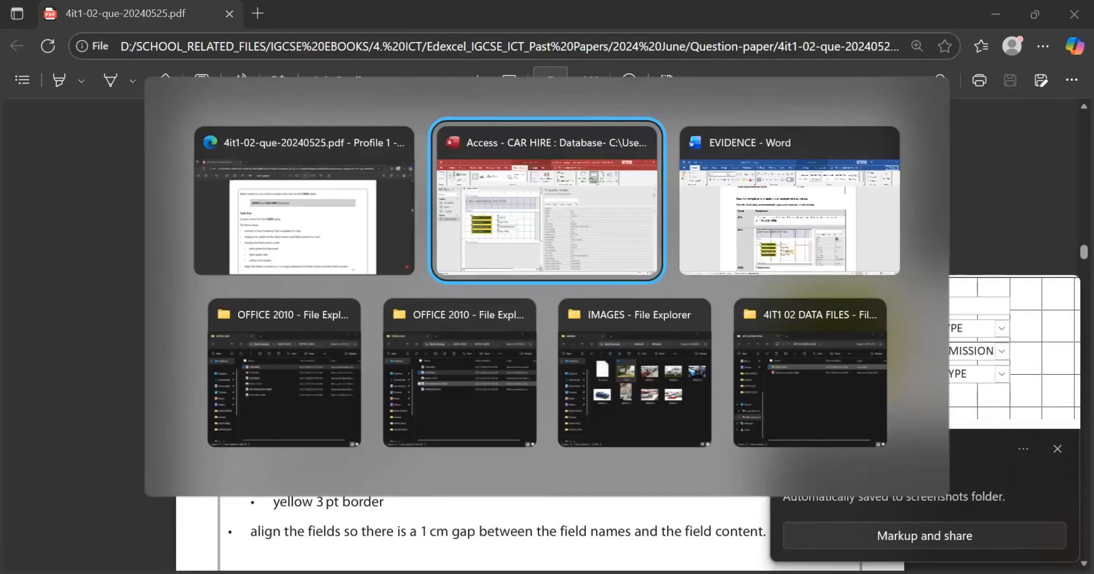
key("alt+Tab")
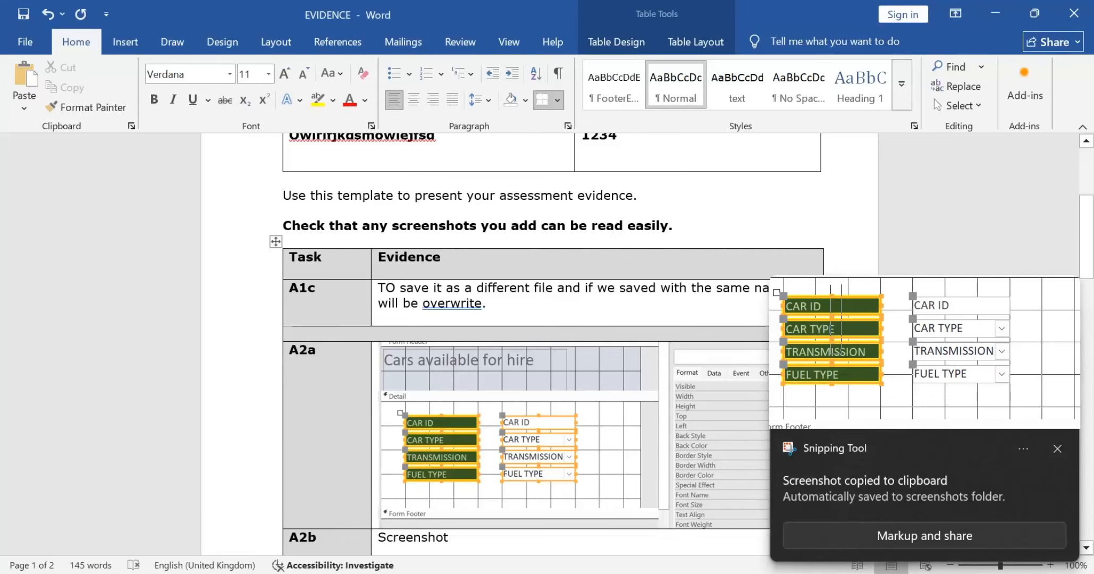
Step: Shrink the existing form screenshot in the A2a evidence cell and paste the captured label formatting screenshot after it
left_click(574, 430)
scroll(574, 430, "down", 5)
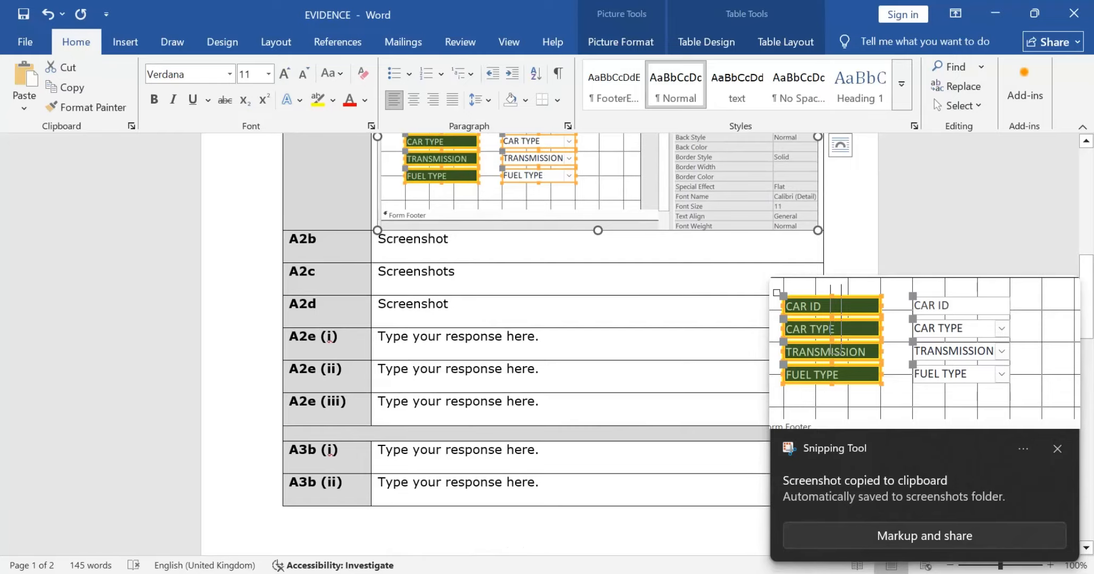
left_click(450, 239)
scroll(553, 319, "up", 2)
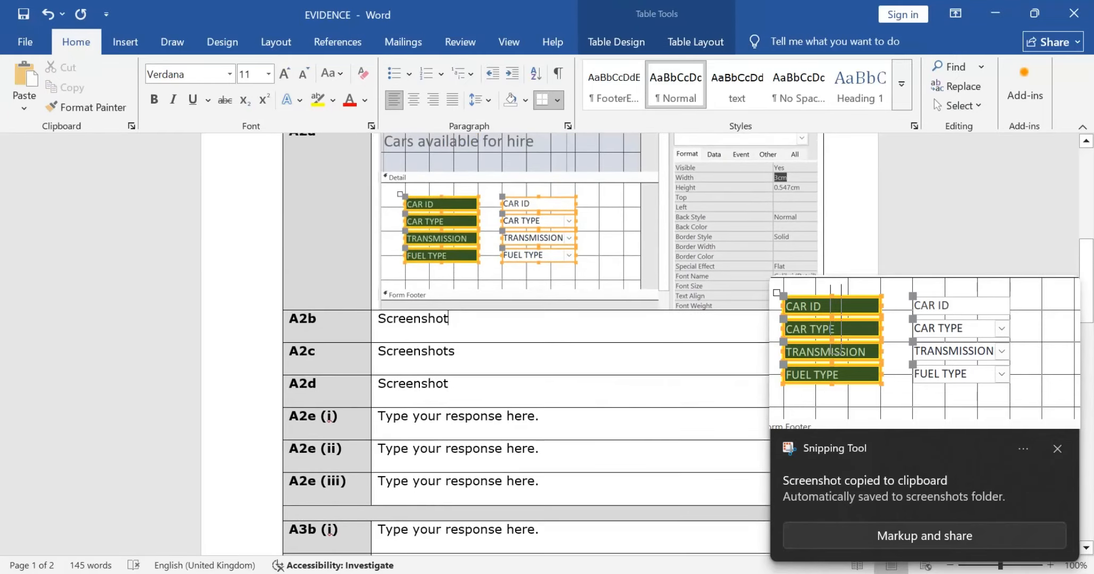
left_click(598, 224)
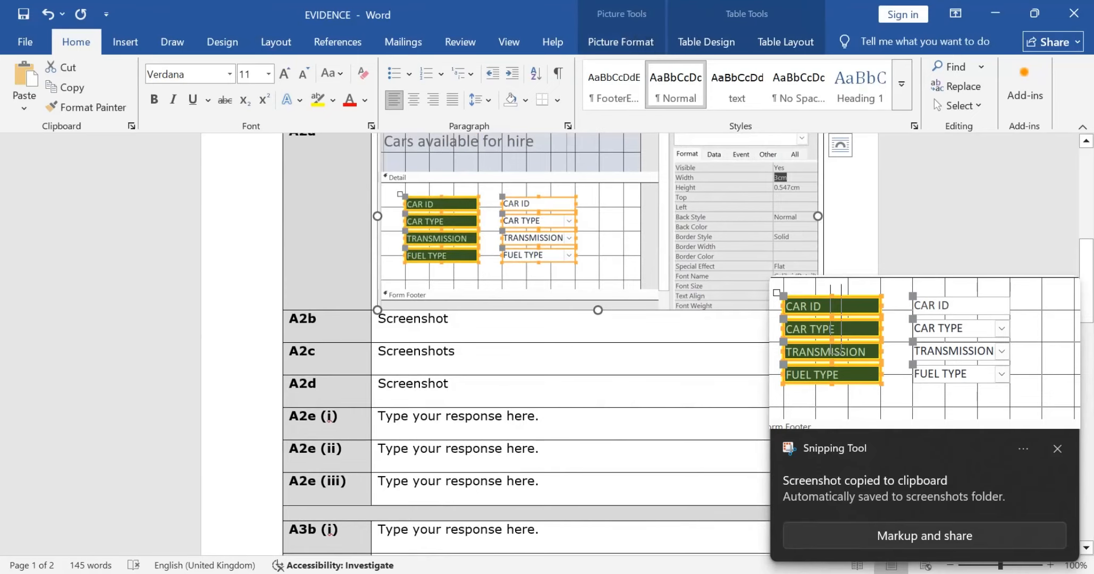
scroll(553, 346, "up", 1)
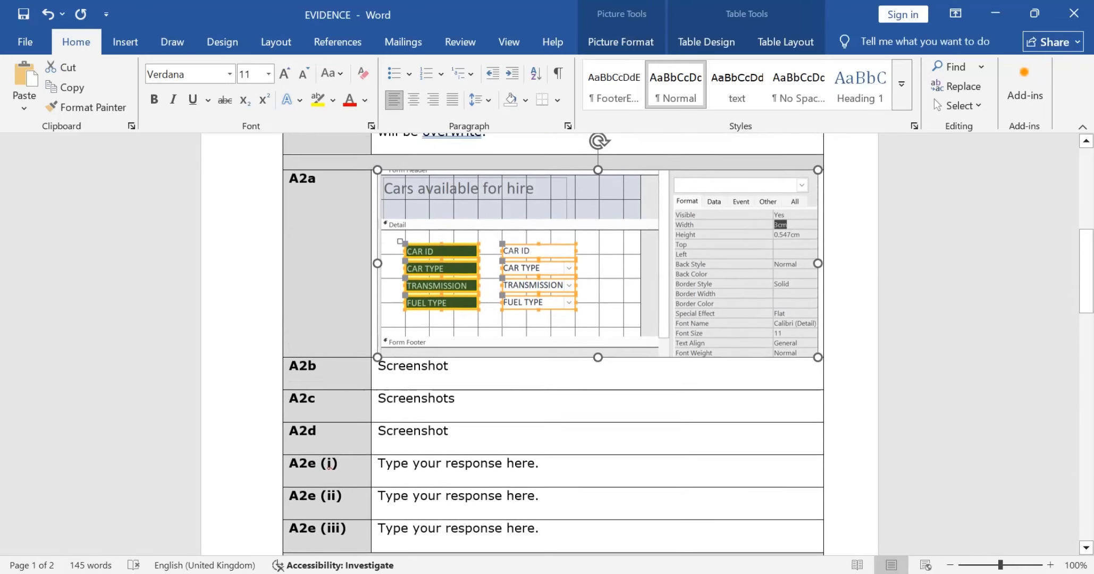
left_click_drag(818, 357, 773, 338)
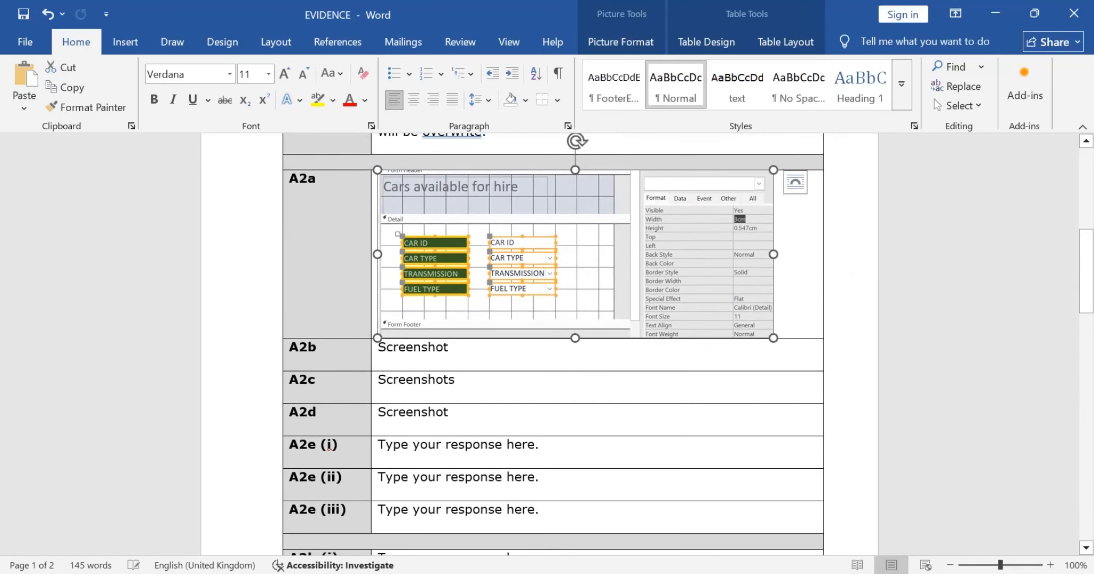
key("Right")
key("ctrl+v")
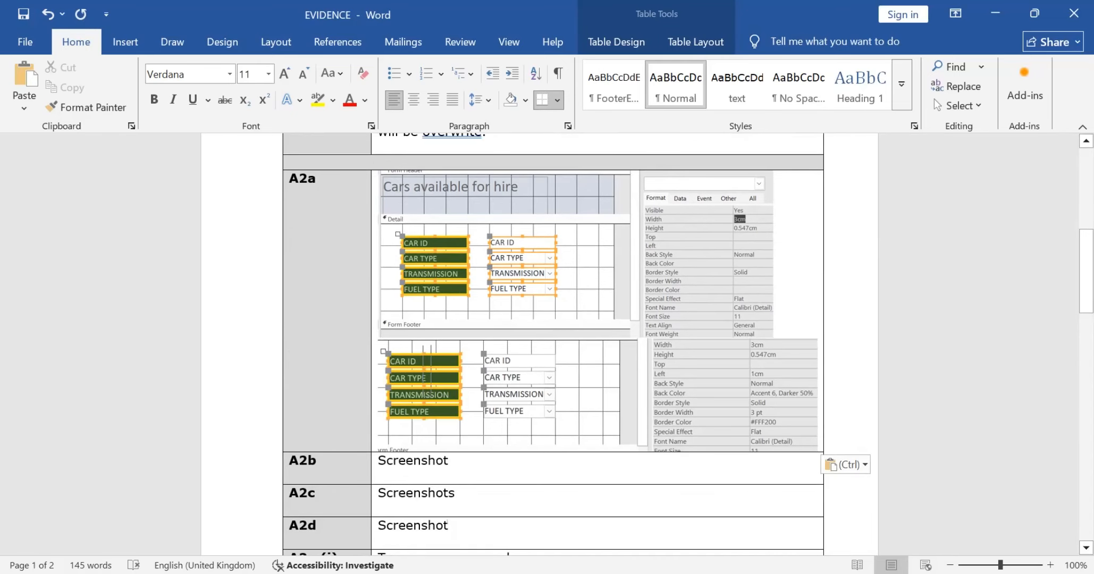
Step: Switch to the question paper in the browser and read the Task A2b car details and its save and screenshot instructions
key("alt+Tab")
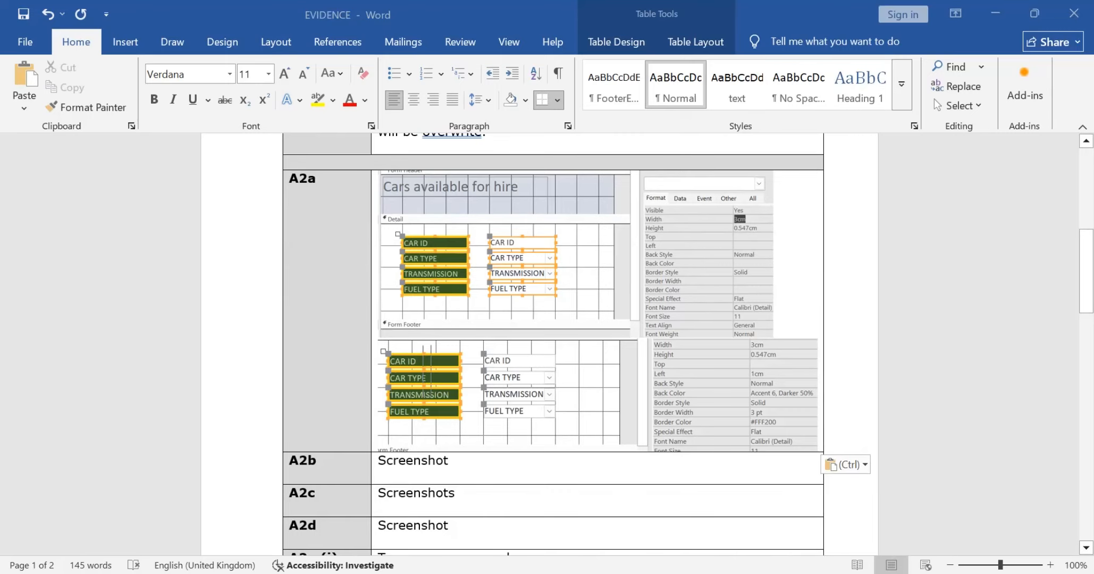
scroll(540, 335, "down", 7)
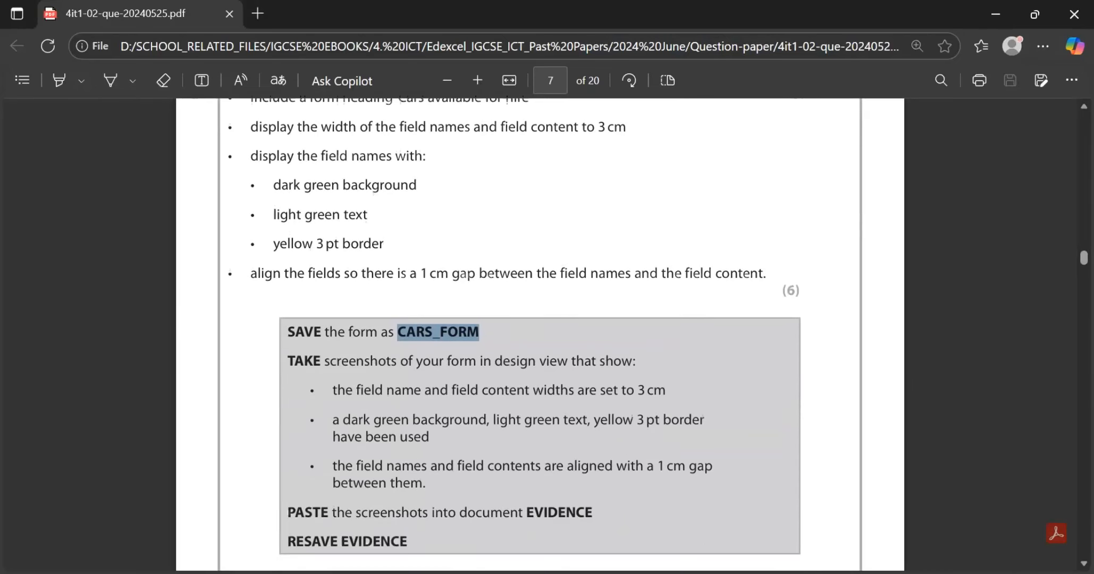
scroll(540, 334, "down", 4)
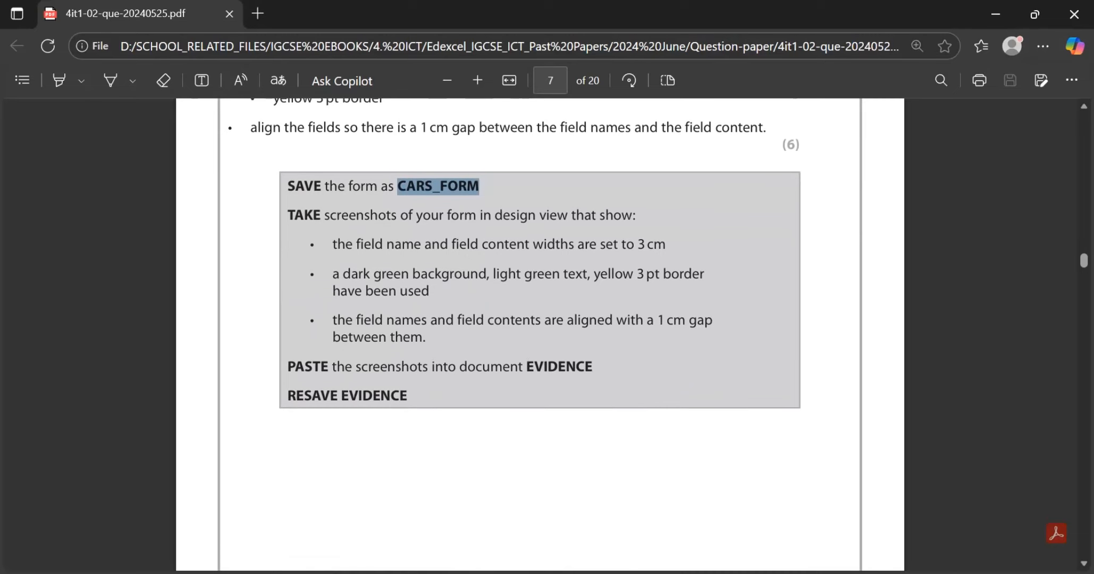
scroll(540, 335, "down", 8)
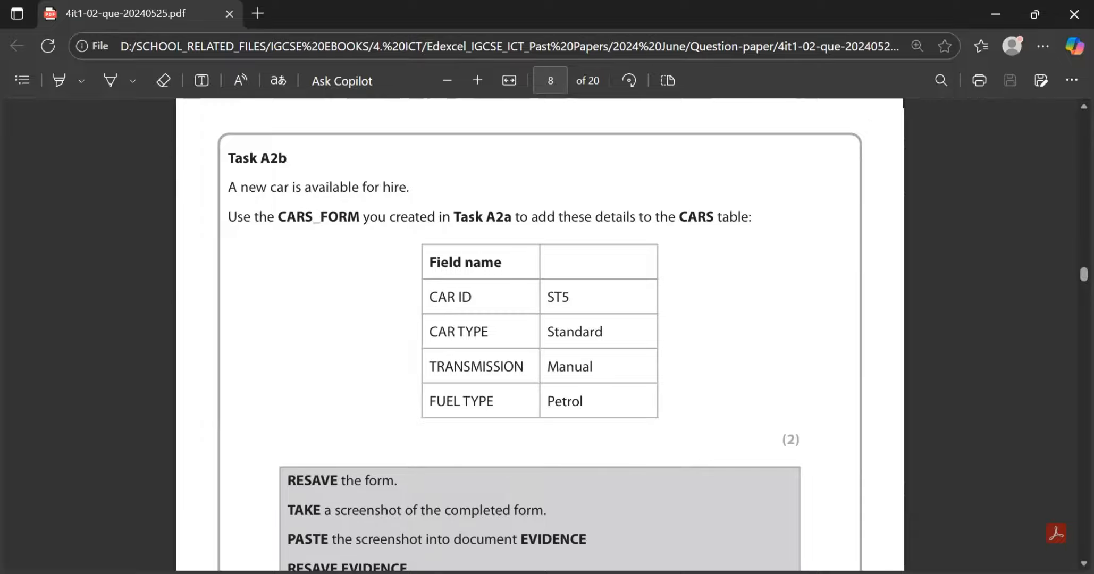
scroll(539, 335, "down", 1)
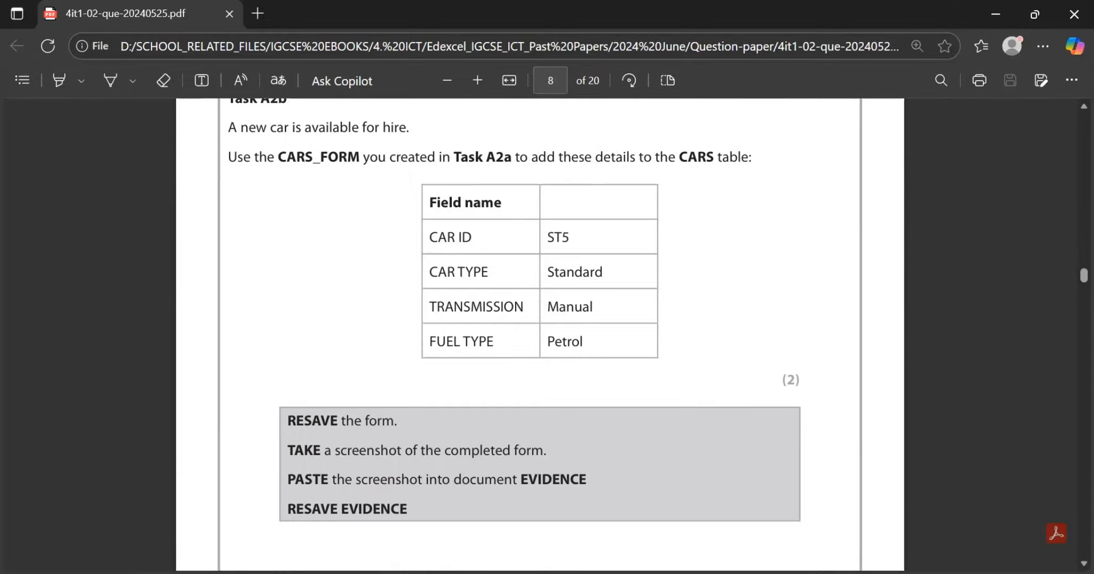
Step: Arrange the question paper and the Access CAR HIRE database side by side, with the paper on the left half
key("super+Left")
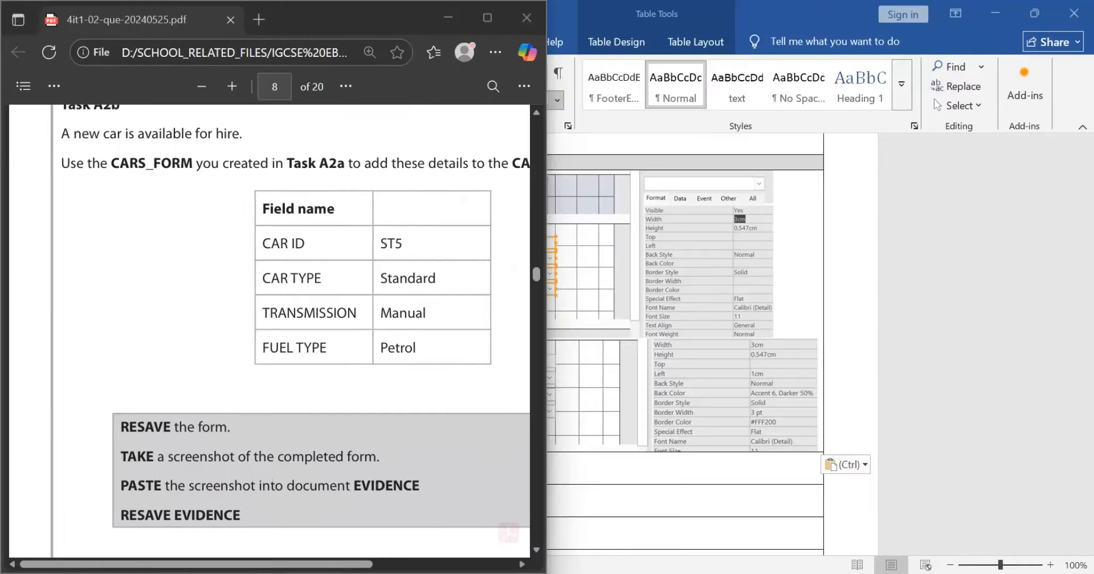
key("Right")
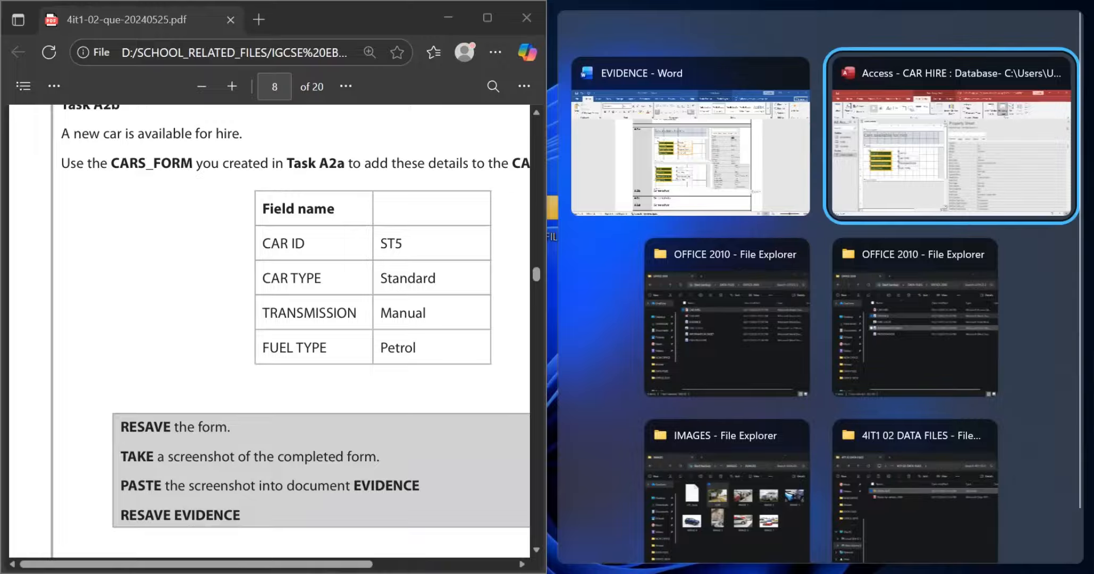
key("Left")
key("Return")
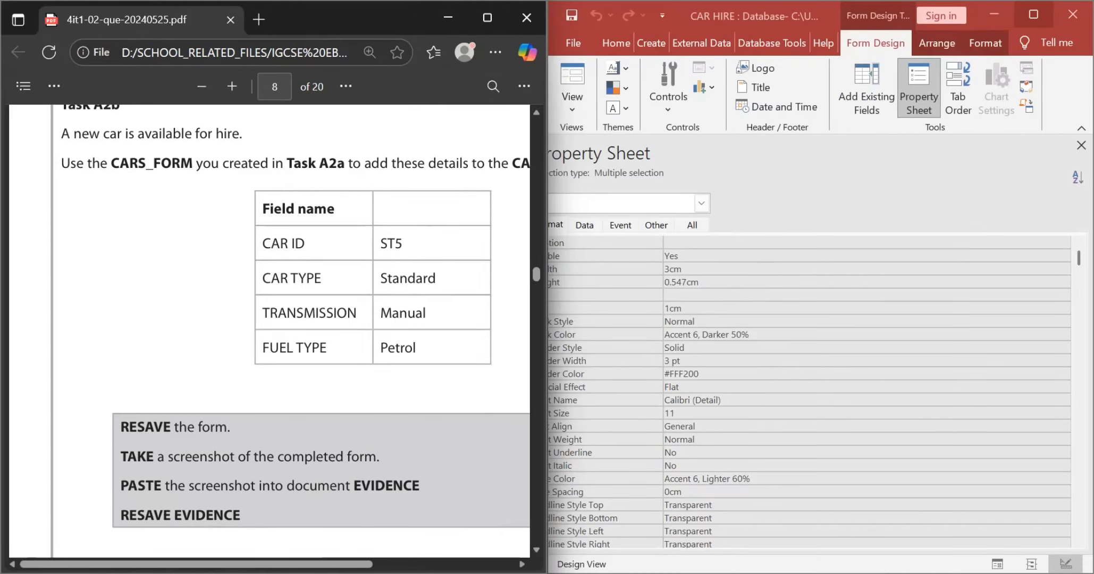
Step: Show CARS_FORM in Form View at a new blank record and place Access beside the question paper
key("super+Up")
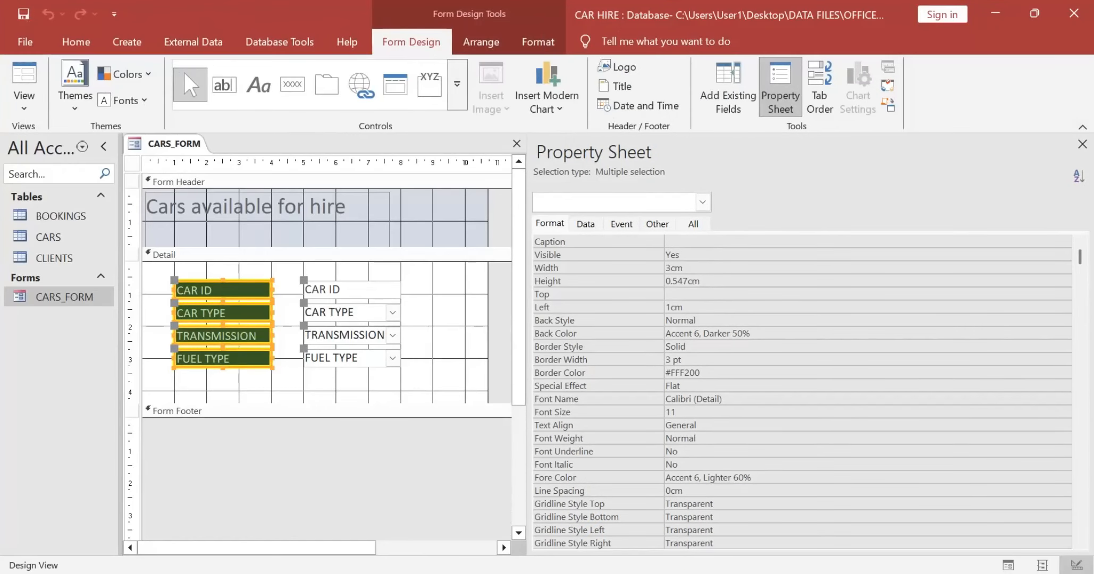
left_click(24, 80)
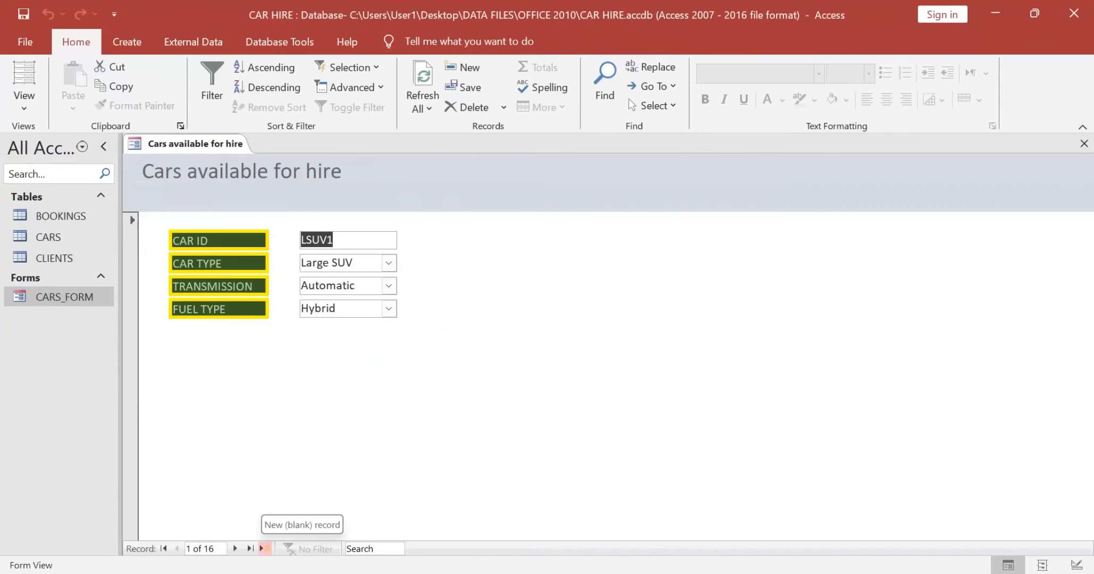
left_click(264, 548)
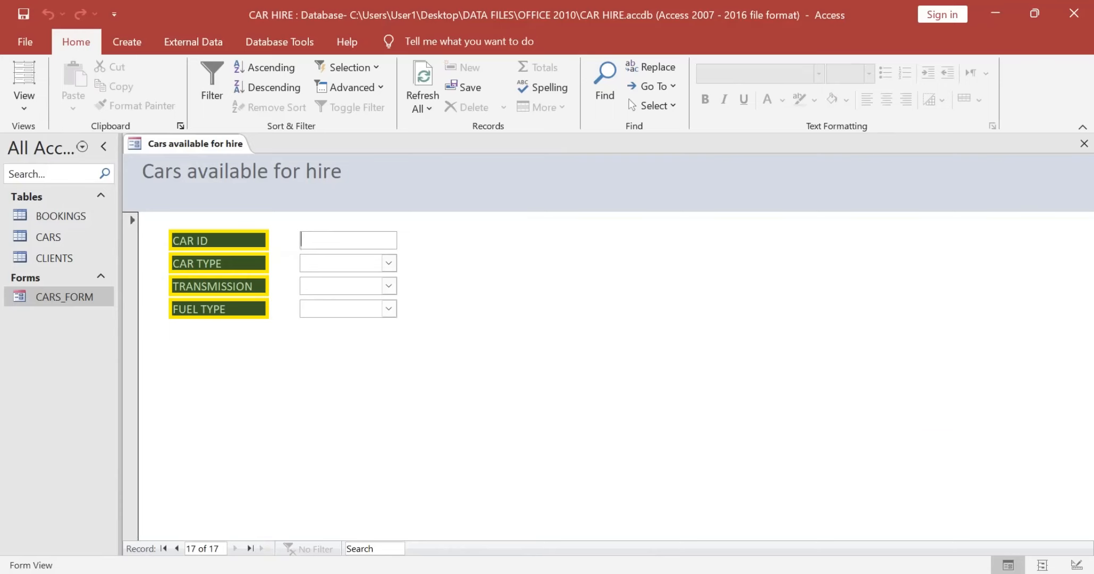
key("super+Right")
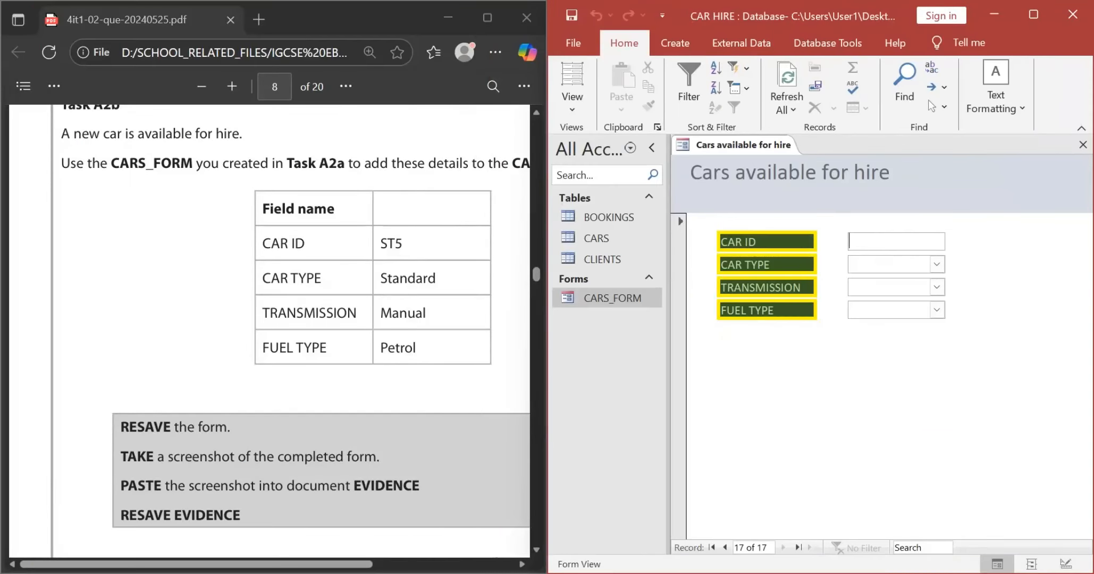
Step: Enter ST5 as the CAR ID and choose Standard as the CAR TYPE in the new record
type("ST5")
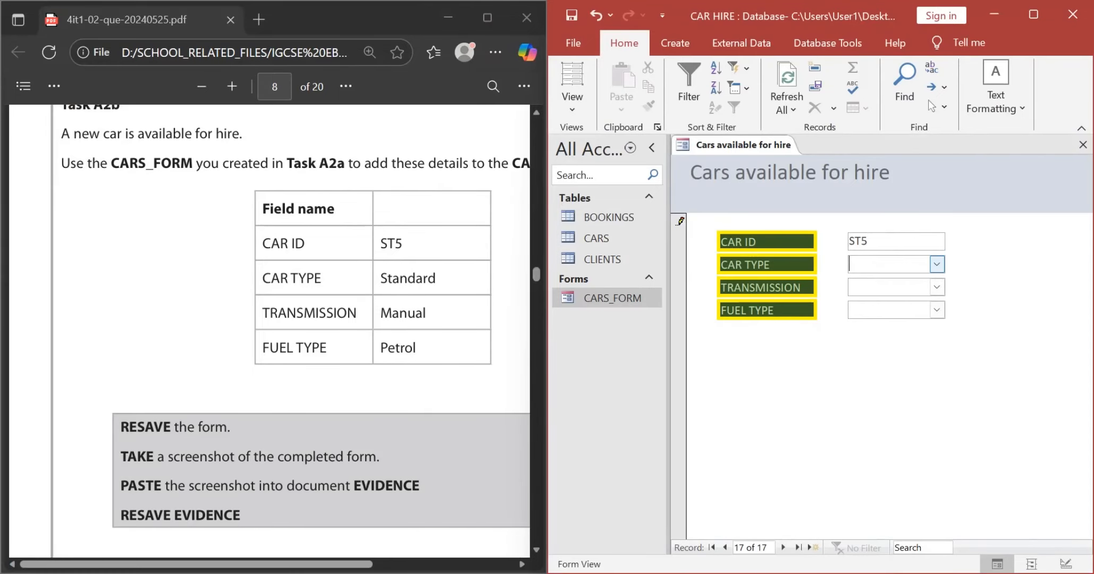
left_click(936, 264)
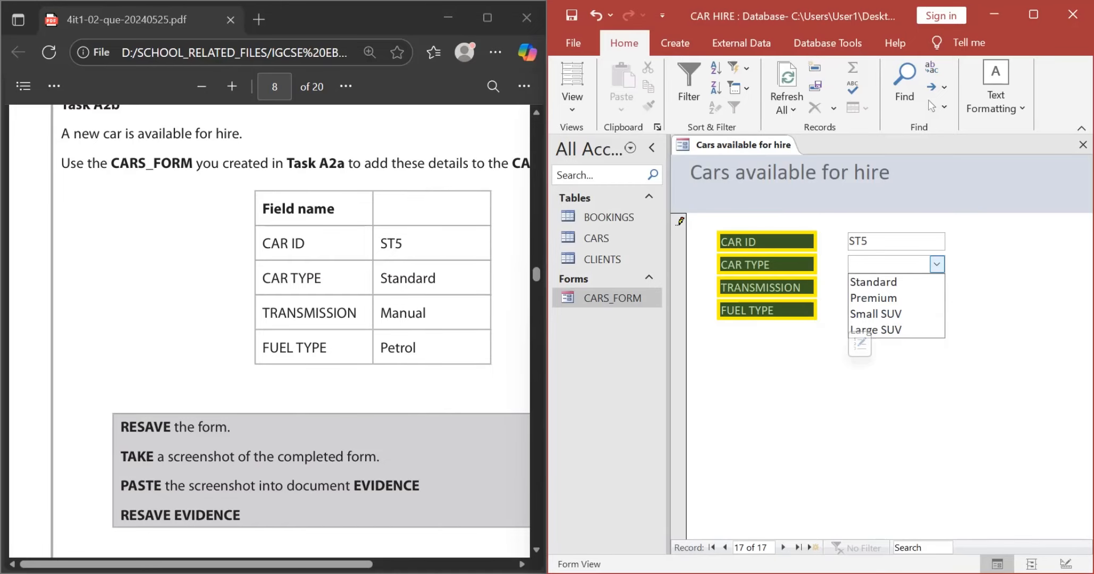
key("Down")
key("Return")
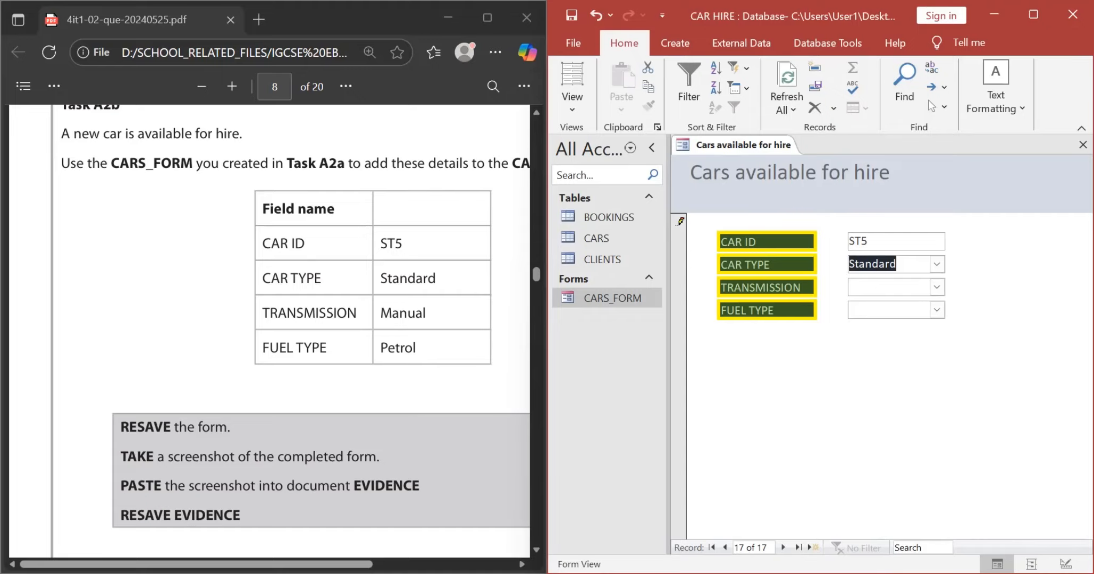
Step: Choose Manual as the TRANSMISSION and Petrol as the FUEL TYPE, and store the record by moving to a new blank one
left_click(887, 287)
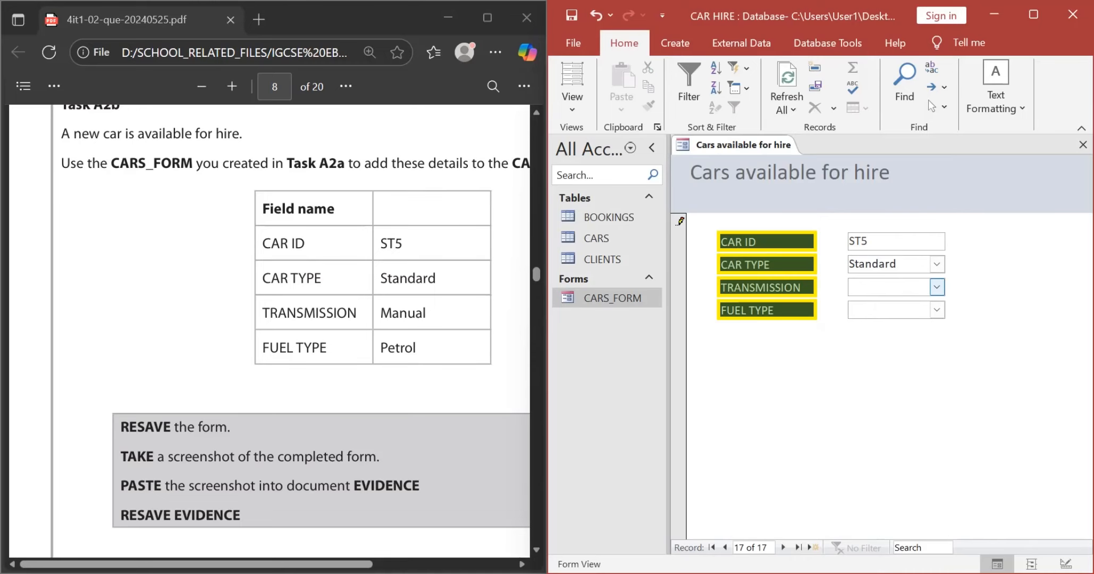
left_click(936, 287)
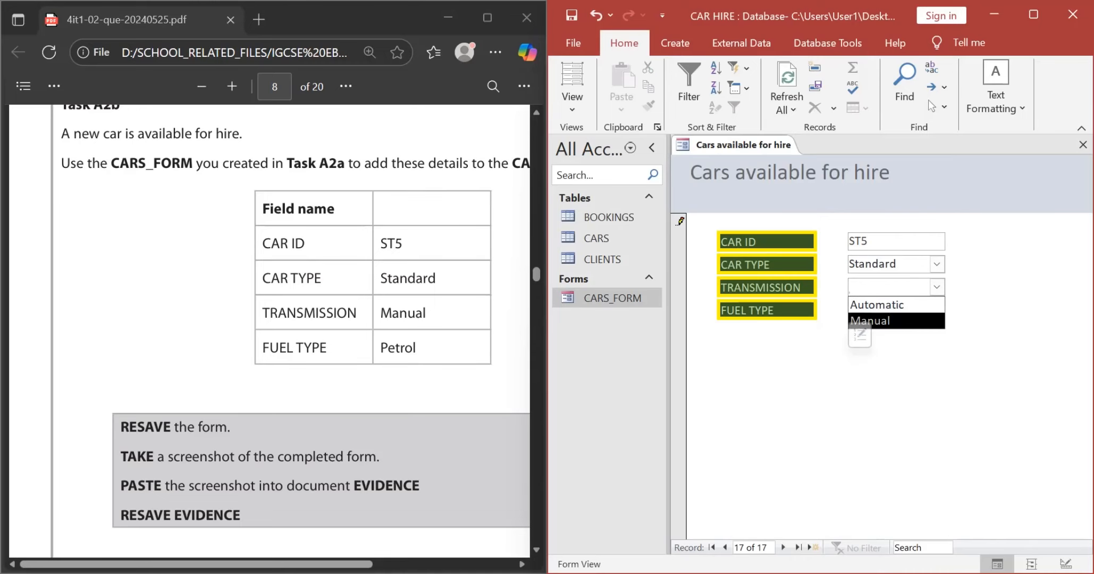
left_click(870, 321)
left_click(886, 310)
left_click(936, 310)
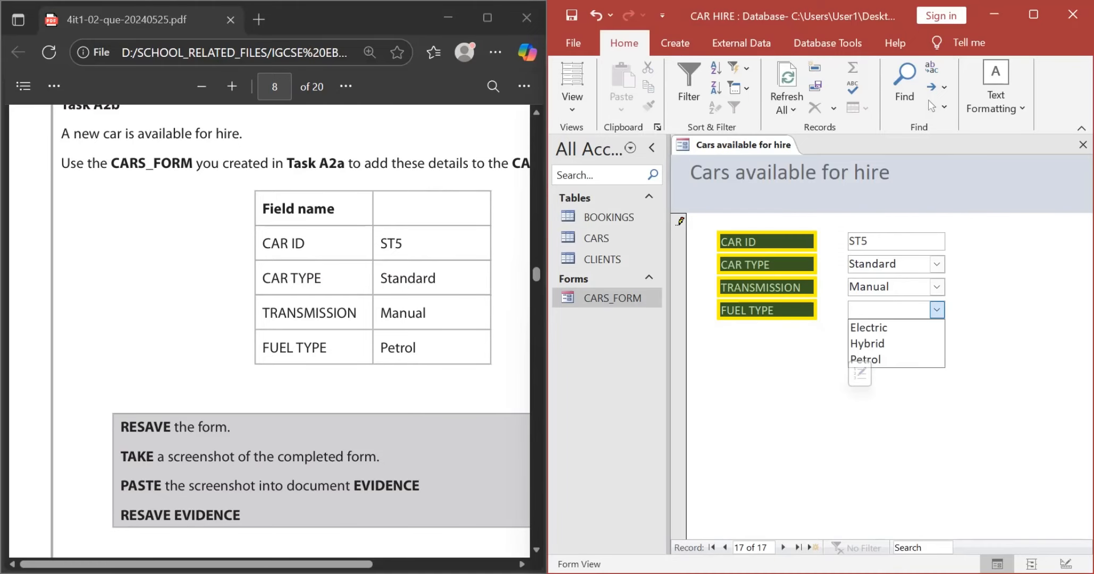
left_click(865, 359)
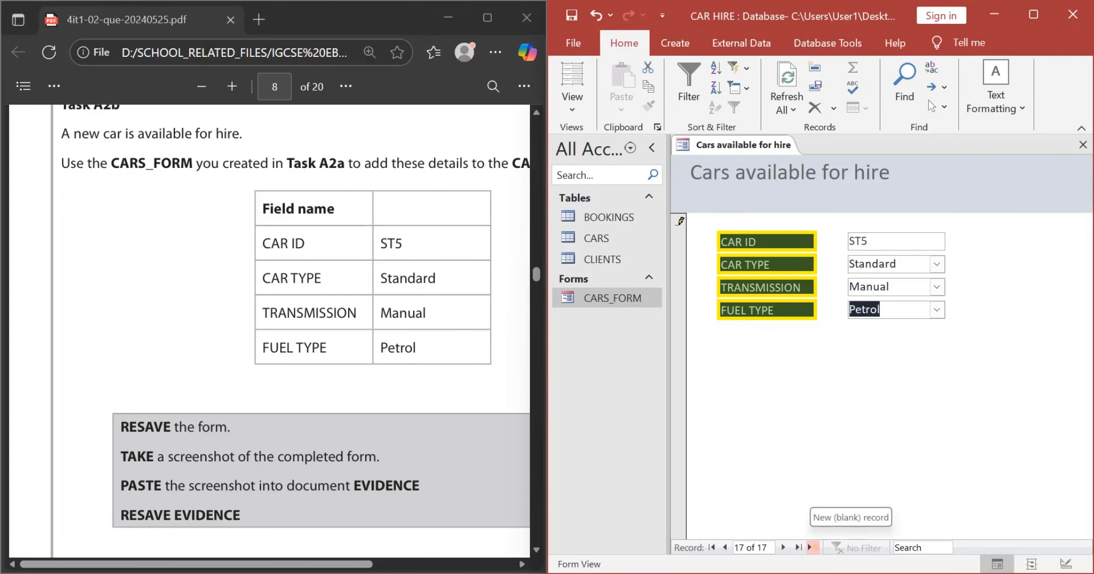
left_click(812, 547)
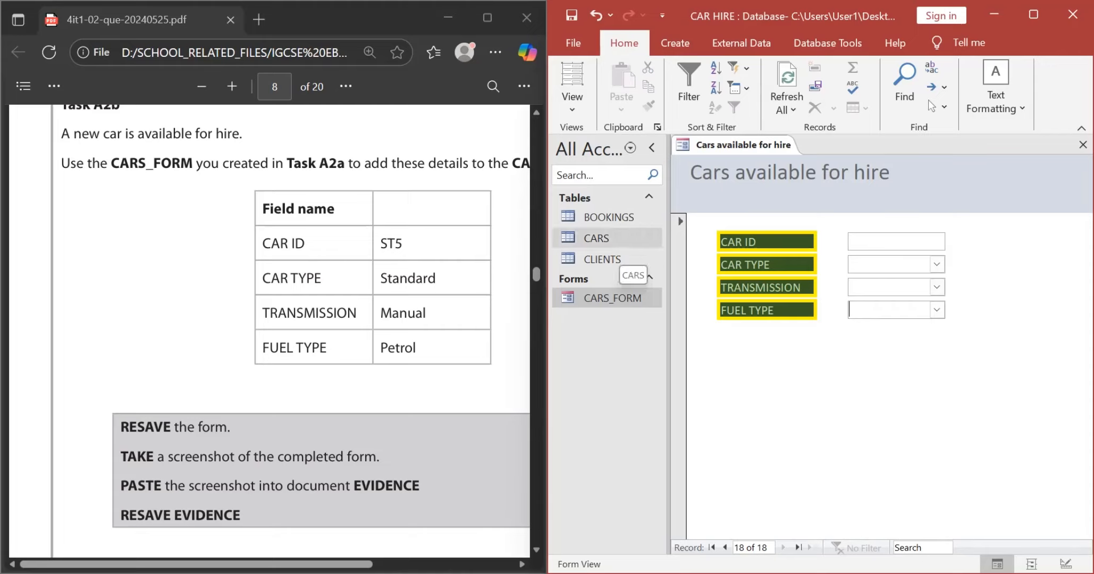
Step: Open the CARS table and select the ST5 row to check the added record
left_click(619, 239)
double_click(619, 239)
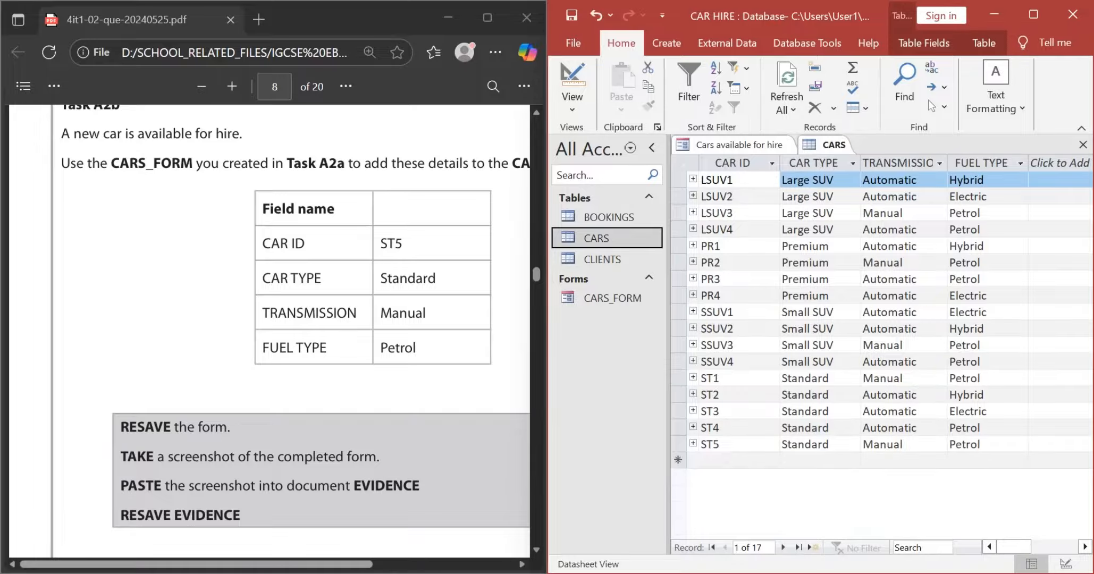
left_click(678, 444)
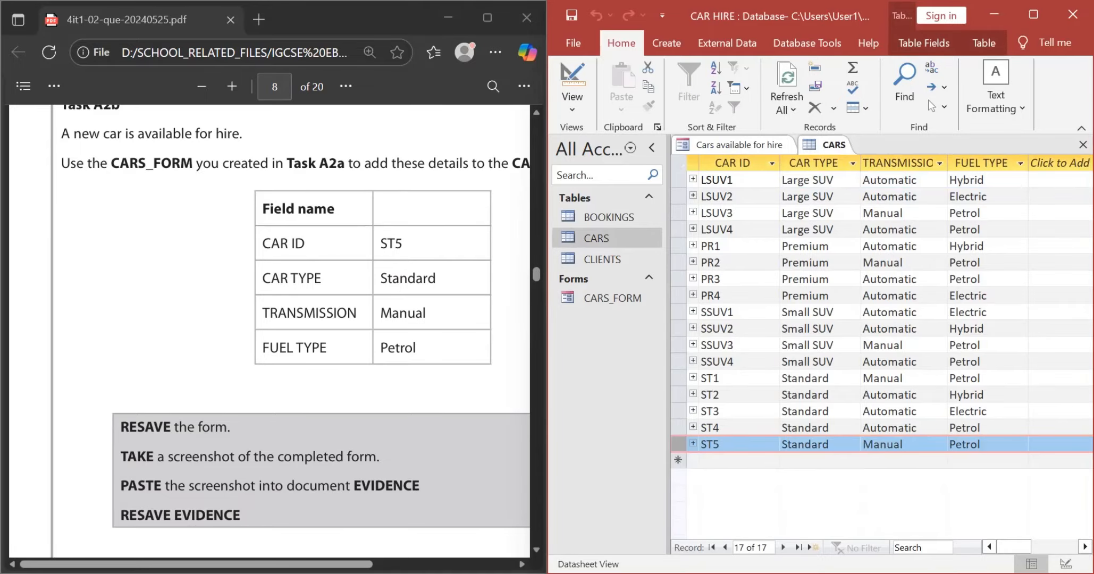
Step: Close all open database objects and reopen CARS_FORM in Form View
right_click(792, 145)
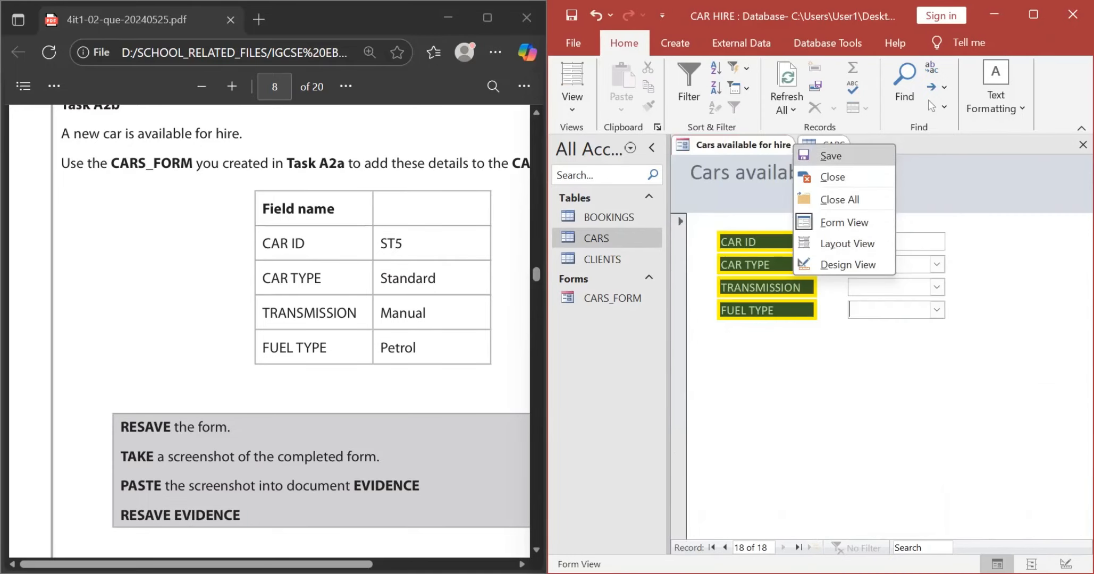
left_click(839, 199)
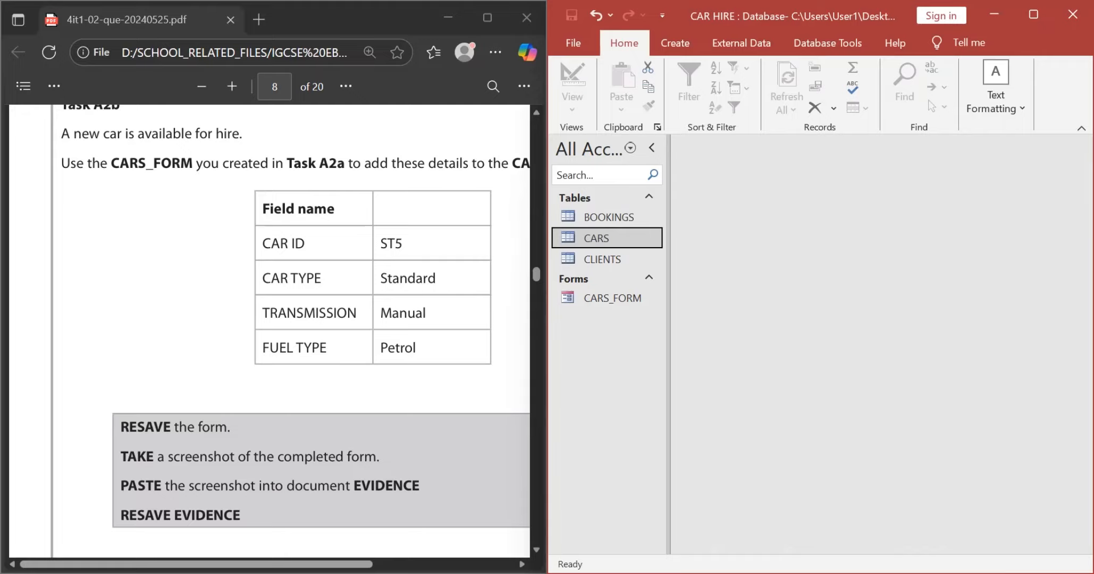
double_click(612, 299)
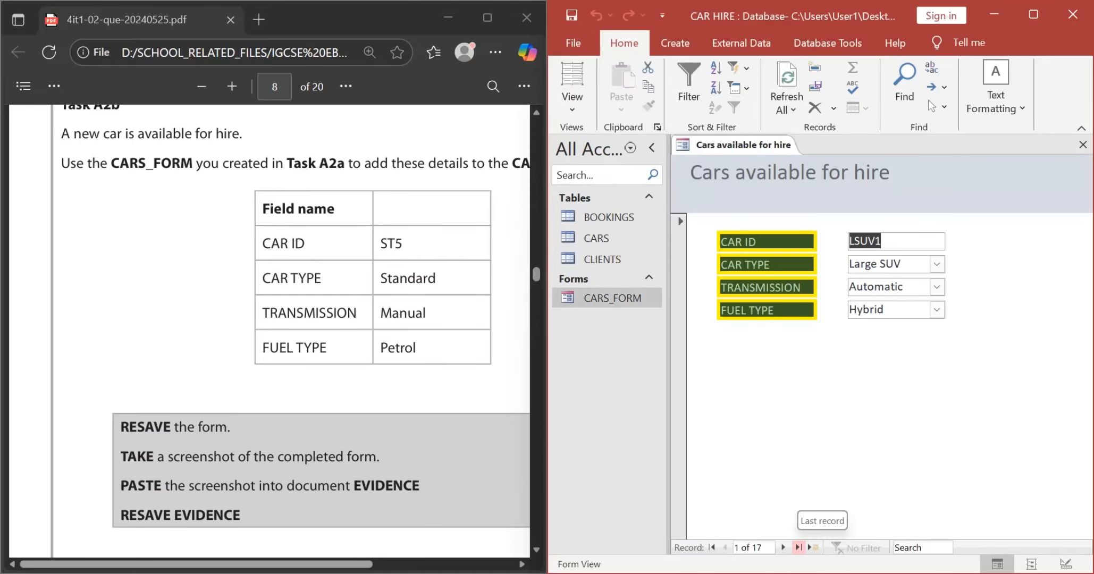
Step: Display the ST5 record in the form and capture a screenshot of the completed form
left_click(797, 548)
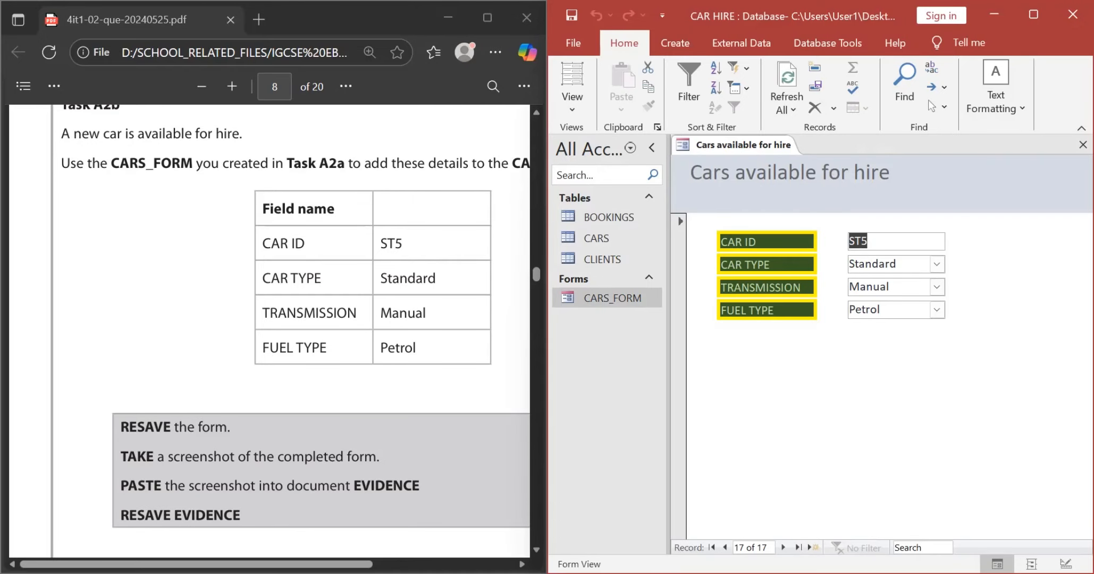
key("super+shift+s")
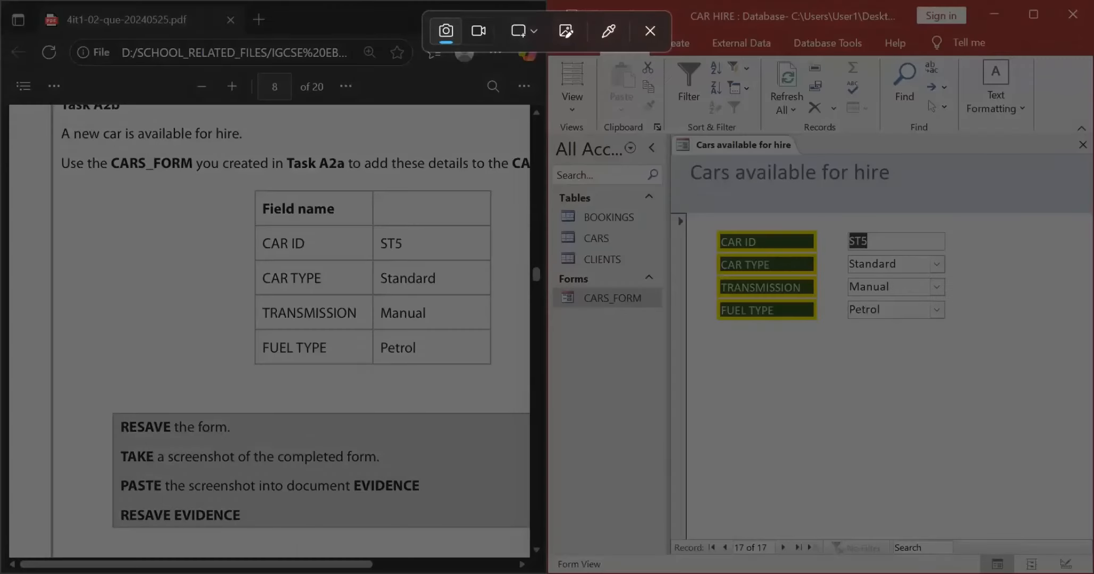
left_click_drag(664, 130, 981, 375)
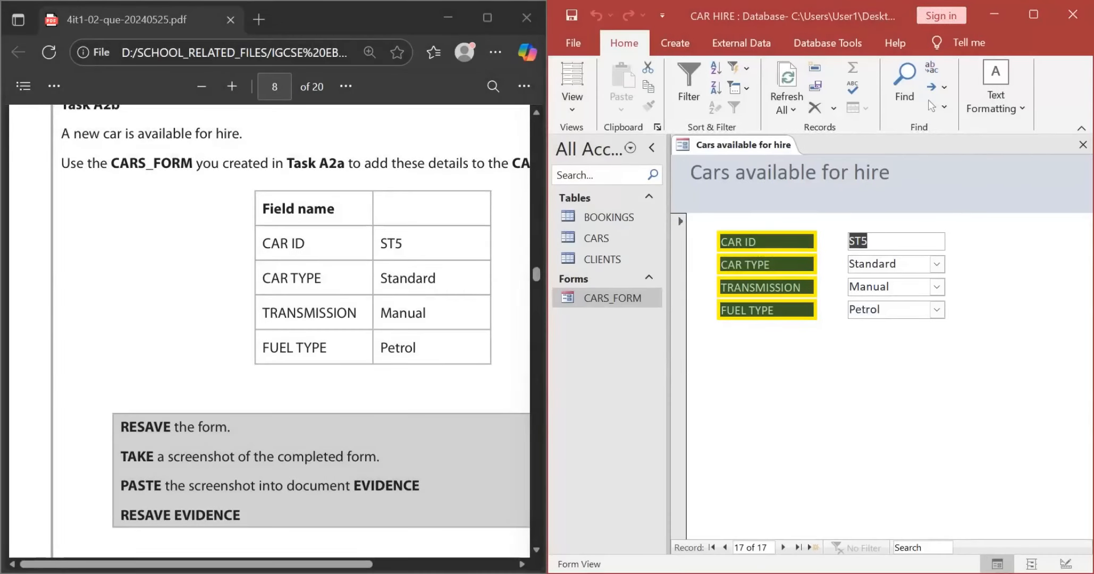
Step: Switch to the EVIDENCE document in Word and replace the A2b placeholder text with the form screenshot
key("alt+Tab")
key("alt+shift+Tab")
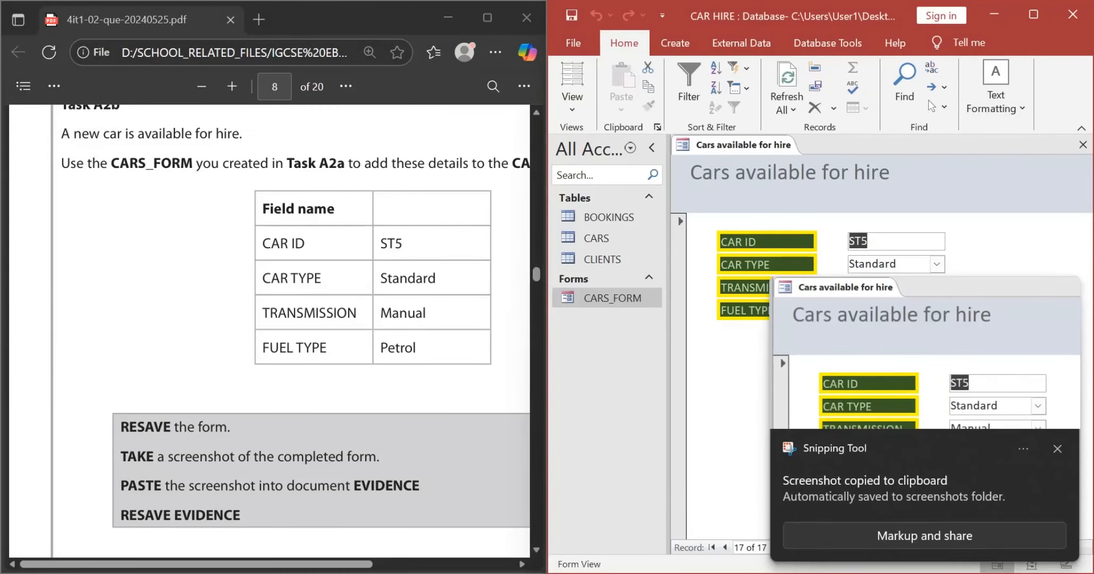
key("alt+Tab")
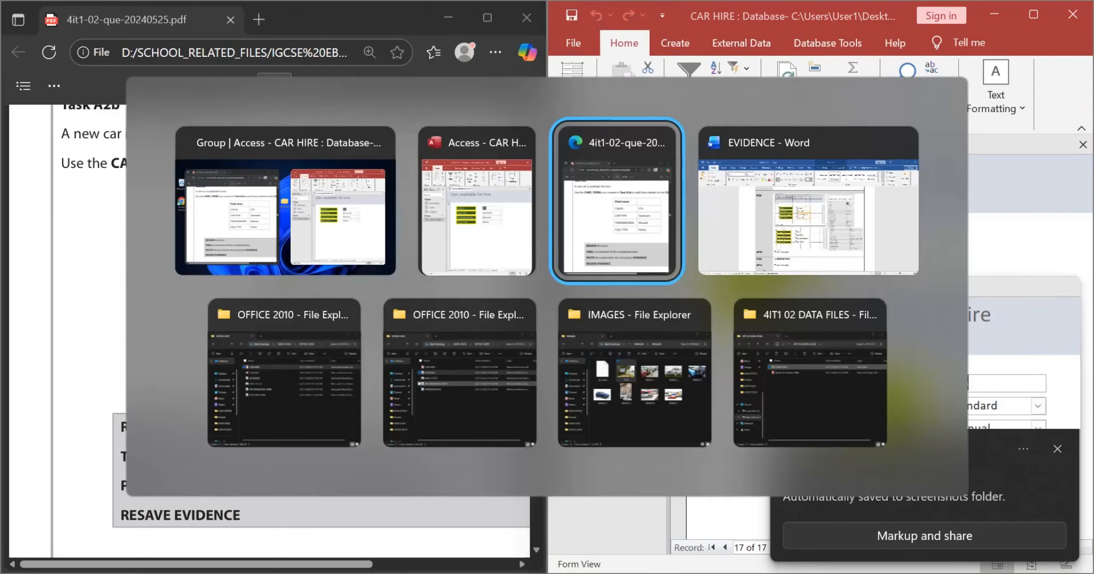
key("alt+Tab")
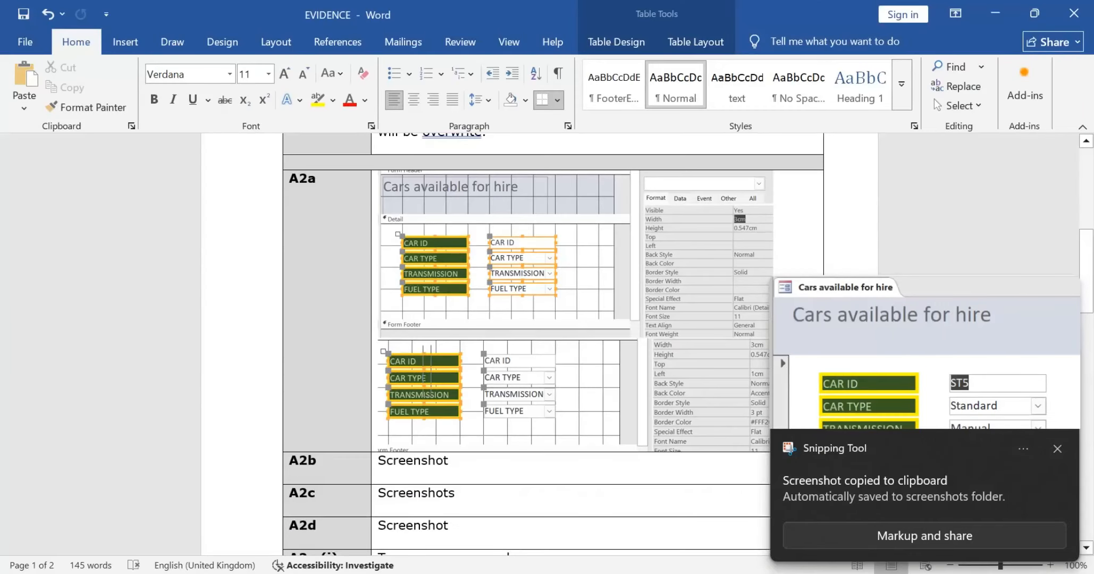
triple_click(427, 460)
key("ctrl+v")
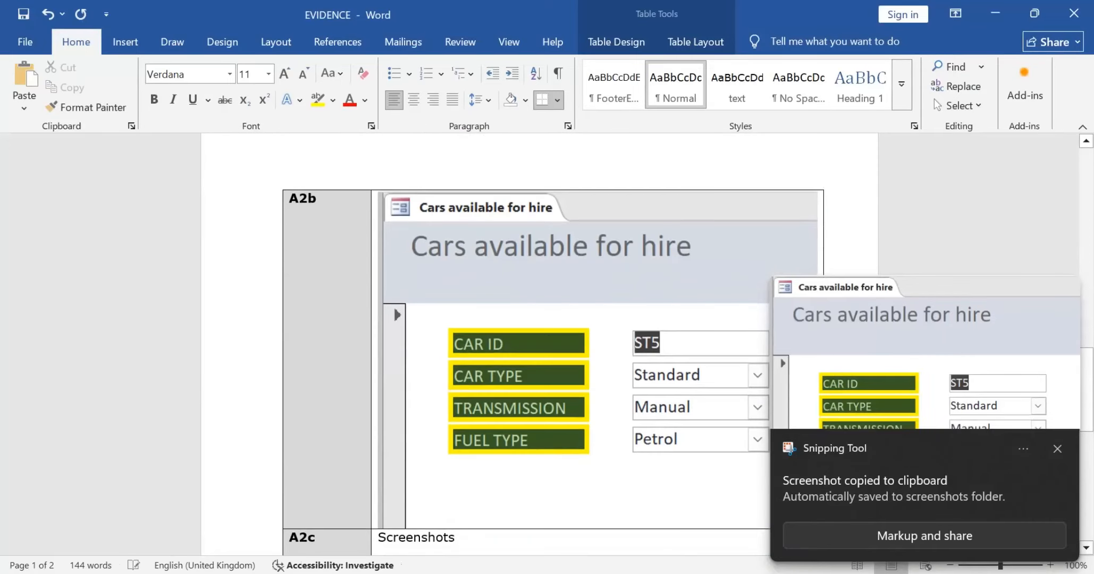
Step: Shrink the pasted form screenshot proportionally to about two thirds of the A2b cell's width
key("shift+Left")
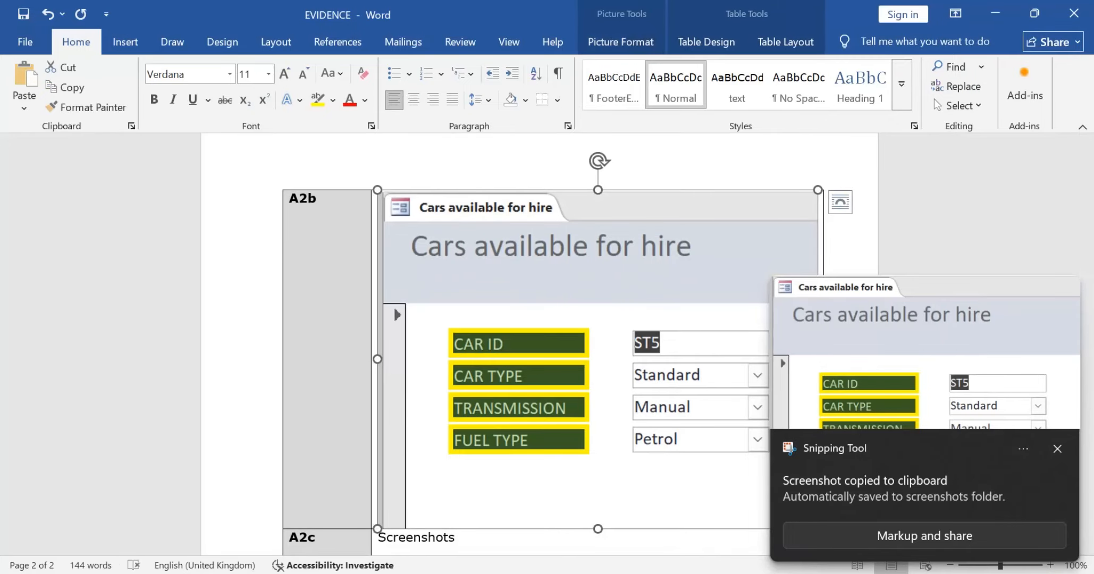
left_click(1057, 449)
left_click_drag(818, 528, 690, 429)
left_click(755, 345)
Step: Capture the last rows of the CARS table in Access, including ST5, and paste the screenshot below the form picture in A2b of EVIDENCE
key("alt+Tab")
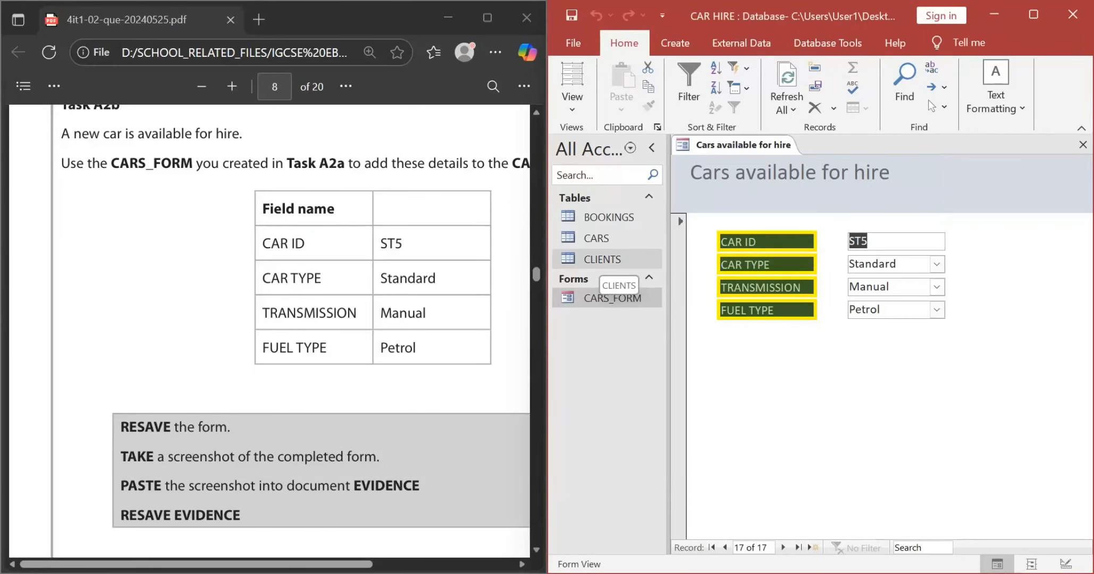
double_click(596, 238)
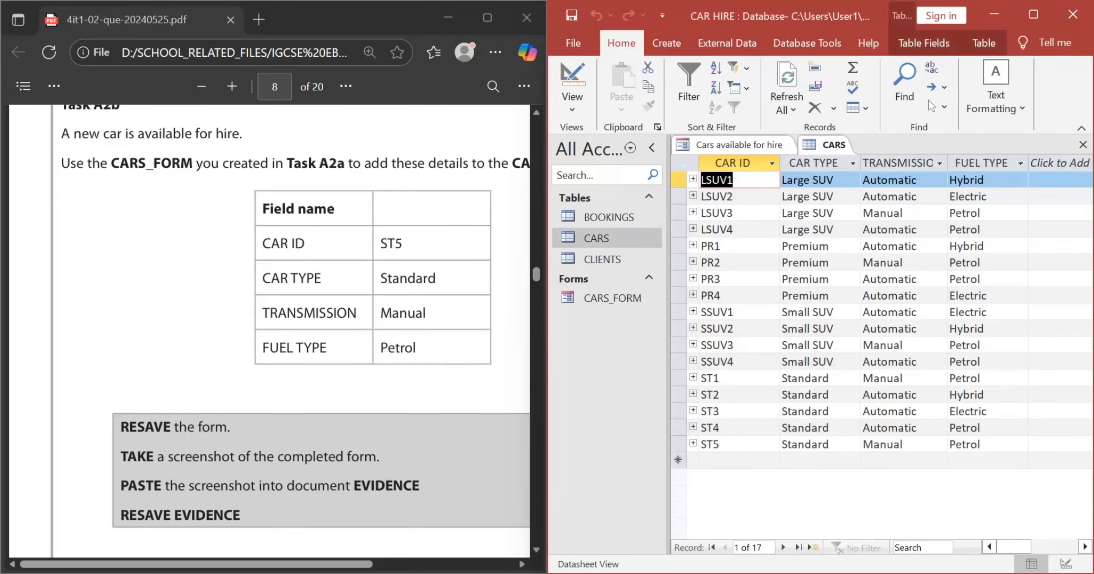
key("alt+Tab")
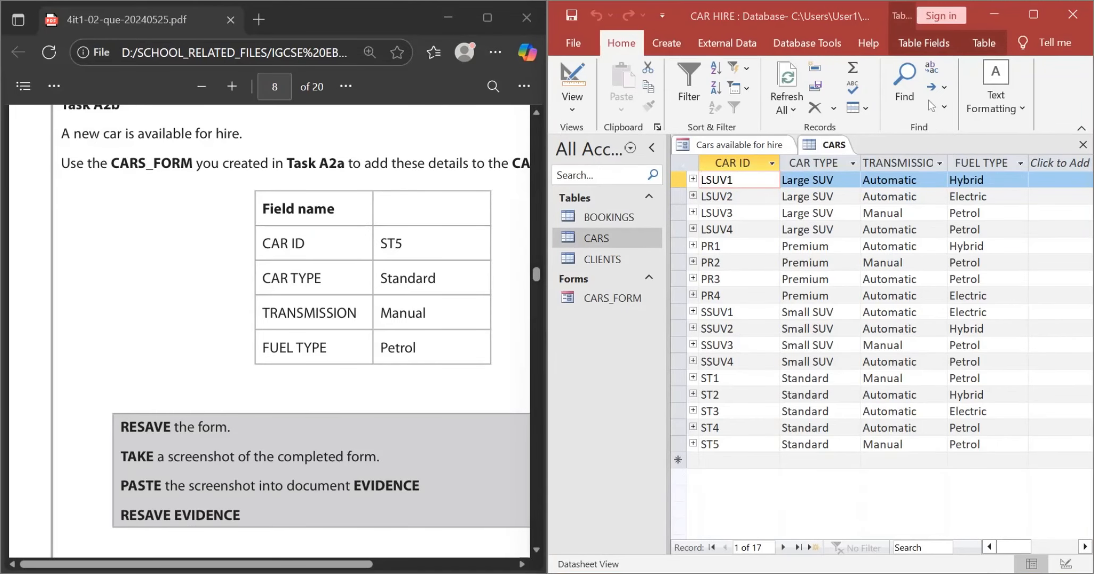
key("super+shift+s")
left_click_drag(641, 397, 1028, 487)
key("alt+Tab")
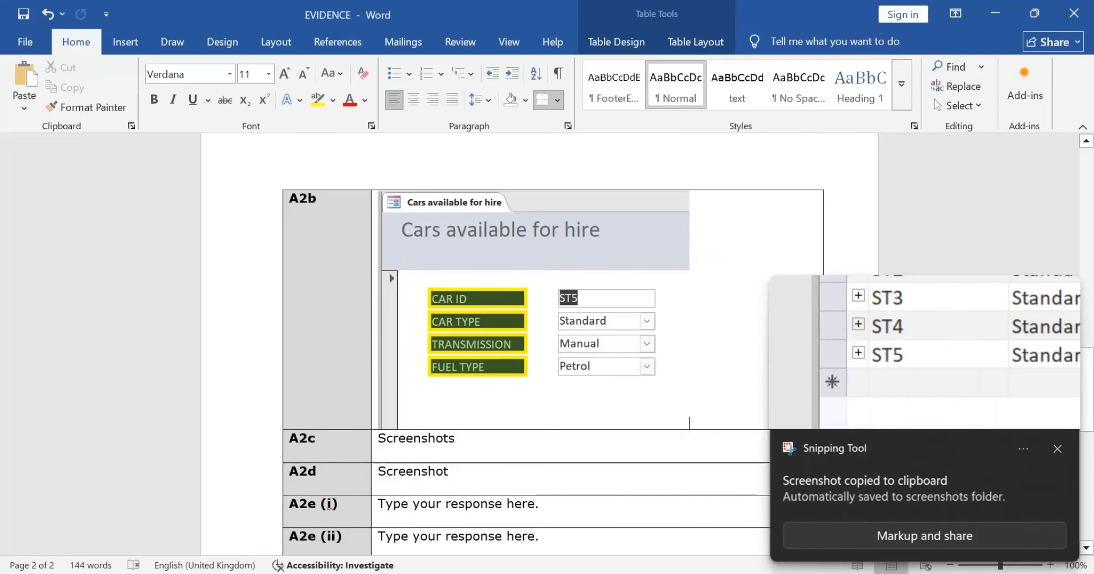
key("ctrl+v")
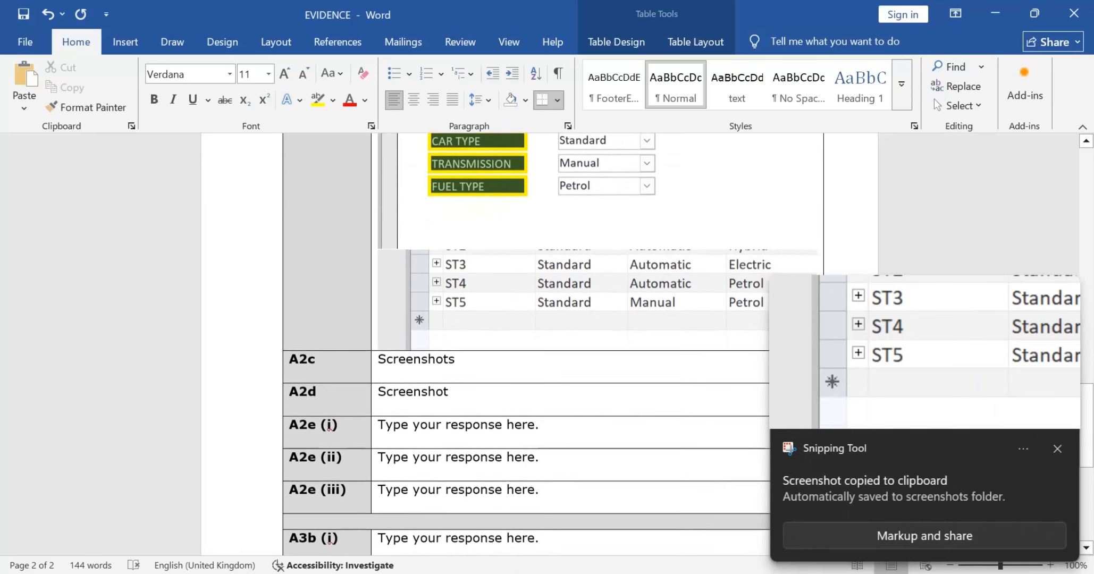
Step: Return to the exam paper, review the end of Task A2b and read the Task A2c query requirements
key("alt+Tab")
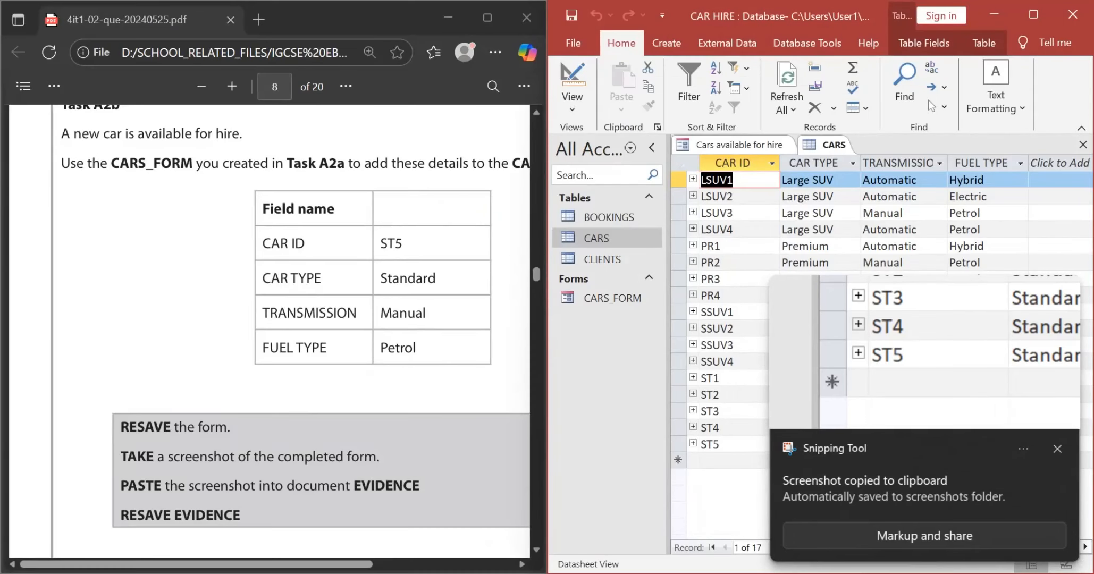
left_click(369, 372)
scroll(369, 372, "down", 5)
scroll(369, 372, "up", 3)
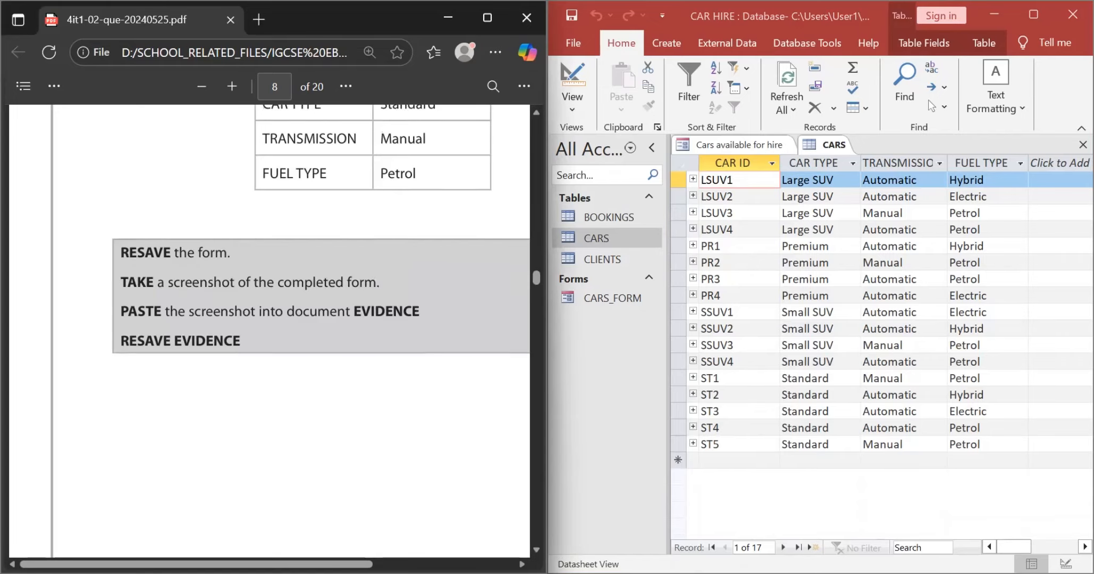
scroll(318, 372, "down", 2)
scroll(319, 372, "up", 2)
scroll(319, 372, "right", 1)
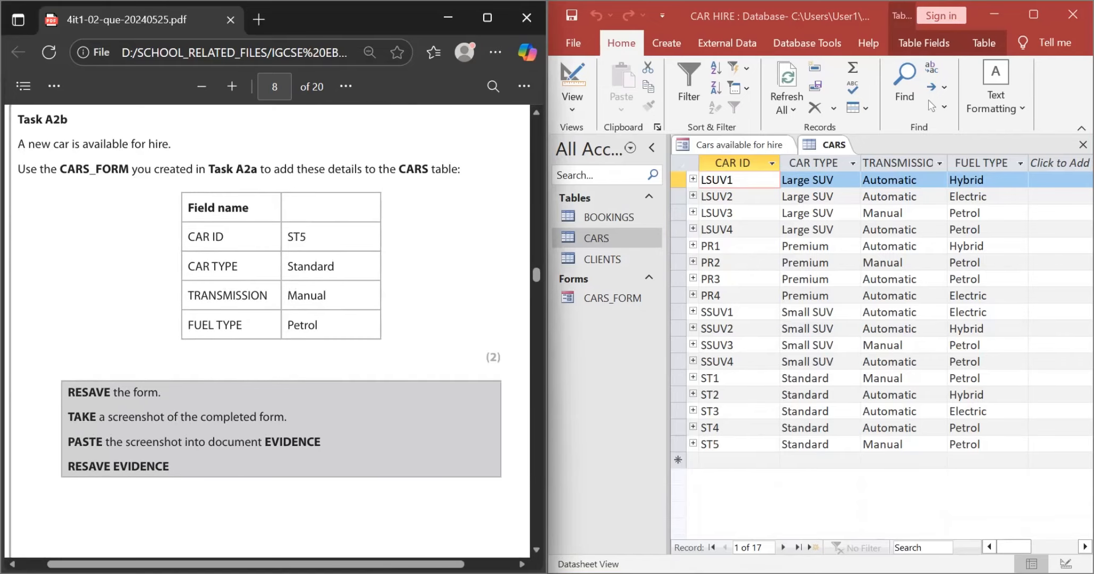
scroll(267, 345, "down", 6)
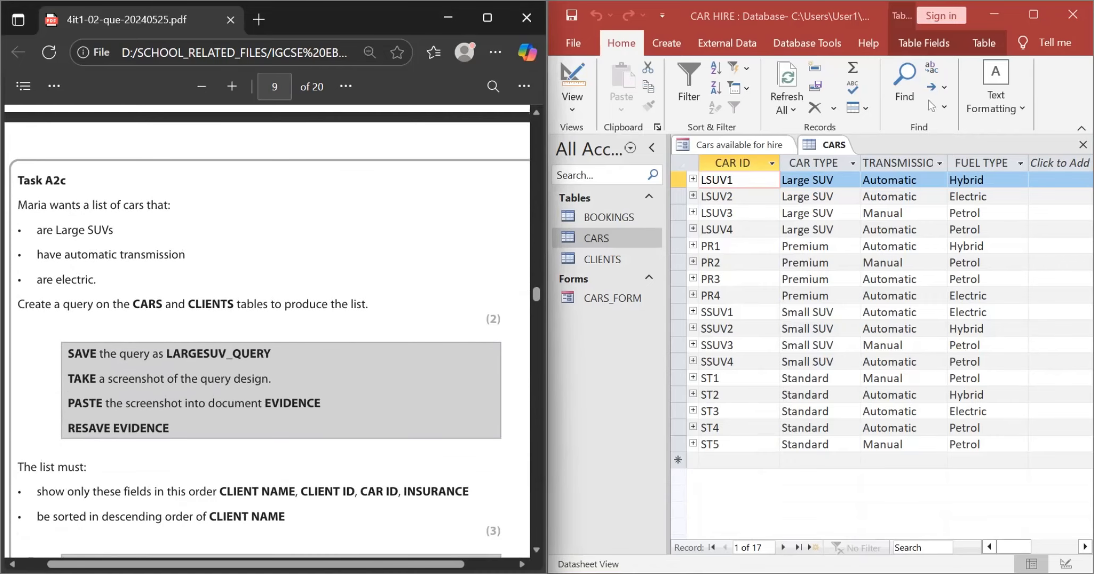
scroll(267, 330, "down", 1)
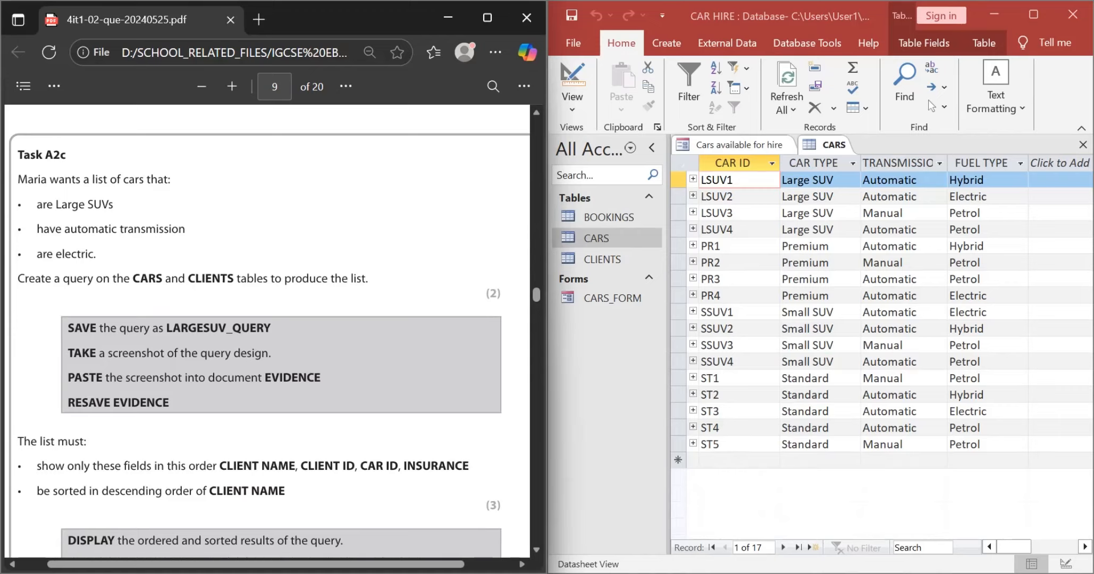
Step: Close all open database objects and maximize the Access window
left_click(666, 43)
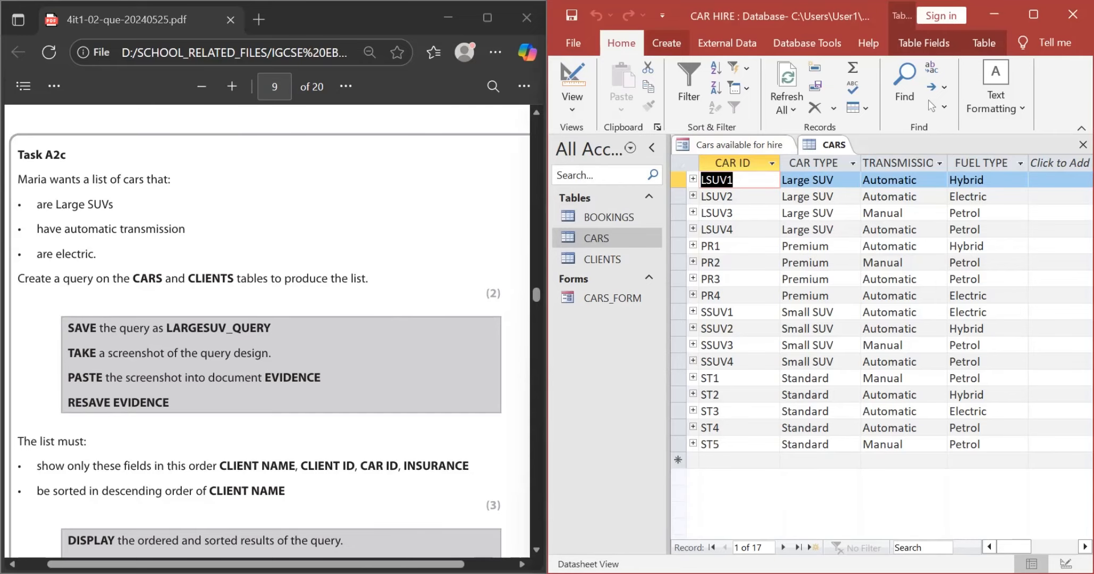
left_click(666, 43)
right_click(757, 143)
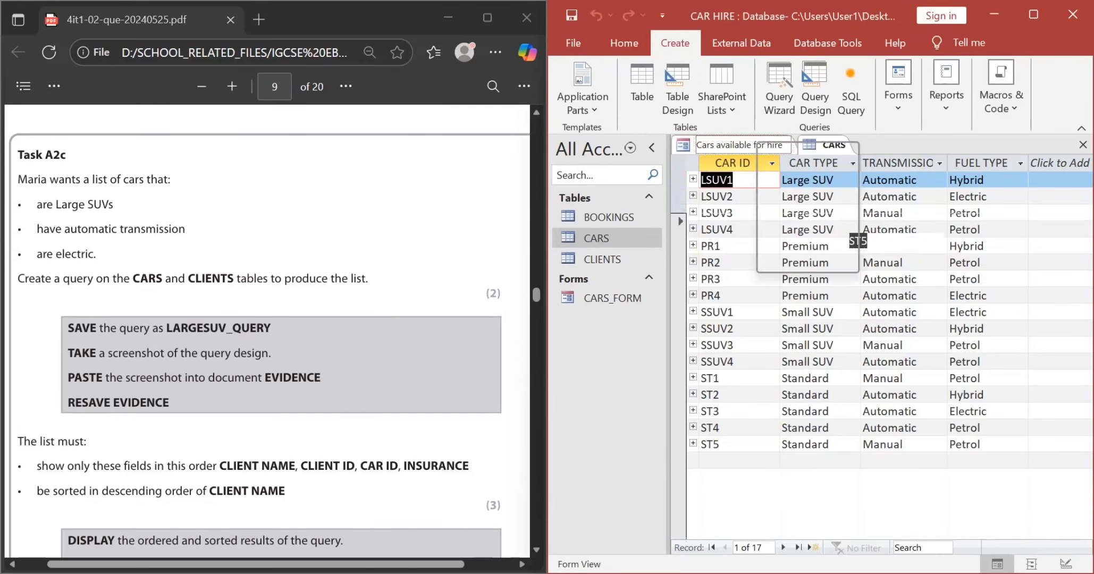
left_click(802, 197)
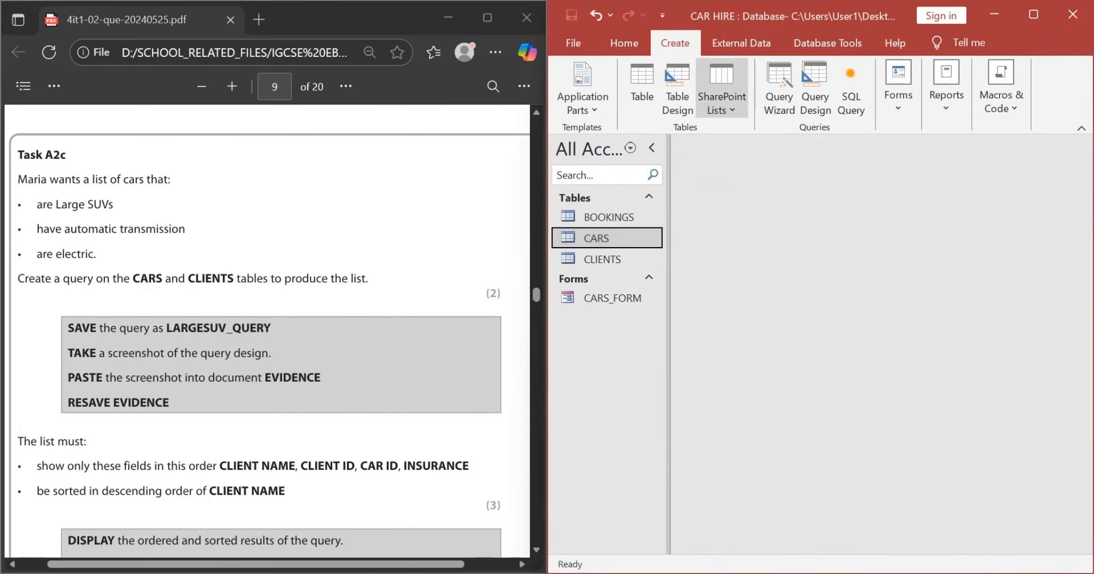
mouse_move(1033, 14)
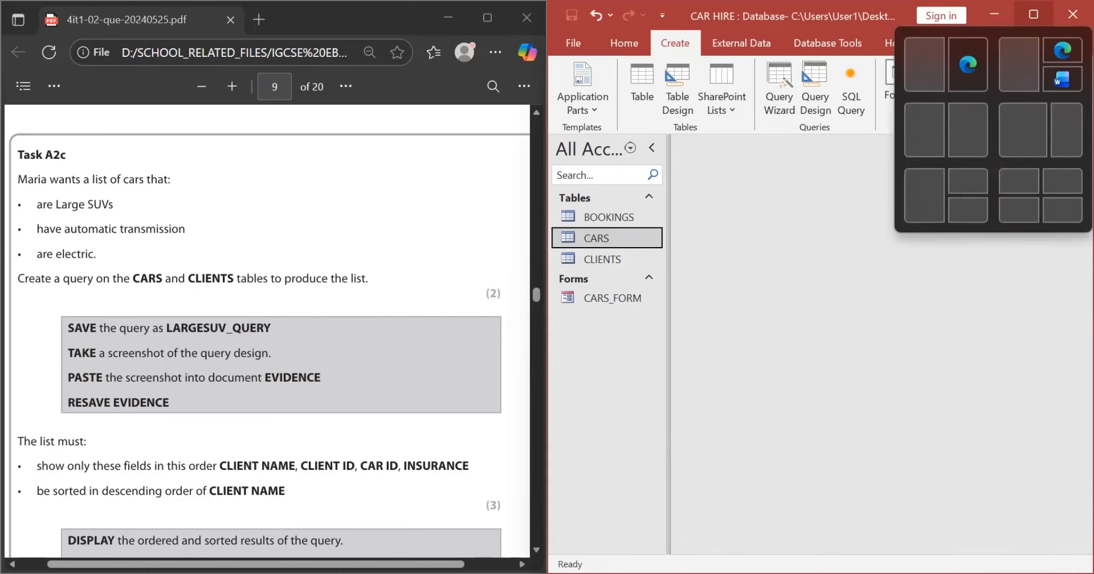
left_click(1034, 14)
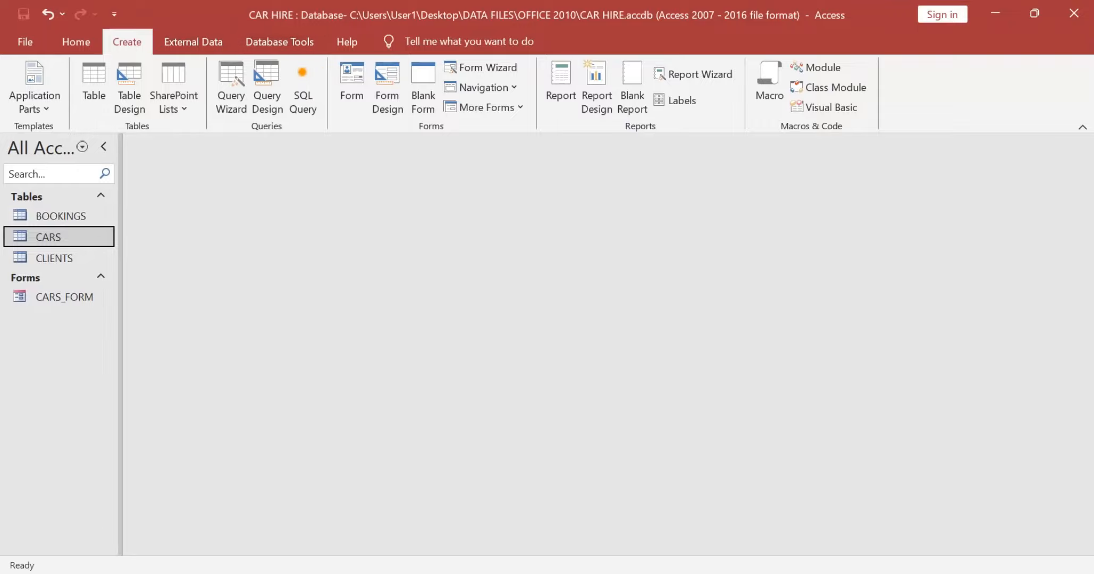
Step: Create a new query in Design View and add the CARS and CLIENTS tables to it
left_click(267, 87)
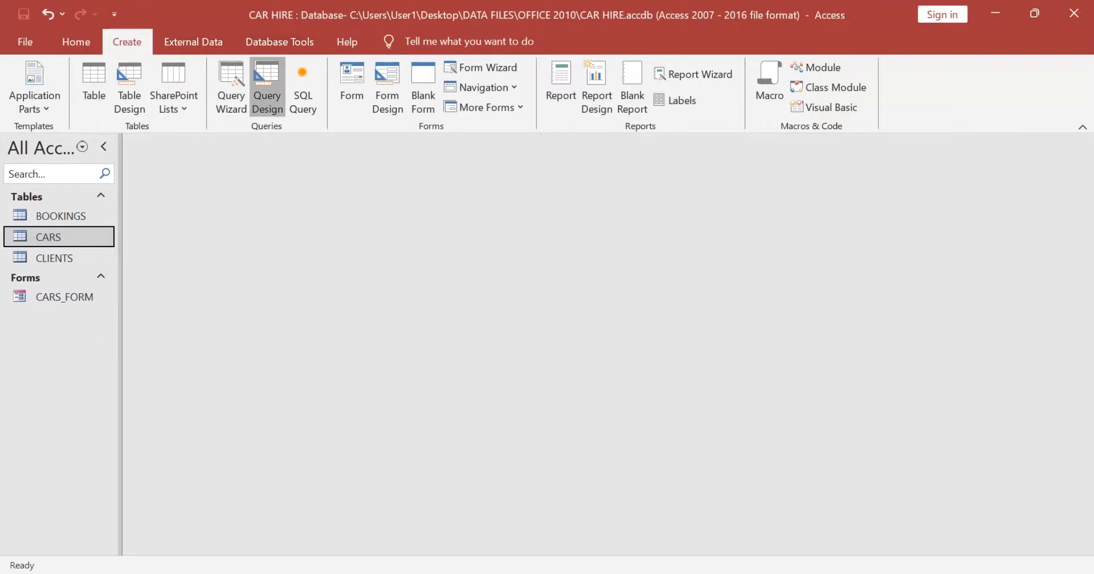
key("alt+Tab")
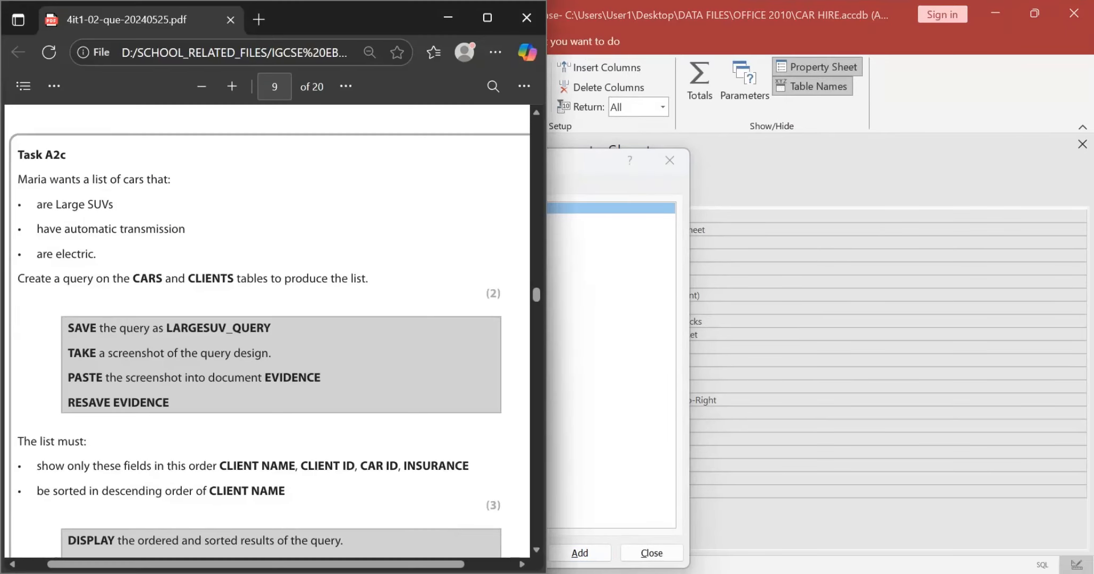
key("alt+Tab")
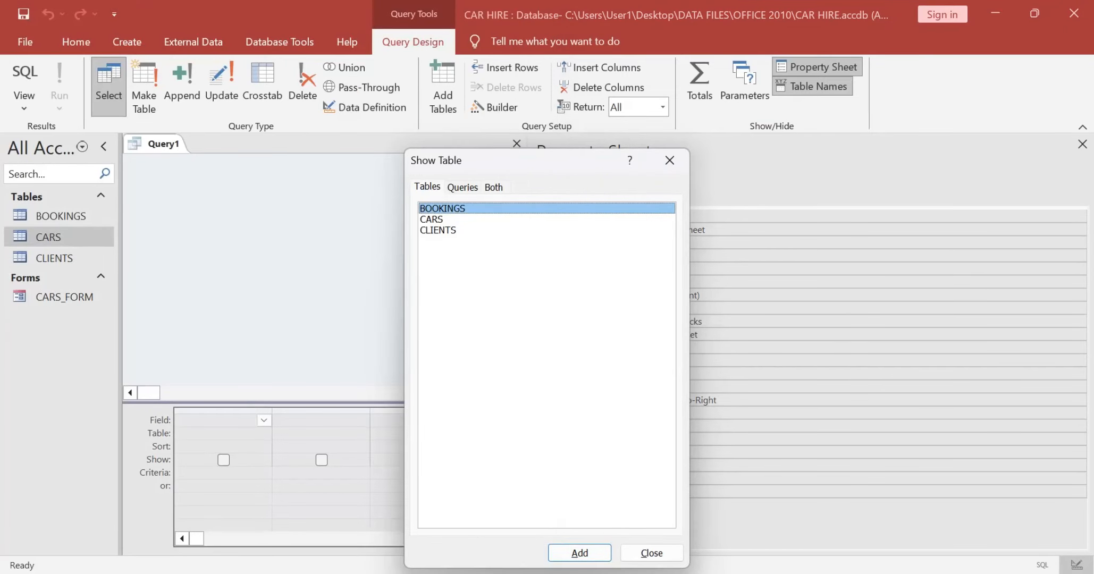
left_click_drag(452, 230, 452, 219)
left_click(579, 554)
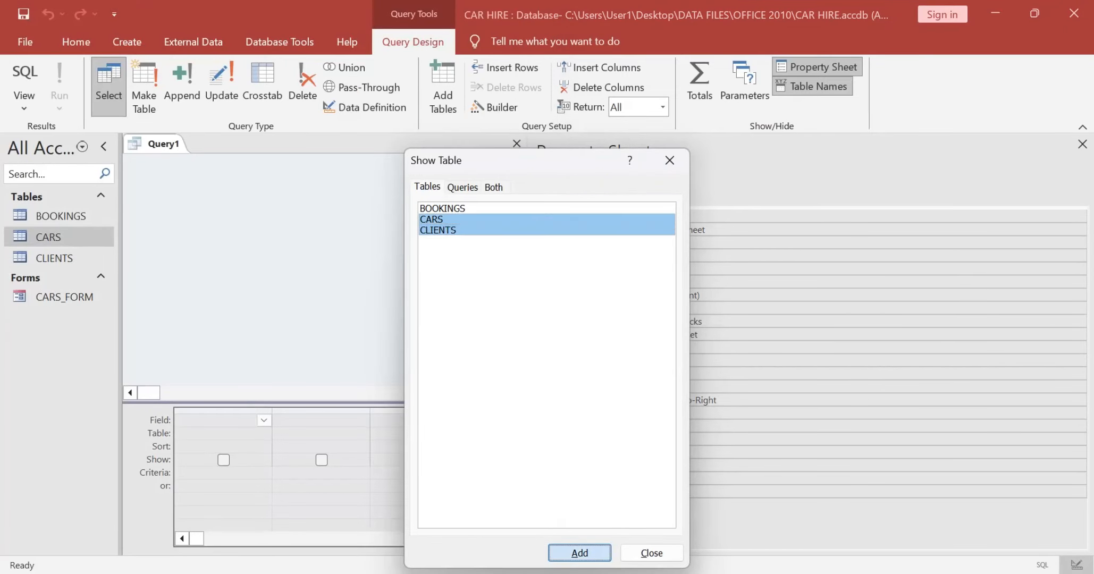
left_click(651, 553)
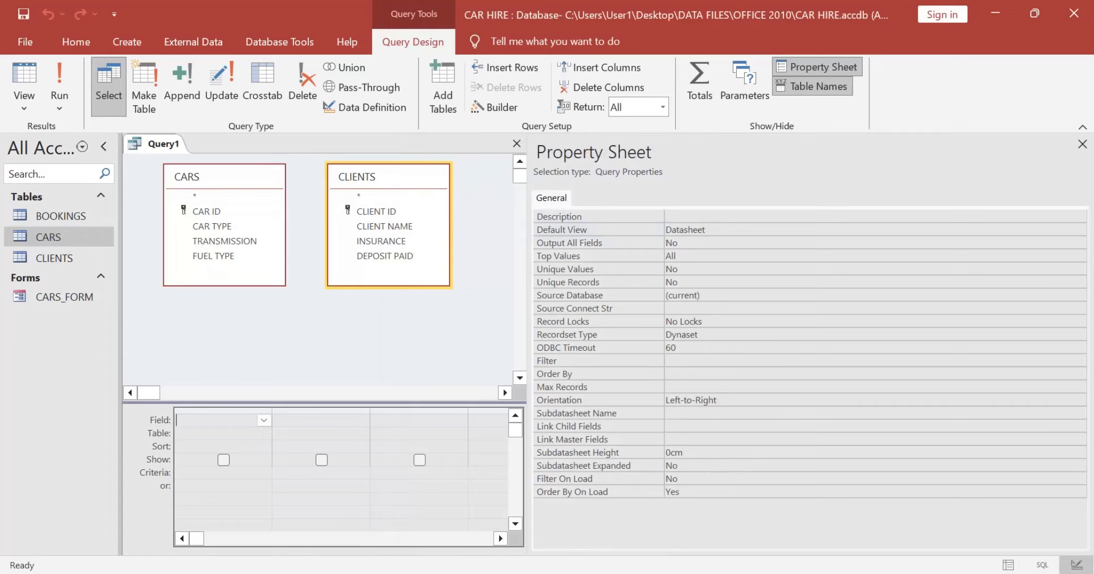
Step: Recheck the Task A2c requirements and examine the data in the CARS and CLIENTS tables
key("alt+Tab")
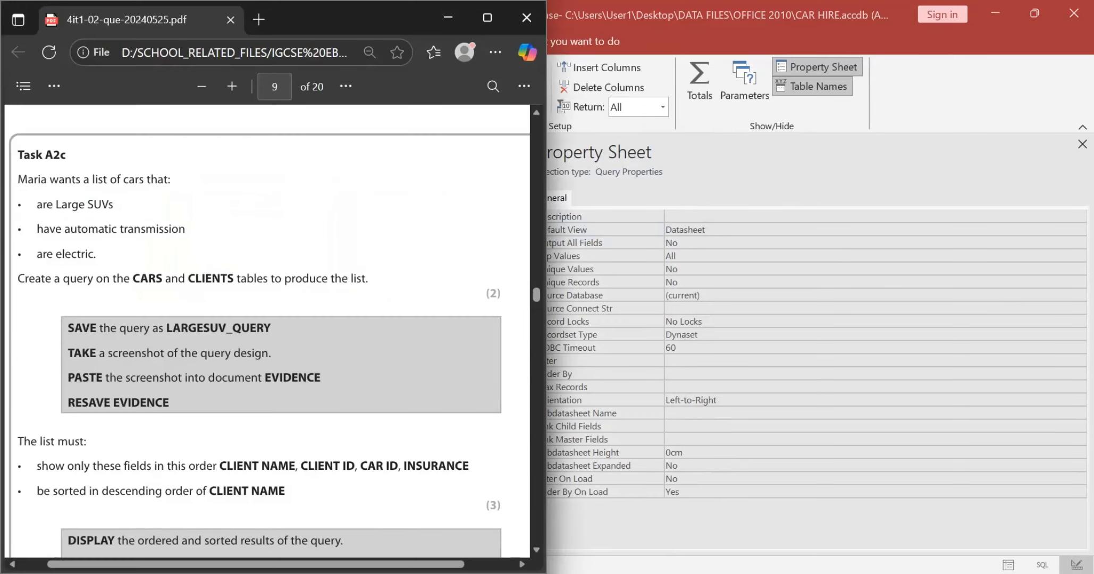
scroll(269, 341, "down", 1)
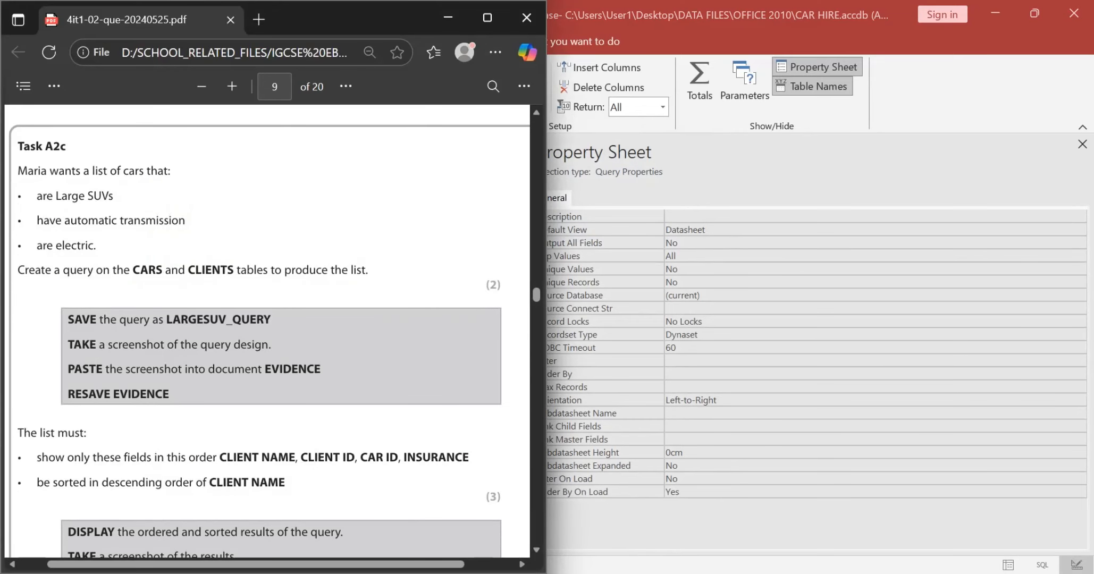
scroll(269, 337, "down", 1)
scroll(269, 338, "up", 1)
key("alt+Tab")
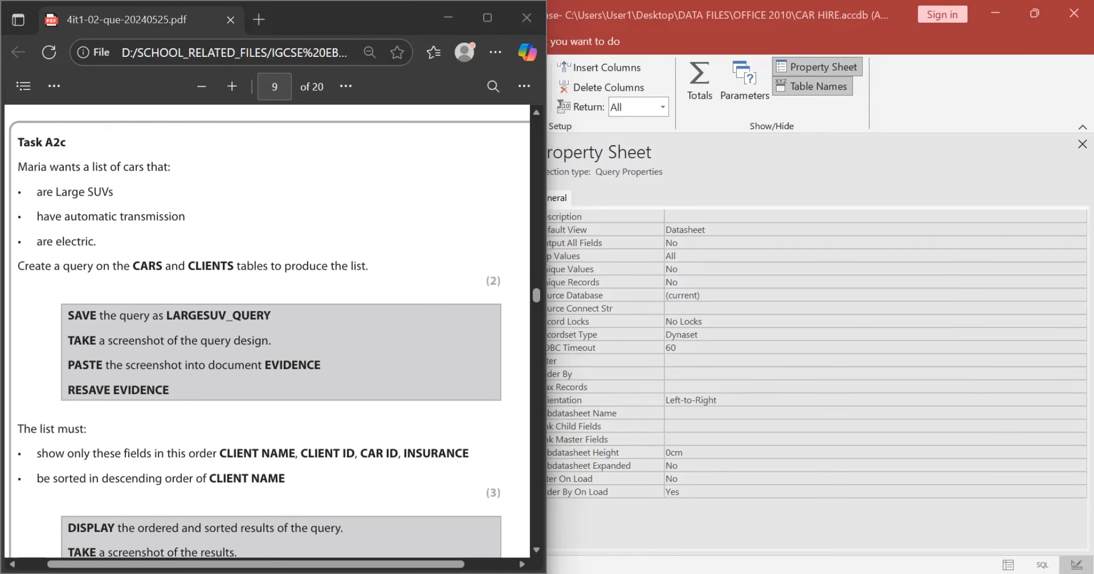
double_click(49, 237)
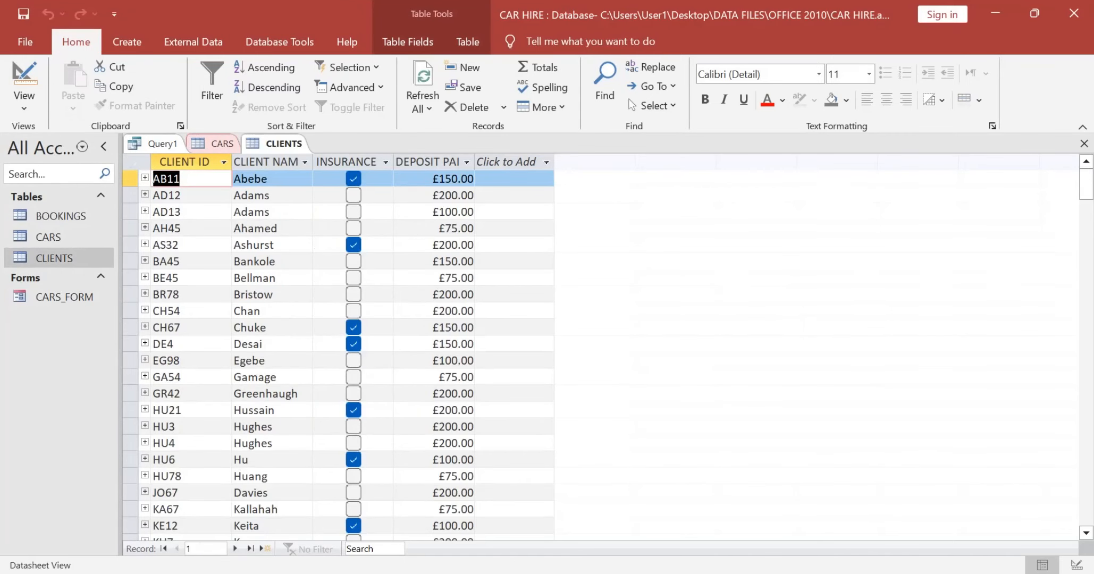
left_click(215, 144)
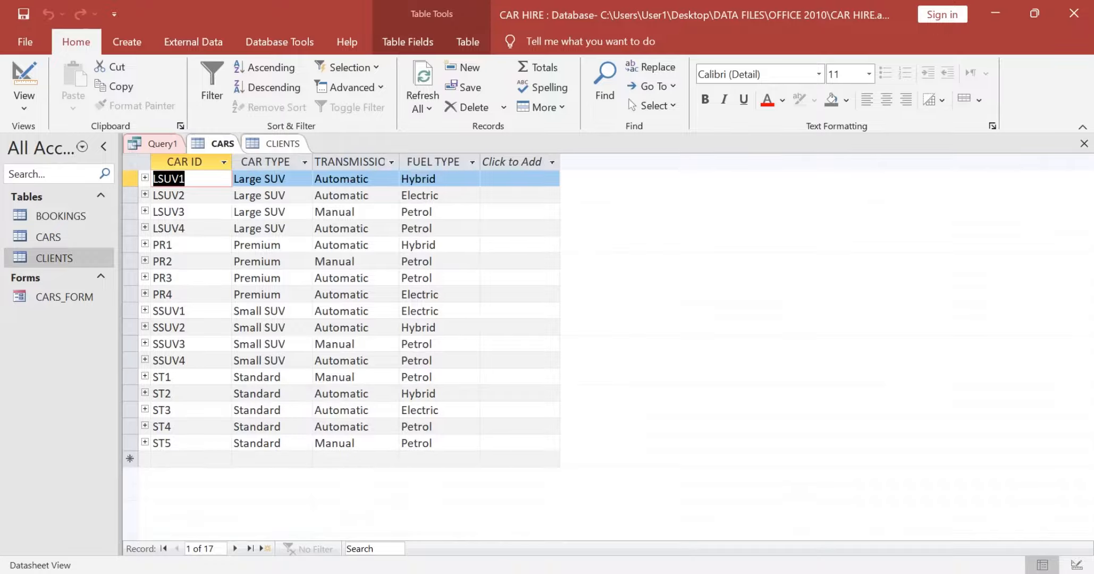
Step: Add the CAR TYPE, TRANSMISSION and FUEL TYPE fields from CARS to the query grid, rechecking the Task A2c criteria
left_click(156, 144)
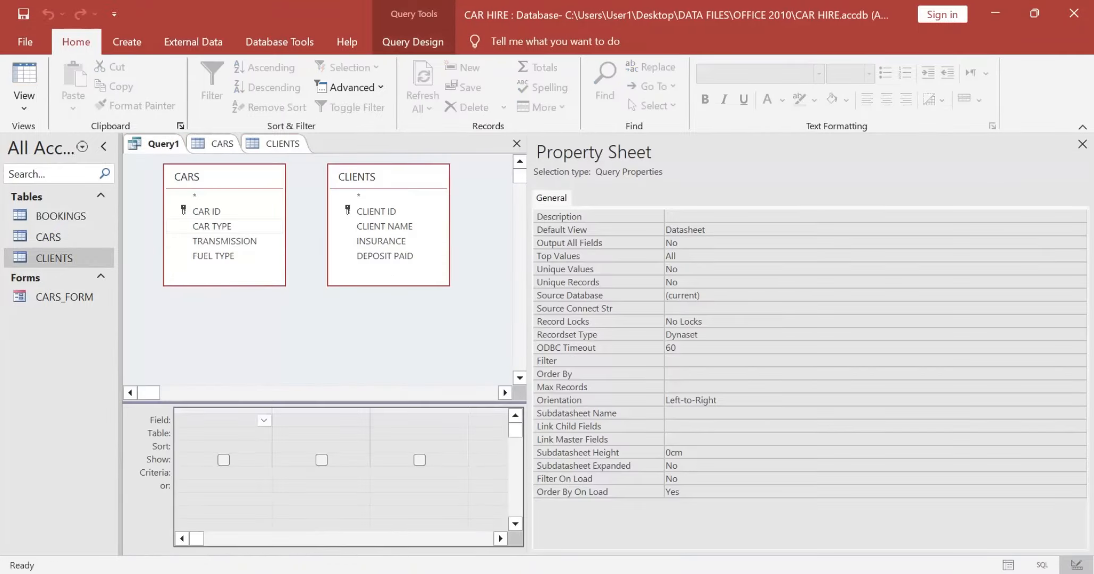
double_click(212, 226)
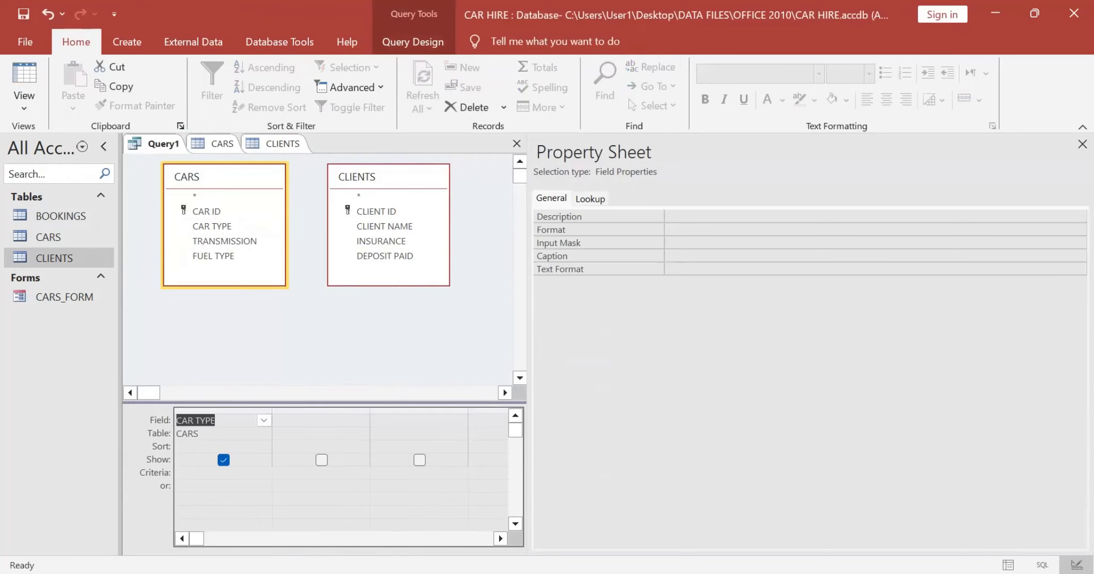
left_click(340, 420)
double_click(224, 241)
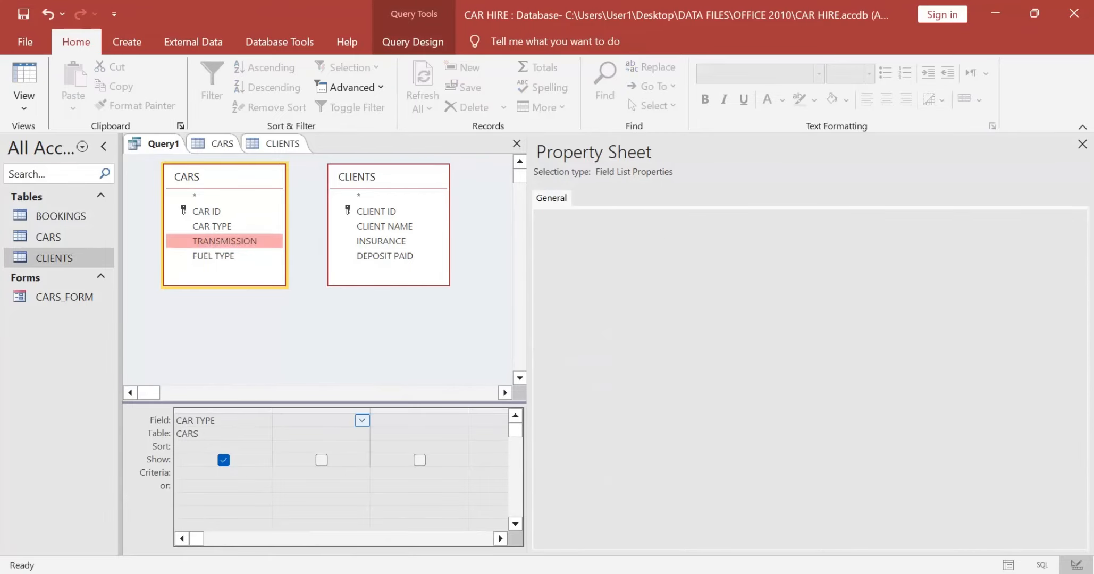
key("alt+Tab")
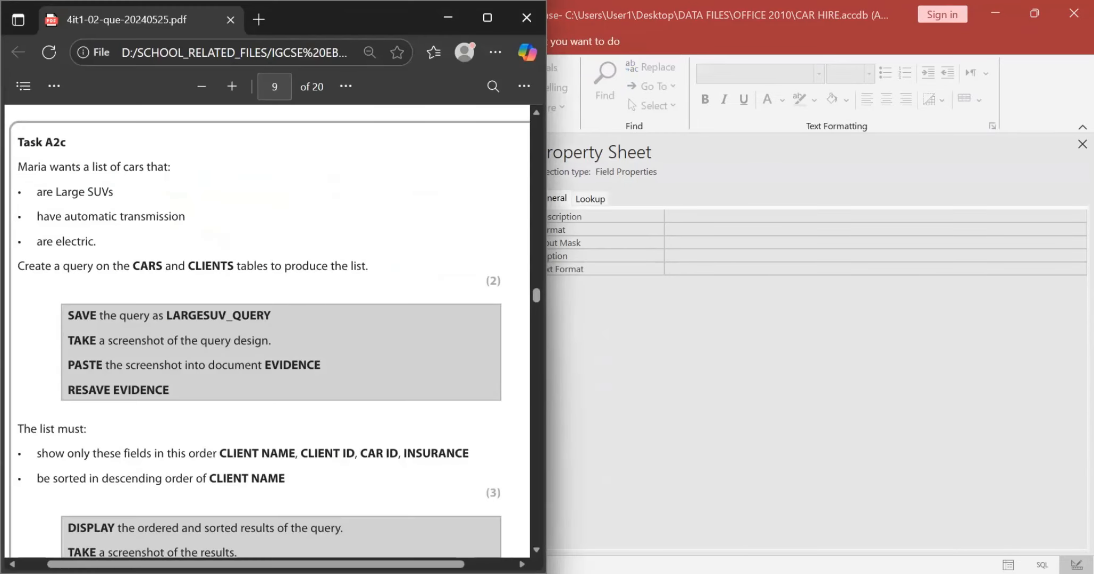
key("alt+Tab")
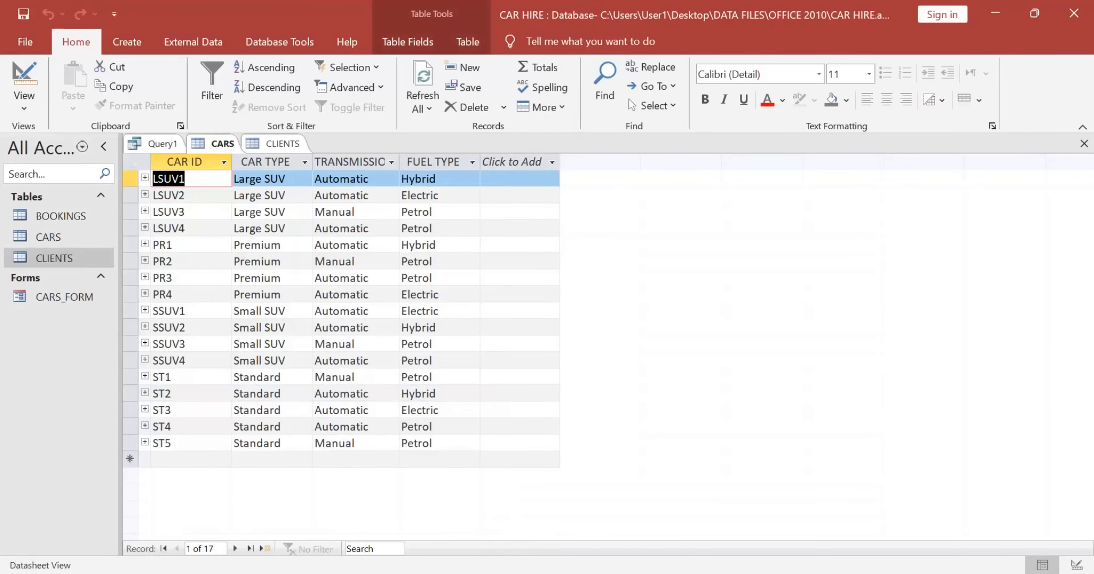
left_click(156, 143)
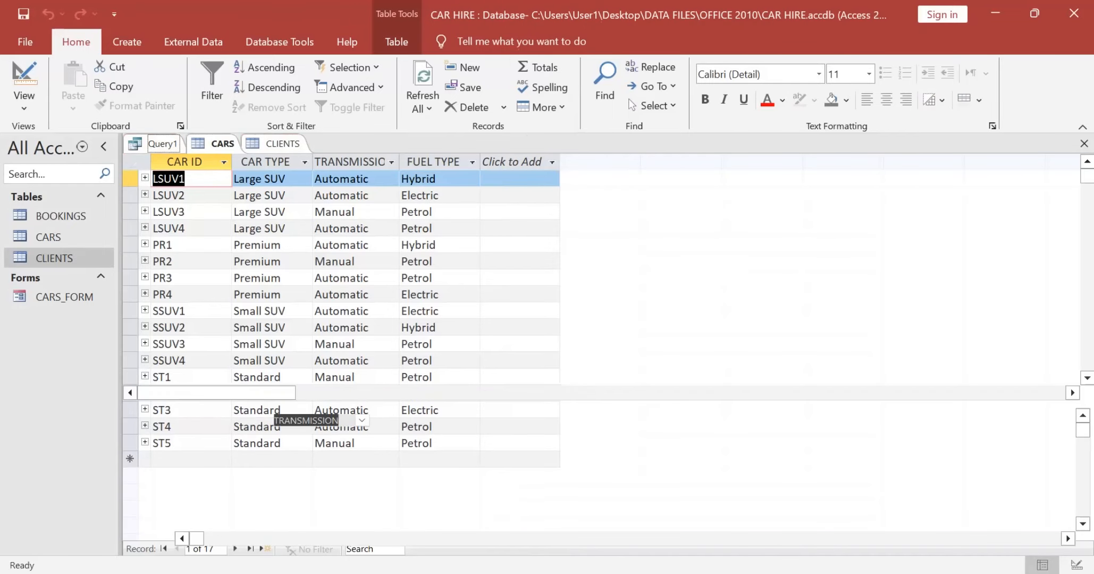
left_click(410, 411)
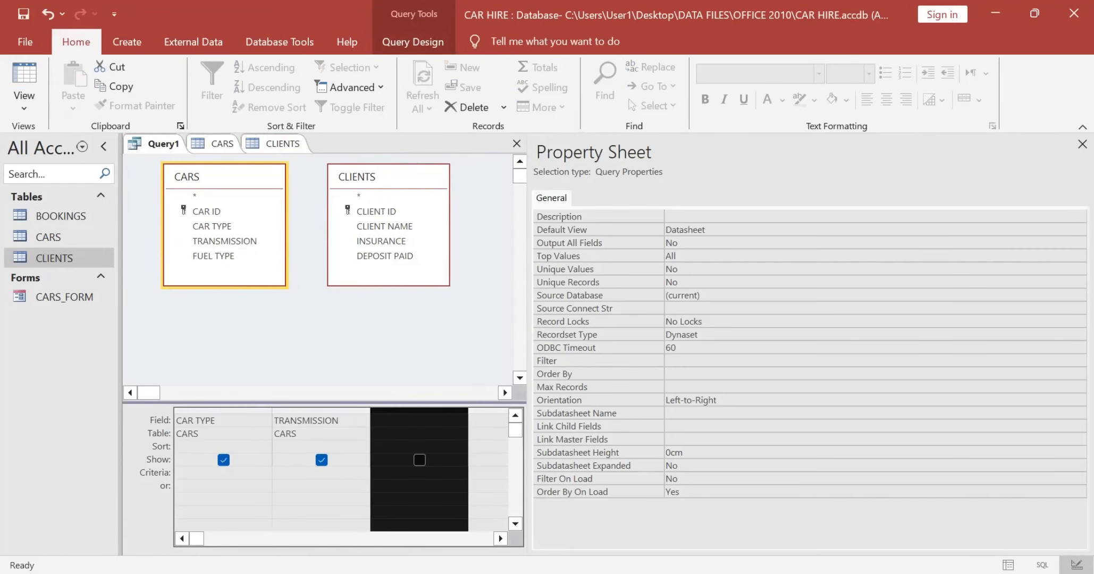
left_click(409, 420)
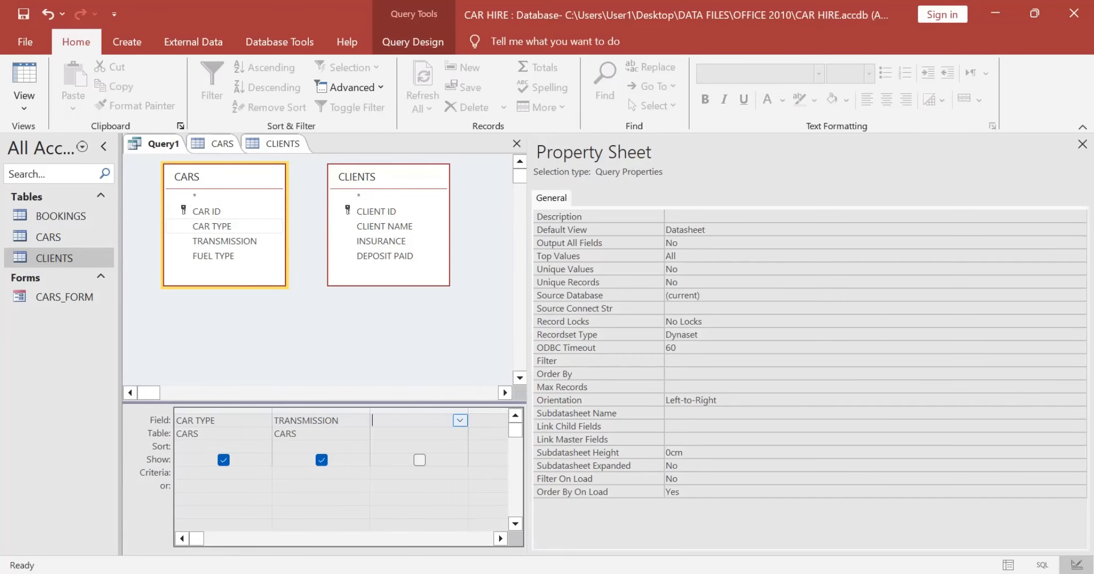
left_click(214, 257)
double_click(213, 256)
Step: Look up the required query name in the exam paper and save the query as LARGESUV_QUERY
key("alt+Tab")
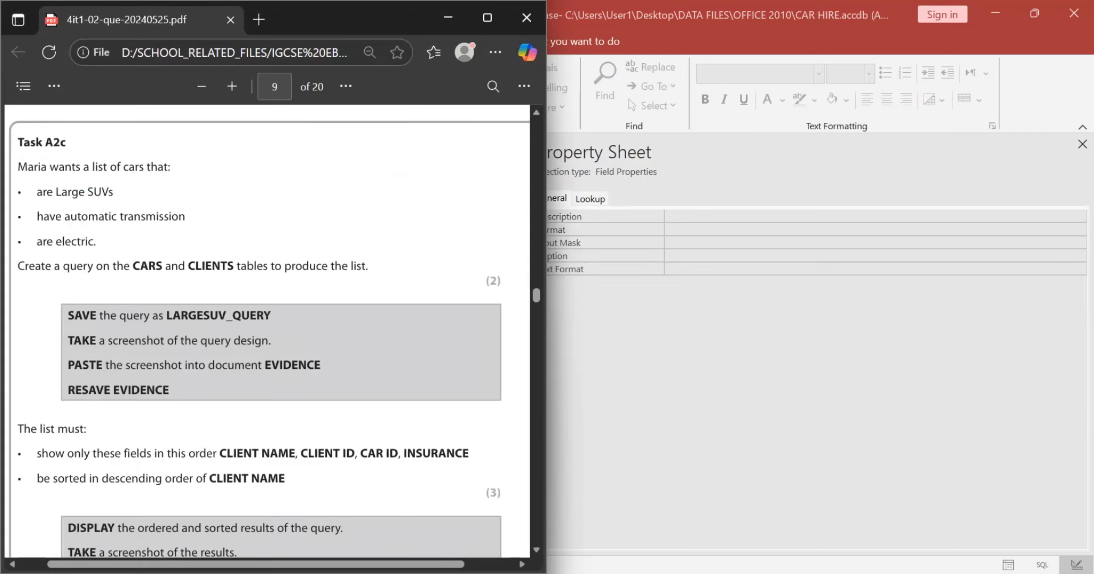
scroll(269, 331, "down", 1)
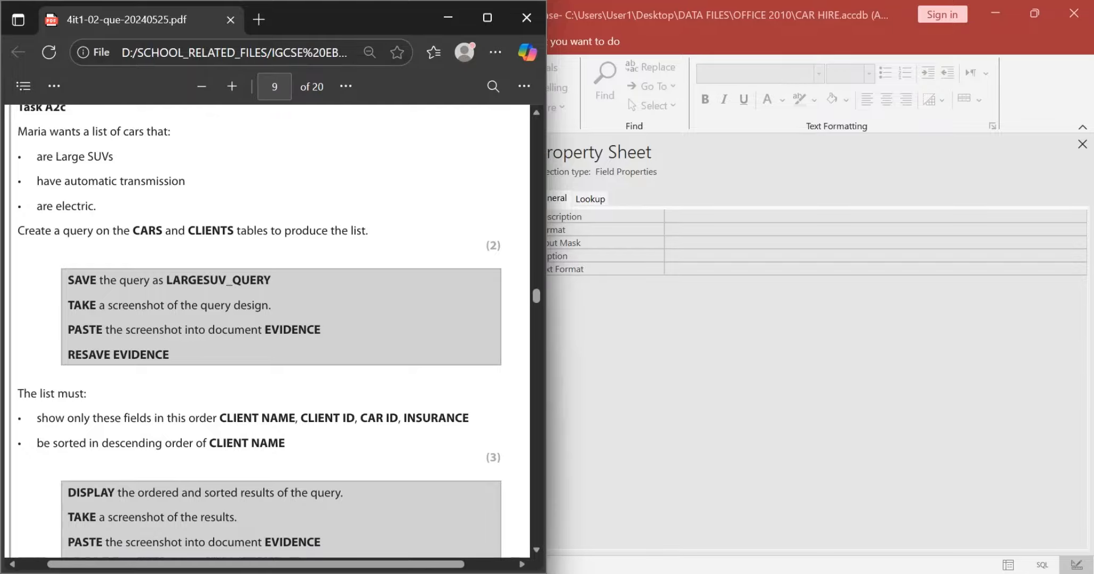
left_click_drag(166, 280, 271, 280)
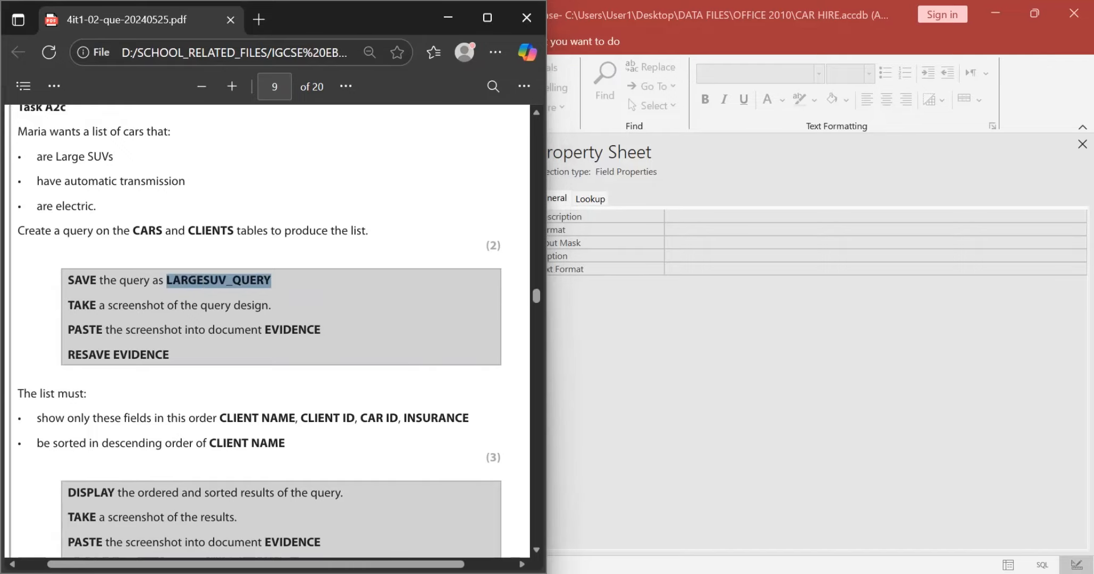
key("alt+Tab")
key("ctrl+s")
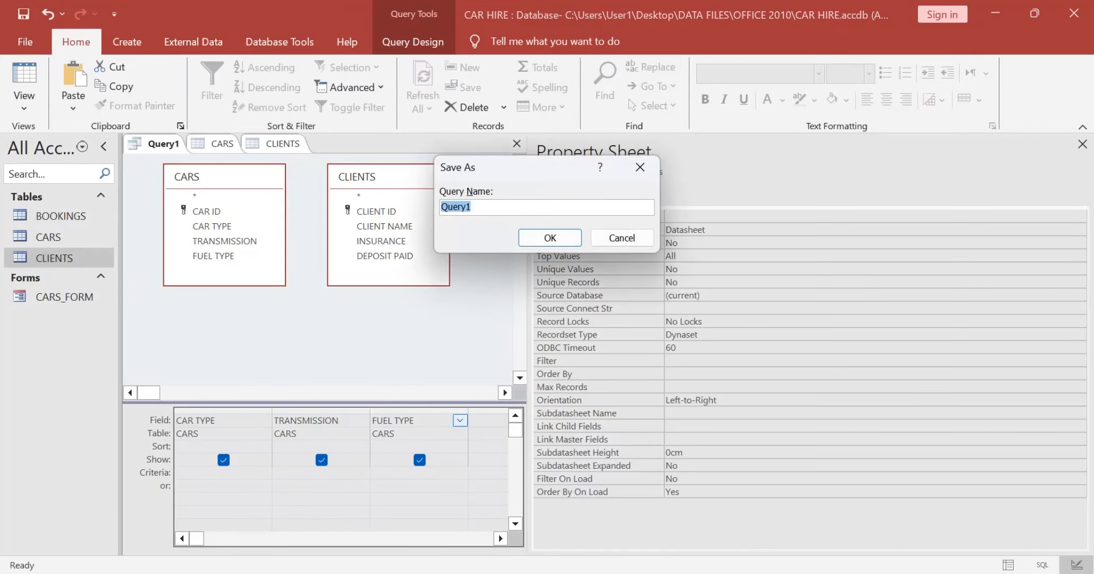
type("LARGESUV_QUERY")
key("Return")
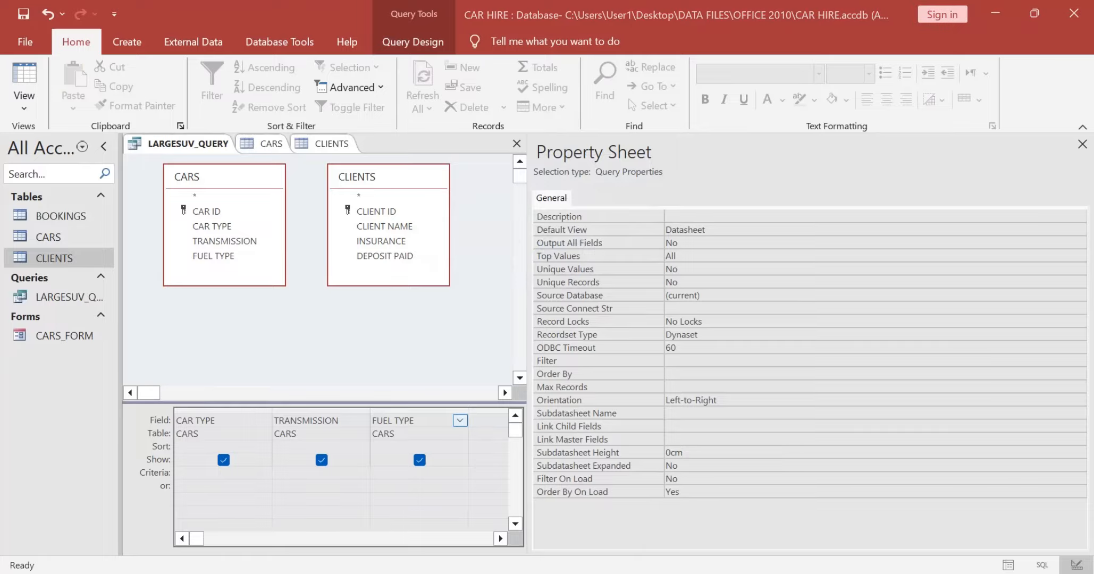
Step: Reread Task A2c for the fields and sort order the list must have, and return to the maximized Access window
key("alt+Tab")
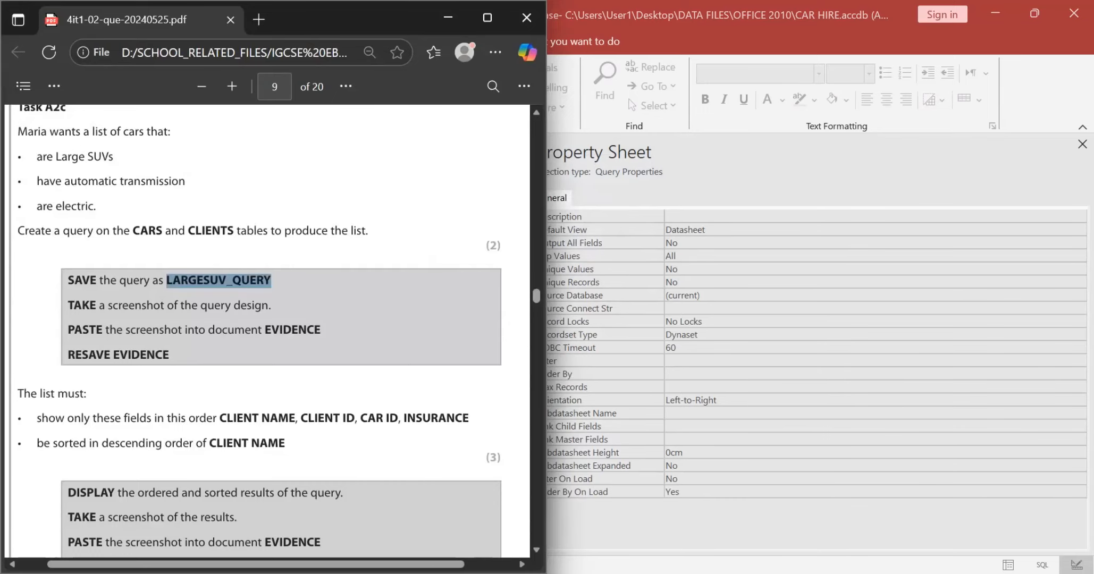
scroll(266, 329, "down", 2)
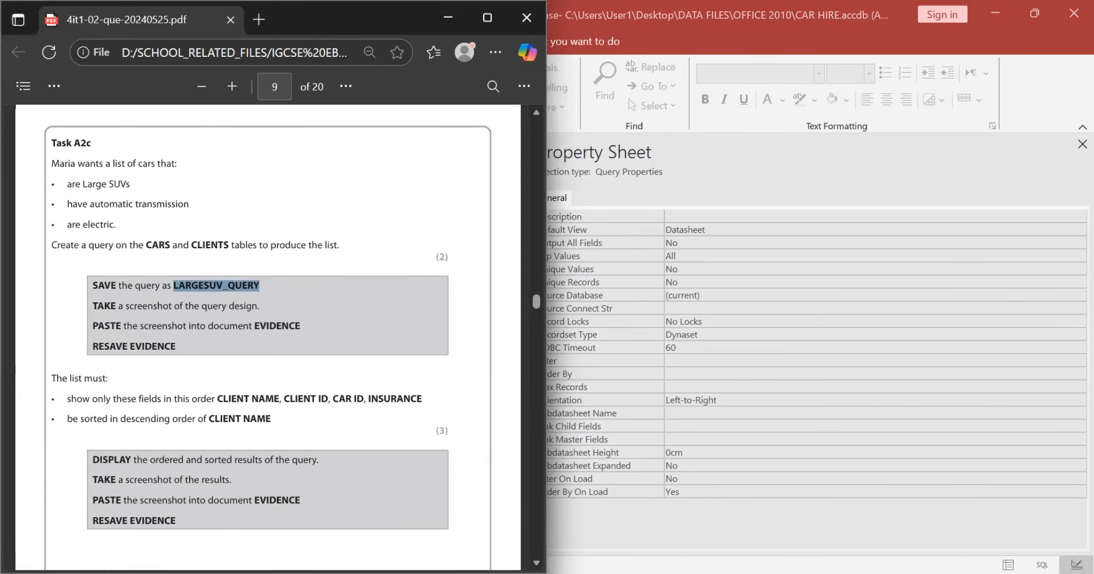
scroll(267, 329, "down", 1)
scroll(266, 330, "up", 1)
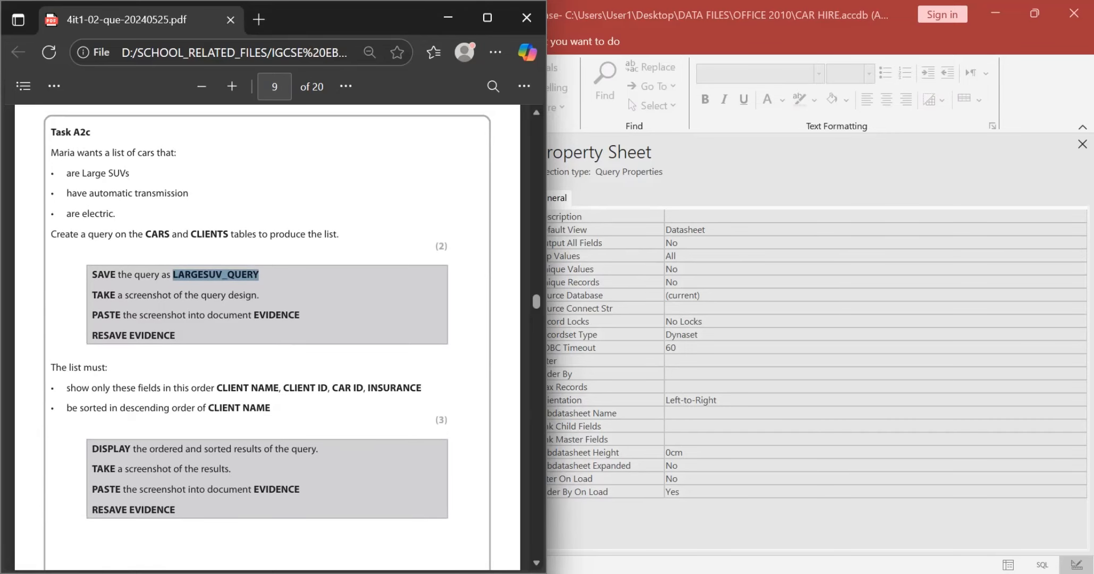
left_click_drag(50, 133, 91, 132)
left_click(94, 133)
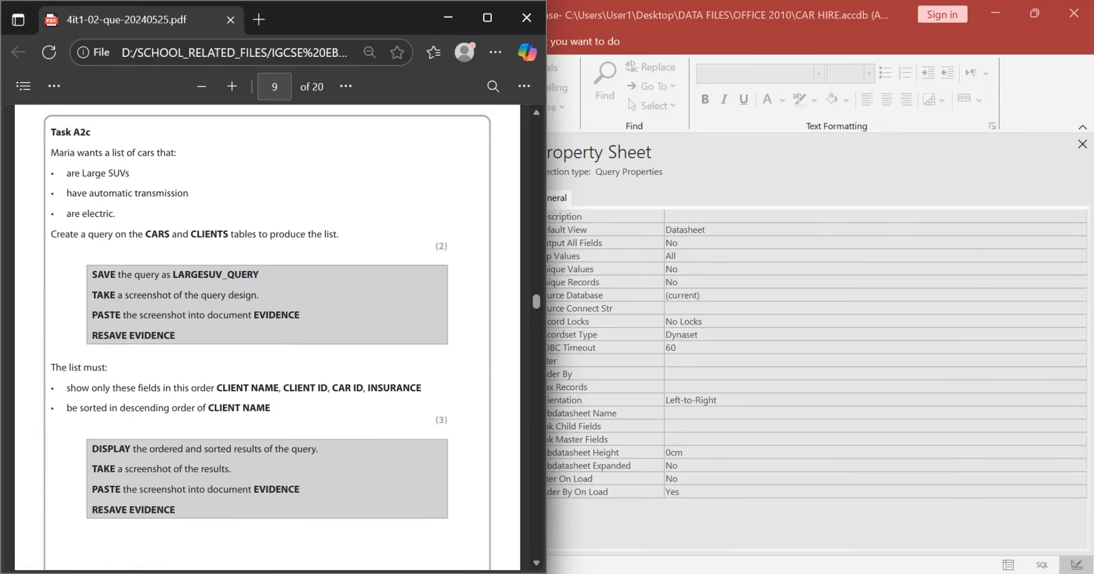
scroll(278, 385, "down", 1)
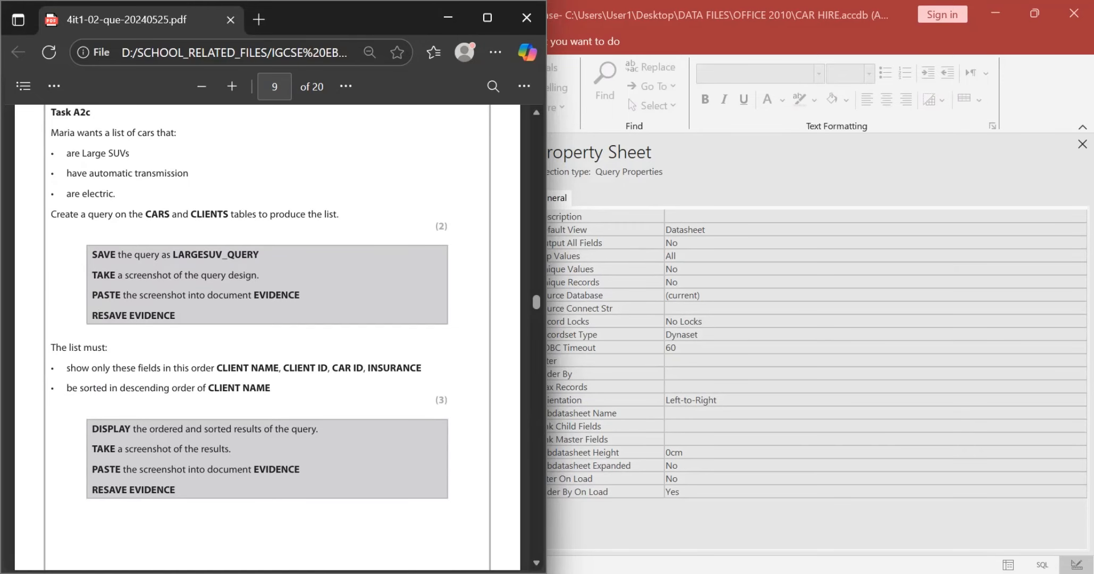
scroll(267, 330, "down", 1)
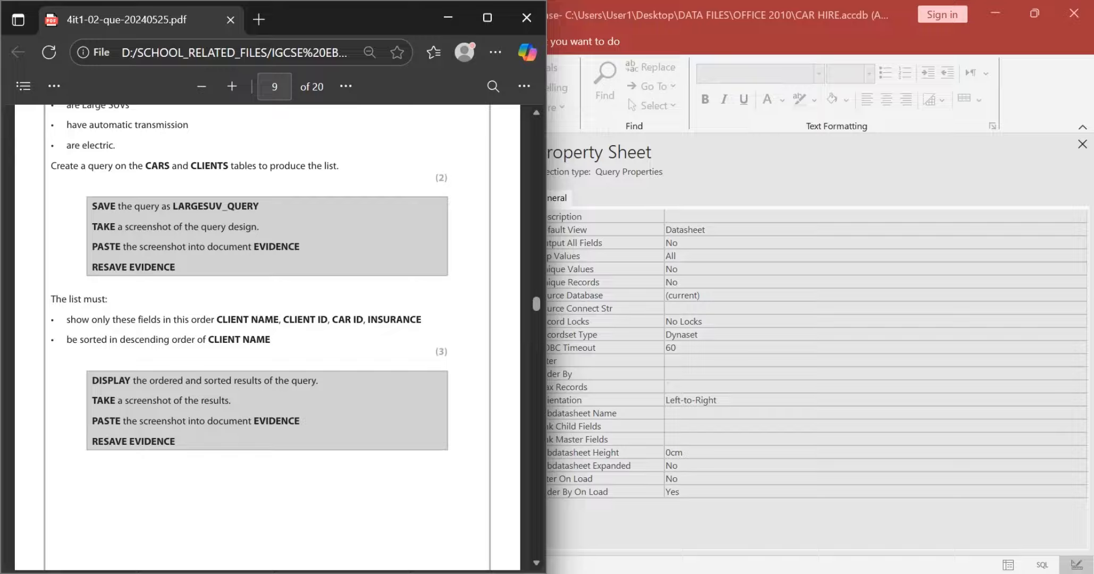
key("super+Right")
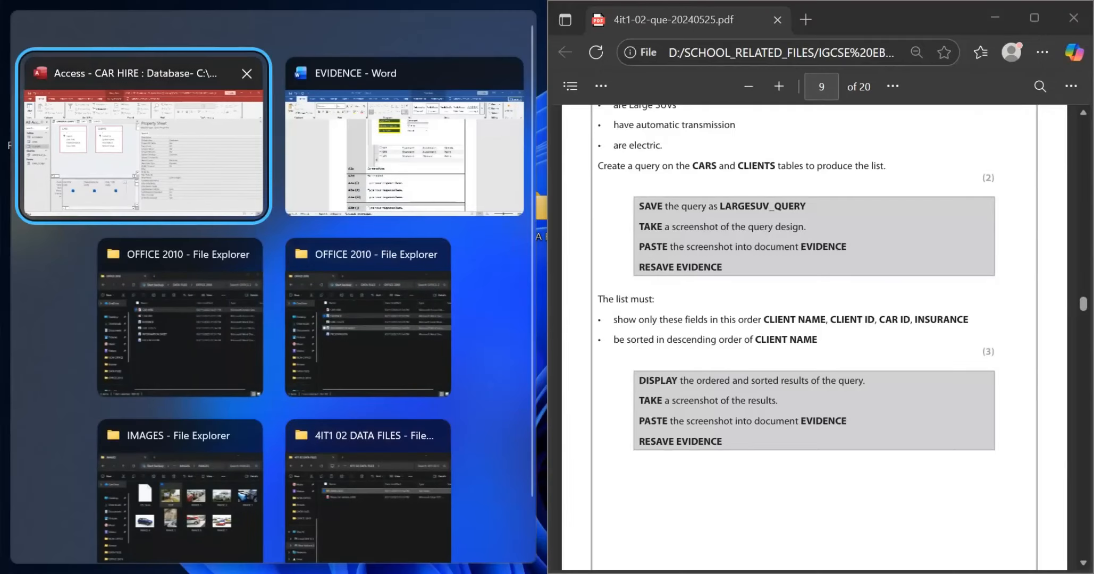
key("Return")
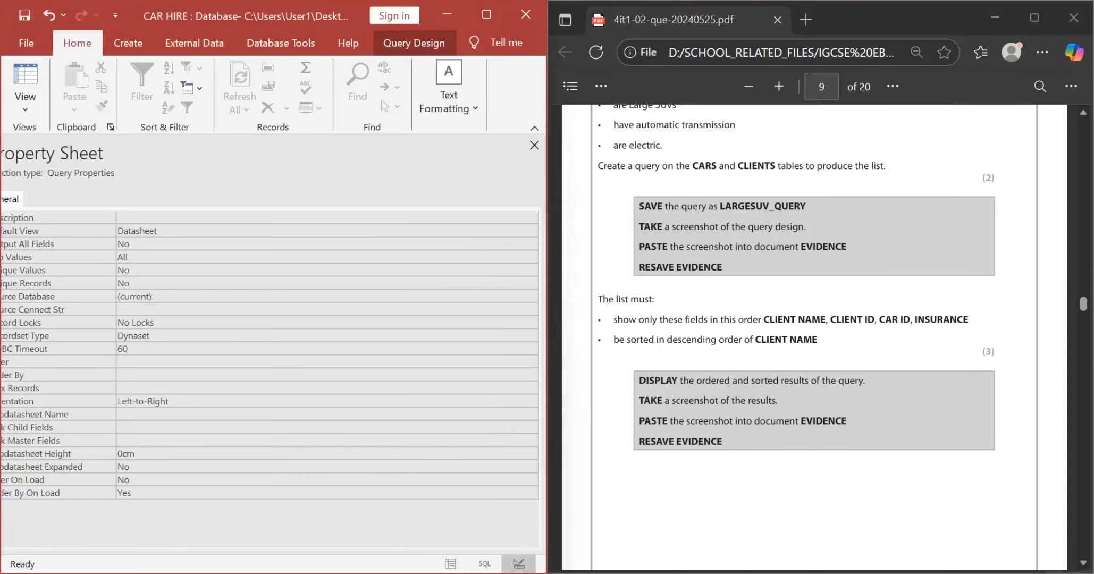
left_click(486, 14)
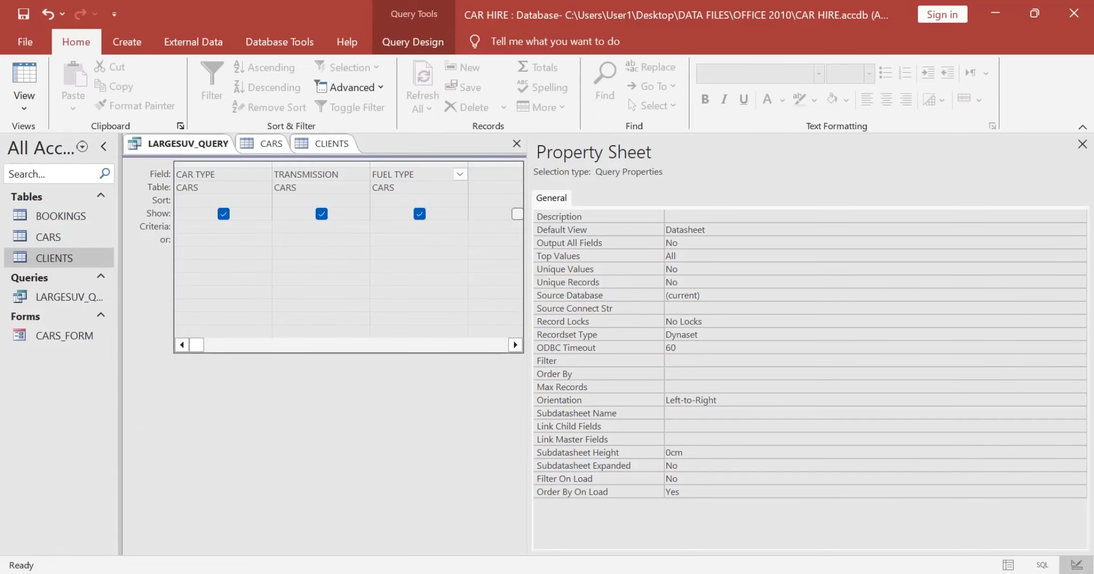
Step: Close the Property Sheet and exclude CAR TYPE, TRANSMISSION and FUEL TYPE from the query's displayed output
left_click(264, 144)
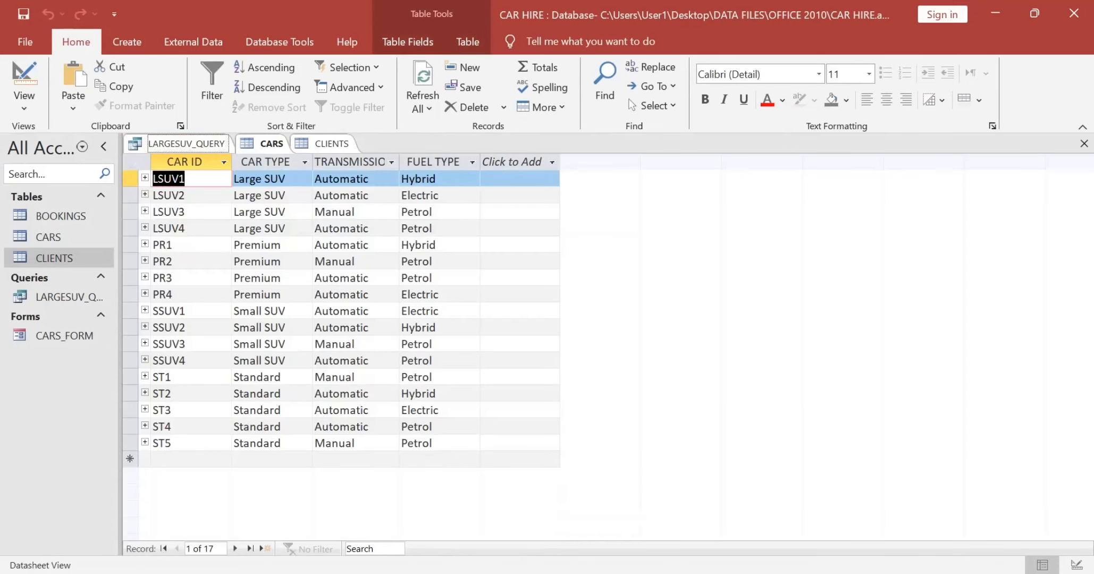
left_click(186, 143)
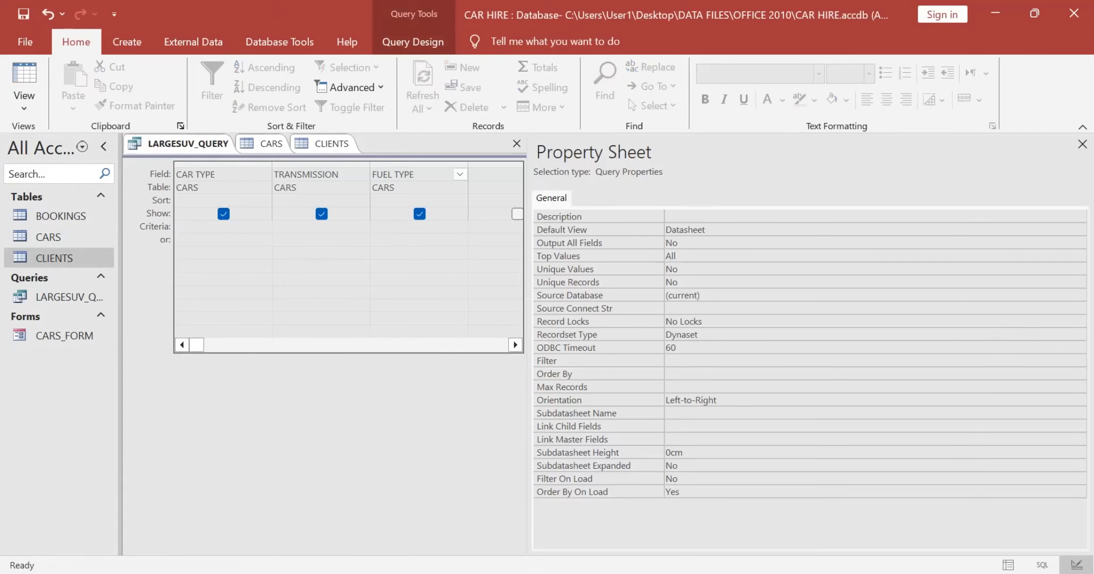
left_click(1082, 144)
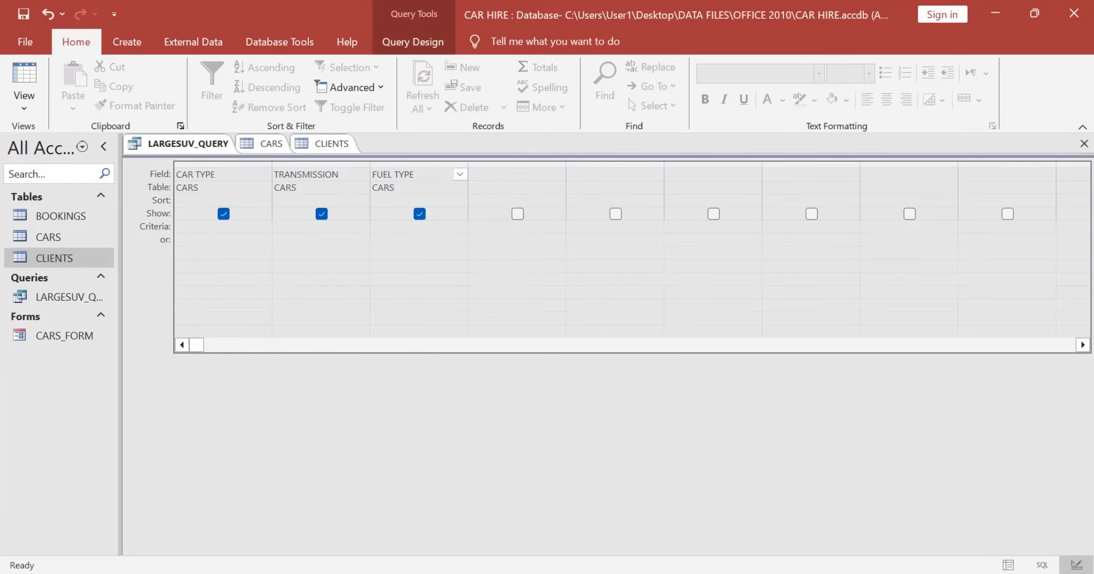
left_click(224, 214)
left_click(321, 214)
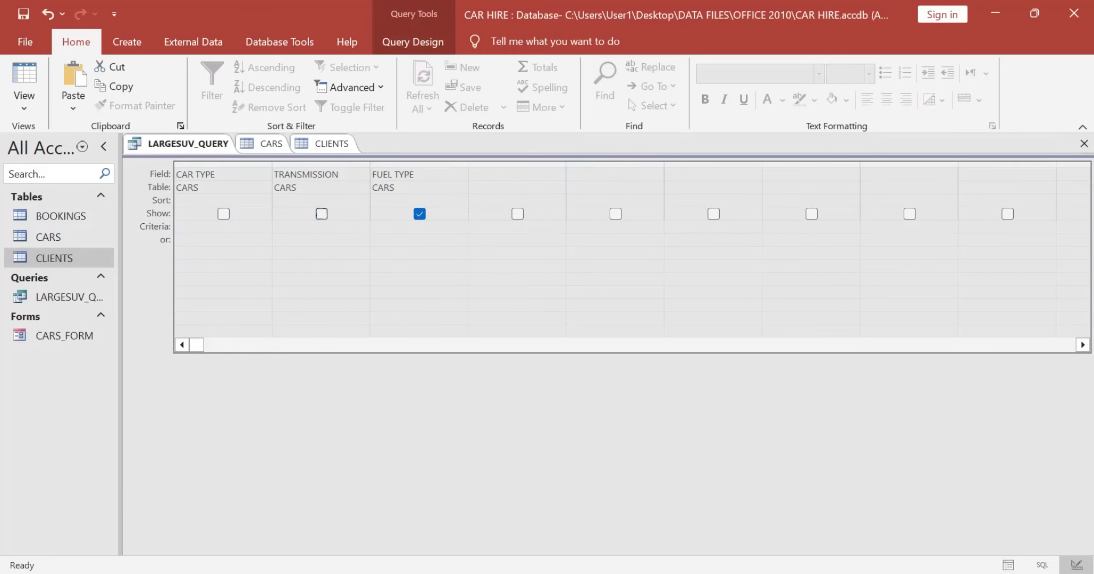
left_click(419, 213)
key("alt+Tab")
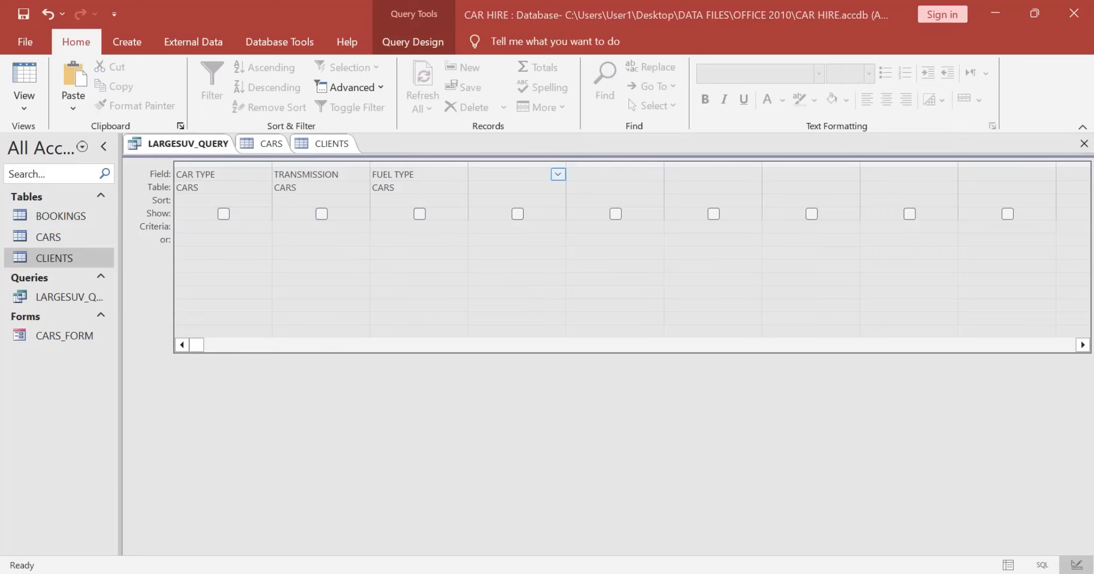
key("alt+Tab")
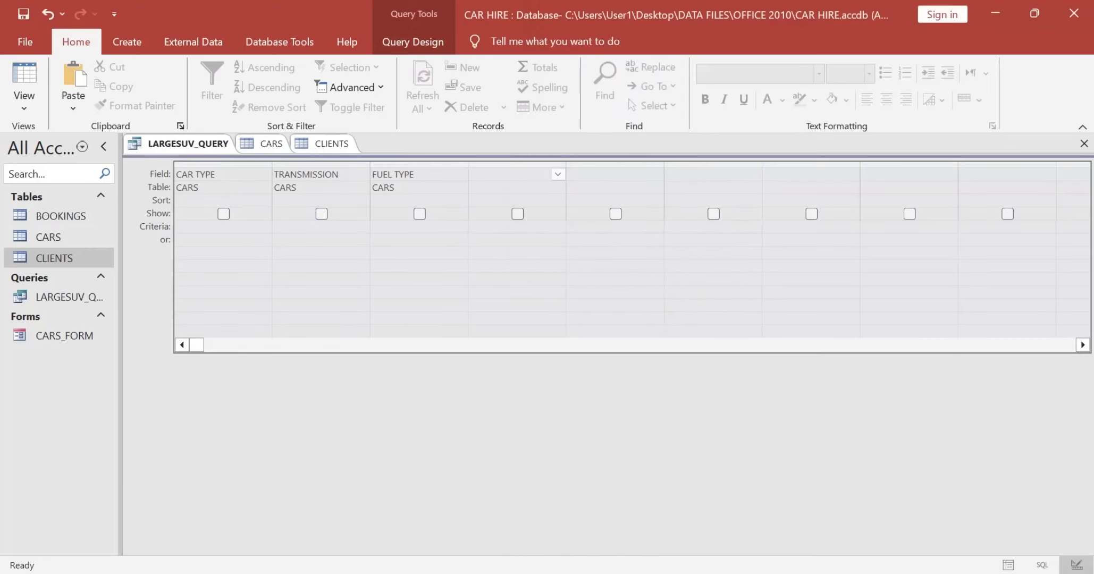
Step: Close all open database objects and try to open LARGESUV_QUERY
right_click(197, 143)
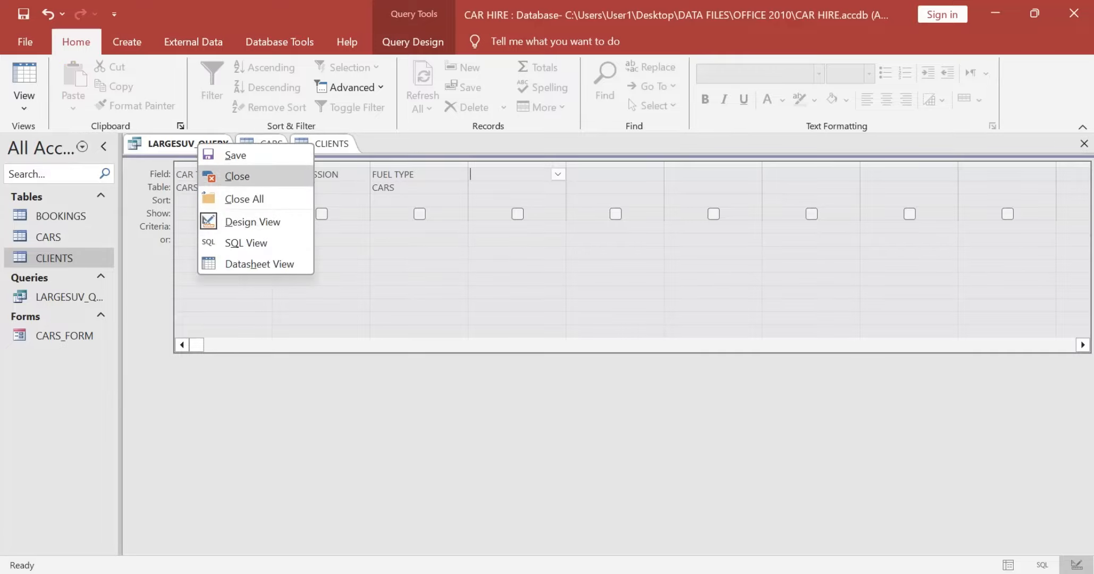
left_click(239, 199)
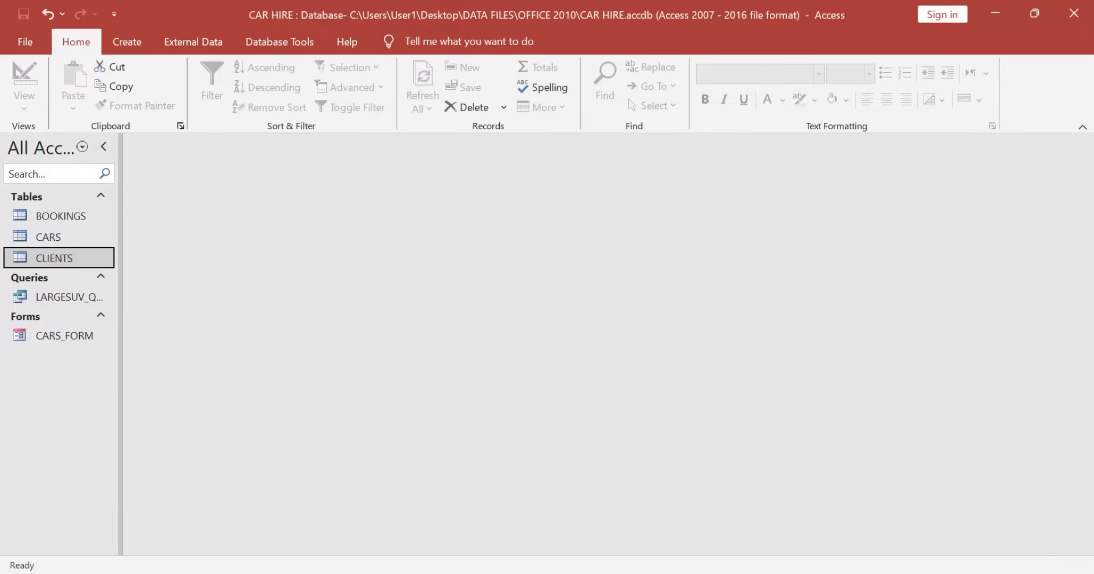
left_click(64, 297)
double_click(64, 297)
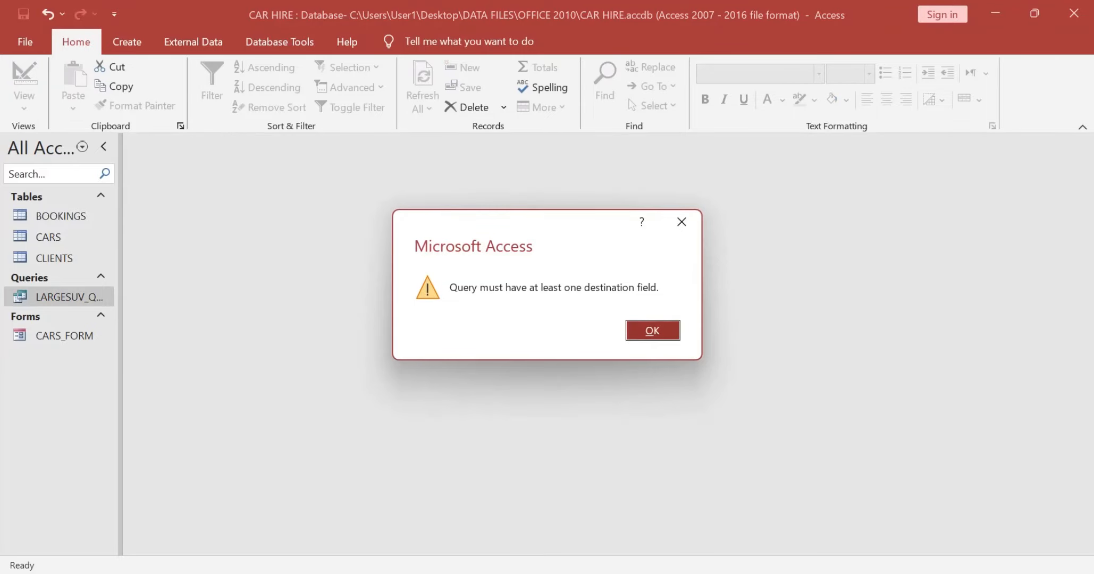
left_click(653, 330)
double_click(63, 297)
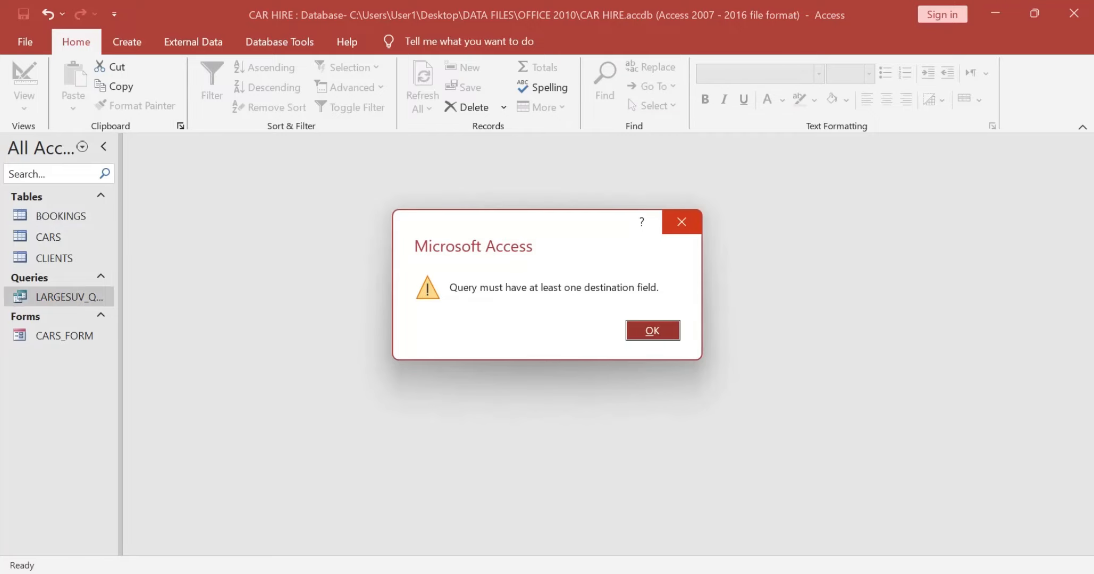
left_click(681, 222)
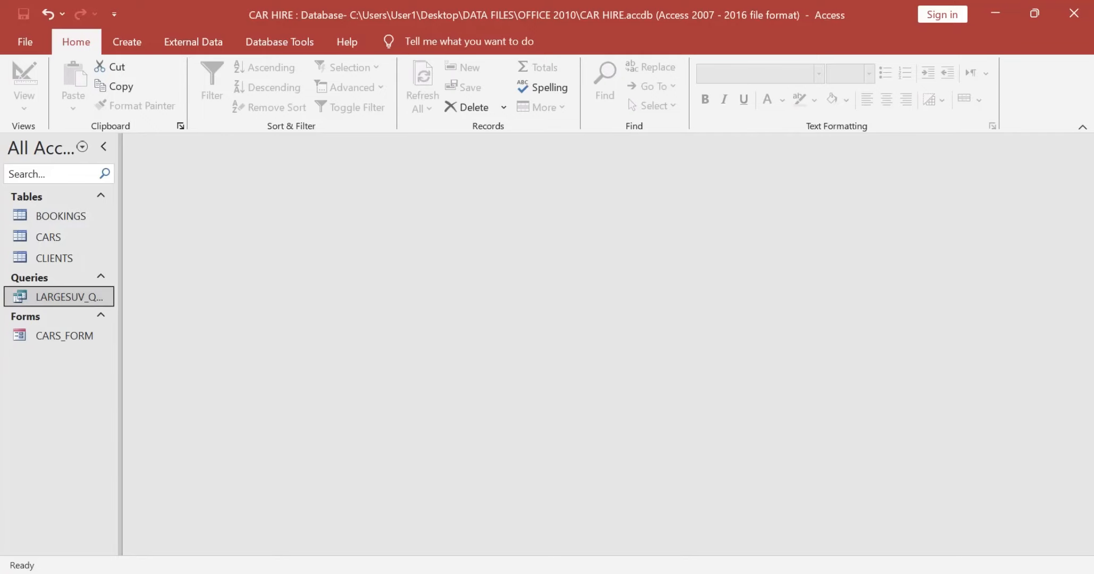
Step: Delete LARGESUV_QUERY from the database
key("Delete")
left_click(589, 353)
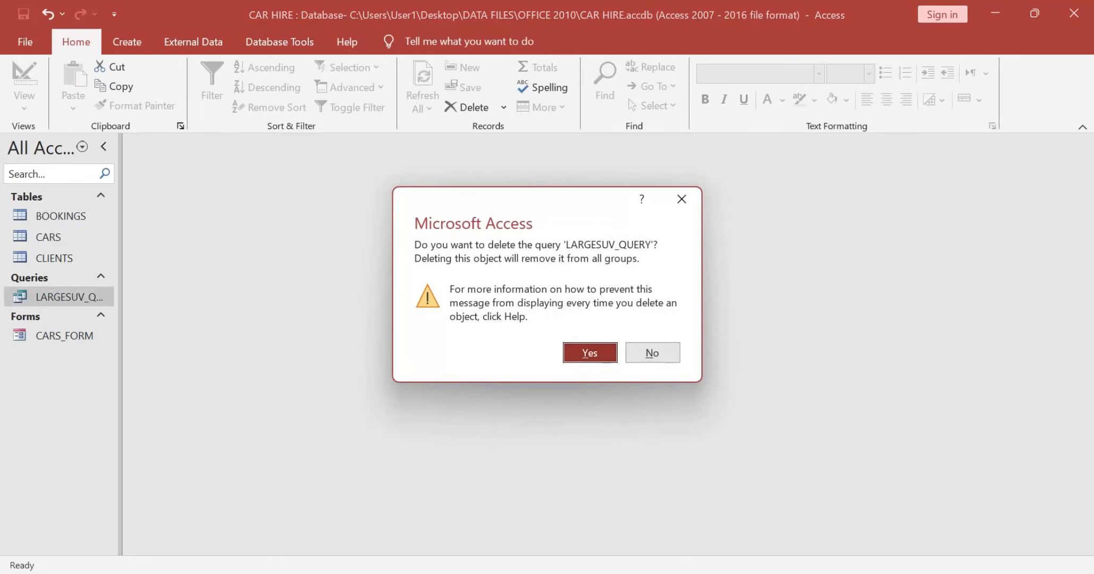
Step: Create a new query in Design view based on the CARS and CLIENTS tables
left_click(127, 42)
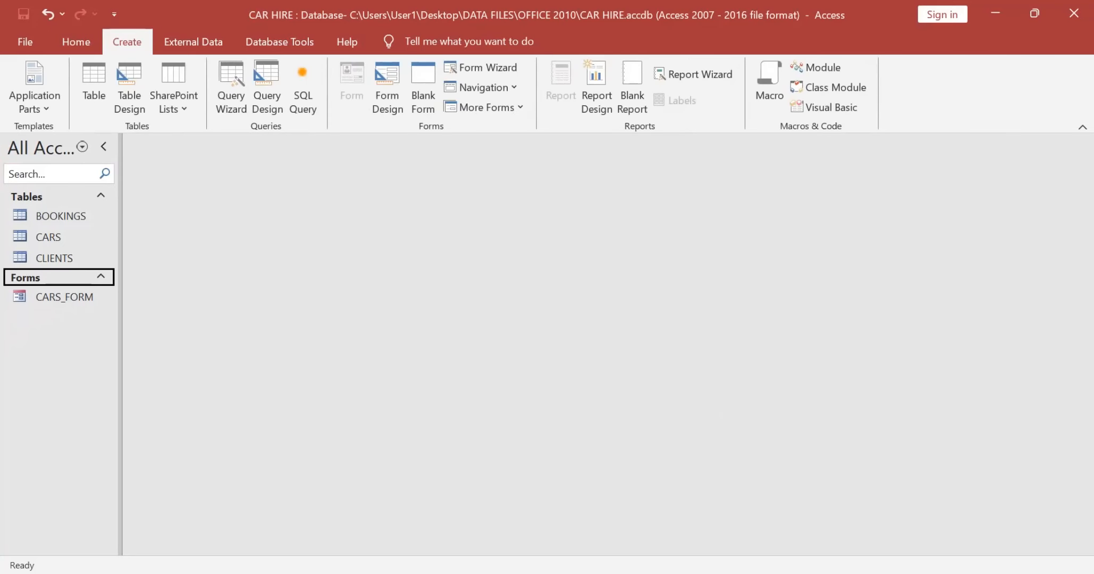
left_click(267, 88)
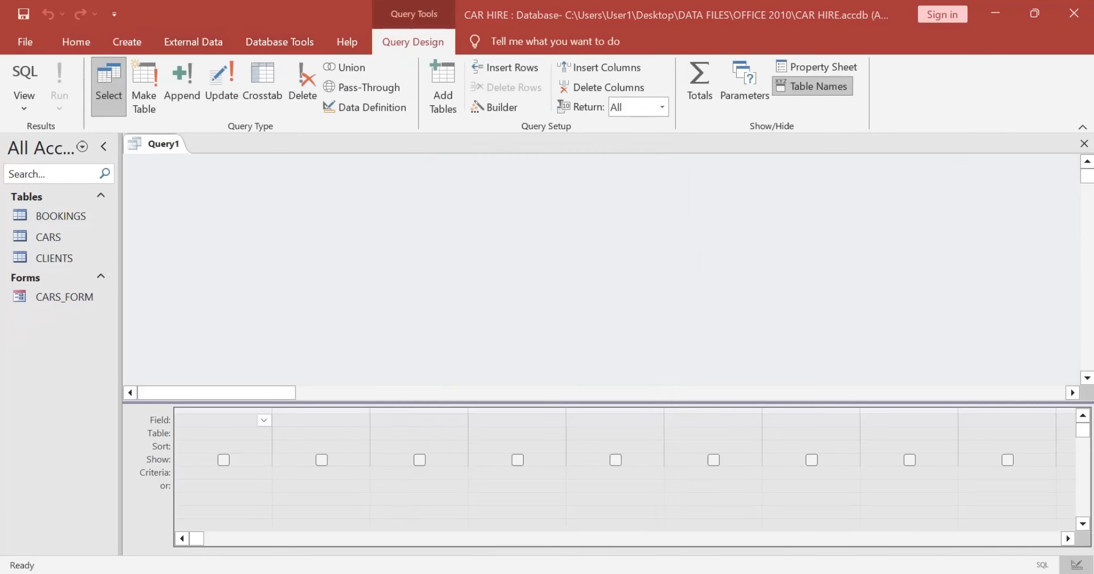
left_click(437, 230)
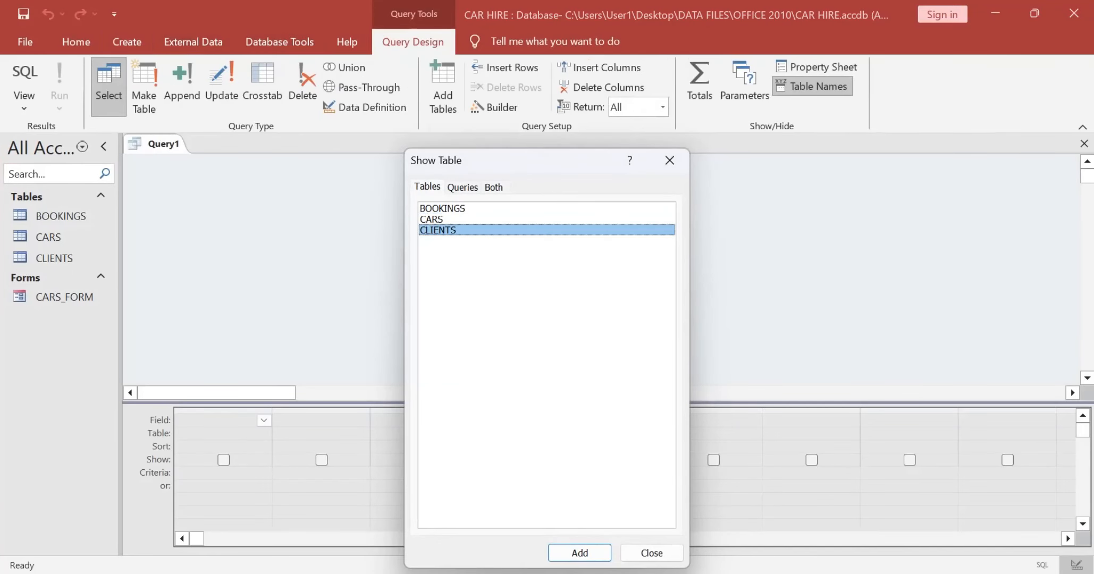
left_click(431, 219, "ctrl")
left_click(579, 553)
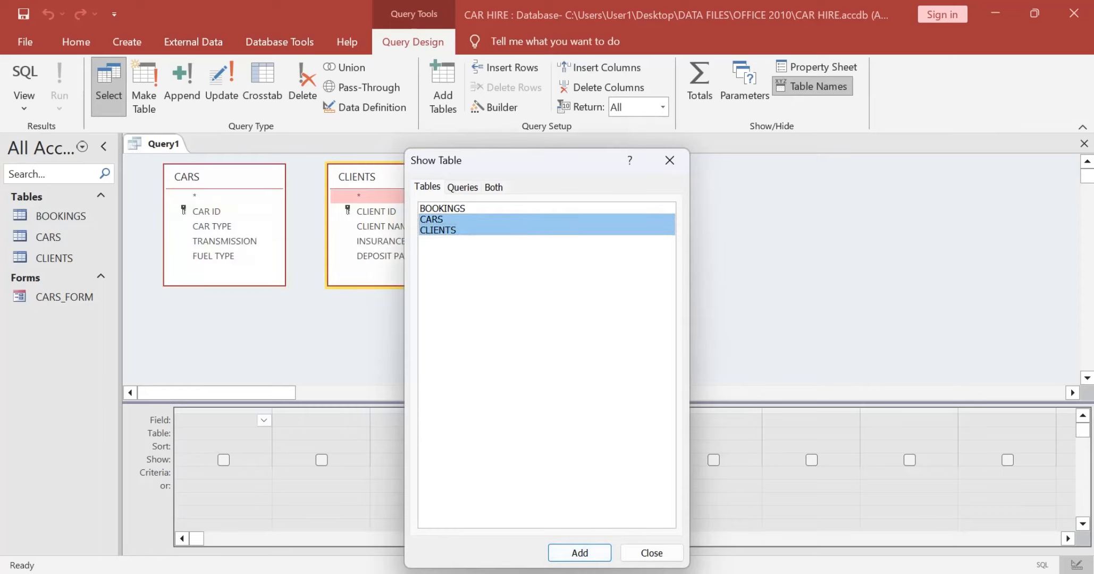
left_click(669, 160)
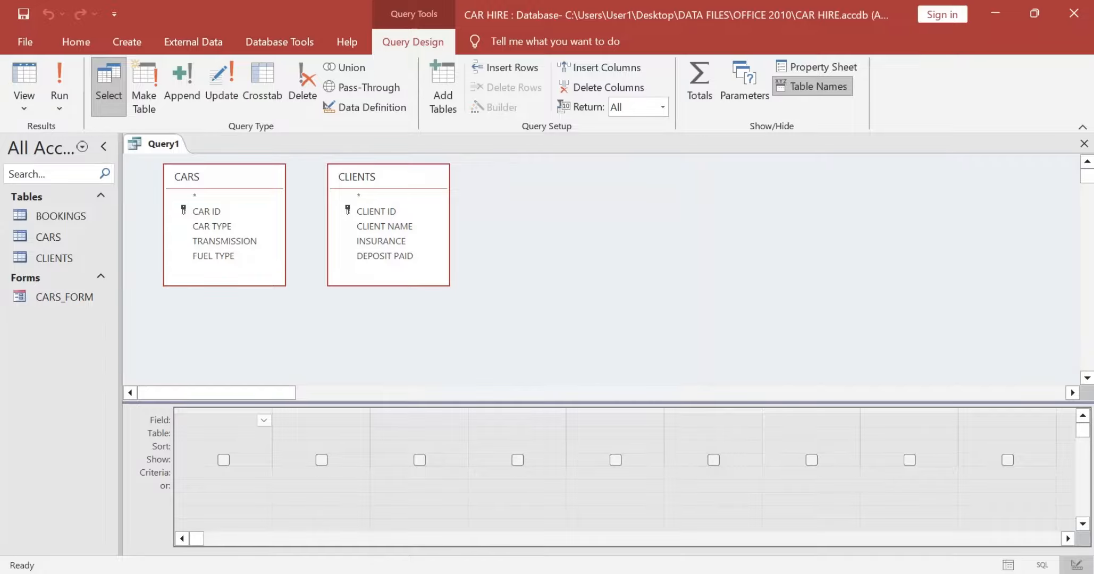
Step: Add CAR TYPE, TRANSMISSION and FUEL TYPE from CARS to the query grid and exclude all three from the displayed output
key("alt+Tab")
scroll(797, 303, "up", 1)
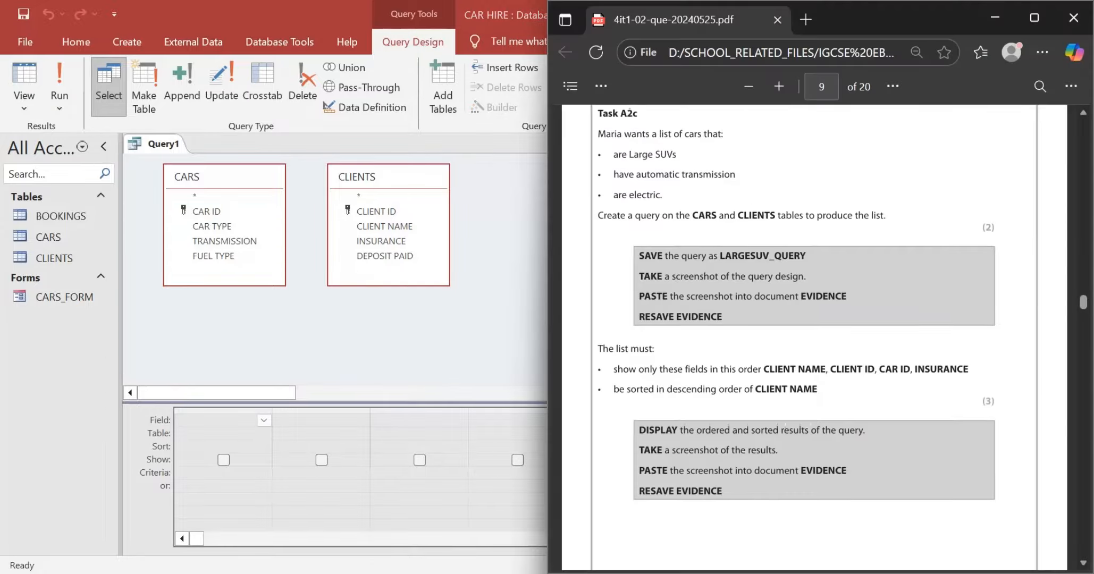
key("alt+Tab")
double_click(211, 225)
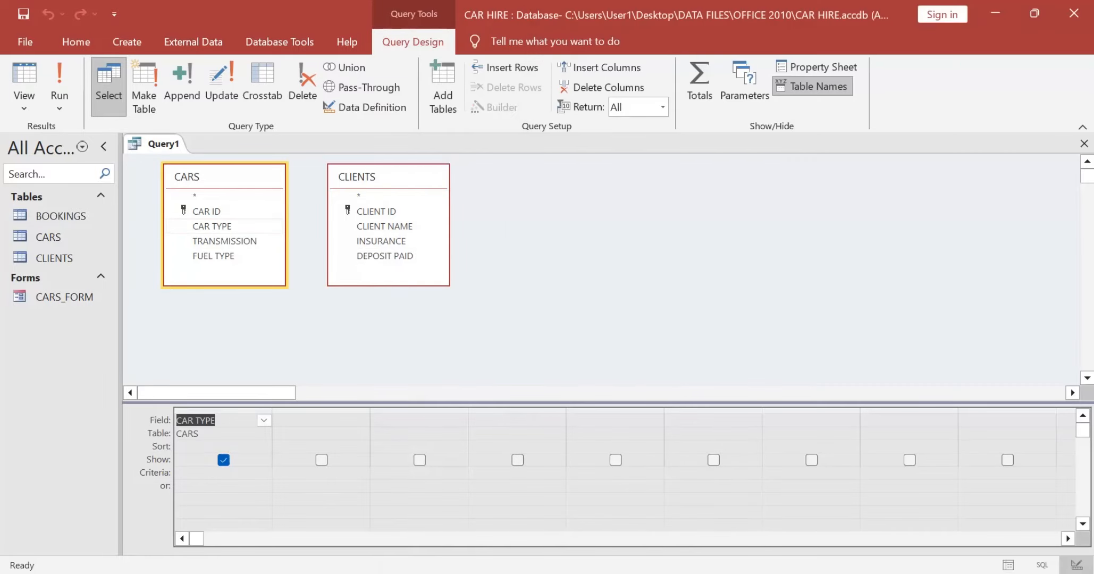
double_click(225, 241)
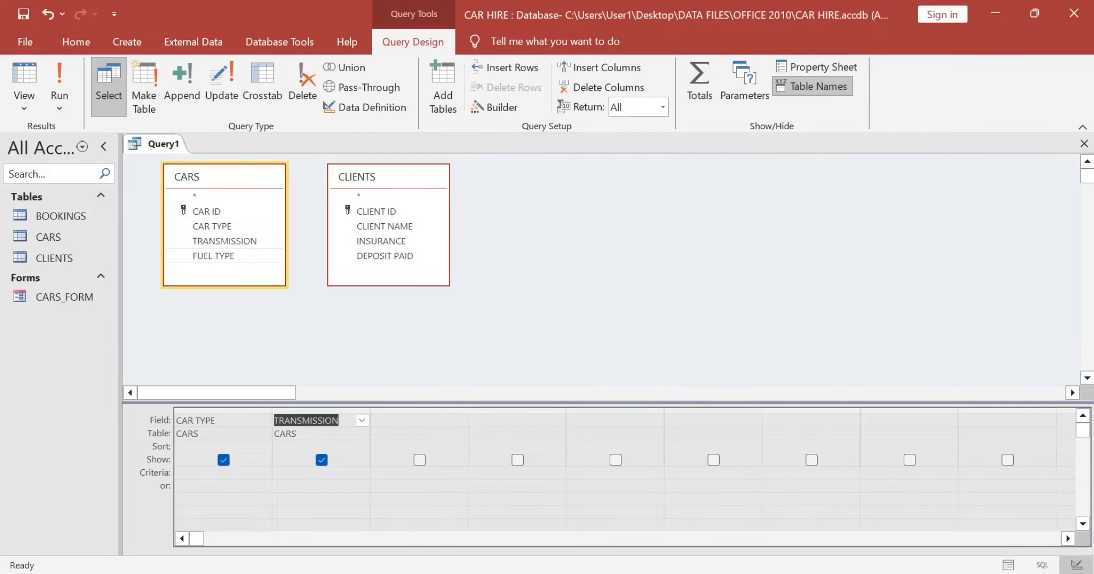
double_click(213, 255)
left_click(223, 460)
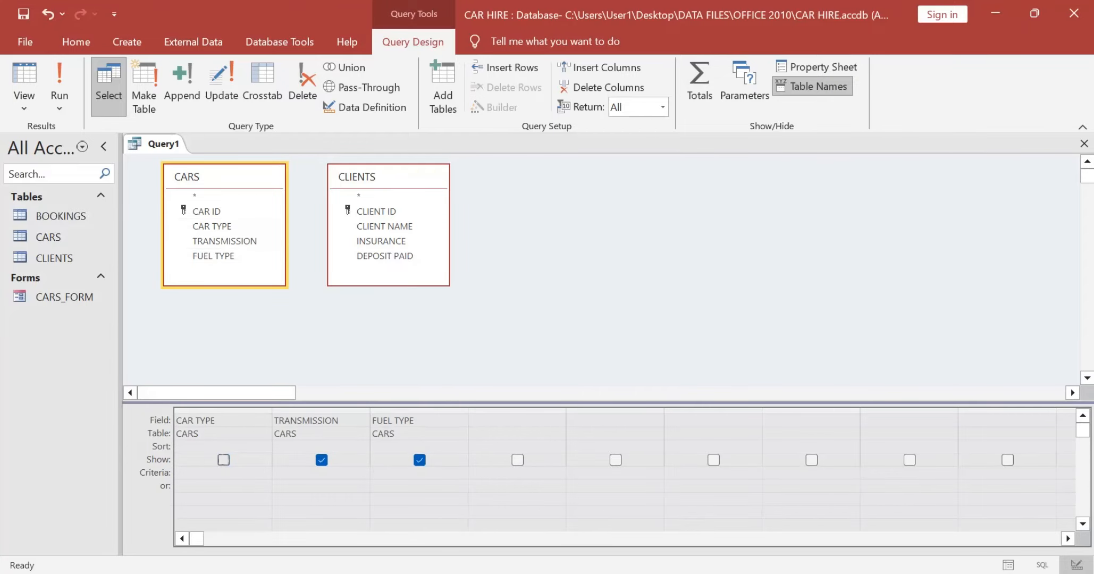
left_click(322, 459)
left_click(420, 460)
Step: Following the order in Task A2c, add CLIENT NAME, CLIENT ID, CAR ID and INSURANCE to the query as displayed fields
key("alt+Tab")
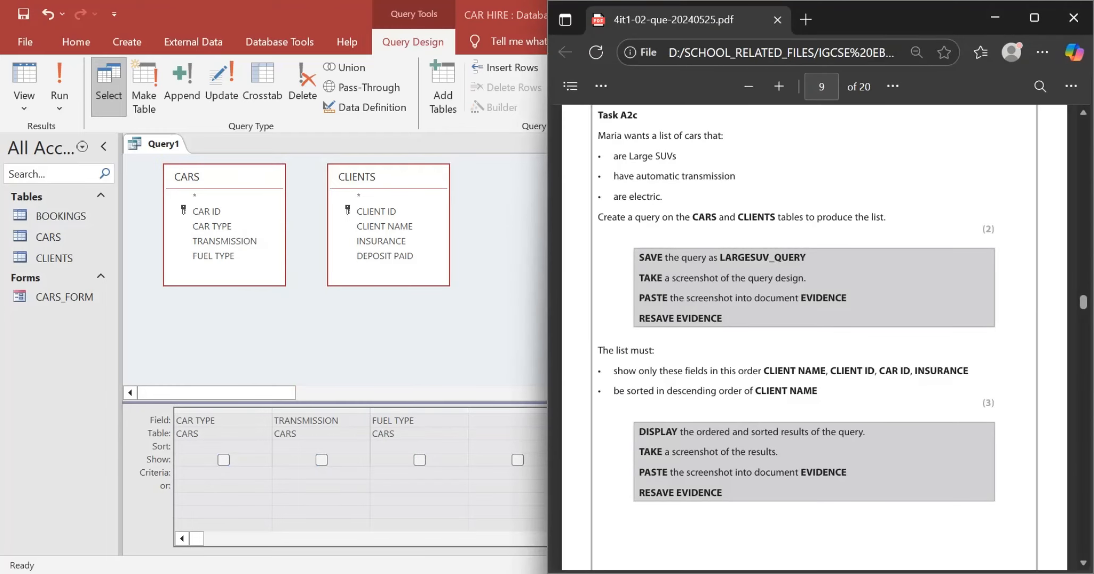
key("alt+Tab")
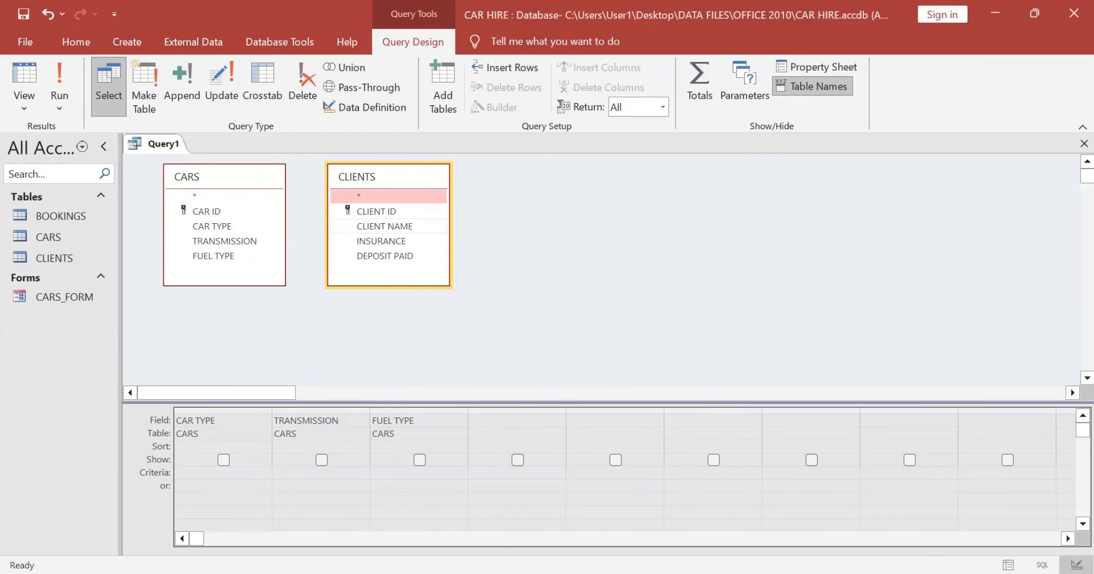
double_click(414, 228)
key("alt+Tab")
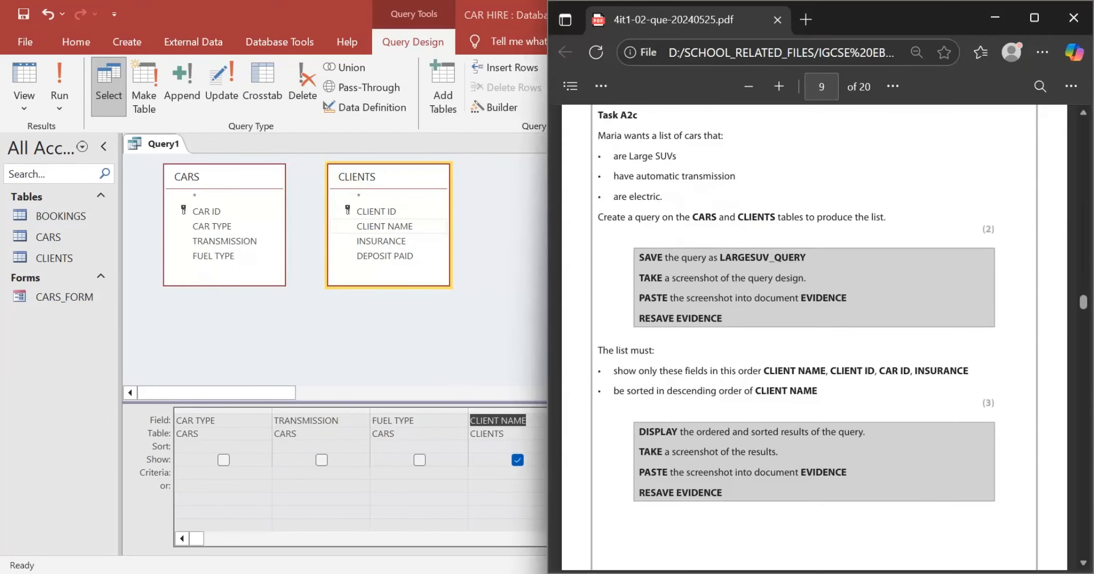
key("alt+Tab")
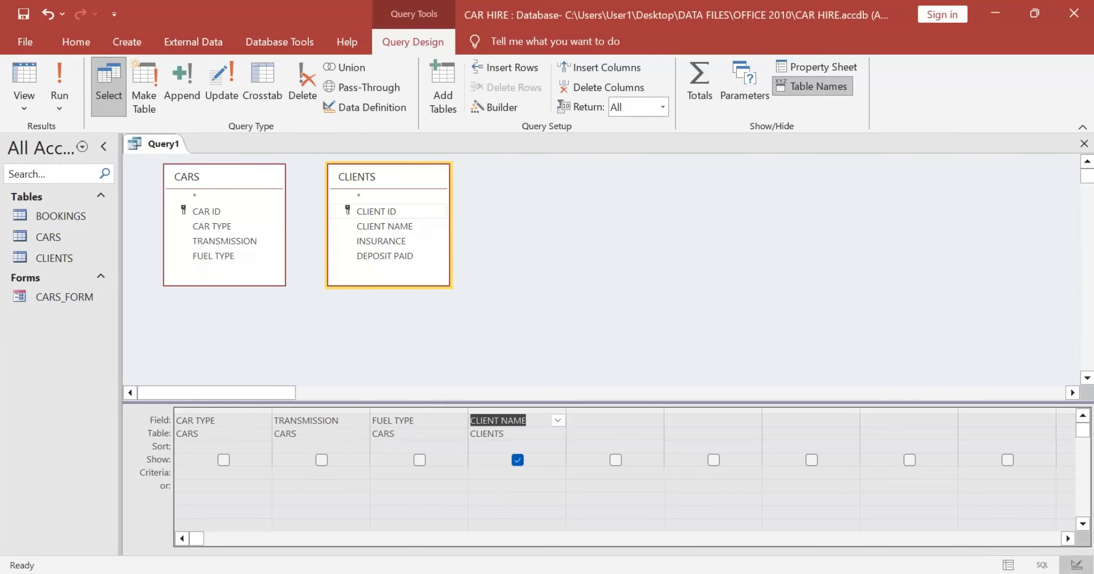
double_click(388, 212)
key("alt+Tab")
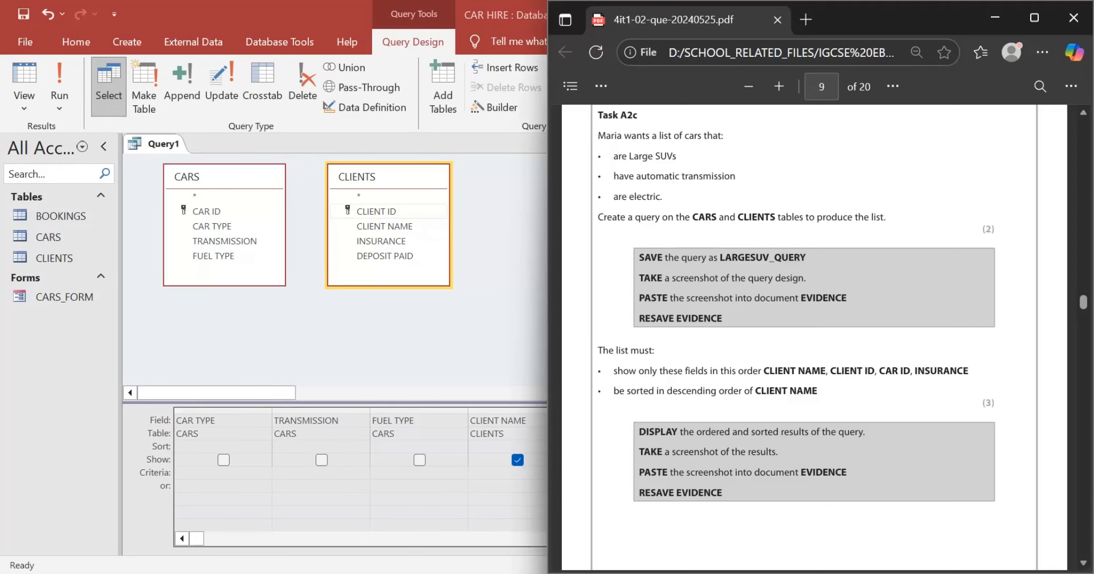
key("alt+Tab")
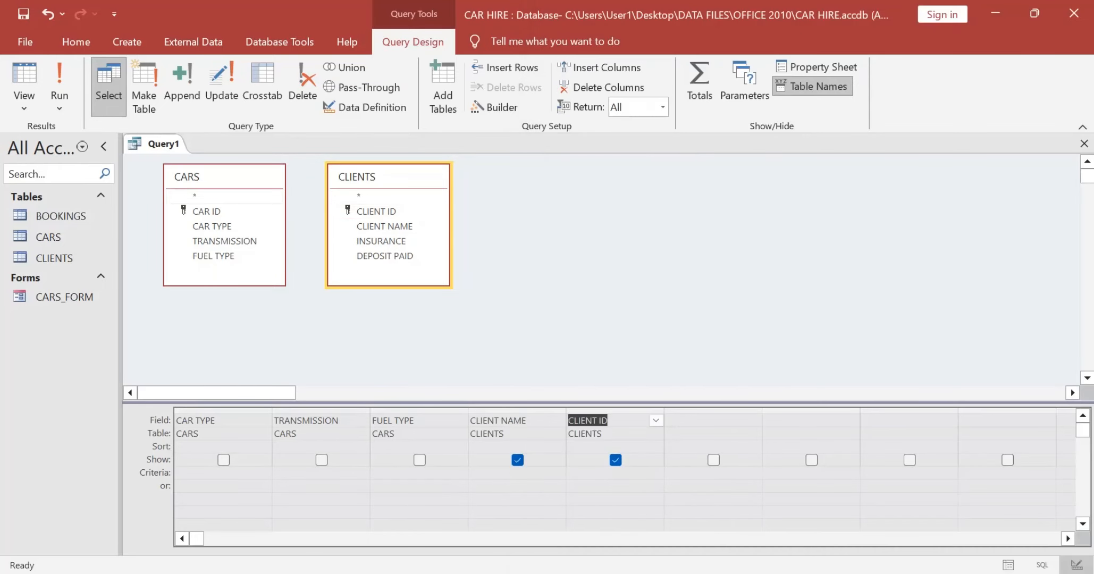
double_click(206, 211)
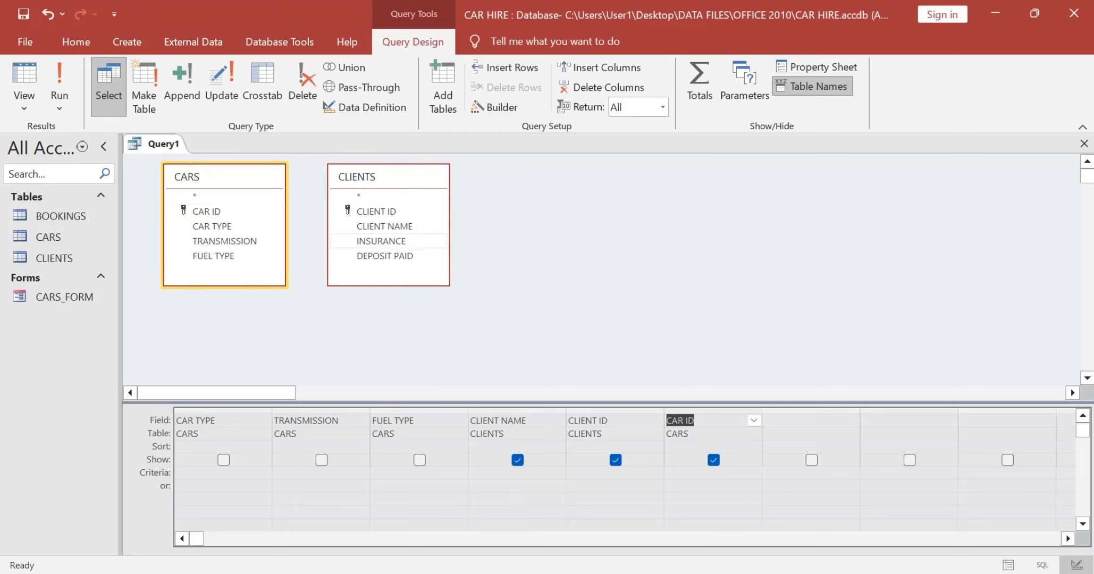
double_click(381, 241)
double_click(381, 241)
Step: Check the field list in Task A2c and remove the duplicate INSURANCE column from the query grid
key("alt+Tab")
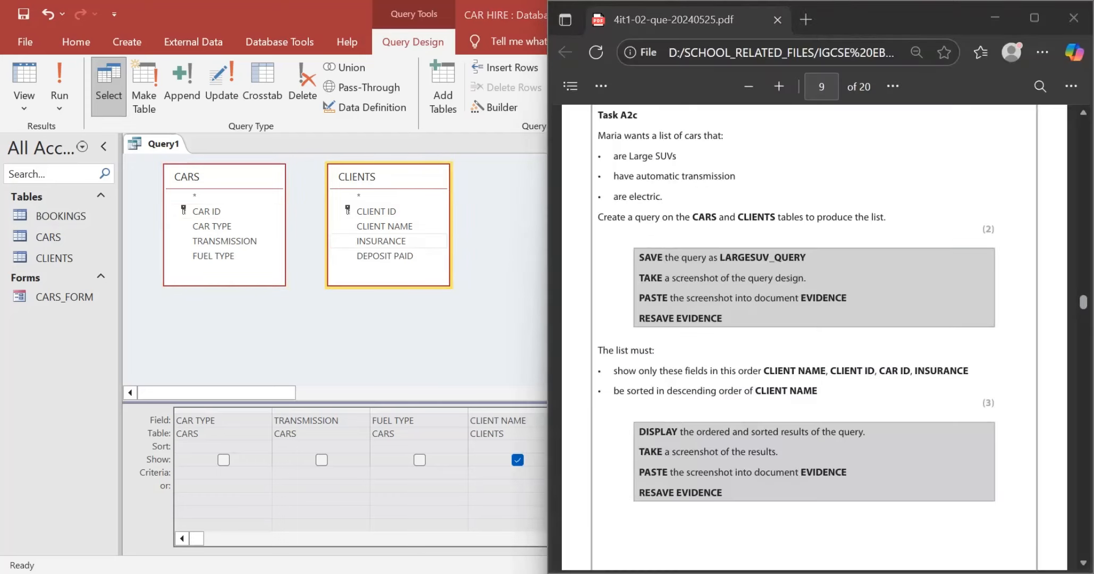
key("alt+Tab")
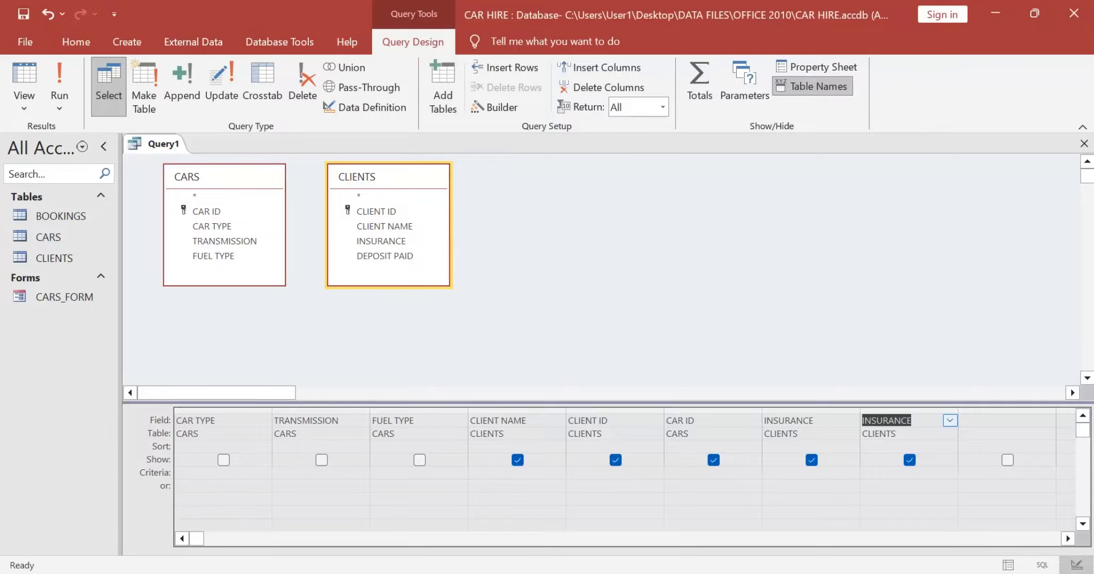
key("Delete")
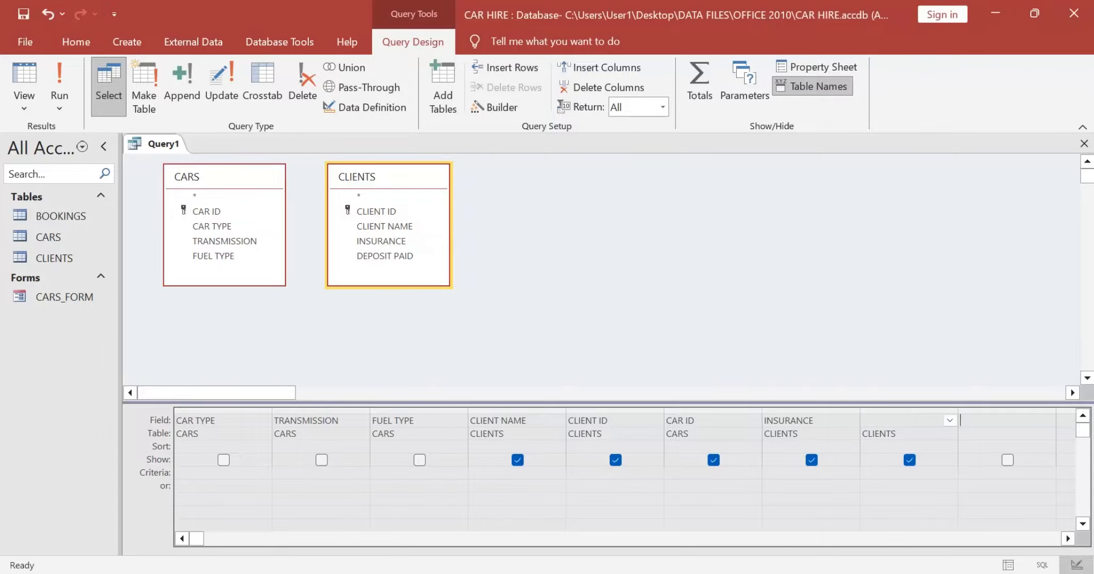
left_click(948, 420)
Step: Reread the Task A2c conditions, copy Large SUV from the CARS table and enter it as the CAR TYPE criterion
key("alt+Tab")
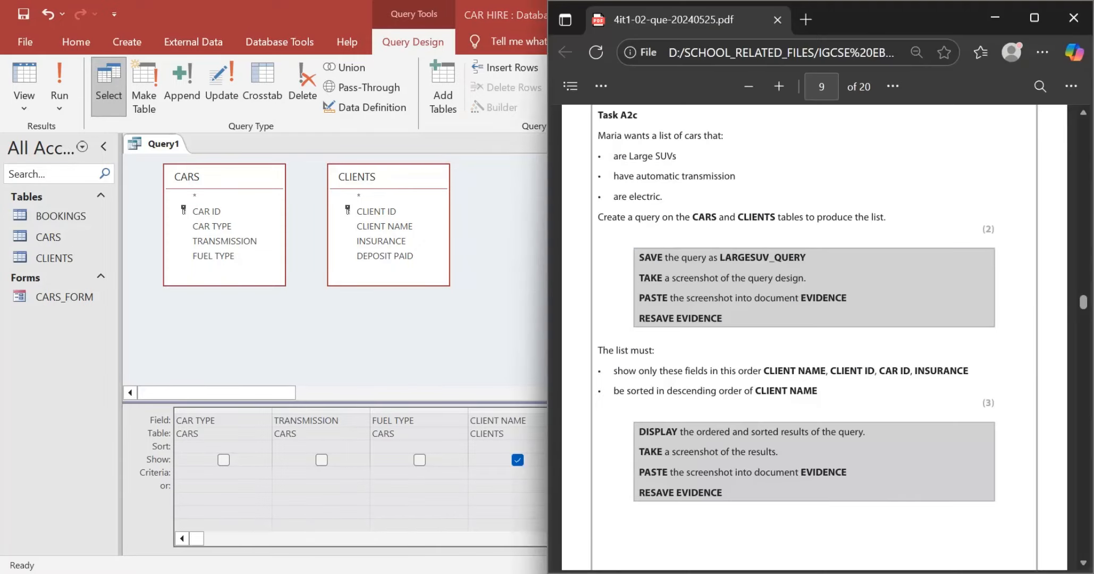
scroll(814, 306, "up", 1)
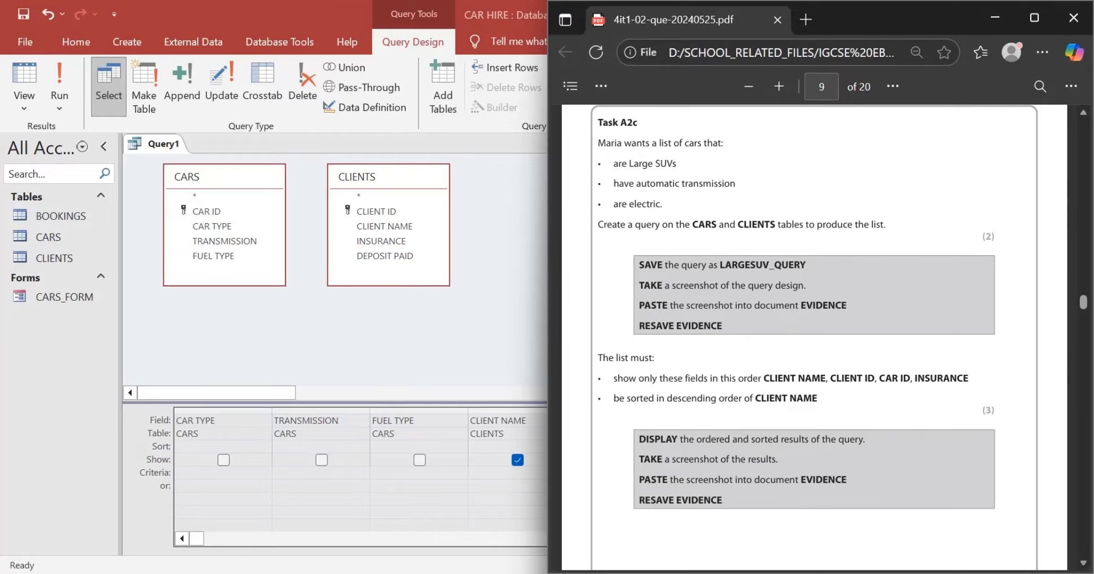
key("alt+Tab")
double_click(48, 237)
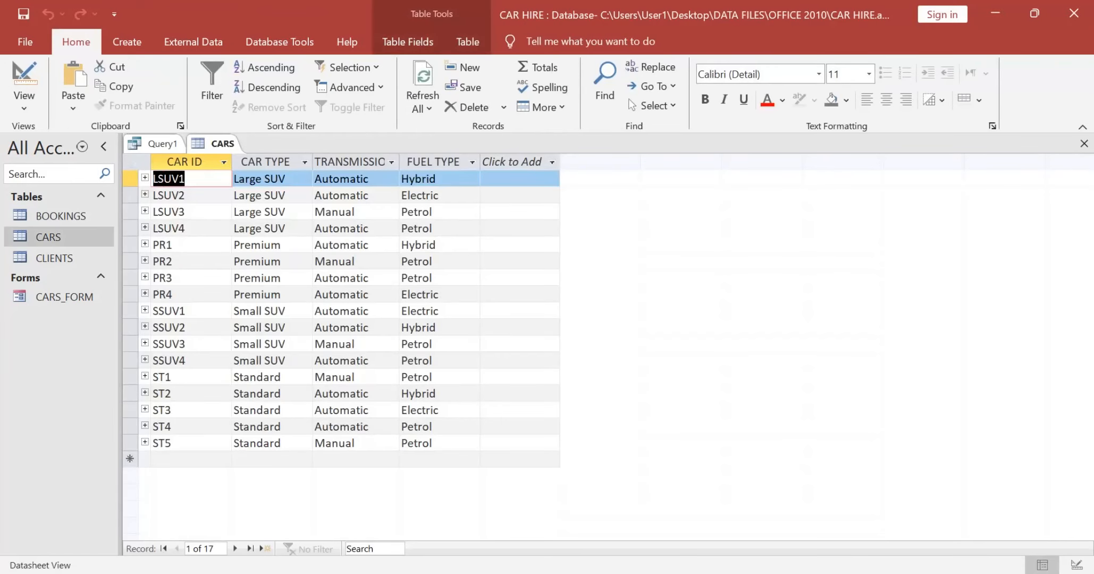
double_click(282, 179)
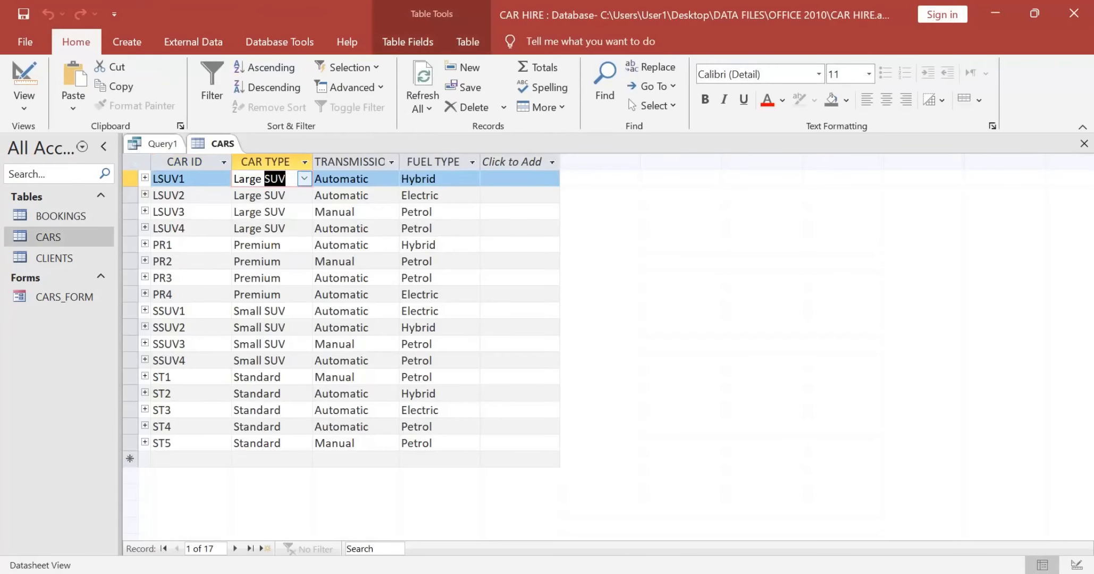
left_click_drag(287, 180, 233, 179)
key("ctrl+c")
left_click(157, 144)
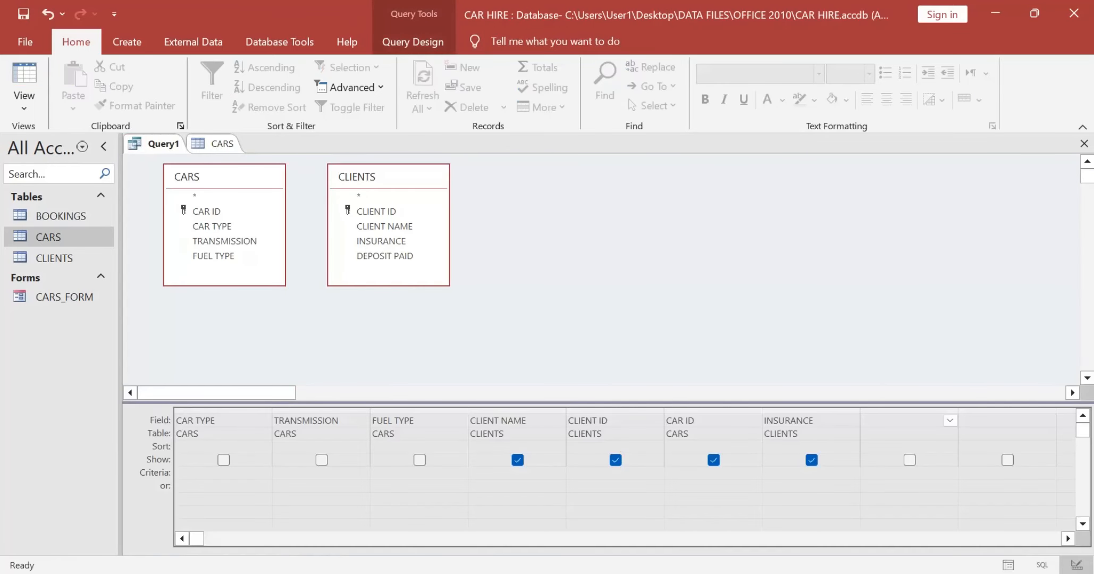
left_click(213, 473)
key("ctrl+v")
key("Return")
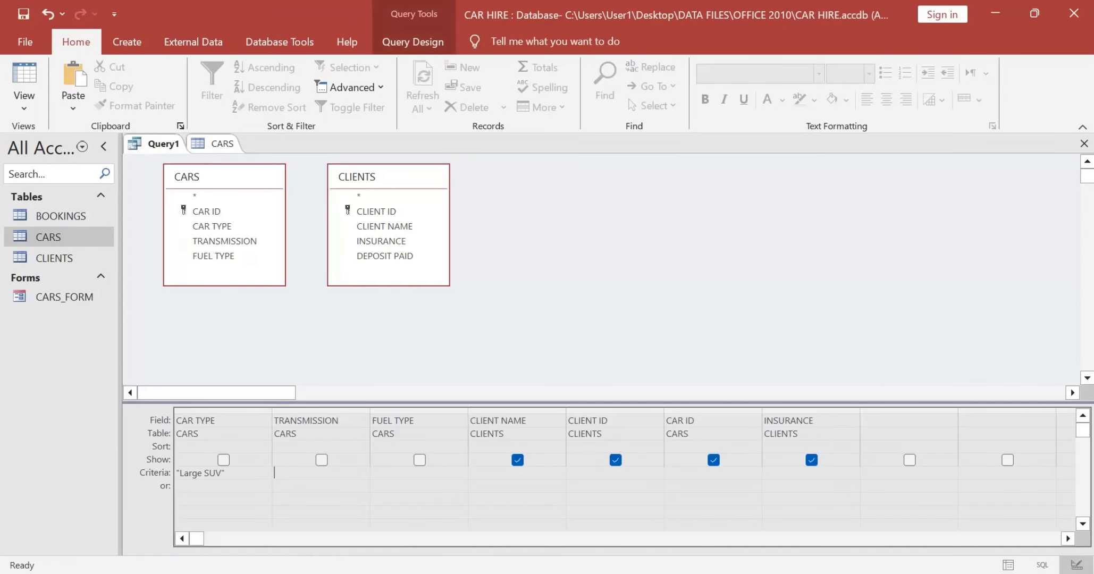
Step: Look up the transmission value in the CARS table and set the query's TRANSMISSION criterion to Automatic
left_click(215, 143)
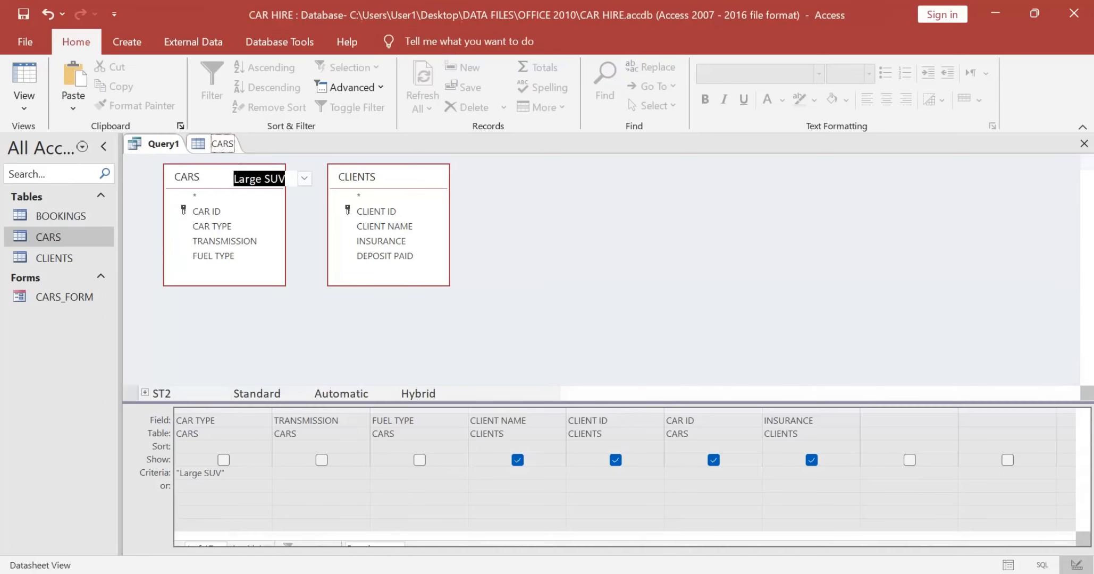
key("alt+Tab")
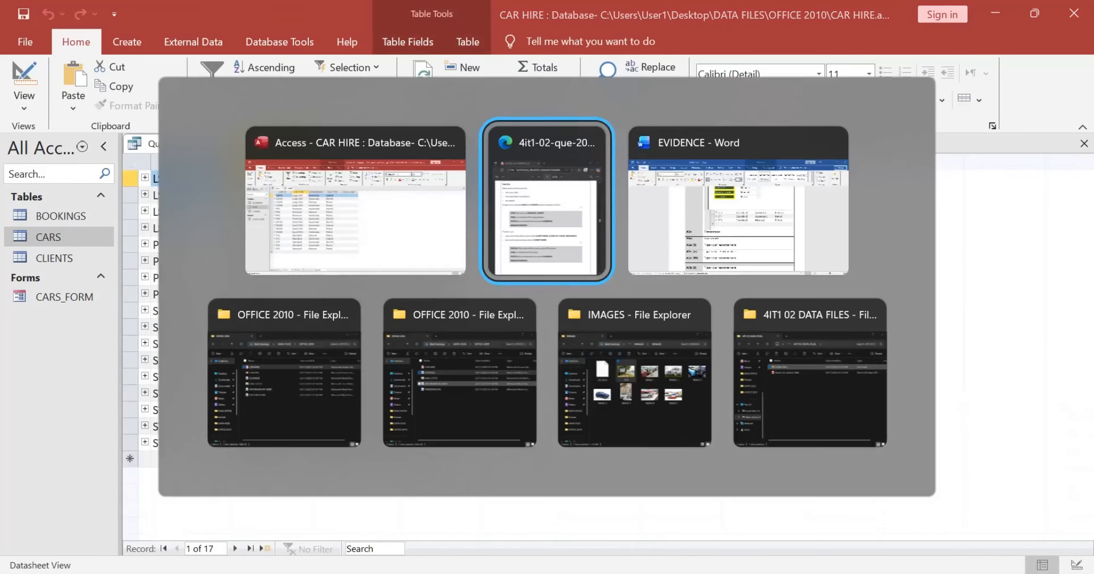
key("alt+Tab")
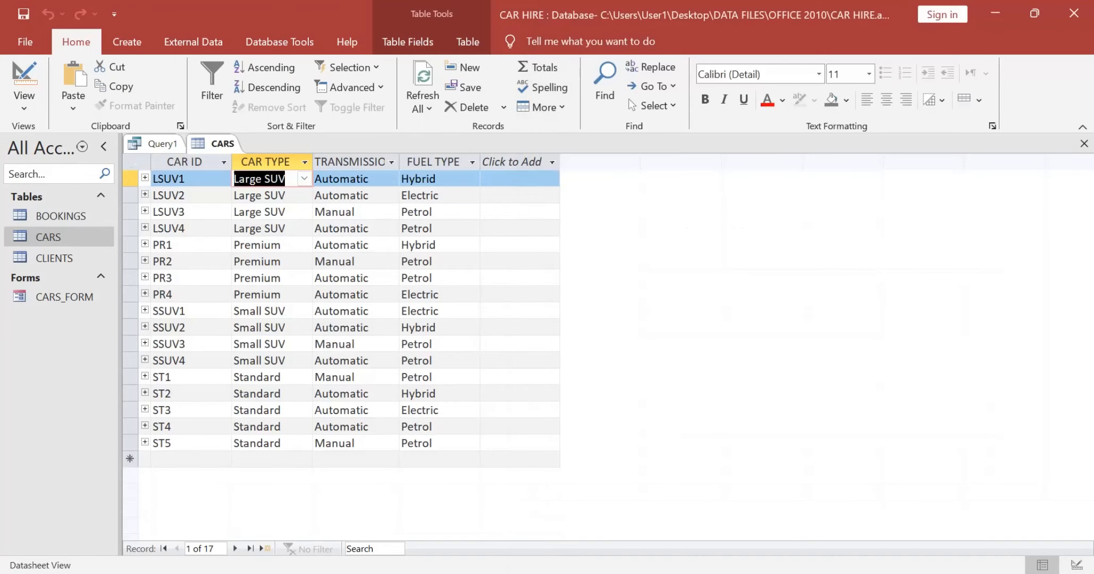
key("Tab")
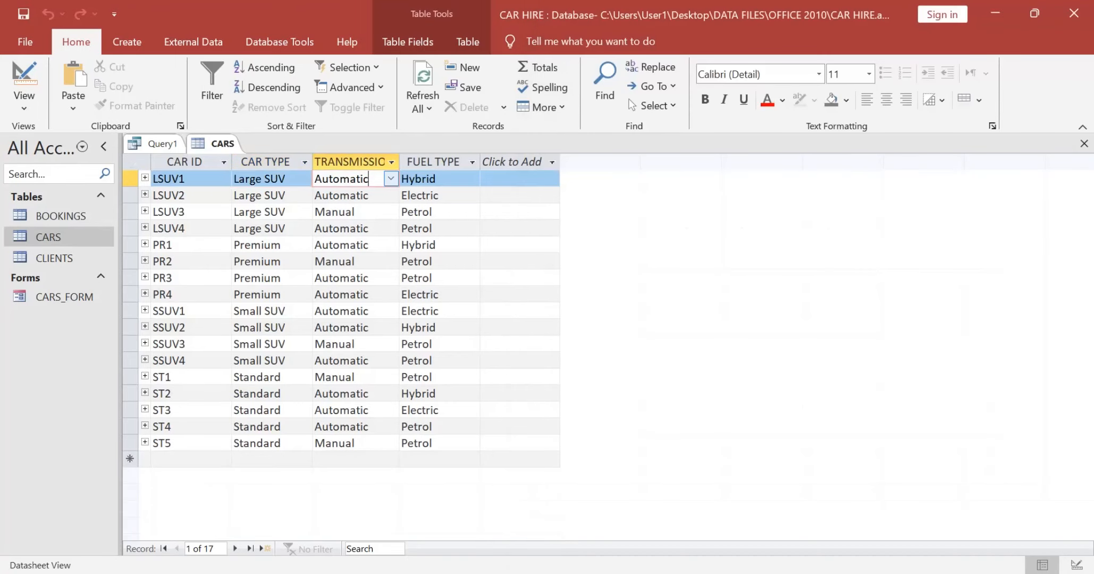
key("ctrl+v")
key("ctrl+z")
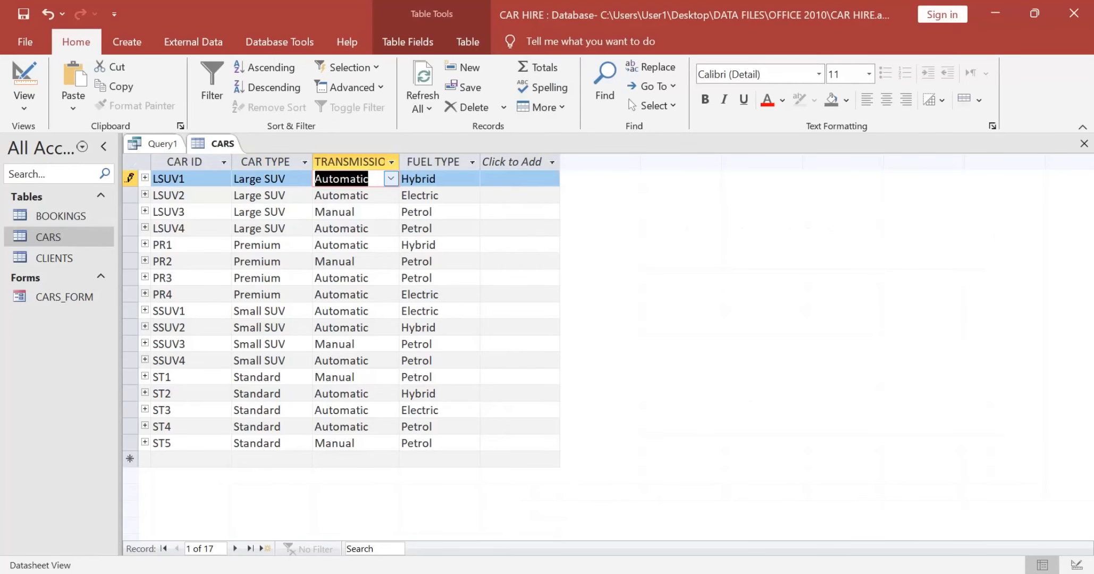
left_click(155, 144)
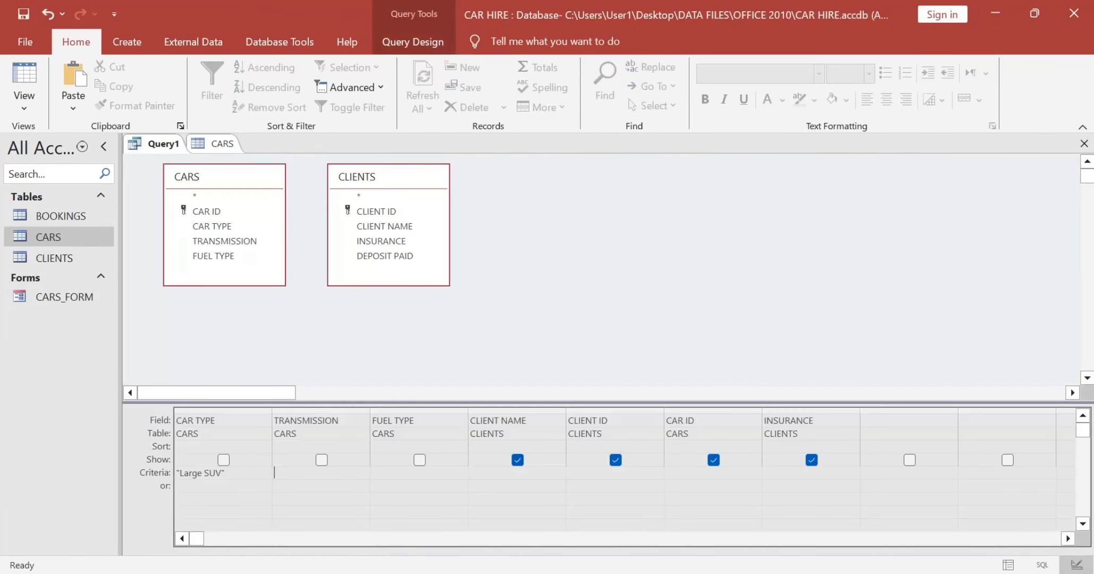
type("Automatic")
key("Tab")
Step: Check the fuel condition in Task A2c, copy Electric from the CARS table and paste it as the FUEL TYPE criterion
key("alt+Tab")
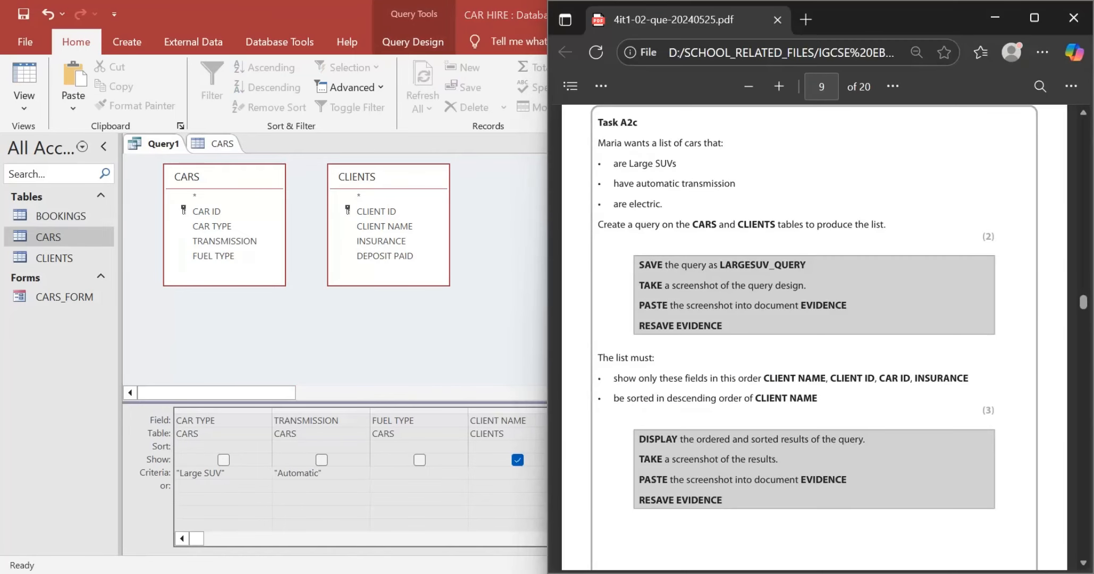
key("alt+Tab")
left_click(222, 143)
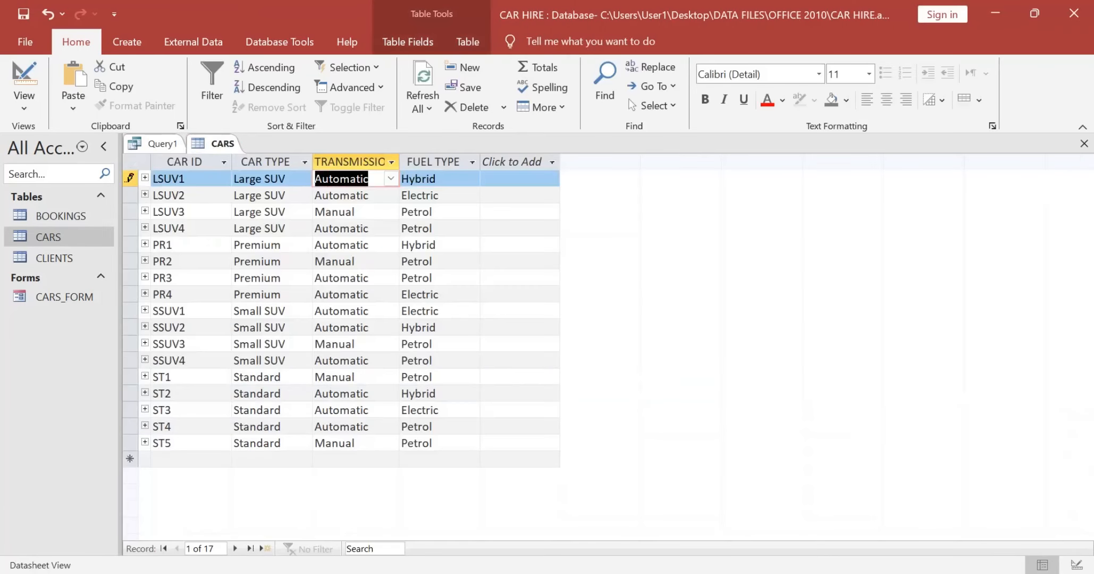
left_click(444, 195)
left_click_drag(441, 195, 401, 195)
key("ctrl+c")
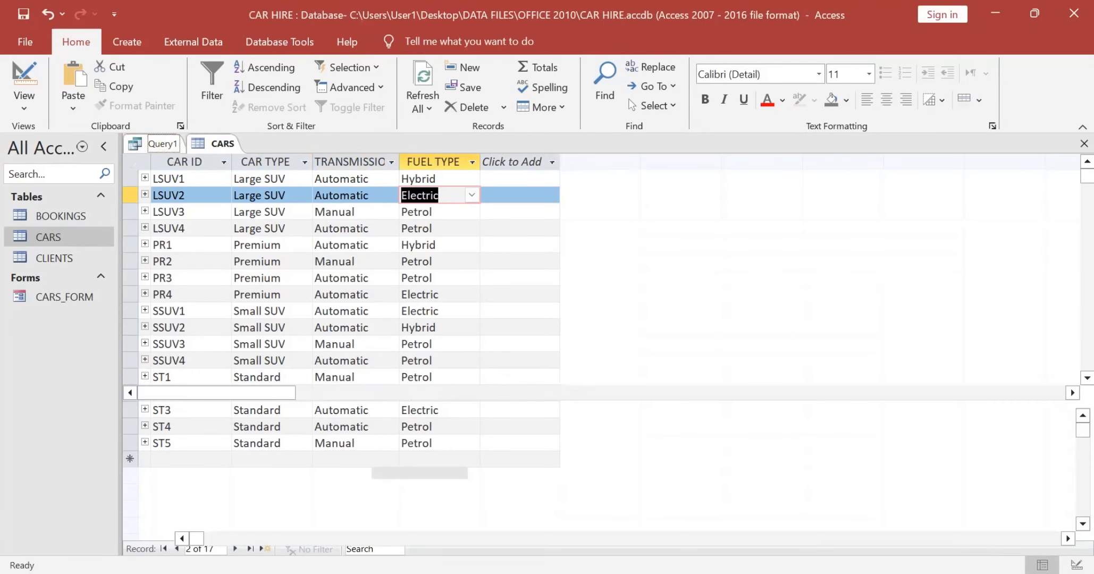
left_click(154, 143)
key("ctrl+v")
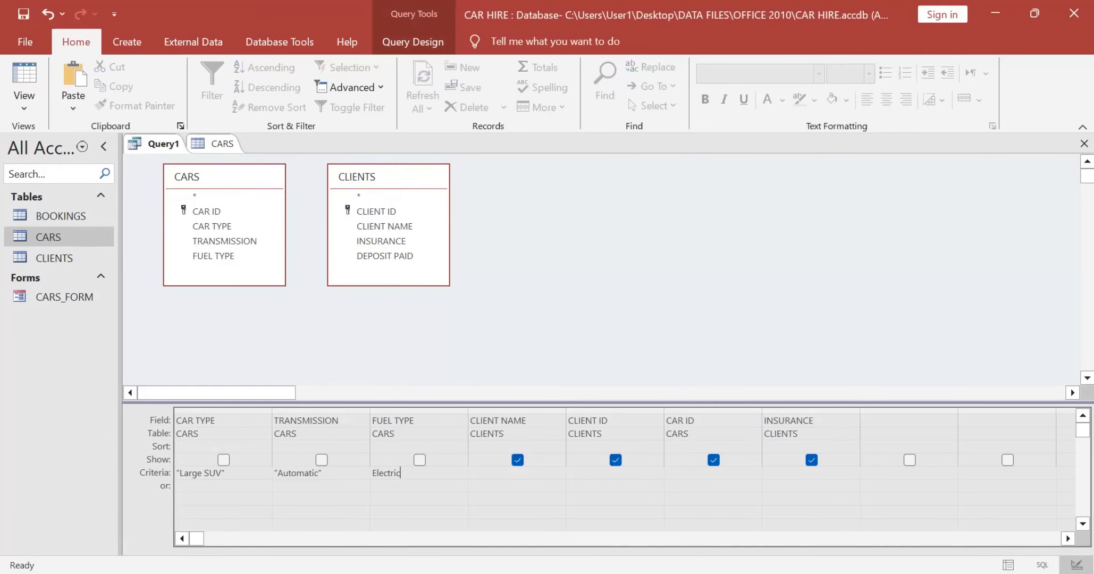
Step: Check the sort condition in Task A2c and sort the query by CLIENT NAME in descending order
key("Tab")
left_click(412, 41)
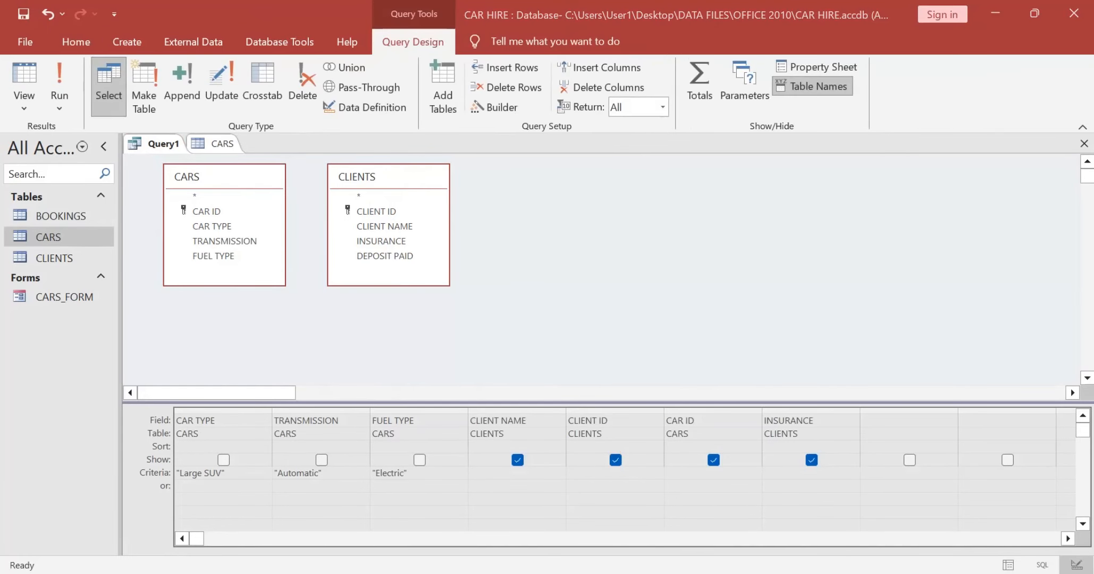
key("alt+Tab")
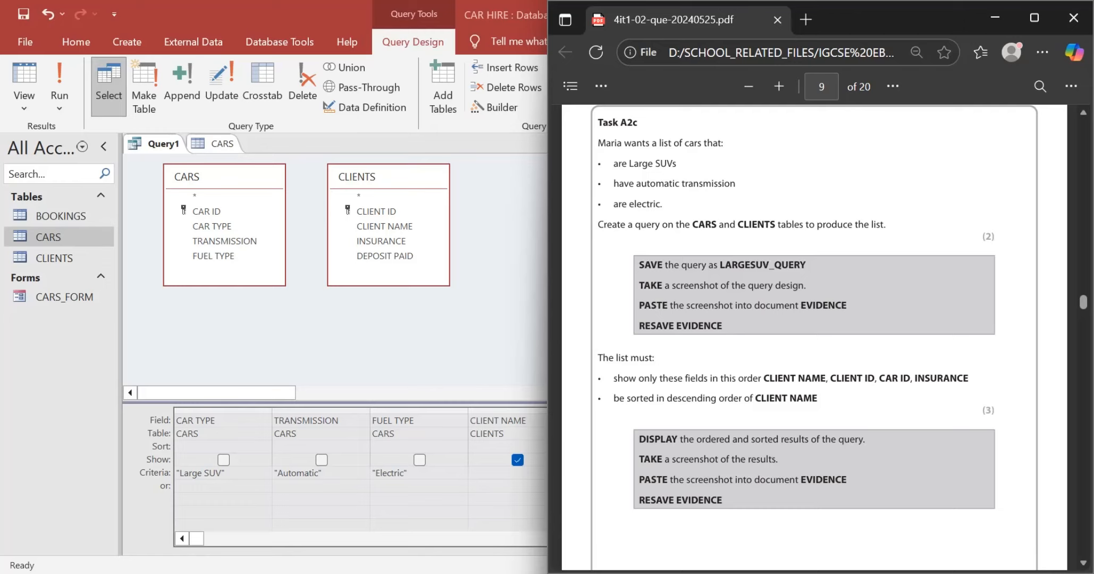
left_click_drag(817, 399, 754, 399)
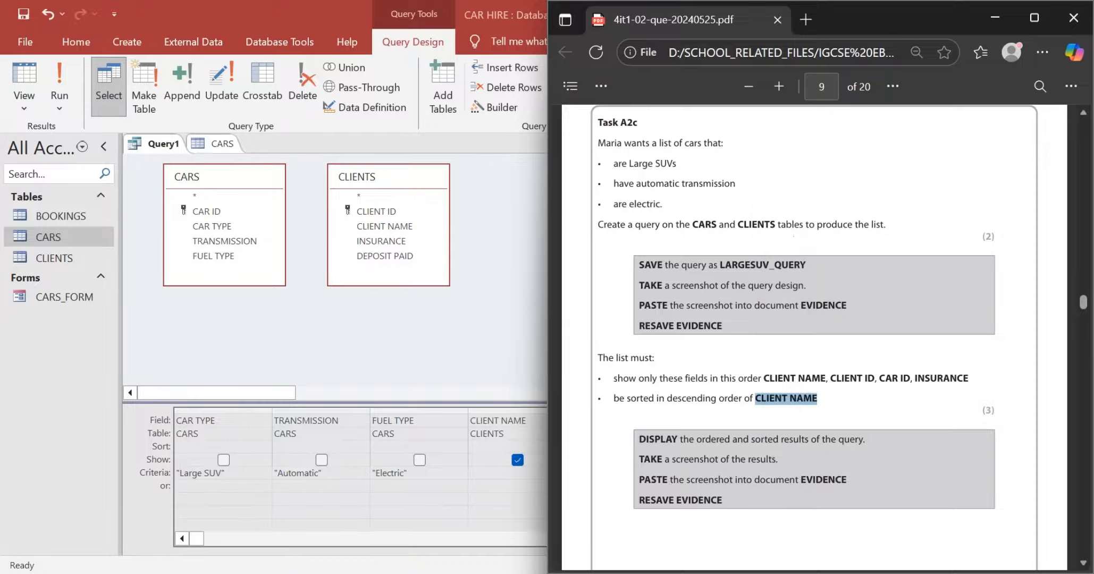
key("alt+Tab")
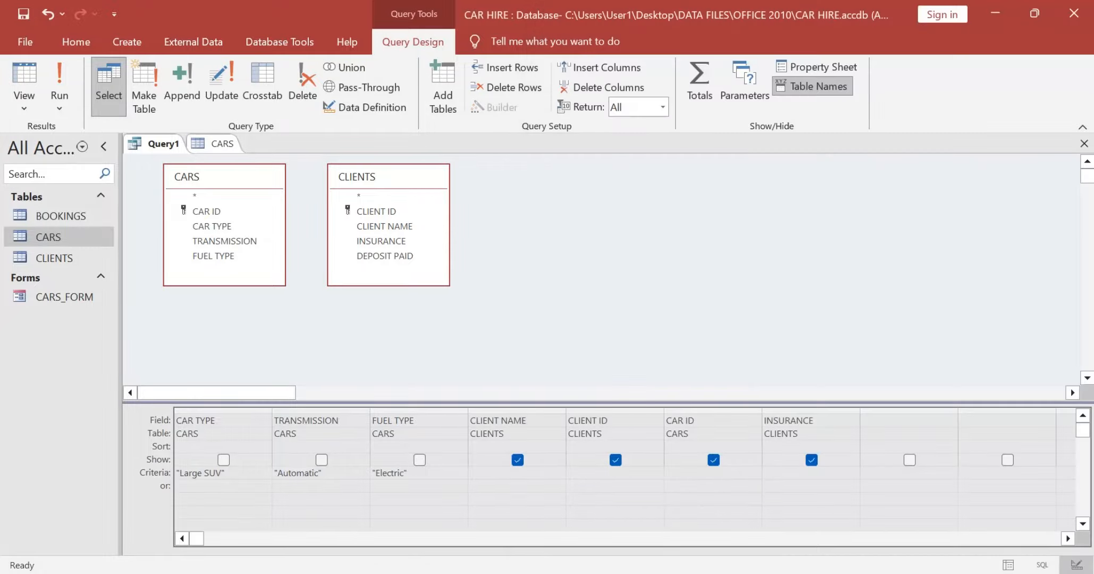
left_click(533, 446)
left_click(558, 446)
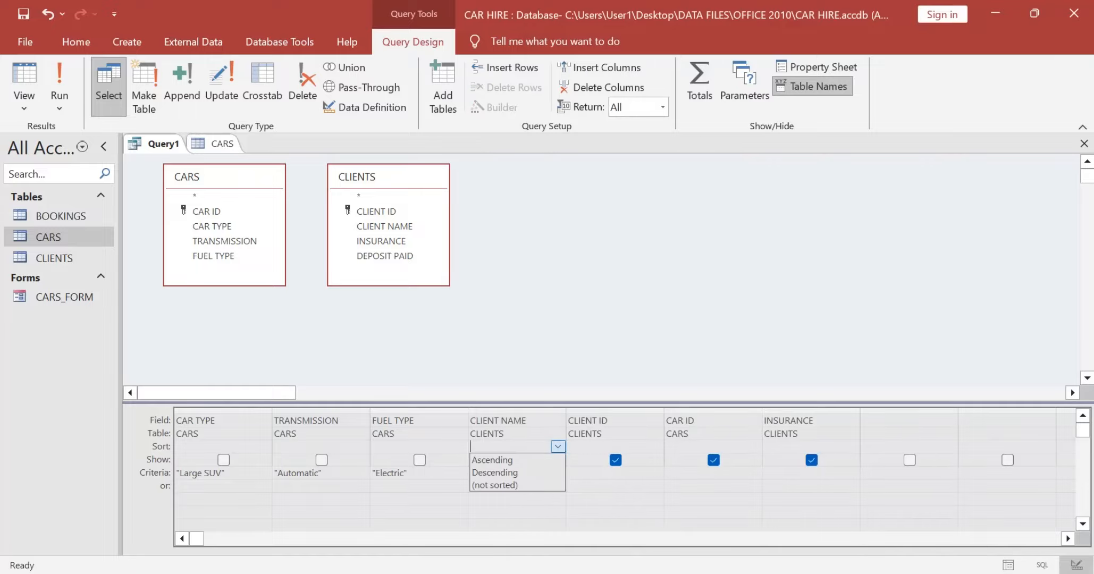
left_click(494, 472)
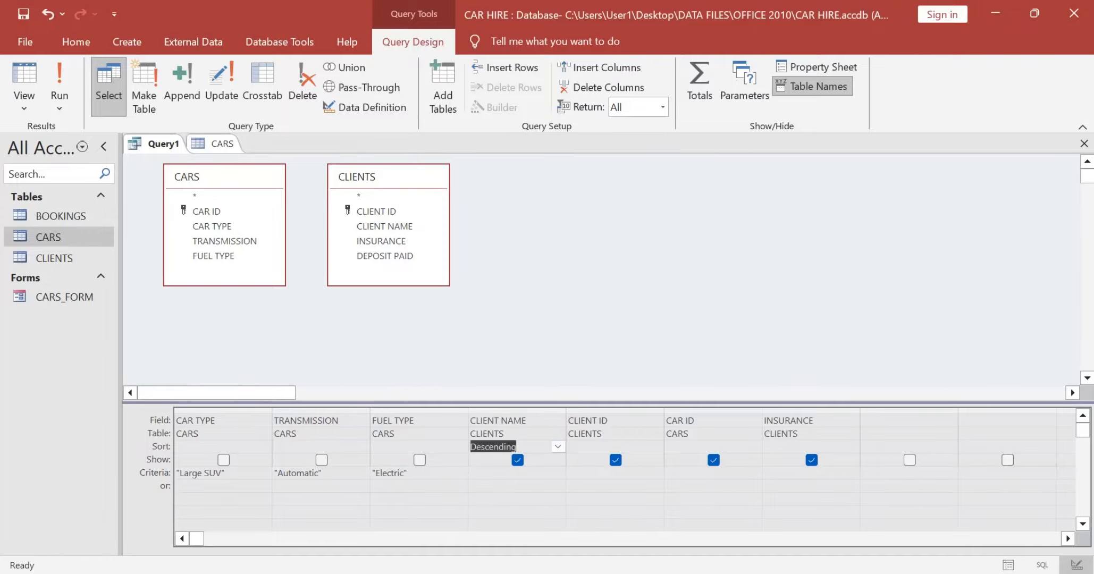
Step: Recheck the Task A2c requirements, preview the query's results and return to its design
key("alt+Tab")
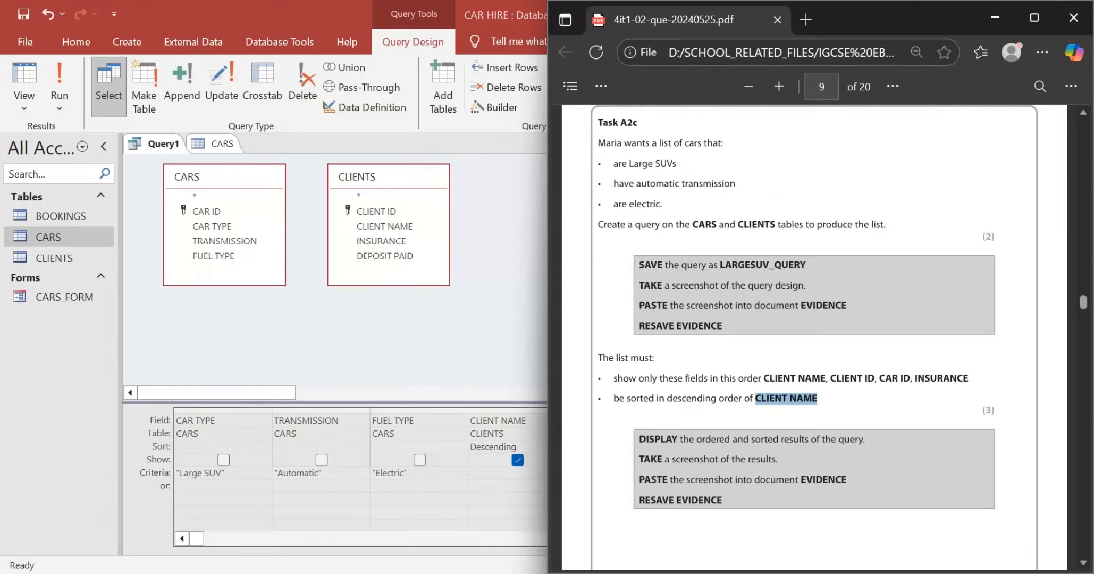
key("alt+Tab")
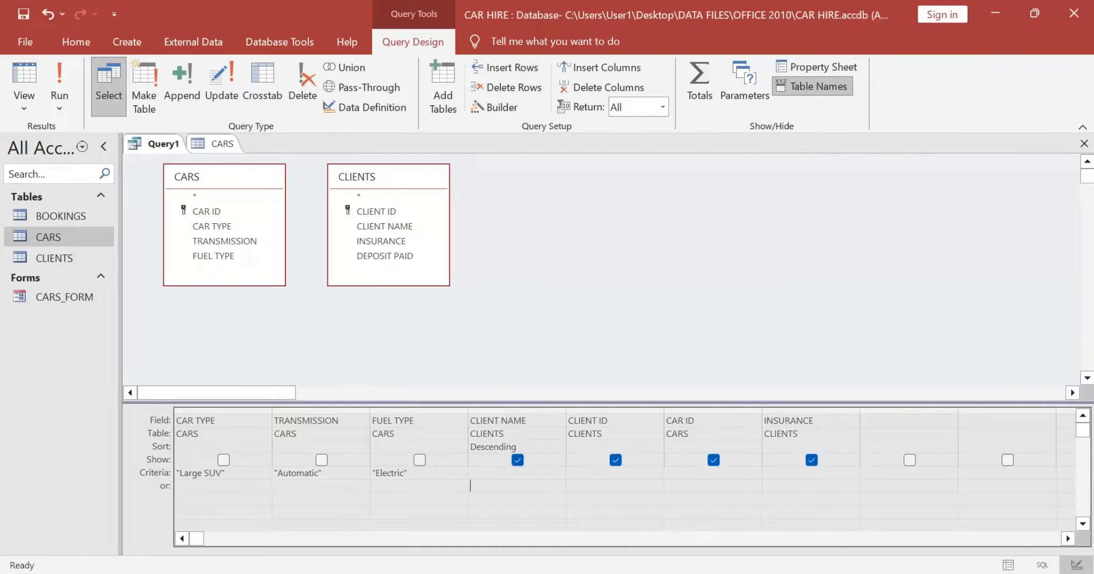
left_click(59, 85)
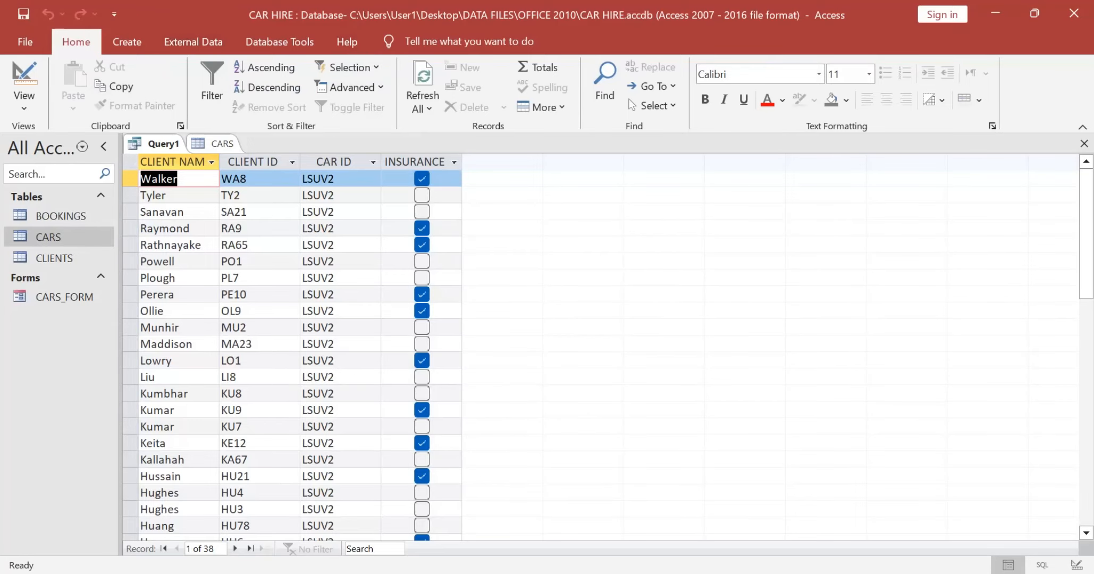
left_click(24, 101)
left_click(73, 198)
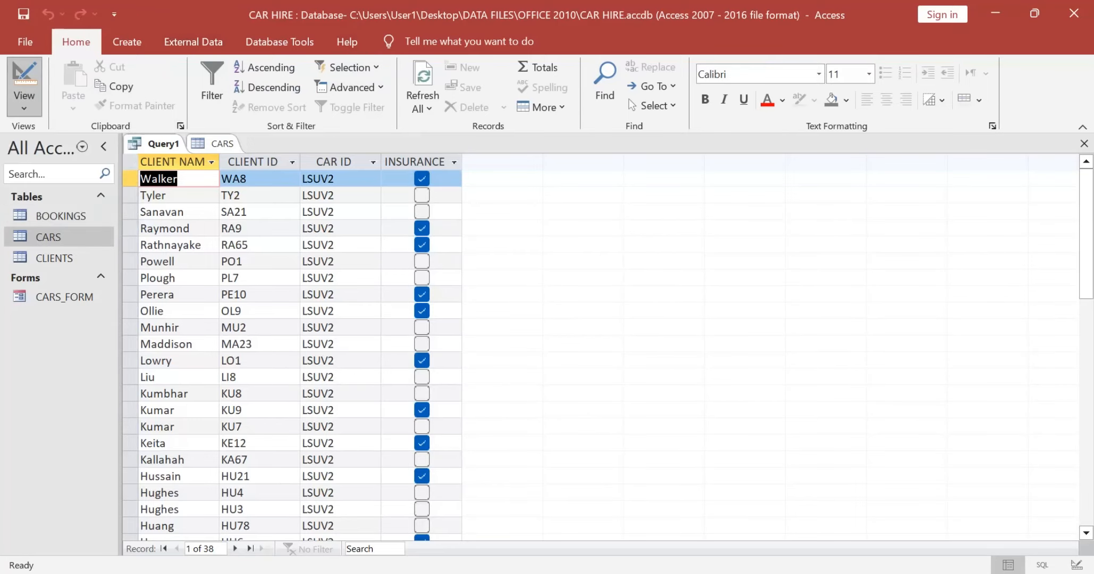
Step: Copy the name LARGESUV_QUERY from the Task A2c instructions and save the query under it
key("alt+Tab")
scroll(814, 325, "up", 1)
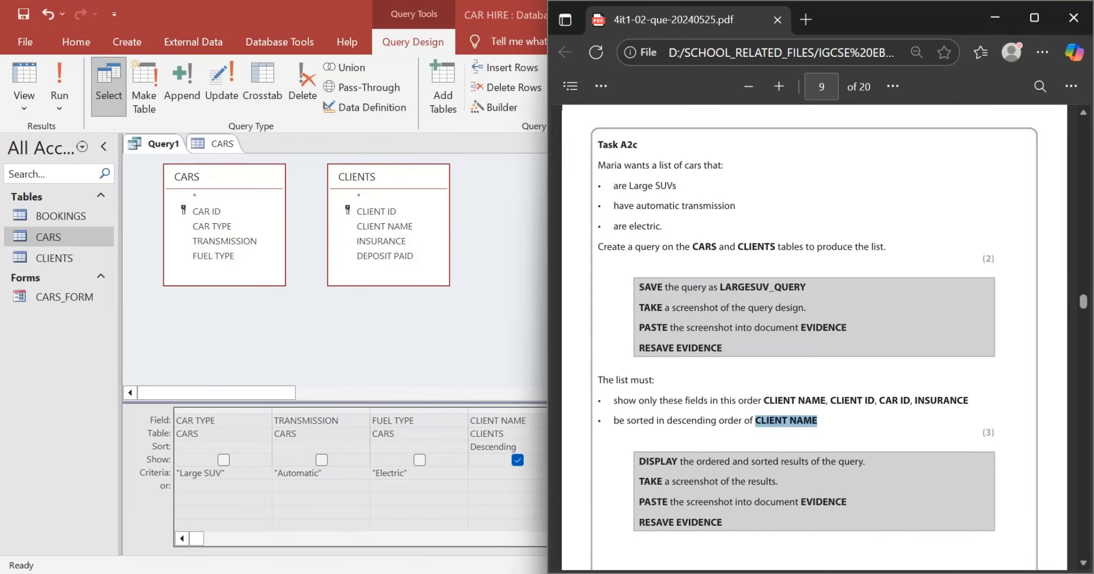
left_click_drag(807, 287, 718, 287)
key("ctrl+c")
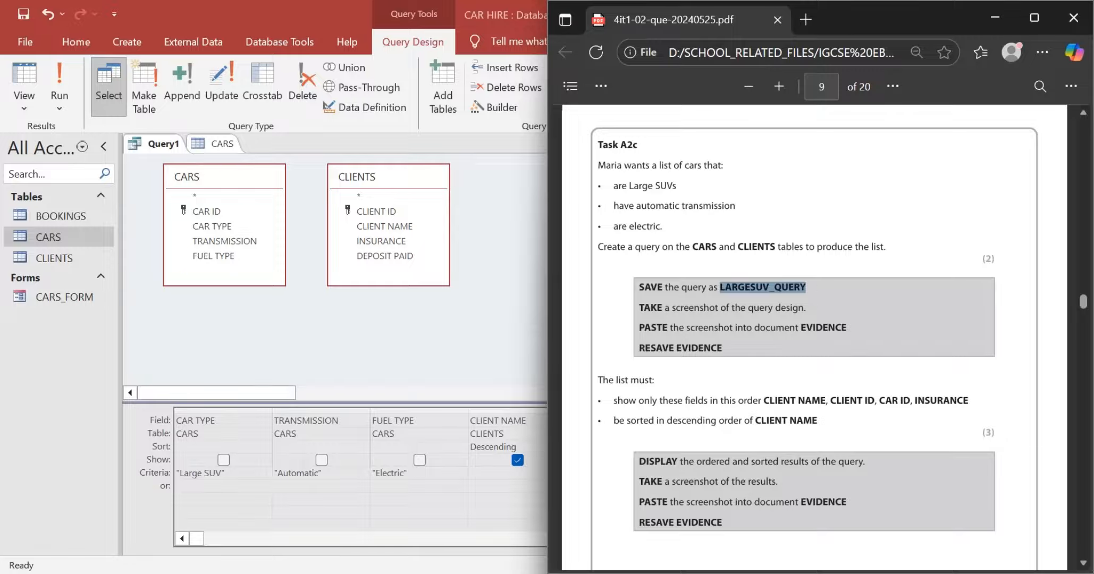
key("alt+Tab")
key("ctrl+s")
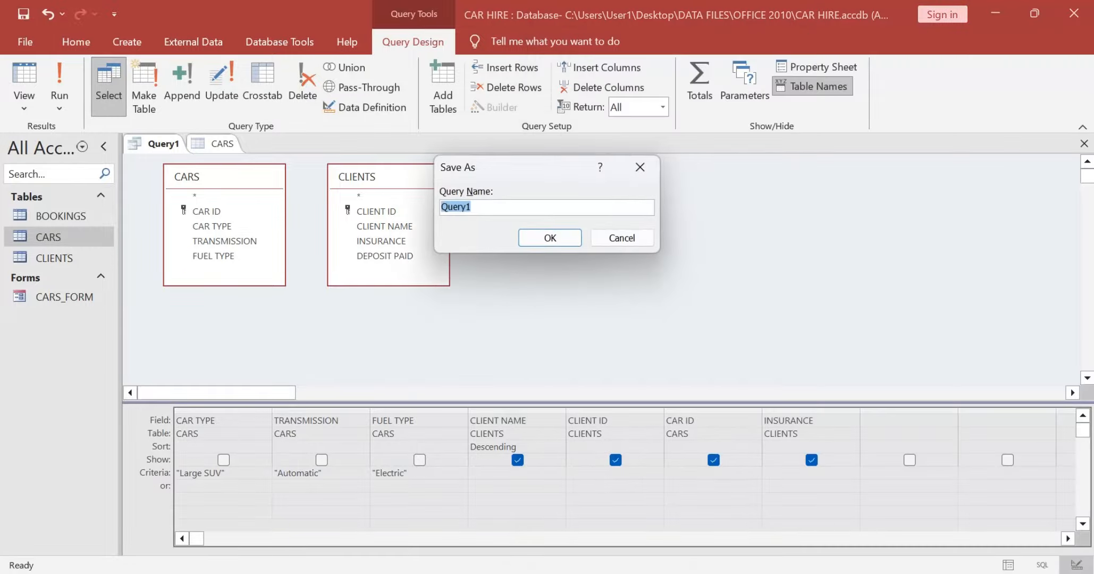
key("ctrl+v")
key("Return")
Step: Capture the query's design grid and paste it over the Screenshots placeholder in row A2c of the EVIDENCE document
key("alt+Tab")
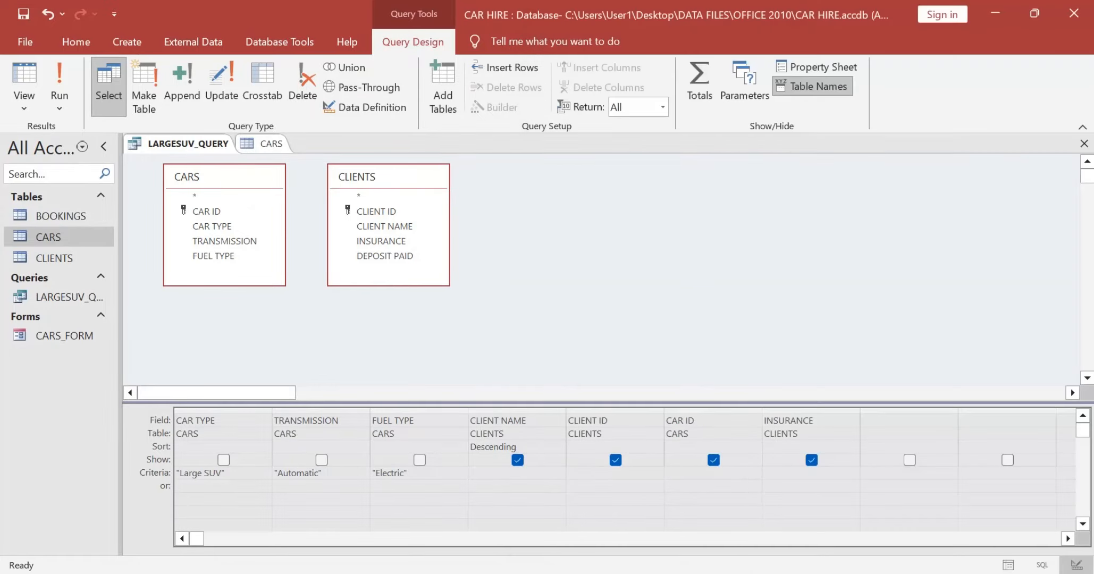
key("alt+Tab")
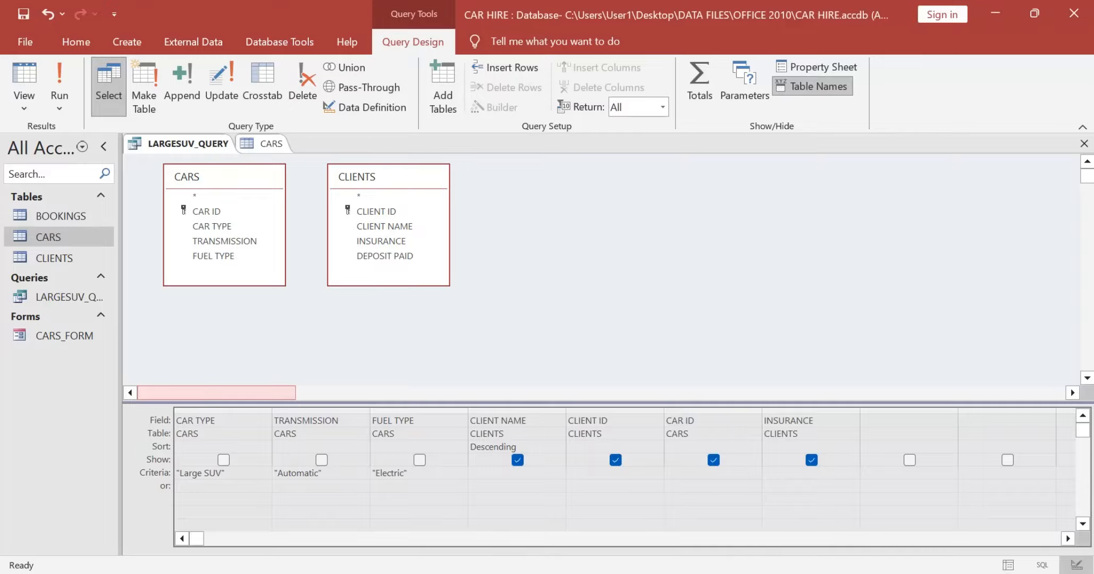
key("super+shift+s")
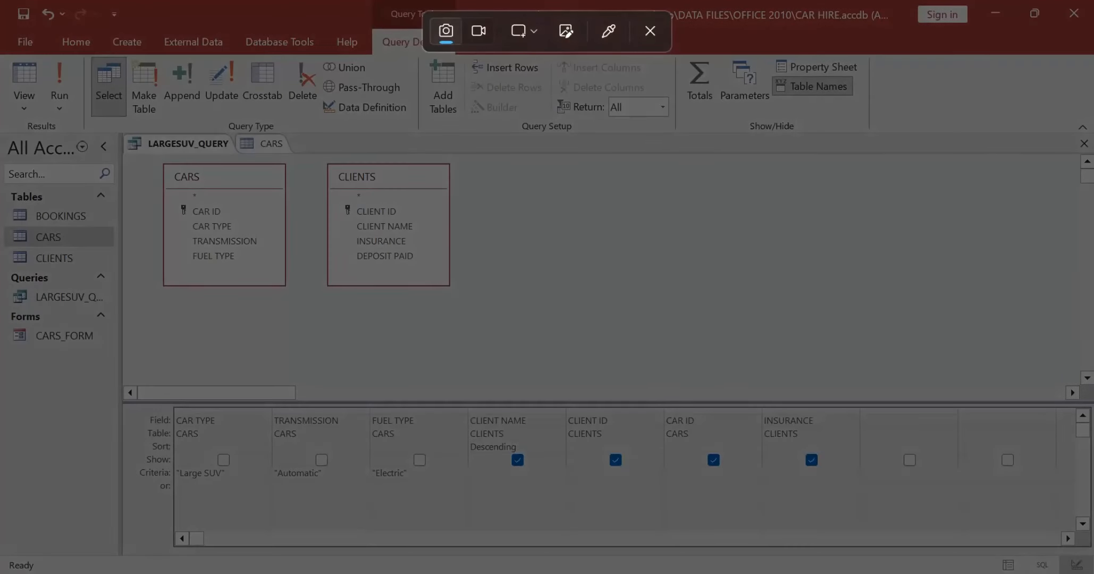
left_click_drag(153, 387, 905, 533)
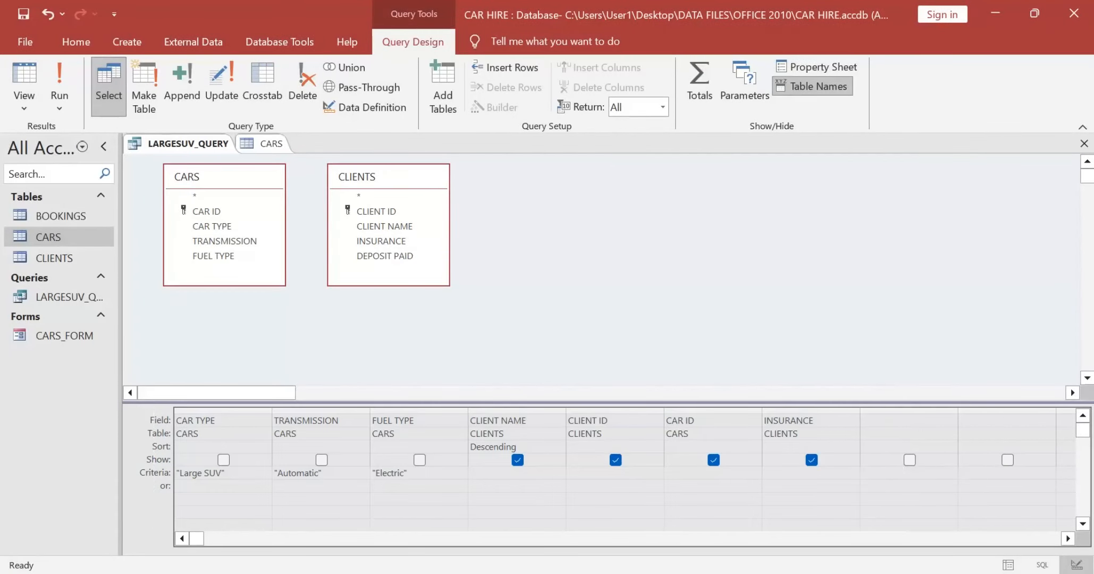
key("alt+Tab")
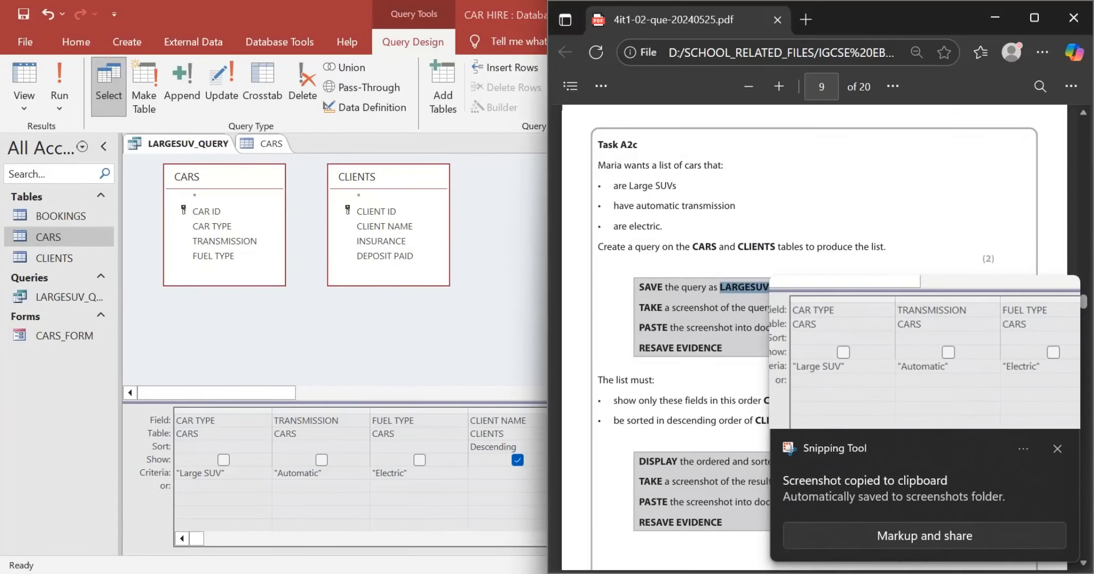
key("alt+Tab")
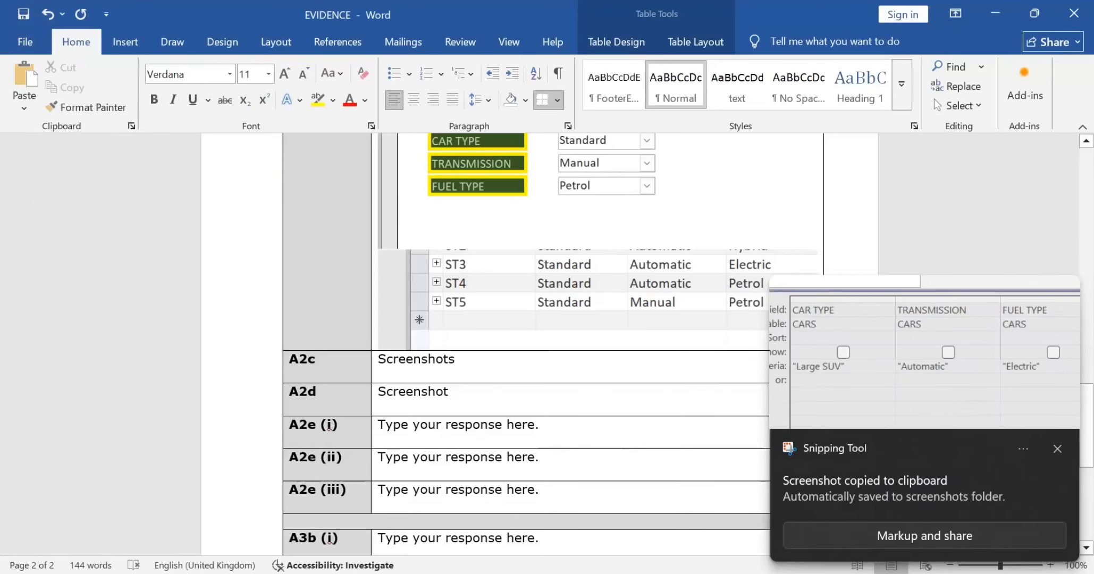
key("shift+Home")
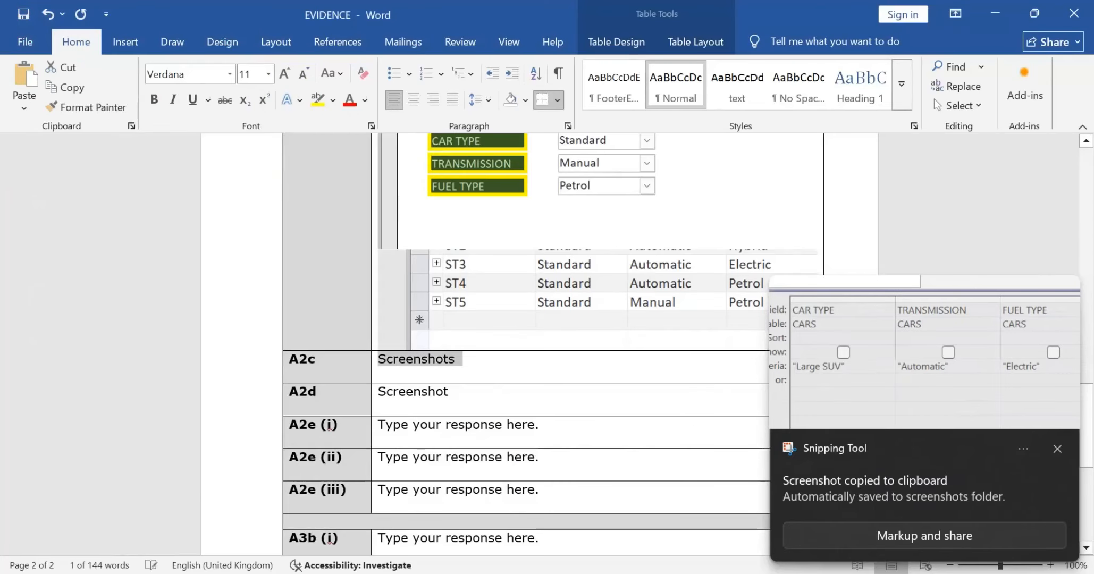
key("ctrl+v")
Step: Read the remaining Task A2c instructions, run LARGESUV_QUERY in Access and capture a screenshot of its results
key("alt+Tab")
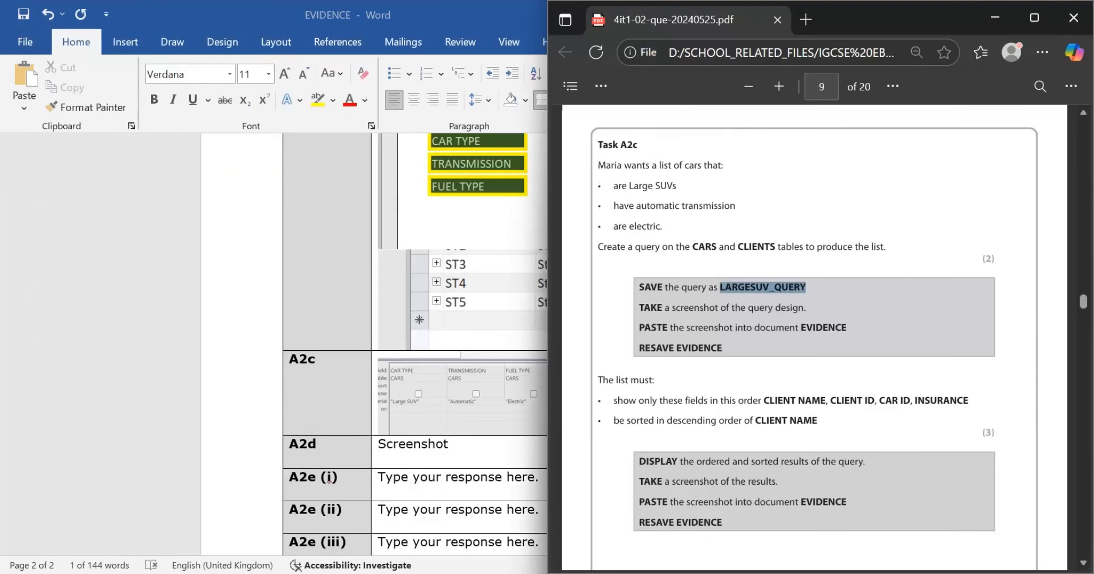
scroll(814, 322, "down", 2)
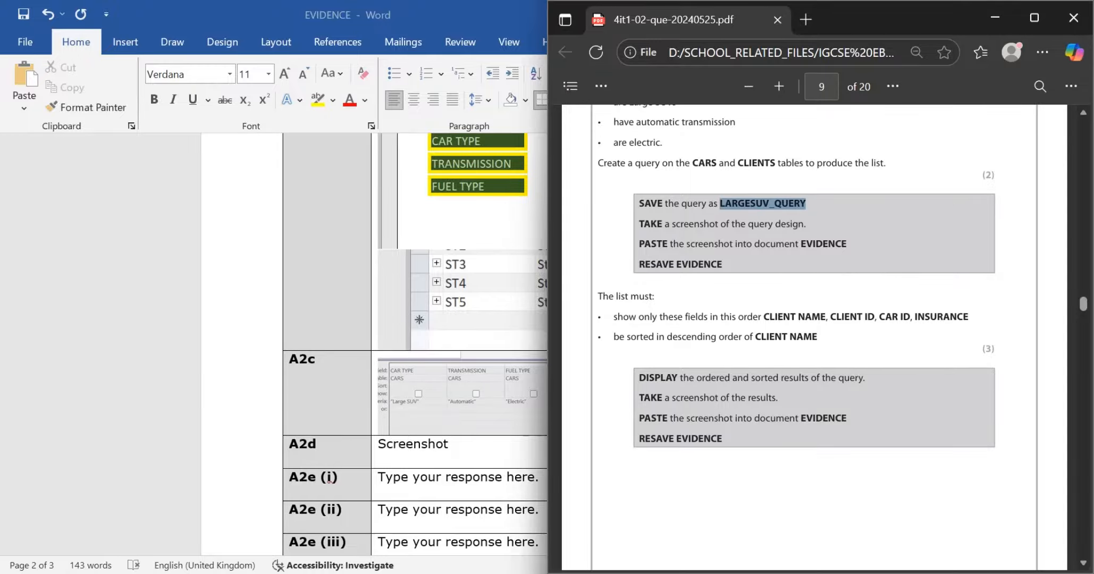
key("alt+Tab")
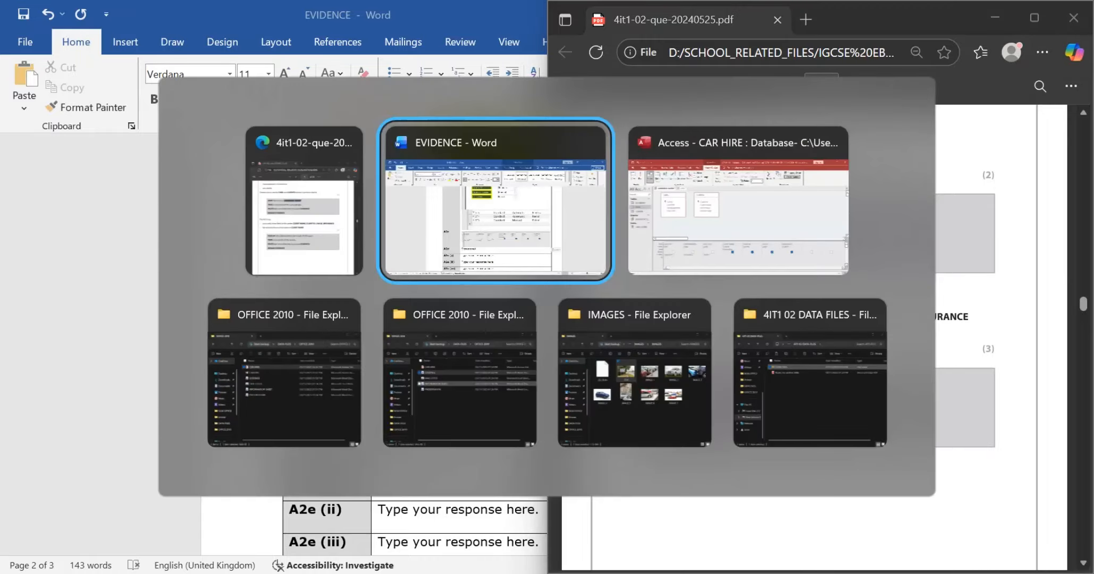
key("alt+Tab")
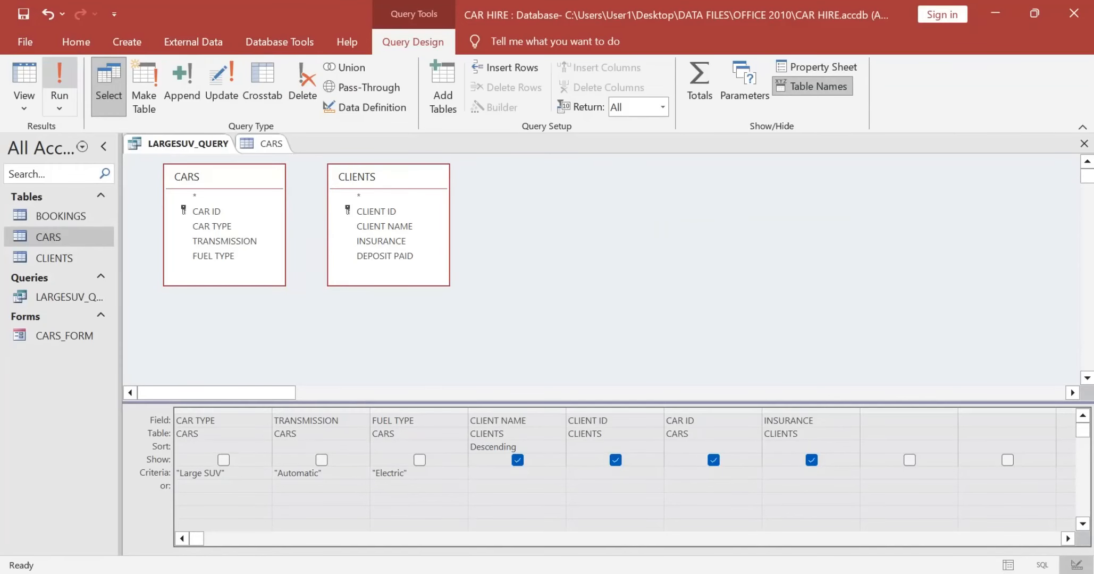
left_click(60, 74)
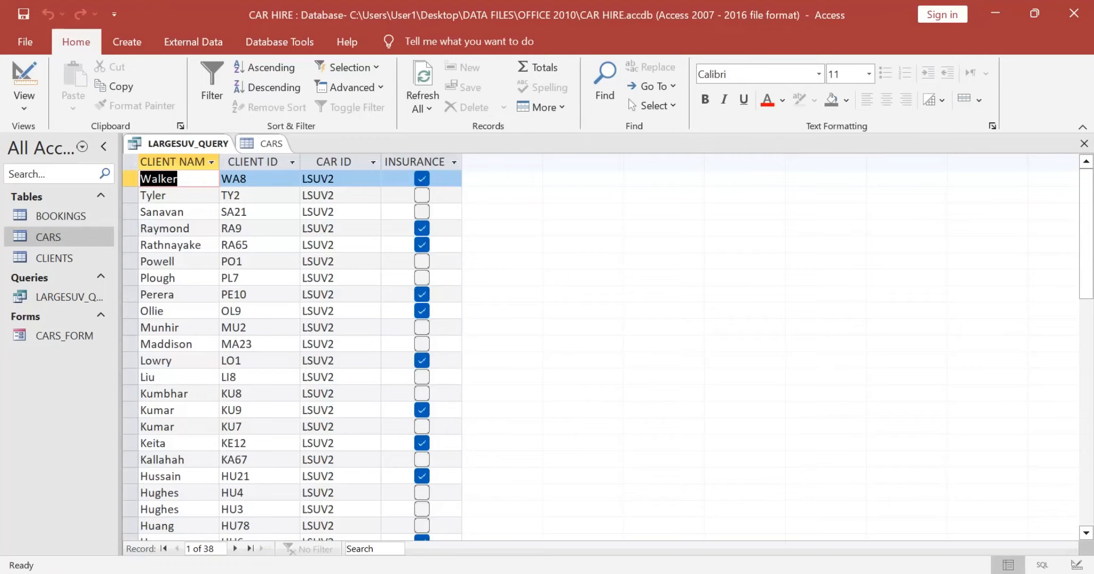
key("alt+Tab")
key("super+shift+s")
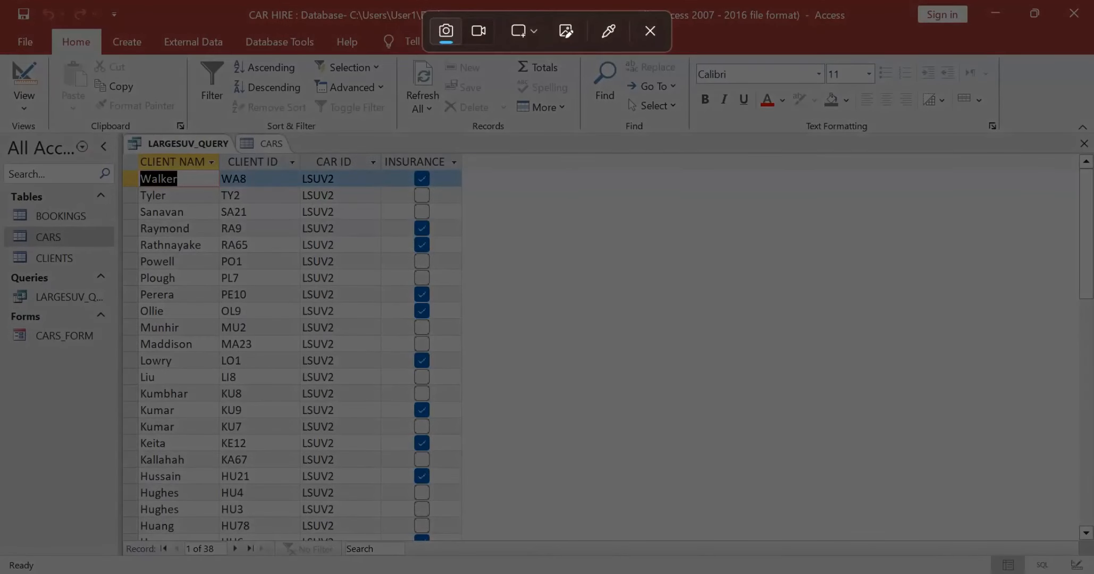
left_click_drag(113, 126, 492, 517)
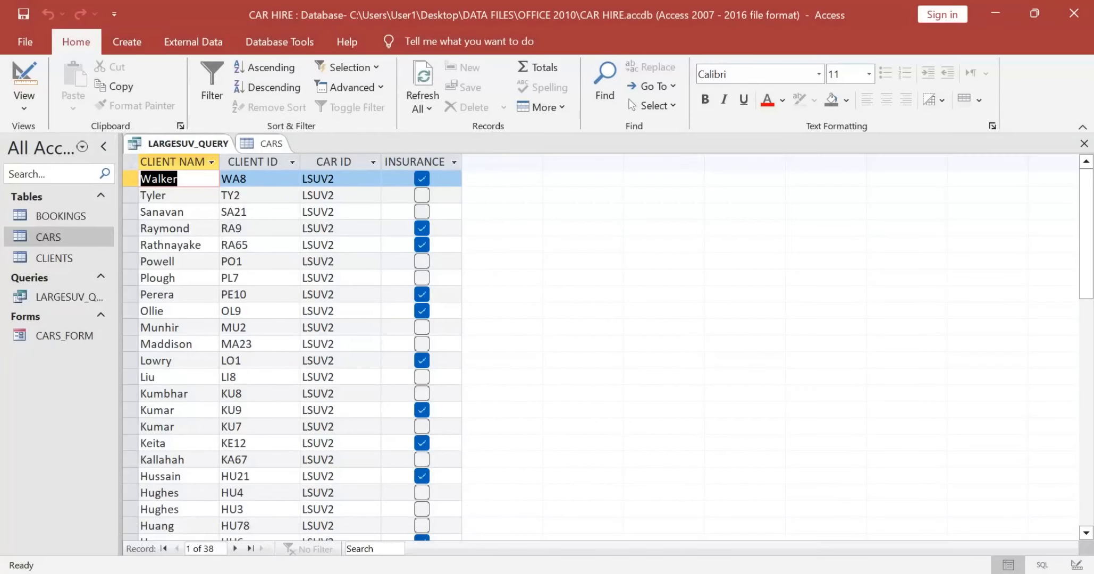
Step: Switch to the EVIDENCE document in Word and slightly enlarge the query design screenshot in row A2c
key("alt+Tab")
key("alt+Tab")
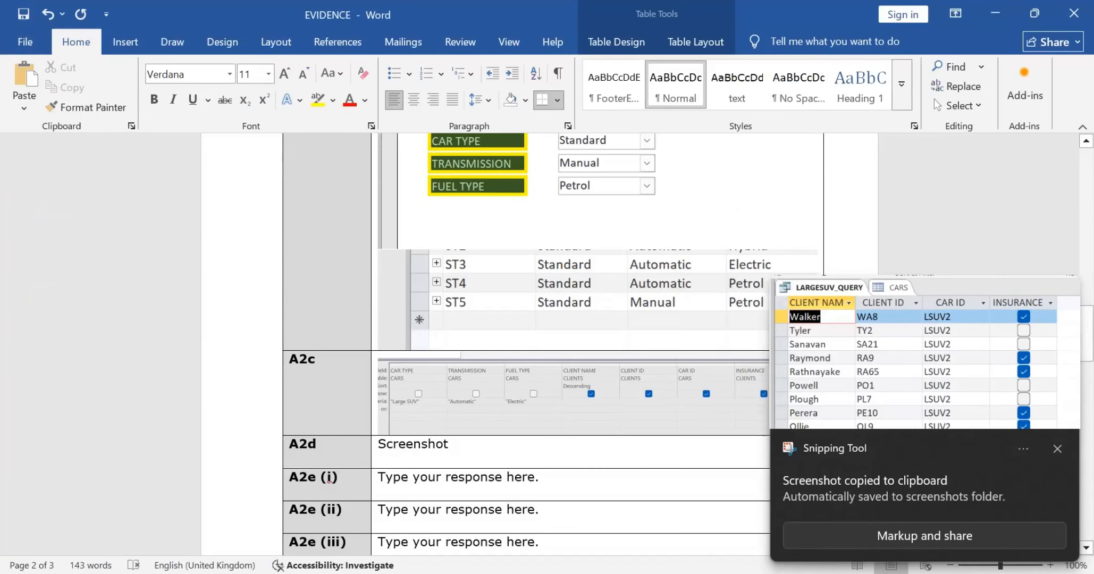
left_click(598, 404)
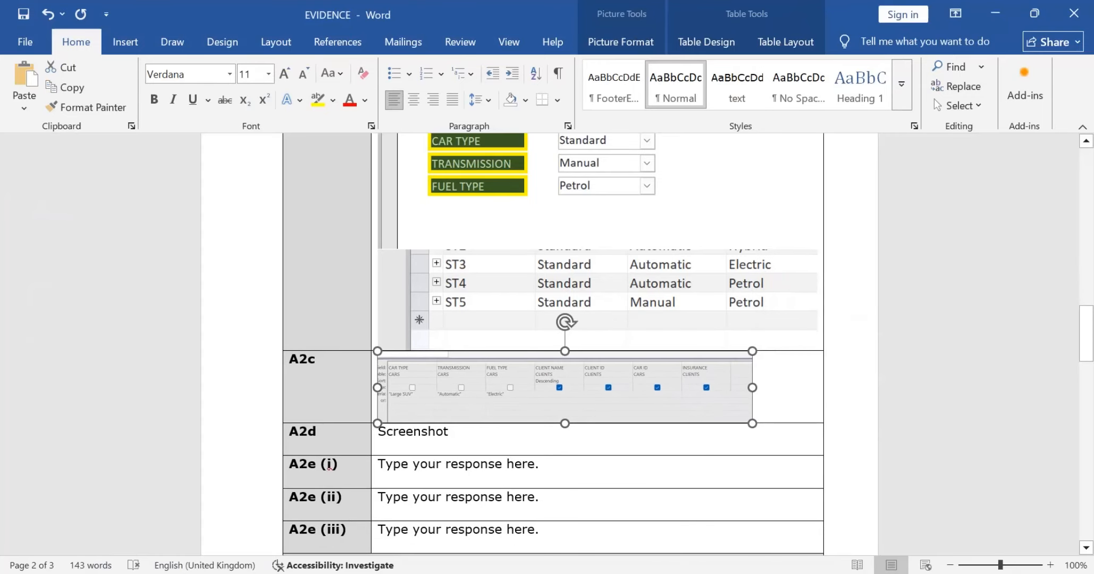
left_click_drag(752, 424, 772, 427)
left_click(783, 414)
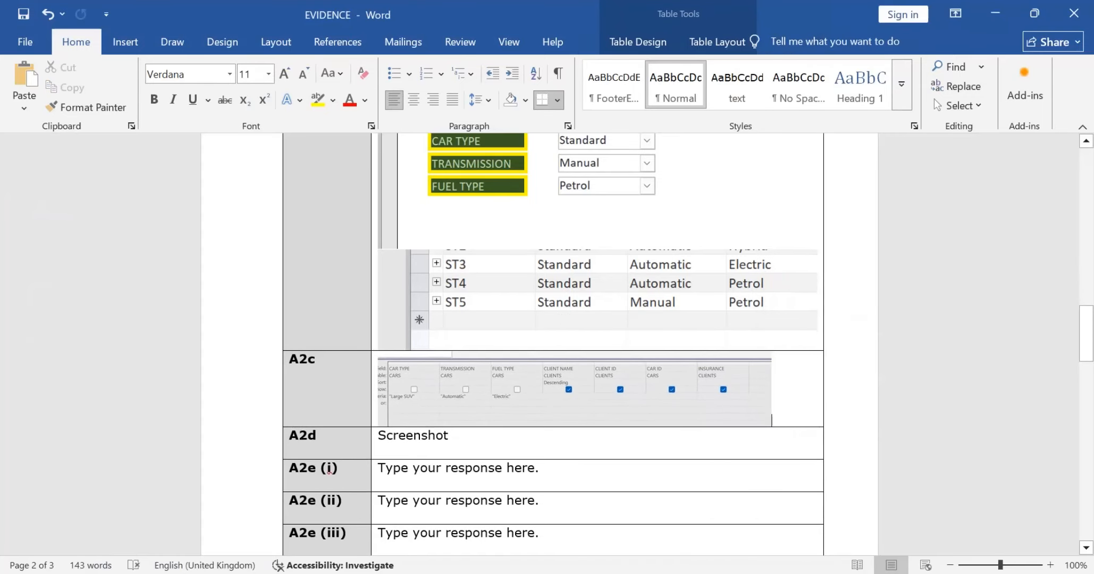
Step: Paste the query results screenshot below the design screenshot in row A2c and shrink it to the same width
key("ctrl+v")
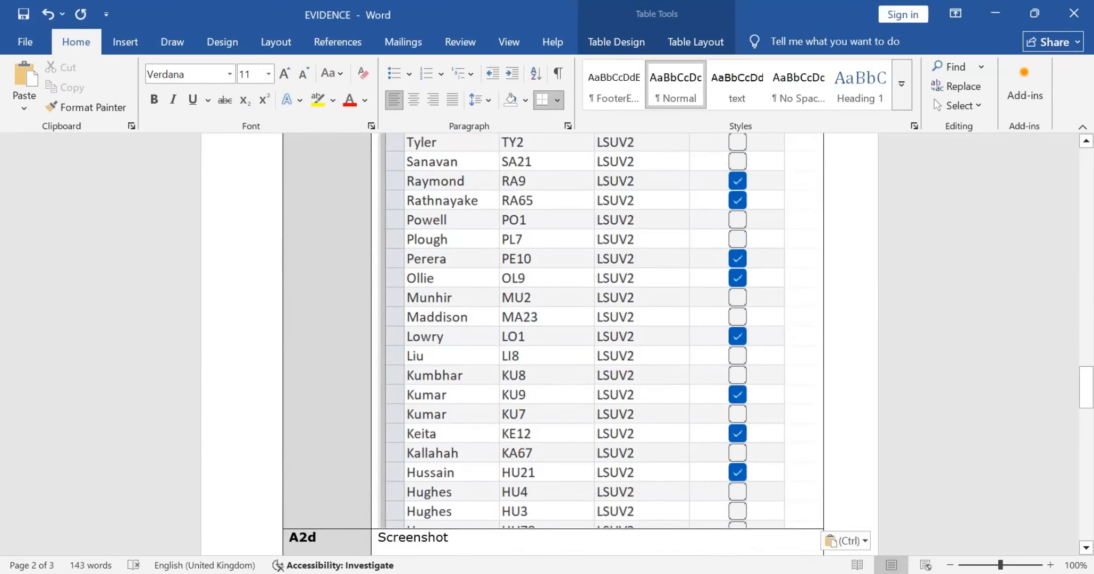
key("ctrl+z")
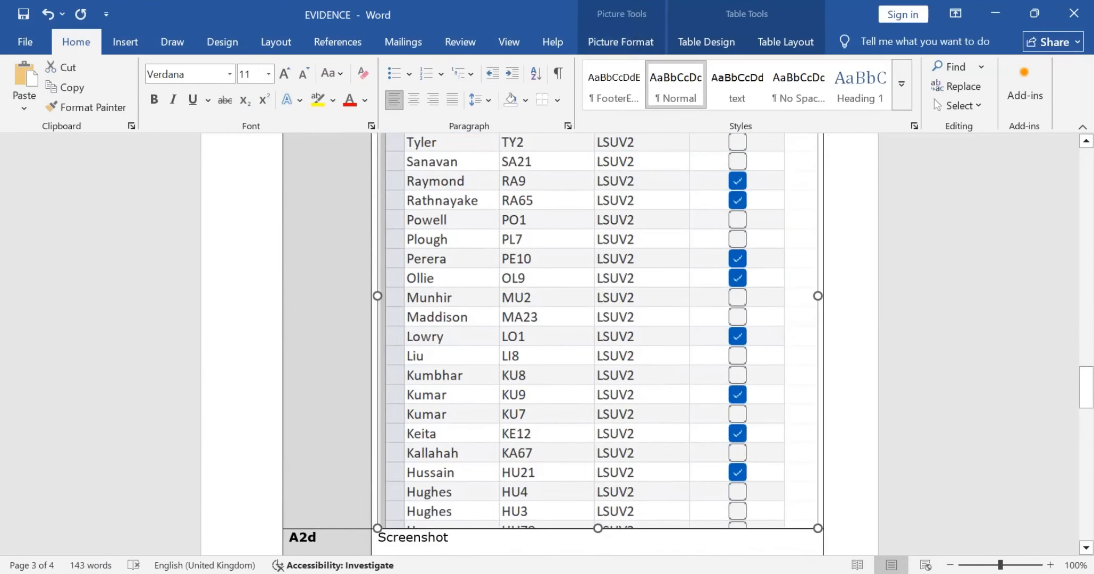
scroll(574, 344, "up", 6)
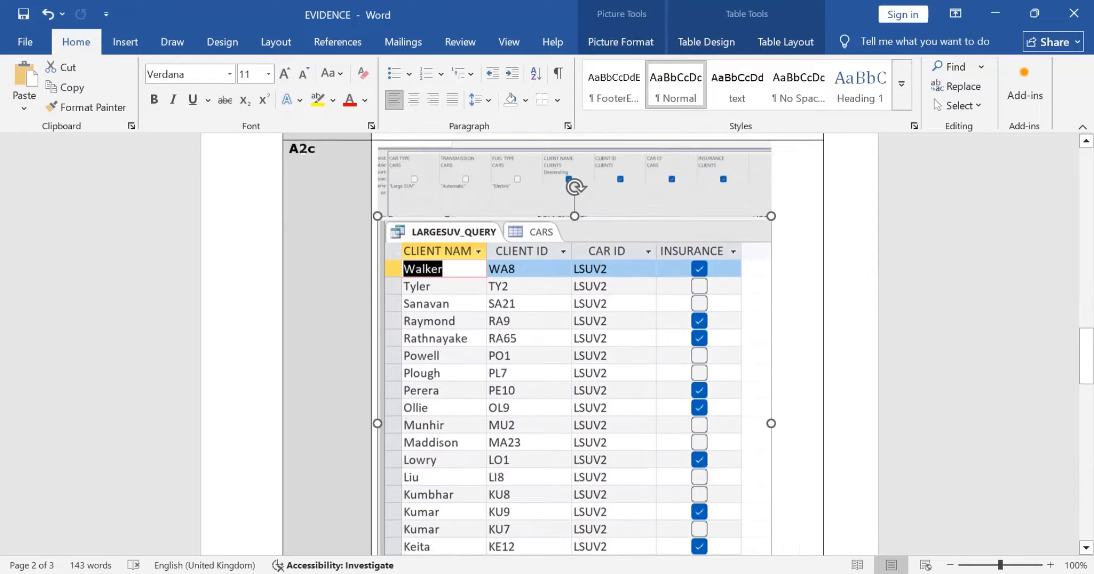
scroll(574, 344, "down", 6)
Step: Return to the exam paper and check the instructions for recording the Task A2c results
key("alt+Tab")
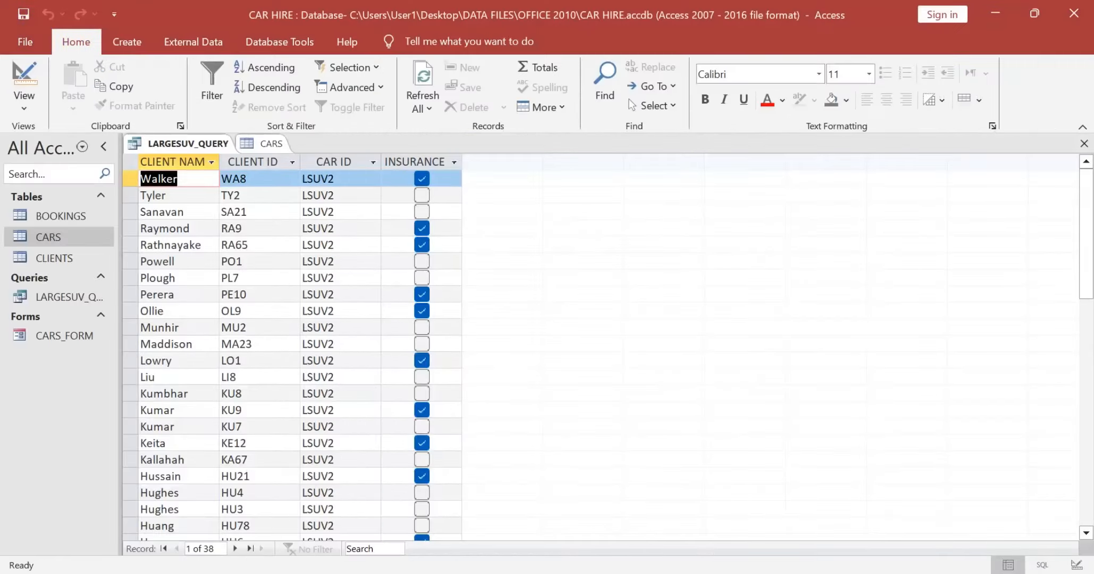
key("alt+Tab")
key("Tab")
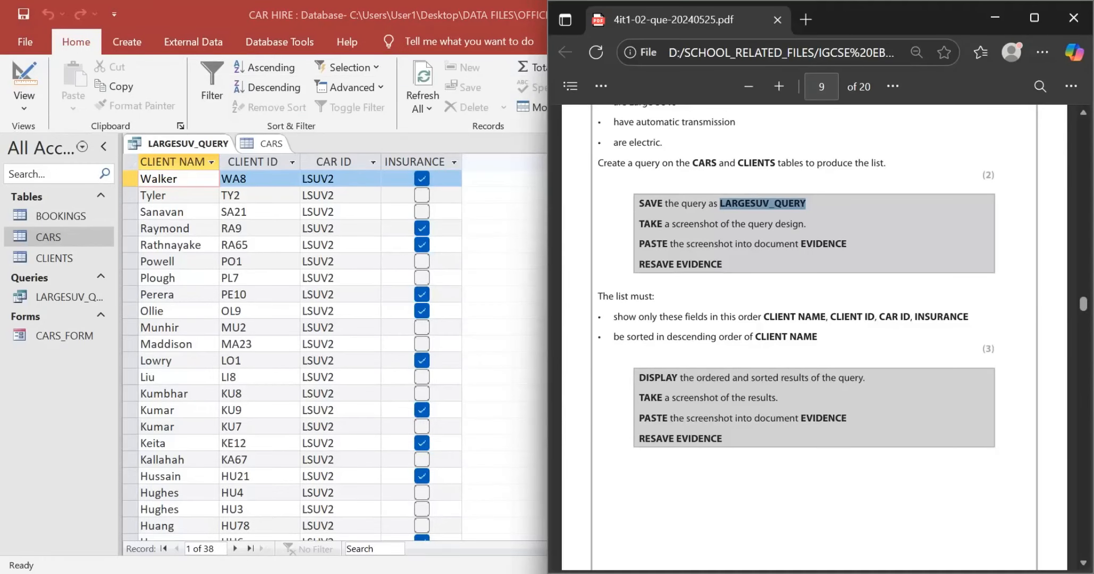
Step: Read the Task A2d query requirements in the exam paper and start a new Access query design based on the CLIENTS table
scroll(814, 338, "down", 10)
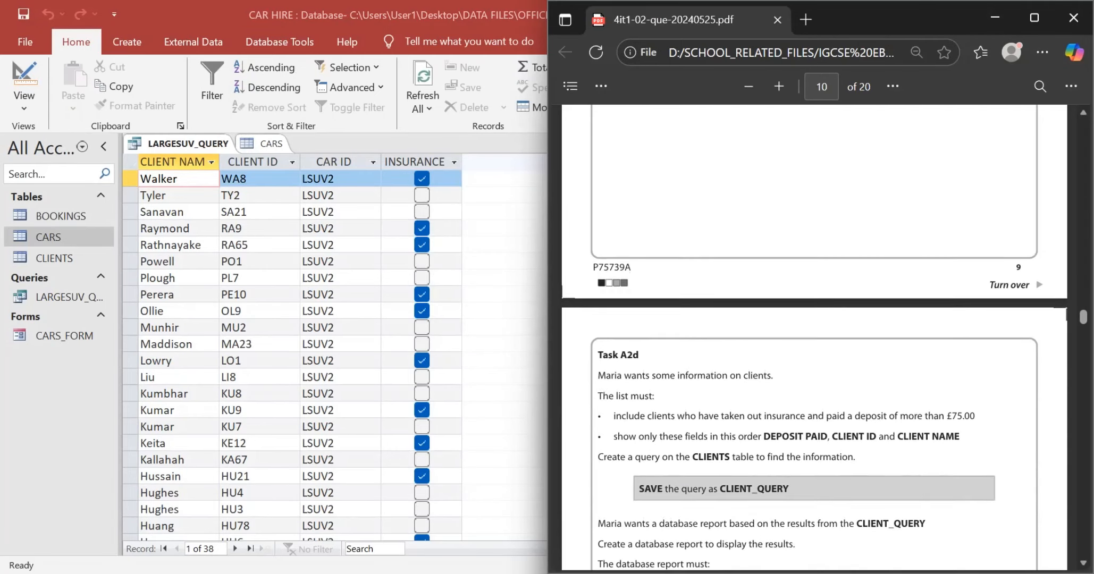
scroll(815, 337, "down", 2)
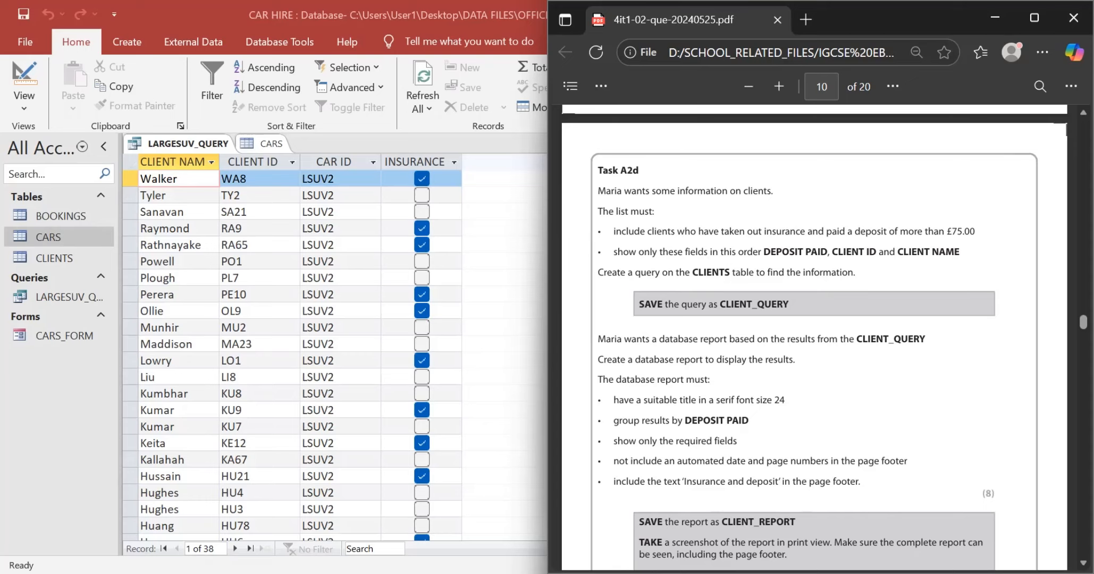
key("alt+Tab")
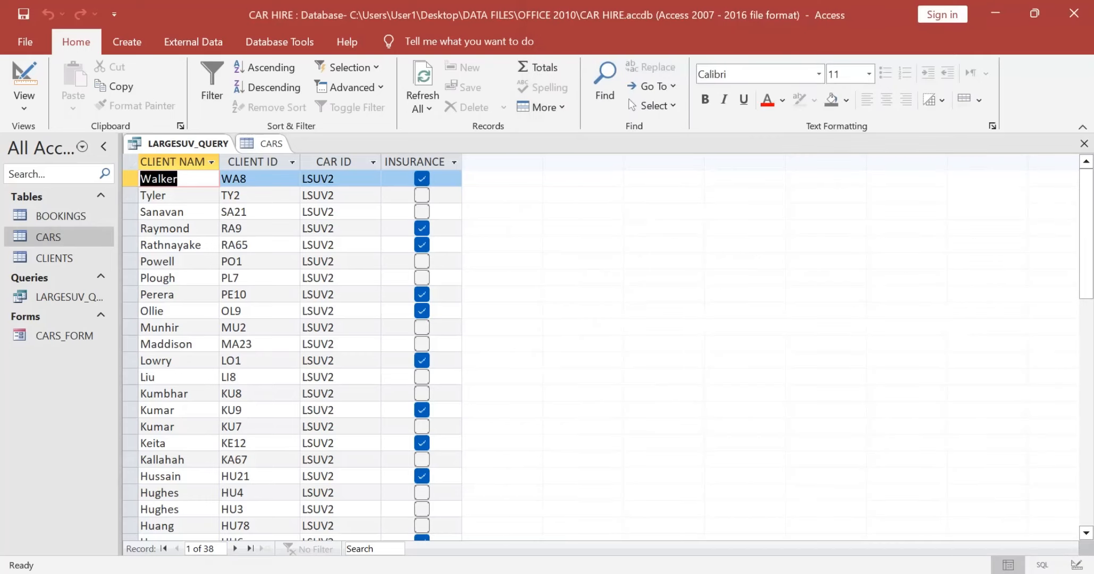
left_click(127, 42)
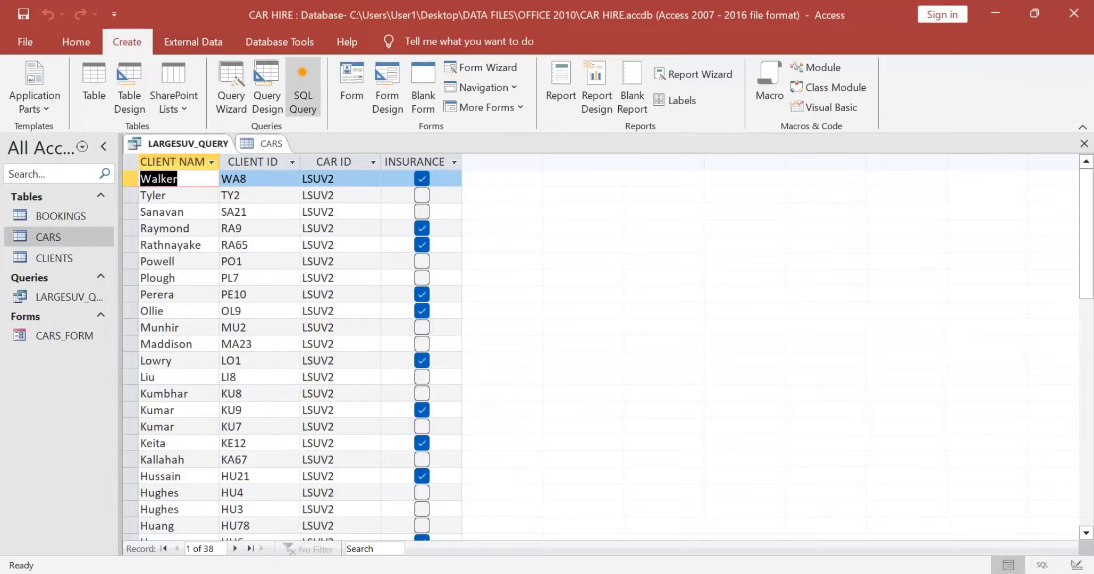
left_click(266, 87)
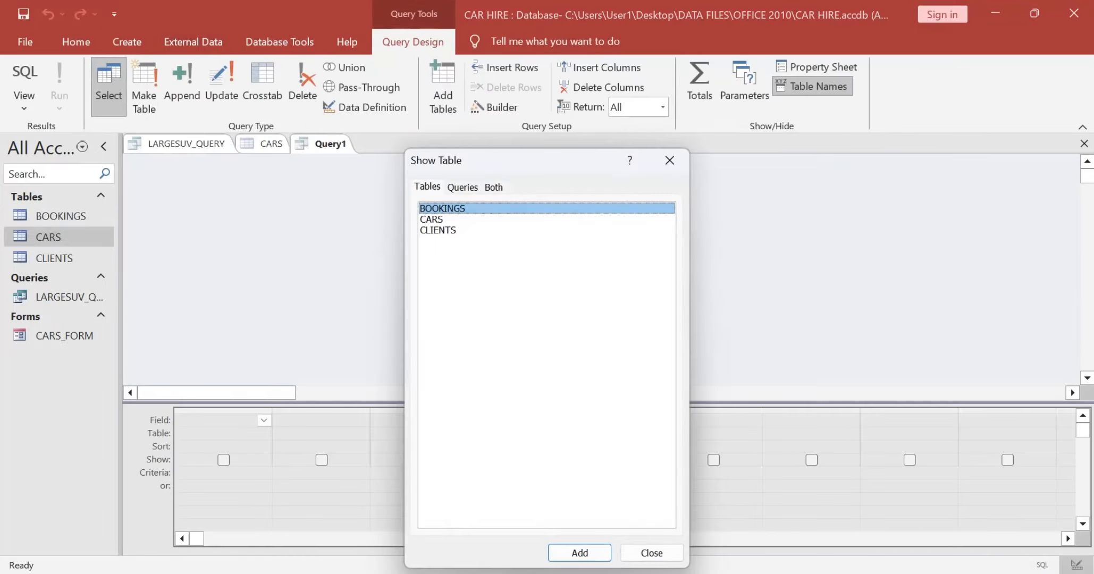
key("alt+Tab")
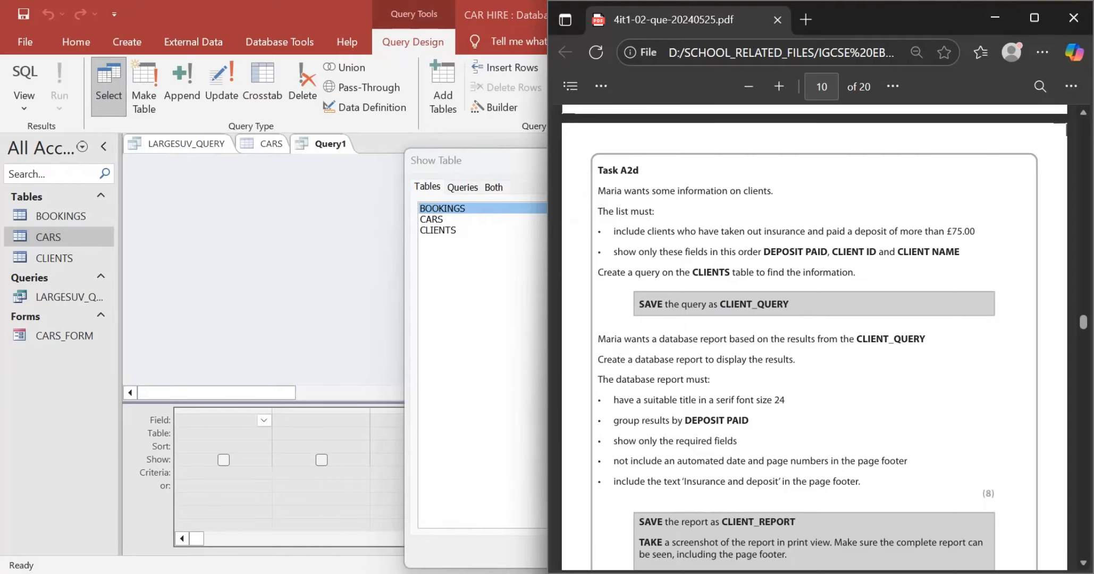
left_click_drag(692, 272, 747, 273)
left_click(746, 275)
left_click(438, 231)
double_click(438, 231)
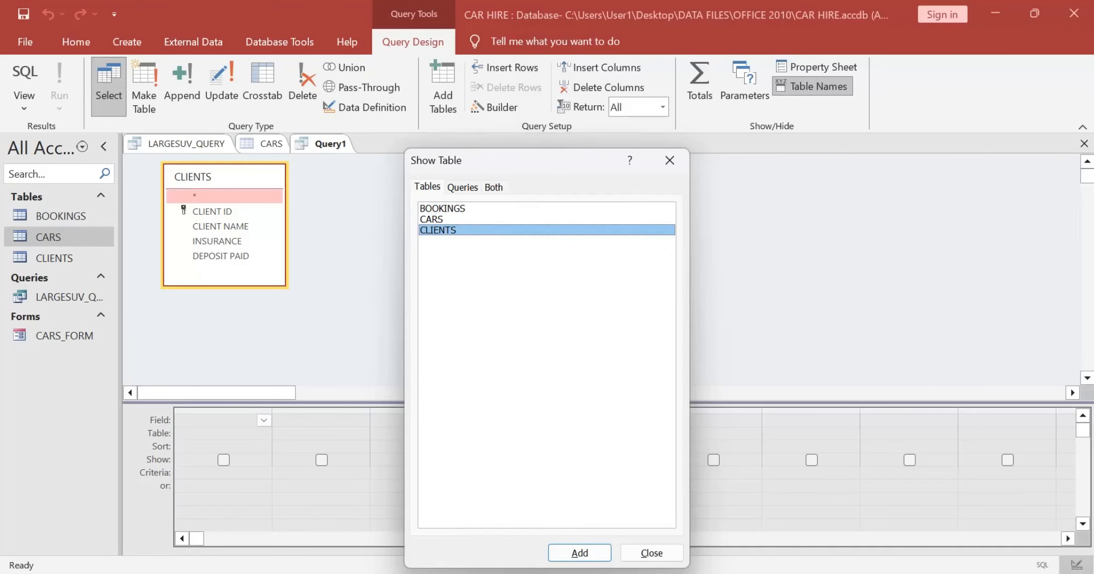
left_click(651, 553)
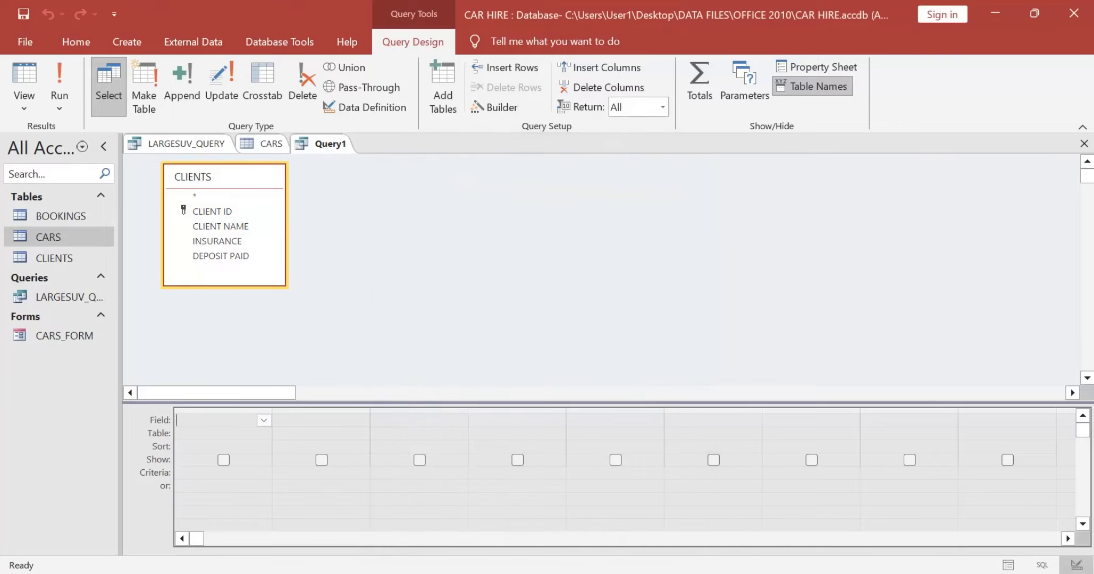
Step: Check the required field order and add DEPOSIT PAID, CLIENT ID and CLIENT NAME to the query in that order
key("alt+Tab")
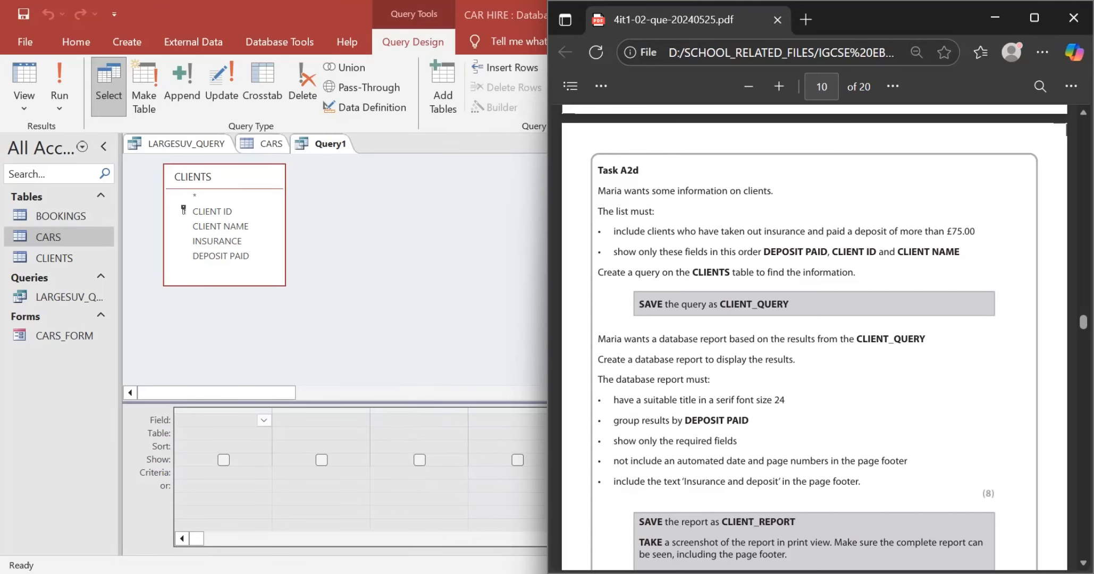
key("alt+Tab")
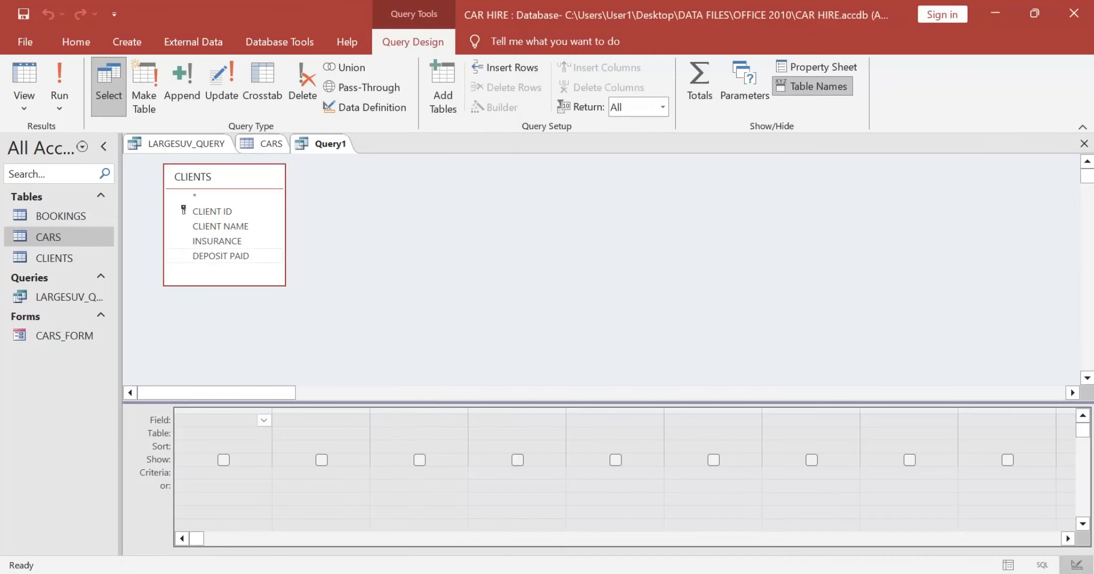
double_click(221, 256)
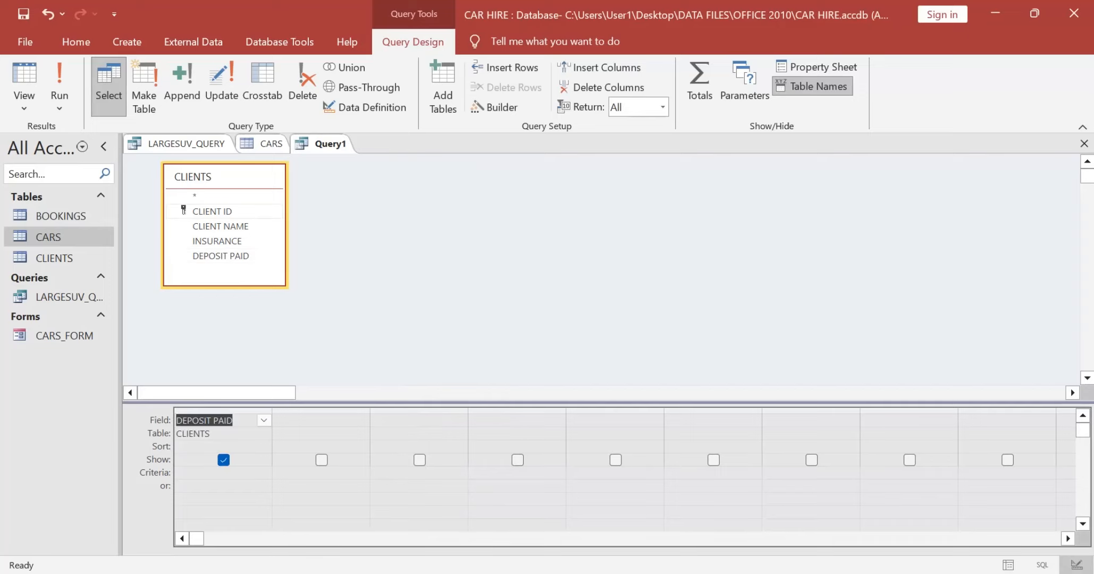
double_click(212, 211)
double_click(220, 226)
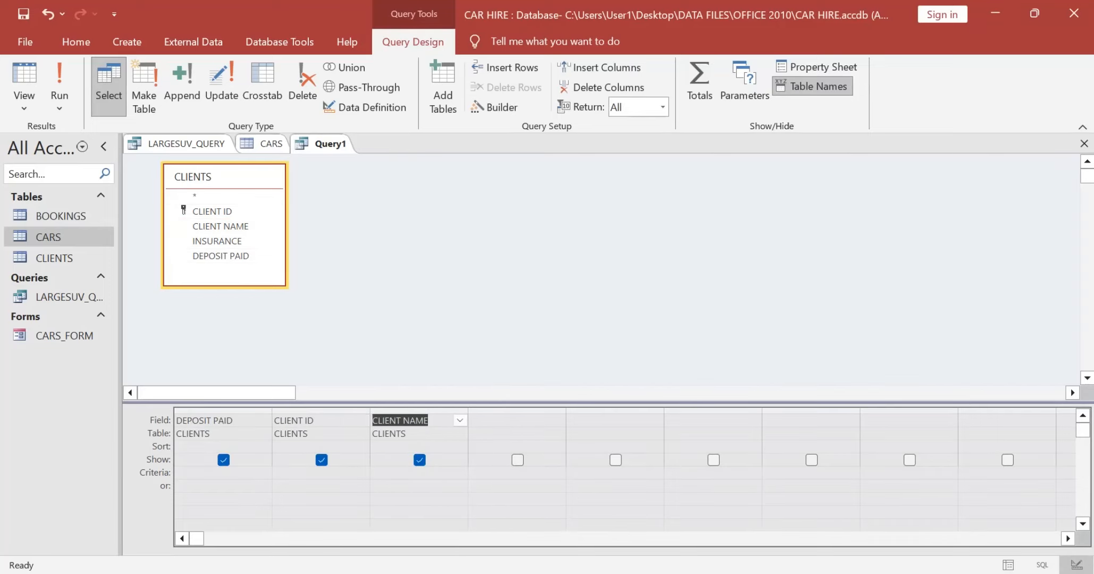
Step: Recheck the insurance and deposit criteria, then inspect the BOOKINGS and CLIENTS tables, widening the CLIENTS table's DEPOSIT PAID column to fit
key("alt+Tab")
scroll(744, 213, "up", 2)
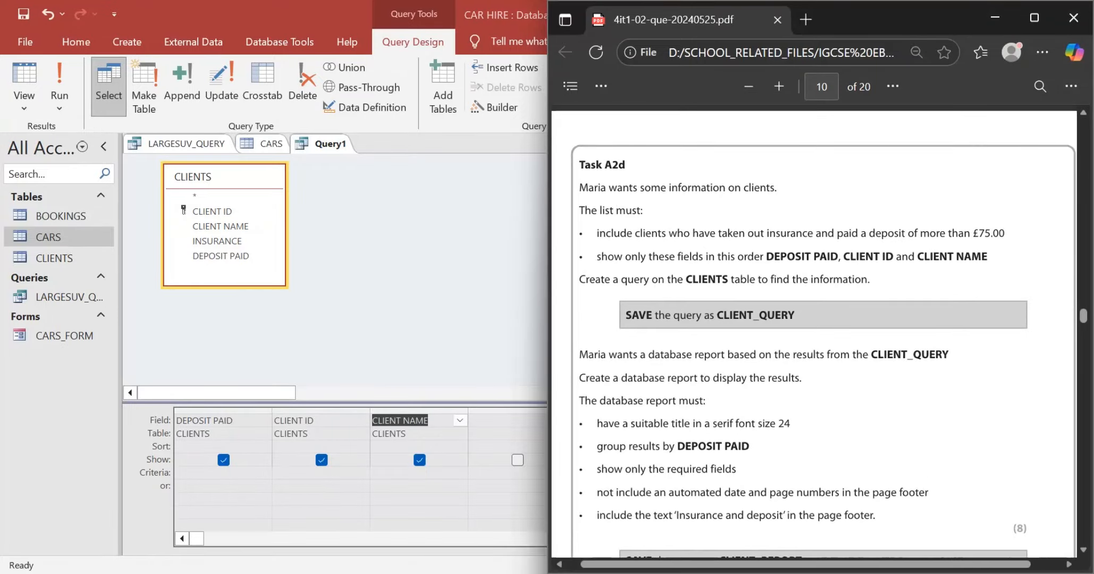
left_click_drag(596, 233, 808, 233)
left_click(808, 232)
left_click(415, 266)
double_click(61, 215)
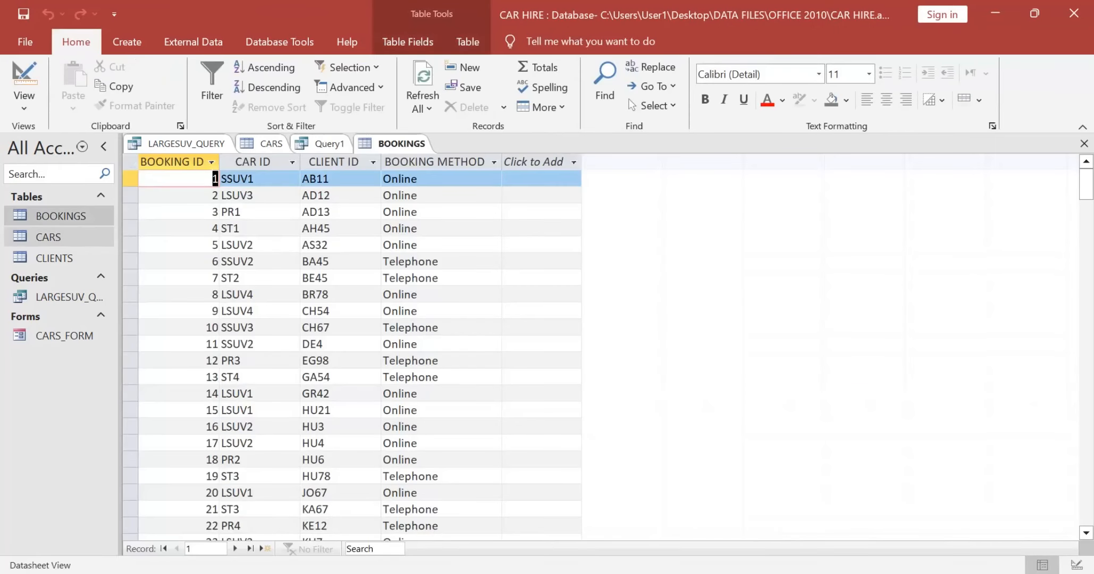
double_click(54, 258)
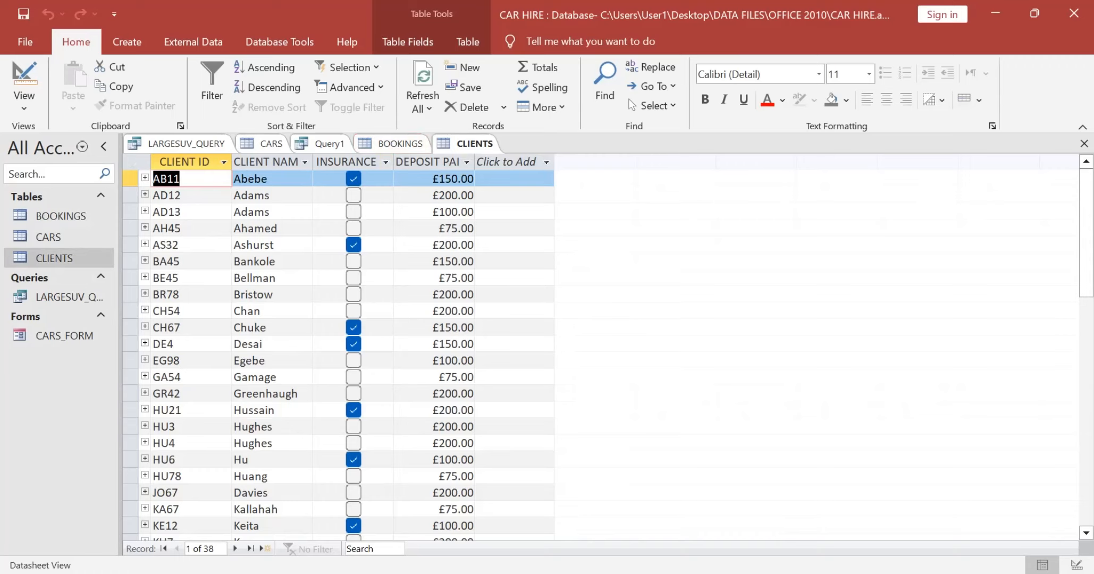
double_click(474, 162)
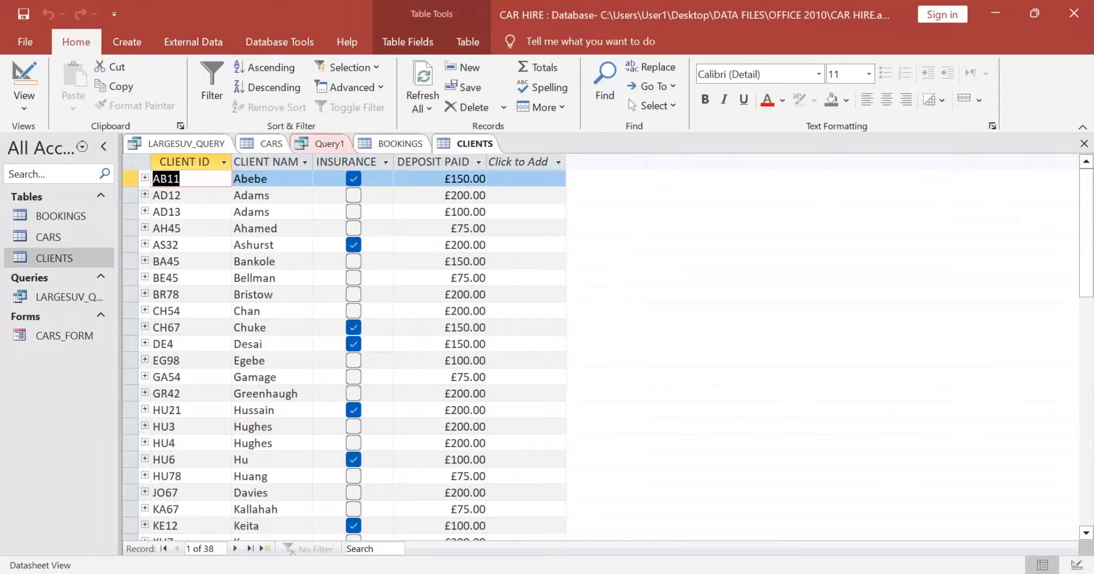
Step: Return to the query design, compare it with the CLIENTS table and set the DEPOSIT PAID criterion to >75
left_click(321, 143)
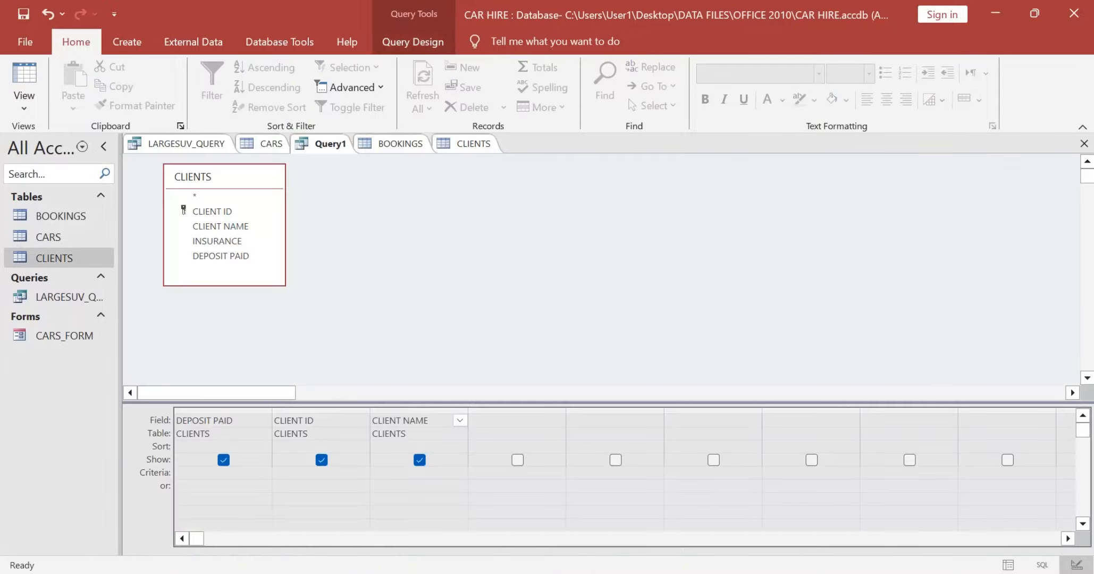
left_click_drag(224, 286, 224, 300)
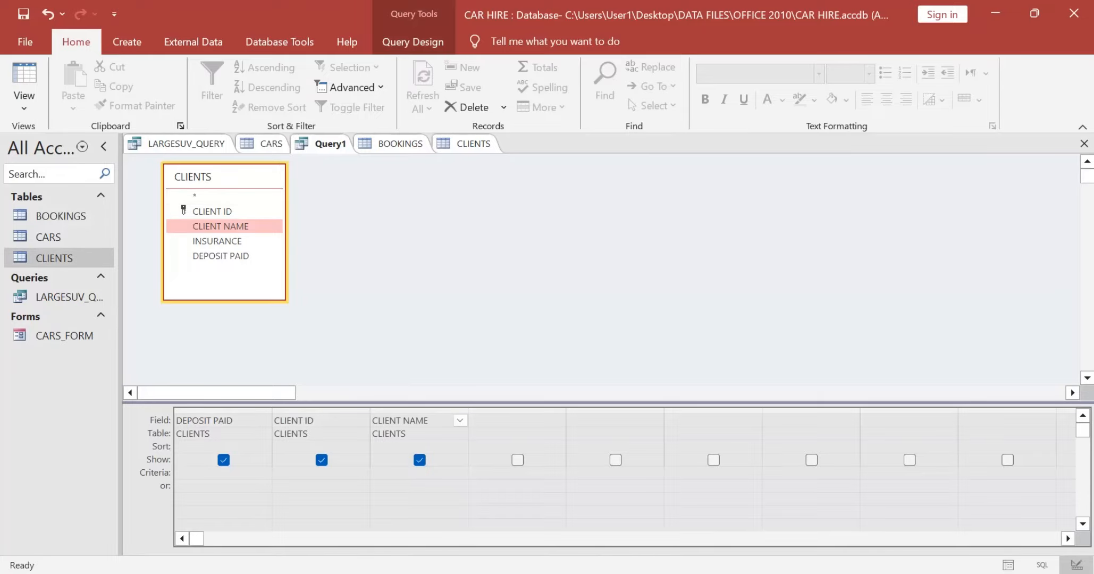
left_click(466, 144)
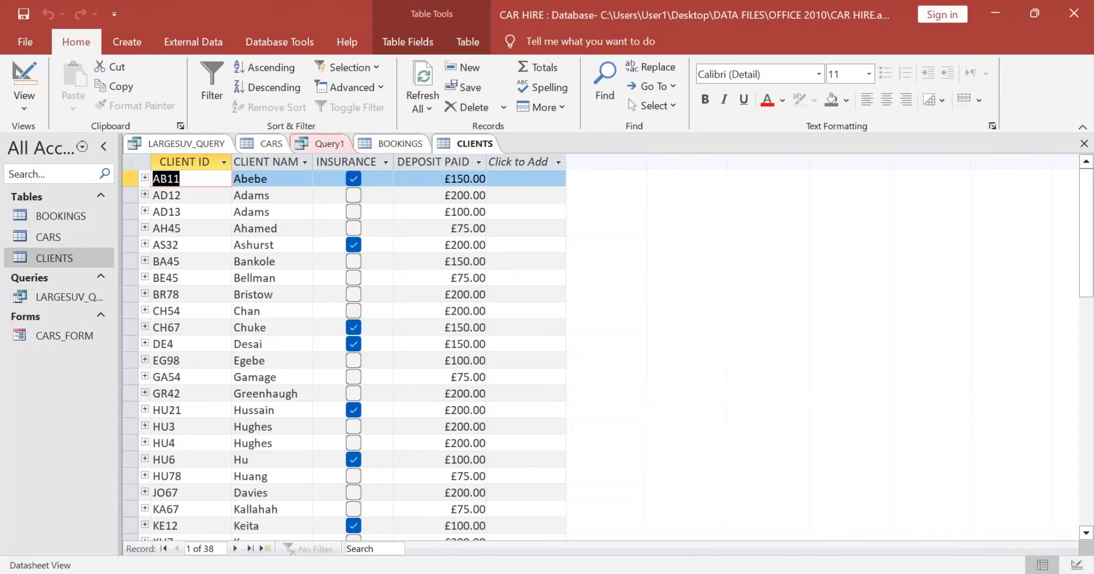
left_click(324, 144)
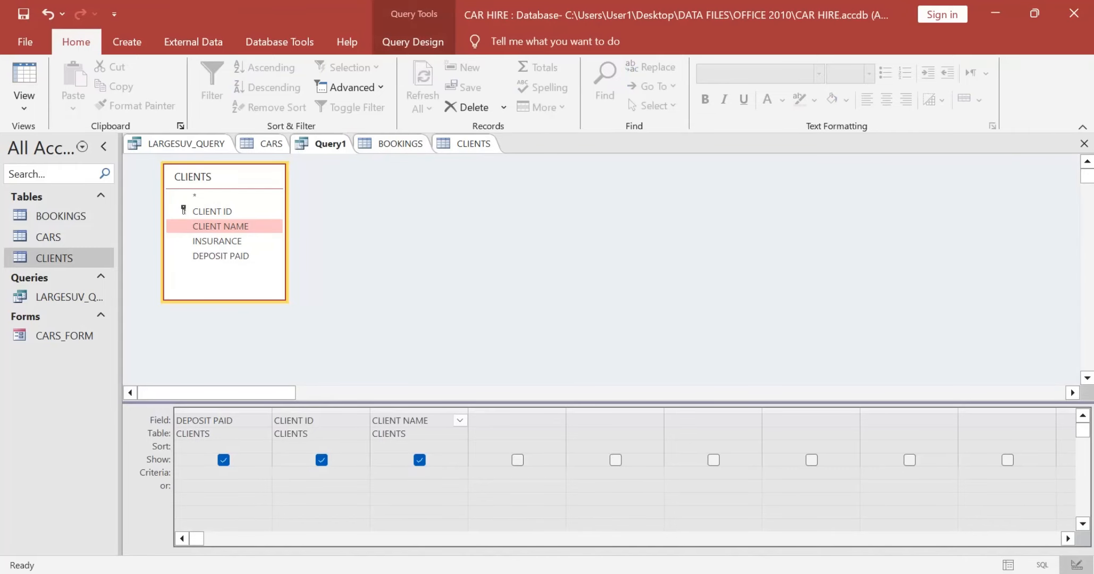
left_click(213, 473)
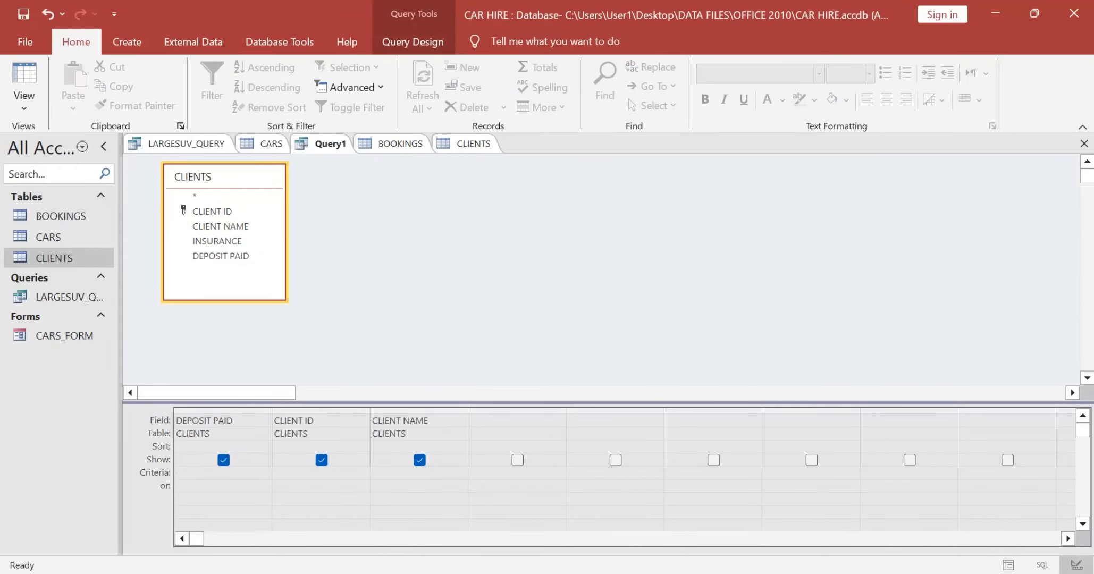
type(">")
left_click(467, 143)
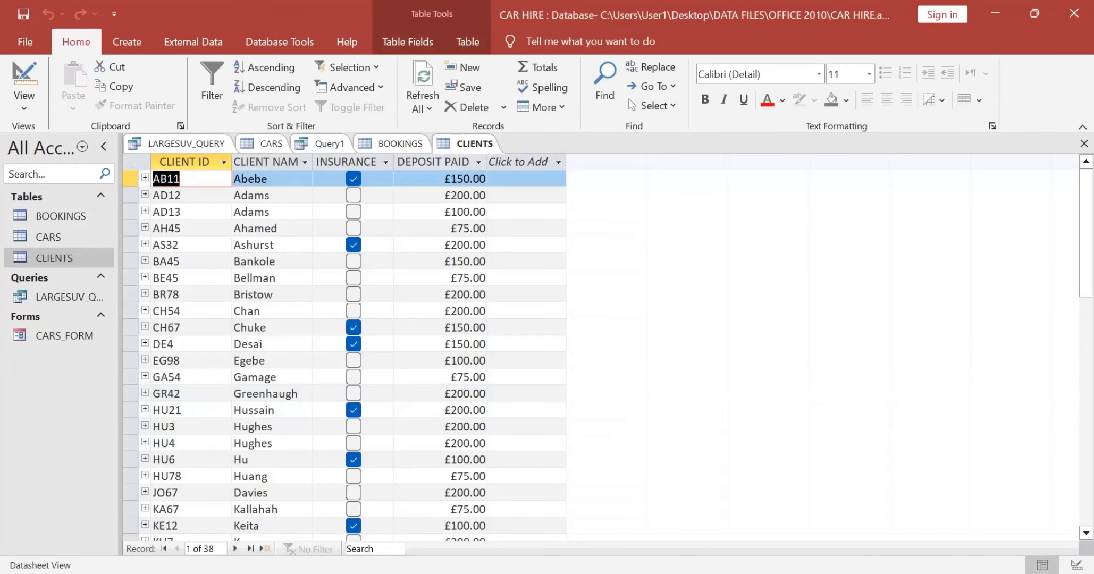
key("alt+Tab")
key("alt+Tab")
left_click(321, 144)
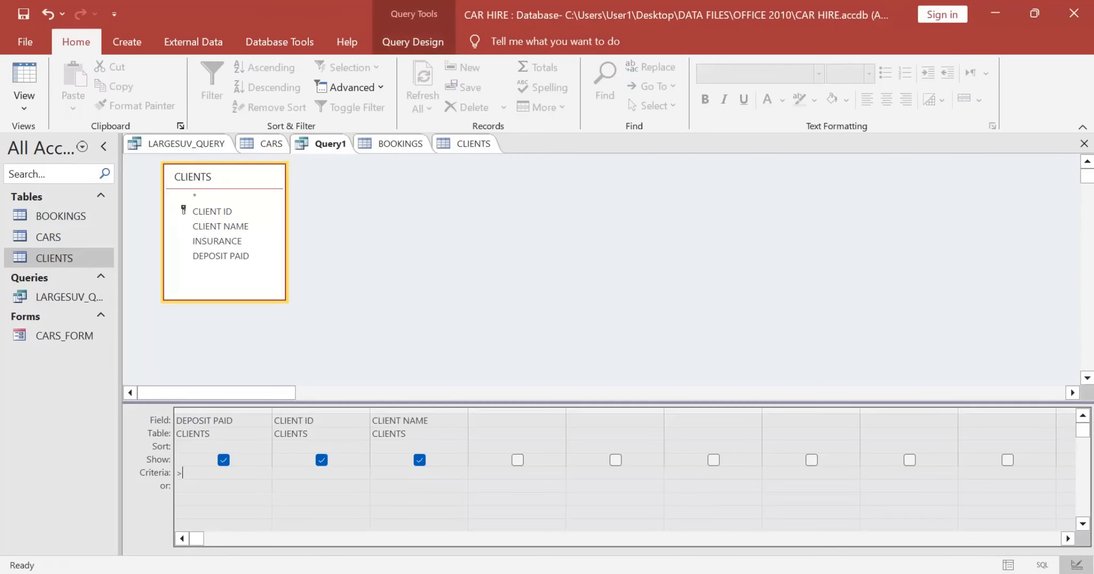
type(">75")
Step: Add the INSURANCE field to the query, hide it from the results and set its criterion to Yes
left_click(514, 421)
double_click(217, 241)
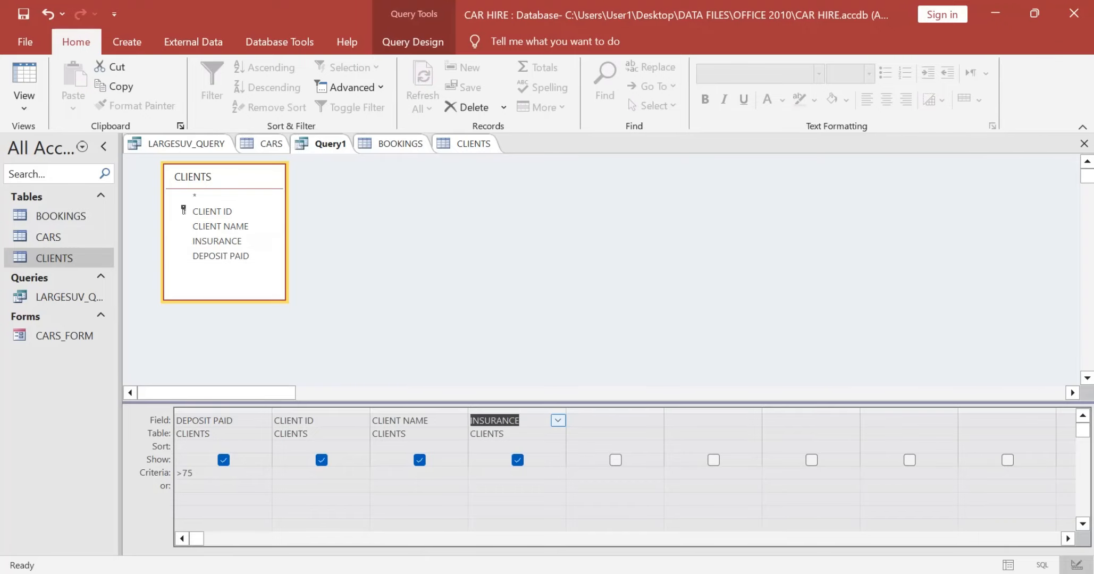
left_click(517, 460)
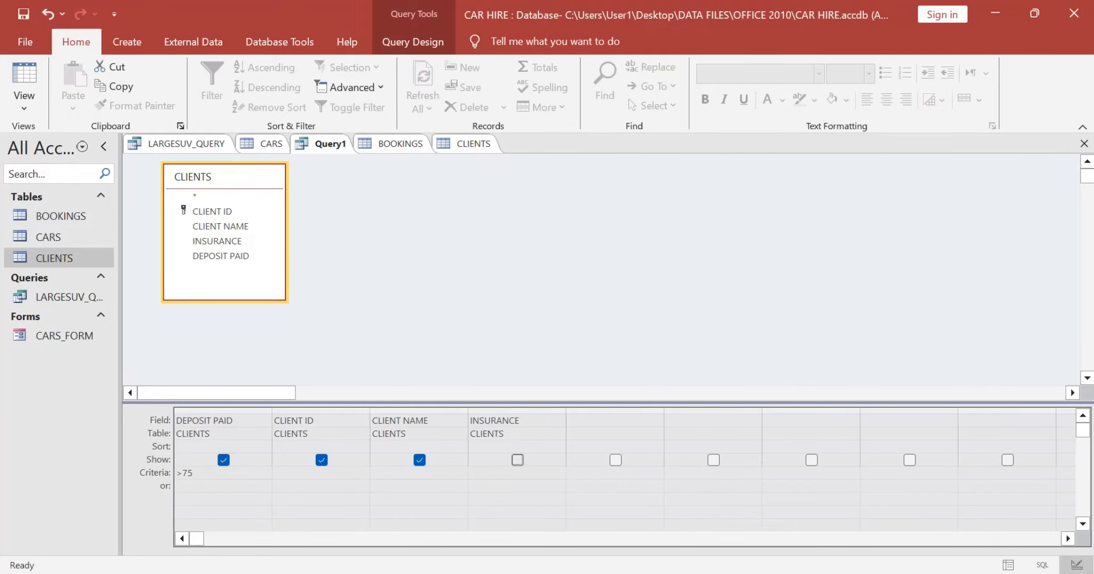
left_click(513, 473)
type("Yes")
Step: Check the query design against the Task A2d instructions and run the query
key("alt+Tab")
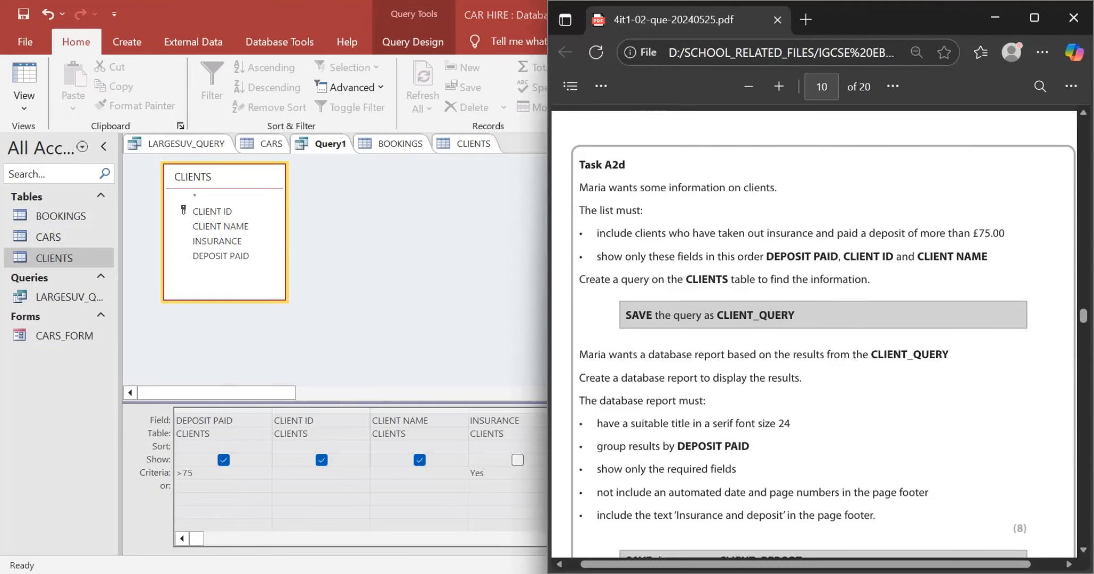
scroll(813, 331, "down", 1)
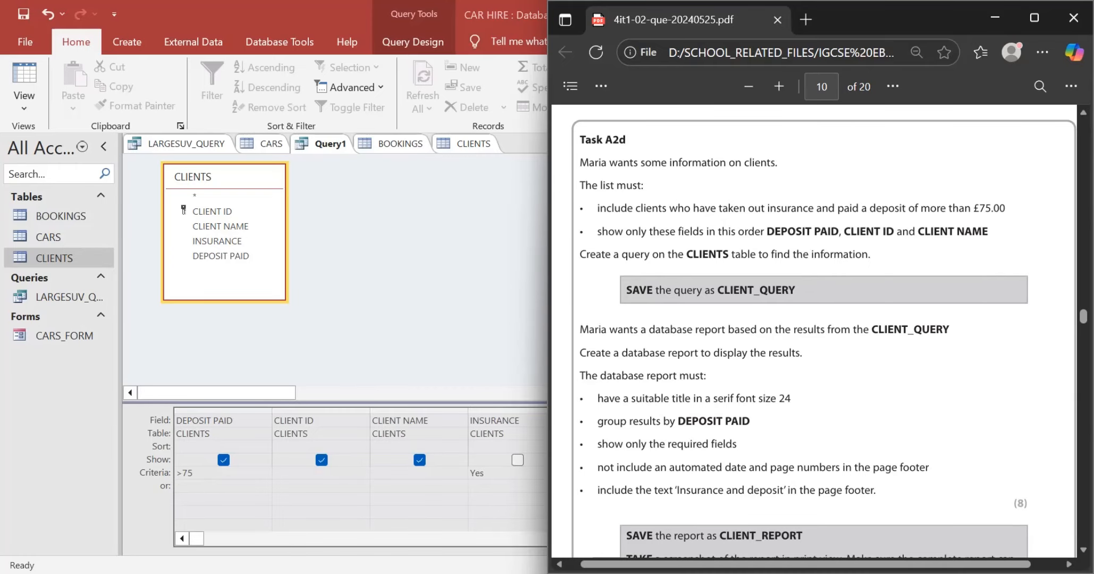
key("alt+Tab")
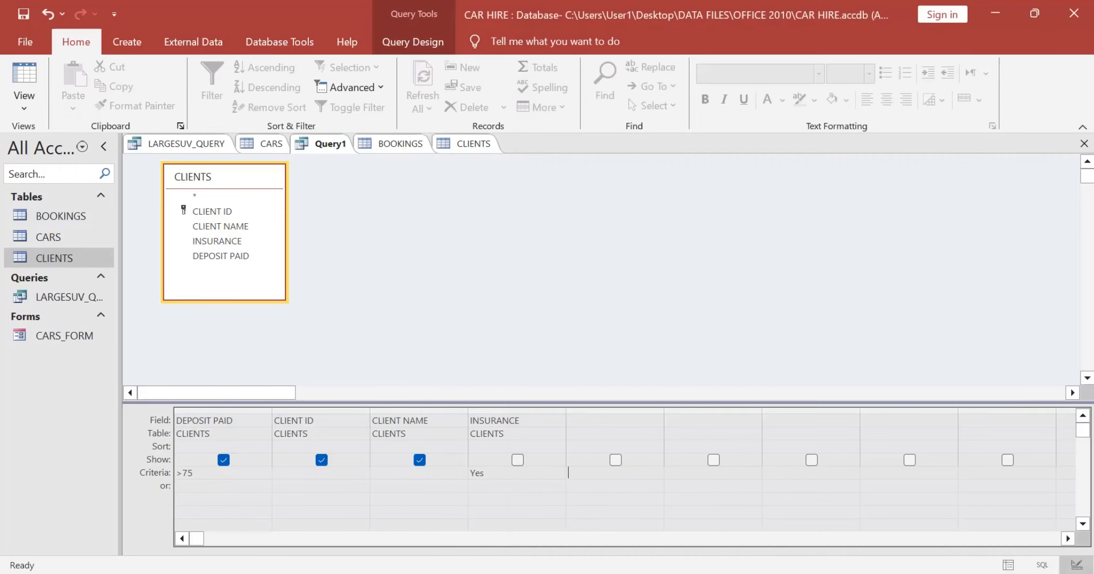
left_click(412, 41)
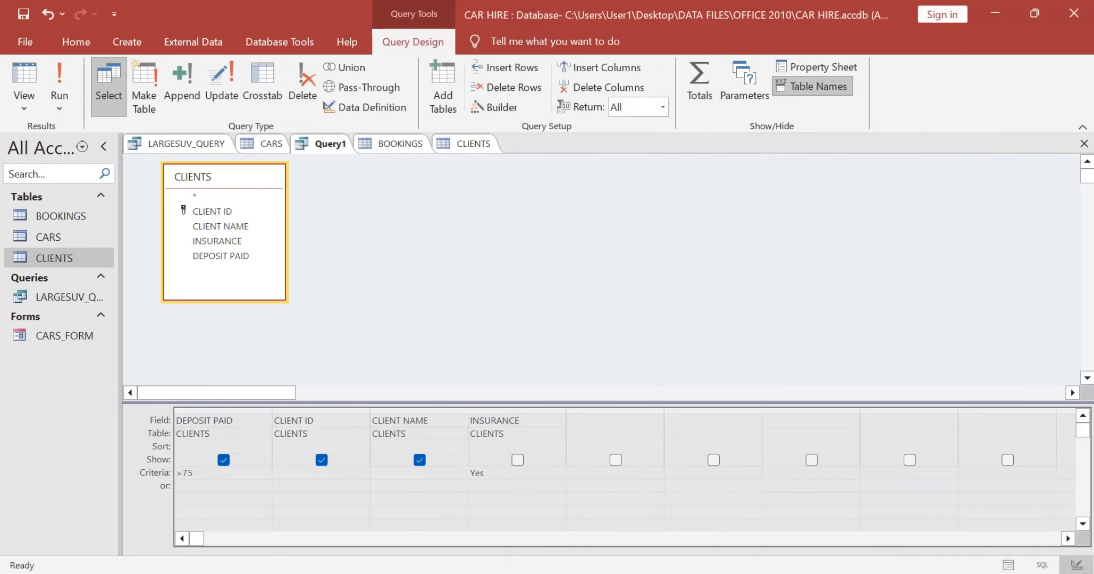
left_click(59, 78)
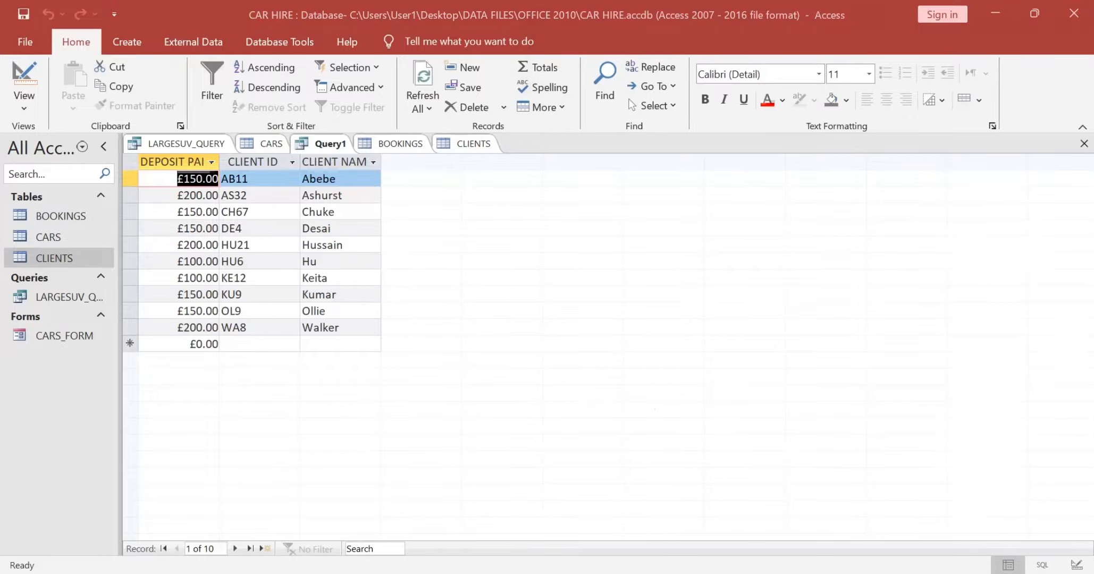
Step: Copy the required query name from the exam paper and save the query as CLIENT_QUERY
key("alt+Tab")
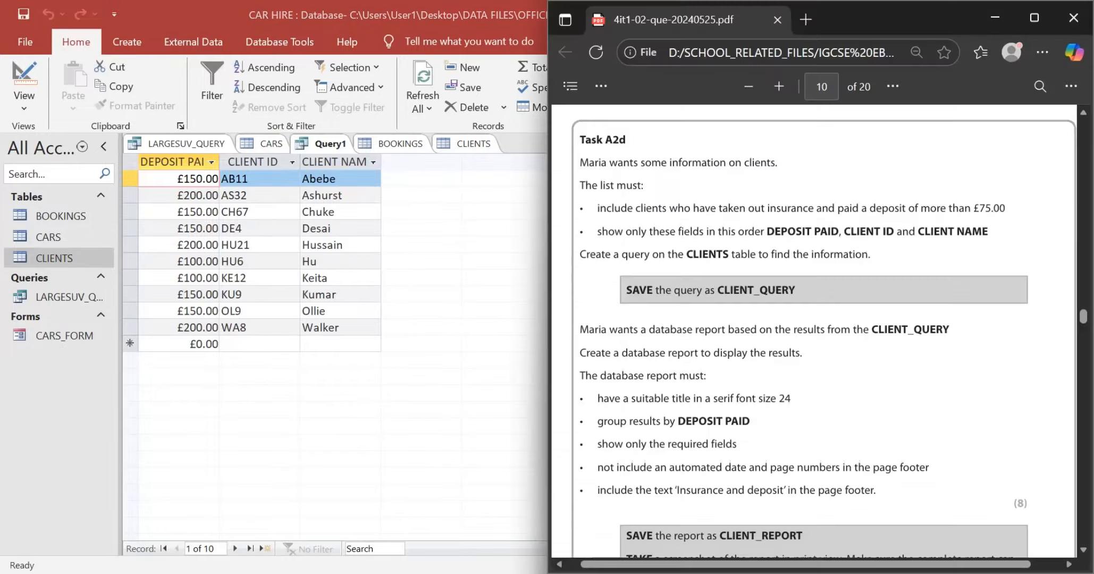
scroll(823, 332, "down", 1)
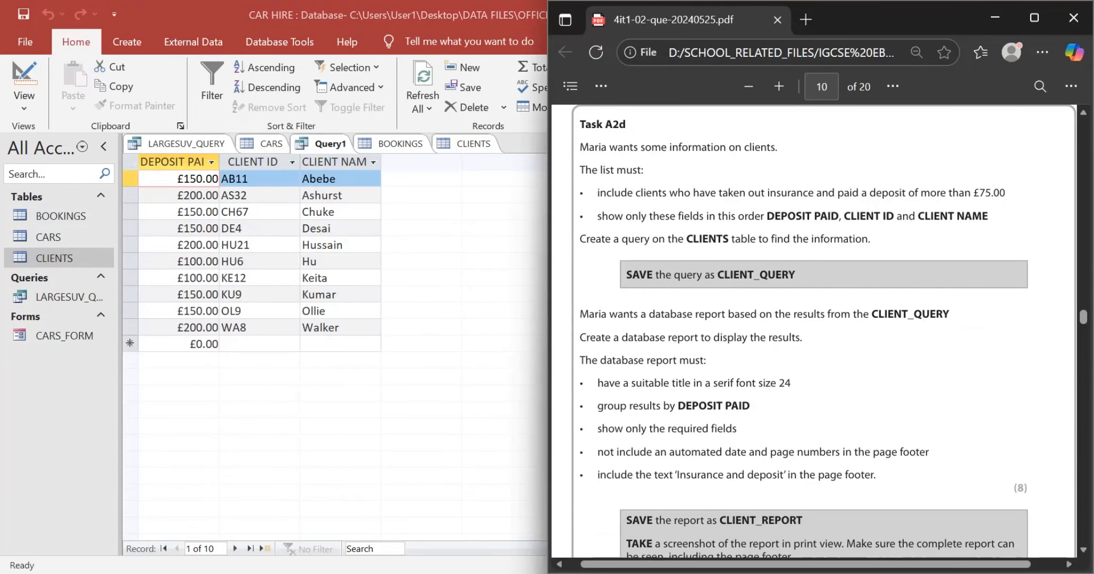
left_click_drag(795, 275, 717, 275)
key("ctrl+c")
key("alt+Tab")
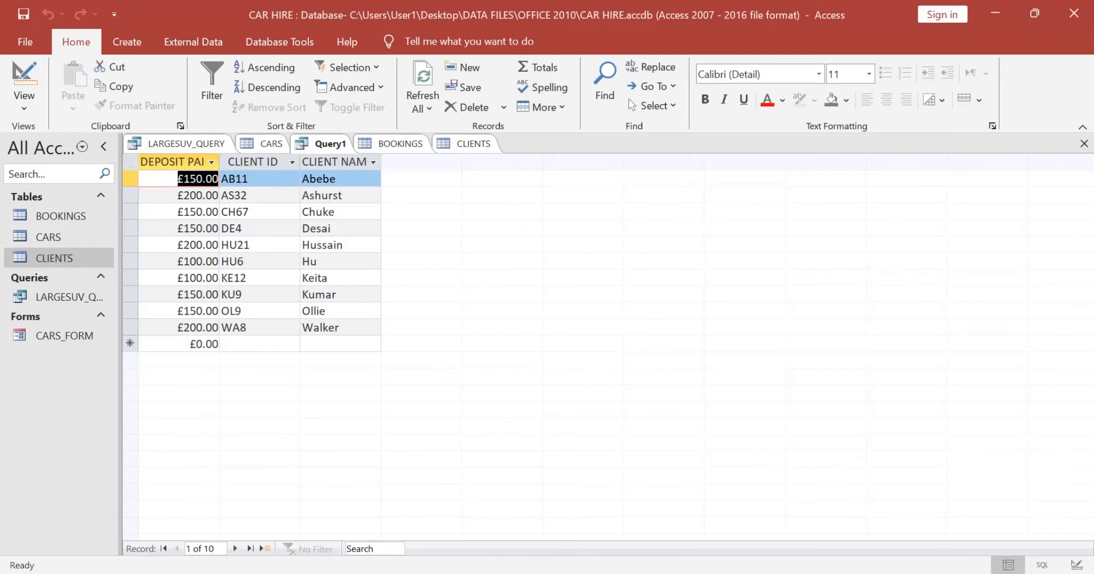
key("ctrl+s")
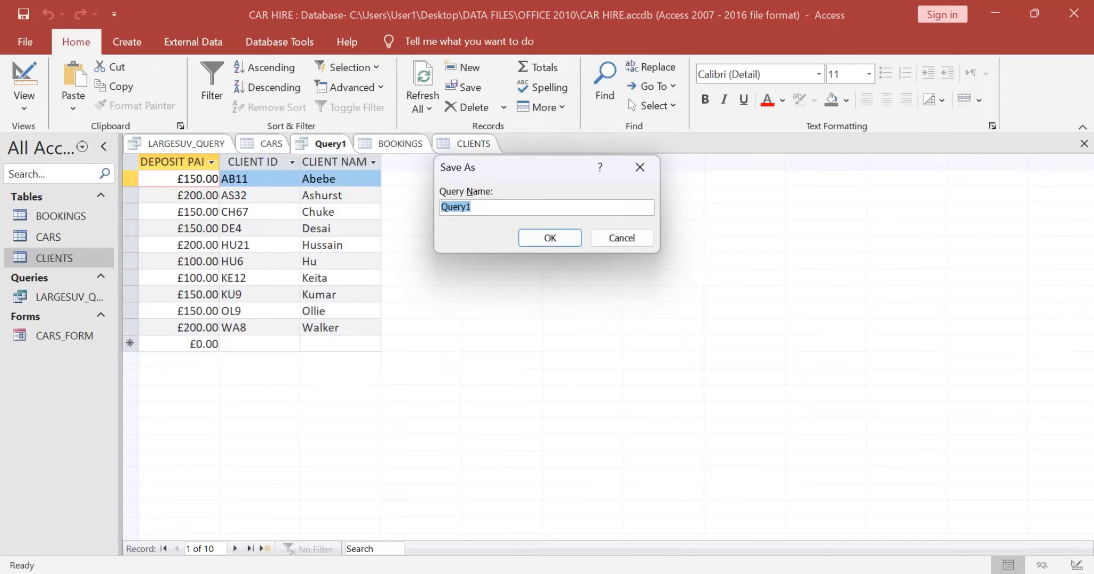
key("ctrl+v")
key("Return")
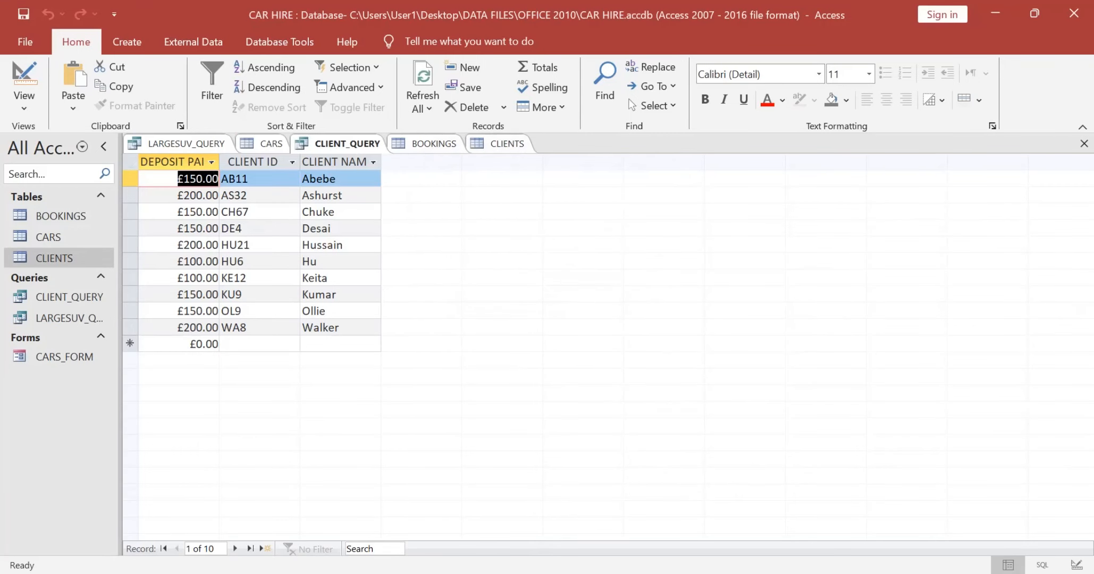
Step: Read the Task A2d requirements for the database report based on CLIENT_QUERY and for saving it and recording its screenshot
key("alt+Tab")
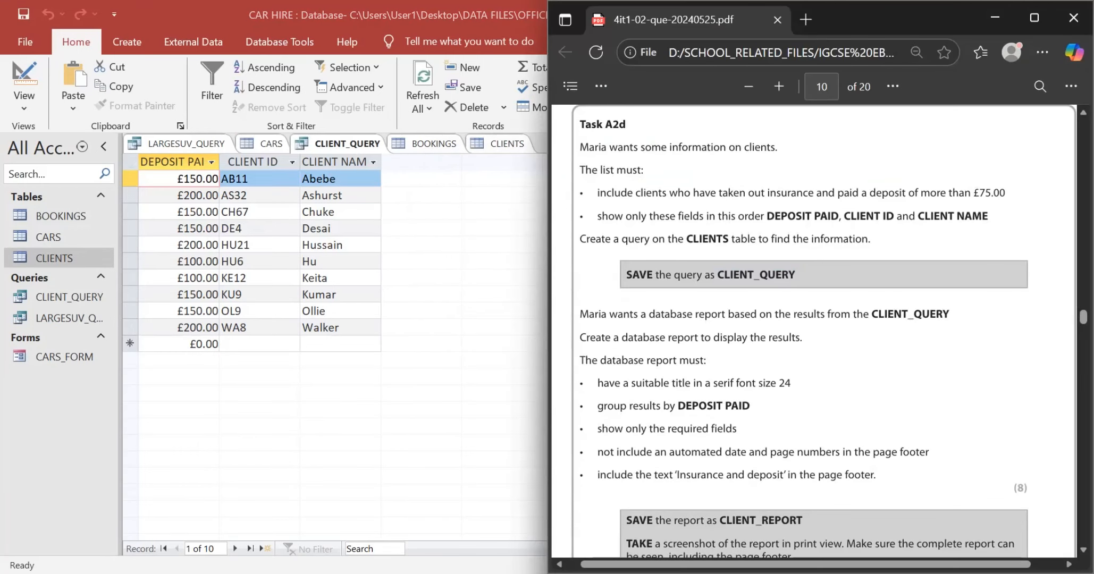
scroll(818, 330, "down", 1)
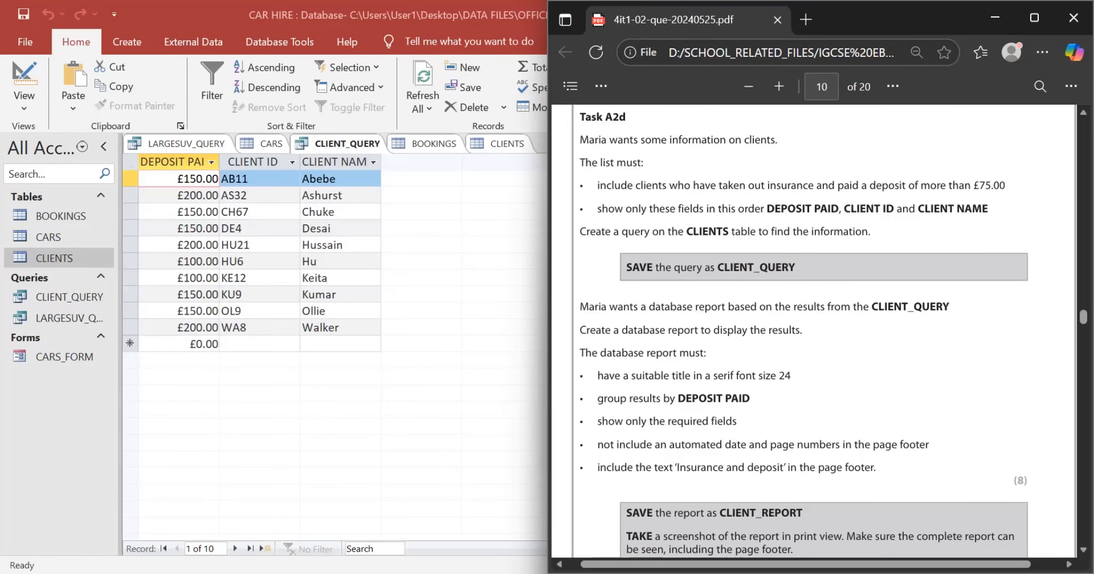
scroll(818, 330, "down", 1)
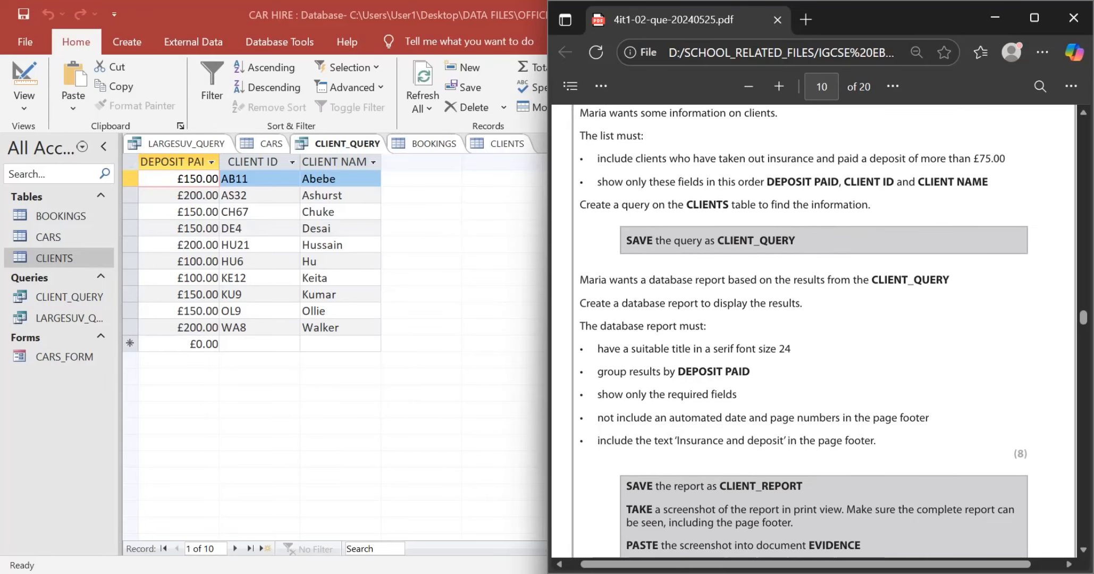
scroll(818, 329, "down", 1)
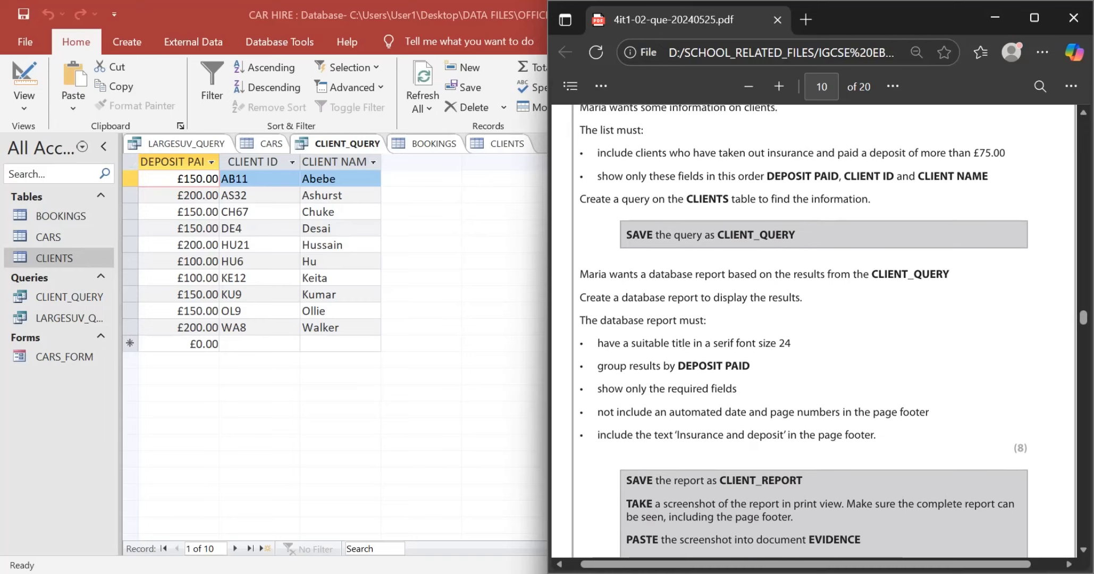
scroll(818, 330, "down", 1)
scroll(819, 330, "down", 1)
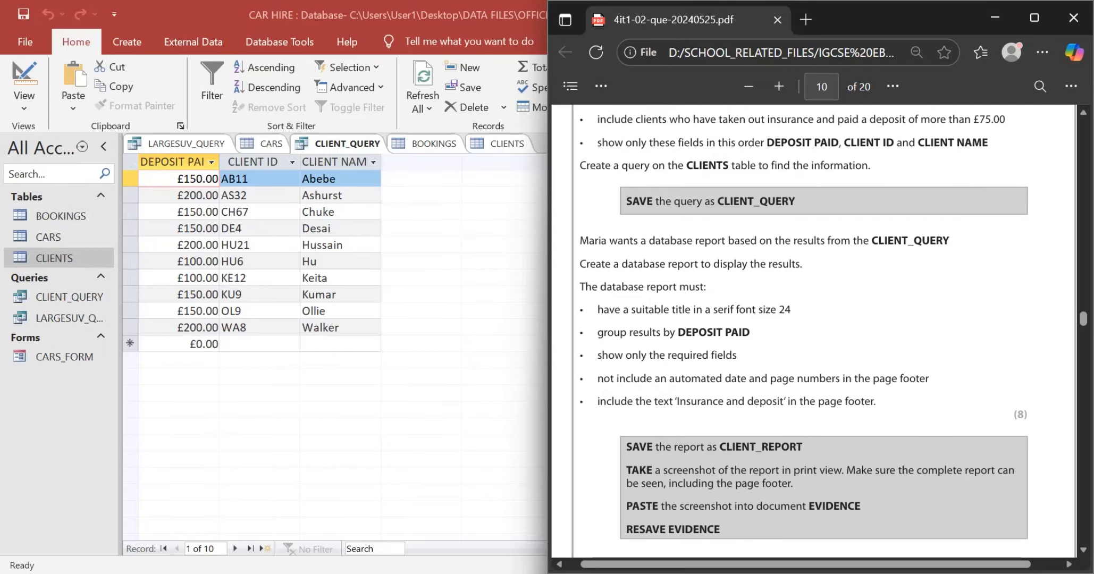
Step: Recheck the report requirements and start a Report Wizard report from CLIENT_QUERY with the DEPOSIT PAID, CLIENT ID and CLIENT NAME fields
scroll(822, 331, "down", 1)
scroll(823, 330, "up", 1)
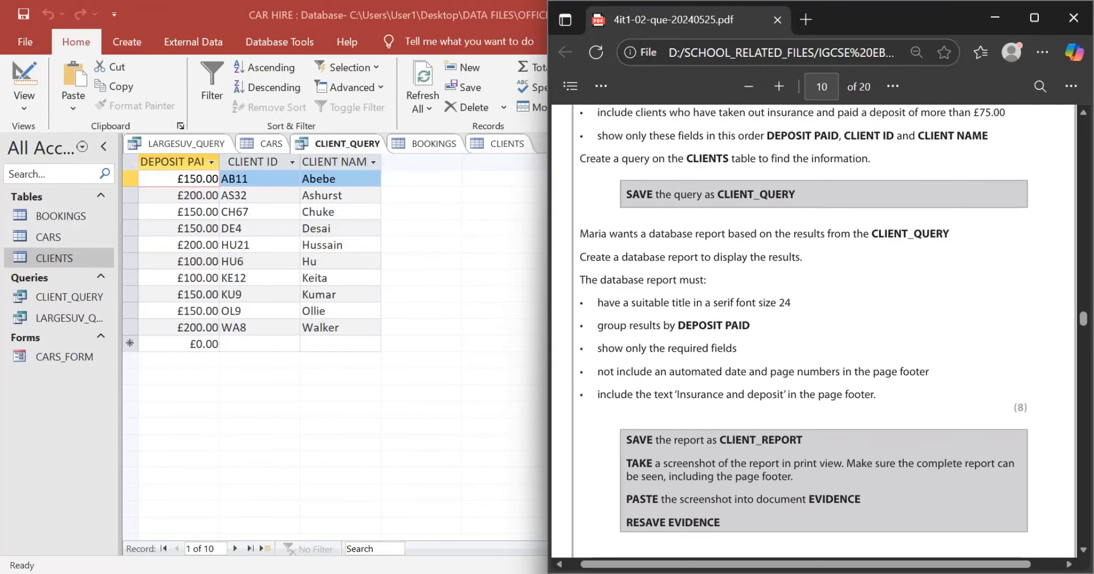
scroll(822, 330, "up", 1)
key("alt+Tab")
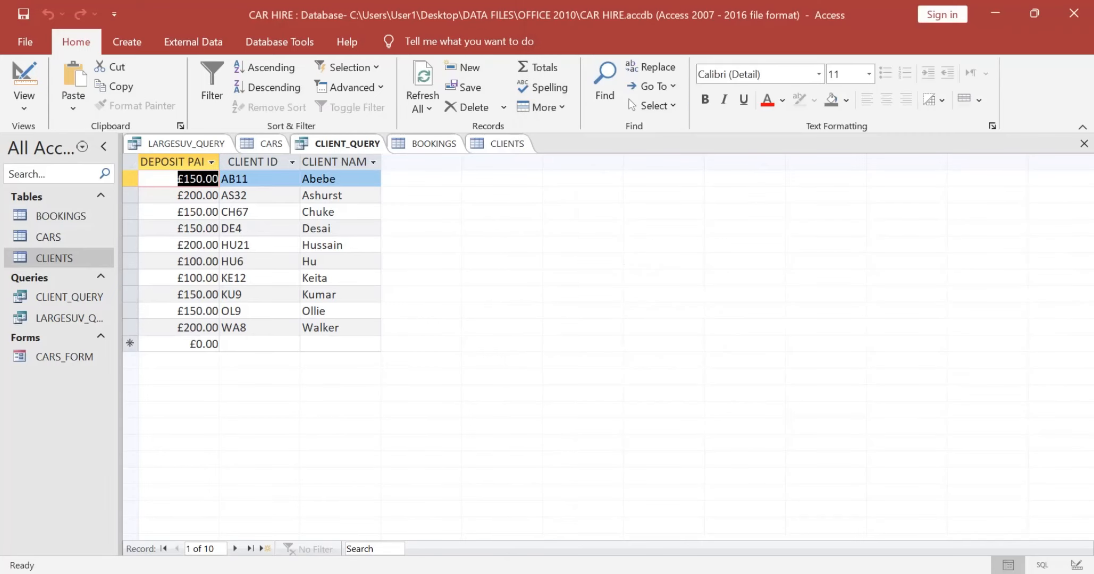
left_click(127, 41)
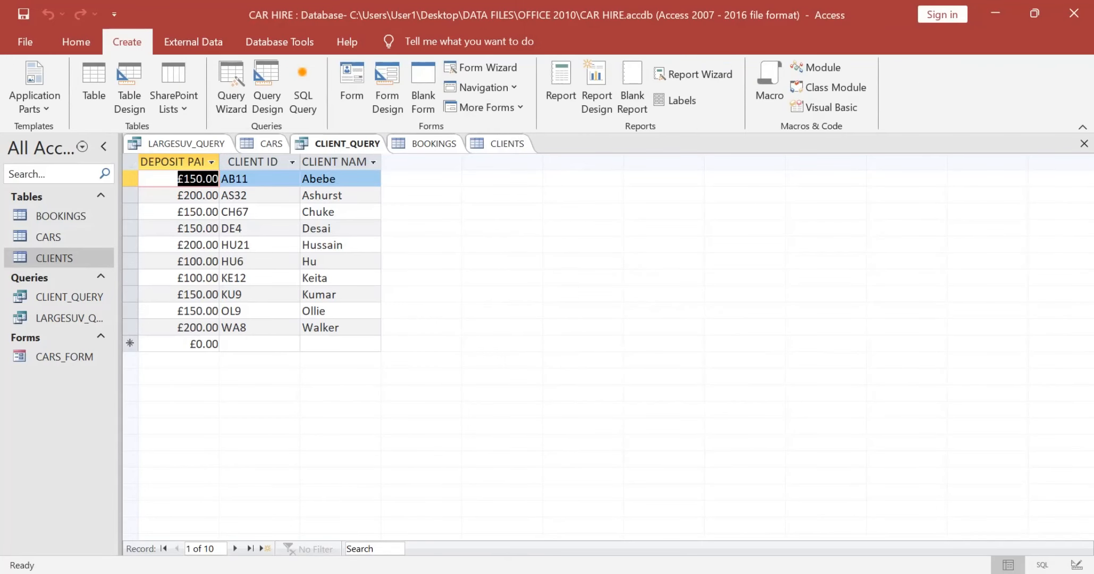
left_click(694, 75)
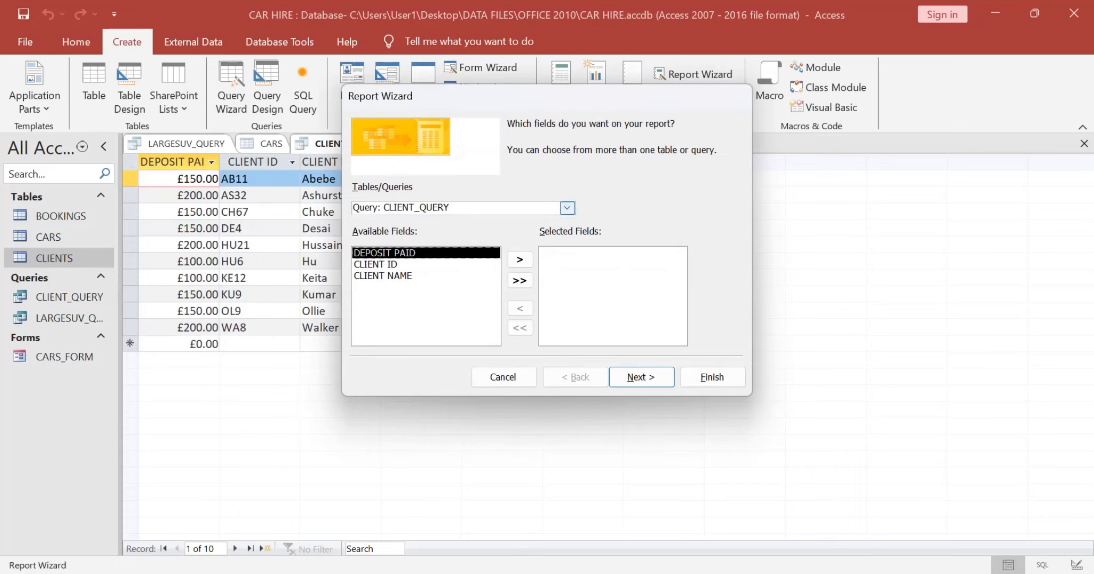
left_click(519, 280)
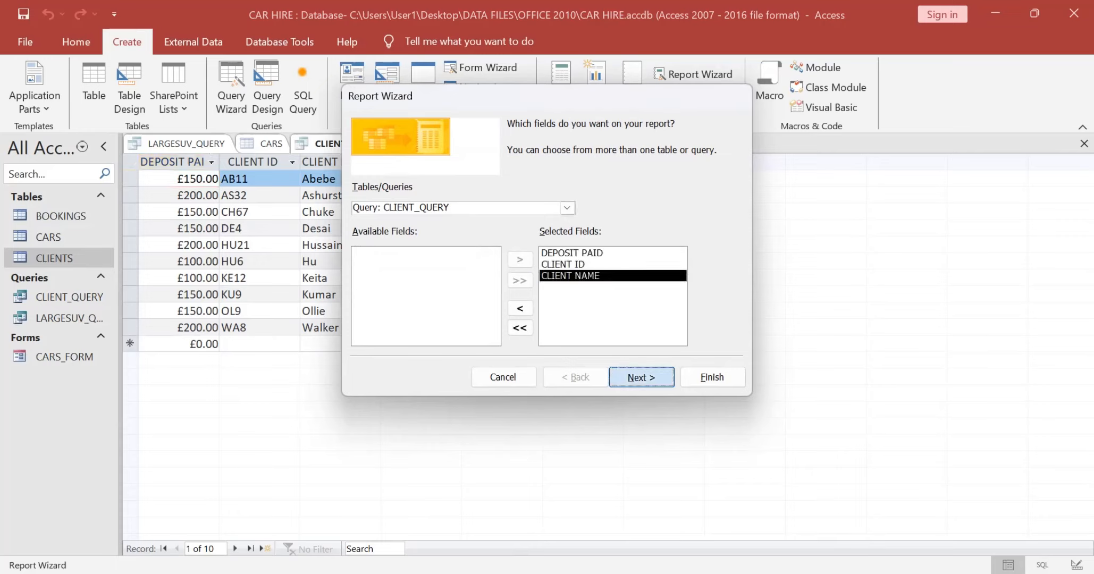
left_click(641, 376)
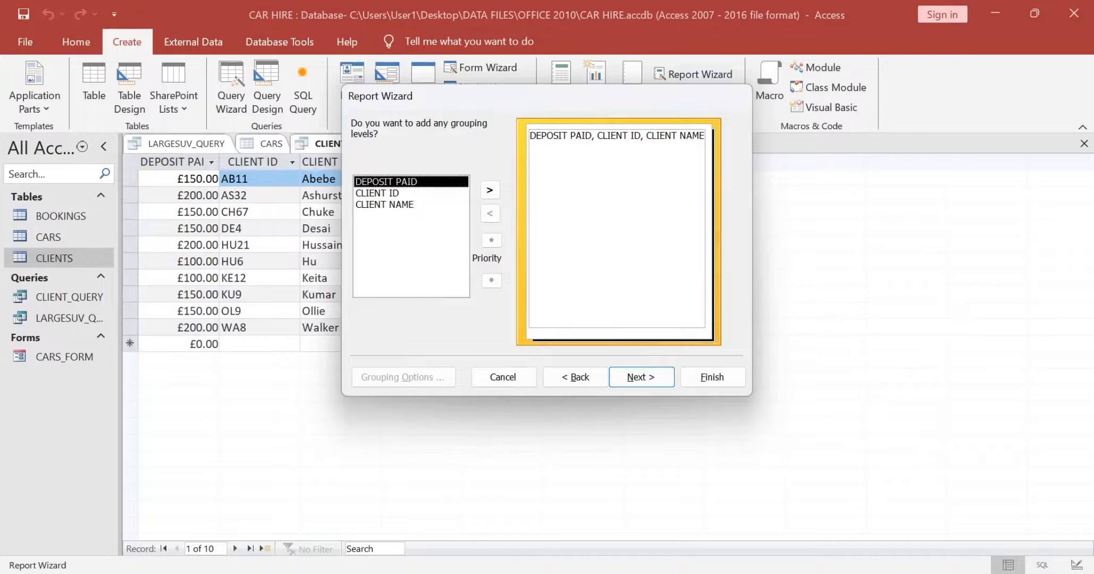
Step: Check the grouping requirement in the exam paper and group the report by DEPOSIT PAID
key("alt+Tab")
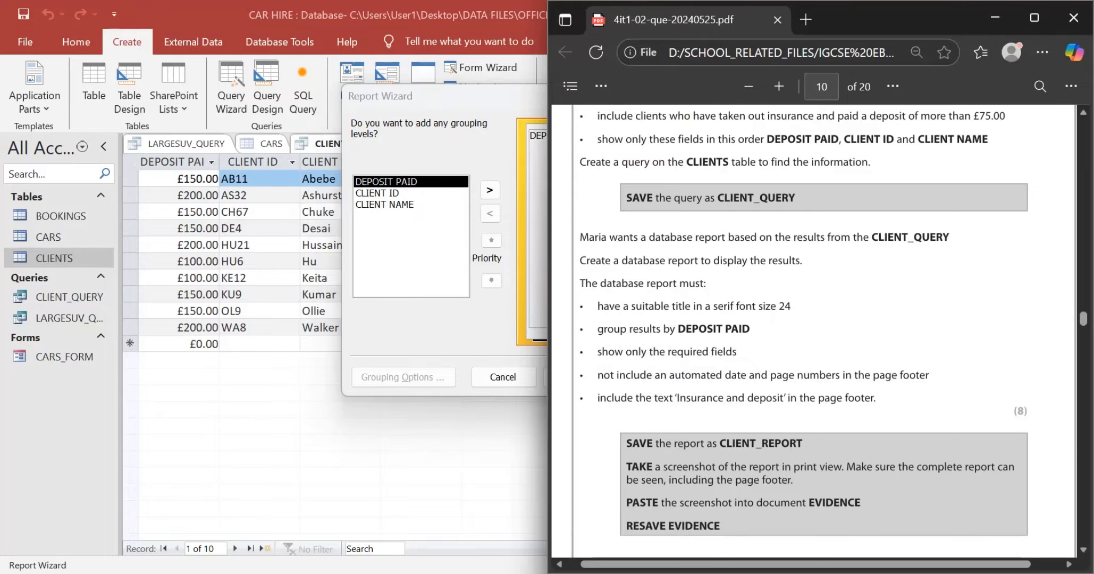
key("alt+Tab")
left_click(489, 190)
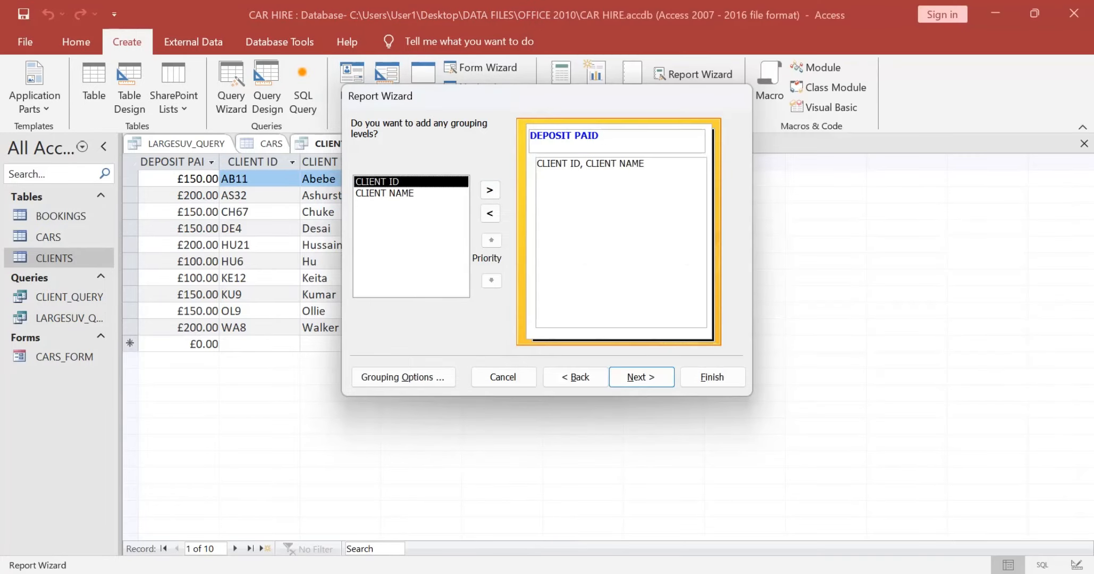
left_click(641, 378)
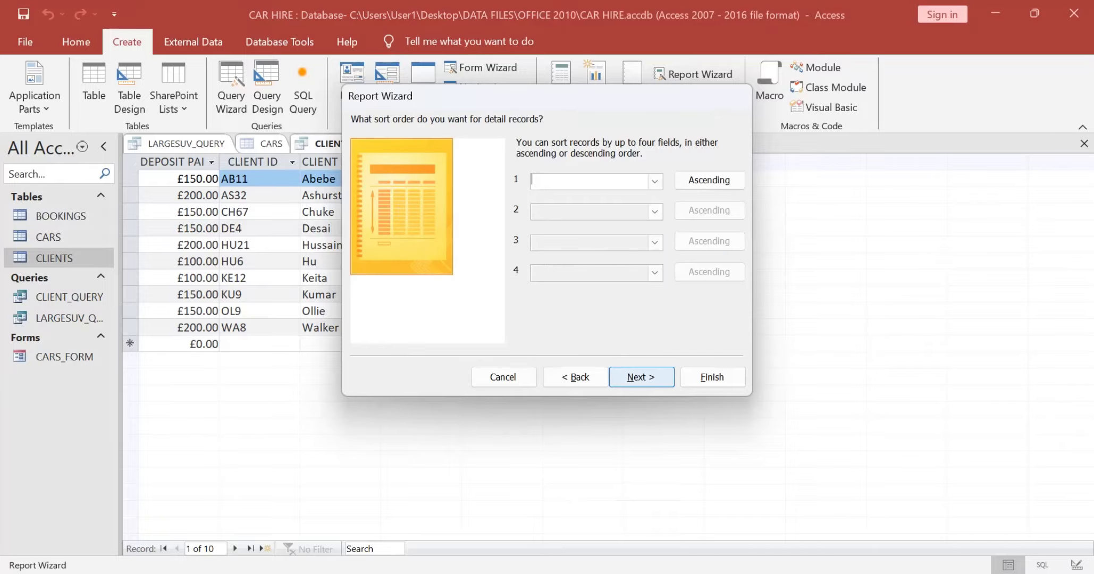
Step: Keep the default sorting and layout and finish the report in preview with the title CLIENT_QUERY
key("alt+Tab")
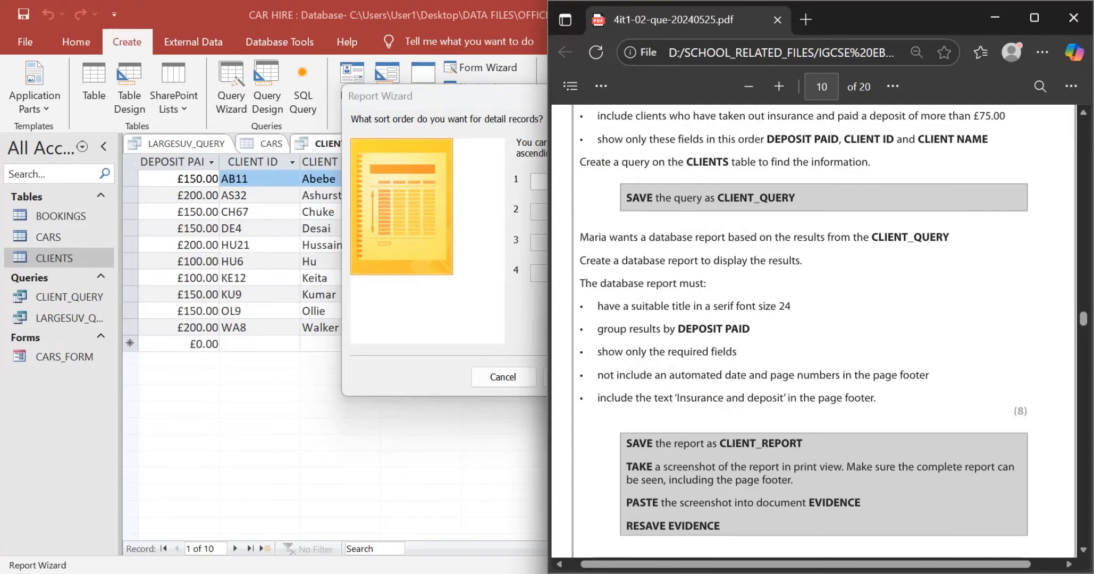
key("alt+Tab")
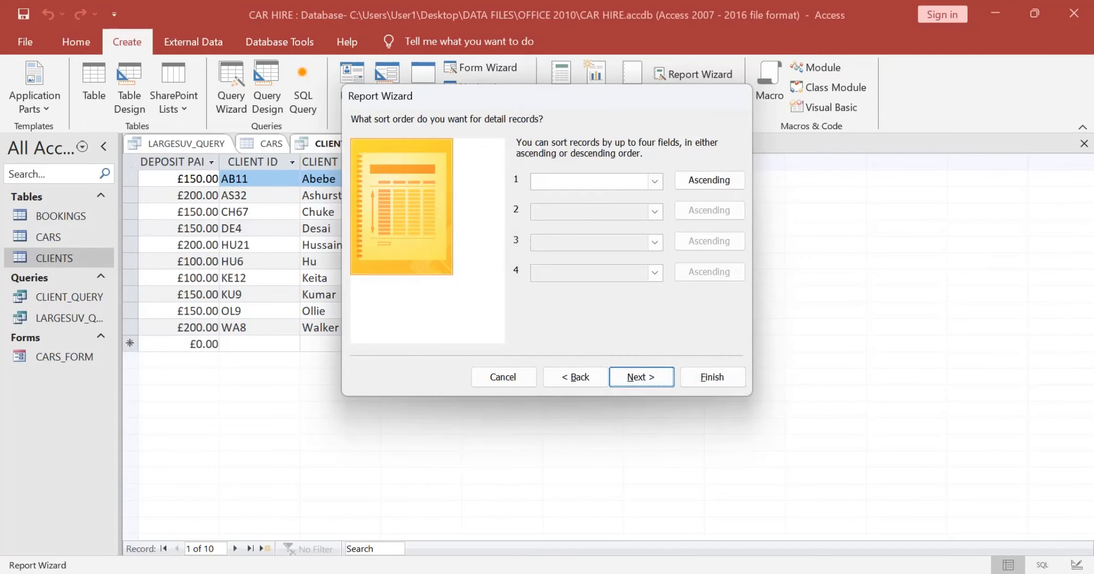
key("Return")
key("Return")
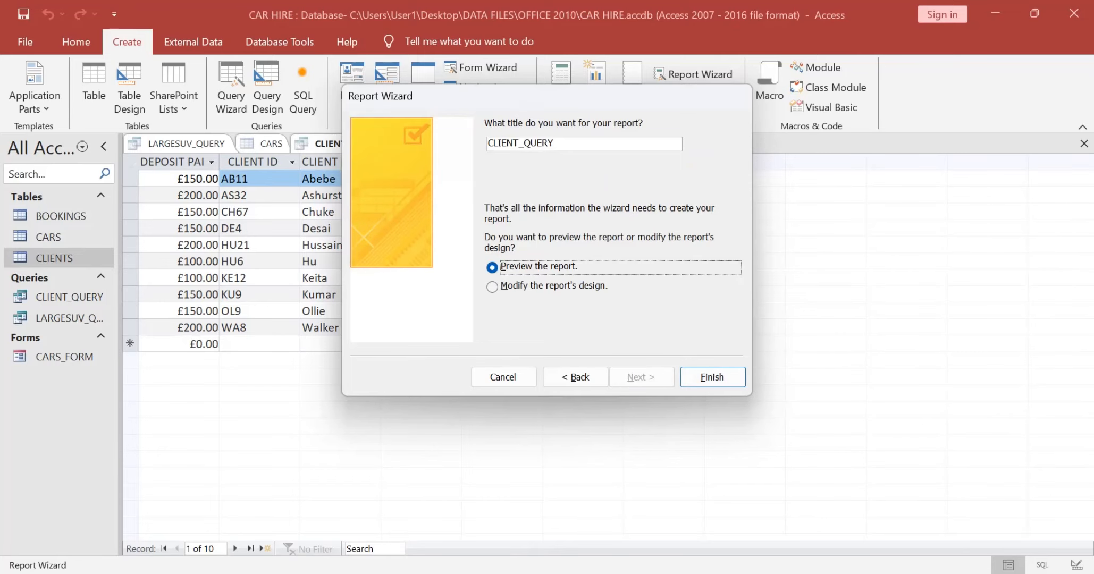
key("Return")
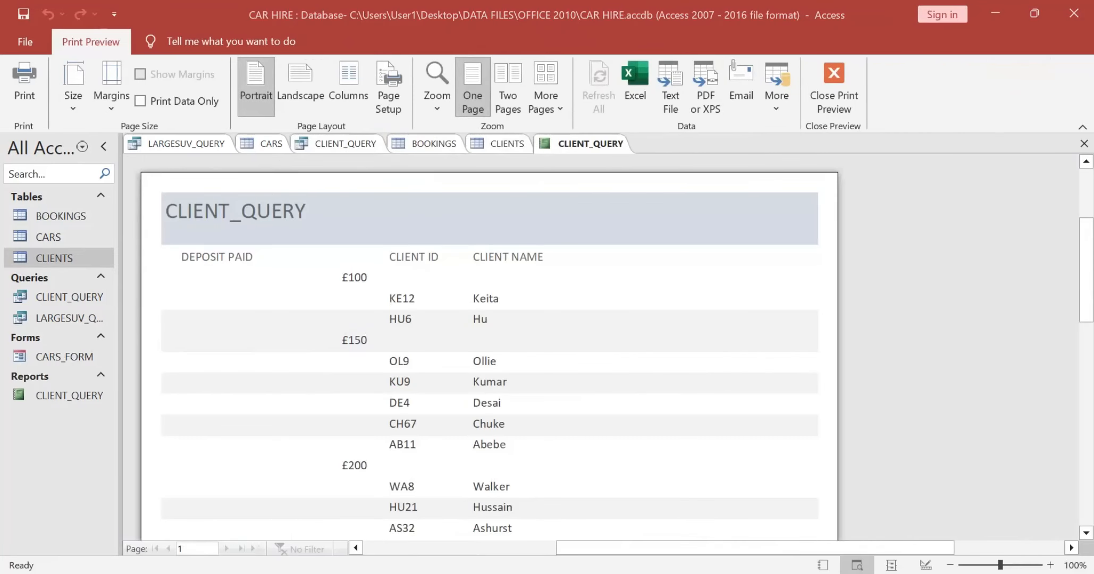
Step: Review the Task A2d requirements and copy the phrase "clients who have taken out insurance and paid a deposit" from the exam paper
key("alt+Tab")
scroll(823, 332, "down", 1)
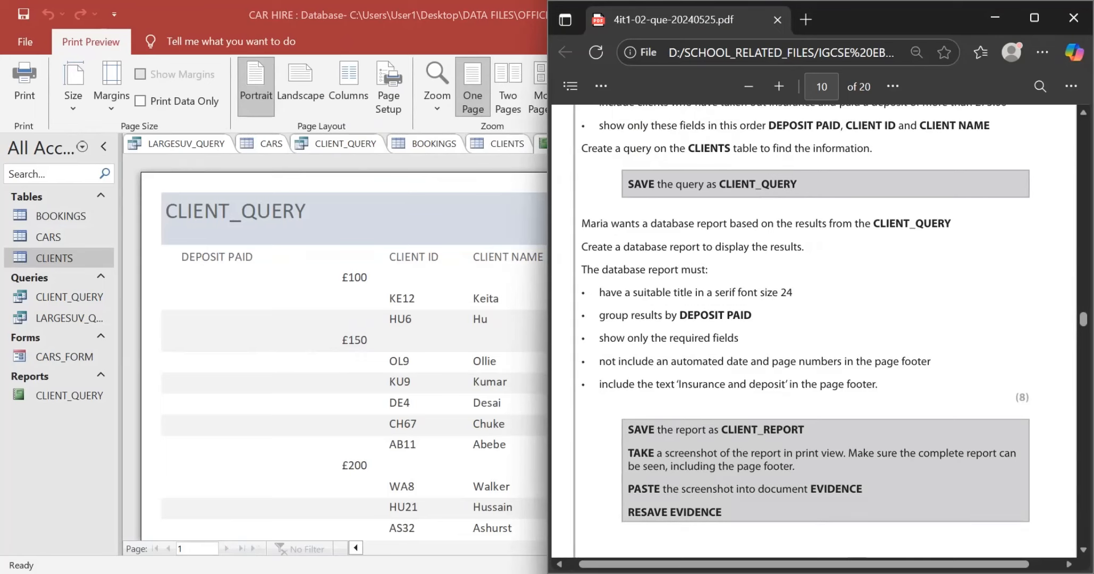
scroll(806, 317, "up", 1)
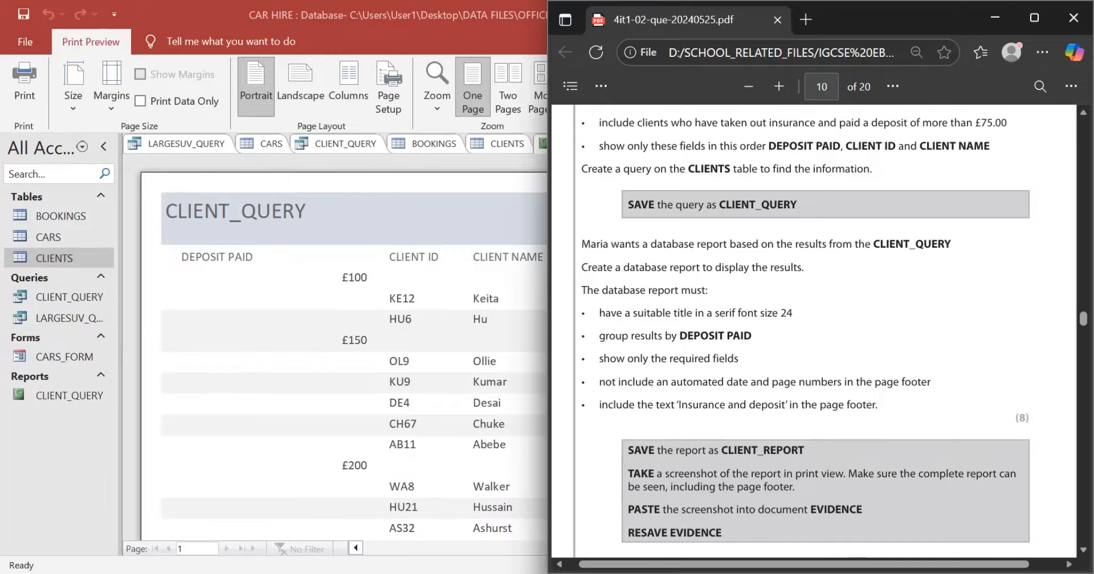
scroll(805, 332, "up", 1)
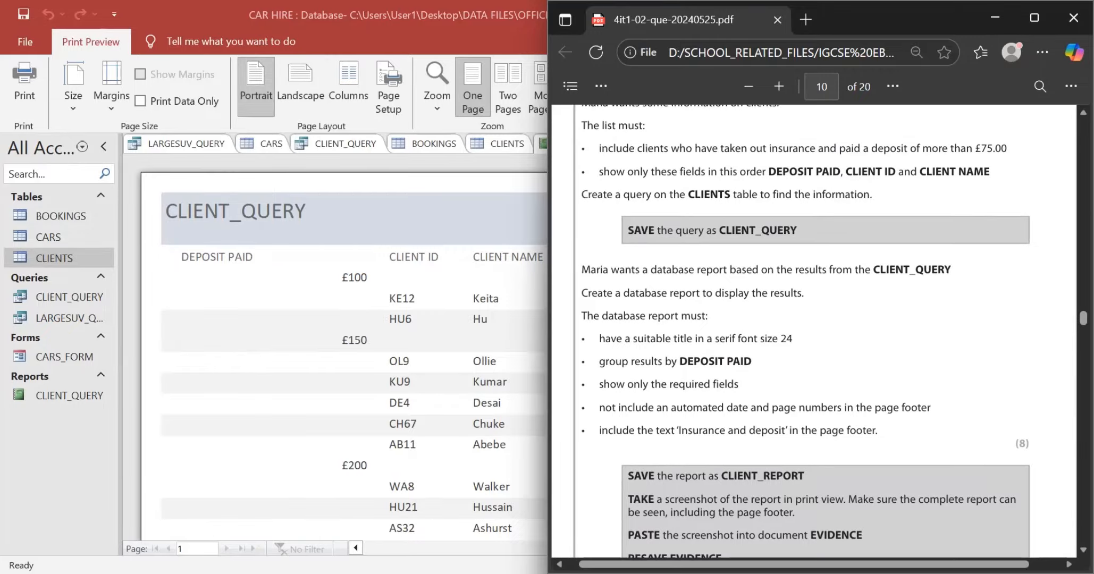
scroll(824, 319, "down", 1)
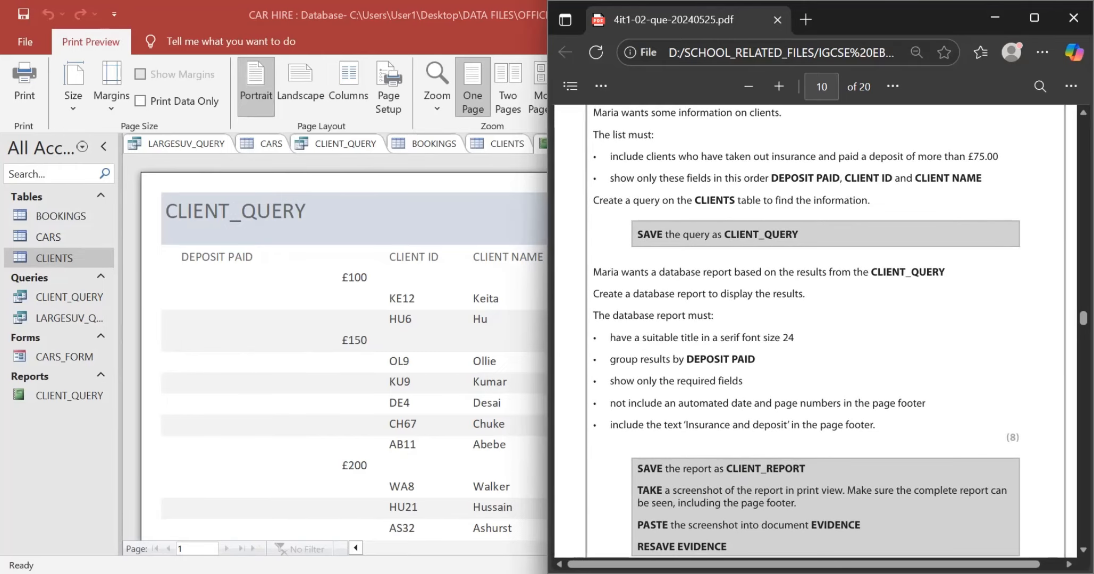
scroll(806, 334, "up", 3)
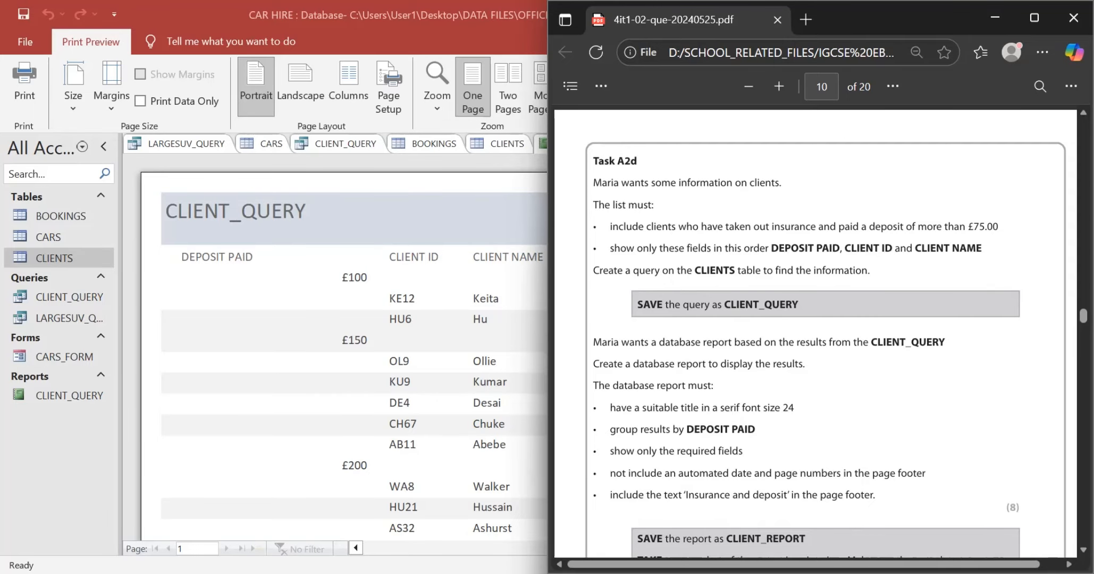
left_click_drag(644, 226, 903, 227)
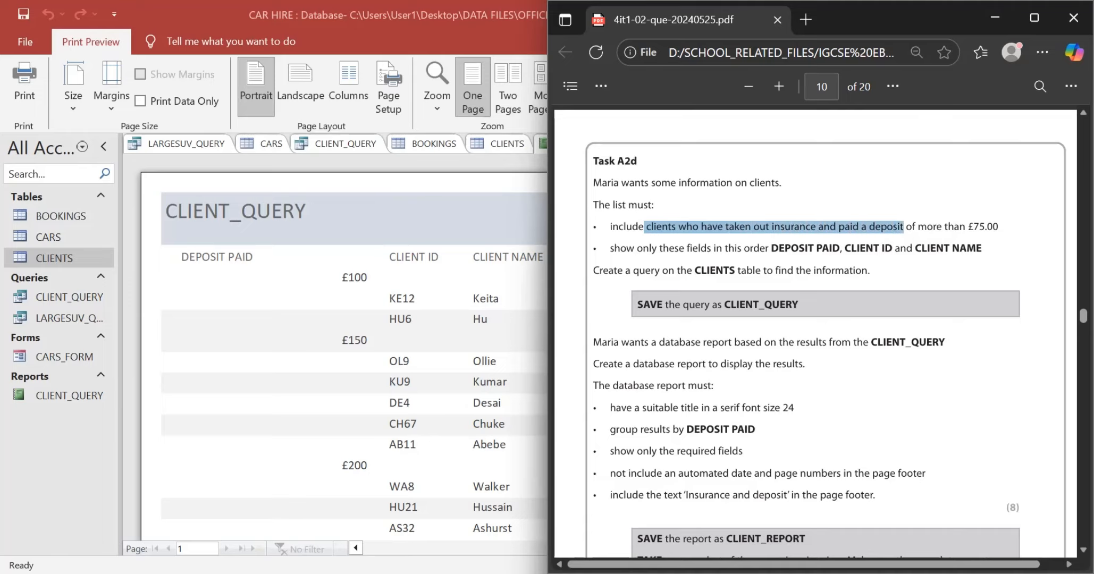
right_click(686, 226)
left_click(733, 301)
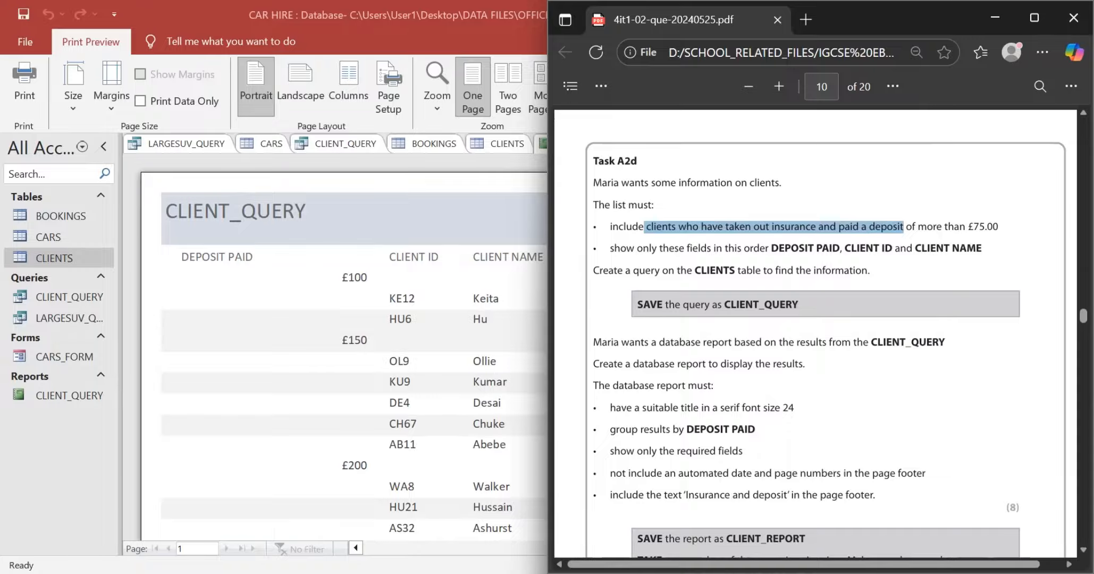
Step: Switch the report to its design and replace the header title with "Clients who have taken out insurance and paid a deposit"
left_click(425, 329)
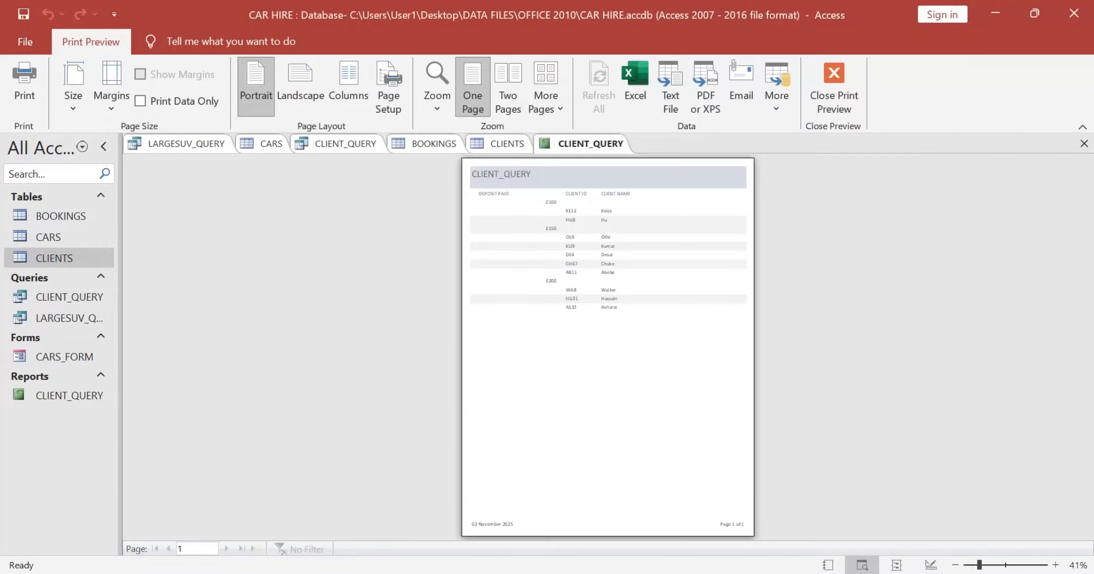
left_click(834, 85)
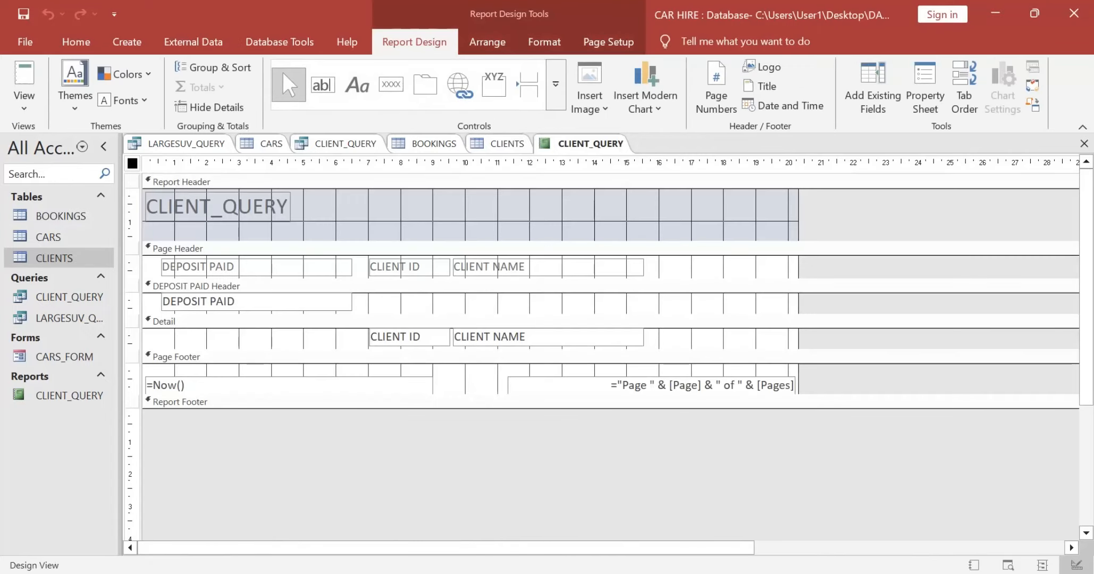
left_click(265, 207)
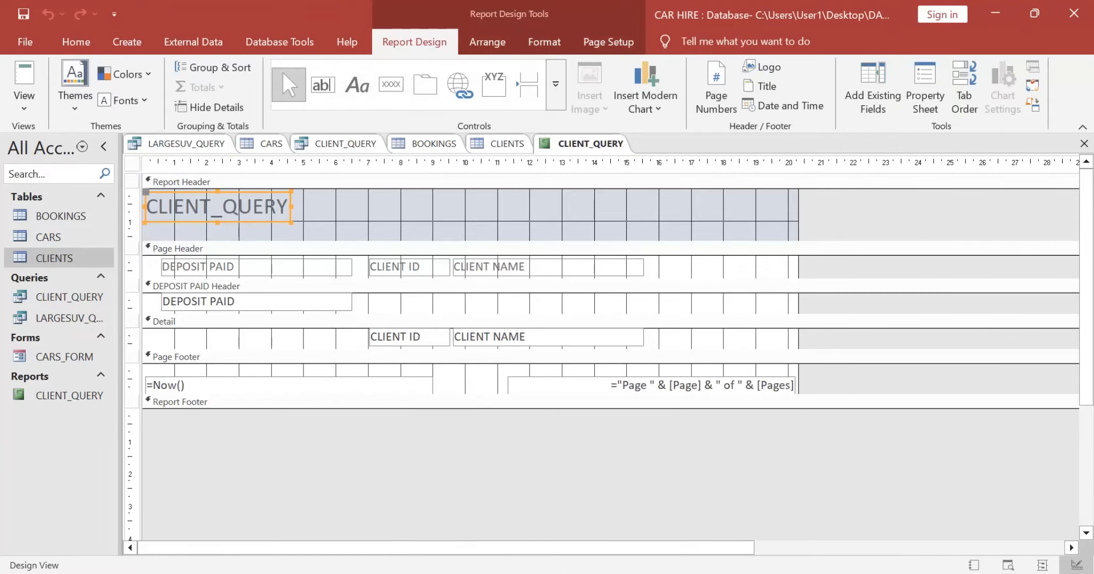
left_click(265, 207)
key("Right")
key("Right")
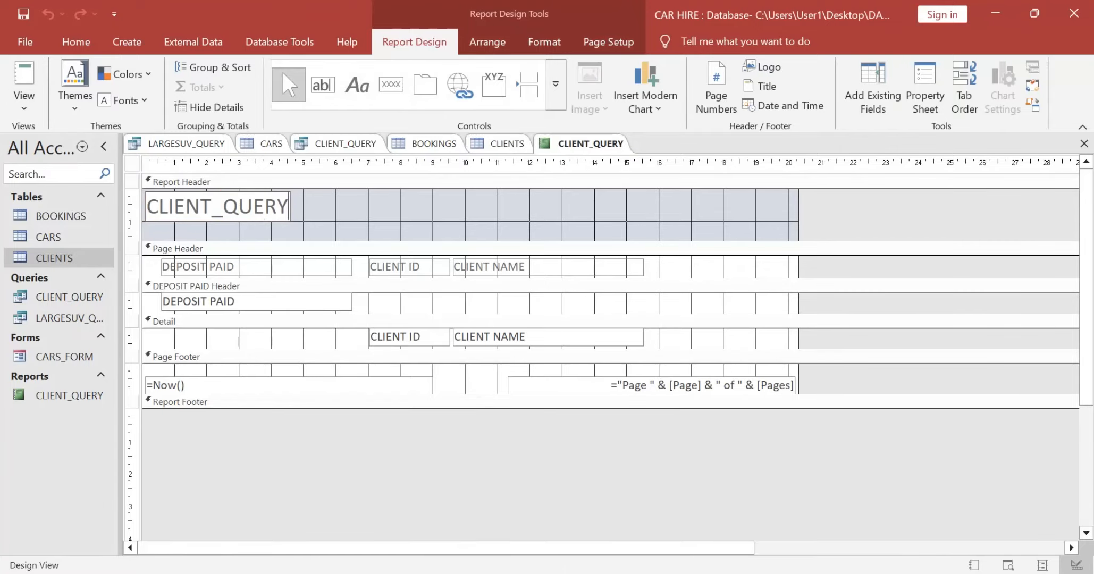
key("BackSpace")
key("BackSpace")
key("BackSpace")
key("BackSpace")
key("BackSpace")
key("BackSpace")
key("BackSpace")
key("BackSpace")
key("BackSpace")
key("BackSpace")
key("BackSpace")
key("BackSpace")
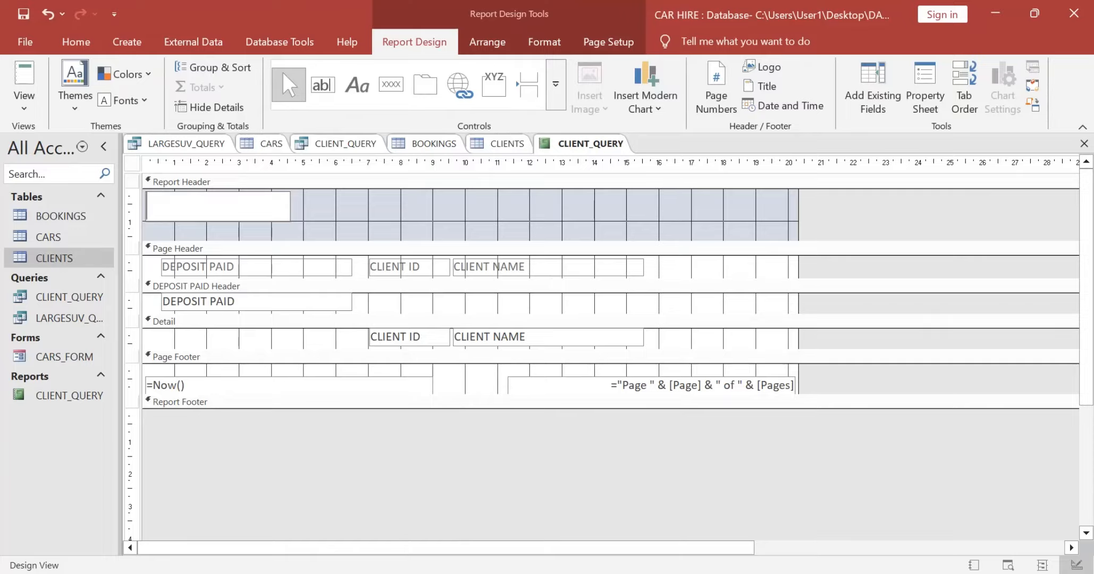
key("ctrl+v")
key("Home")
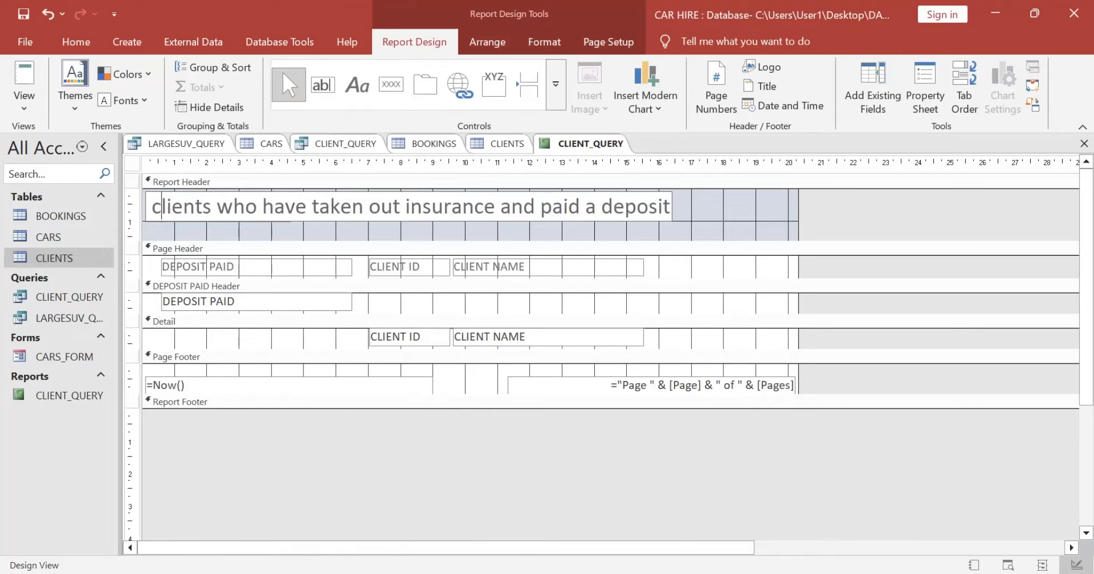
key("BackSpace")
type("C")
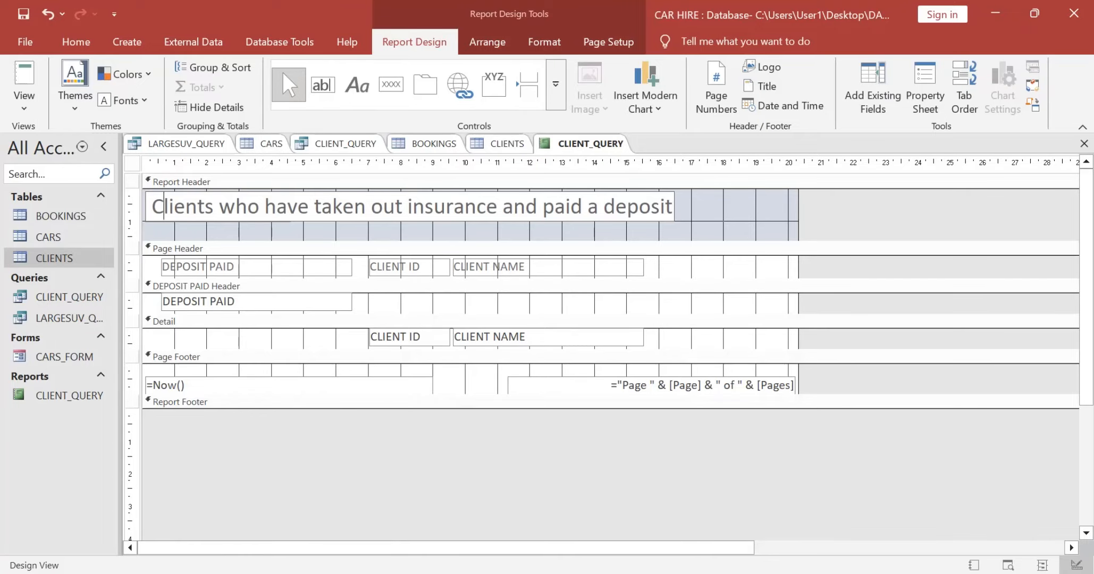
key("Return")
Step: Recheck the title requirement in the exam paper and inspect the font properties of the report's title label
key("alt+Tab")
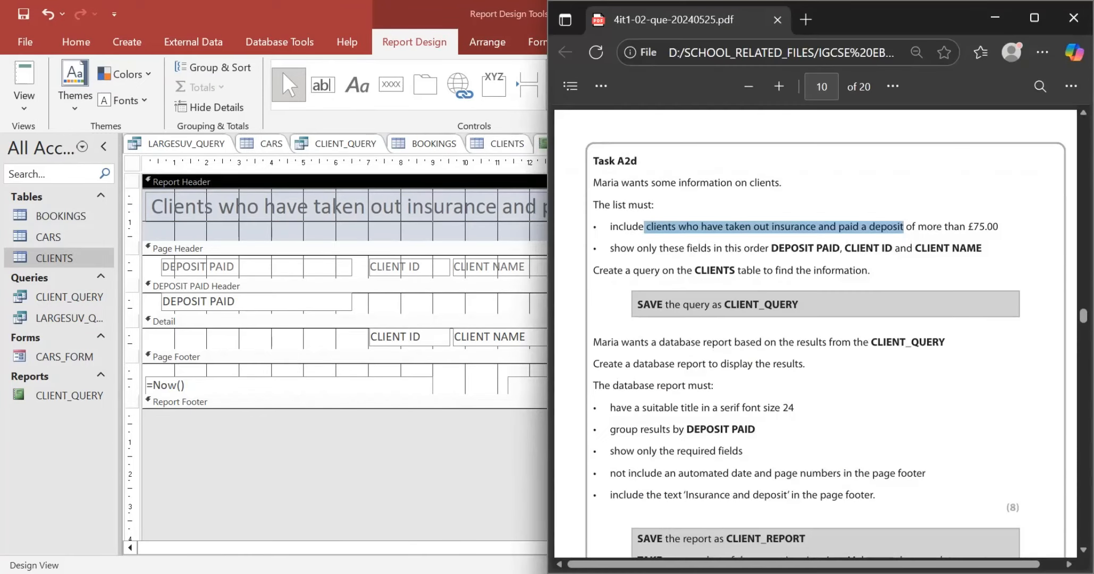
left_click(829, 385)
key("alt+Tab")
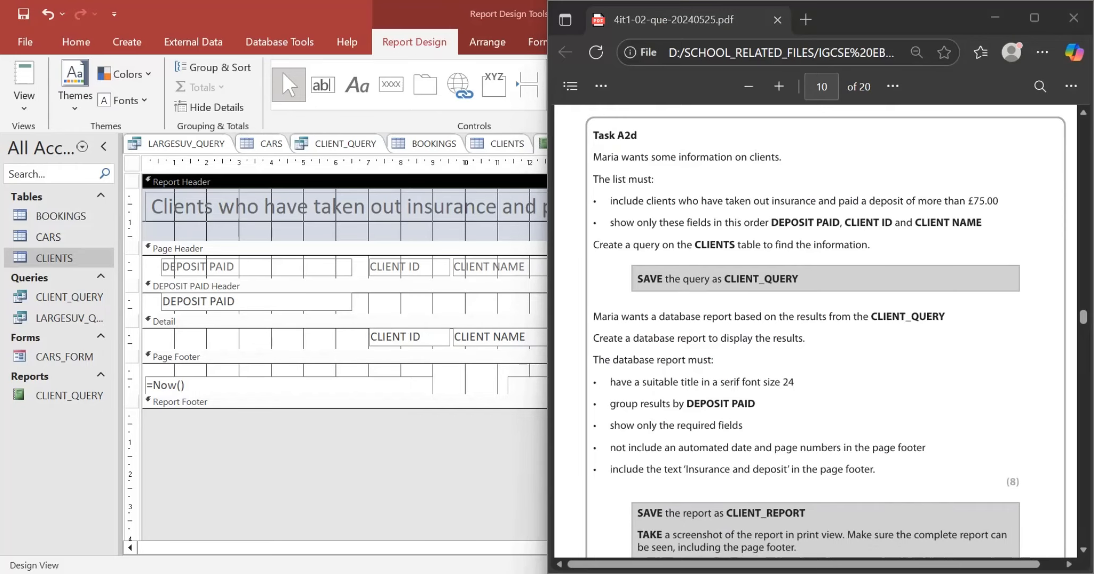
left_click(404, 206)
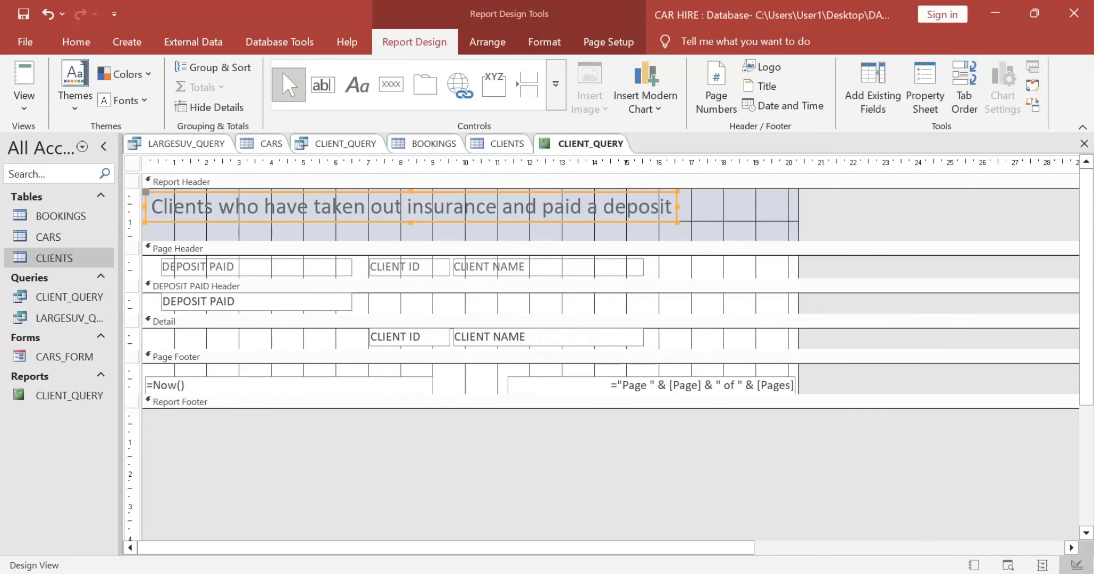
key("ctrl+a")
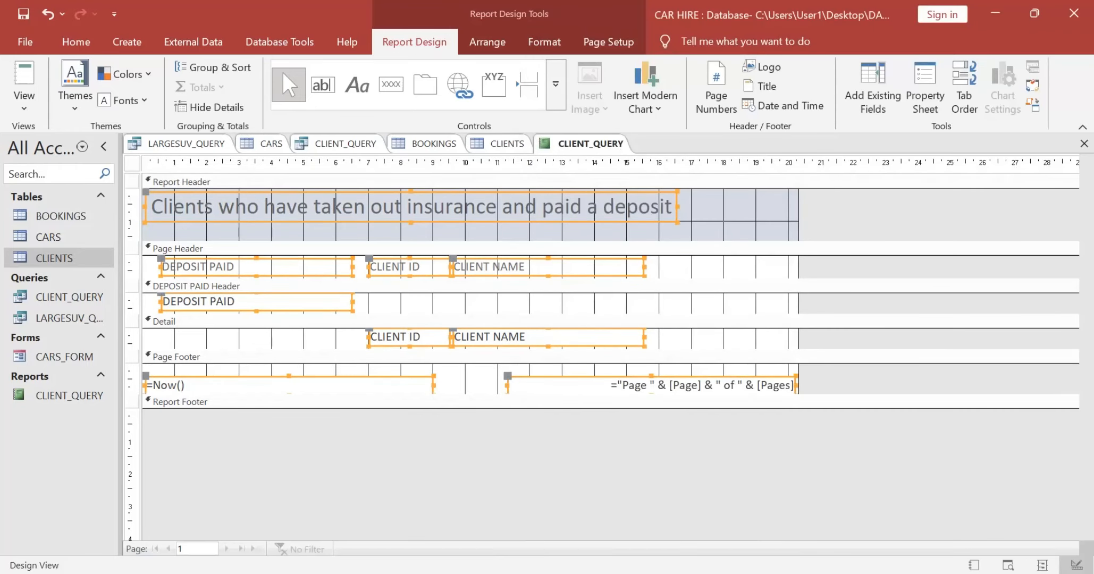
key("F4")
key("F4")
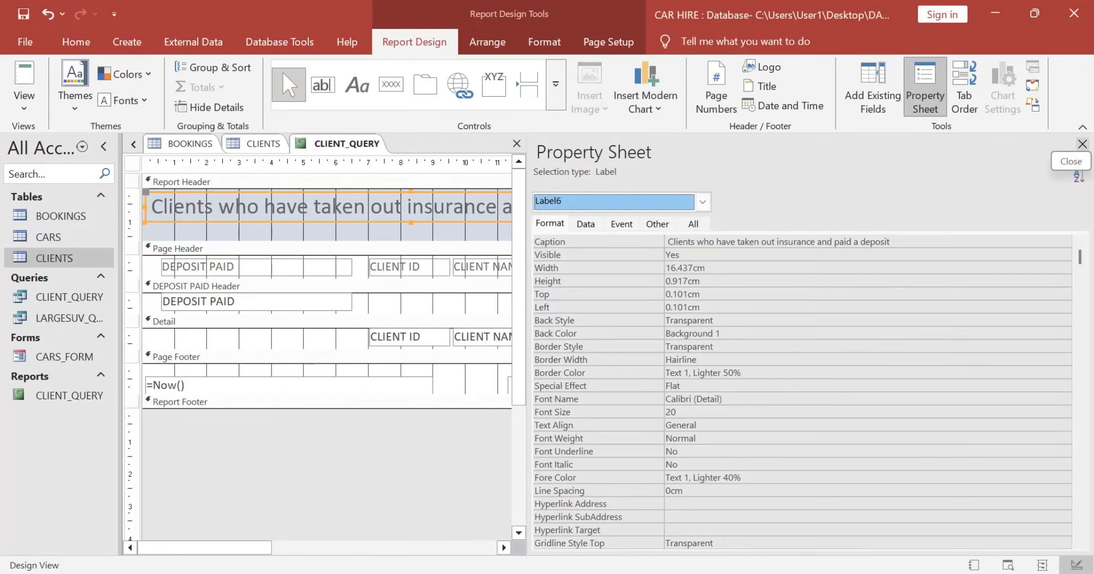
key("F4")
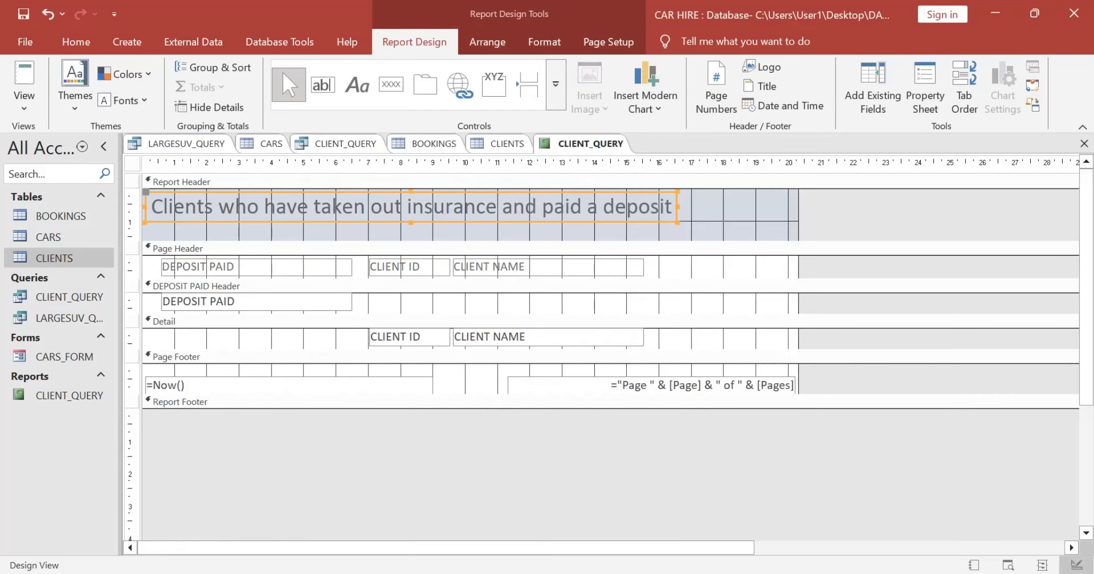
Step: Select the whole report header title and change its font to Times New Roman
key("F2")
key("shift+Left")
key("shift+Left")
key("shift+Left")
key("shift+Left")
key("shift+Left")
key("shift+Left")
key("shift+Left")
key("shift+Left")
key("shift+Left")
key("shift+Left")
key("shift+Left")
key("shift+Left")
key("shift+Left")
key("shift+Left")
key("shift+Left")
key("shift+Left")
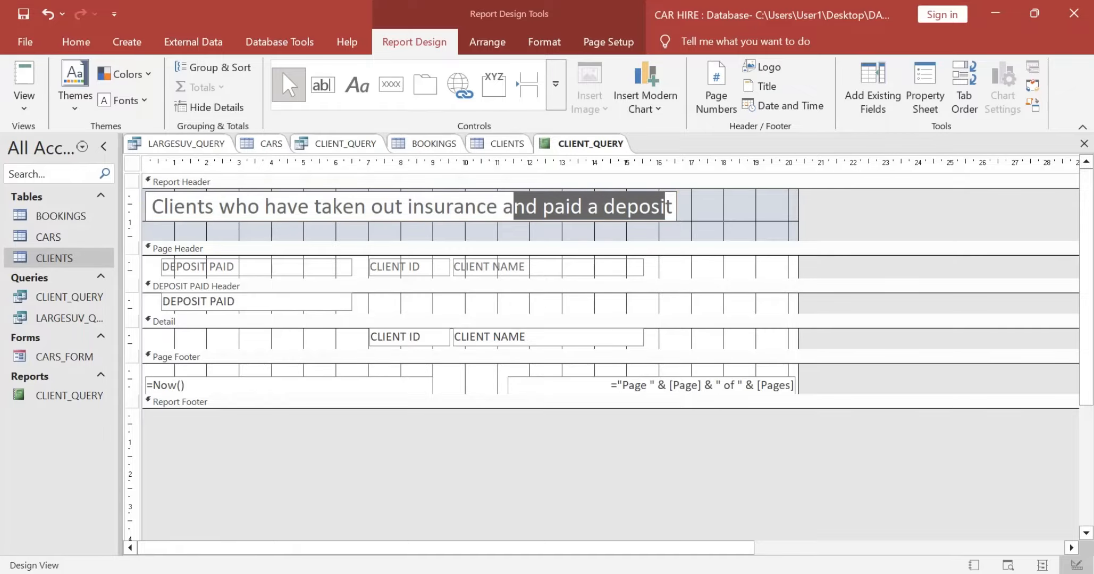
key("Left")
key("Right")
key("Right")
key("Right")
key("Right")
key("Right")
key("Right")
key("Right")
key("Right")
key("Right")
key("Right")
key("Right")
key("Right")
key("Right")
key("Right")
key("Right")
key("Right")
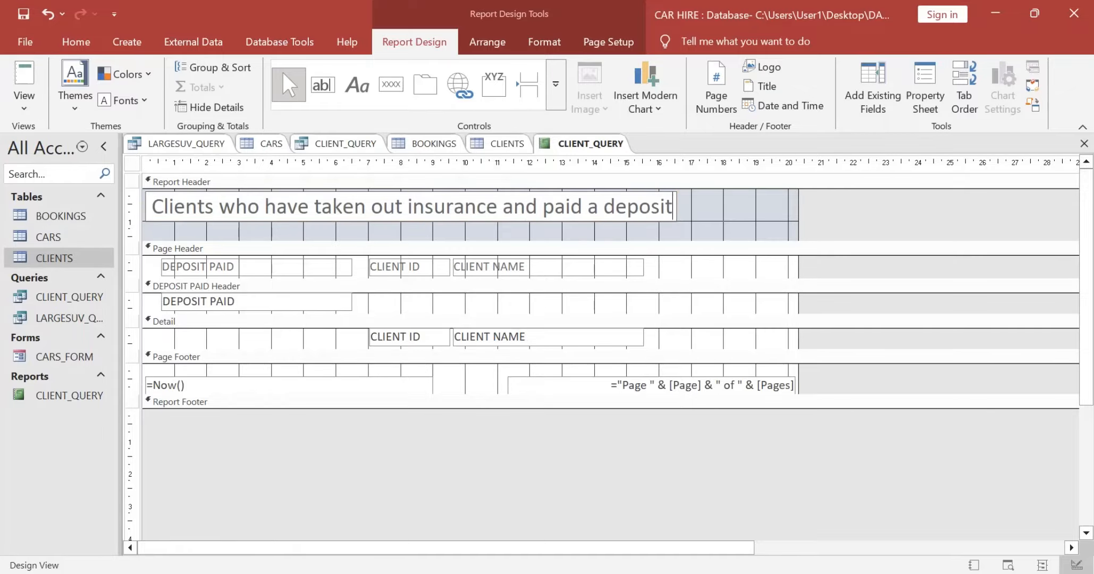
key("shift+Left")
key("shift+Left")
key("shift+Left")
key("shift+Left")
key("shift+Left")
key("shift+Left")
key("shift+Left")
key("shift+Left")
key("shift+Left")
key("shift+Left")
key("shift+Left")
key("shift+Left")
key("shift+Left")
key("shift+Left")
key("shift+Left")
key("shift+Left")
key("shift+Left")
key("shift+Left")
key("shift+Left")
key("shift+Left")
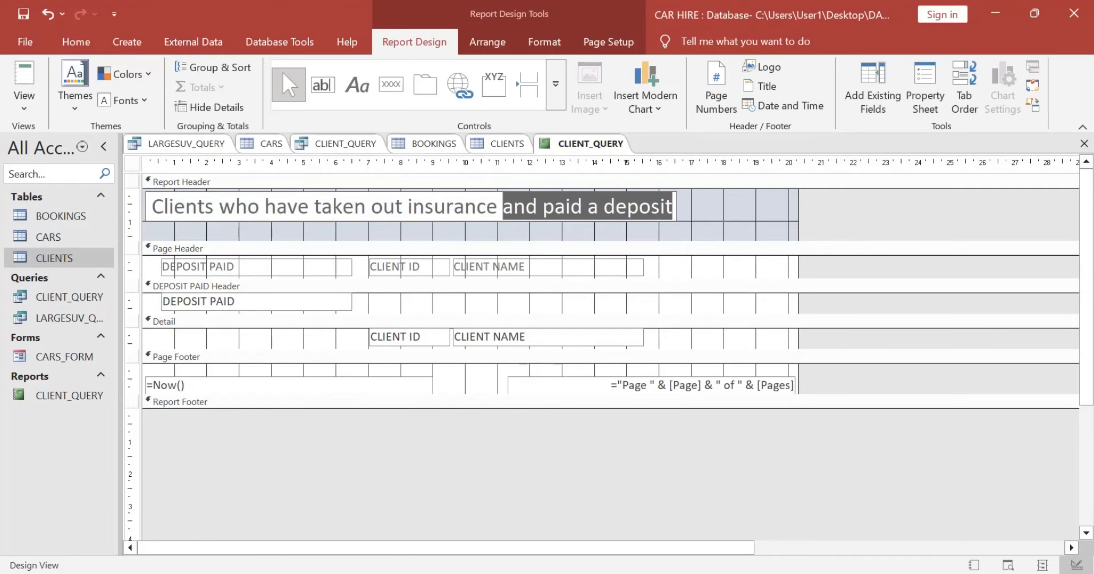
key("shift+Home")
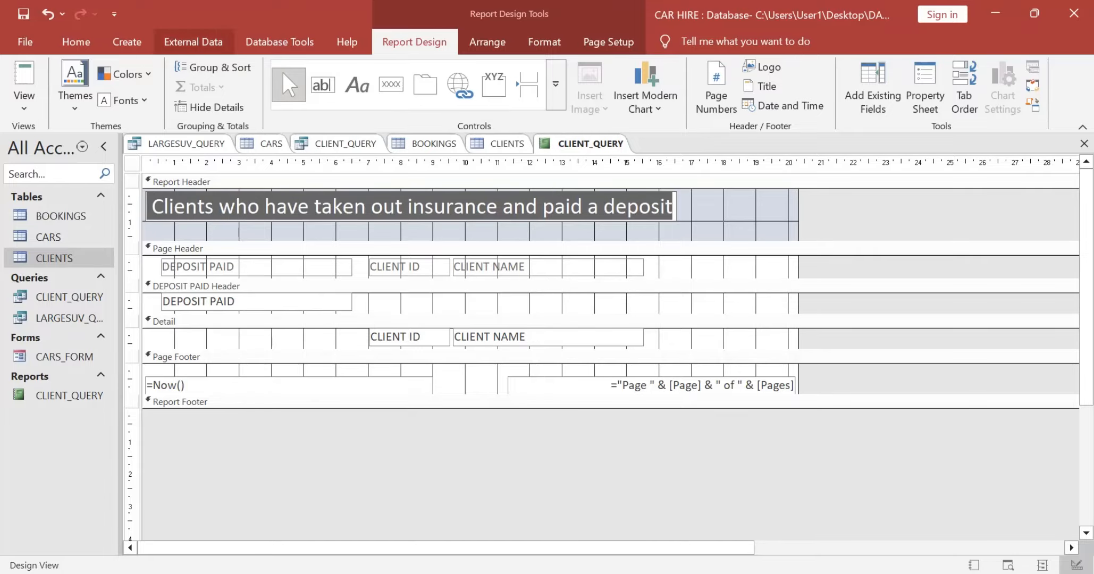
left_click(76, 42)
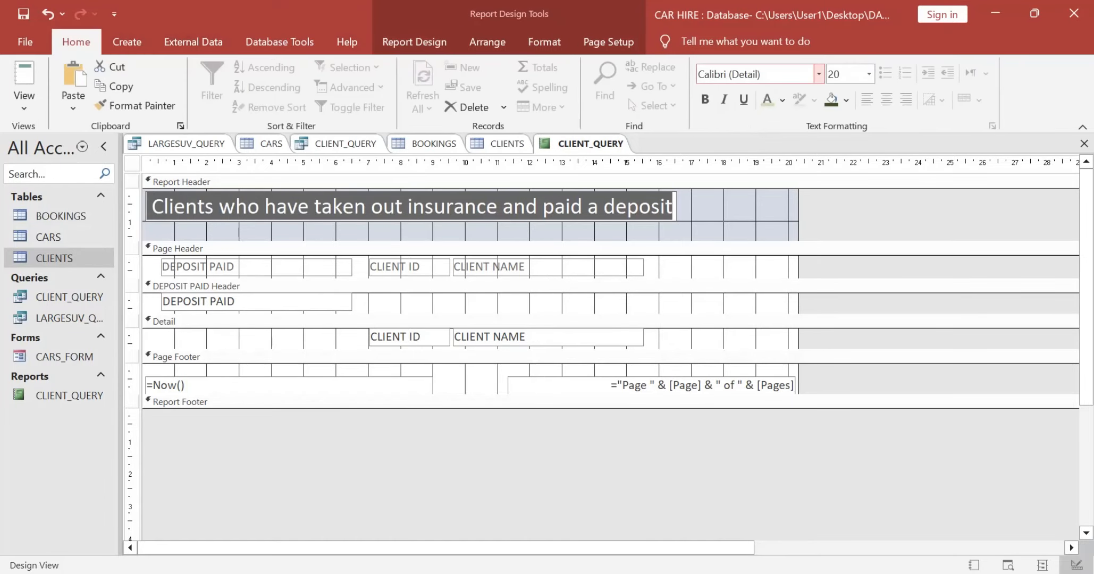
left_click(754, 74)
type("Times New Roman")
key("Return")
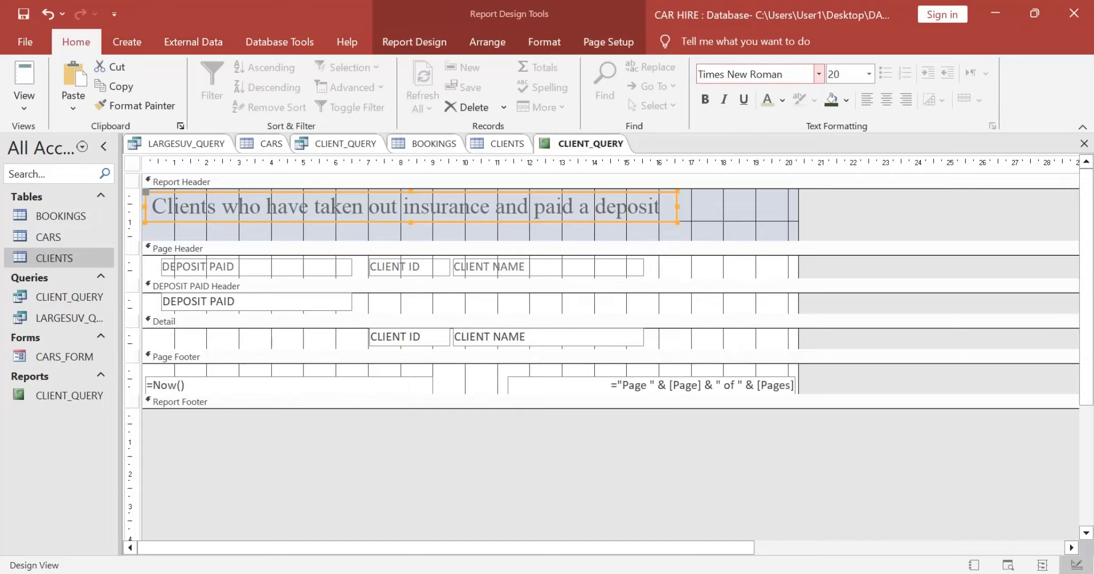
Step: Set the report title's font size to 24 and enlarge its label to about the 20 cm mark so the full text fits
key("Tab")
type("2")
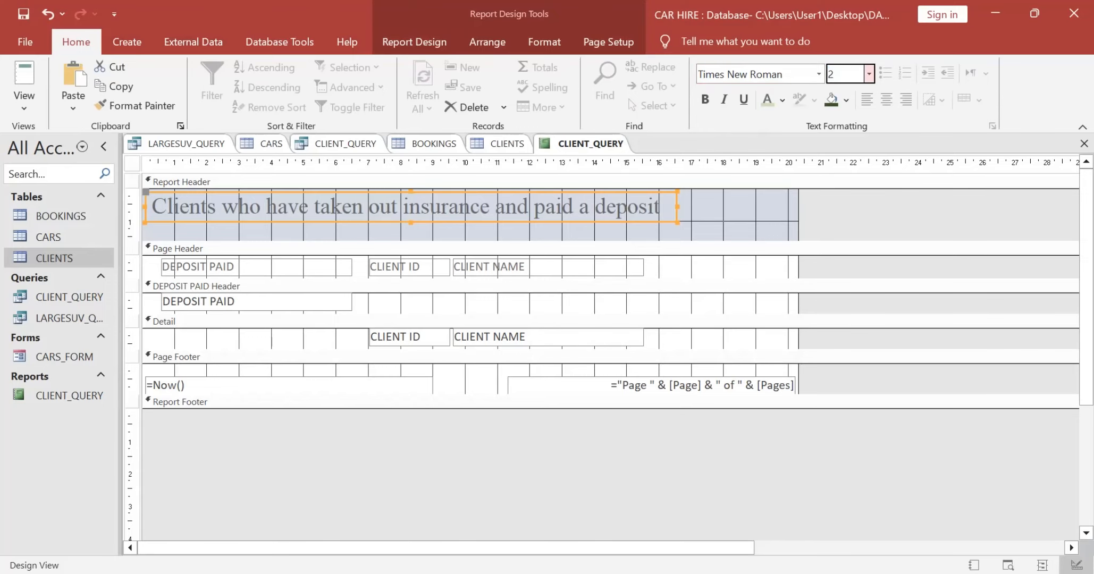
type("4")
key("Tab")
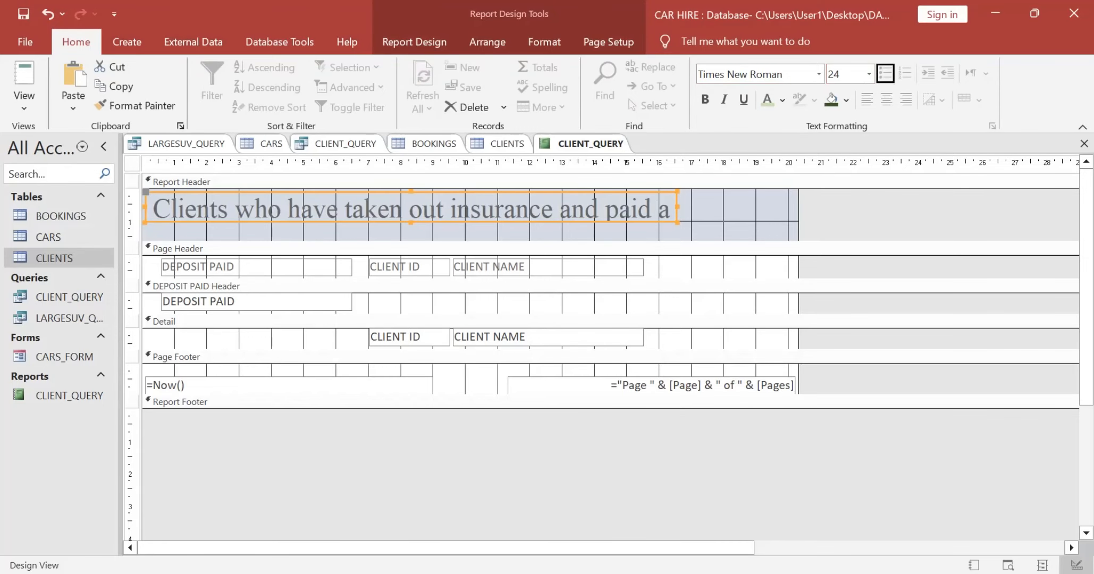
left_click_drag(677, 223, 793, 238)
Step: Recheck the page footer requirements in the exam paper and delete the automatic date and page number controls from the report's page footer
key("alt+Tab")
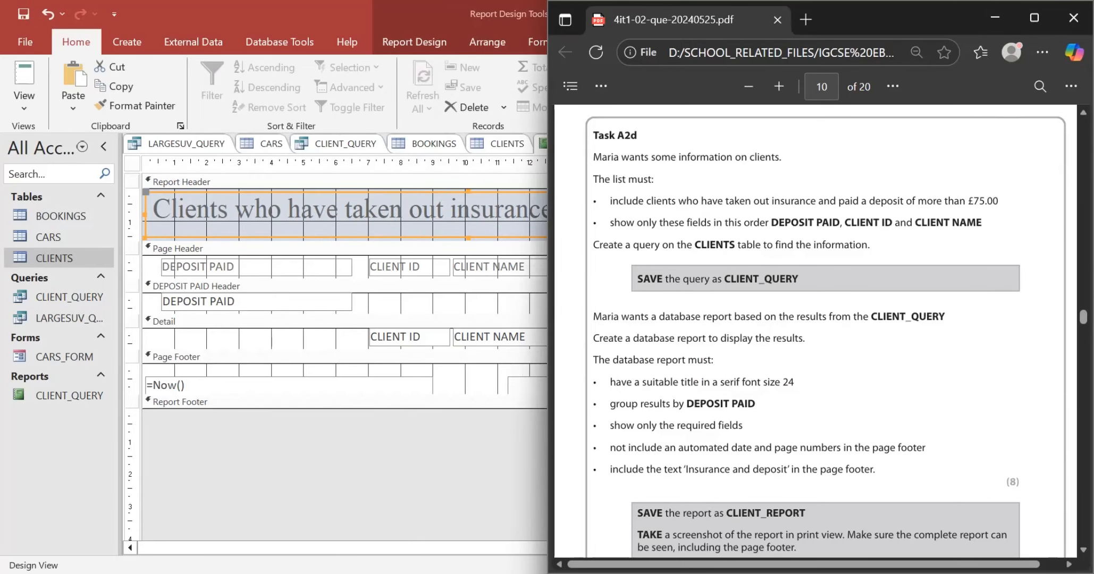
scroll(824, 329, "down", 1)
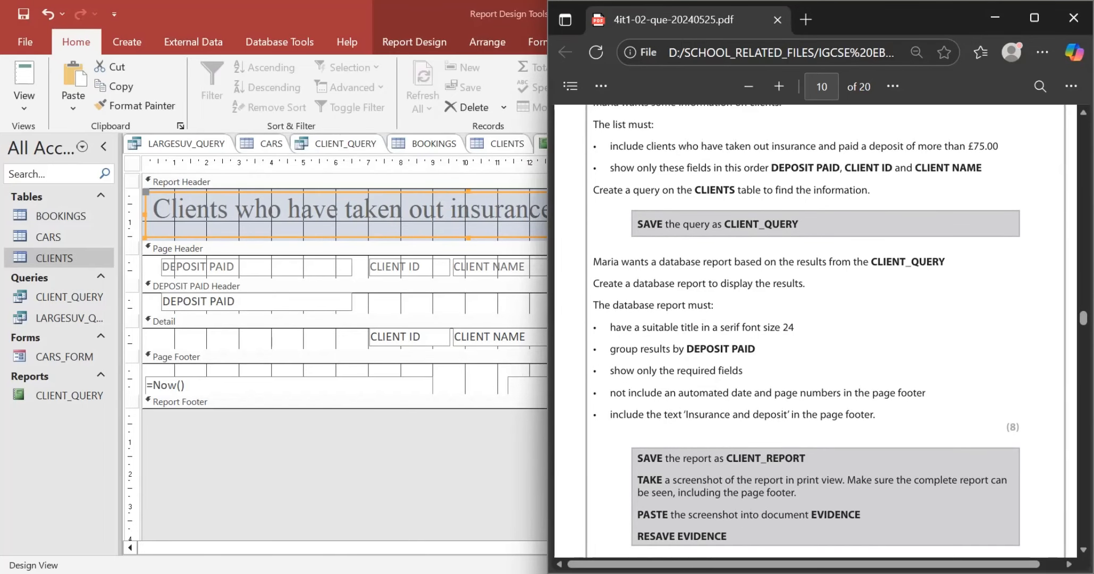
scroll(824, 330, "down", 1)
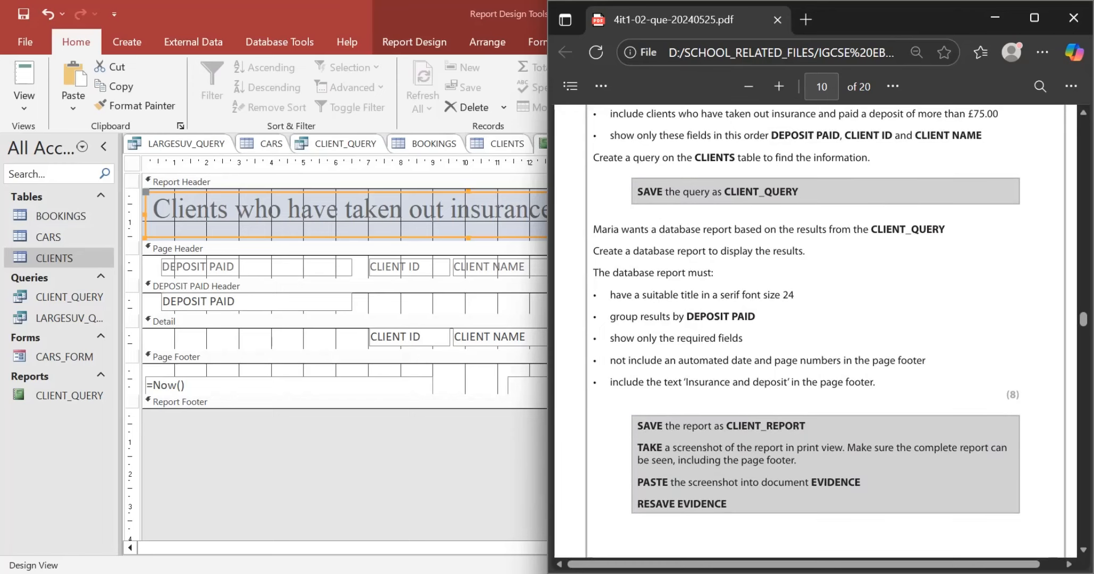
left_click(319, 386)
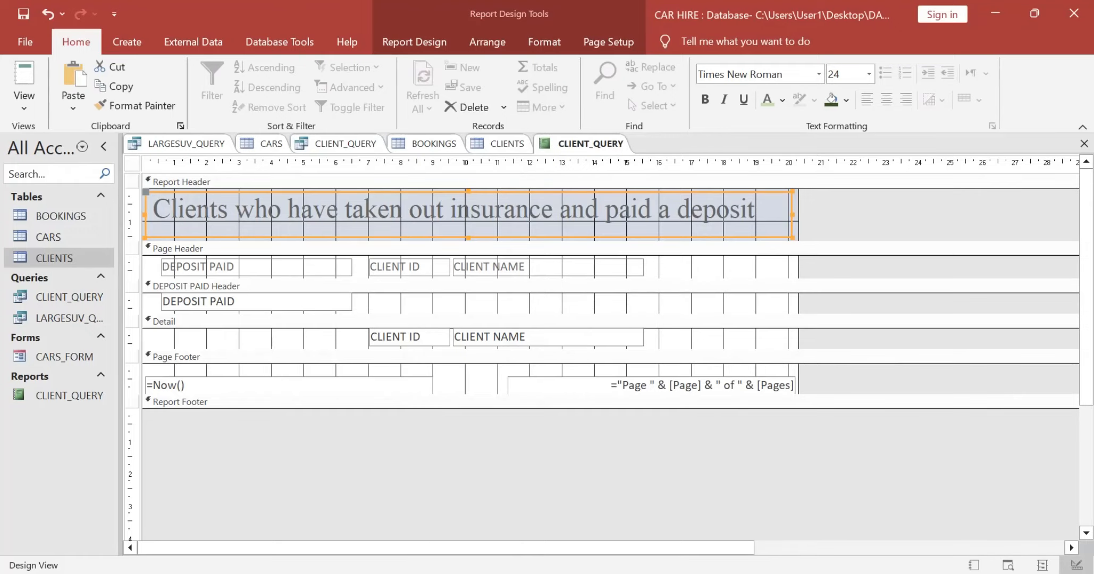
left_click(287, 385)
key("Delete")
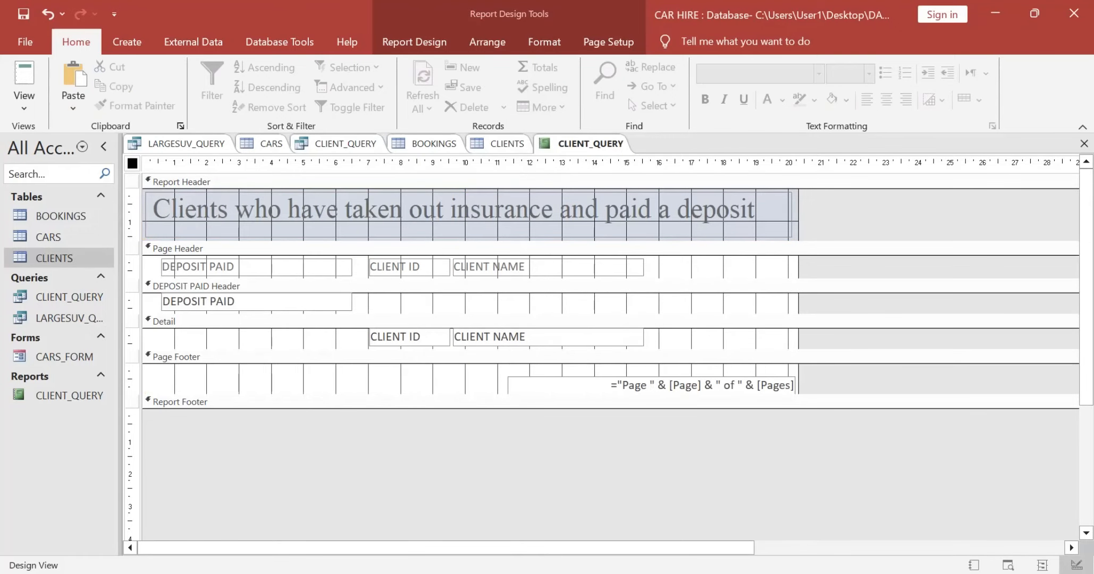
left_click(701, 385)
key("Delete")
Step: Copy the required footer text from the exam paper and add a page footer label reading "Insurance and deposit" without the opening quotation mark
key("alt+Tab")
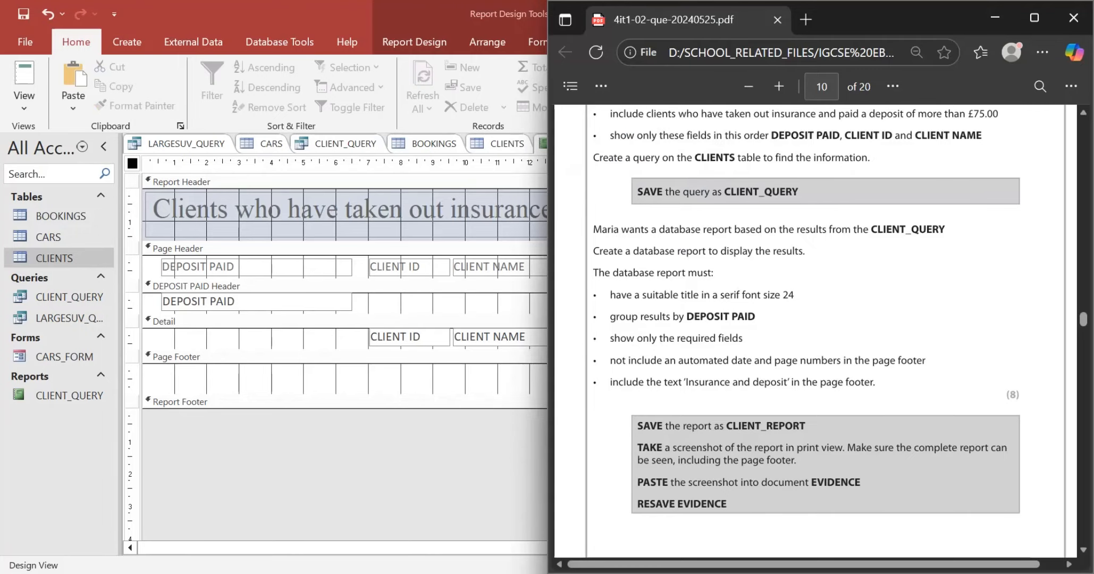
left_click_drag(684, 382, 787, 382)
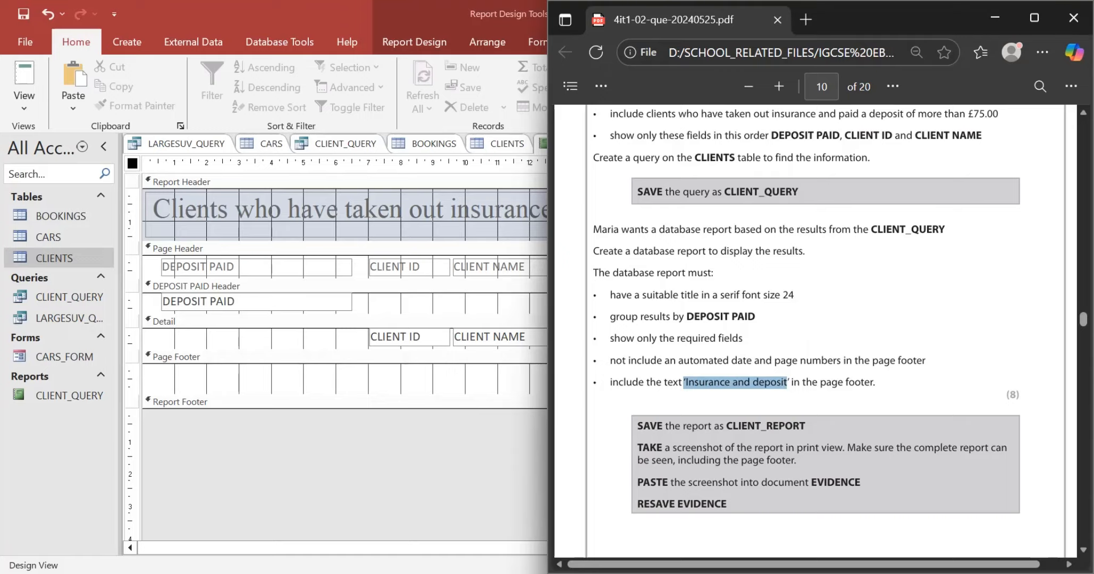
key("alt+Tab")
left_click(638, 379)
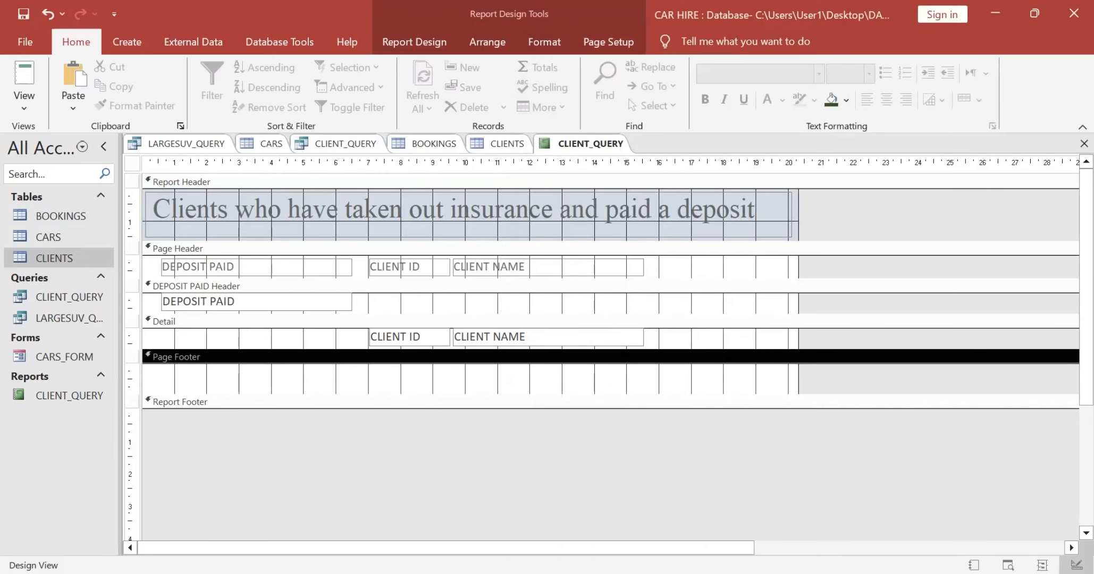
left_click(413, 42)
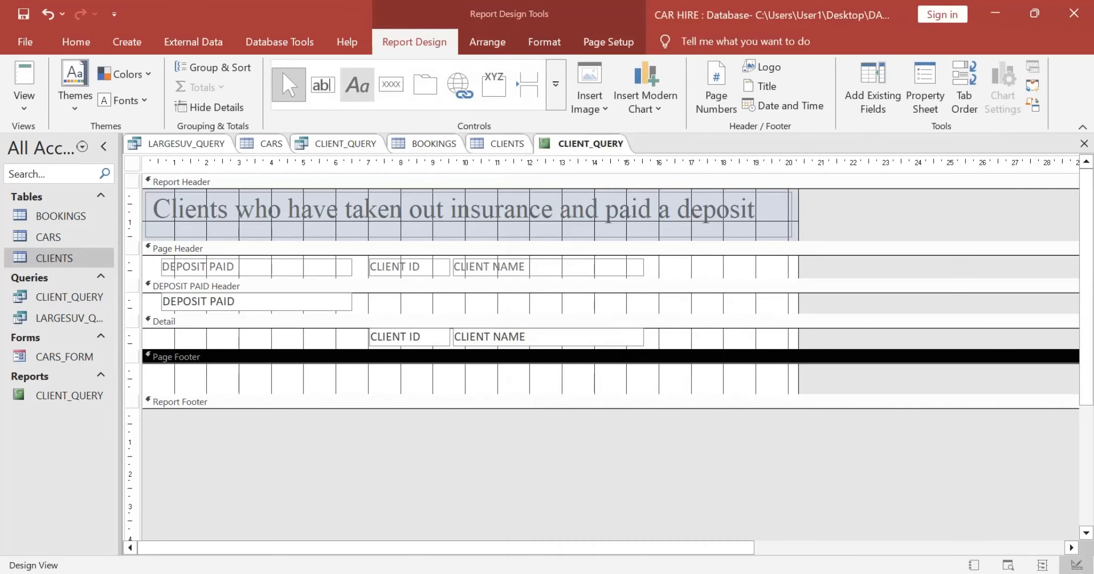
left_click(357, 85)
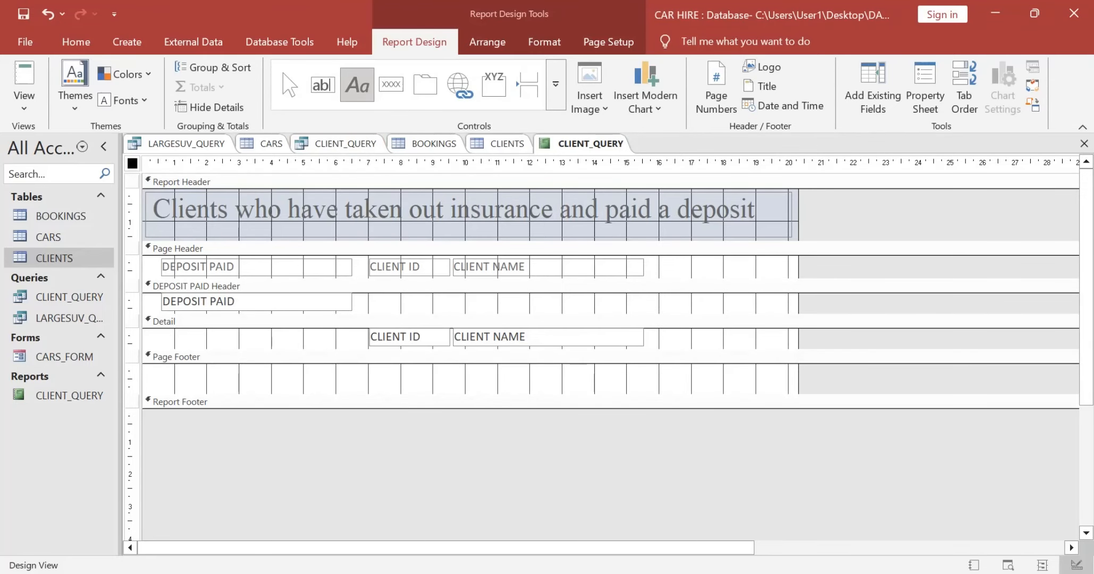
left_click_drag(332, 370, 562, 389)
left_click(282, 71)
type("Insurance and deposit")
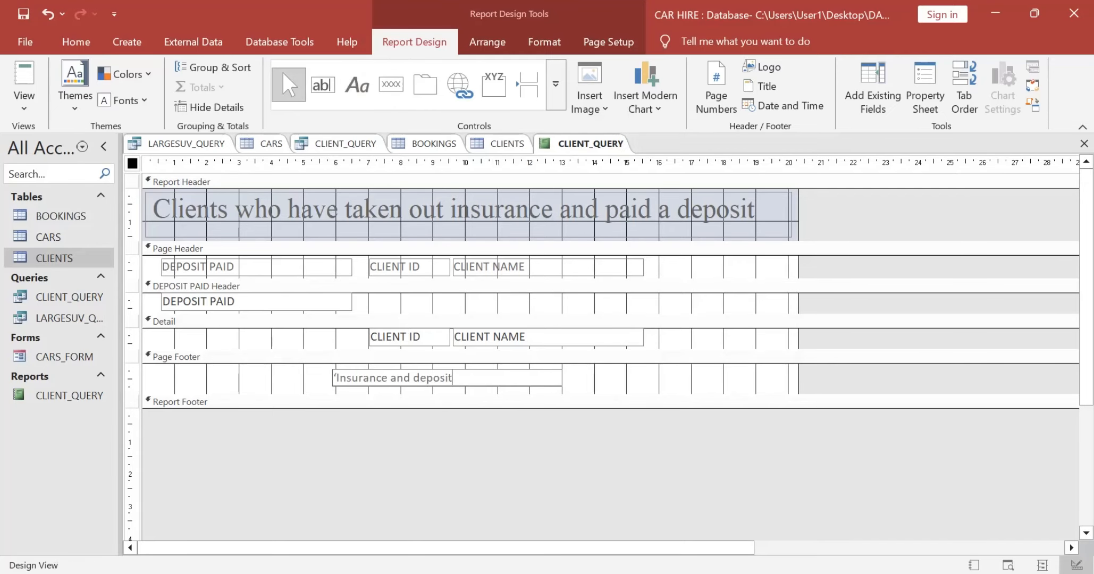
key("Left")
key("Left")
key("Left")
key("Left")
key("Left")
key("Left")
key("Left")
key("Left")
key("Left")
key("Left")
key("Left")
key("Left")
key("Left")
key("Left")
key("Left")
key("Left")
key("Left")
key("Left")
key("Left")
key("Left")
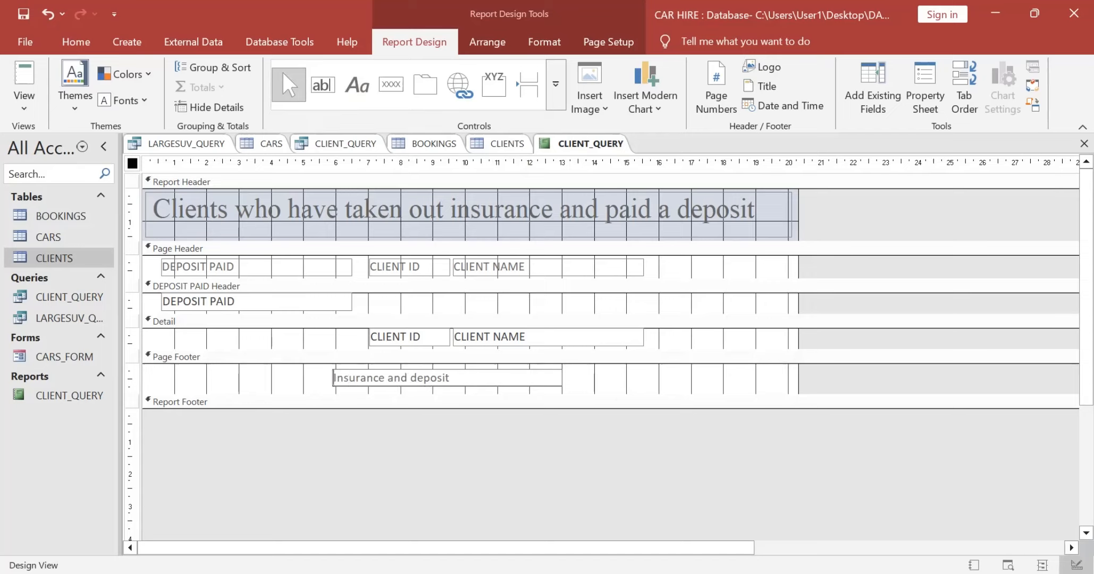
Step: Narrow the page footer label to about 4 cm and move it to start at about 8 cm on the ruler
key("ctrl+shift+Right")
key("ctrl+shift+Right")
key("ctrl+shift+Right")
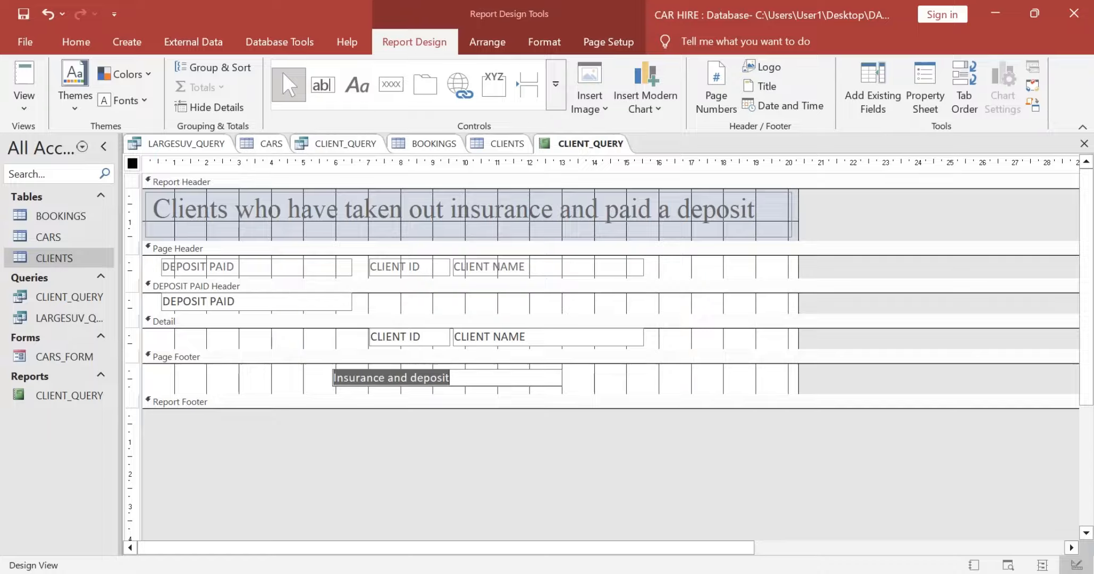
key("Left")
key("Escape")
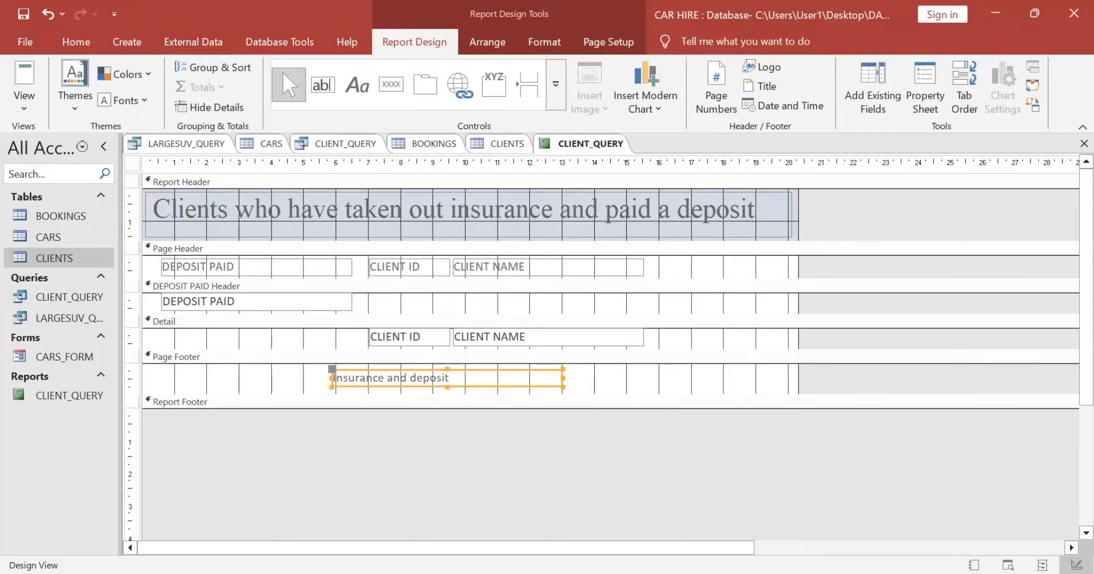
left_click_drag(563, 377, 463, 378)
mouse_move(397, 378)
left_mouse_down()
mouse_move(487, 378)
mouse_move(467, 378)
left_mouse_up()
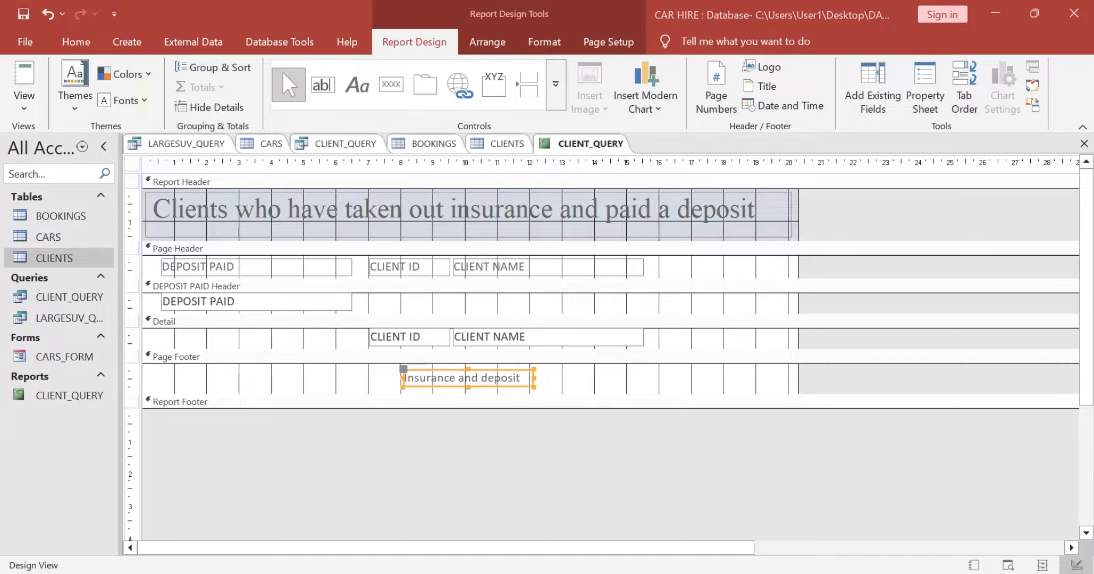
Step: Review the report criteria and the save and screenshot instructions for CLIENT_REPORT in the exam paper, then return to the report design
key("alt+Tab")
left_click(735, 382)
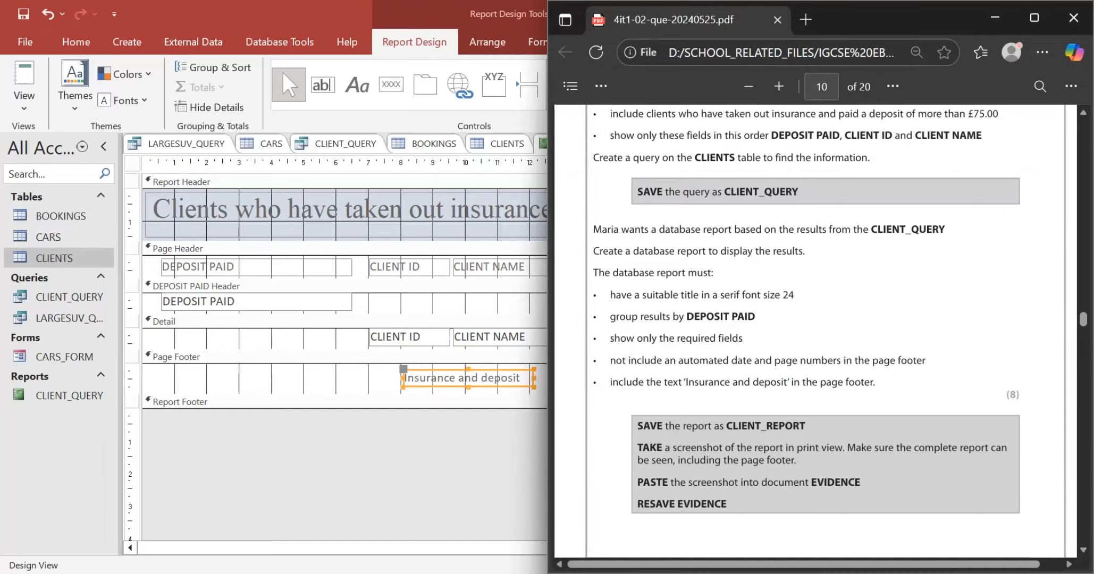
scroll(805, 309, "down", 1)
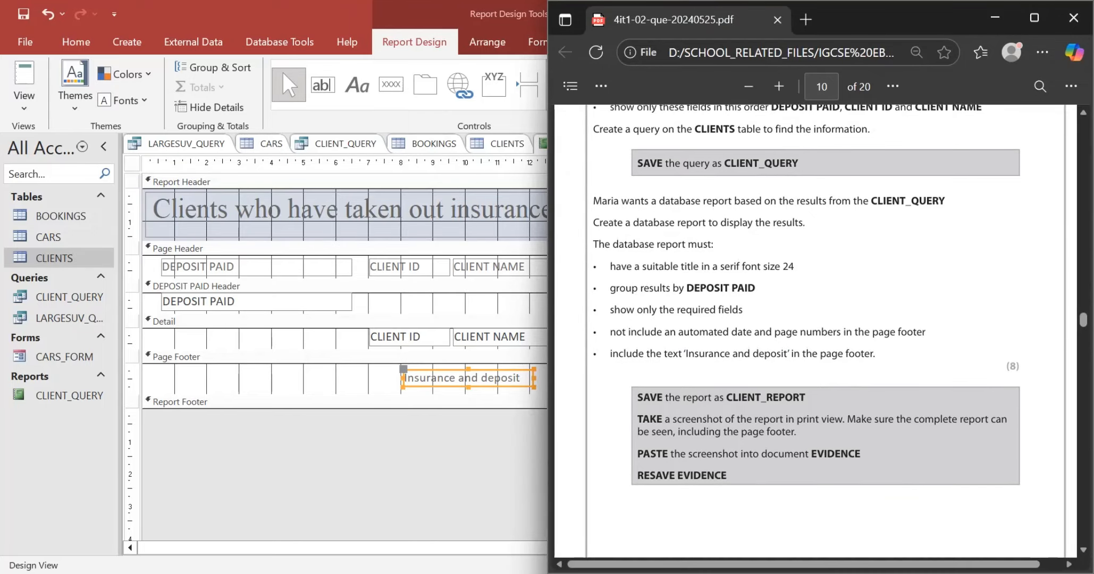
key("alt+Tab")
key("alt+Tab")
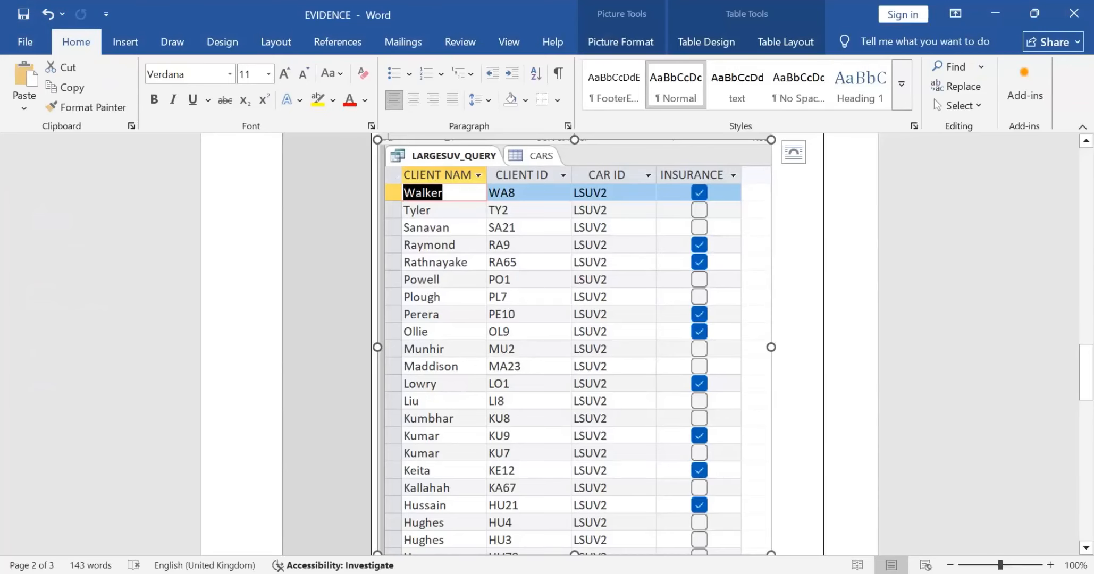
key("alt+Tab")
key("alt+Tab")
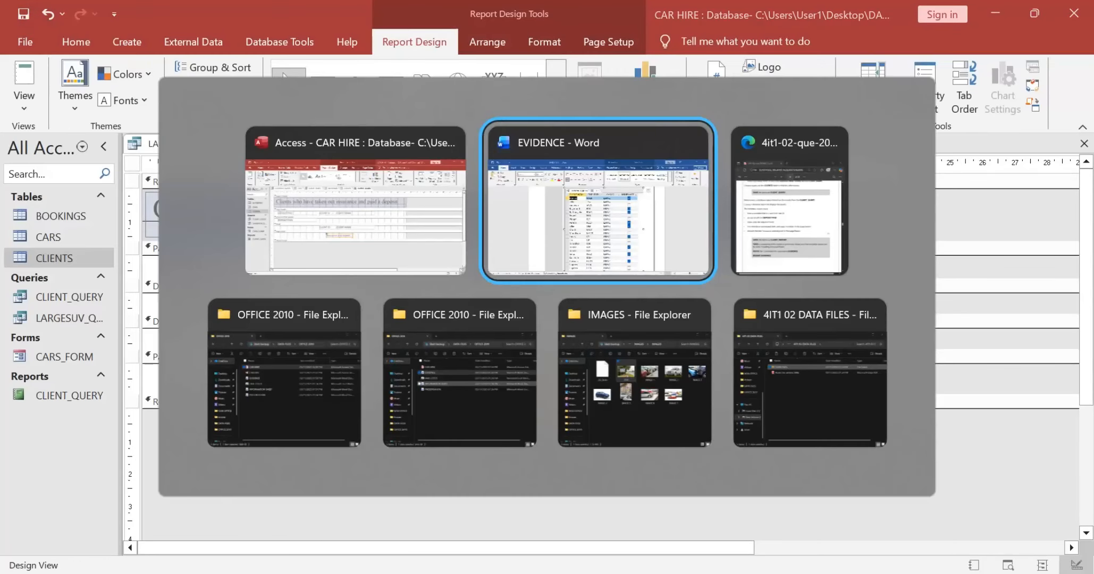
key("alt+Tab")
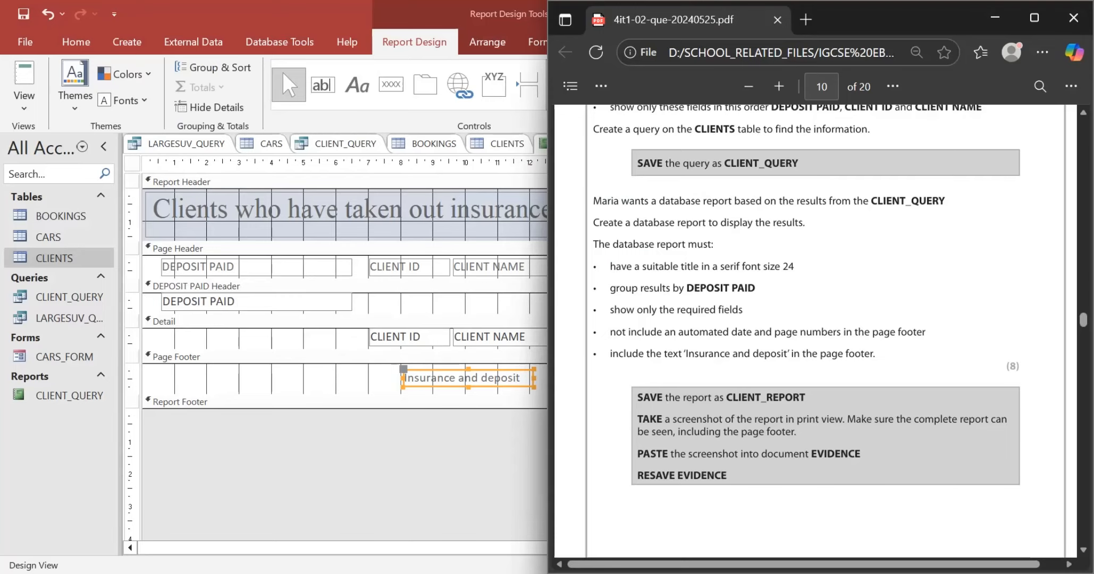
left_click_drag(805, 398, 731, 398)
scroll(808, 319, "down", 1)
left_click(414, 468)
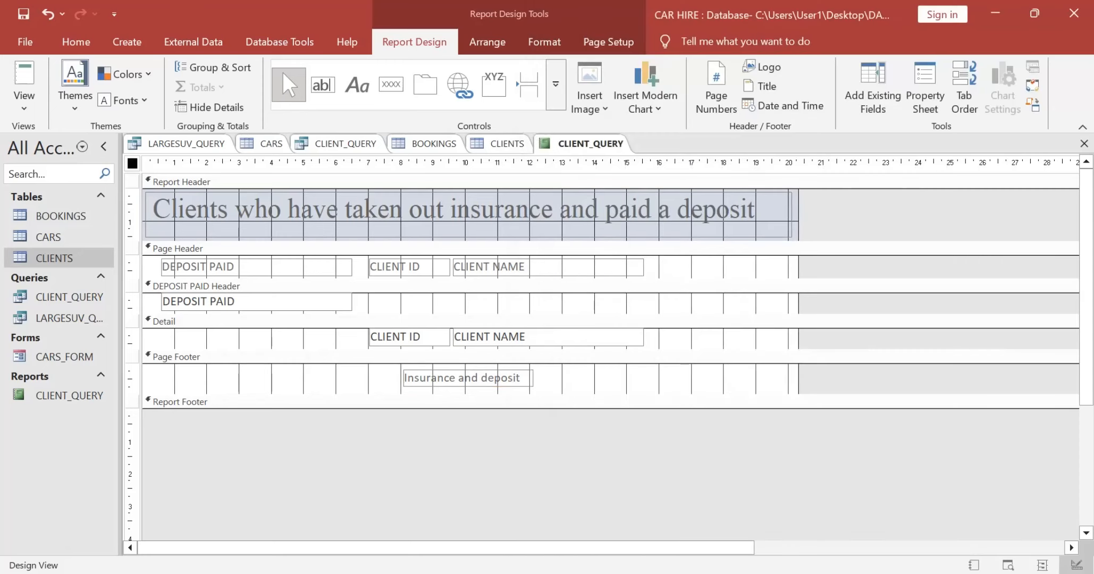
Step: Check the report in Report View against the exam requirements, inspecting the DEPOSIT PAID field of the group header in Design View
left_click(24, 75)
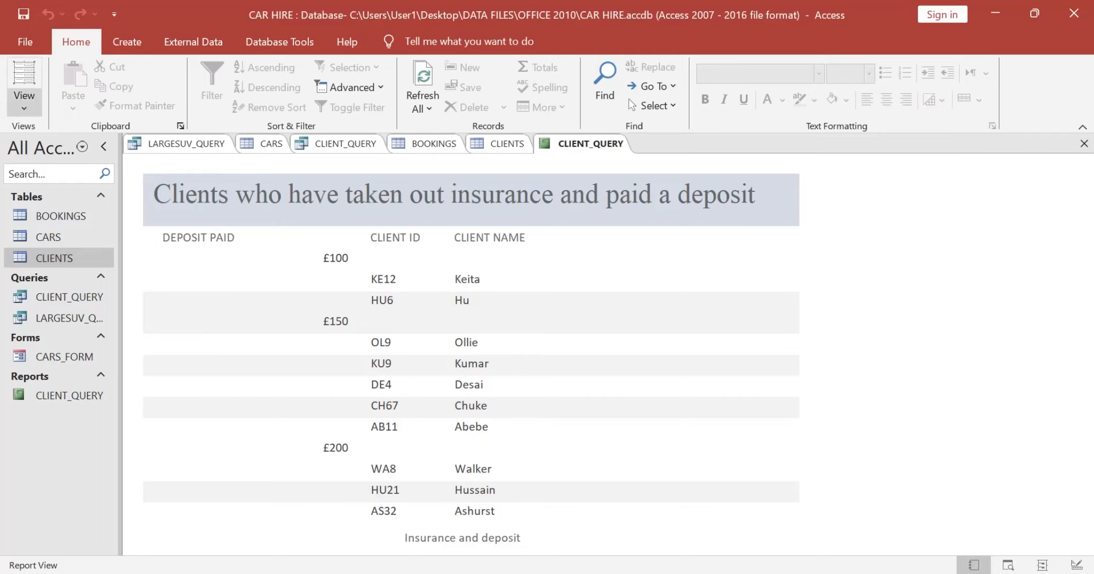
left_click(24, 106)
left_click(72, 232)
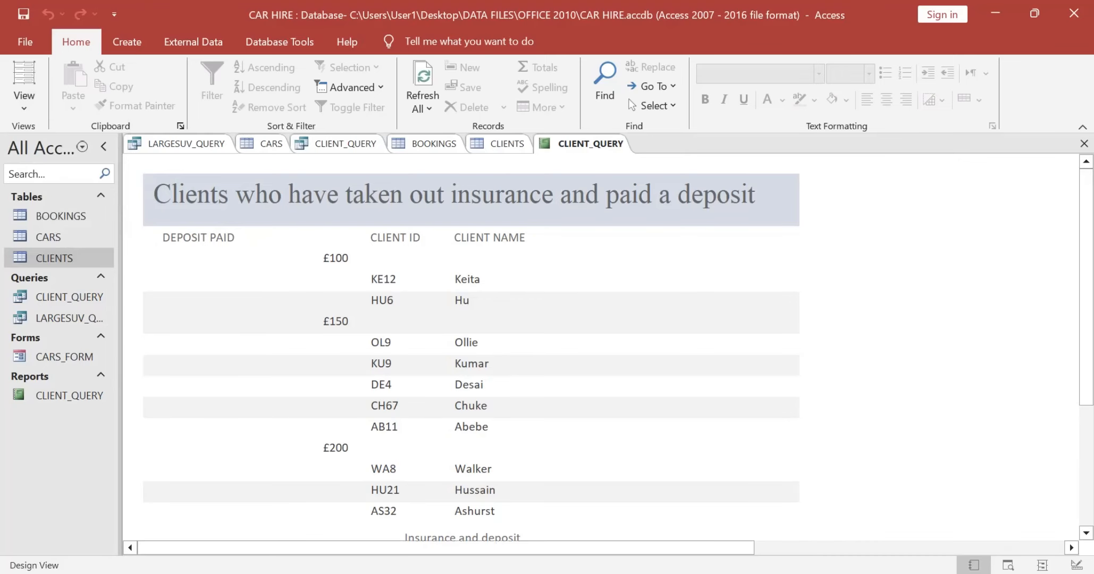
left_click(256, 302)
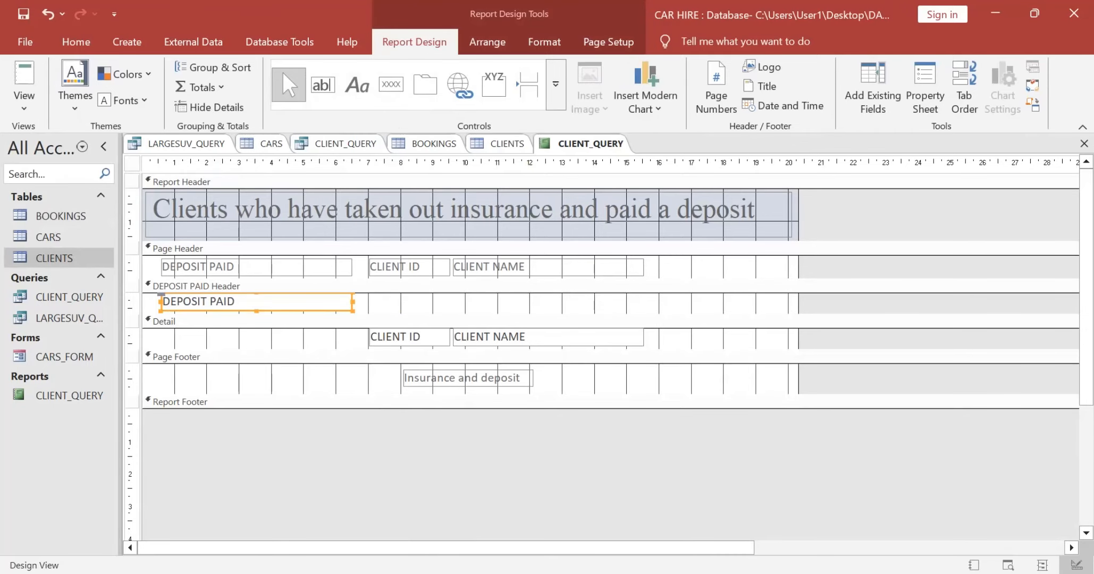
key("alt+Tab")
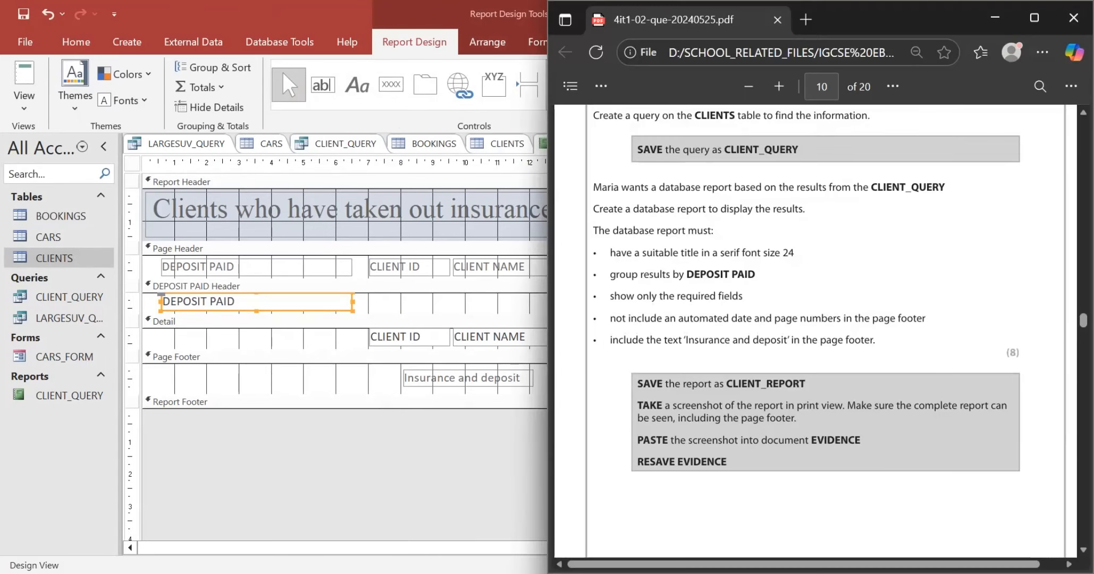
key("alt+Tab")
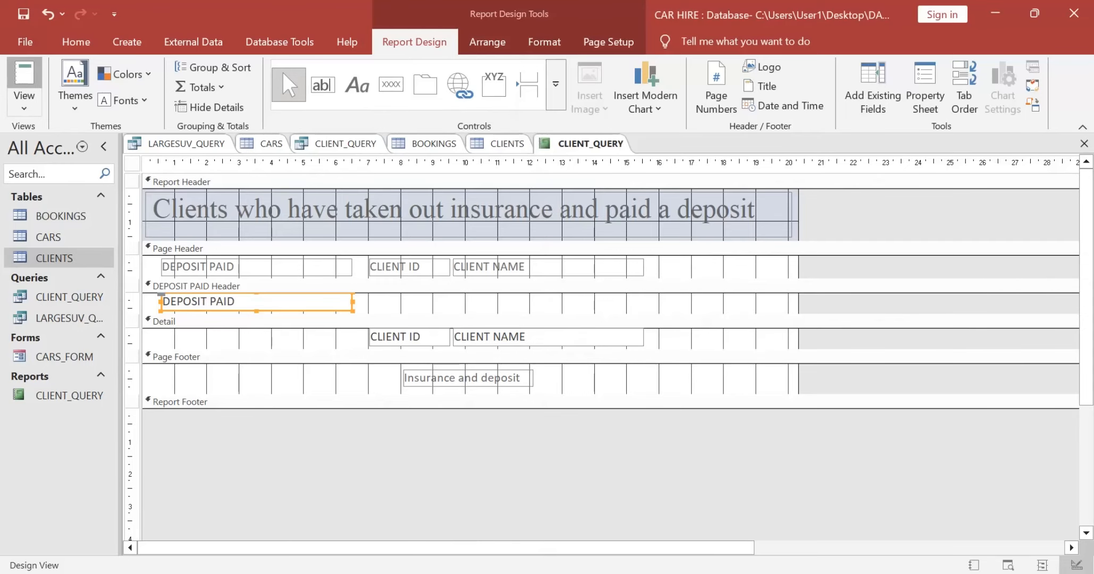
left_click(24, 77)
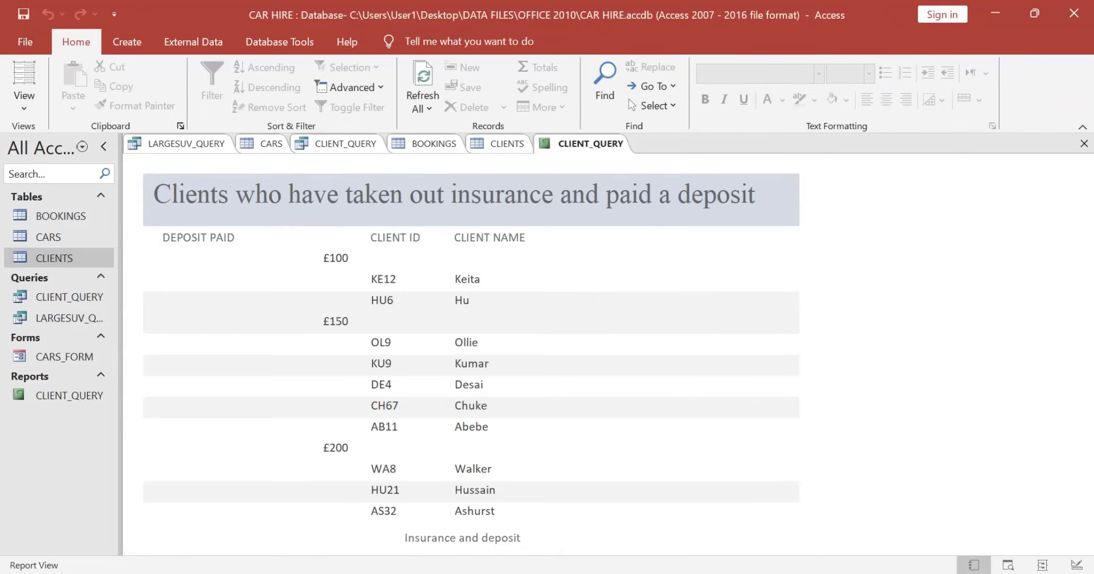
Step: In Design View, left-align the DEPOSIT PAID field of the group header and display the report in Report View
left_click(24, 101)
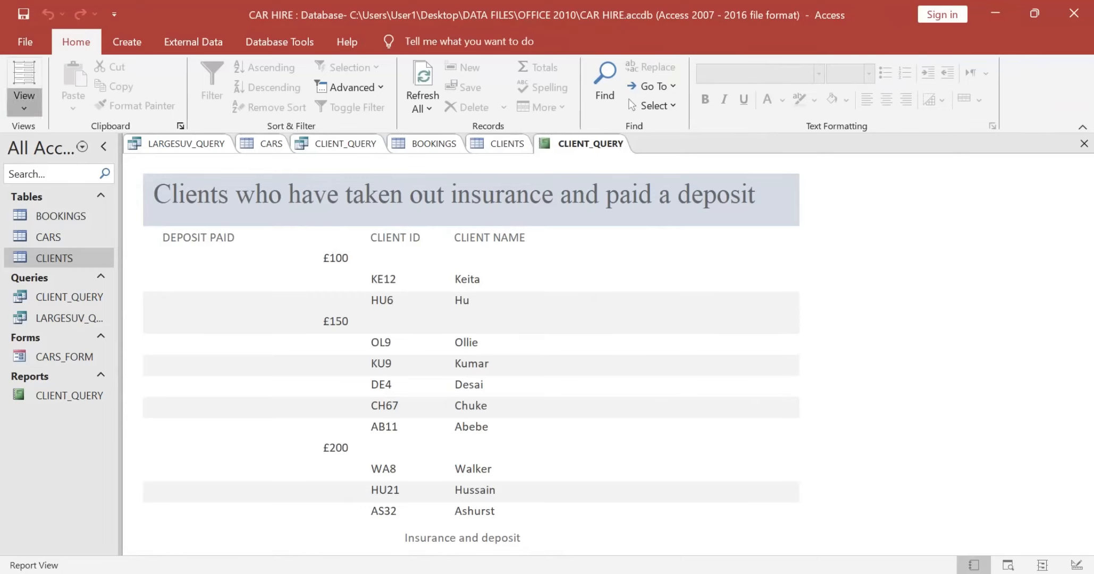
left_click(53, 230)
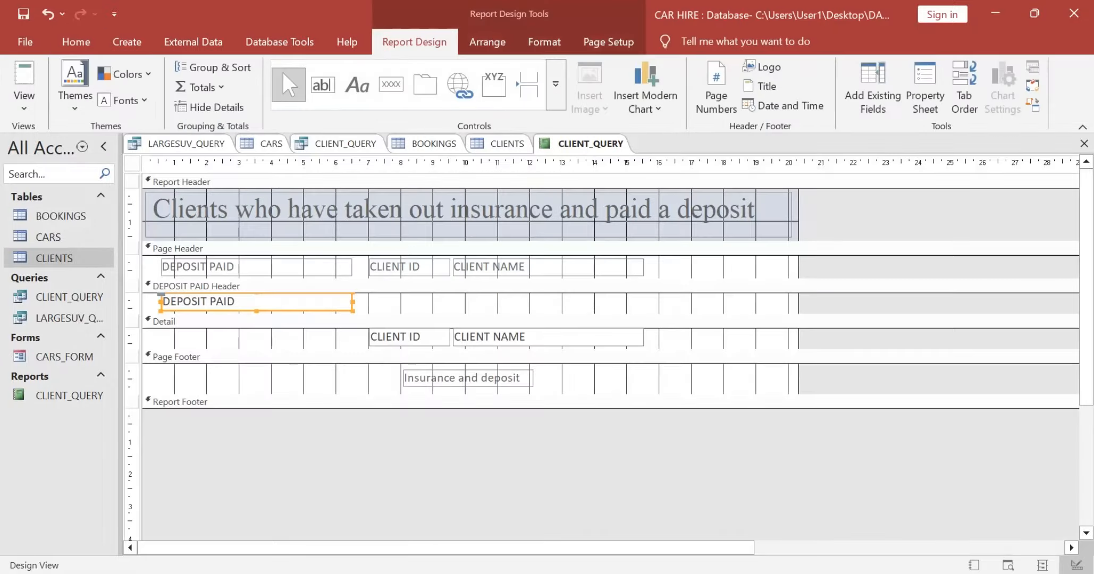
left_click(76, 41)
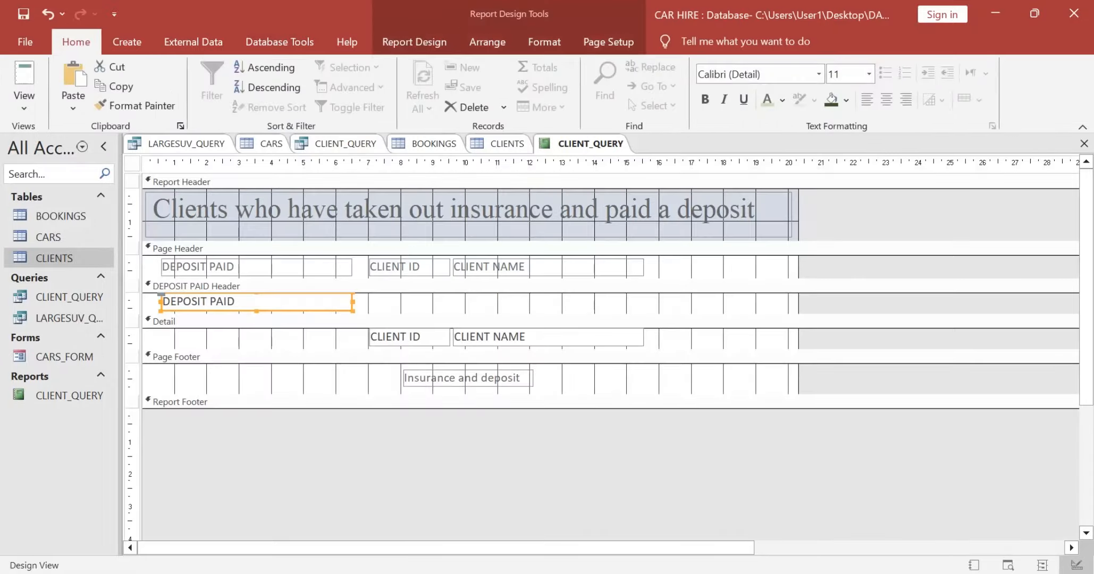
left_click(866, 100)
left_click(24, 75)
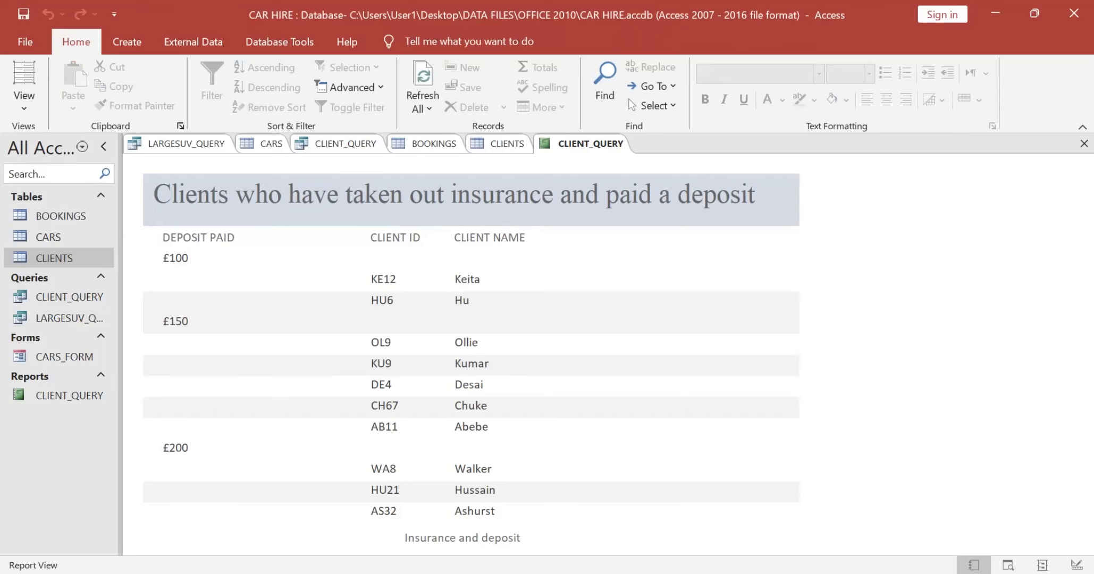
Step: In Design View, narrow the DEPOSIT PAID heading and group header field together so they end at about 4 cm on the ruler
key("alt")
key("h")
key("w")
key("d")
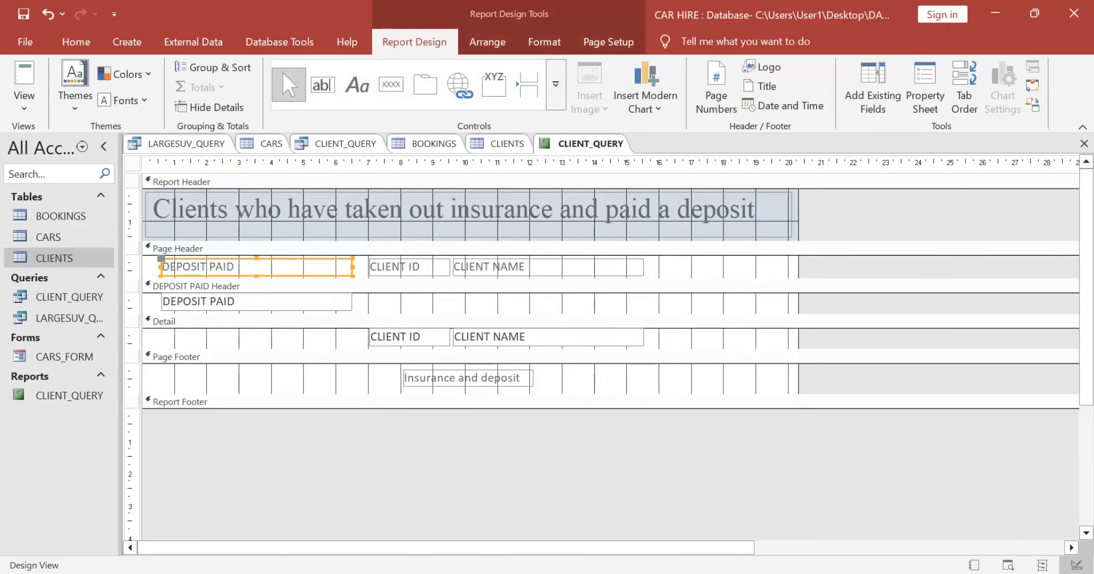
left_click(256, 302, "shift")
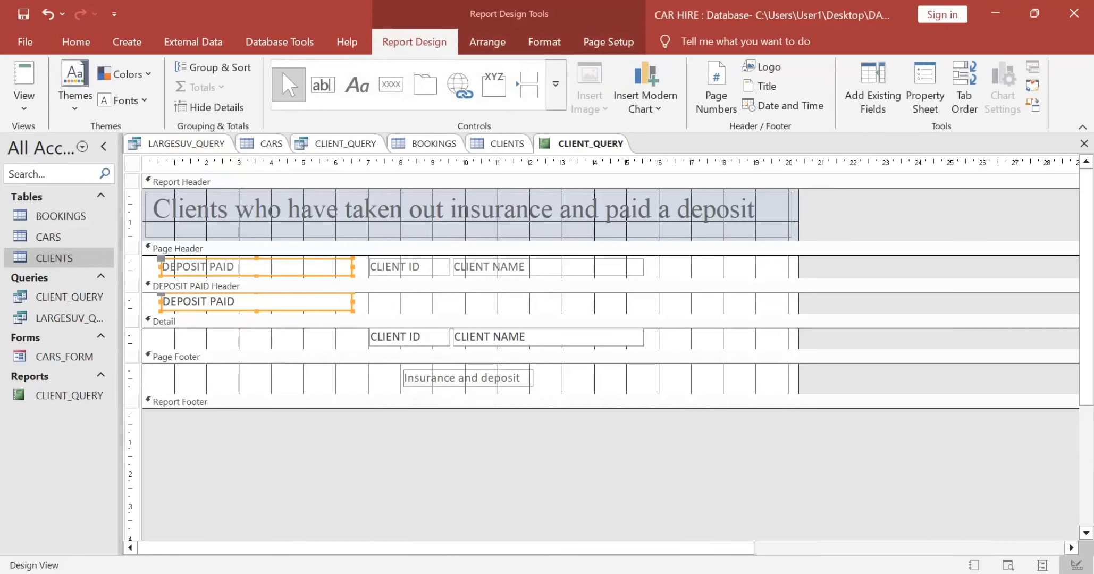
left_click_drag(352, 266, 272, 267)
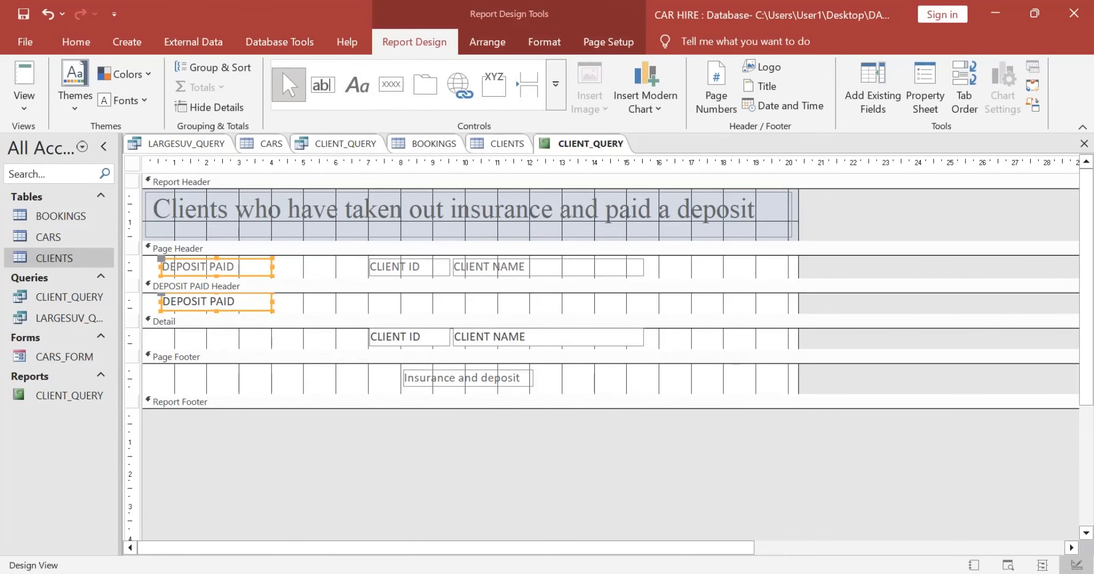
Step: Move the CLIENT ID heading and detail field together to start at about 5.6 cm on the ruler, and display the report in Report View
left_click(321, 266)
left_click(409, 267)
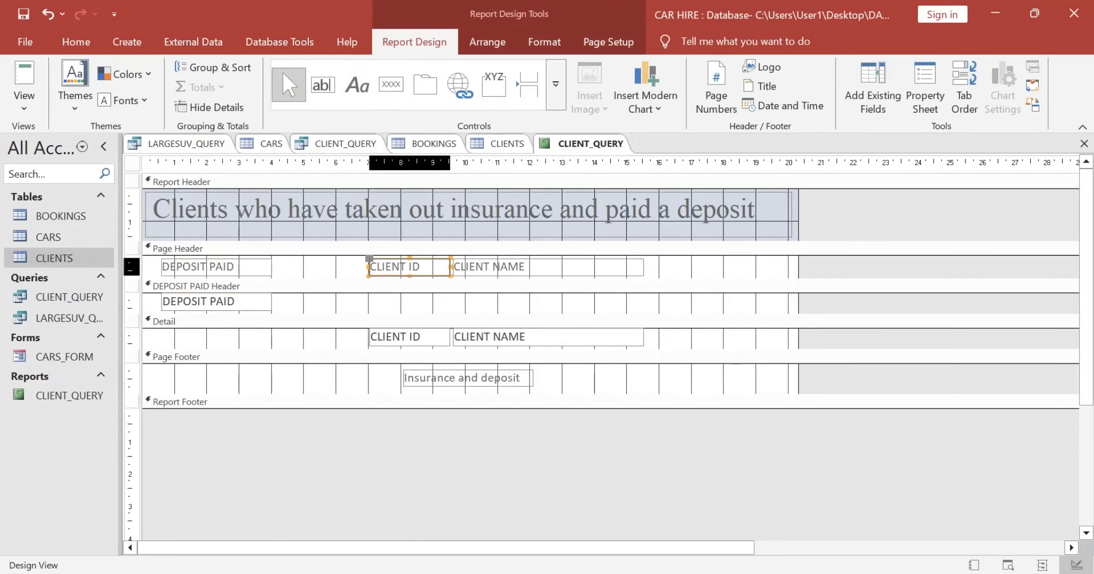
left_click(409, 336, "shift")
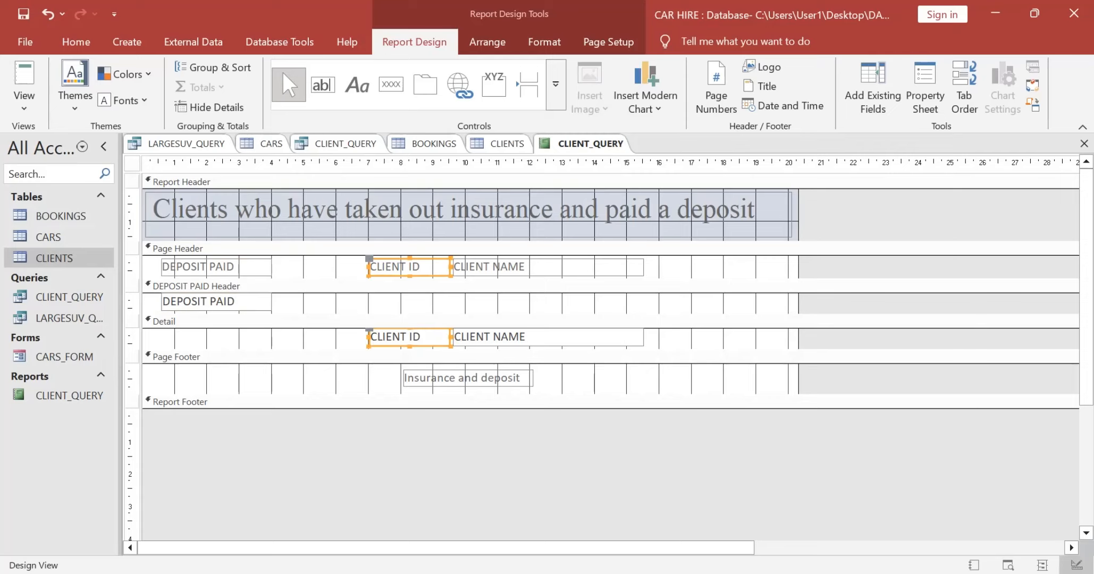
left_click_drag(409, 337, 363, 337)
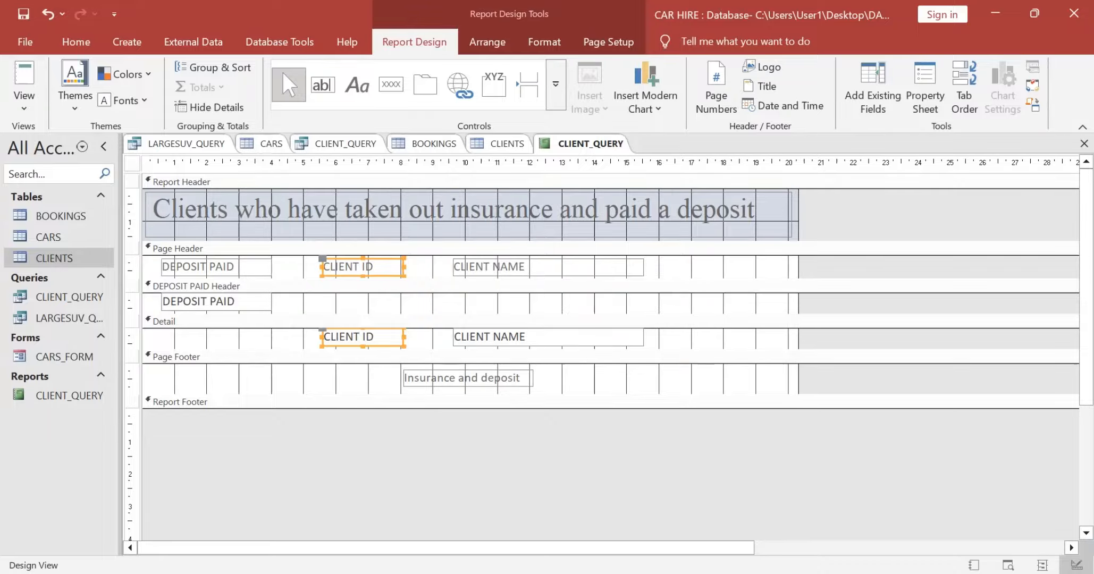
left_click(24, 80)
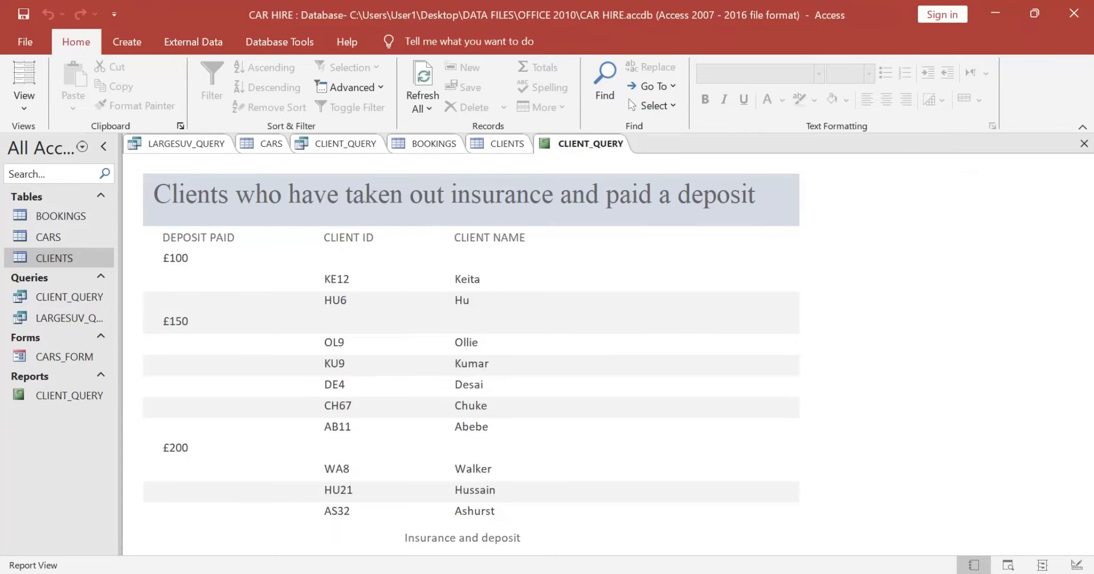
Step: Check the required report name in the exam paper, then close all open database objects and save their changes
key("alt+Tab")
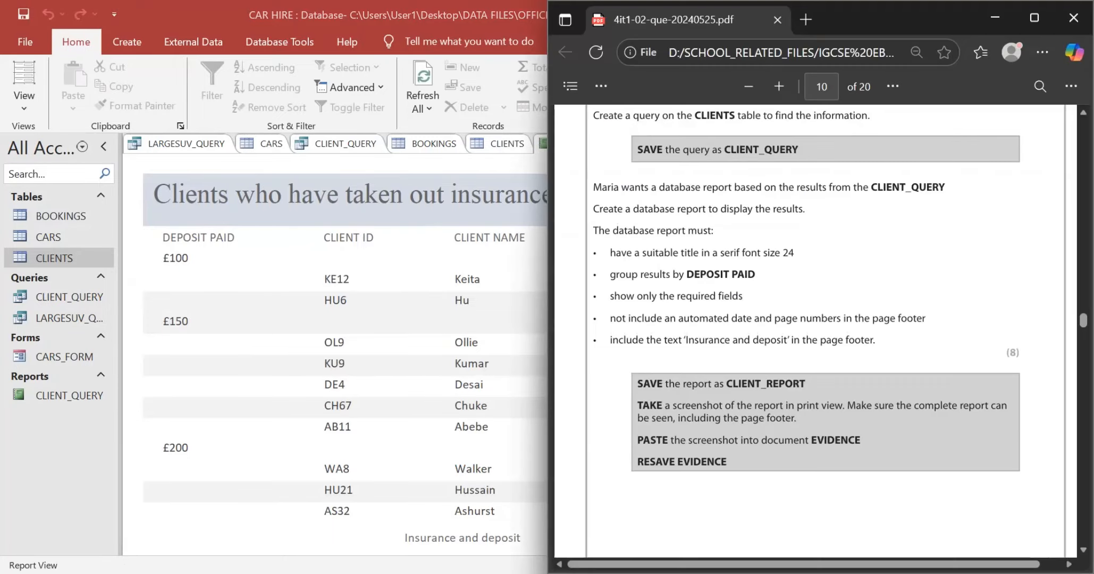
key("alt+Tab")
right_click(87, 395)
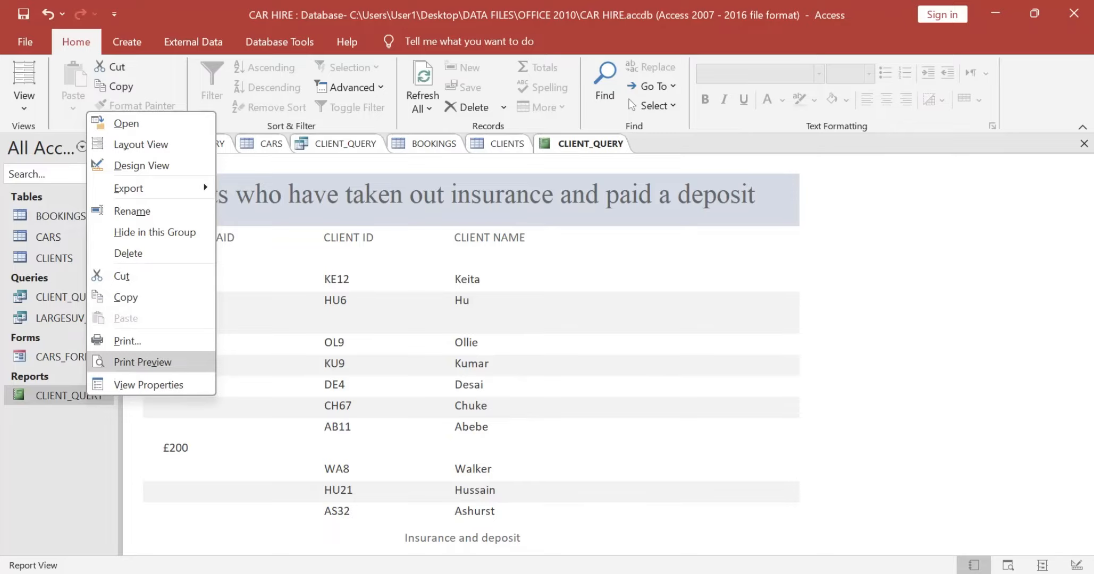
key("Escape")
right_click(344, 147)
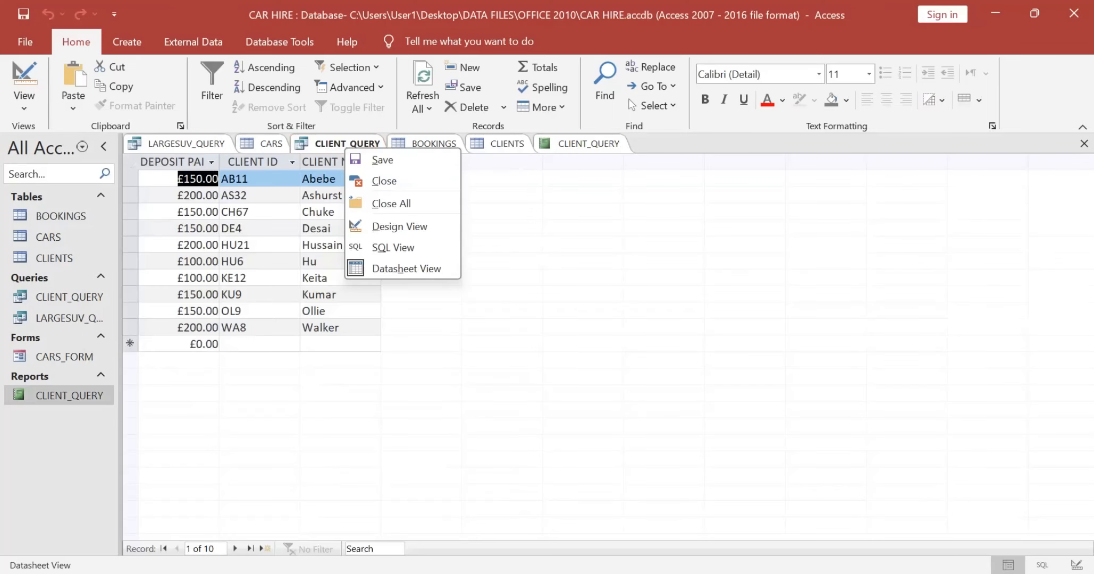
left_click(392, 203)
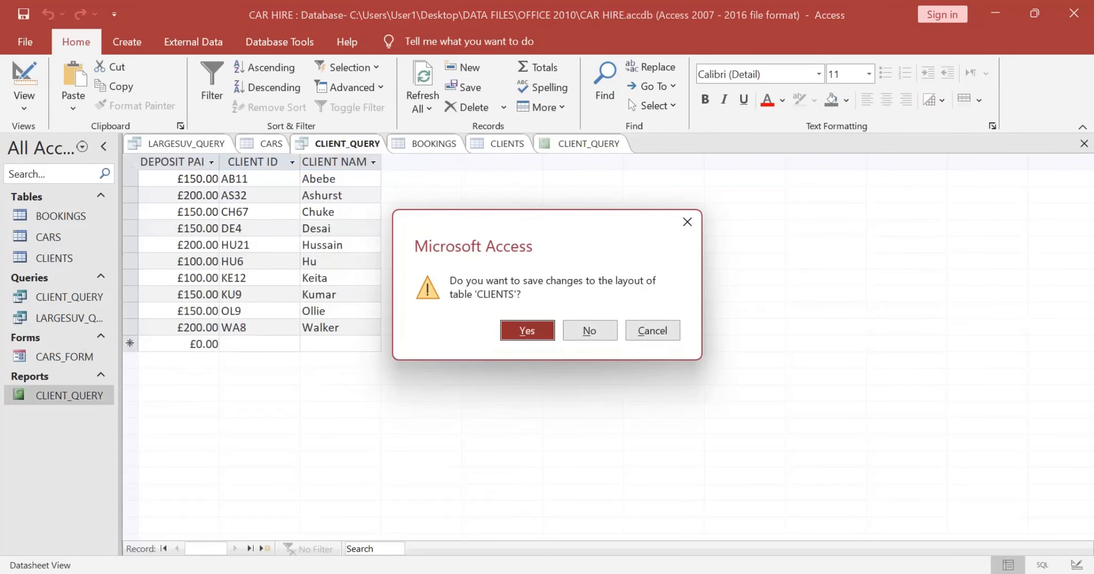
key("Return")
key("Return")
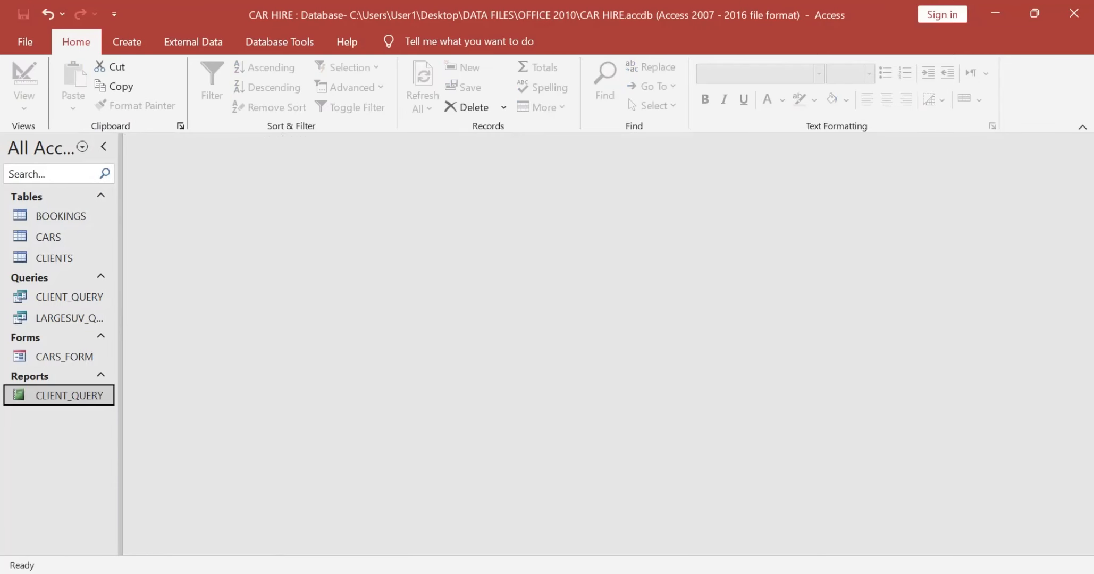
Step: Rename the CLIENT_QUERY report as CLIENT_REPORT, widening the object list and checking the spelling against the exam paper
right_click(31, 393)
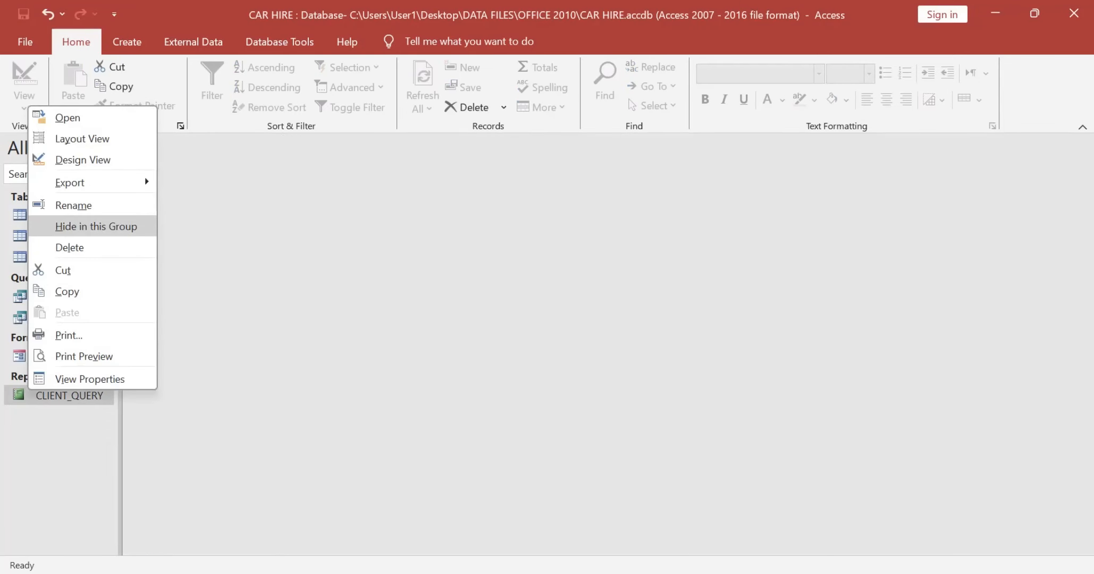
left_click(73, 205)
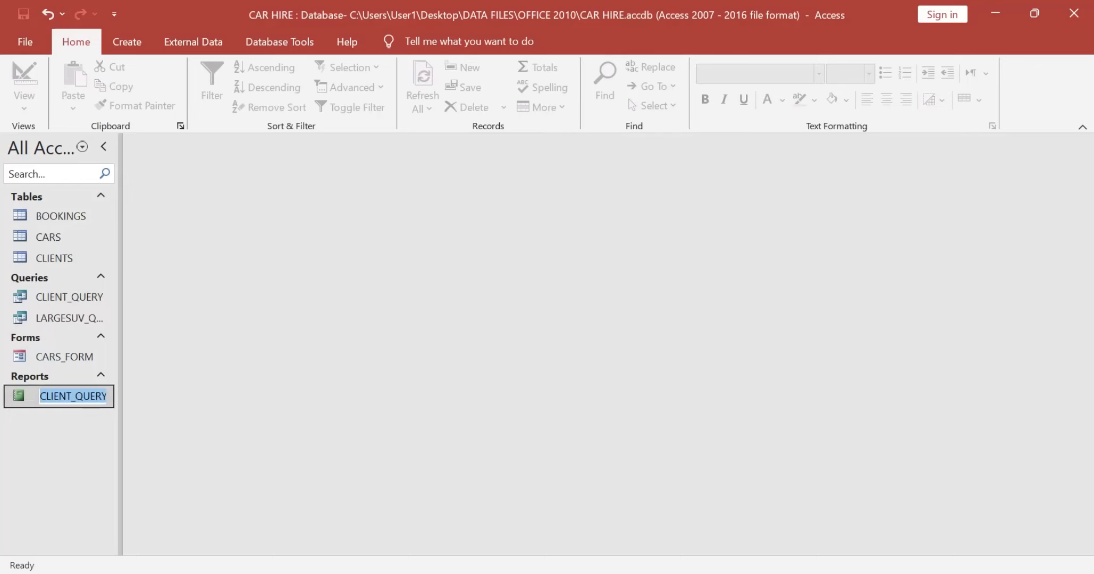
type("CLIENT_REPORT")
key("Return")
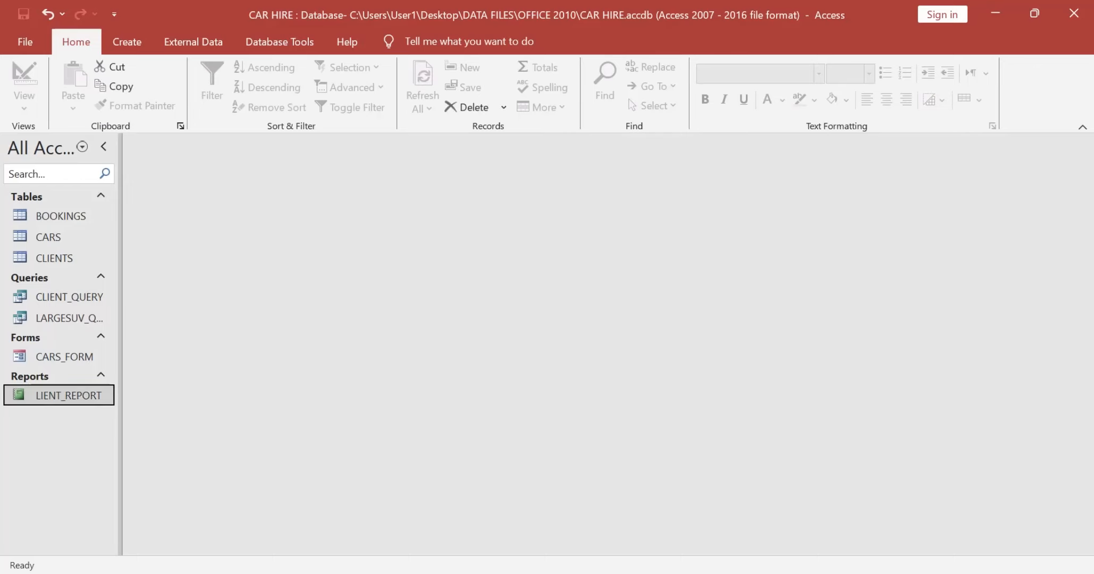
left_click_drag(120, 325, 140, 325)
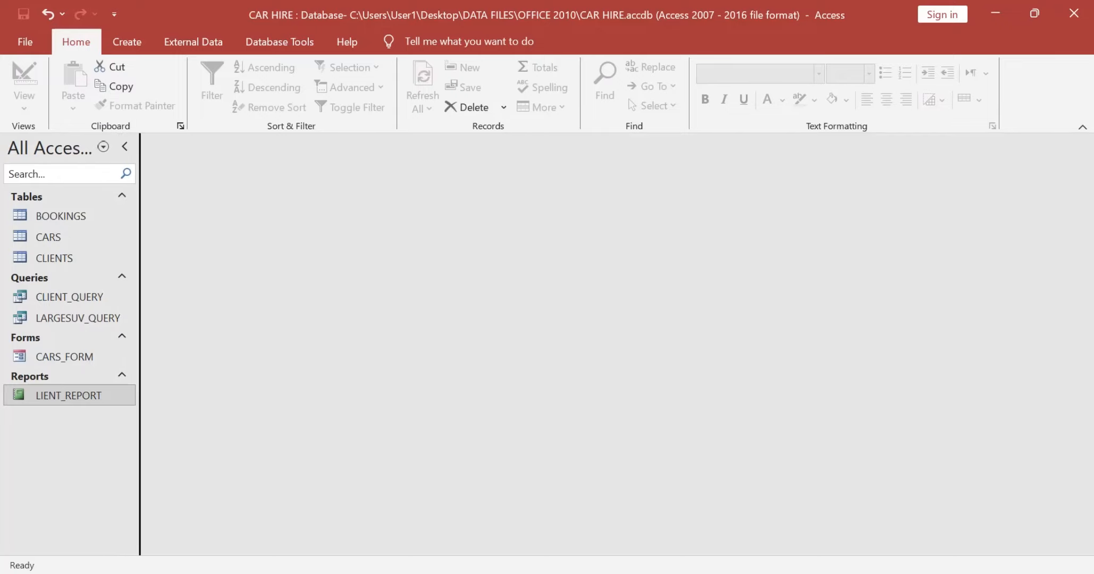
key("alt+Tab")
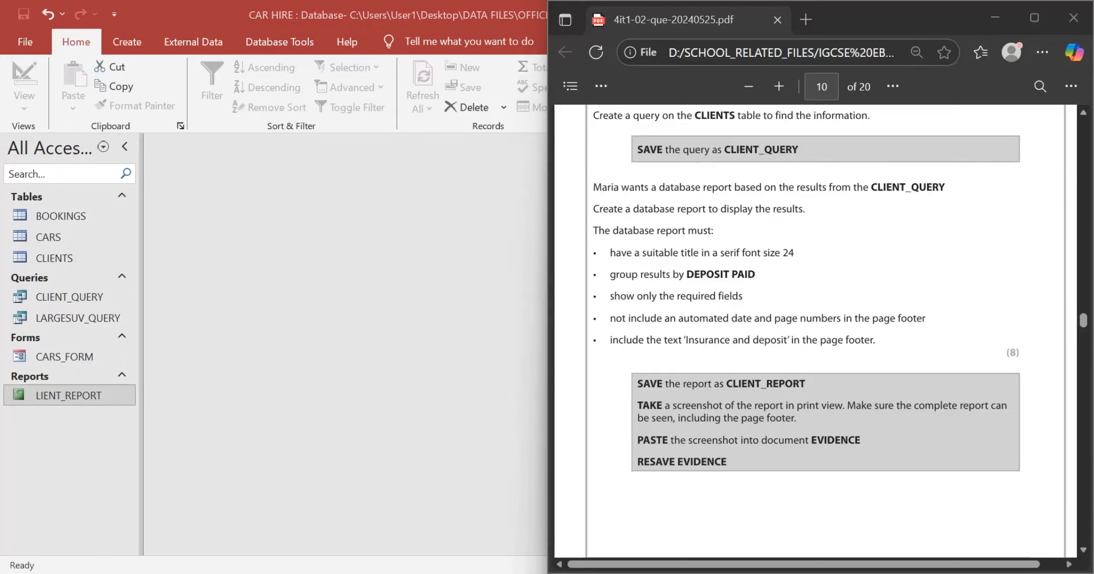
key("alt+Tab")
right_click(101, 393)
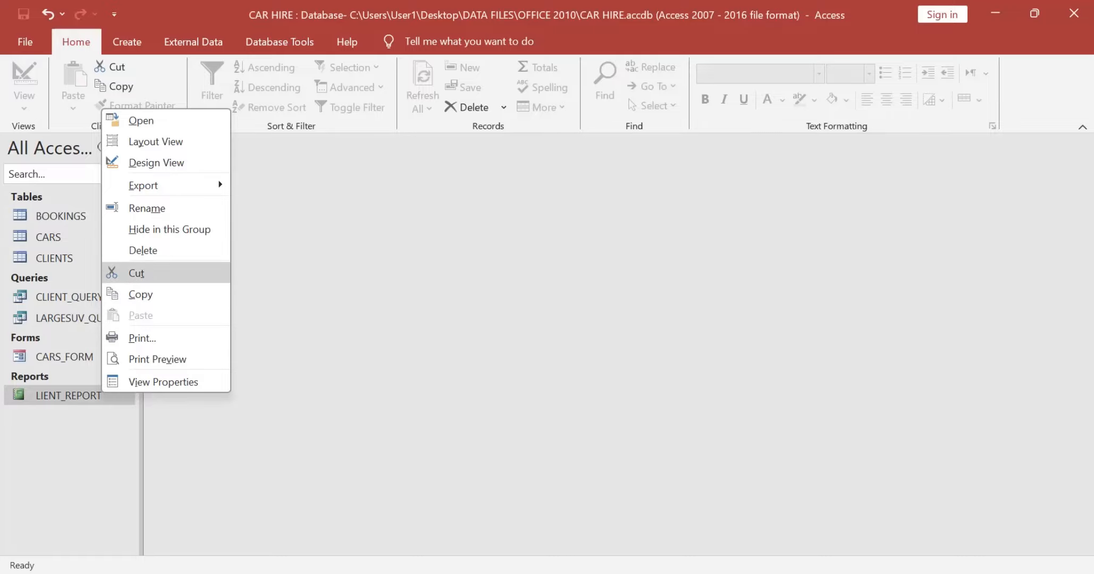
key("Return")
key("Home")
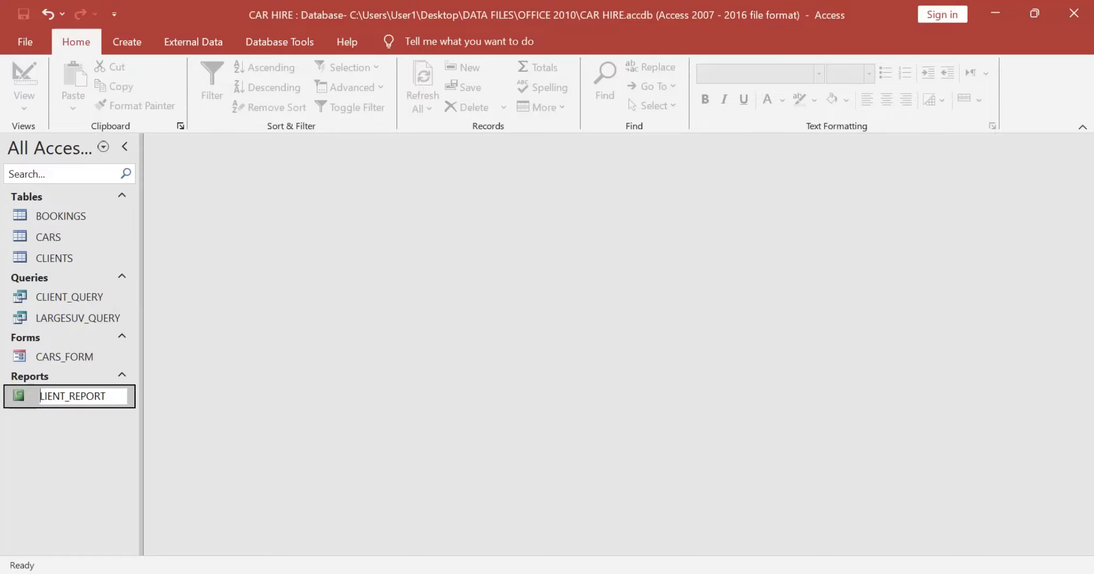
type("C")
key("Return")
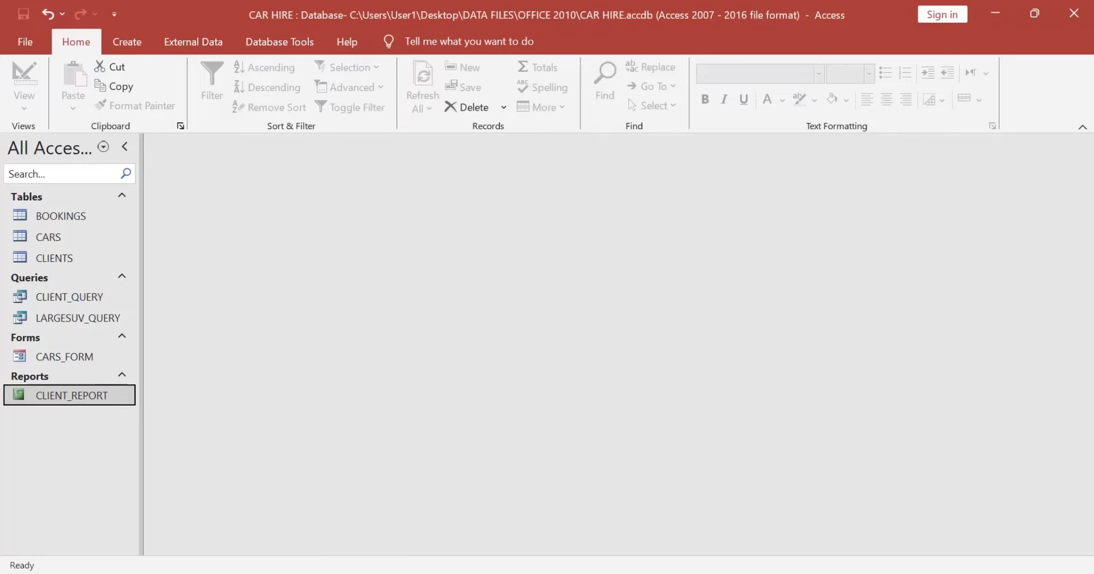
Step: Check the screenshot instructions in the exam paper, then open CLIENT_REPORT in Print Preview and capture the complete page including its footer
key("alt+Tab")
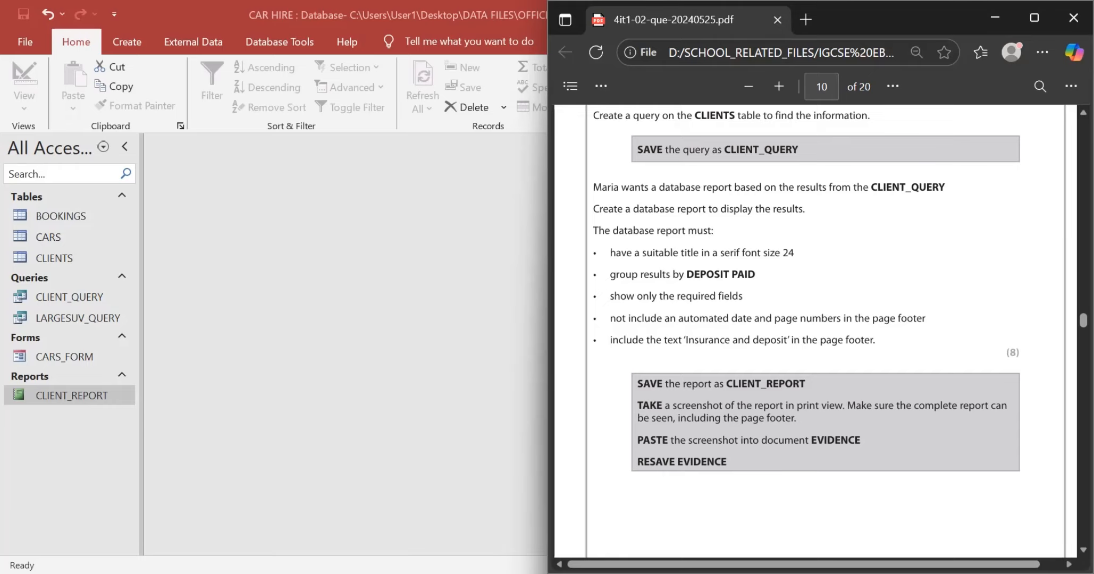
double_click(71, 396)
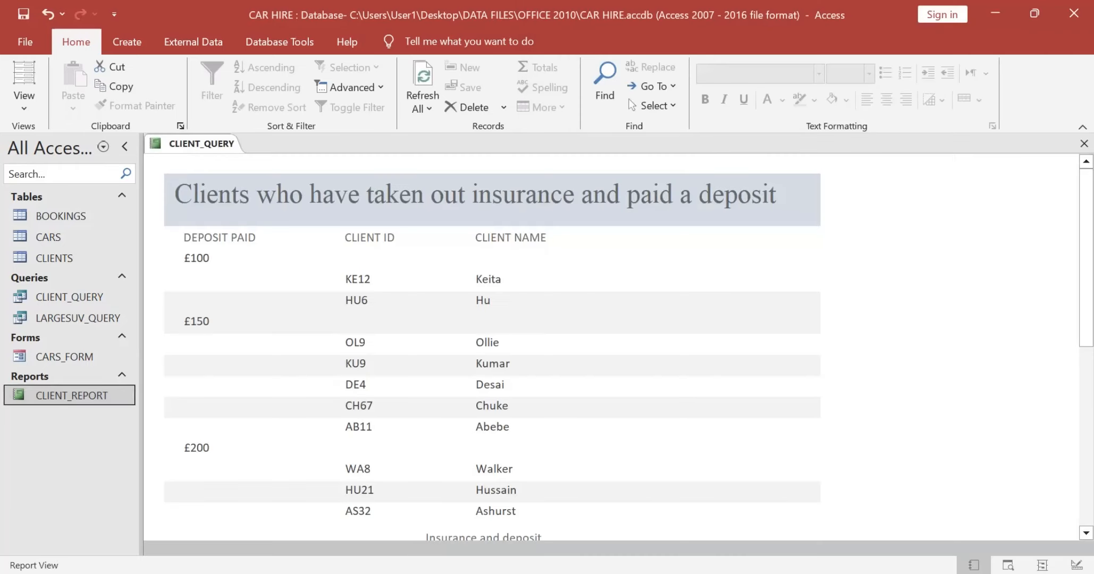
left_click(24, 100)
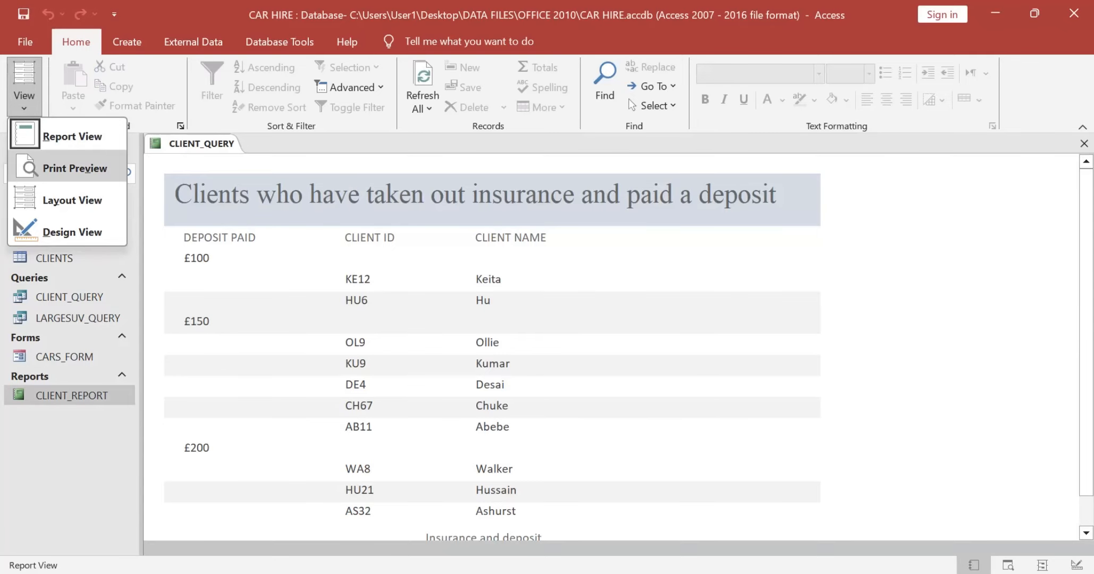
left_click(74, 168)
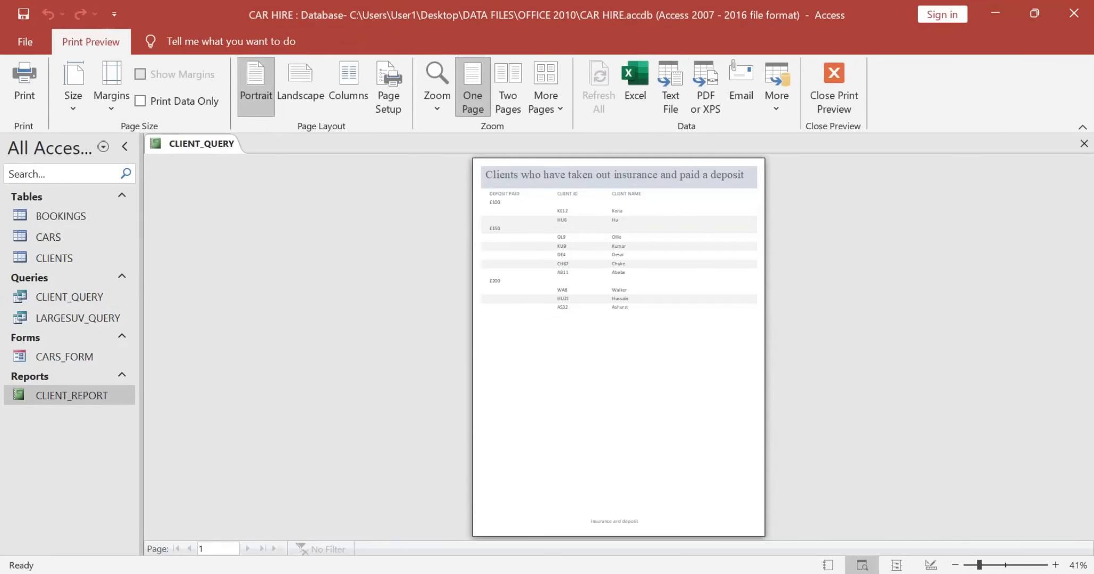
key("super+shift+s")
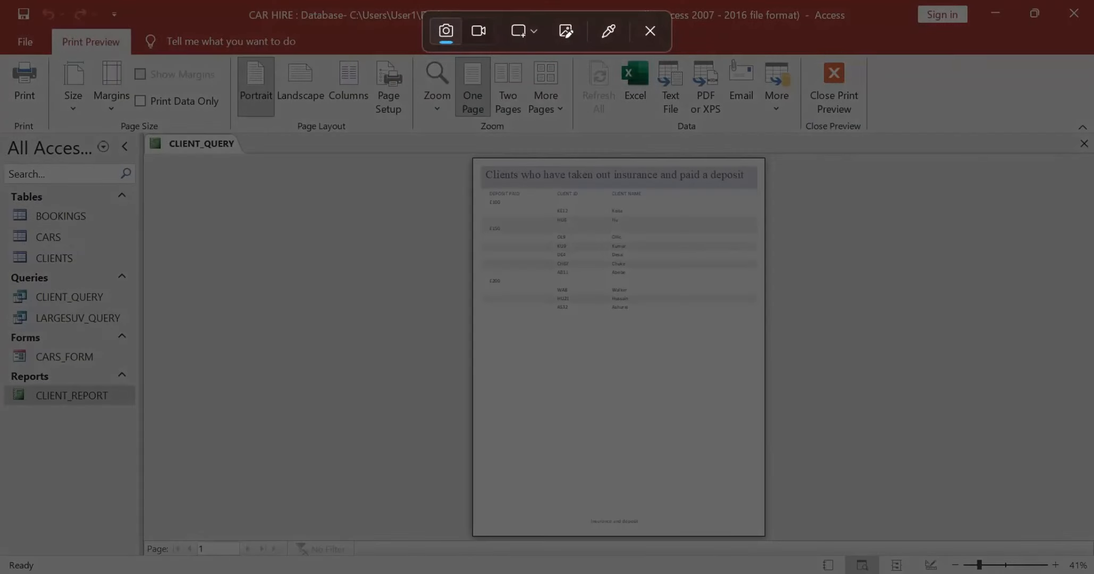
left_click_drag(460, 155, 794, 542)
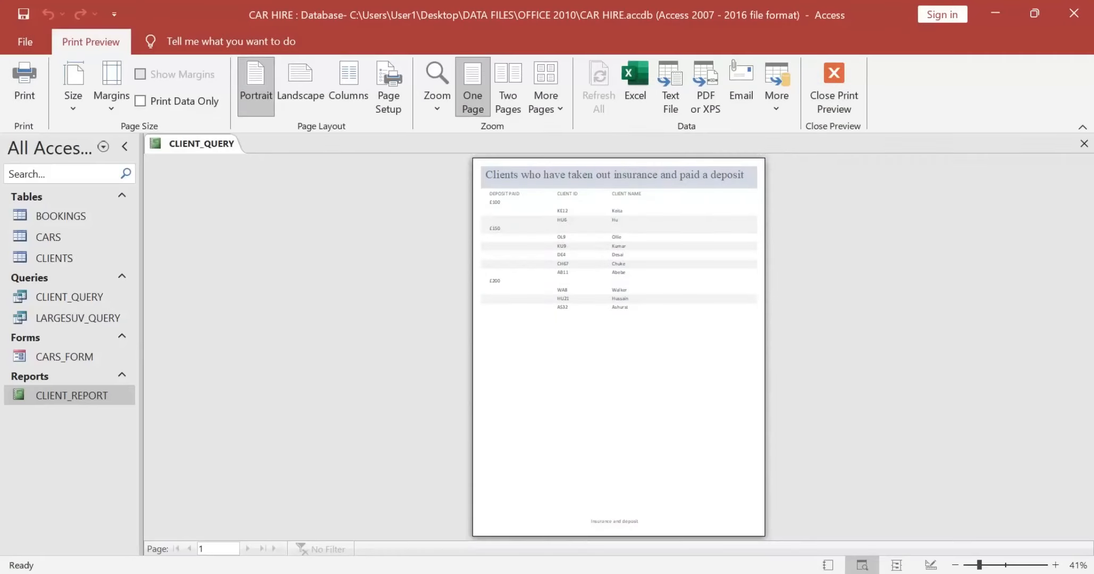
Step: Switch to the EVIDENCE document in Word, replace the A2d placeholder "Screenshot" with the captured report image and select the image
key("alt+Tab")
key("alt+Tab")
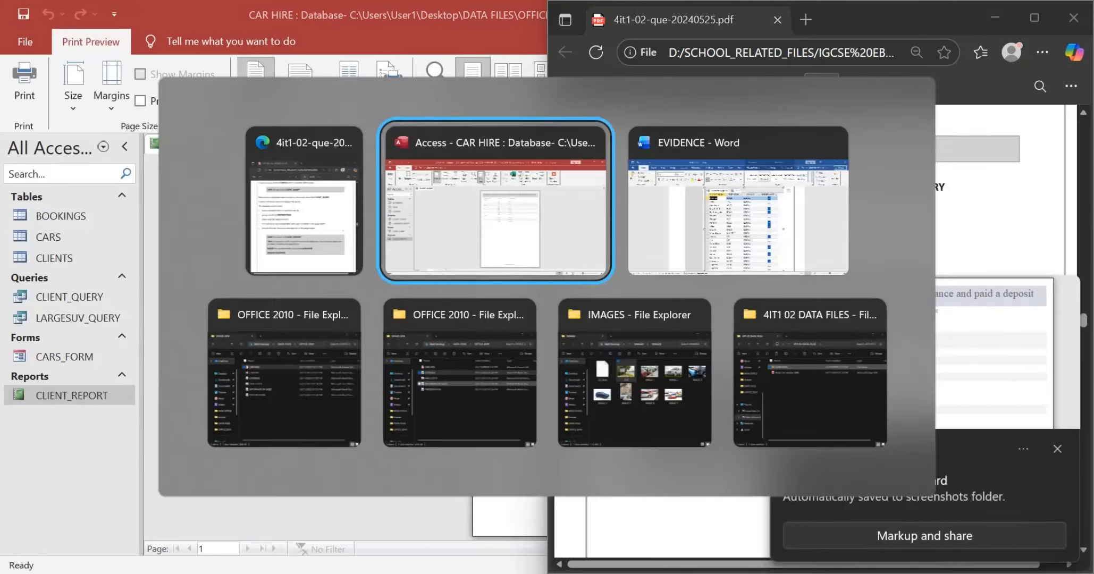
key("alt+Tab")
scroll(539, 346, "down", 7)
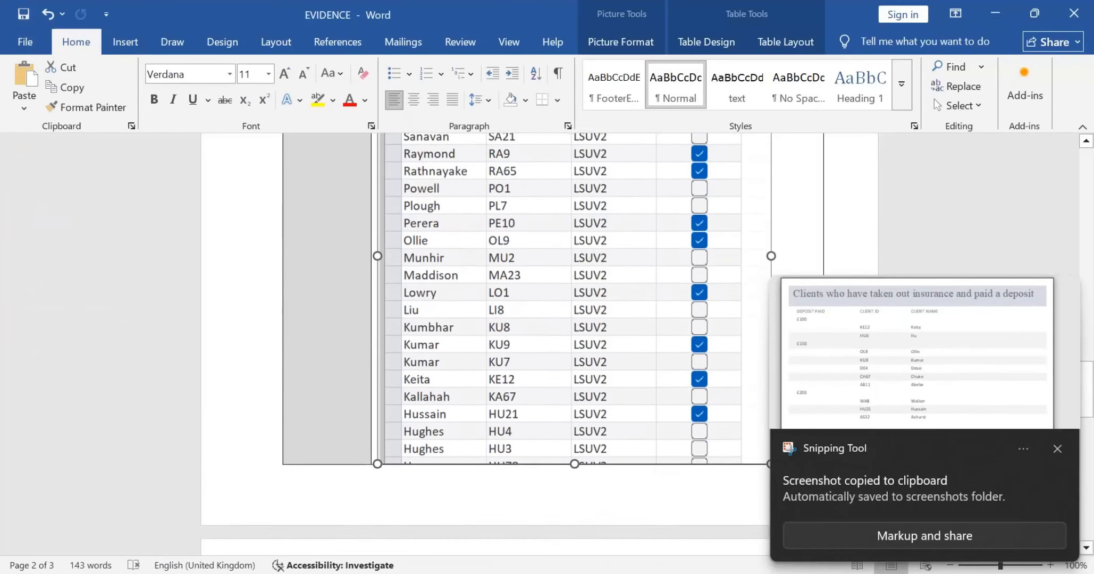
triple_click(417, 325)
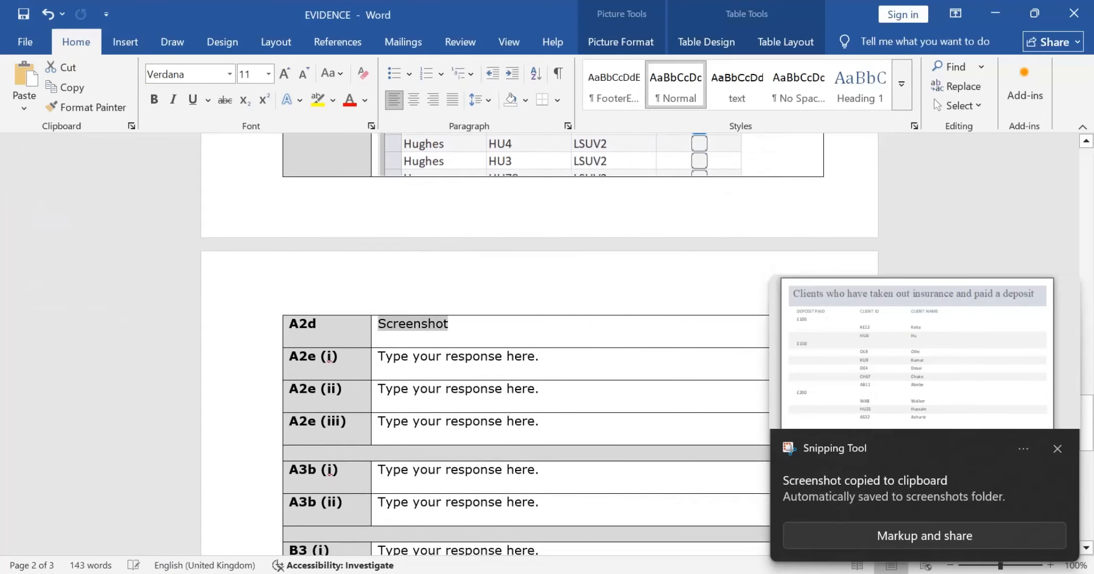
key("ctrl+v")
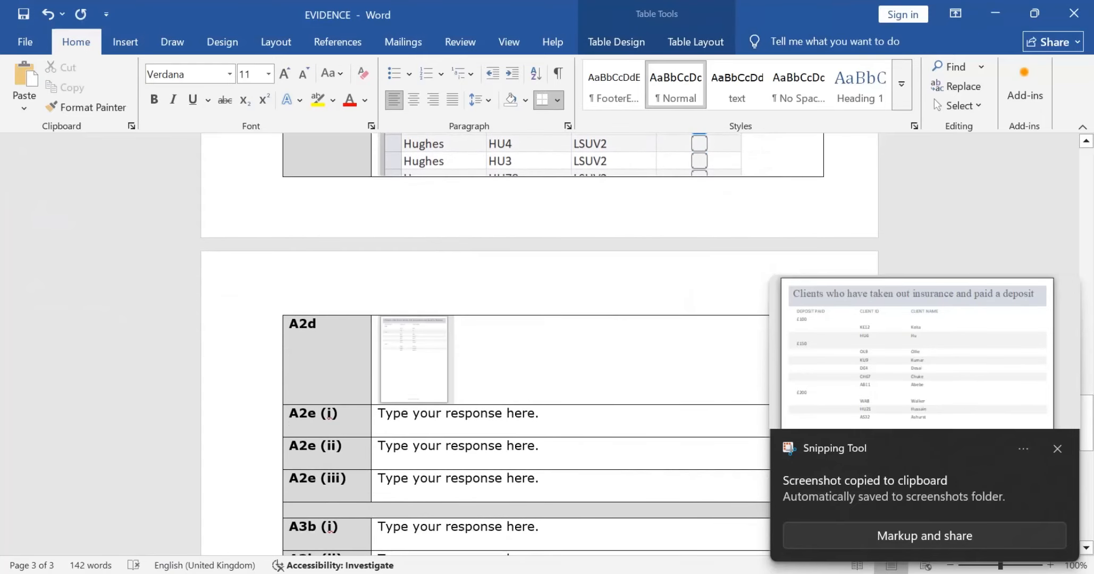
left_click(416, 359)
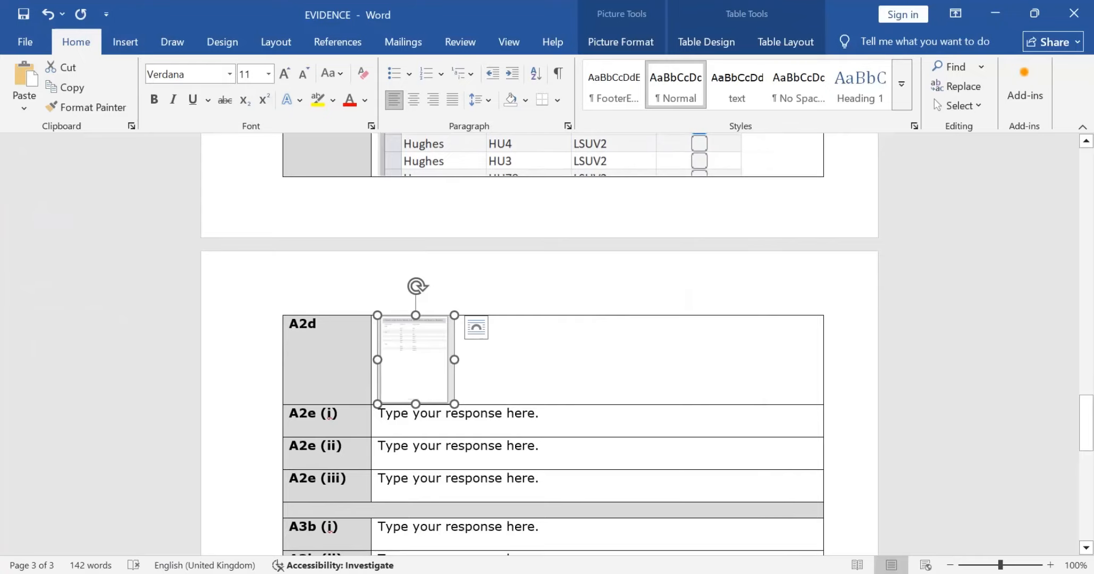
Step: Enlarge the CLIENT_REPORT image in the A2d row until it nearly fills the cell width, and check its placement from title to footer
left_click_drag(454, 404, 610, 573)
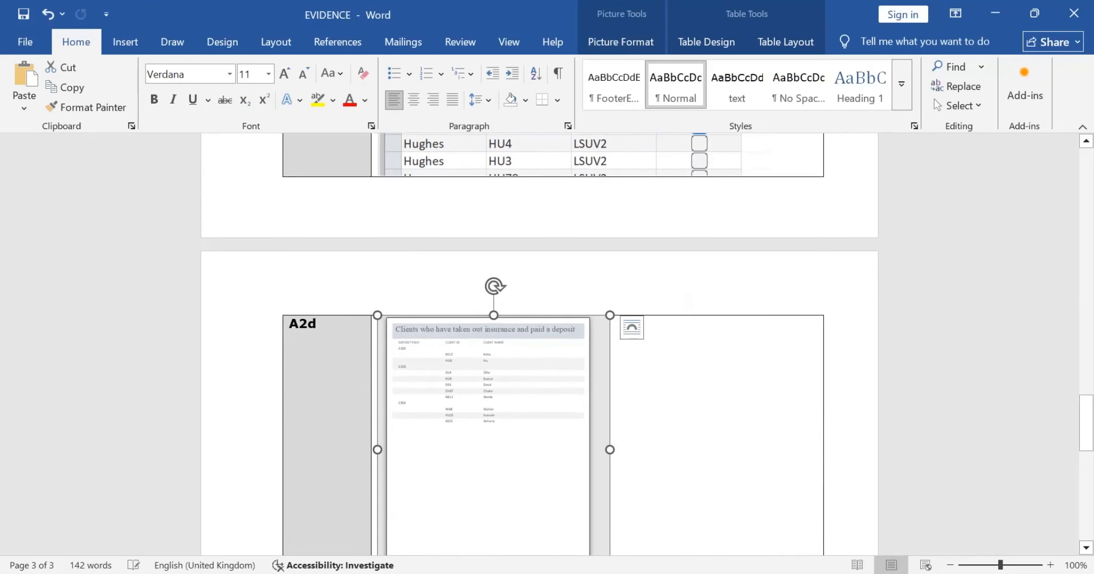
left_click(677, 452)
scroll(678, 451, "down", 3)
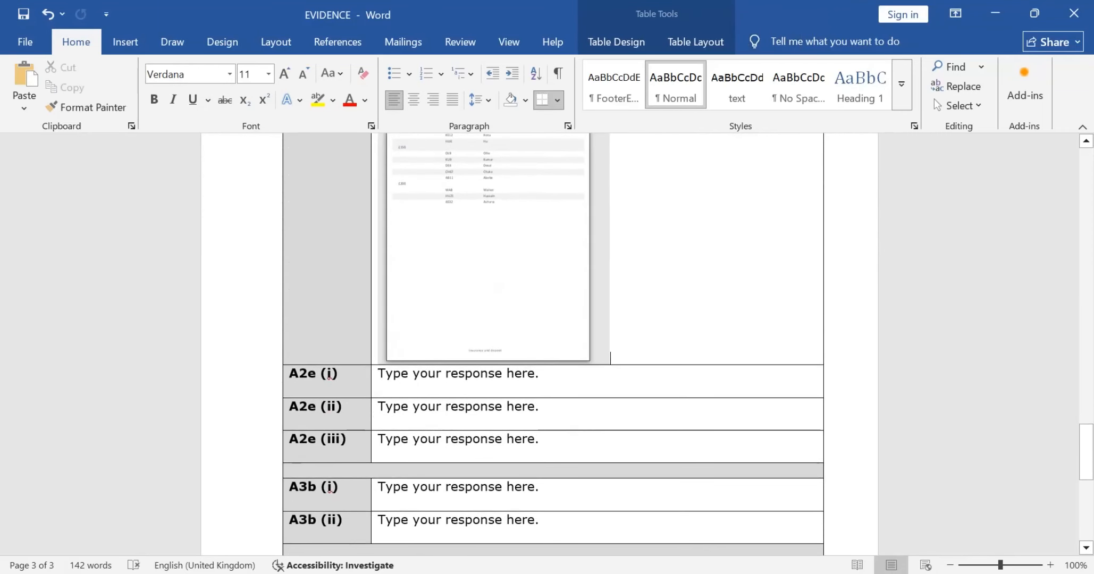
left_click(609, 360)
left_click_drag(608, 362, 769, 550)
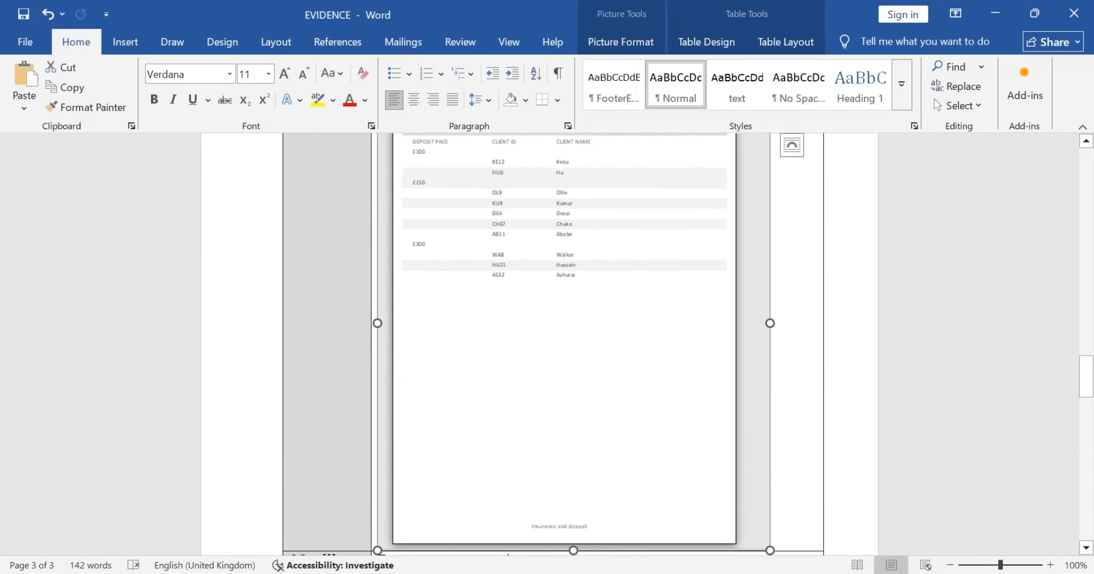
left_click(850, 415)
scroll(850, 415, "down", 7)
scroll(850, 415, "up", 11)
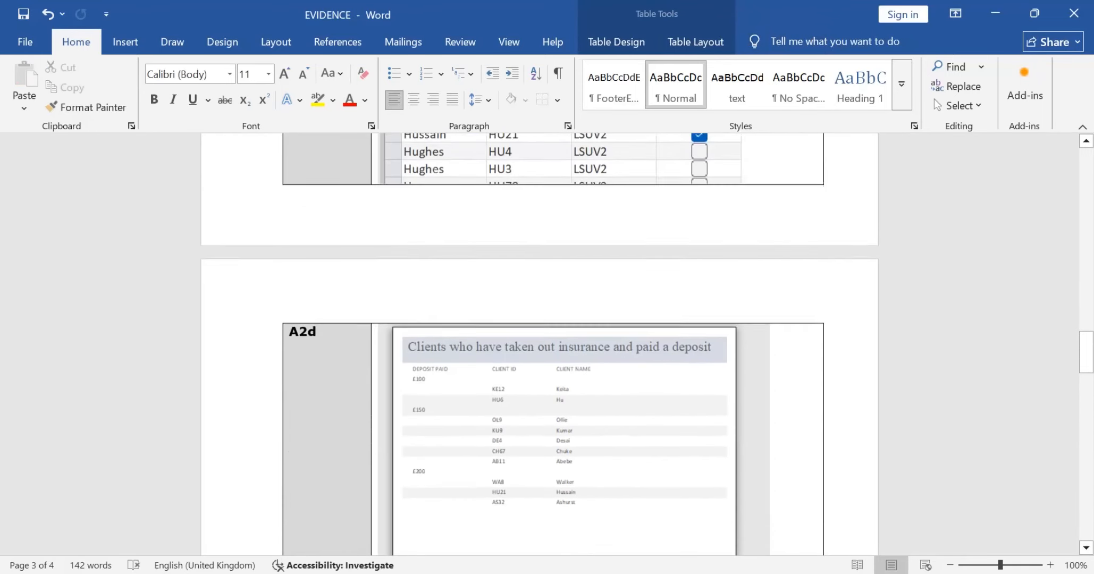
scroll(540, 346, "up", 1)
scroll(539, 346, "down", 12)
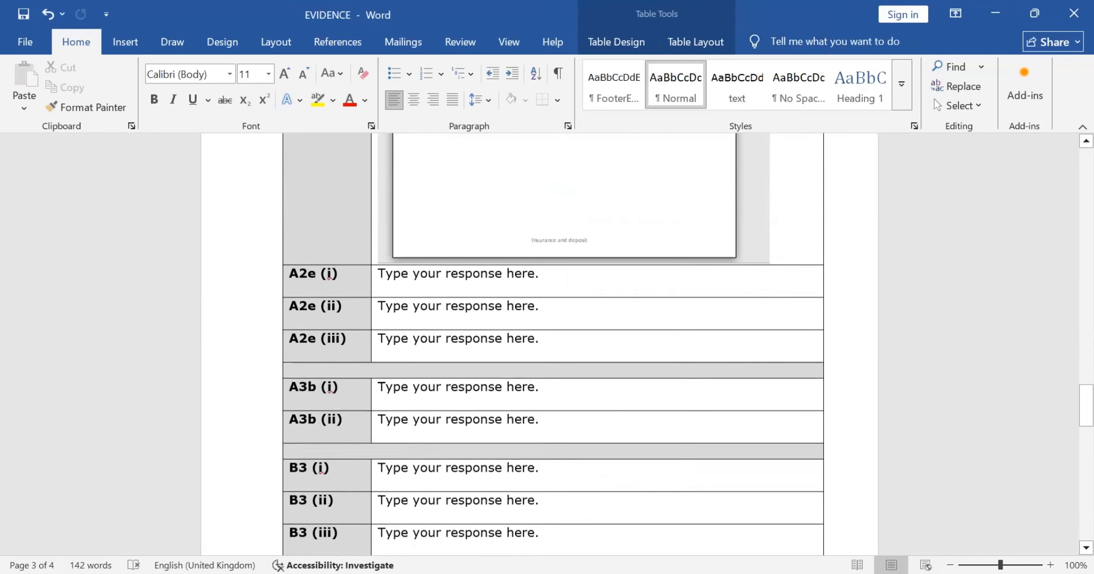
Step: Read the Task A2e questions in the exam paper, then replace the A2e (i) placeholder in EVIDENCE with "Length check"
key("alt+Tab")
scroll(816, 341, "down", 7)
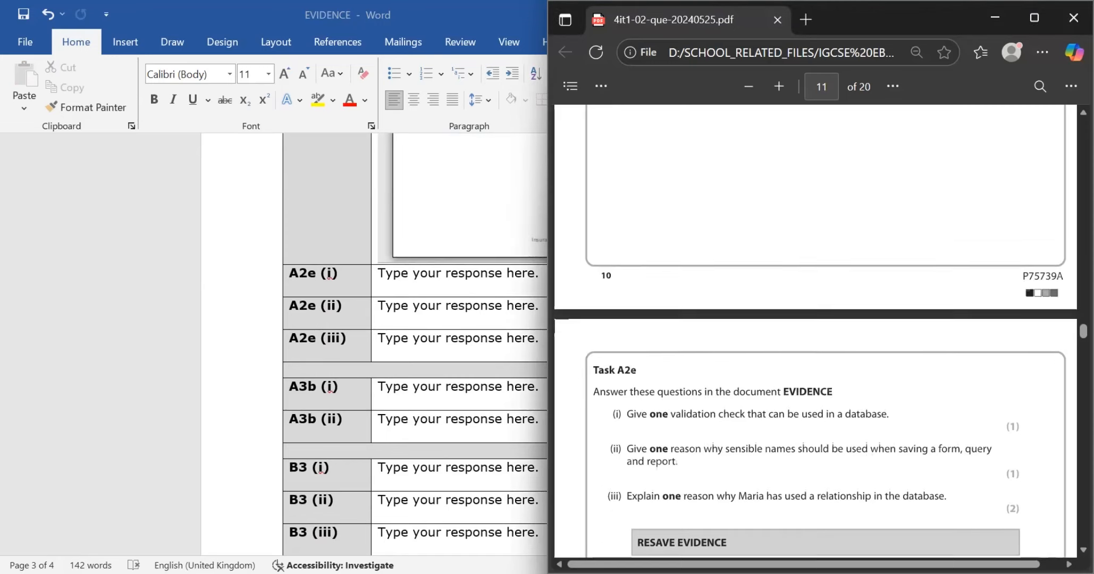
scroll(816, 330, "down", 3)
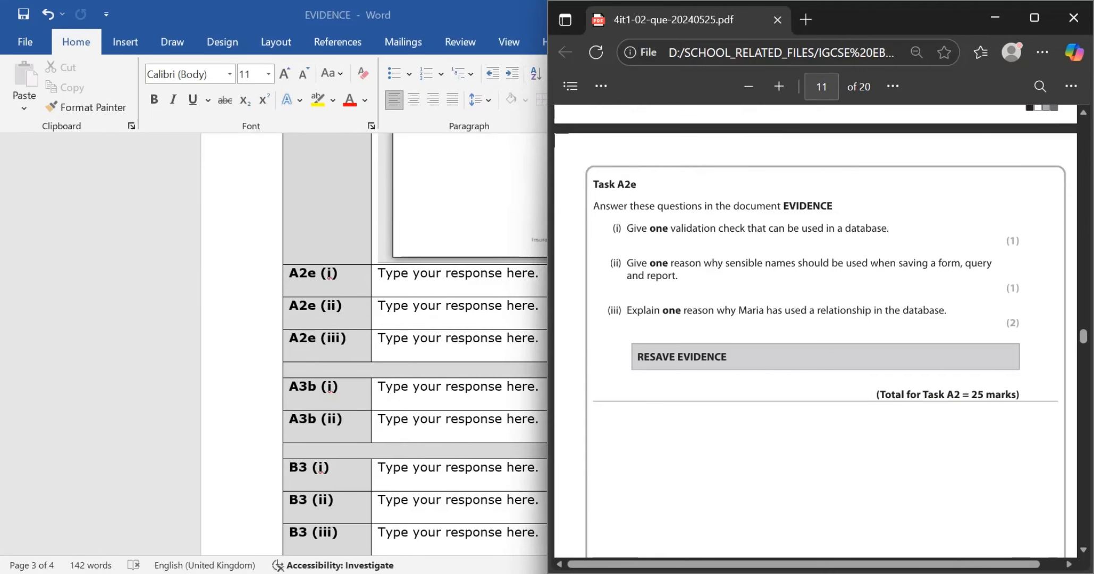
key("alt+Tab")
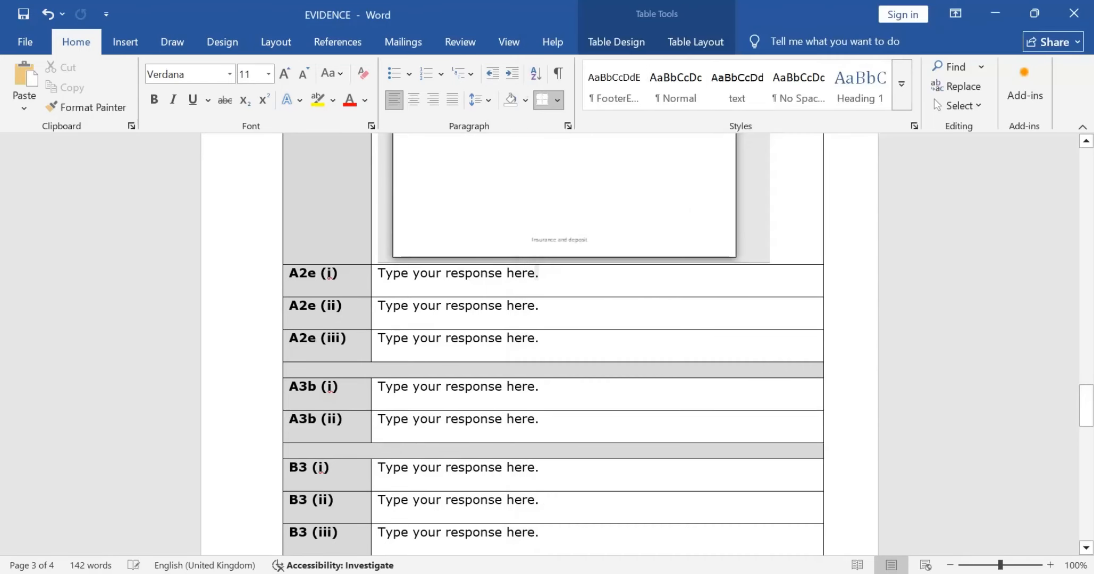
key("BackSpace")
key("BackSpace")
key("BackSpace")
key("BackSpace")
key("BackSpace")
key("BackSpace")
key("BackSpace")
key("BackSpace")
key("BackSpace")
key("BackSpace")
key("BackSpace")
key("BackSpace")
key("BackSpace")
key("BackSpace")
key("BackSpace")
key("BackSpace")
key("BackSpace")
key("BackSpace")
key("BackSpace")
key("BackSpace")
key("BackSpace")
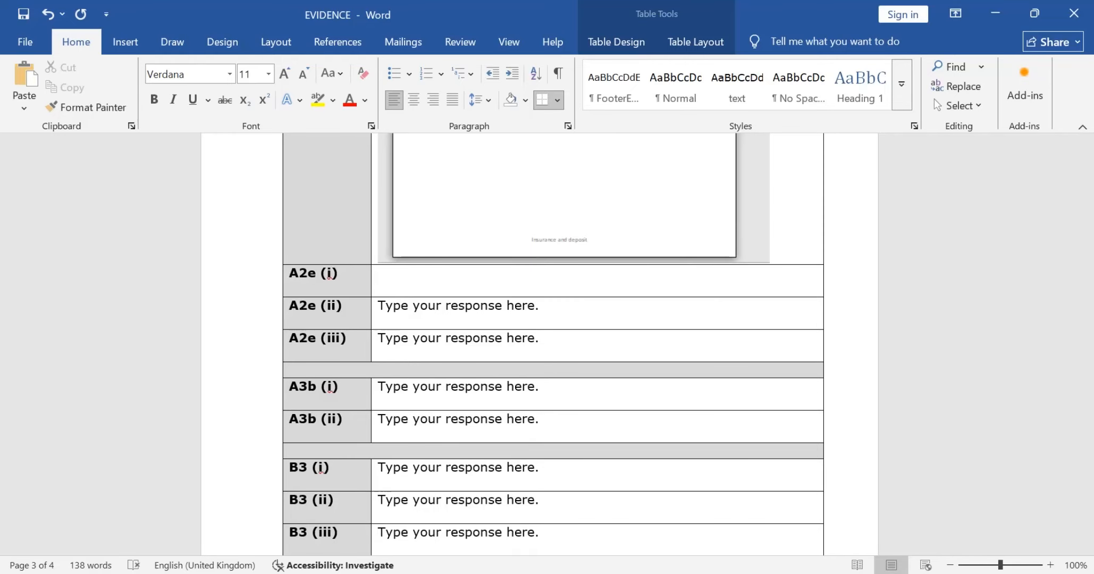
type("Length check")
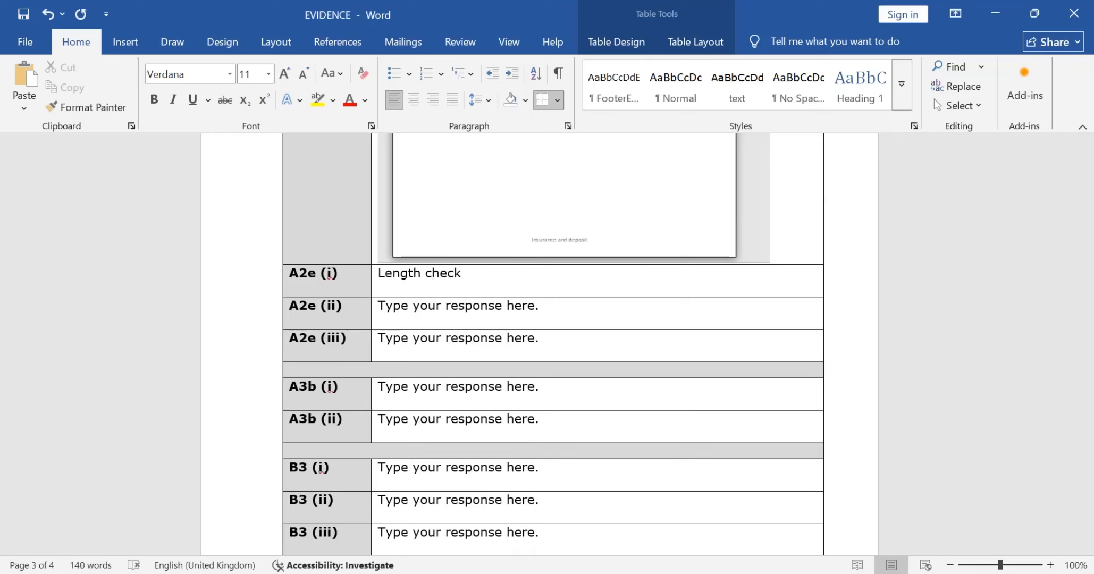
Step: Check question A2e (ii) in the exam paper, then replace its placeholder in EVIDENCE with "To understand about the data better."
key("alt+Tab")
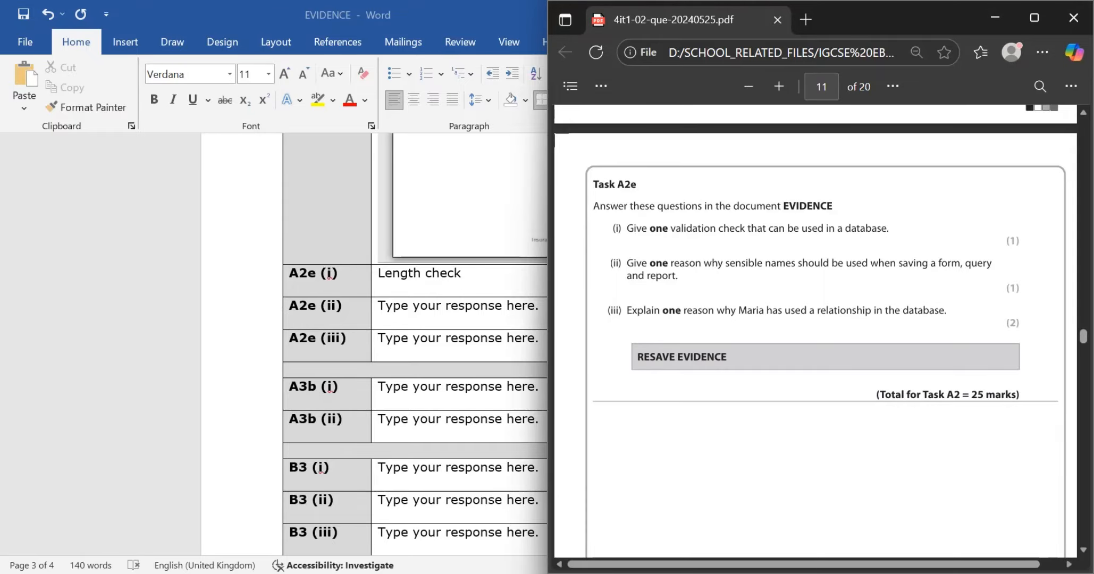
key("alt+Tab")
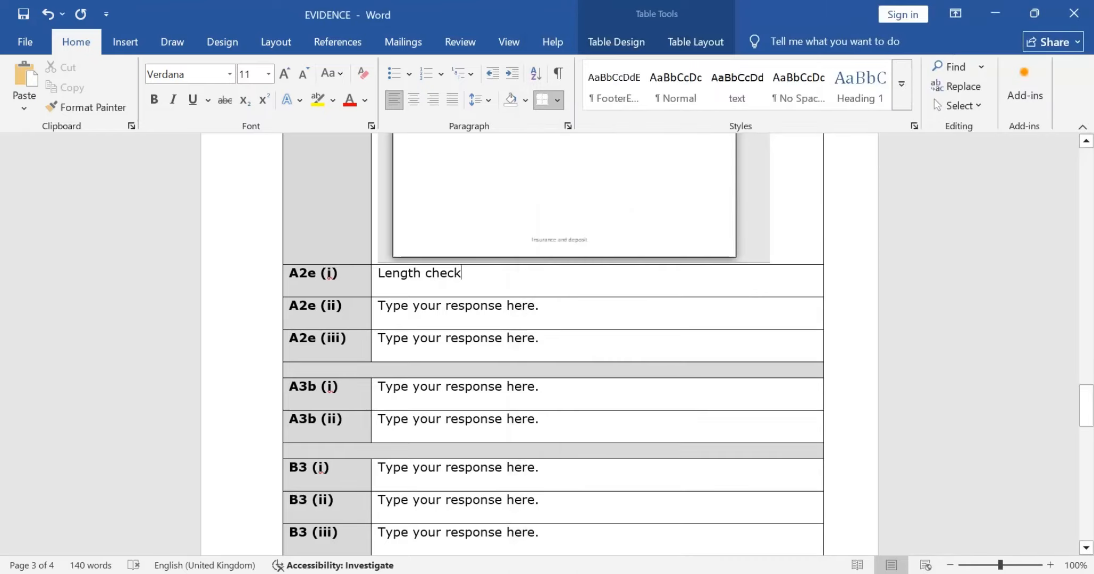
left_click(535, 307)
key("Right")
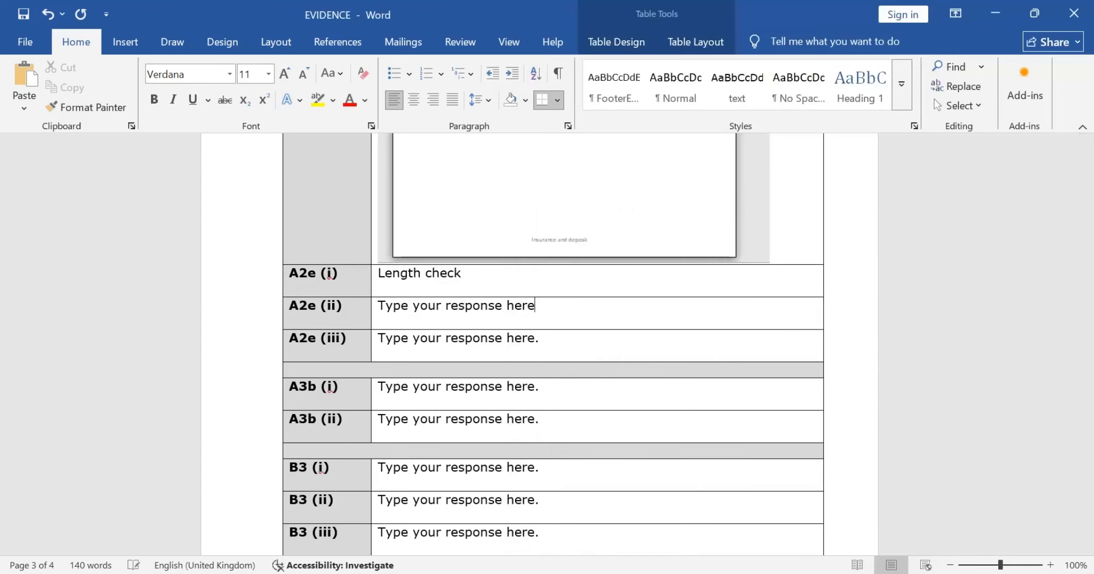
key("BackSpace")
key("BackSpace")
key("BackSpace")
key("BackSpace")
key("BackSpace")
key("BackSpace")
key("BackSpace")
key("BackSpace")
key("BackSpace")
key("BackSpace")
key("BackSpace")
key("BackSpace")
key("BackSpace")
key("BackSpace")
key("BackSpace")
key("BackSpace")
key("BackSpace")
key("BackSpace")
key("BackSpace")
key("BackSpace")
key("BackSpace")
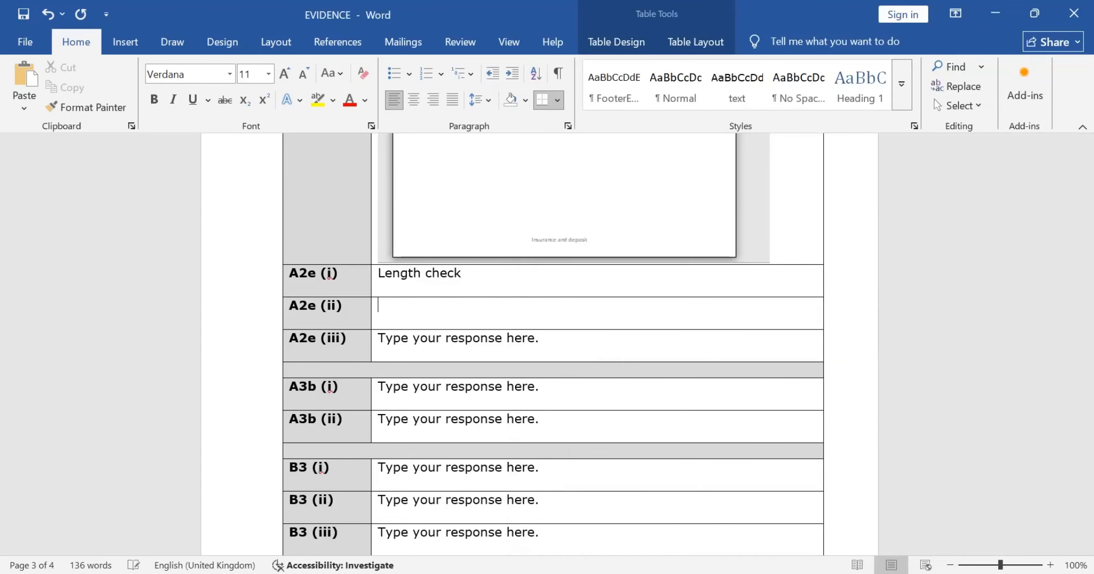
type("To understa")
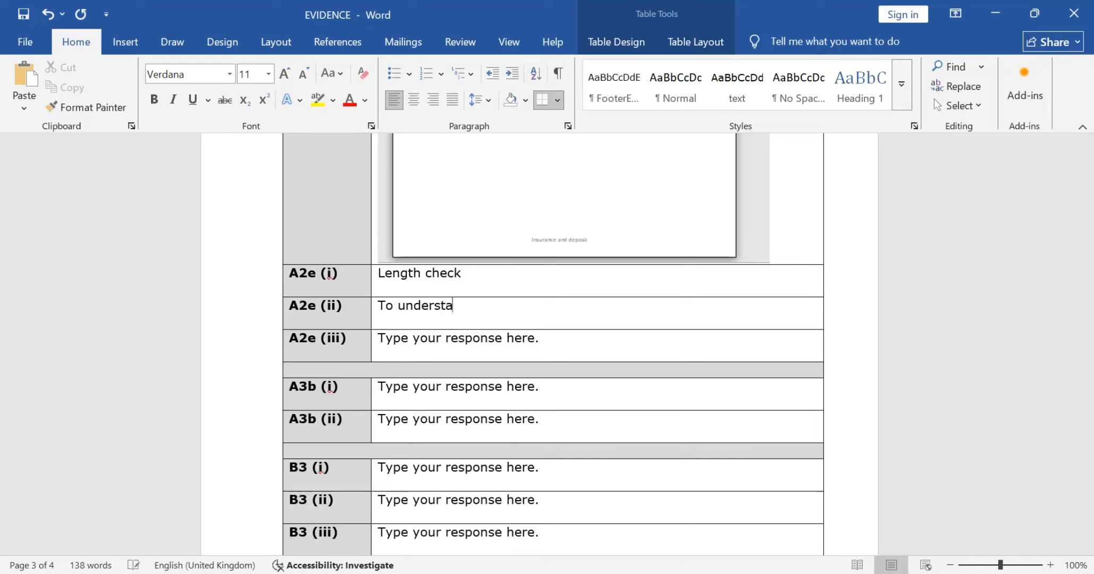
type("nd it")
key("BackSpace")
key("BackSpace")
key("BackSpace")
type("abouth")
key("BackSpace")
type("the data ")
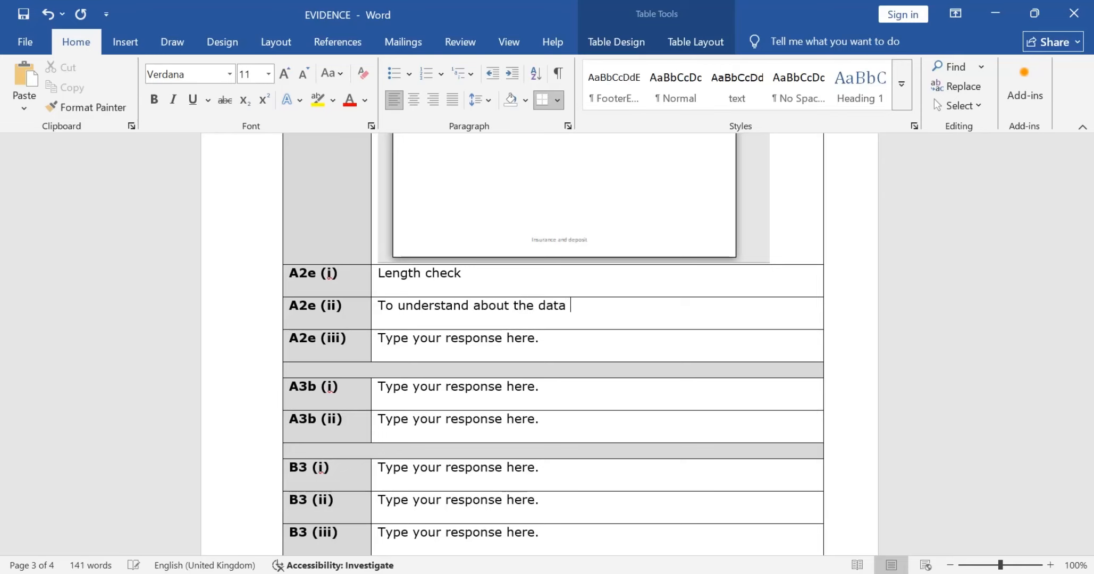
type("better.")
Step: Check question A2e (iii) in the exam paper, then replace its placeholder in EVIDENCE with an answer starting "To make it easier to"
key("alt+Tab")
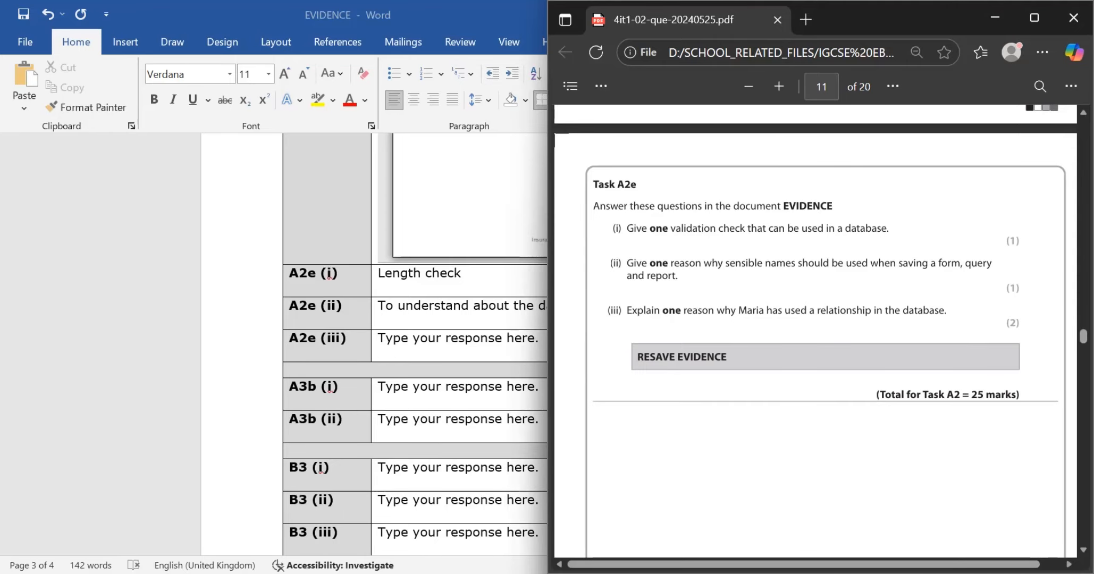
key("alt+Tab")
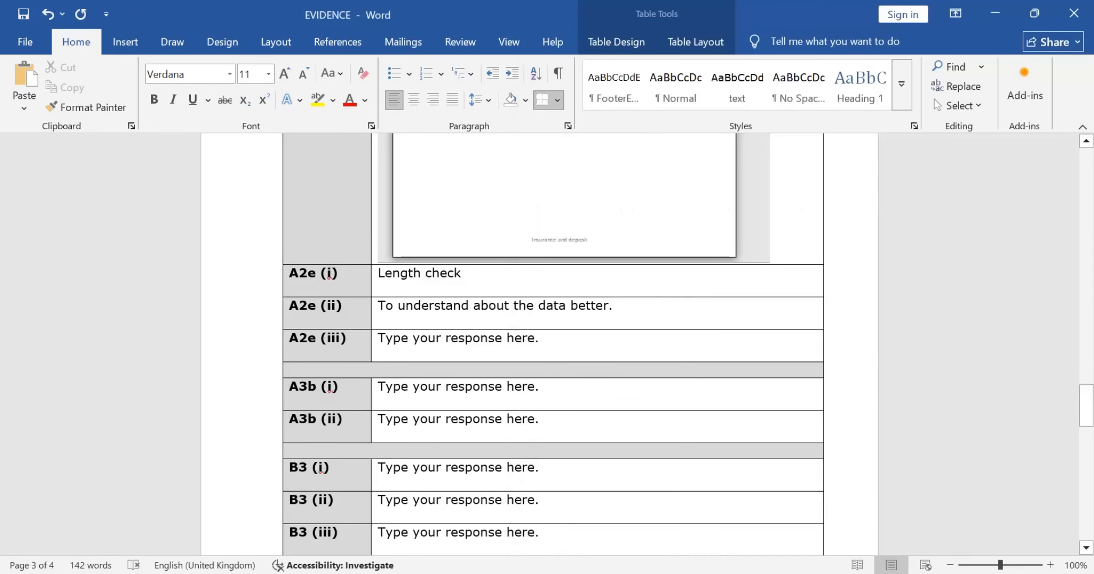
key("BackSpace")
key("BackSpace")
key("BackSpace")
key("BackSpace")
key("BackSpace")
key("BackSpace")
key("BackSpace")
key("BackSpace")
key("BackSpace")
key("BackSpace")
key("BackSpace")
key("BackSpace")
key("BackSpace")
key("BackSpace")
key("BackSpace")
key("BackSpace")
key("BackSpace")
key("BackSpace")
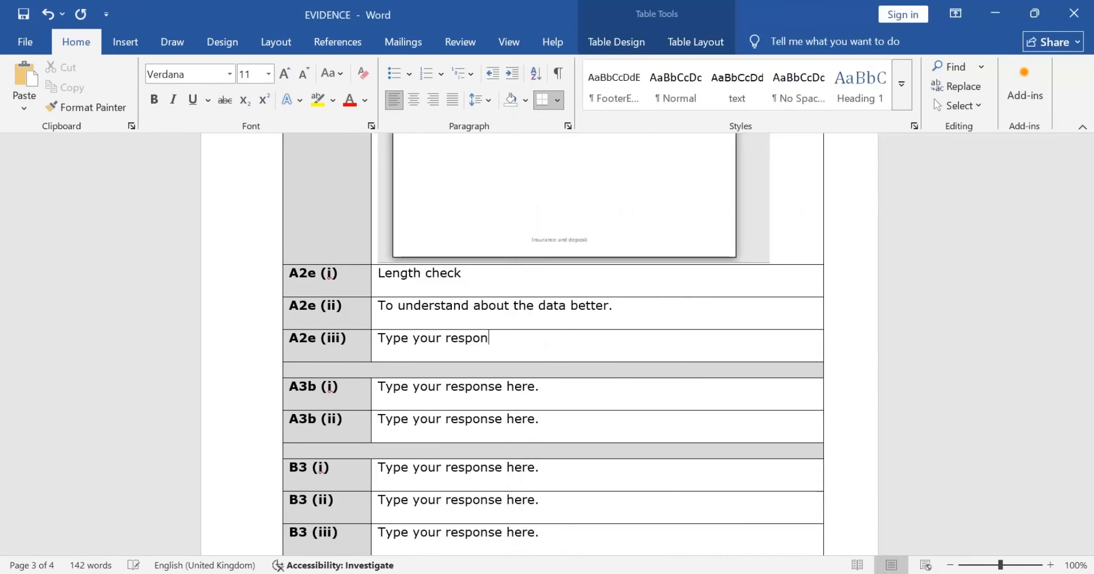
key("BackSpace")
key("BackSpace")
key("BackSpace")
key("BackSpace")
key("BackSpace")
key("BackSpace")
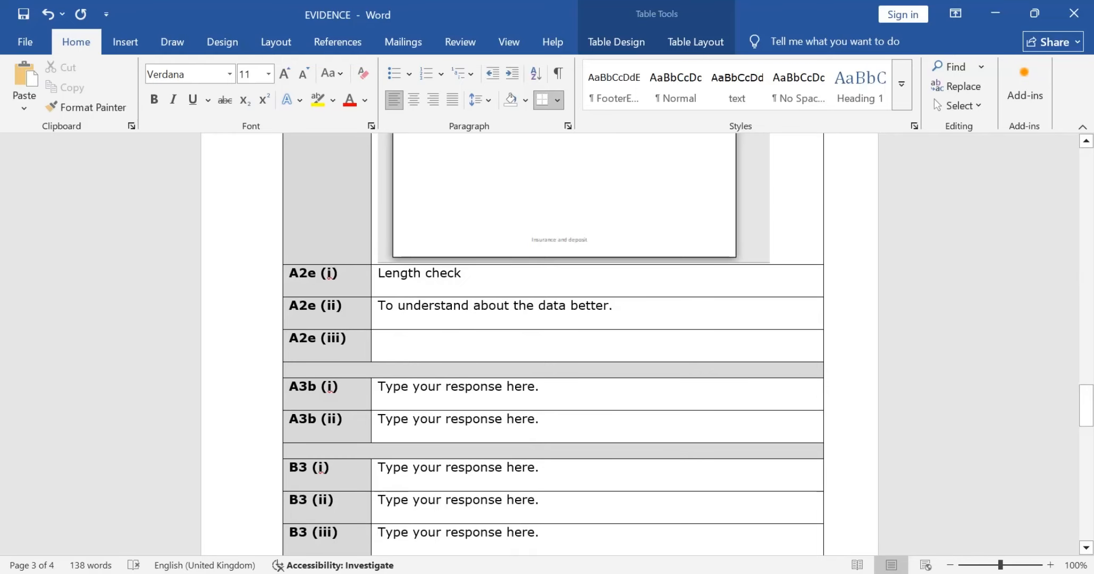
type("TO")
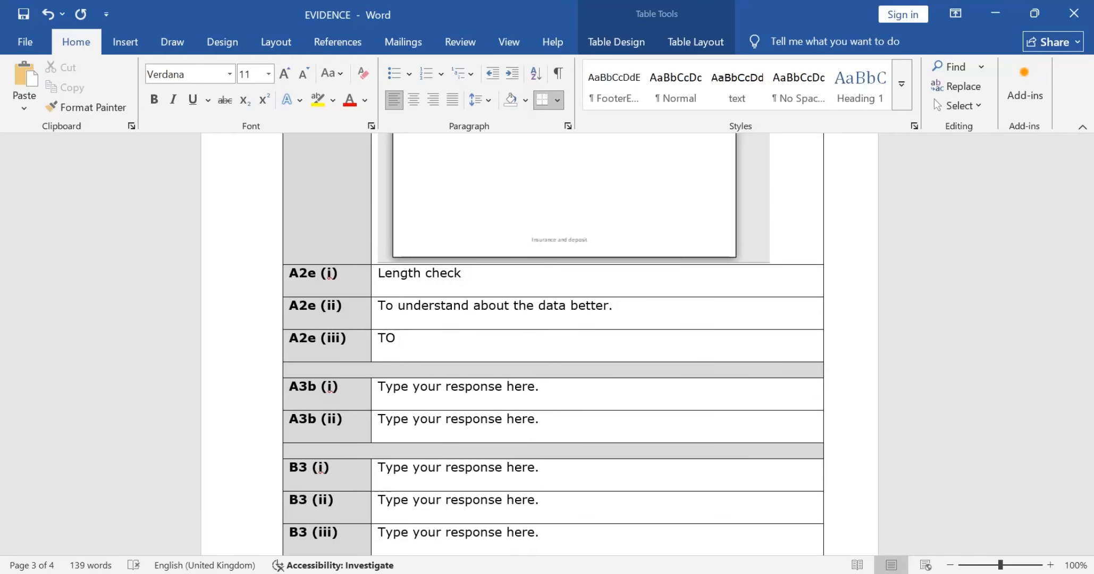
key("BackSpace")
type("o make it easier to")
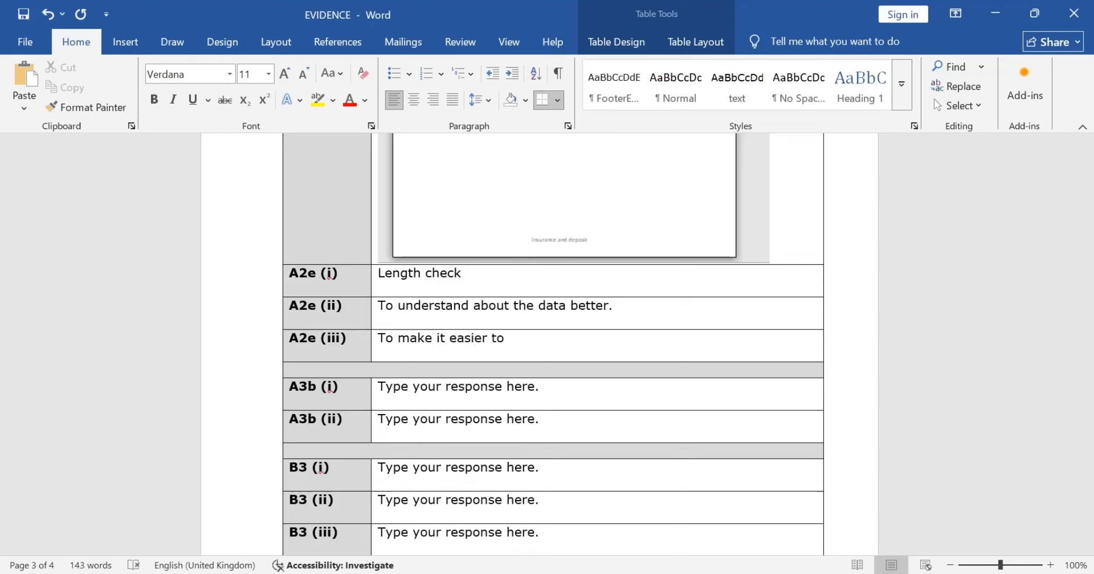
key("Left")
key("Left")
key("Left")
key("Left")
key("Left")
key("Left")
key("Left")
key("Left")
key("Left")
key("Left")
key("Left")
key("Left")
key("Left")
key("Left")
key("Left")
key("Left")
key("Left")
key("Left")
key("Left")
key("Right")
key("Right")
key("Left")
key("Left")
key("Left")
key("Left")
key("Left")
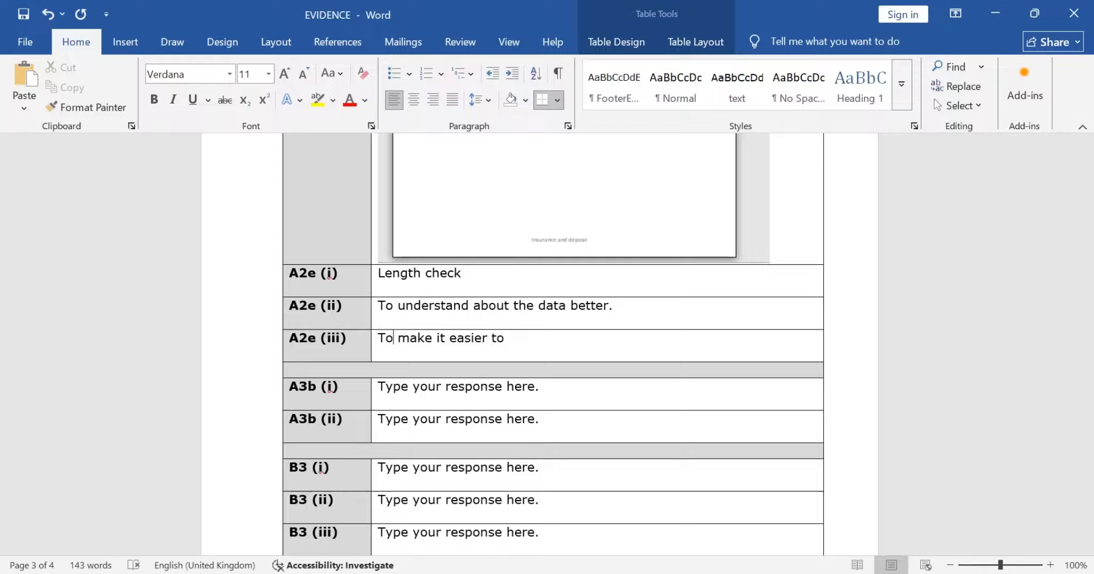
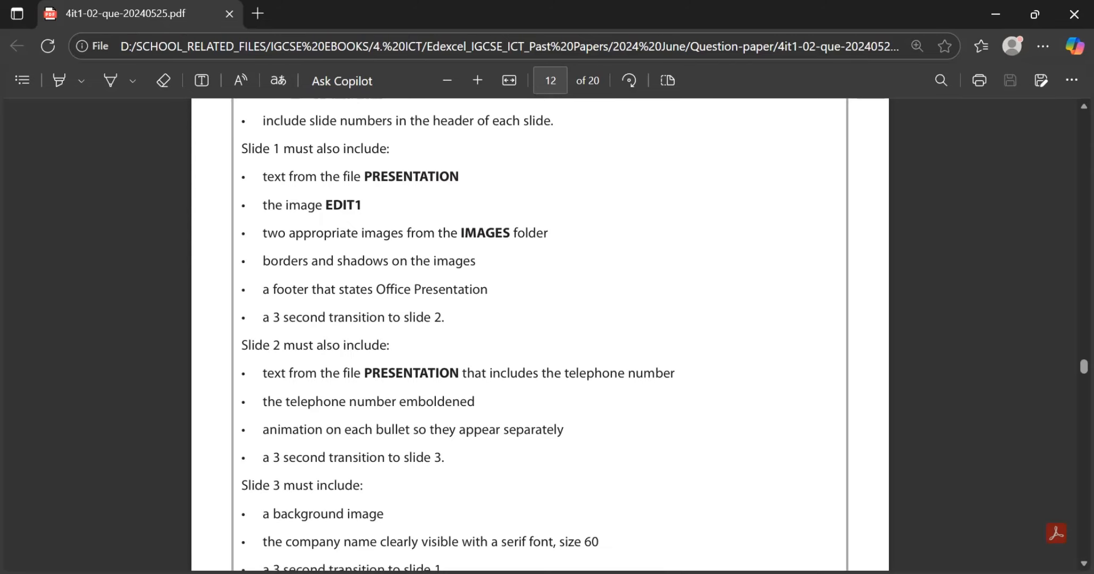
Step: Read the Task A3 slide requirements in the exam paper, then switch to PowerPoint and check all three slides against them
scroll(539, 334, "down", 1)
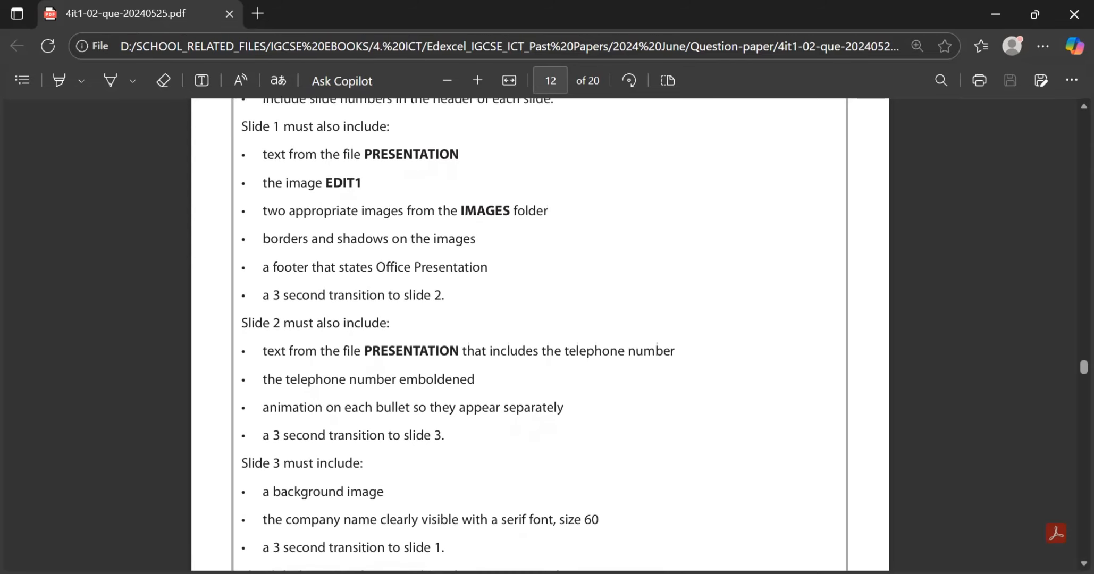
scroll(539, 334, "up", 3)
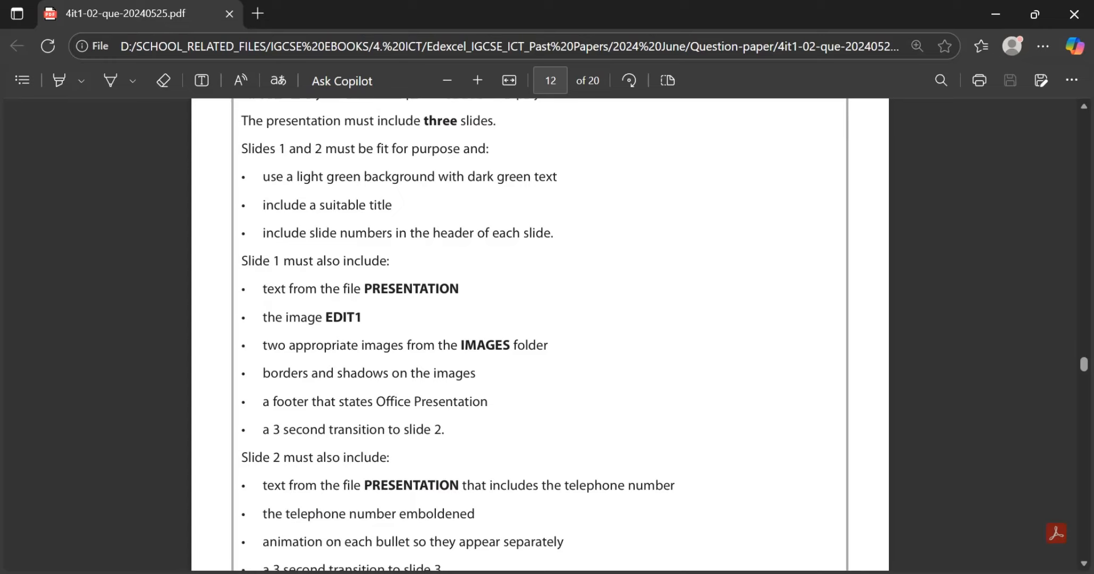
scroll(539, 335, "down", 3)
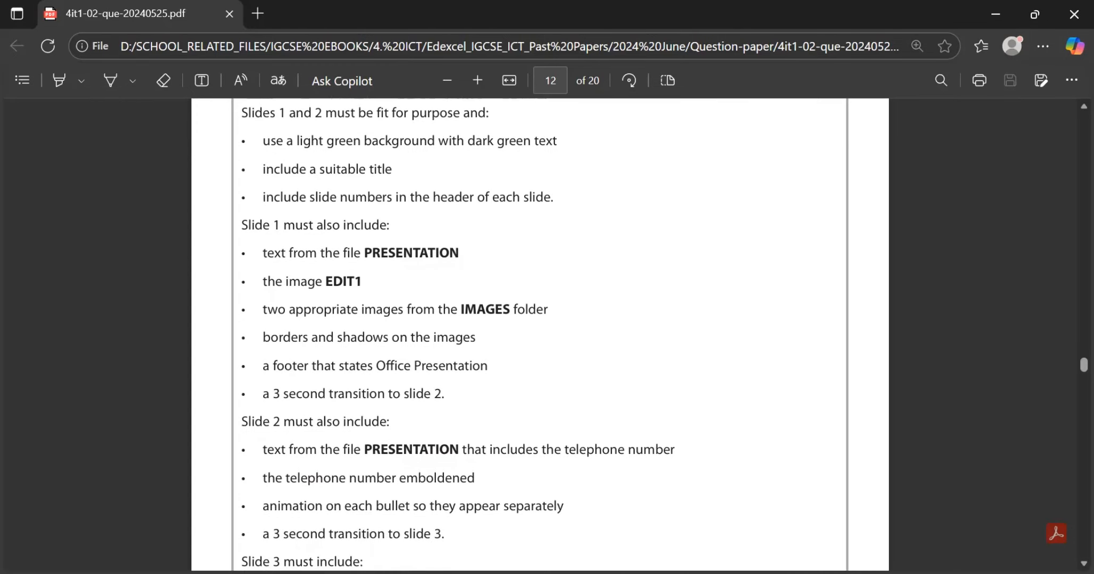
scroll(539, 335, "down", 1)
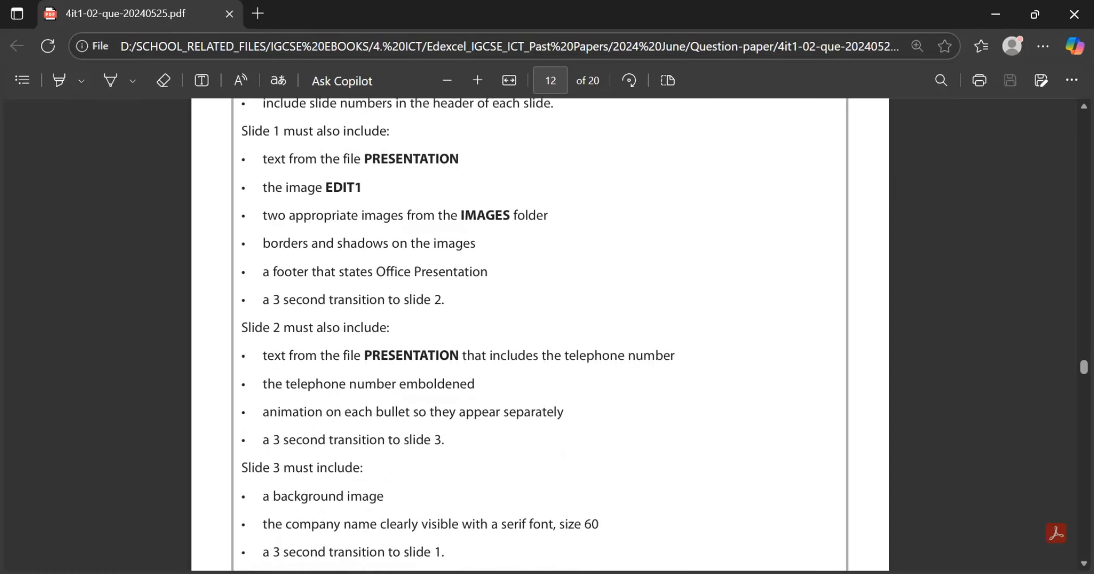
scroll(540, 335, "up", 1)
key("alt+Tab")
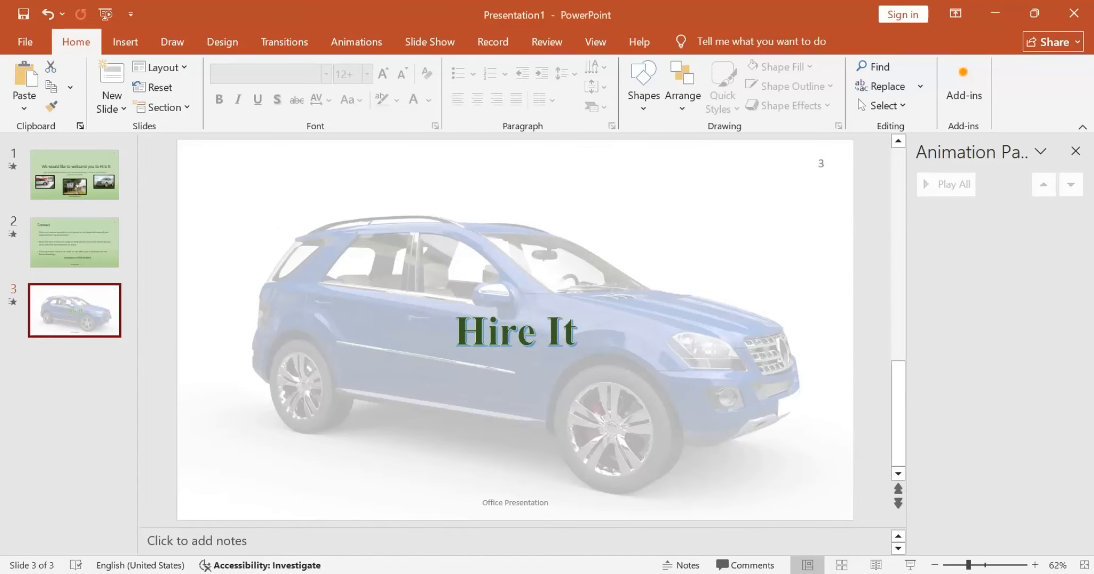
left_click(75, 243)
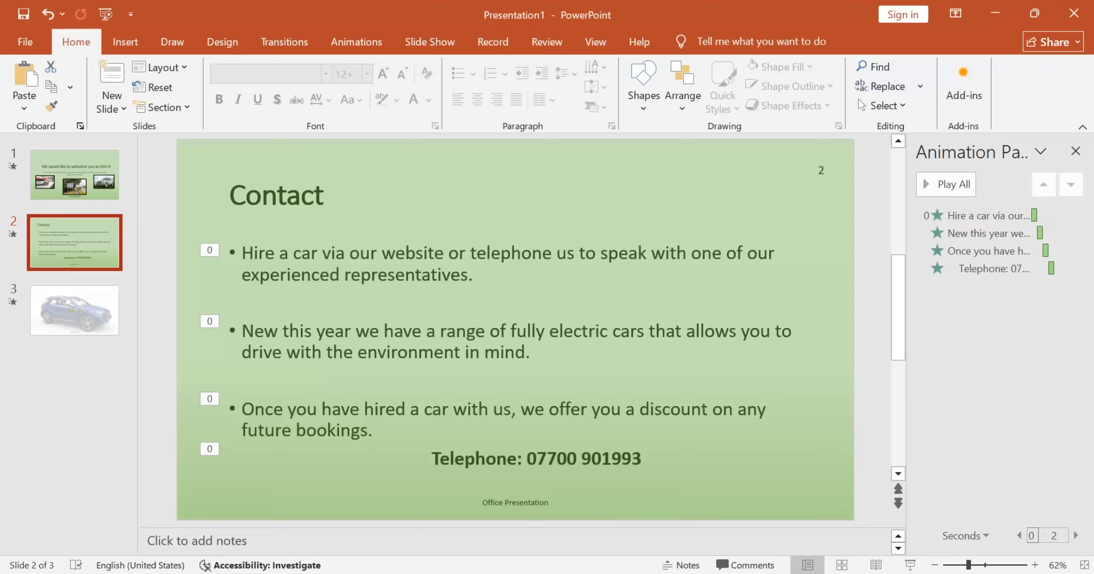
left_click(75, 175)
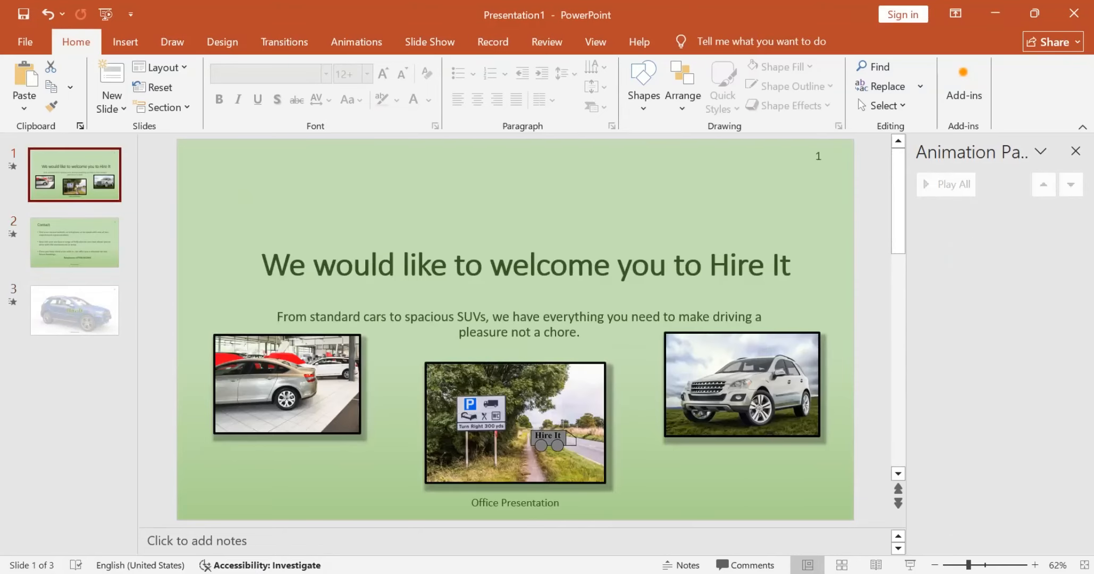
left_click(74, 243)
left_click(75, 311)
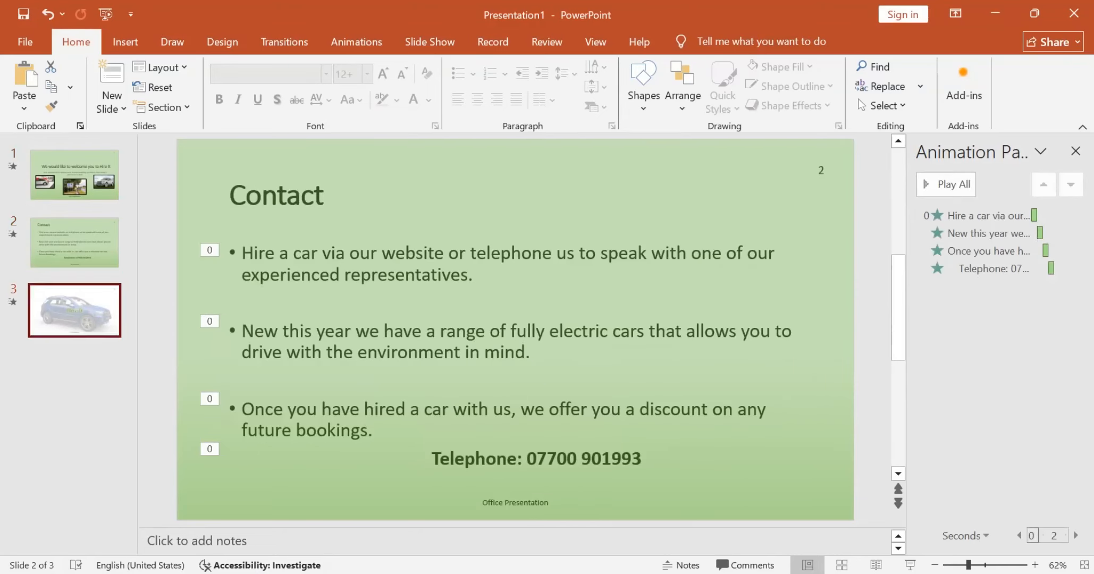
left_click(75, 375)
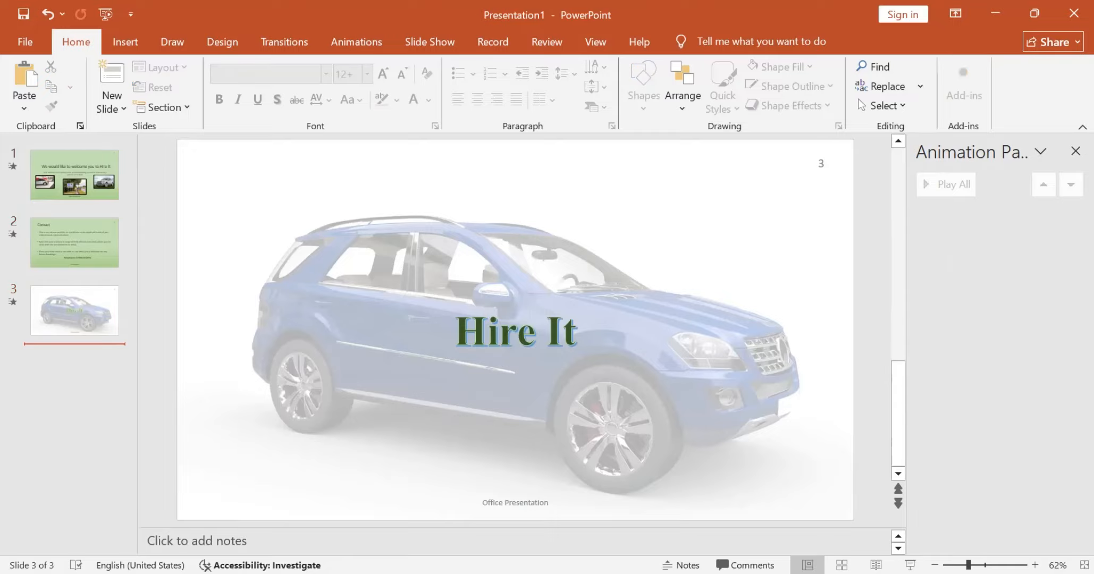
Step: Start saving the presentation under a new name and browse to the Answer folder inside DATA FILES on the Desktop
key("ctrl+shift+s")
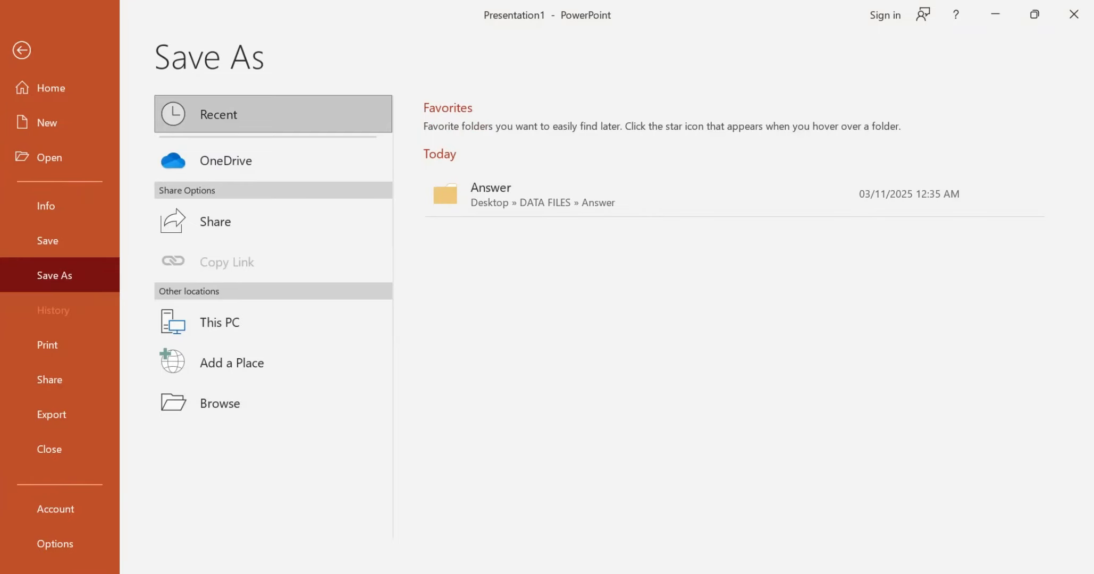
left_click(220, 403)
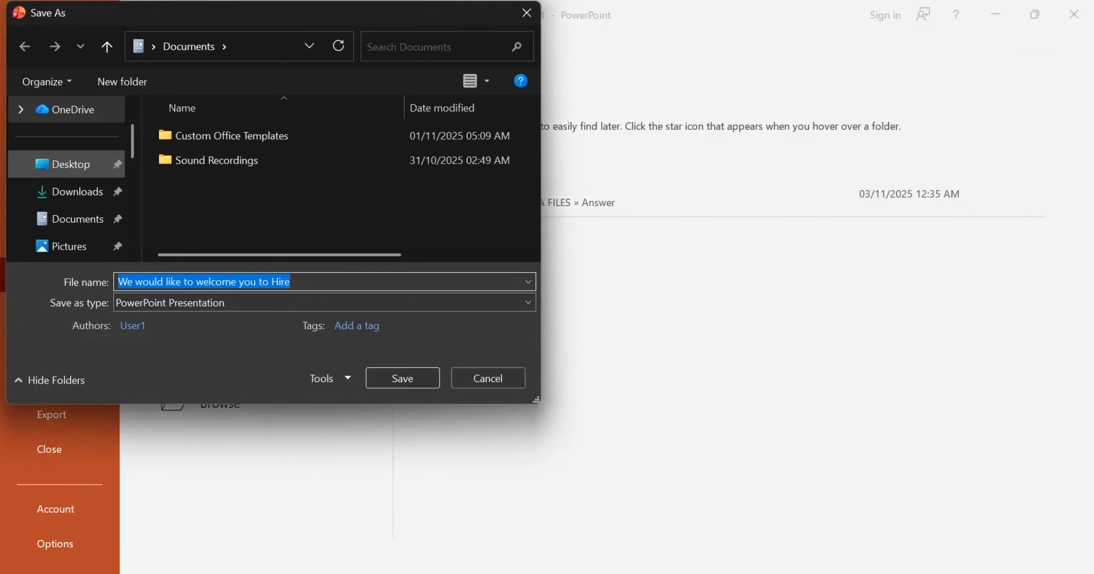
left_click(71, 163)
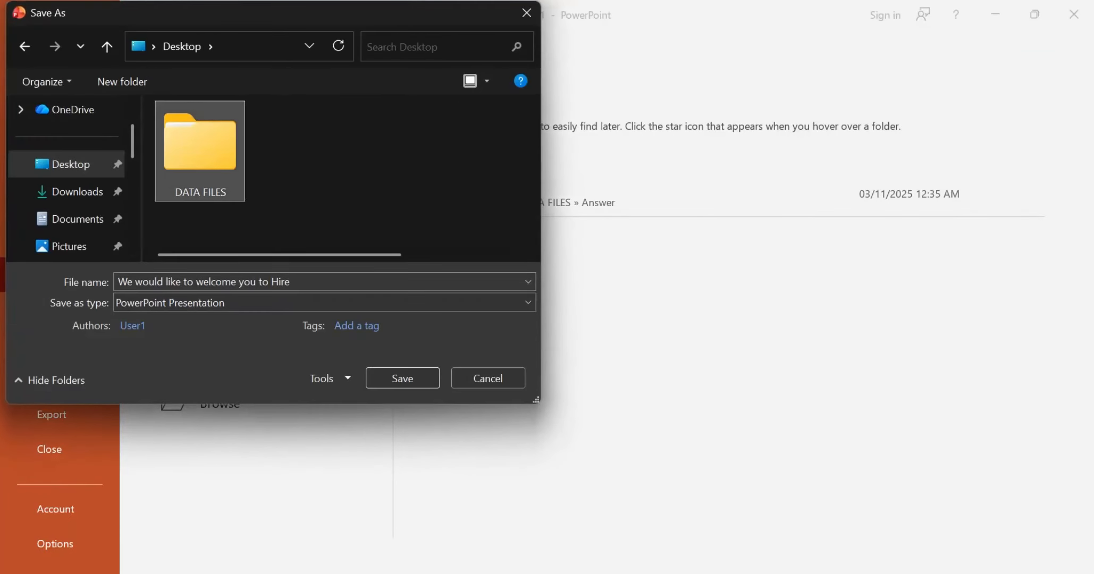
double_click(199, 141)
double_click(197, 135)
Step: Check the required file name in the exam paper, then save the presentation as OFFICE
key("alt+Tab")
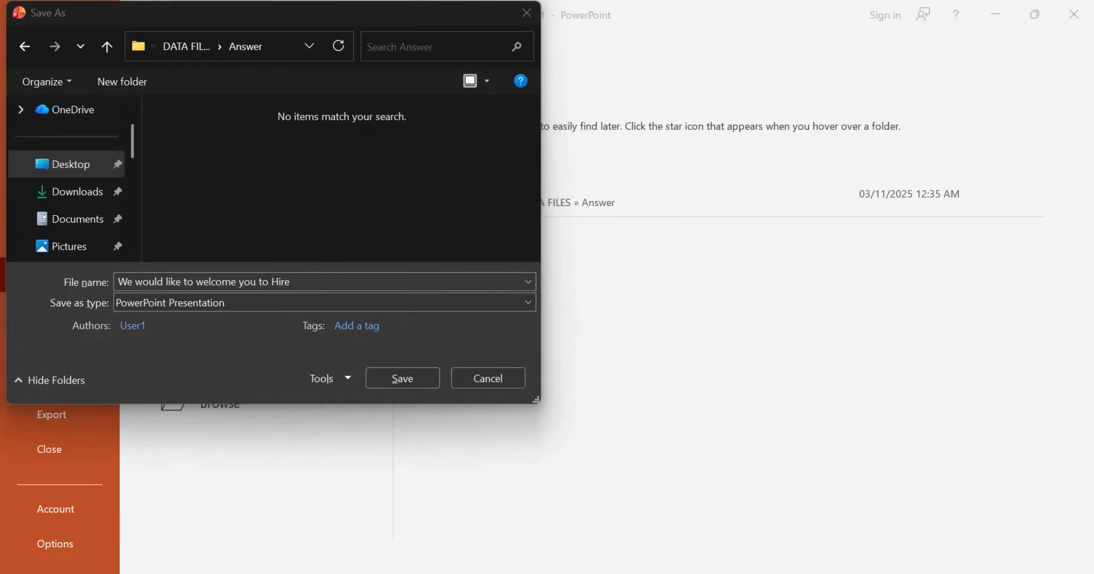
scroll(539, 335, "down", 7)
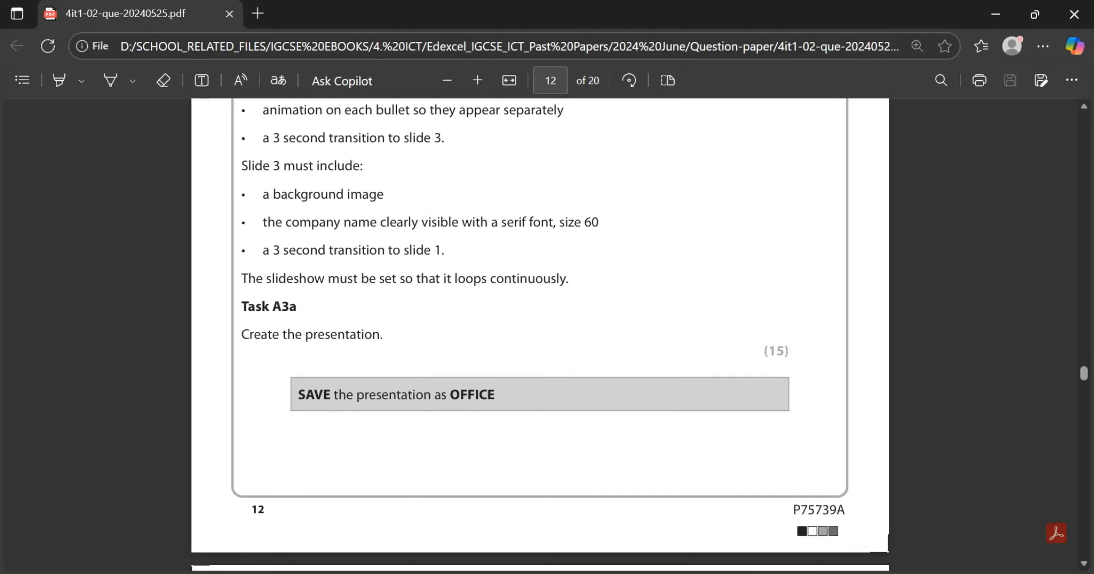
key("alt+Tab")
left_click(340, 281)
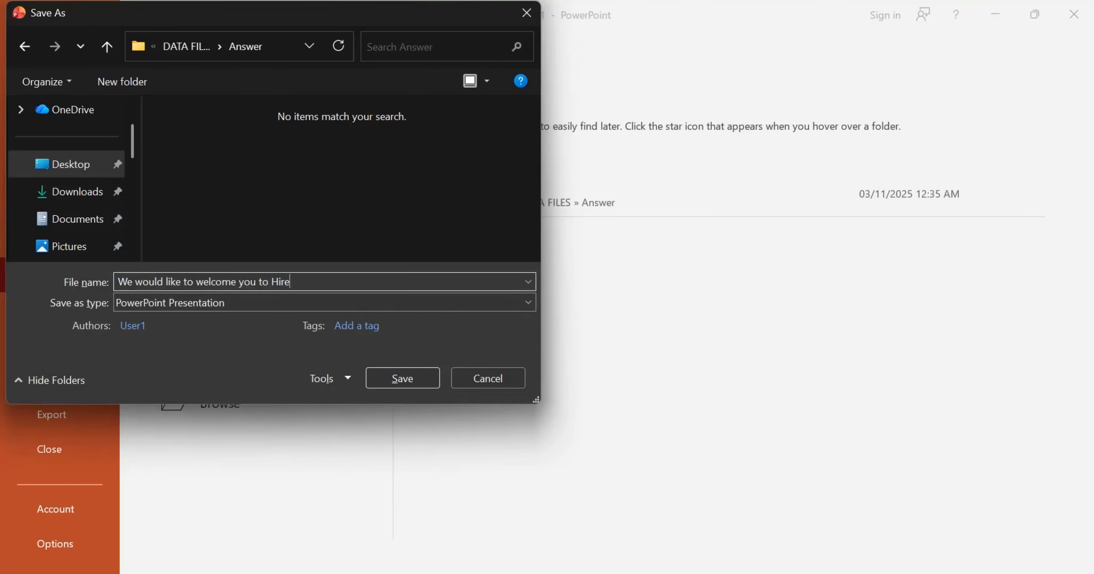
key("Caps_Lock")
key("BackSpace")
key("BackSpace")
key("BackSpace")
key("ctrl+a")
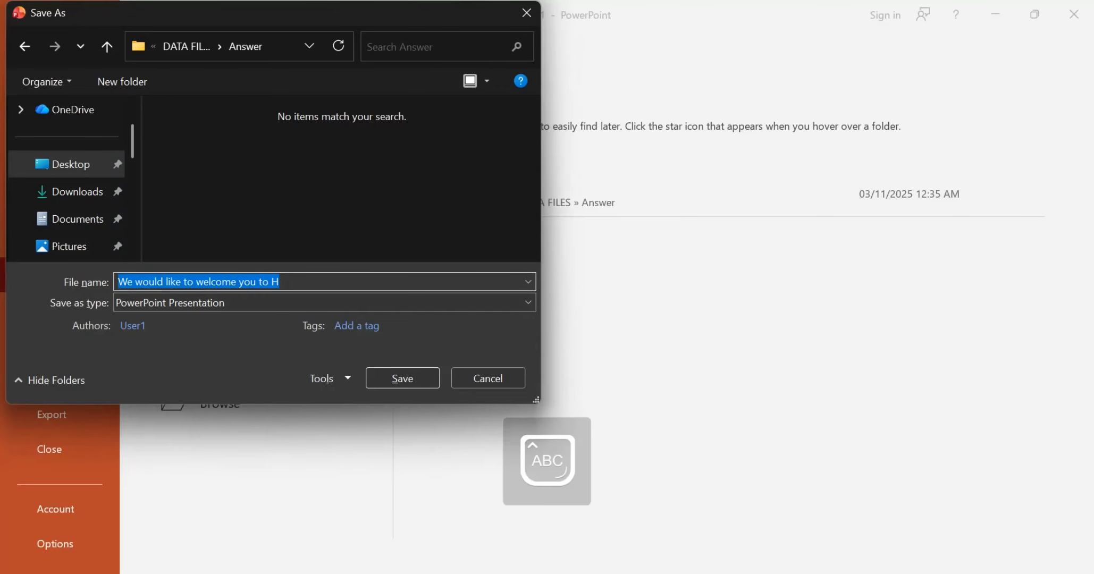
type("OFFICE")
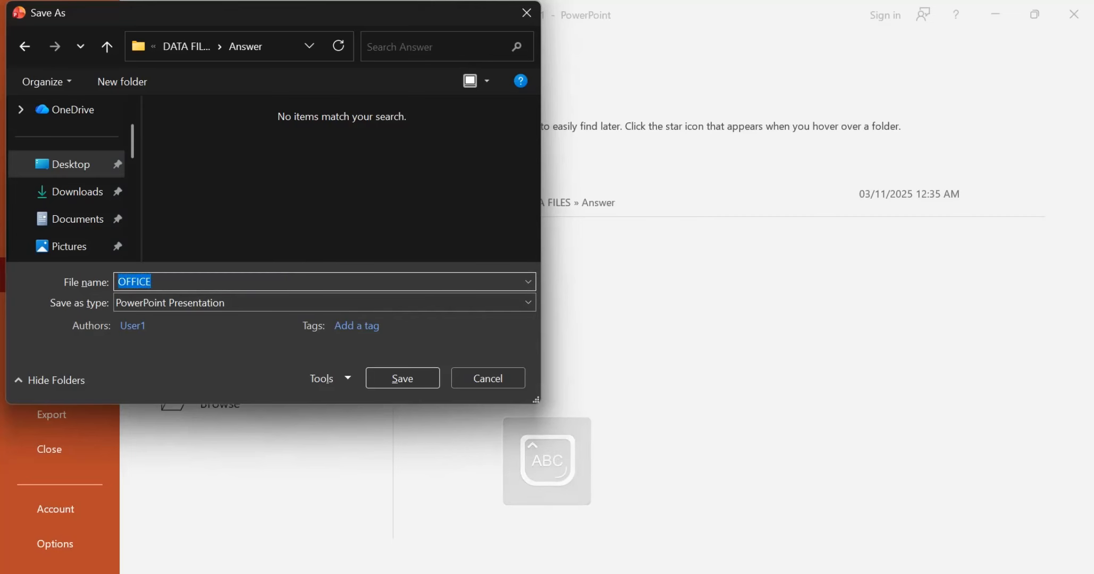
key("Return")
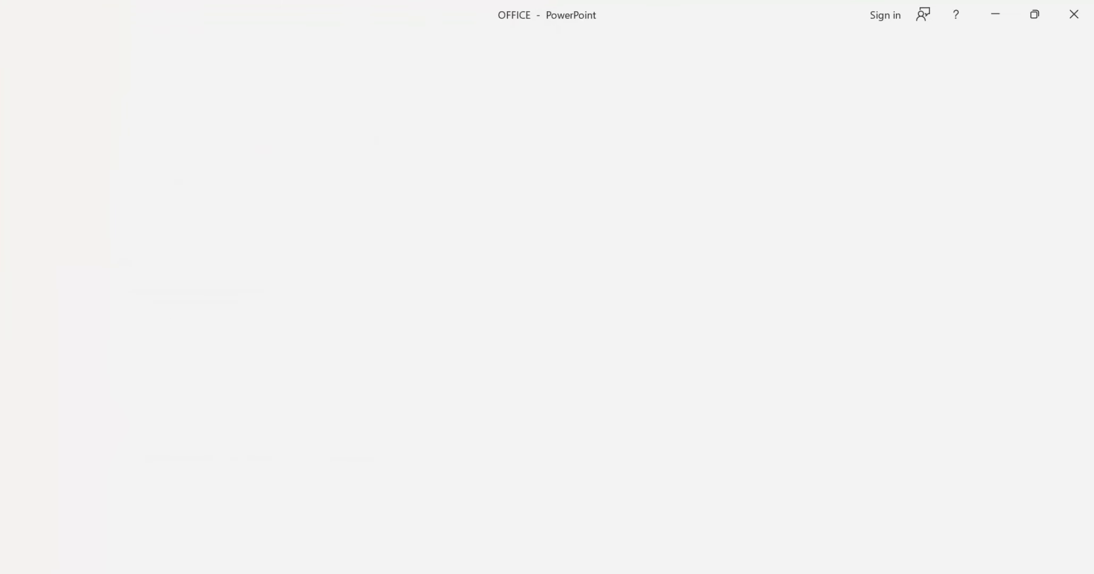
Step: Read the Task A3b questions in the exam paper, then reopen the OFFICE presentation from the Answer folder in DATA FILES
key("alt+Tab")
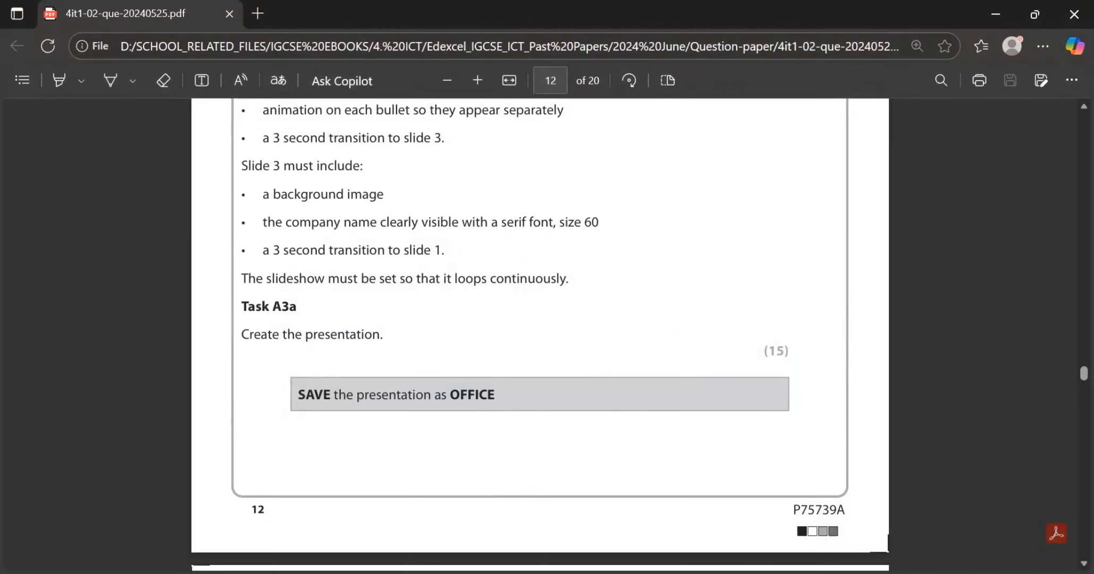
scroll(540, 335, "down", 7)
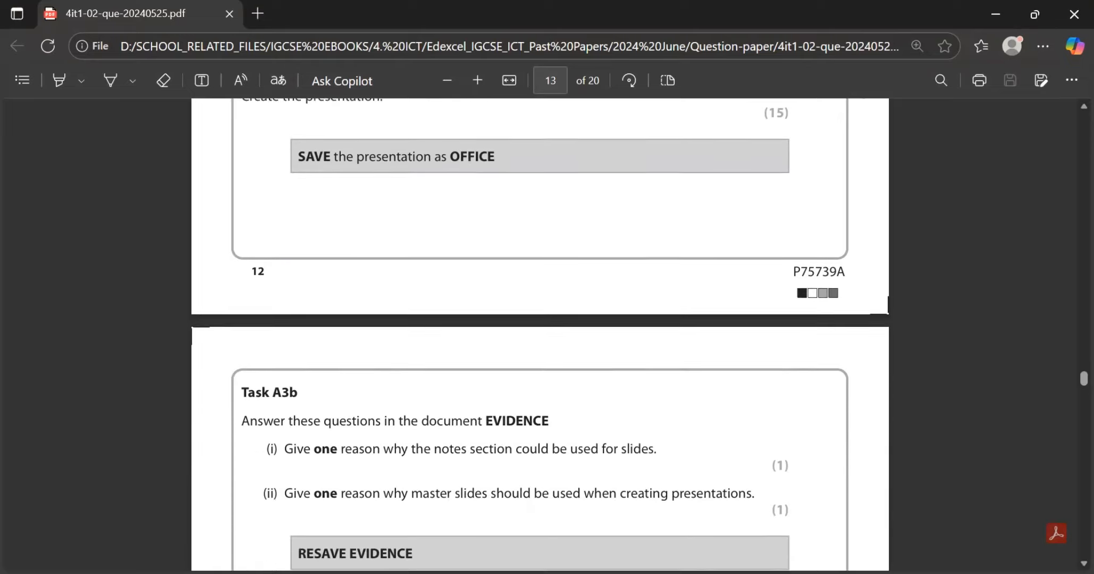
scroll(540, 335, "down", 1)
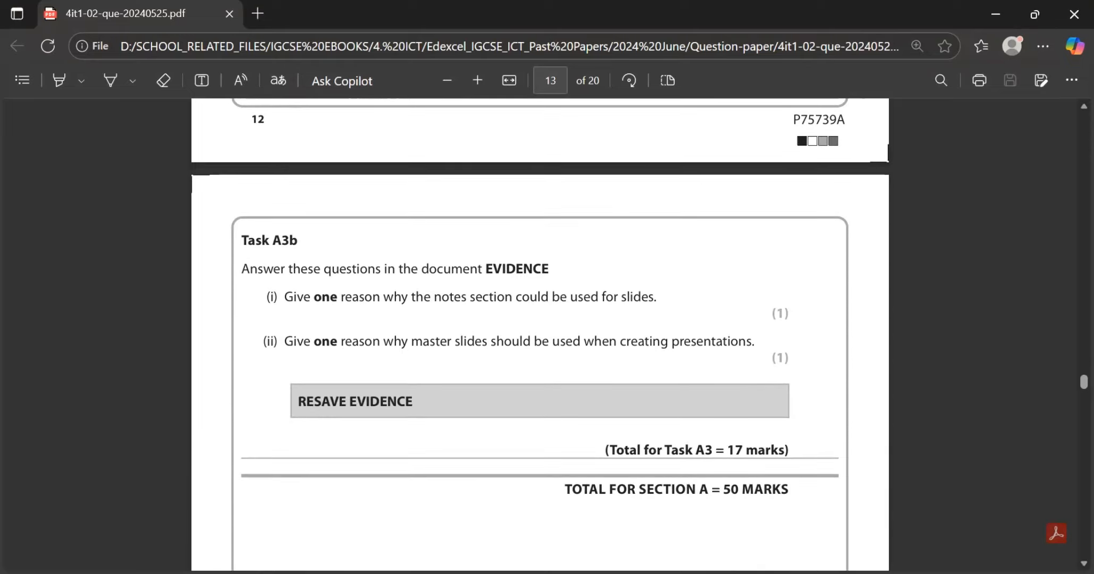
scroll(540, 335, "down", 1)
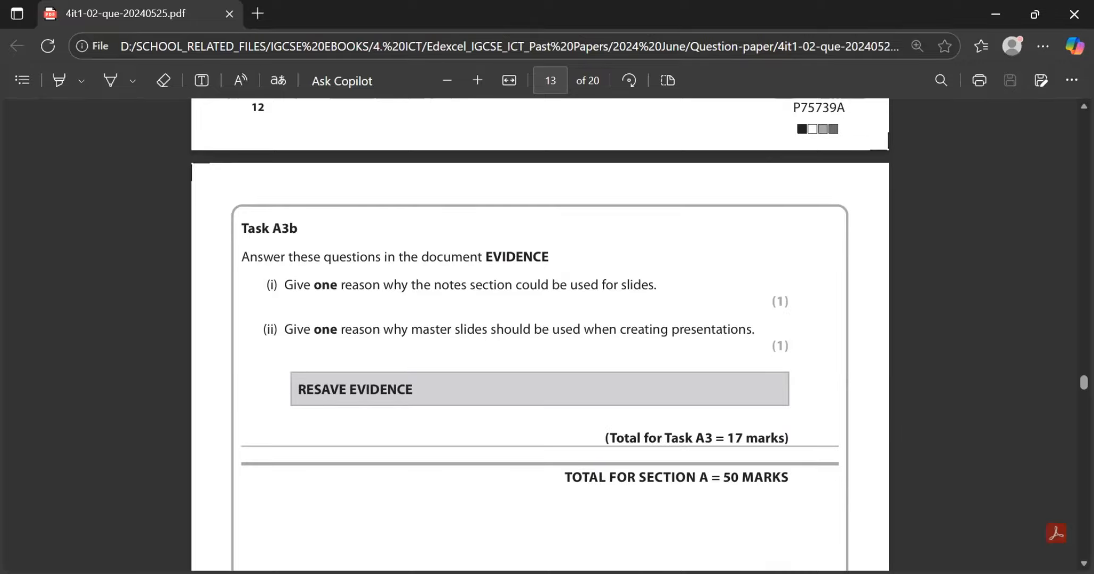
key("alt+Tab")
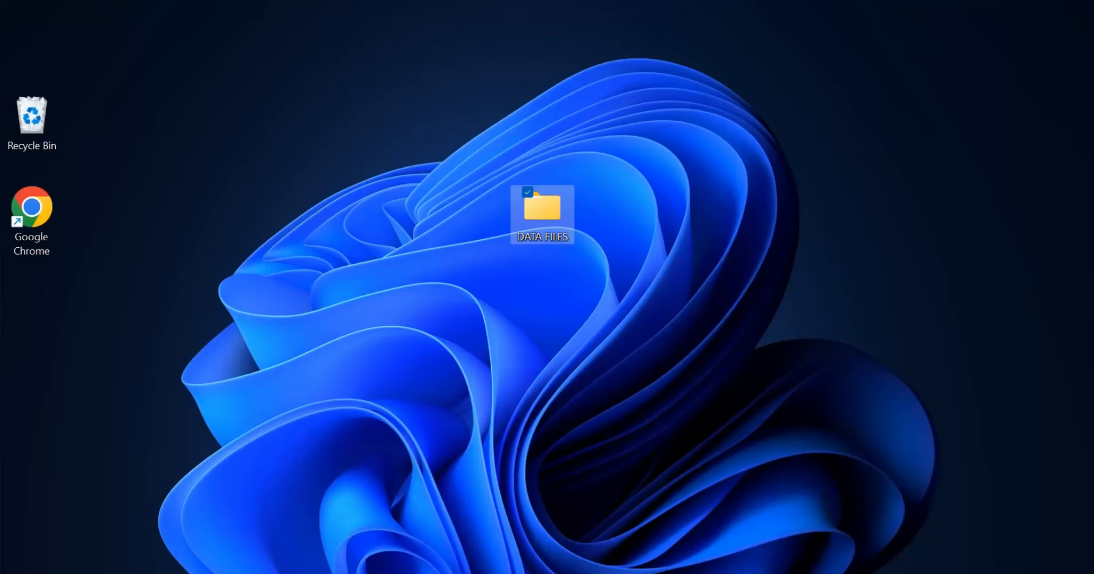
key("Return")
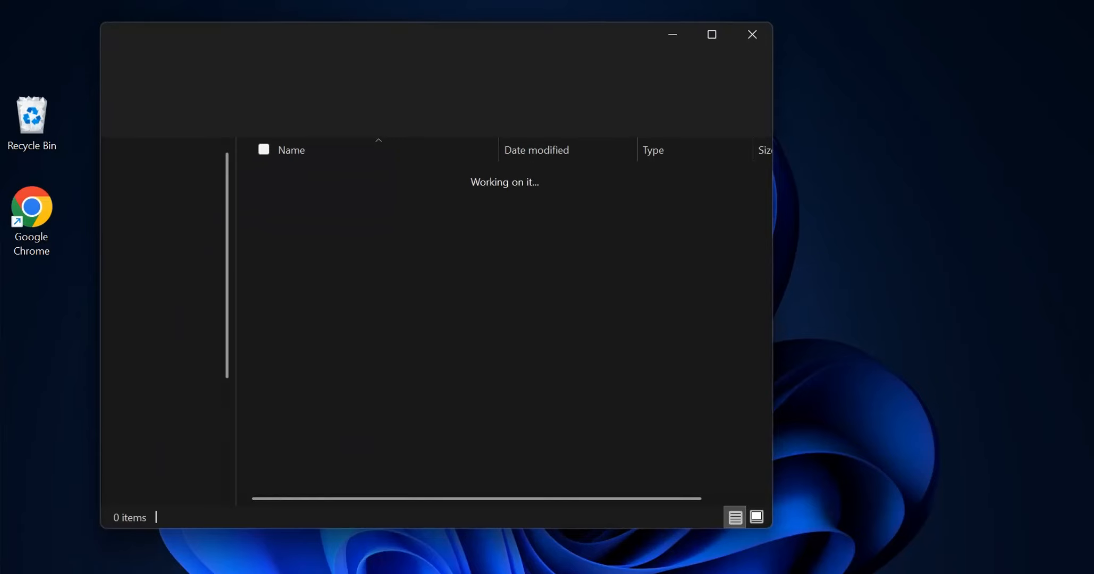
double_click(399, 177)
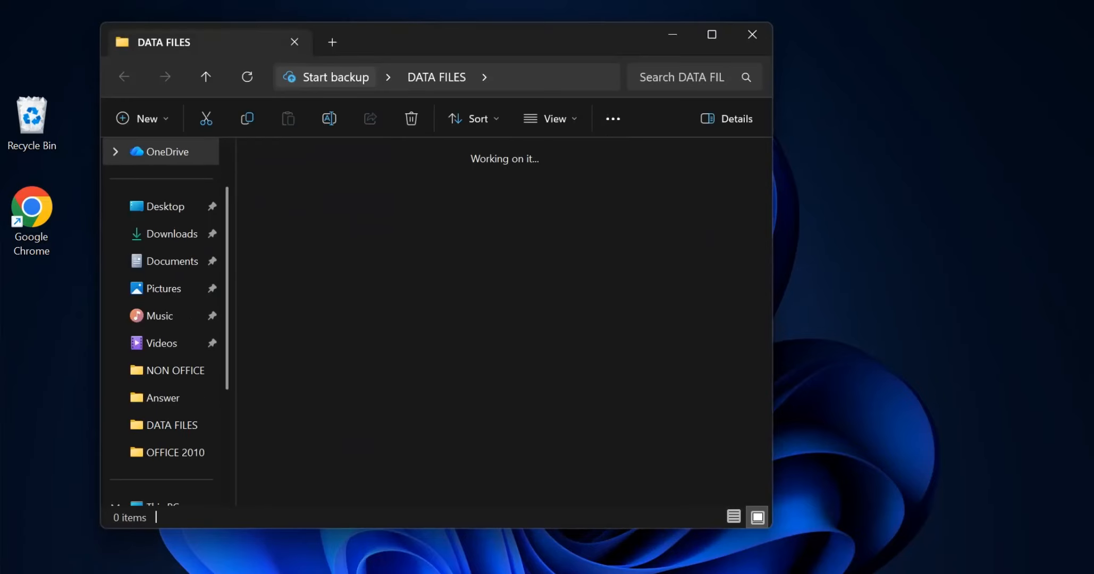
double_click(502, 197)
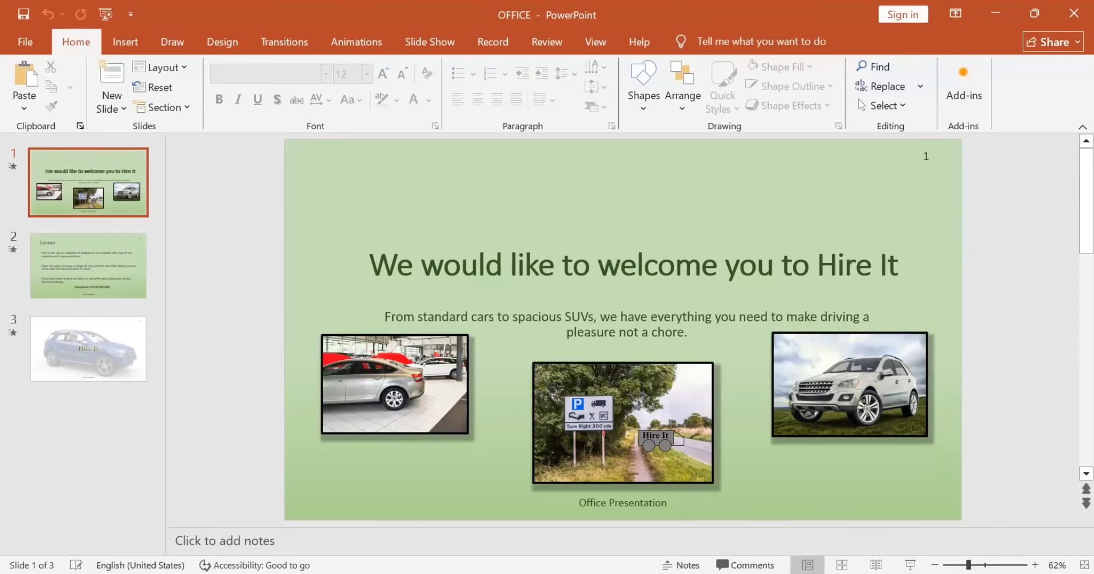
Step: Add "Hello" as the speaker note for slide 1
left_click(225, 540)
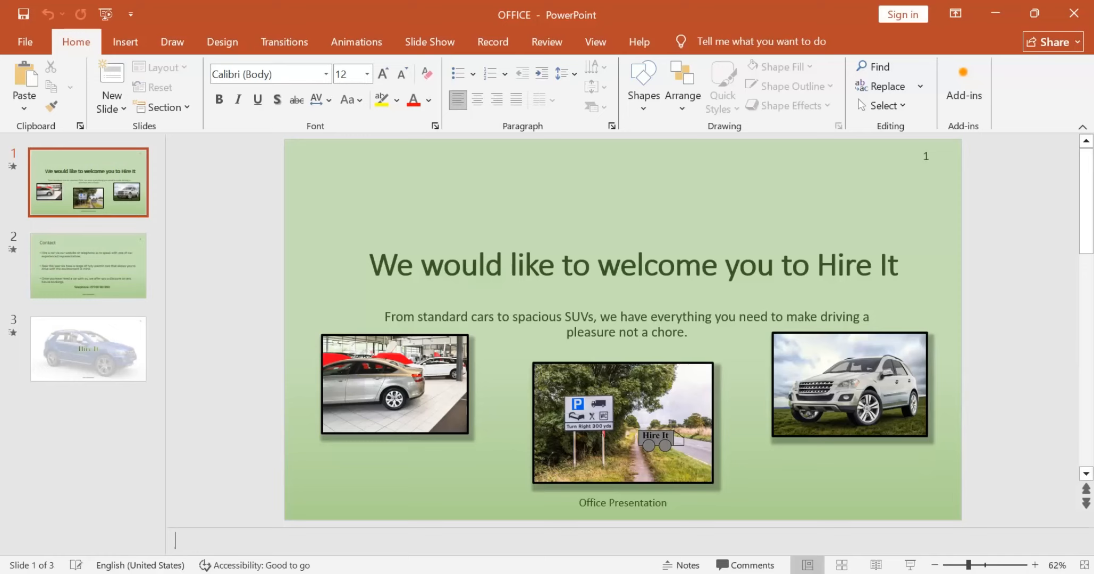
type("HELLO")
key("BackSpace")
key("BackSpace")
key("BackSpace")
key("BackSpace")
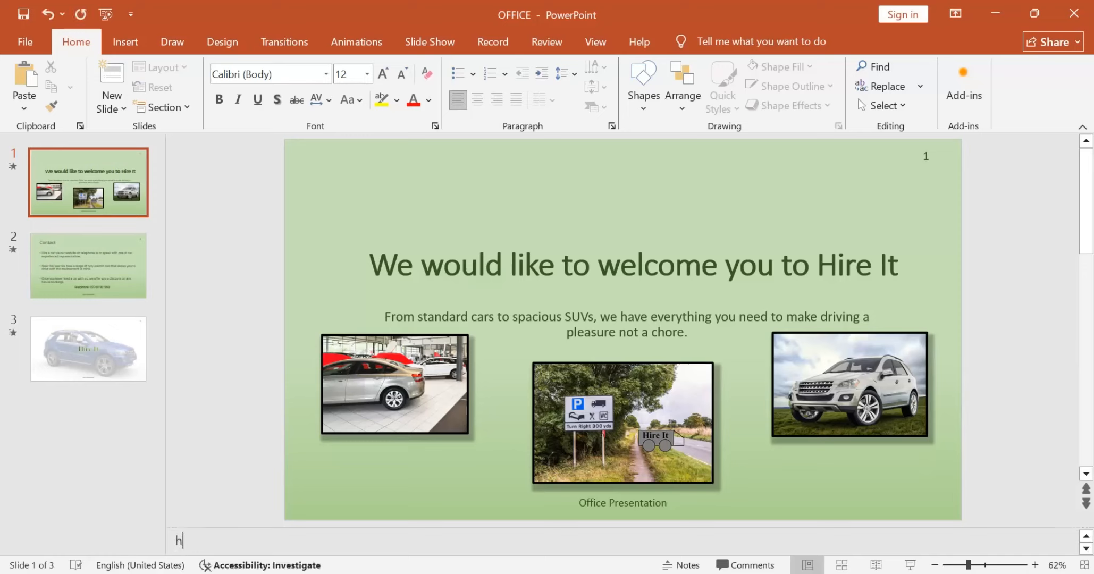
key("Caps_Lock")
type("Hello")
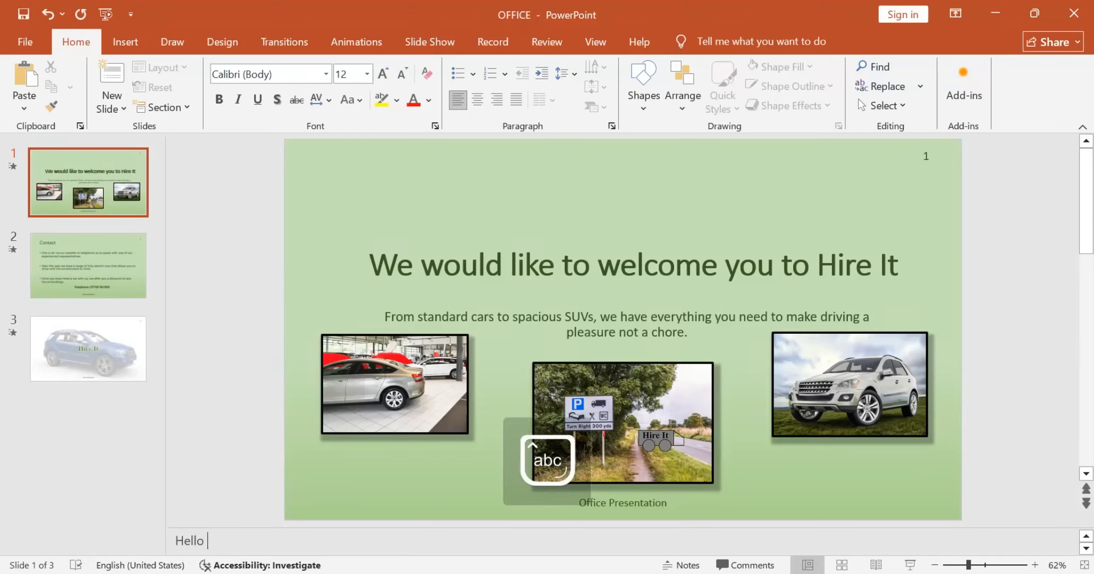
left_click(228, 457)
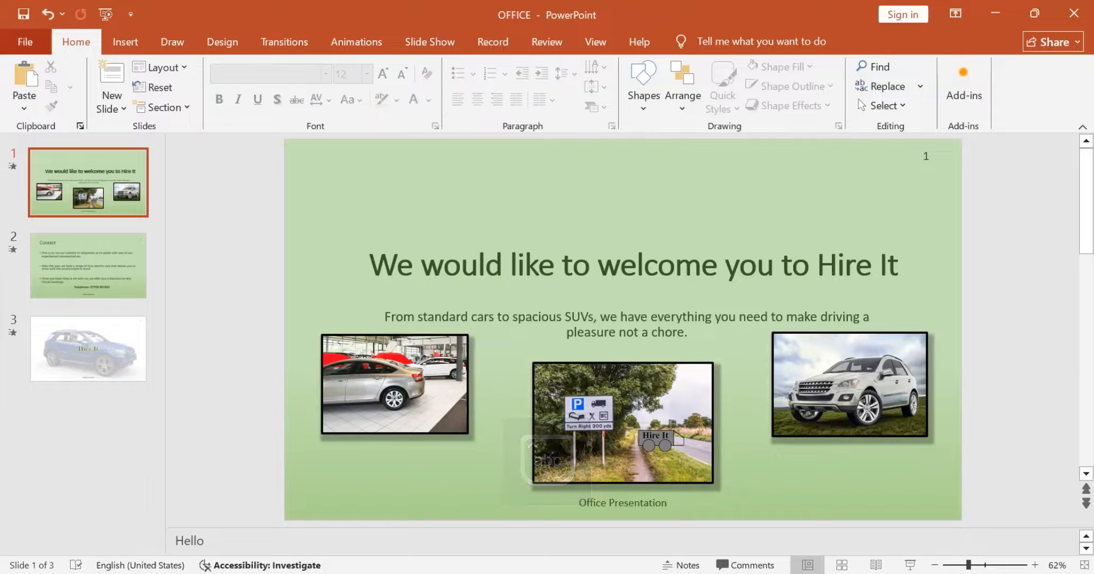
Step: Preview the presentation's print output as one-slide-per-page handouts and as Notes Pages
left_click(25, 42)
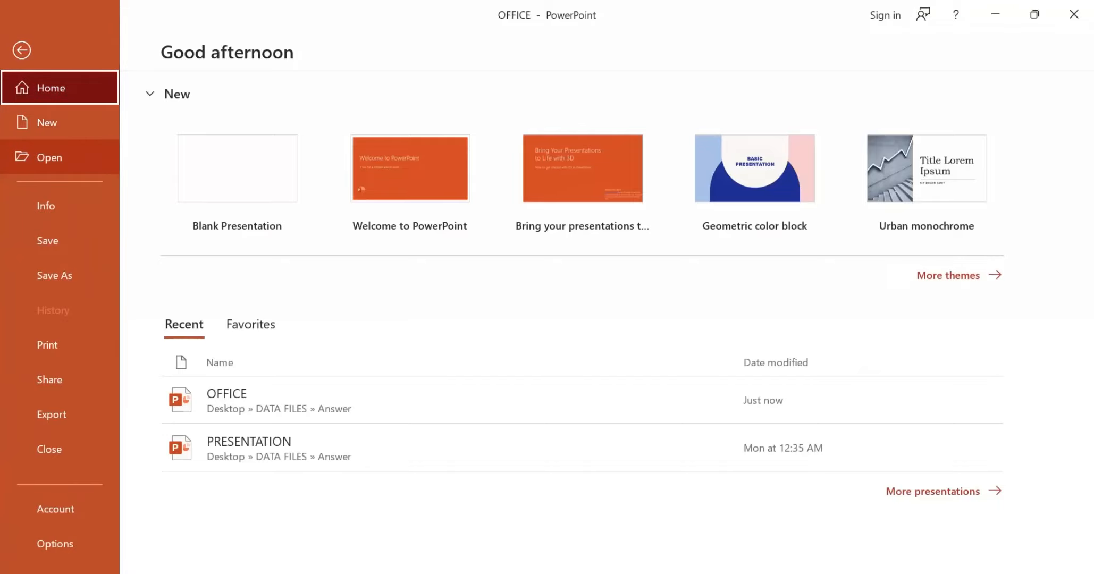
left_click(53, 345)
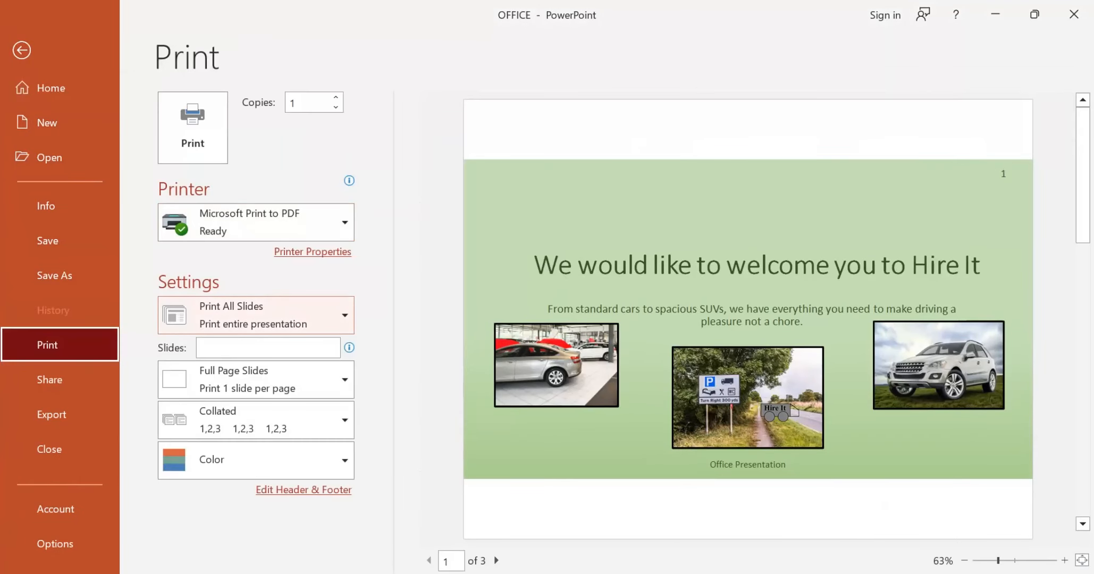
left_click(255, 379)
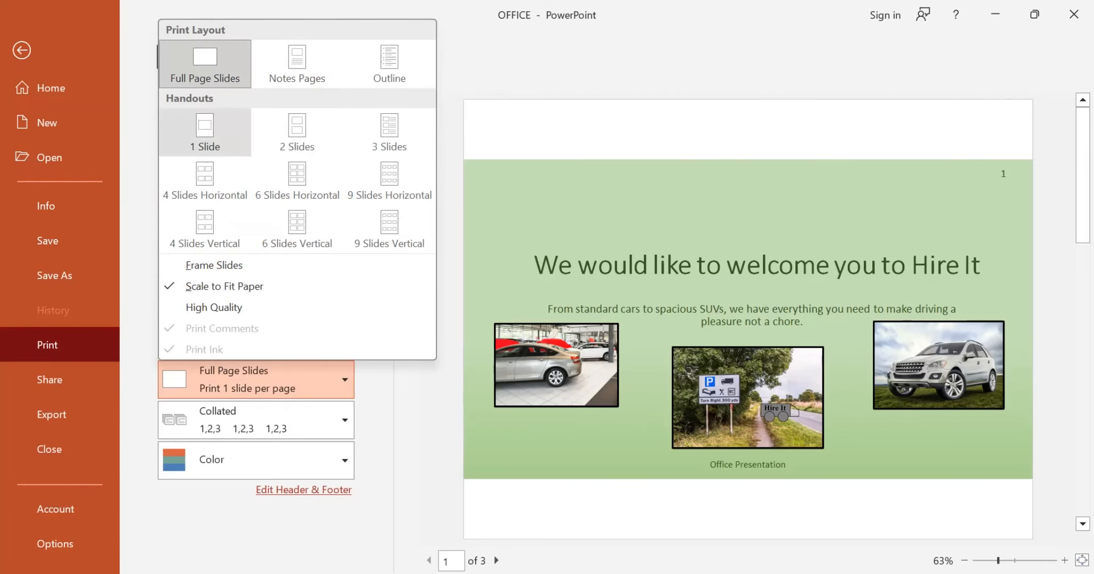
left_click(204, 131)
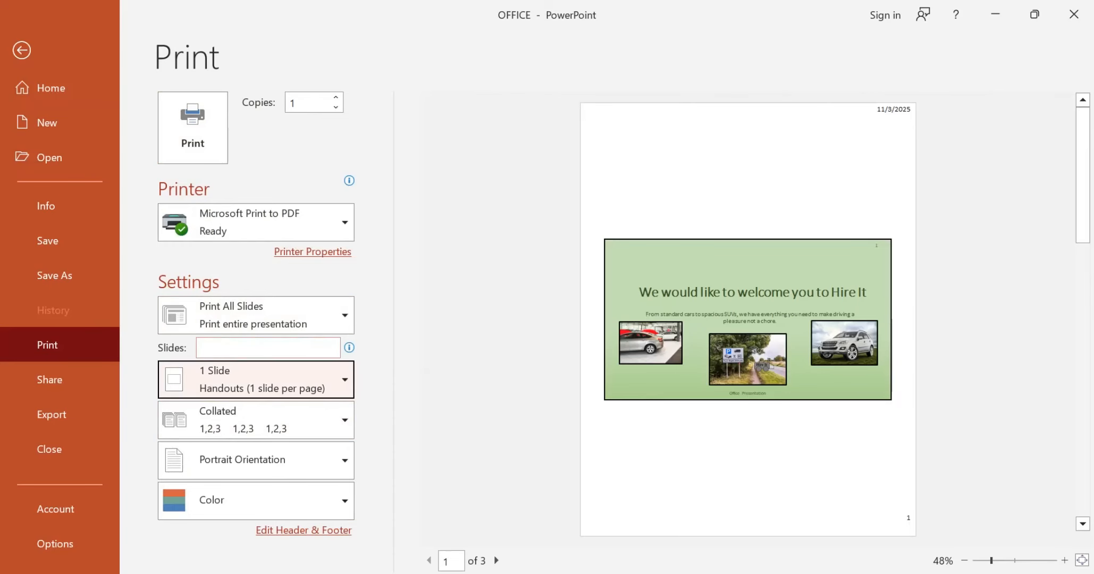
left_click(255, 378)
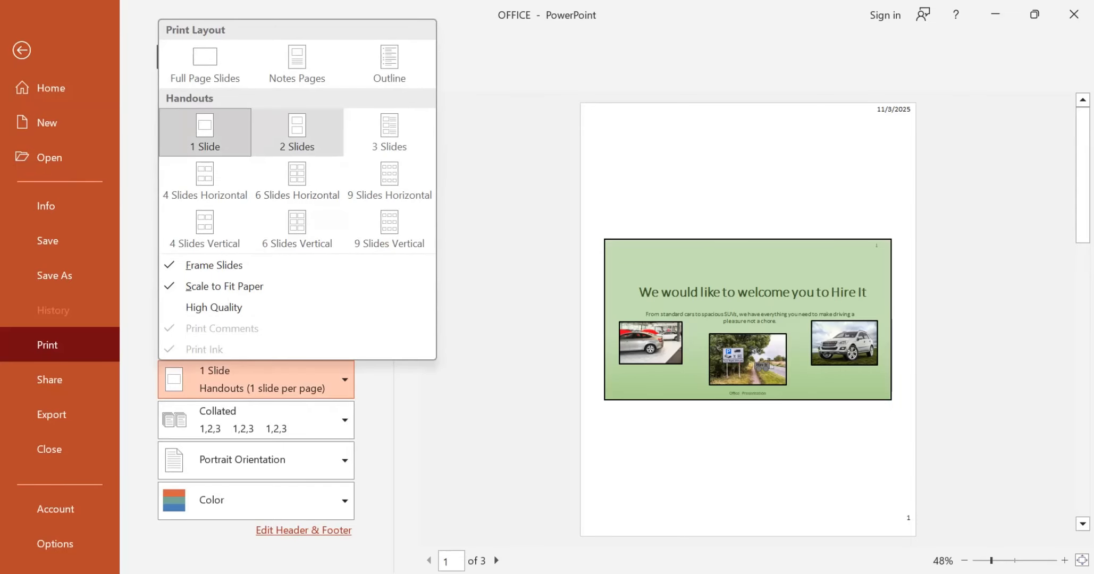
left_click(296, 63)
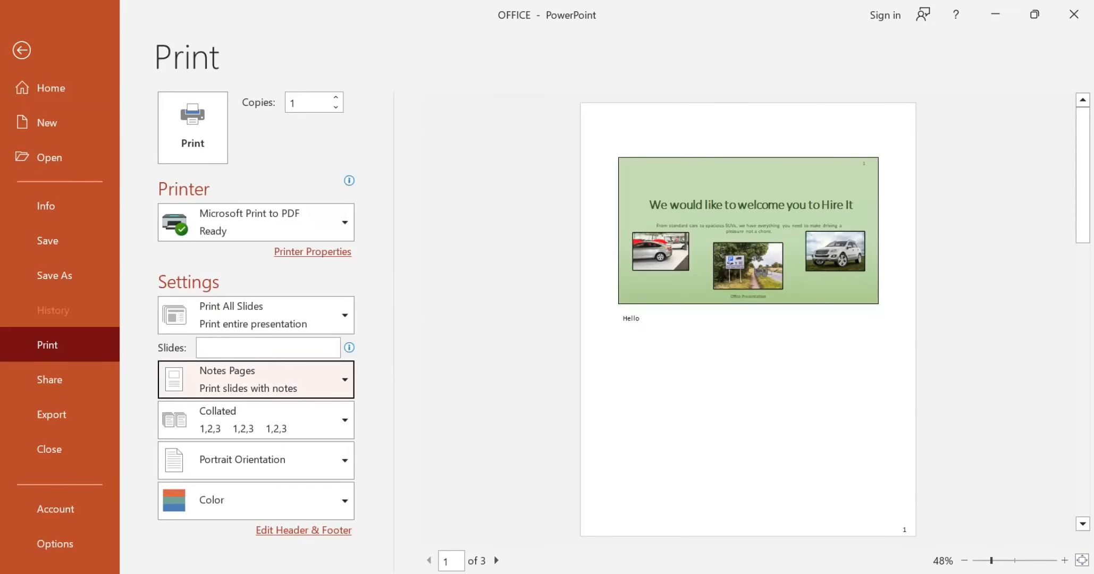
left_click(747, 340)
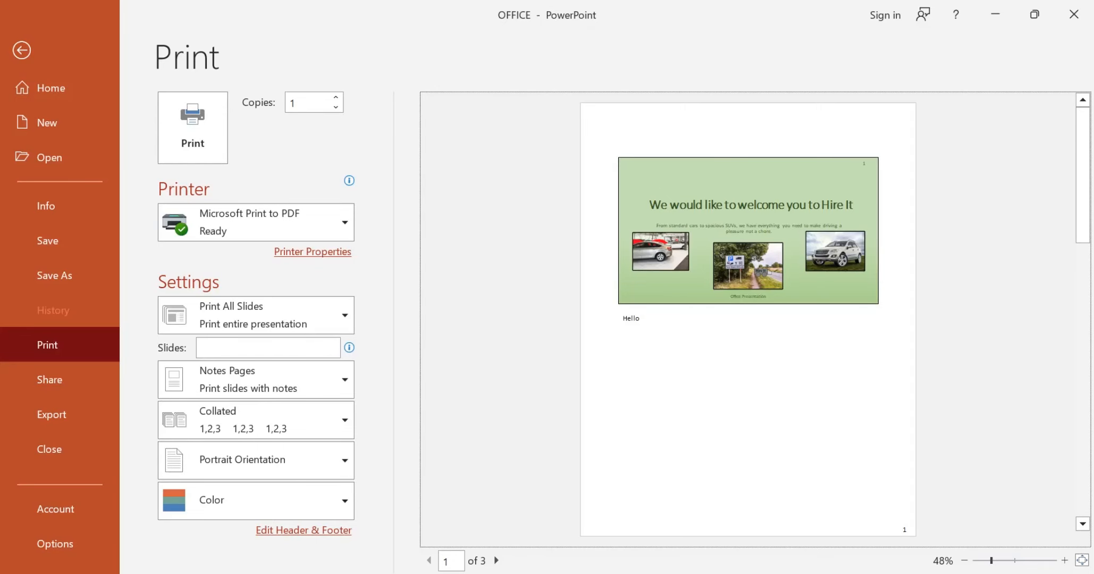
Step: Reread the Task A3b questions in the exam paper, then switch to the EVIDENCE document in Word
key("alt+Tab")
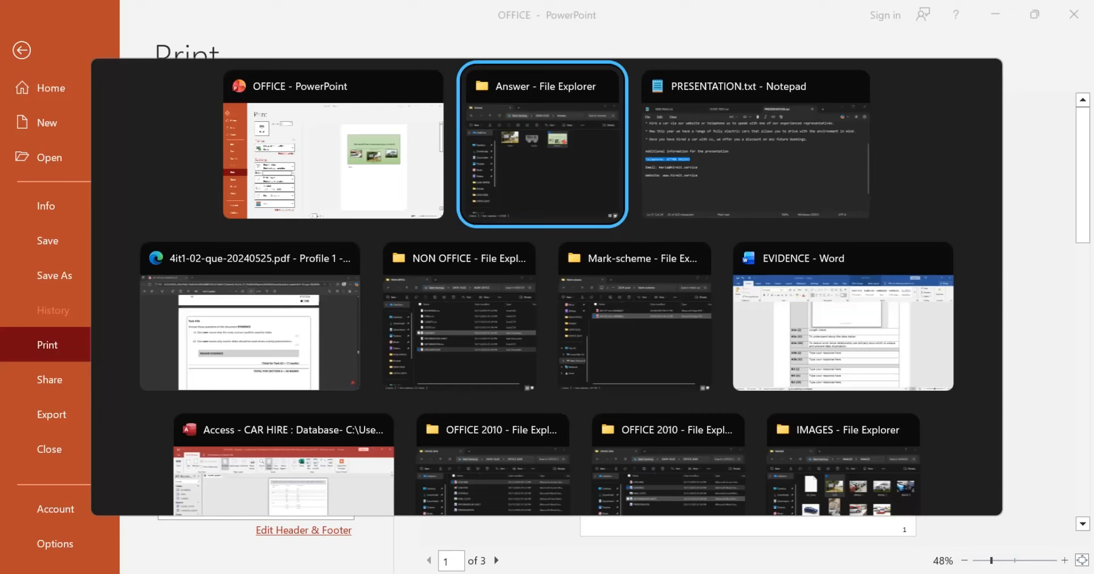
key("Tab")
key("Tab")
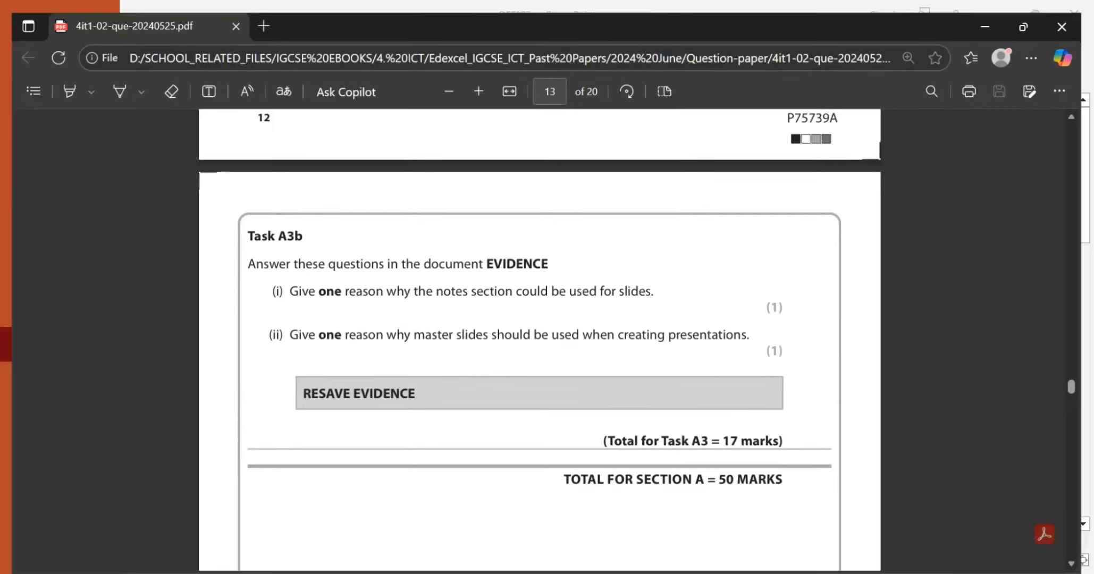
scroll(539, 335, "down", 1)
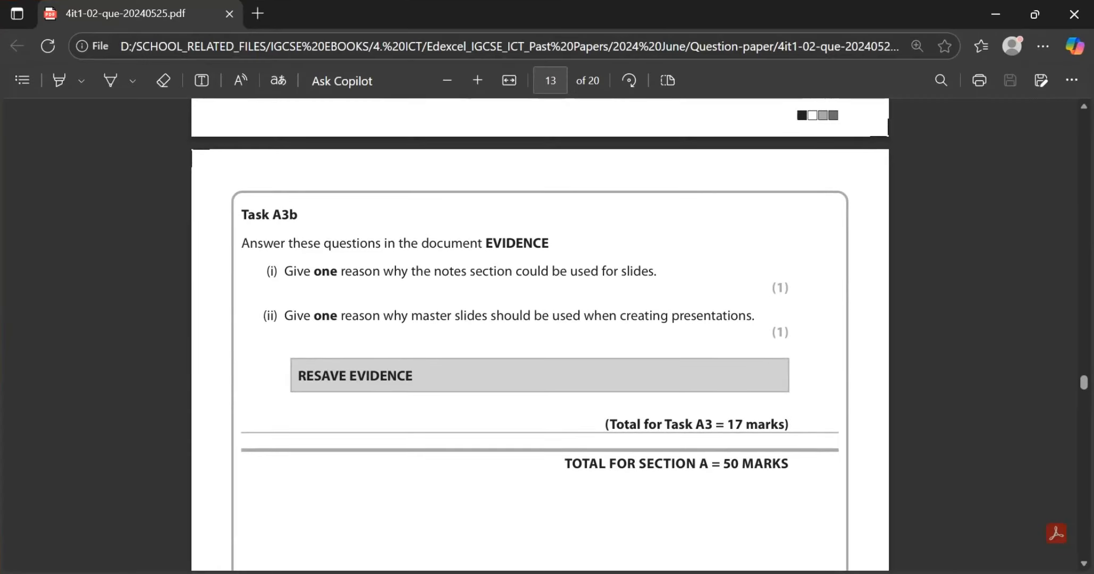
scroll(539, 335, "up", 1)
key("alt+Tab")
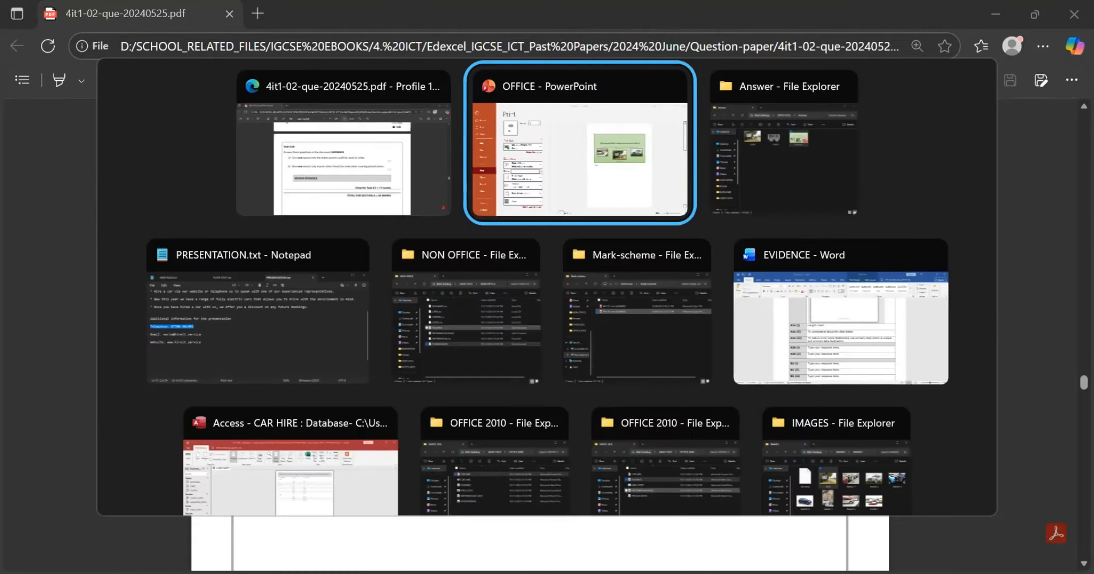
key("Tab")
key("Tab")
key("Tab")
key("Tab")
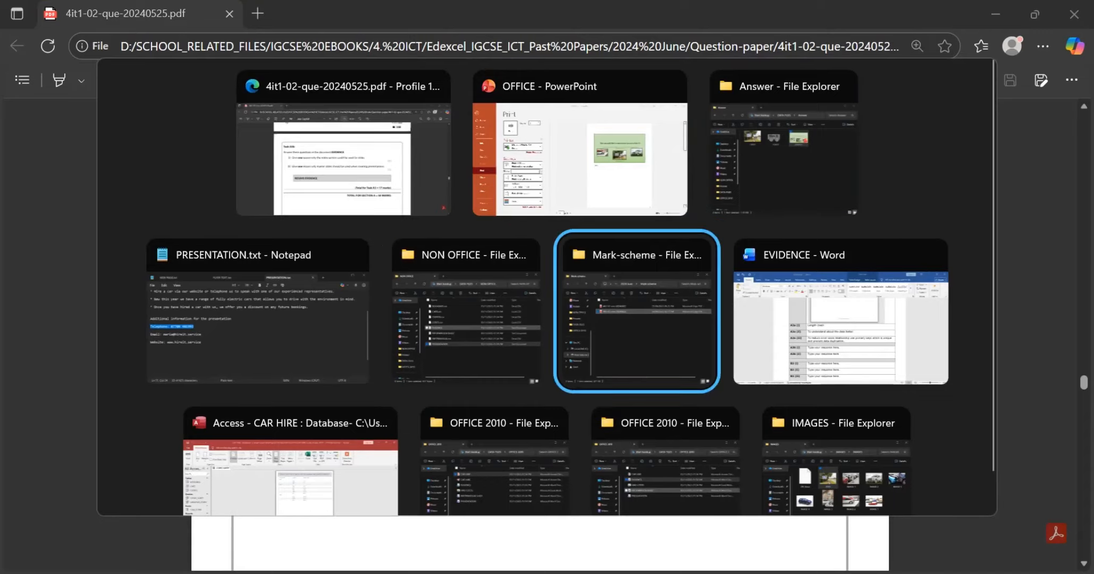
key("Tab")
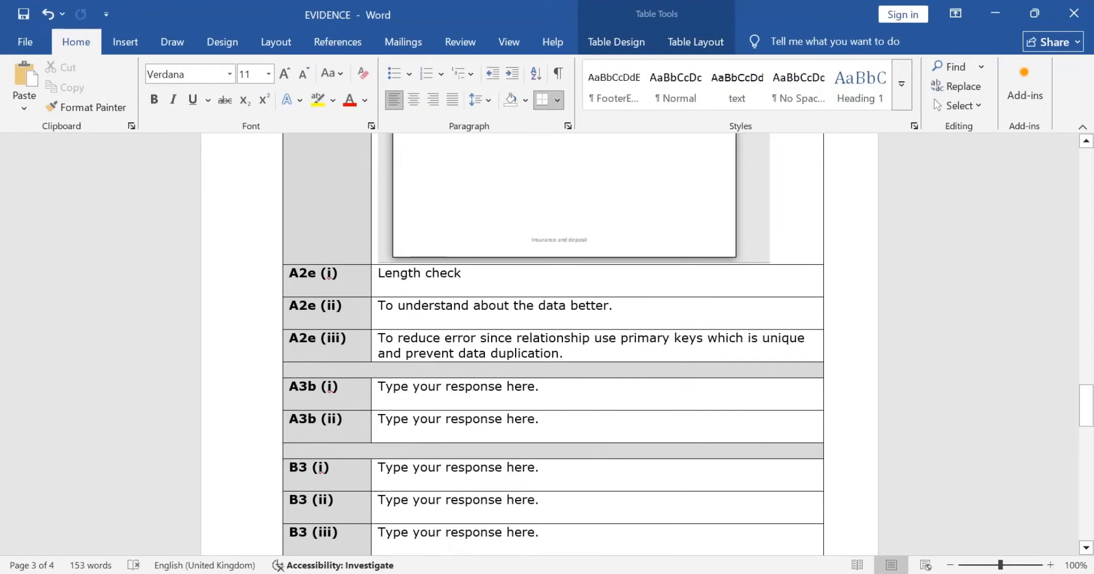
Step: Clear the placeholder text from the A3b (i) response cell
triple_click(515, 387)
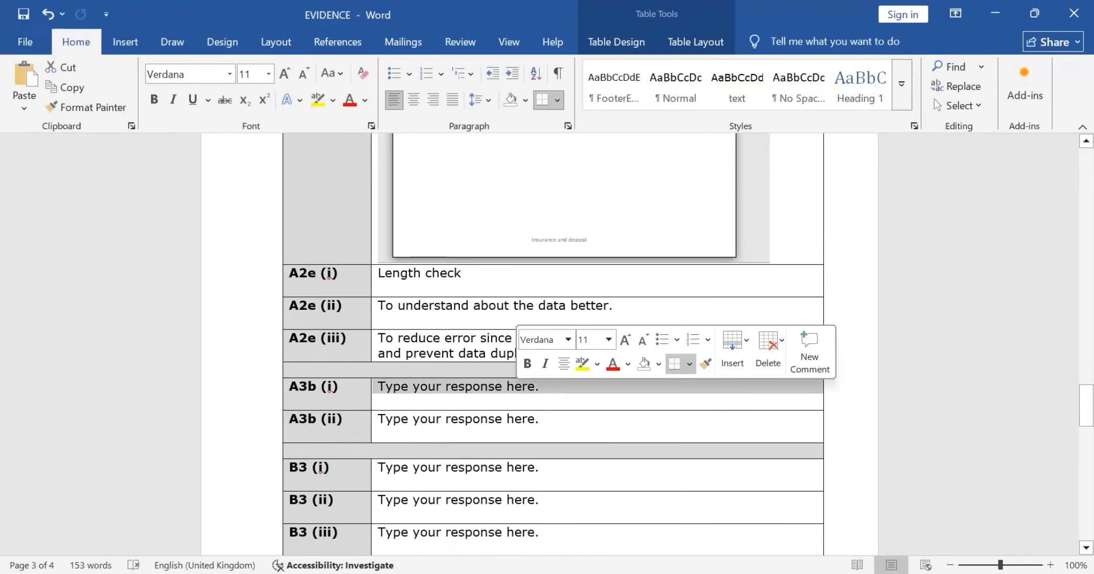
left_click(826, 387)
left_click(535, 387)
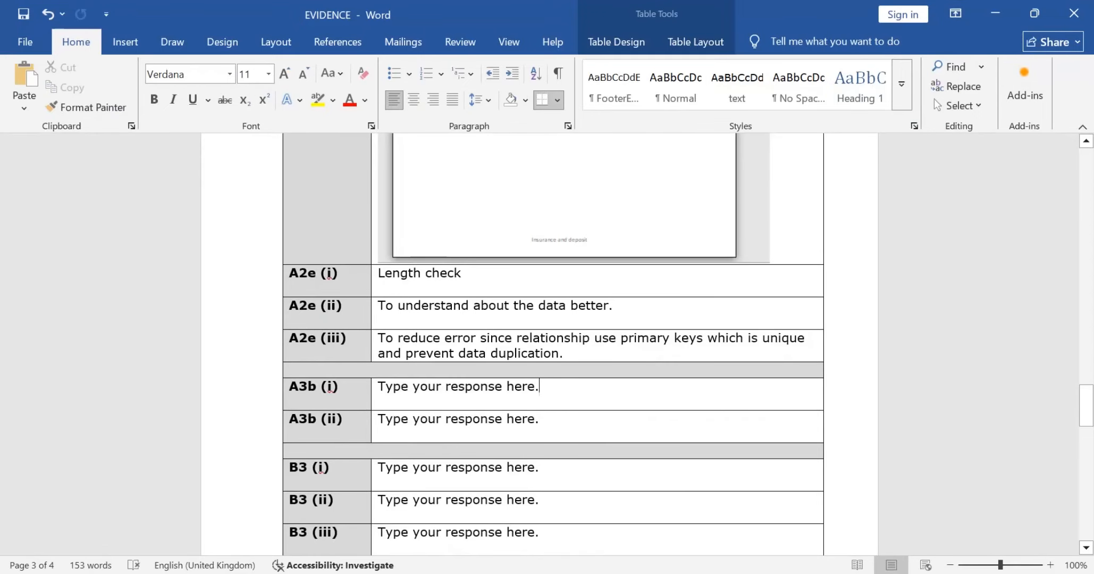
key("Delete")
key("BackSpace")
Step: Begin the A3b (i) response with "To write down some notes so that the presentator"
key("BackSpace")
key("BackSpace")
key("BackSpace")
key("BackSpace")
key("BackSpace")
key("BackSpace")
key("BackSpace")
key("BackSpace")
key("BackSpace")
key("BackSpace")
key("BackSpace")
key("BackSpace")
key("BackSpace")
key("BackSpace")
key("BackSpace")
key("BackSpace")
key("BackSpace")
key("BackSpace")
key("BackSpace")
key("BackSpace")
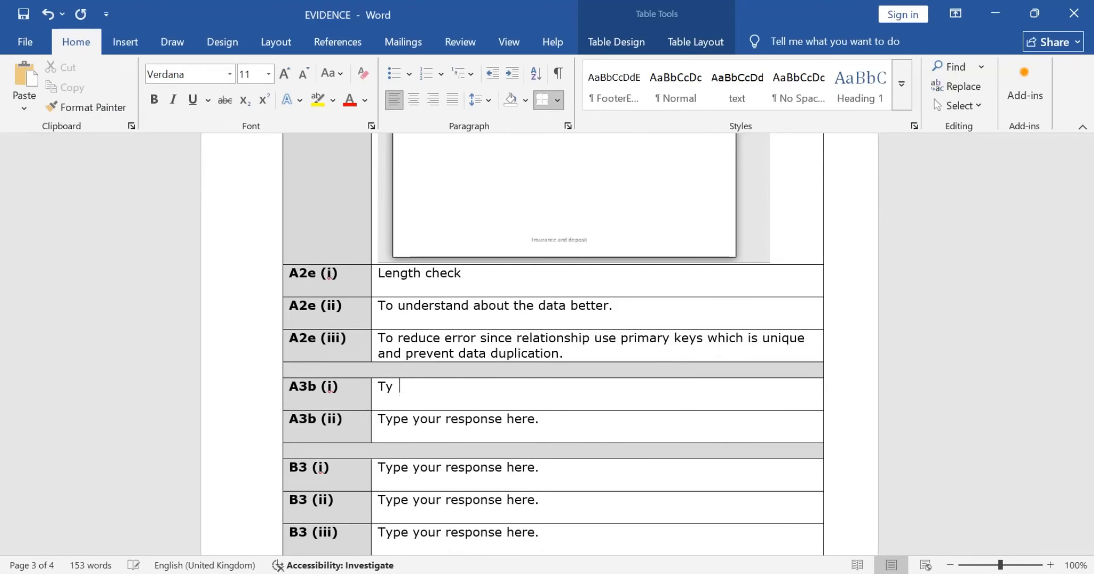
type("TO")
key("BackSpace")
type("o write done")
key("BackSpace")
key("BackSpace")
type("wn some")
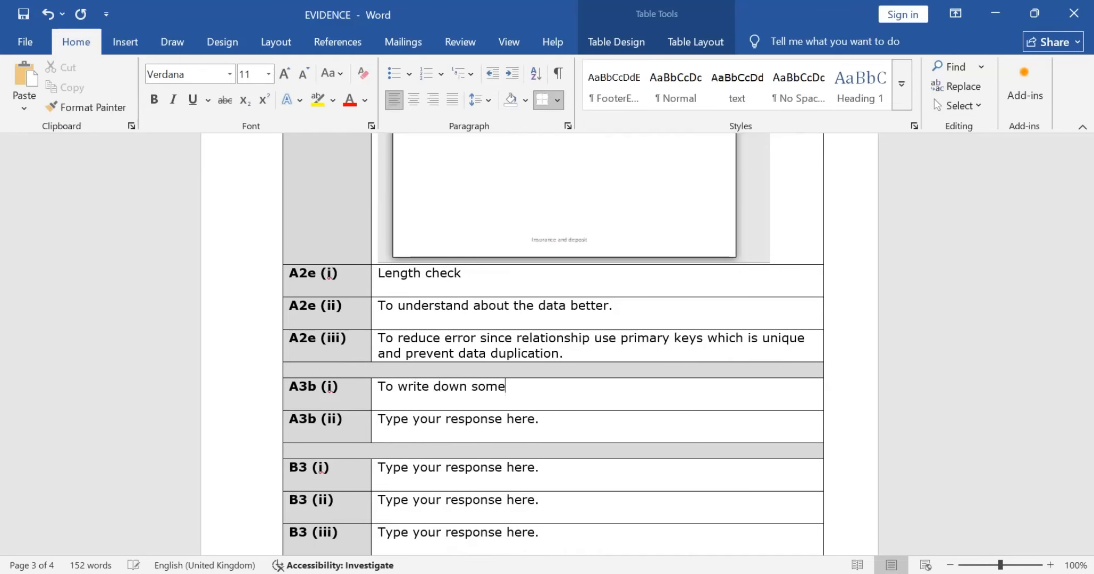
type(" notes so that the pre")
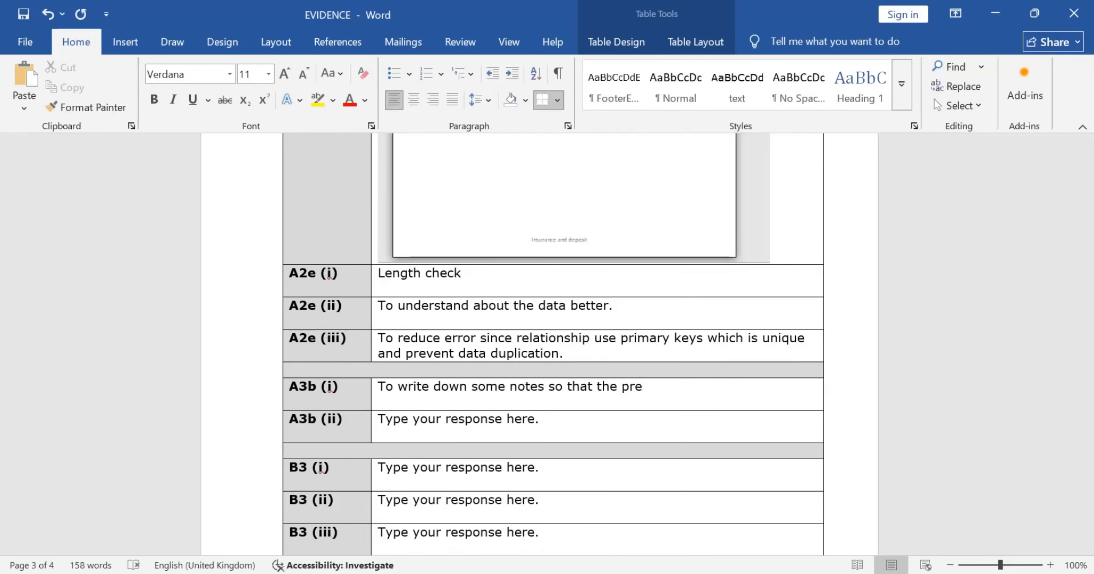
type("sentator")
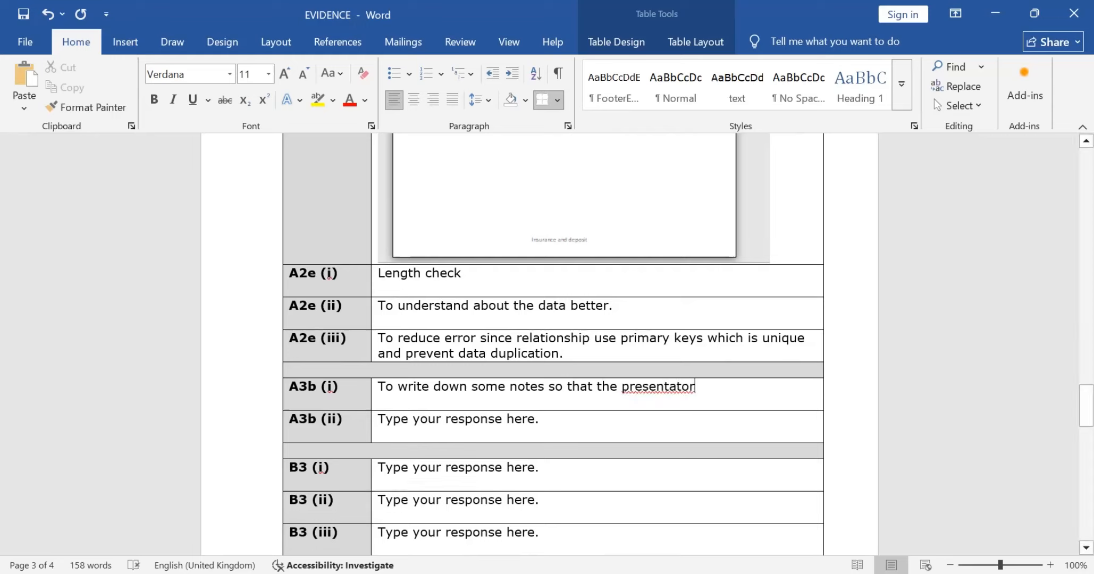
Step: Check the spelling suggestions for "presentator" in the A3b (i) response, replace it with "presenter" and continue the sentence with "can"
right_click(642, 386)
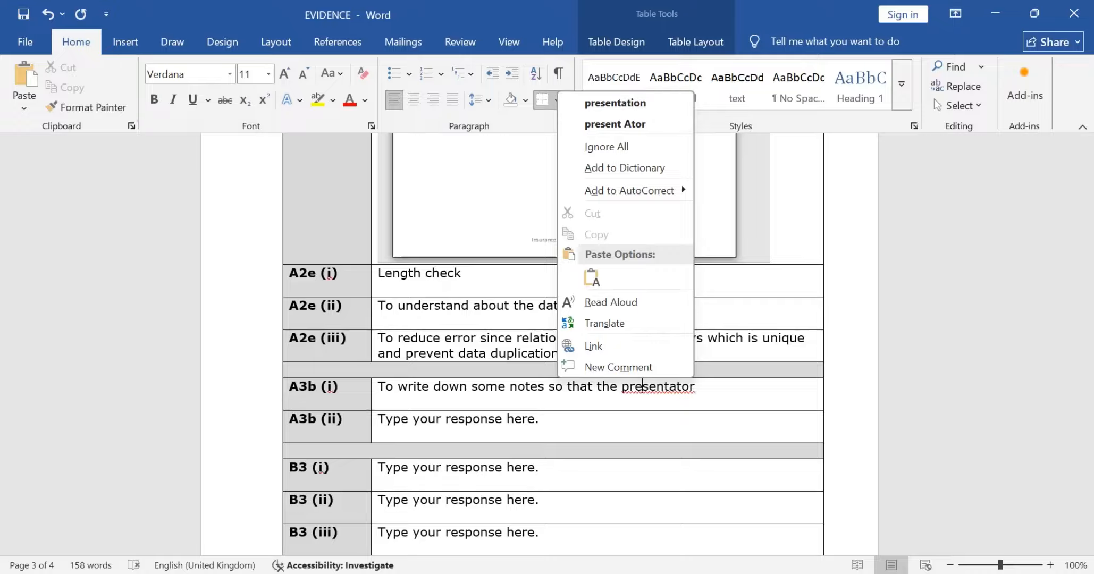
key("Escape")
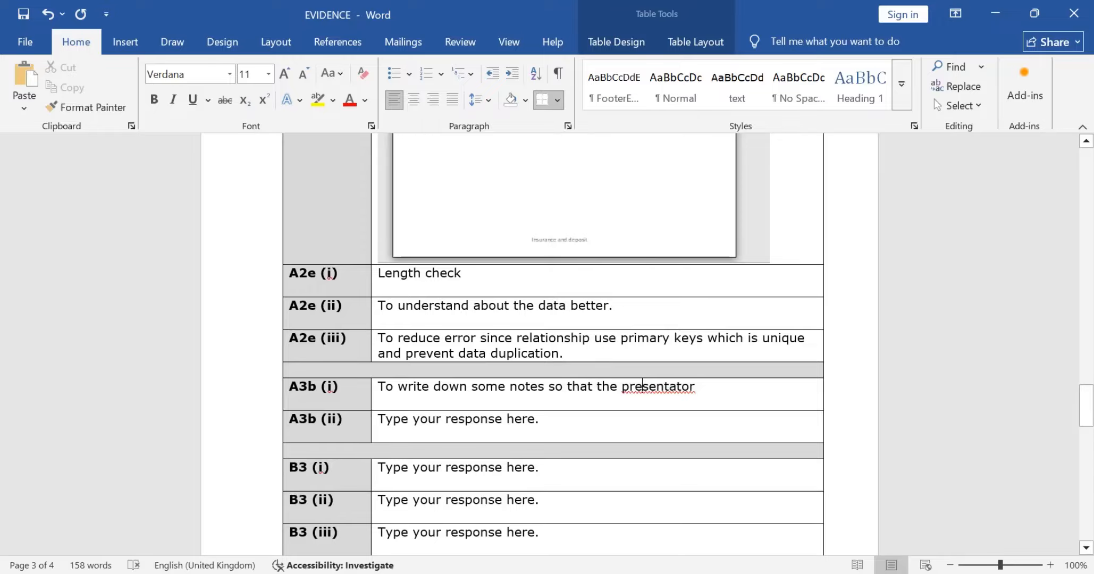
key("Right")
key("Right")
key("Right")
key("Right")
key("Right")
key("Right")
key("Right")
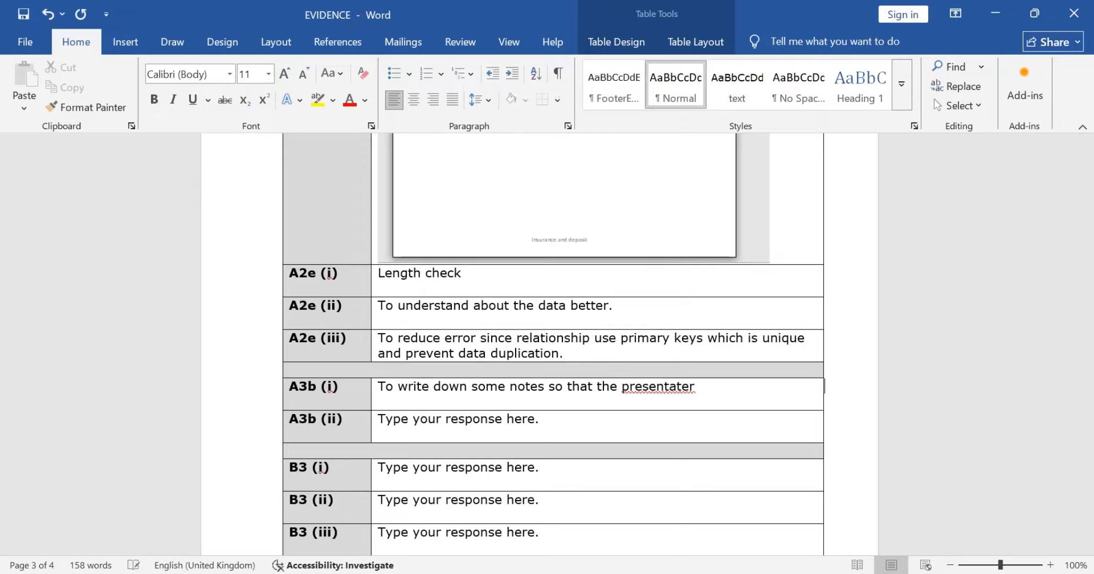
key("BackSpace")
key("BackSpace")
key("BackSpace")
key("BackSpace")
key("BackSpace")
key("BackSpace")
key("BackSpace")
key("BackSpace")
key("BackSpace")
key("BackSpace")
key("BackSpace")
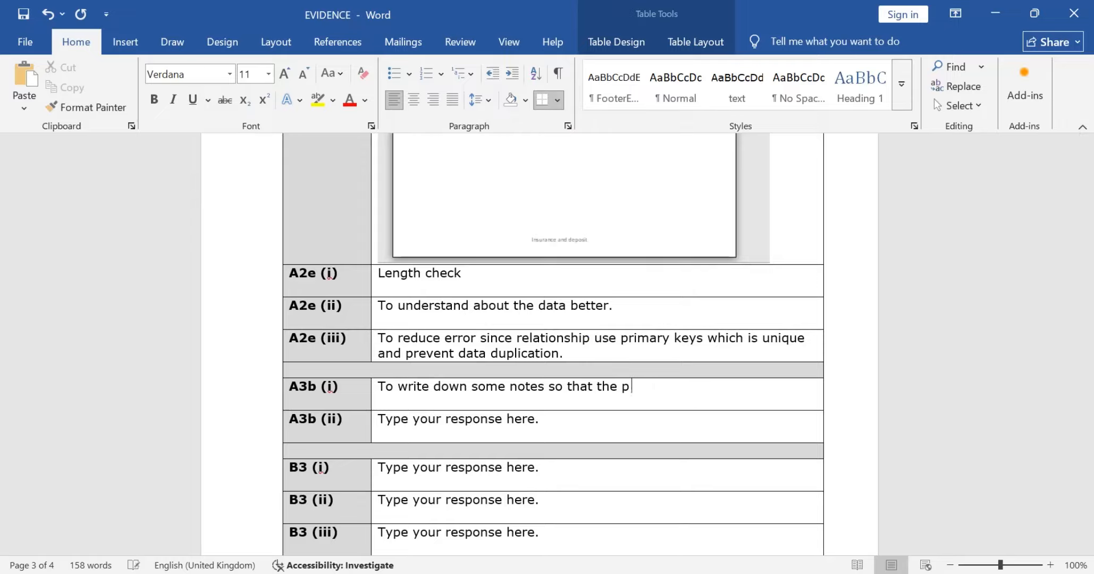
type("presenter can")
key("BackSpace")
key("BackSpace")
key("BackSpace")
type("can")
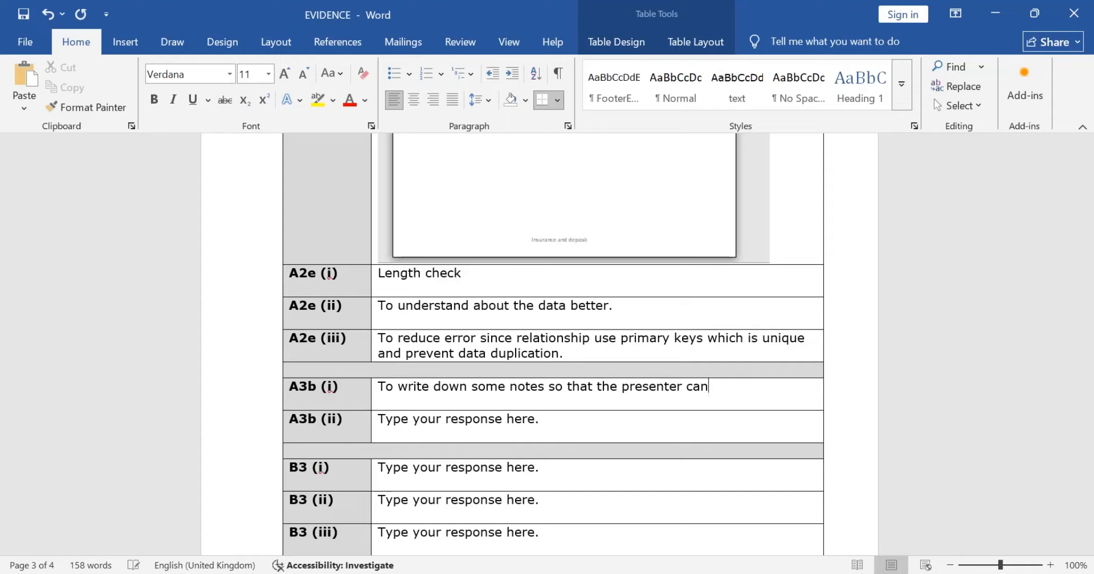
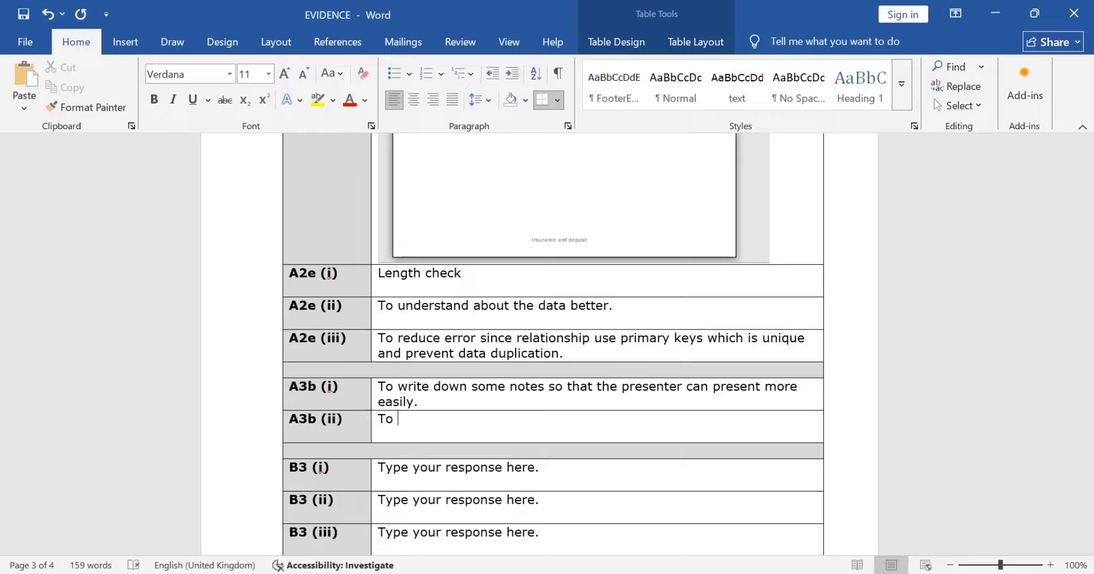
Step: Complete the A3b (ii) response so that it reads "To keep consistent."
type("consistance")
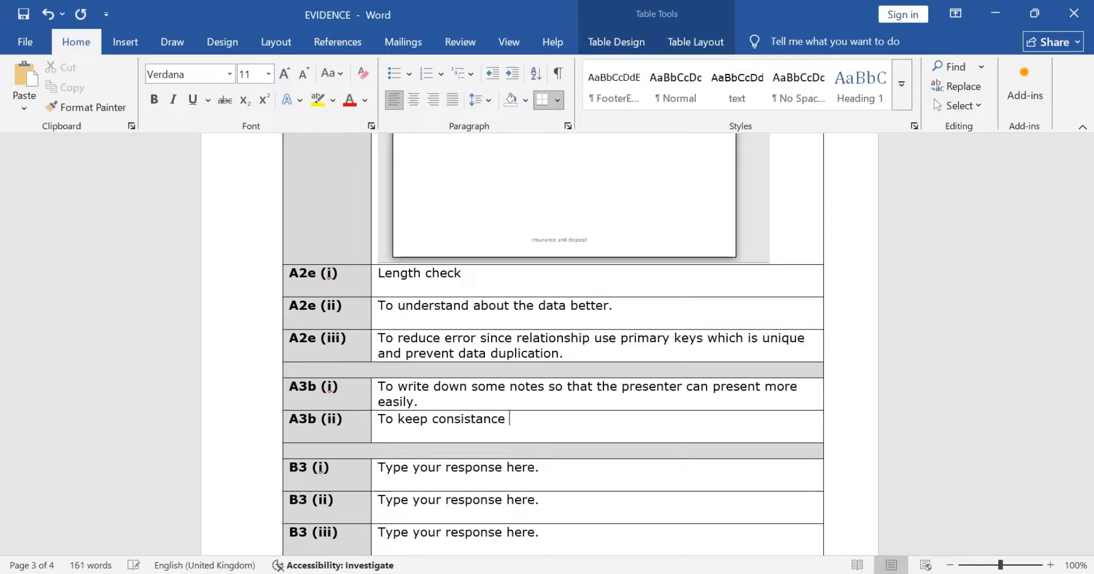
key("BackSpace")
key("BackSpace")
key("BackSpace")
key("BackSpace")
key("BackSpace")
type("ant")
key("BackSpace")
key("BackSpace")
key("BackSpace")
type("ent.")
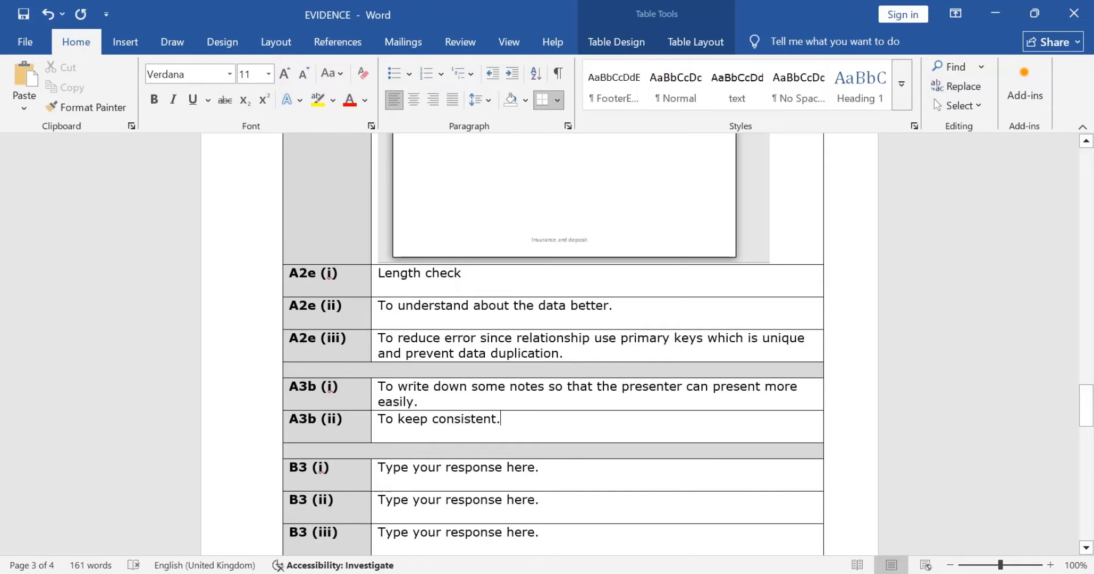
Step: Recheck the Task A3b questions in the exam paper PDF and return to the EVIDENCE document in Word
key("alt+Tab")
key("alt+Tab")
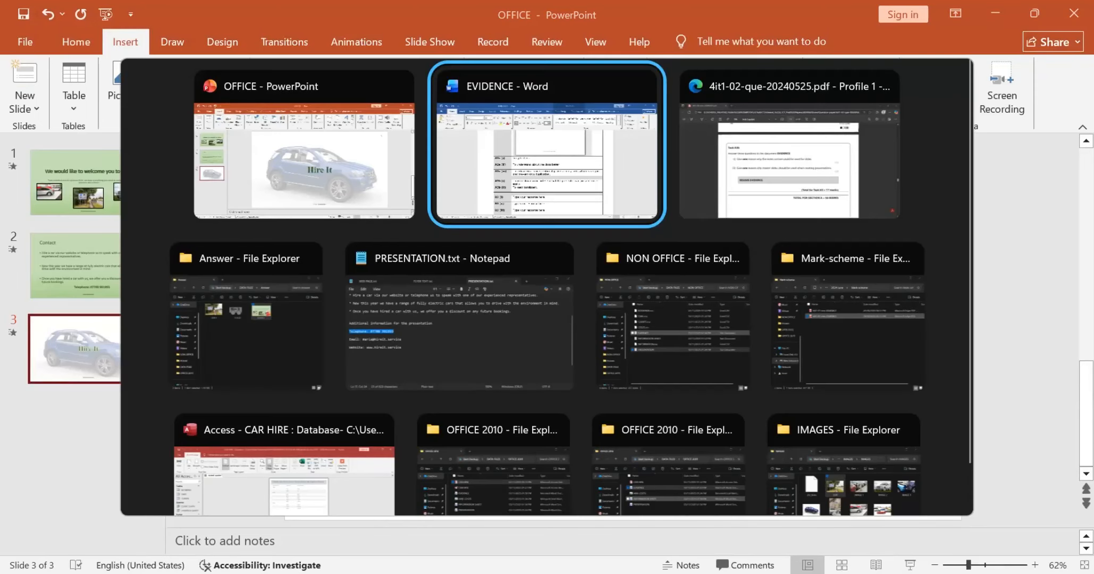
key("alt+Tab")
key("Tab")
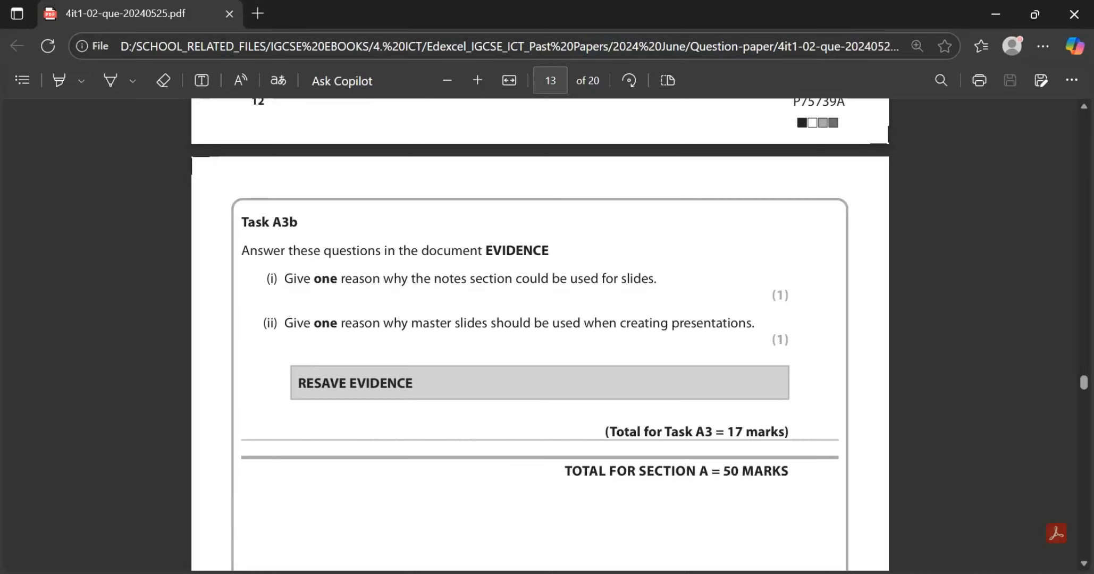
Step: Save the EVIDENCE document, then save and close the OFFICE presentation in PowerPoint
key("alt+Tab")
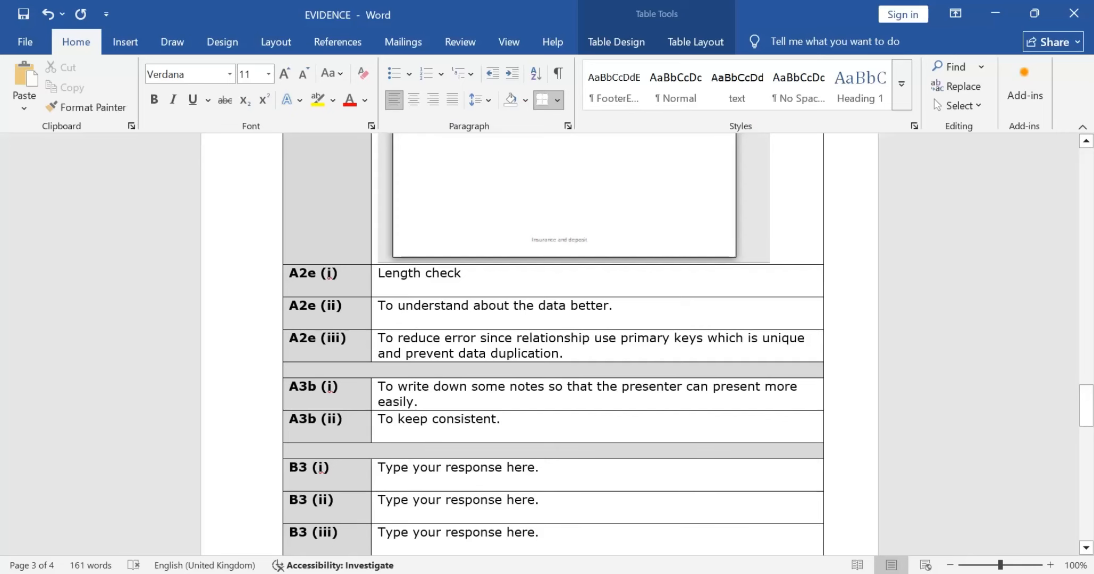
key("ctrl+s")
key("alt+Tab")
key("Tab")
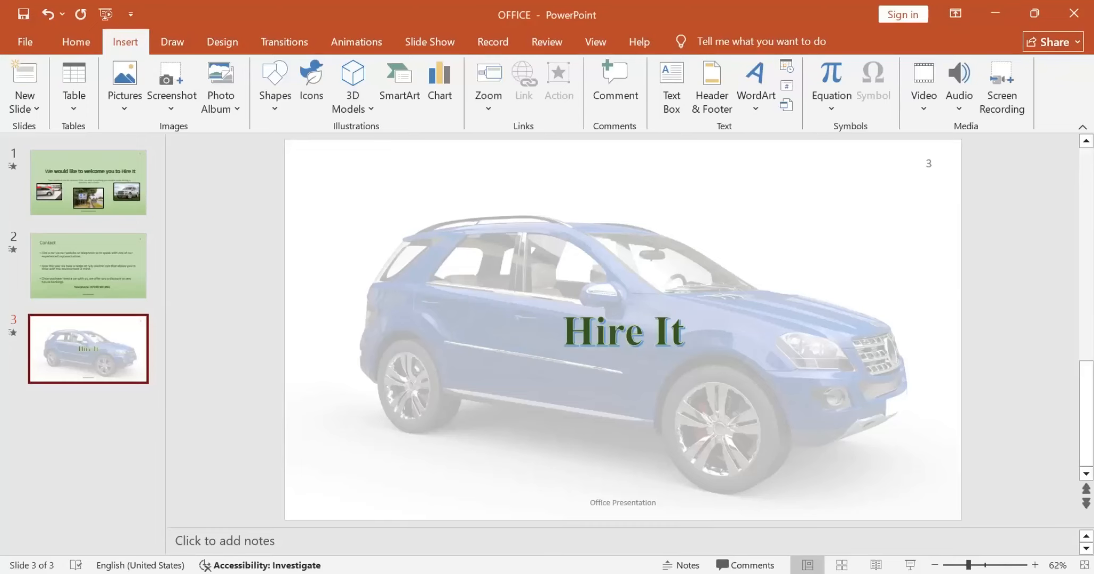
key("ctrl+s")
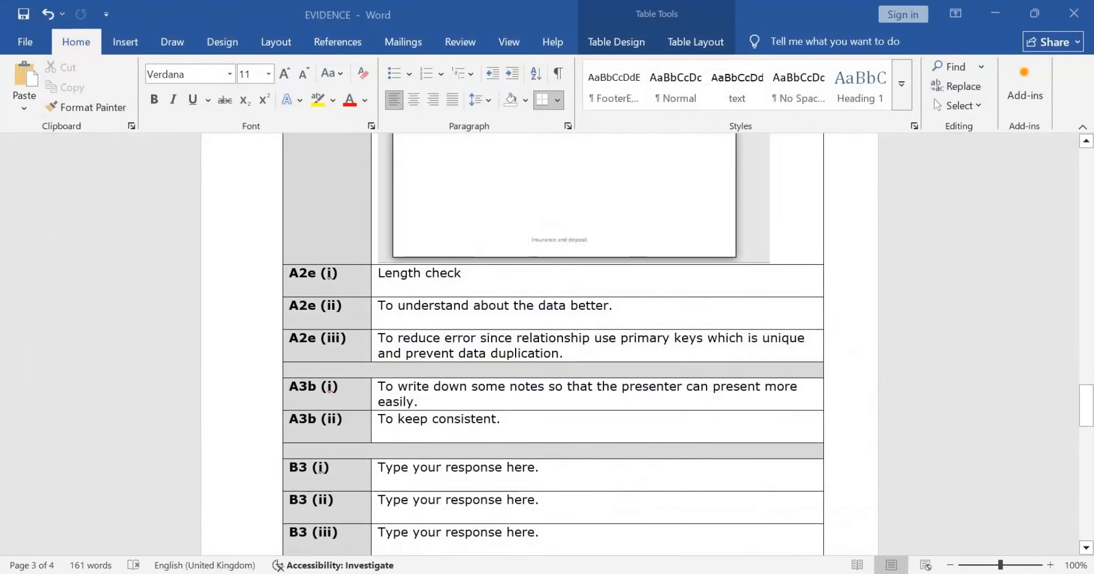
Step: Read the Section B introduction to Task B1 in the exam paper to identify the spreadsheet and worksheet required
key("alt+Tab")
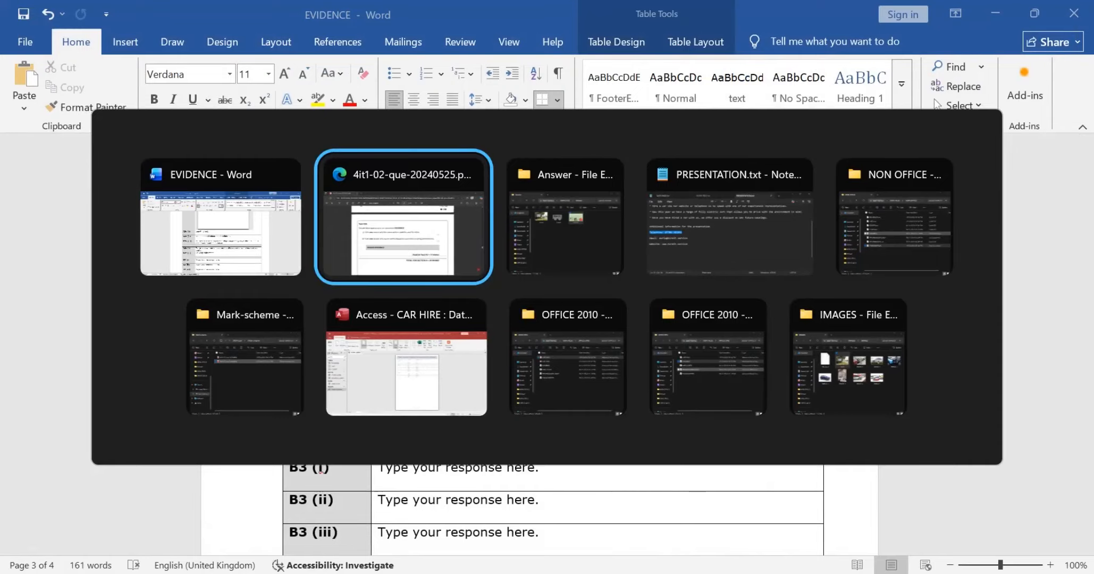
scroll(540, 335, "down", 10)
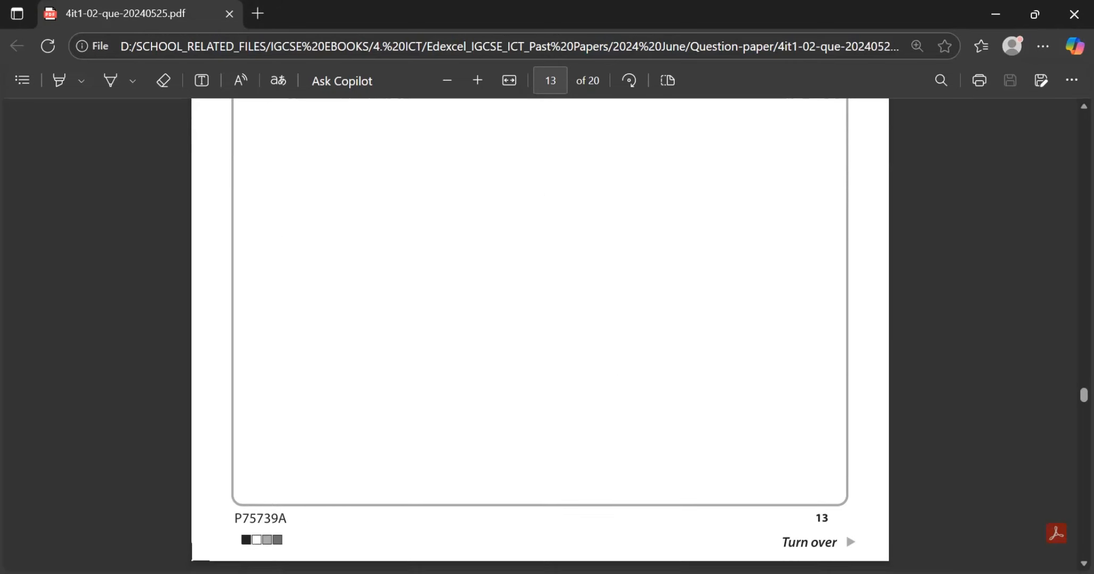
scroll(539, 334, "down", 3)
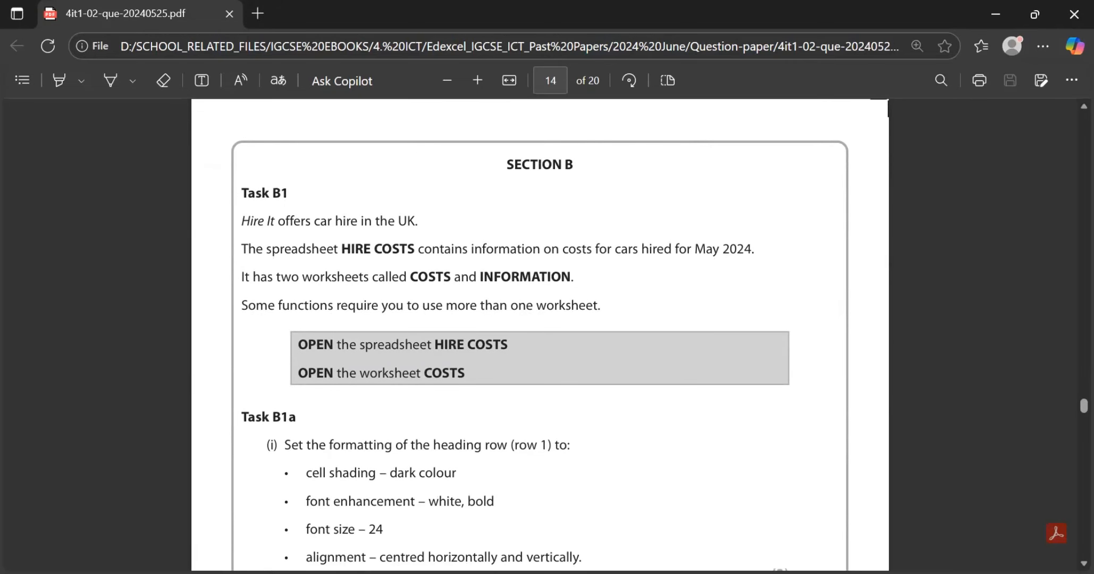
scroll(539, 335, "down", 1)
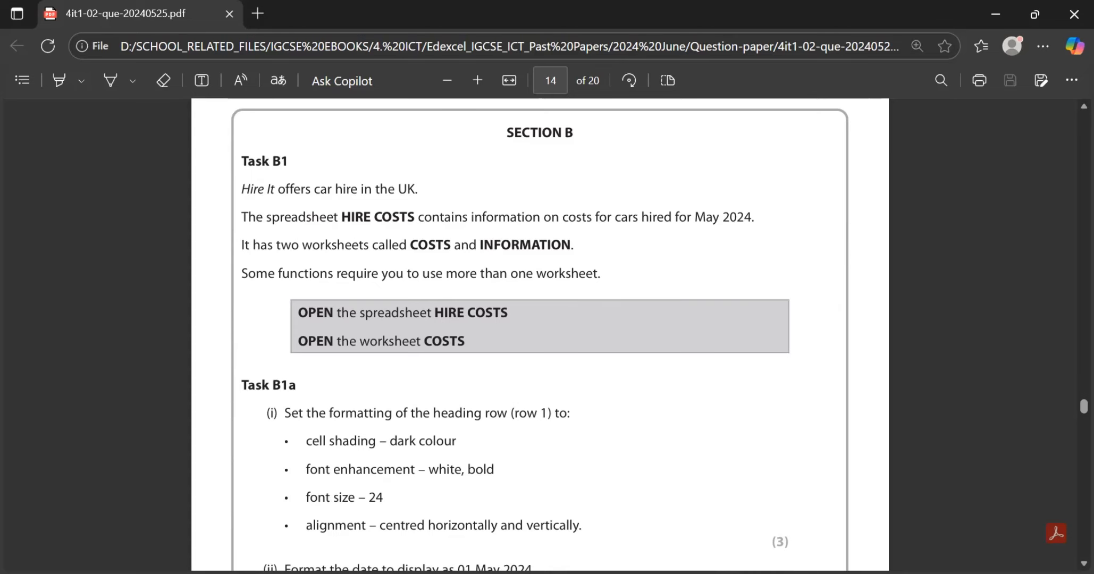
left_click_drag(341, 218, 415, 218)
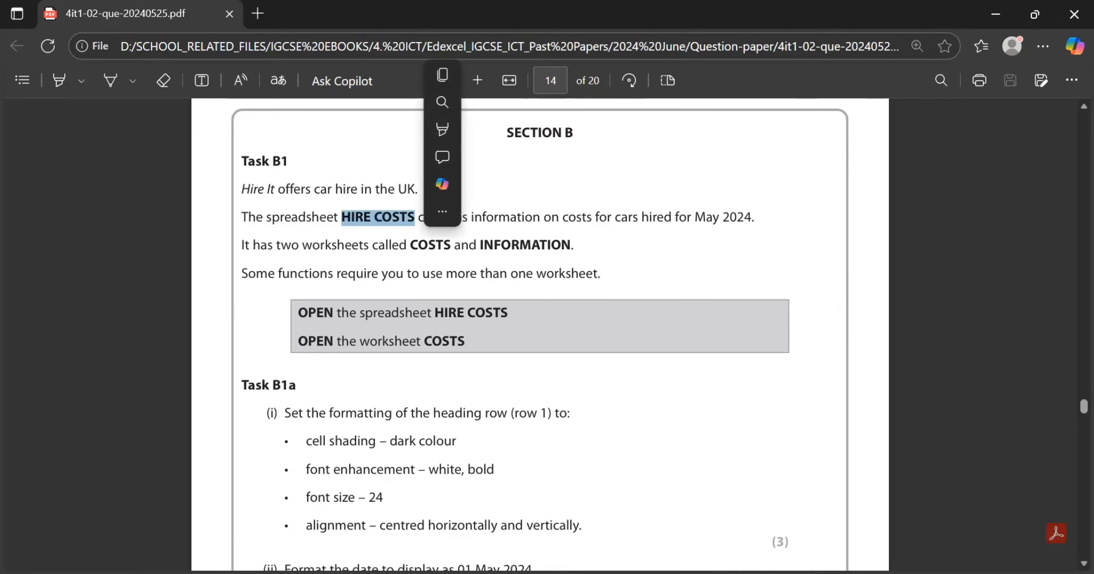
left_click(415, 219)
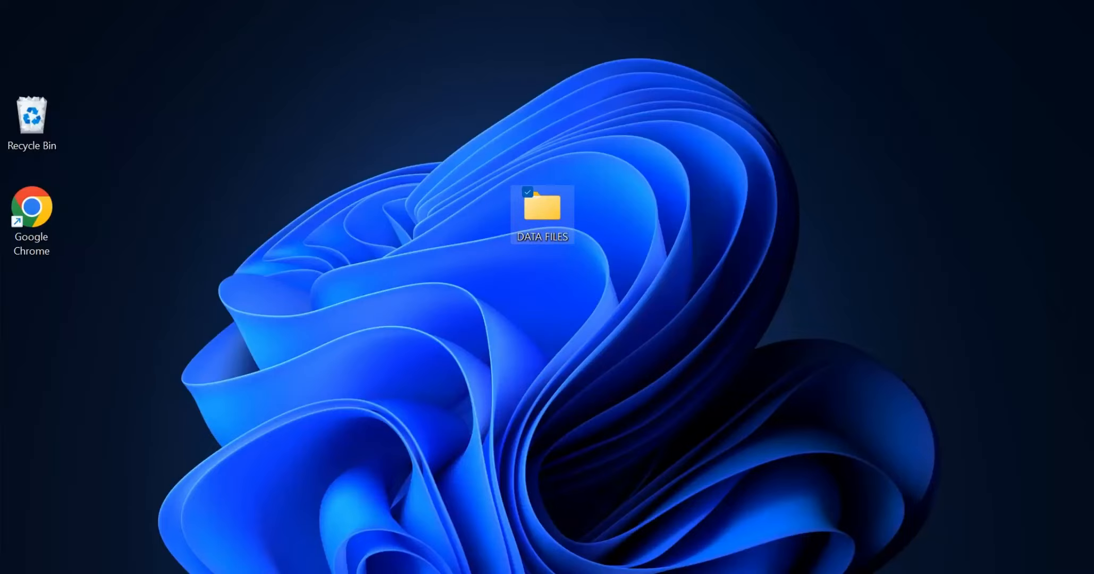
Step: Open the HIRE COSTS spreadsheet in Excel from the DATA FILES folder's OFFICE 2010 subfolder and enable editing
double_click(542, 210)
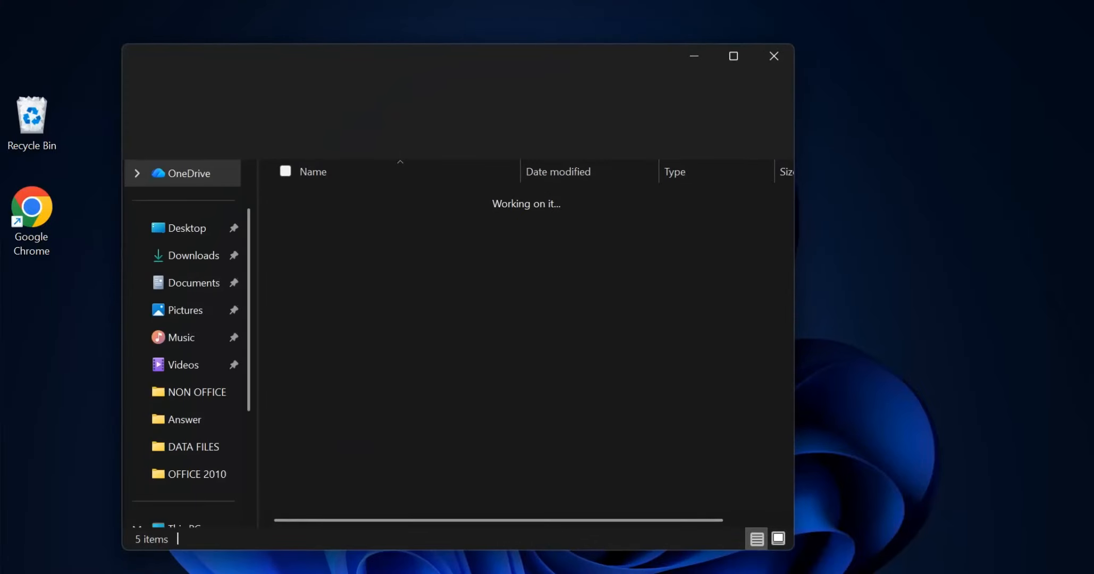
double_click(532, 297)
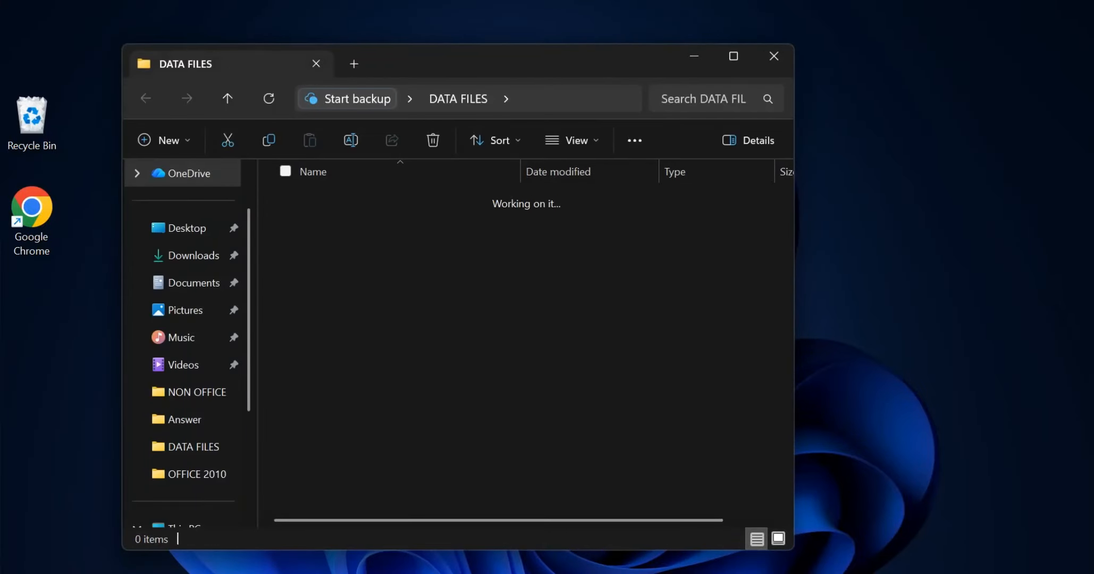
double_click(531, 273)
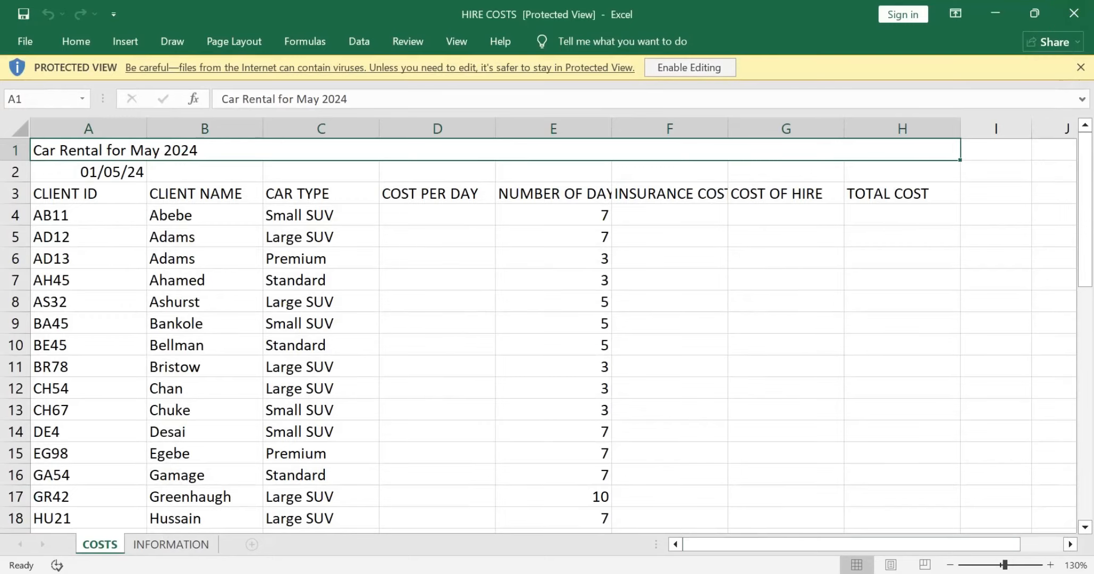
left_click(690, 67)
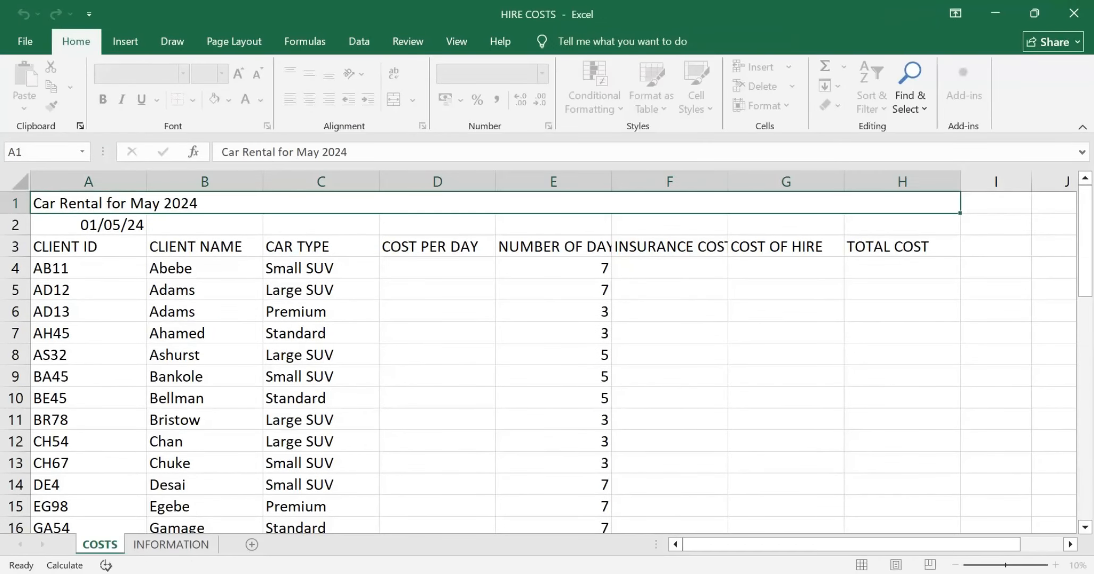
Step: Read the Task B1a formatting requirements in the exam paper and compare them with the COSTS worksheet in Excel
key("alt+Tab")
key("alt+Tab")
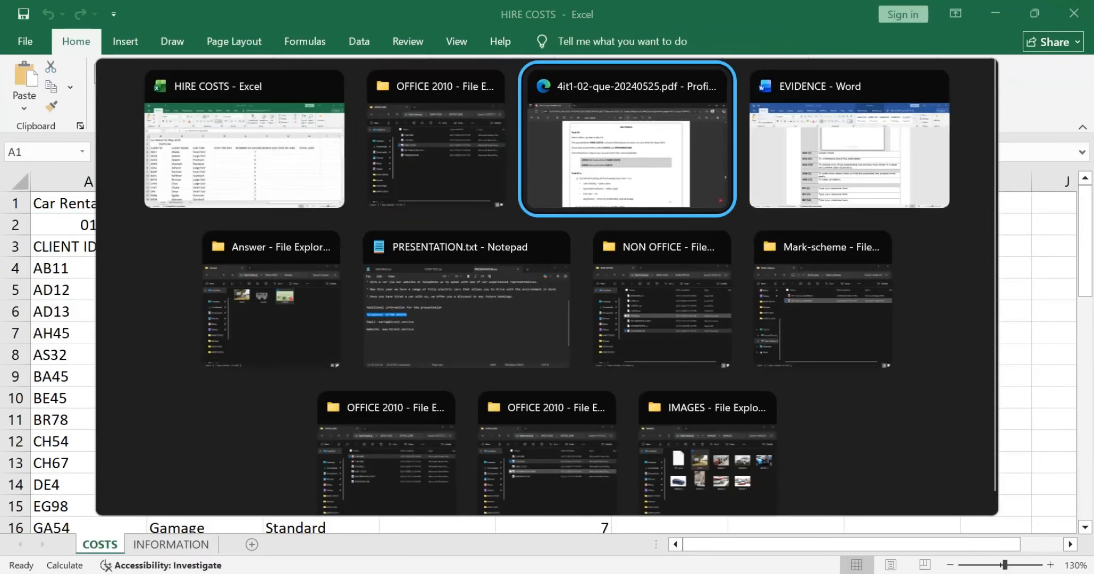
scroll(540, 335, "down", 3)
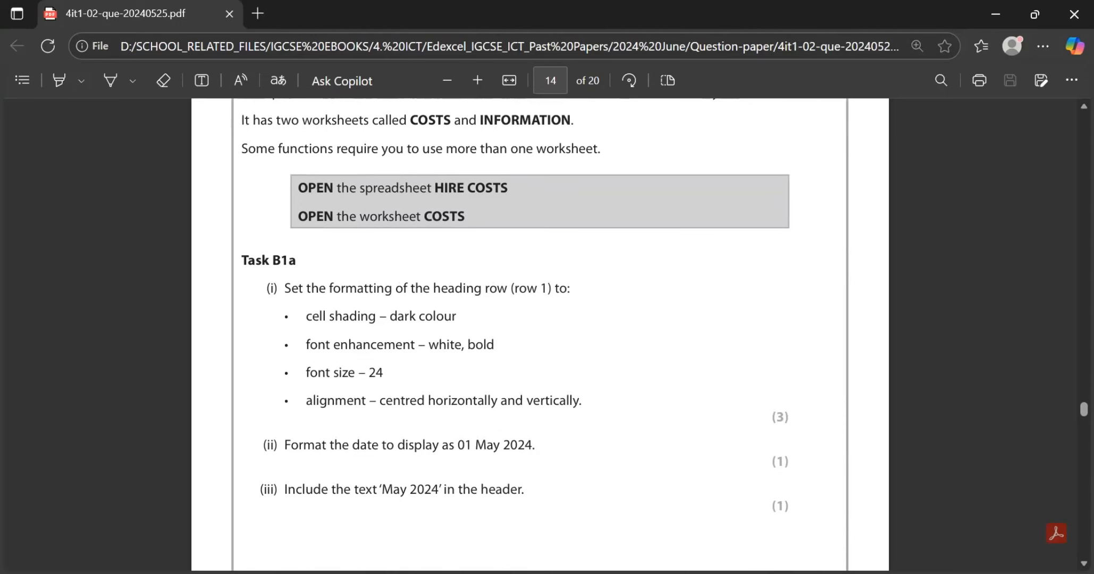
key("alt+Tab")
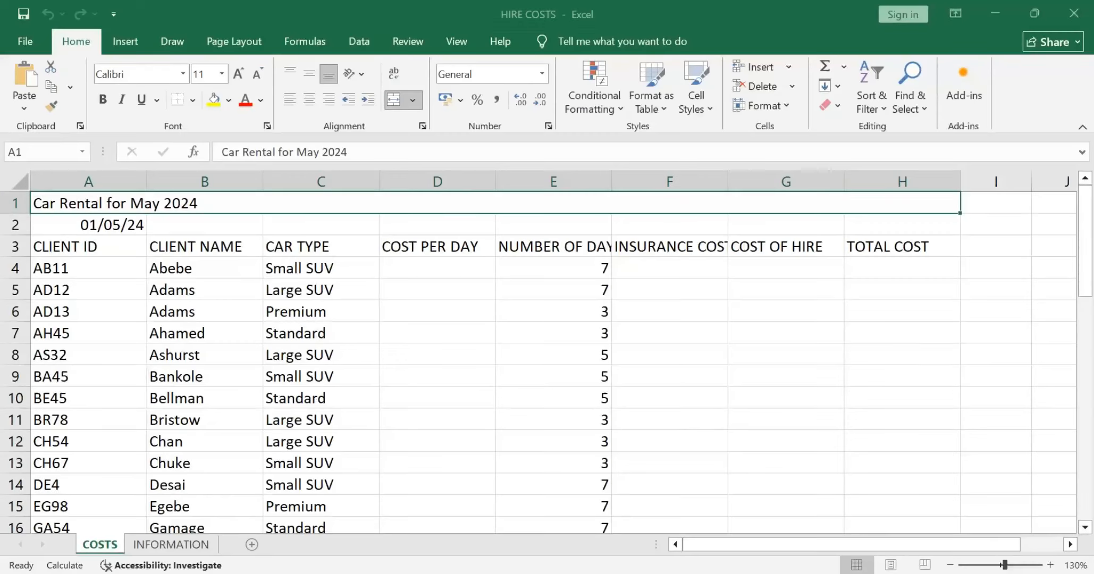
key("alt+Tab")
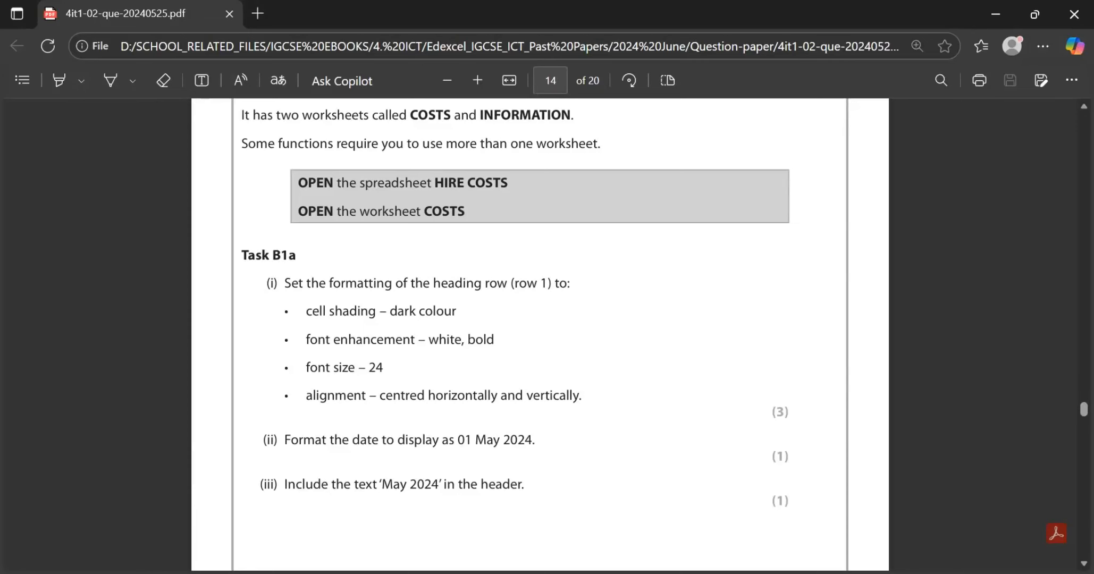
scroll(539, 335, "down", 1)
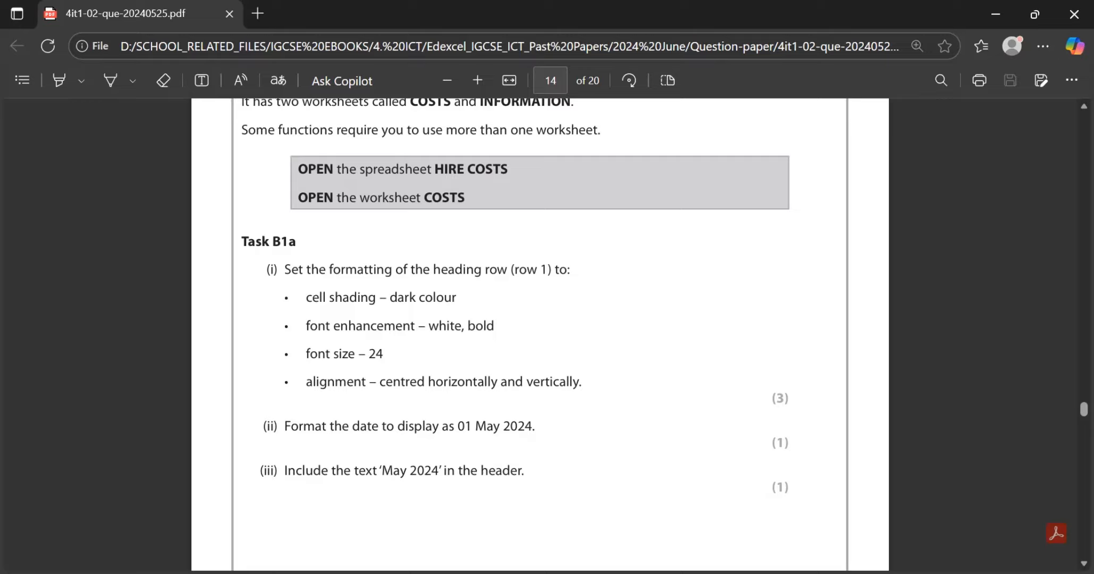
key("alt+Tab")
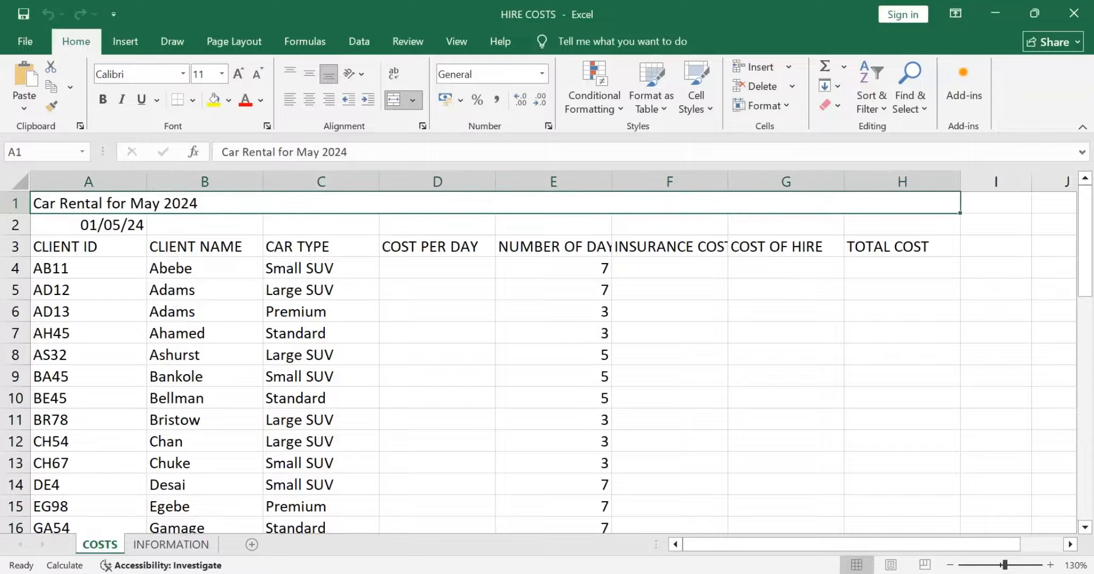
key("alt+Tab")
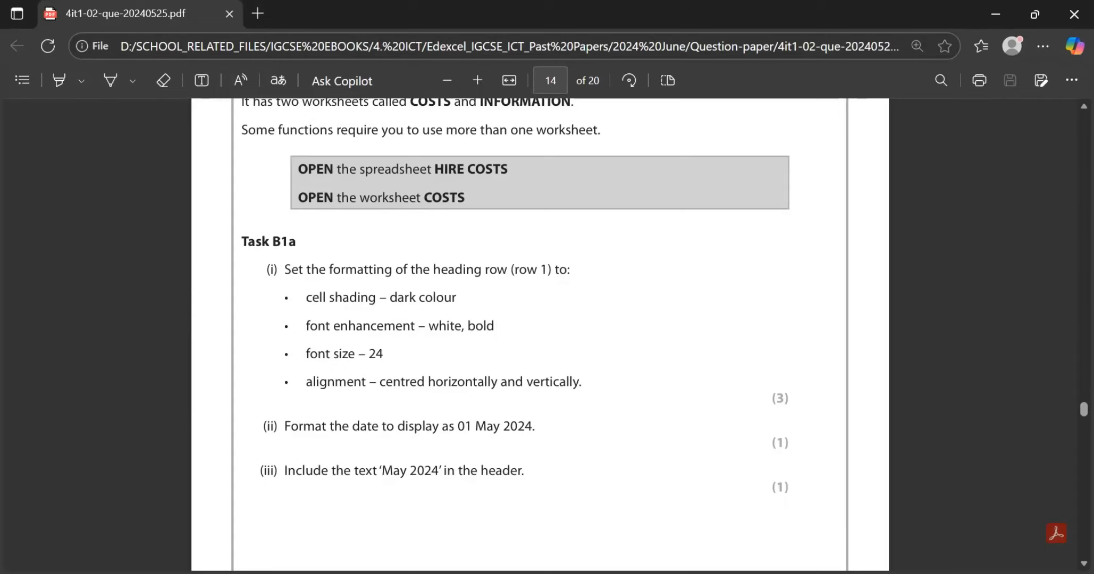
key("alt+Tab")
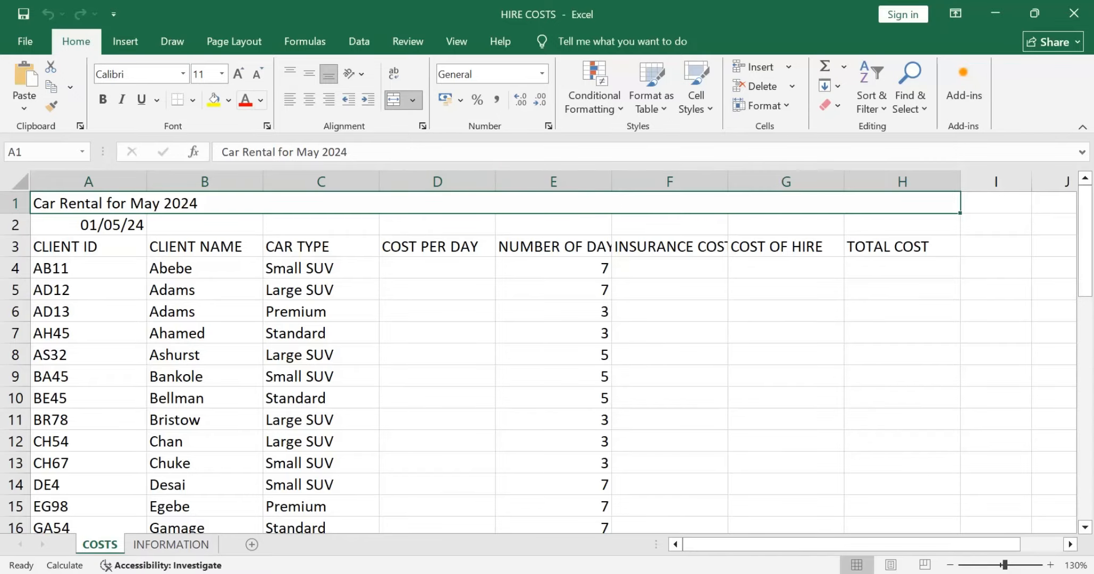
Step: Fill the row 1 heading with the darkest green theme colour and set its font colour to white
left_click(260, 100)
left_click(228, 100)
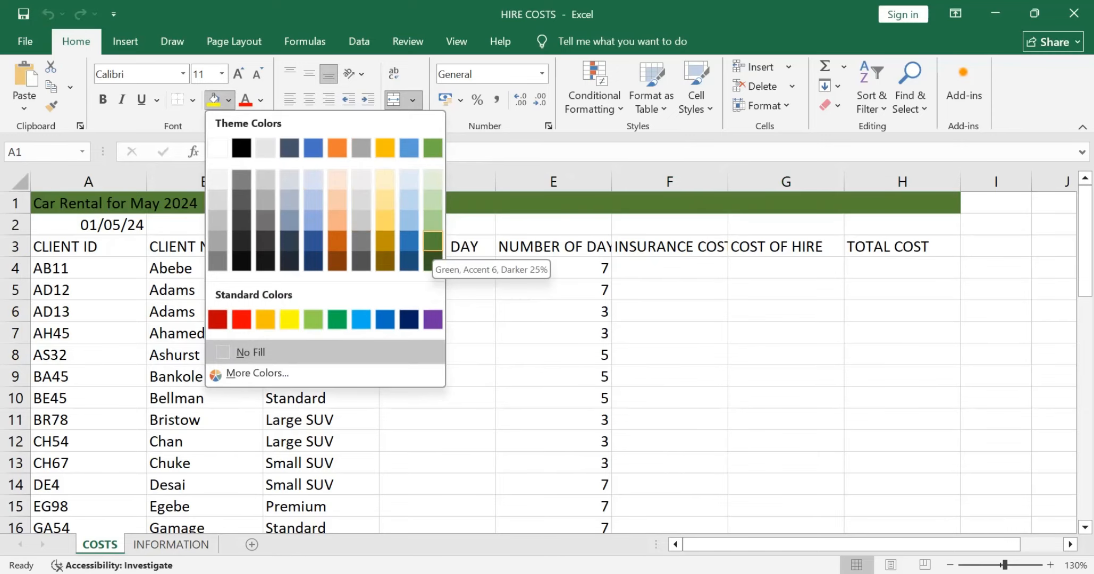
left_click(432, 261)
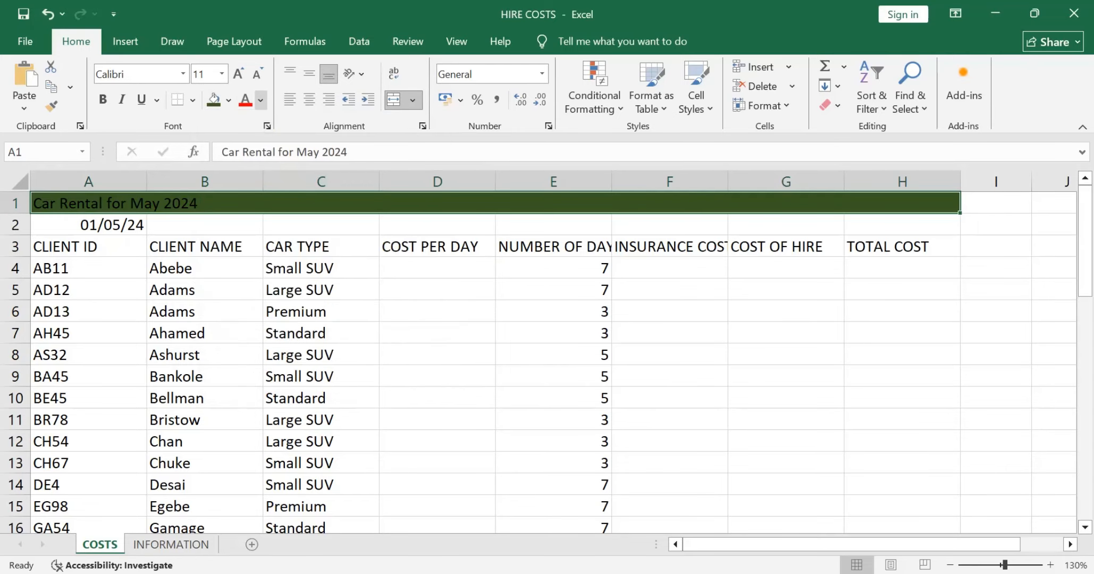
left_click(261, 100)
left_click(250, 173)
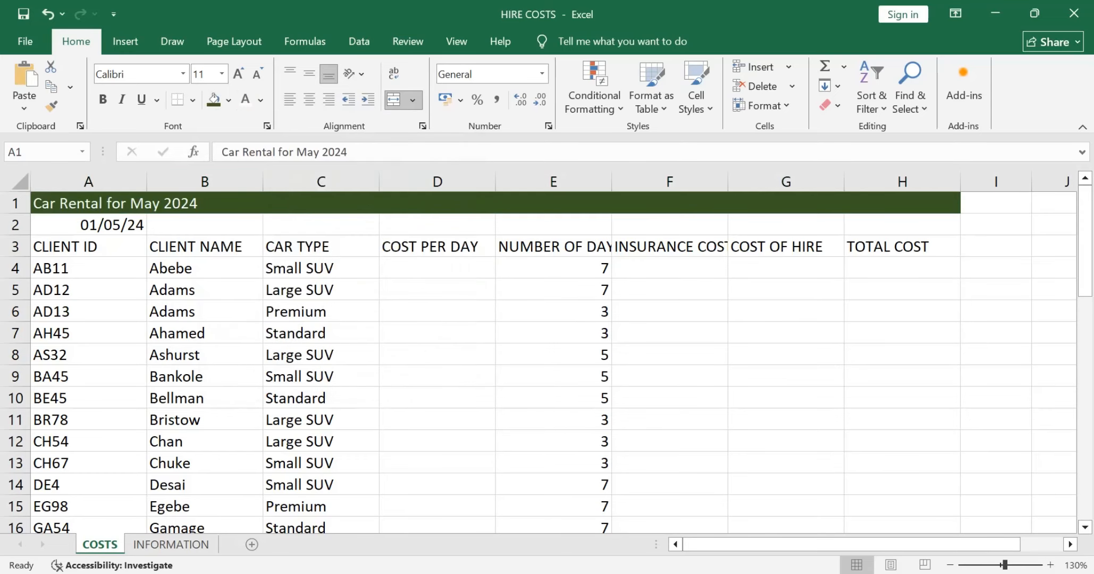
Step: Check the heading requirements in the exam paper and set the row 1 heading's font size to 24 in Excel
key("alt+Tab")
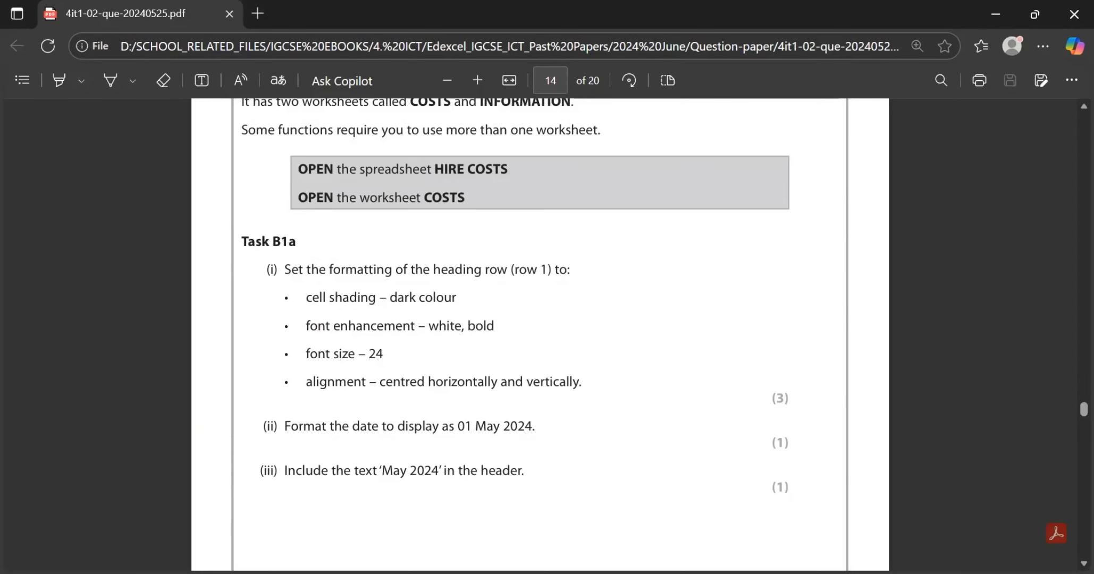
key("alt+Tab")
key("alt+h")
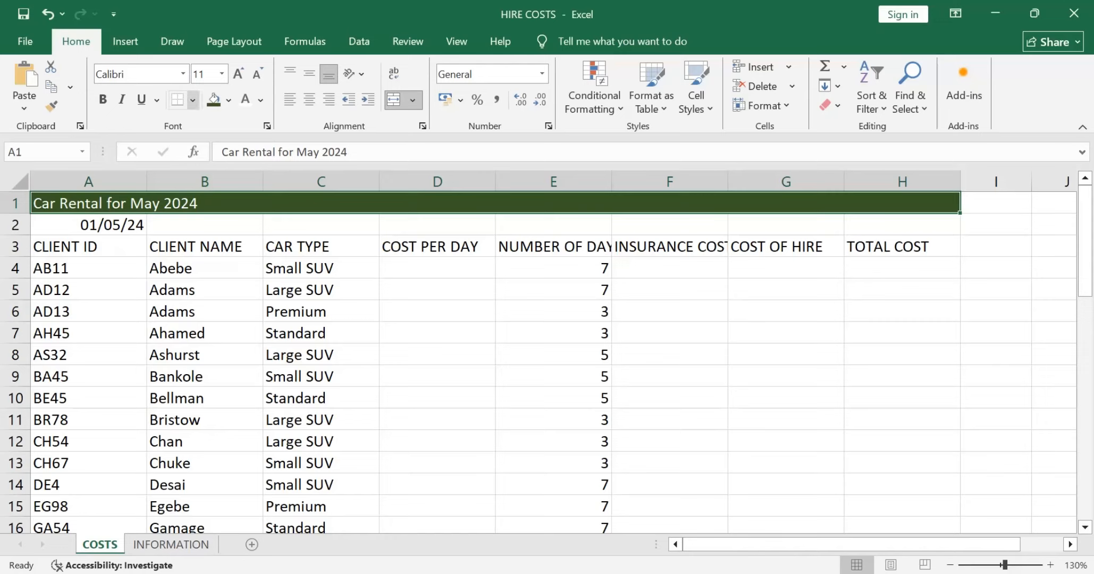
type("fs24")
key("Return")
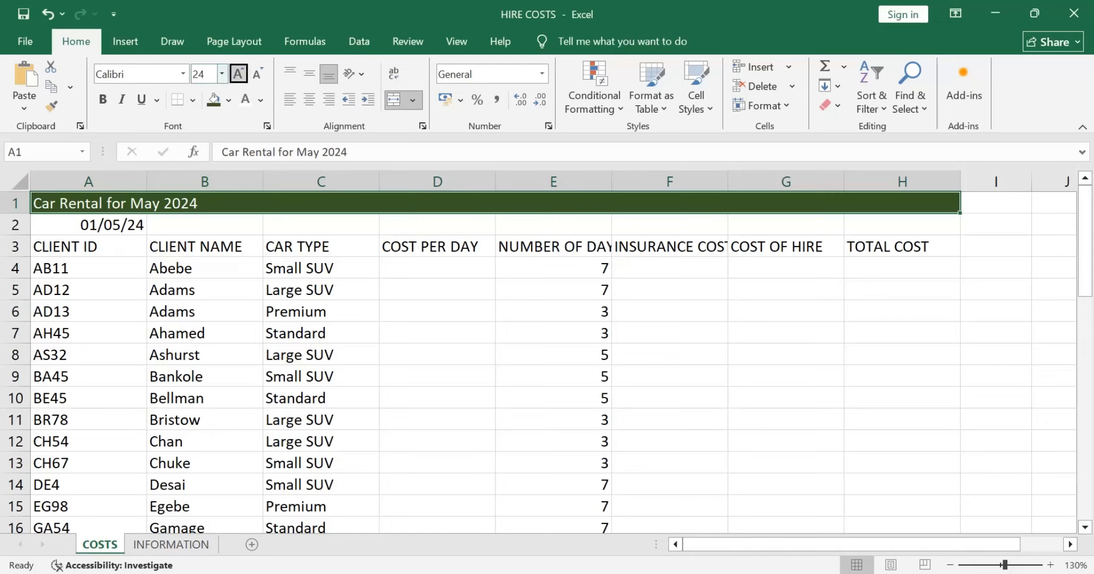
Step: Autofit the height of row 1 to the enlarged heading and centre the heading horizontally
left_click(321, 247)
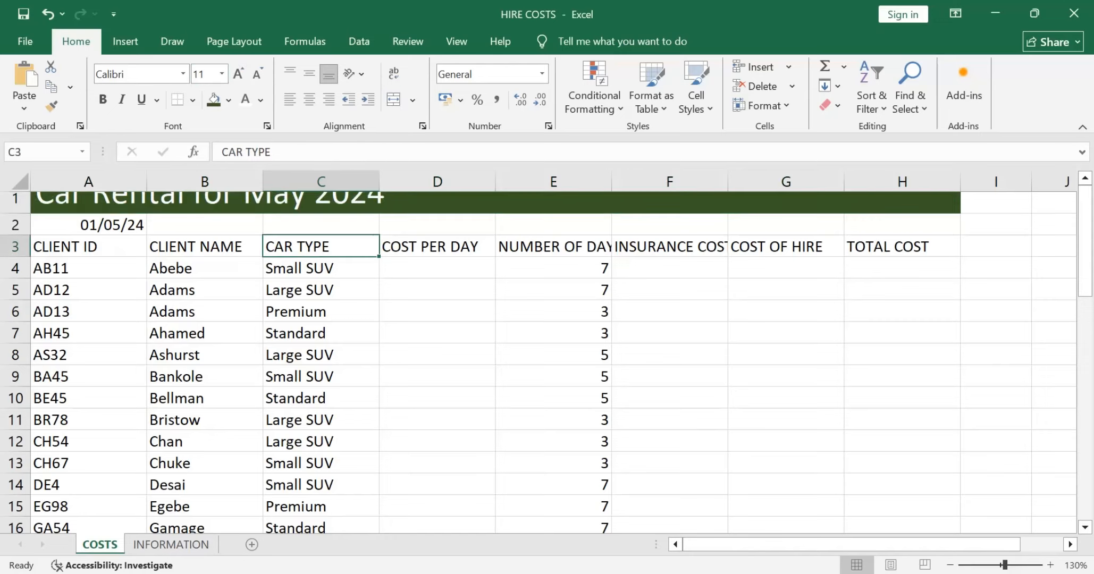
left_click(15, 202)
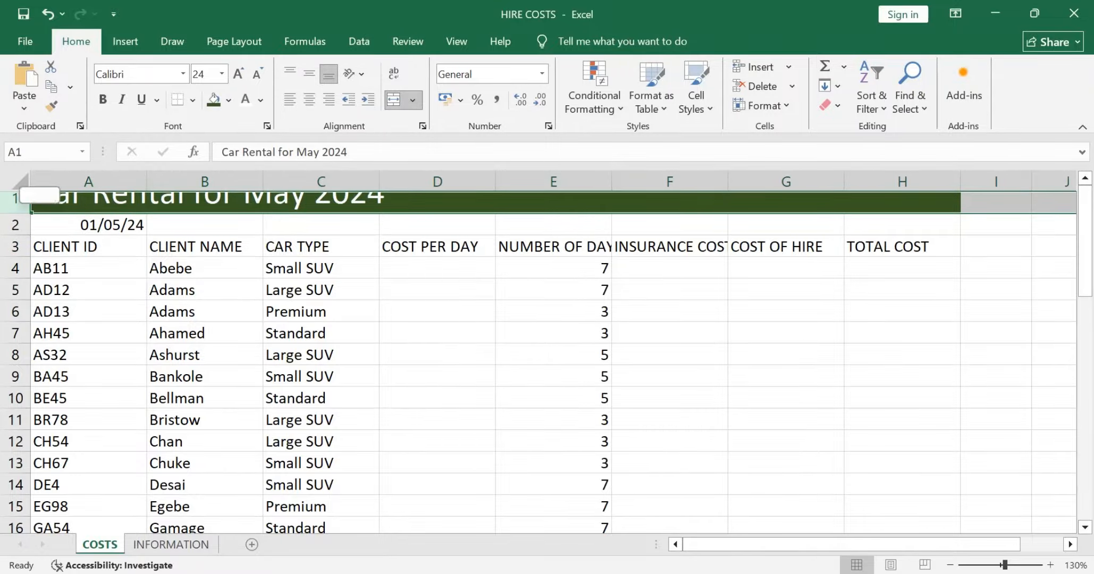
double_click(15, 213)
left_click(175, 215)
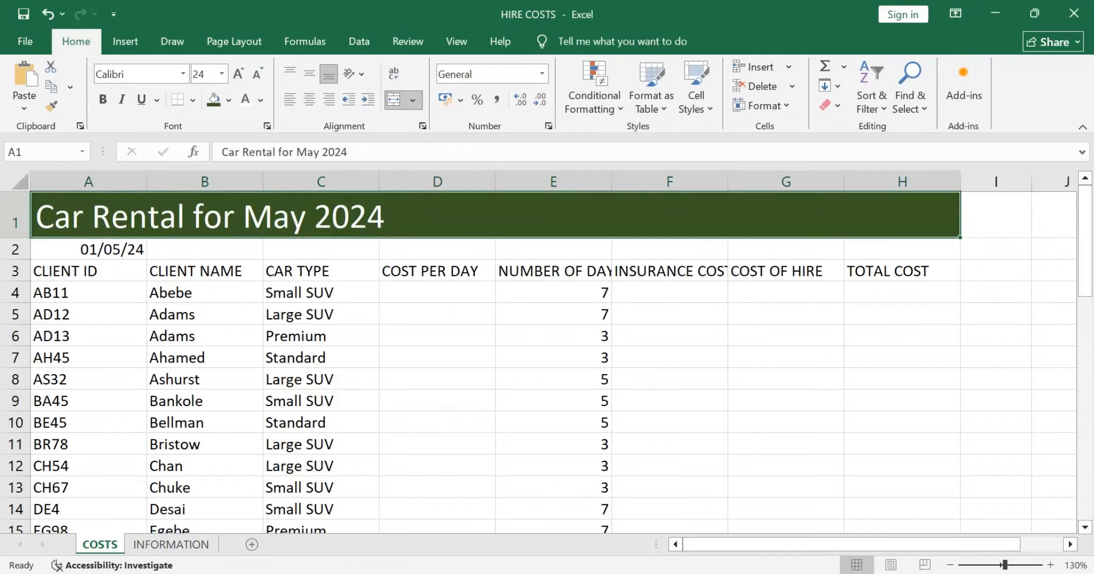
left_click(309, 98)
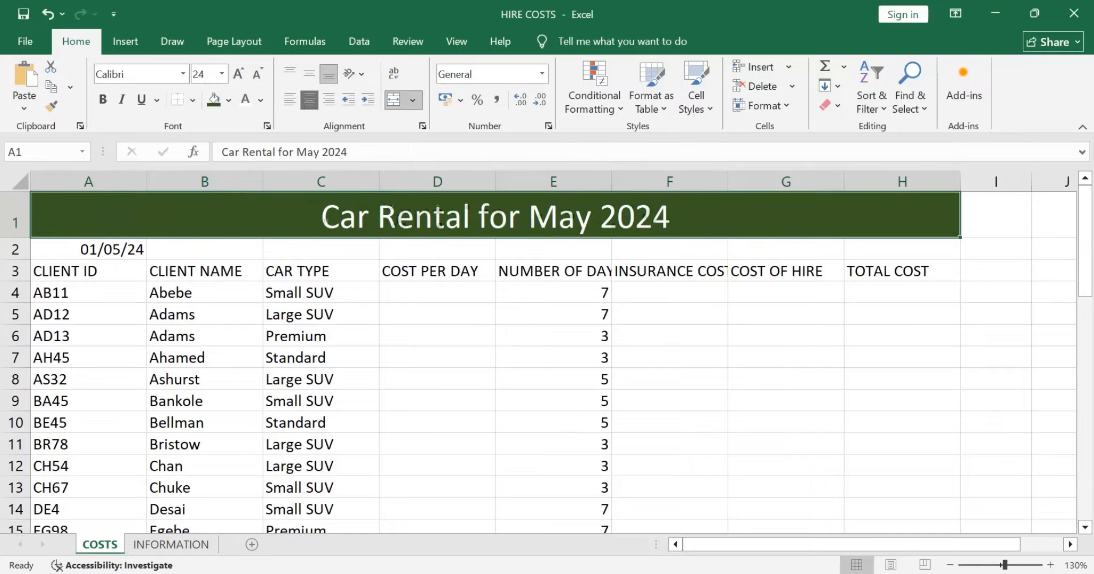
Step: Centre the row 1 heading vertically and make it bold, checking the heading requirements in the exam paper
left_click(309, 72)
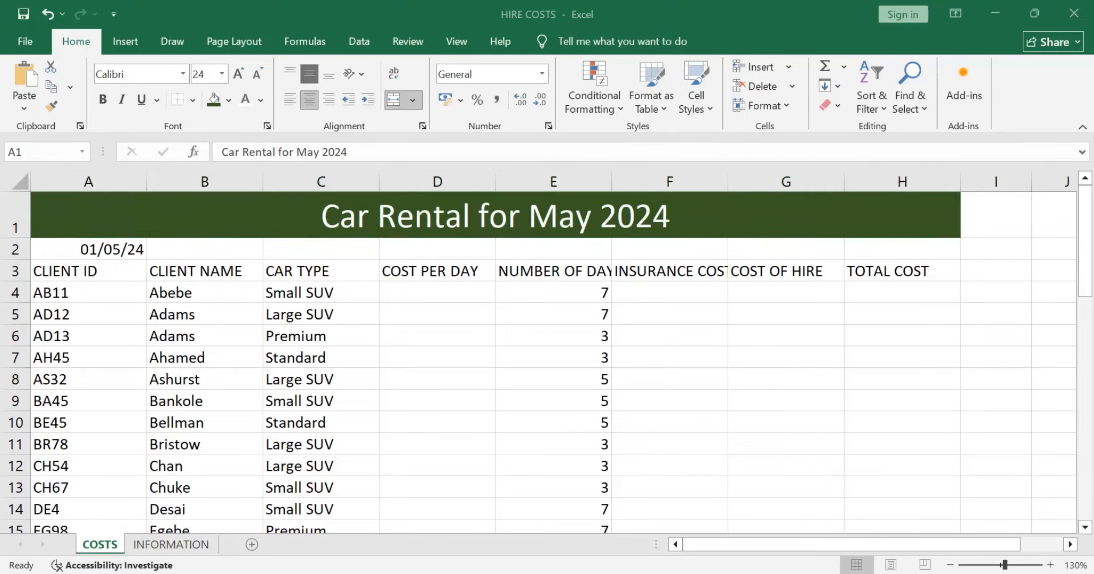
key("alt+Tab")
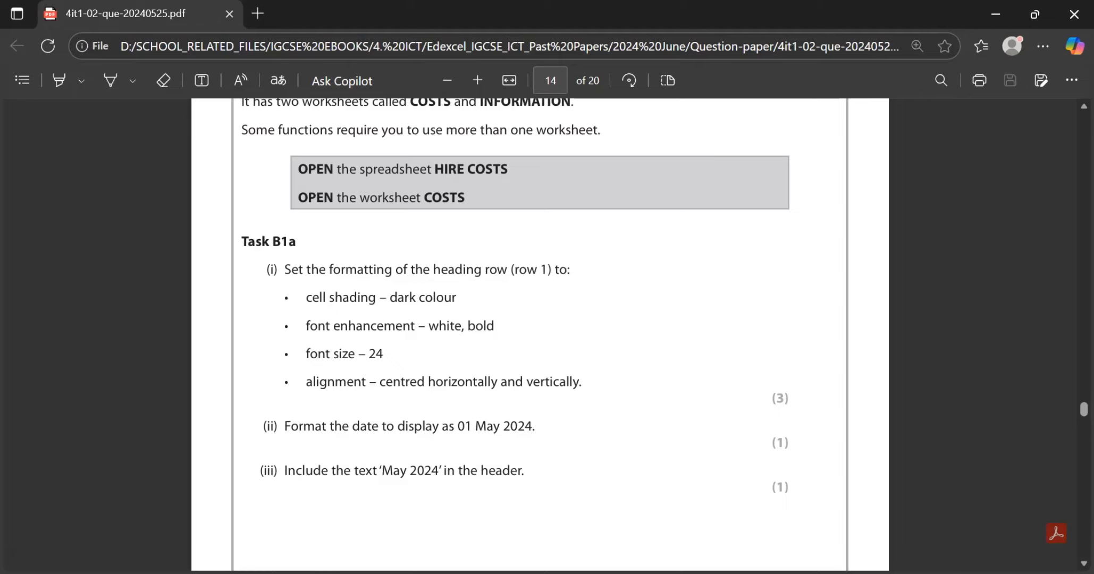
key("alt+Tab")
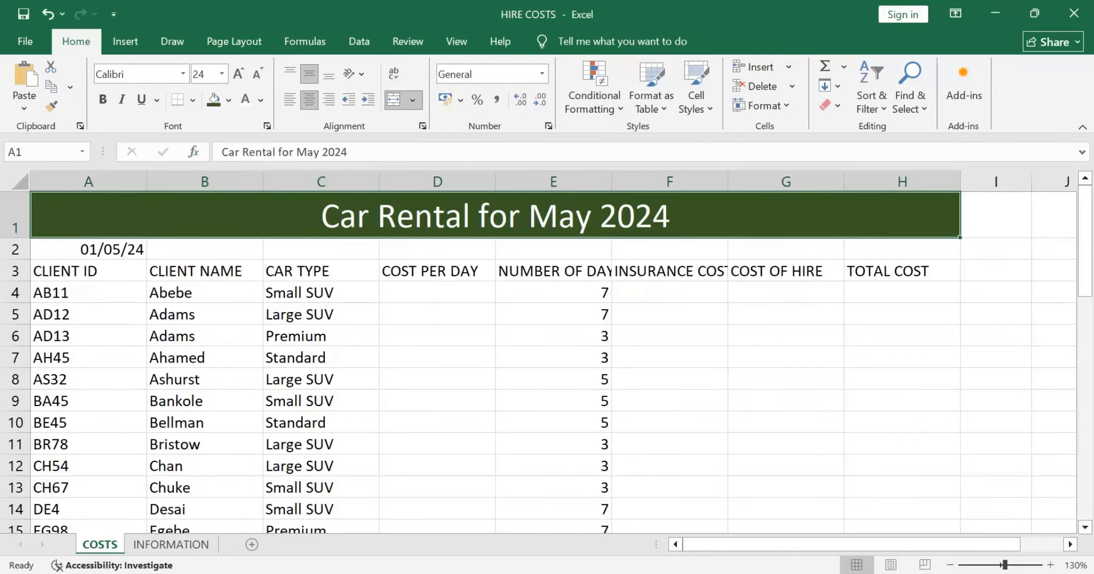
key("ctrl+b")
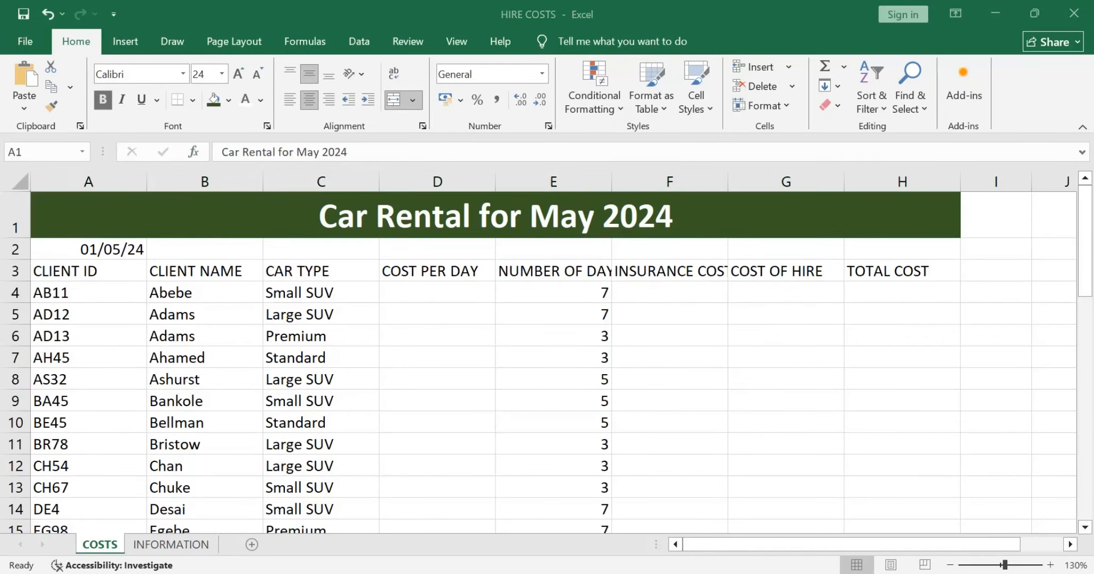
Step: Check the required date display in the exam paper and format the date in cell A2 with the 14 March 2012 date type
key("alt+Tab")
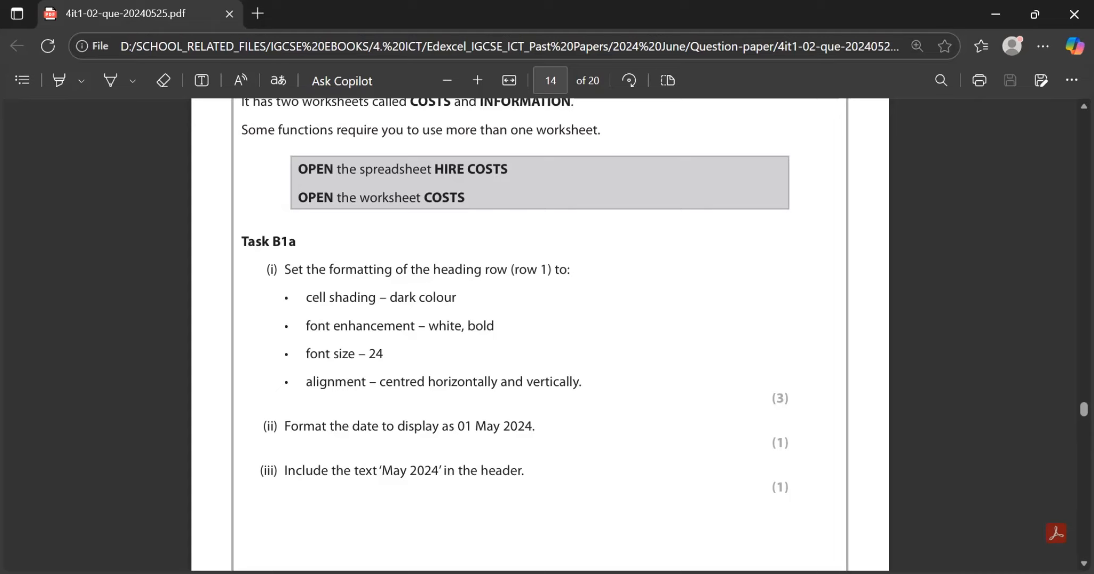
key("alt+Tab")
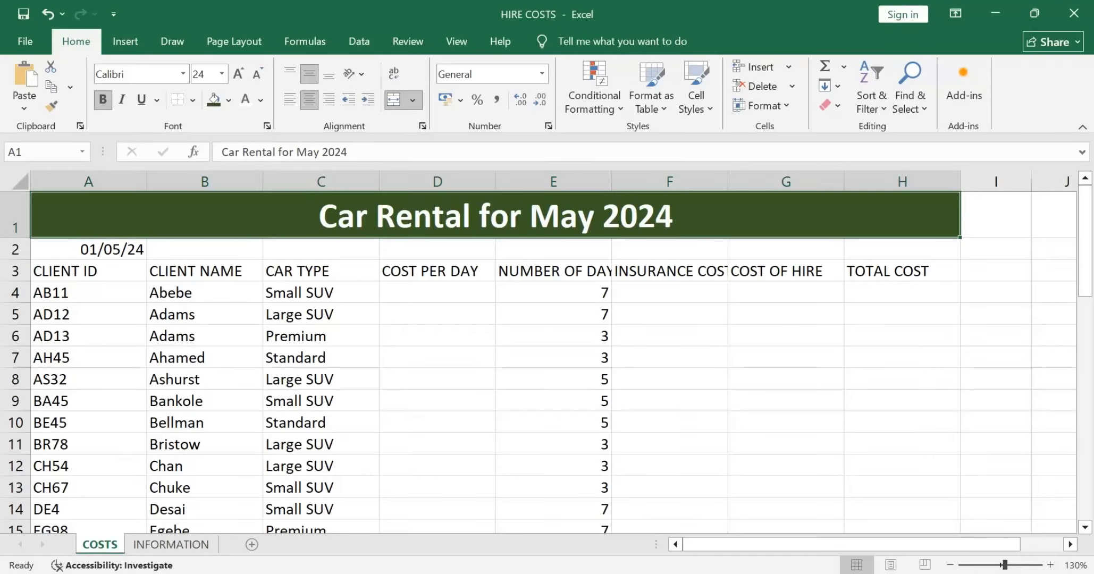
left_click(89, 249)
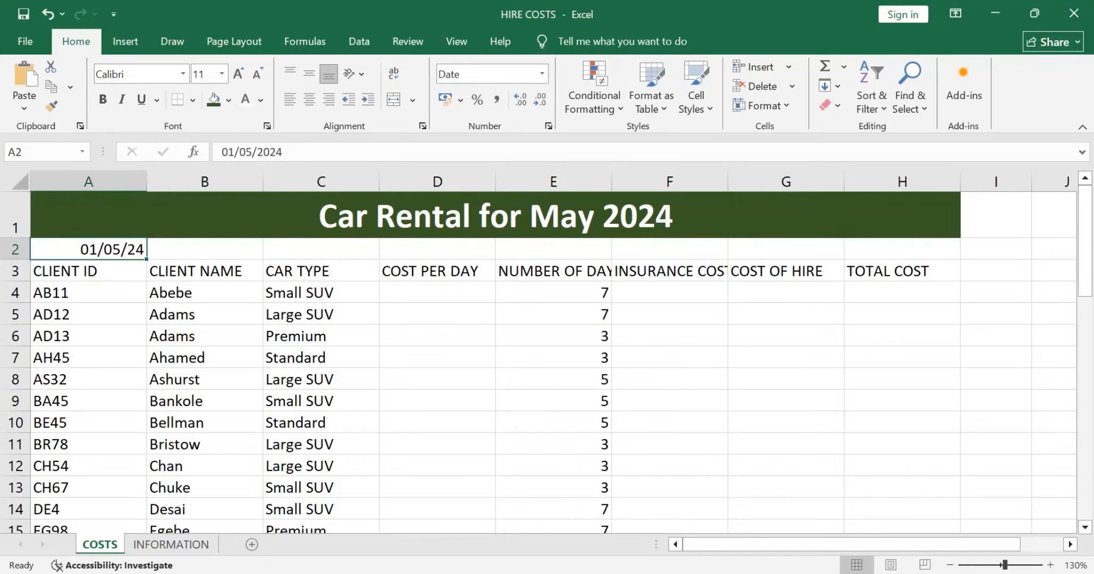
right_click(109, 249)
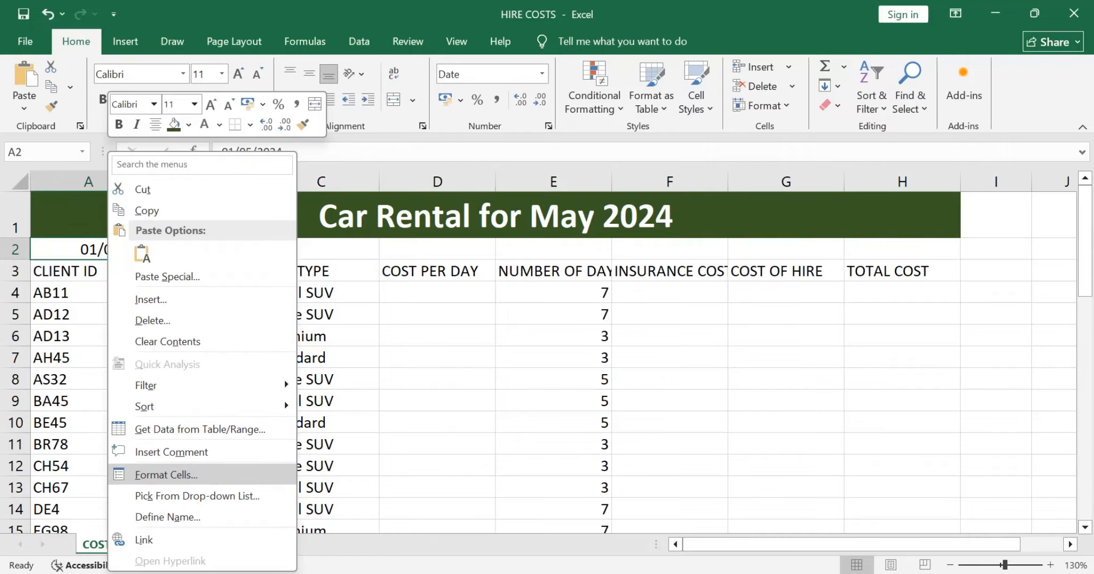
left_click(166, 474)
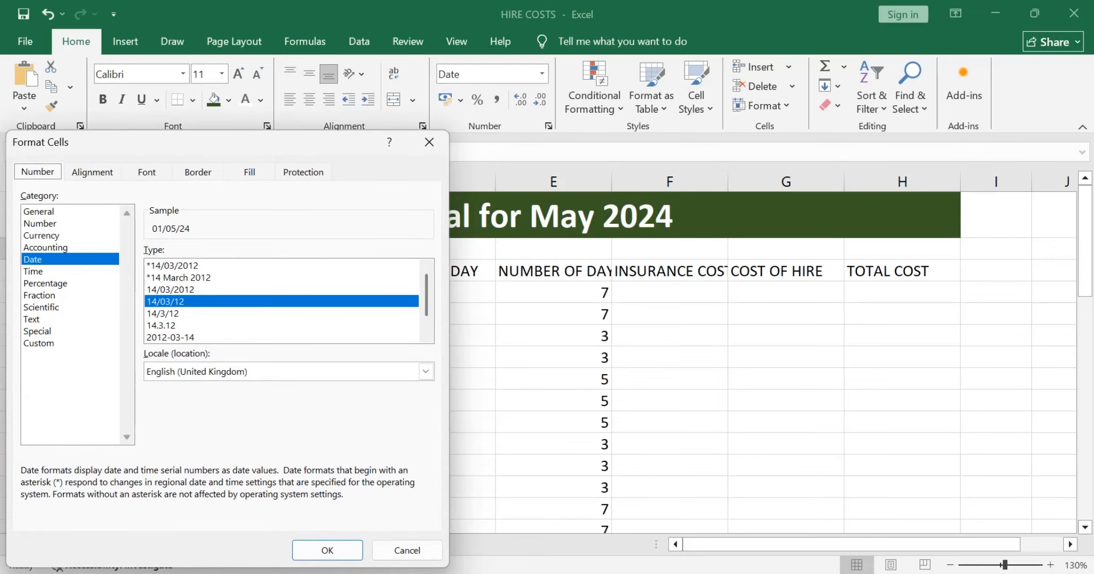
key("alt+Tab")
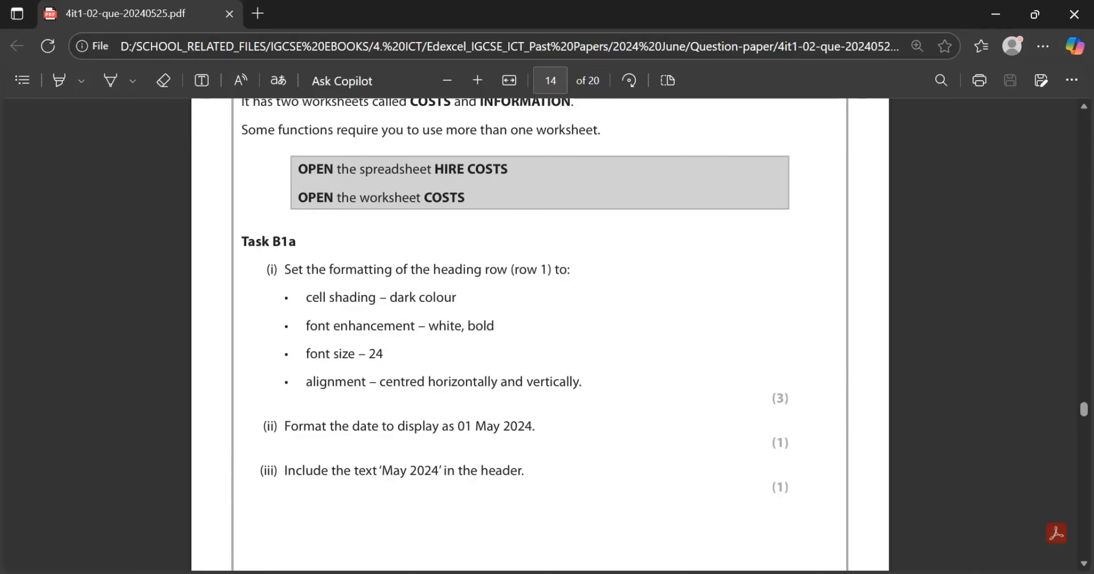
key("alt+Tab")
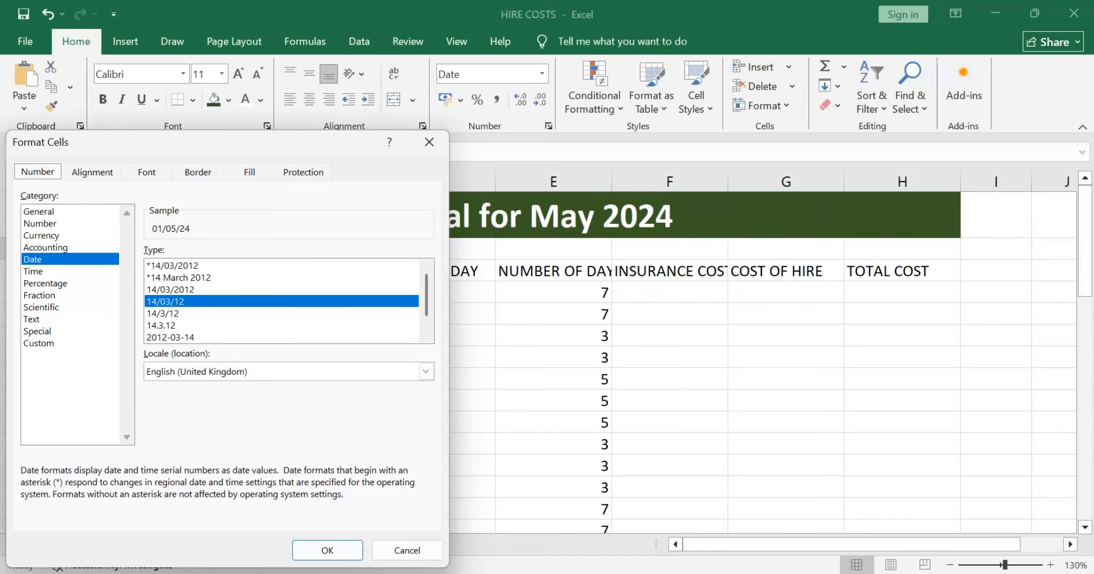
left_click(178, 278)
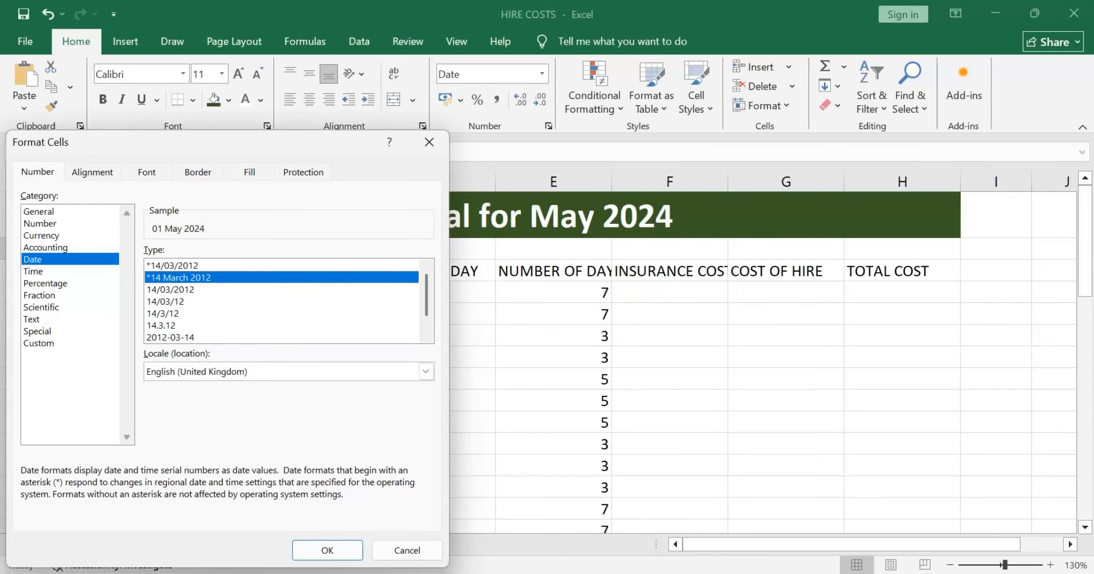
key("alt+Tab")
key("alt+Tab")
left_click(327, 550)
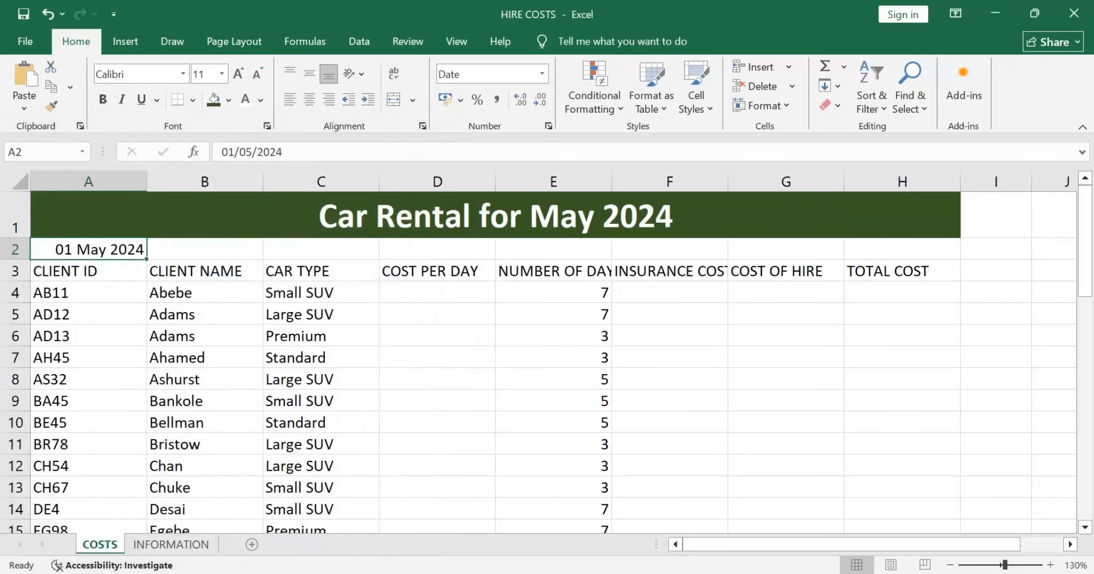
Step: Copy the text May 2024 from requirement (iii) of Task B1a in the exam paper
key("alt+Tab")
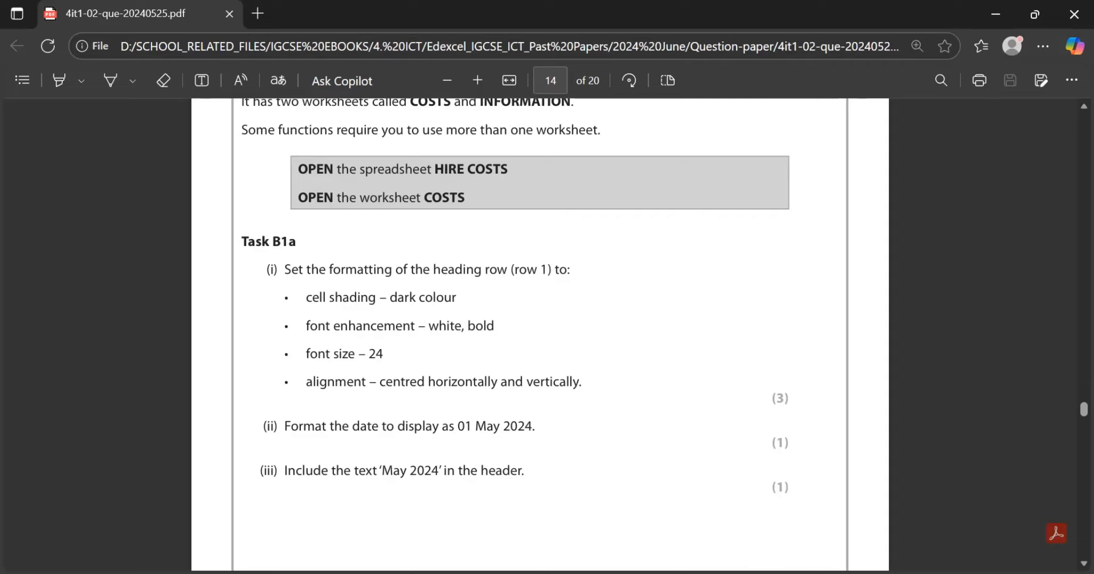
left_click_drag(379, 471, 439, 471)
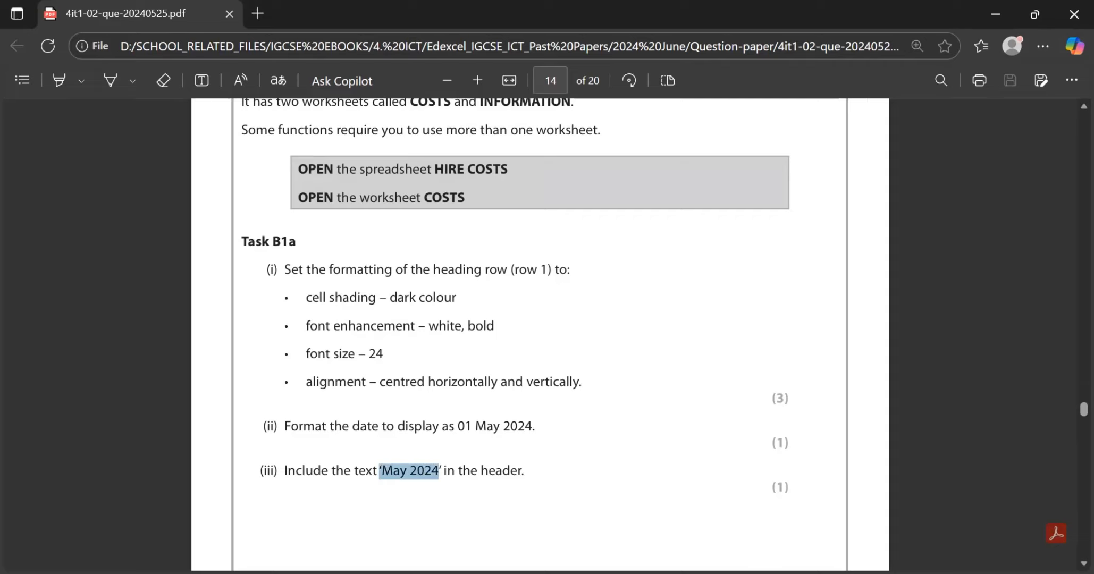
left_click(439, 472)
right_click(434, 472)
left_click(434, 473)
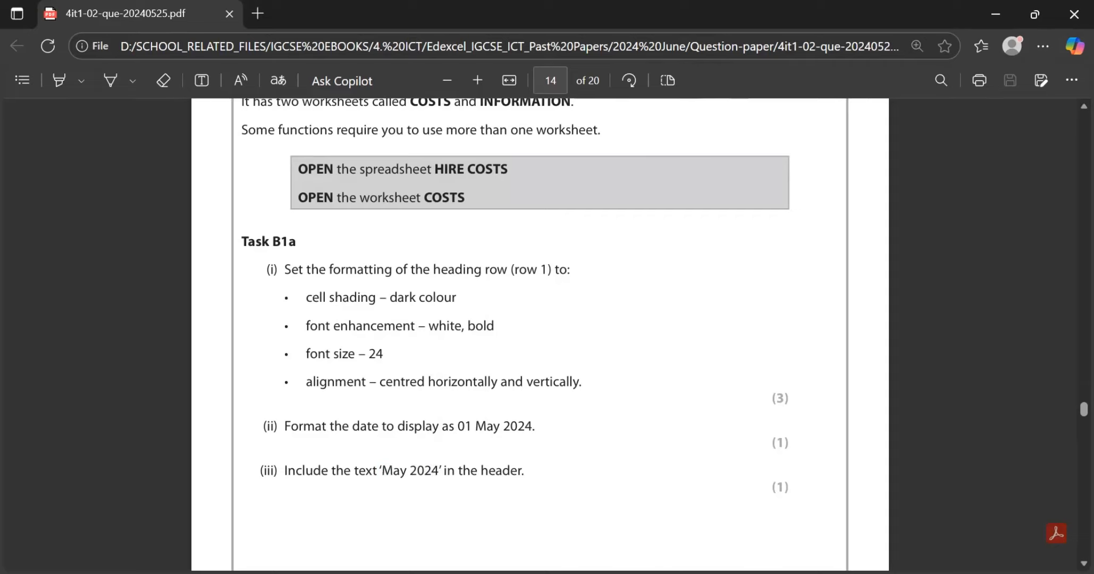
left_click_drag(379, 472, 439, 471)
key("ctrl+c")
left_click(394, 472)
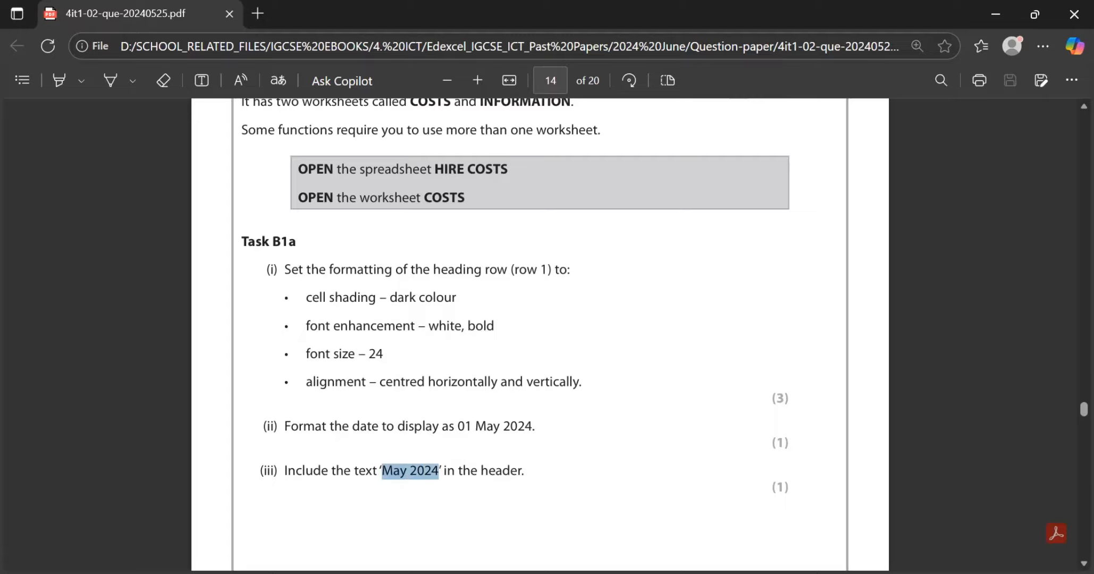
Step: Paste May 2024 into the centre section of the COSTS worksheet's page header in Excel and return to Normal view
key("alt+Tab")
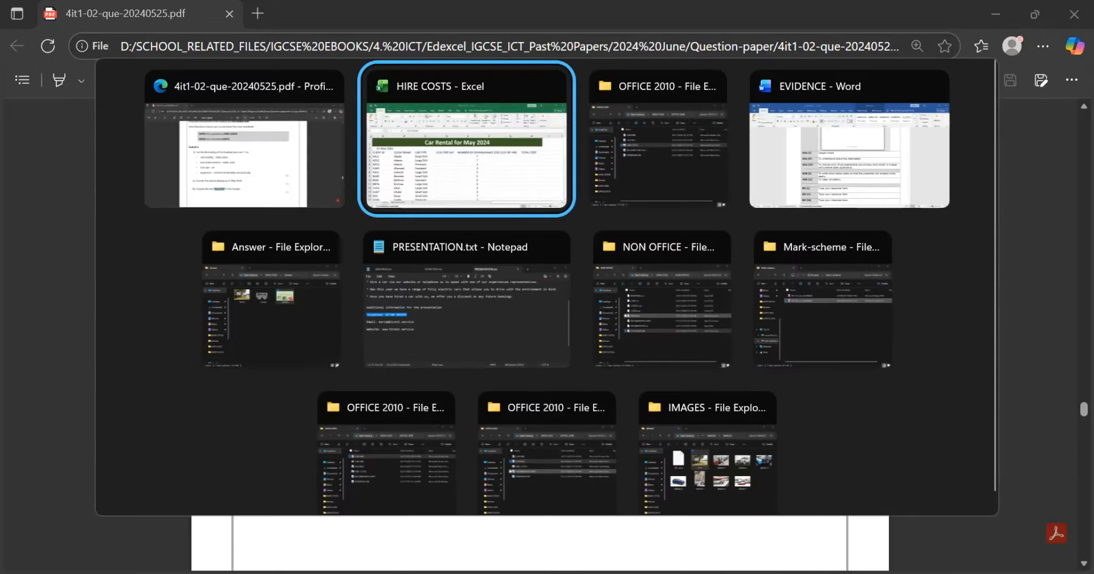
left_click(125, 41)
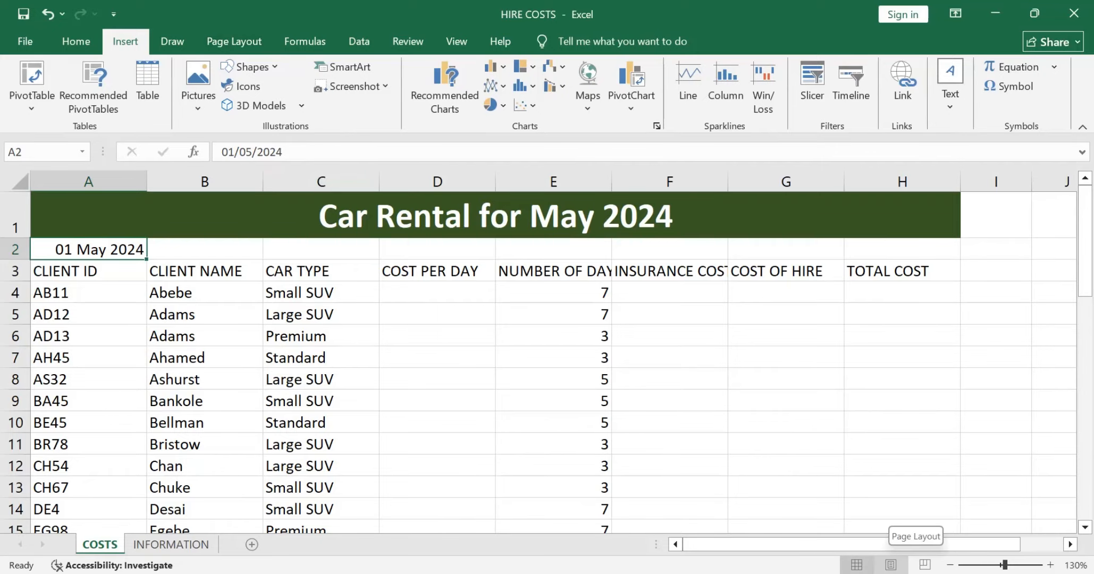
left_click(891, 564)
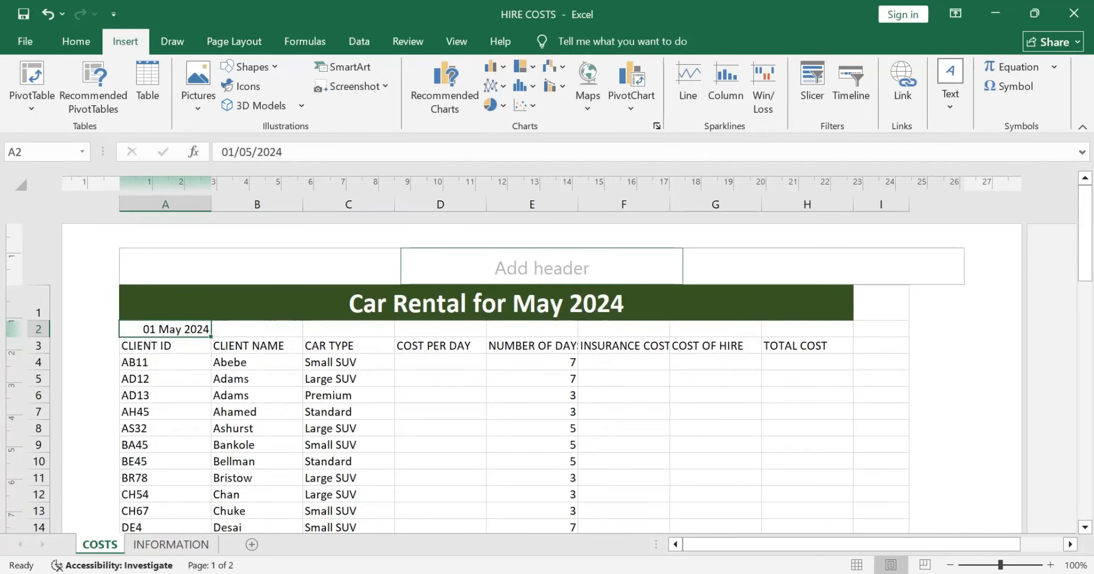
left_click(542, 266)
key("ctrl+v")
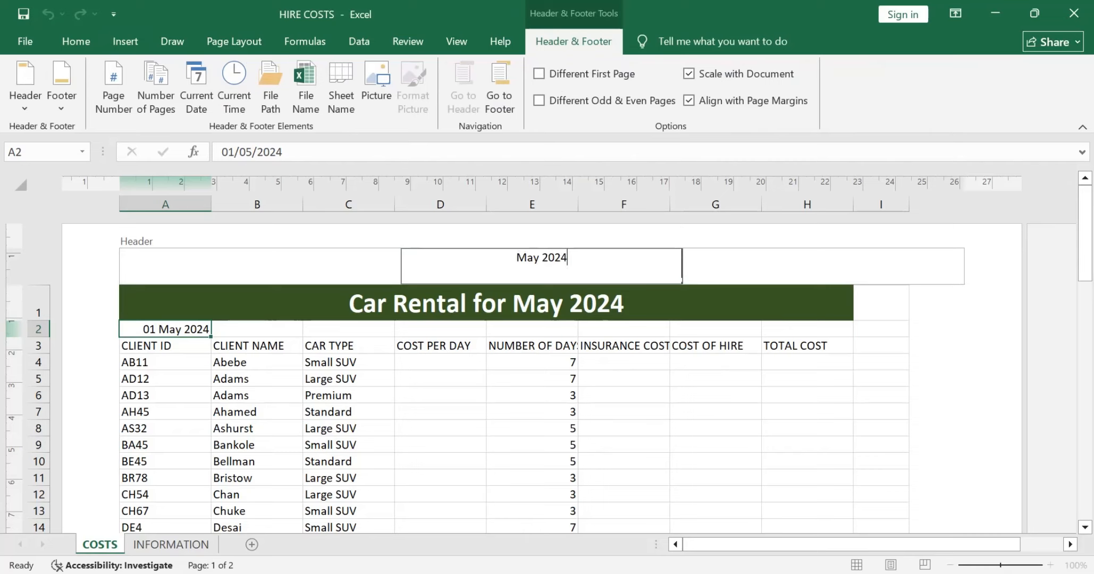
left_click(165, 329)
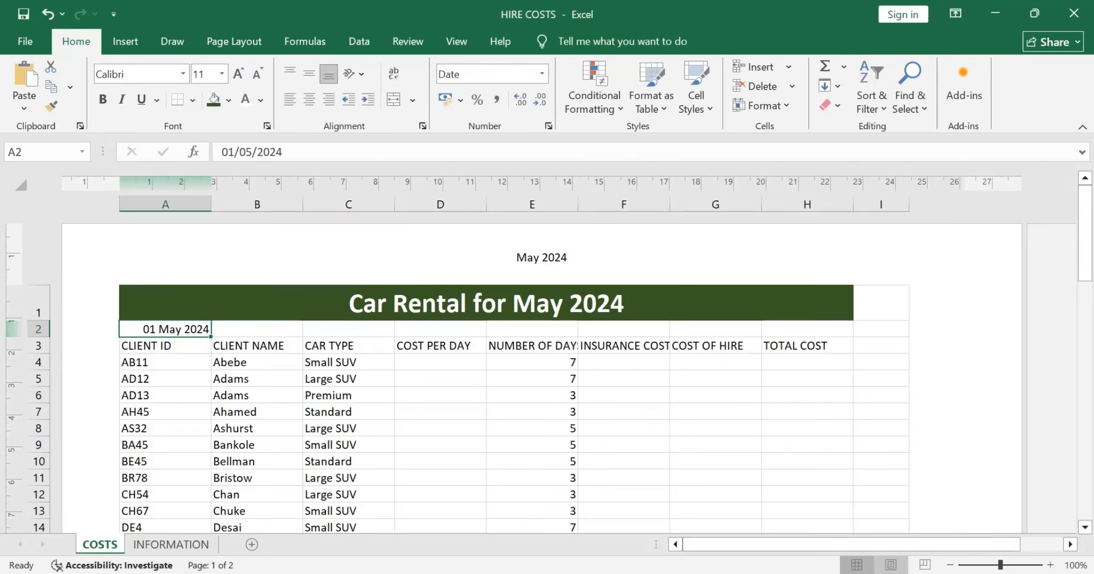
left_click(857, 565)
Step: Read the Task B1b requirements in the exam paper and examine the data in the COSTS and INFORMATION worksheets in Excel
key("alt+Tab")
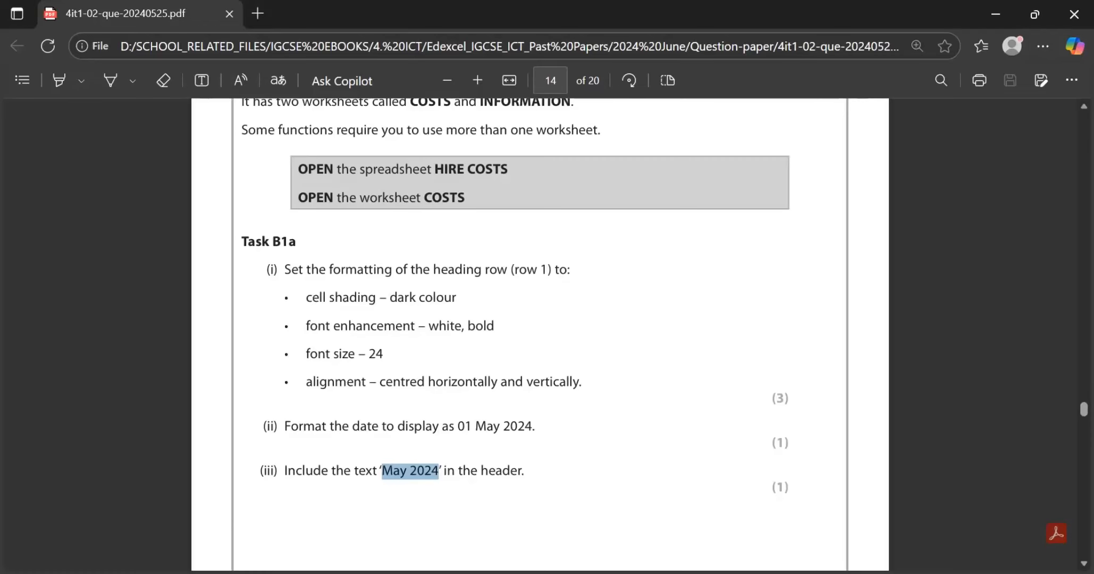
scroll(540, 334, "down", 4)
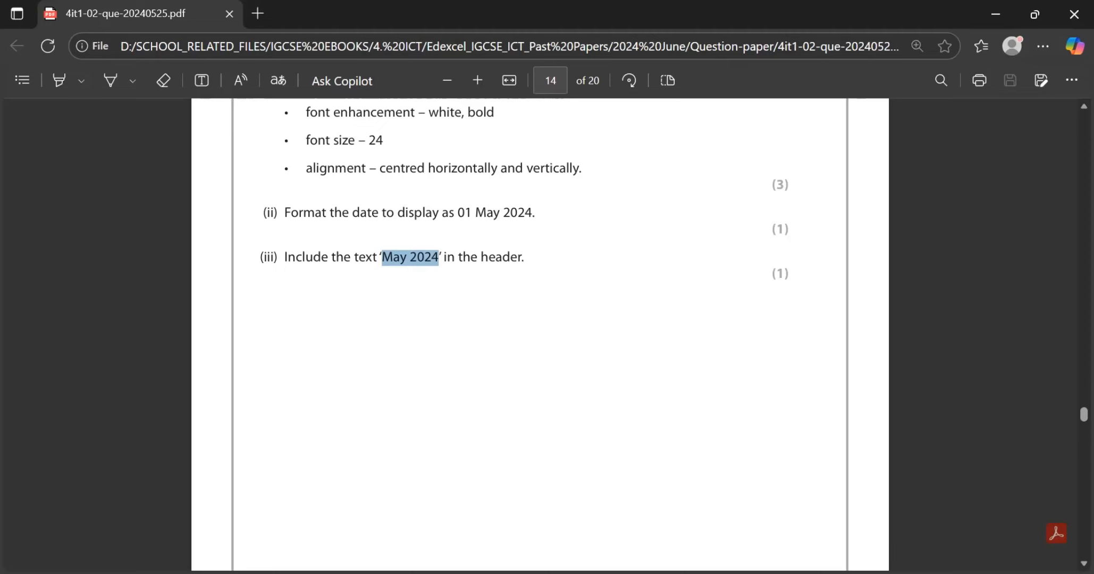
scroll(539, 335, "down", 10)
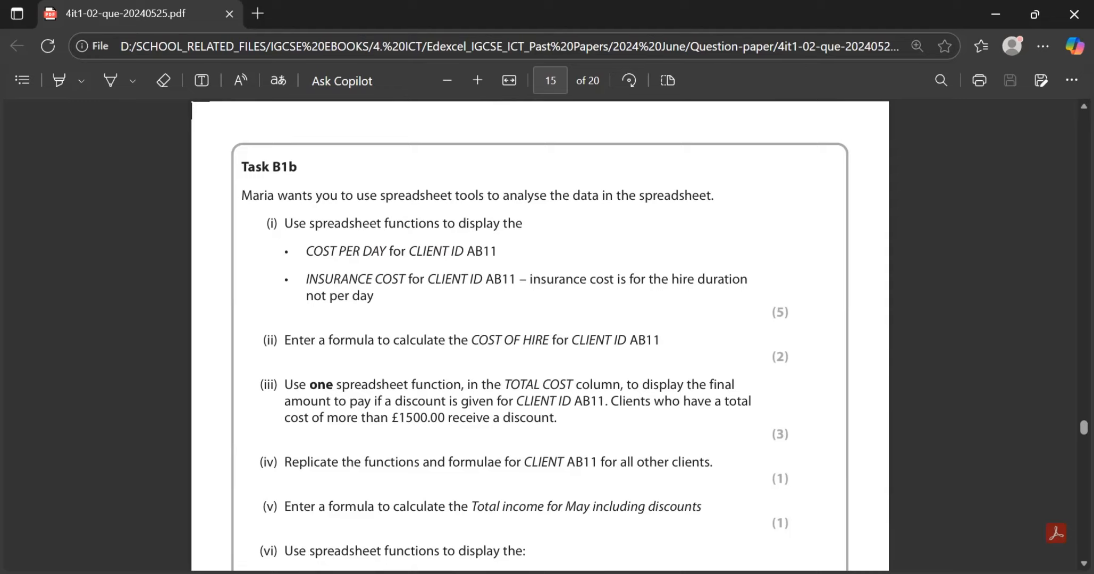
double_click(482, 251)
key("alt+Tab")
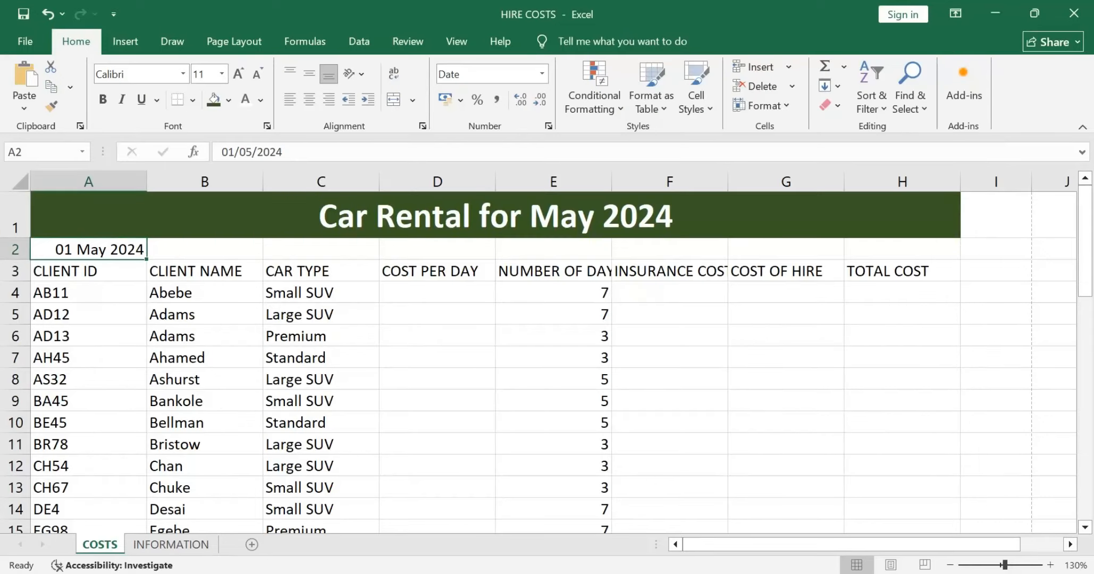
scroll(528, 287, "down", 3)
scroll(528, 287, "down", 1)
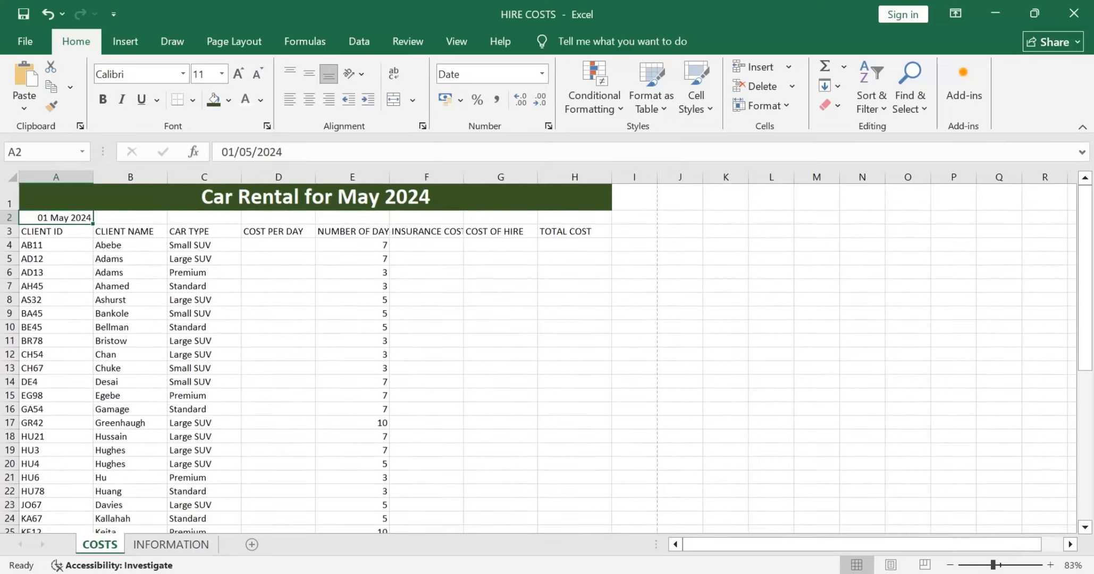
scroll(537, 359, "up", 1)
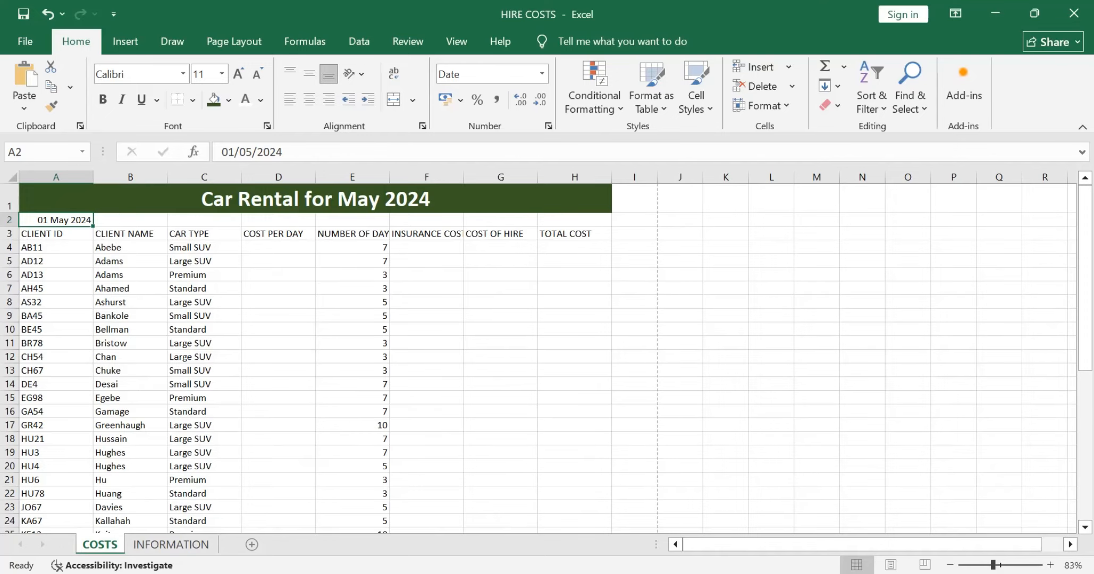
left_click(171, 544)
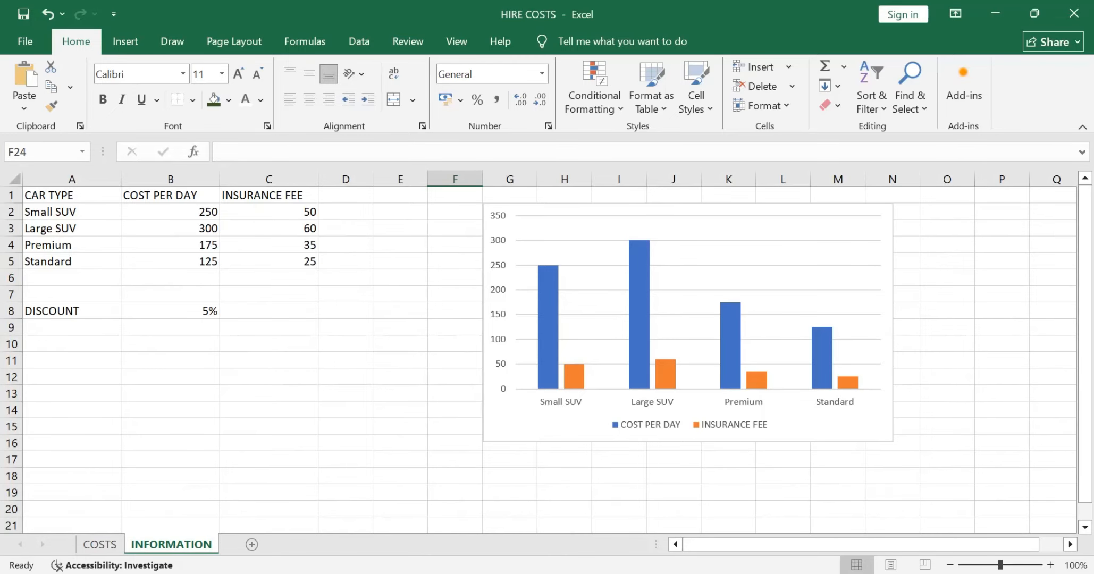
left_click(100, 544)
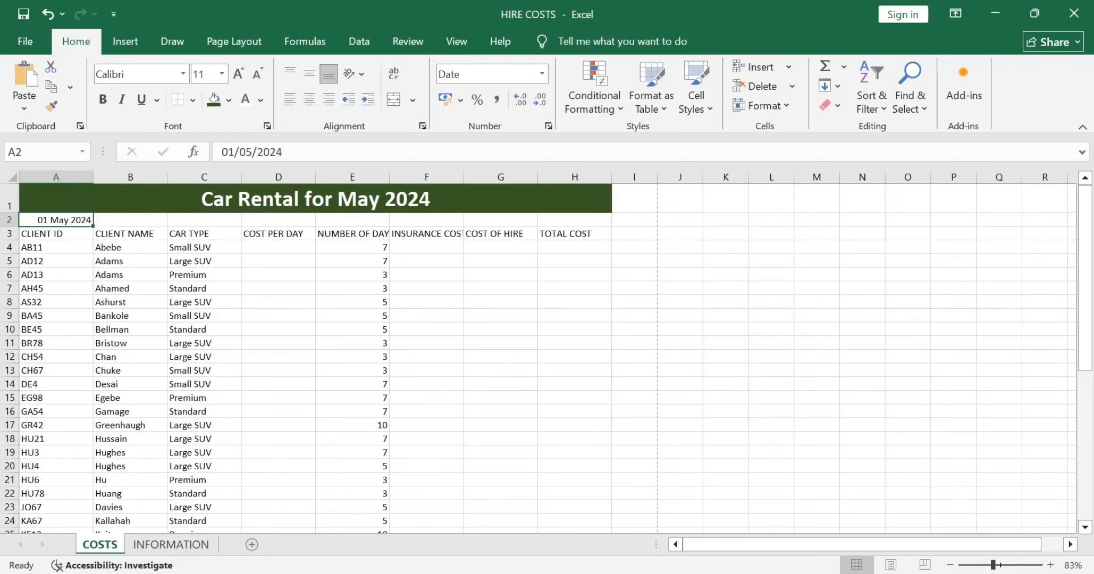
Step: Check the car data in INFORMATION, and start a VLOOKUP formula in COSTS cell D4 with C4 as the lookup value
left_click(278, 247)
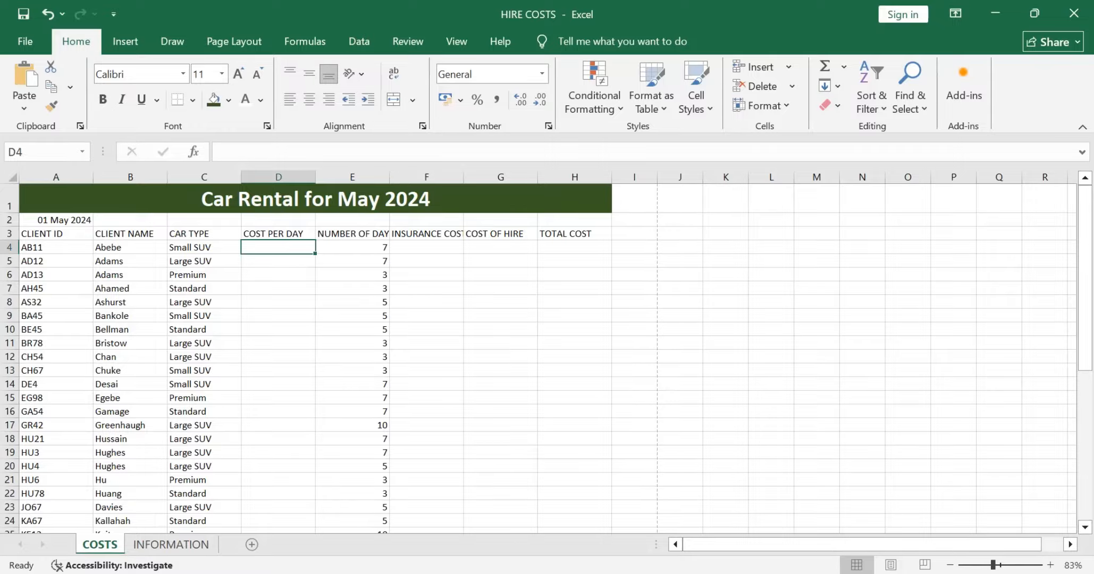
left_click(171, 544)
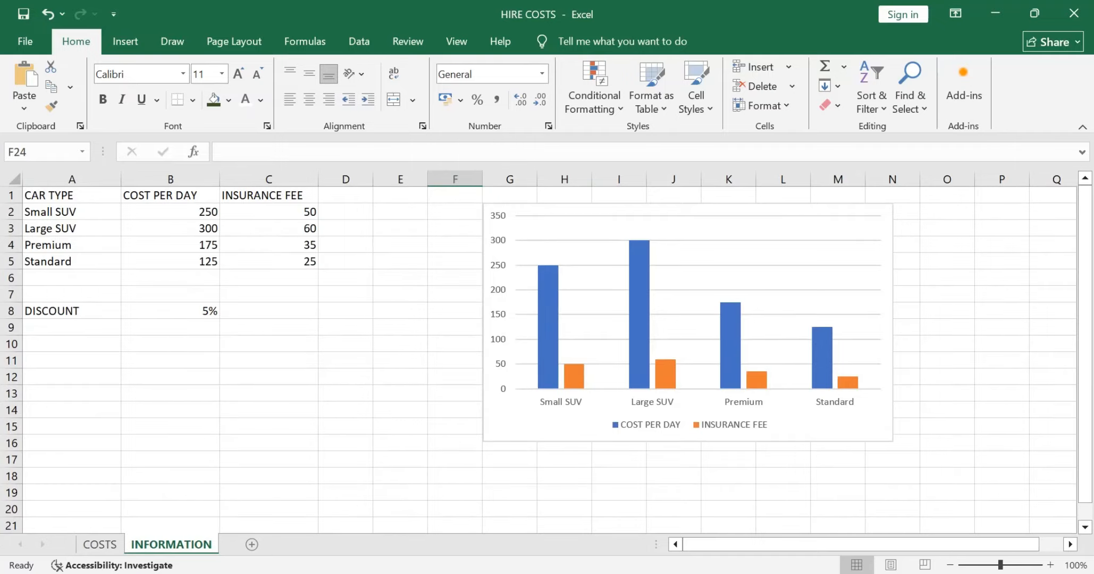
left_click(100, 544)
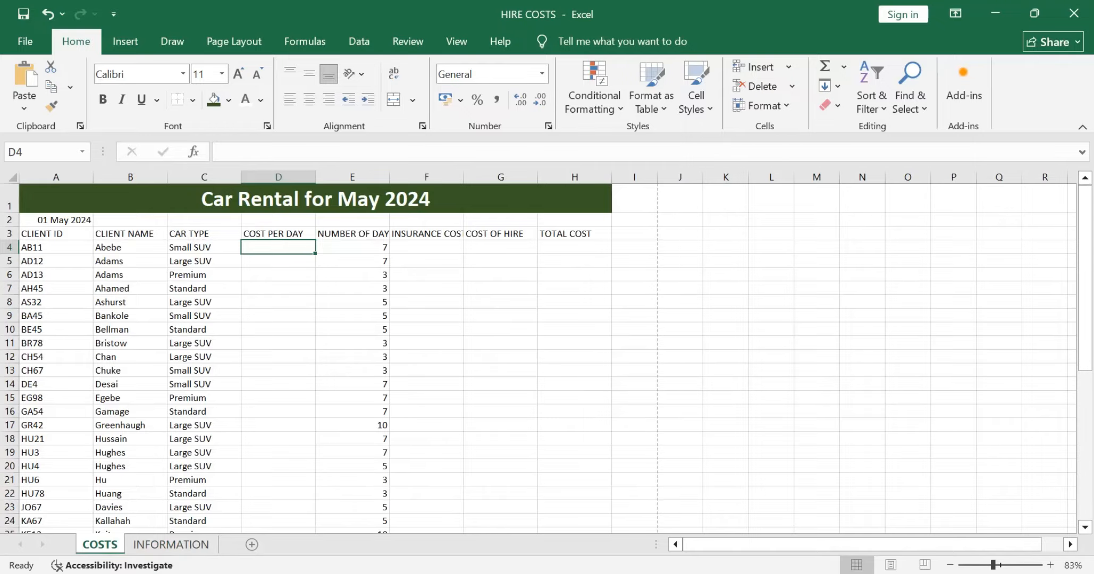
left_click(204, 248)
left_click(278, 247)
type("=")
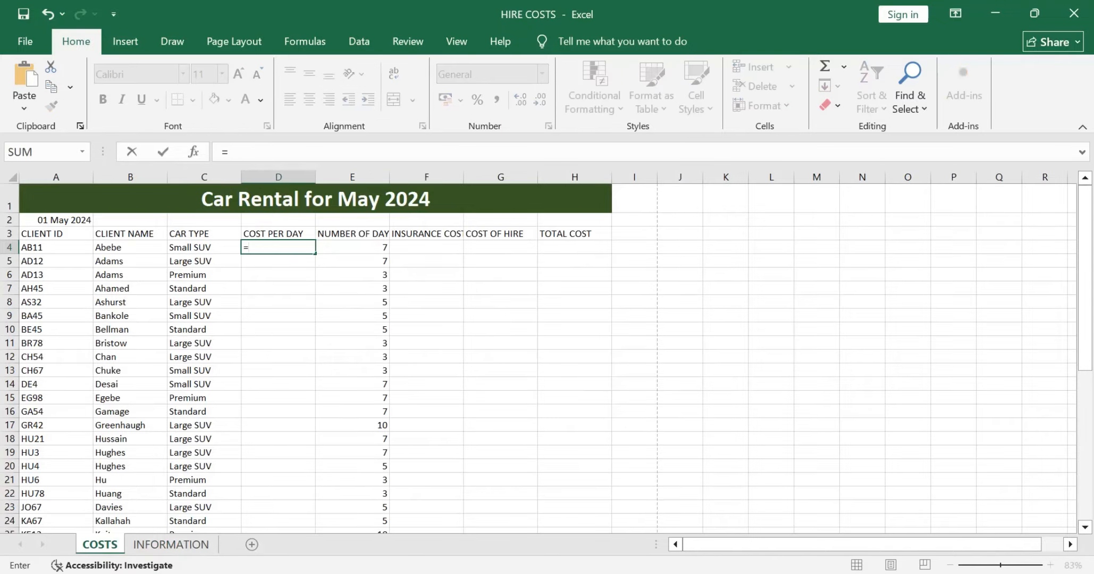
type("vl")
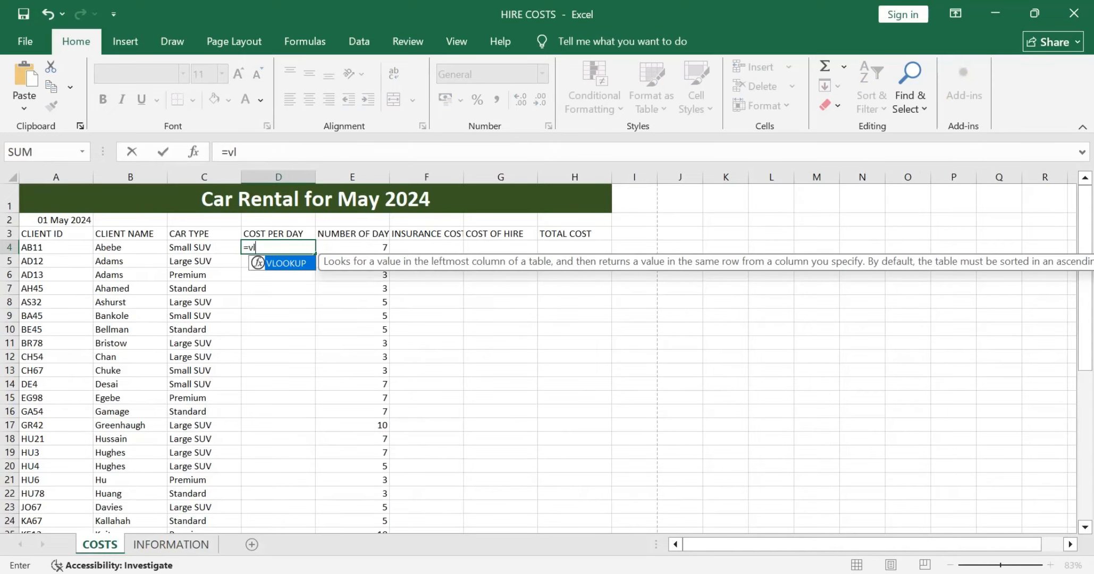
key("Tab")
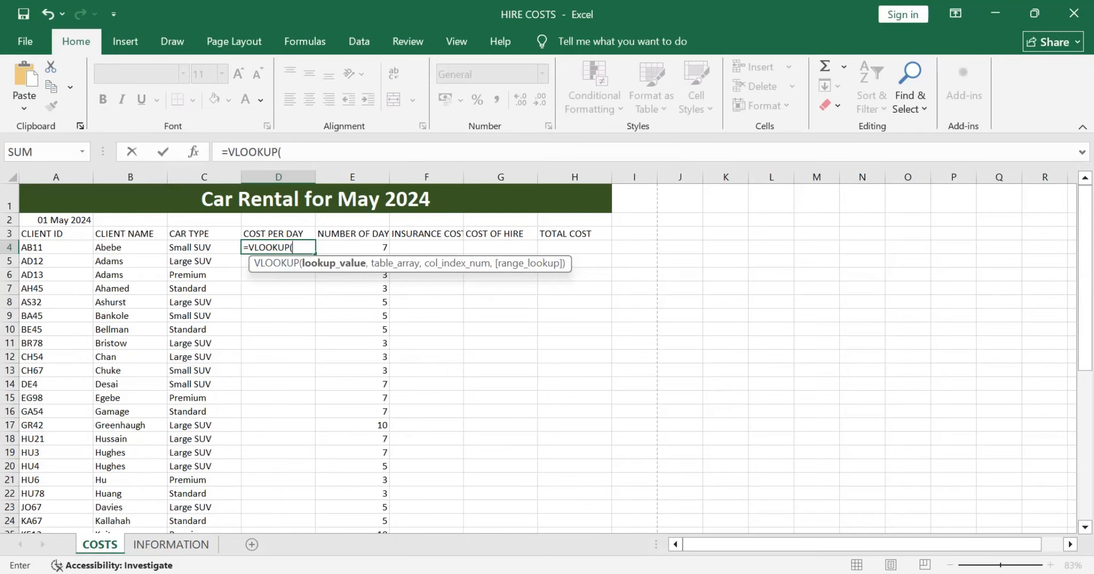
left_click(204, 247)
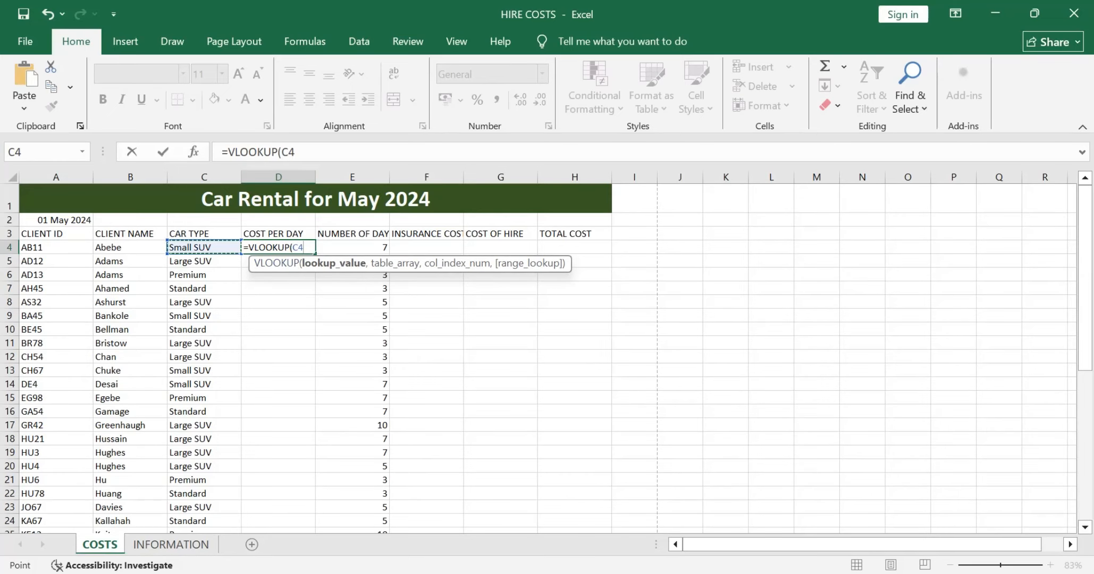
type(",")
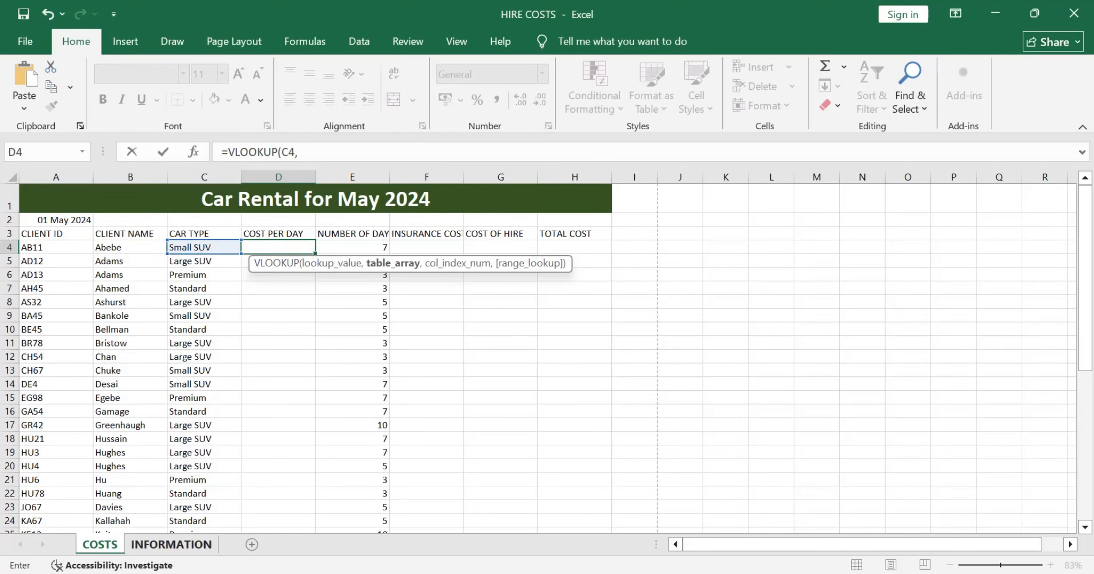
Step: Set the D4 formula's table array to the absolute range $A$1:$B$5 on the INFORMATION worksheet
key("ctrl+Page_Down")
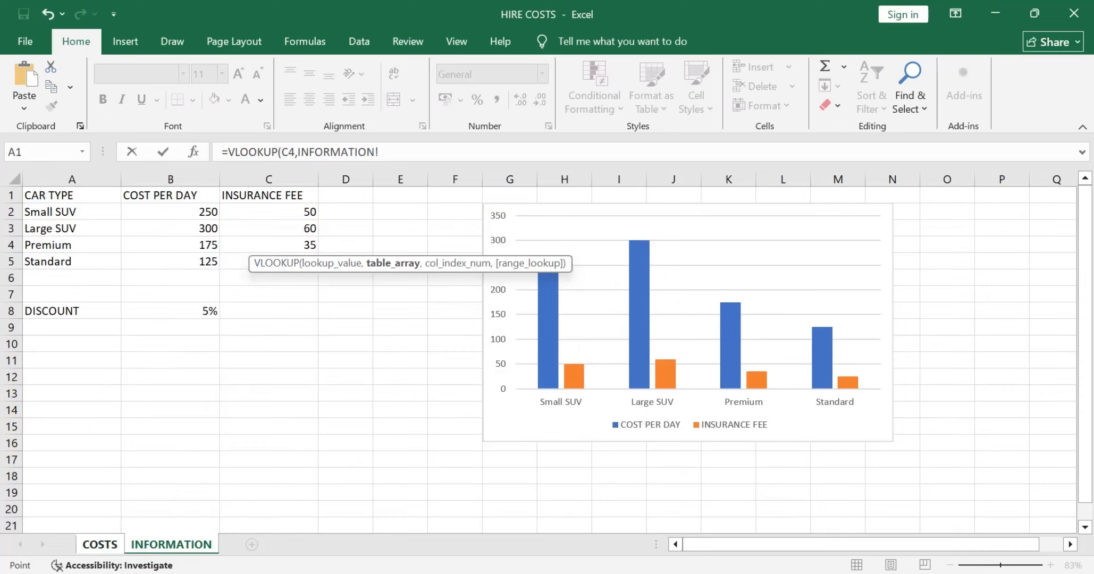
left_click_drag(69, 195, 213, 263)
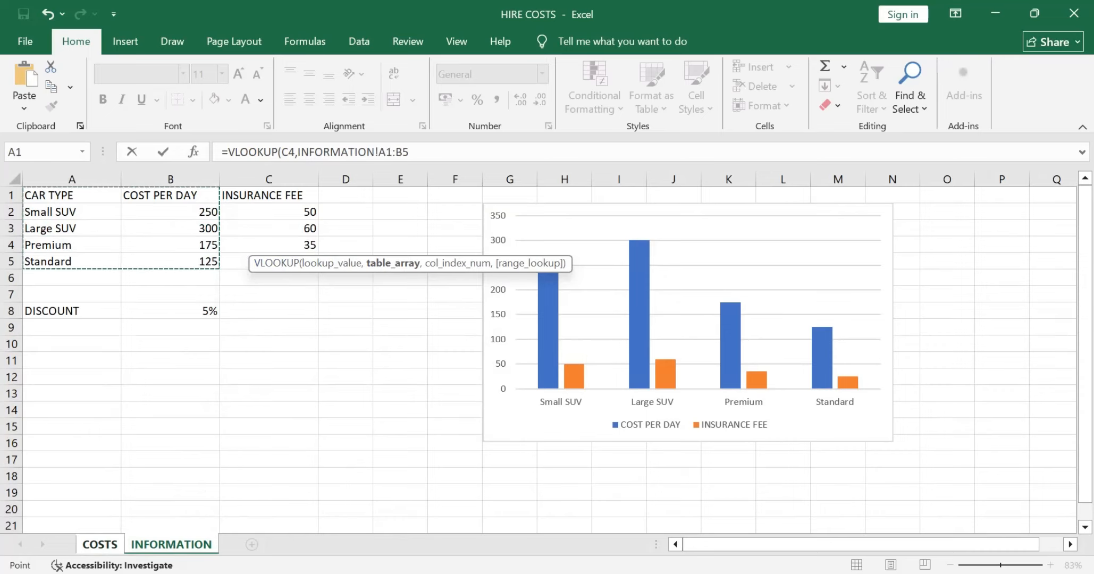
key("F4")
left_click(435, 152)
type(",")
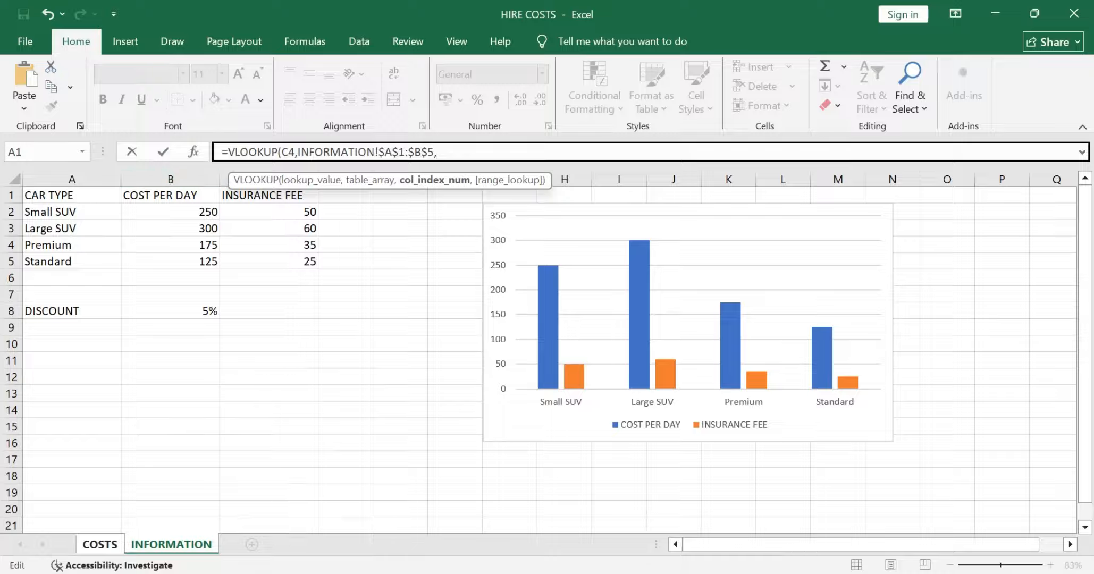
Step: Complete the COST PER DAY formula in D4 with column index 2 and FALSE for an exact match
type("2,")
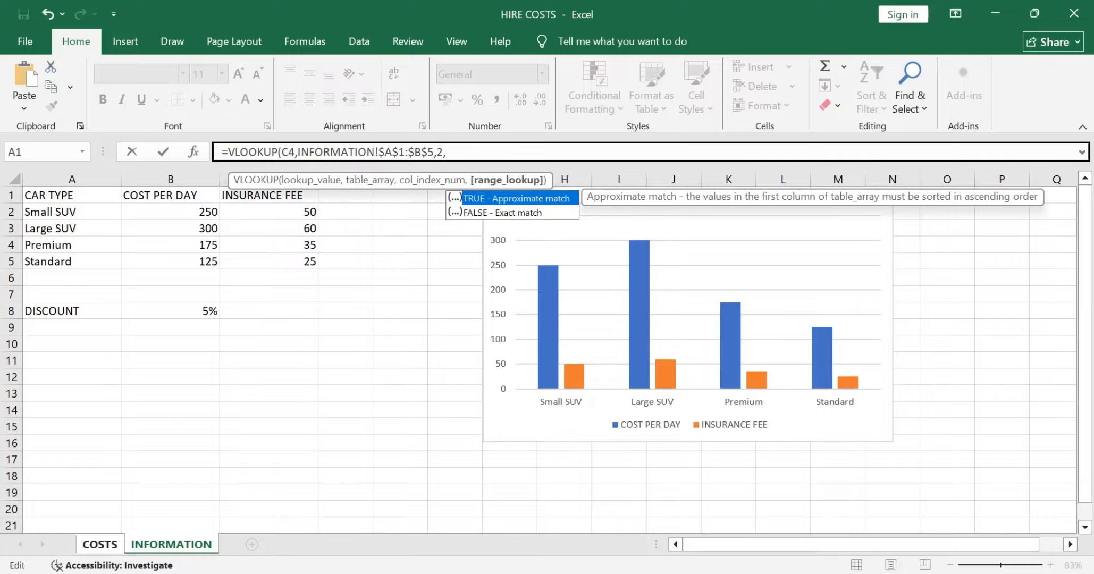
key("Down")
key("Tab")
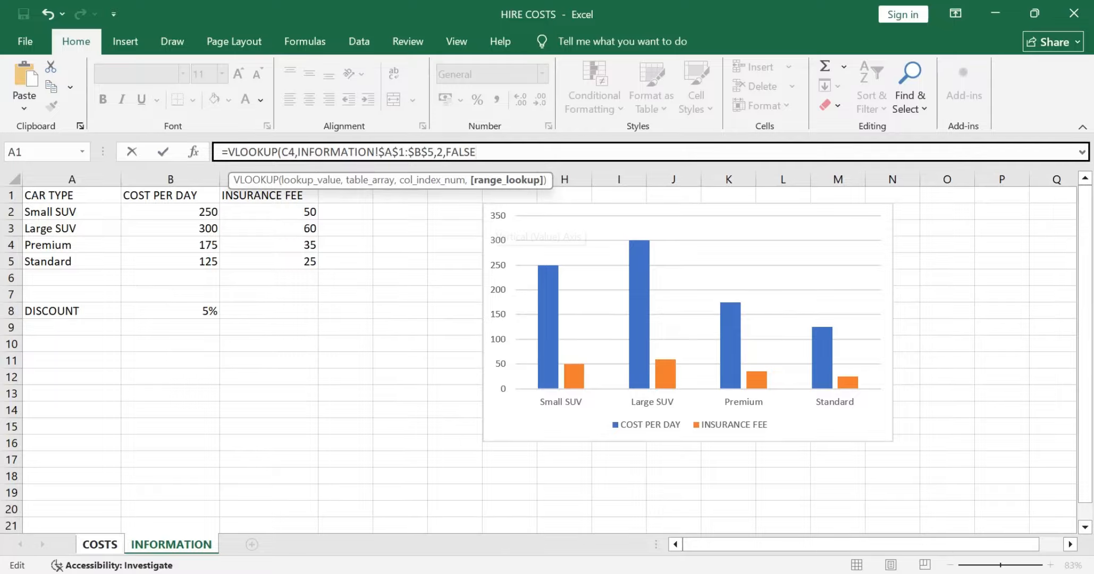
type(")")
key("Return")
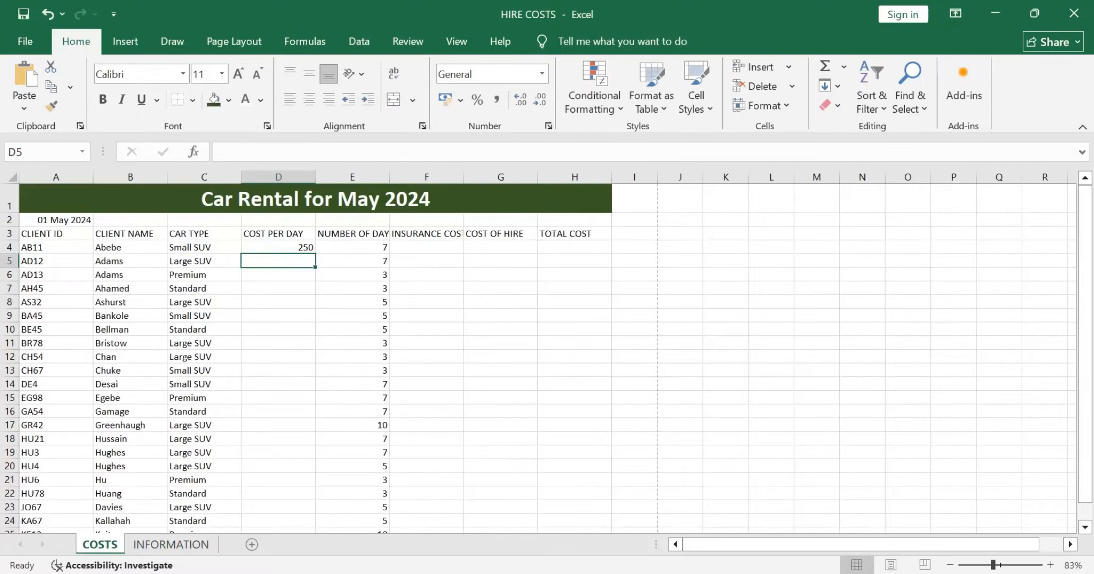
Step: Fill the COST PER DAY formula from D4 down to D41 in the COSTS worksheet
left_click(171, 544)
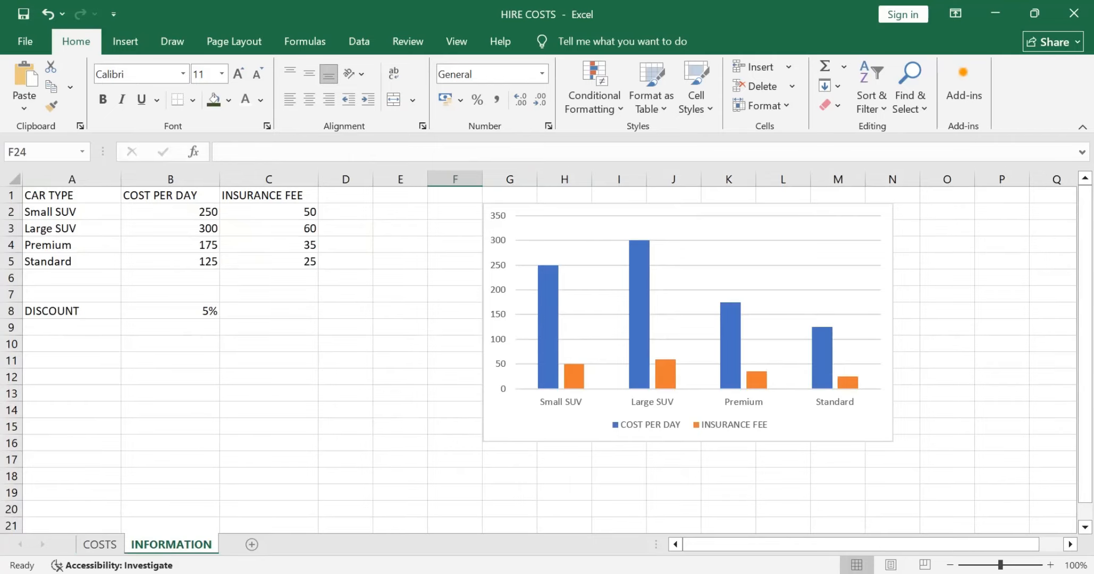
left_click(100, 544)
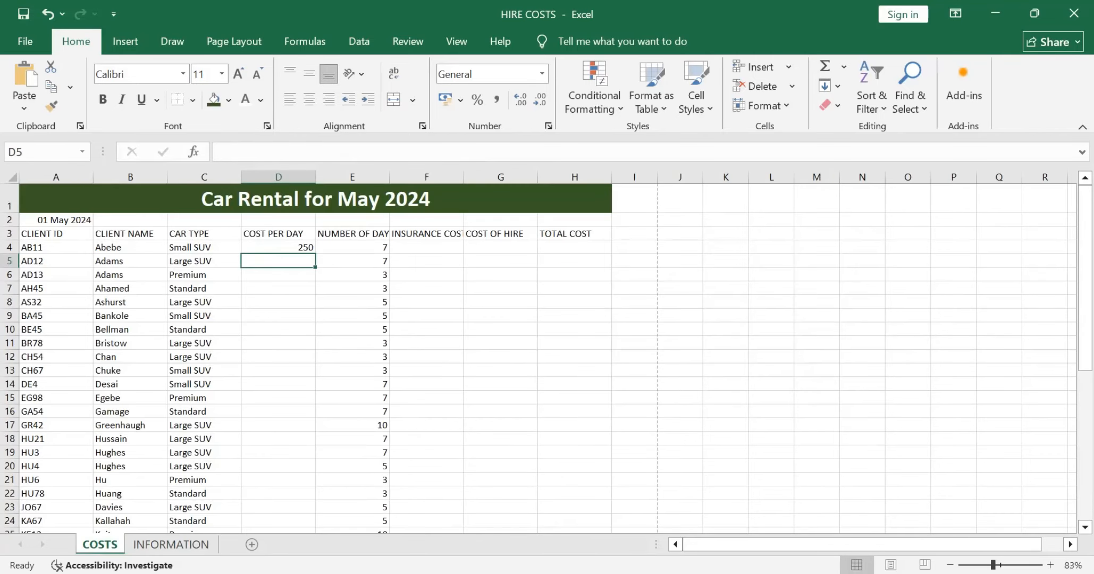
left_click(278, 247)
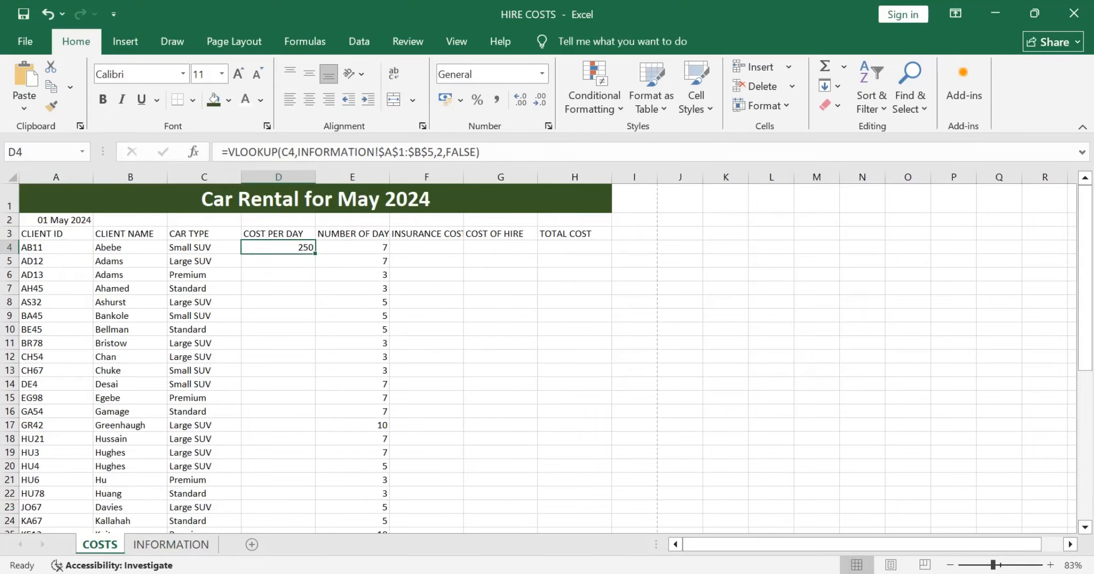
left_click_drag(315, 253, 315, 497)
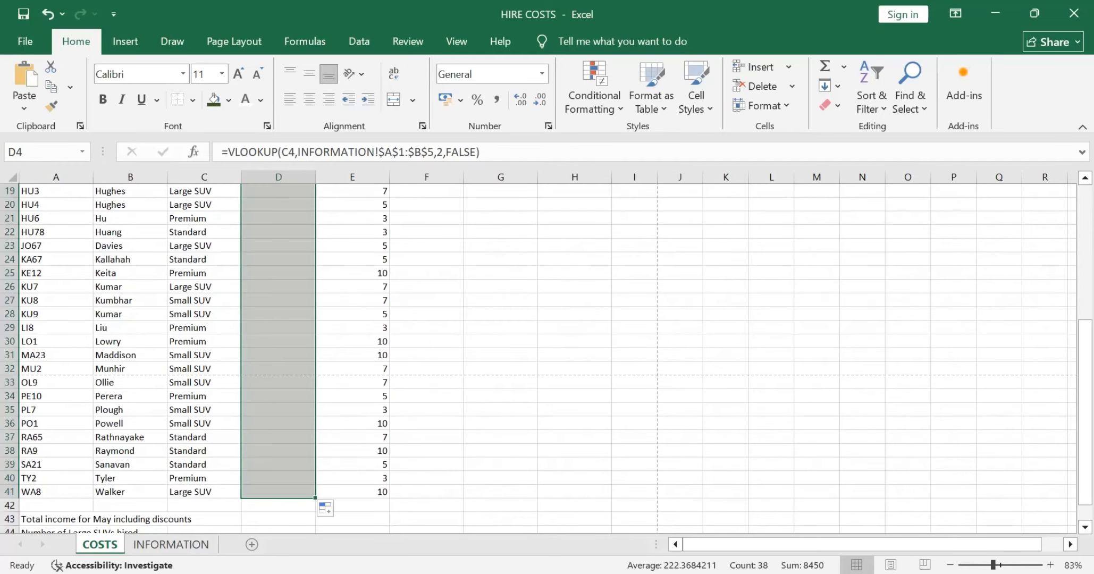
left_click(500, 342)
scroll(500, 342, "up", 2)
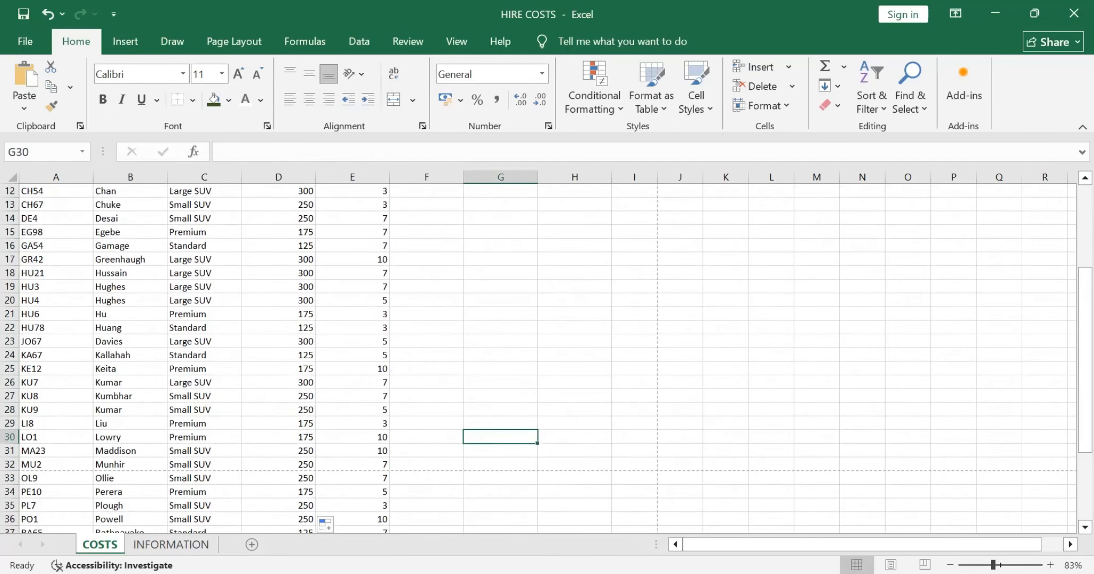
scroll(500, 341, "up", 4)
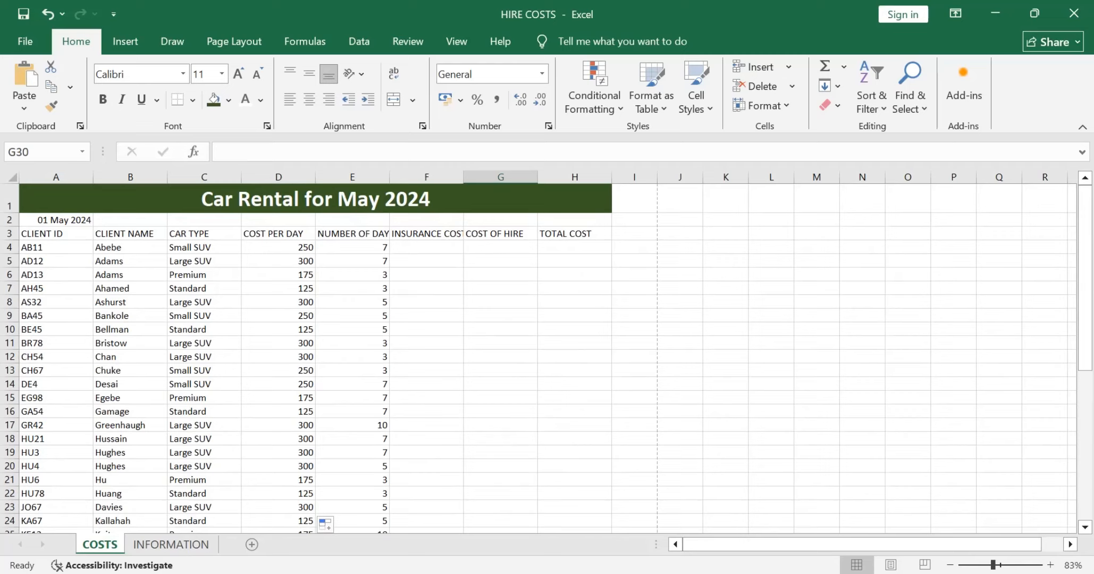
Step: Autofit the INSURANCE COST column and start a VLOOKUP formula in F4 with C4 as the lookup value
double_click(463, 177)
left_click(430, 247)
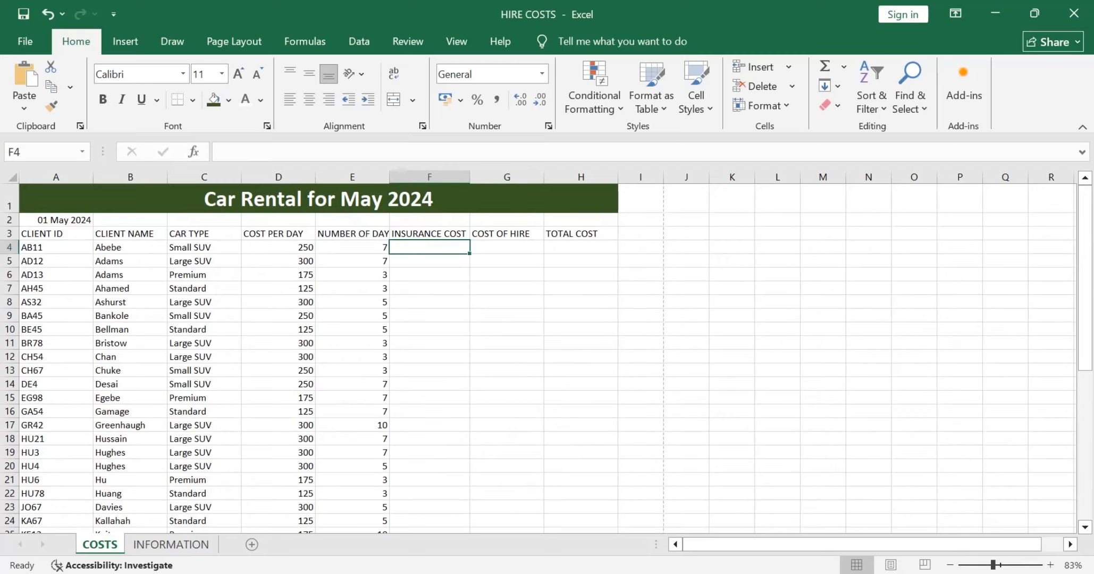
key("ctrl+Page_Down")
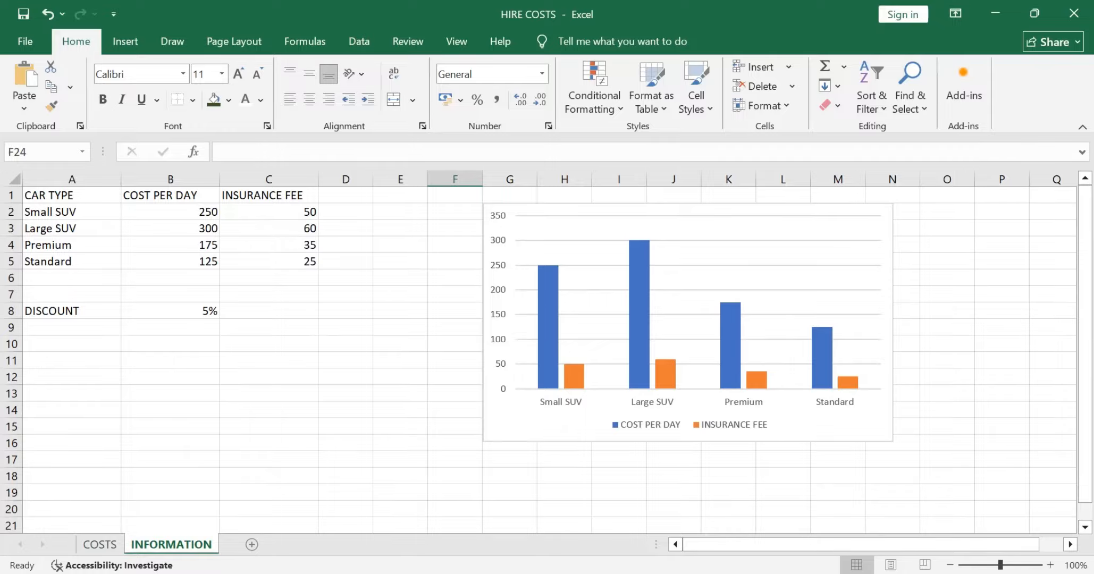
key("ctrl+Page_Up")
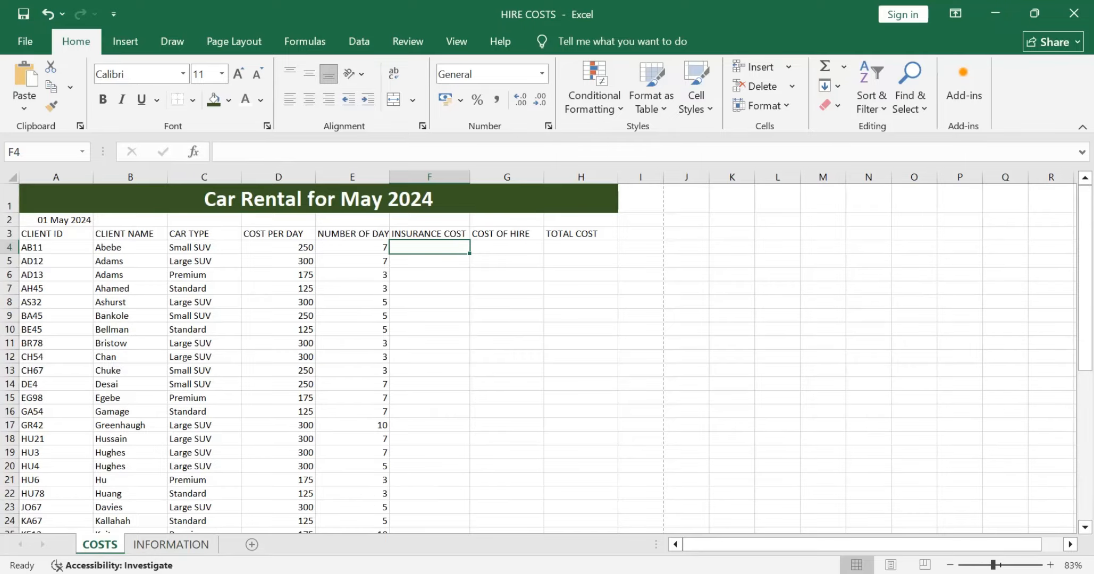
type("=vlo")
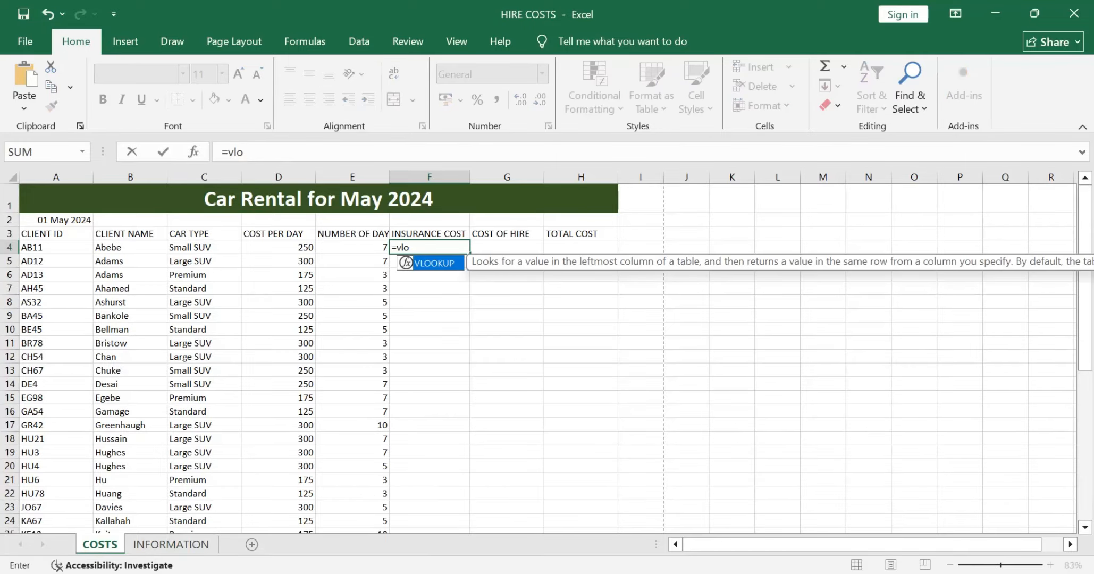
key("Tab")
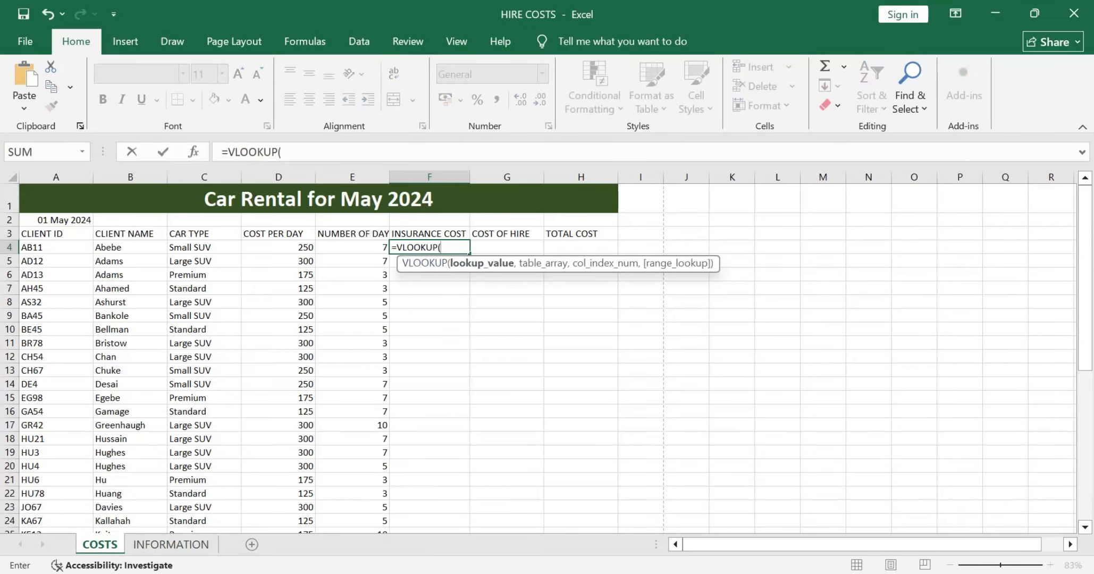
left_click(204, 247)
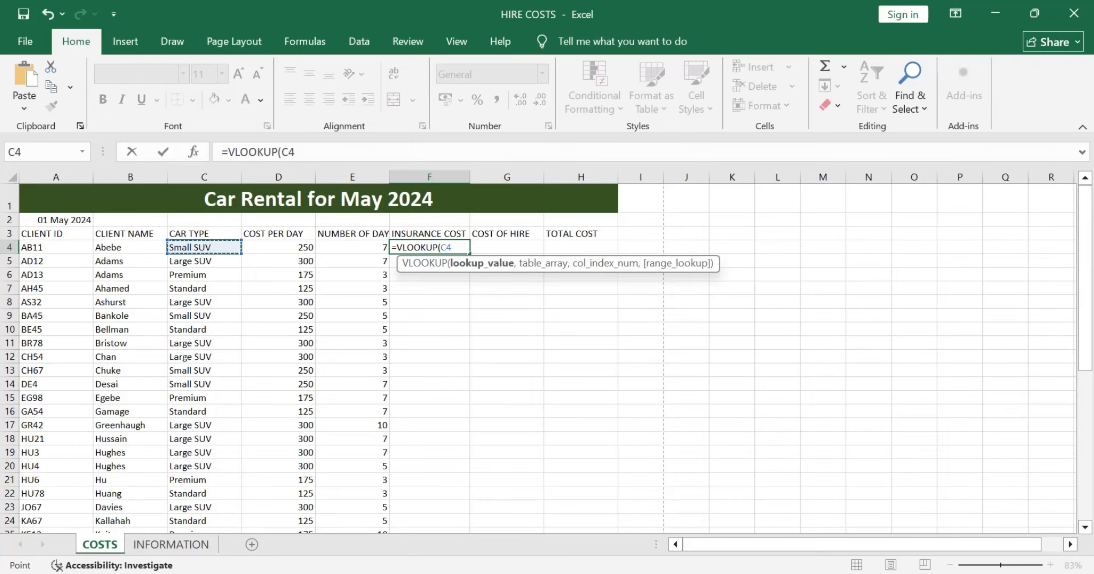
type(",")
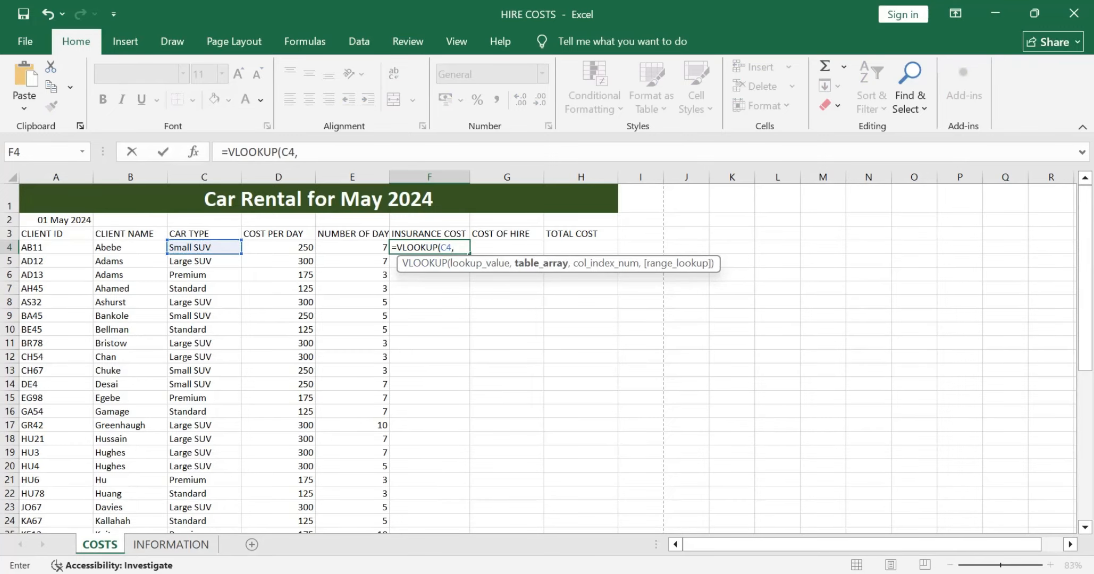
Step: Set the F4 formula's table array to the named range CAR_INFORMATION, covering A1:C5 on the INFORMATION worksheet
left_click(170, 544)
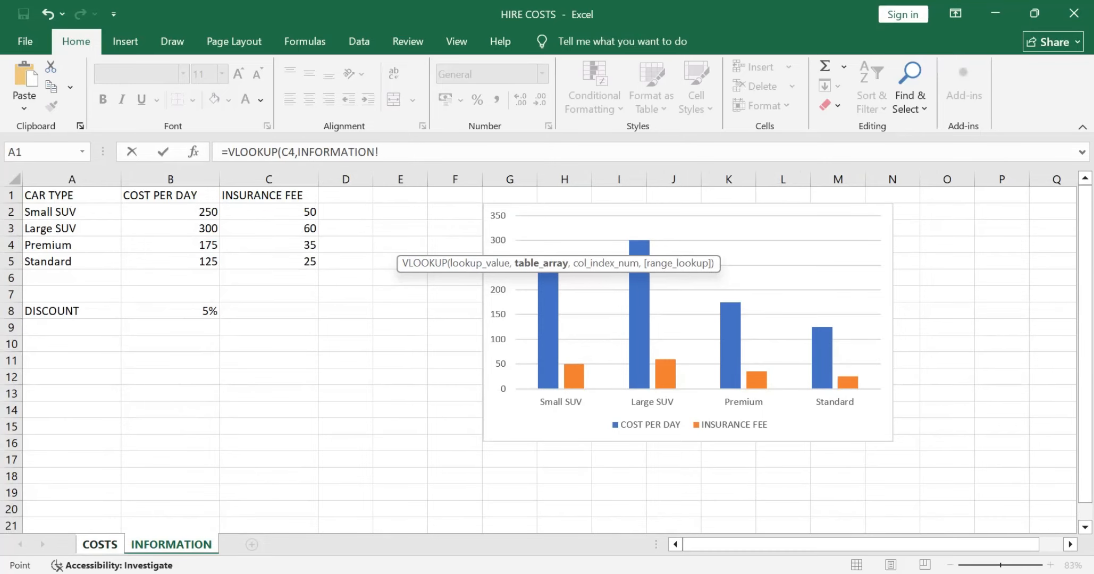
left_click_drag(72, 195, 313, 263)
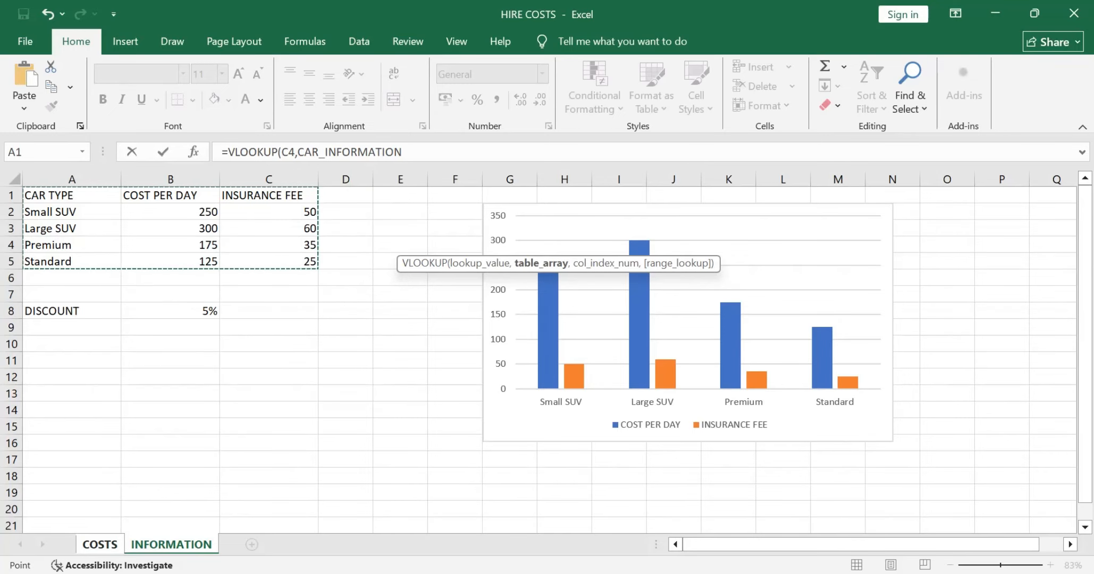
left_click(72, 195)
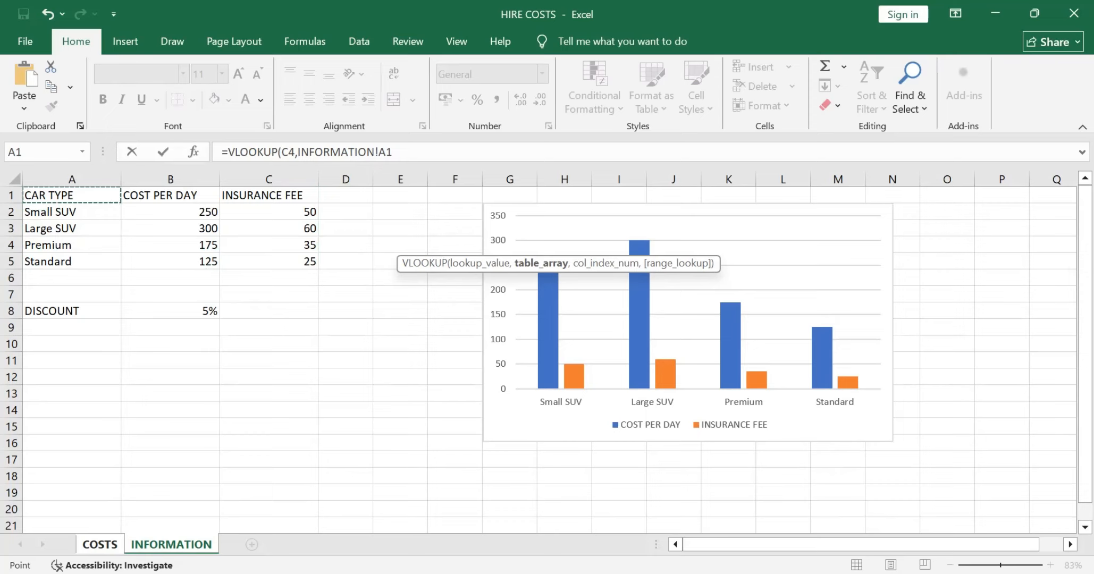
left_click_drag(72, 195, 313, 262)
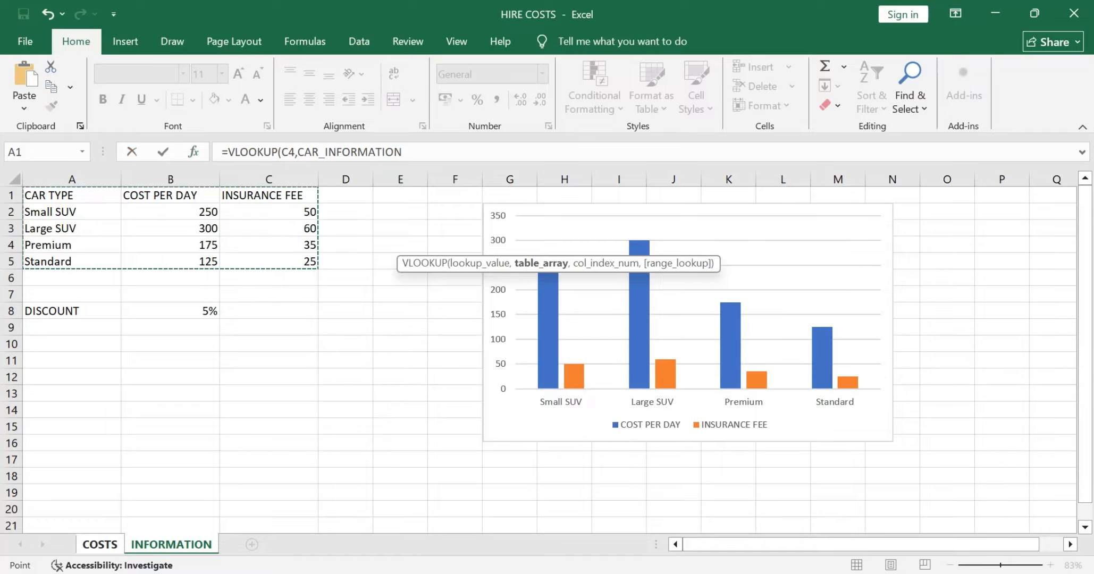
left_click(405, 152)
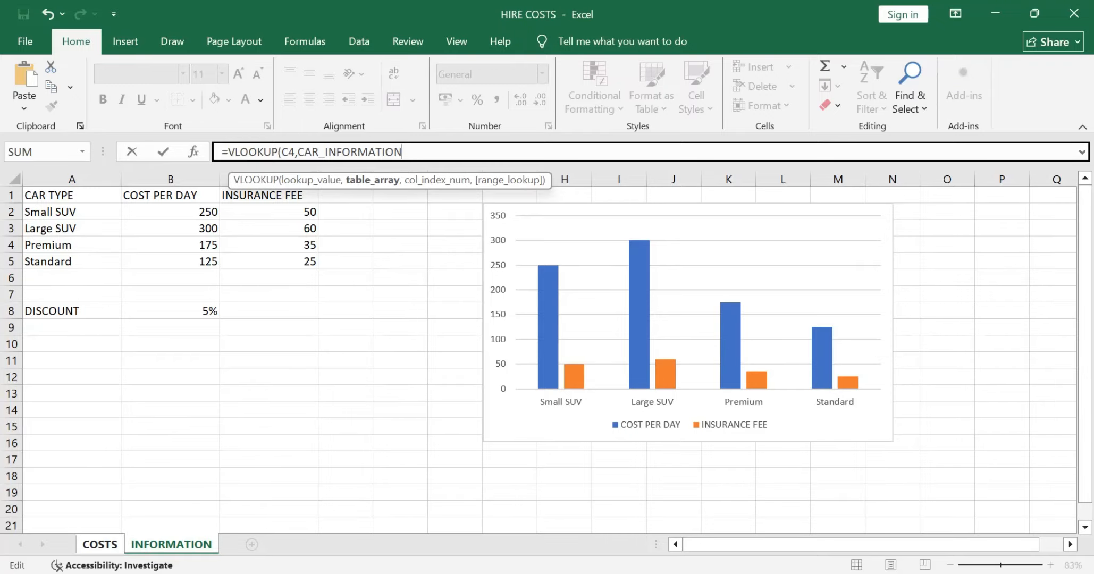
type(",")
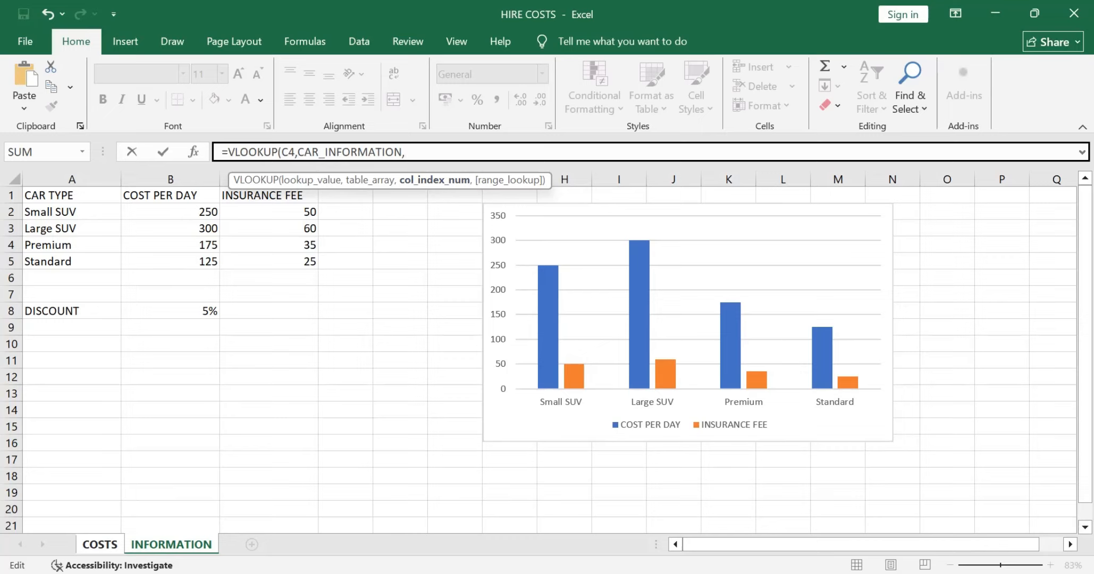
Step: Complete the INSURANCE COST formula in F4 with column index 3 and FALSE for an exact match
type("3,")
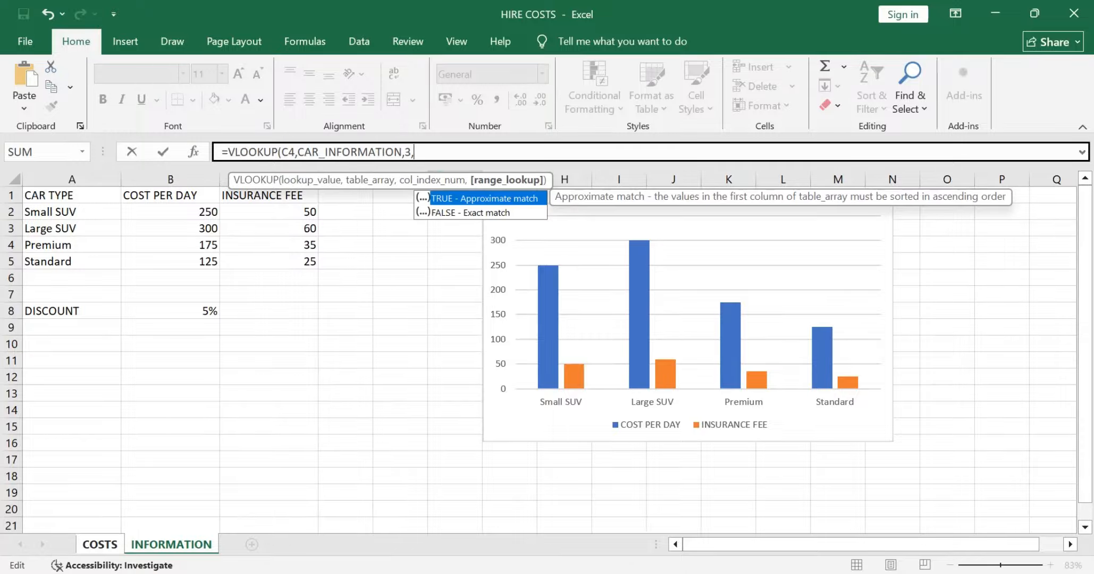
key("Down")
key("Tab")
type(")")
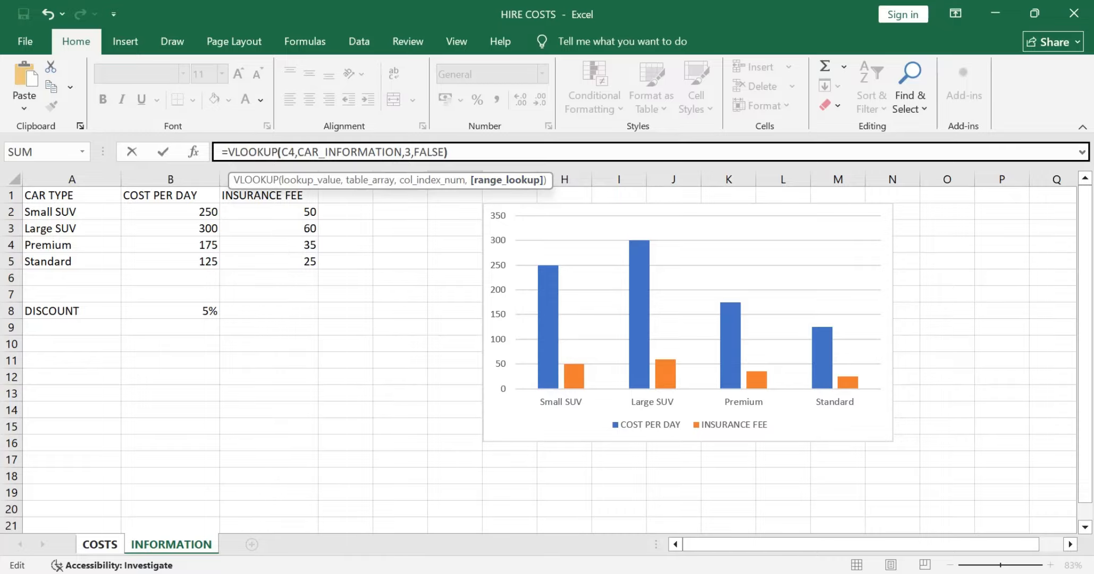
key("Return")
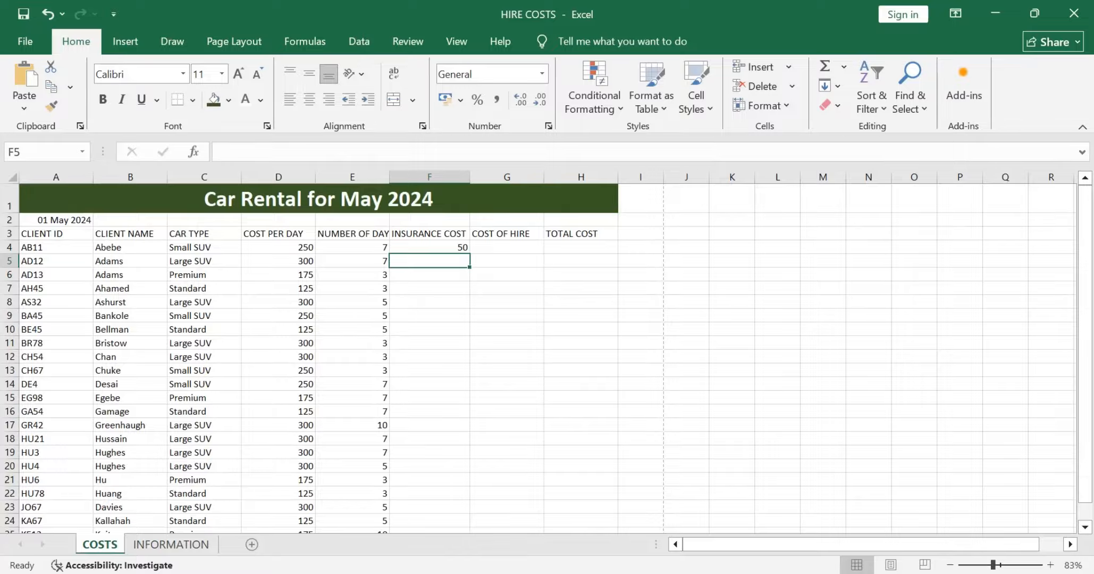
Step: Fill the INSURANCE COST formula from F4 down to F41 in the COSTS worksheet
key("alt+Tab")
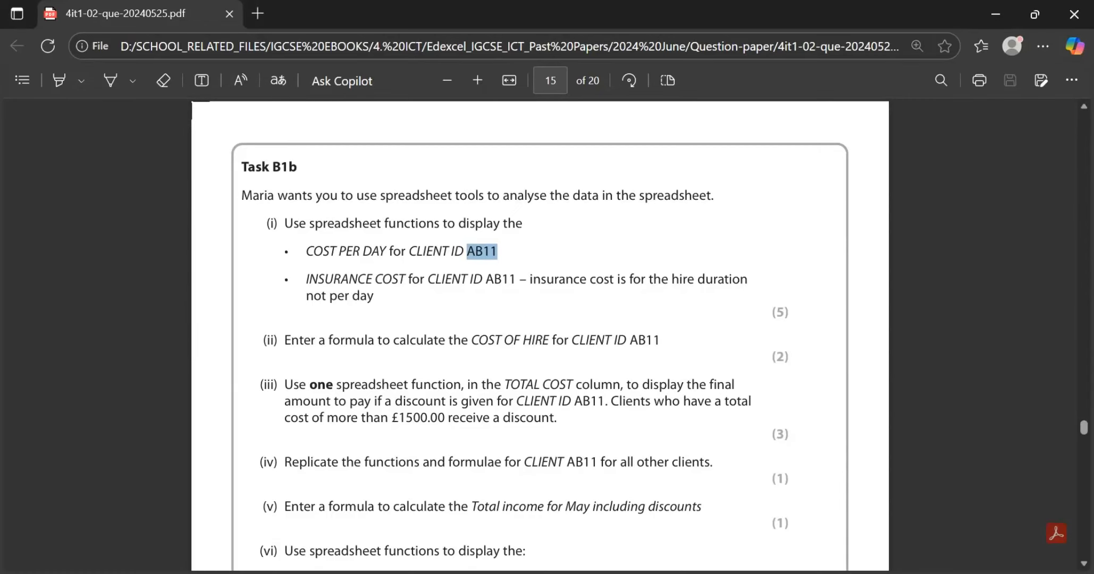
key("alt+Tab")
left_click(430, 247)
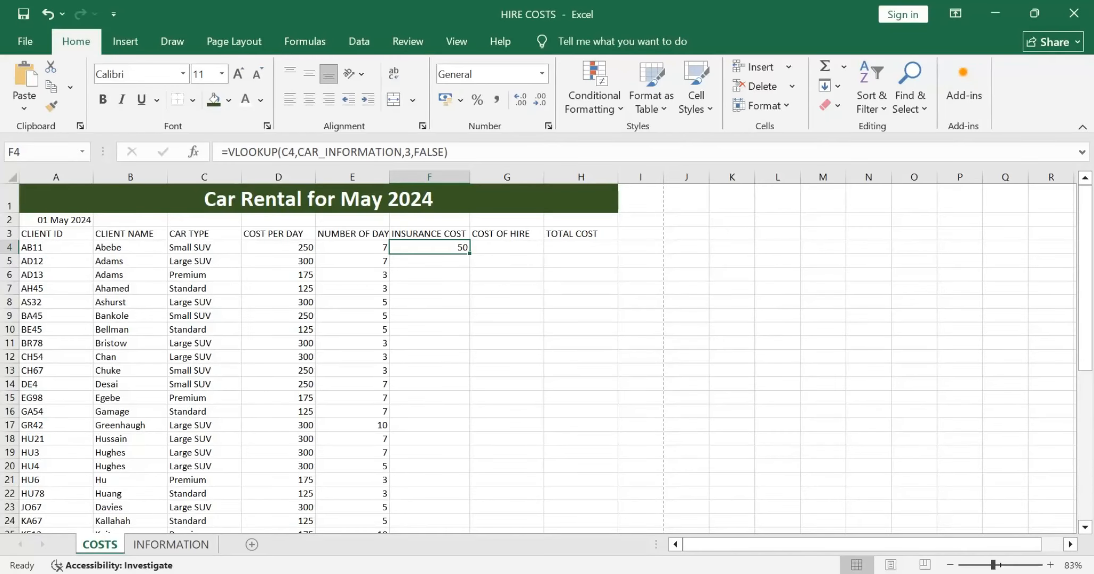
left_click_drag(469, 254, 457, 508)
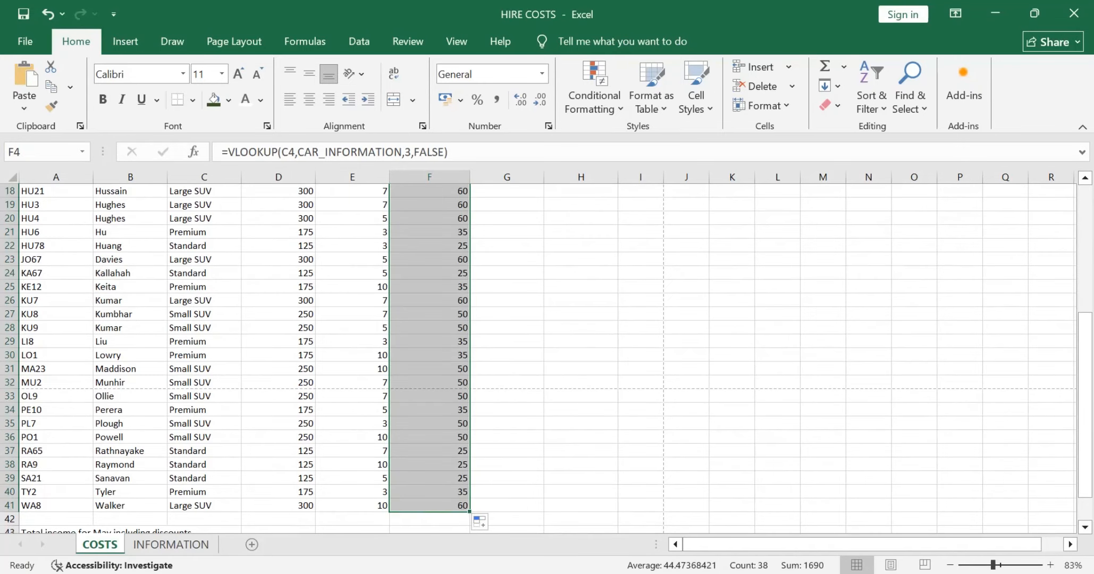
left_click(506, 396)
scroll(506, 396, "up", 6)
Step: Enter the formula =(D4*E4)+F4 in G4 to calculate the COST OF HIRE for client AB11
left_click(538, 247)
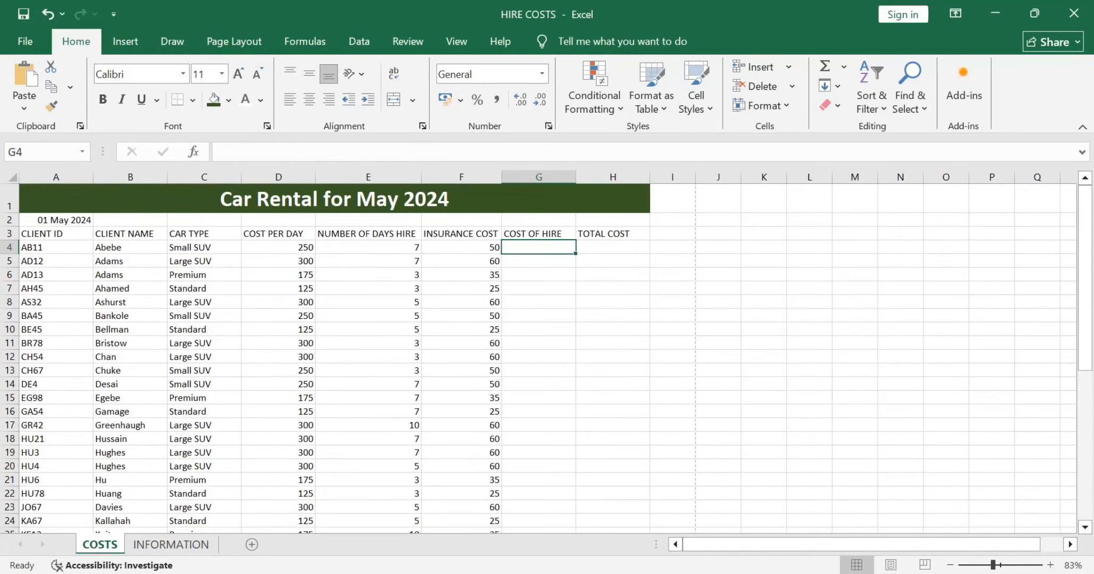
type("=")
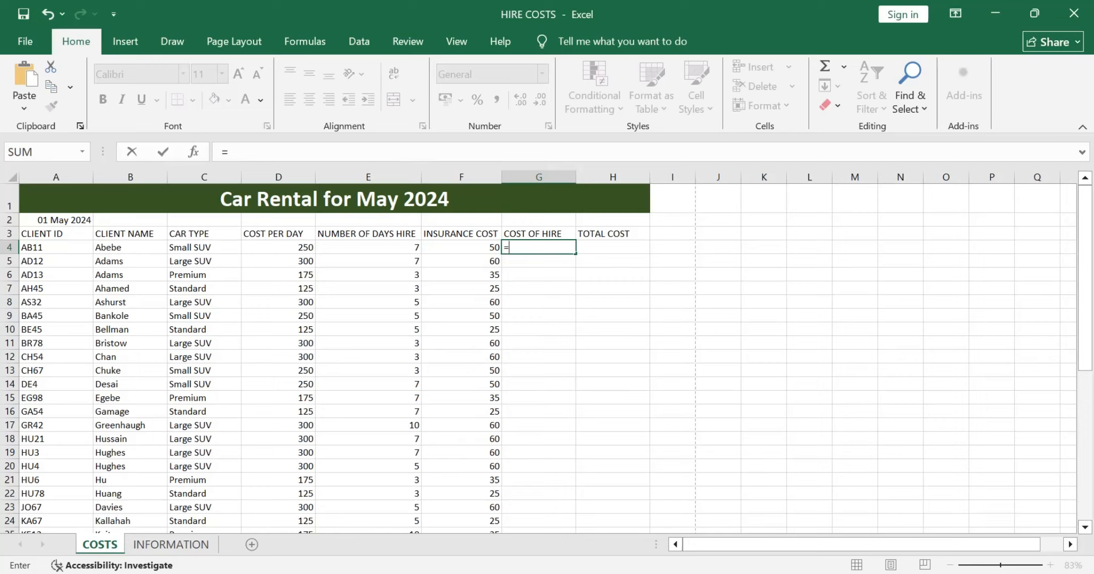
type("(")
left_click(271, 247)
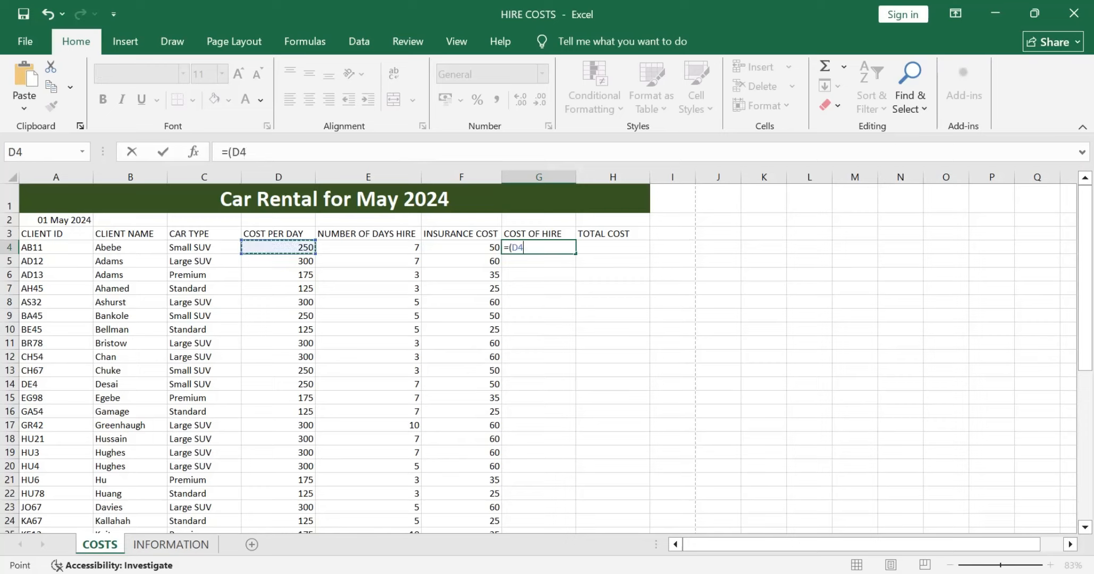
type("*")
left_click(368, 248)
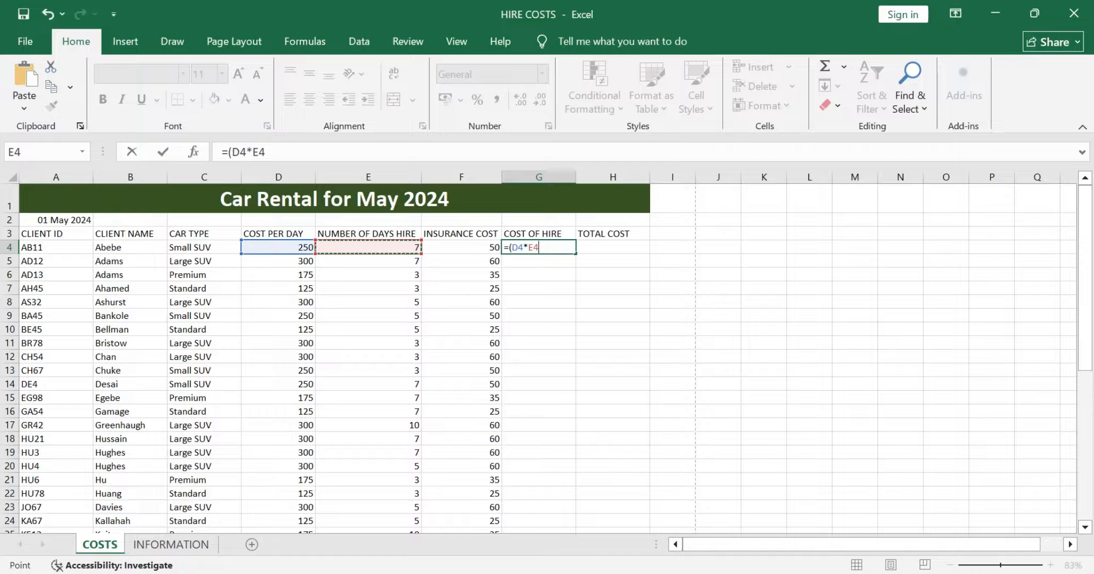
type(")+")
key("Left")
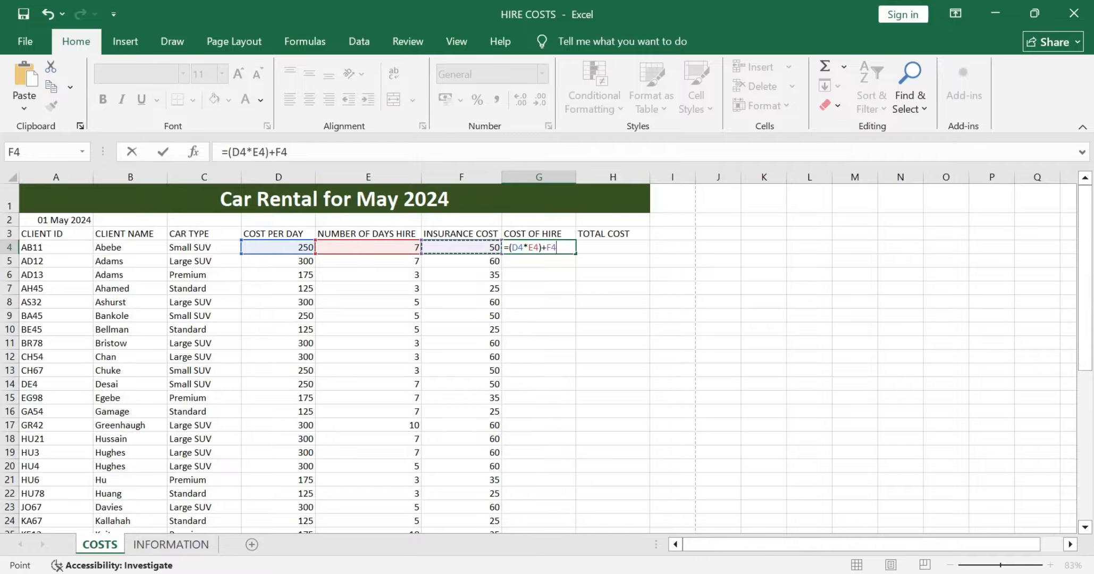
key("Return")
Step: Fill the COST OF HIRE formula from G4 down to G41
left_click(538, 248)
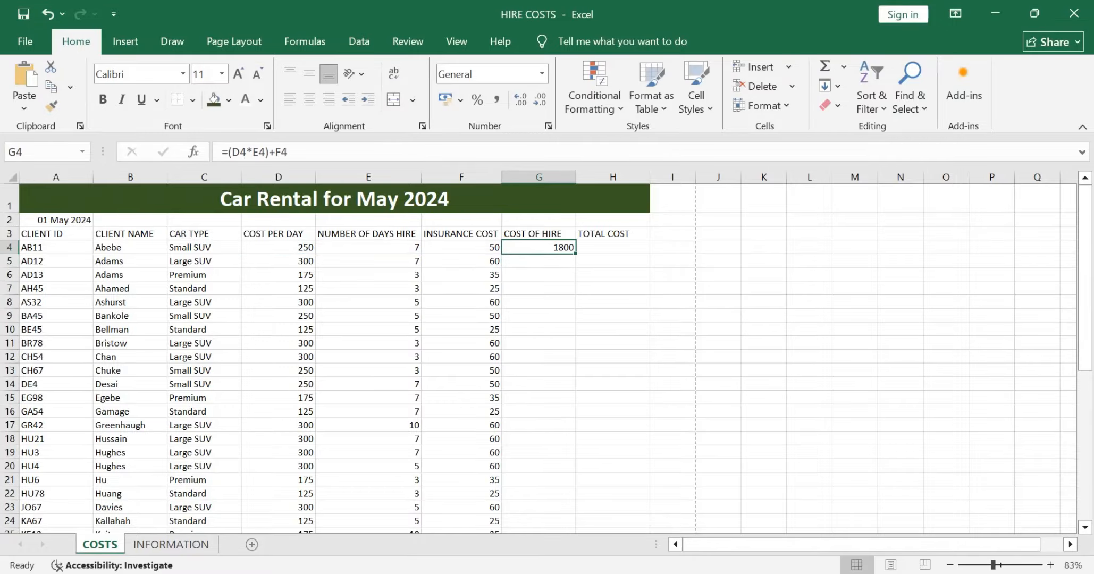
left_click_drag(575, 254, 563, 464)
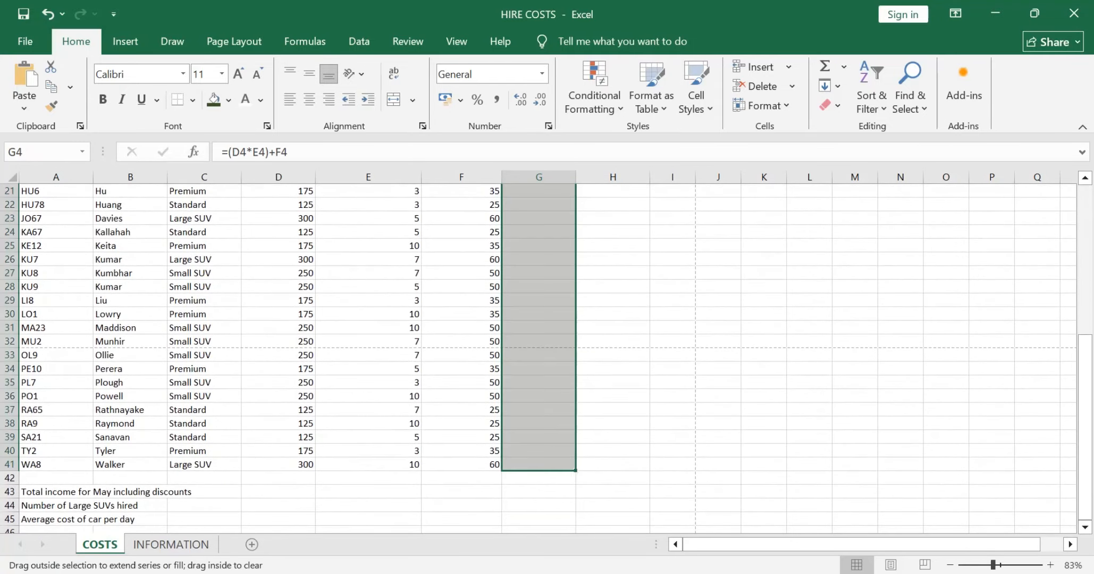
left_click(612, 314)
scroll(612, 315, "up", 7)
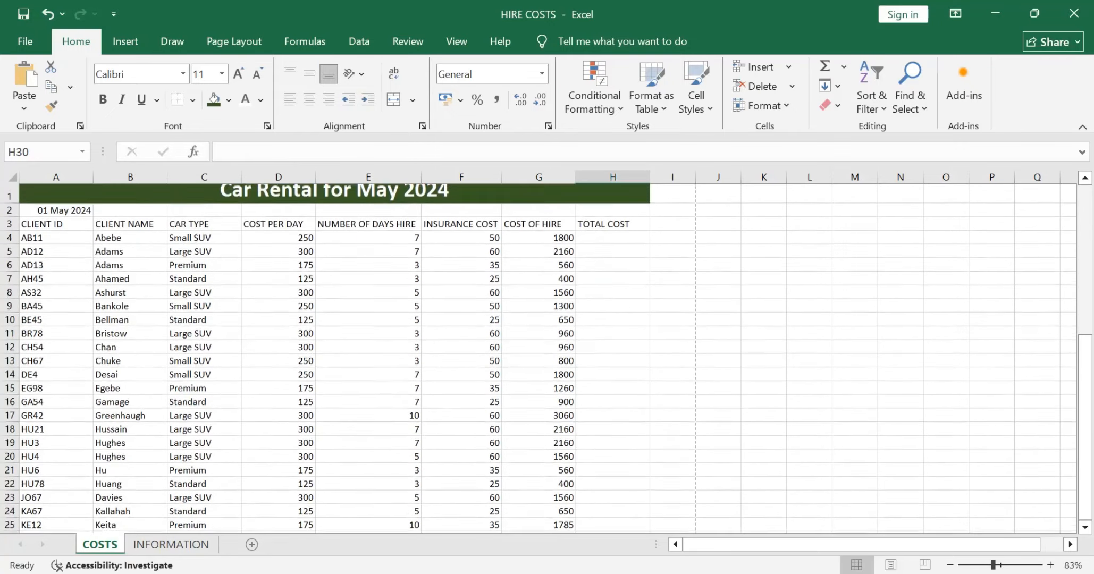
Step: Consult Task B1b in the question paper PDF and start an IF formula in H4 testing whether G4 is greater than a threshold
key("alt+Tab")
scroll(564, 335, "down", 1)
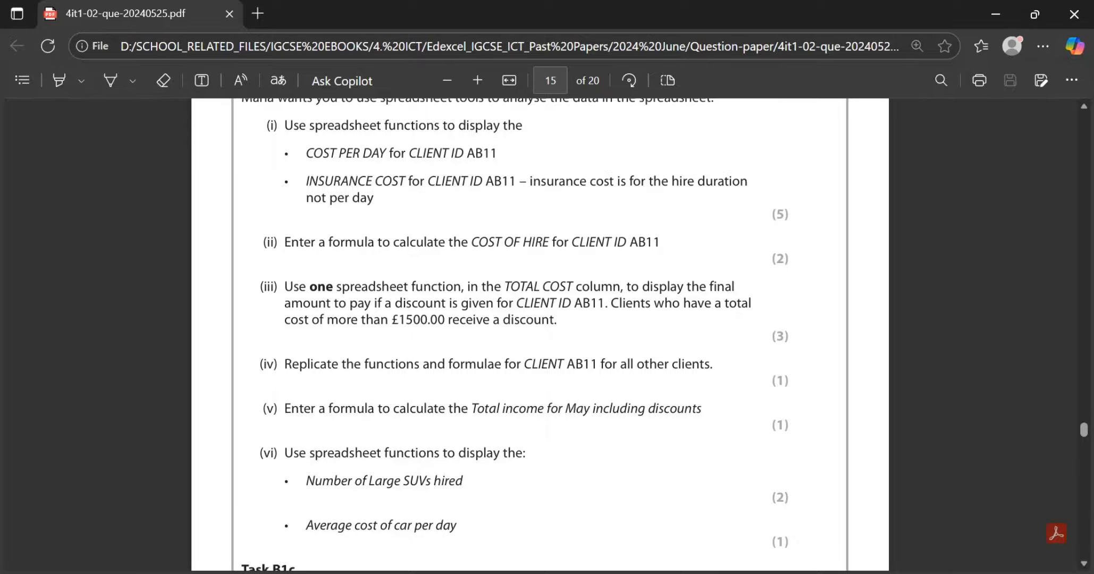
key("alt+Tab")
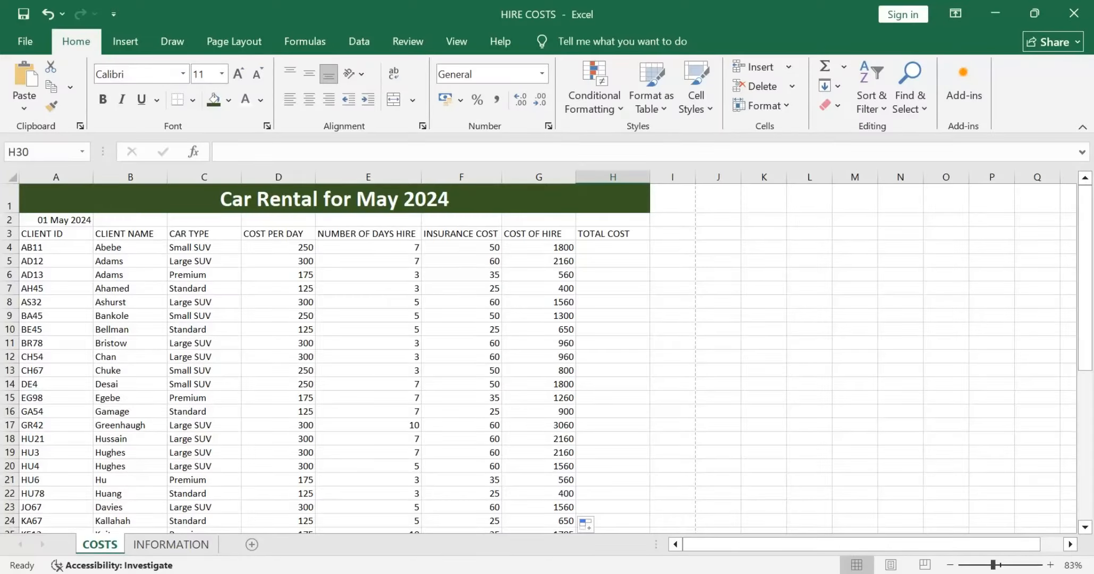
key("ctrl+Page_Down")
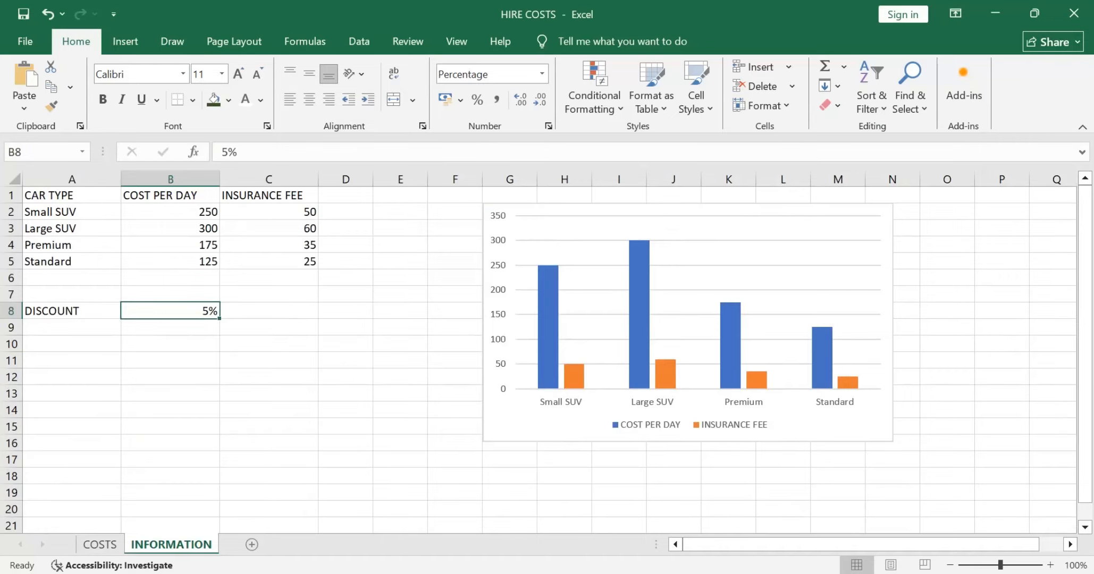
key("ctrl+Page_Up")
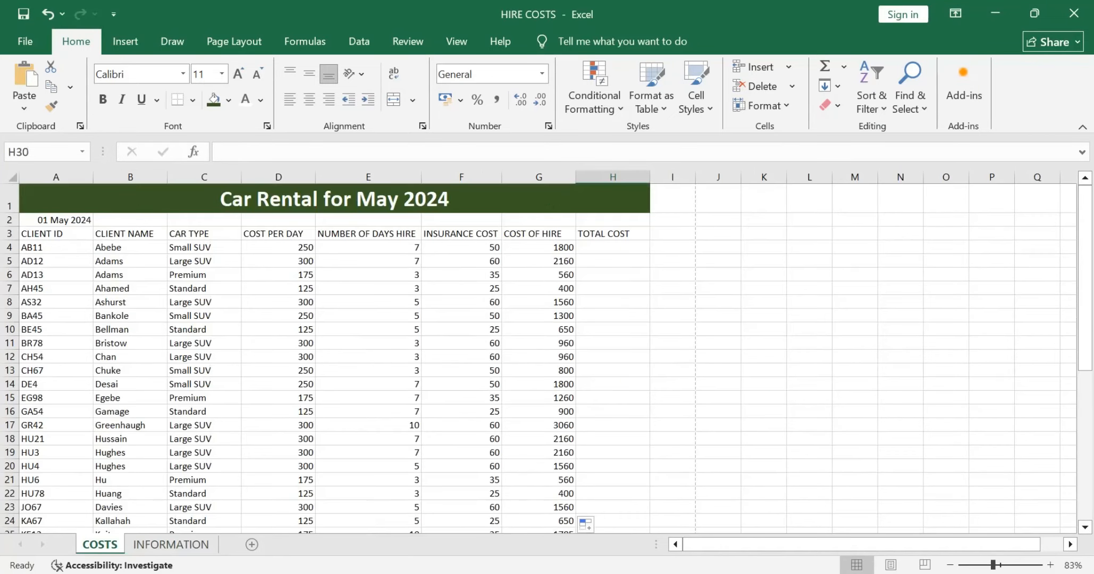
left_click(612, 247)
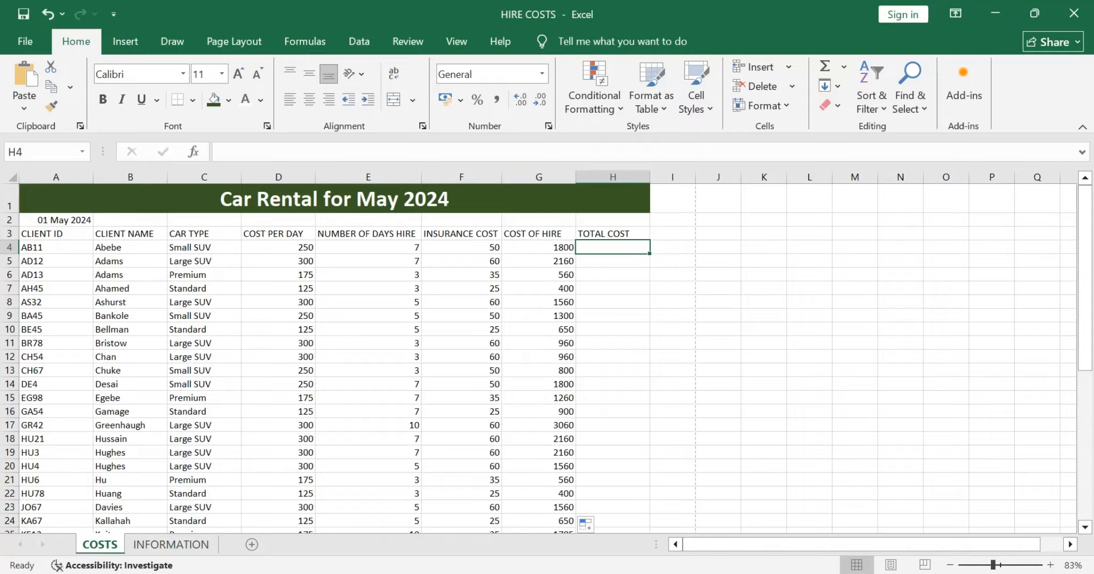
type("=if")
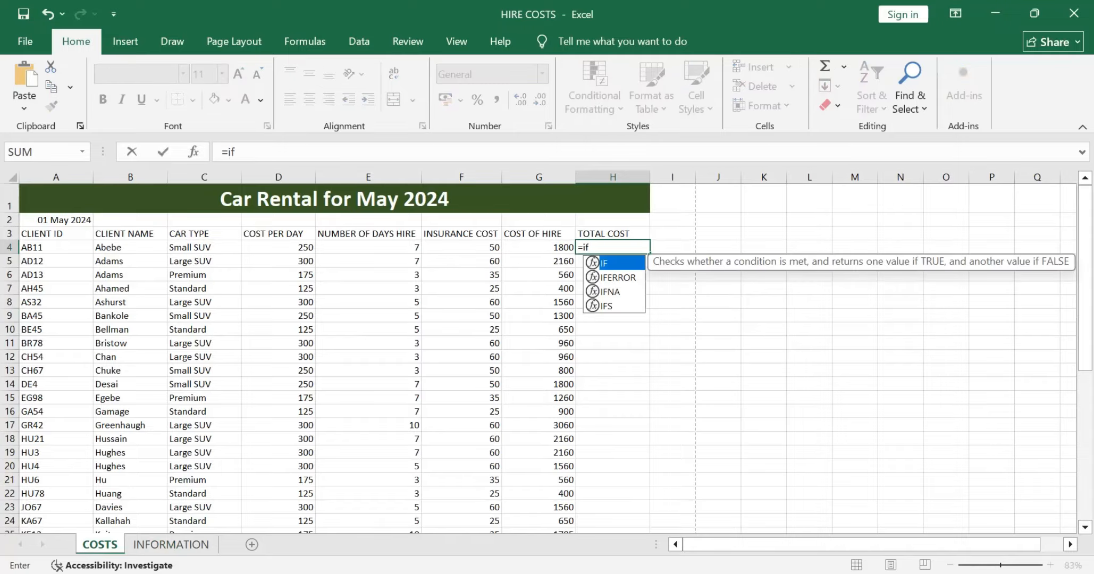
double_click(620, 263)
left_click(539, 247)
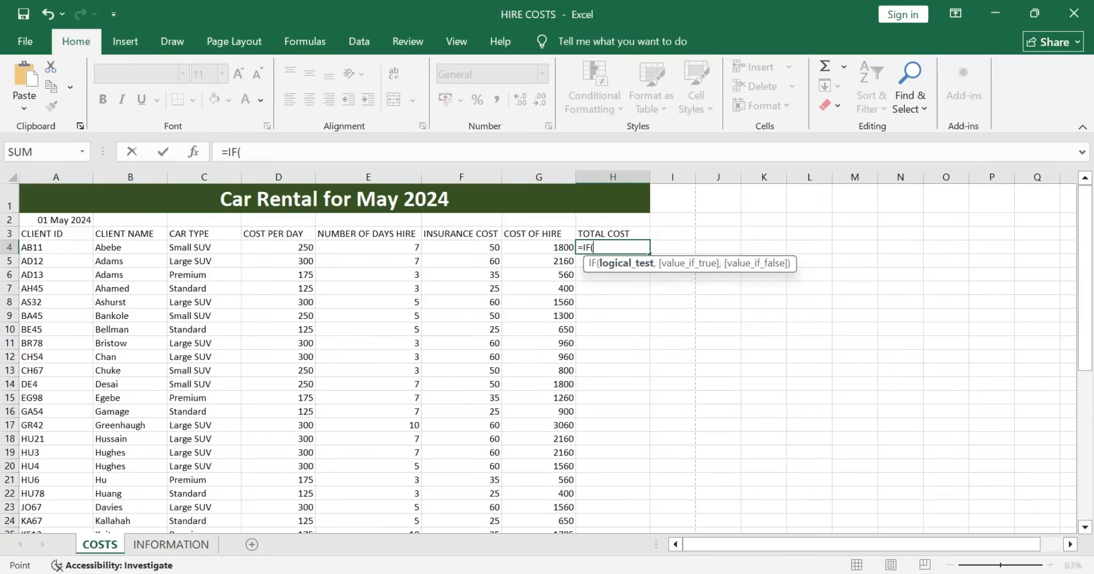
type(">")
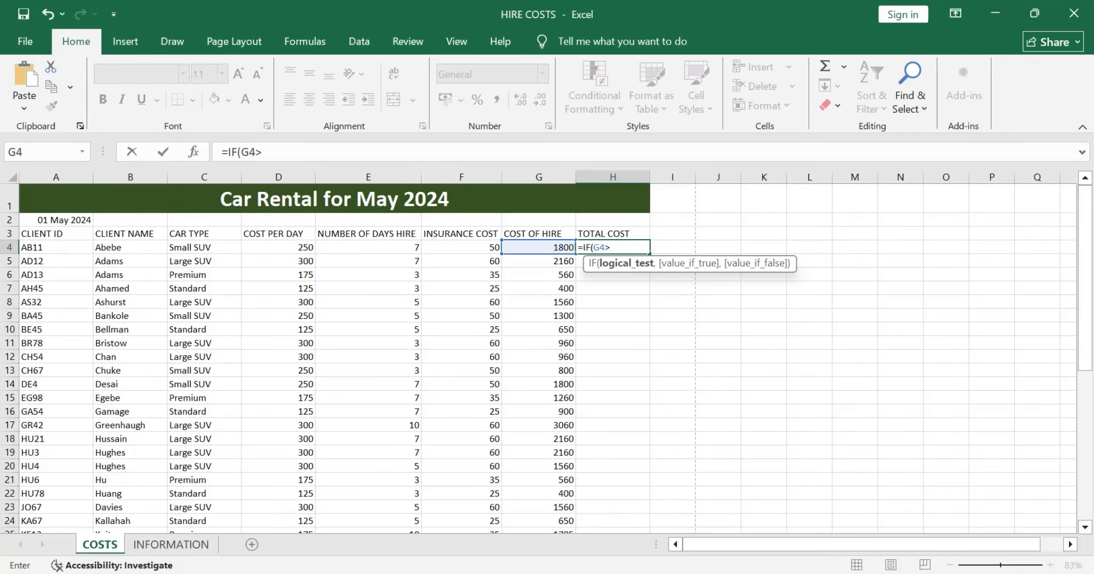
Step: Check part (iii) of the question paper and complete the H4 logical test with the threshold 1500
key("alt+Tab")
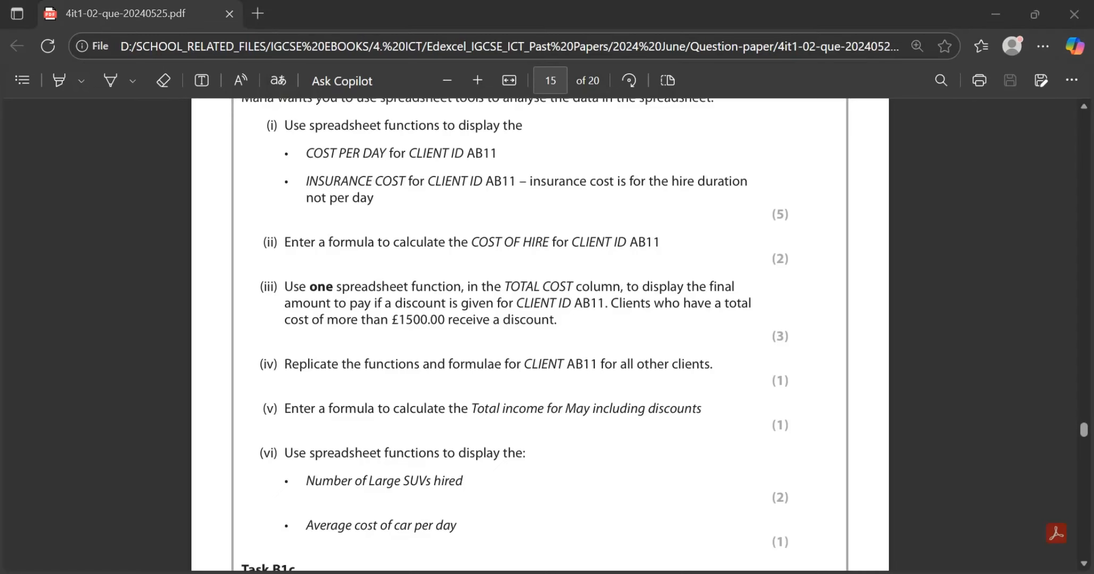
key("alt+Tab")
type("1500")
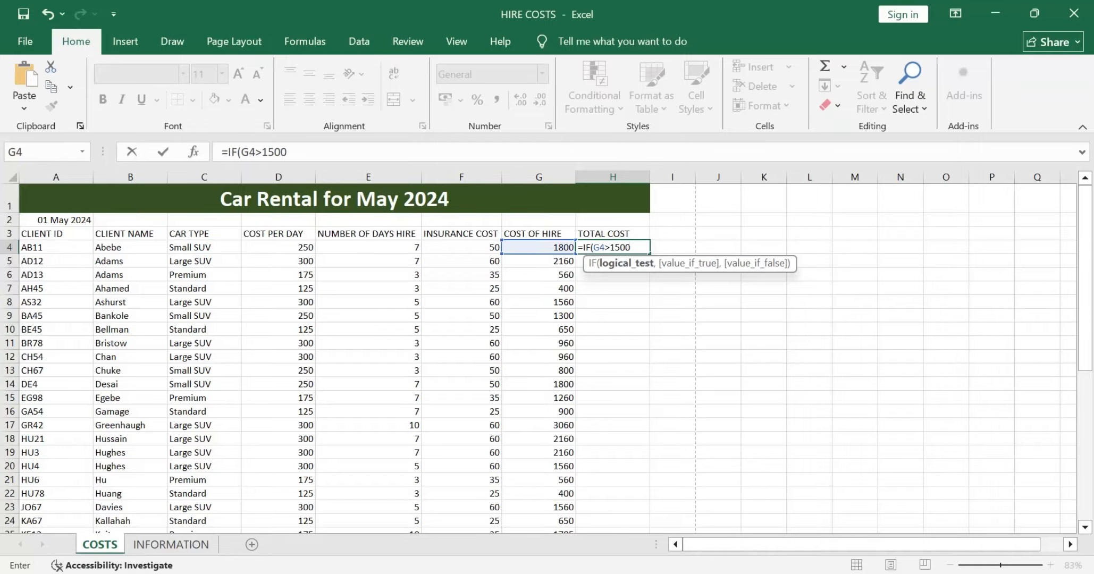
key("alt+Tab")
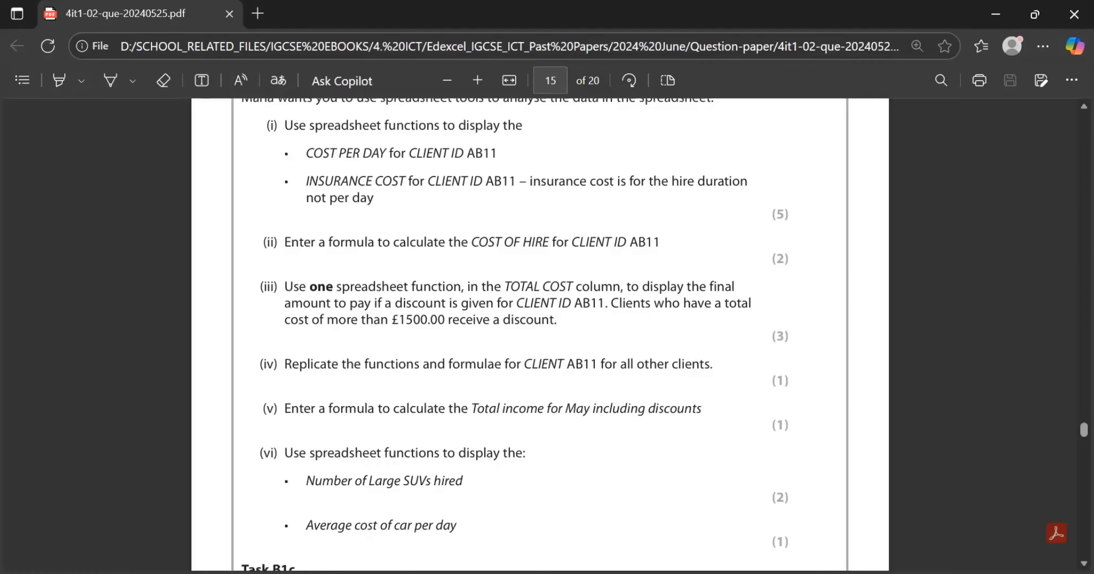
key("alt+Tab")
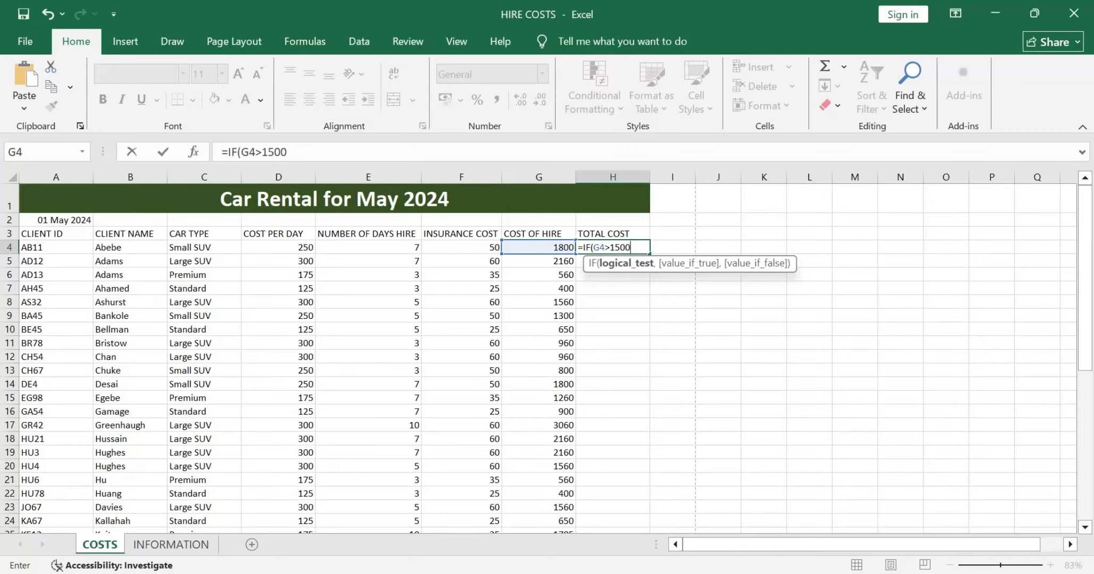
type(",")
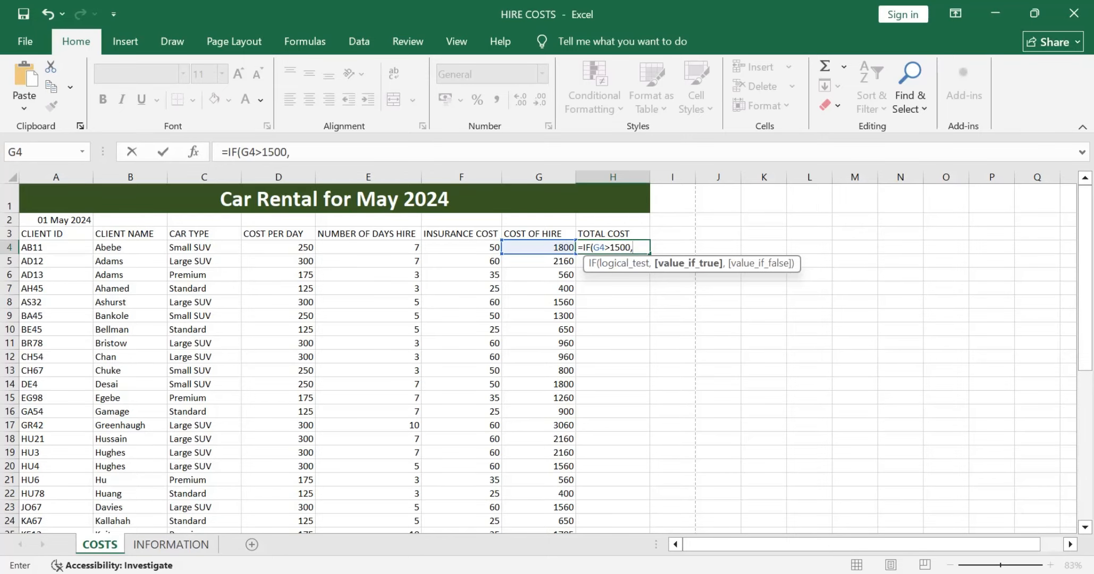
Step: Begin the H4 value-if-true argument as G4 minus the absolute discount reference INFORMATION!$B$8 multiplied by a further factor
key("Left")
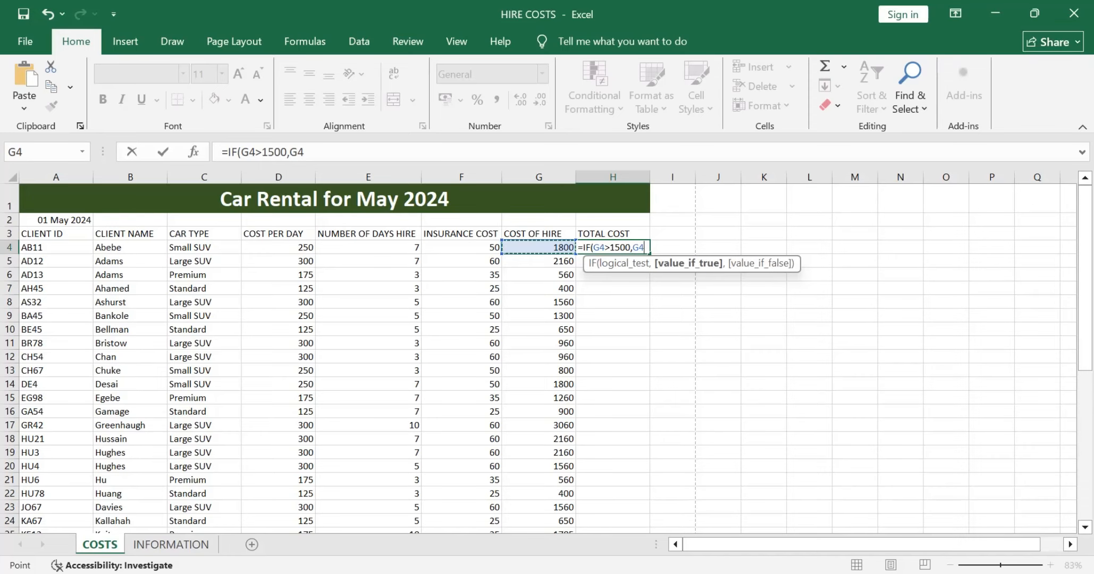
type("-(")
left_click(171, 545)
left_click(170, 311)
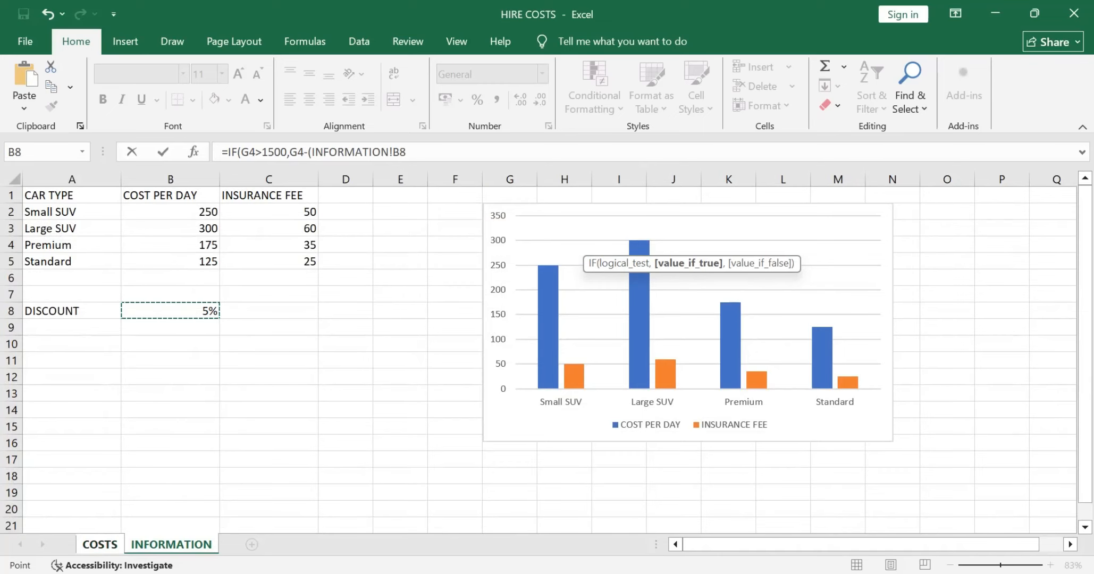
key("F4")
type("*")
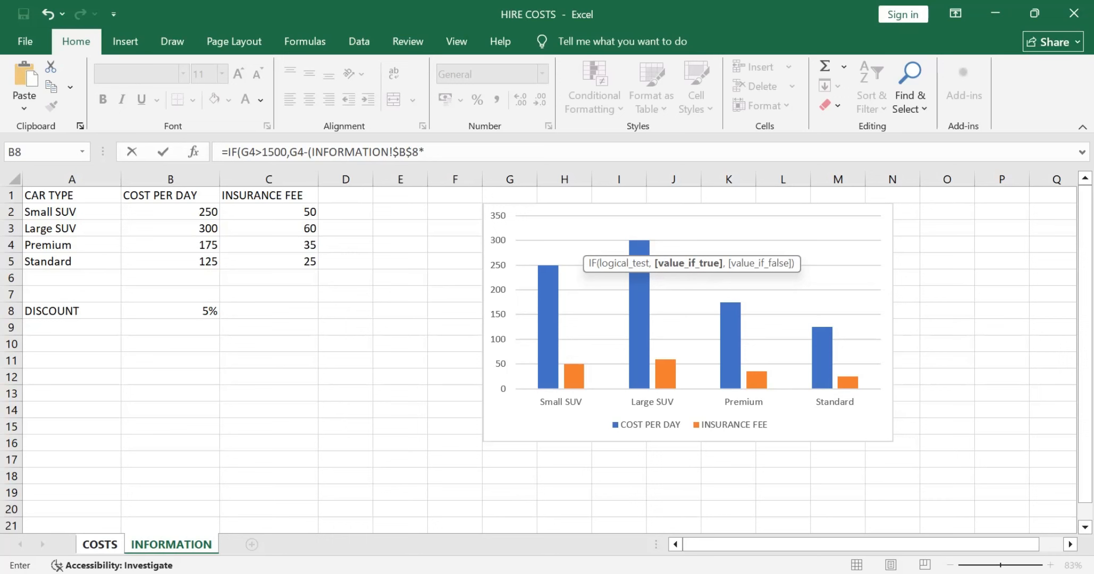
Step: Add G4 as the factor multiplied by the discount in the H4 formula, removing the COSTS! sheet prefix
key("ctrl+Page_Up")
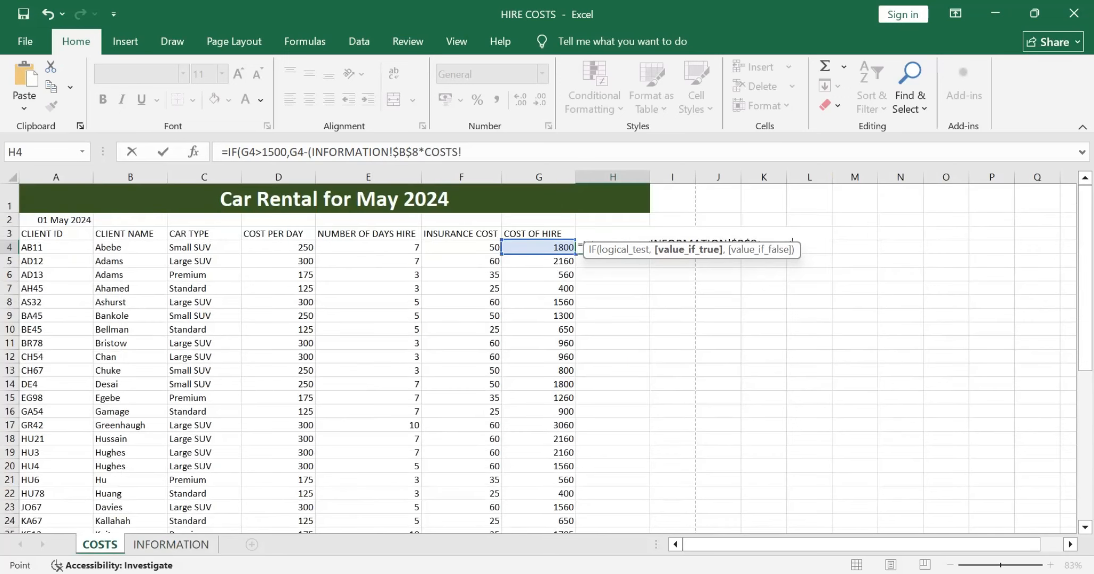
left_click(462, 152)
key("BackSpace")
key("BackSpace")
key("BackSpace")
key("BackSpace")
key("BackSpace")
key("BackSpace")
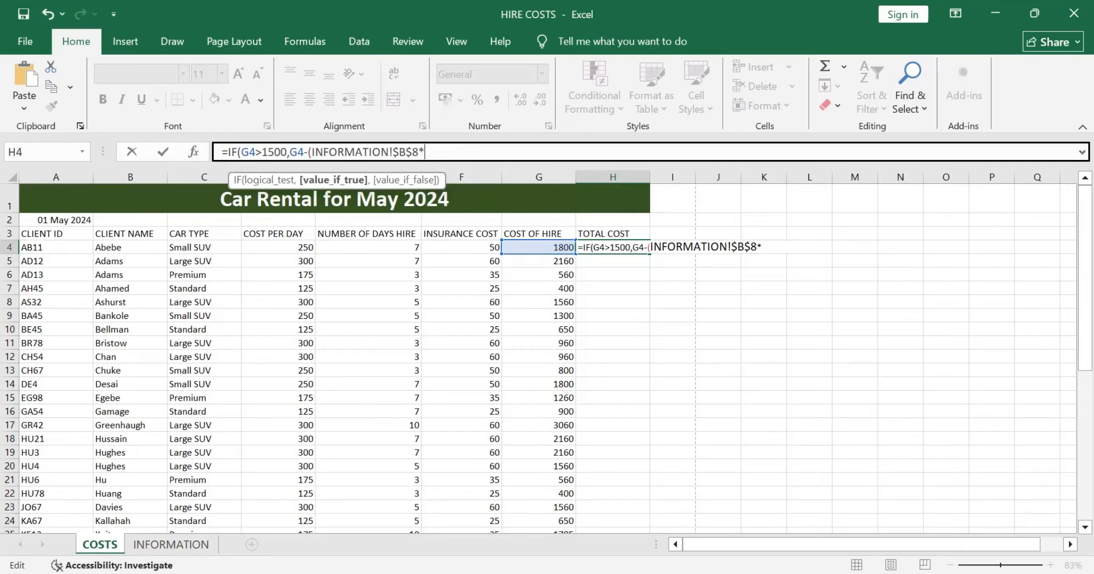
left_click(539, 248)
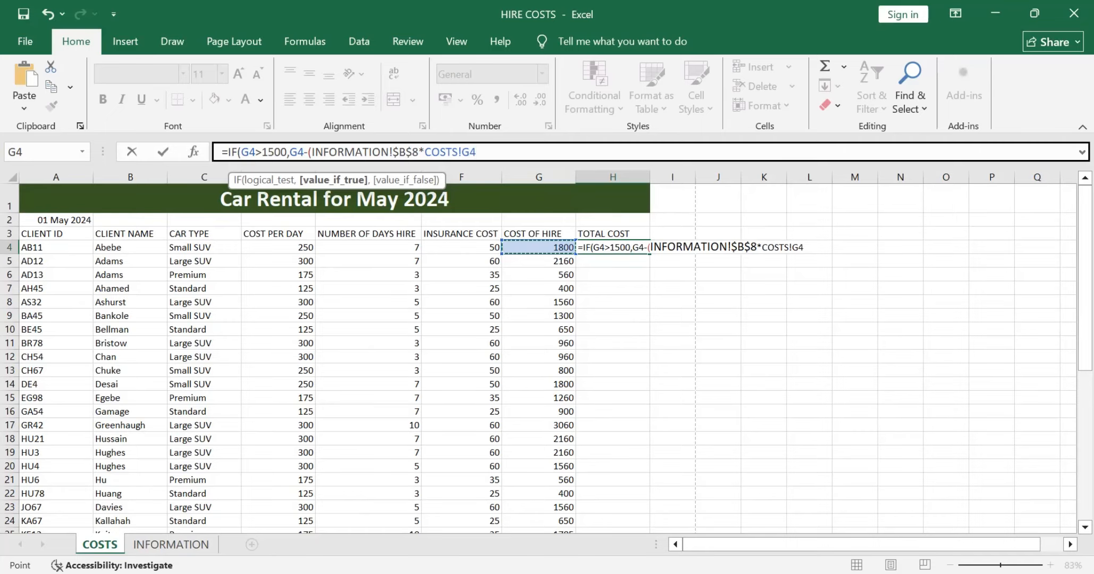
left_click(792, 247)
key("BackSpace")
key("BackSpace")
key("BackSpace")
key("BackSpace")
key("BackSpace")
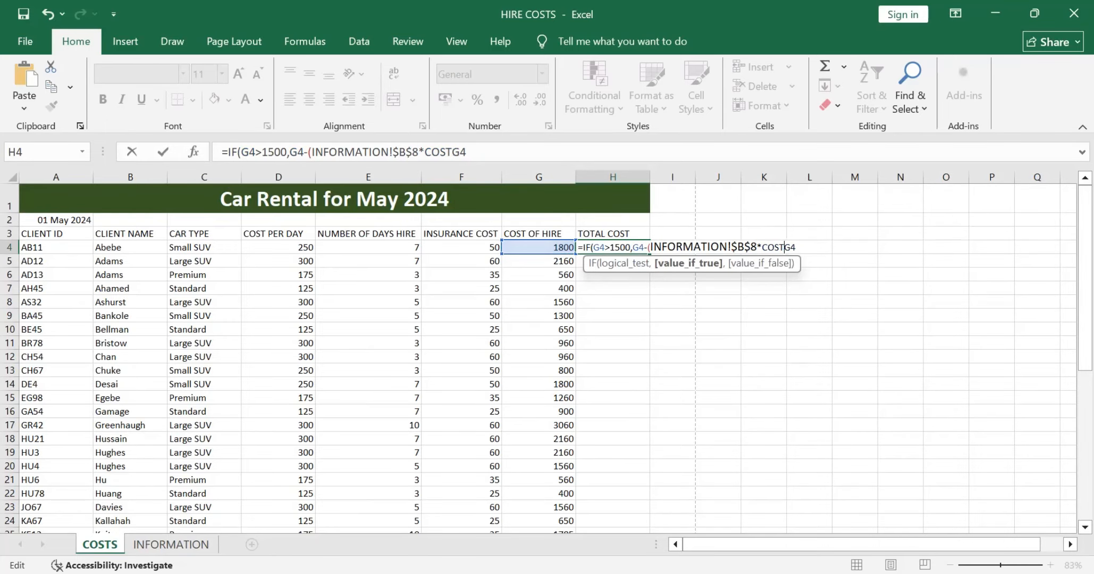
key("BackSpace")
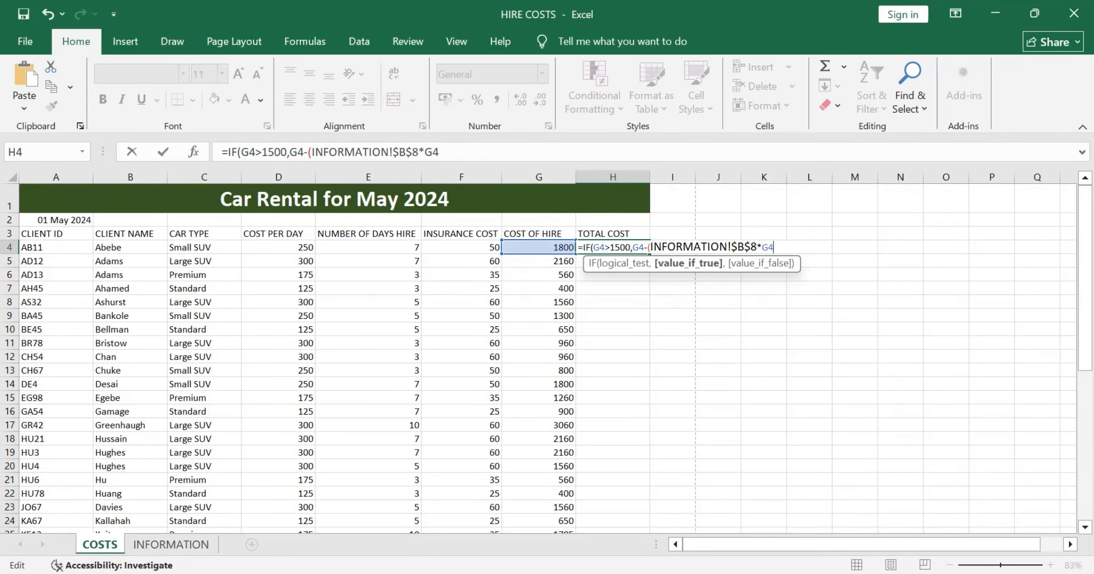
Step: Close the discount bracket in the H4 formula and commit it, accepting the proposed correction of the missing closing parenthesis
type(")")
key("Return")
key("Return")
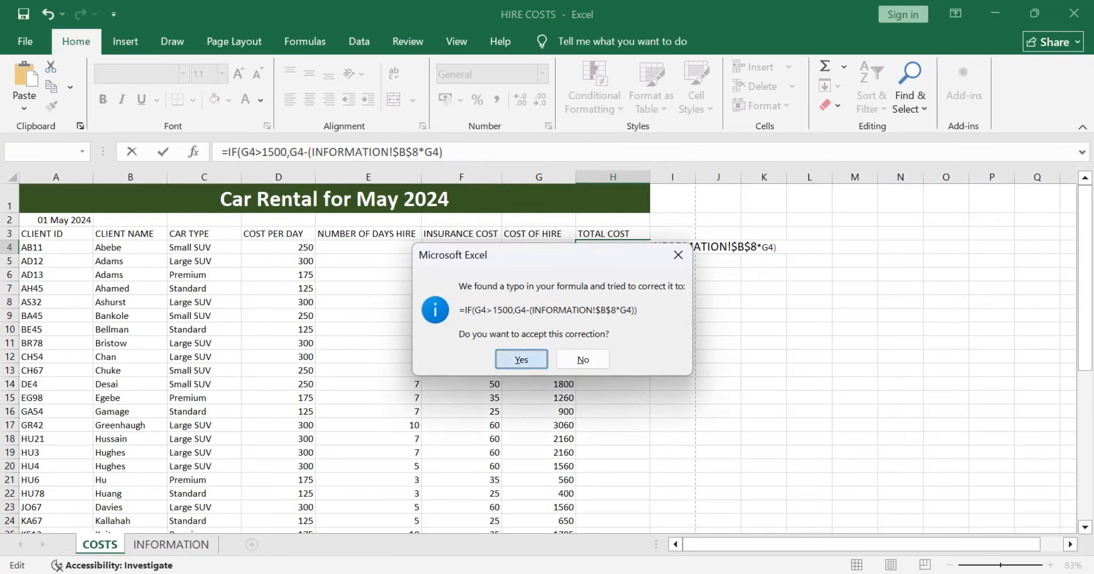
Step: Reopen the H4 formula and, after checking part (iii) of the question paper, add G4 as the value-if-false argument
double_click(643, 247)
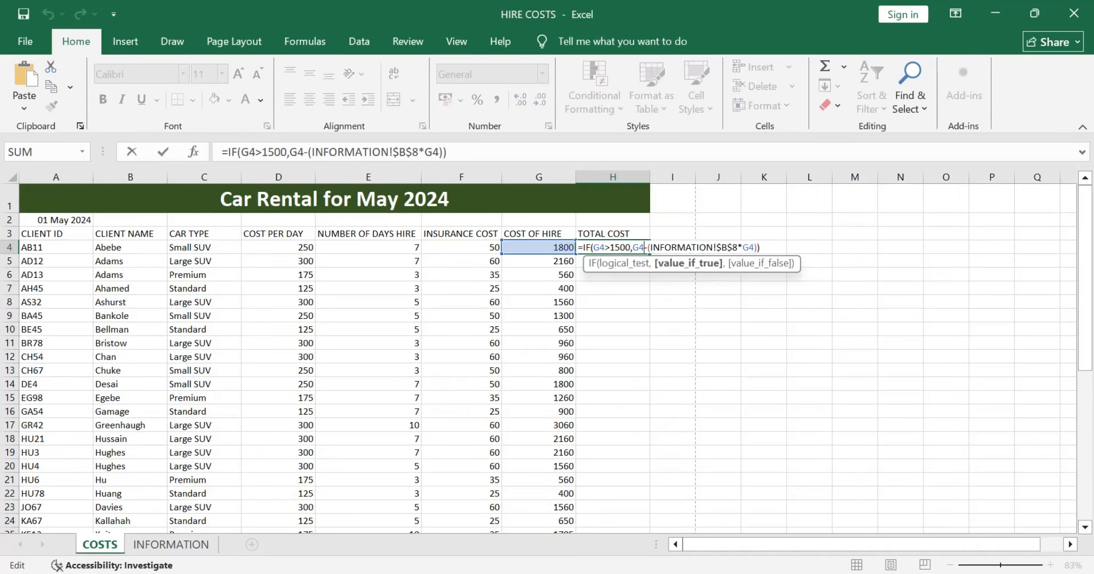
left_click(760, 248)
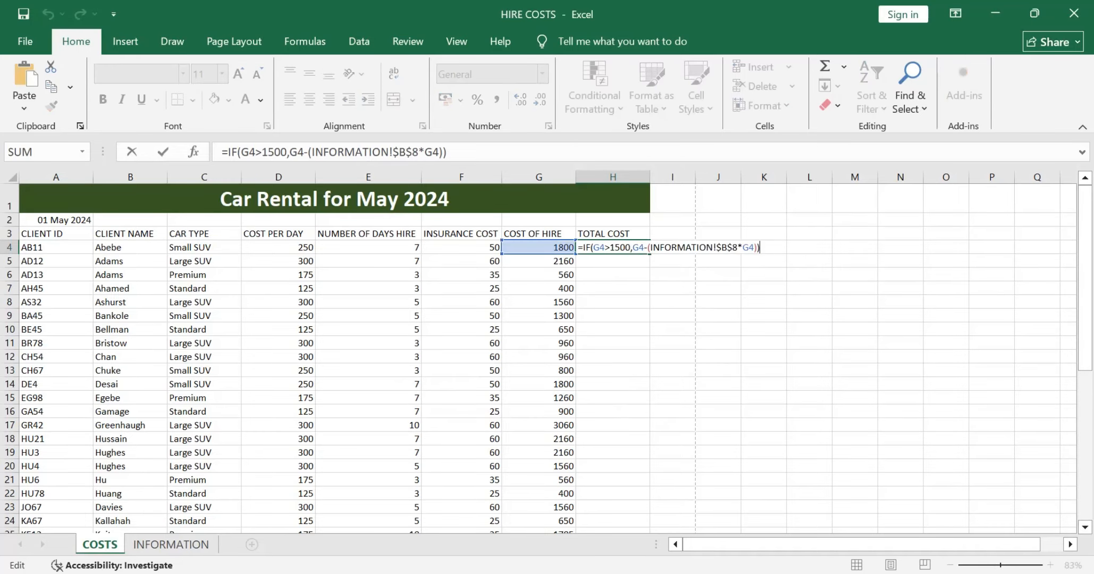
key("Left")
type(",")
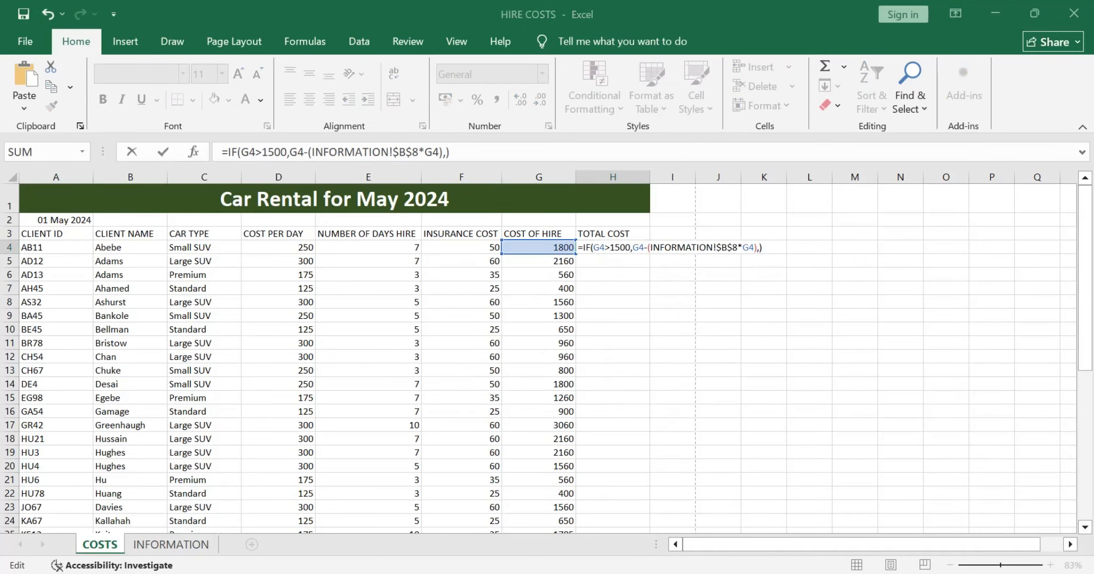
key("alt+Tab")
scroll(540, 333, "up", 3)
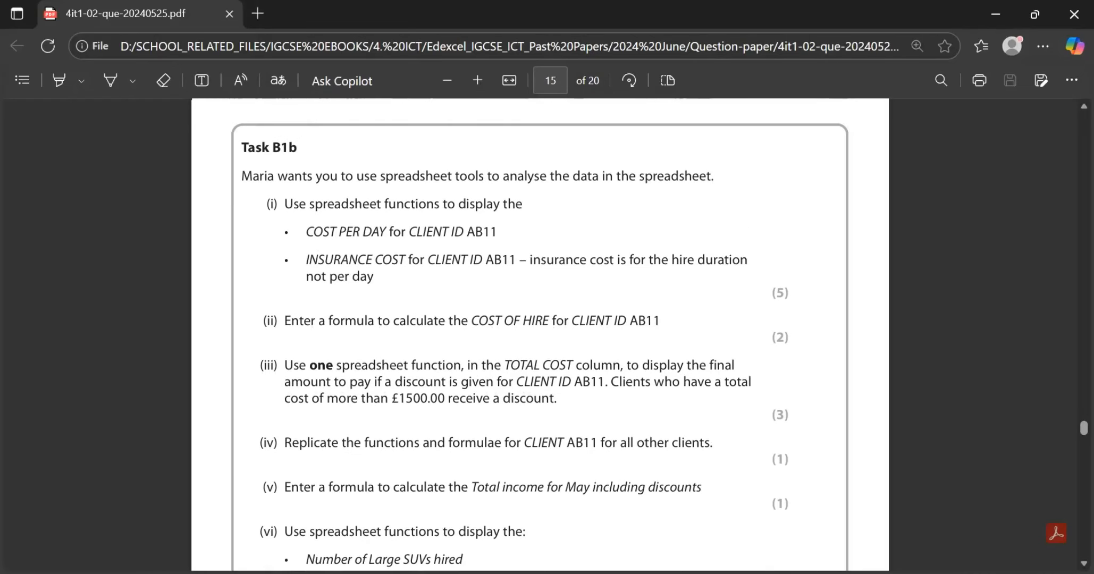
key("alt+Tab")
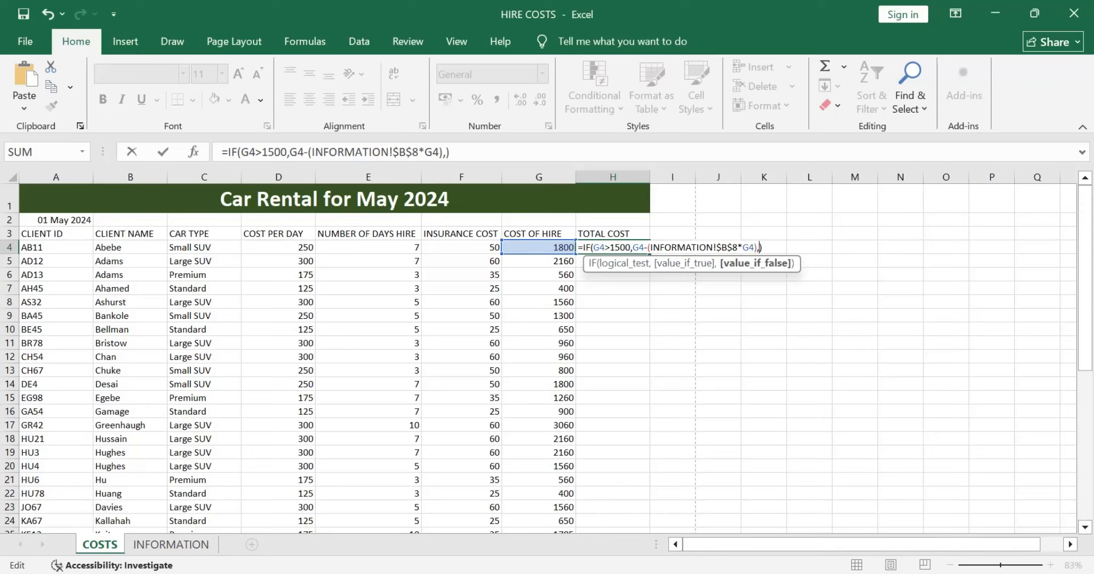
left_click(539, 247)
key("Return")
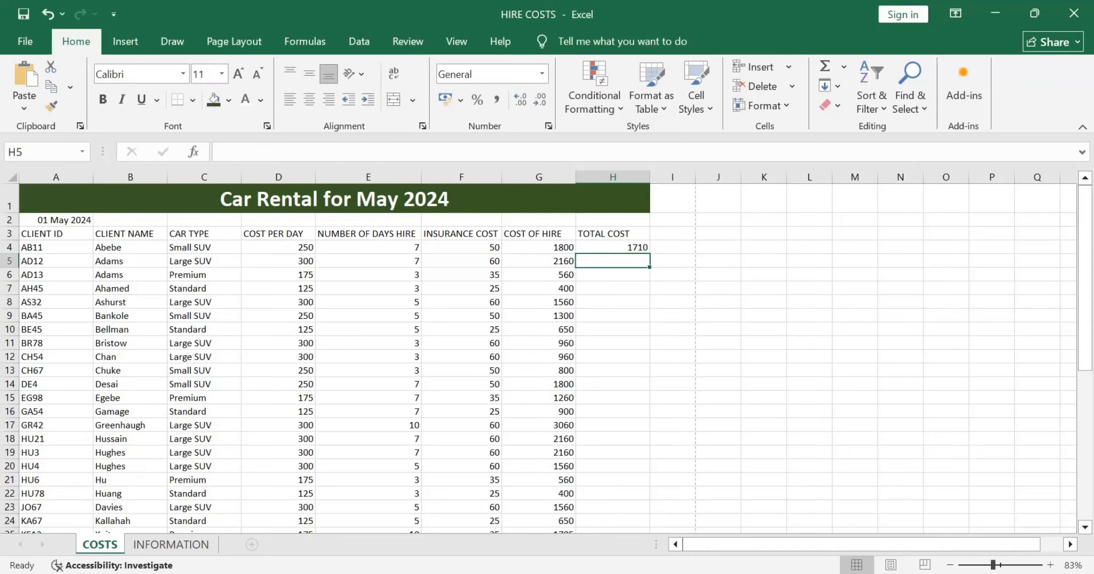
Step: Check part (iv) of Task B1b in the question paper and fill the H4 formula down to H41
key("alt+Tab")
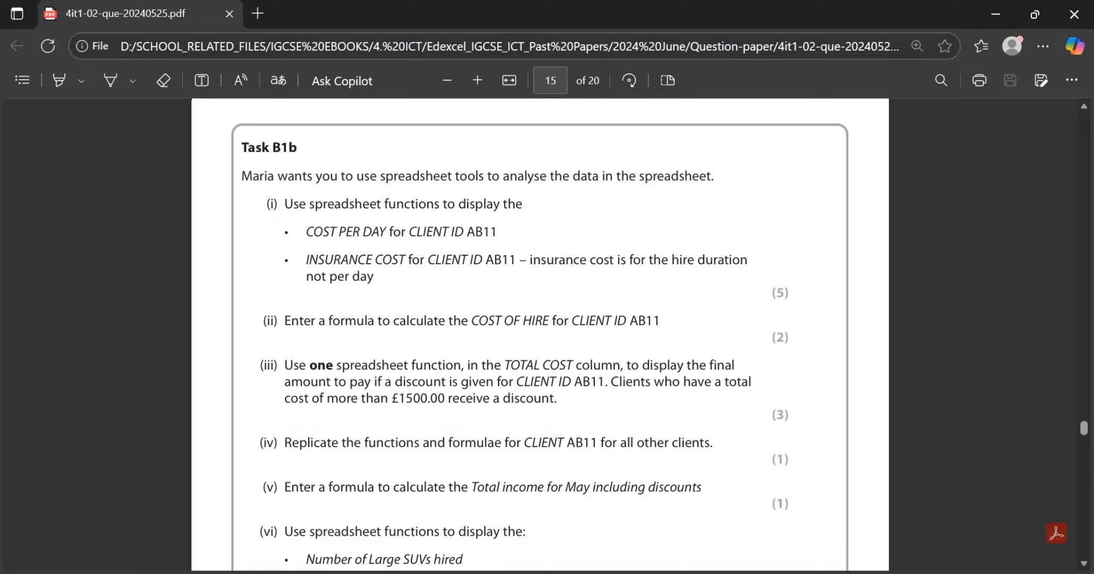
scroll(540, 333, "down", 1)
scroll(540, 333, "down", 2)
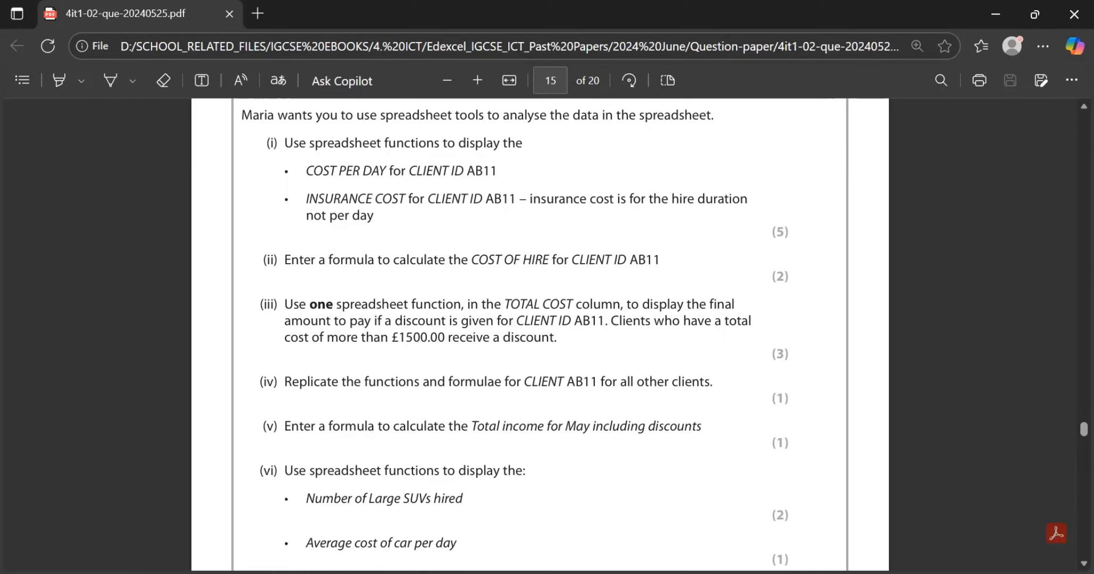
key("alt+Tab")
left_click(612, 247)
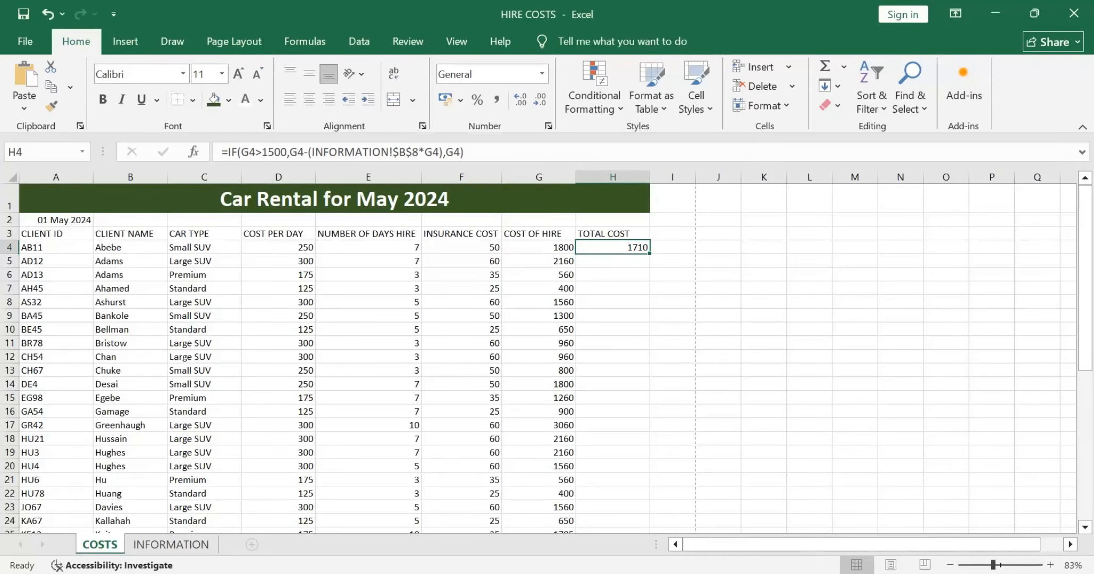
left_click_drag(649, 253, 638, 481)
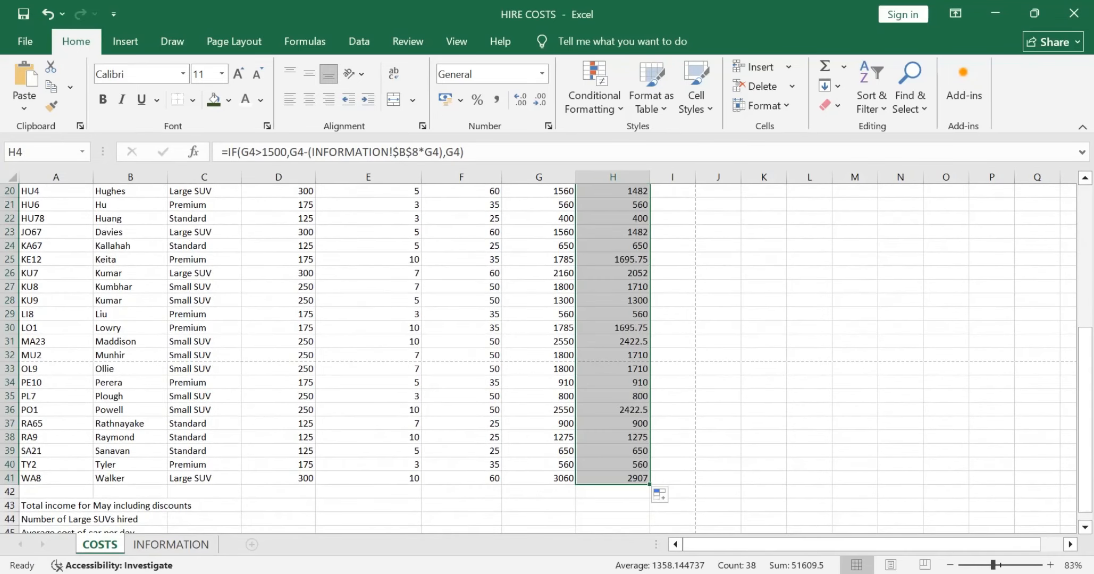
Step: Compare COST OF HIRE with TOTAL COST in rows 38 to 40 and read parts (v) and (vi) of Task B1b
left_click(539, 465)
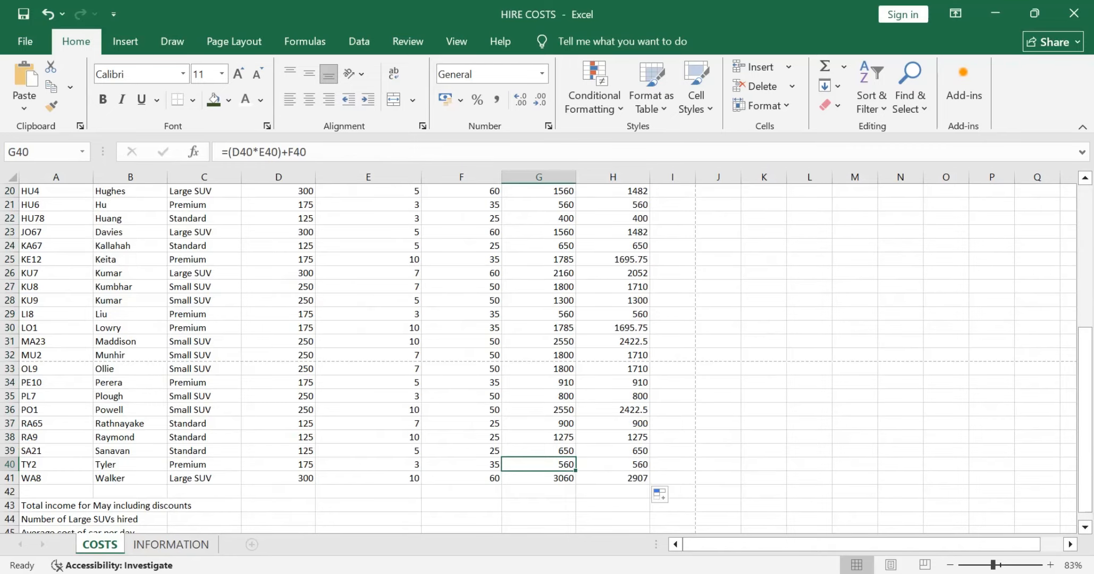
left_click(613, 464)
left_click(539, 451)
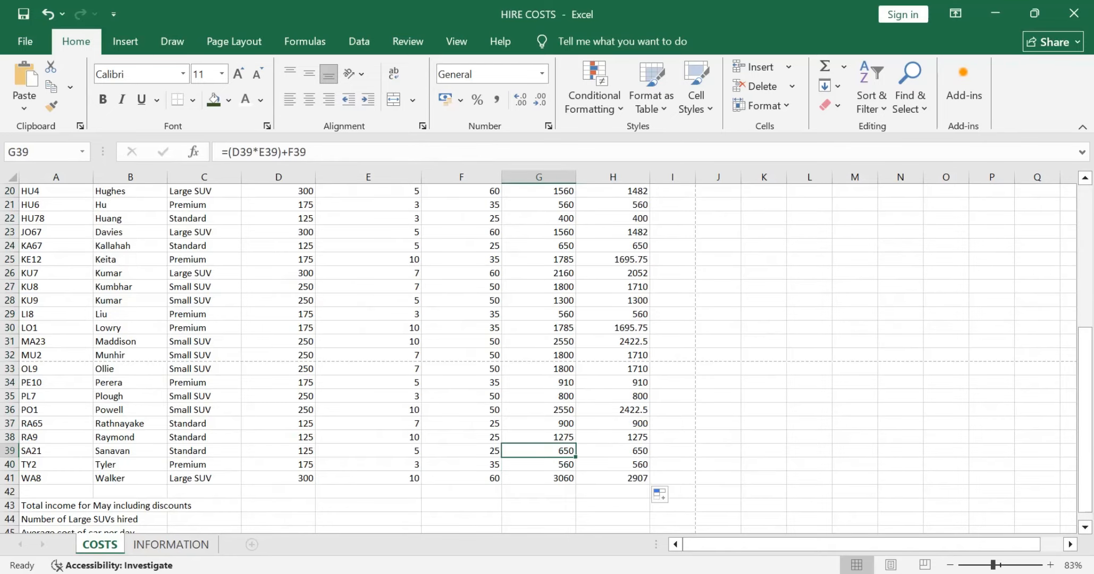
left_click(538, 437)
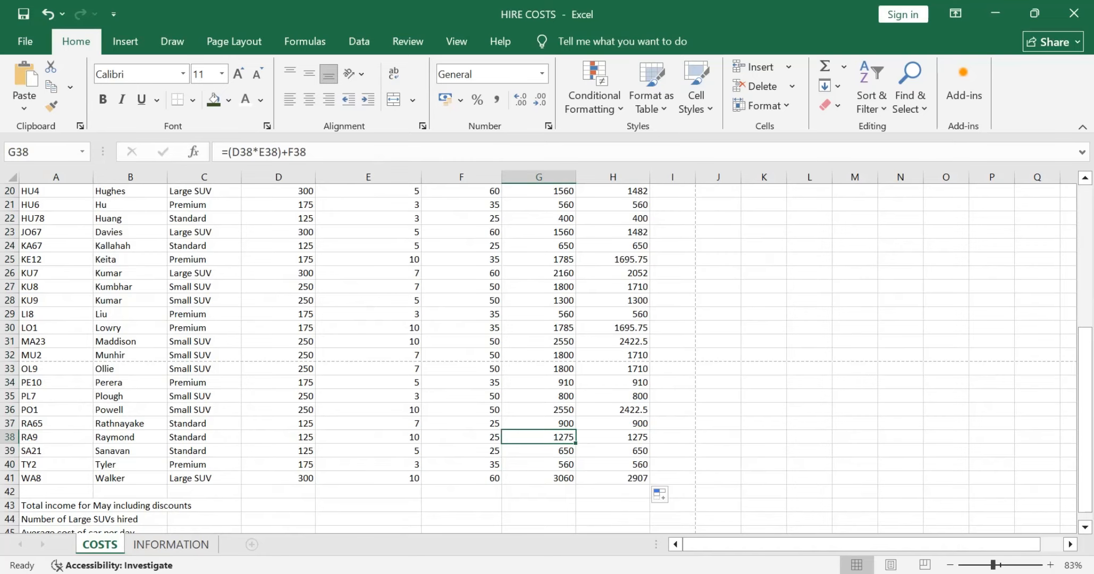
scroll(538, 358, "up", 7)
key("alt+Tab")
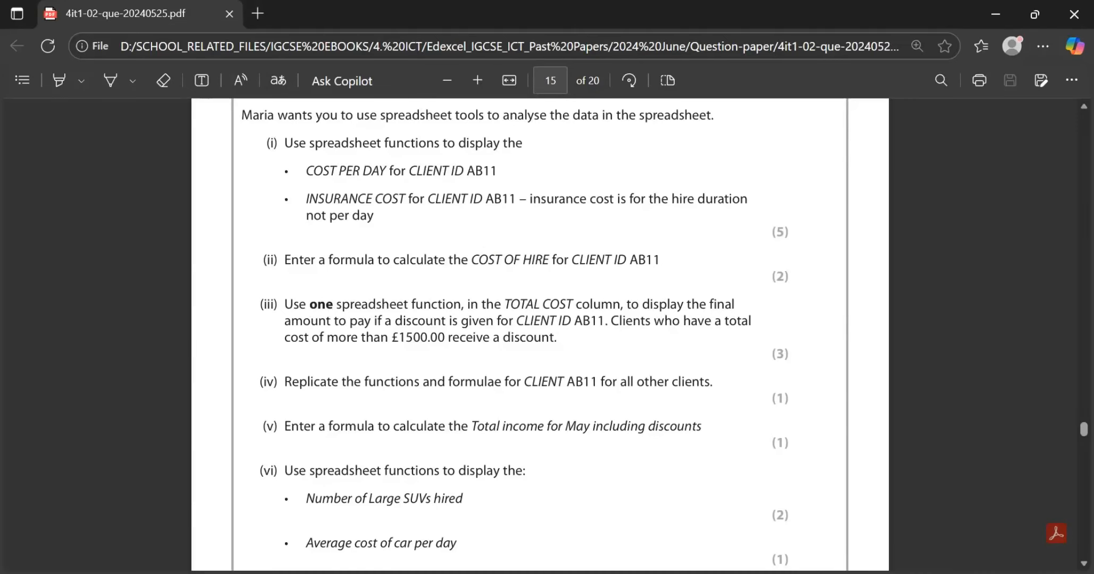
scroll(540, 335, "down", 3)
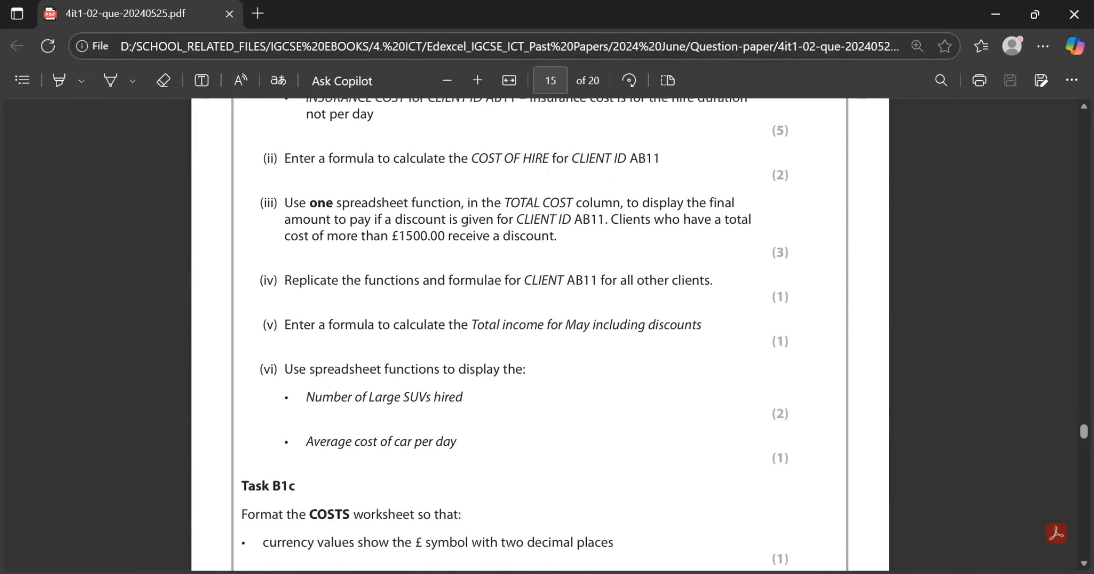
scroll(540, 335, "down", 1)
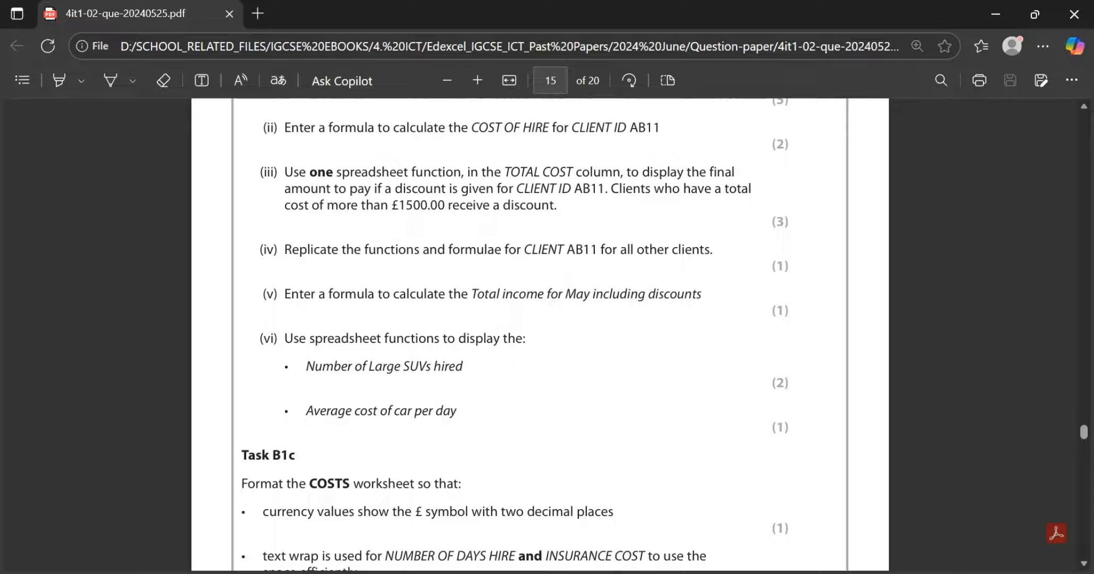
key("alt+Tab")
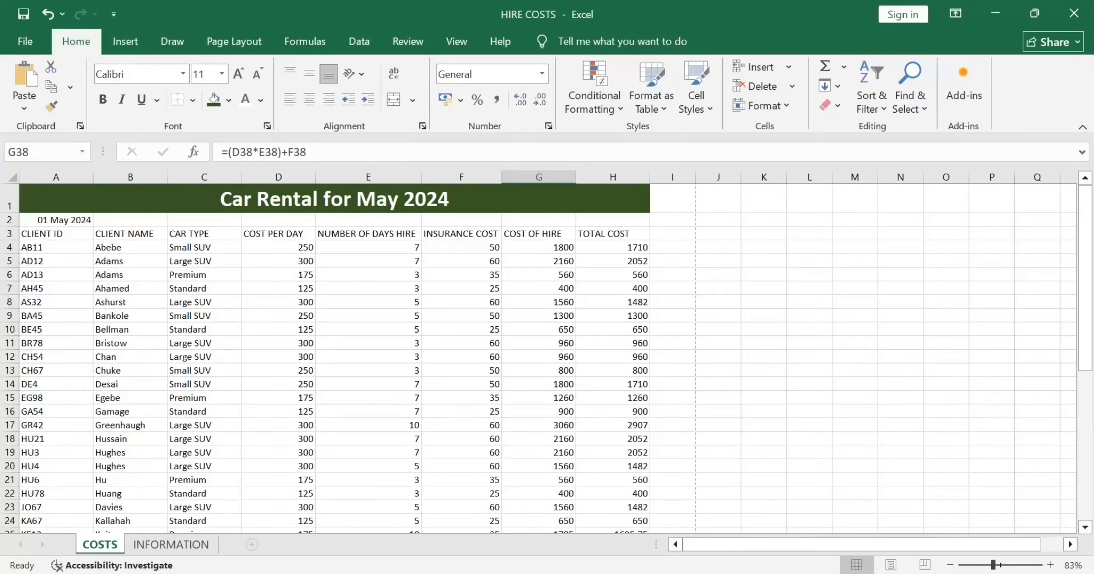
Step: Widen column A of the COSTS sheet so the summary labels in A43:A45 fit inside it
scroll(547, 358, "down", 11)
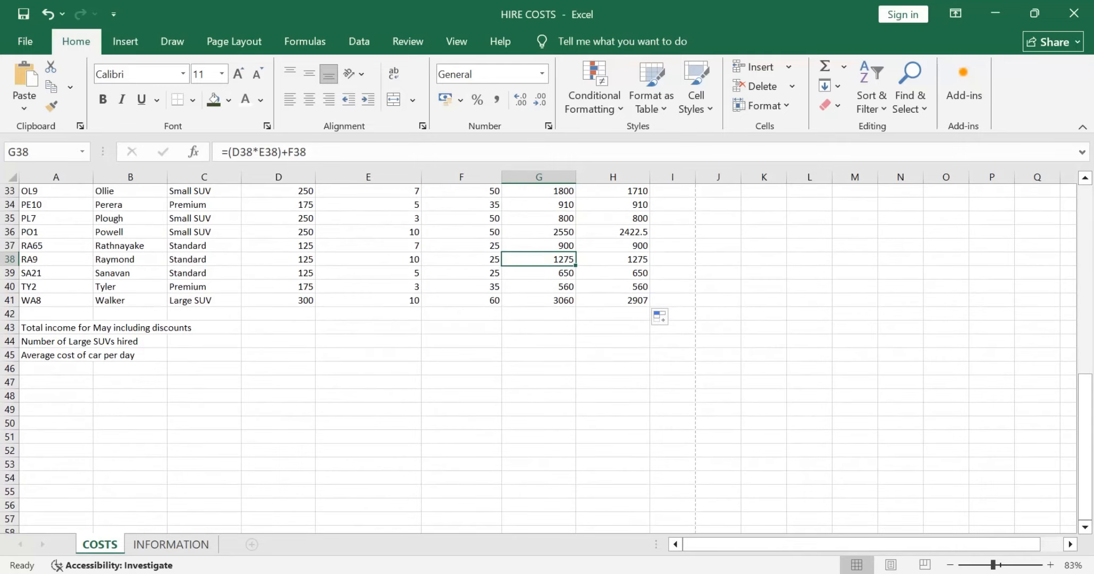
left_click(278, 327)
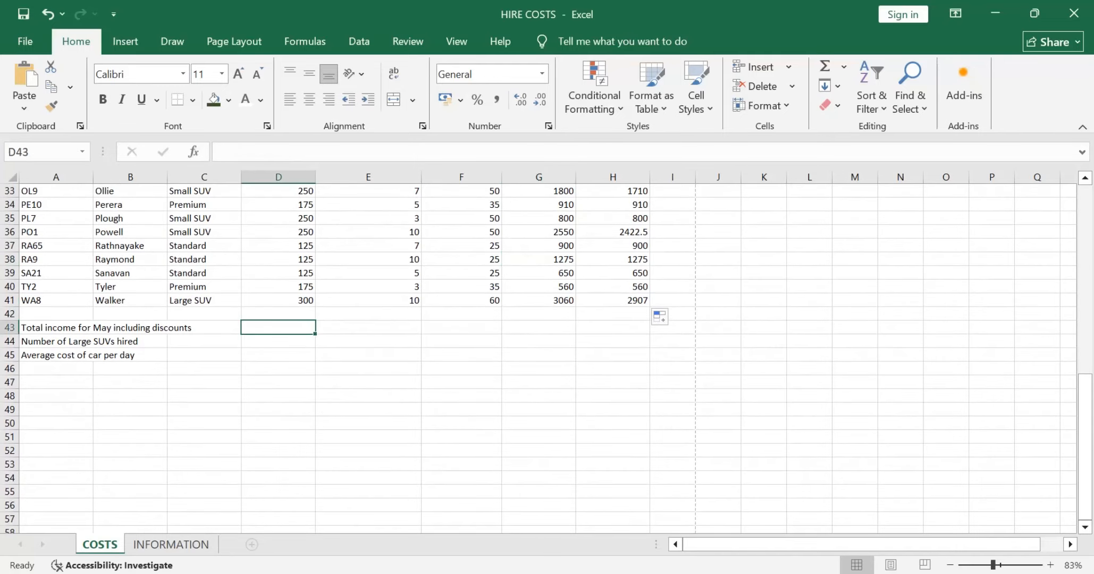
double_click(56, 328)
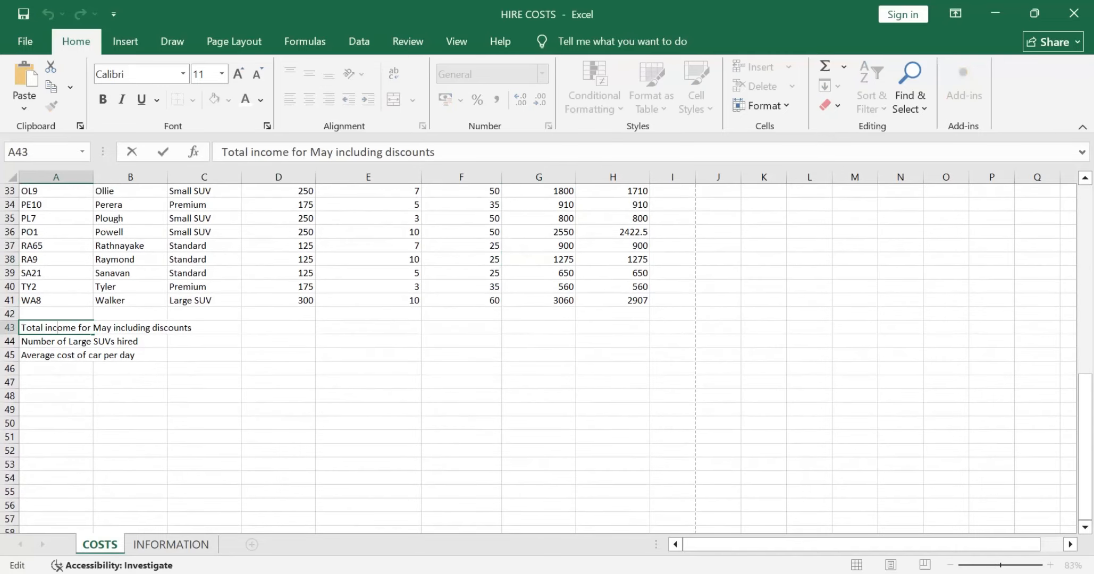
left_click(56, 176)
left_click_drag(93, 176, 204, 176)
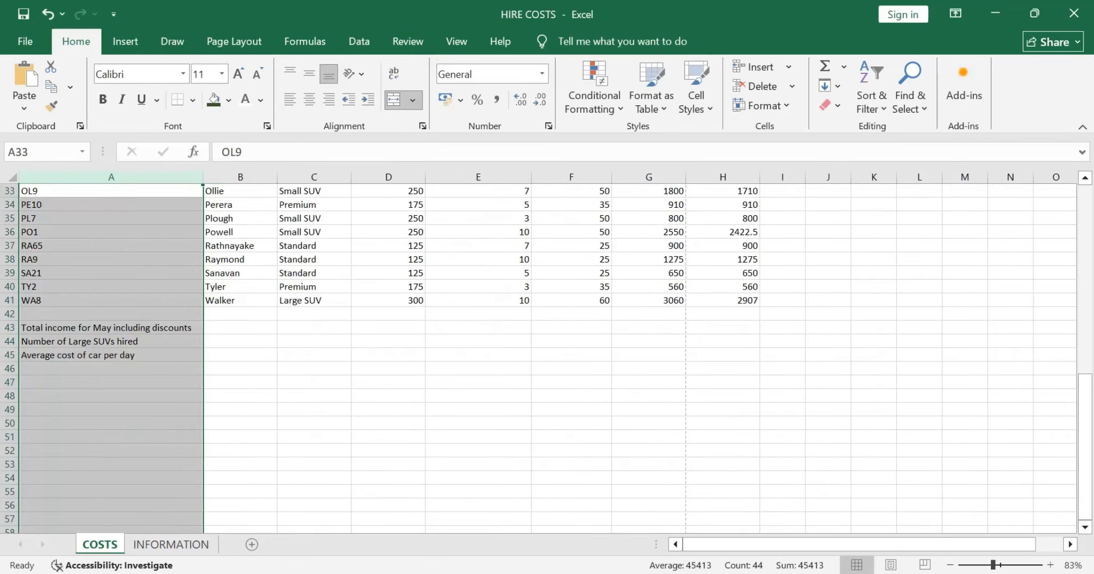
Step: AutoFit the widths of columns B, C, D, G and H to their contents
double_click(277, 177)
double_click(341, 177)
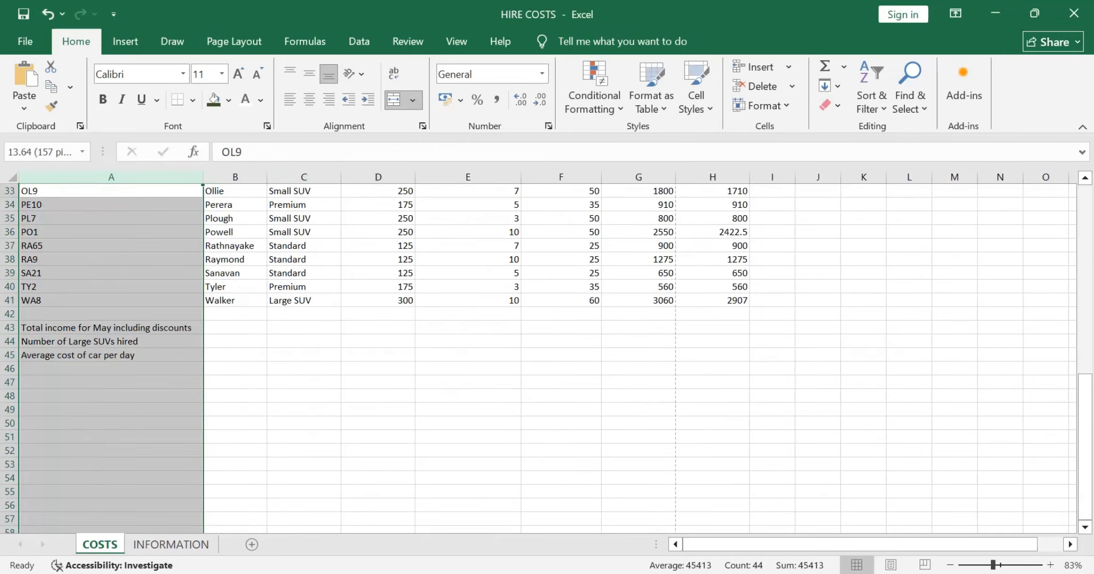
double_click(388, 177)
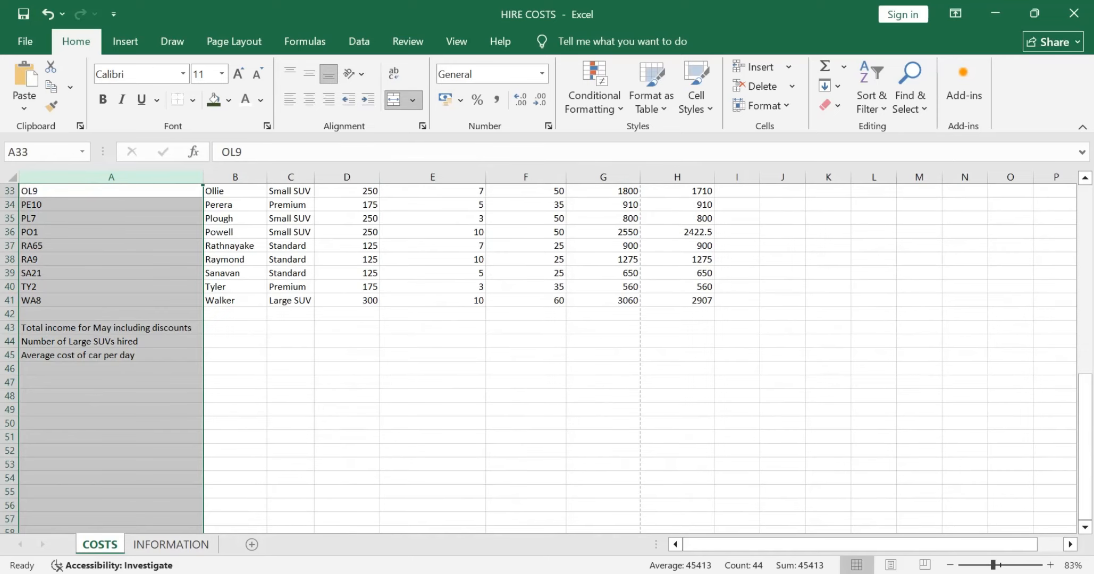
double_click(640, 177)
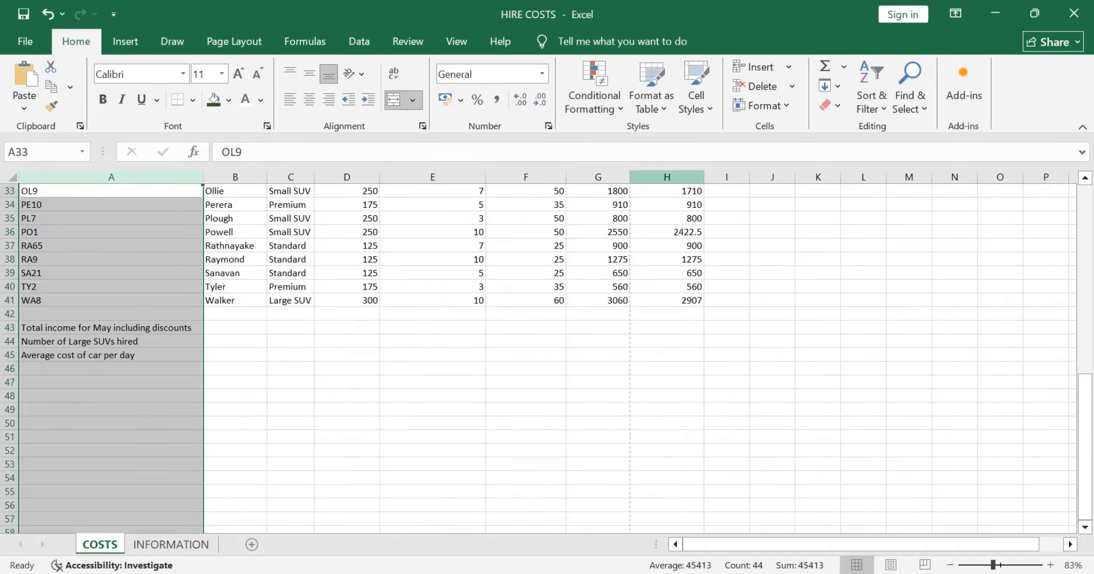
double_click(703, 177)
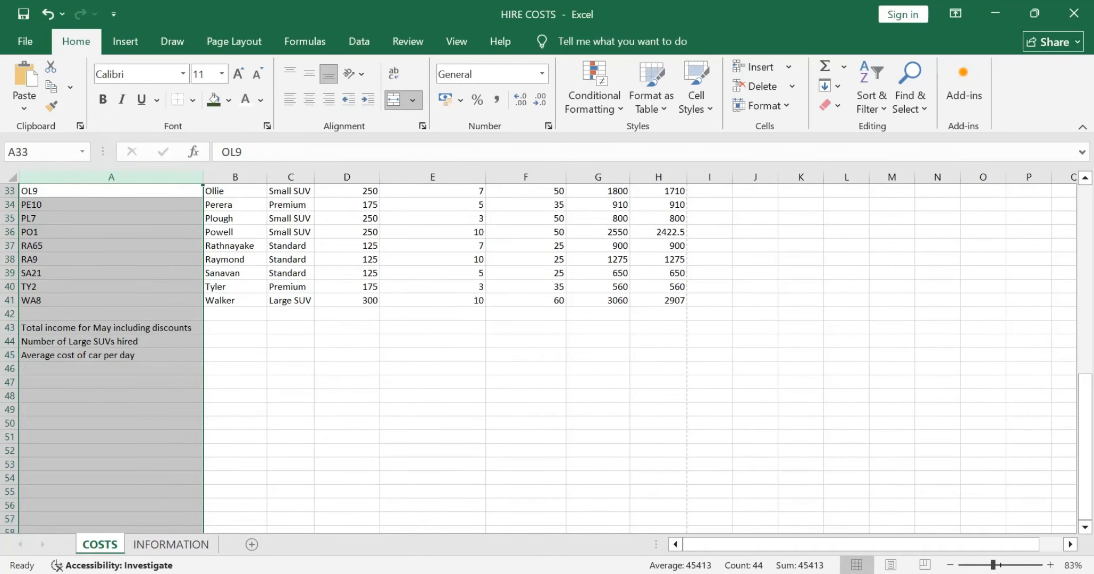
Step: Calculate the total income for May including discounts in B43 with SUM over the TOTAL COST range H4:H41
left_click(235, 328)
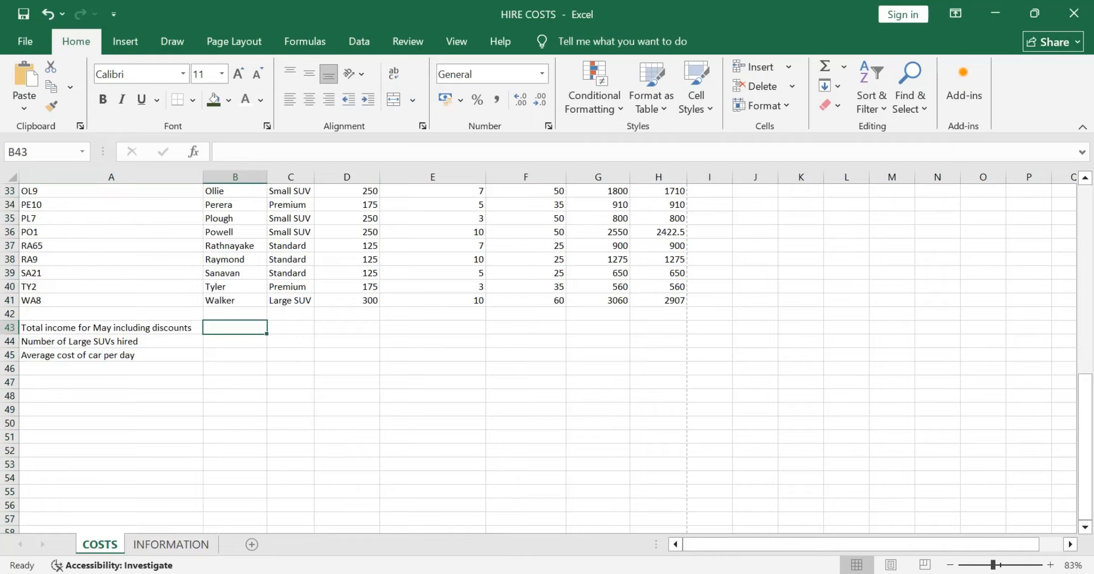
scroll(539, 357, "up", 2)
type("=")
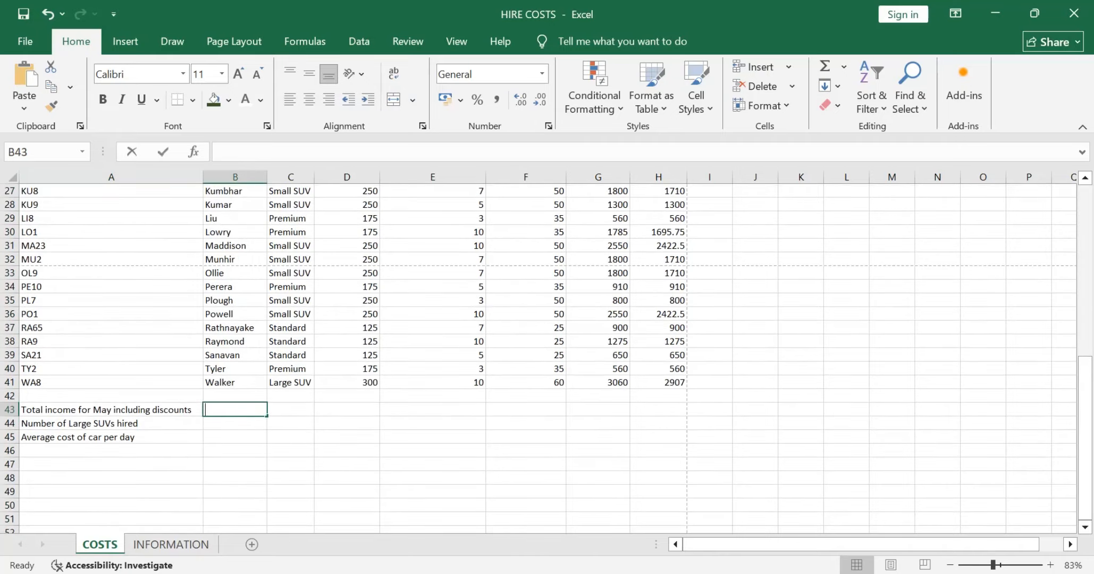
scroll(538, 357, "up", 9)
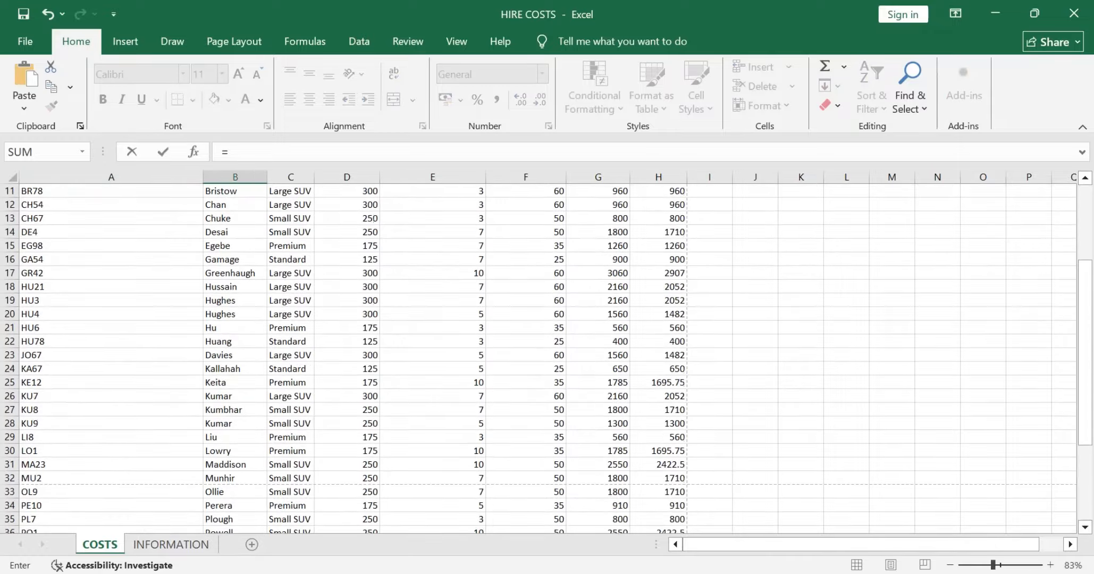
scroll(539, 357, "down", 9)
scroll(538, 358, "down", 9)
scroll(538, 358, "up", 6)
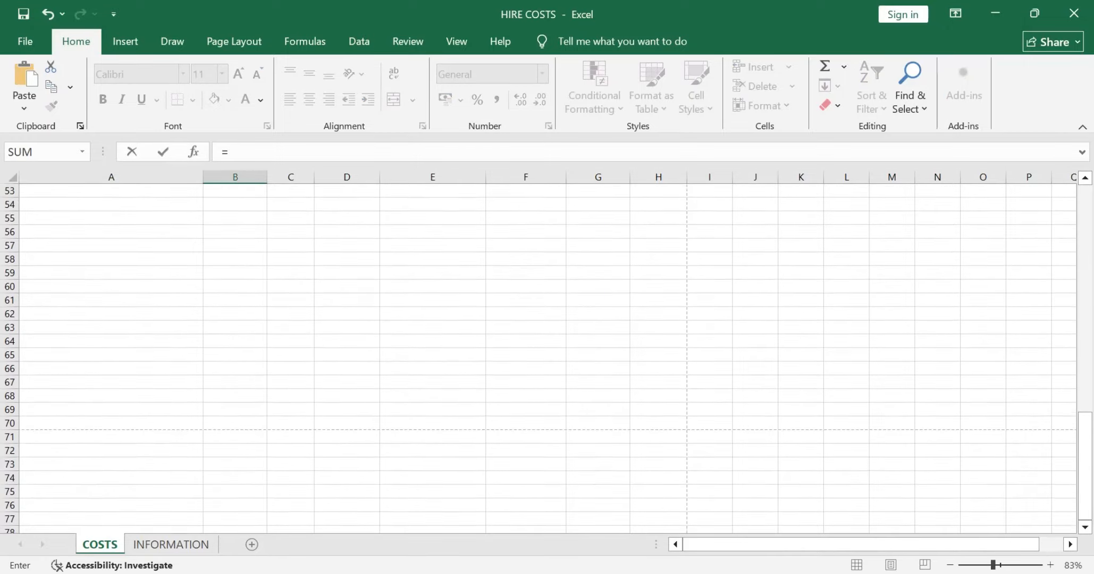
scroll(538, 357, "up", 1)
type("sum")
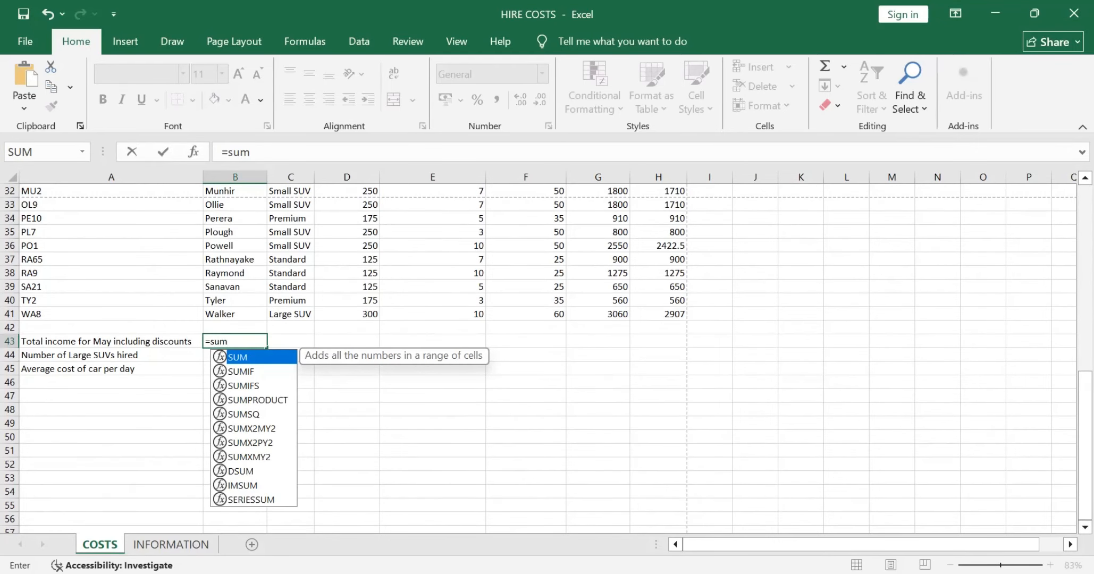
key("Tab")
scroll(539, 357, "up", 10)
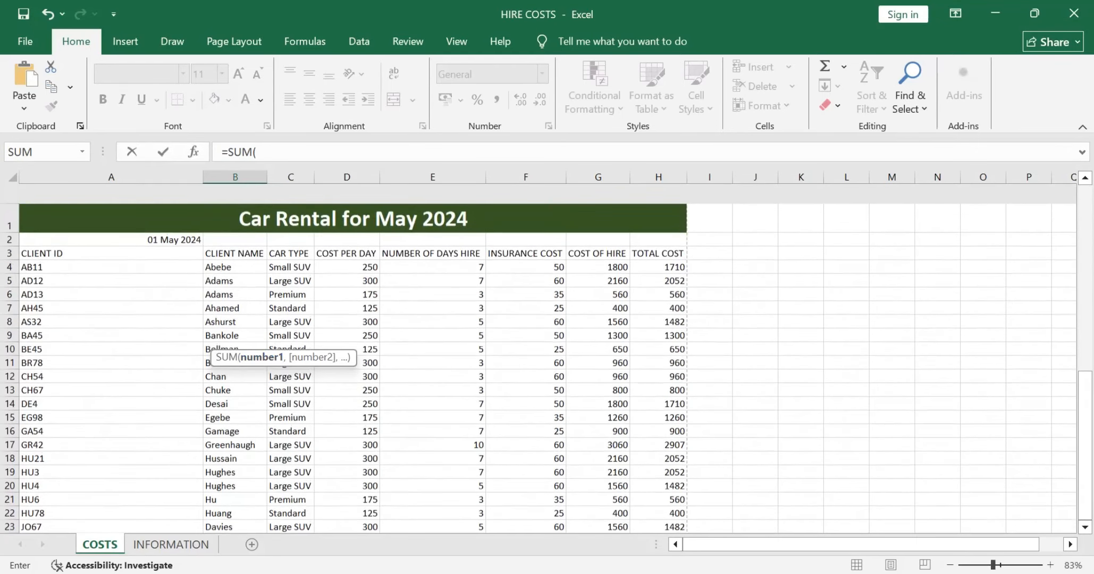
left_click_drag(659, 247, 671, 494)
key("Return")
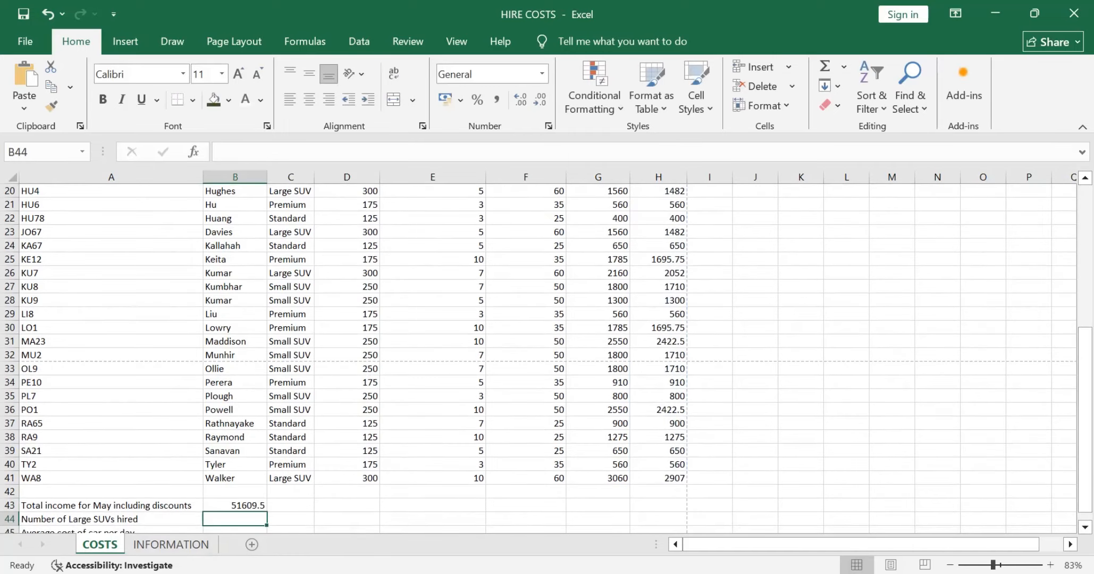
Step: Switch to the question paper to read part (vi) of Task B1b, then return to the COSTS sheet in Excel and examine it with B44 selected
key("alt+Tab")
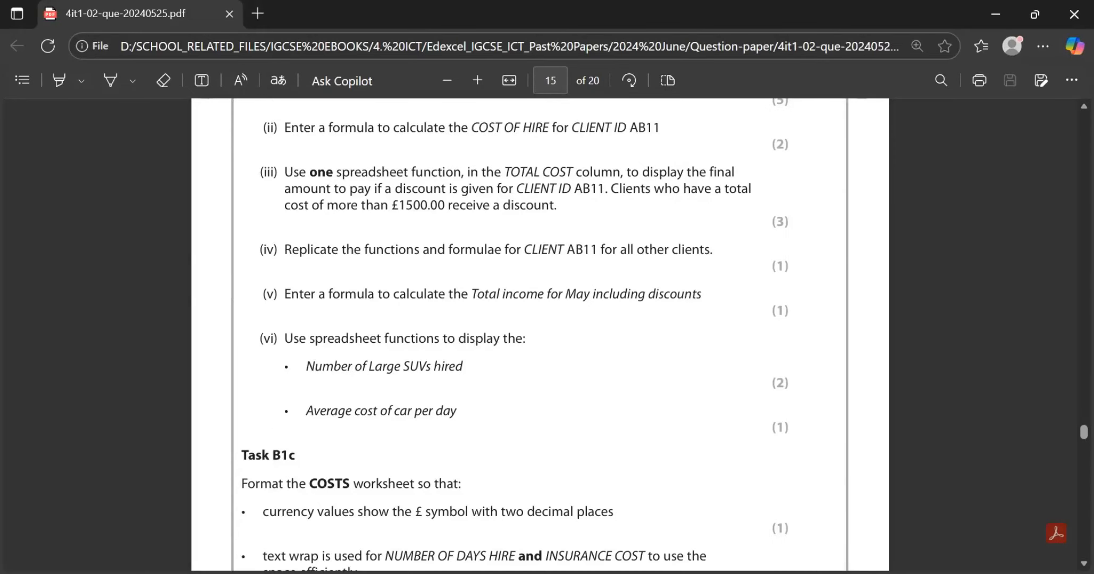
scroll(514, 335, "down", 1)
scroll(514, 335, "down", 1)
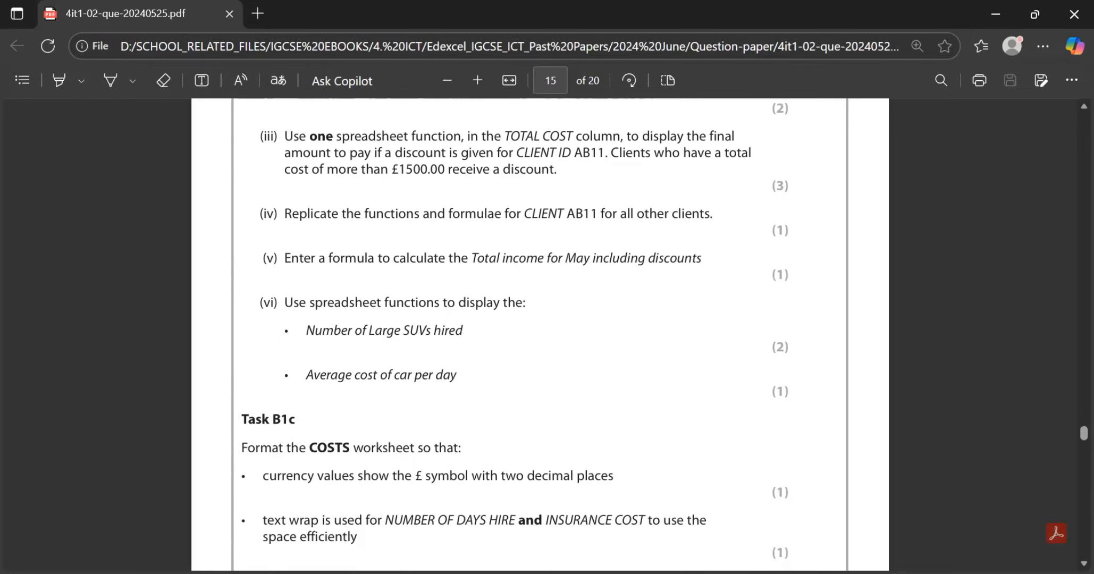
key("alt+Tab")
scroll(547, 357, "down", 3)
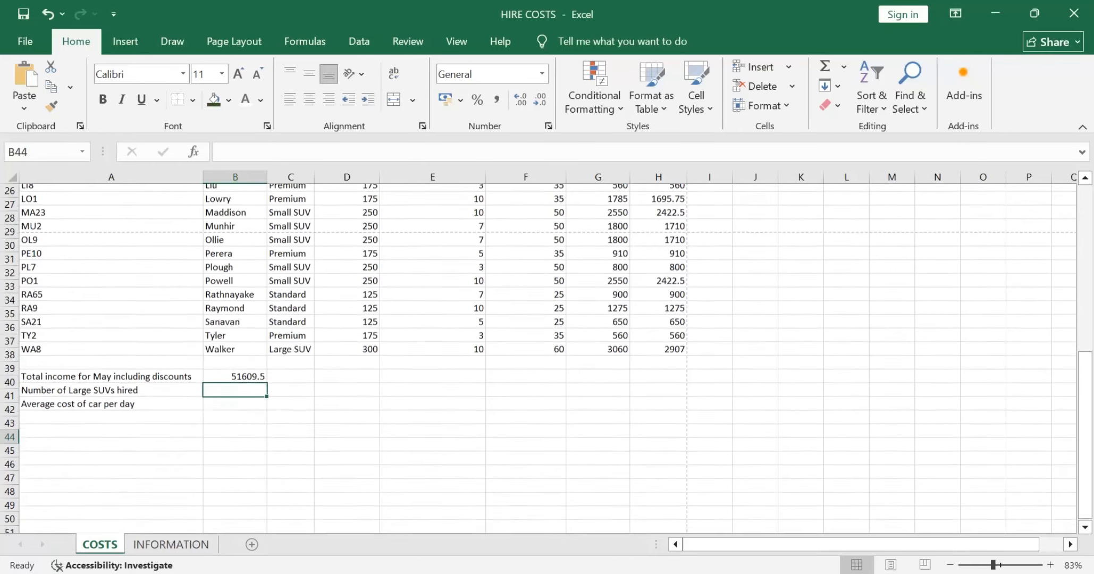
scroll(547, 357, "up", 1)
left_click(290, 424)
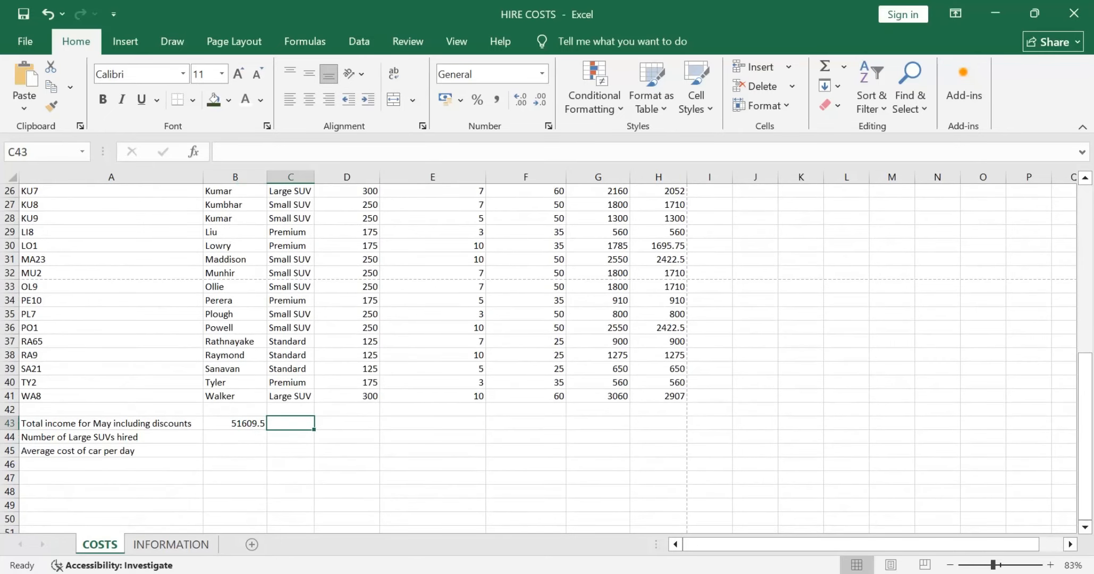
left_click(235, 437)
scroll(539, 357, "up", 8)
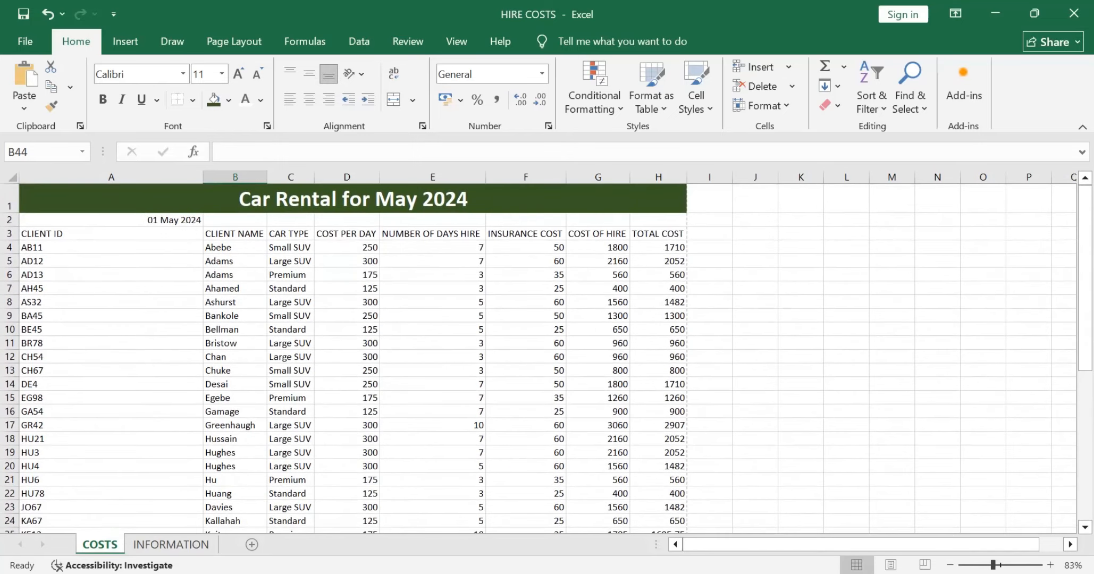
scroll(540, 358, "down", 9)
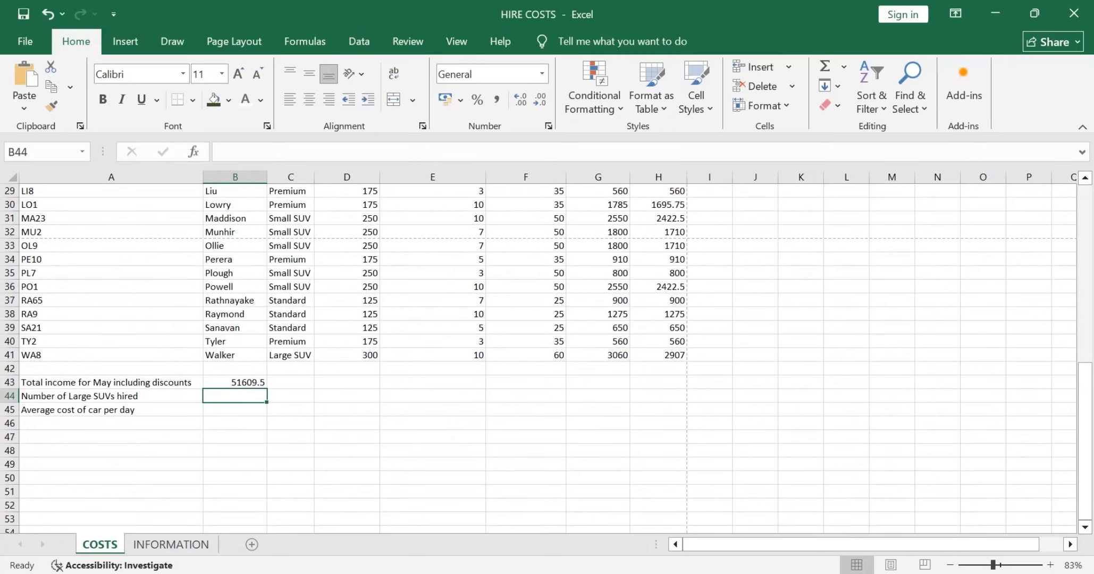
Step: Count the Large SUVs hired in B44 with COUNTIF over the CAR TYPE range C4:C41 and the criterion "Large SUV"
key("F2")
type("=co")
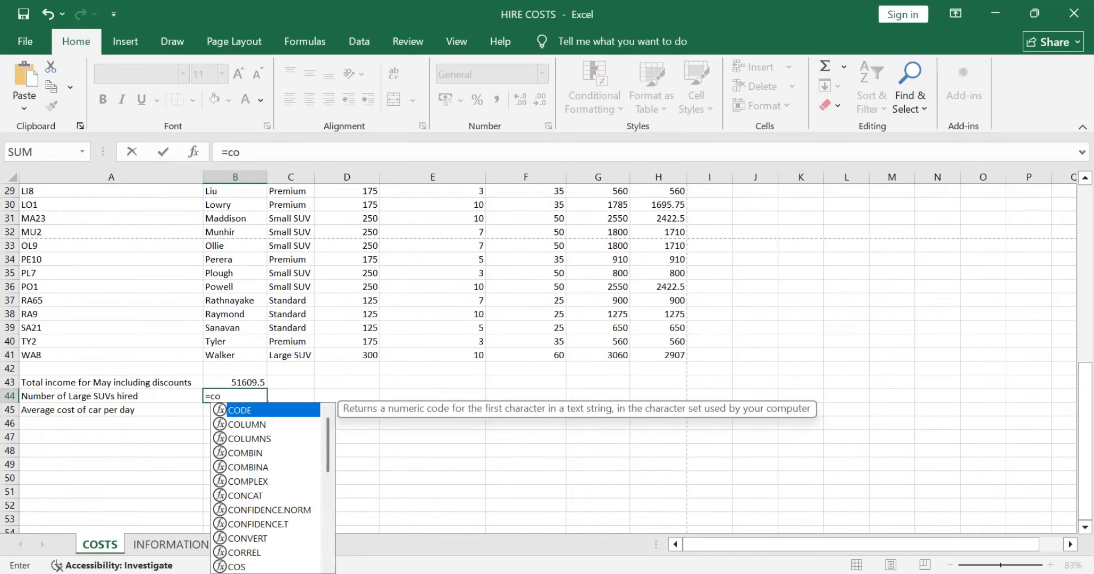
type("unt")
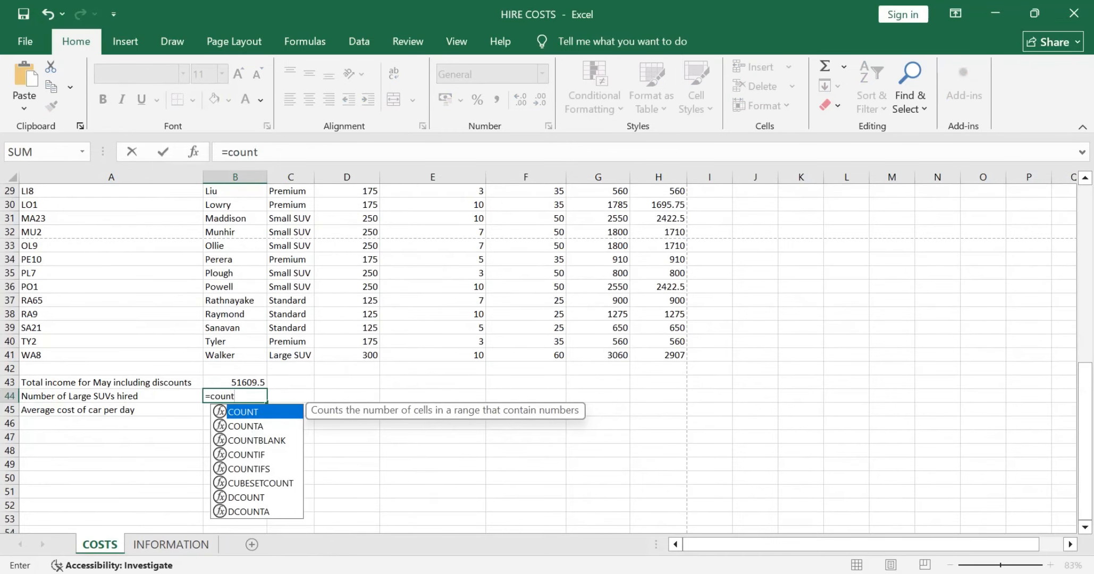
key("Down")
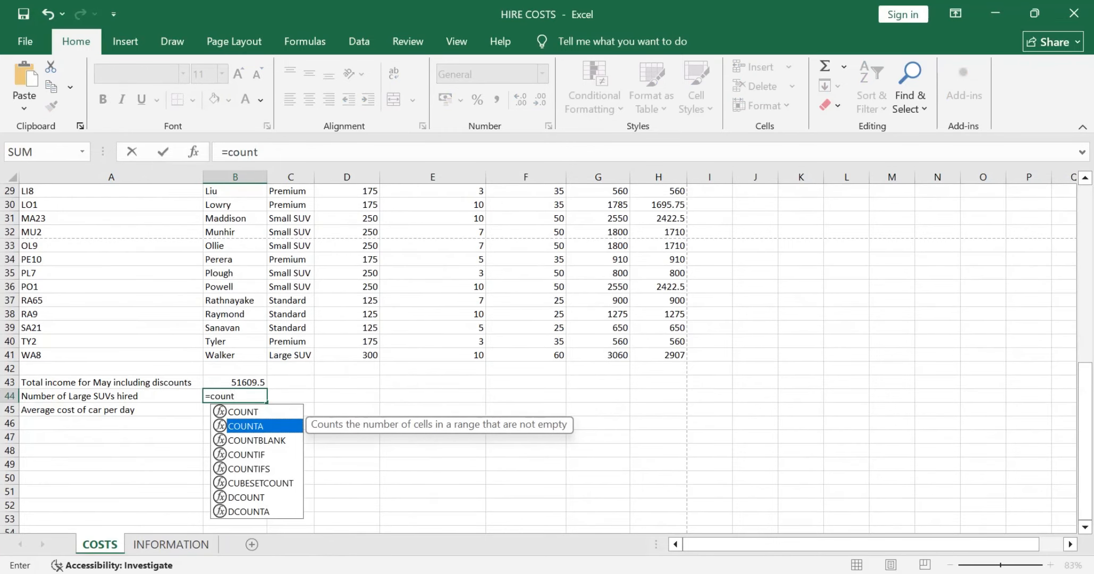
key("F2")
type("if")
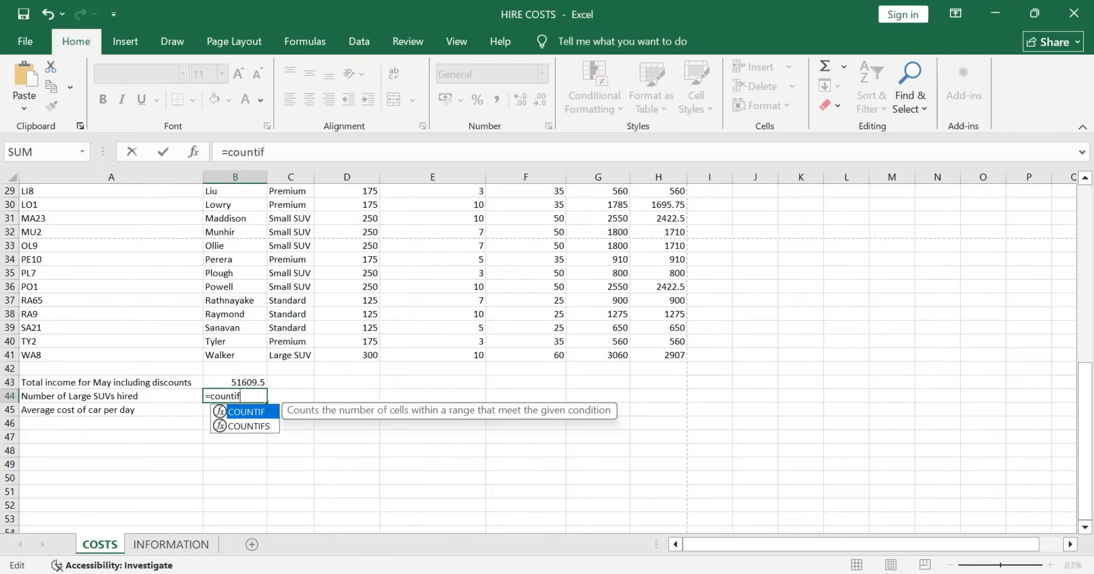
key("Tab")
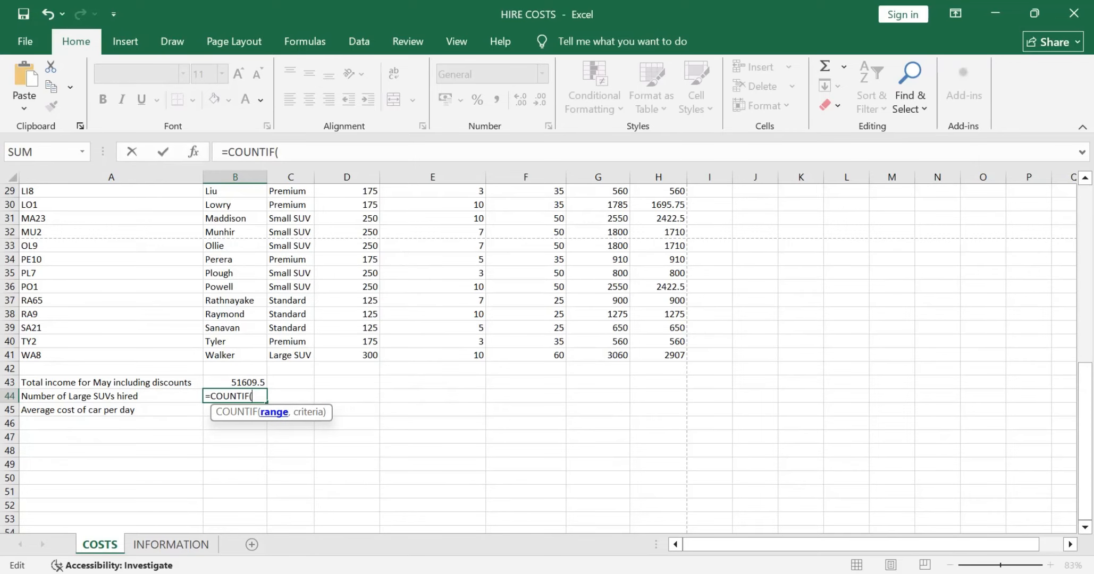
scroll(532, 356, "up", 9)
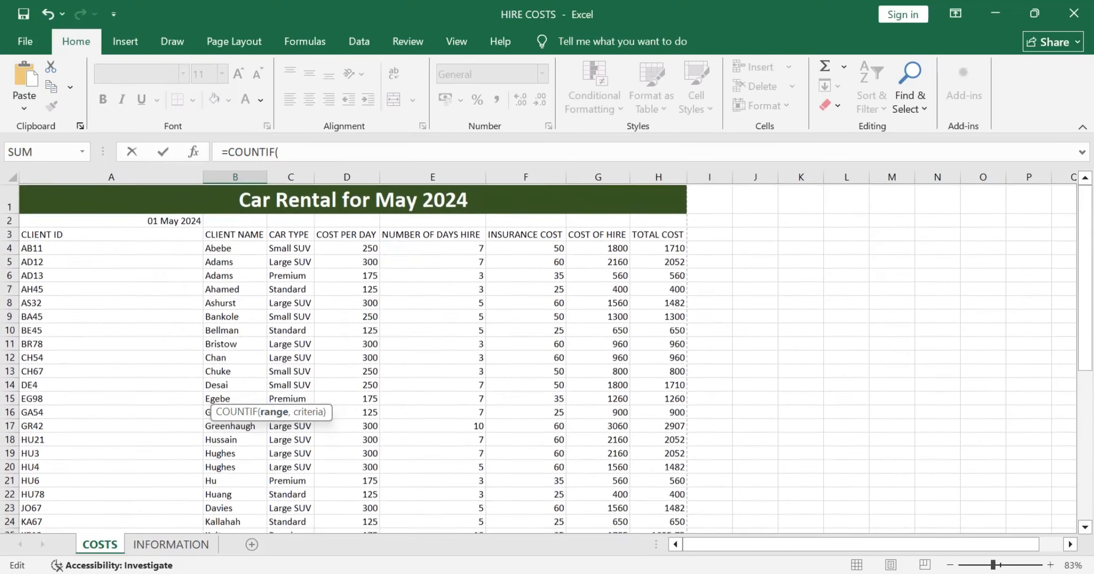
left_click_drag(290, 247, 312, 471)
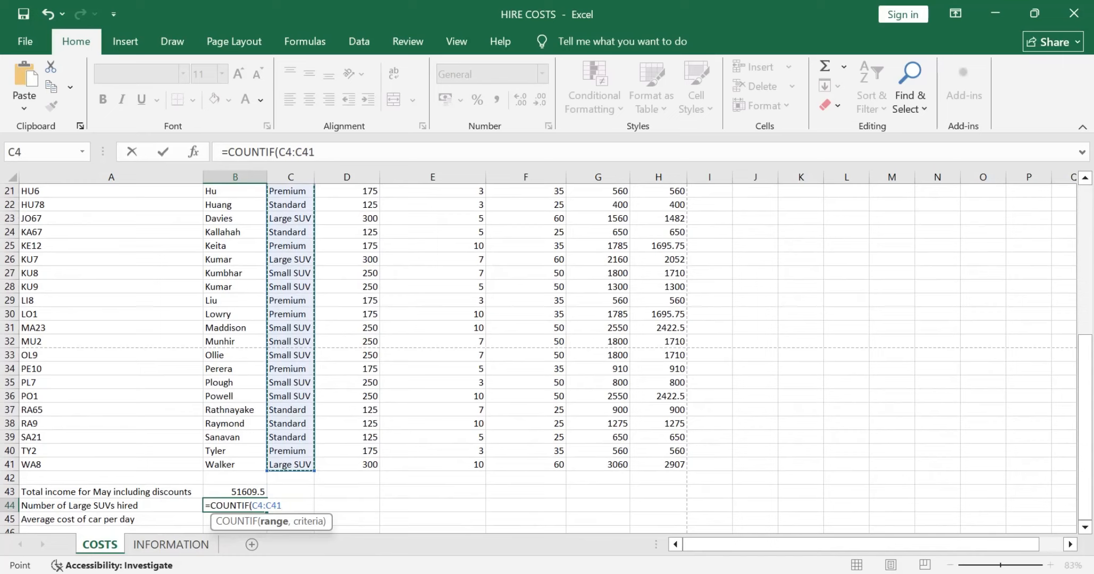
type(",\"")
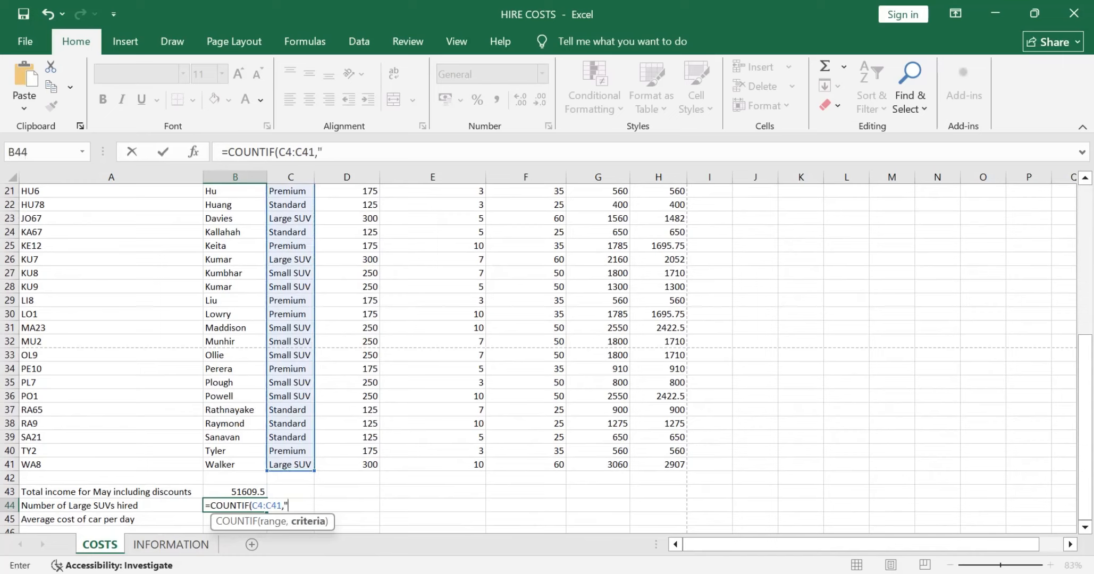
type("Large SUV\"")
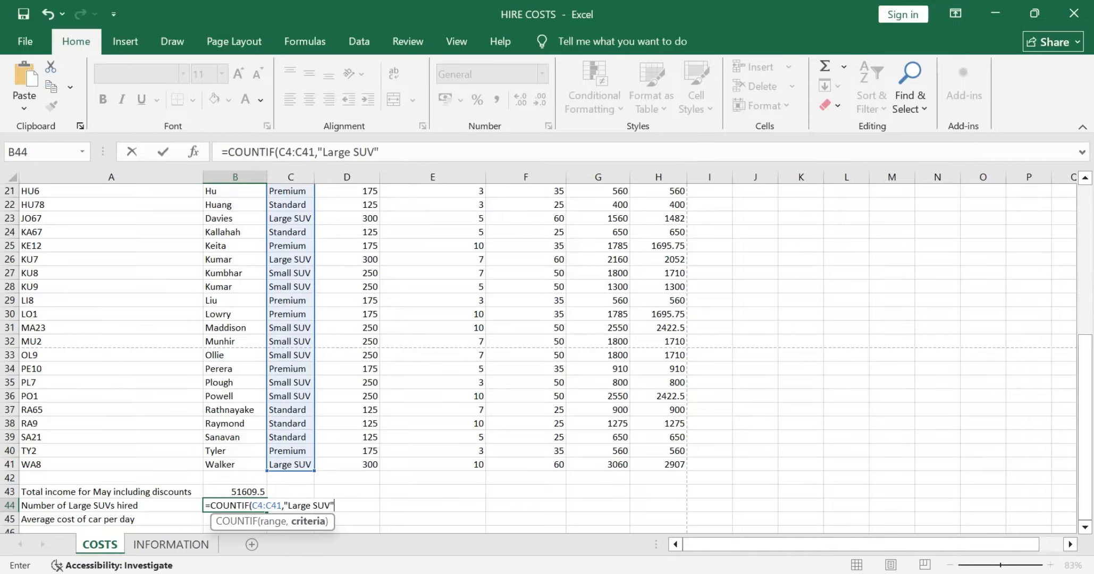
key("Return")
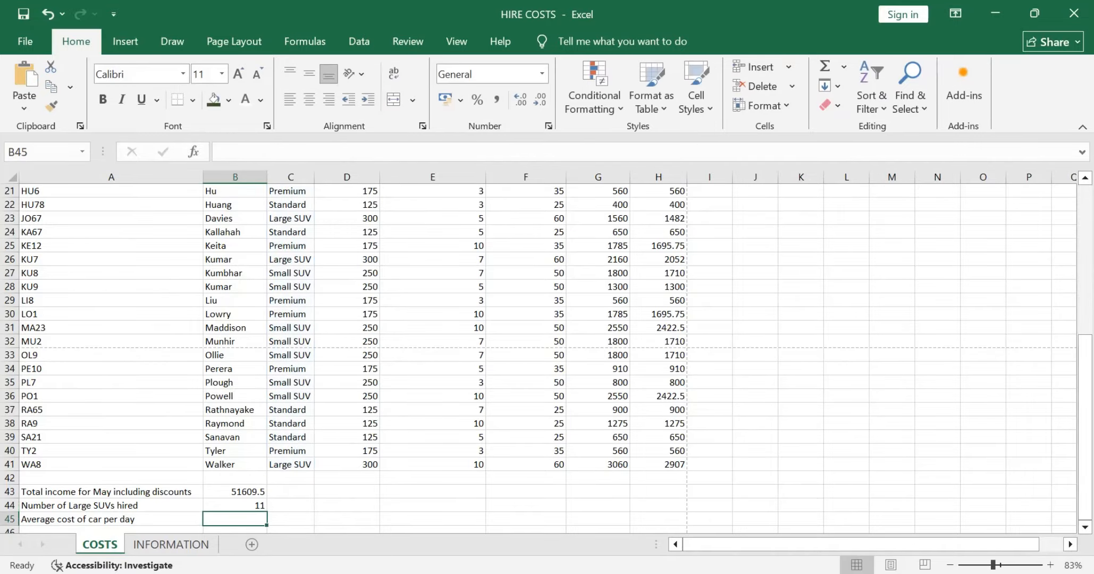
left_click(235, 505)
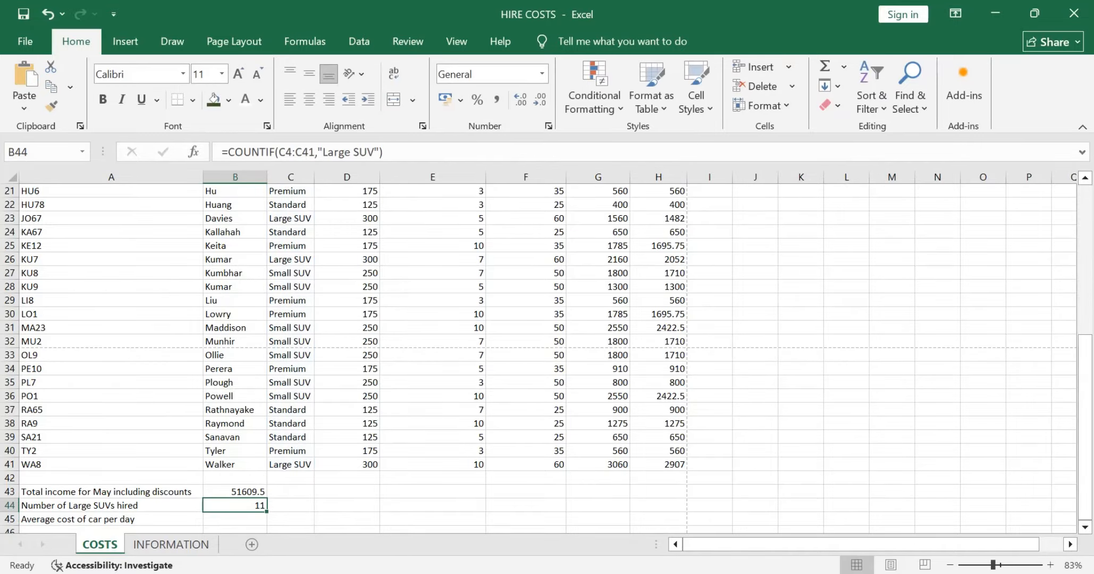
Step: Recheck part (vi) in the question paper and calculate the average cost of car per day in B45 with AVERAGE over COST PER DAY D4:D41
key("alt+Tab")
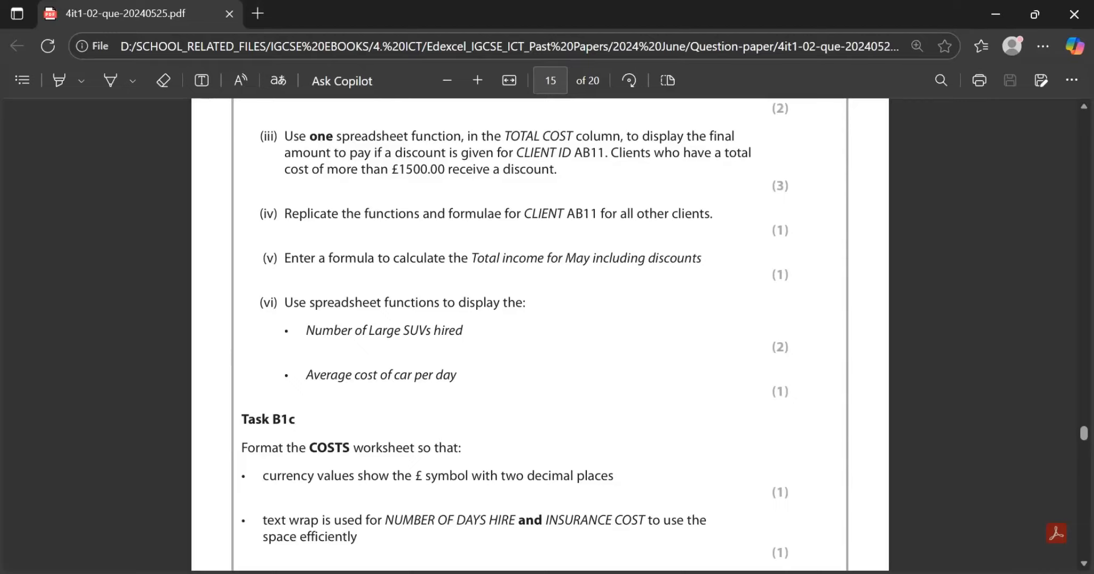
scroll(540, 335, "down", 1)
key("alt+Tab")
scroll(540, 356, "down", 1)
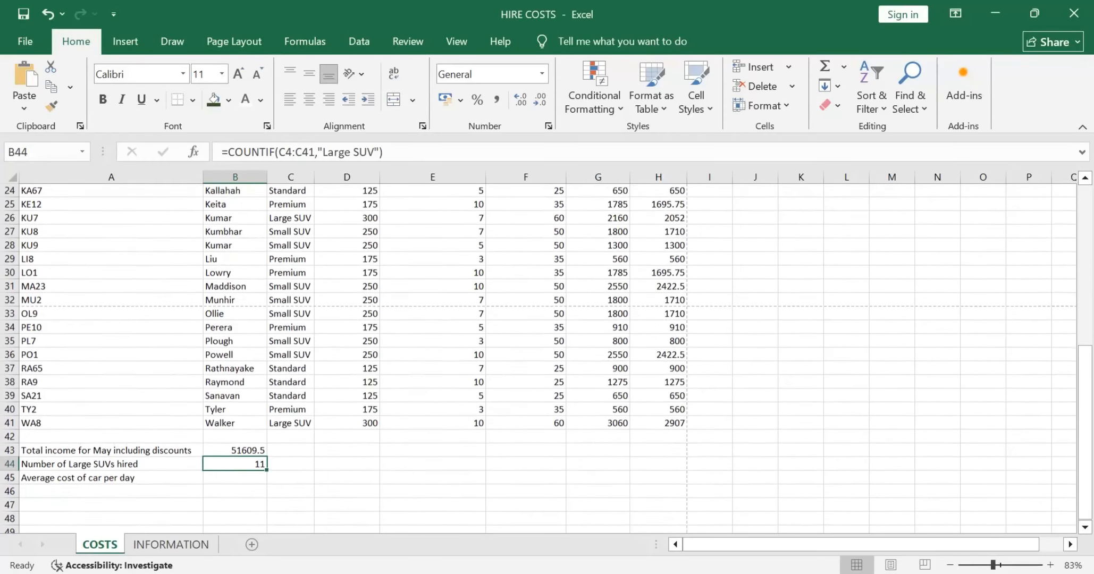
left_click(235, 477)
type("=av")
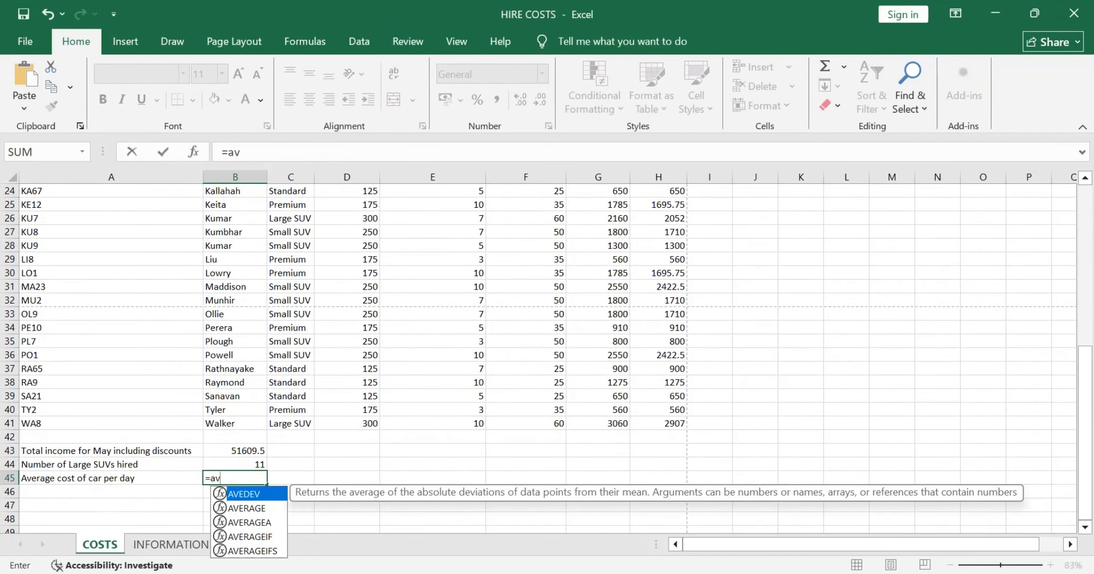
key("Down")
key("Tab")
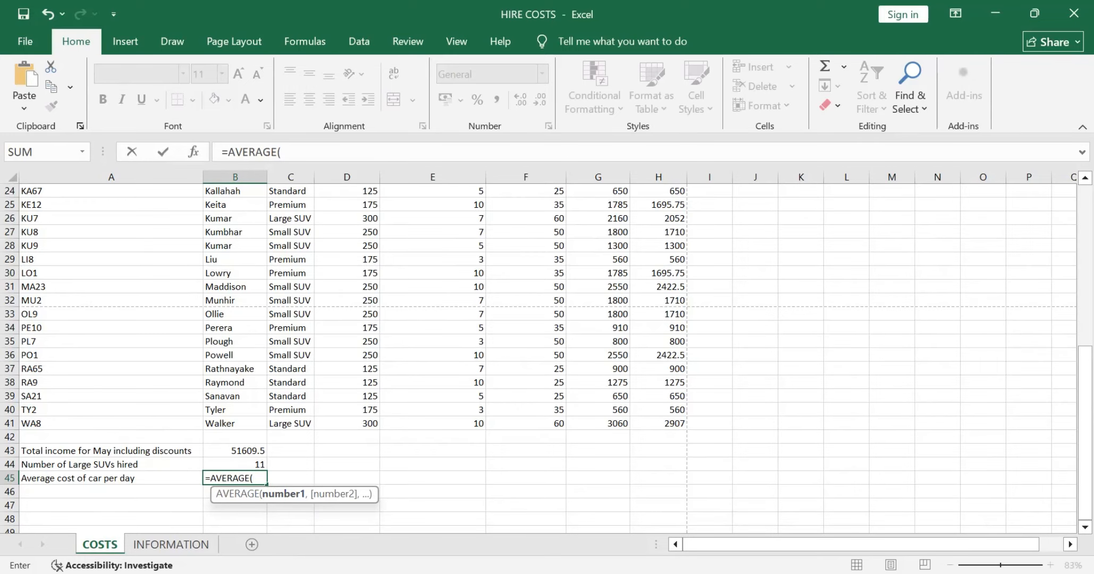
scroll(539, 359, "up", 8)
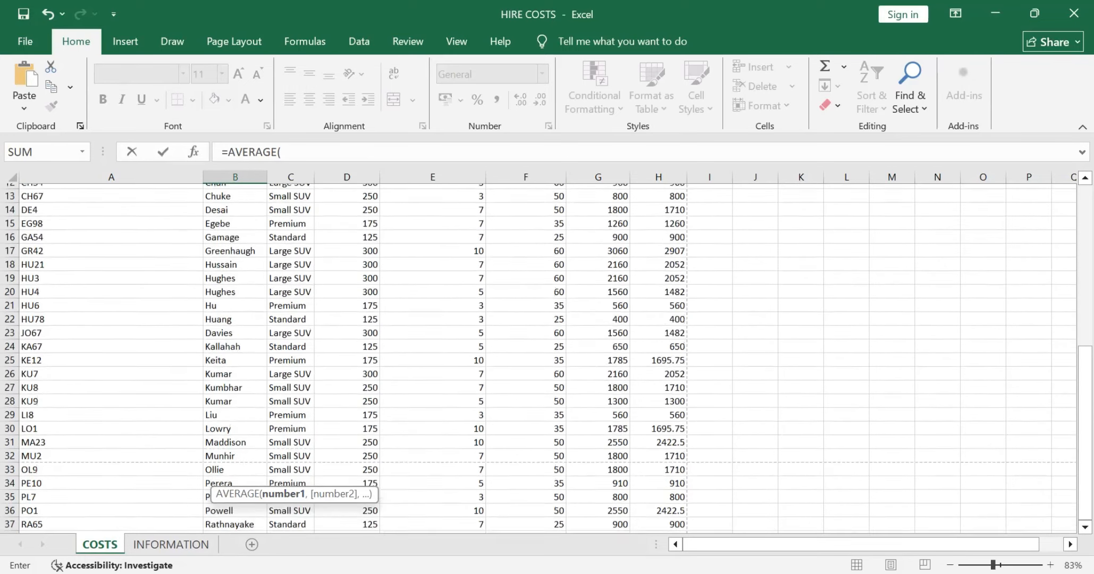
left_click_drag(347, 247, 375, 450)
key("Return")
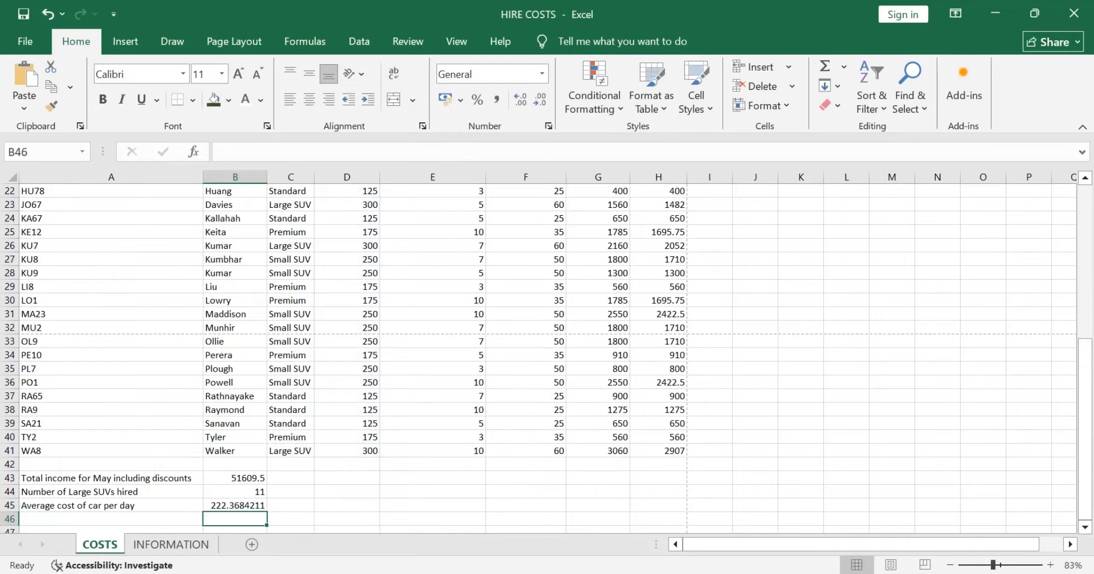
Step: Check Task B1c in the question paper and apply the £ English (United Kingdom) accounting format to D4:D41 and F4:H41 on the COSTS sheet
key("alt+Tab")
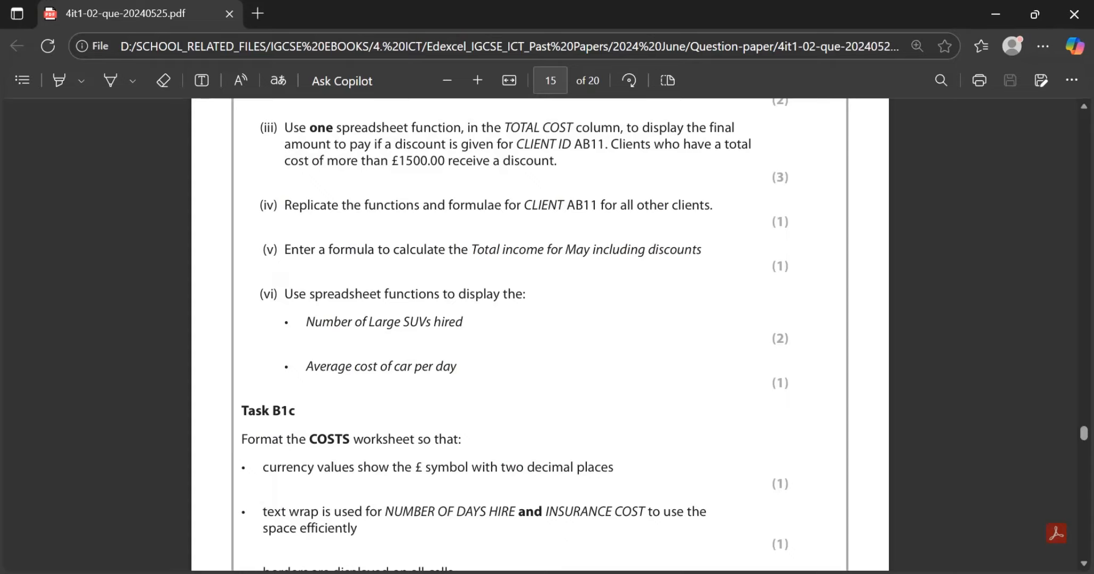
scroll(540, 335, "down", 3)
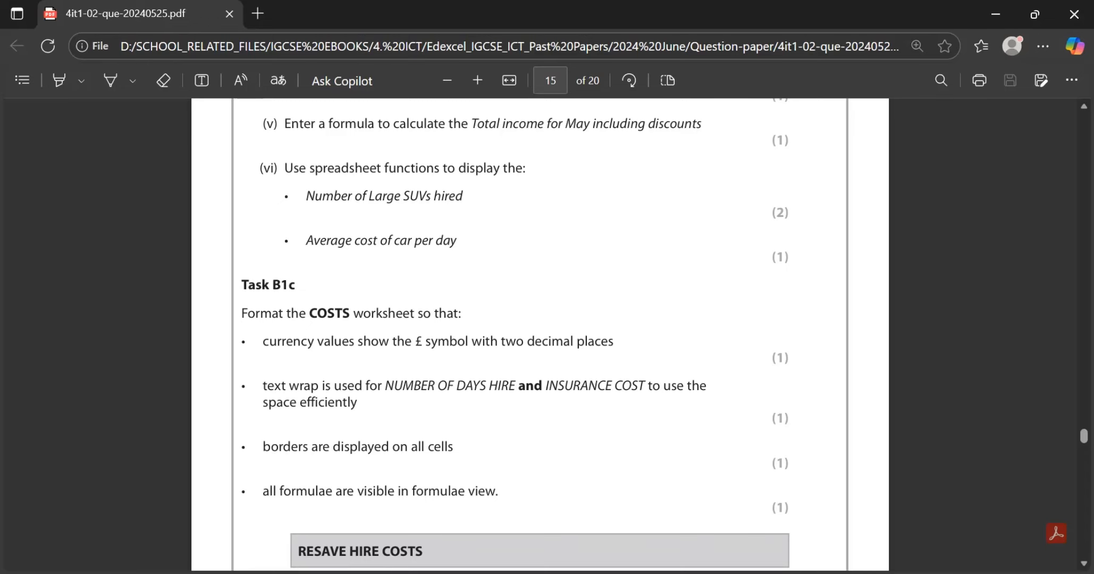
scroll(539, 334, "down", 1)
key("alt+Tab")
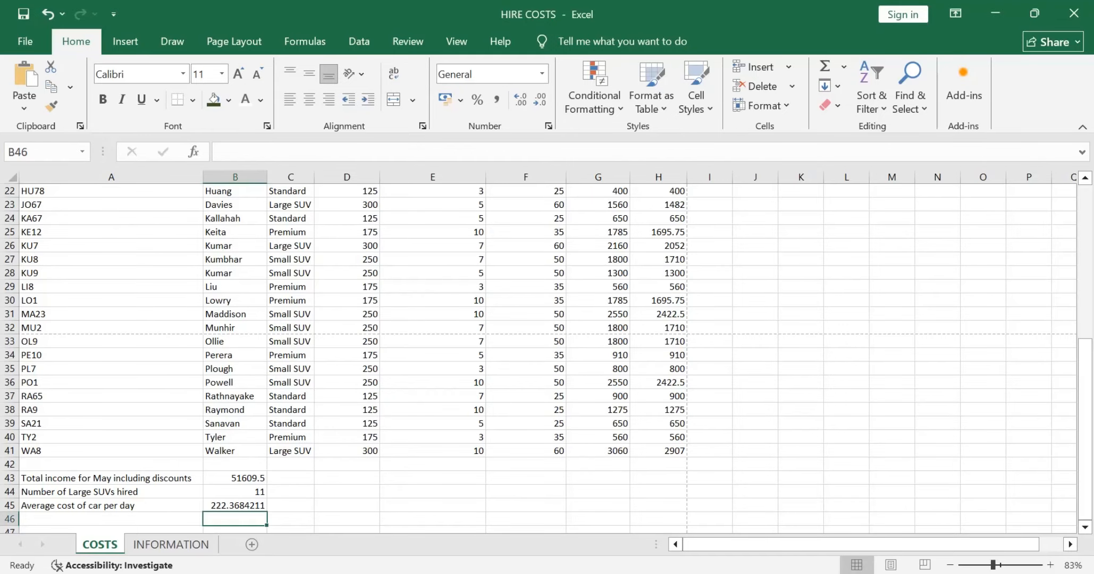
scroll(540, 359, "up", 7)
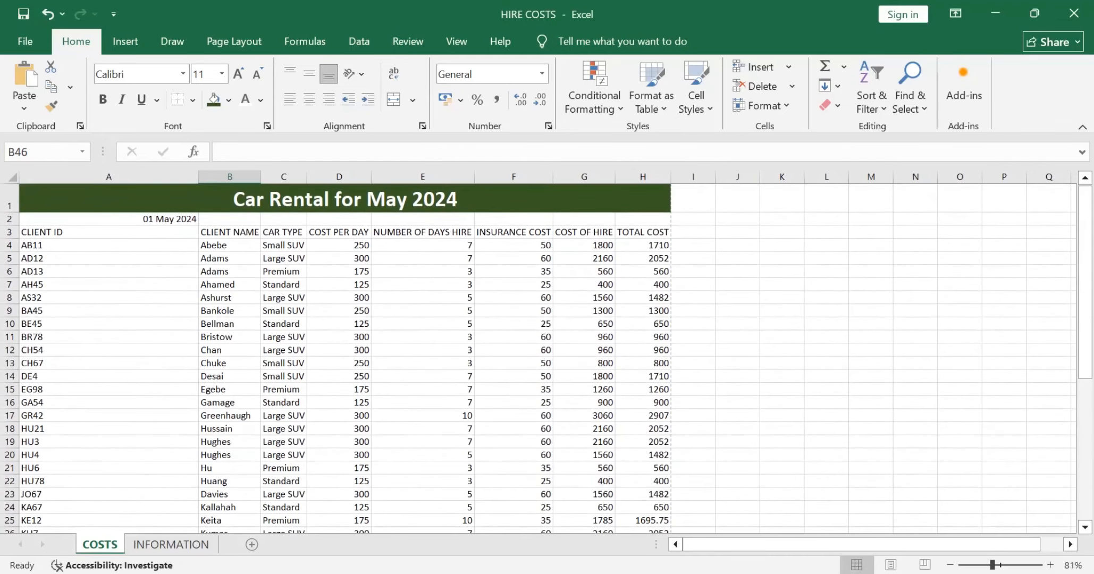
left_click_drag(339, 245, 351, 509)
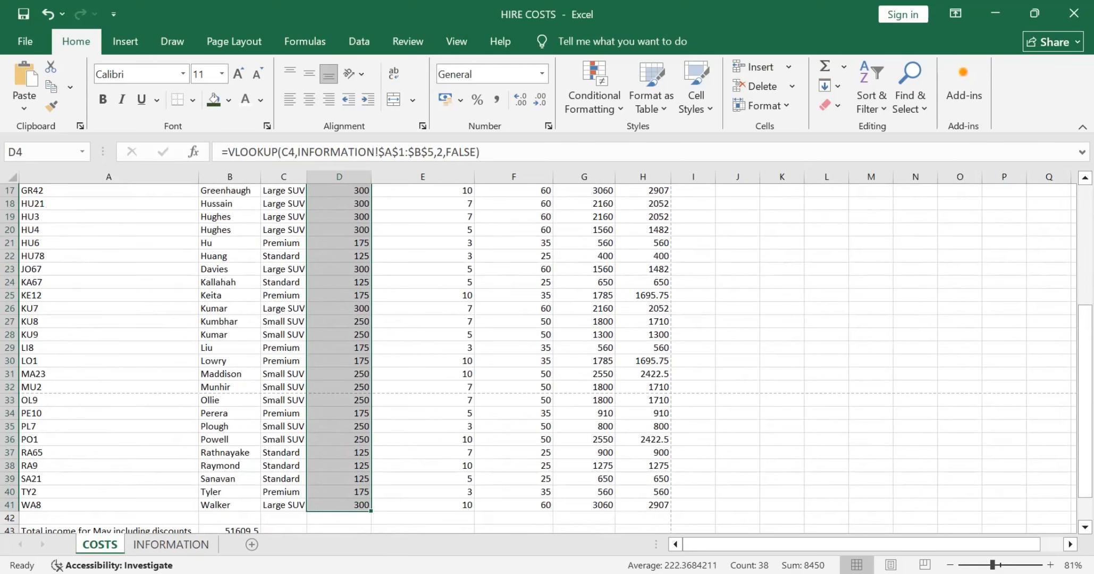
scroll(538, 359, "up", 5)
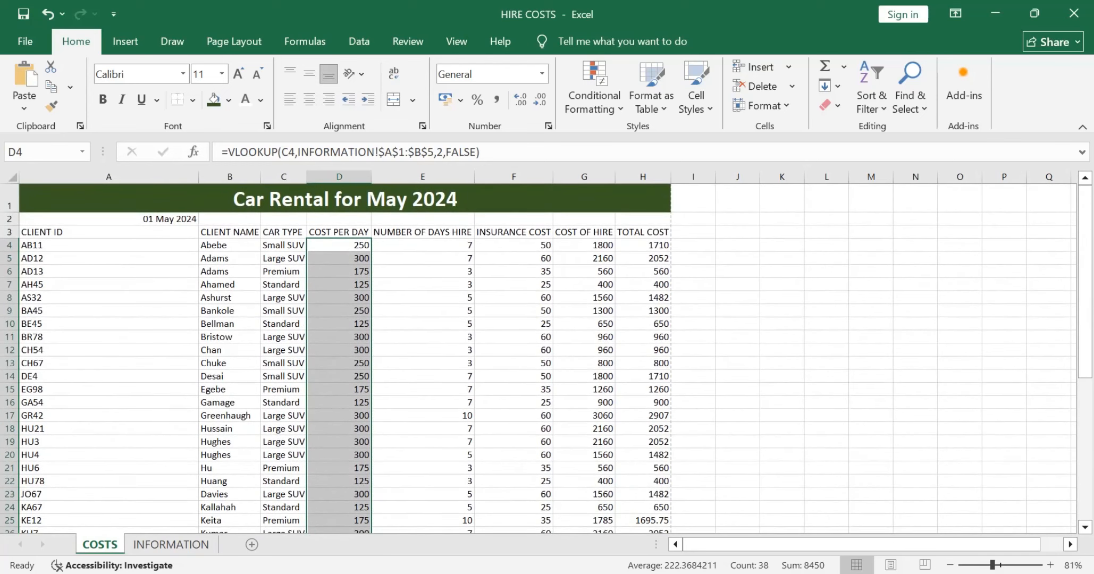
left_click_drag(513, 245, 669, 484)
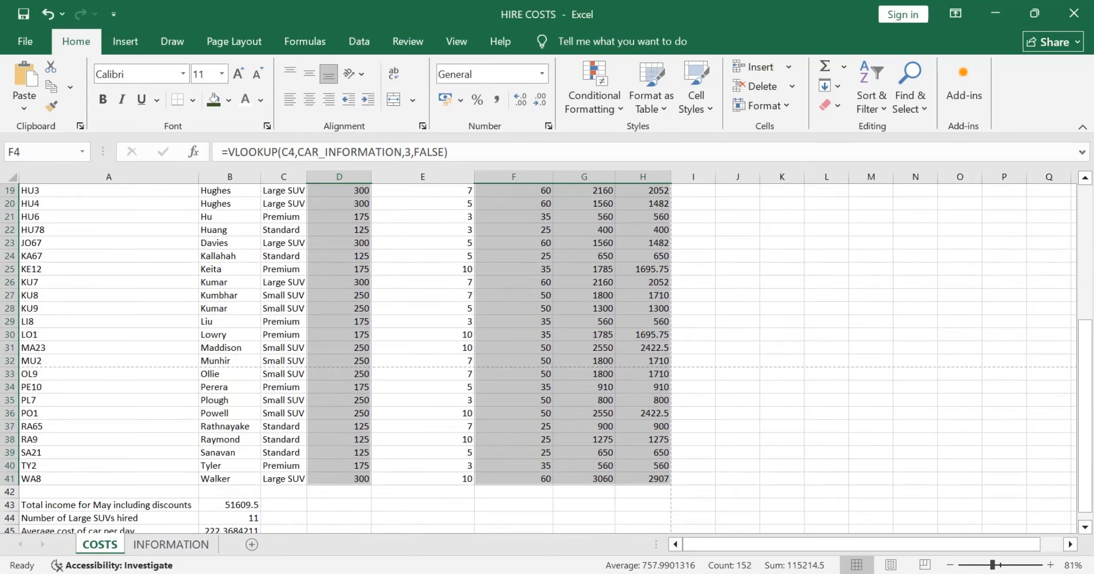
left_click(460, 100)
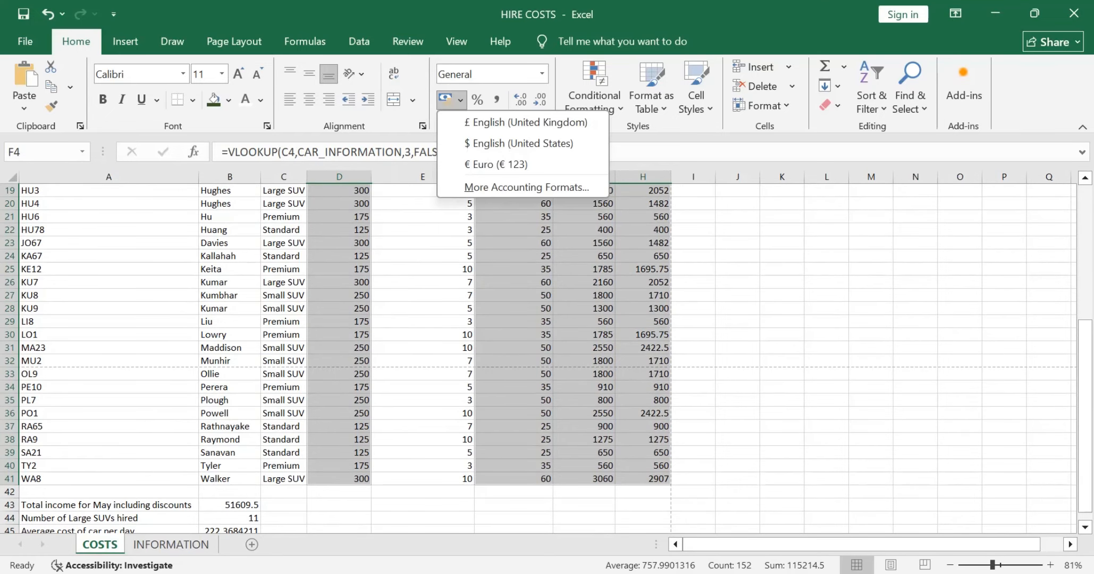
left_click(489, 122)
scroll(531, 356, "up", 2)
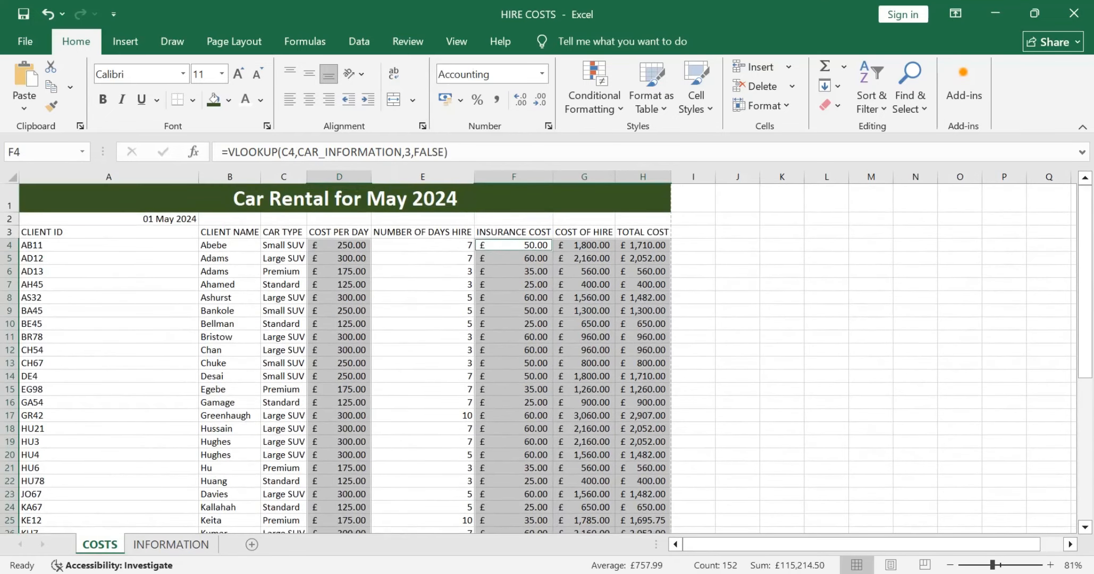
left_click(422, 311)
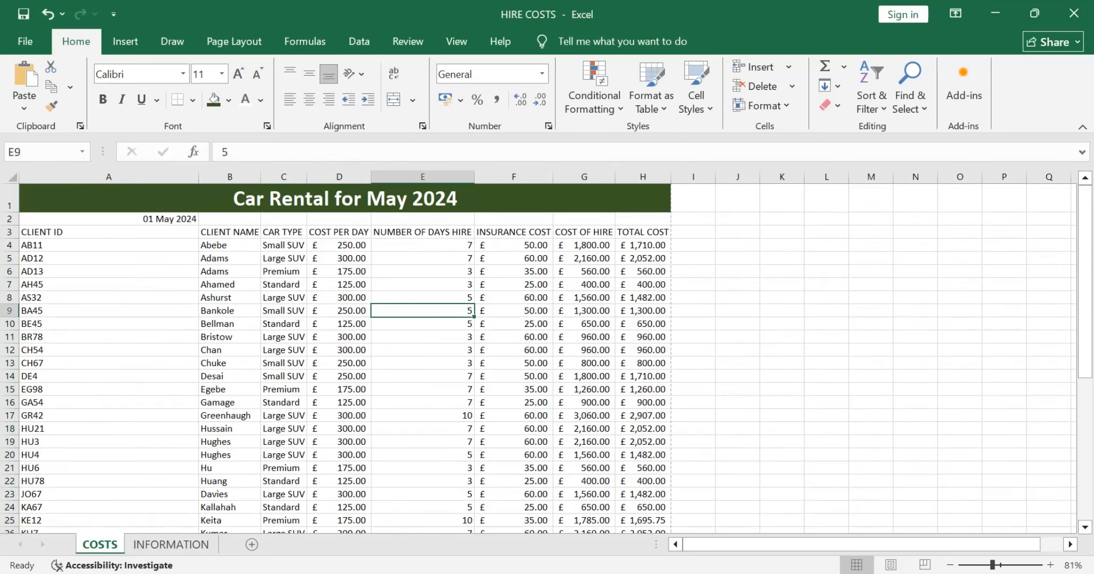
Step: Apply the £ English (United Kingdom) accounting format to the total income in B43 and the average cost of car per day in B45
scroll(547, 356, "down", 8)
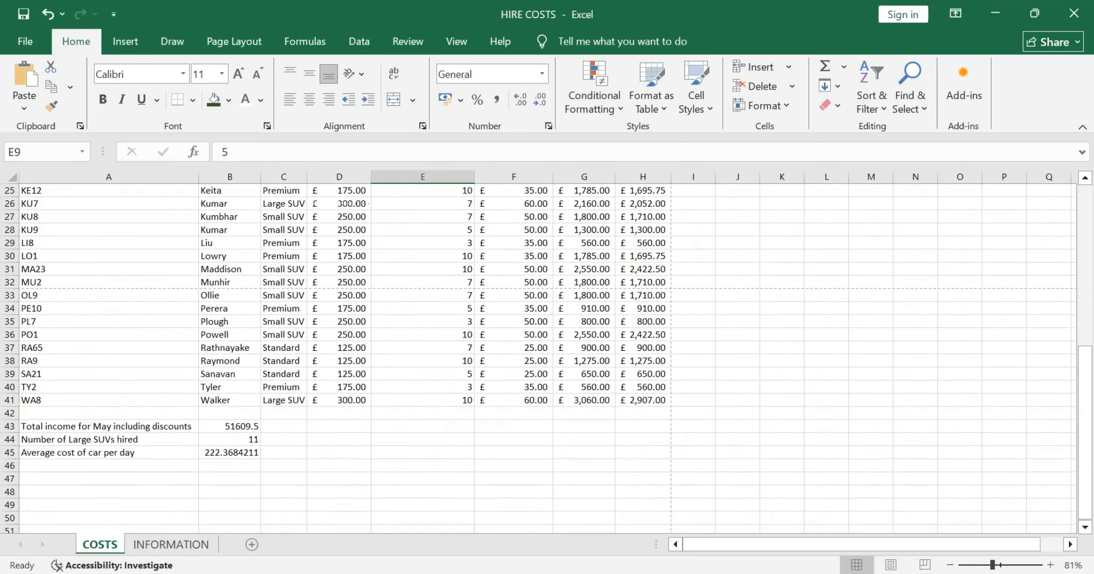
left_click(230, 427)
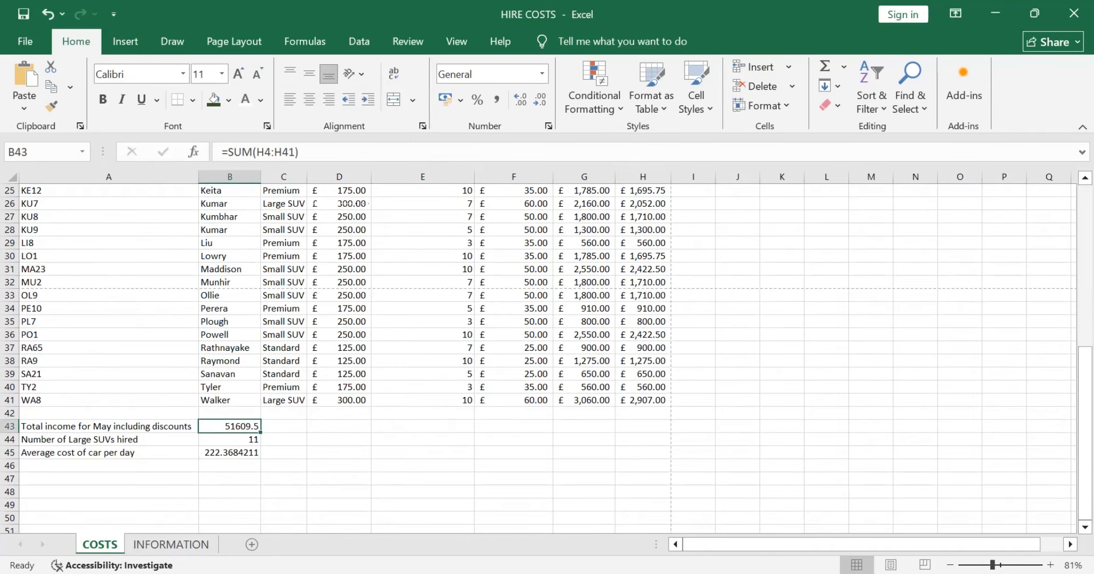
left_click(460, 100)
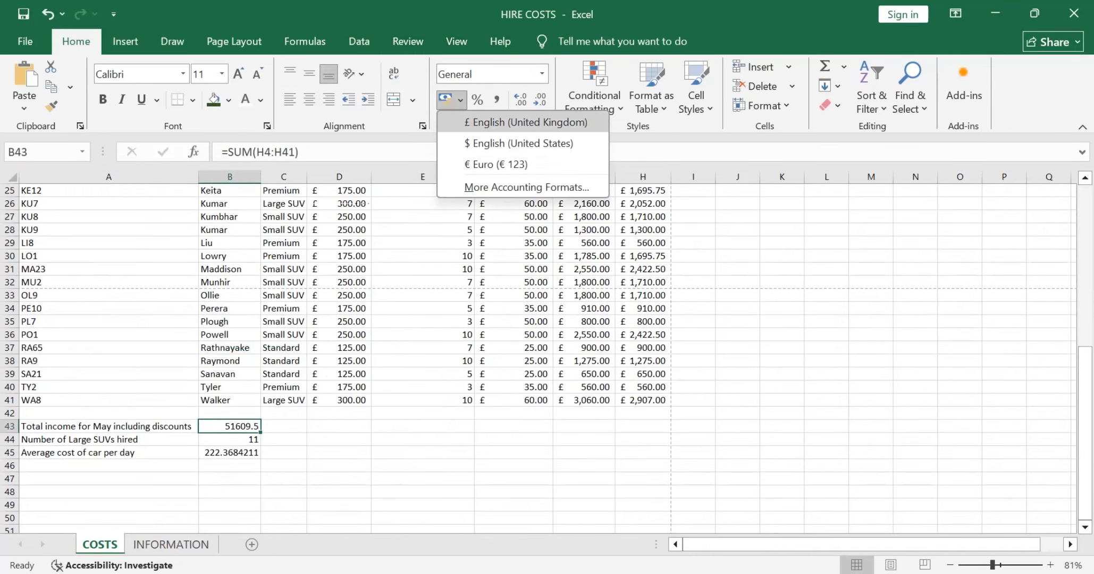
left_click(510, 123)
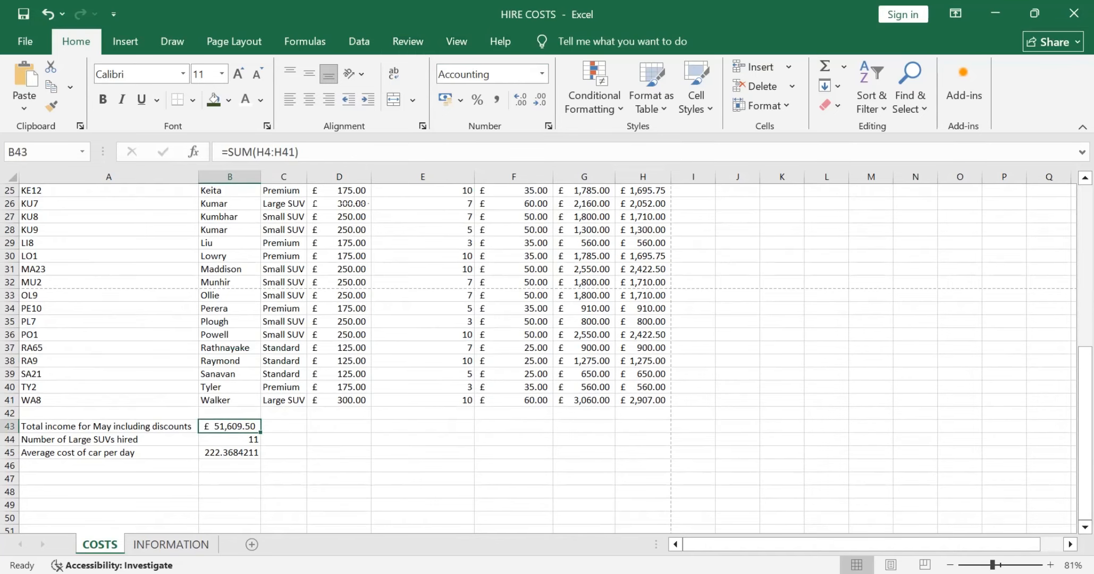
left_click(230, 453)
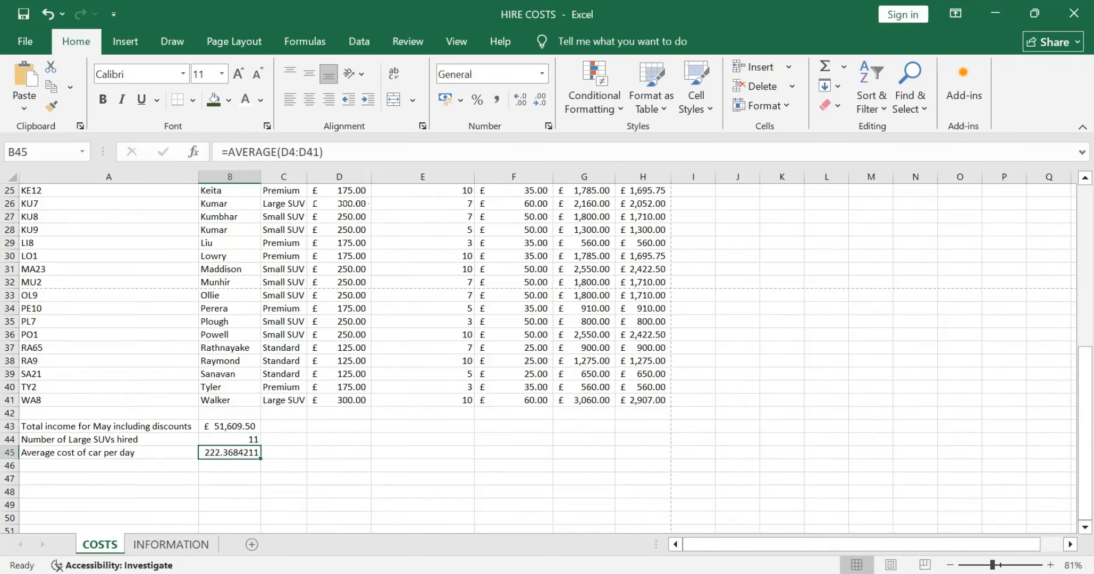
left_click(460, 100)
left_click(510, 123)
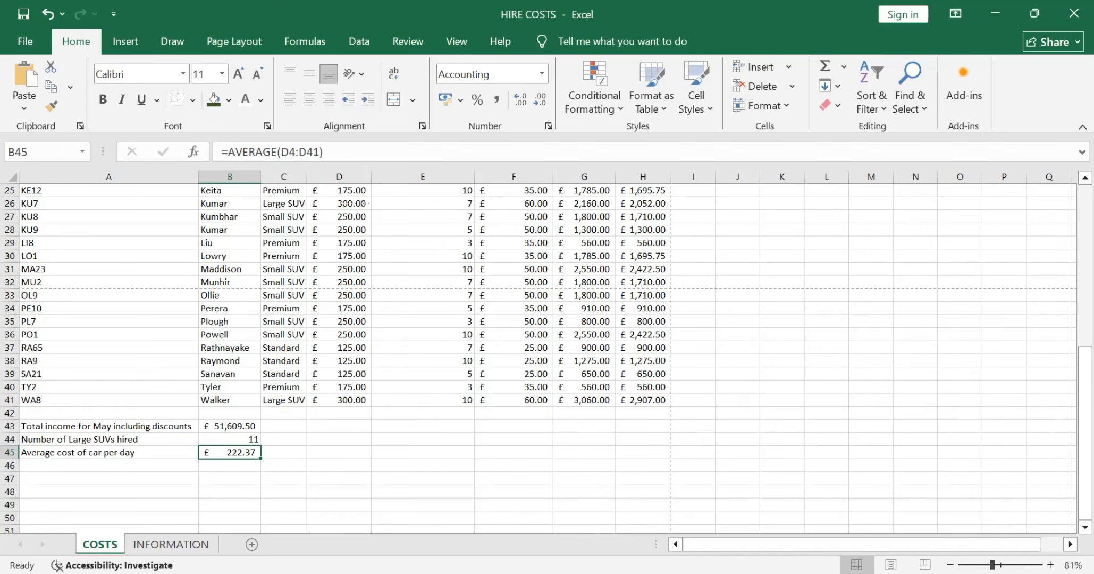
scroll(539, 359, "up", 8)
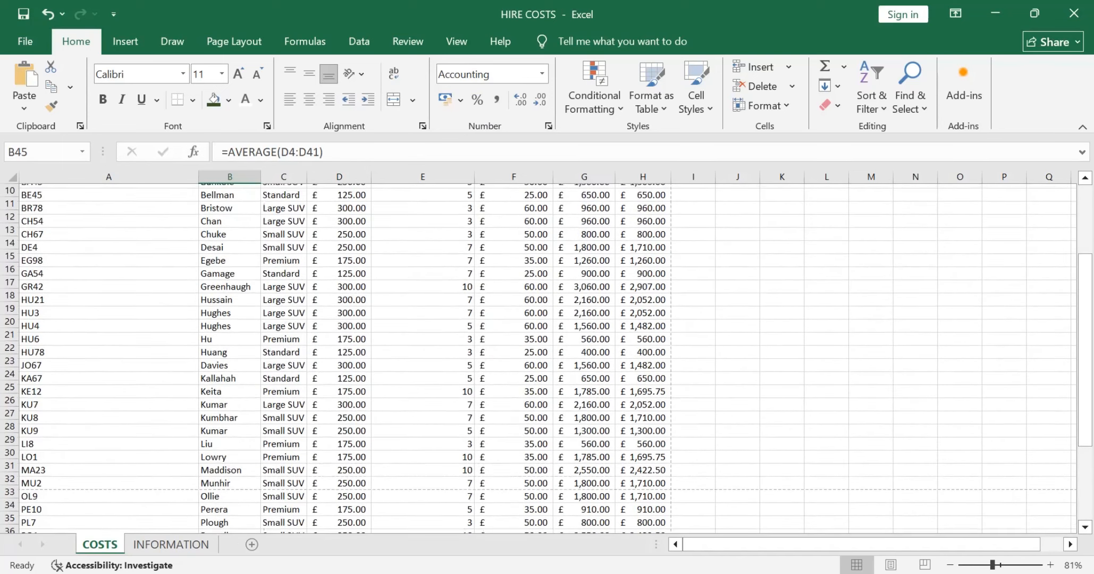
Step: Check the text wrap requirement of Task B1c in the question paper and wrap the NUMBER OF DAYS HIRE and INSURANCE COST headings in Excel
key("alt+Tab")
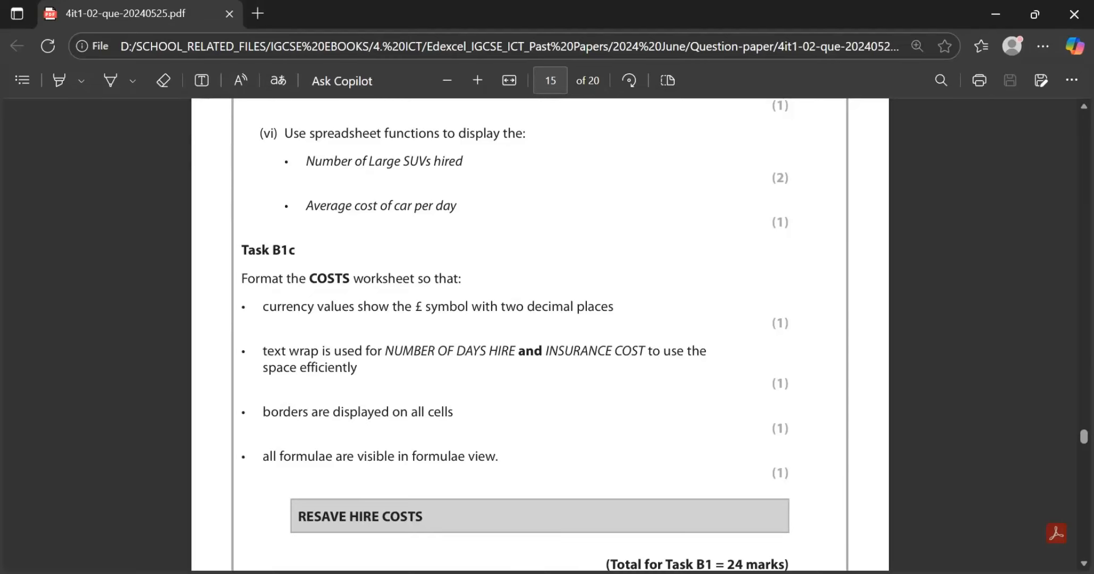
scroll(540, 334, "down", 1)
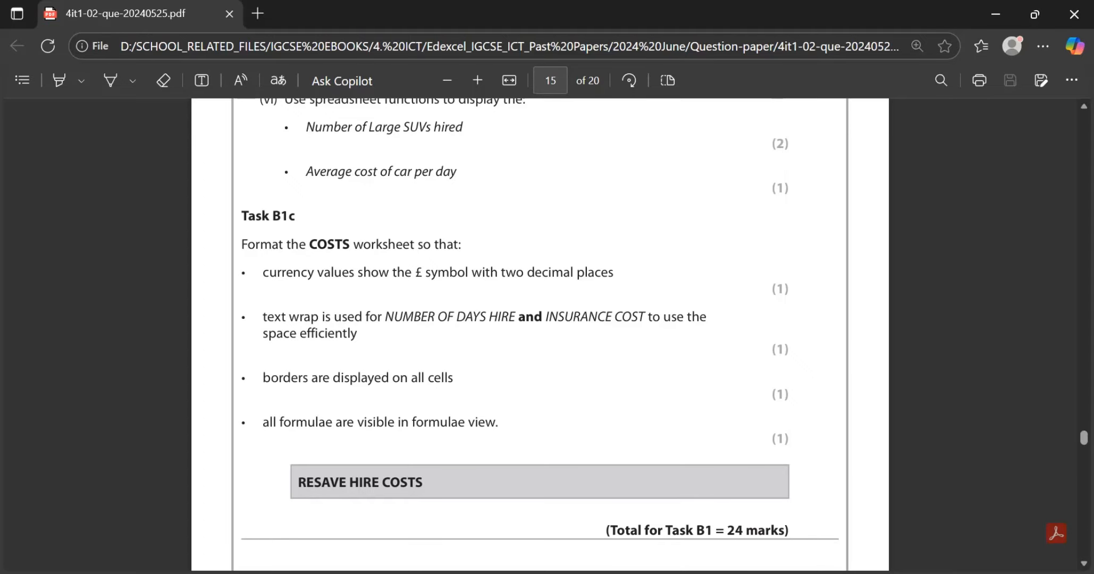
key("alt+Tab")
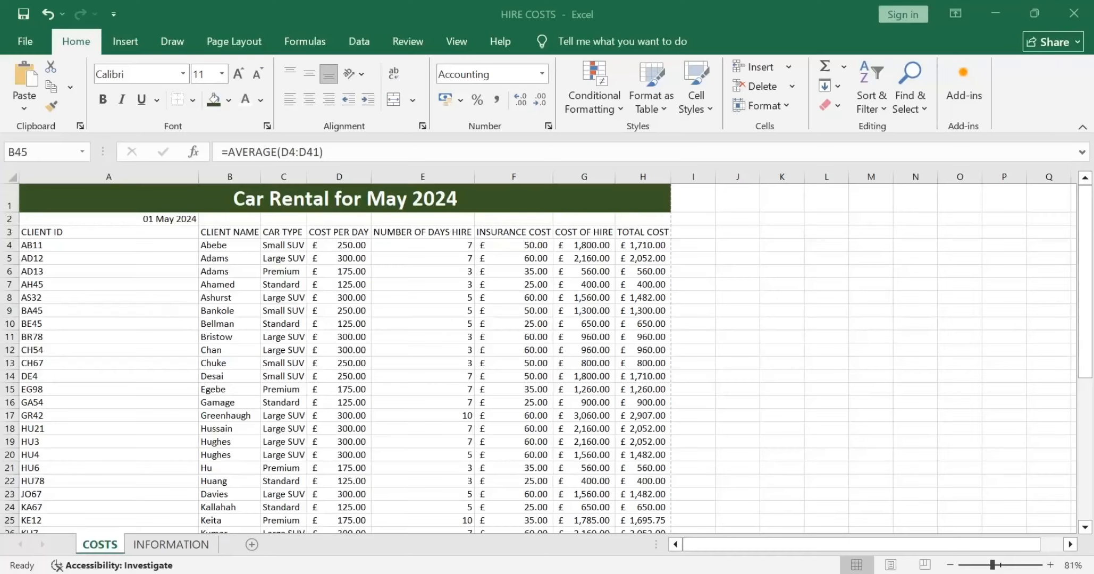
key("alt+Tab")
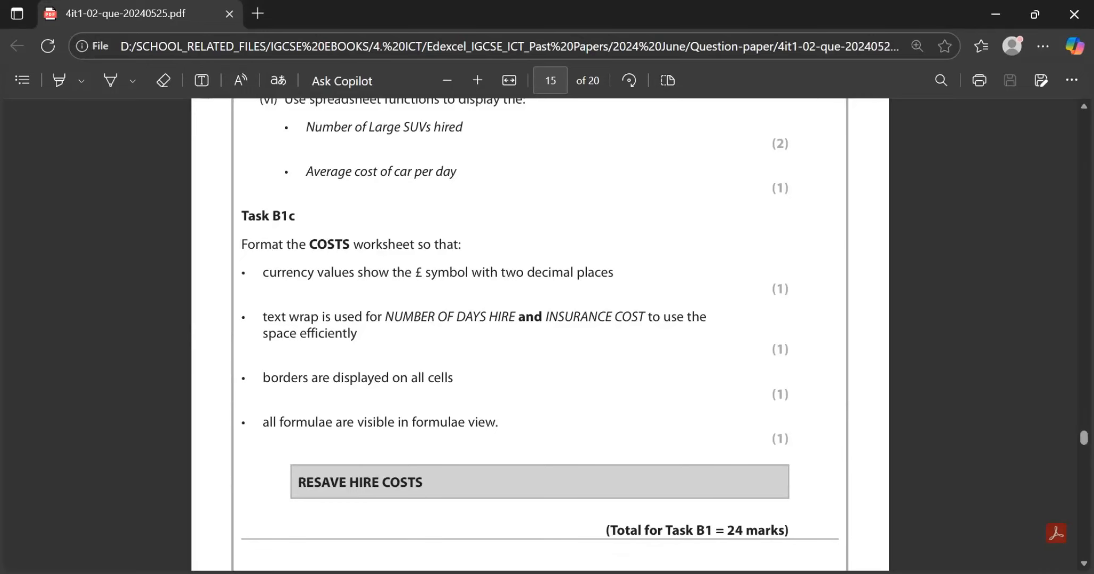
key("alt+Tab")
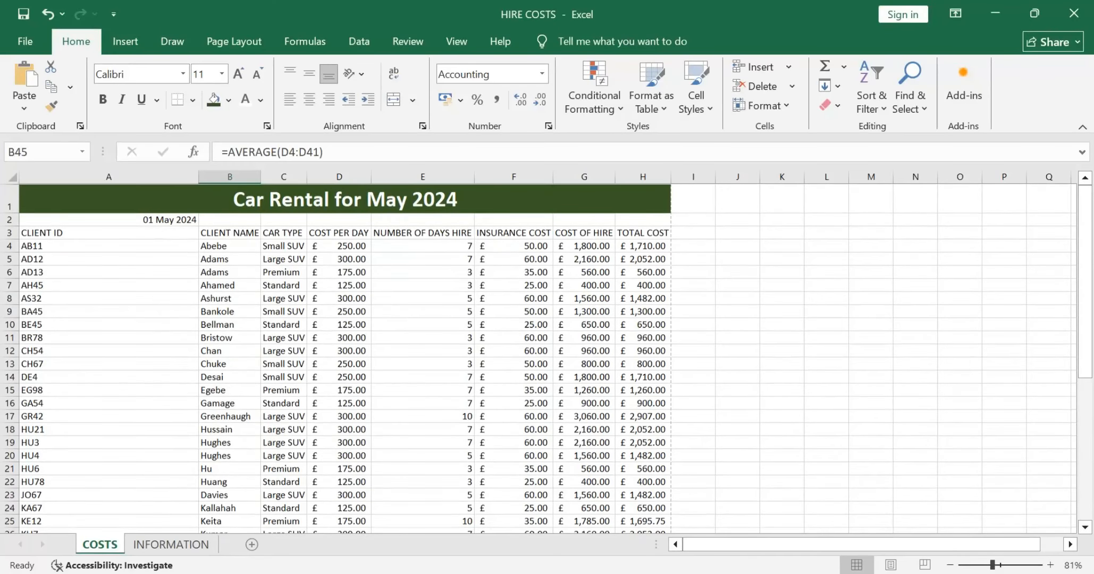
left_click(422, 232)
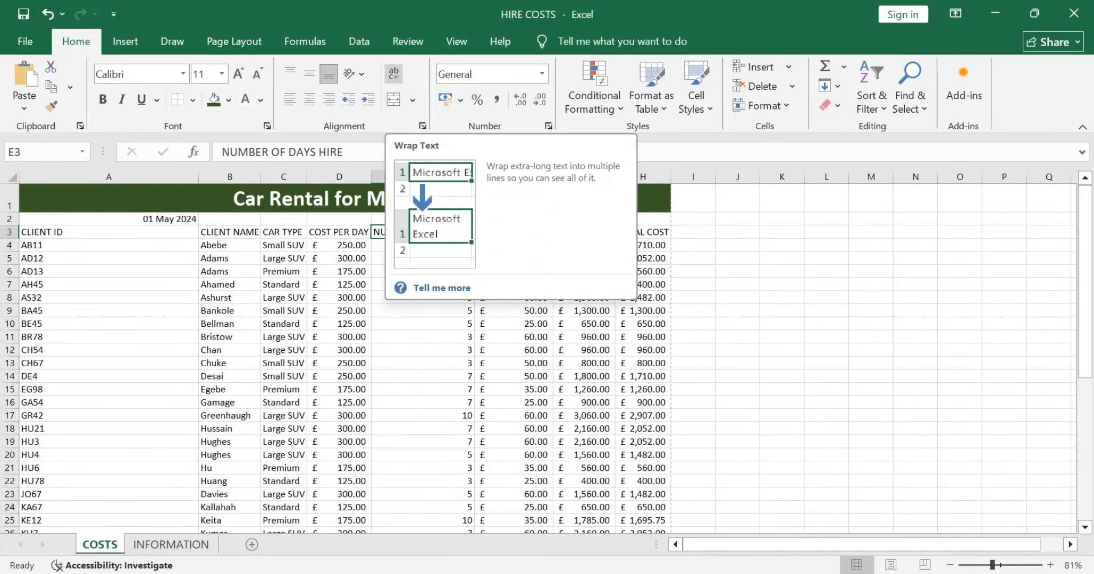
left_click(393, 74)
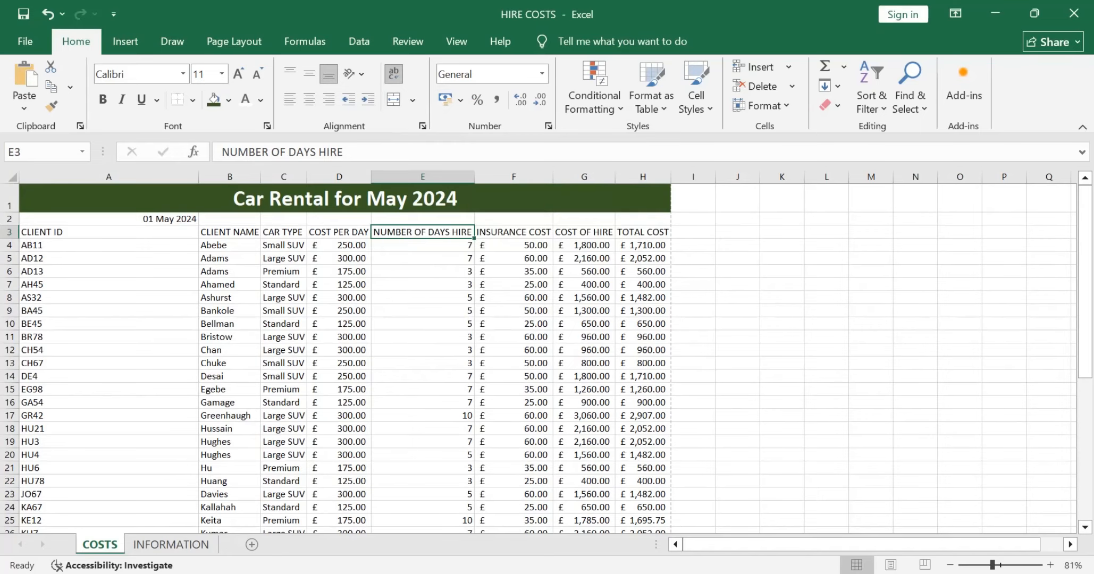
left_click(513, 232)
key("alt+Tab")
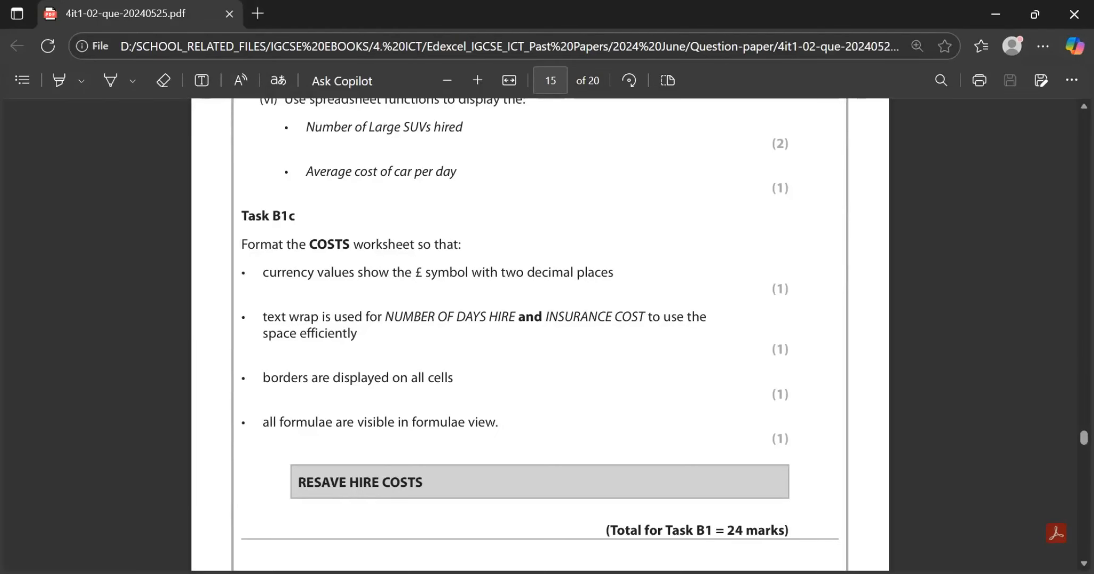
key("alt+Tab")
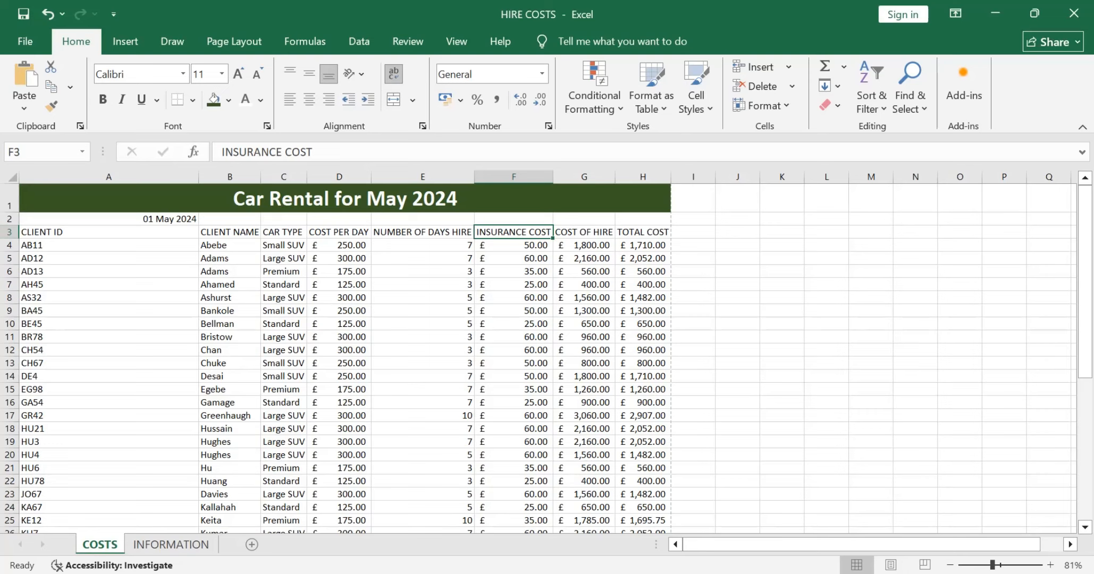
Step: Double the height of header row 3 and narrow columns E and F so both wrapped headings break onto two lines
left_click_drag(9, 238, 10, 251)
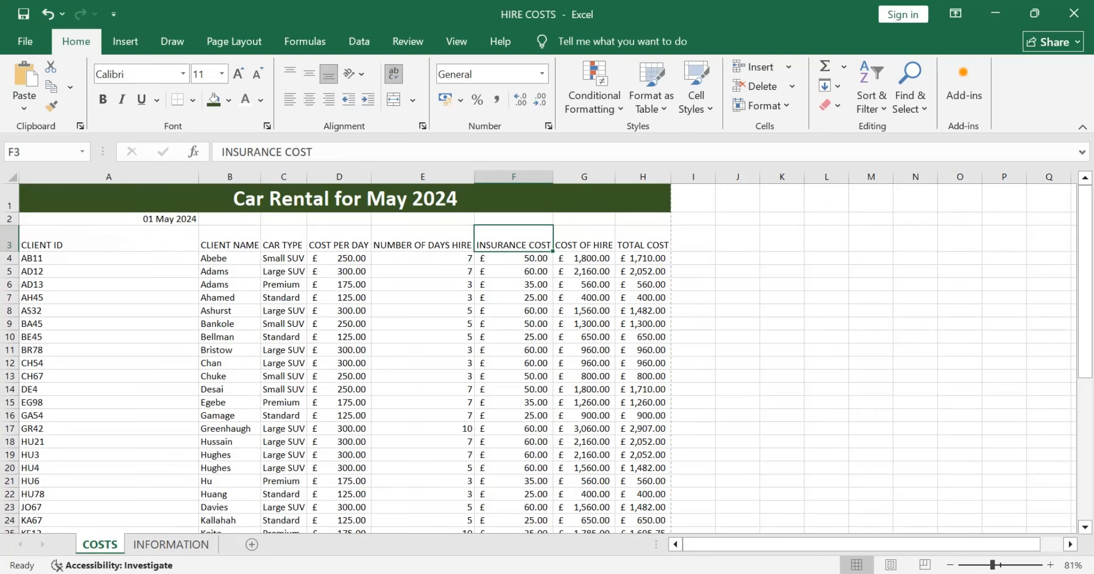
left_click_drag(474, 177, 435, 176)
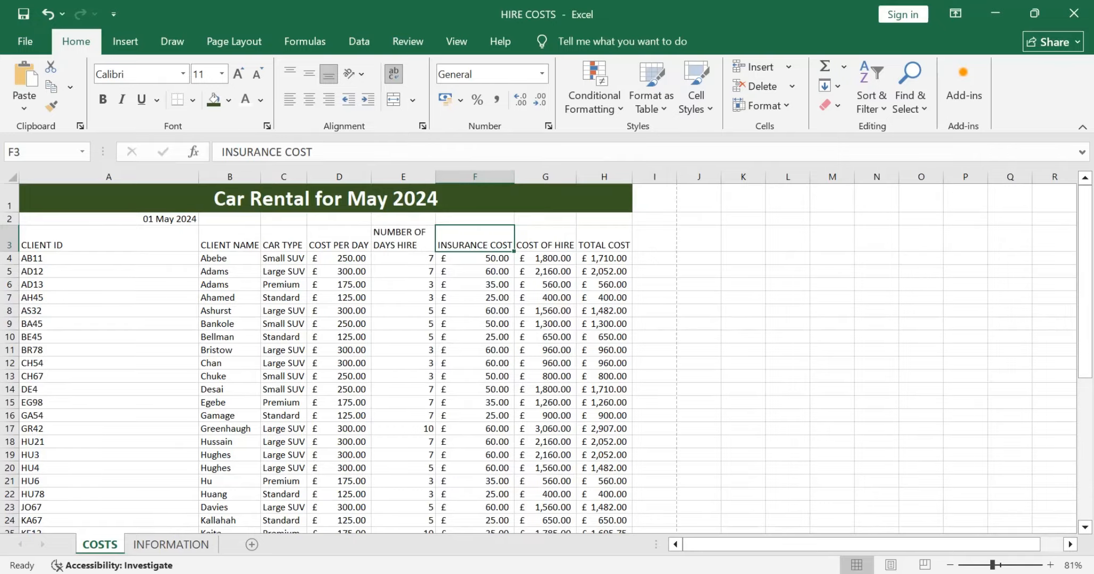
left_click_drag(514, 176, 493, 176)
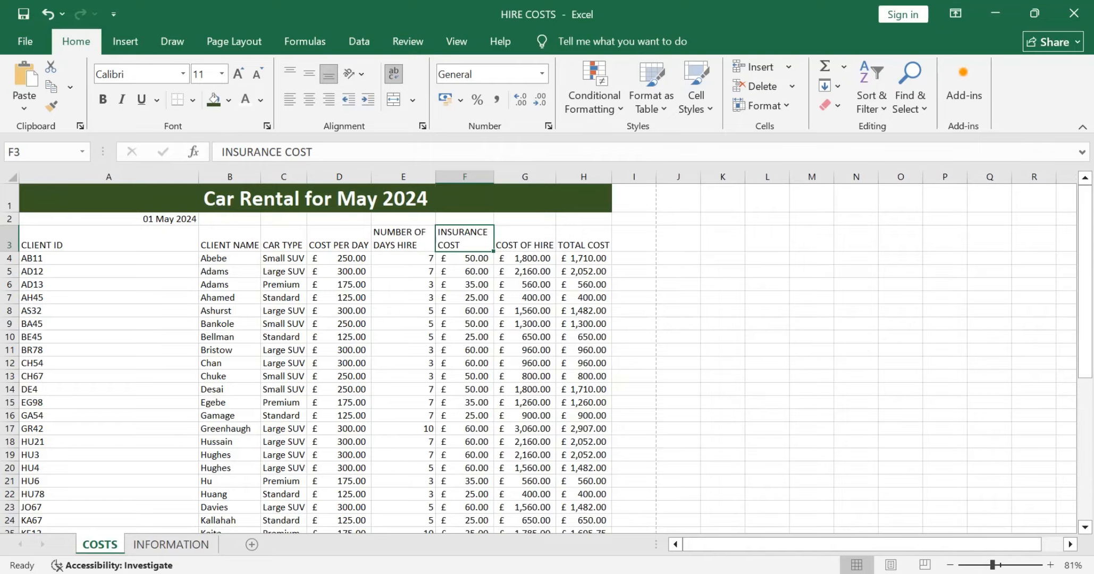
Step: Recheck the border requirement in the question paper and apply All Borders to A1:H45 on the COSTS sheet in Excel
key("alt+Tab")
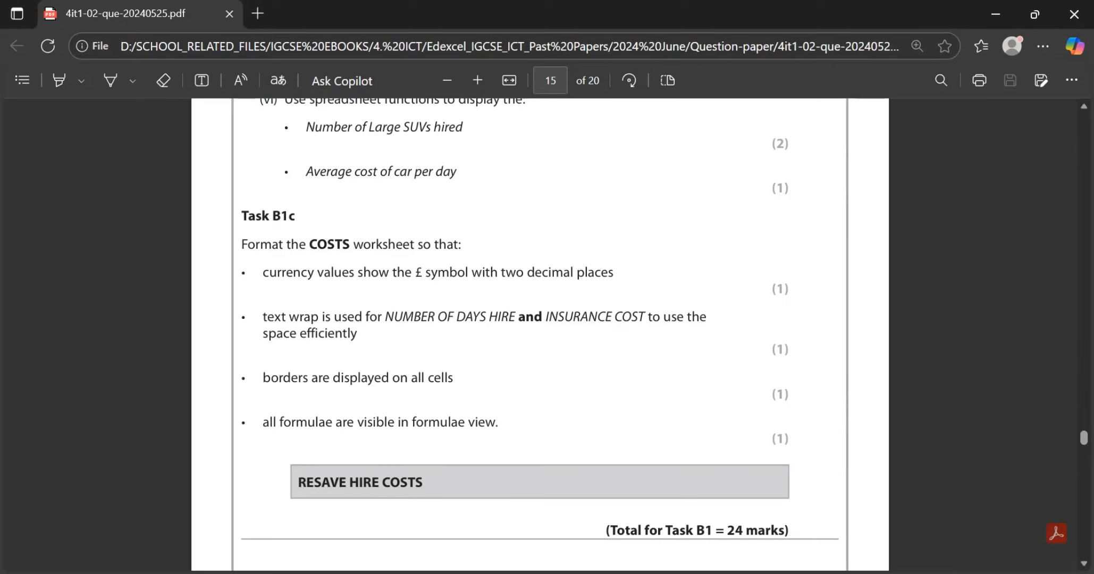
key("alt+Tab")
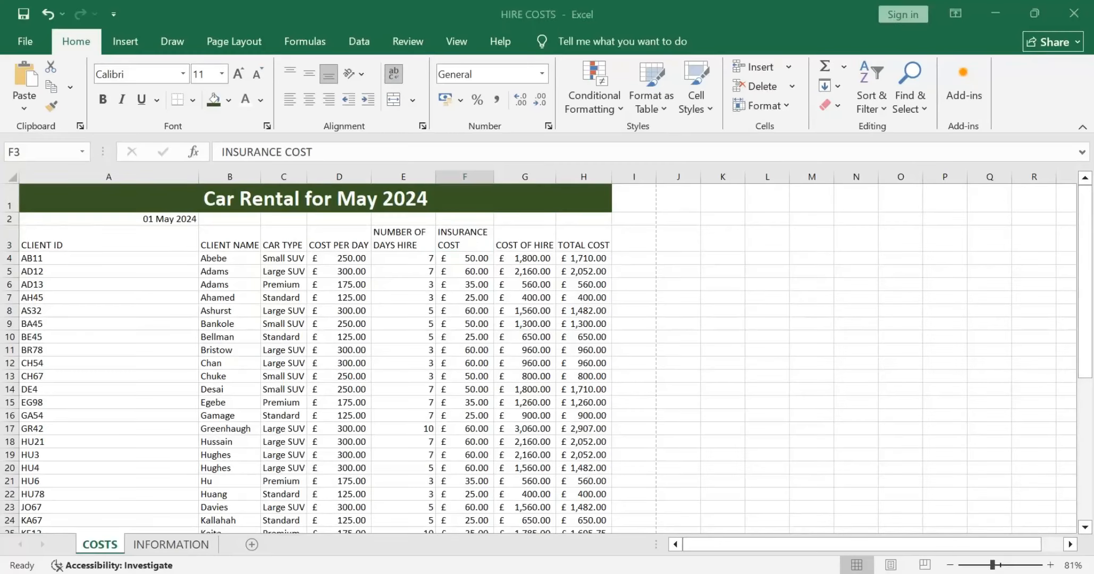
left_click(315, 199)
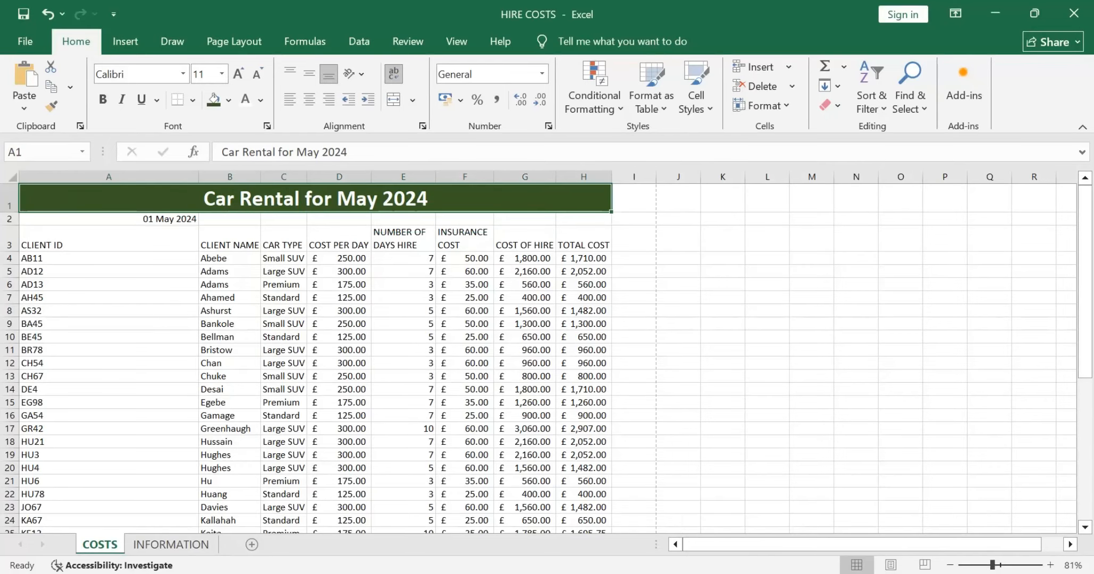
left_click_drag(315, 199, 610, 314)
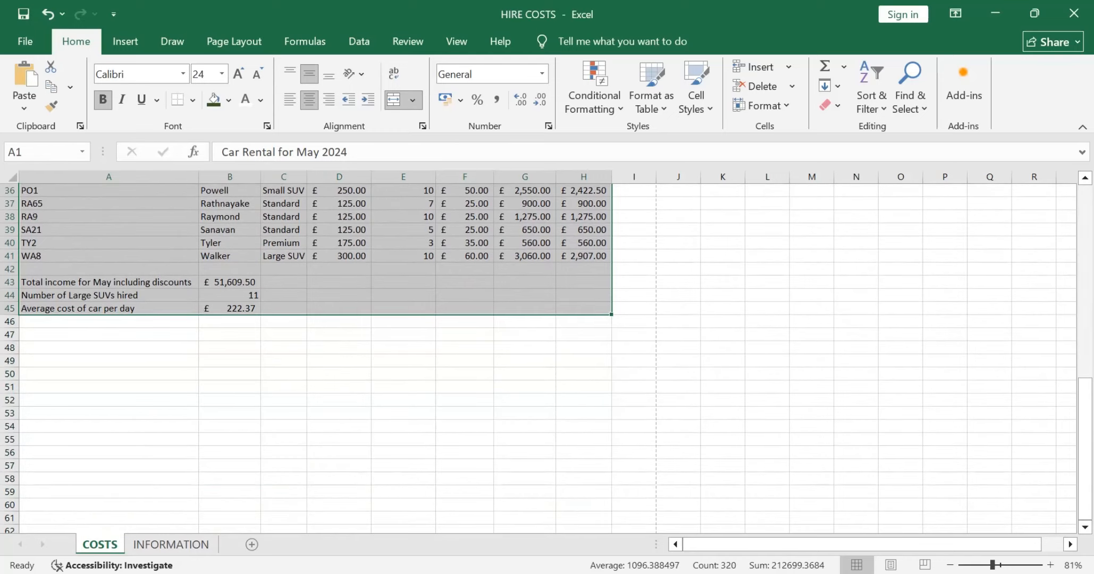
left_click(192, 99)
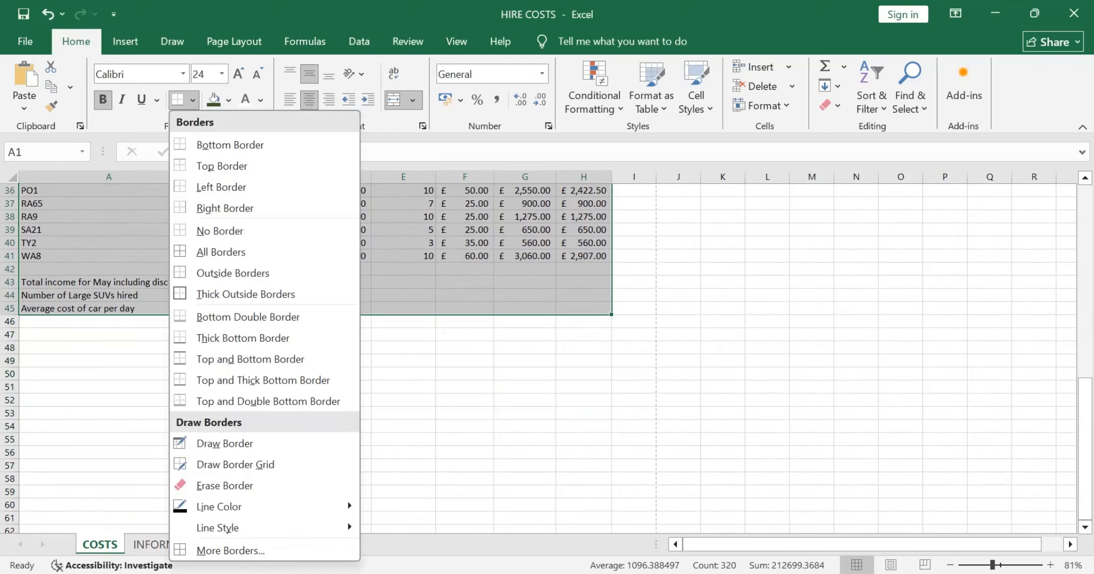
left_click(221, 251)
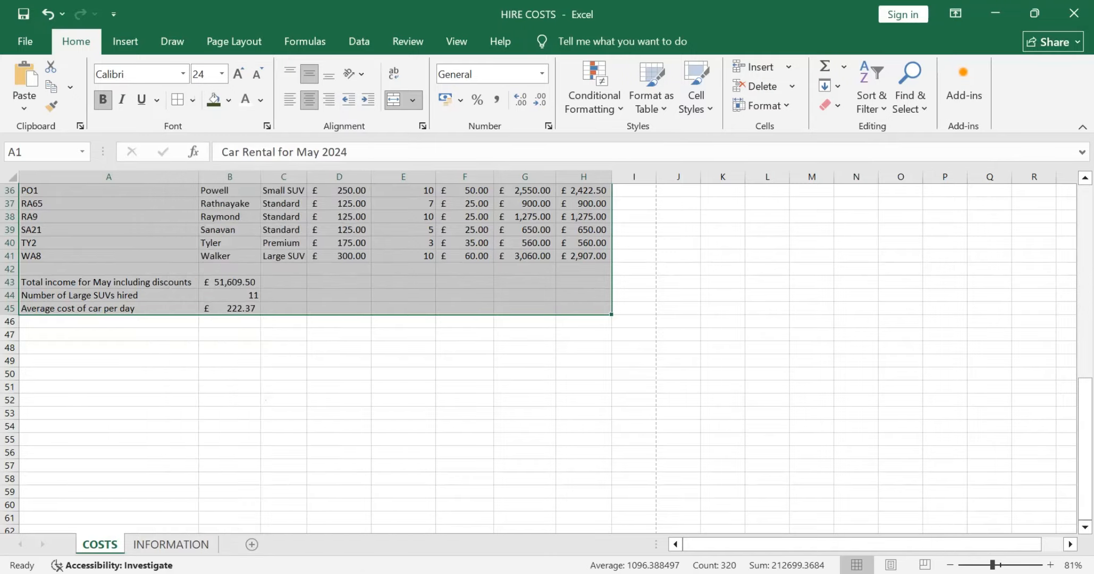
scroll(221, 251, "up", 12)
left_click(679, 271)
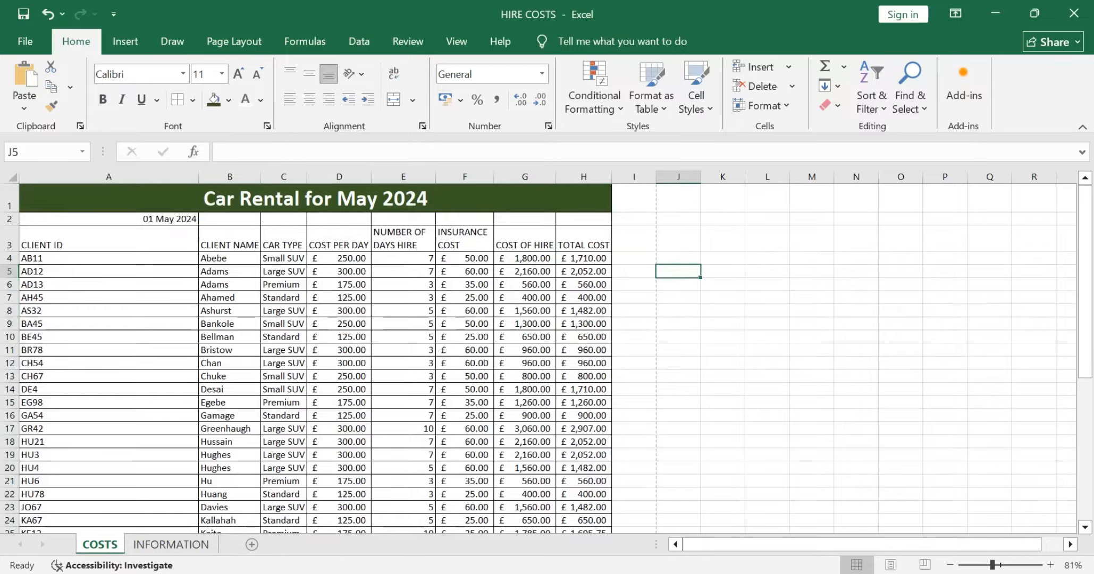
Step: Check the last Task B1c requirement in the question paper, review the COSTS sheet down to row 45 and turn on Show Formulas
key("alt+Tab")
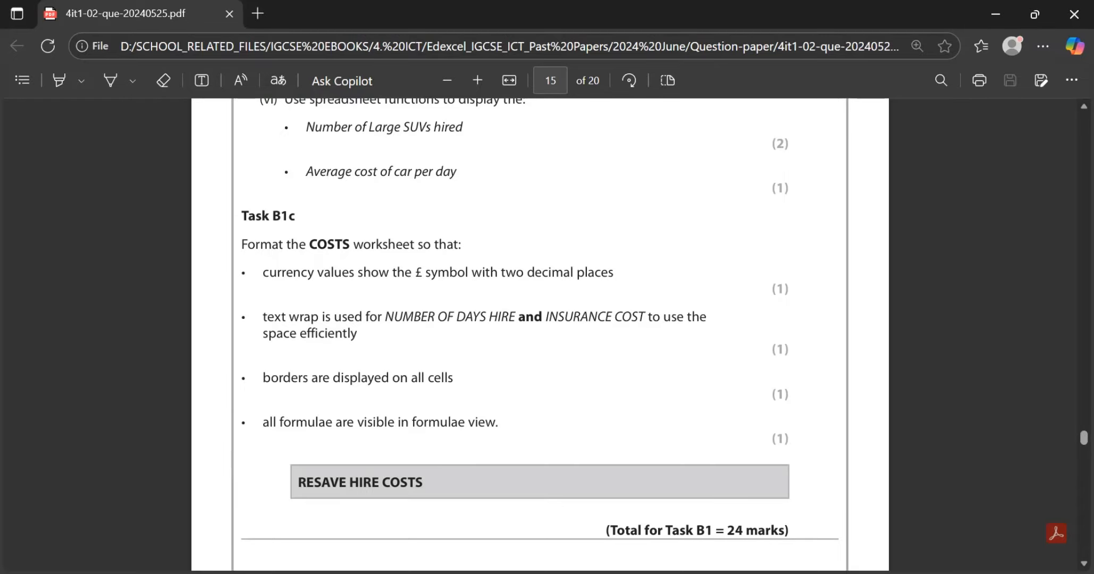
key("alt+Tab")
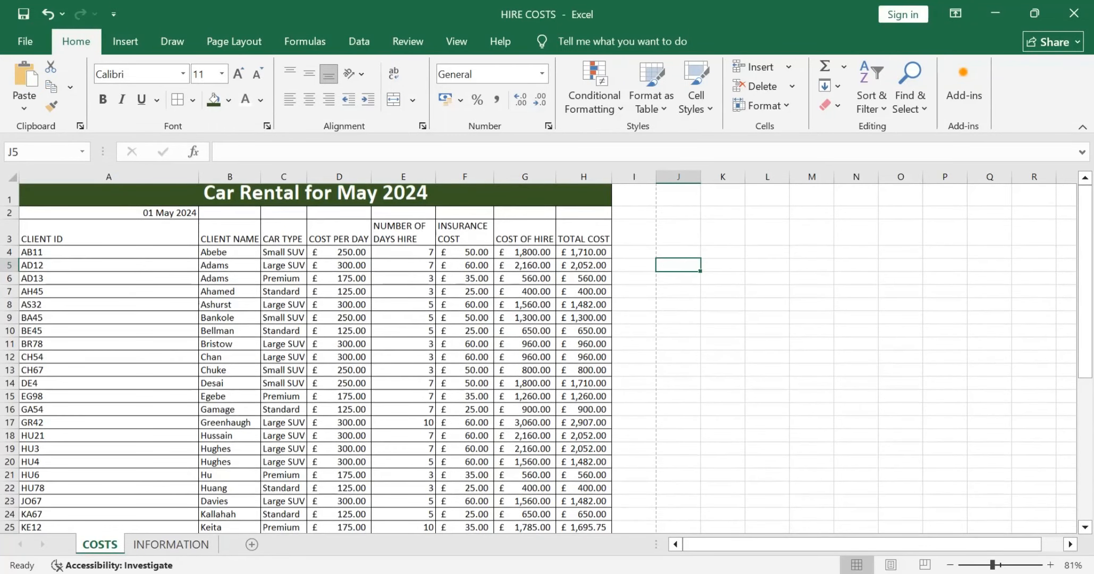
scroll(539, 359, "down", 1)
scroll(538, 359, "down", 3)
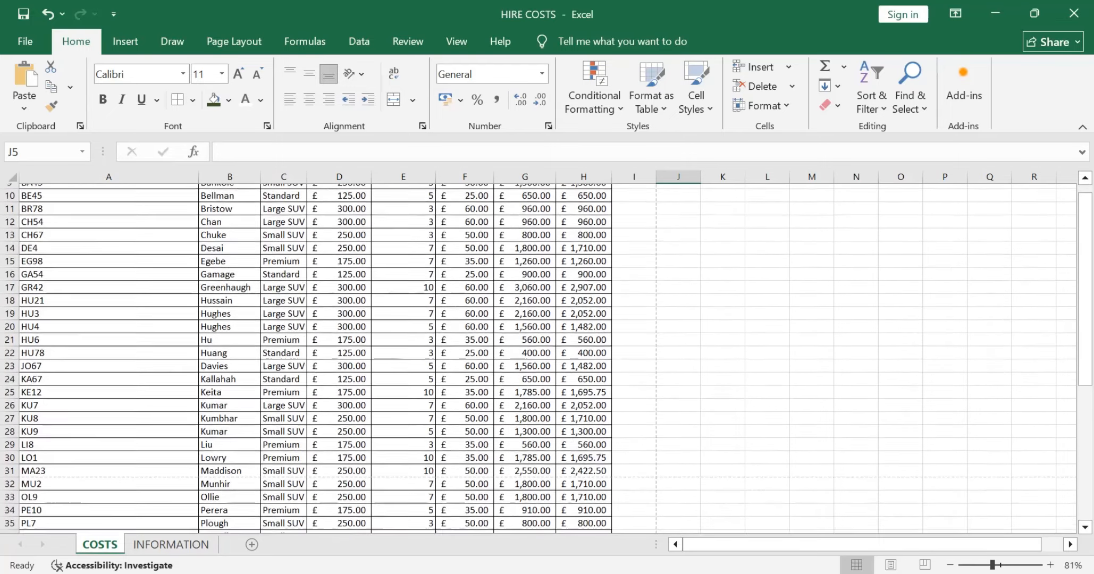
scroll(538, 360, "down", 3)
scroll(538, 359, "down", 3)
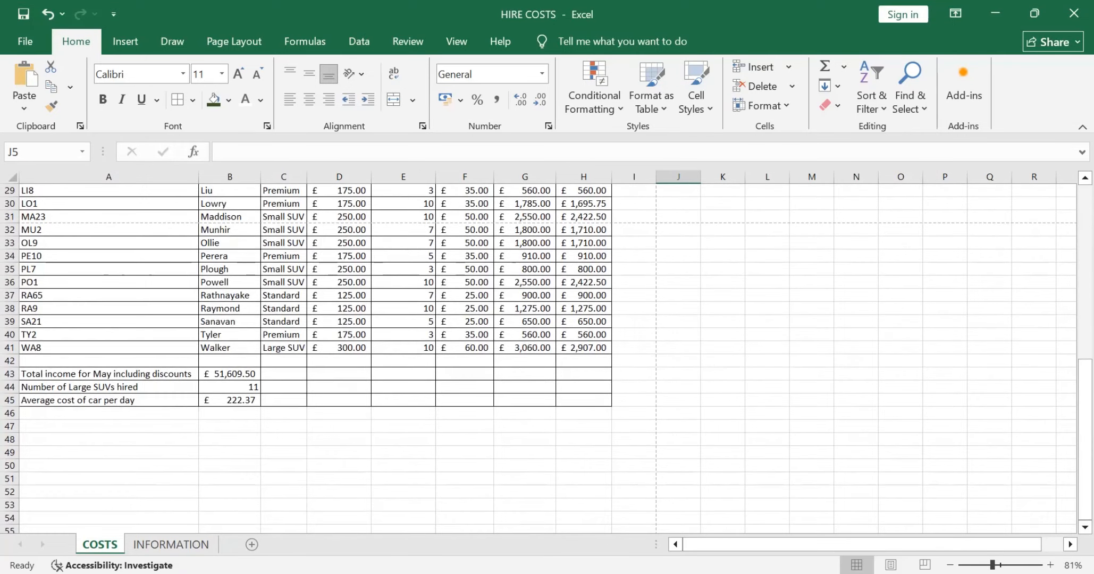
left_click(305, 41)
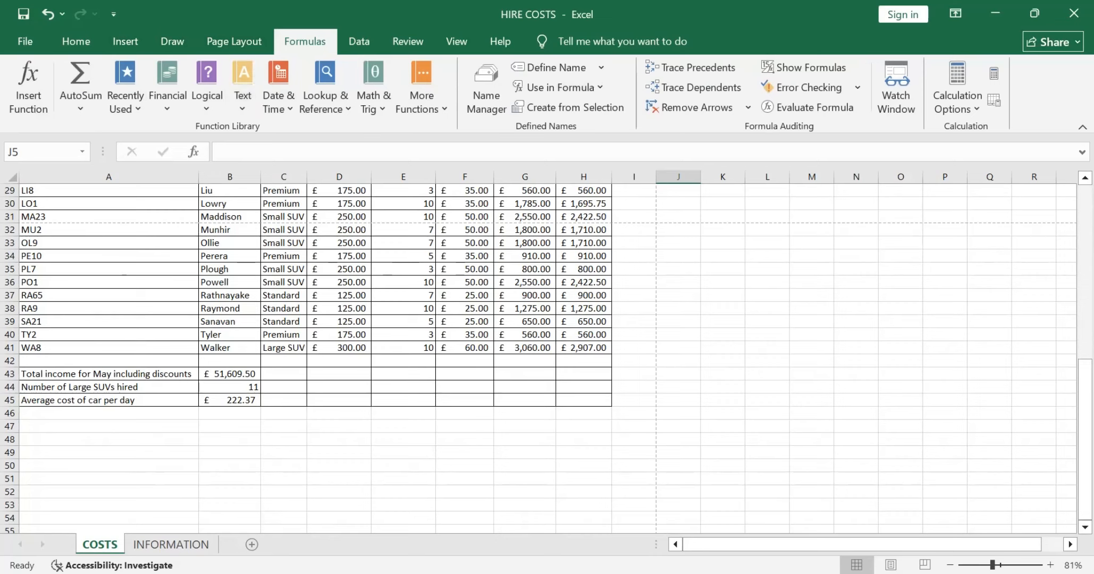
left_click(456, 41)
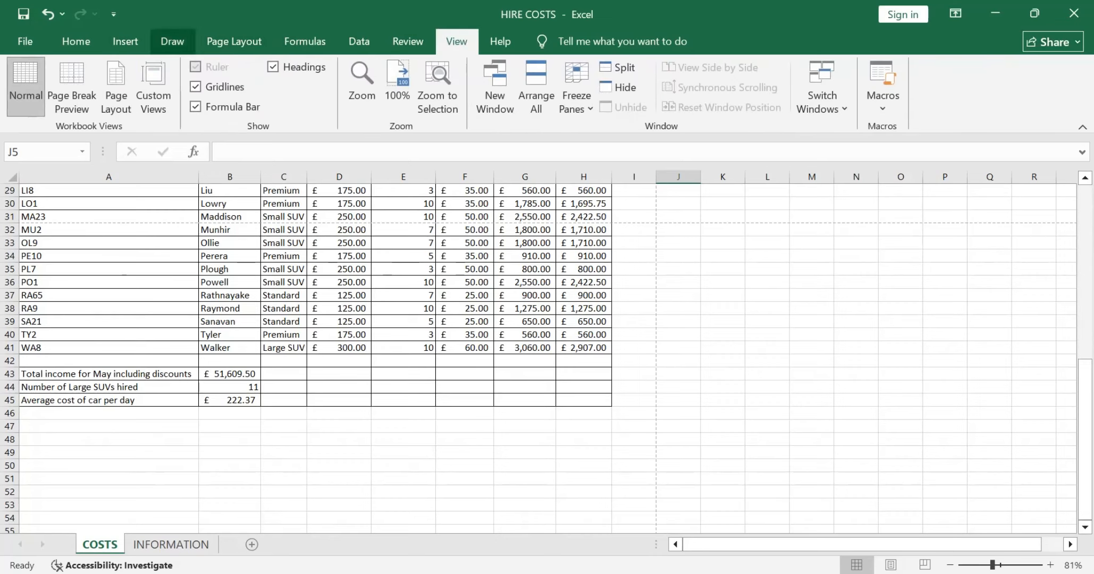
left_click(304, 41)
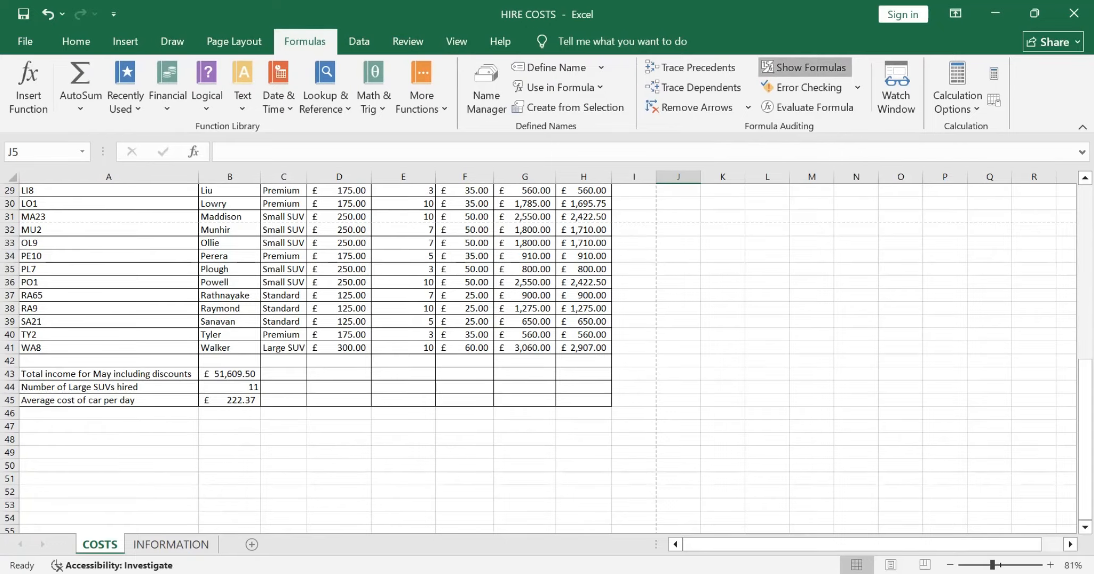
left_click(805, 67)
Step: AutoFit columns A to H of the COSTS sheet in formula view so every formula fits its column
scroll(547, 356, "up", 9)
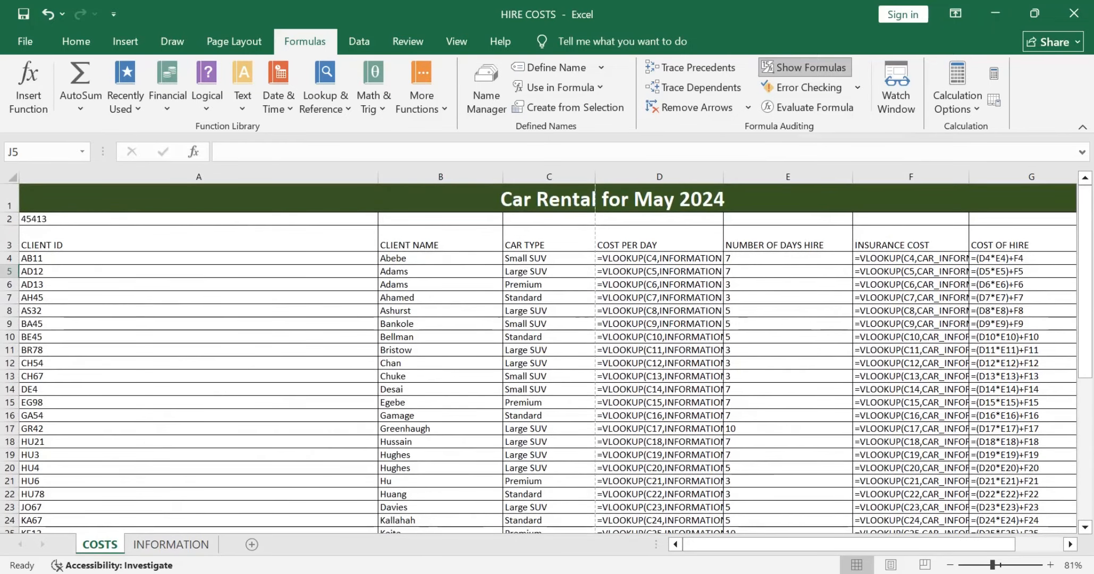
double_click(723, 176)
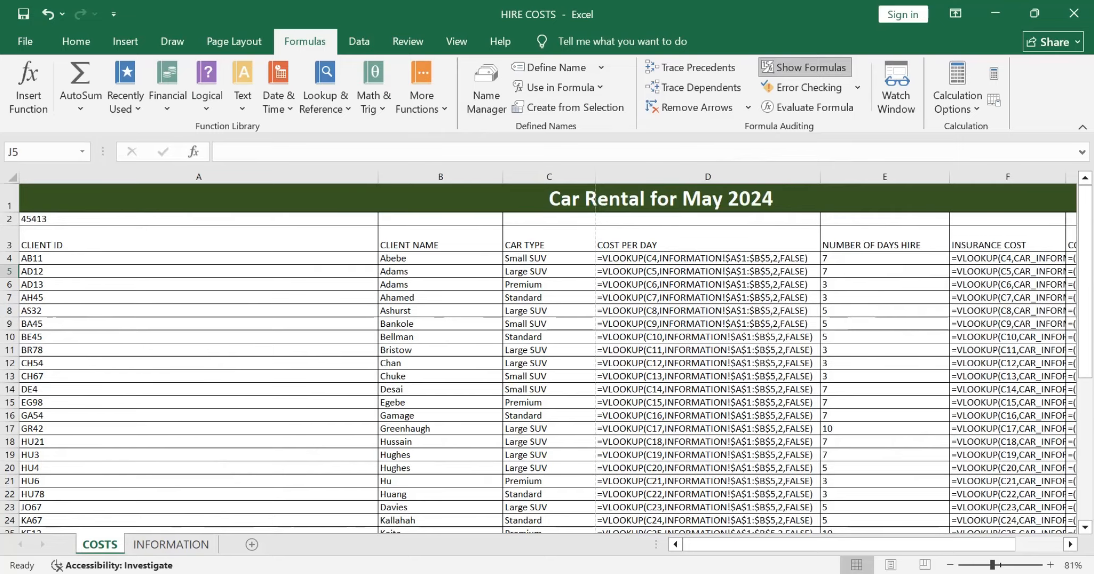
double_click(377, 176)
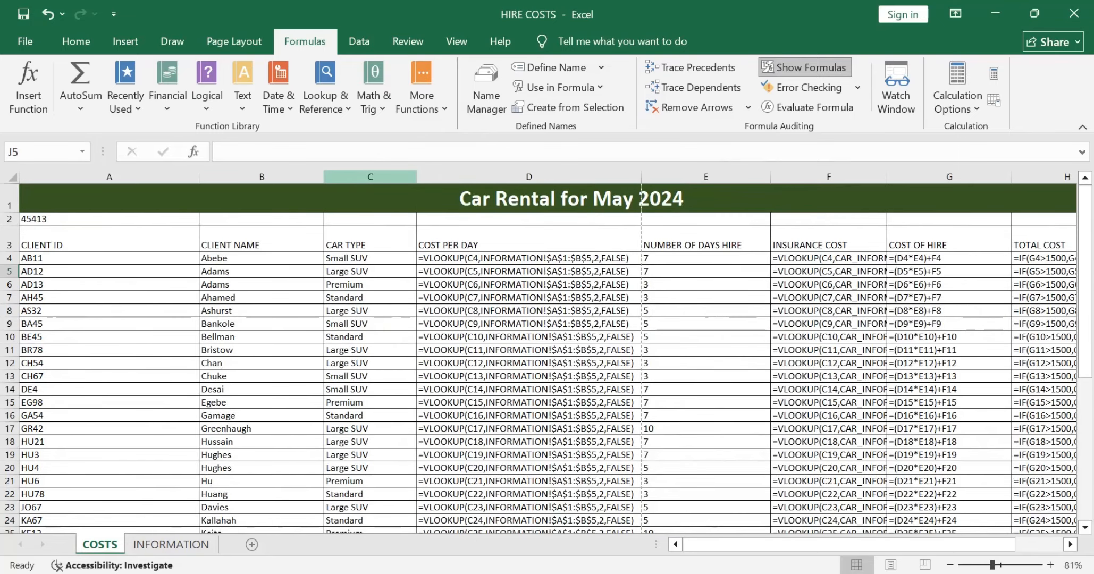
double_click(323, 177)
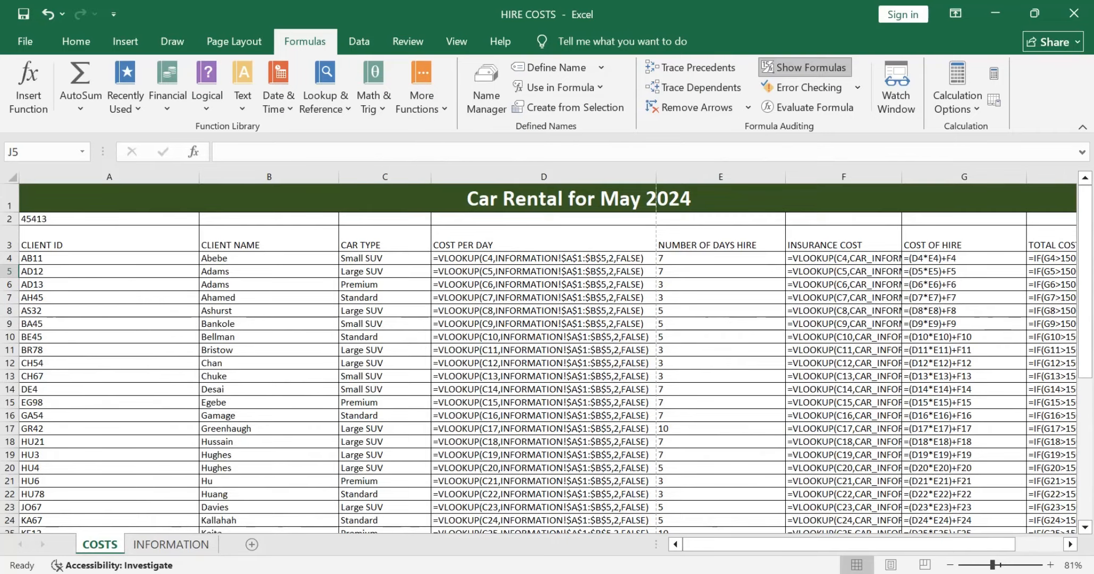
double_click(430, 176)
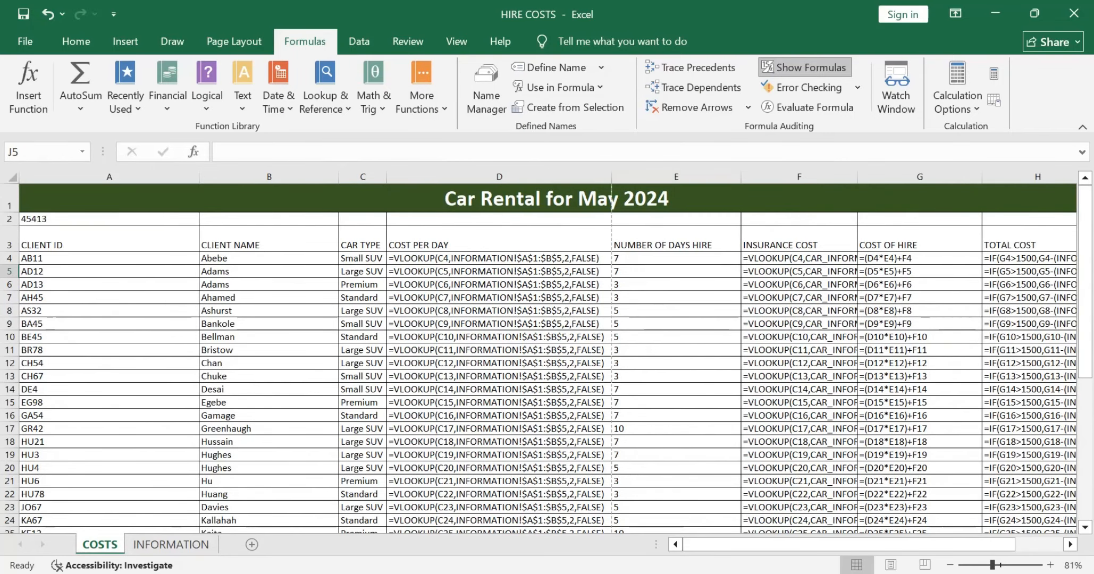
double_click(740, 177)
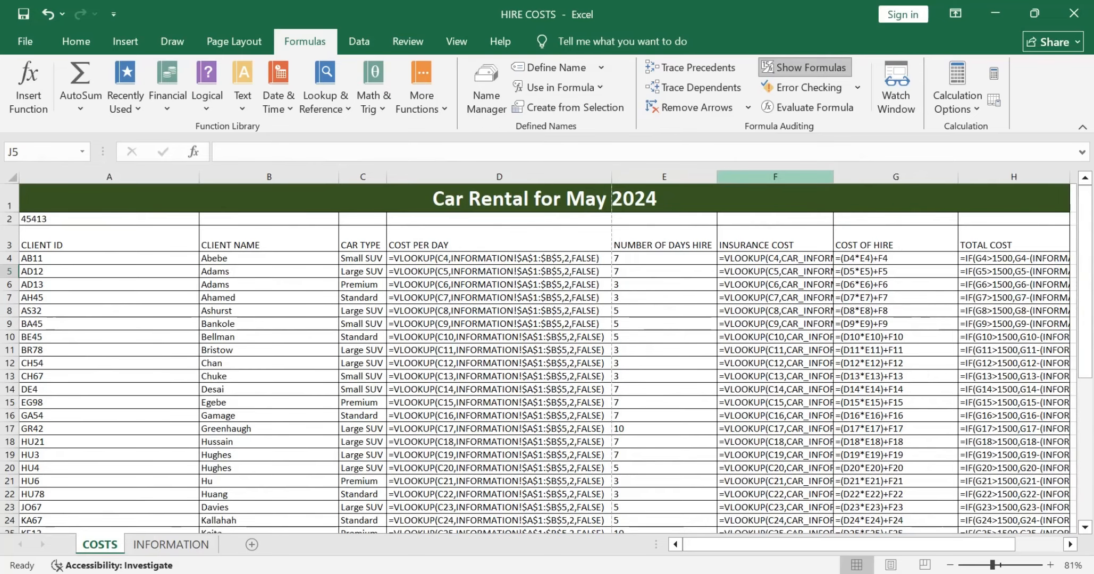
double_click(833, 176)
scroll(553, 350, "right", 2)
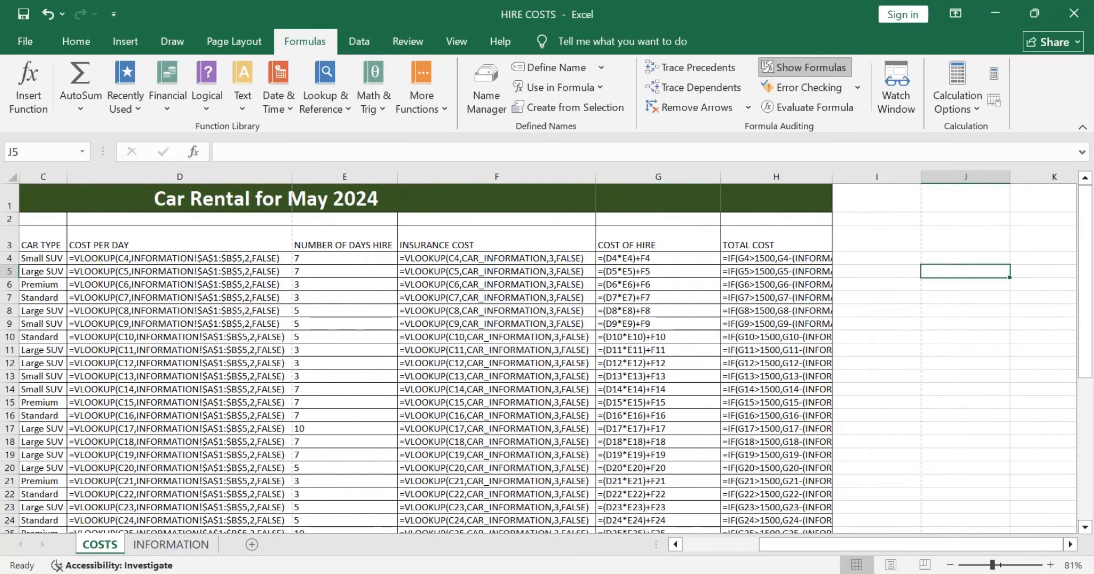
double_click(721, 177)
double_click(782, 176)
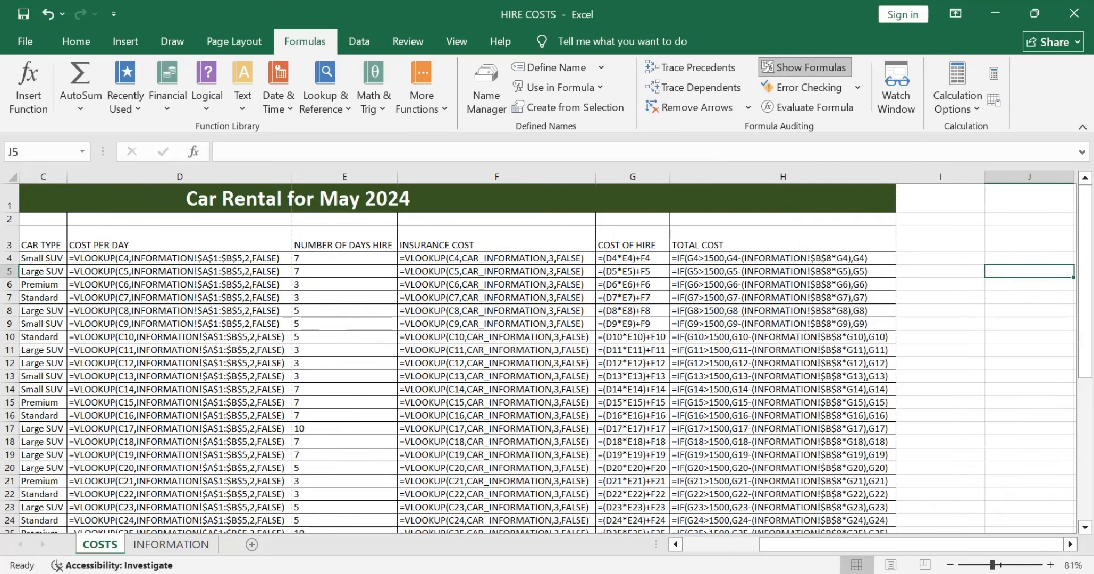
Step: Review the COSTS sheet across all columns and down to the summary formulas in rows 43 to 45 for cut-off formulae
scroll(538, 359, "down", 6)
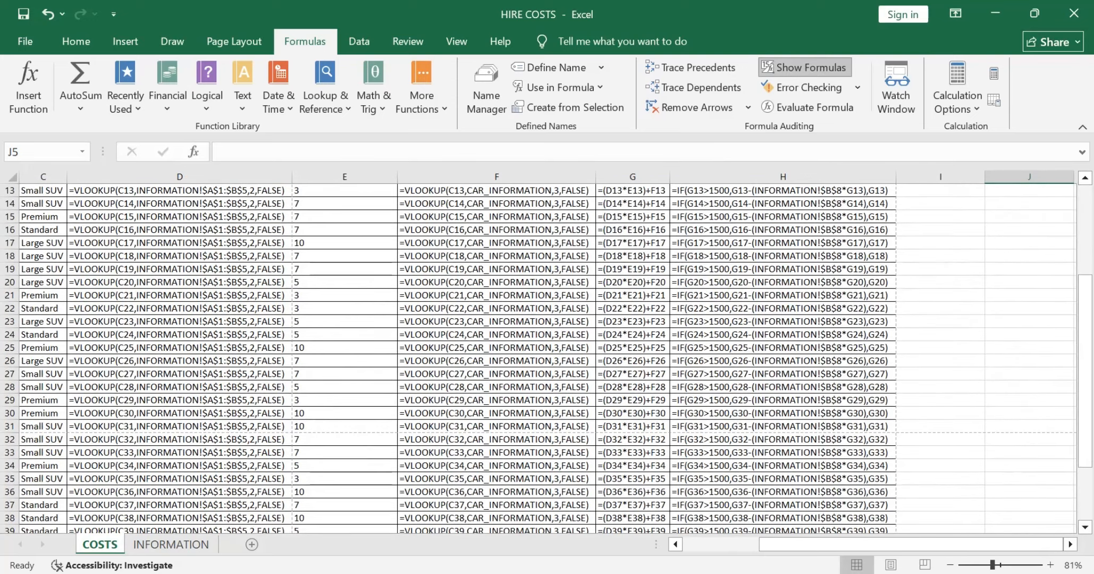
scroll(538, 359, "left", 2)
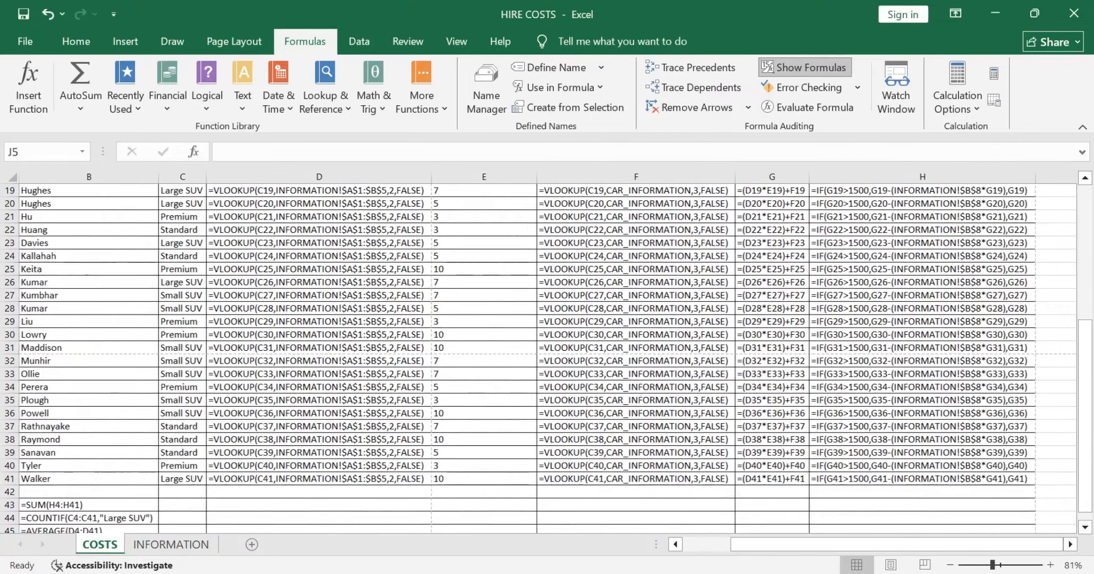
scroll(538, 359, "up", 6)
scroll(539, 359, "down", 13)
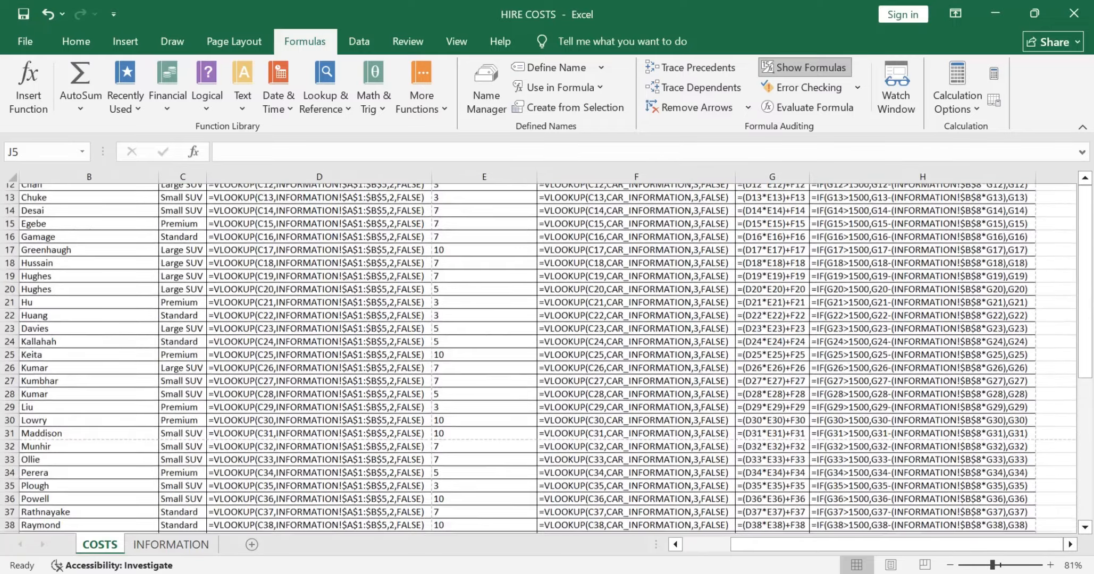
scroll(538, 358, "up", 2)
scroll(538, 359, "up", 2)
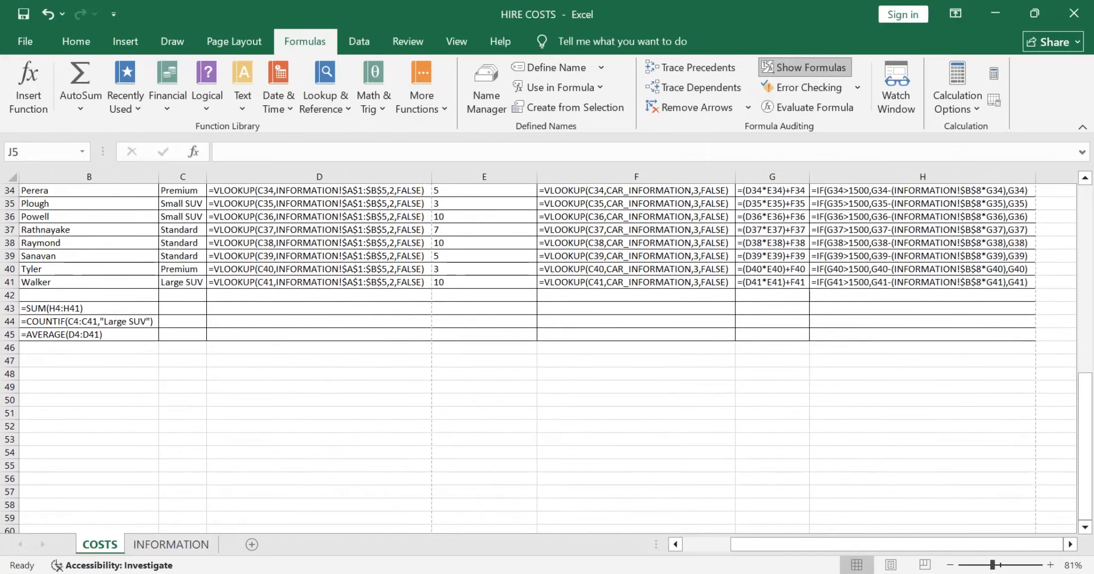
scroll(548, 351, "left", 2)
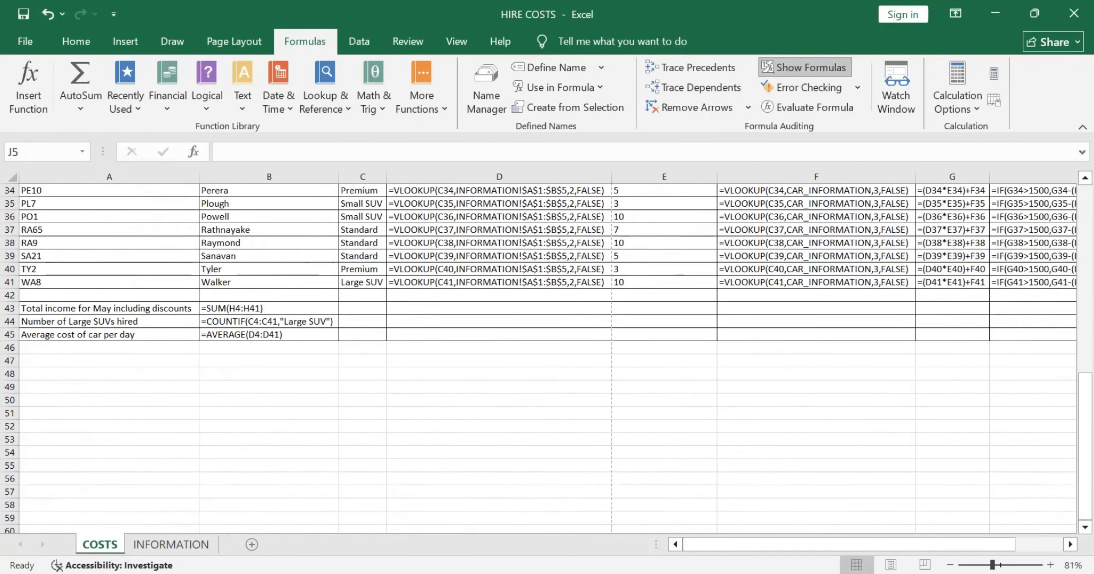
scroll(538, 358, "up", 11)
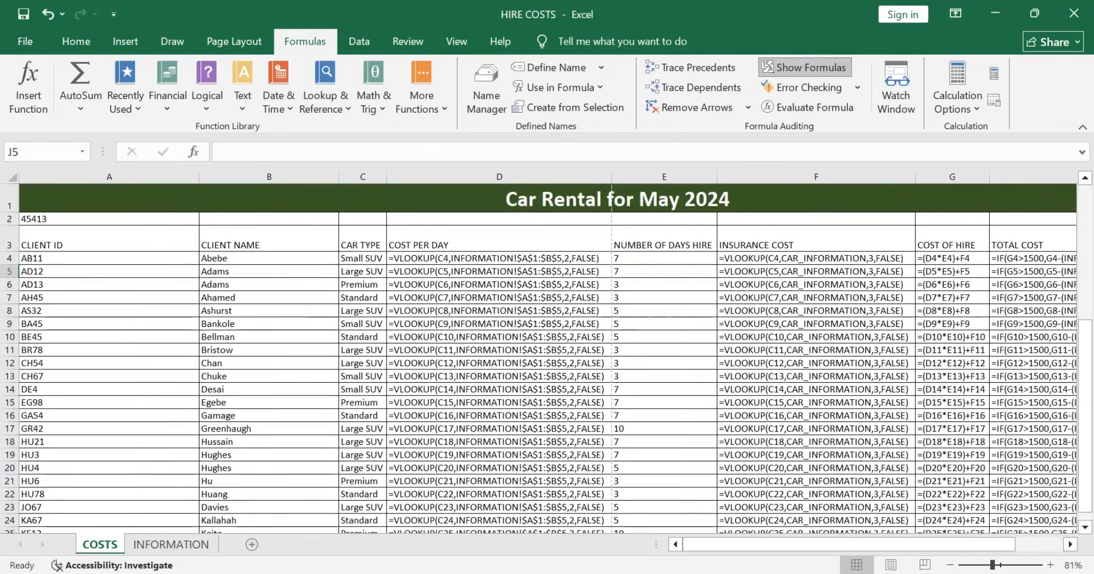
Step: Switch to the question paper PDF, recheck the Task B1c requirements against the COSTS sheet in Excel and read Task B2a on page 16
key("alt+Tab")
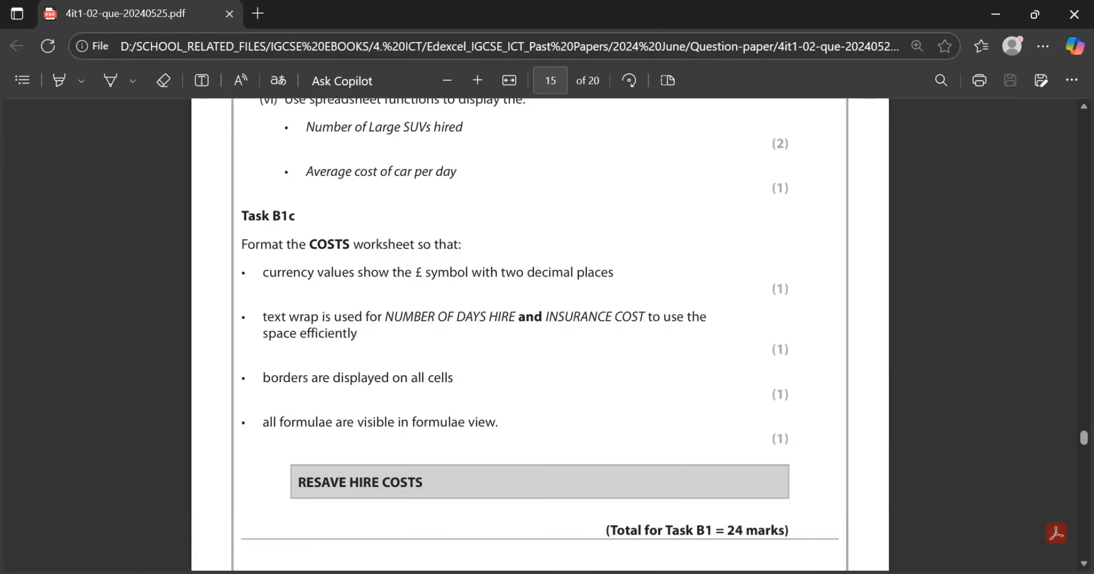
scroll(540, 333, "down", 1)
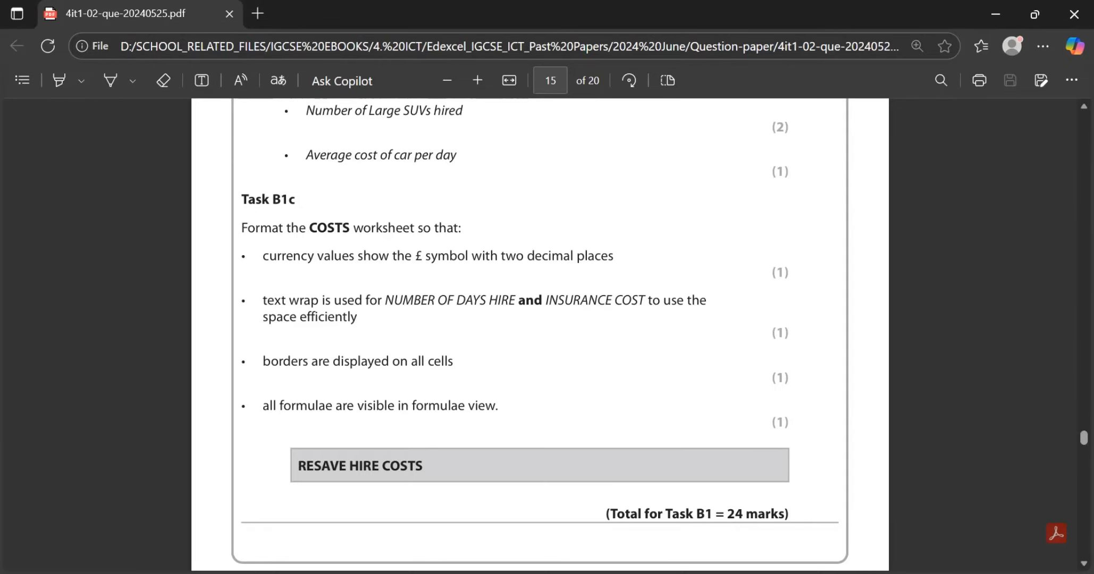
key("alt+Tab")
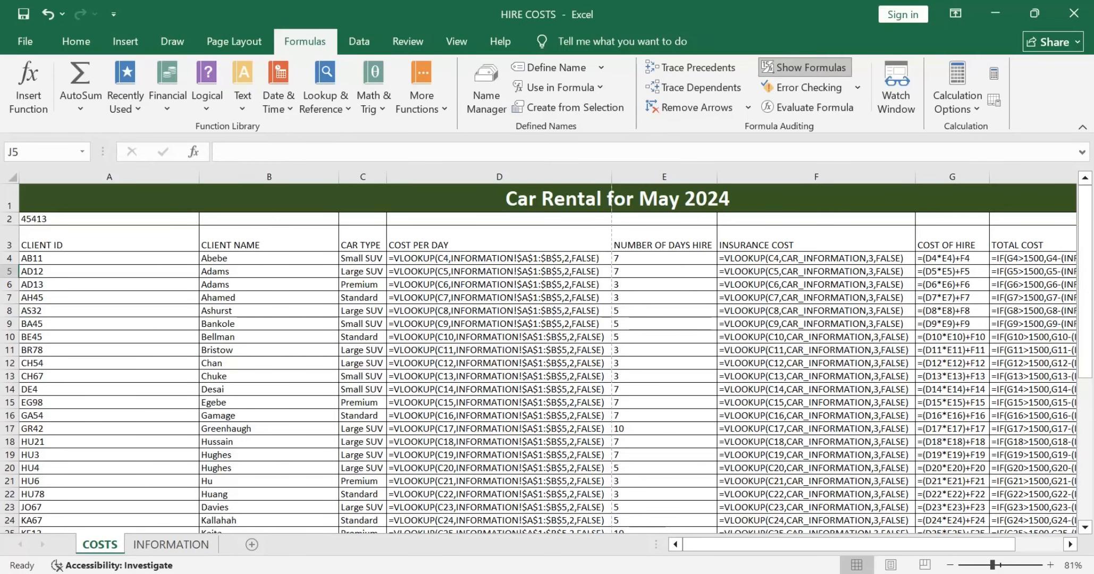
key("alt+Tab")
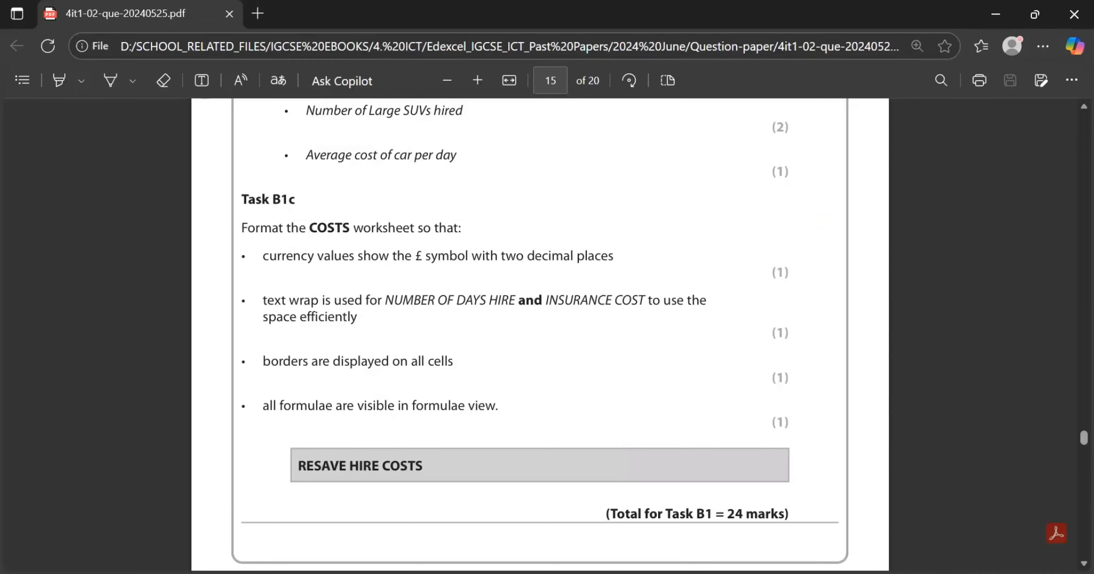
scroll(540, 334, "down", 8)
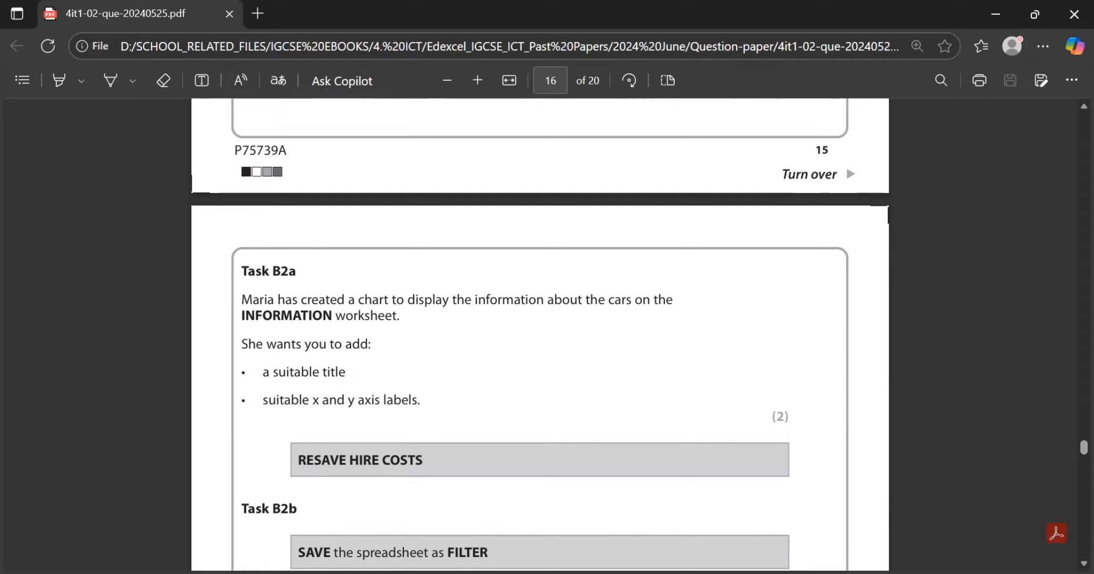
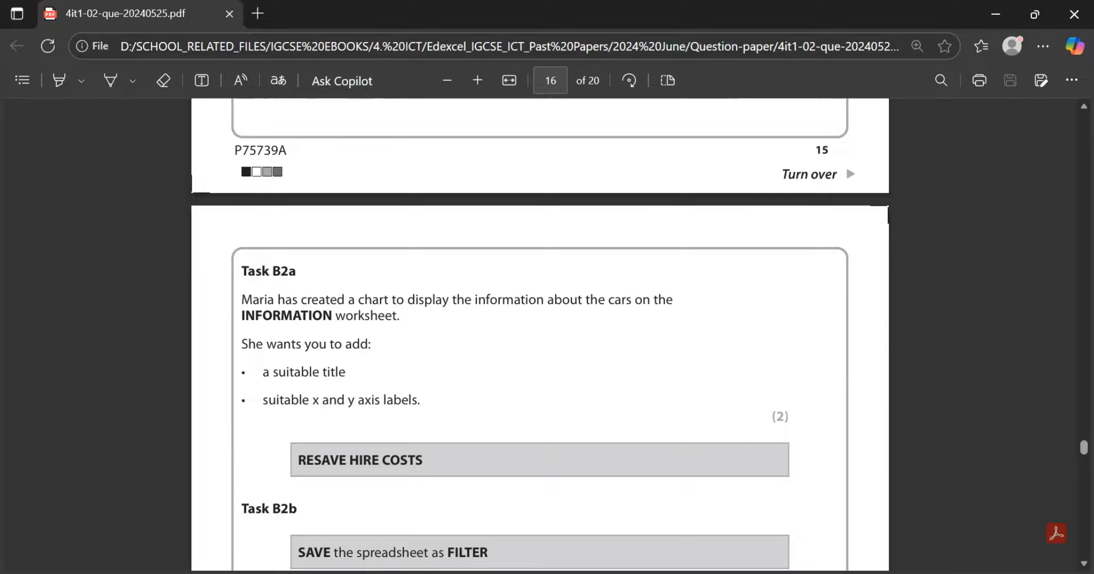
Step: Read Task B2a in the question paper, switch to Excel and move the INFORMATION sheet's chart closer to the data table
scroll(540, 335, "down", 1)
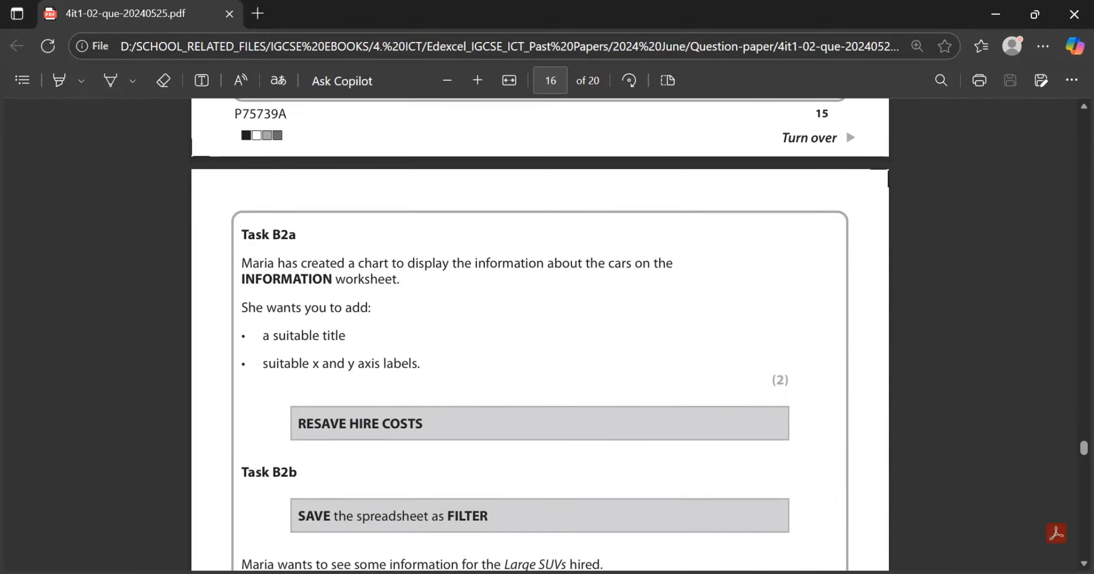
scroll(539, 335, "down", 2)
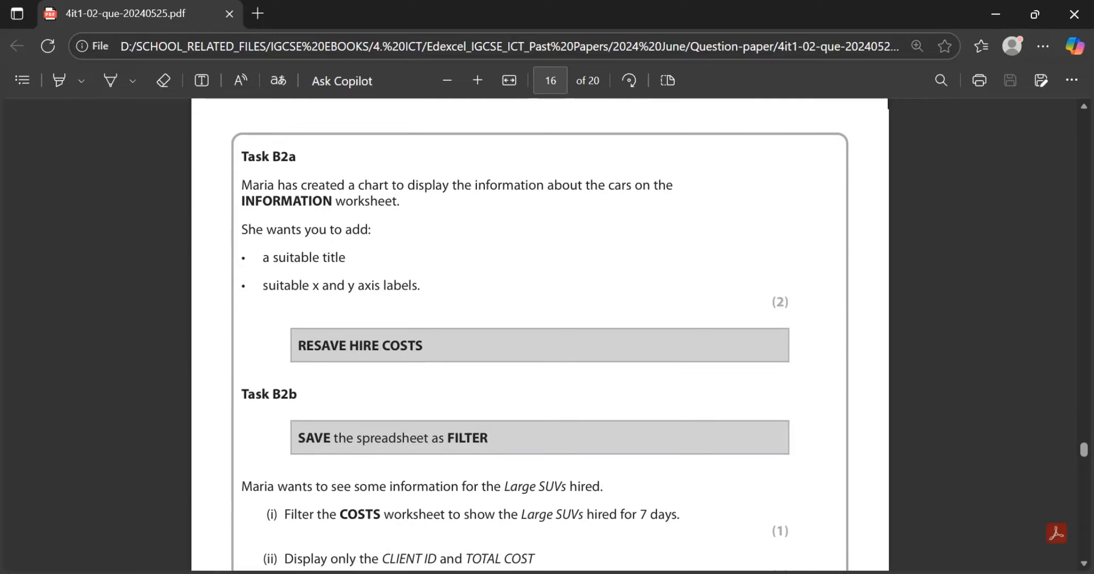
key("alt+Tab")
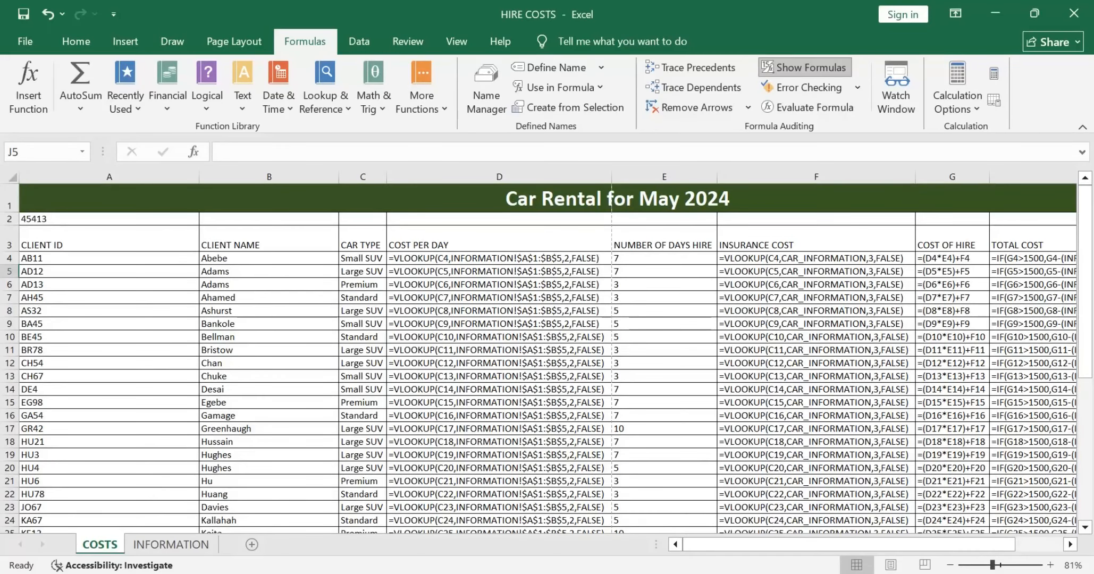
key("ctrl+Page_Down")
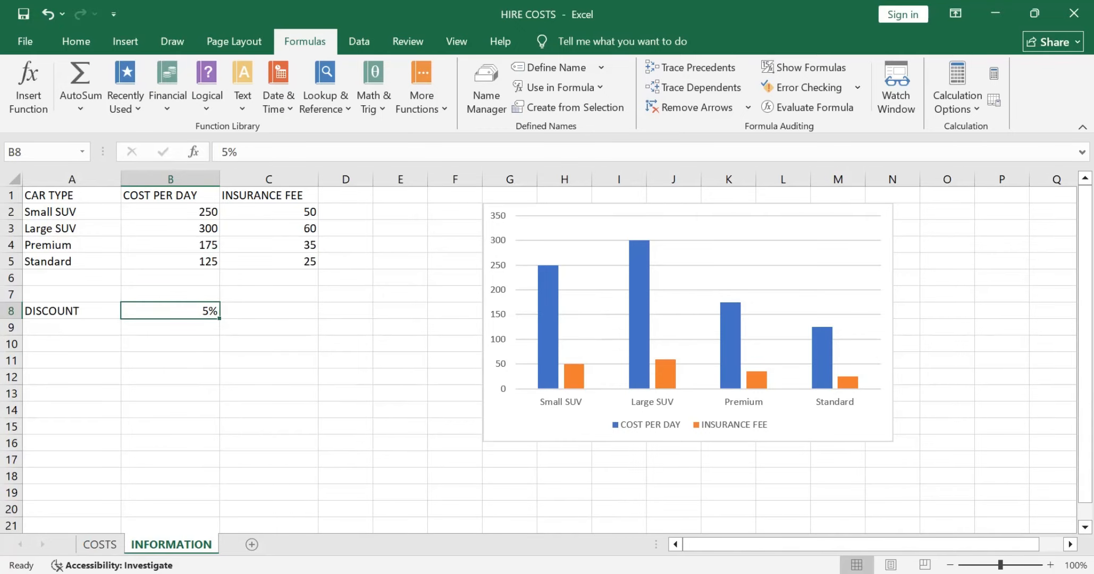
left_click(698, 302)
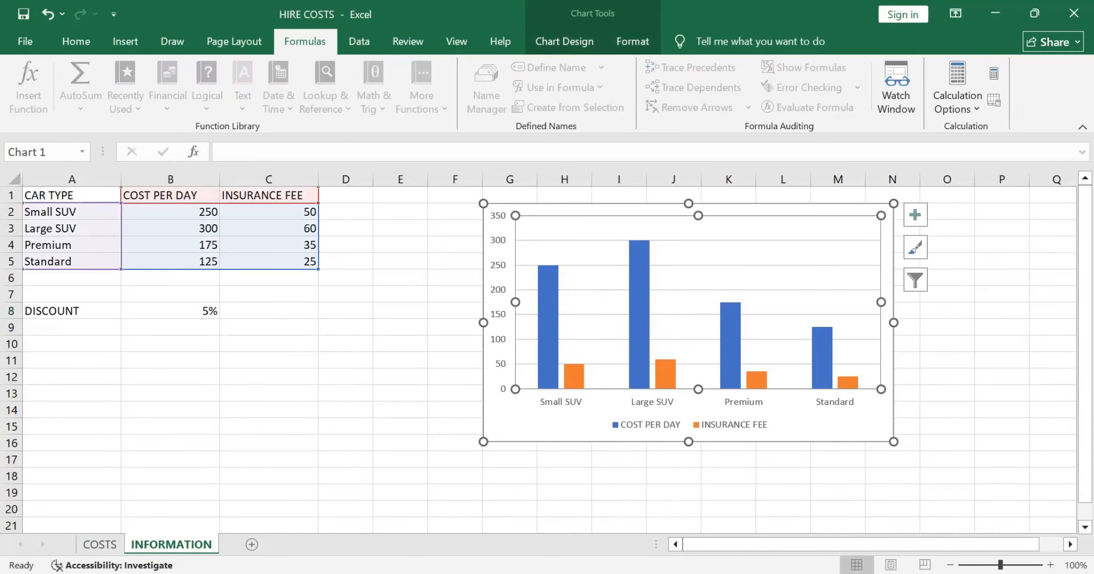
left_click_drag(798, 420, 724, 427)
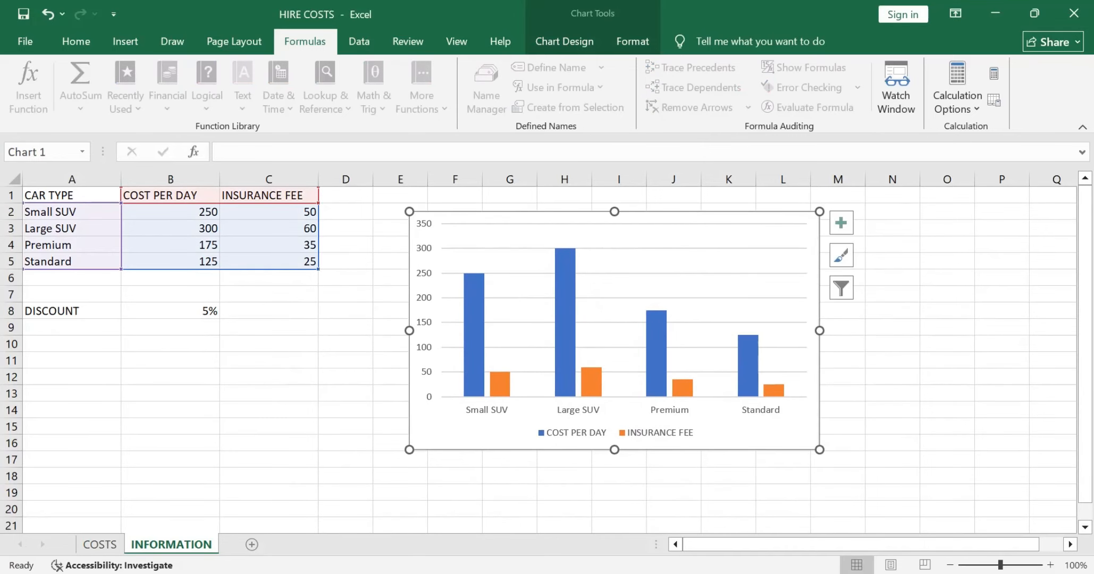
Step: Add a chart title and axis titles for both axes to the chart on the INFORMATION sheet
left_click(840, 223)
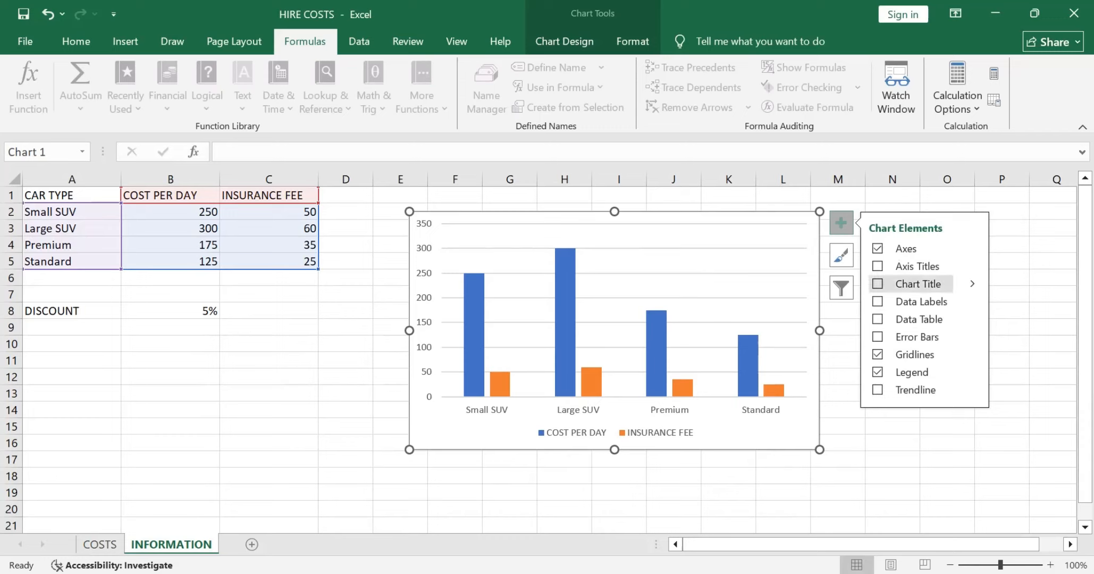
left_click(877, 283)
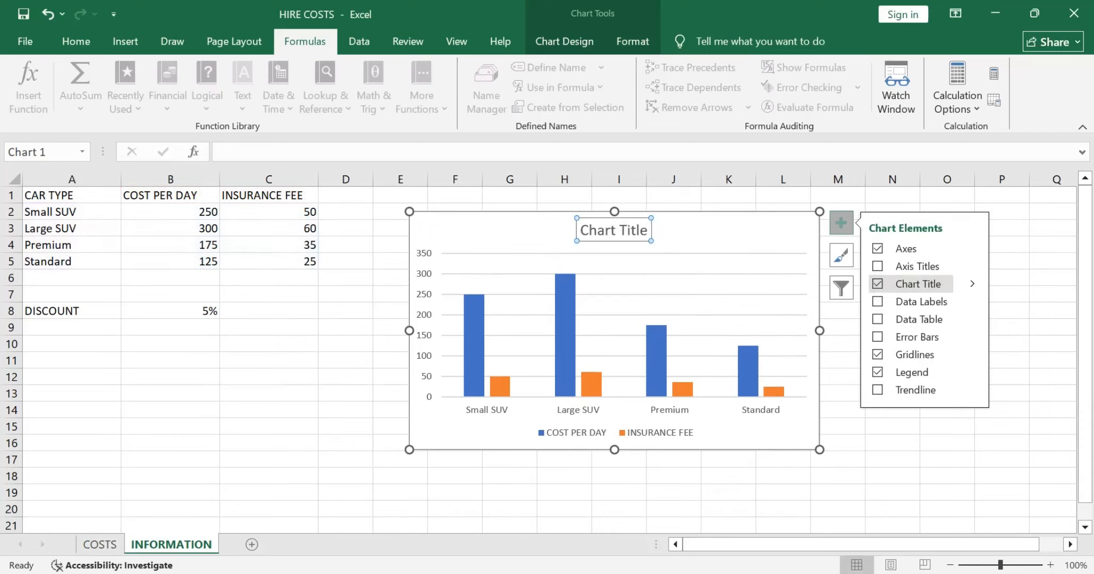
left_click(878, 267)
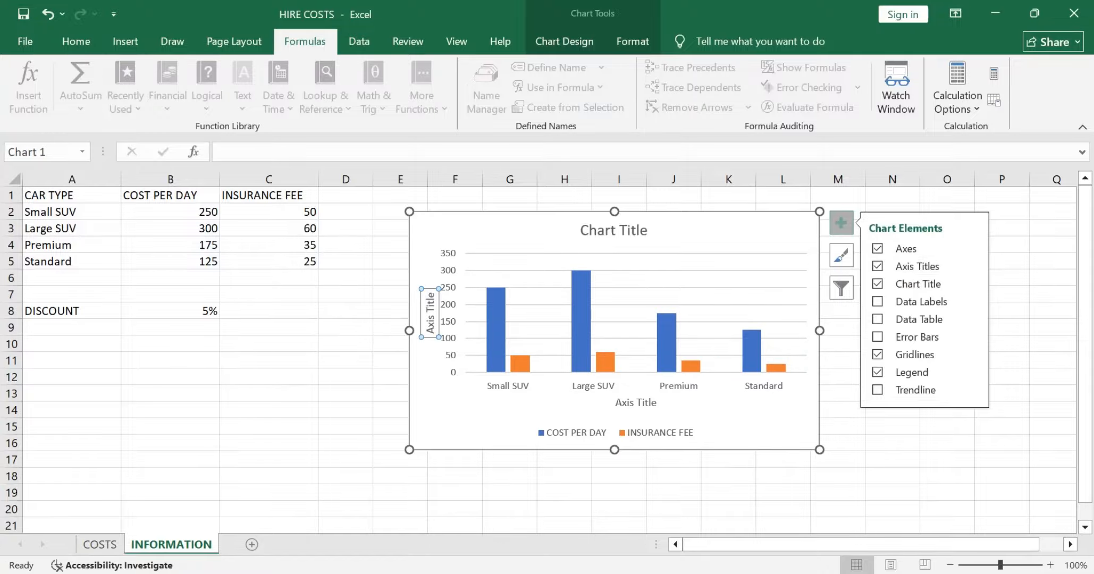
left_click(429, 313)
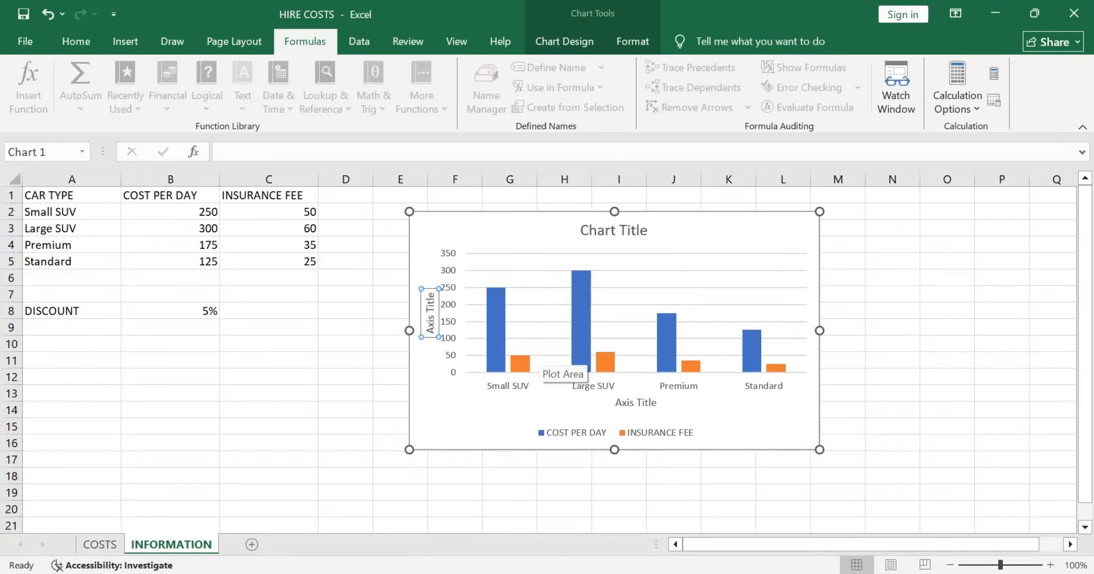
Step: Recheck the Task B2a requirements in the question paper, and inspect the chart's cost per day and insurance fee series in Excel
key("alt+Tab")
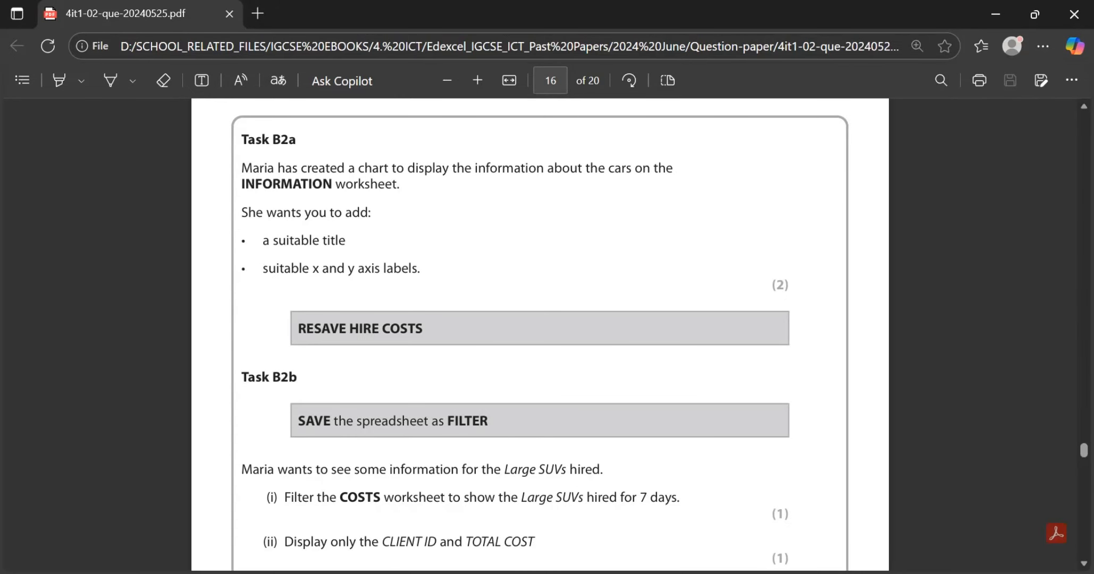
key("alt+Tab")
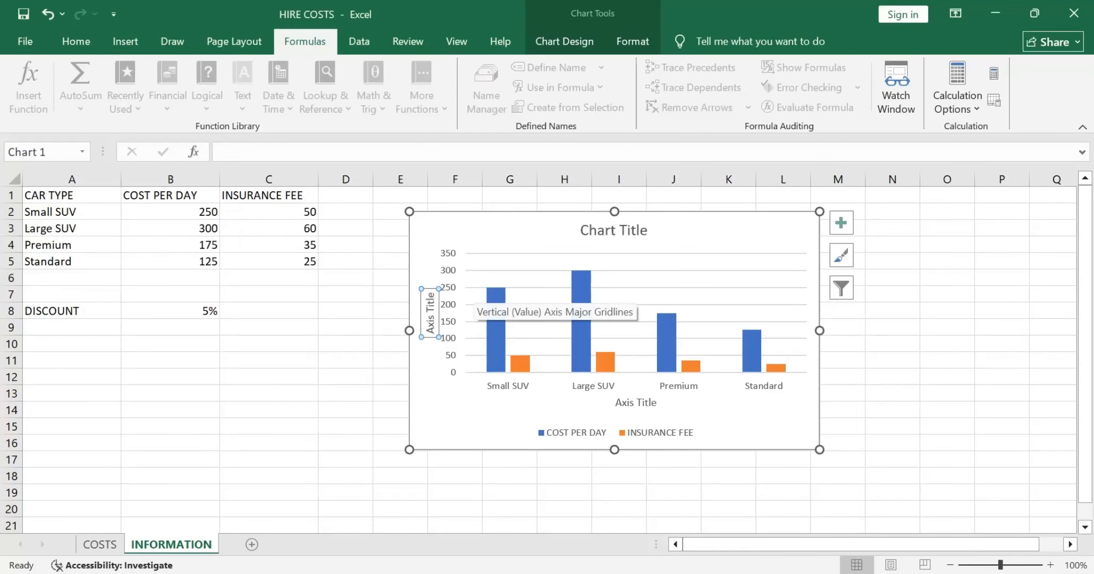
left_click(496, 329)
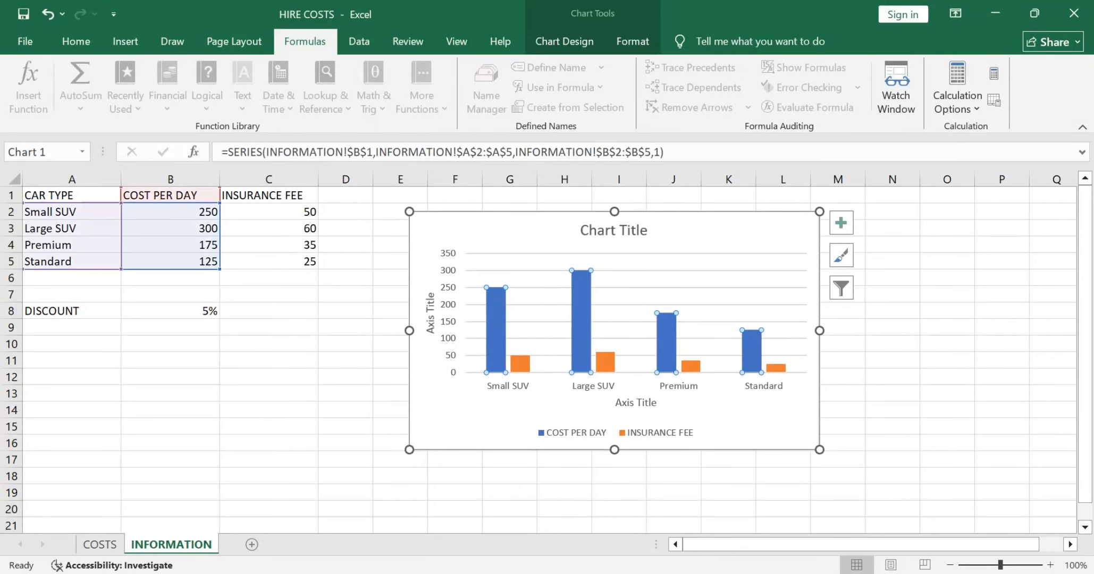
left_click(520, 364)
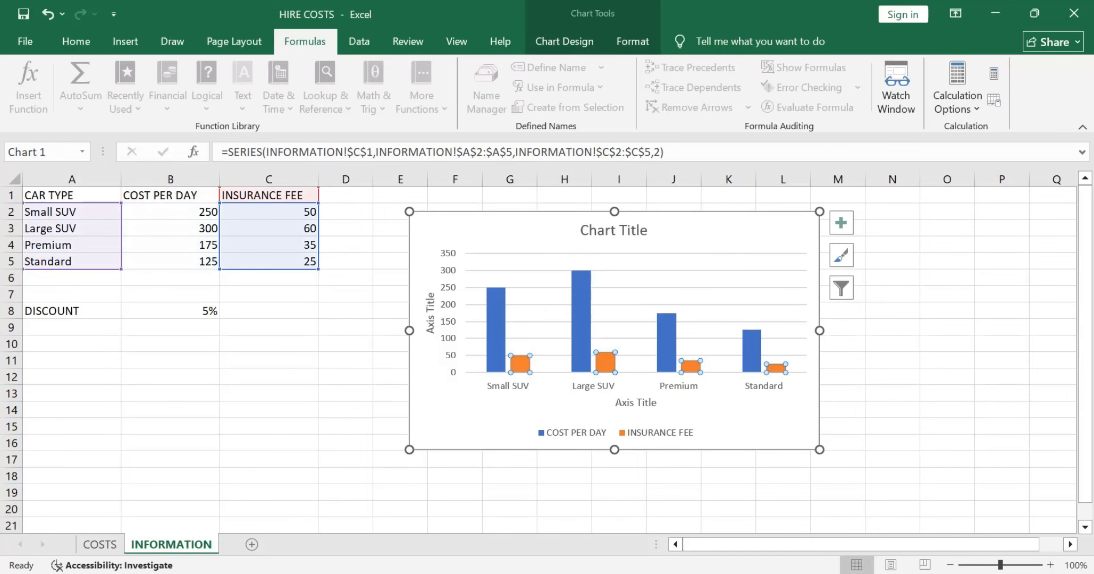
Step: Replace the placeholder chart title with "Cost per day and insurance fee"
left_click(614, 230)
double_click(597, 230)
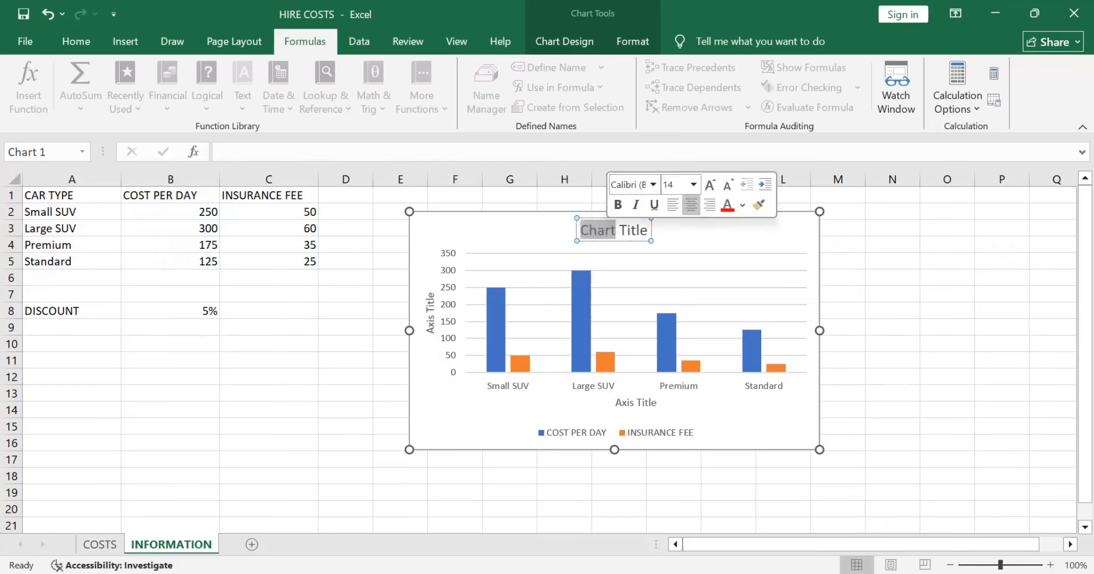
key("Right")
key("Right")
key("Right")
key("Right")
key("Right")
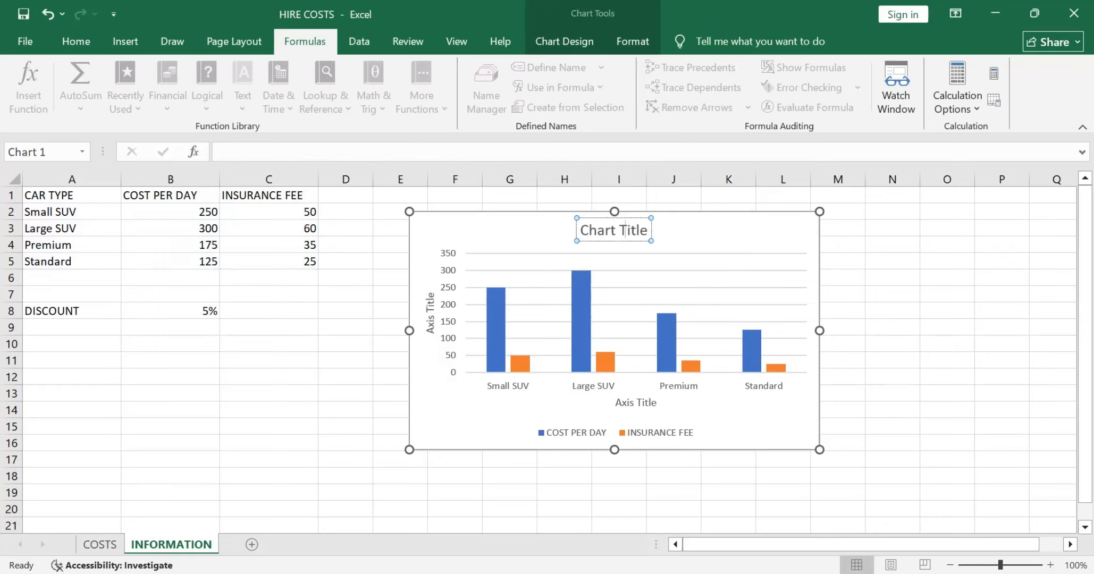
key("Right")
key("Right")
key("BackSpace")
key("BackSpace")
key("BackSpace")
key("BackSpace")
key("BackSpace")
key("BackSpace")
key("BackSpace")
key("BackSpace")
key("BackSpace")
key("BackSpace")
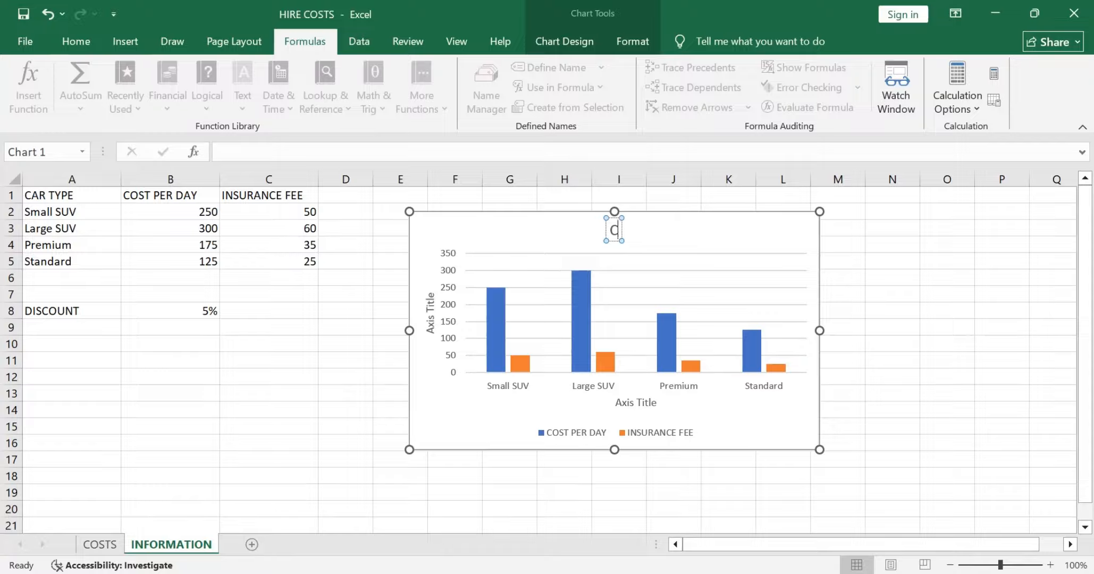
key("BackSpace")
type("Cost pe")
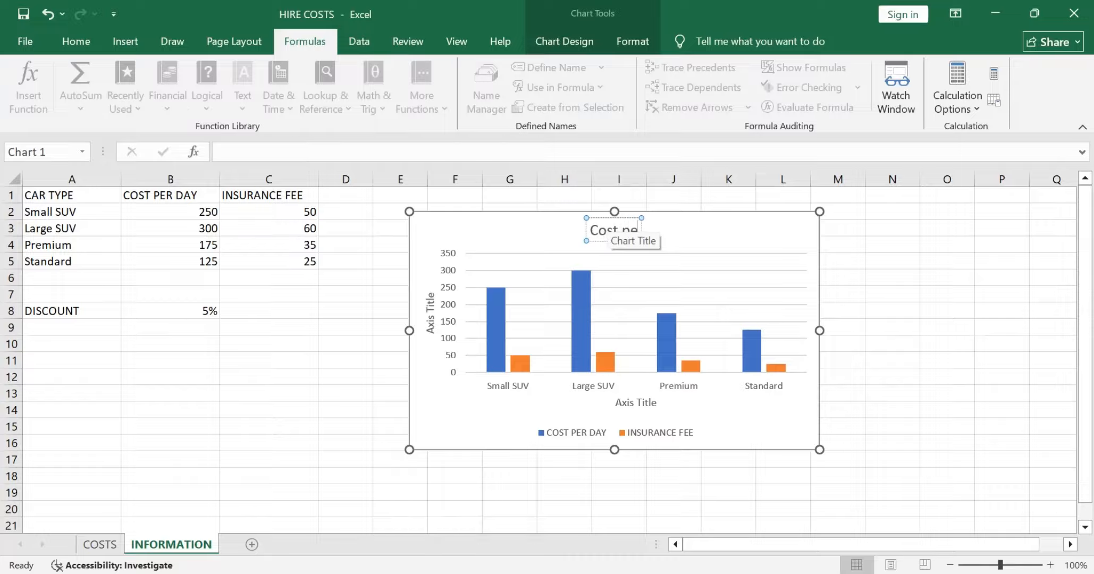
type("r day")
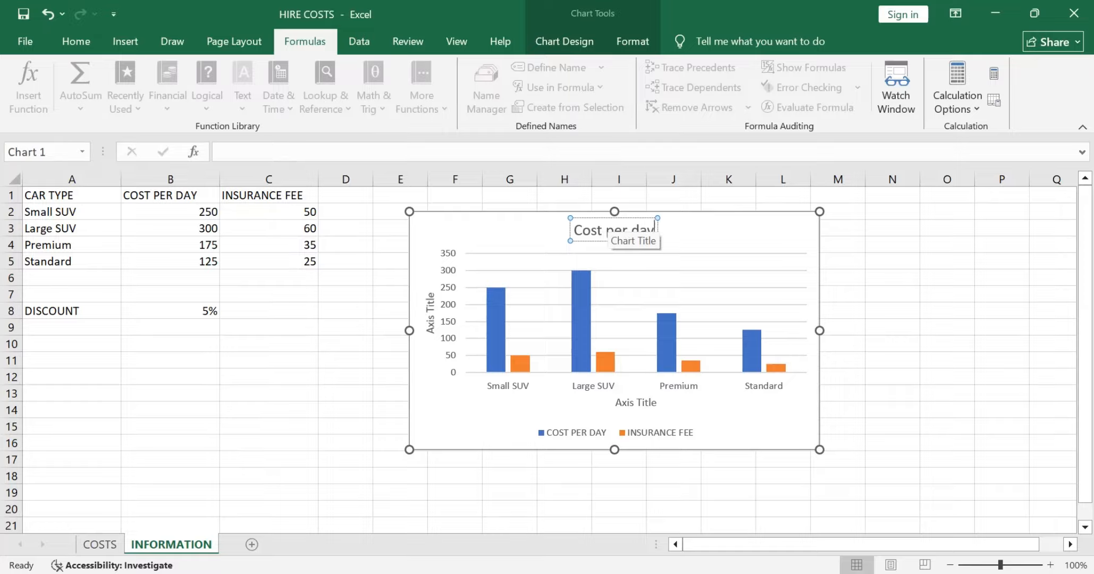
type(" and")
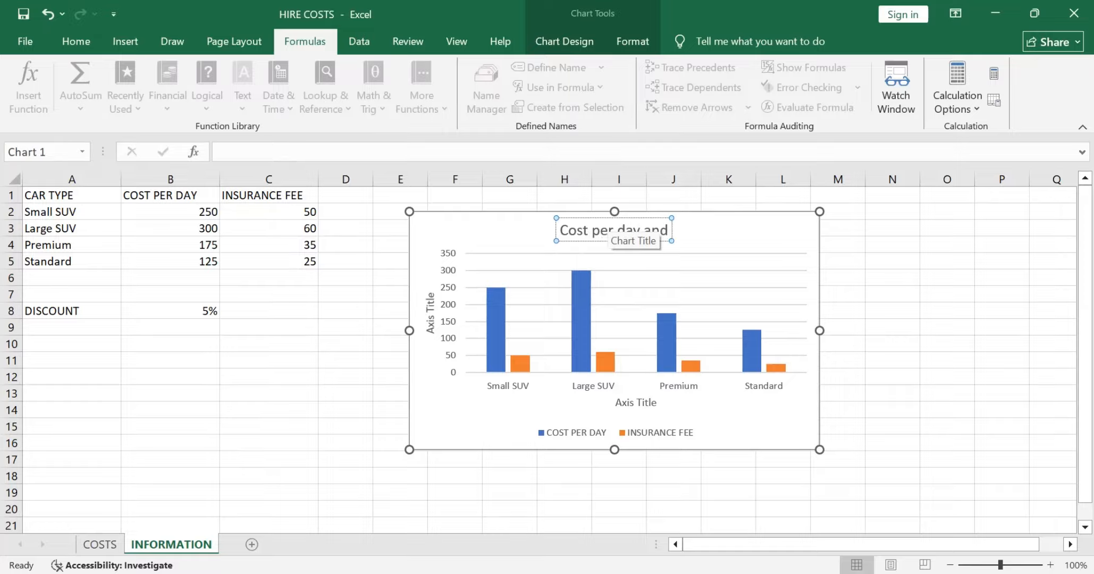
type(" insuranc")
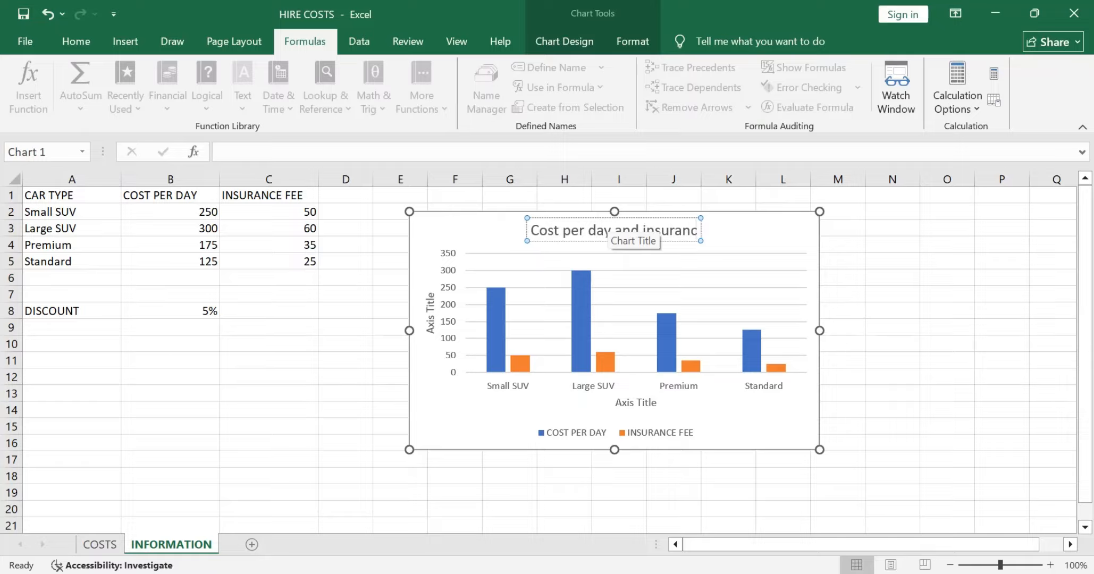
type("e fee")
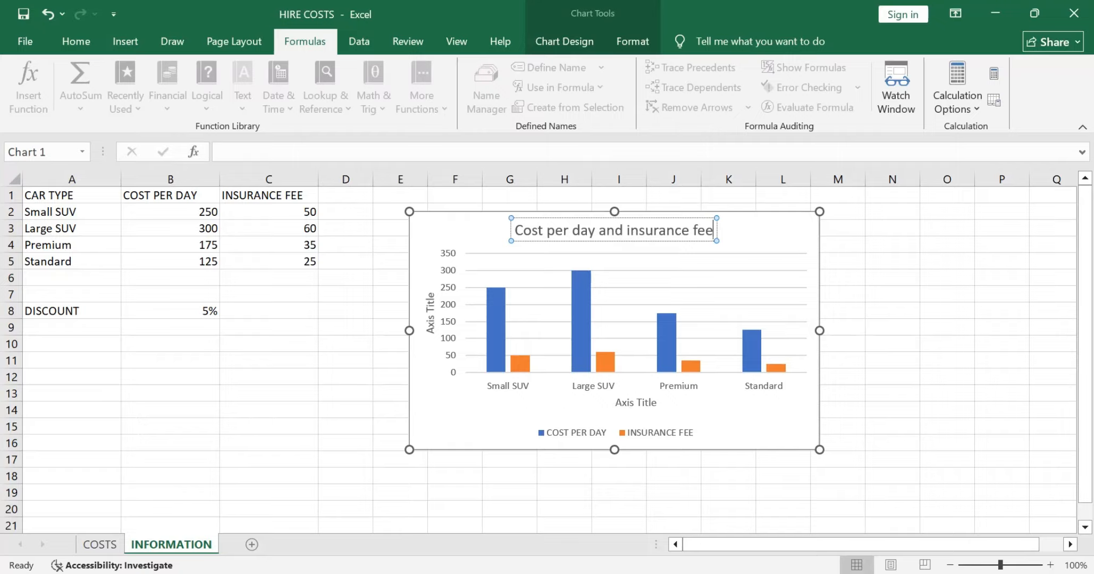
Step: Replace the vertical axis title's placeholder text with "Cost"
left_click(430, 313)
double_click(430, 313)
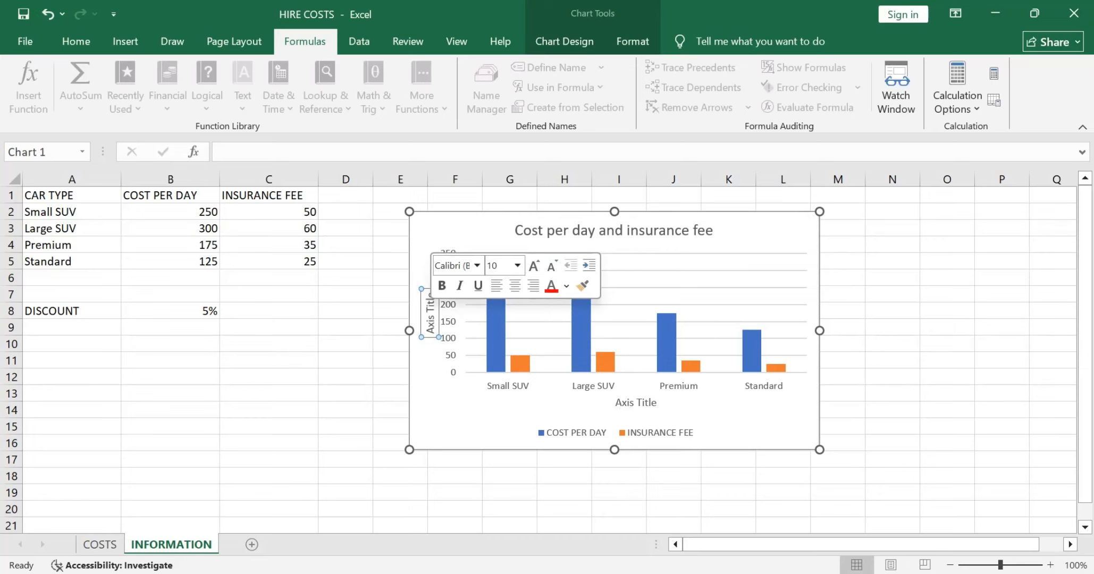
left_click_drag(429, 333, 430, 291)
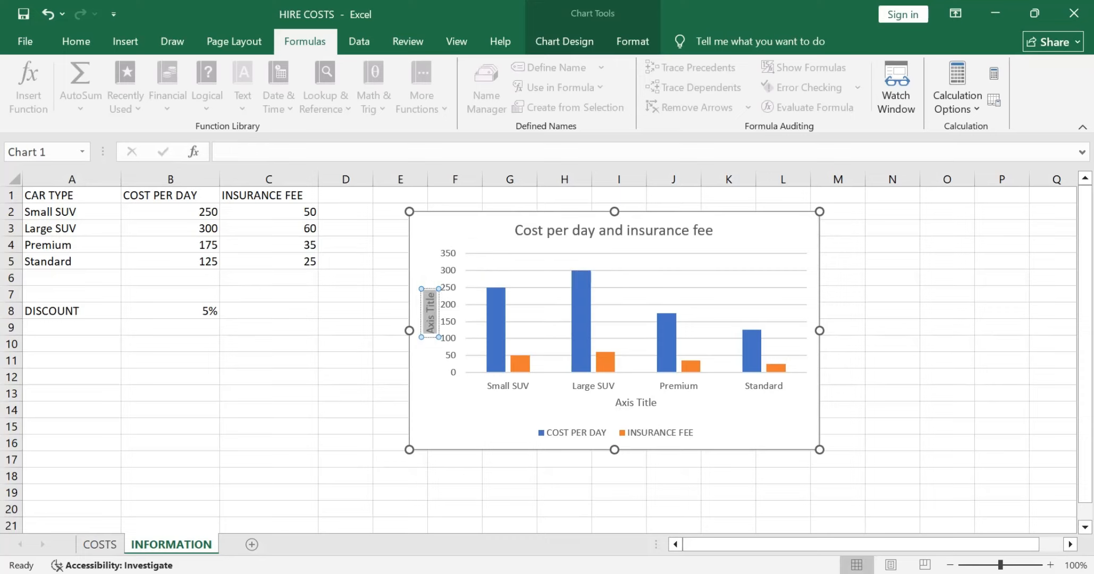
key("BackSpace")
type("Cost")
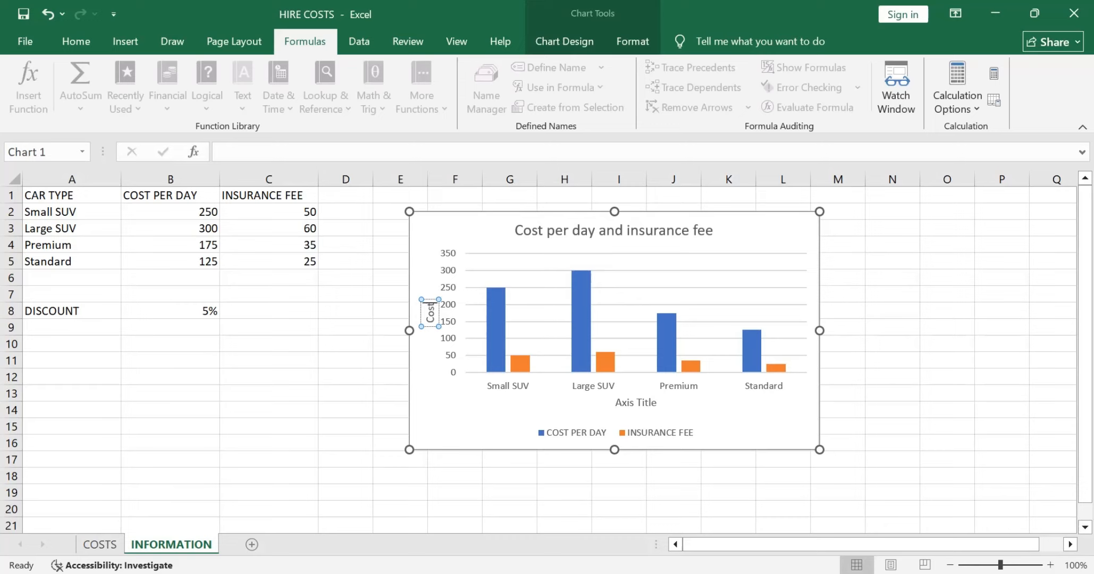
Step: Replace the horizontal axis title's placeholder text with "Cost per day and insurance fee"
left_click(635, 402)
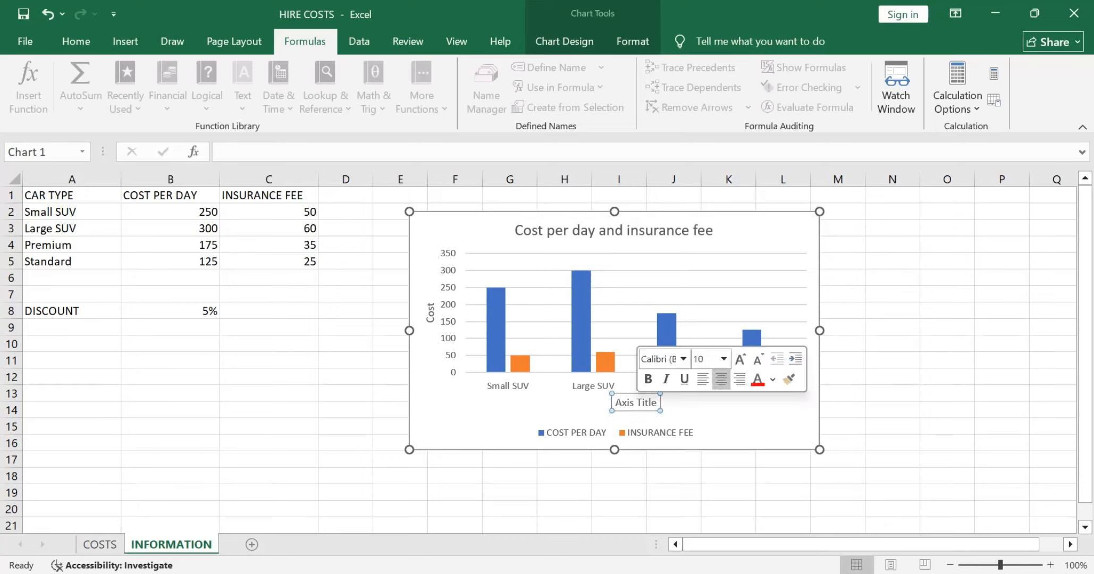
triple_click(636, 402)
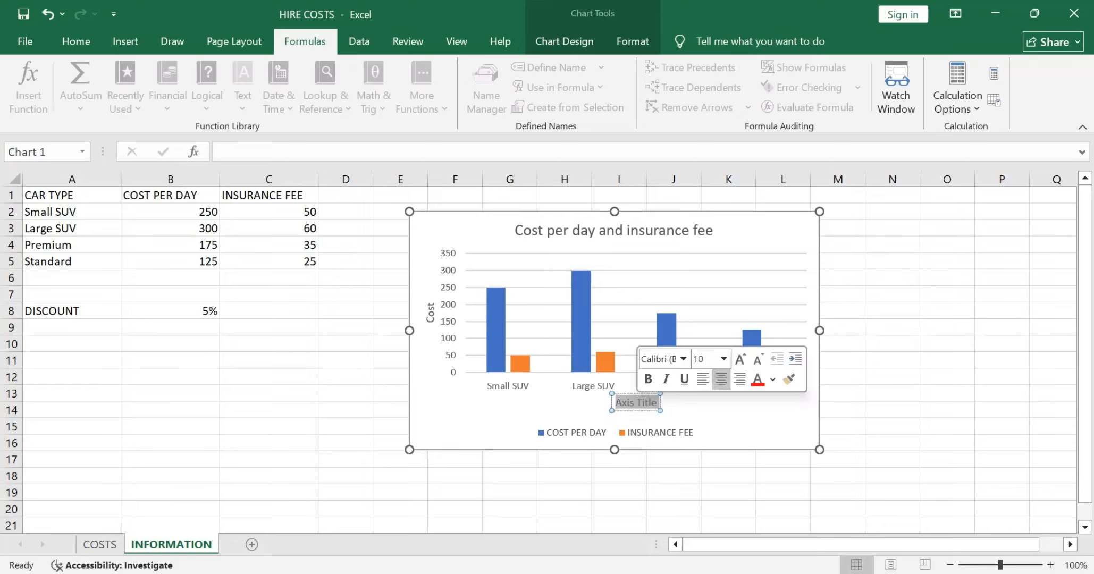
type("Co")
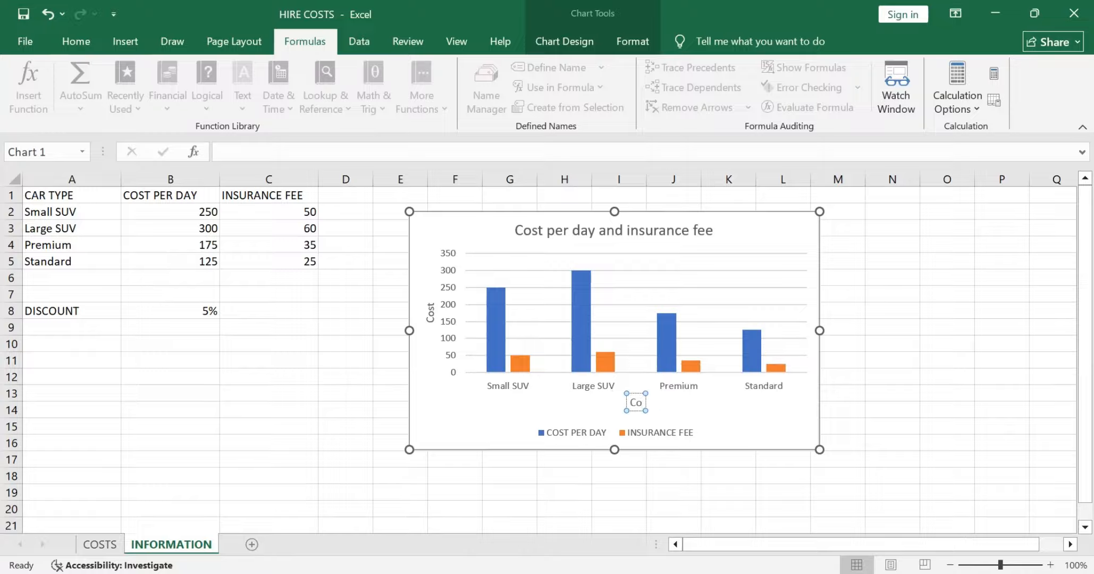
type("st")
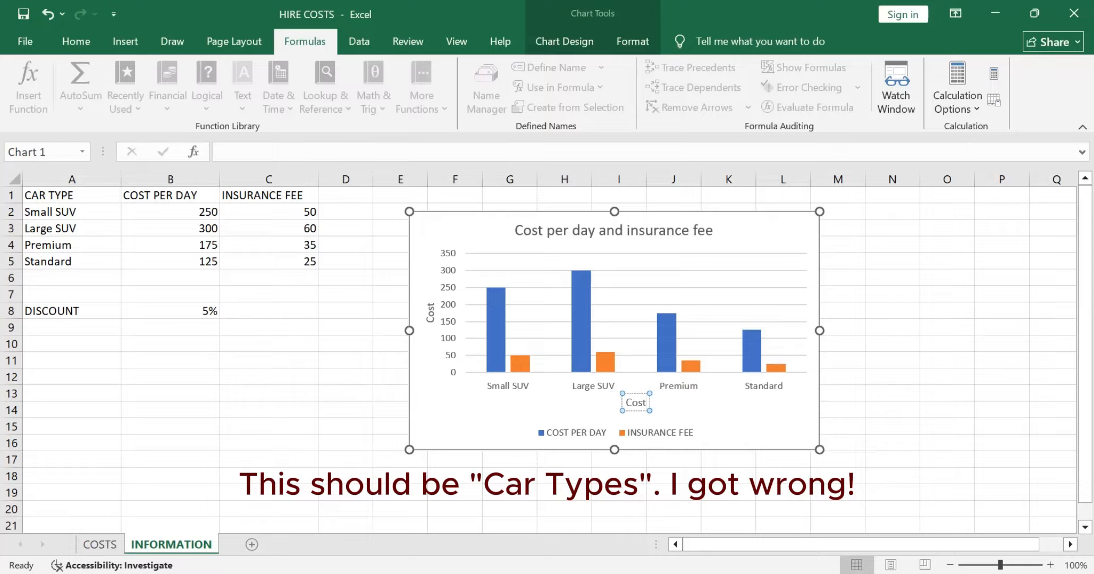
type(" per")
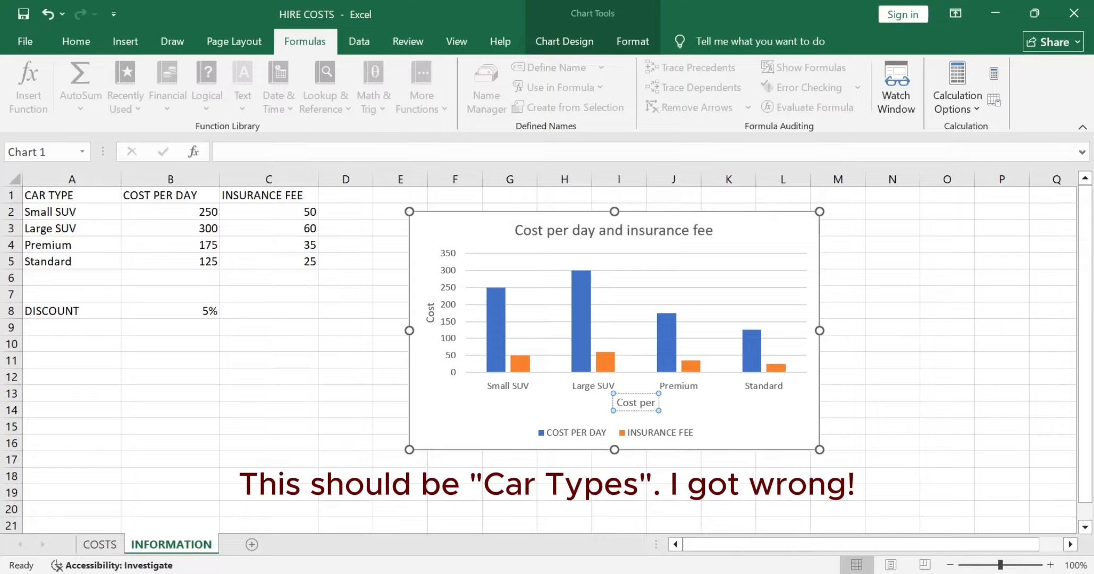
type(" day")
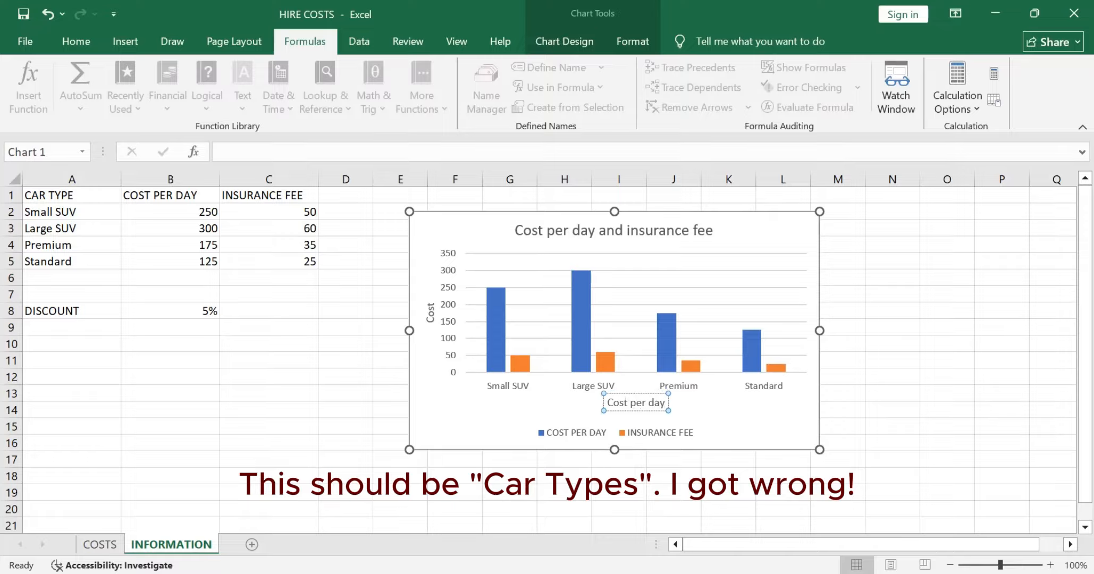
type(" and")
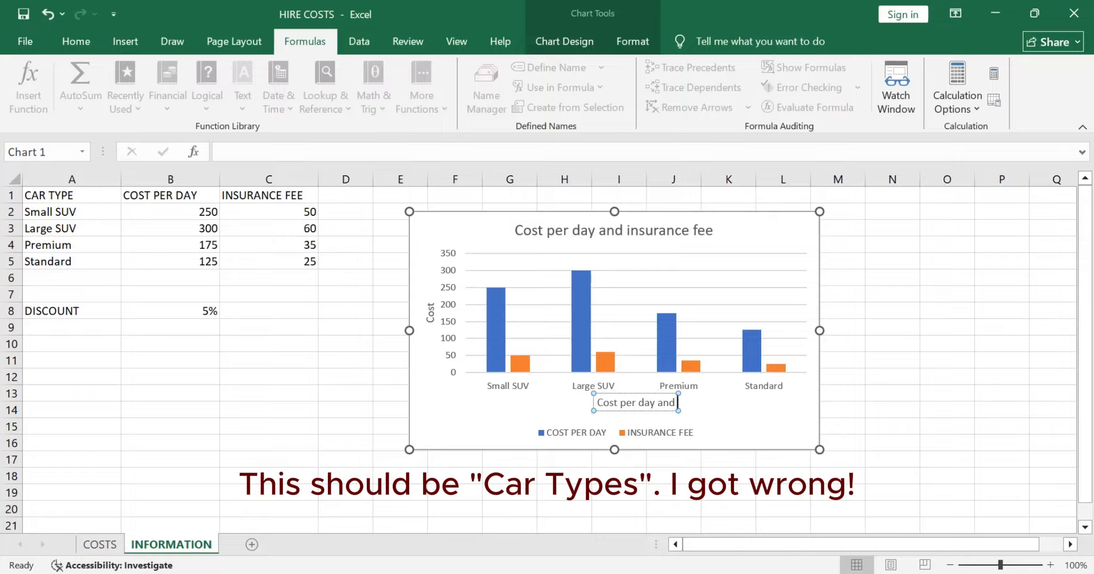
type(" inc")
key("BackSpace")
type("su")
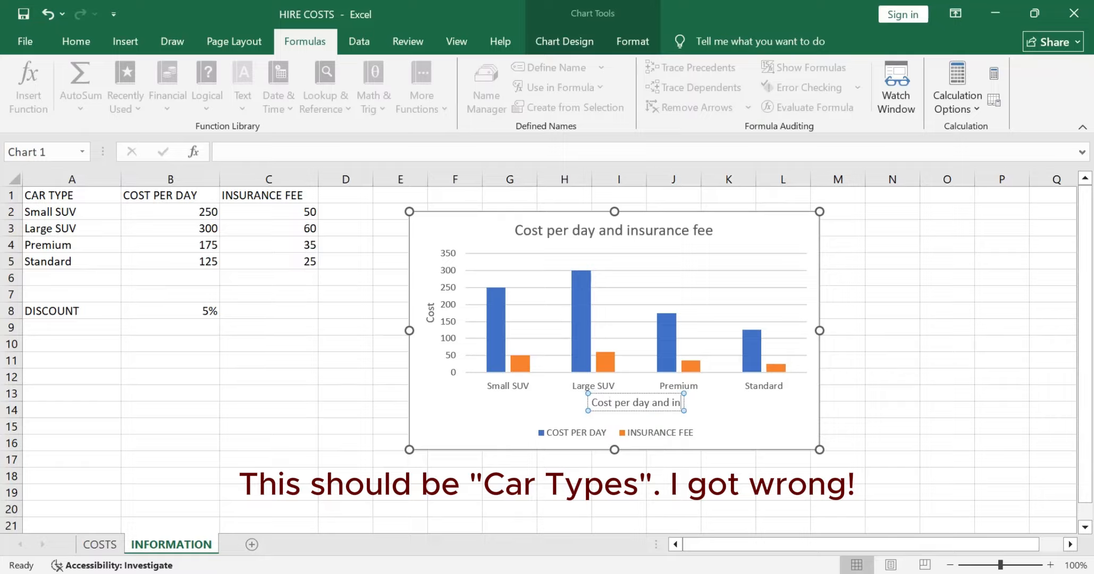
type("rance fee")
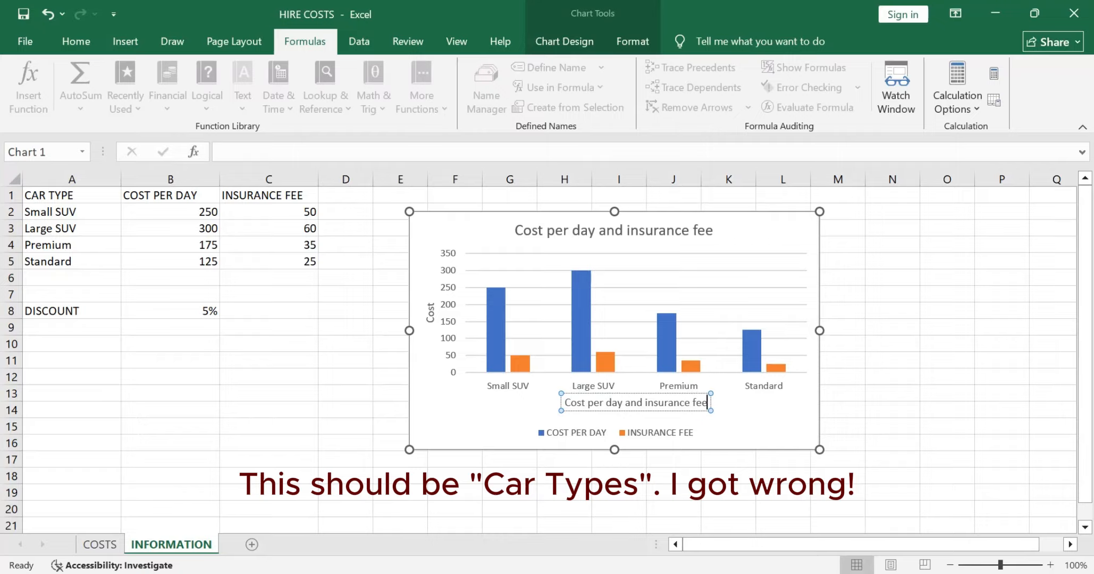
left_click(614, 230)
left_click(638, 230)
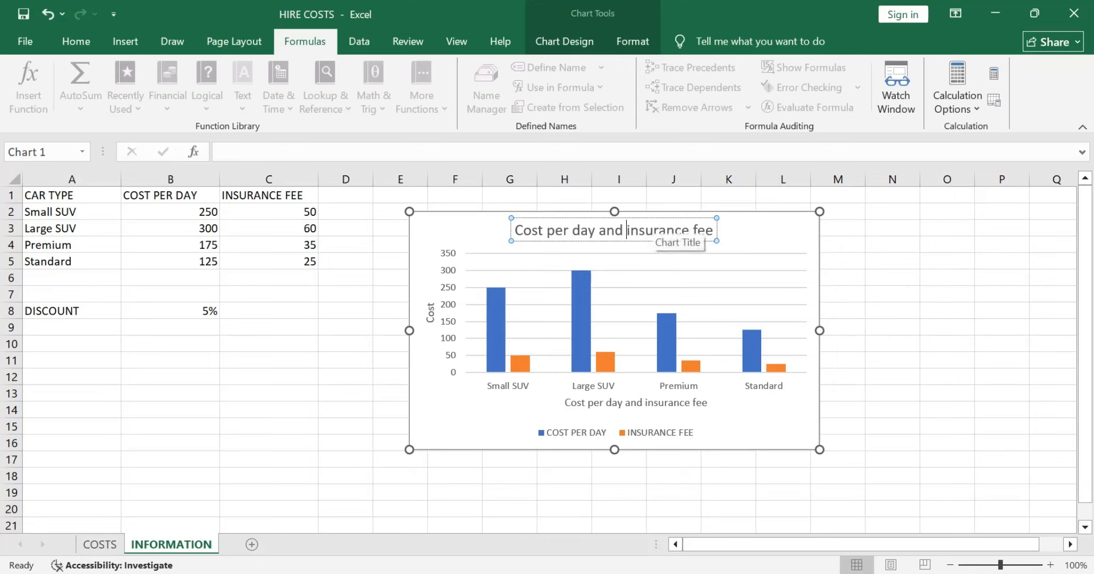
Step: Extend the chart title to read "Cost per day and insurance fees chart"
type("s")
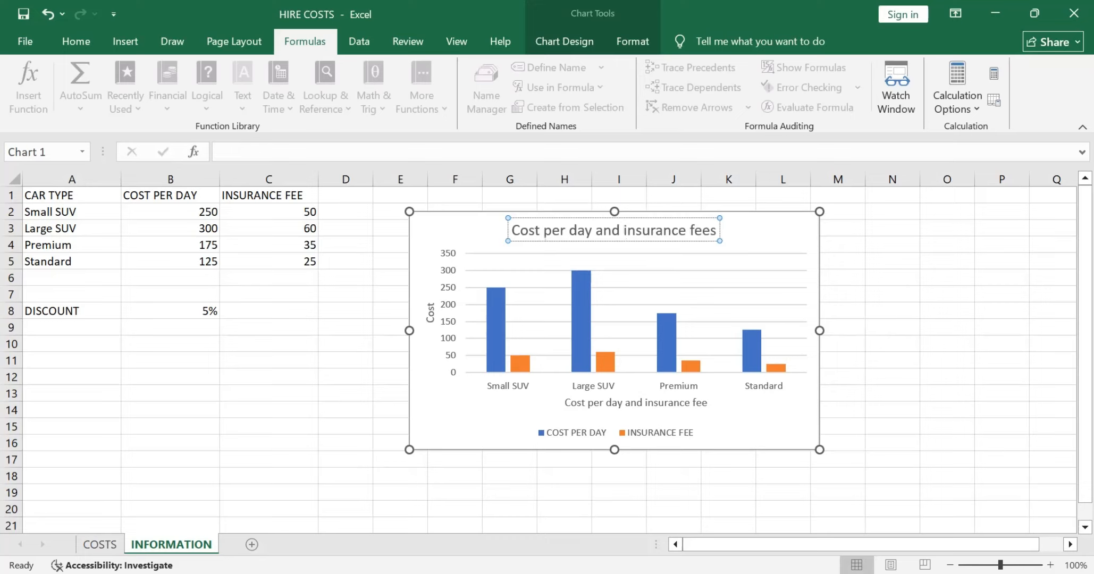
type(" chart")
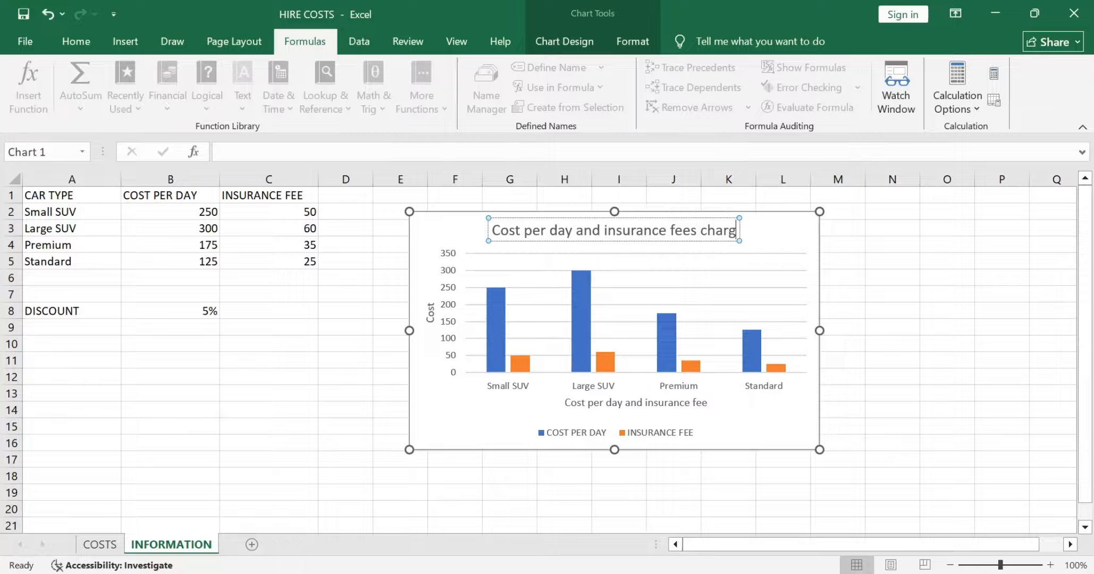
left_click(892, 327)
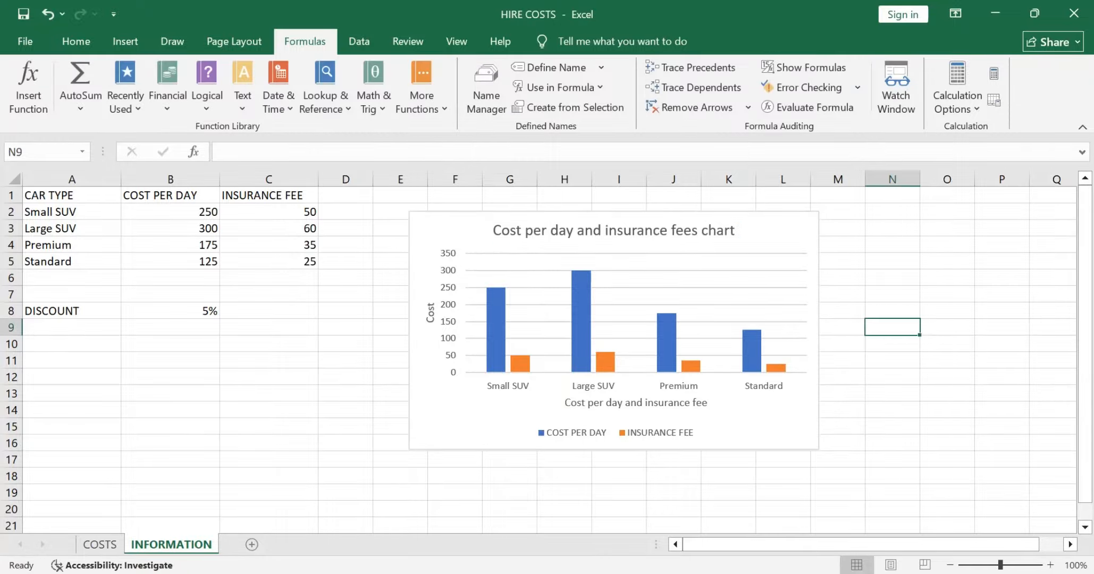
Step: Recheck the Task B2a instructions in the question paper, and resave the HIRE COSTS workbook in Excel
key("alt+Tab")
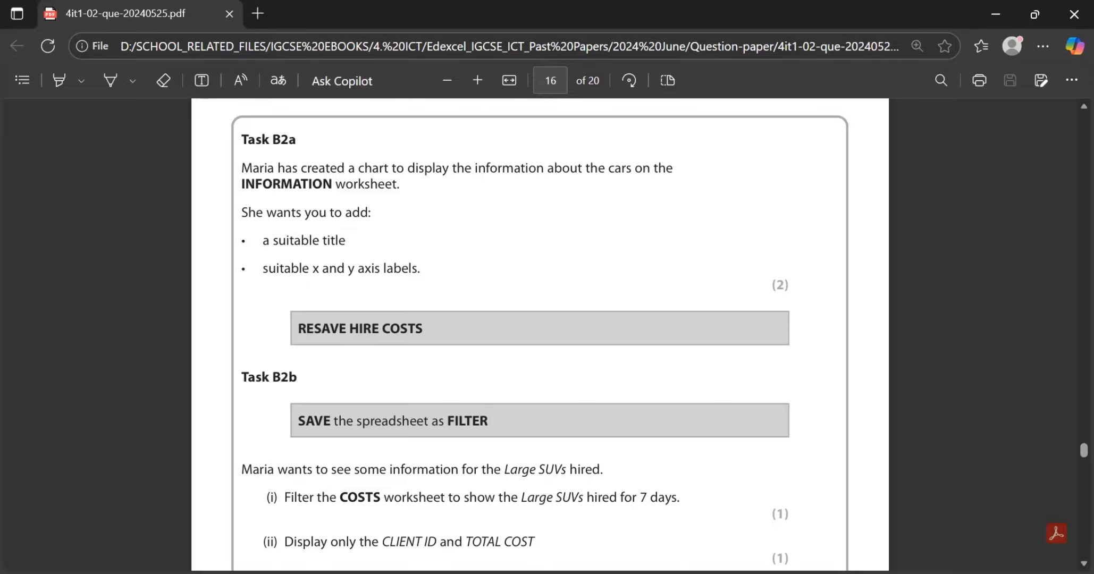
key("alt+Tab")
key("alt+Tab")
scroll(540, 334, "down", 1)
scroll(540, 333, "up", 1)
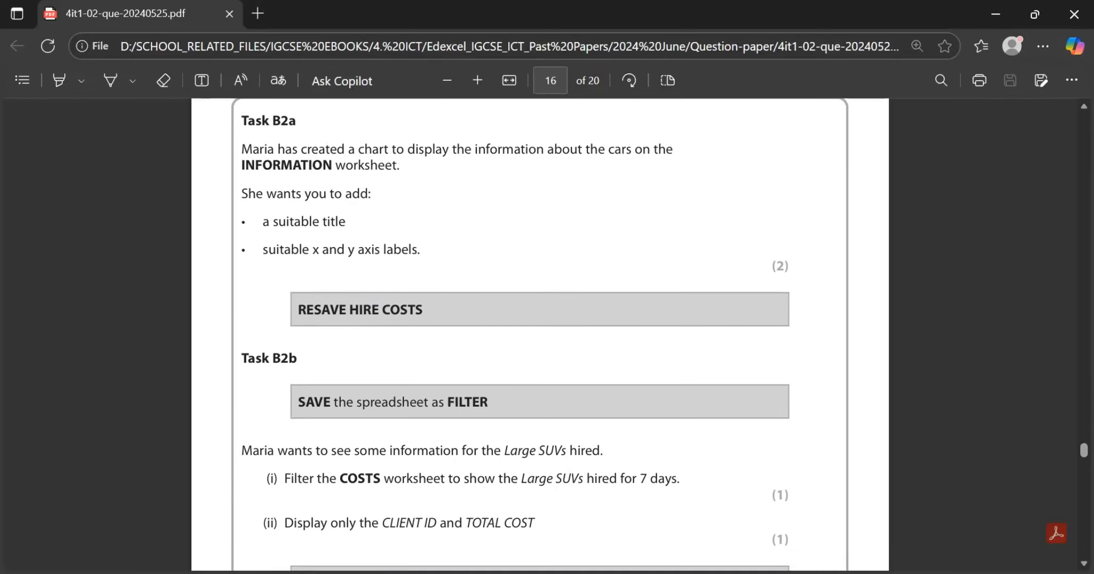
key("alt+Tab")
key("ctrl+s")
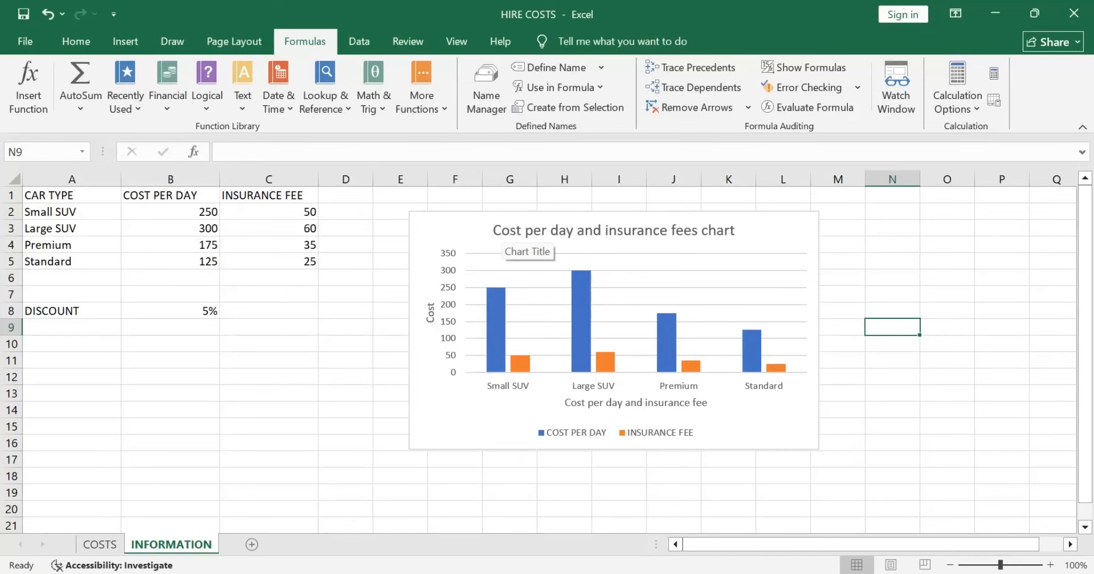
Step: Move the chart's horizontal axis title slightly to the left beneath the category labels
left_click(636, 403)
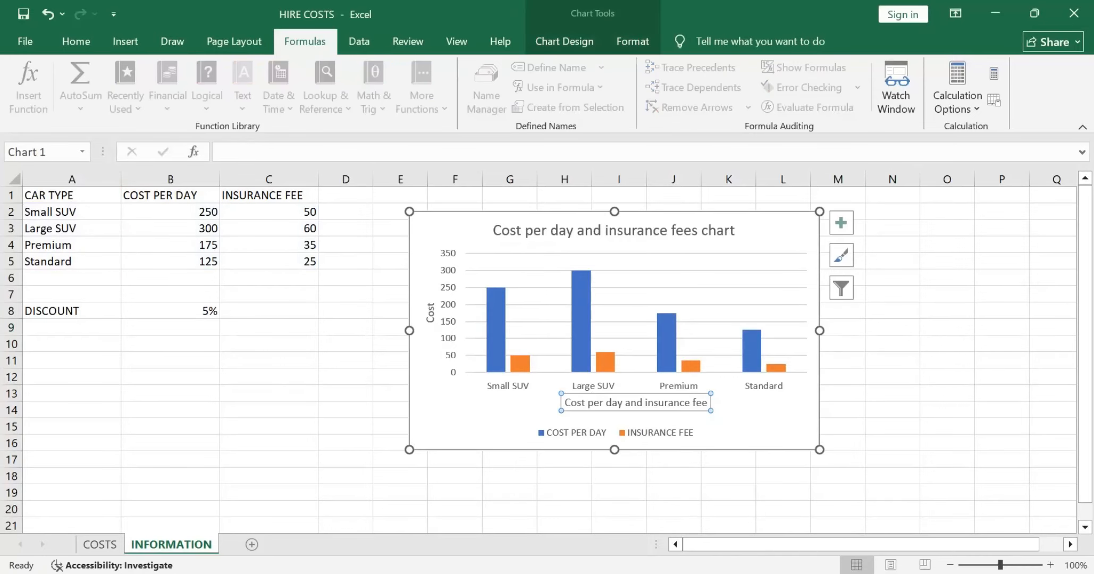
left_click_drag(636, 402, 609, 403)
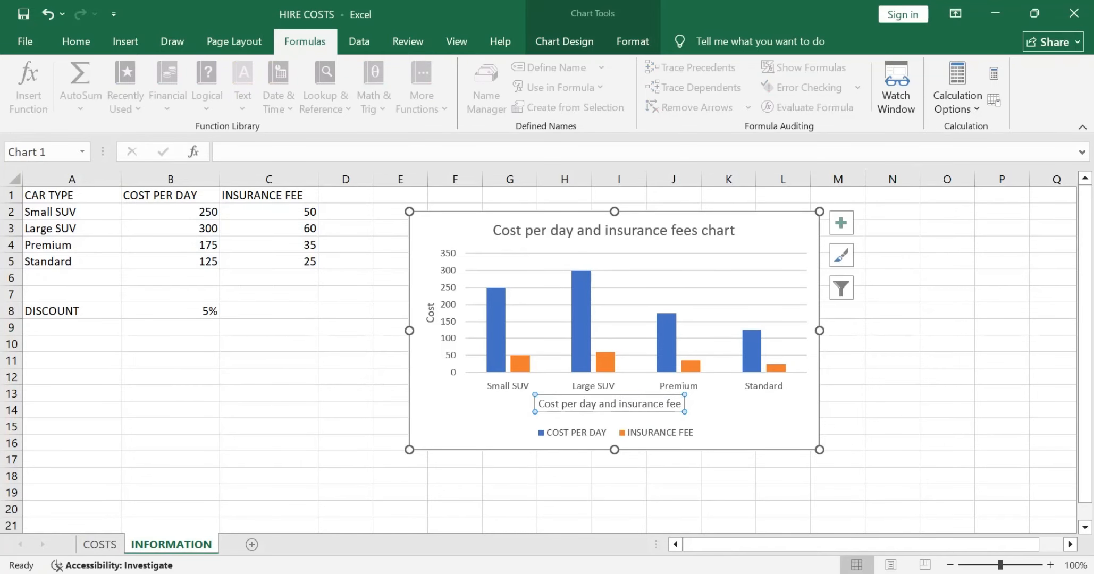
left_click(455, 476)
Step: Read the Task B2b requirements in the question paper, and return to the workbook in Excel
key("alt+Tab")
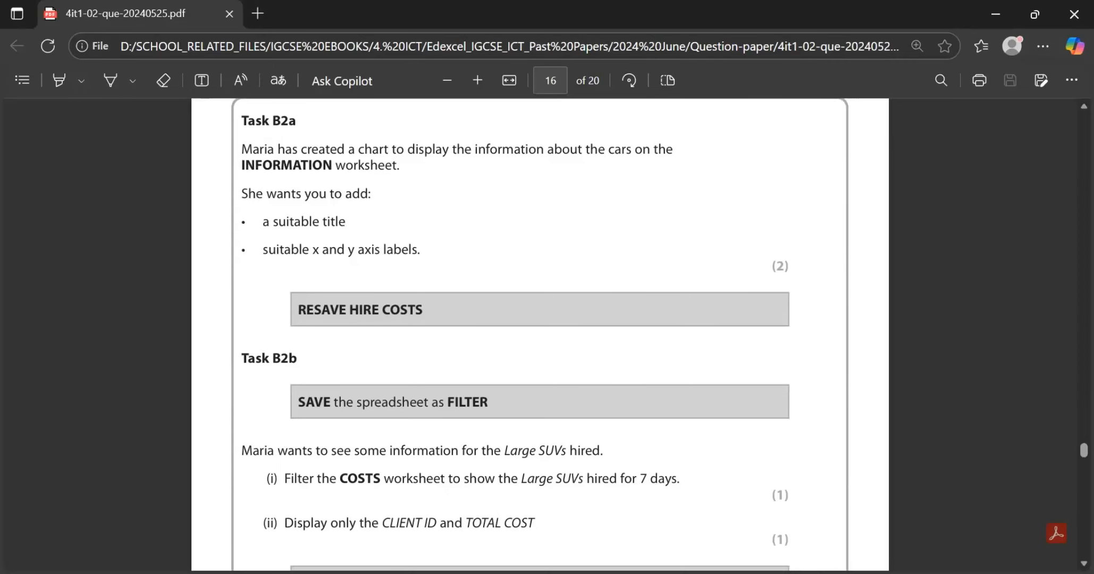
scroll(540, 334, "down", 1)
scroll(540, 329, "up", 1)
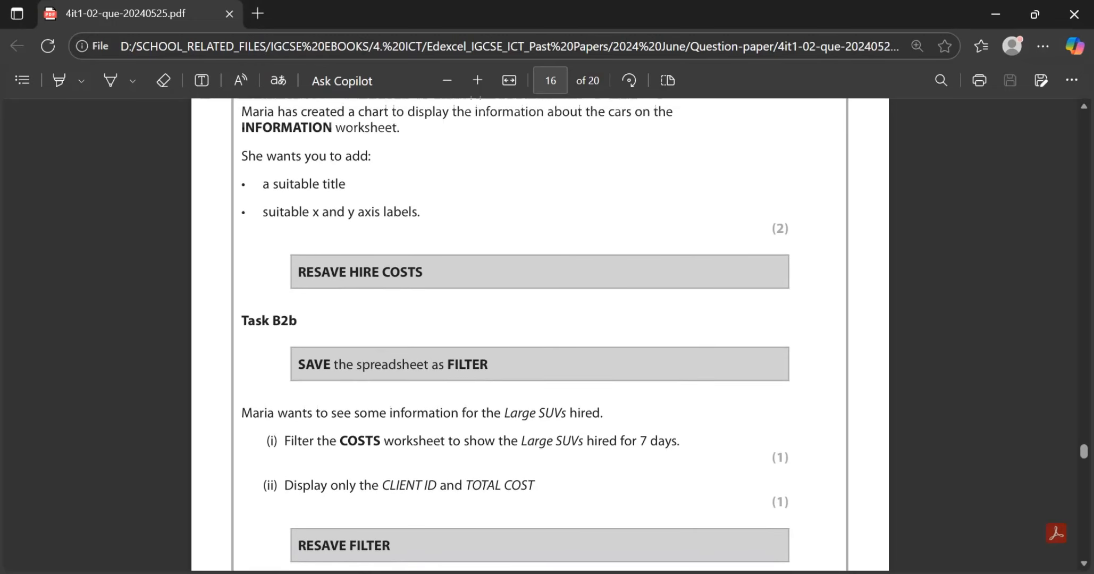
scroll(540, 335, "down", 3)
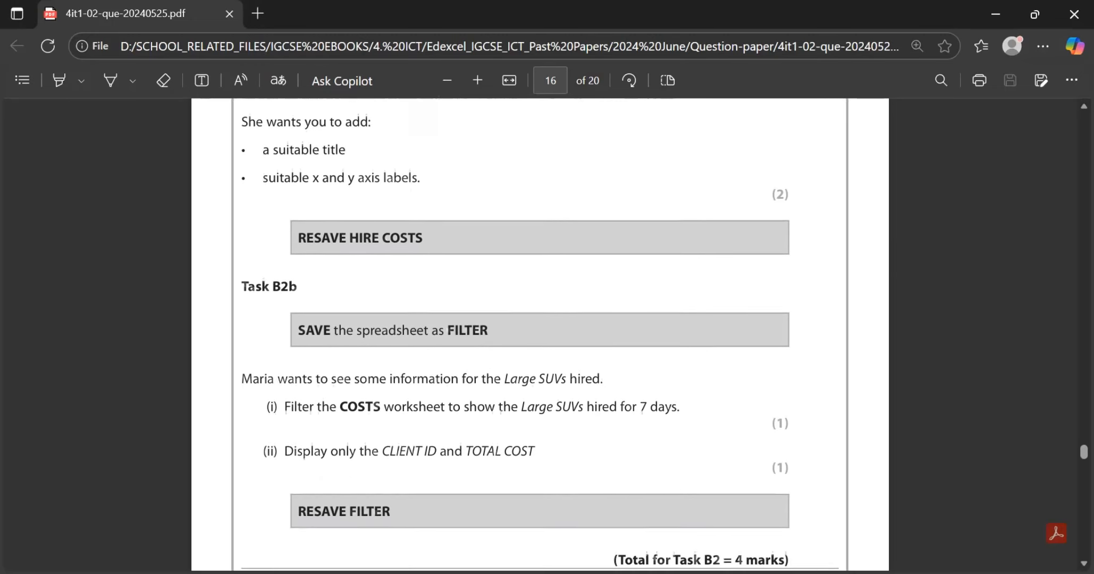
scroll(540, 335, "down", 1)
key("alt+Tab")
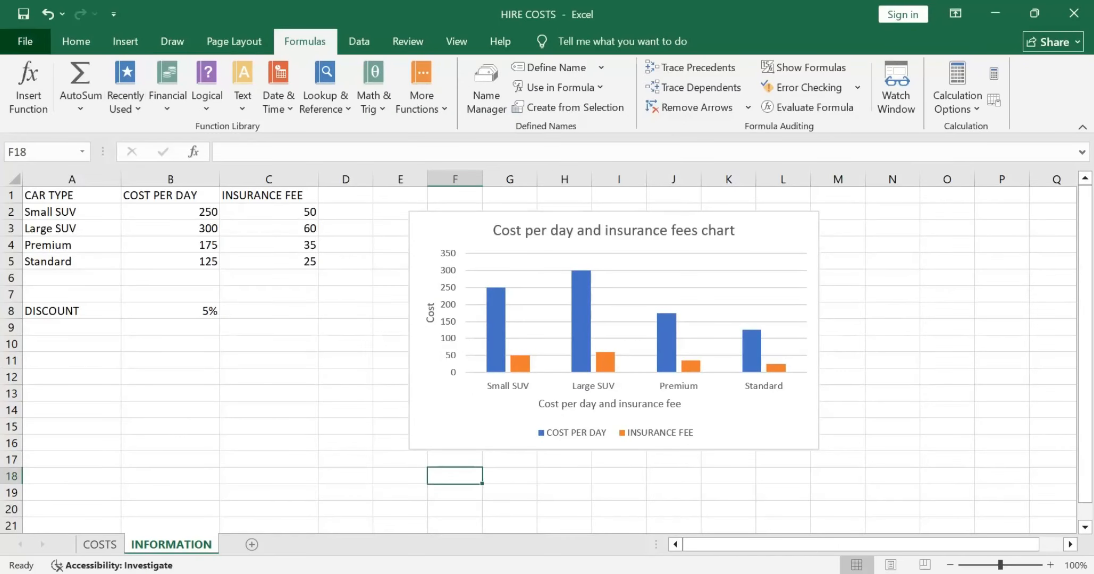
Step: Start saving a copy of the workbook in the Answer folder inside DATA FILES on the Desktop
left_click(25, 41)
left_click(54, 274)
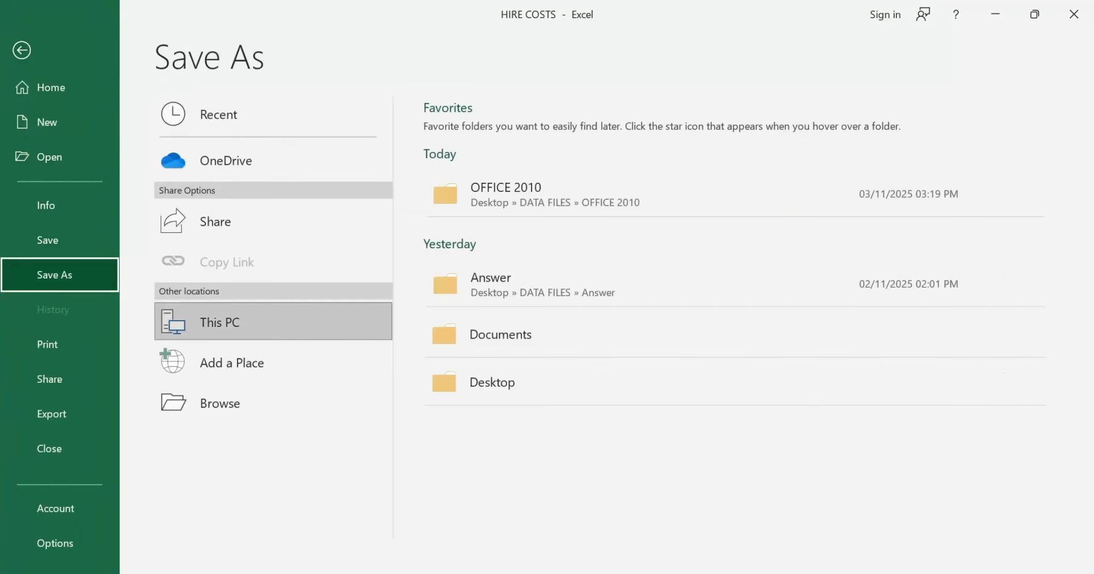
left_click(220, 403)
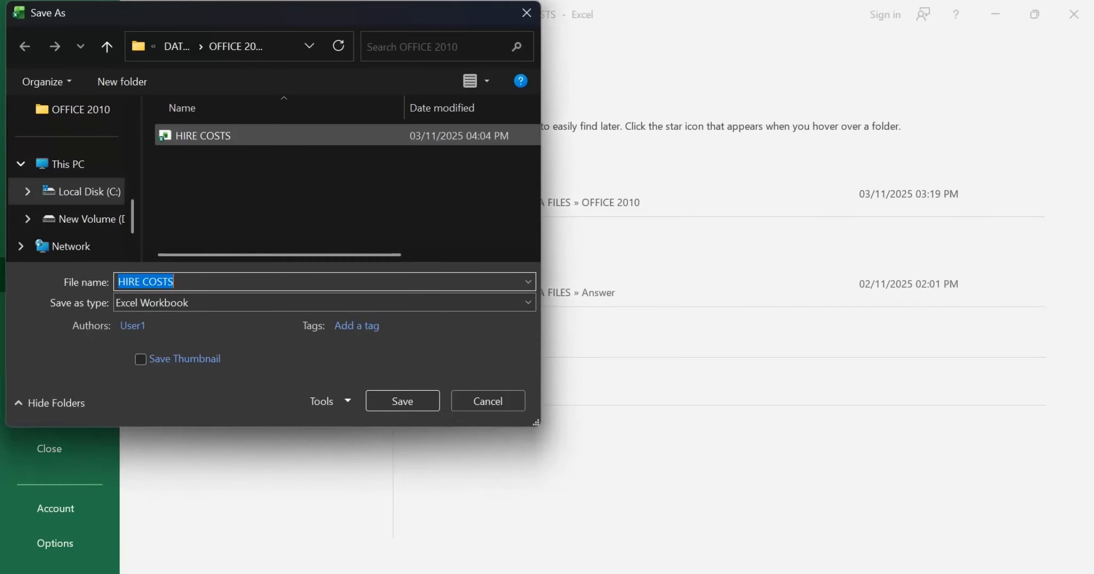
scroll(67, 221, "up", 6)
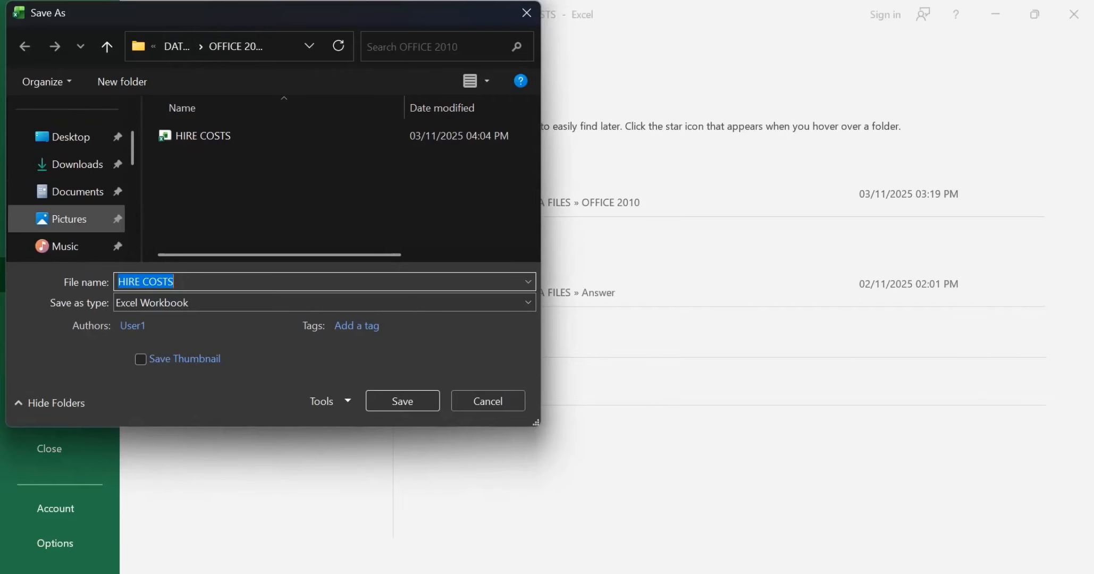
left_click(69, 224)
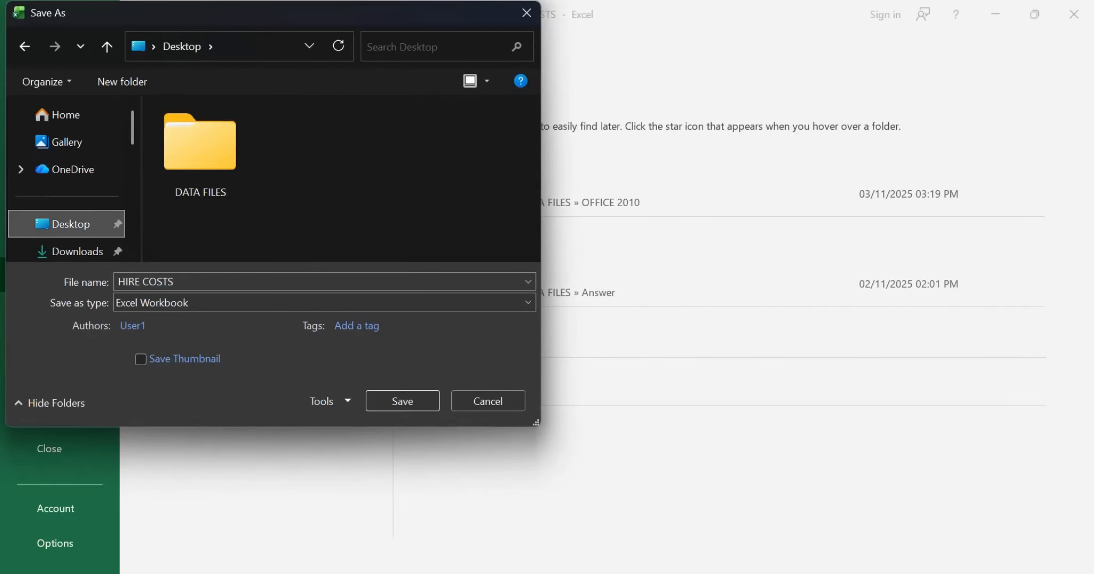
double_click(200, 151)
left_click(202, 134)
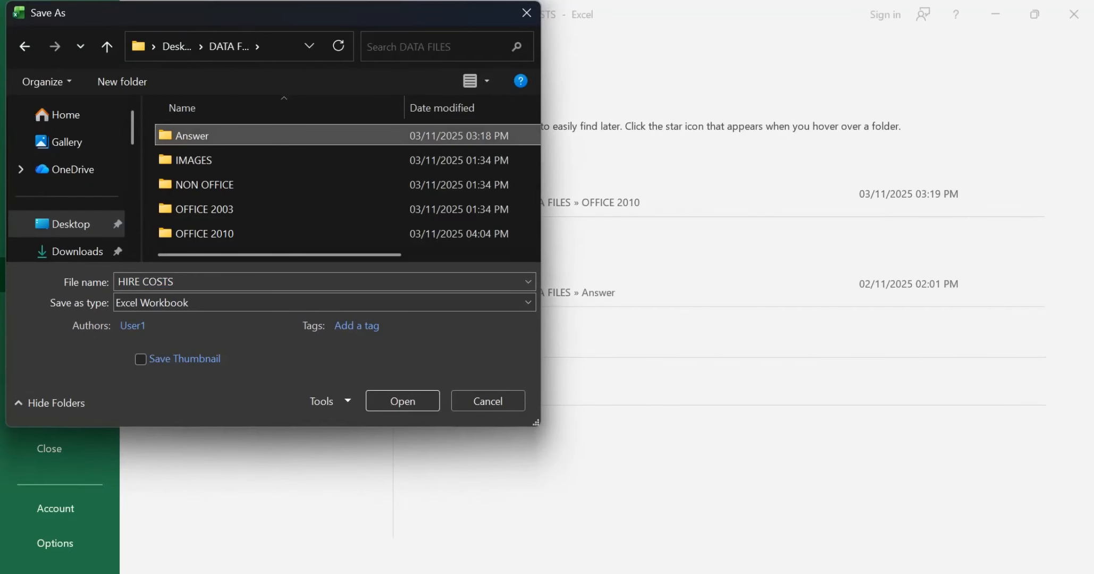
double_click(202, 134)
left_click(239, 282)
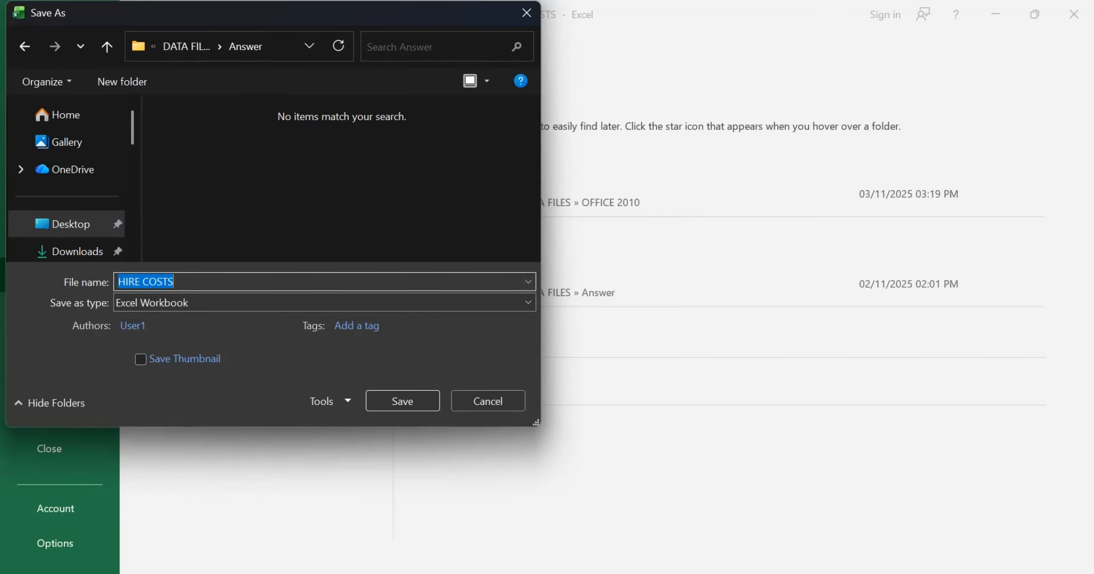
Step: Name the workbook copy FILTER, checking the name against the question paper, and save it
key("Caps_Lock")
type("F")
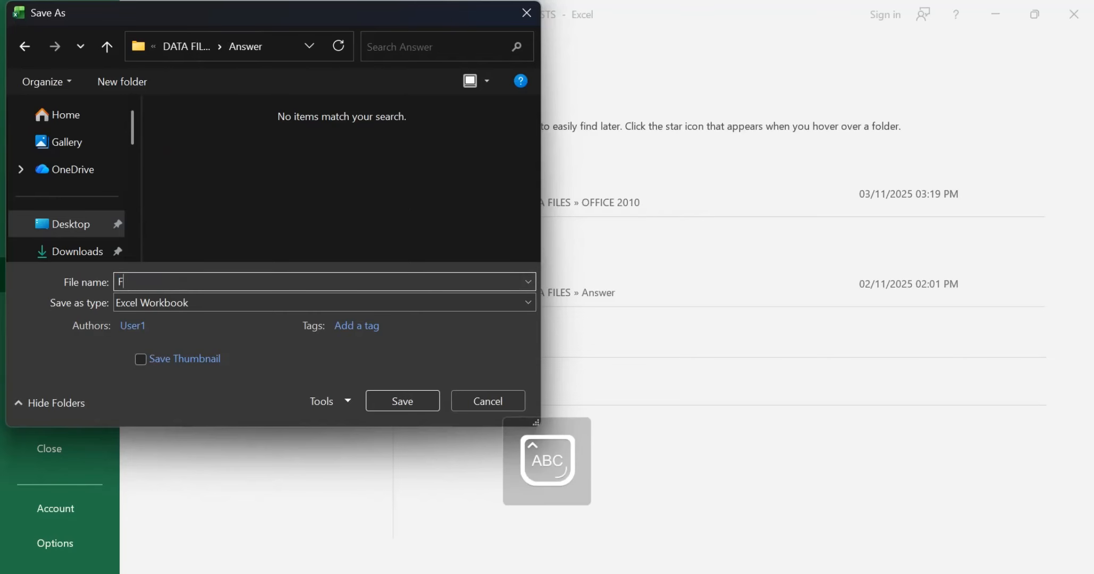
type("ILTERS")
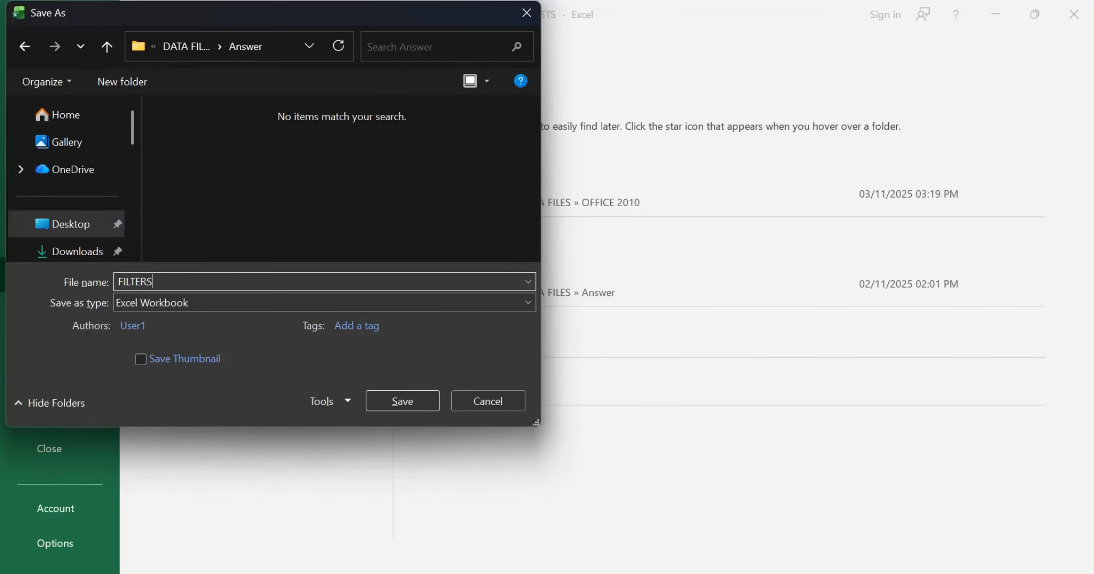
key("alt+Tab")
key("alt+Tab")
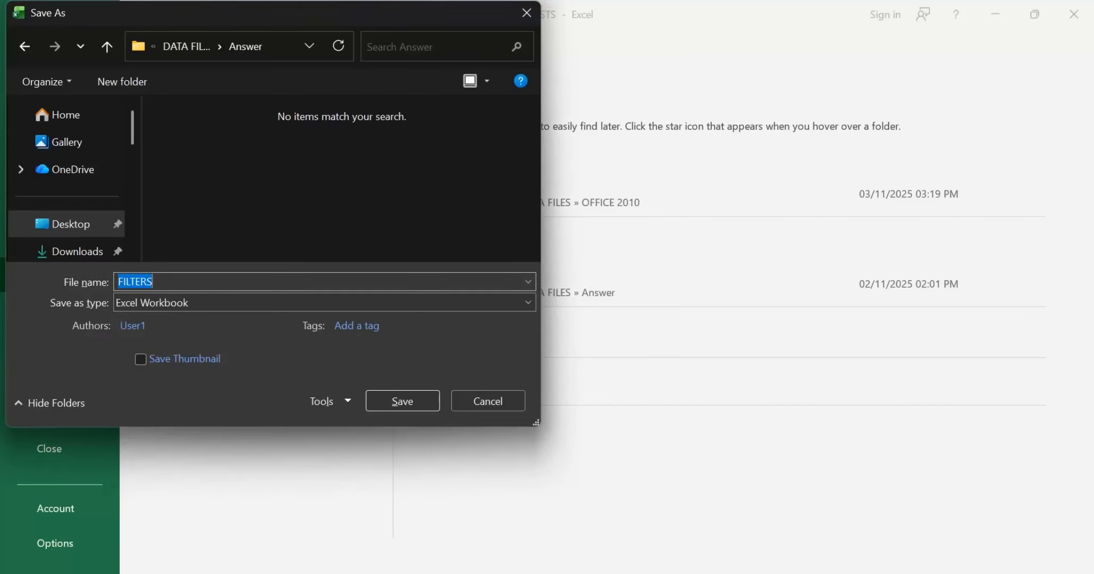
key("BackSpace")
type("FILTER")
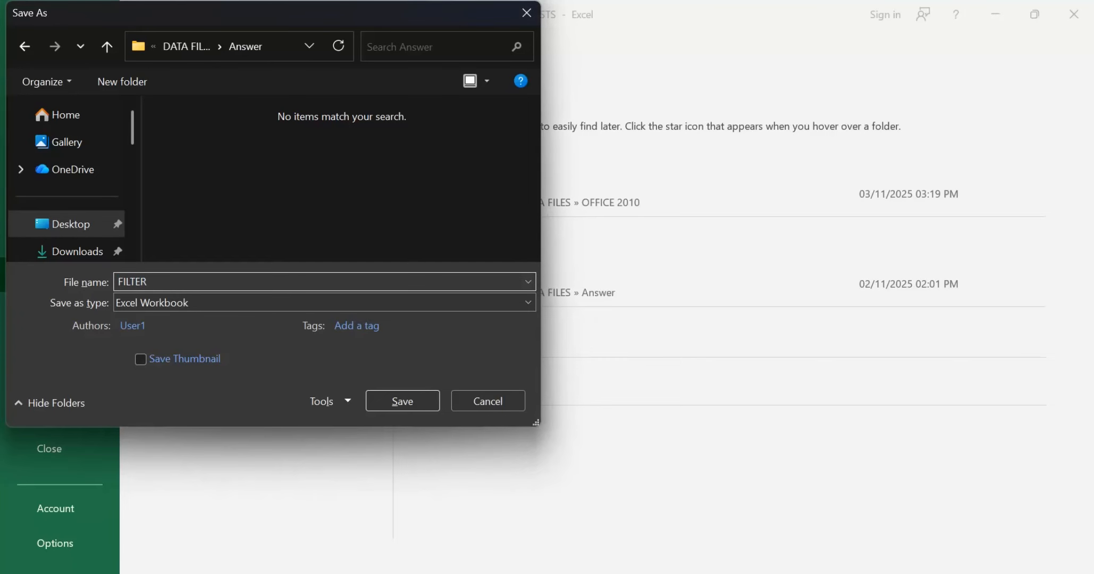
key("Return")
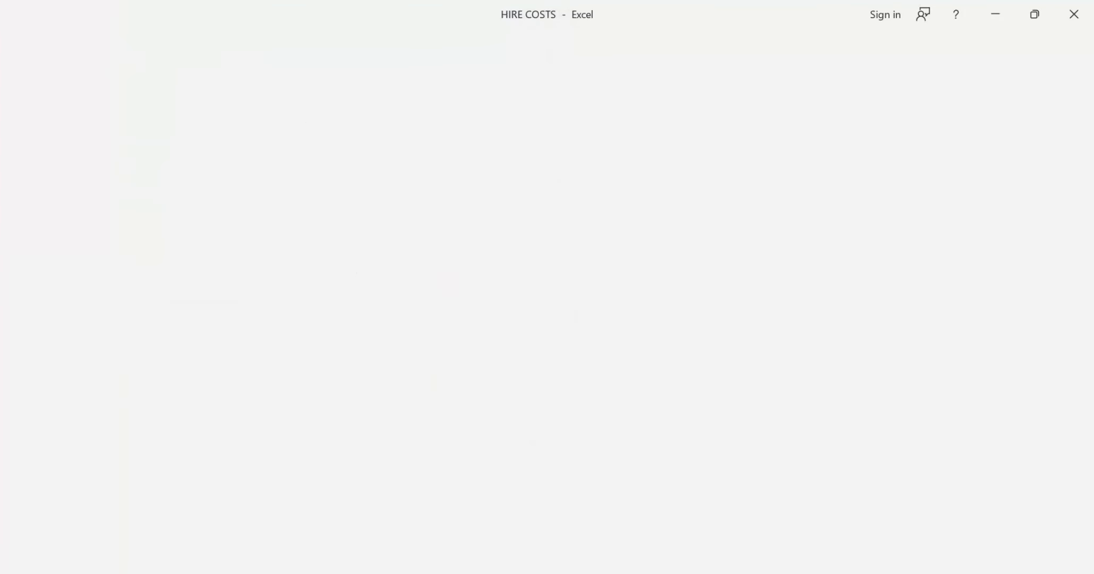
Step: Check the Task B2b filter instructions in the question paper, and display the COSTS worksheet's values instead of formulas in Excel
key("alt+Tab")
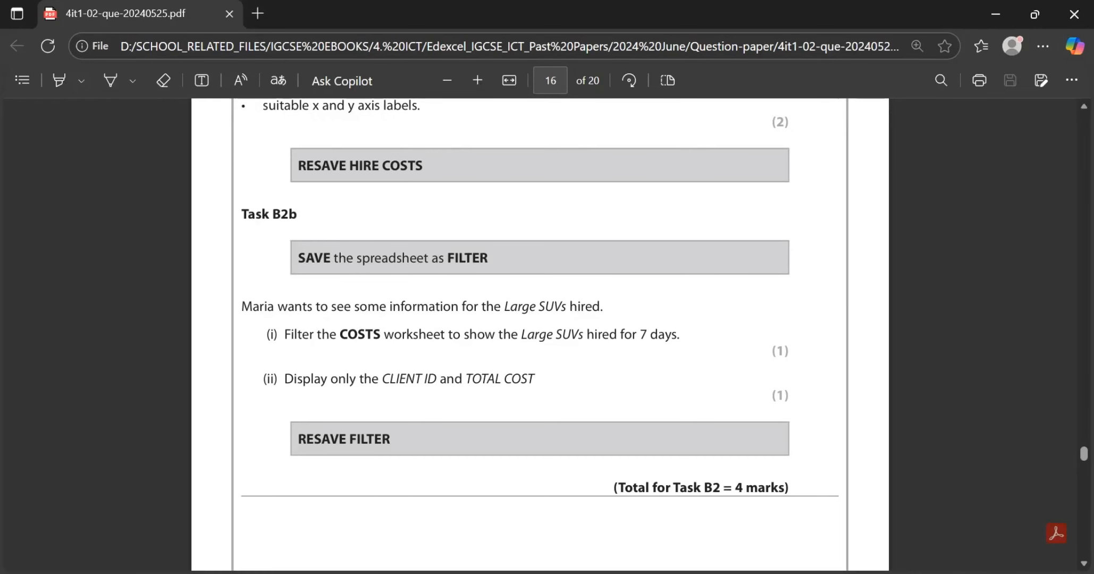
scroll(540, 298, "down", 1)
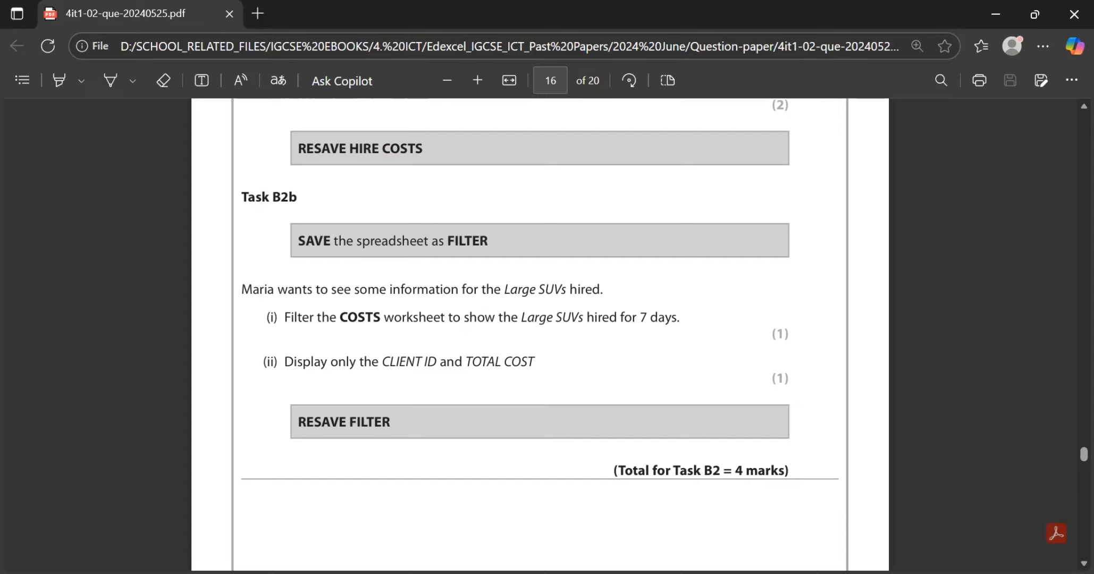
scroll(540, 298, "down", 1)
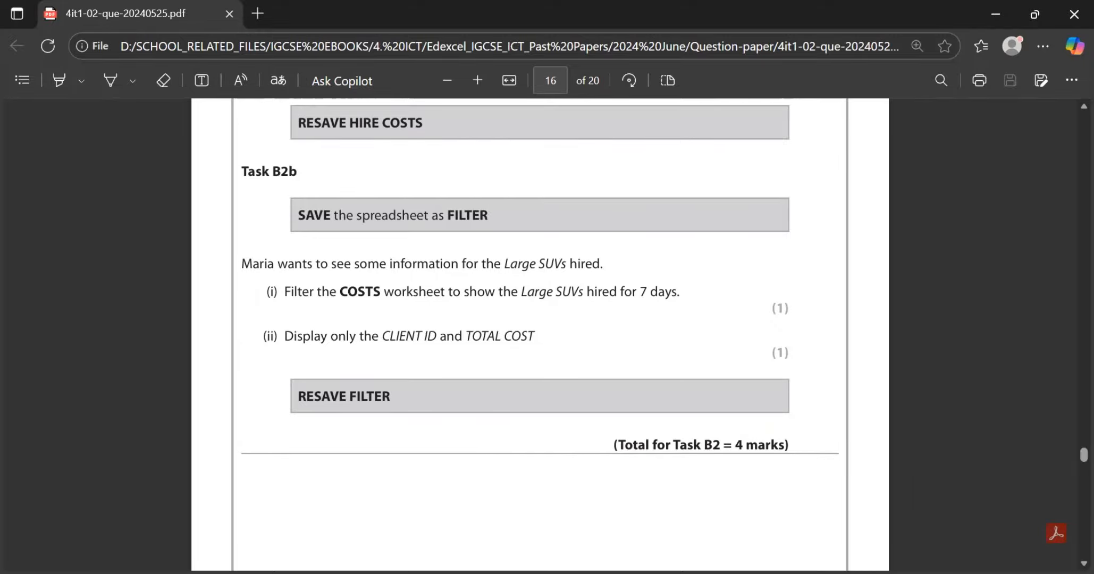
key("alt+Tab")
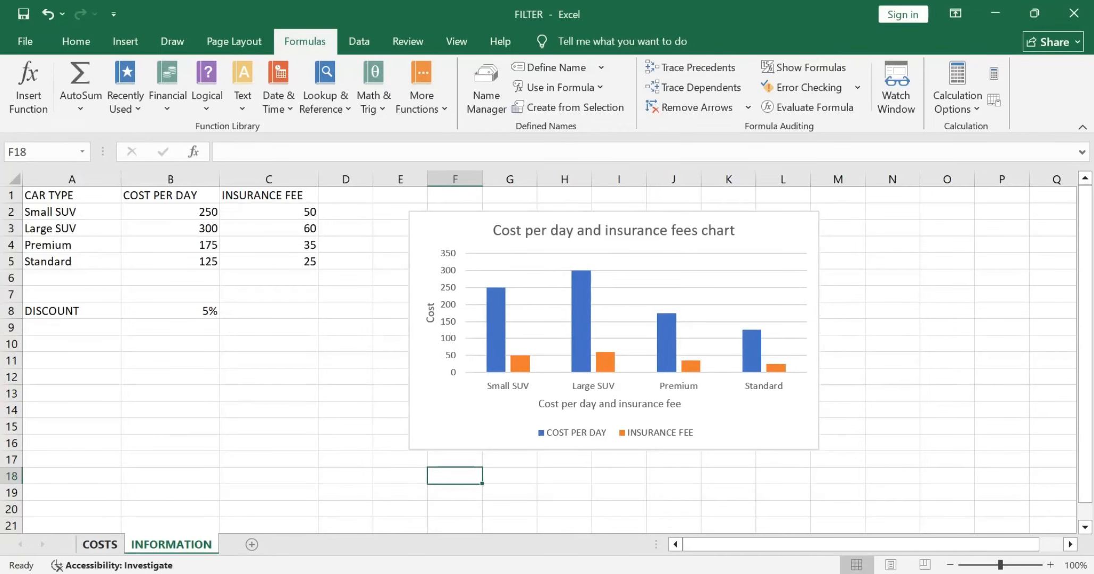
left_click(99, 544)
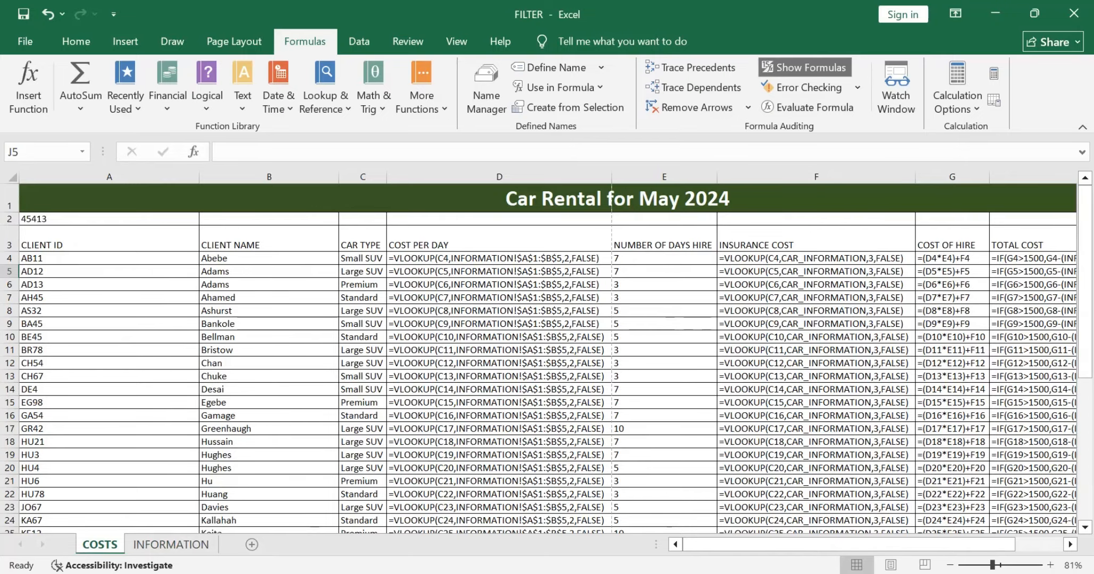
left_click(805, 67)
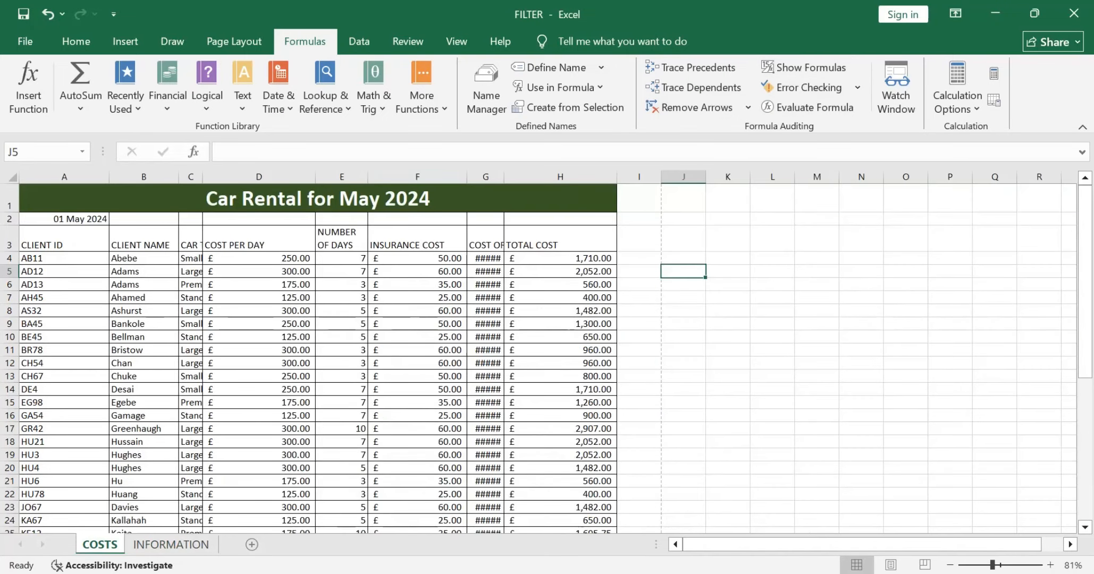
Step: AutoFit the COST OF HIRE and INSURANCE COST columns, and widen the NUMBER OF DAYS HIRE column so its heading fits on two lines
double_click(504, 177)
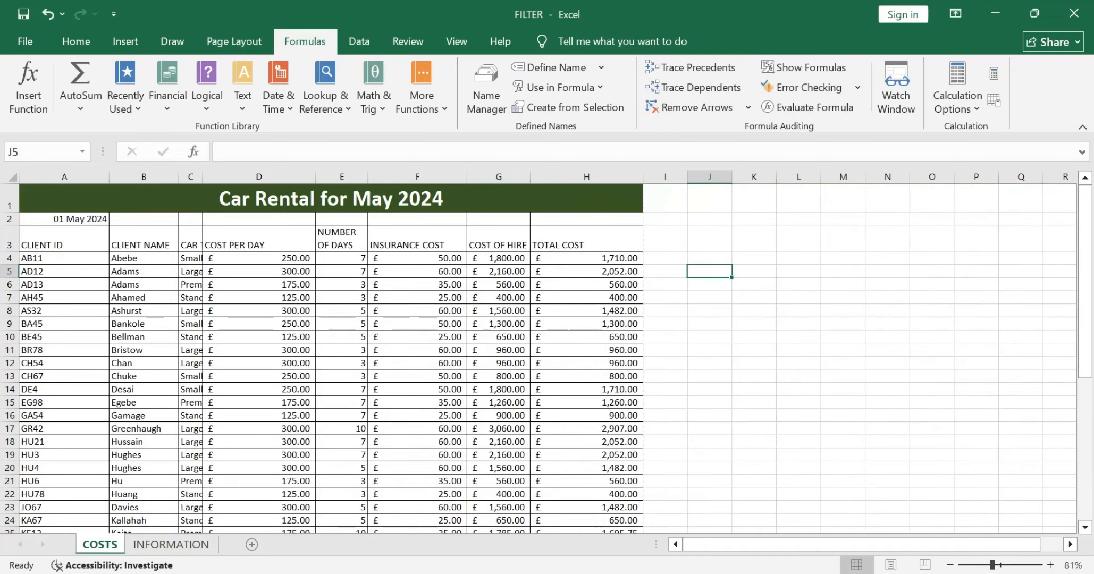
double_click(467, 177)
left_click(393, 198)
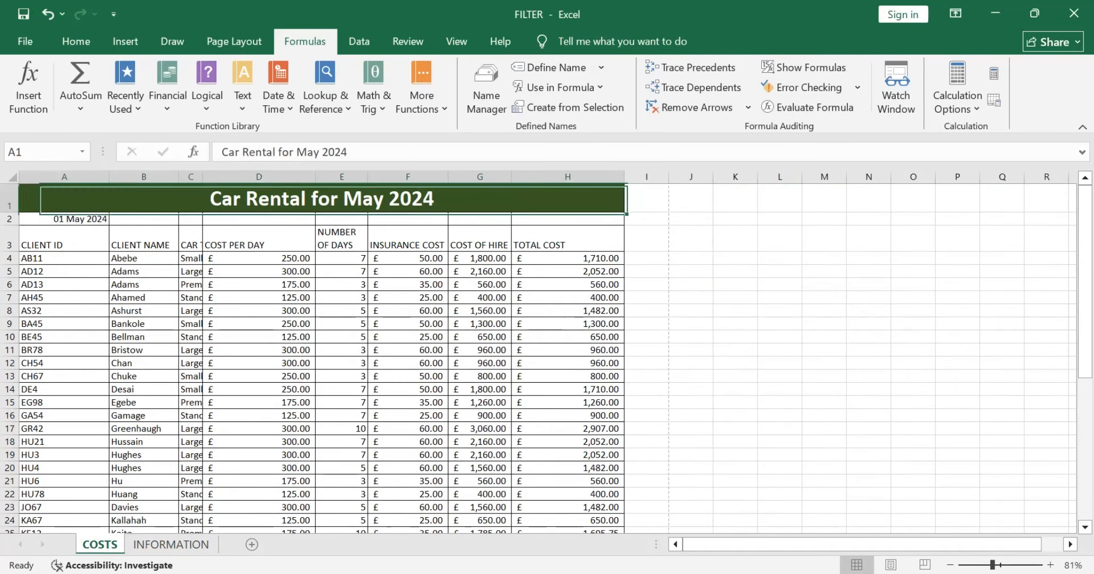
double_click(368, 177)
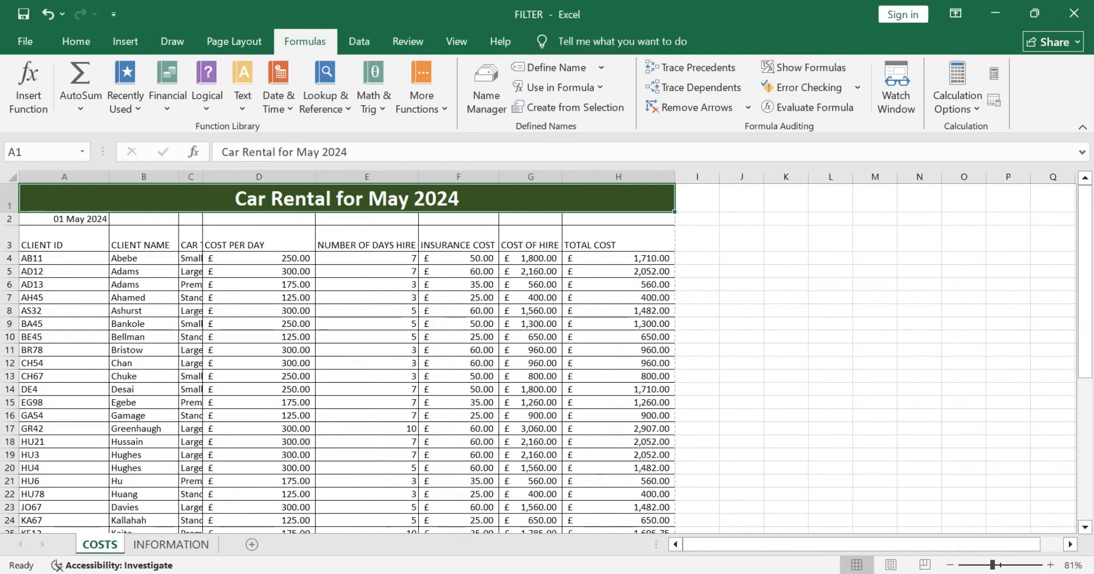
left_click_drag(418, 177, 390, 177)
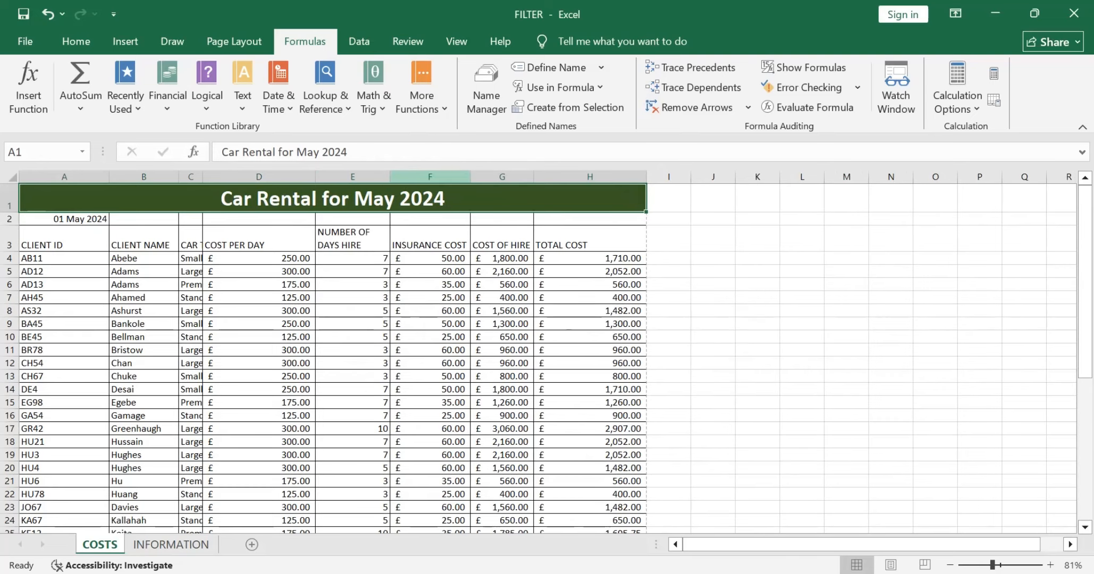
left_click(470, 177)
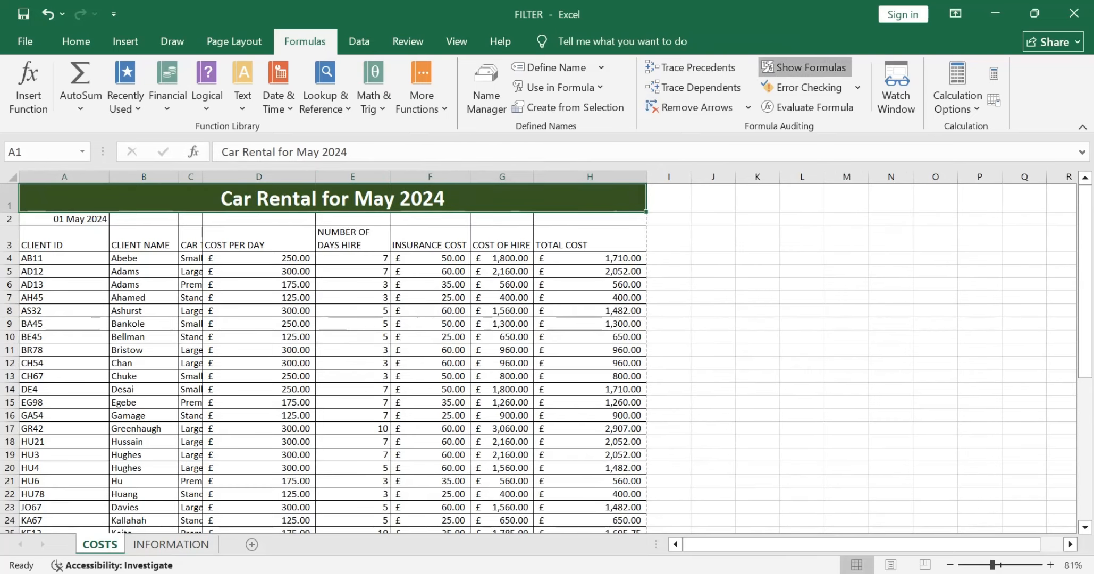
Step: Display the formulas on the COSTS worksheet again
left_click(805, 67)
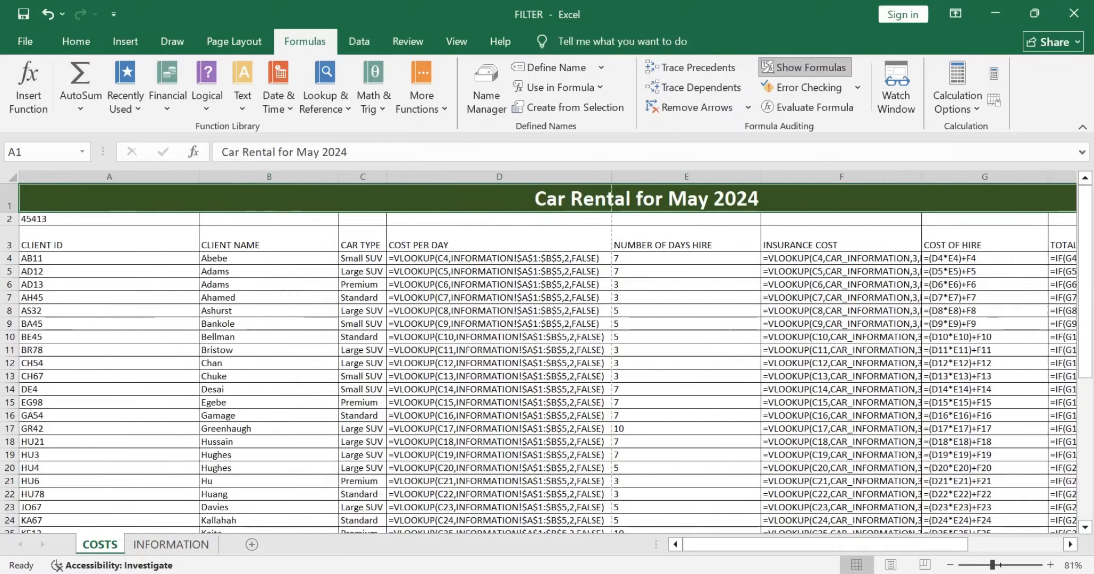
Step: Widen the INSURANCE COST column until its formulas fit, and AutoFit the COST OF HIRE and NUMBER OF DAYS HIRE columns
scroll(547, 353, "right", 1)
left_click(921, 177)
left_click_drag(921, 177, 958, 177)
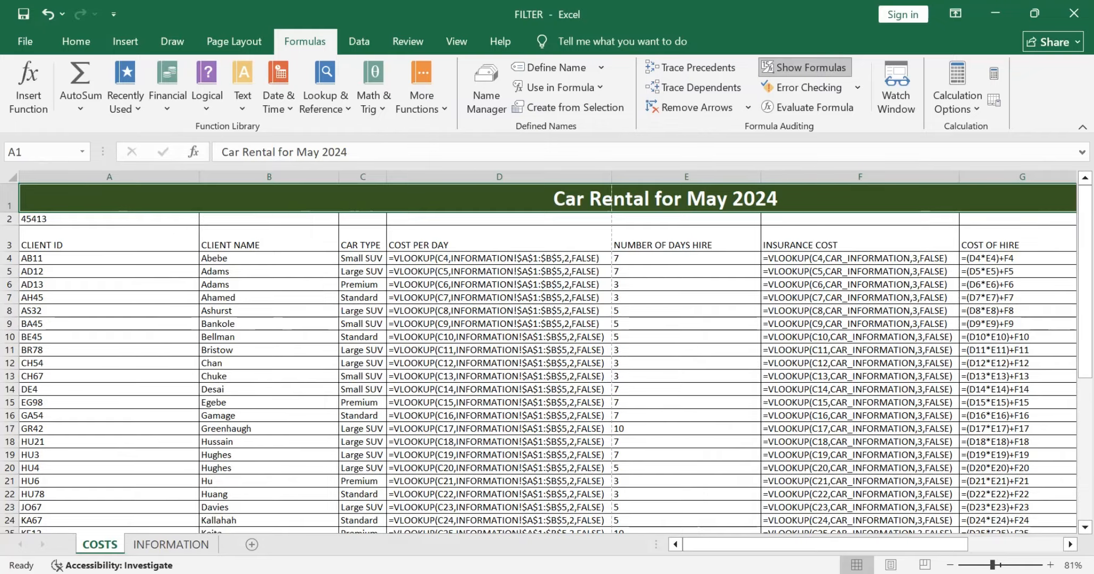
scroll(547, 354, "right", 3)
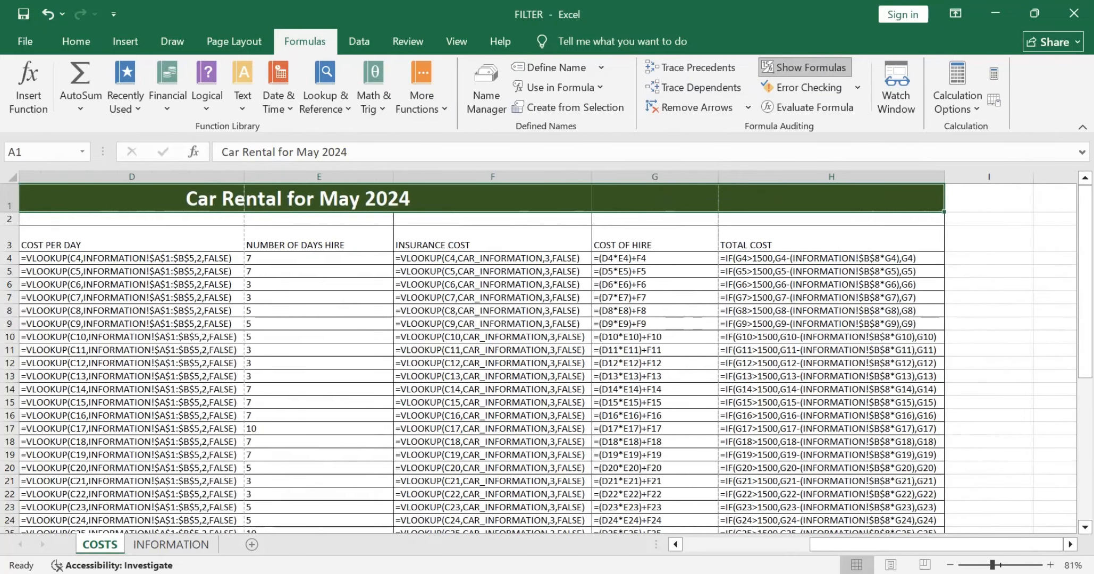
double_click(718, 177)
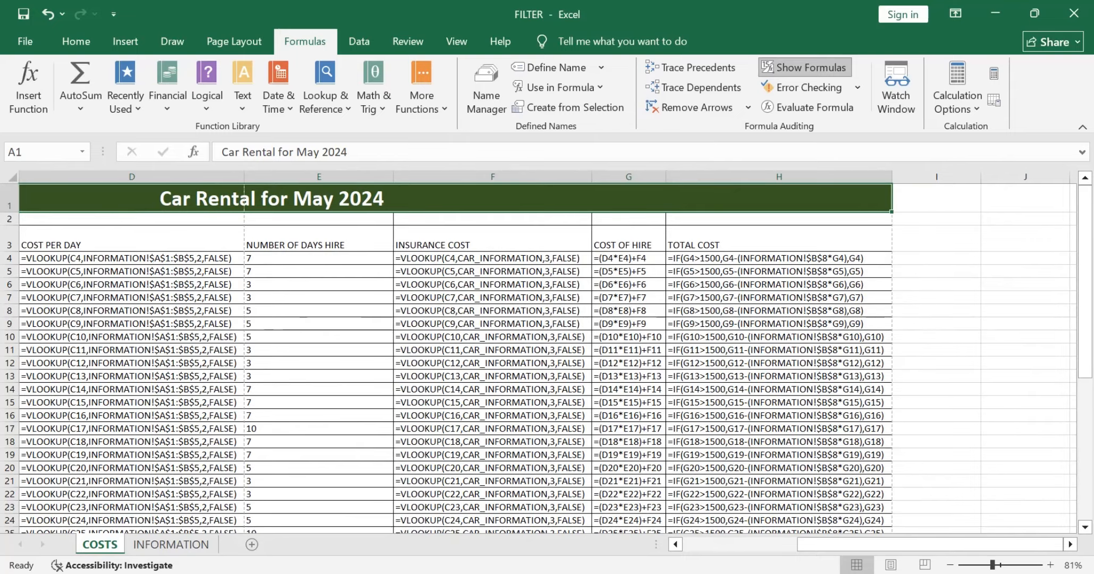
double_click(393, 177)
scroll(393, 177, "left", 3)
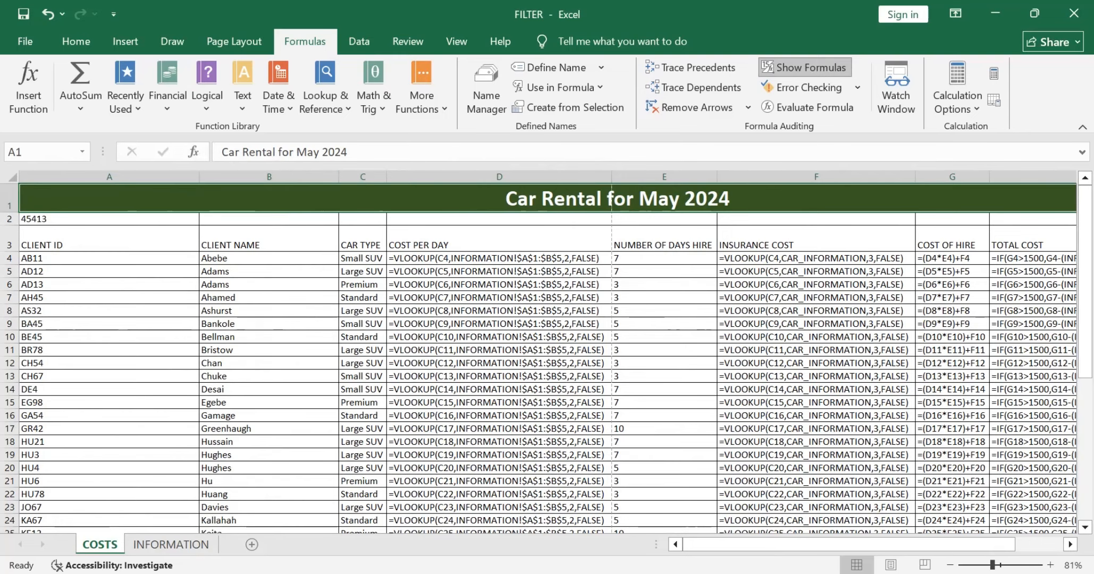
Step: Display the COSTS worksheet's values, and widen the COST OF HIRE and CAR TYPE columns until their contents fit
left_click(804, 67)
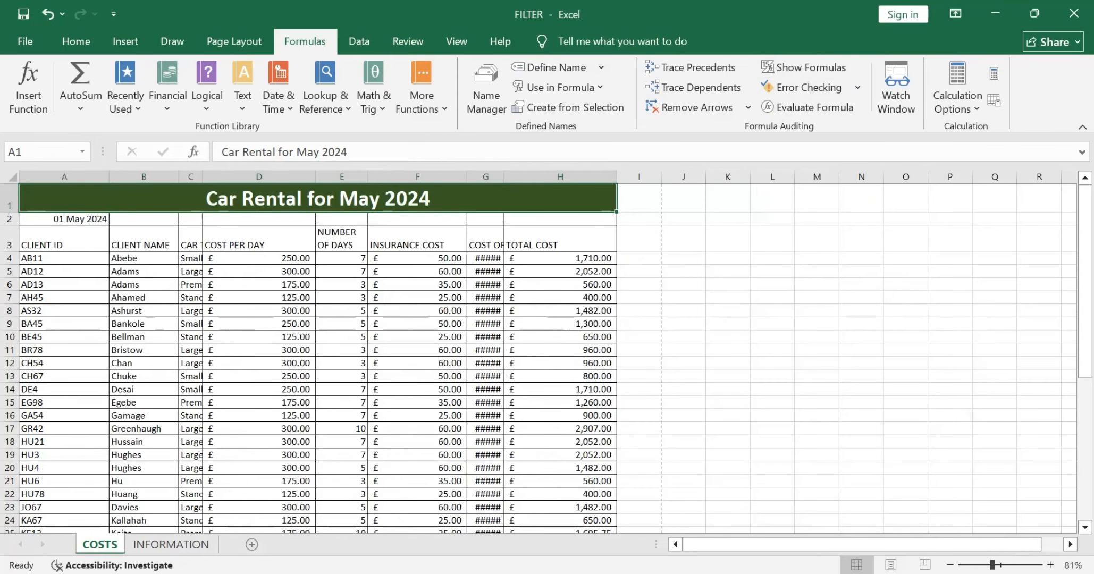
left_click_drag(503, 177, 531, 176)
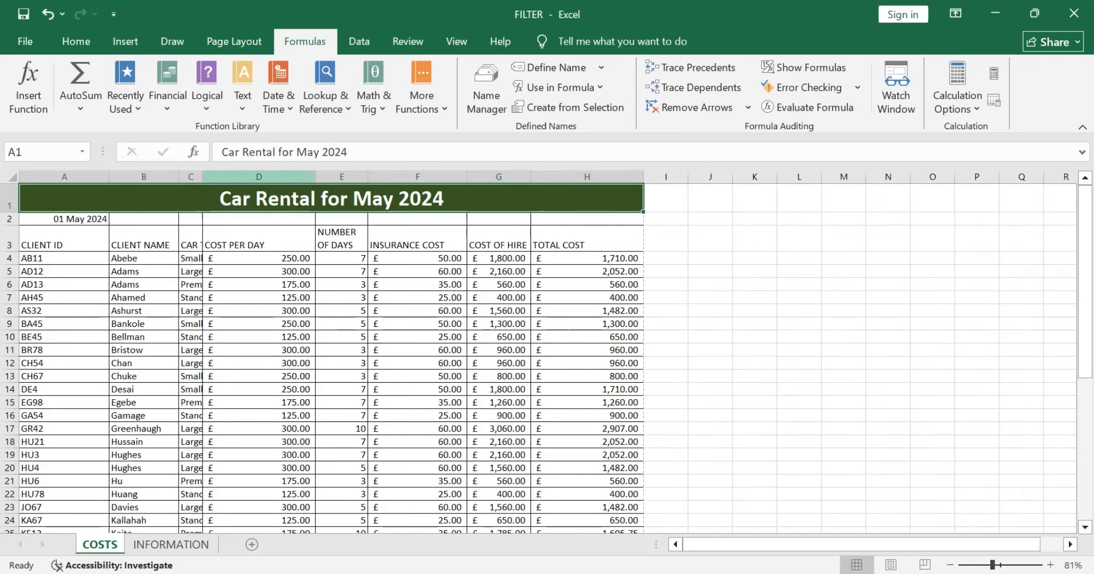
left_click_drag(202, 176, 233, 176)
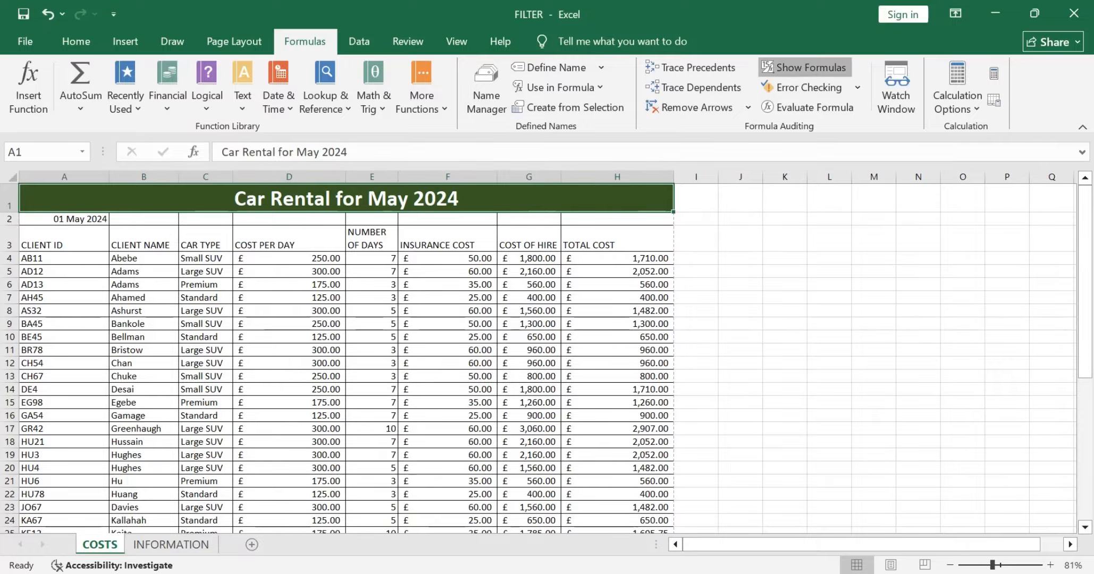
Step: Check how the COSTS columns fit with formulas displayed, and return the worksheet to showing values
left_click(804, 68)
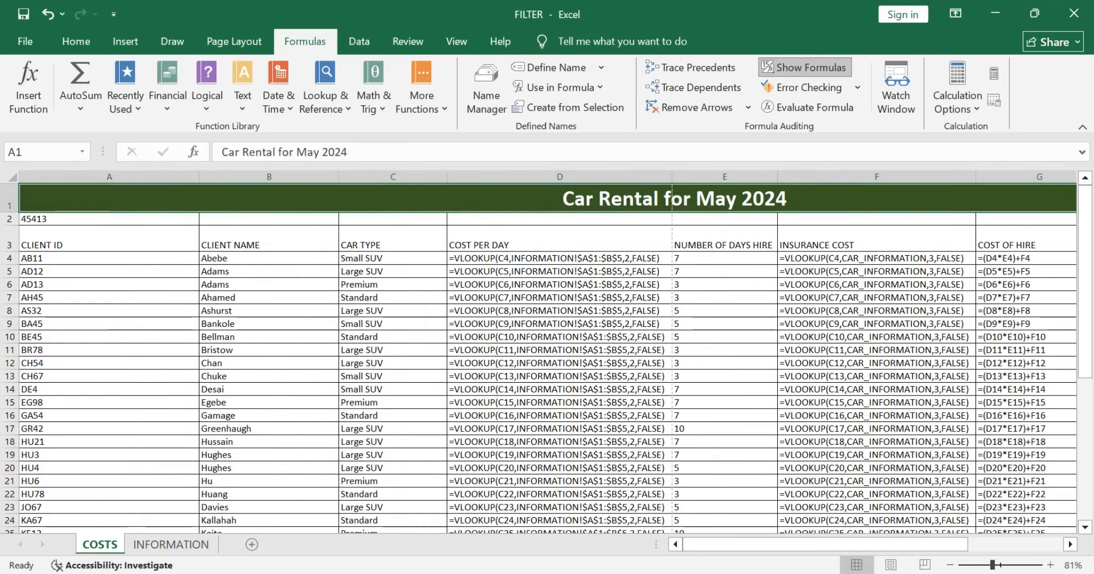
scroll(548, 358, "right", 6)
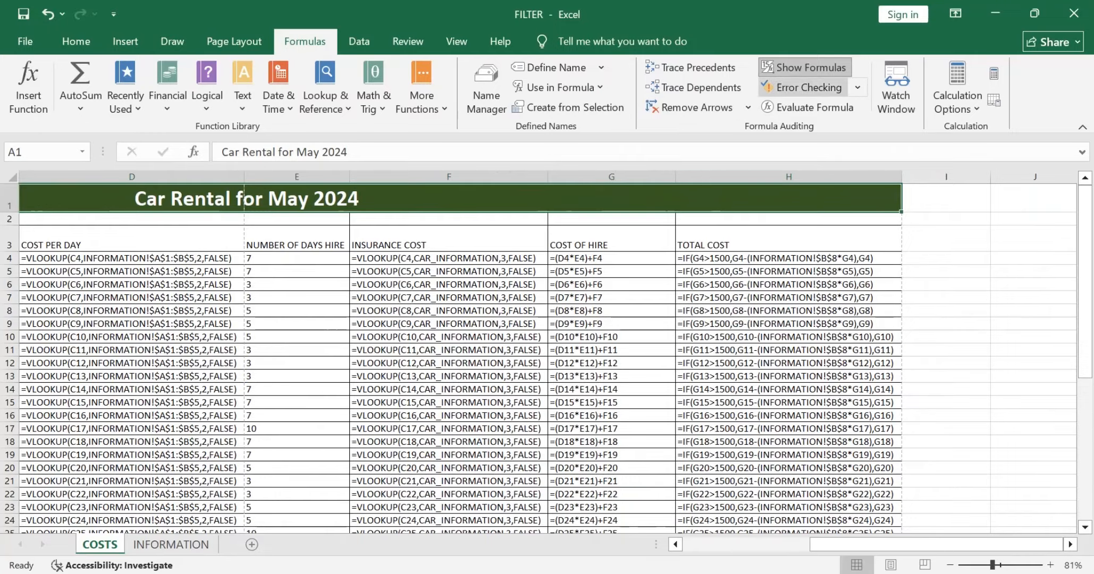
left_click(805, 68)
scroll(547, 359, "left", 3)
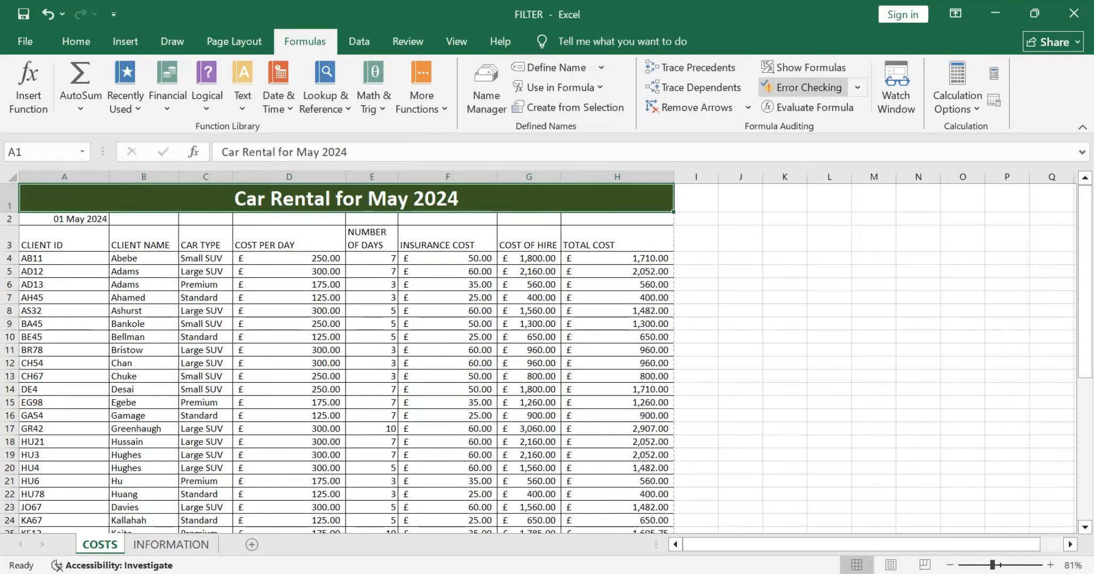
left_click(76, 41)
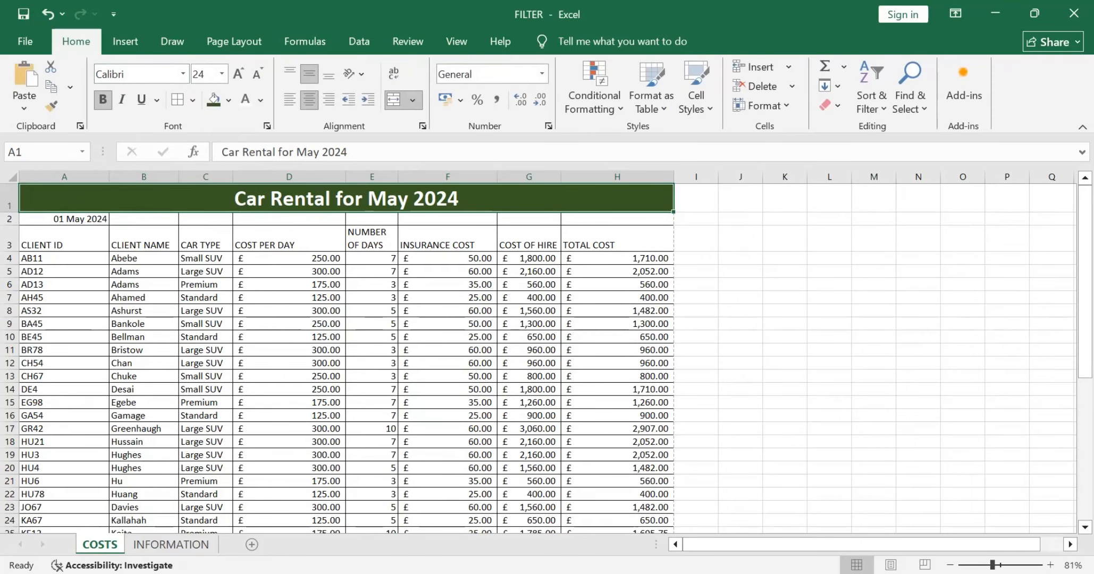
left_click(871, 90)
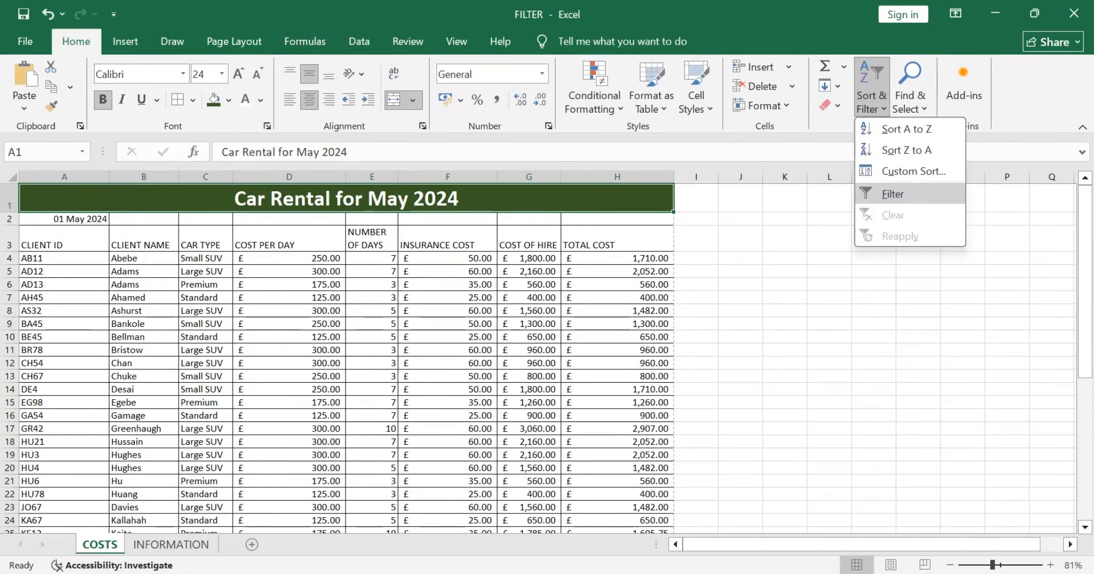
left_click(892, 193)
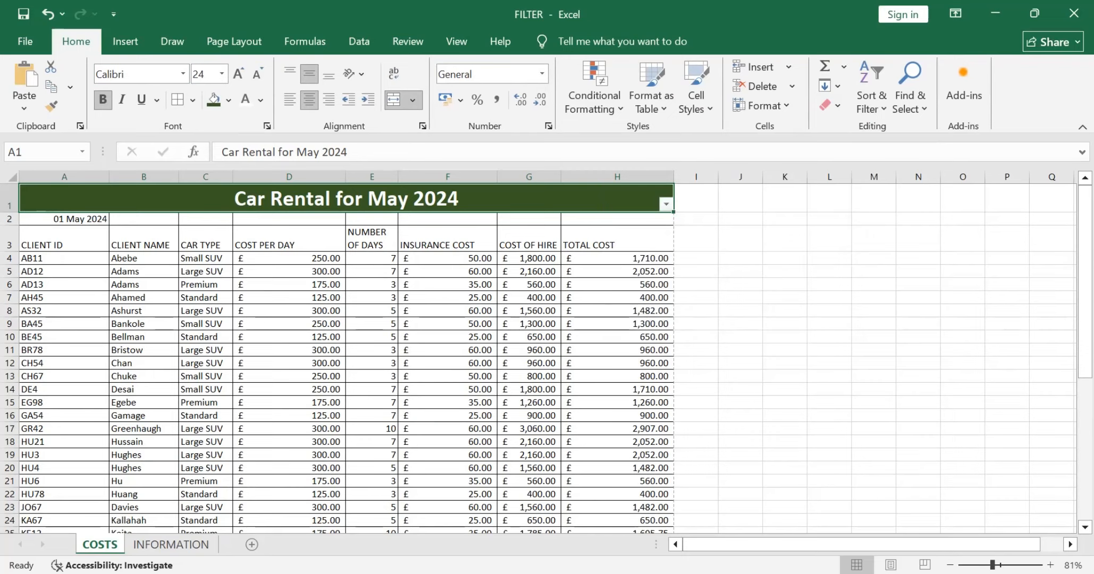
key("ctrl+z")
Step: Turn on filtering for the heading cells from CLIENT ID to TOTAL COST in row 3
left_click(9, 245)
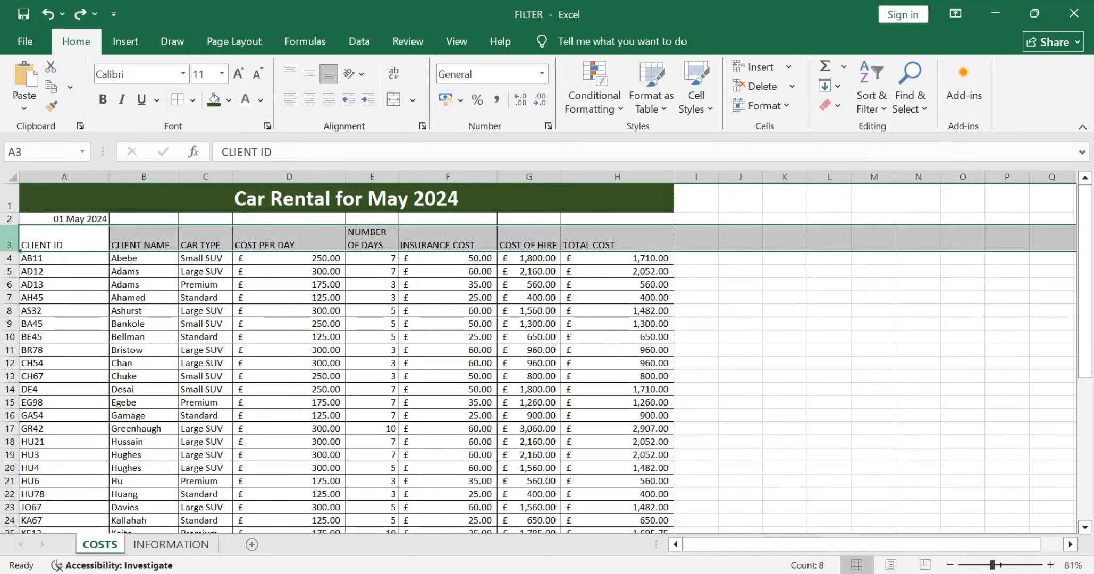
left_click(60, 242)
left_click_drag(59, 242, 616, 242)
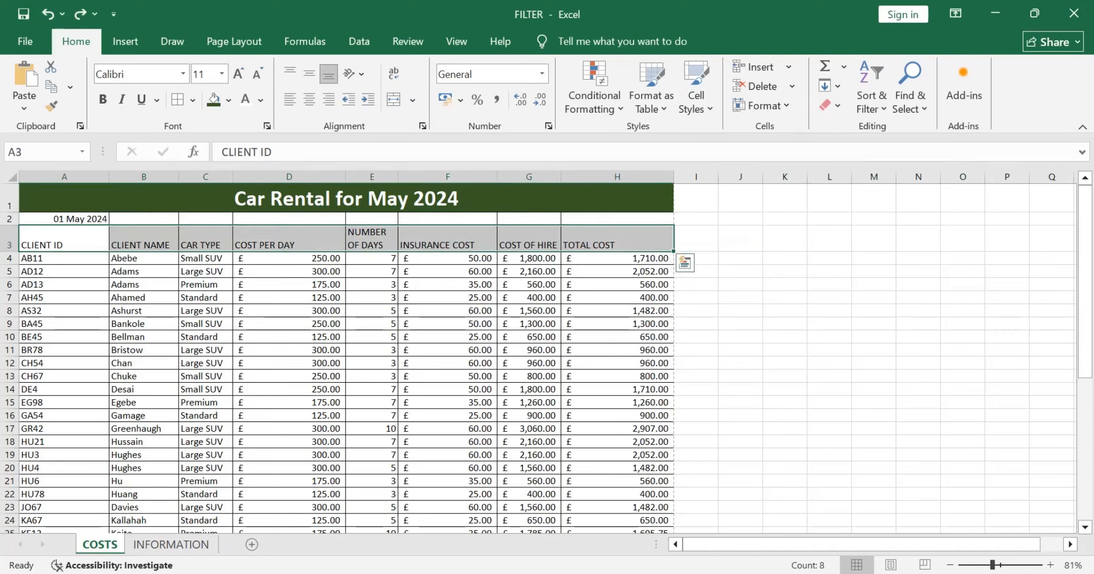
left_click(871, 98)
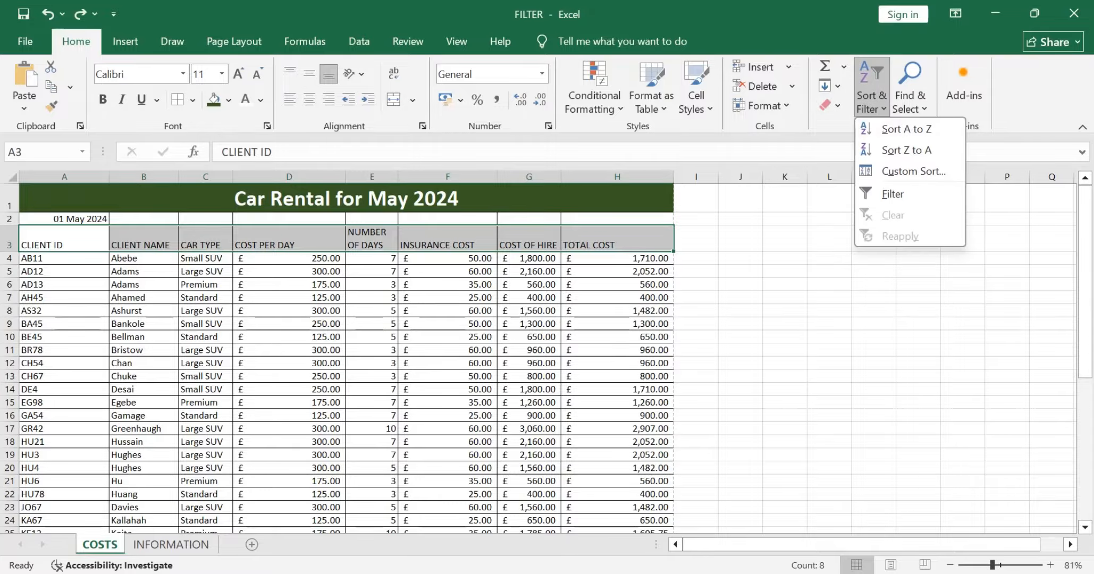
left_click(893, 194)
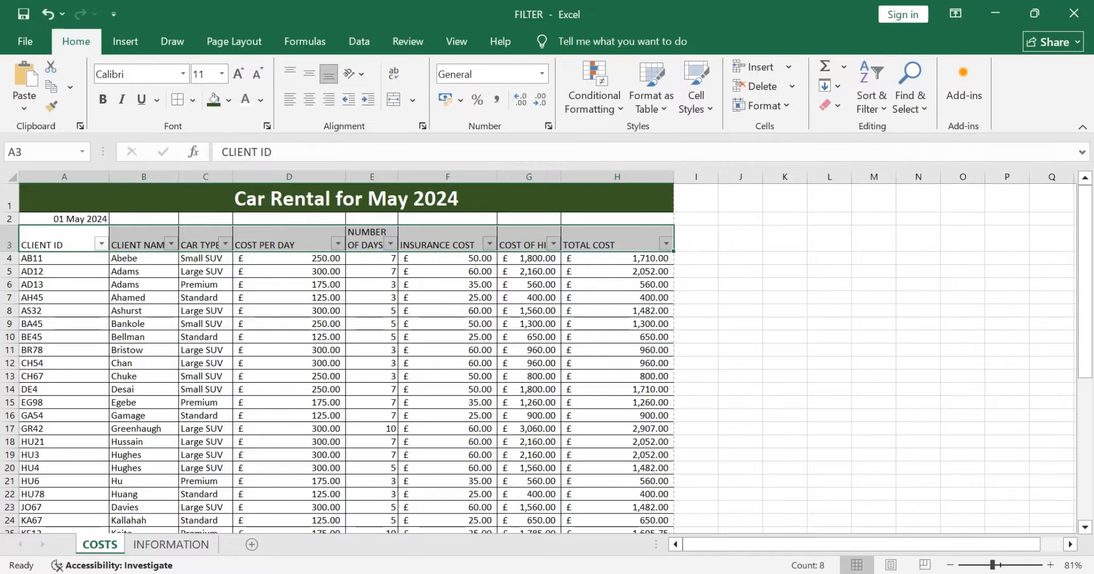
Step: Check the Task B2b filter criteria in the question paper, and filter the CAR TYPE column in Excel to show only Large SUV
key("alt+Tab")
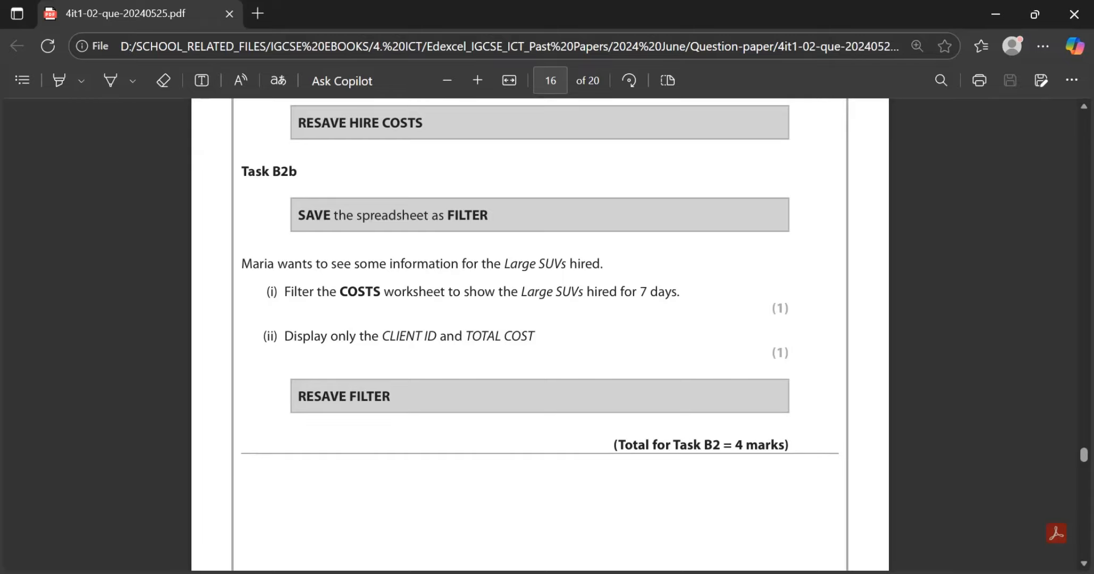
key("alt+Tab")
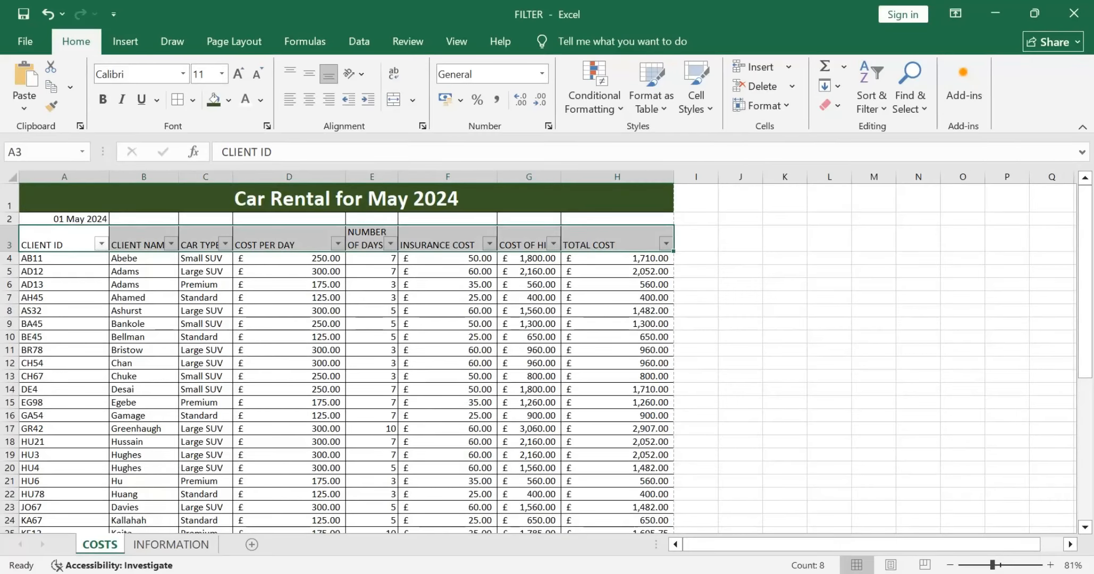
left_click(226, 243)
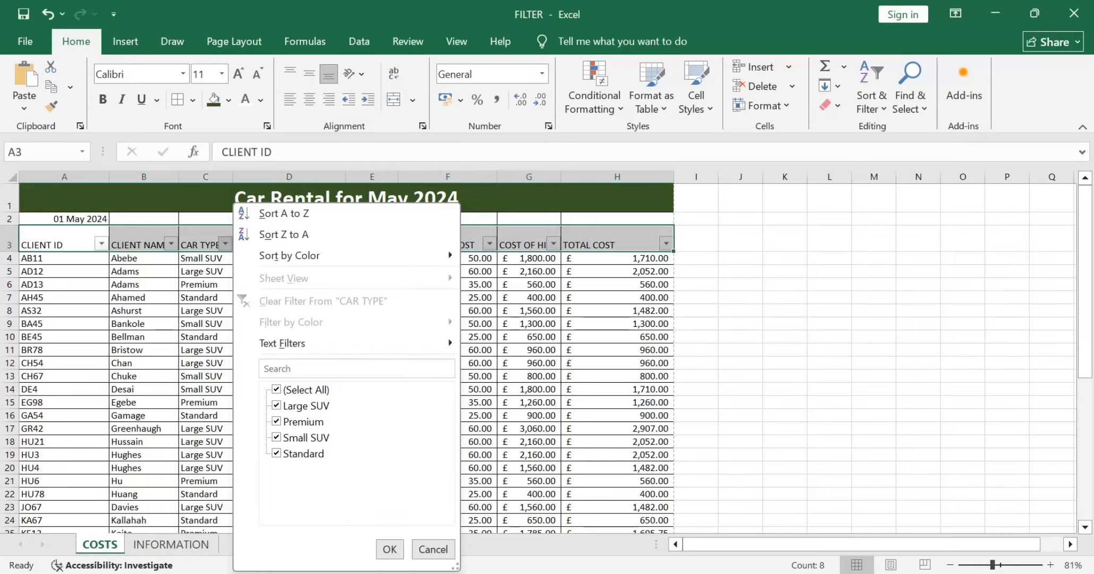
left_click(277, 422)
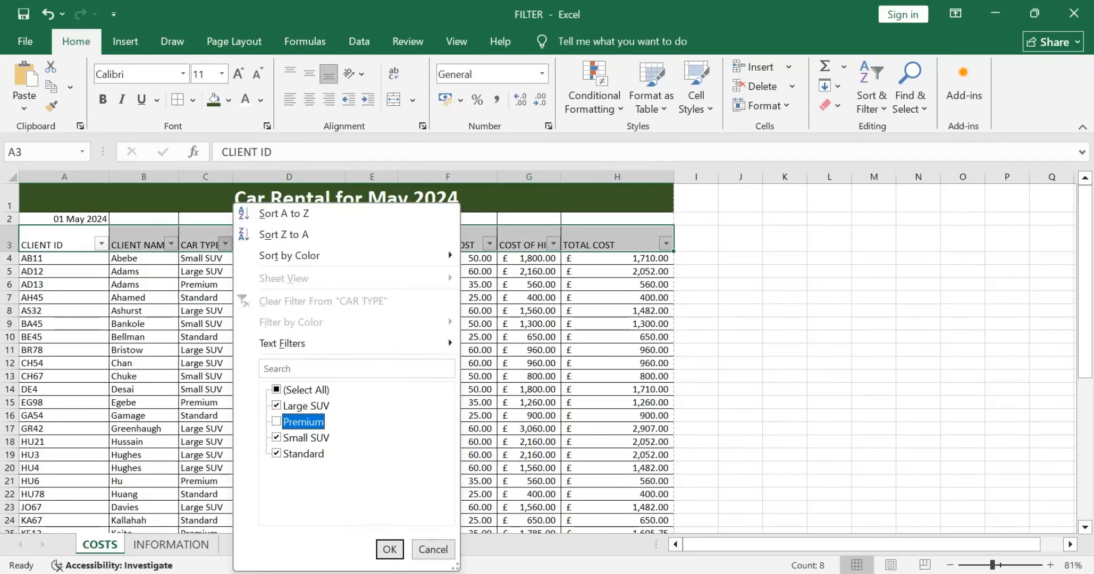
left_click(276, 390)
left_click(276, 389)
left_click(276, 406)
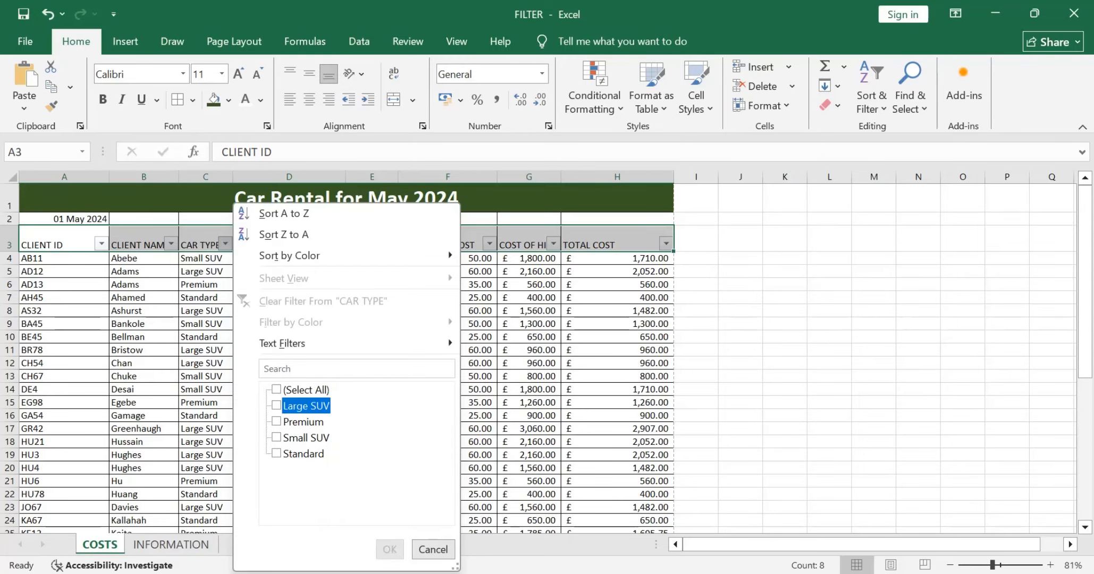
left_click(389, 549)
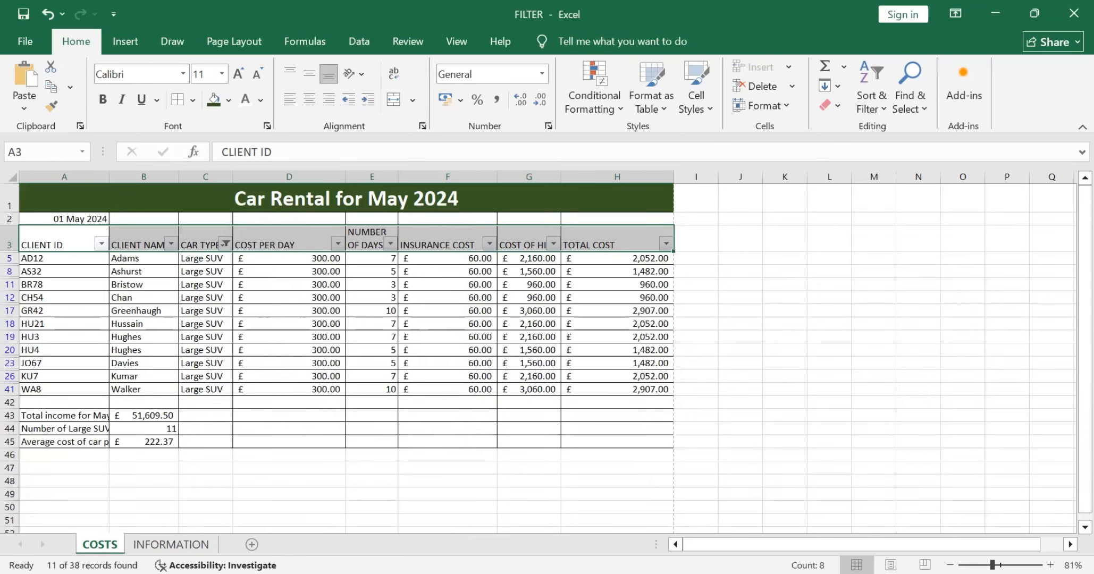
Step: Check the required hire length in the question paper, and filter the NUMBER OF DAYS HIRE column in Excel to show only 7
key("alt+Tab")
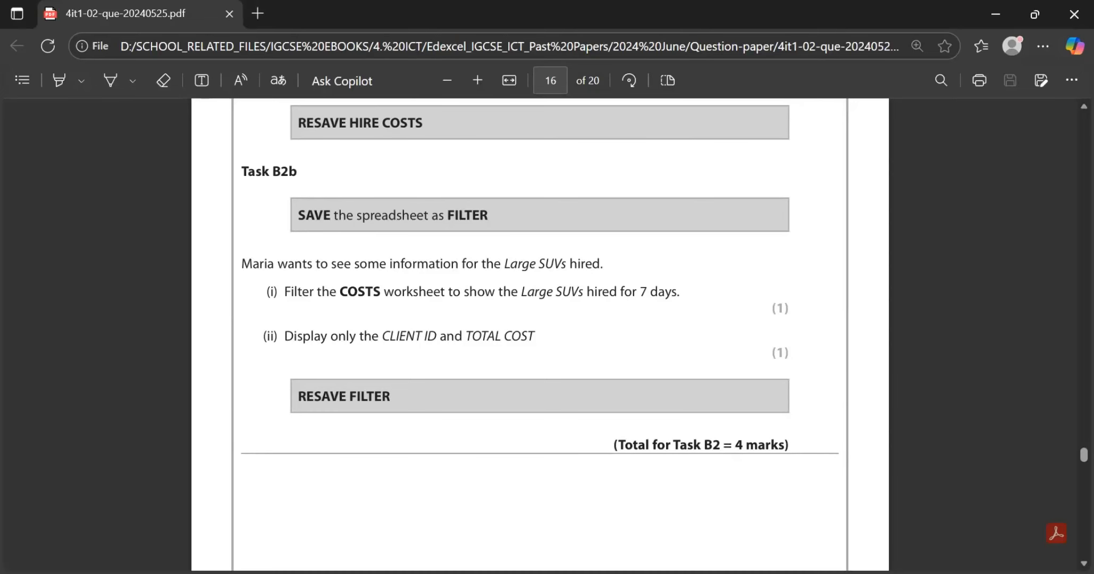
key("alt+Tab")
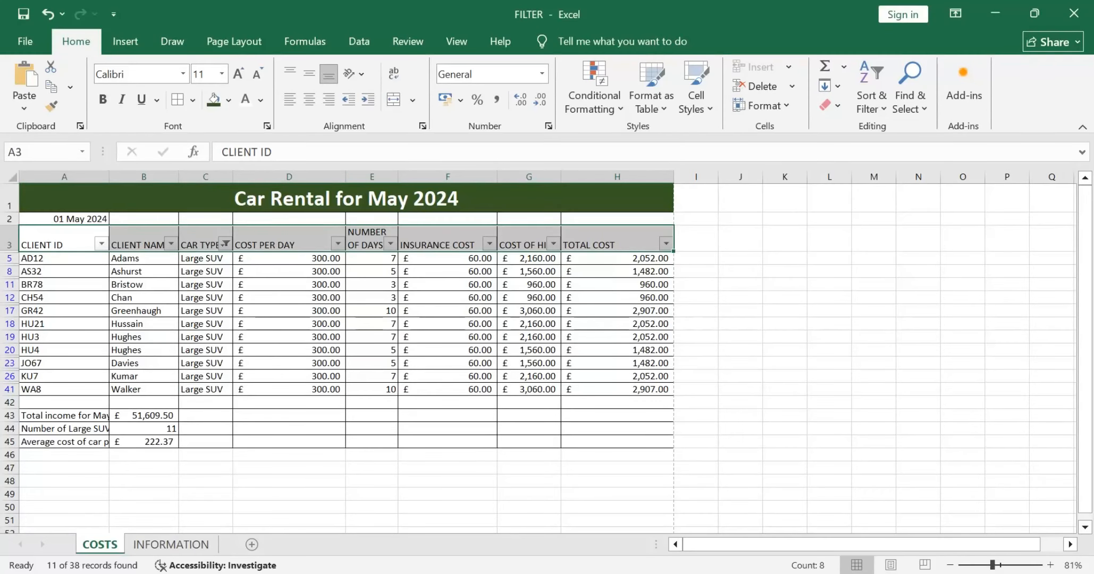
left_click(390, 242)
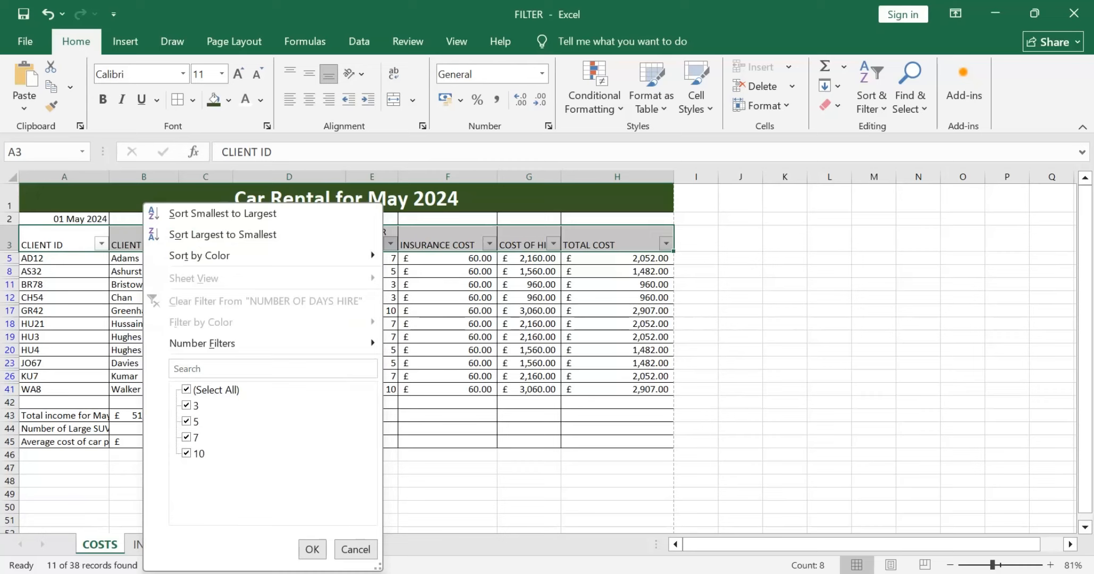
left_click(186, 389)
left_click(186, 437)
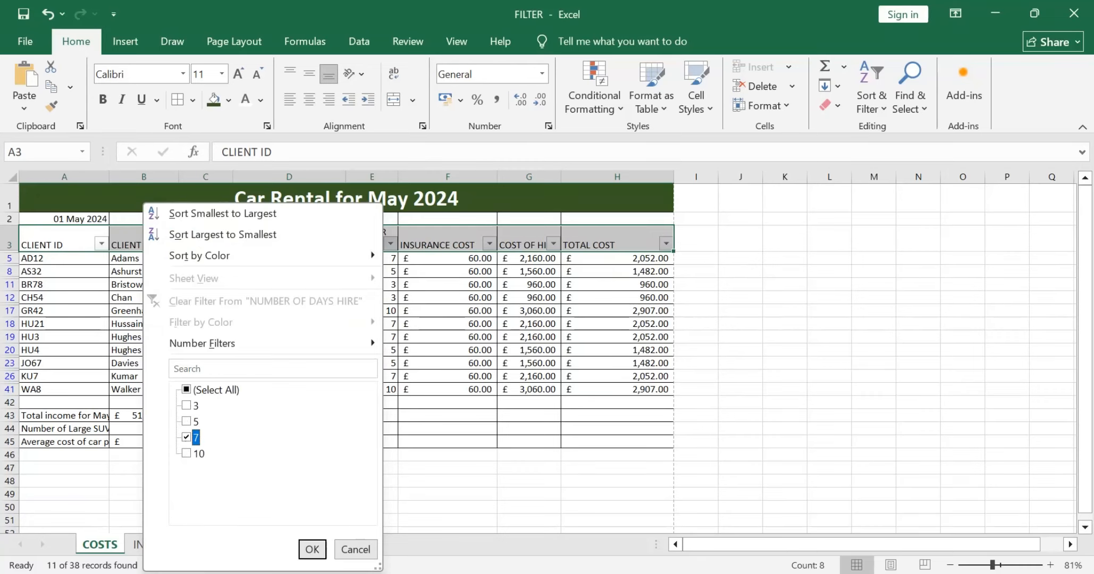
key("Return")
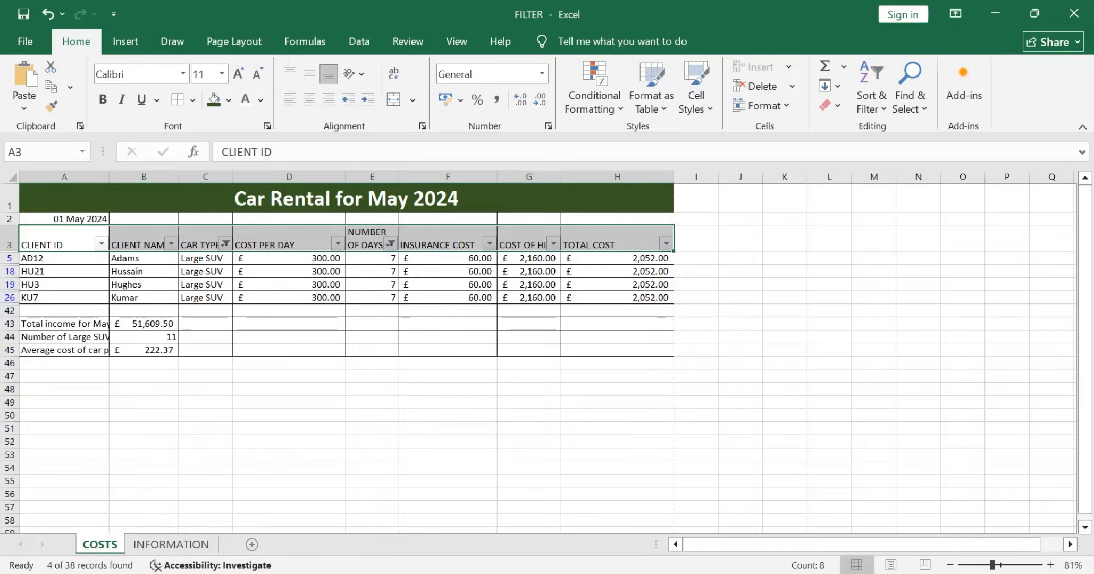
Step: Widen the CLIENT ID column to fit the summary labels below the data, and check Task B2b part (ii) in the question paper
left_click_drag(109, 177, 195, 176)
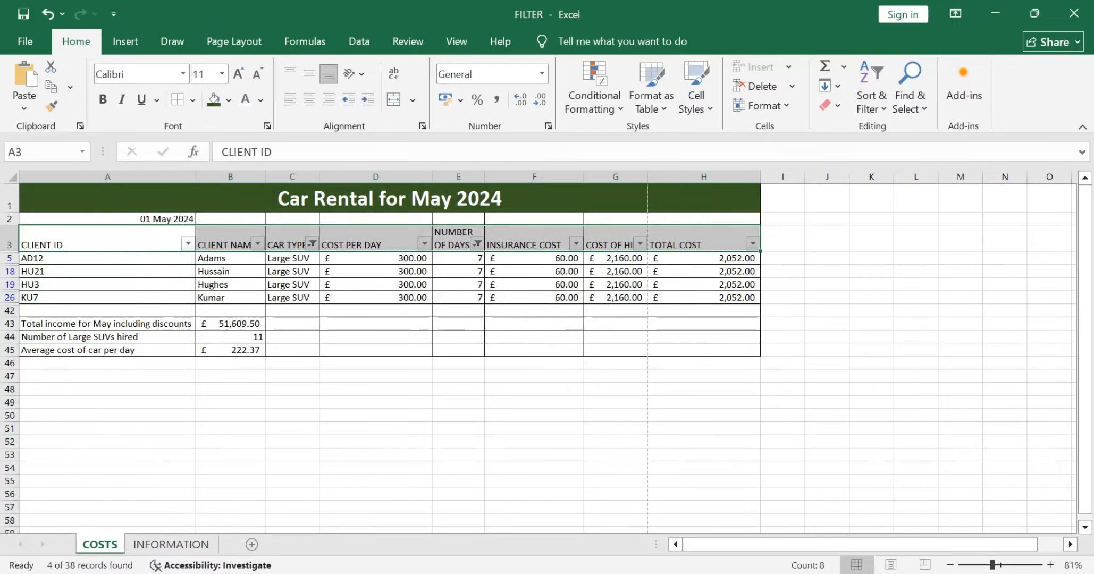
key("alt+Tab")
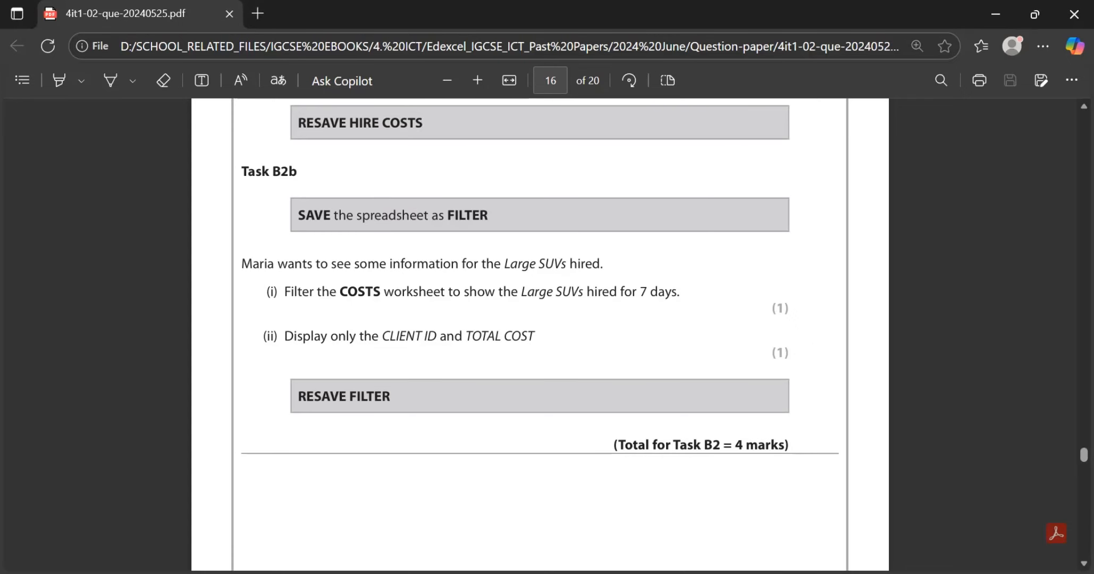
key("alt+Tab")
key("alt+Tab")
key("alt+Tab")
scroll(376, 389, "up", 1)
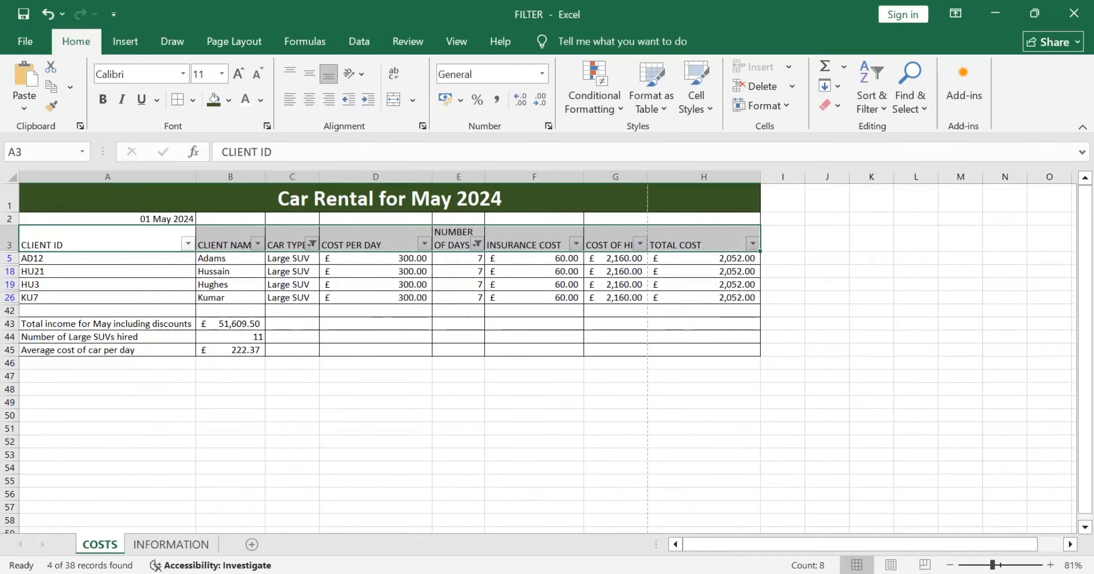
Step: Hide columns B to G, from CLIENT NAME to COST OF HIRE, on the COSTS worksheet
left_click(375, 389)
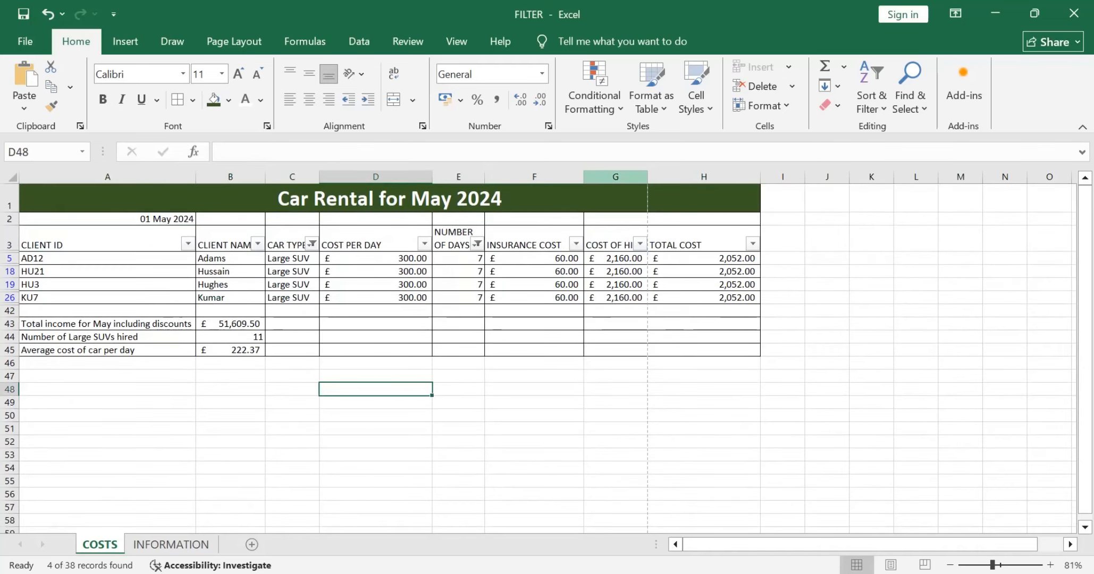
left_click_drag(615, 176, 229, 177)
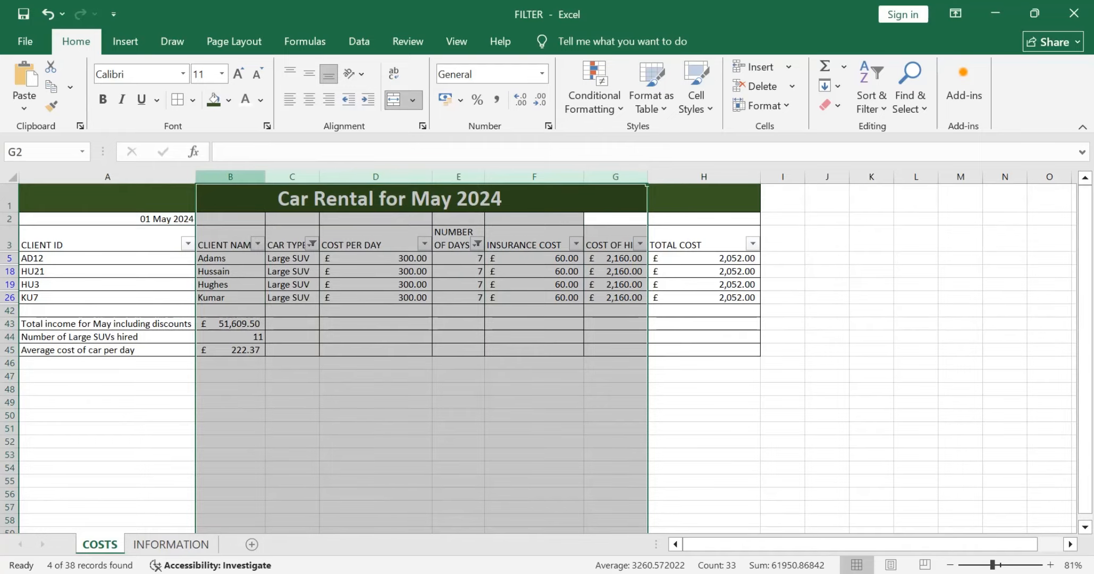
right_click(235, 177)
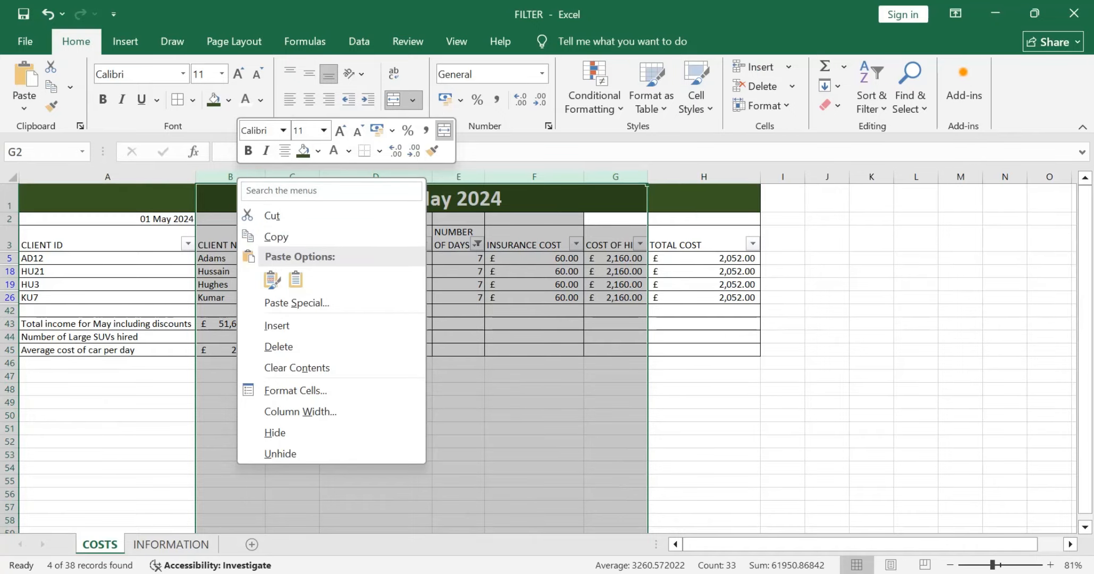
key("Escape")
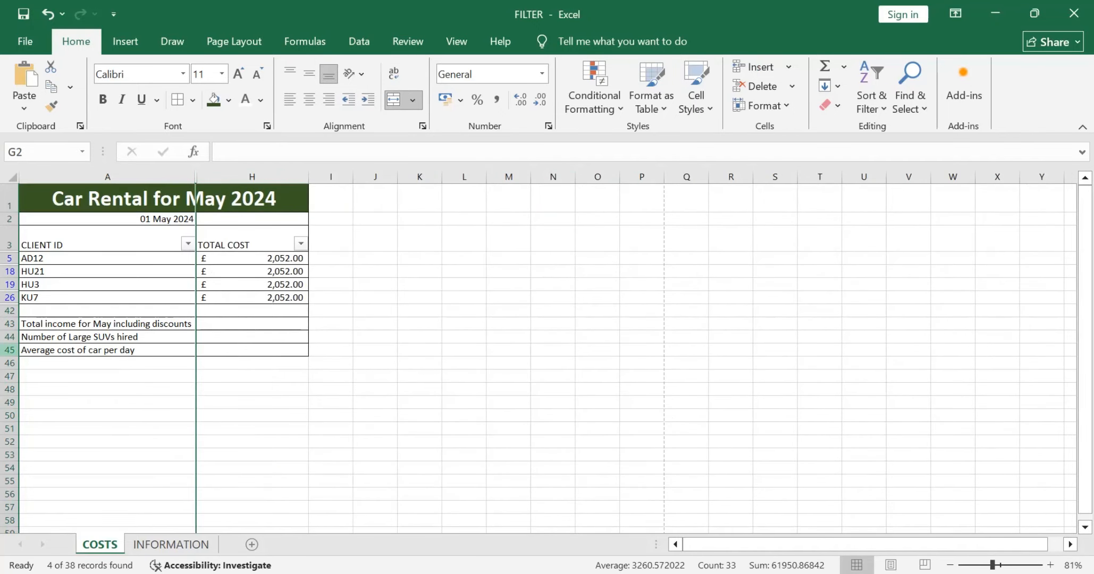
Step: Hide rows 42 to 45, which hold the summary labels, on the COSTS worksheet, and recheck Task B2b in the question paper
left_click_drag(9, 350, 9, 311)
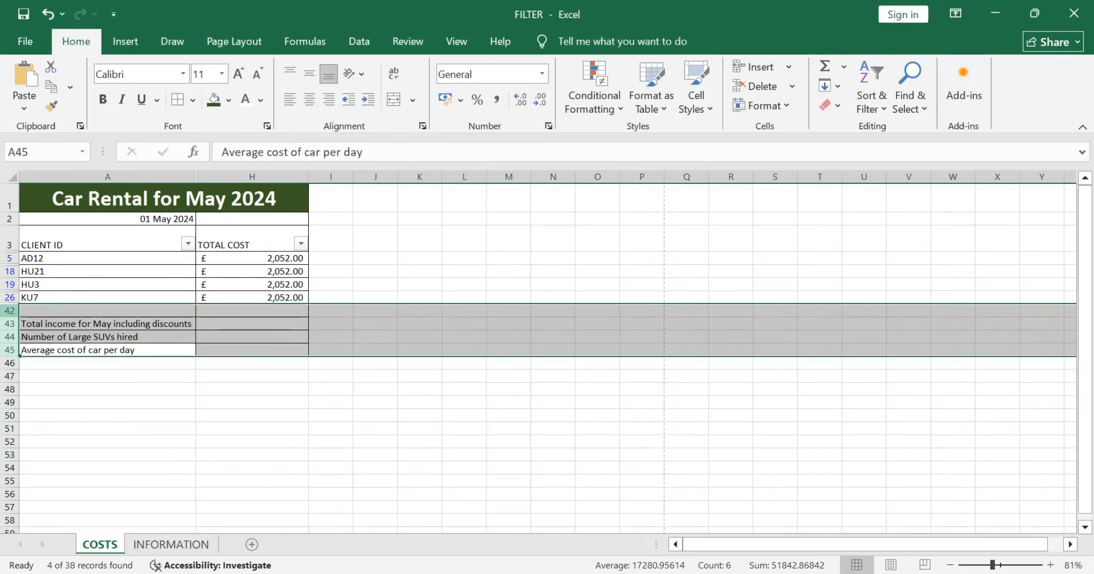
left_click(10, 310)
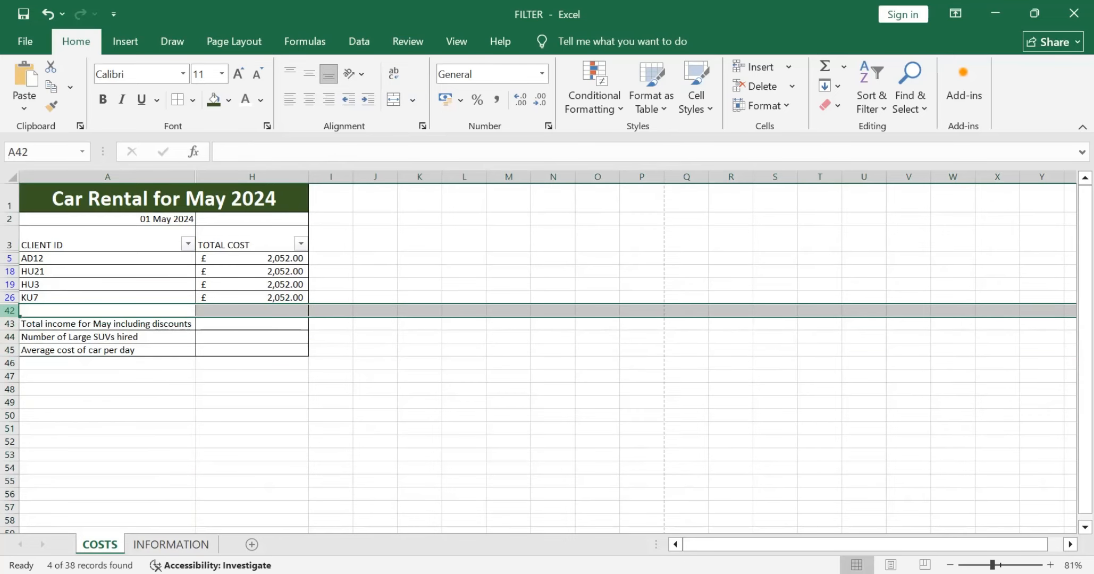
left_click_drag(9, 336, 10, 313)
right_click(9, 314)
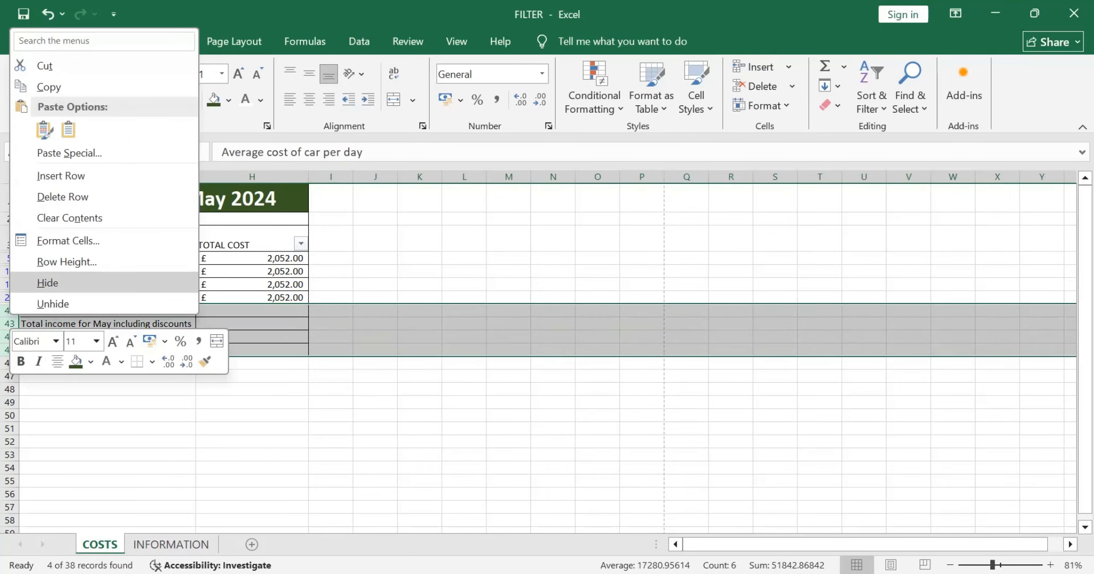
left_click(47, 283)
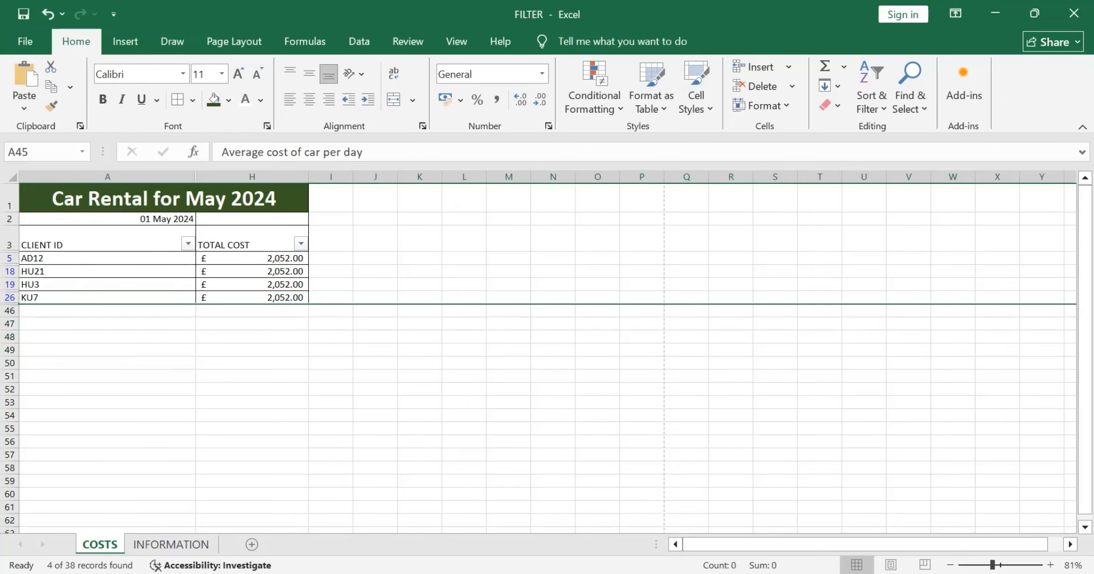
key("alt+Tab")
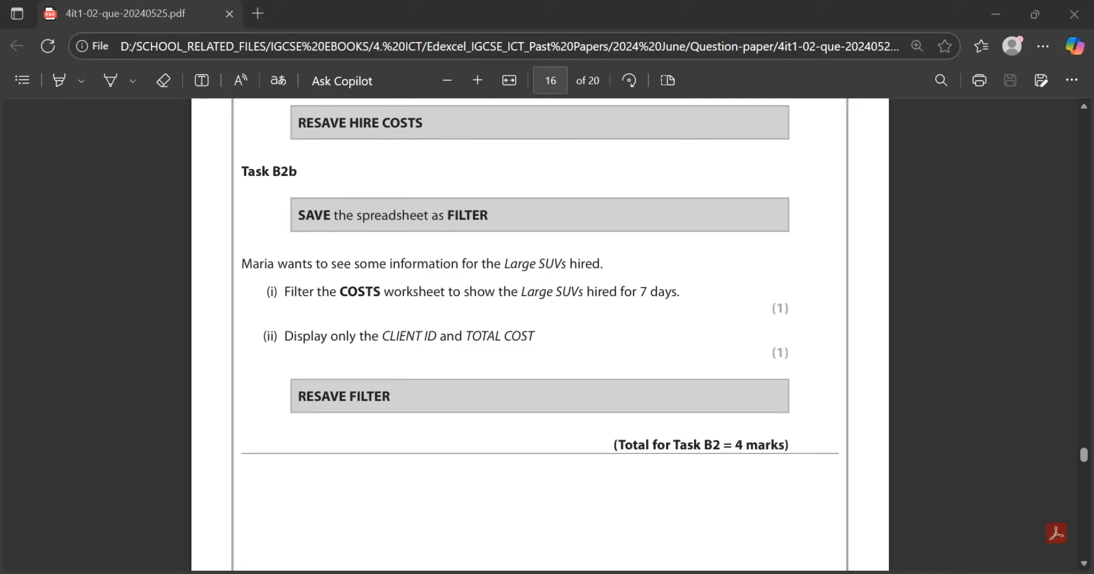
key("alt+Tab")
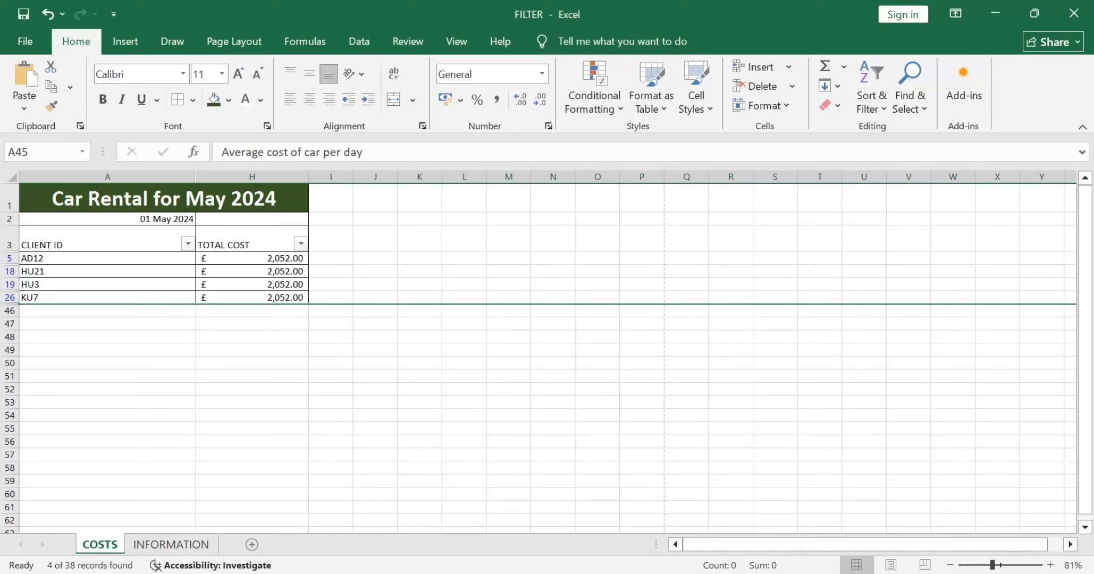
key("alt+Tab")
key("alt+Tab")
left_click(330, 363)
key("alt+Tab")
Step: Read Task B3 on page 17 of the question paper, examining the spreadsheet feature labelled A and parts (i) to (iii)
scroll(540, 334, "down", 10)
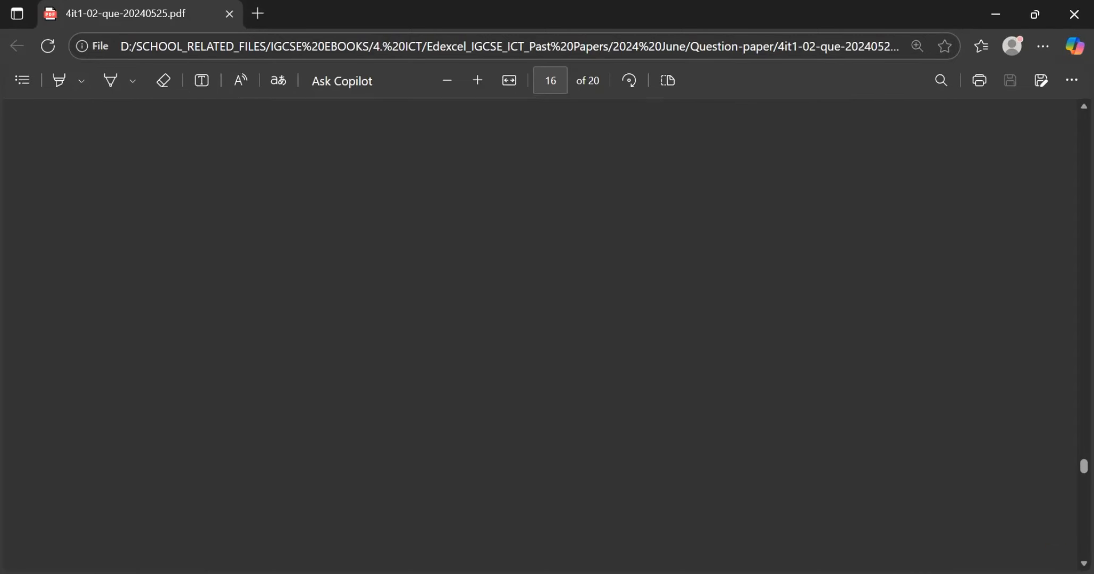
scroll(540, 372, "down", 2)
scroll(540, 372, "down", 1)
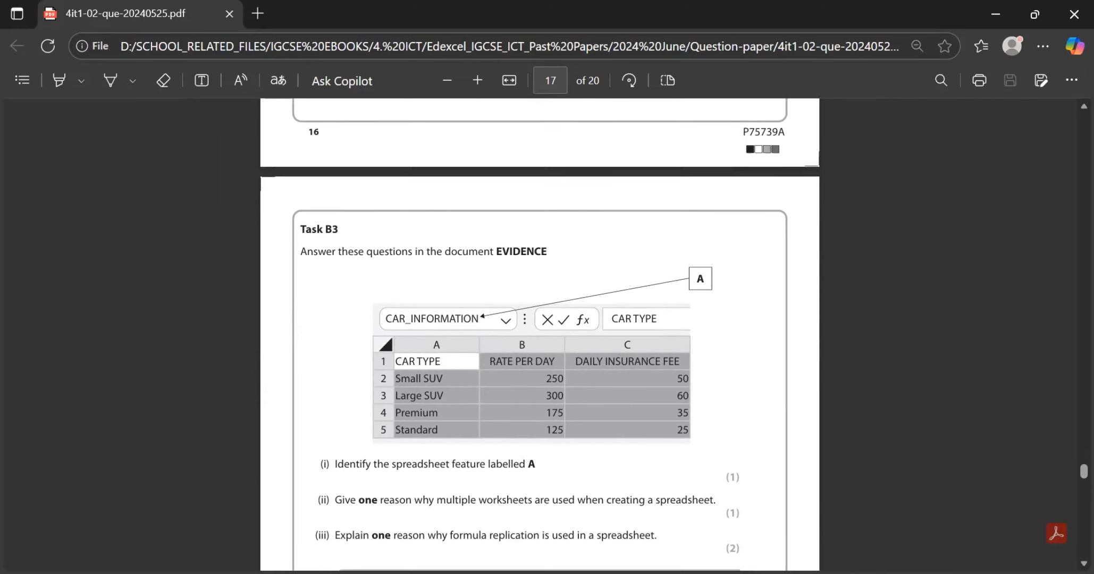
scroll(540, 372, "up", 2)
scroll(540, 372, "up", 1)
scroll(540, 372, "down", 2)
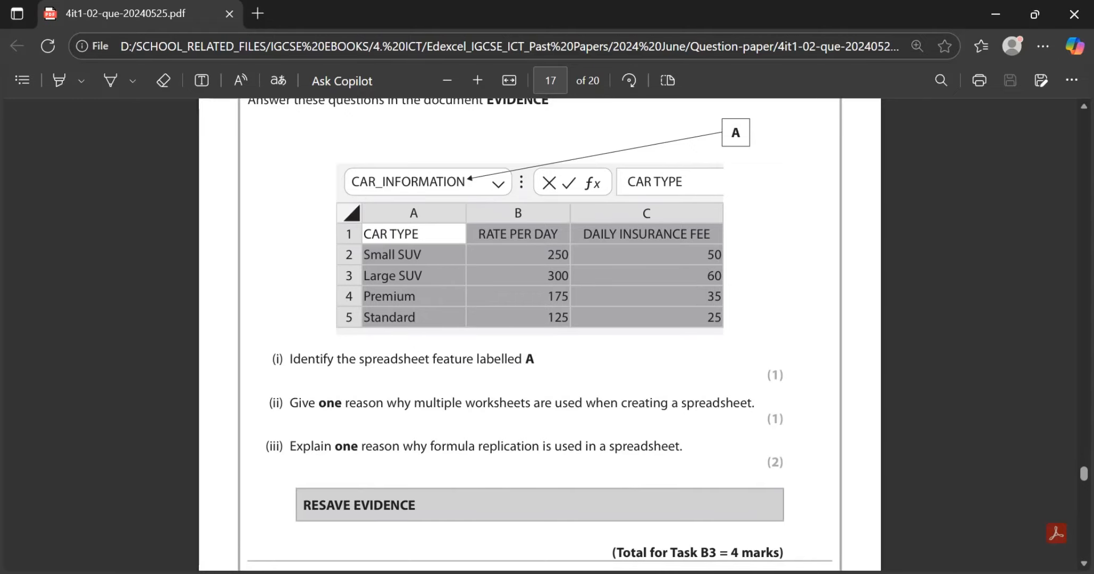
scroll(540, 335, "up", 1)
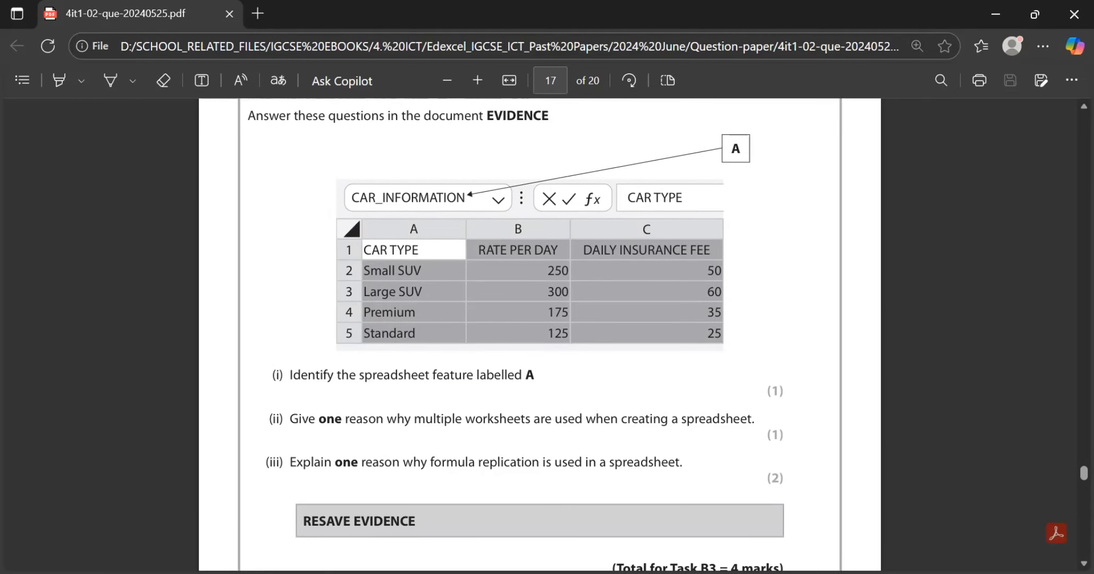
scroll(540, 335, "up", 1)
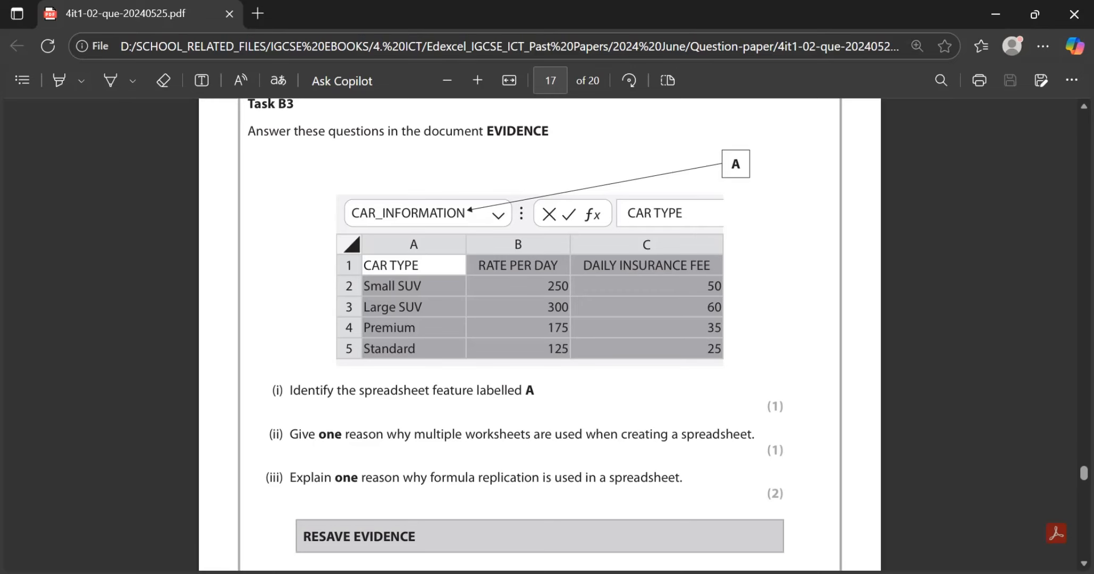
left_click_drag(351, 214, 418, 214)
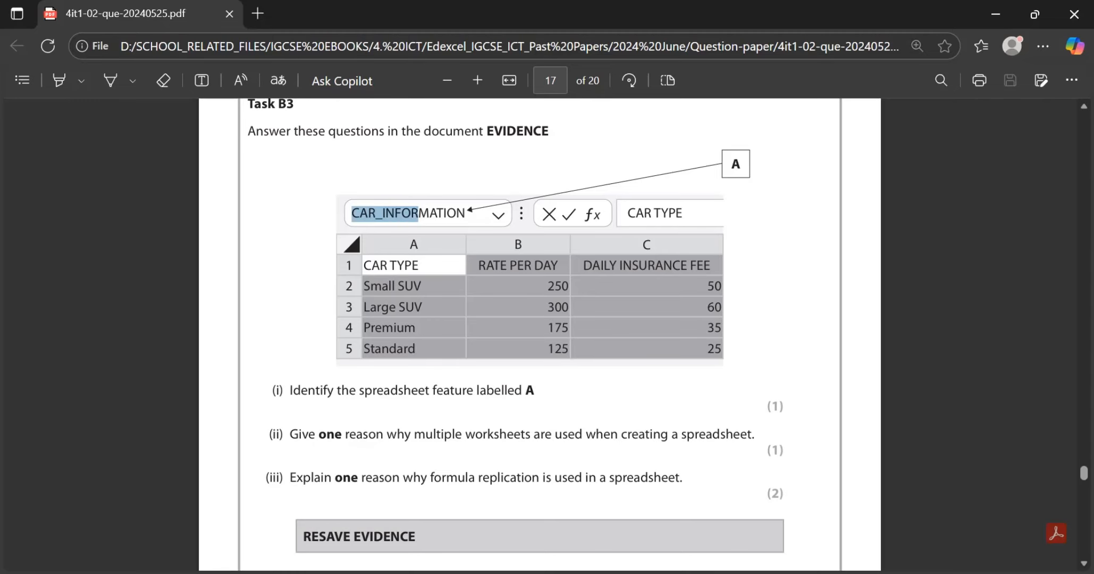
left_click(419, 214)
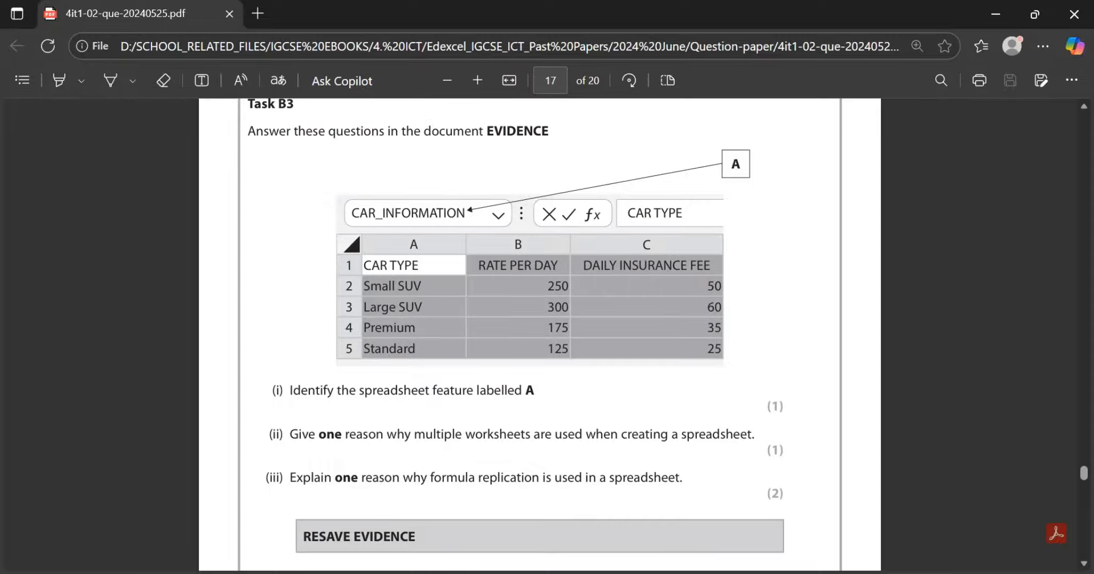
Step: Switch to the EVIDENCE document in Word and replace the B3 (i) placeholder response with "Name Range"
key("alt+Tab")
key("alt+Tab")
key("alt+Tab")
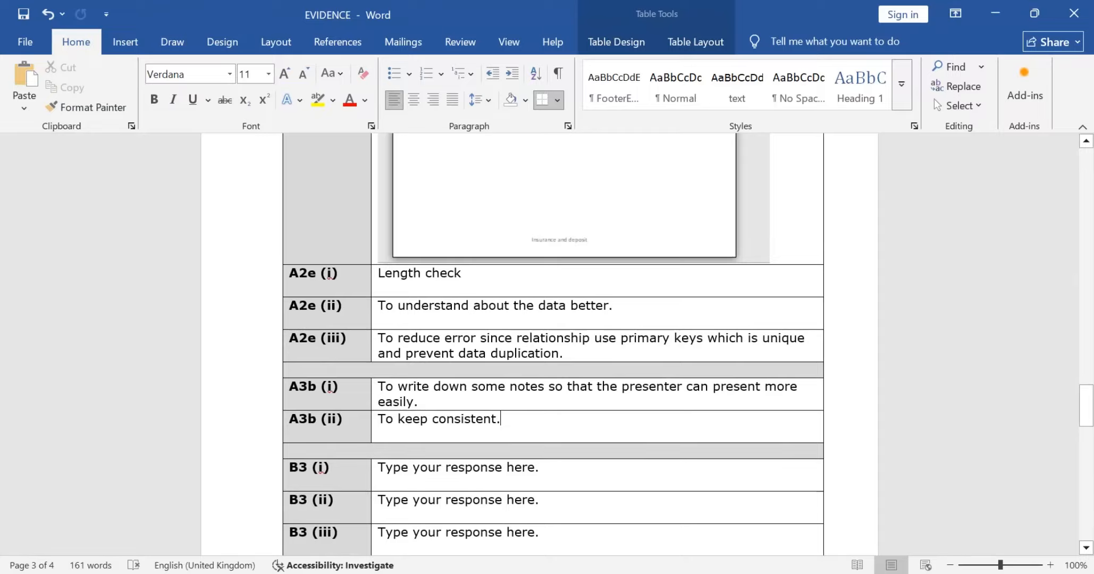
key("alt+Tab")
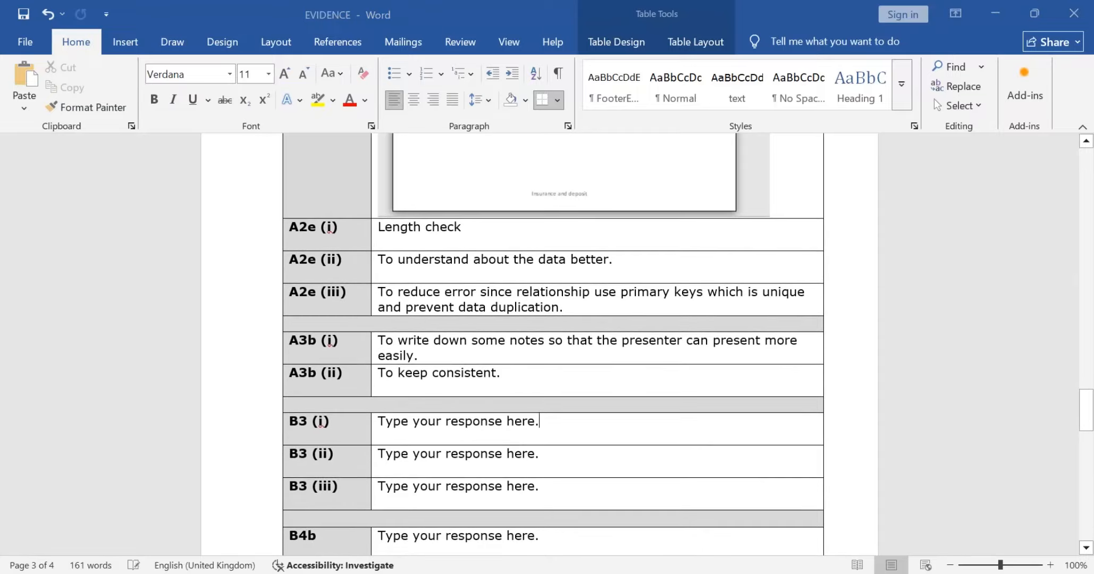
key("alt+Tab")
key("BackSpace")
key("BackSpace")
key("BackSpace")
key("BackSpace")
key("BackSpace")
key("BackSpace")
key("BackSpace")
key("BackSpace")
key("BackSpace")
key("BackSpace")
key("BackSpace")
key("BackSpace")
key("BackSpace")
key("BackSpace")
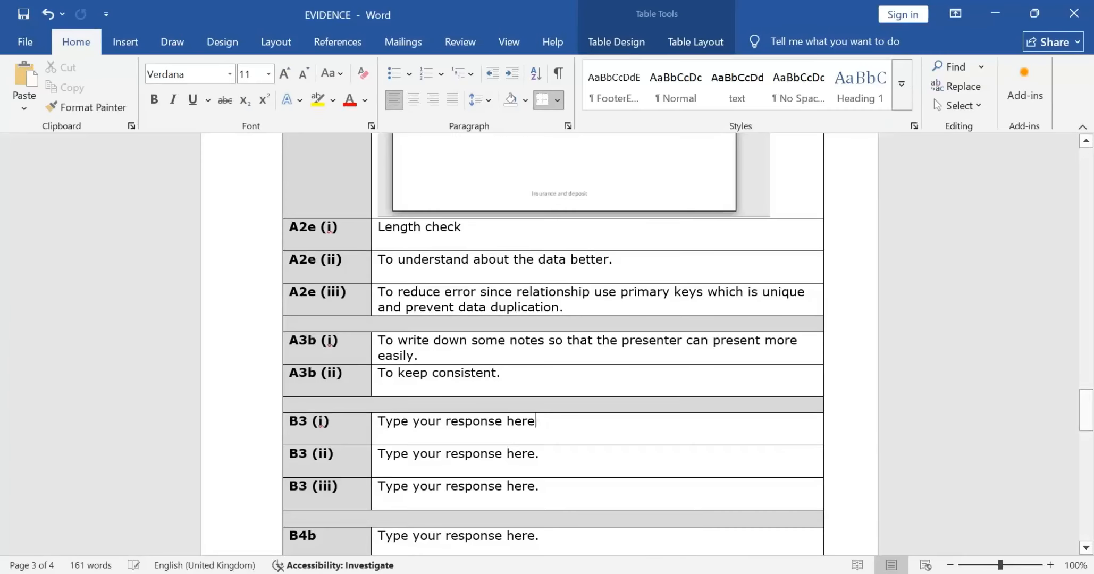
key("BackSpace")
key("BackSpace")
key("BackSpace")
key("BackSpace")
key("BackSpace")
key("BackSpace")
key("BackSpace")
key("BackSpace")
key("BackSpace")
key("BackSpace")
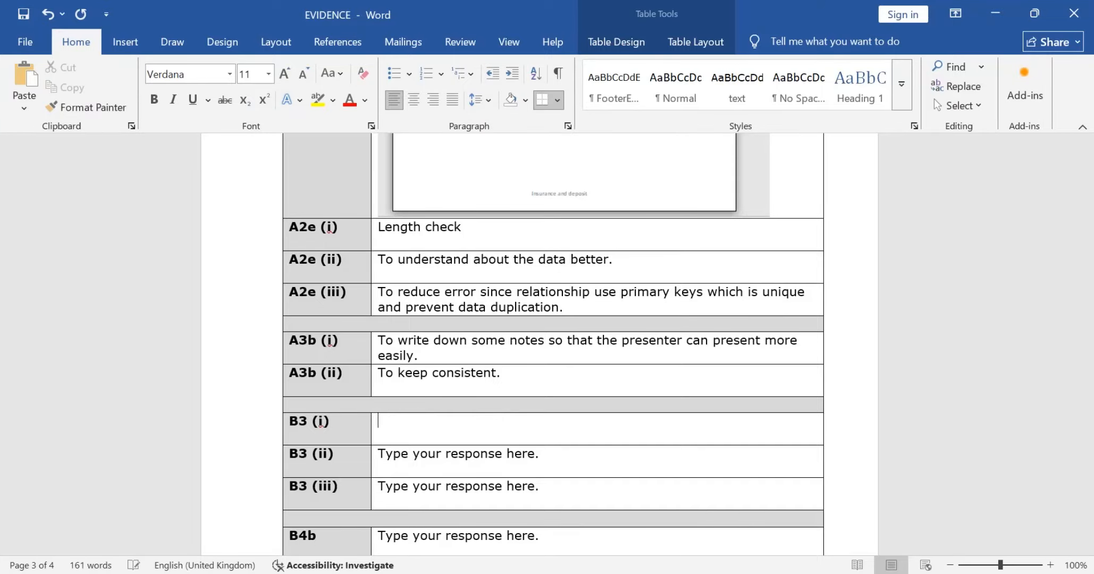
type("nAM")
key("BackSpace")
key("BackSpace")
key("BackSpace")
key("Caps_Lock")
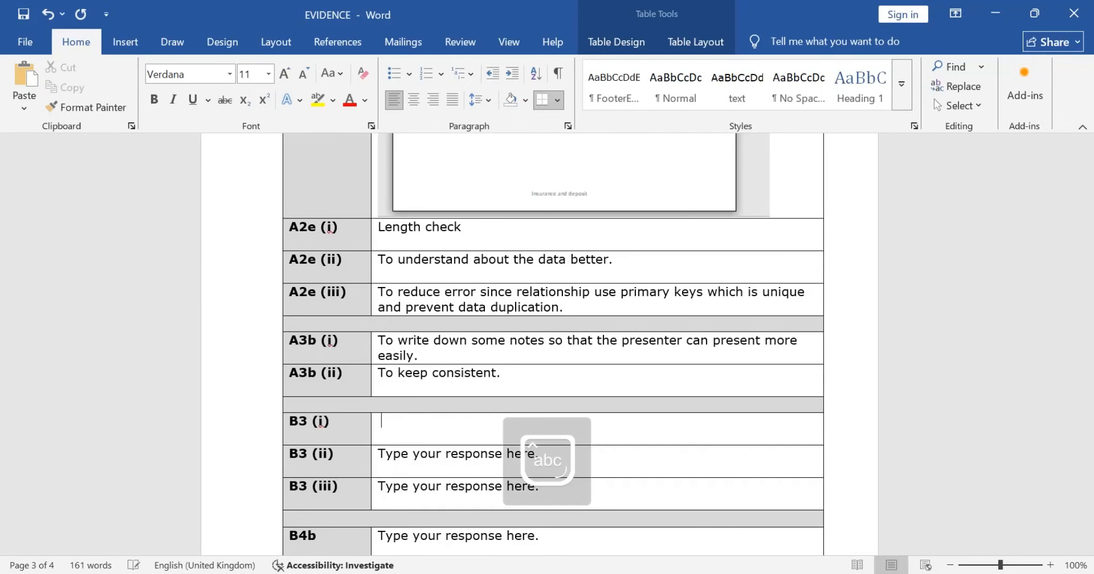
type("Name Range")
Step: Read Task B3 part (ii) in the question paper, and look over the COSTS and INFORMATION worksheets in Excel for a reason
key("alt+Tab")
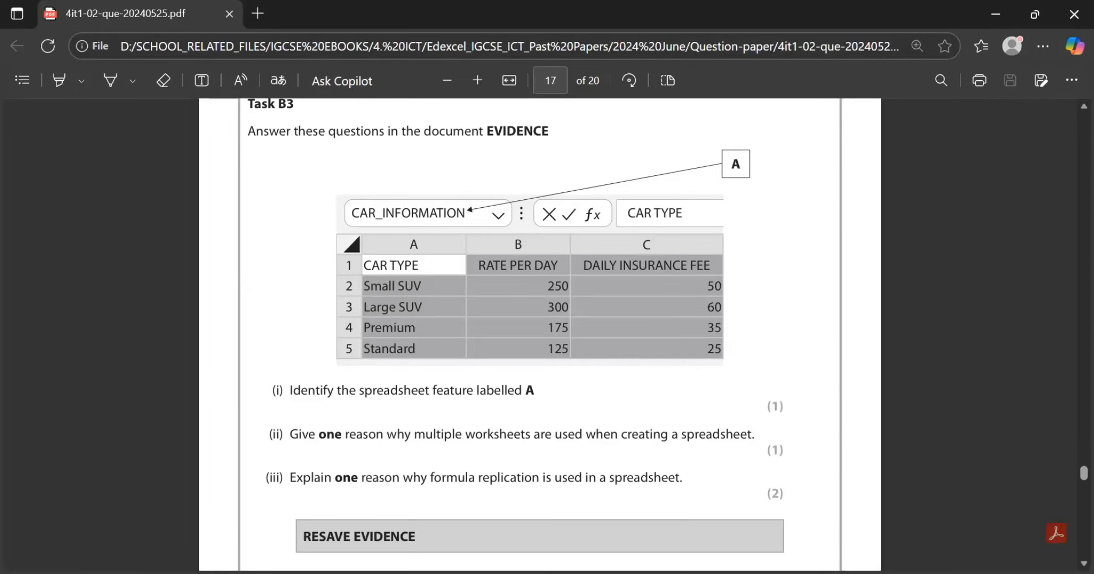
scroll(540, 332, "down", 1)
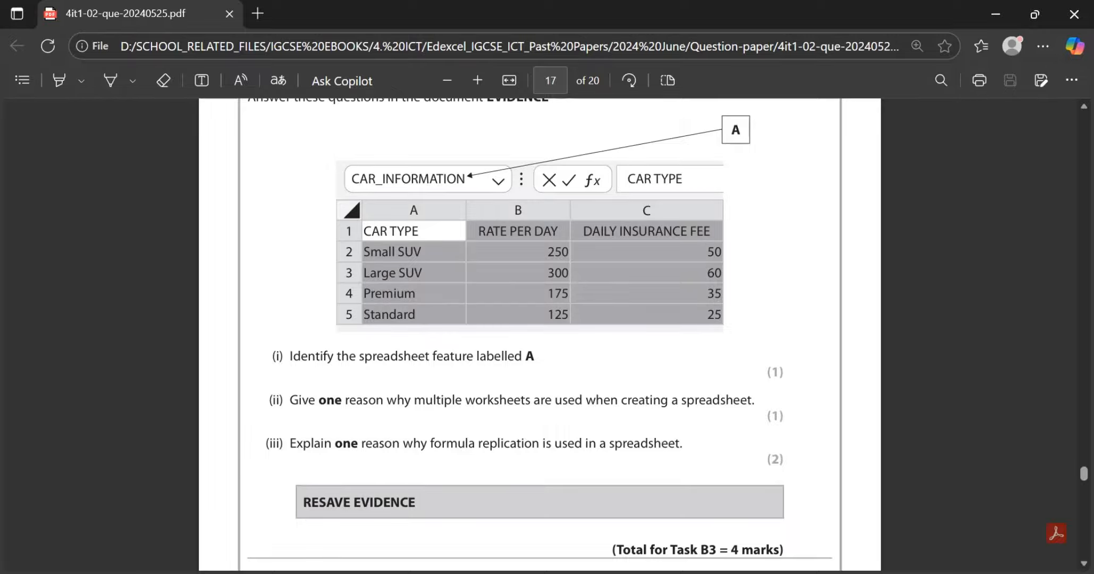
key("alt+Tab")
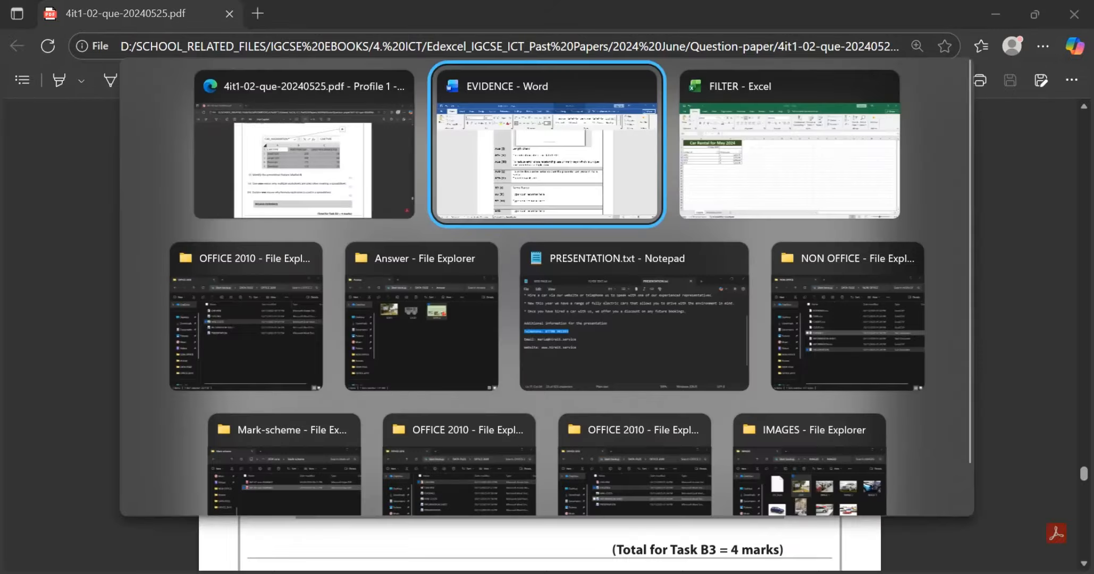
key("alt+Tab")
key("alt+Tab")
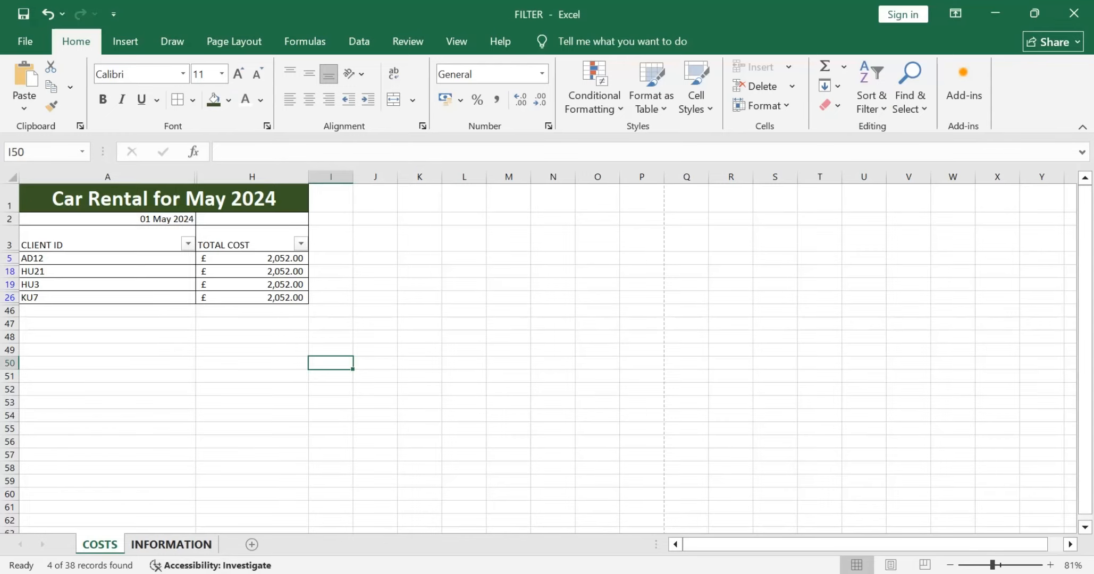
key("ctrl+Page_Down")
key("ctrl+Page_Up")
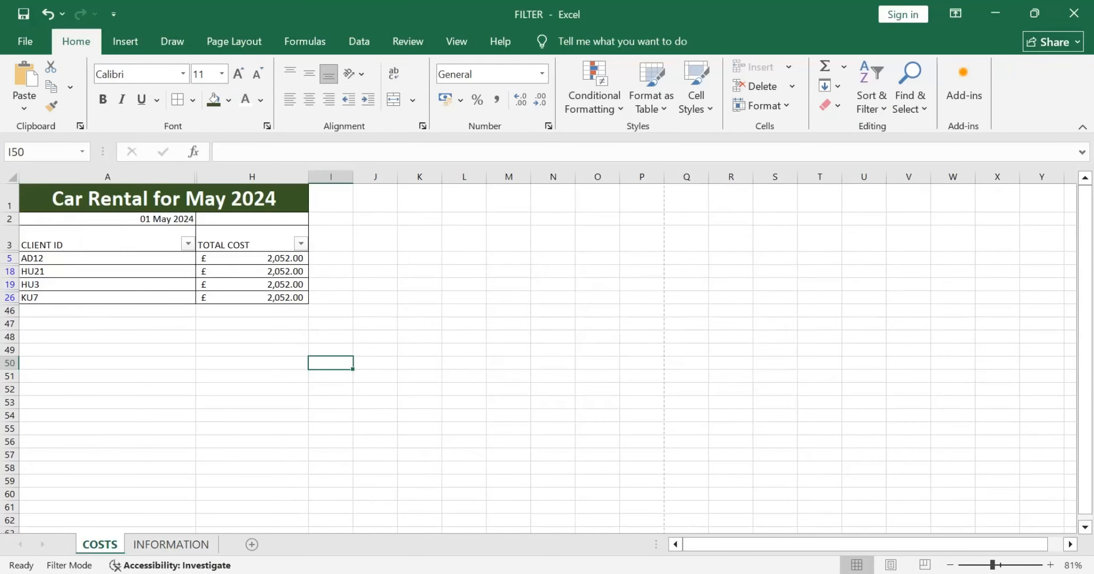
scroll(547, 351, "up", 2)
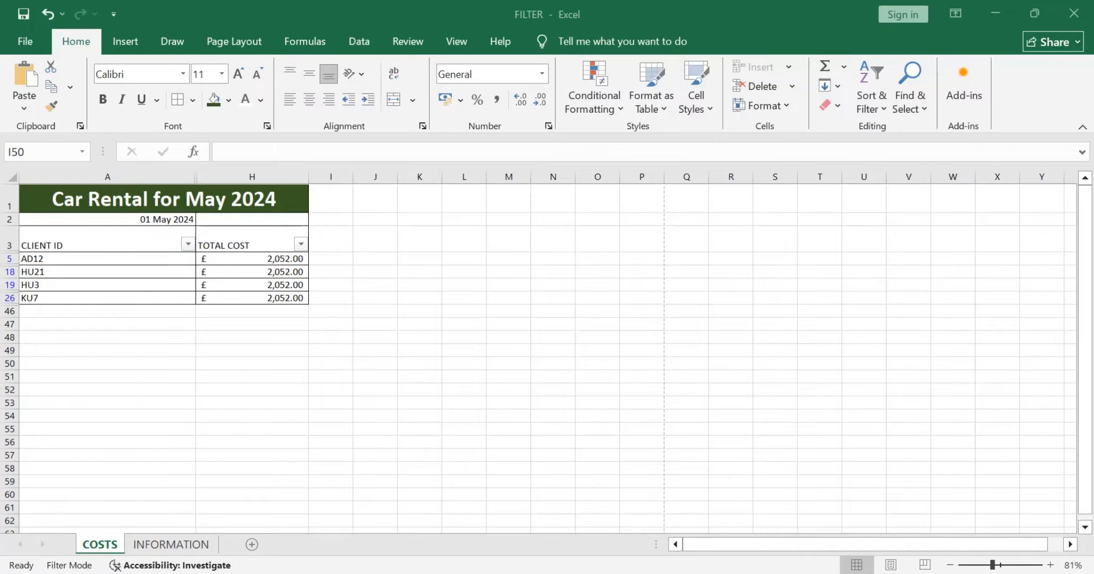
Step: Clear the B3 (ii) placeholder response in the EVIDENCE document in Word, and recheck the question about multiple worksheets in the question paper
key("alt+Tab")
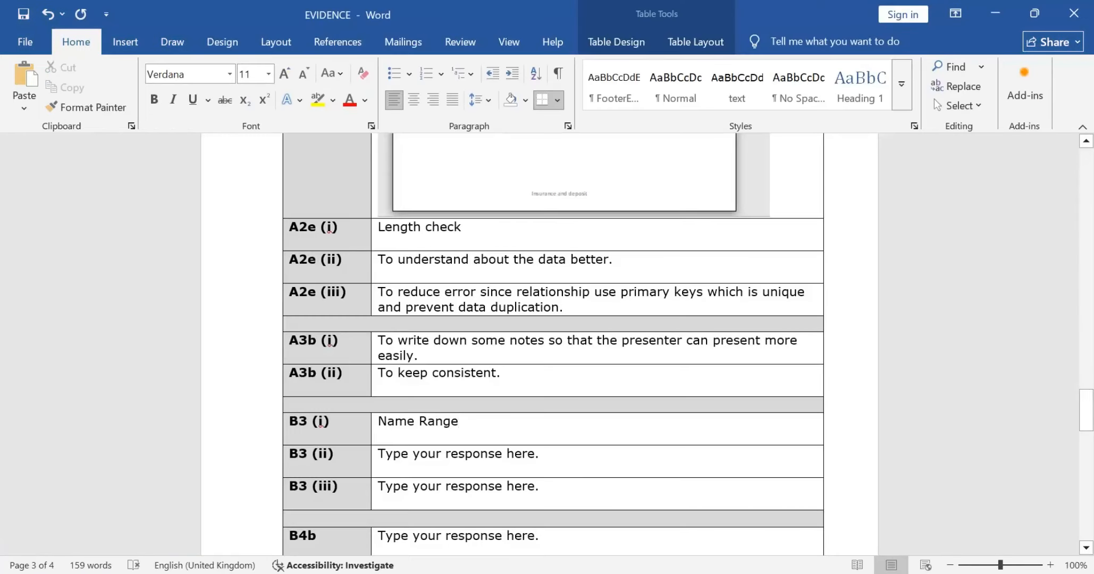
left_click(502, 453)
double_click(502, 453)
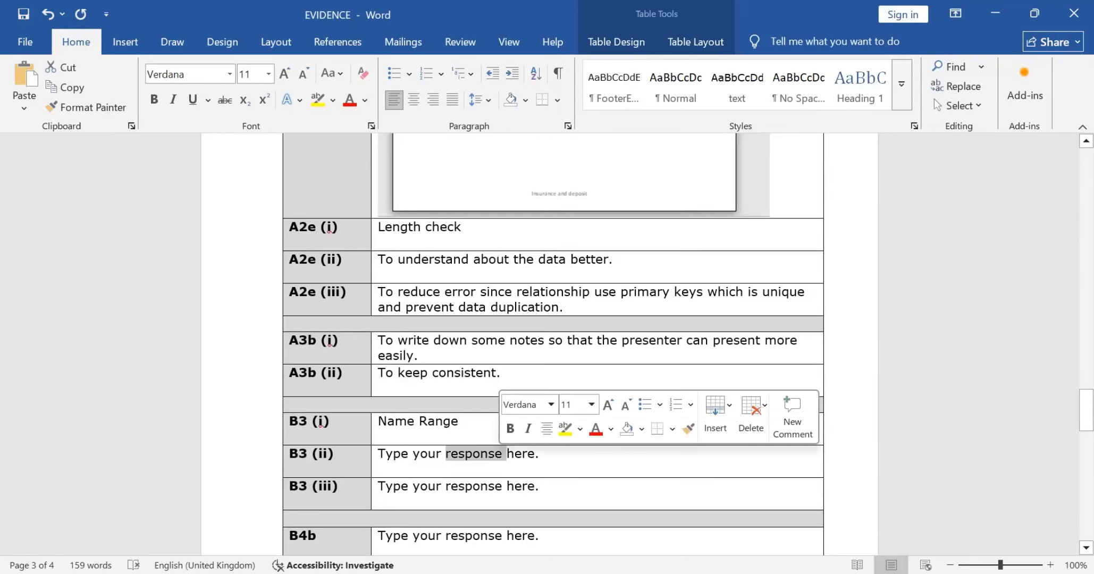
key("End")
key("BackSpace")
key("BackSpace")
key("BackSpace")
key("BackSpace")
key("BackSpace")
key("BackSpace")
key("BackSpace")
key("BackSpace")
key("BackSpace")
key("BackSpace")
key("BackSpace")
key("BackSpace")
key("BackSpace")
key("BackSpace")
key("BackSpace")
key("BackSpace")
key("BackSpace")
key("BackSpace")
key("BackSpace")
key("BackSpace")
key("BackSpace")
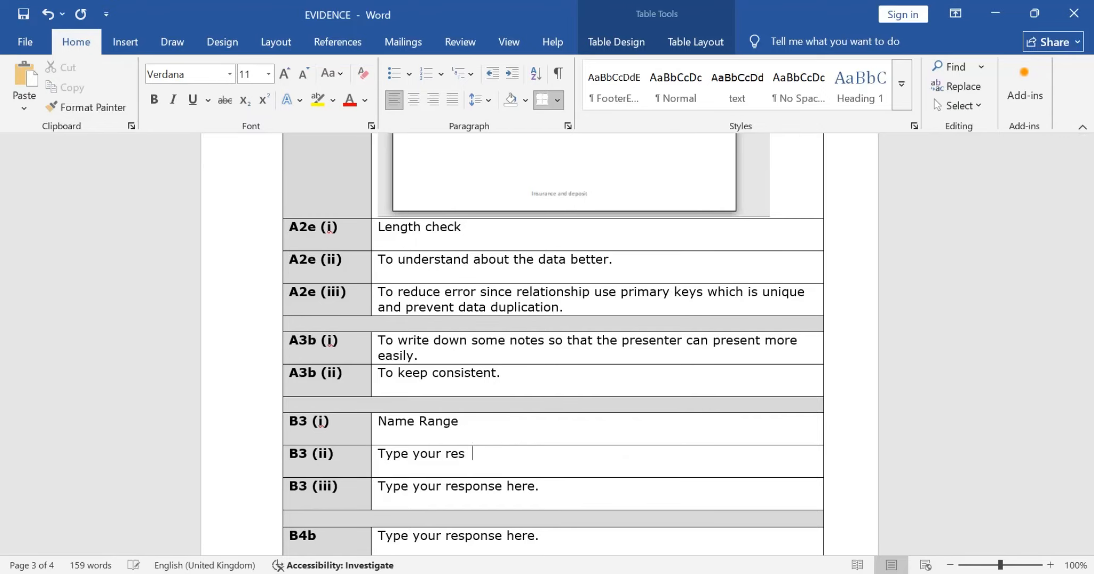
key("alt+Tab")
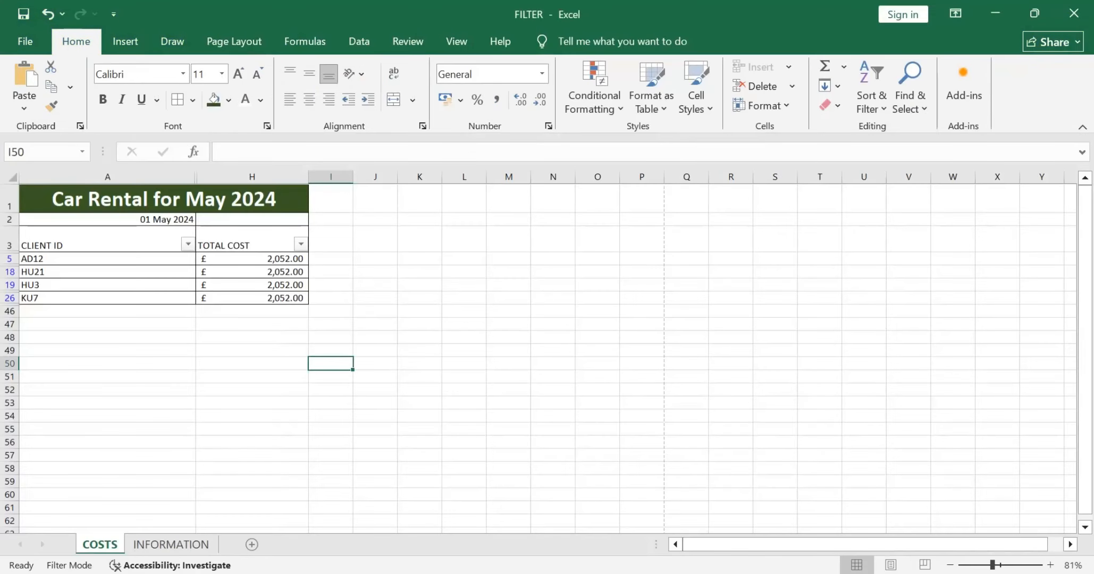
key("alt+Tab")
key("Tab")
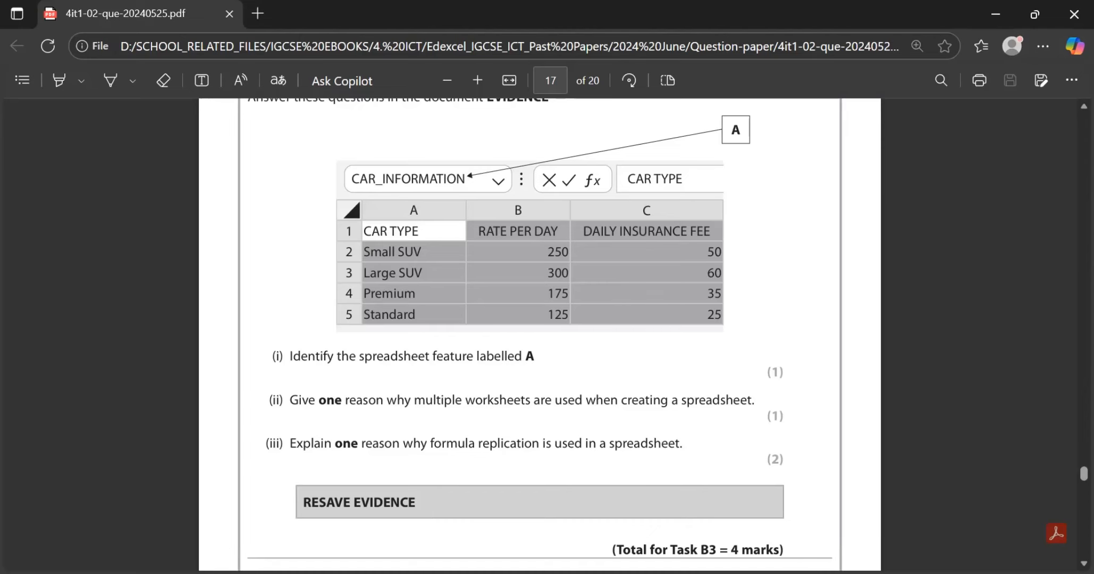
key("alt+Tab")
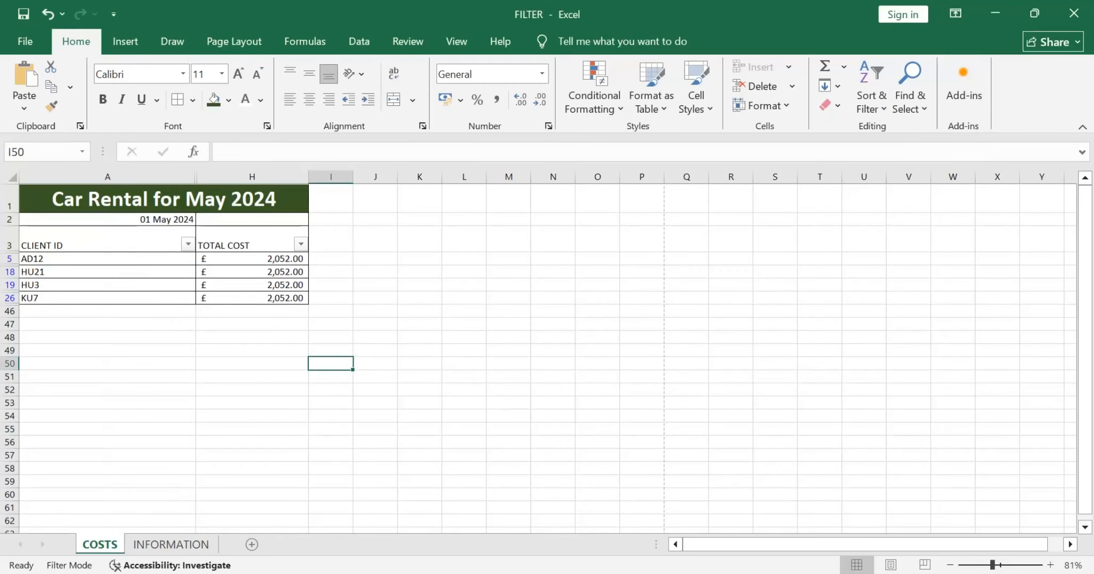
key("alt+Tab")
key("Tab")
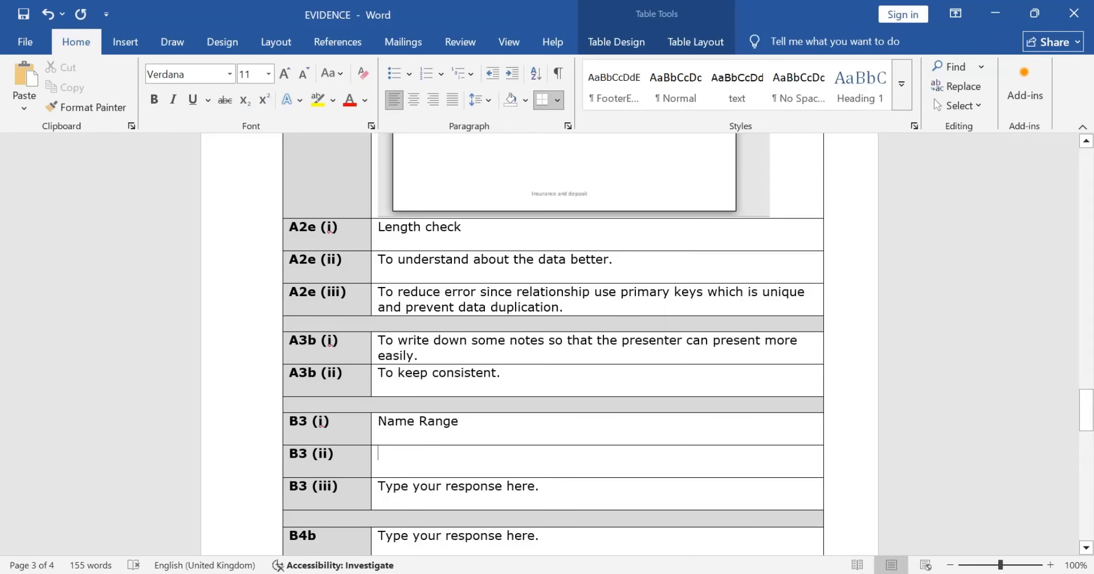
Step: Begin the B3 (ii) response in the EVIDENCE table with "It makes the"
type("Make the")
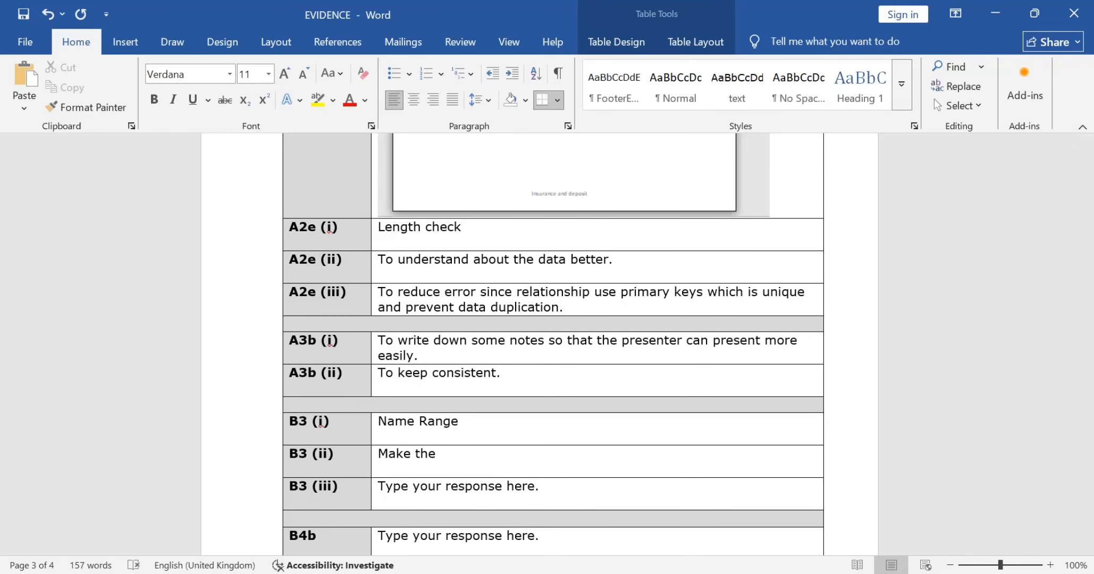
key("BackSpace")
key("BackSpace")
key("BackSpace")
key("BackSpace")
key("BackSpace")
key("BackSpace")
key("BackSpace")
key("BackSpace")
key("BackSpace")
type("It makes the ")
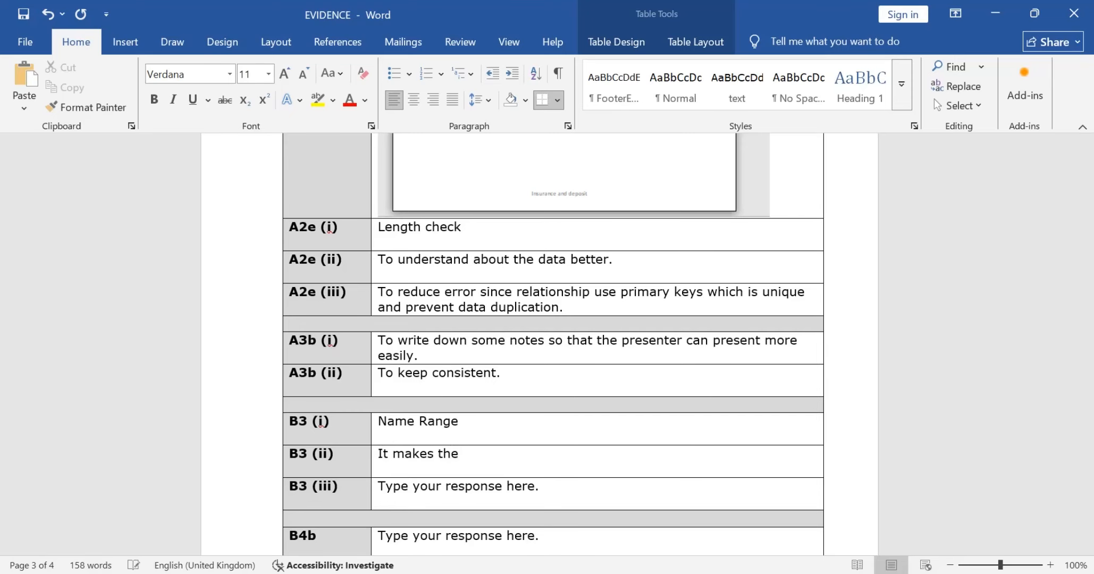
type("information ea")
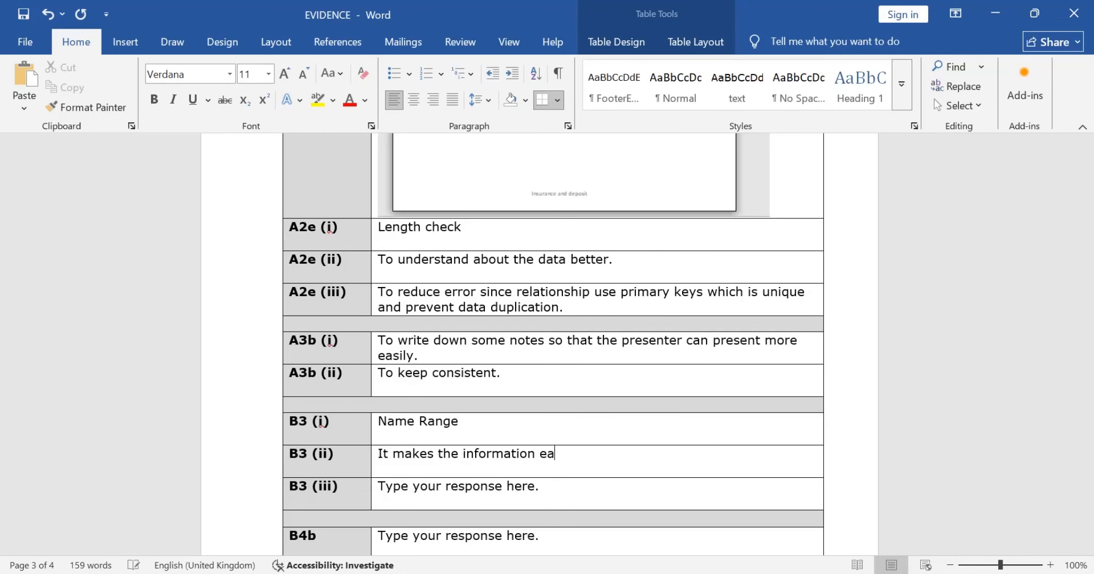
Step: Complete the B3 (ii) sentence with "information easier to understand and analyse."
type("sier to understand and ")
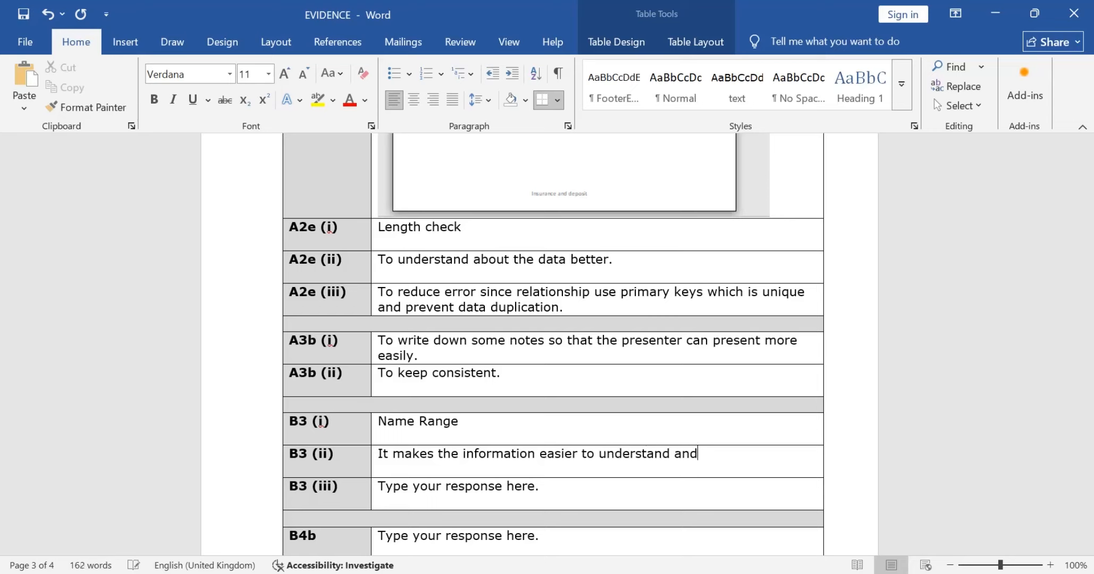
type("analyse")
key("BackSpace")
key("BackSpace")
type("ze")
key("BackSpace")
key("BackSpace")
type("se.")
Step: Switch to the question paper PDF and read Task B3 part (iii) about formula replication
key("alt+Tab")
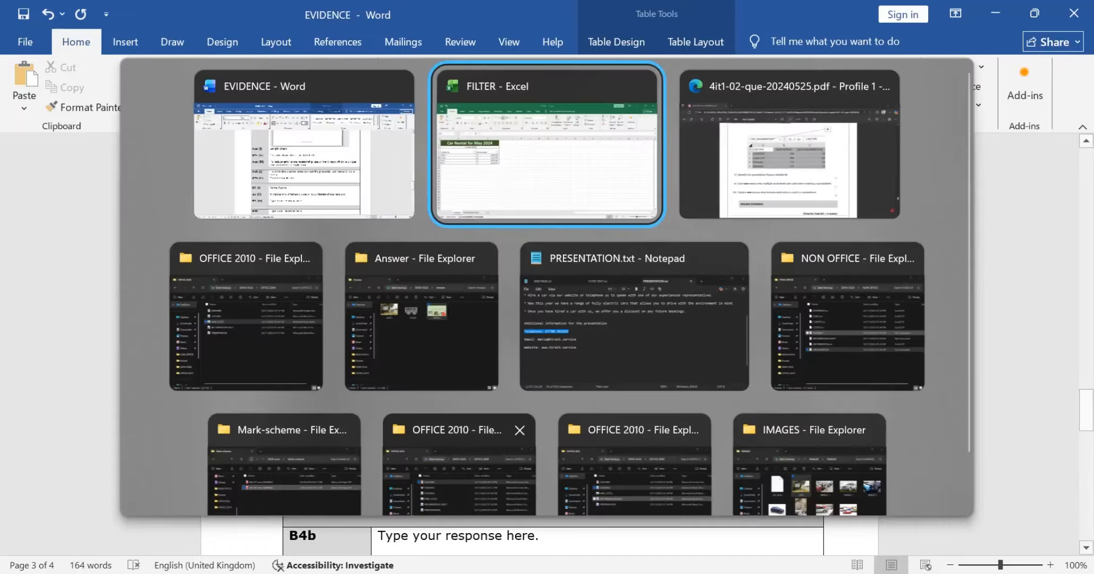
key("alt+Tab")
scroll(539, 326, "down", 1)
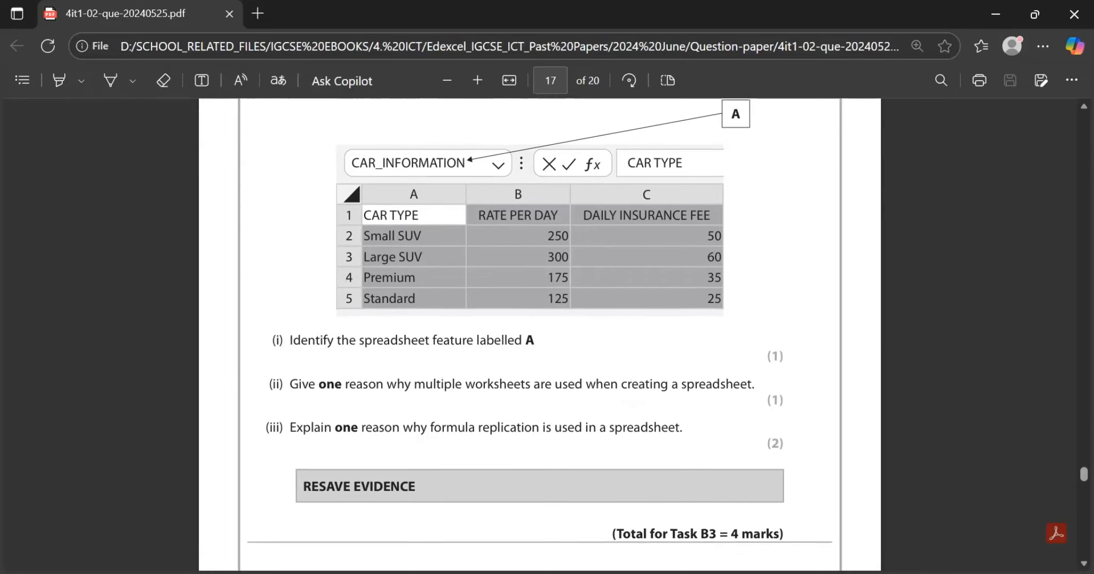
scroll(540, 327, "down", 1)
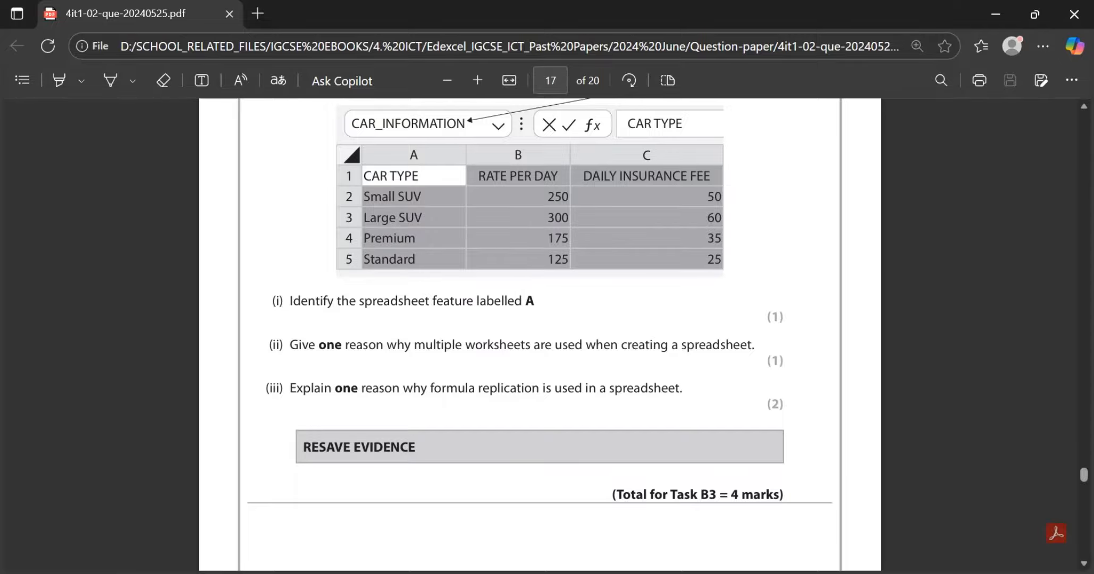
Step: Switch back to the EVIDENCE document in Word and replace the B3 (iii) placeholder response with "It saves time"
key("alt+Tab")
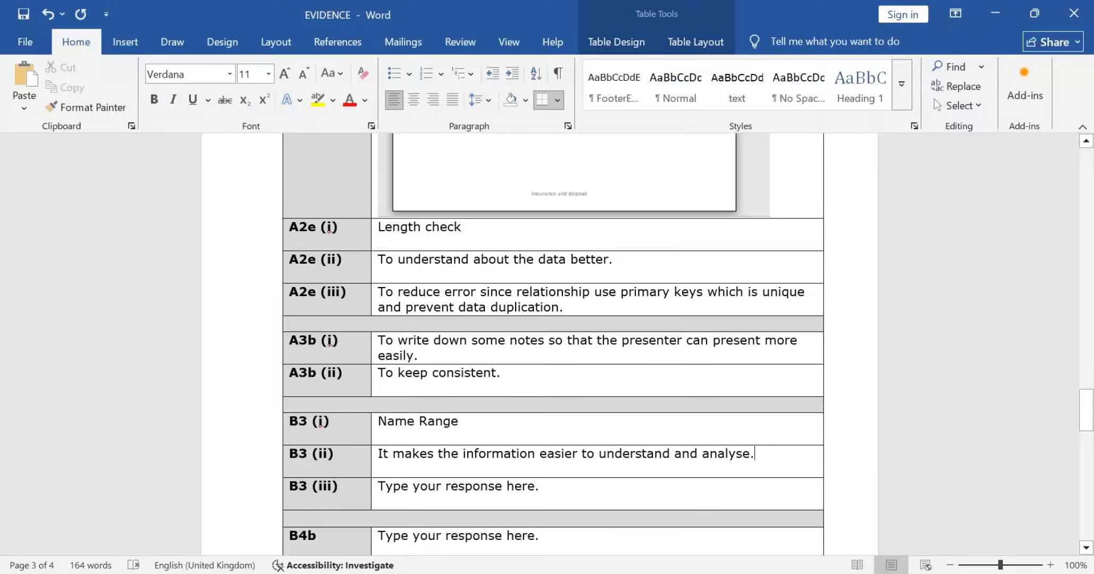
key("BackSpace")
key("BackSpace")
key("BackSpace")
key("BackSpace")
key("BackSpace")
key("BackSpace")
key("BackSpace")
key("BackSpace")
key("BackSpace")
key("BackSpace")
key("BackSpace")
key("BackSpace")
key("BackSpace")
key("BackSpace")
key("BackSpace")
key("BackSpace")
key("BackSpace")
key("BackSpace")
key("BackSpace")
key("BackSpace")
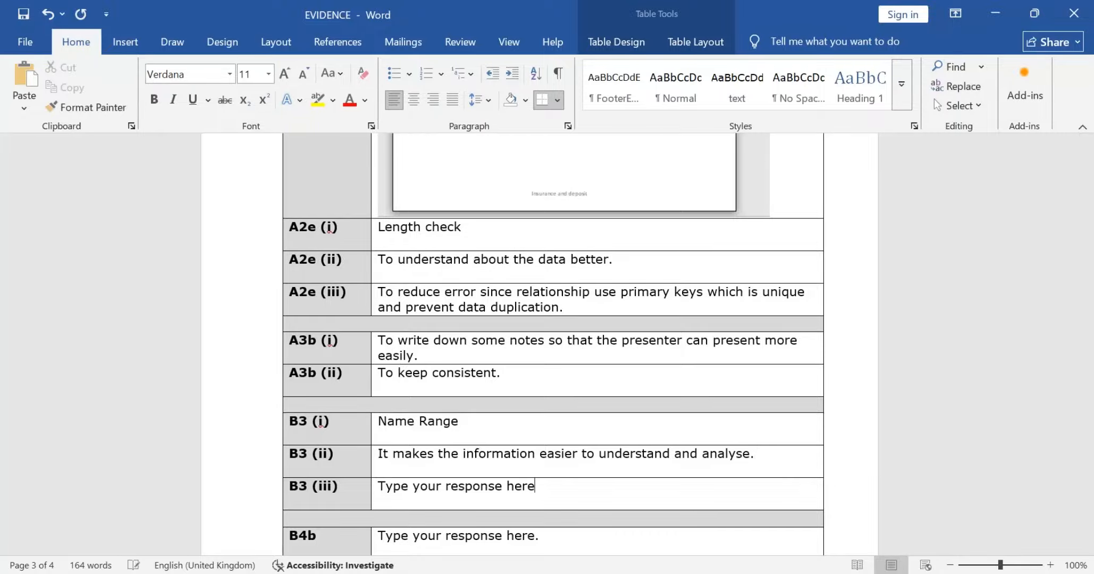
key("BackSpace")
key("BackSpace")
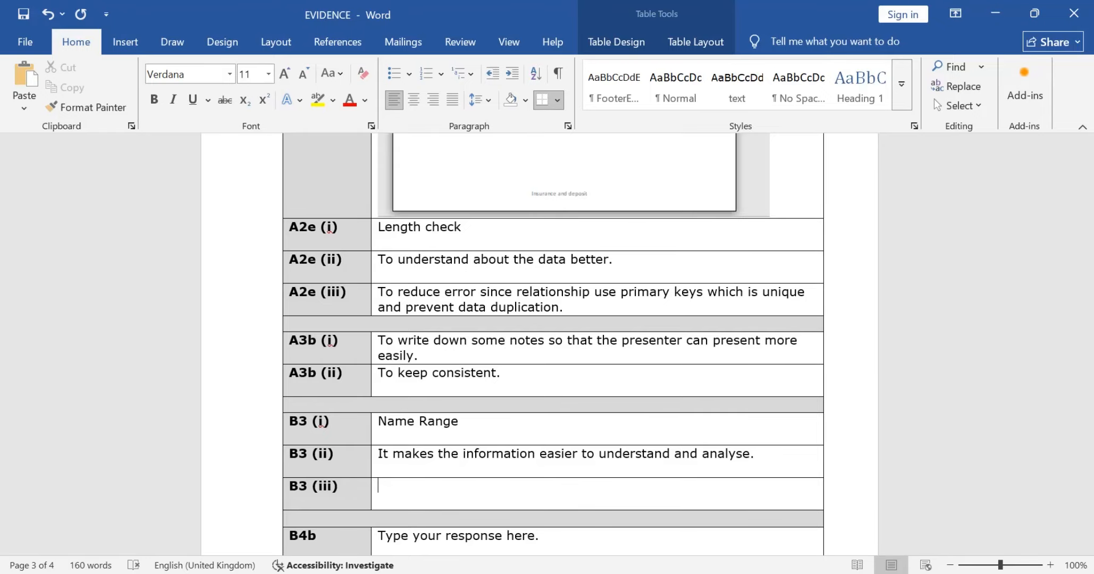
type("It saves time")
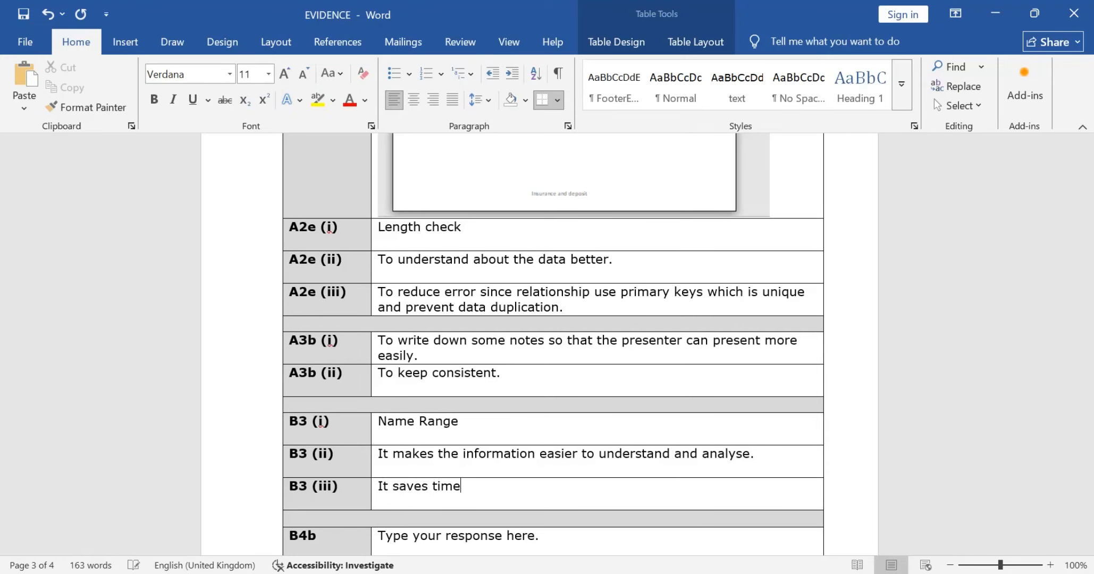
Step: Recheck part (iii) in the question paper, and extend the B3 (iii) response with "because we don't need to enter formulae"
key("alt+Tab")
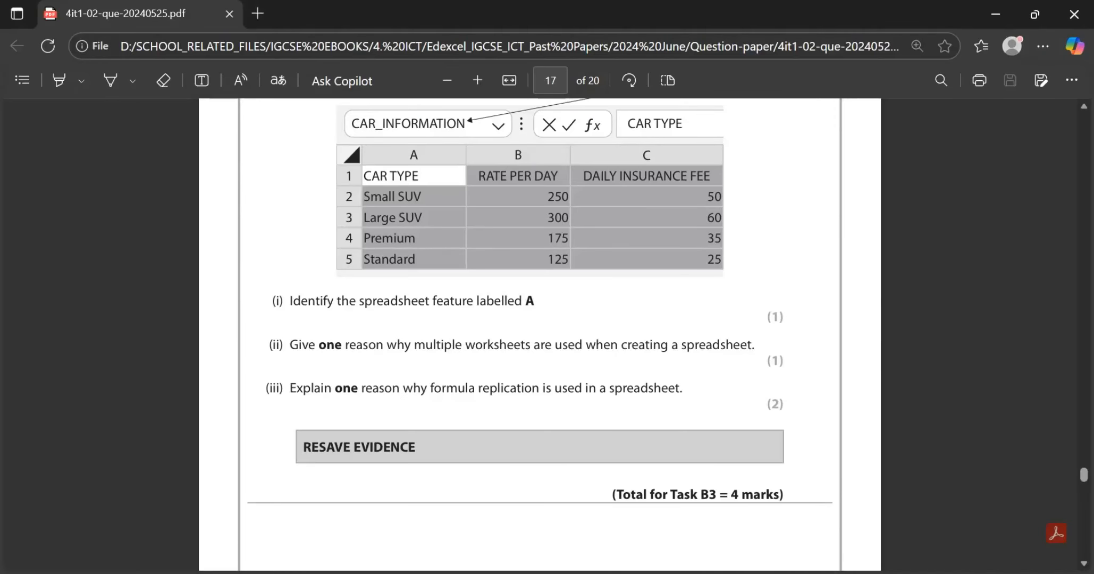
key("alt+Tab")
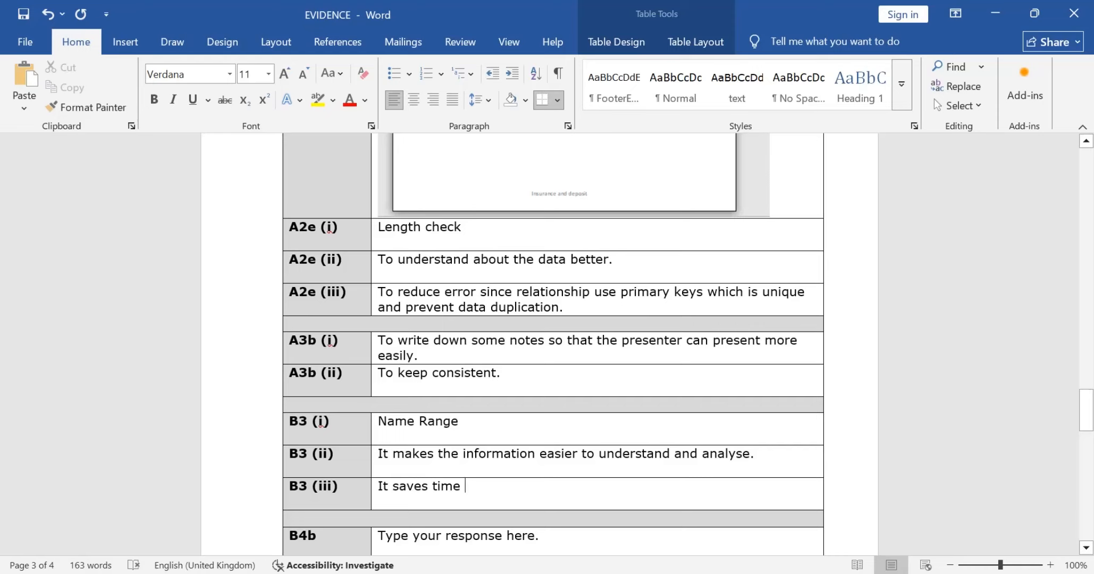
type("bea")
key("BackSpace")
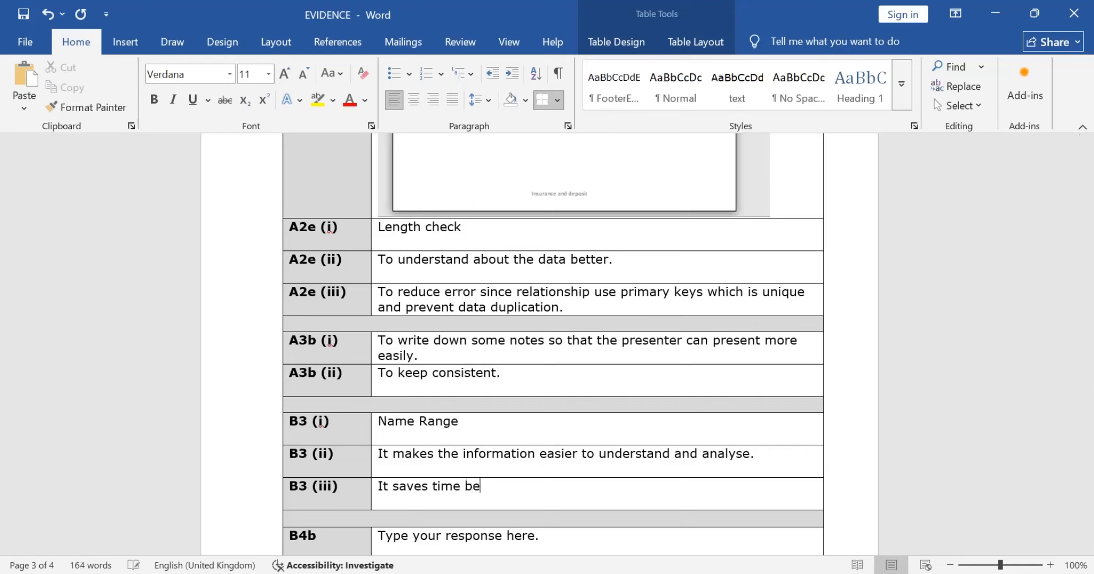
type("cause")
type("we don't n")
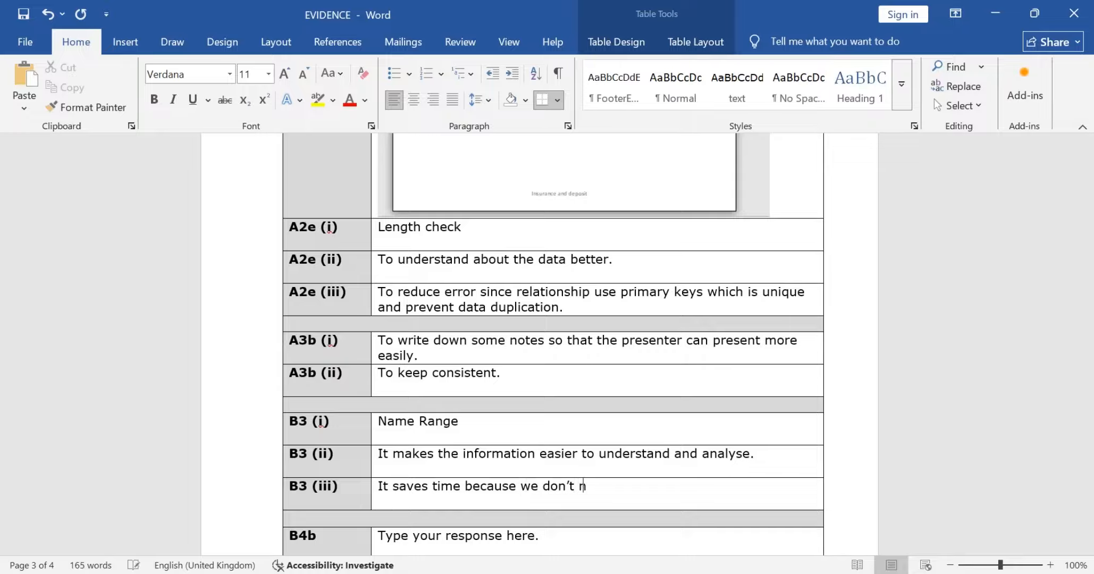
type("eed to enter f")
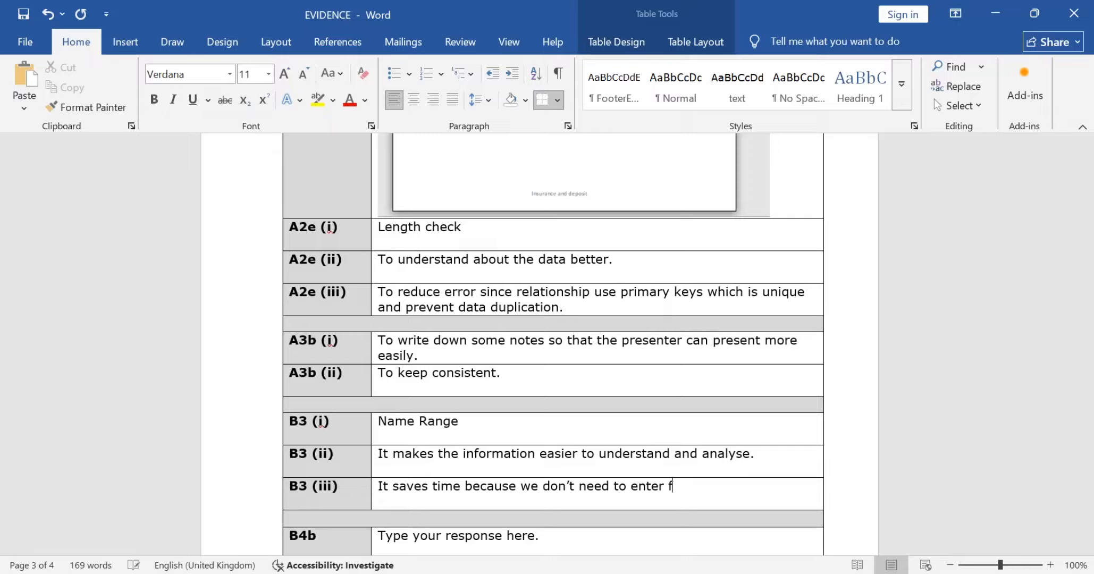
type("ormulae")
Step: Replace "don't" with "only" in the B3 (iii) response
key("Left")
key("Left")
key("Left")
key("Left")
key("Left")
key("Left")
key("Left")
key("Left")
key("Left")
key("Left")
key("Left")
key("Left")
key("Left")
key("Left")
key("Left")
key("Left")
key("Left")
key("Left")
key("Left")
key("Left")
key("Right")
key("Right")
key("Right")
key("BackSpace")
key("BackSpace")
key("BackSpace")
key("BackSpace")
key("BackSpace")
key("BackSpace")
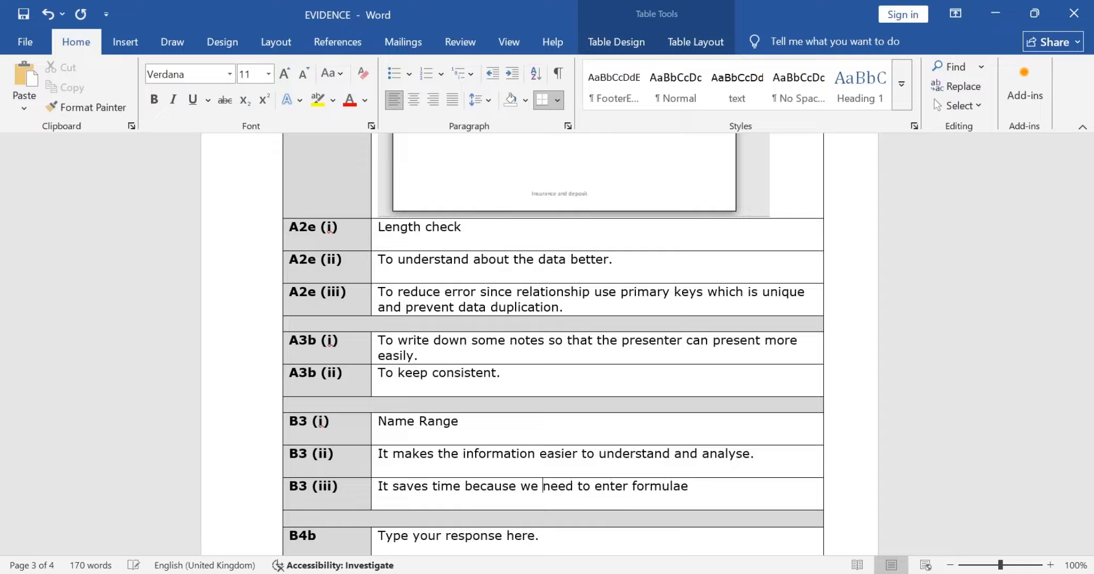
type("onl")
key("BackSpace")
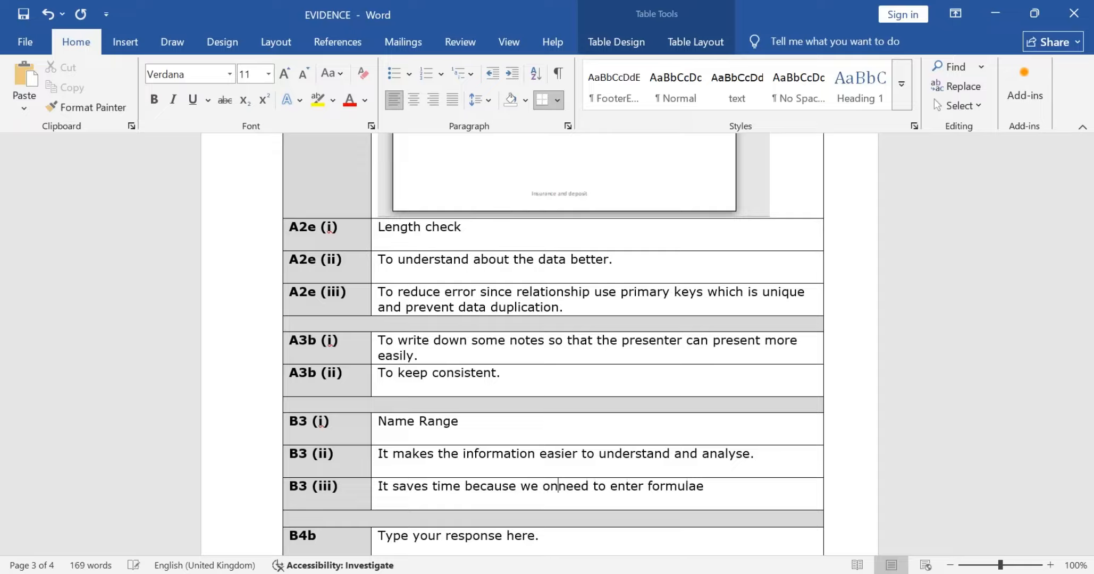
type("ly")
key("Right")
key("Right")
key("Right")
key("Right")
key("Right")
key("Right")
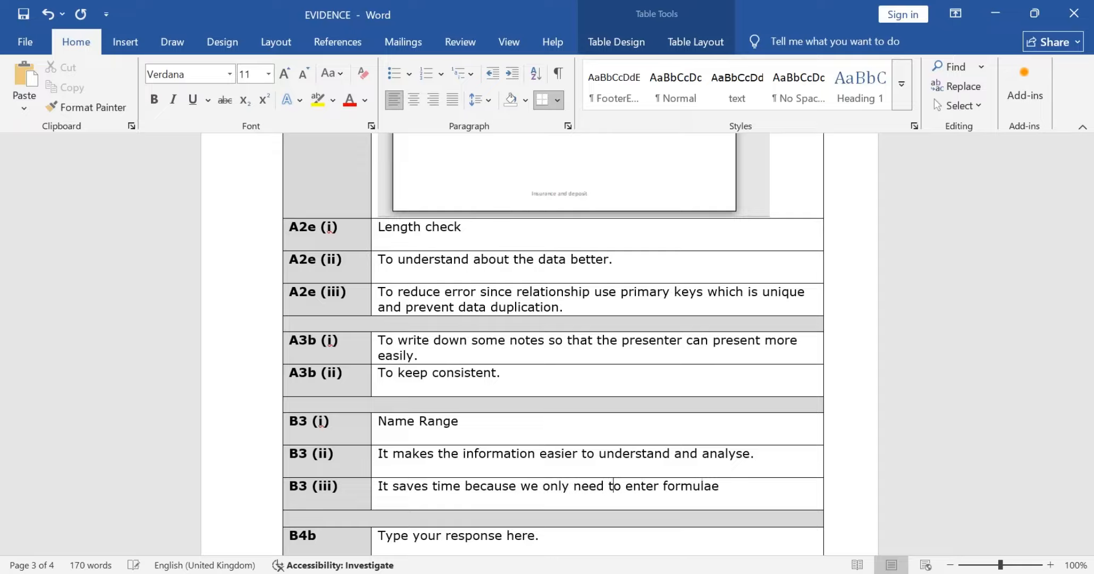
Step: End the B3 (iii) sentence with "once." after "formulae"
key("Right")
key("Right")
key("Right")
key("Right")
key("Right")
key("Right")
key("Right")
key("Right")
key("Right")
key("Right")
key("Right")
key("Right")
key("Right")
key("Right")
key("Right")
key("Right")
key("Right")
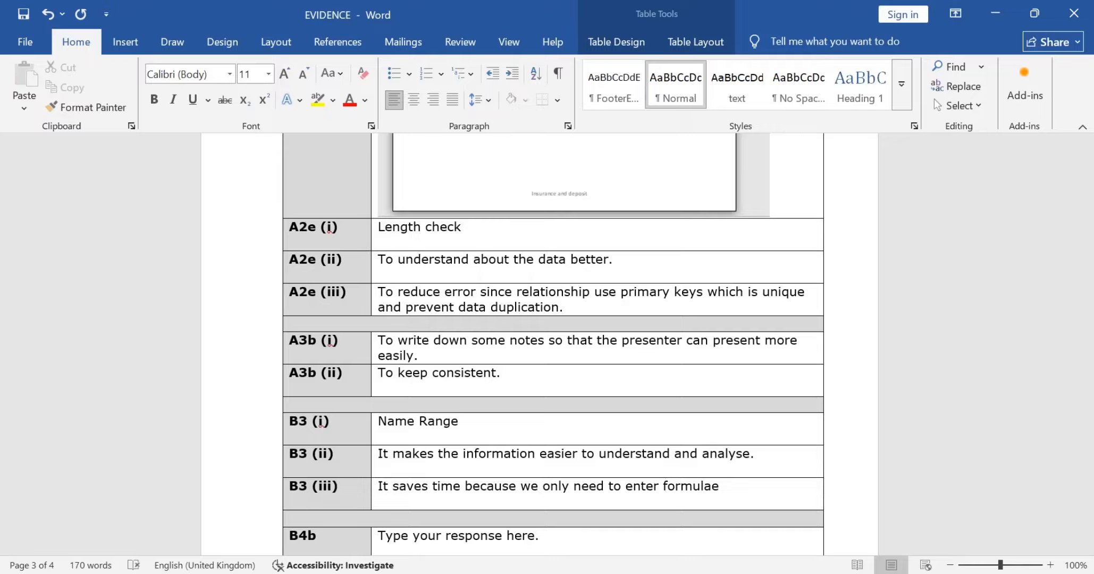
key("Left")
type("one ti")
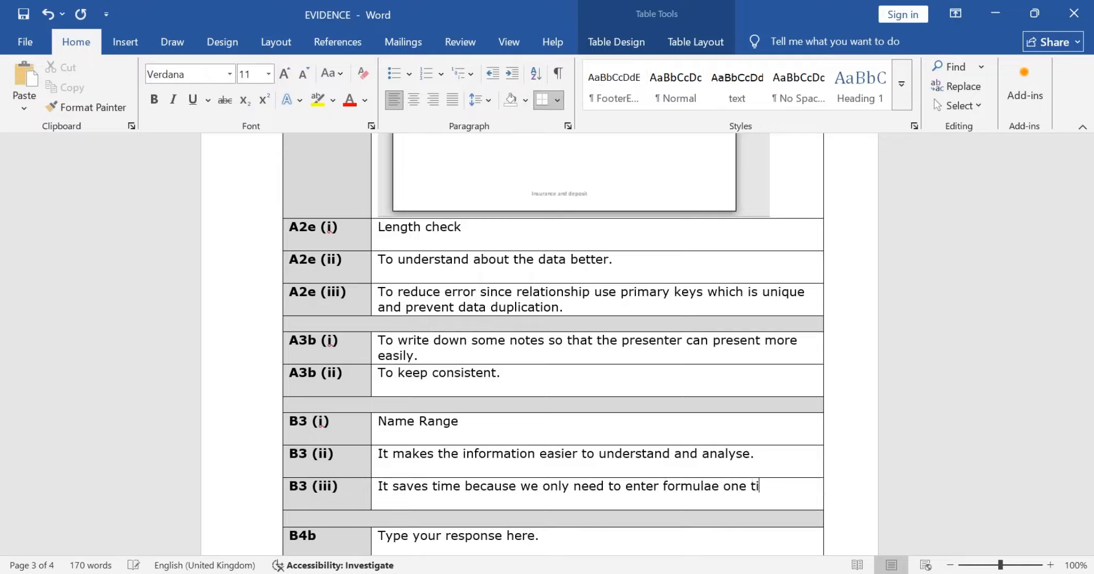
type("me.")
key("BackSpace")
key("BackSpace")
key("BackSpace")
key("BackSpace")
key("BackSpace")
key("BackSpace")
key("BackSpace")
key("BackSpace")
key("BackSpace")
type("once.")
Step: Switch to the question paper and read Task B4 on page 18, examining the editing requirements for INFORMATION SHEET
scroll(540, 346, "down", 10)
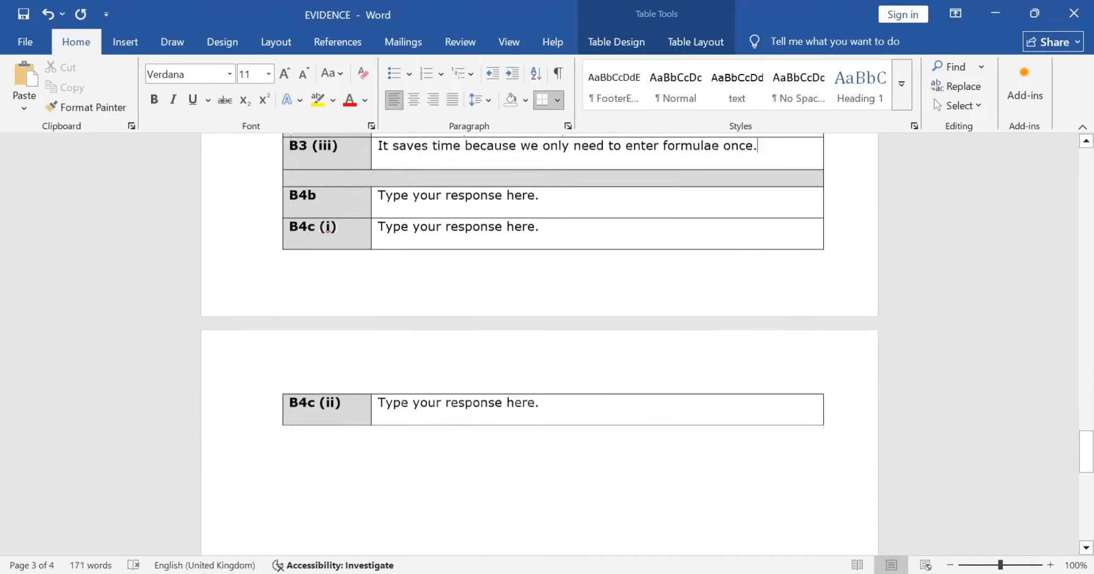
key("alt+Tab")
scroll(539, 334, "down", 15)
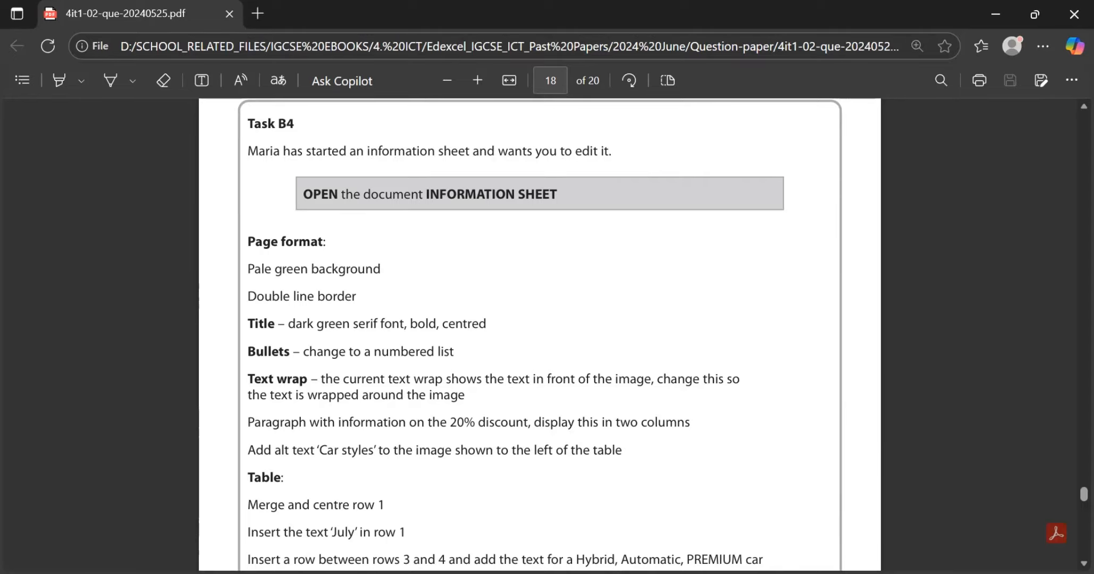
scroll(539, 332, "down", 1)
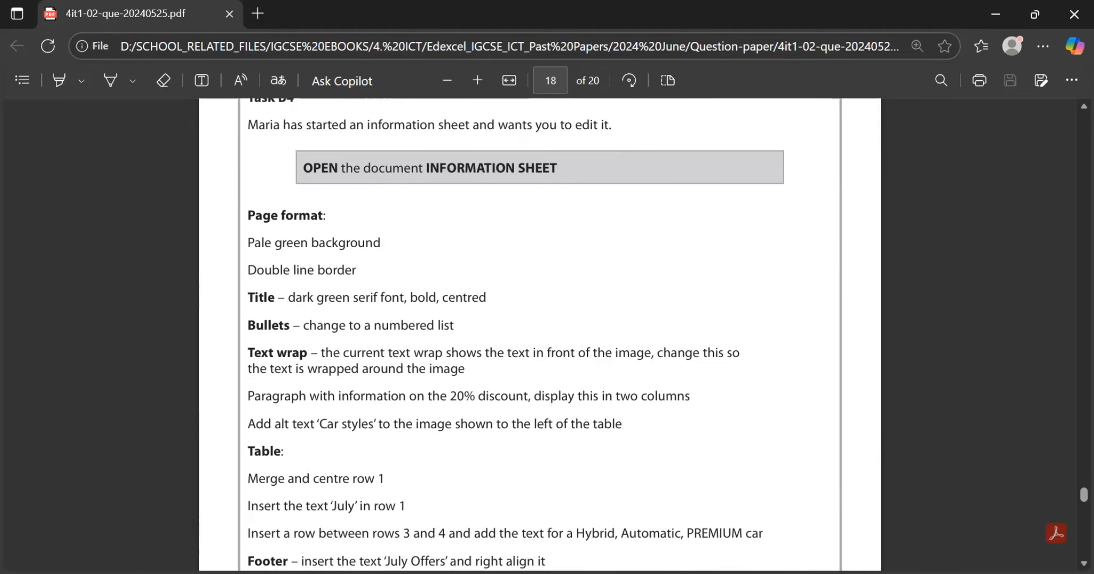
scroll(539, 332, "up", 2)
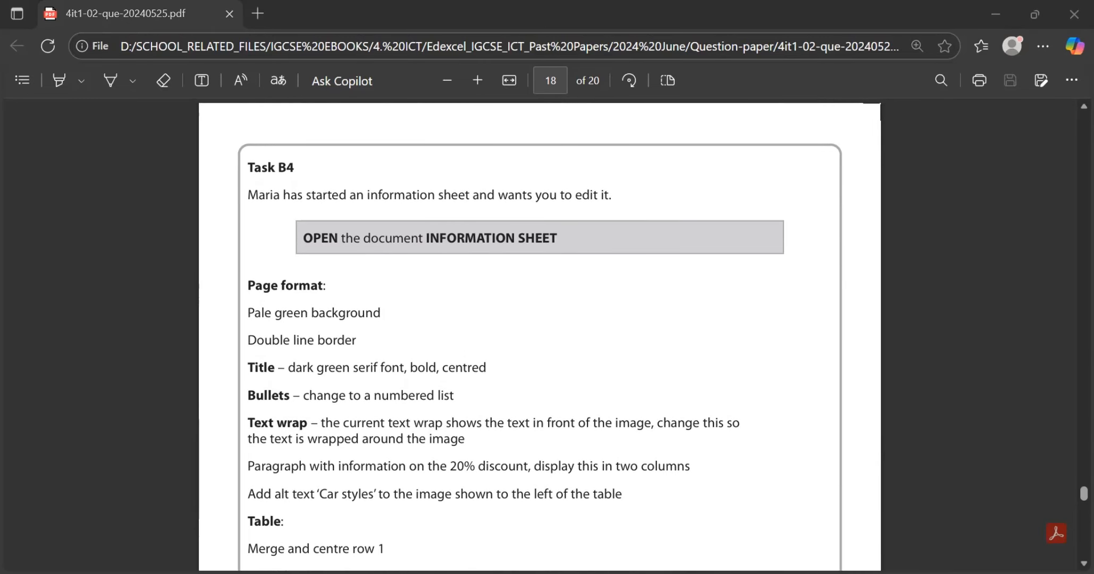
Step: Return to the EVIDENCE document in Word and save it with the completed B3 responses
key("alt+Tab")
key("alt+Tab")
key("alt+shift+Tab")
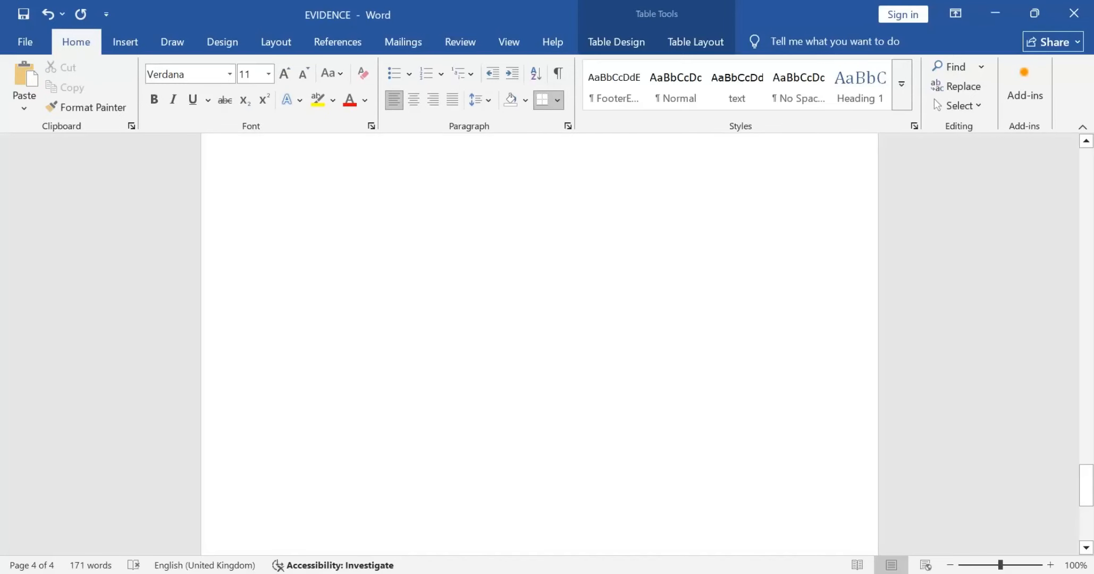
key("alt+Tab")
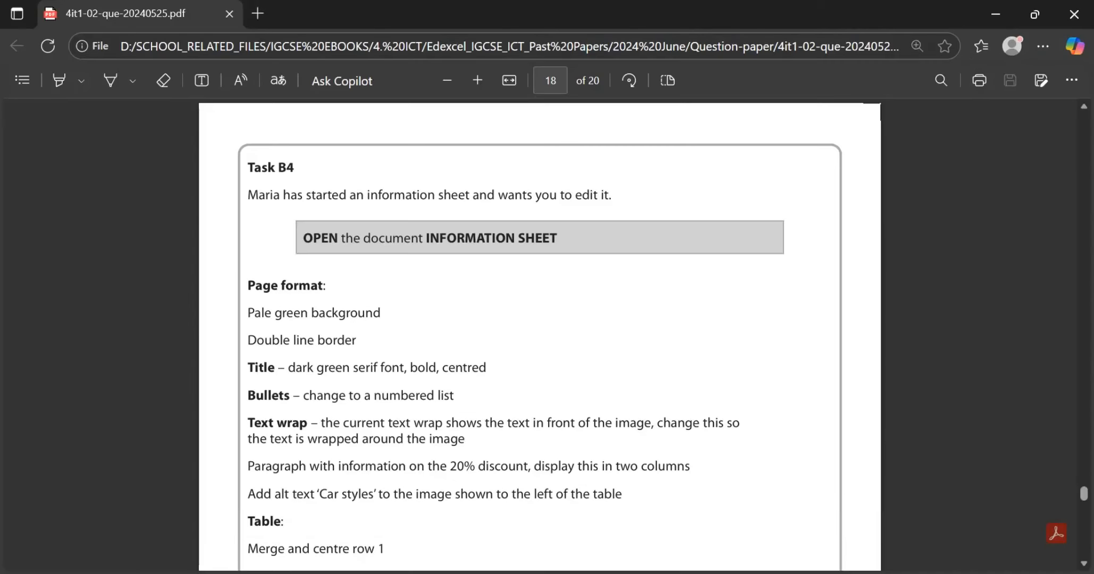
scroll(540, 332, "up", 4)
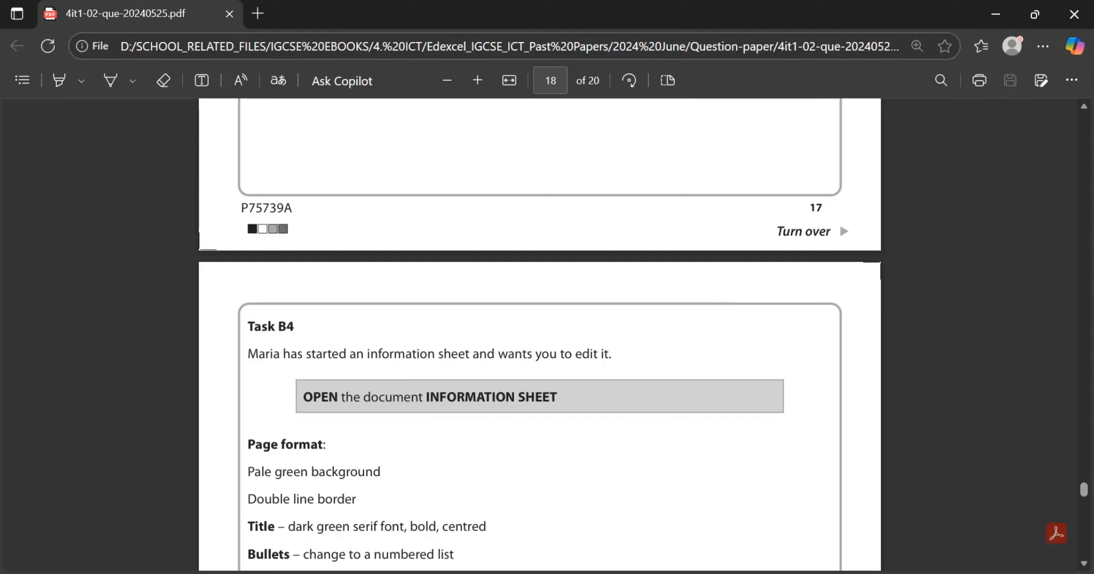
key("alt+Tab")
key("alt+Tab")
key("alt+Tab")
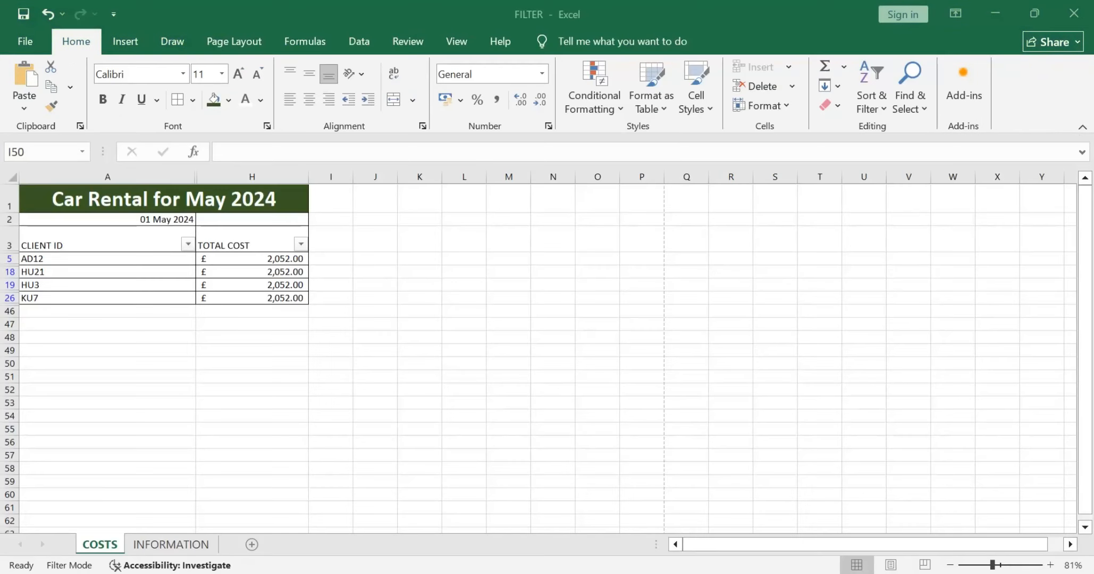
key("alt+Tab")
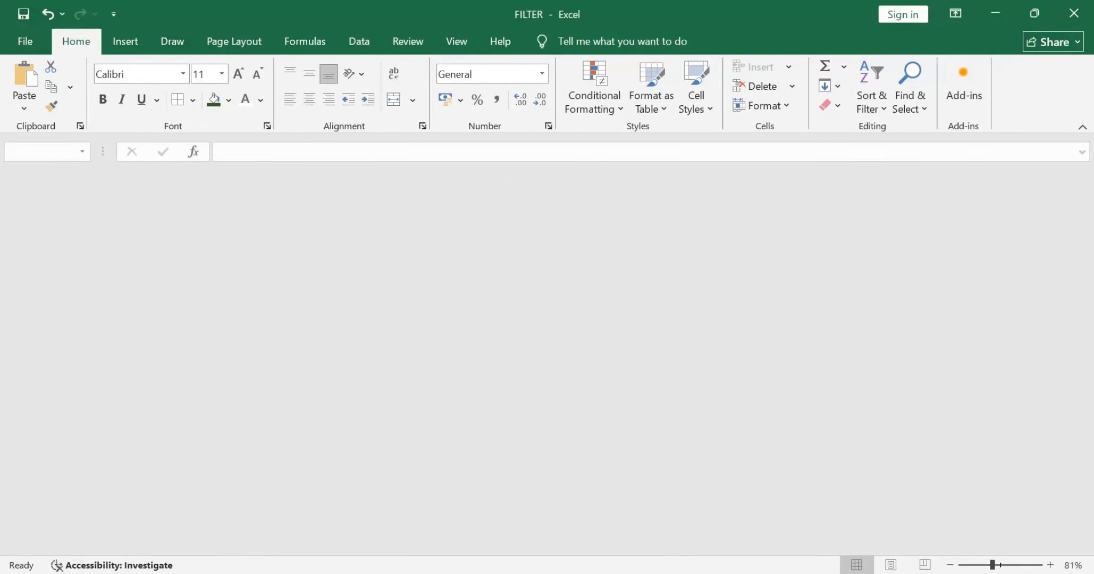
scroll(540, 344, "up", 10)
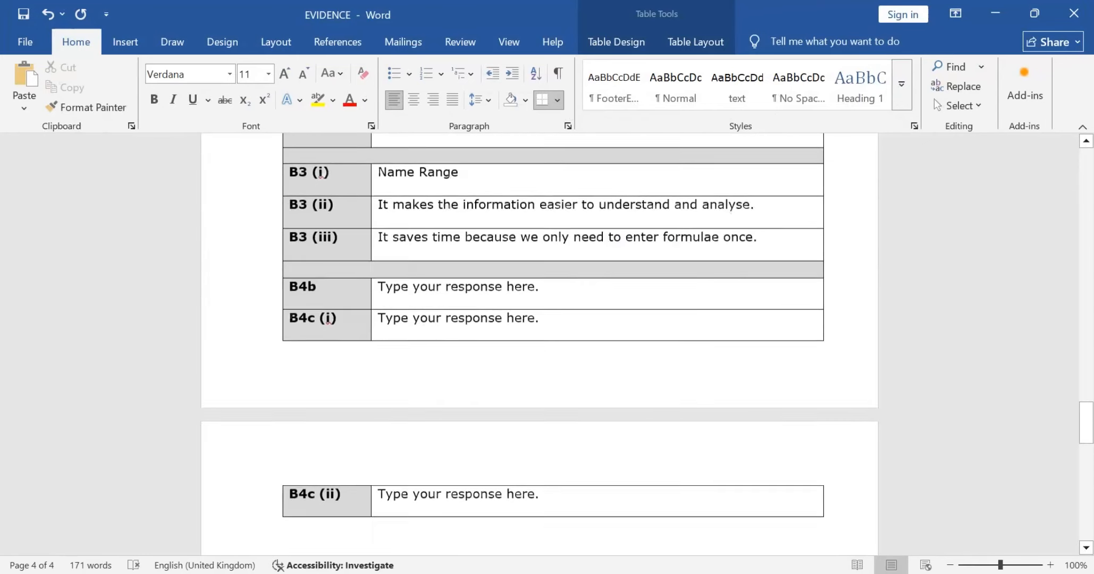
key("ctrl+s")
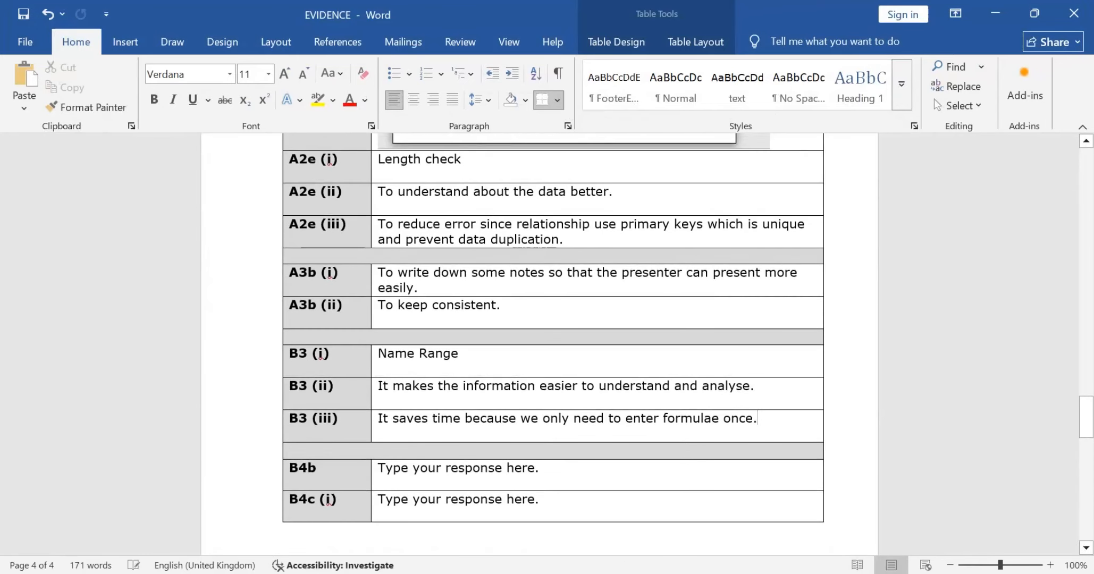
Step: Open the INFORMATION SHEET document from the OFFICE 2010 folder inside DATA FILES
left_click(995, 13)
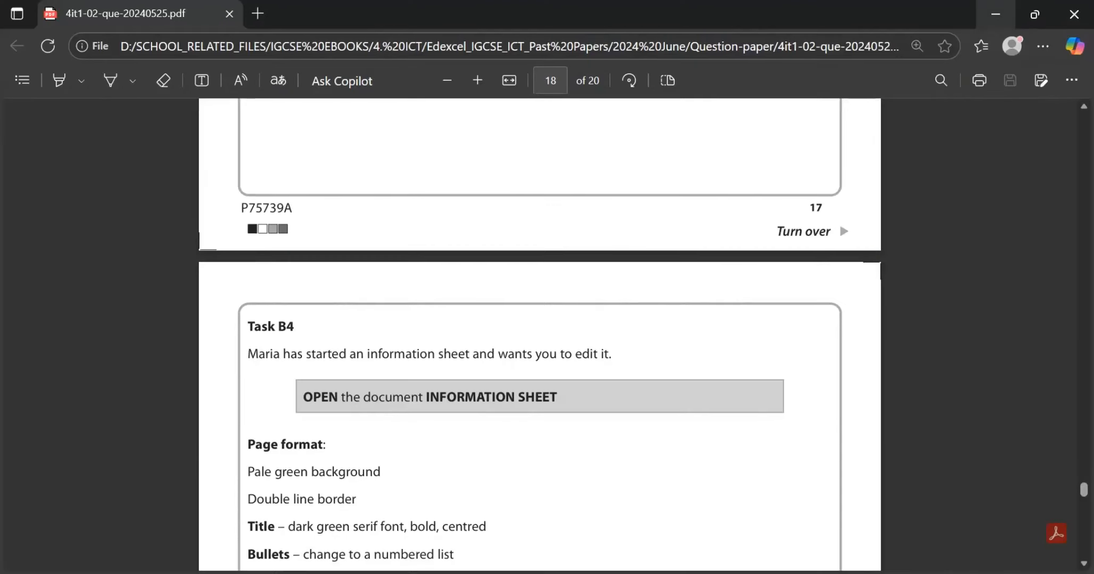
scroll(839, 222, "down", 1)
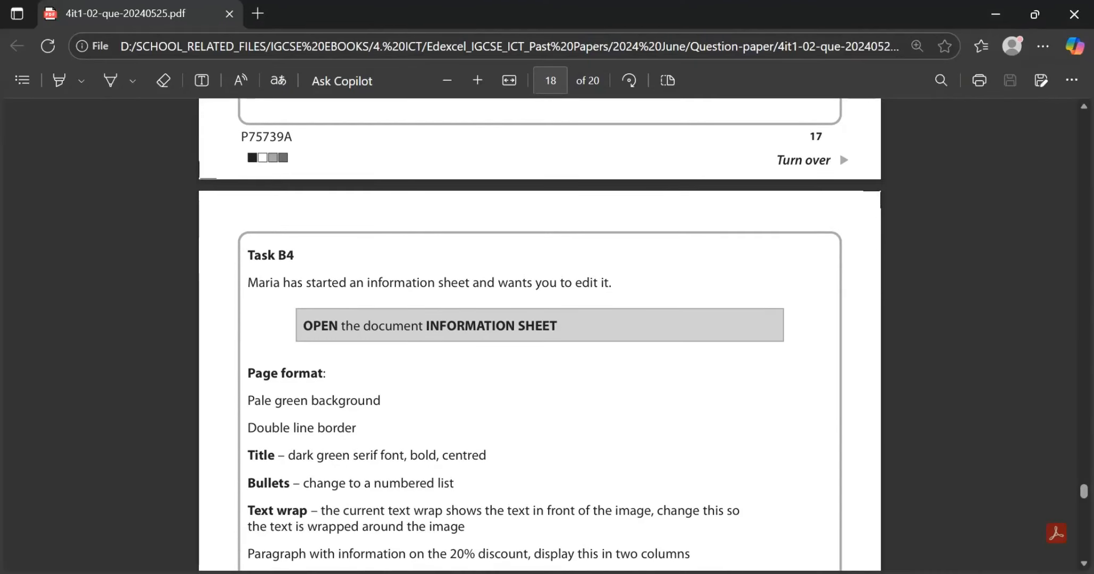
key("super+d")
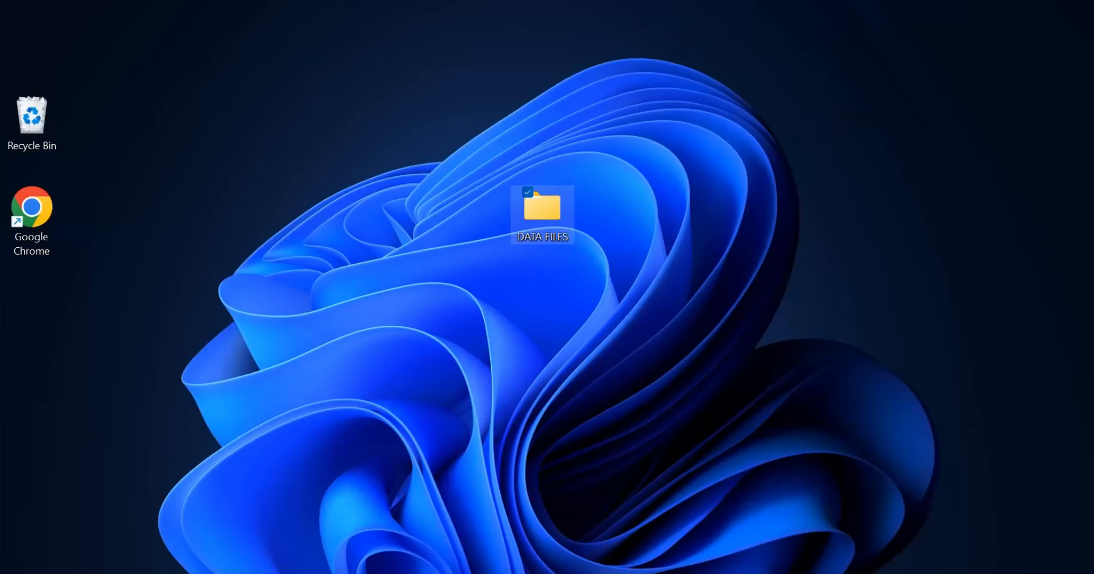
double_click(542, 208)
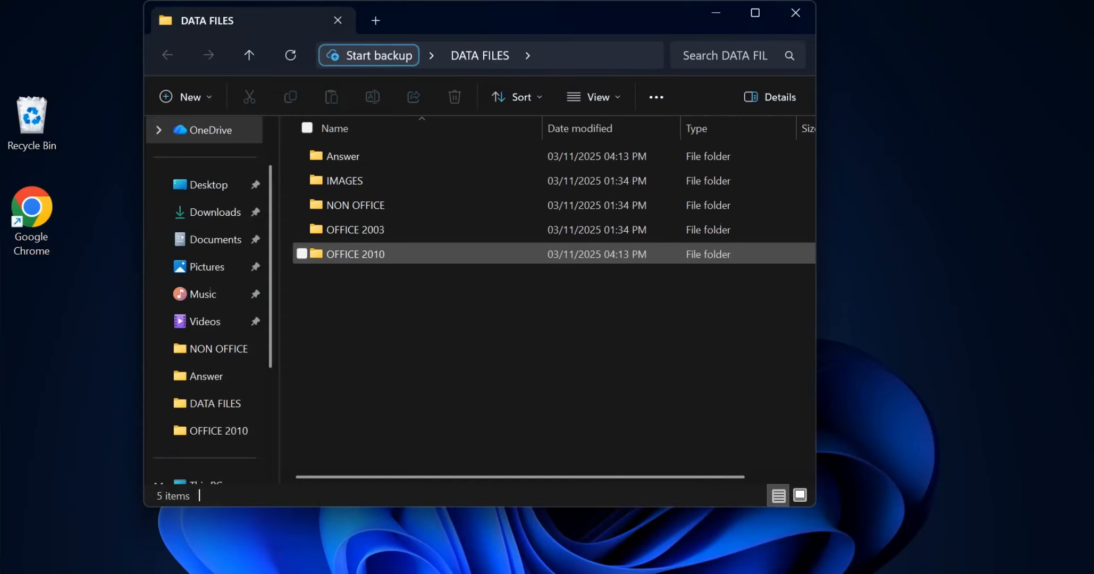
left_click(355, 254)
double_click(355, 254)
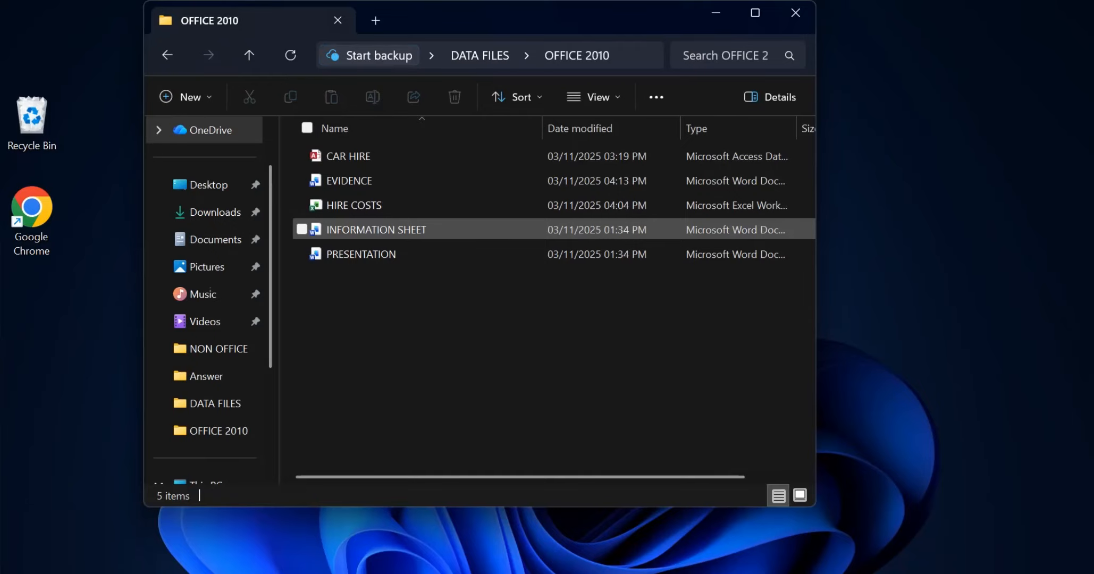
left_click(375, 229)
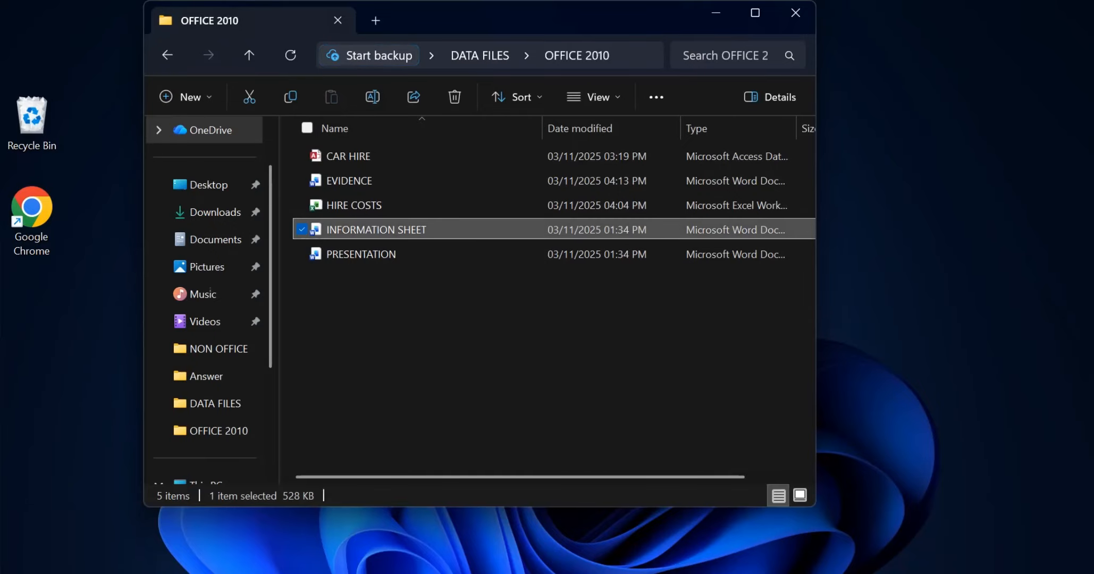
double_click(376, 229)
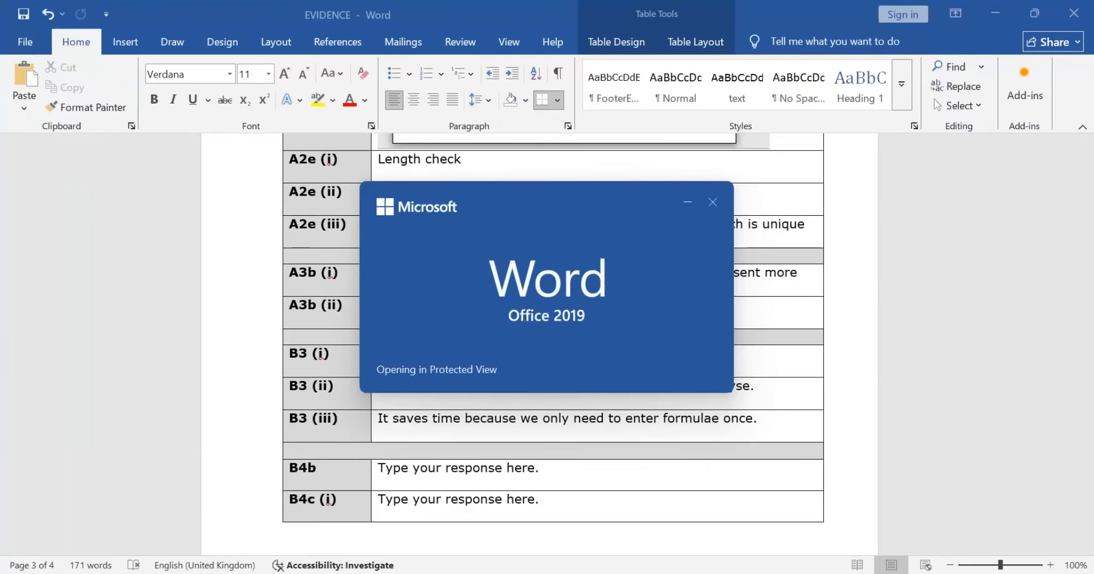
Step: Switch to the question paper and read the Task B4 formatting, table and footer requirements and the Task B4a save instruction
key("alt+Tab")
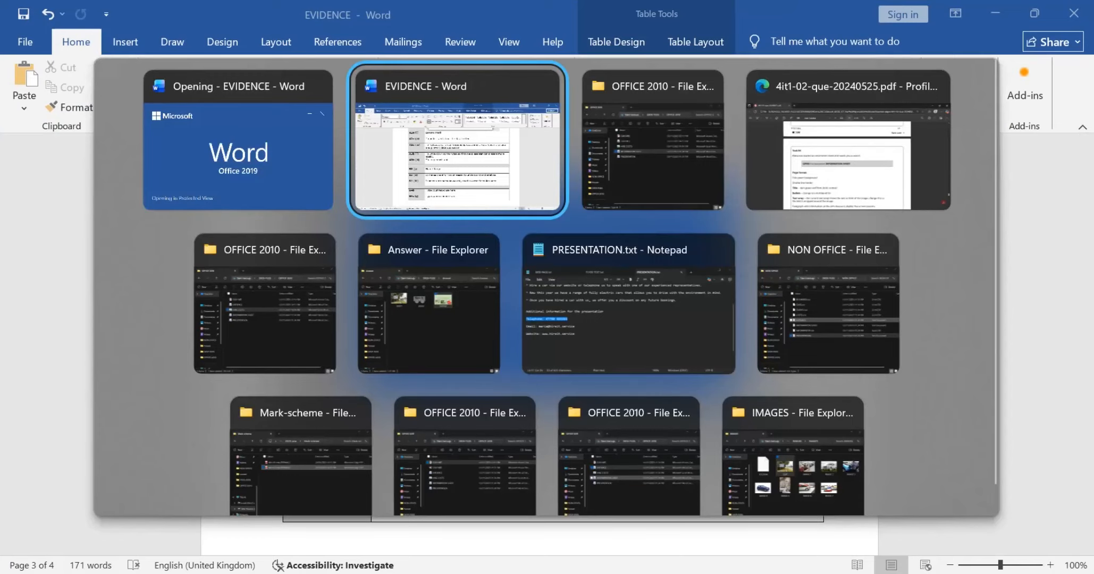
key("alt+Tab")
key("alt+Tab")
key("alt+Tab")
key("alt+Tab")
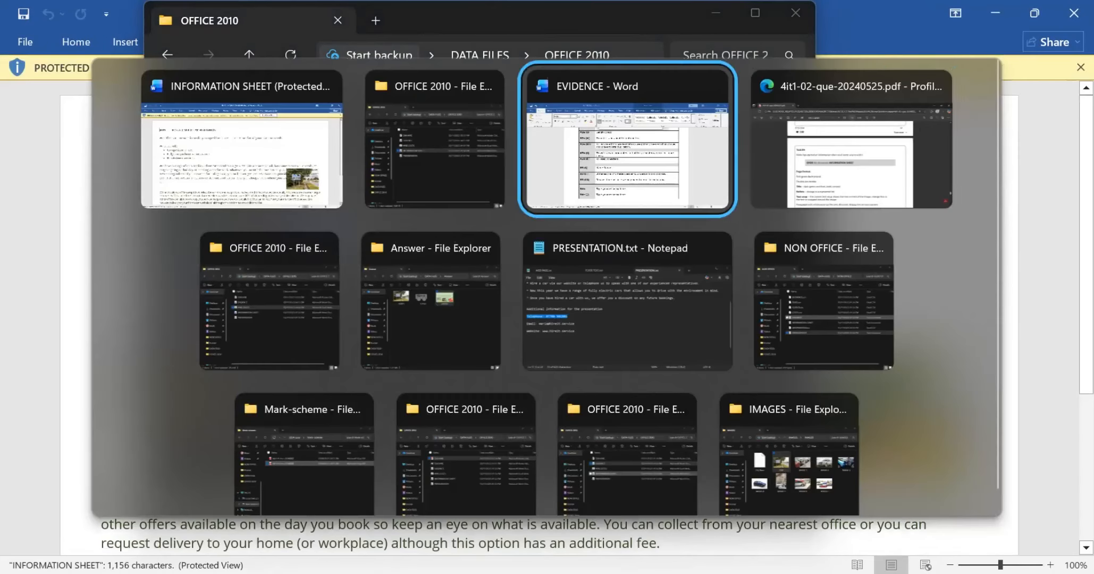
key("alt+Tab")
scroll(838, 149, "down", 3)
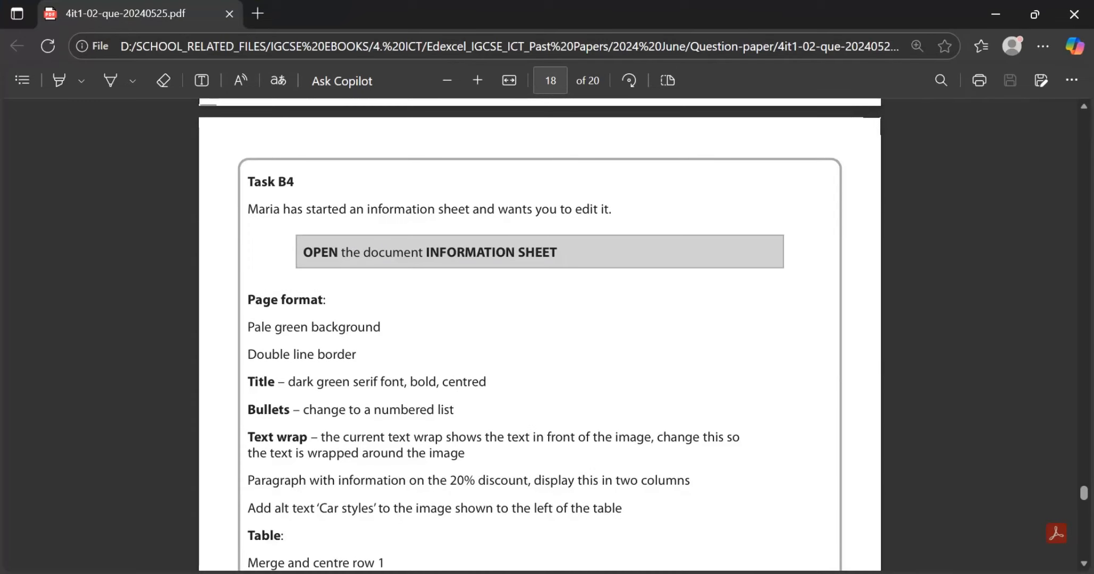
scroll(539, 334, "down", 1)
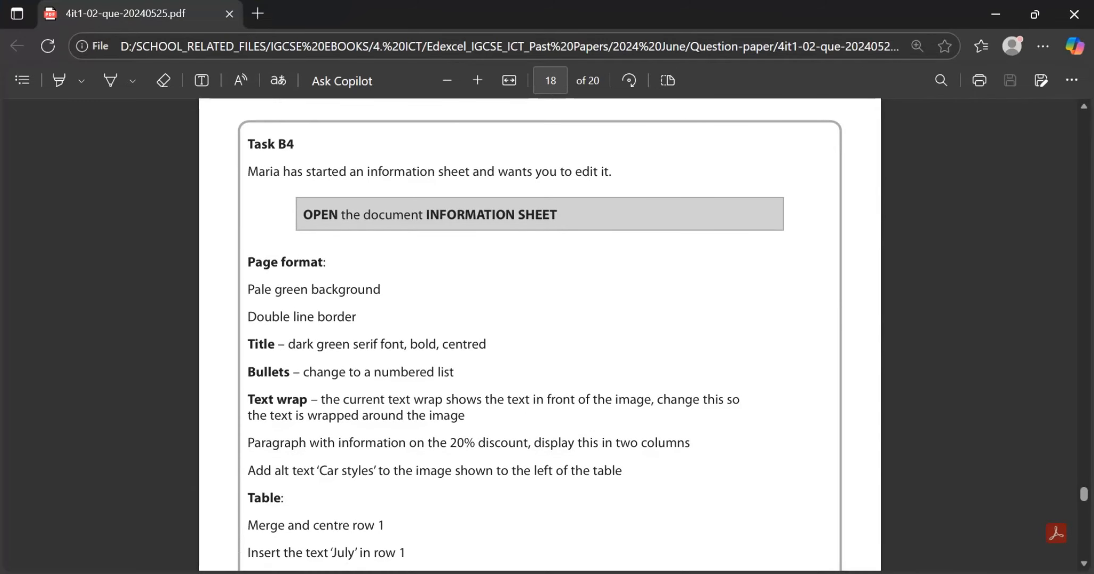
scroll(540, 334, "down", 1)
scroll(539, 334, "down", 1)
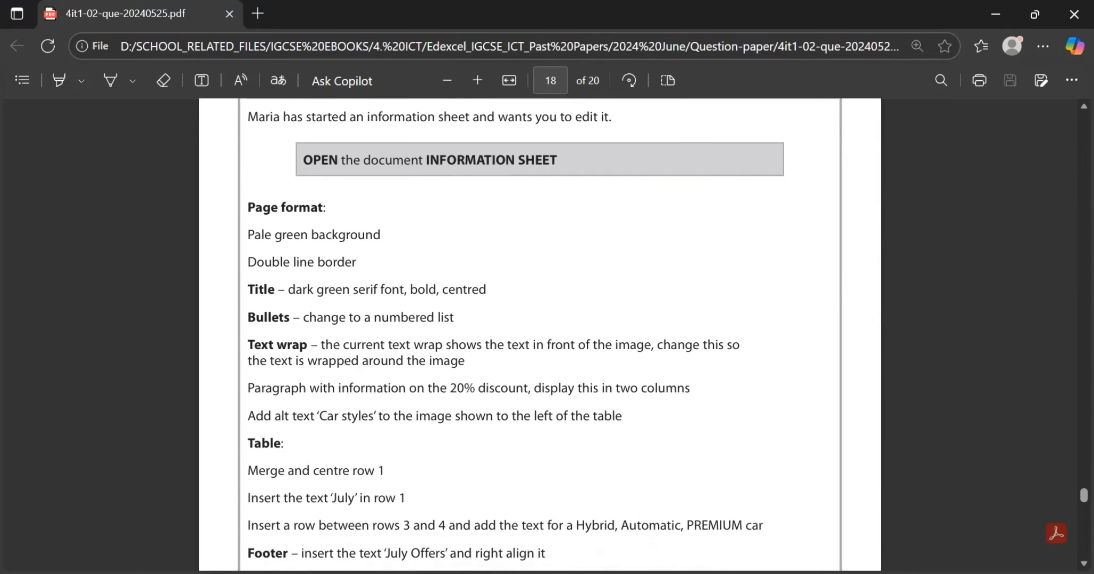
scroll(539, 298, "down", 2)
scroll(556, 333, "down", 1)
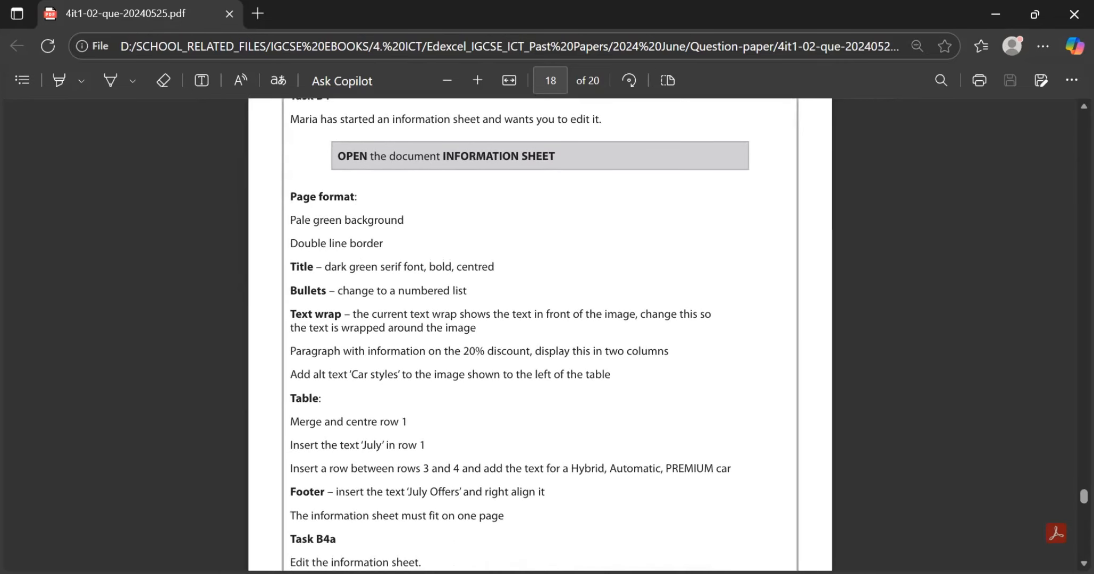
scroll(539, 334, "down", 4)
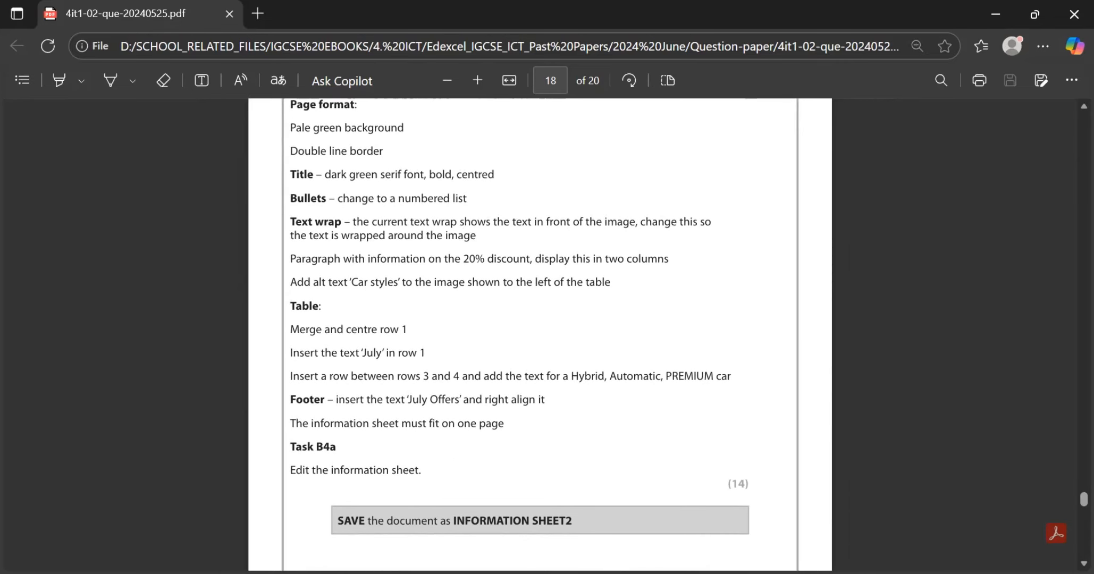
Step: Place the question paper and INFORMATION SHEET side by side, and enable editing of the document, dismissing the personal information notice
key("super+Left")
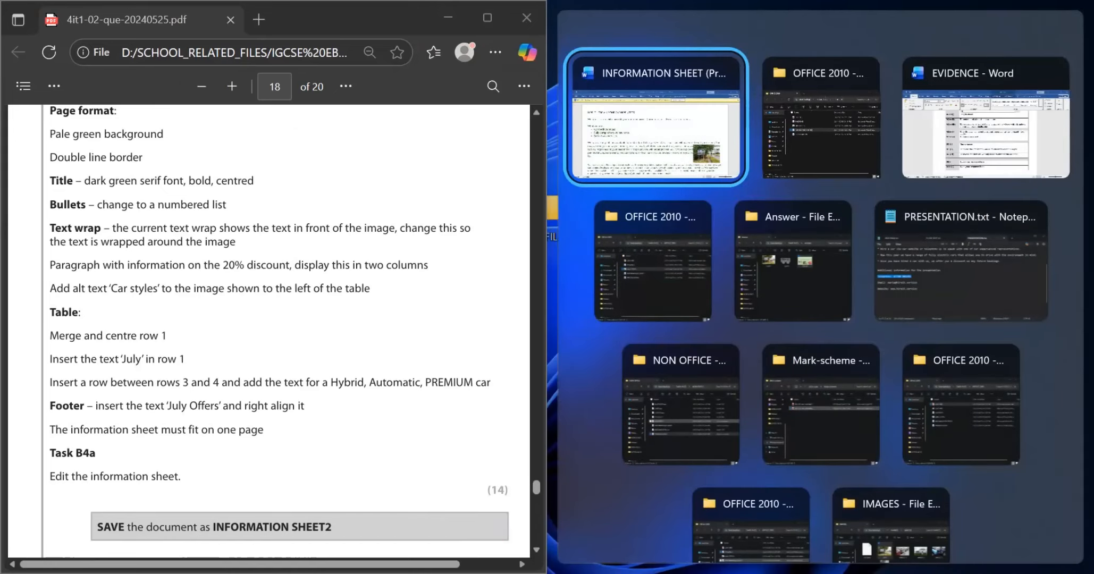
key("Return")
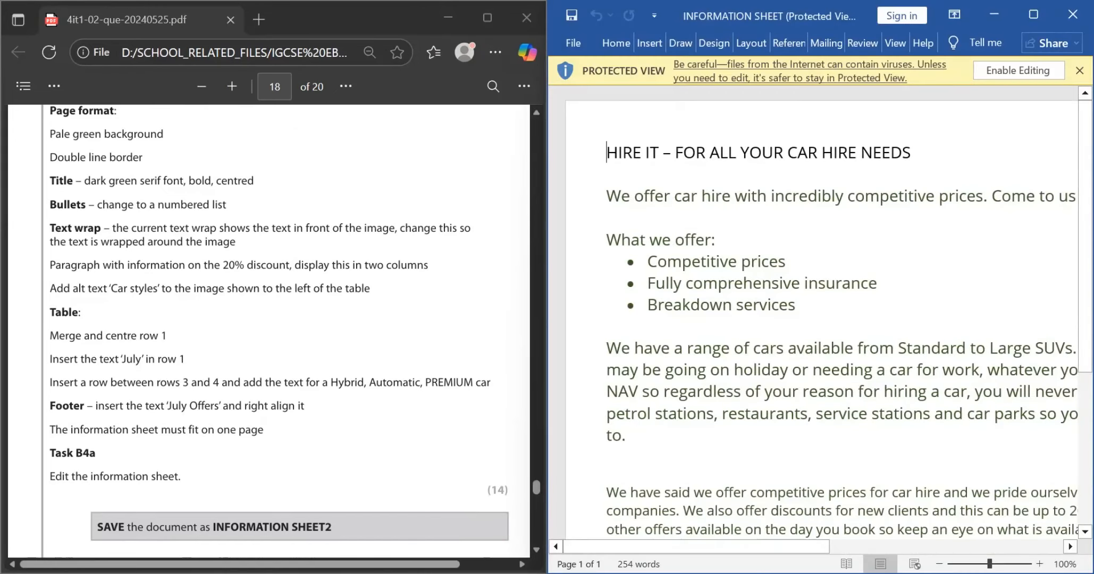
scroll(813, 318, "down", 6)
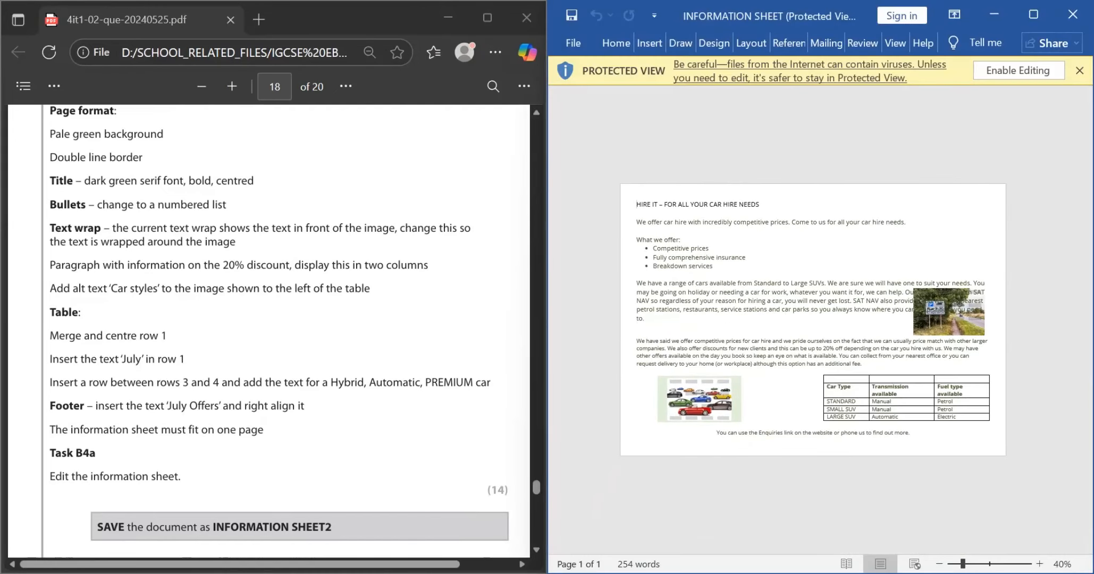
left_click(1018, 70)
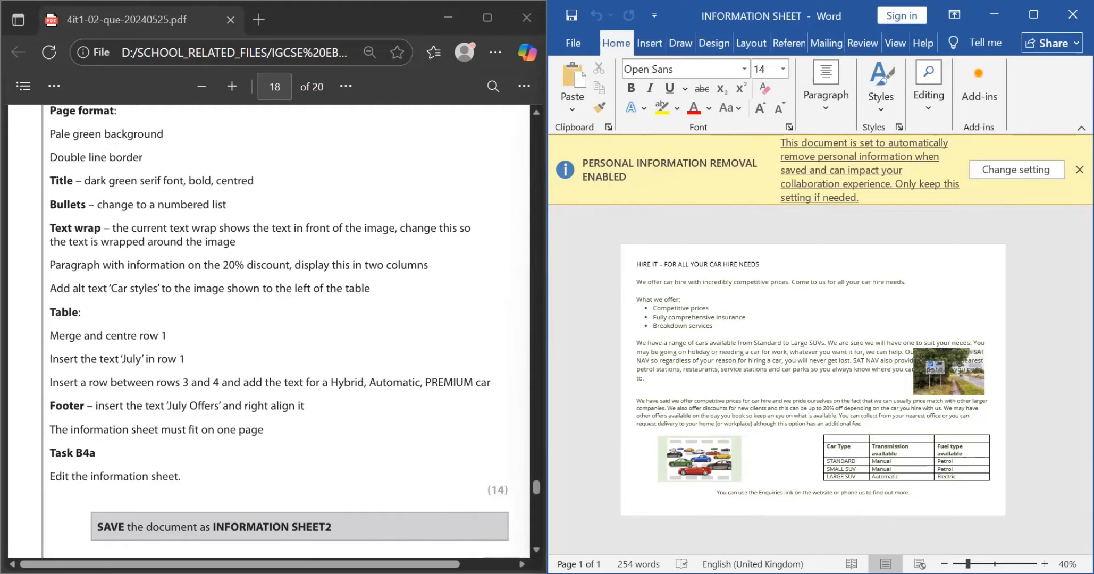
left_click(1079, 169)
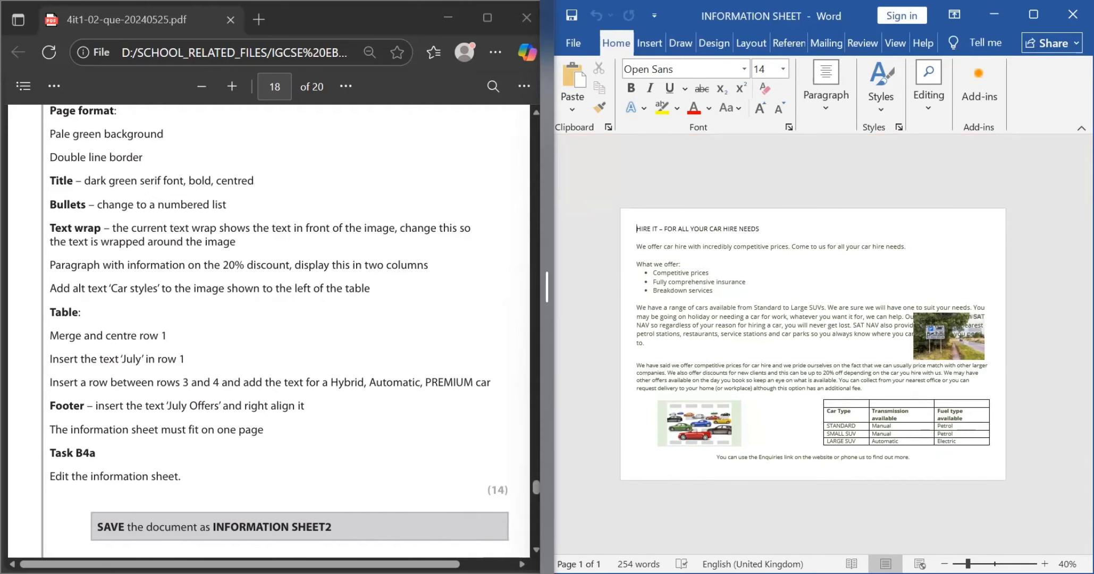
Step: Give the Word window more width in the split view and review the start of Task B4 in the question paper
left_click_drag(546, 287, 521, 287)
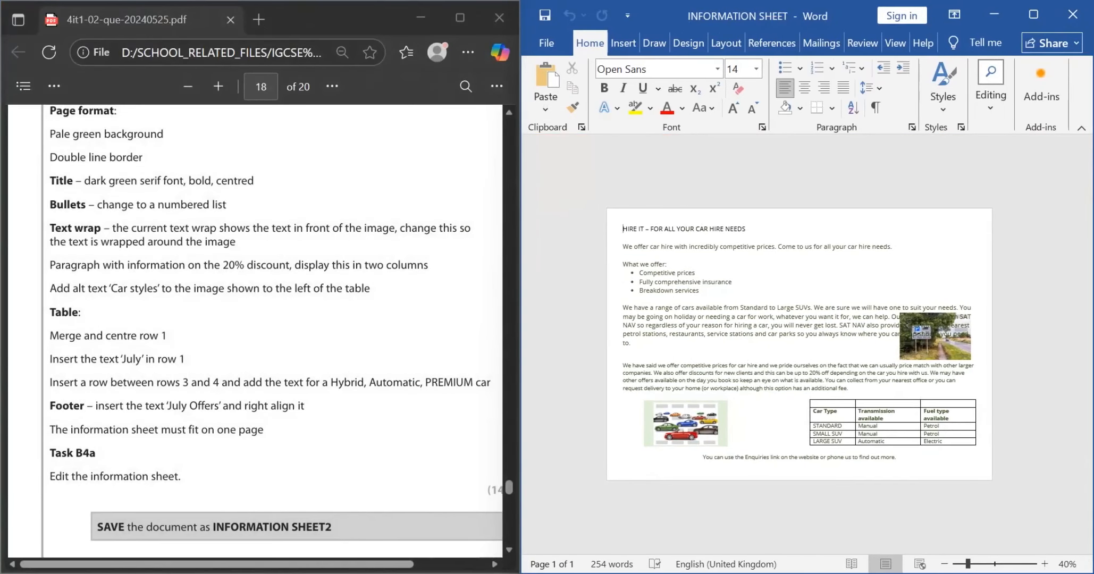
scroll(276, 329, "up", 2)
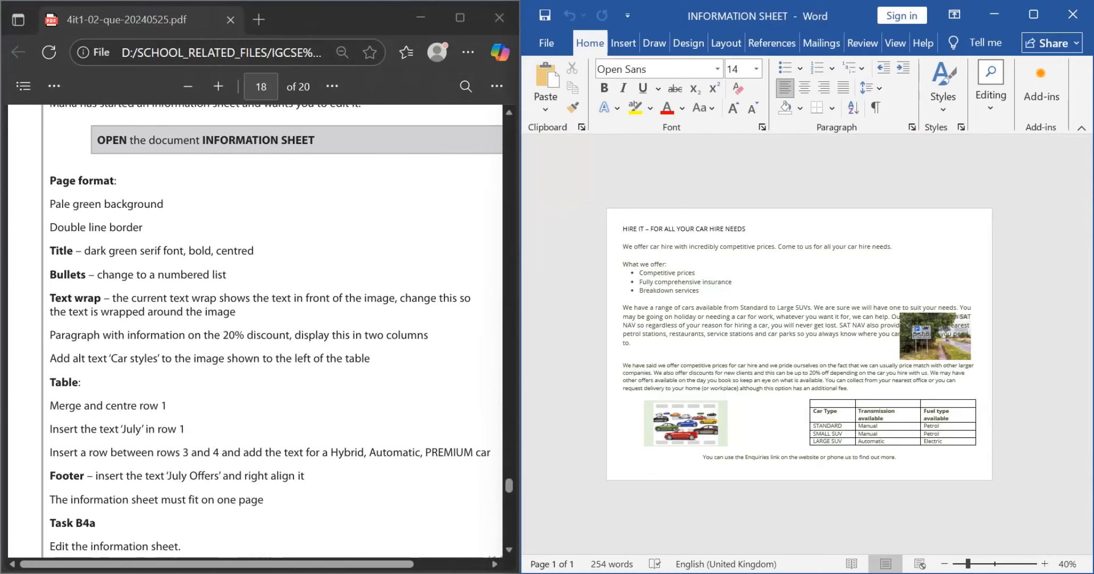
scroll(276, 329, "up", 1)
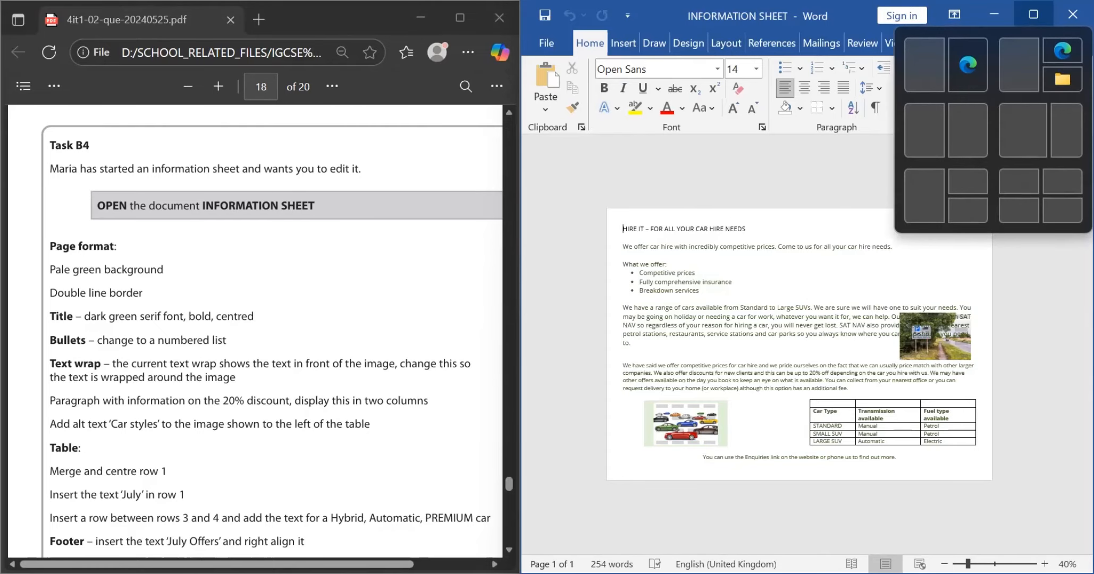
Step: Maximize INFORMATION SHEET and set its page colour to the lightest green theme shade, checking the background requirement in the question paper
left_click(1033, 14)
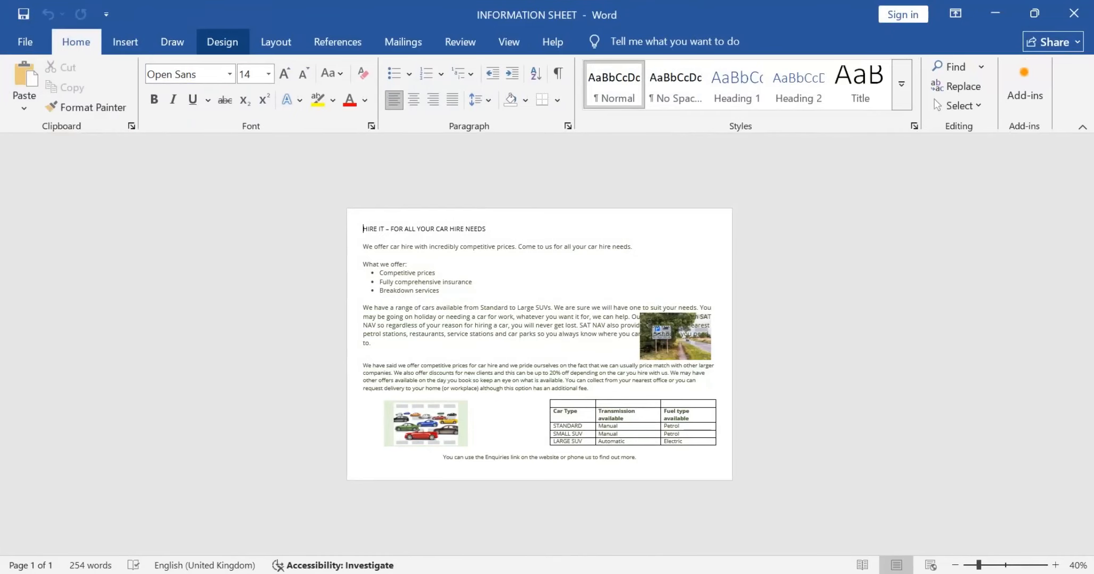
left_click(222, 42)
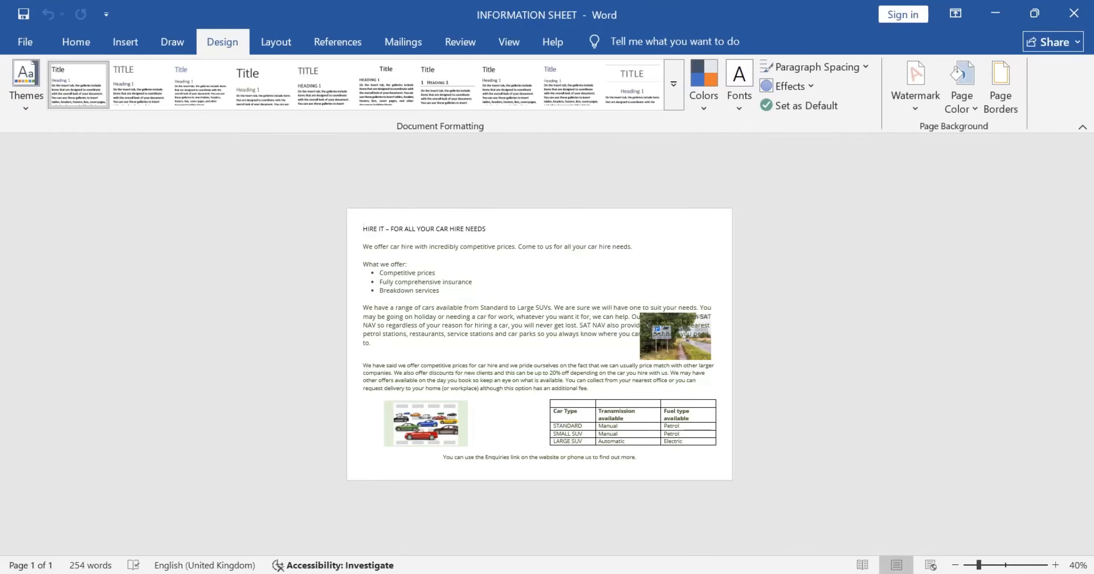
left_click(961, 101)
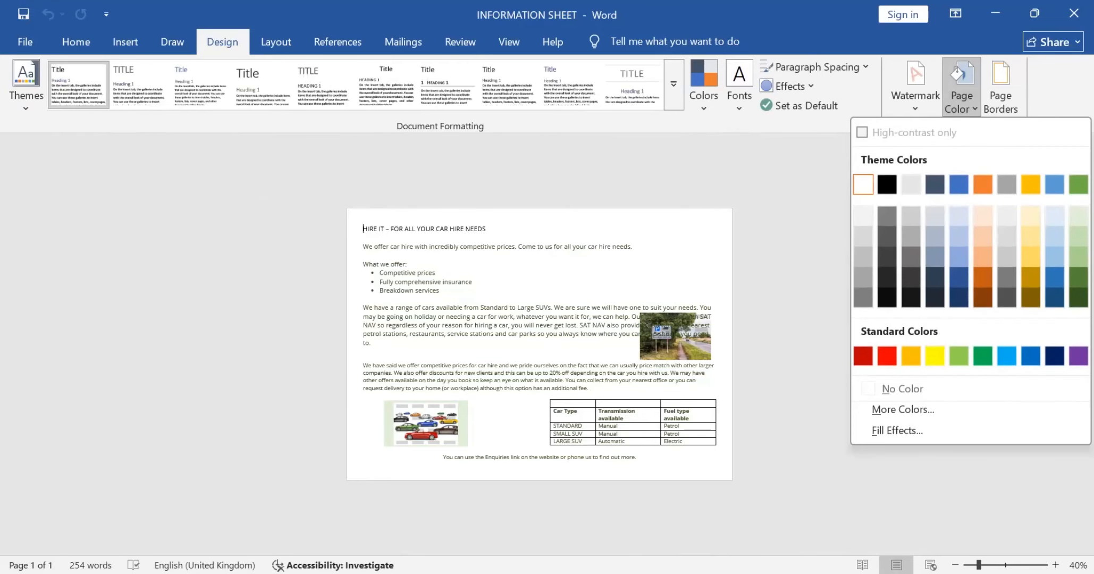
key("alt+Tab")
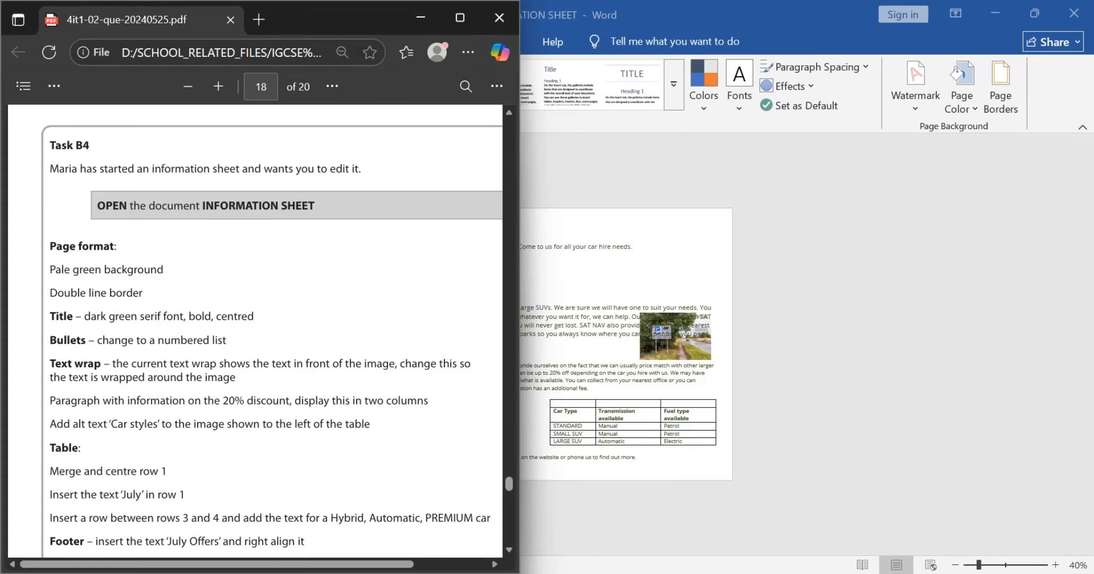
key("alt+Tab")
left_click(962, 90)
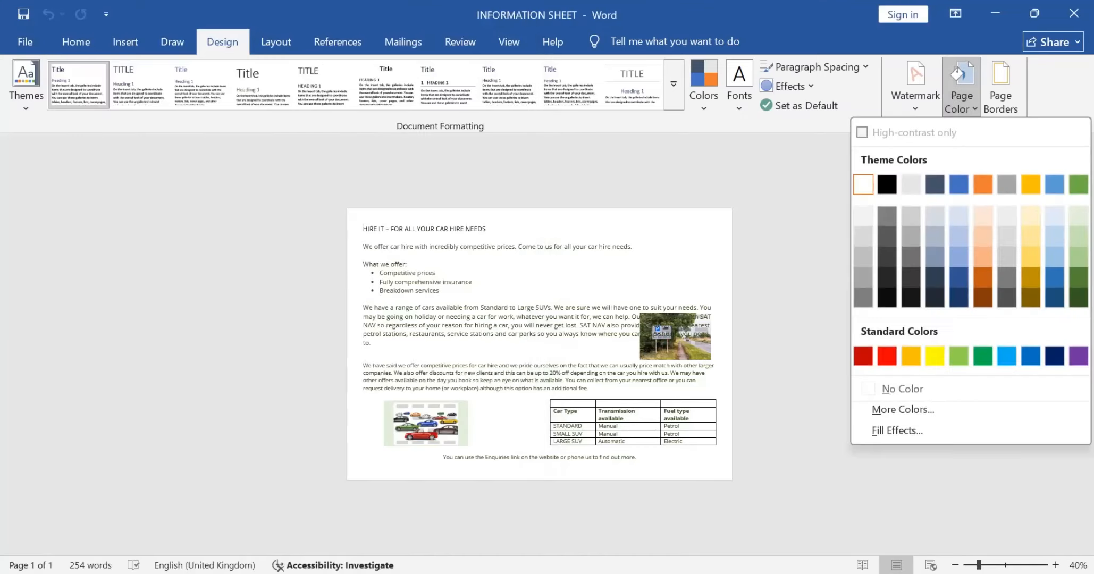
left_click(1078, 215)
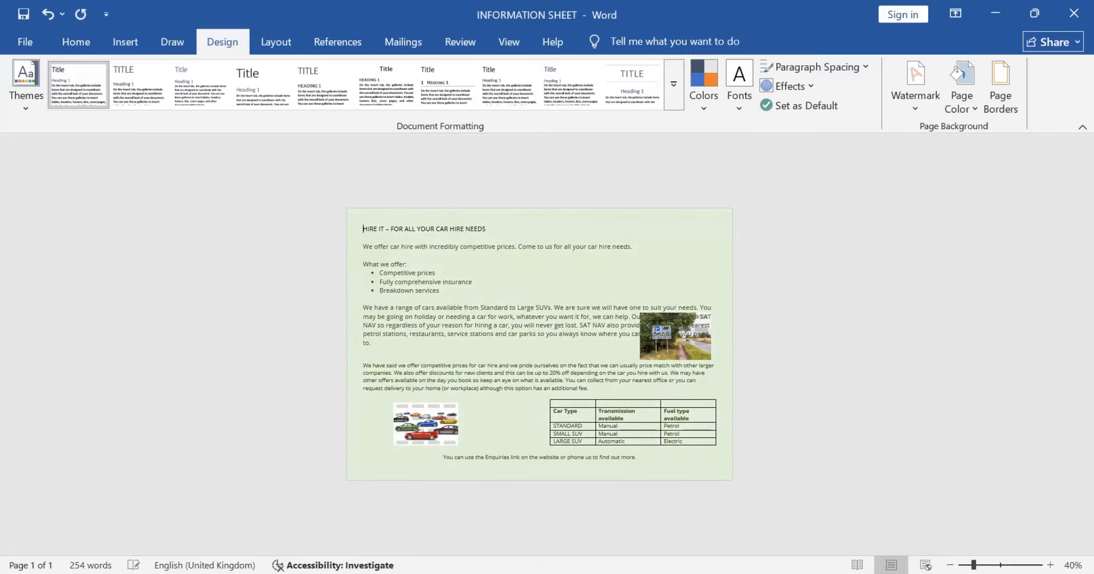
Step: Check the border requirement in the question paper and apply a ¾ pt double-line box page border to the whole document
key("alt+Tab")
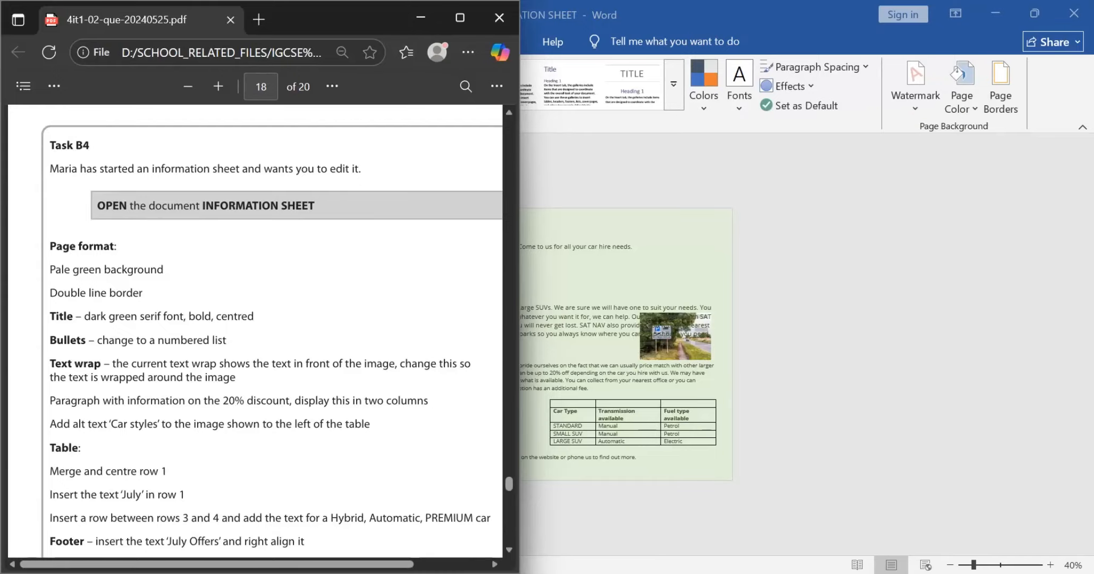
key("alt+Tab")
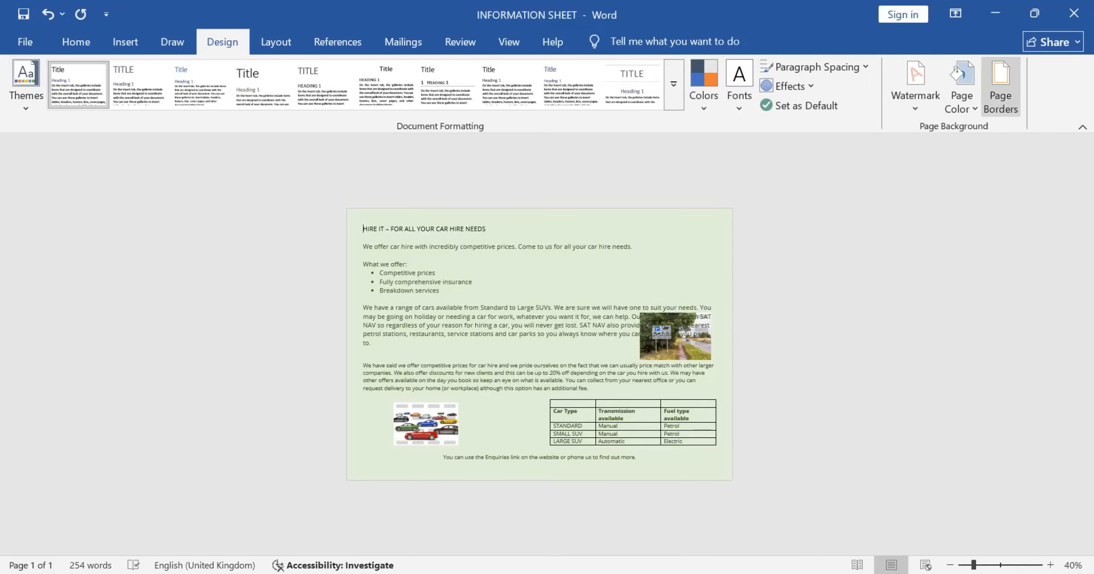
left_click(1000, 85)
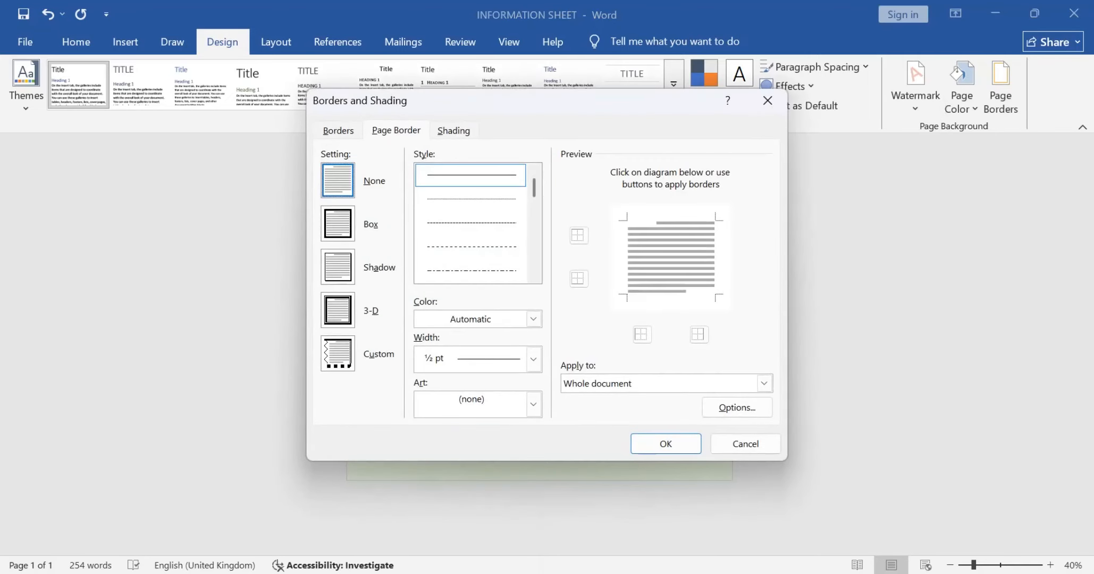
scroll(470, 224, "down", 3)
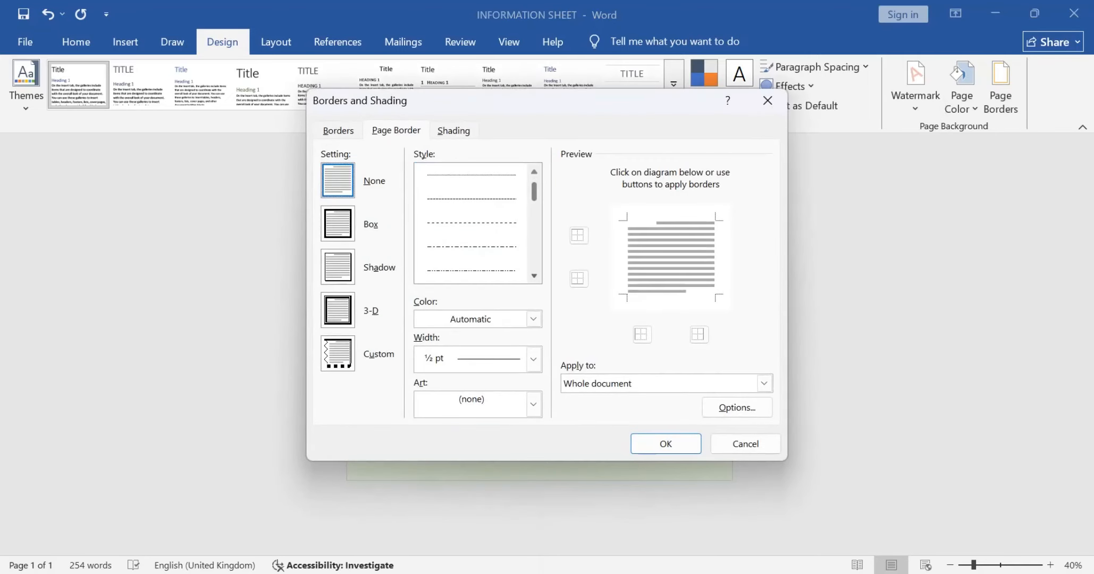
left_click(471, 199)
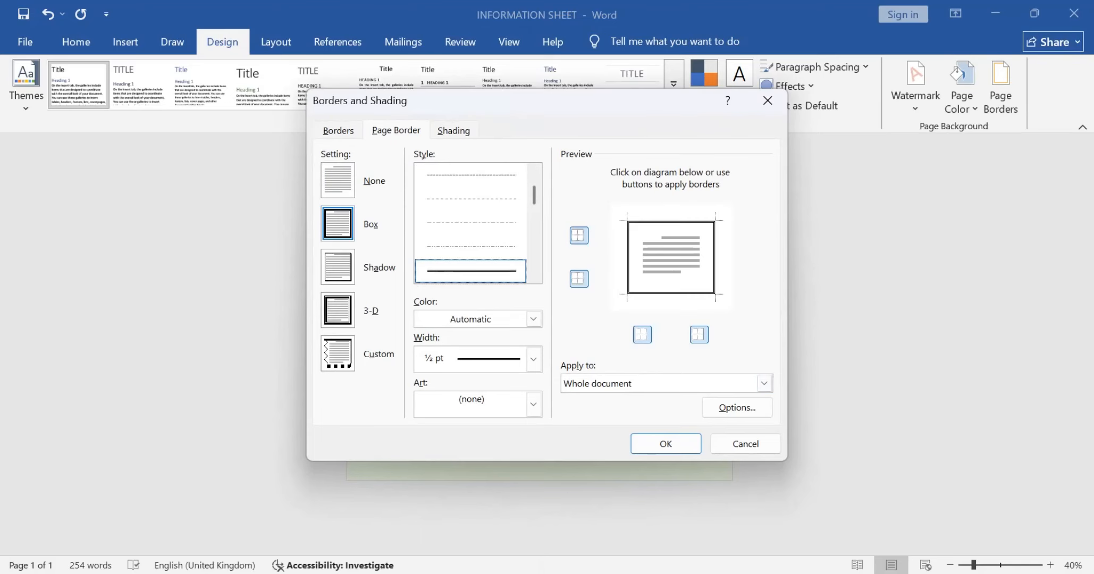
key("alt+Tab")
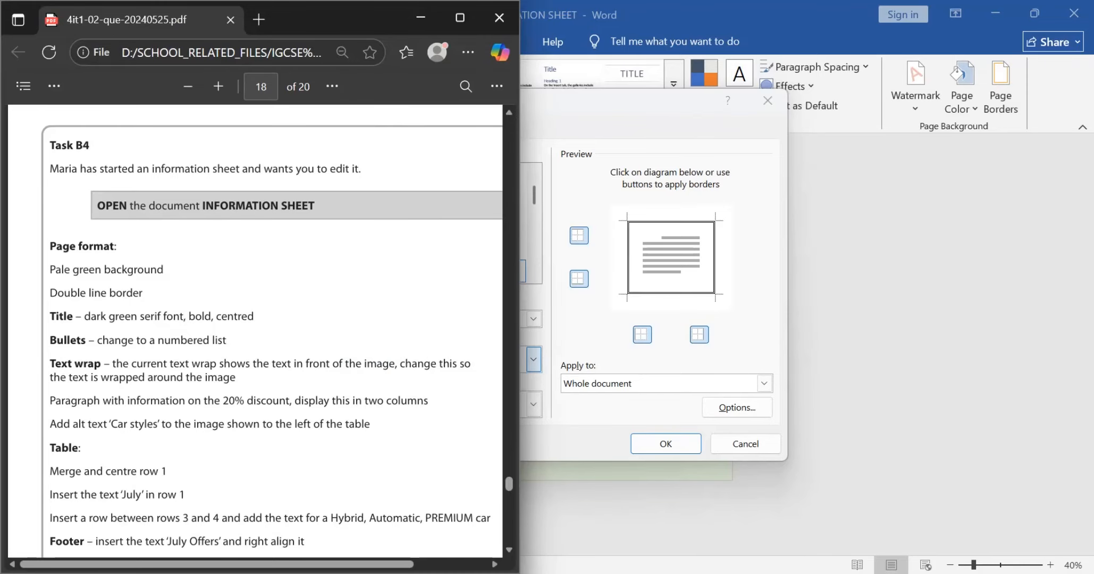
key("alt+Tab")
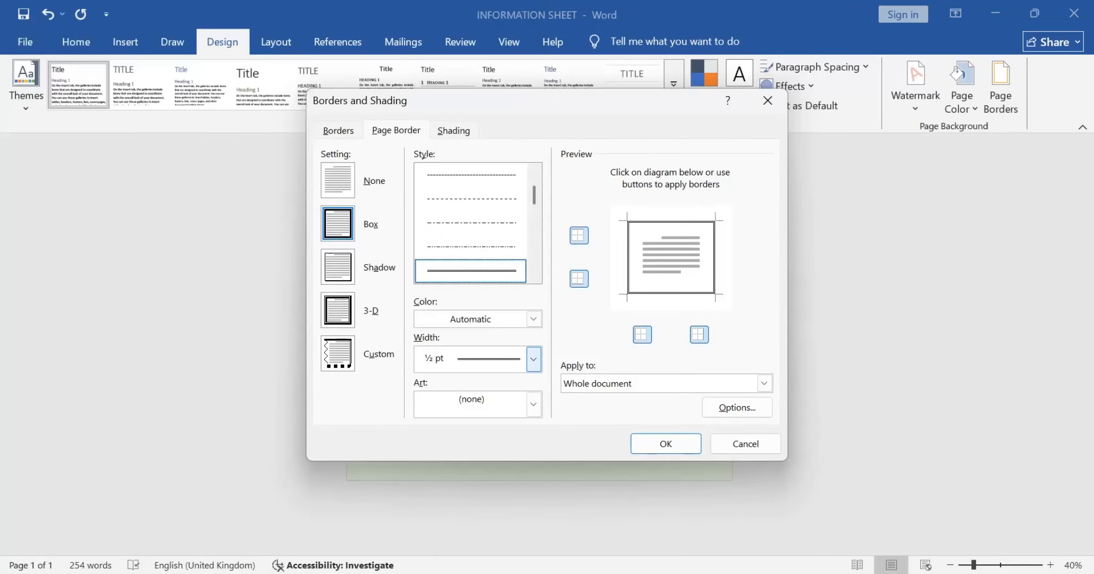
left_click(533, 358)
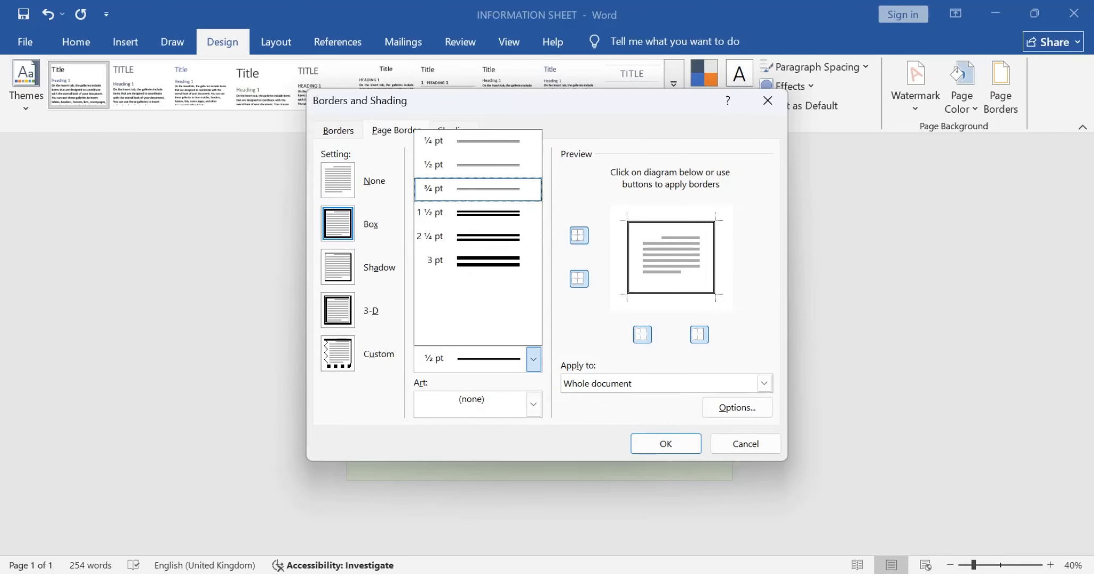
left_click(477, 189)
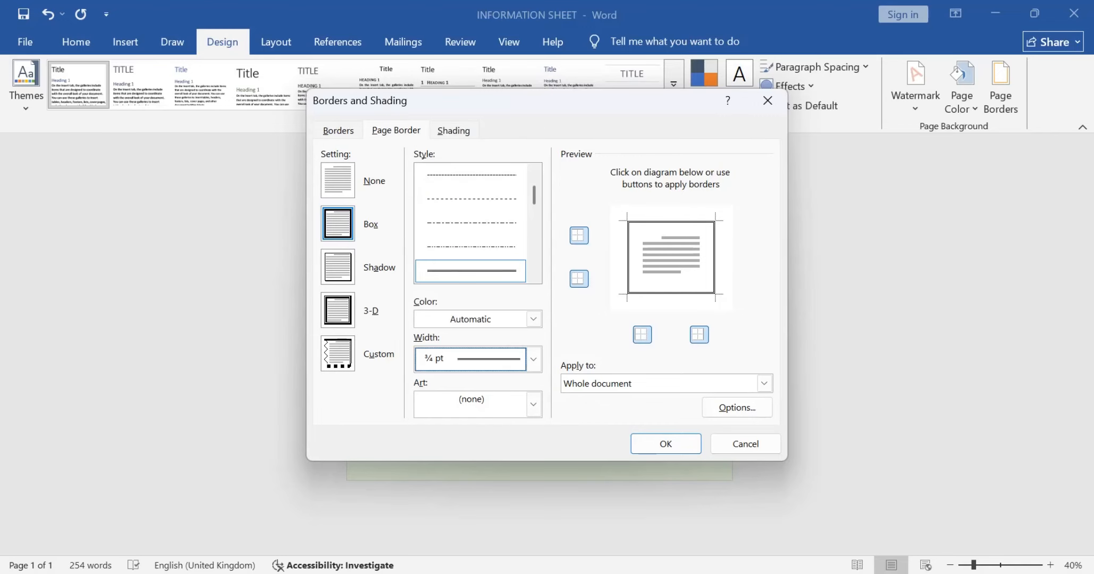
left_click(665, 444)
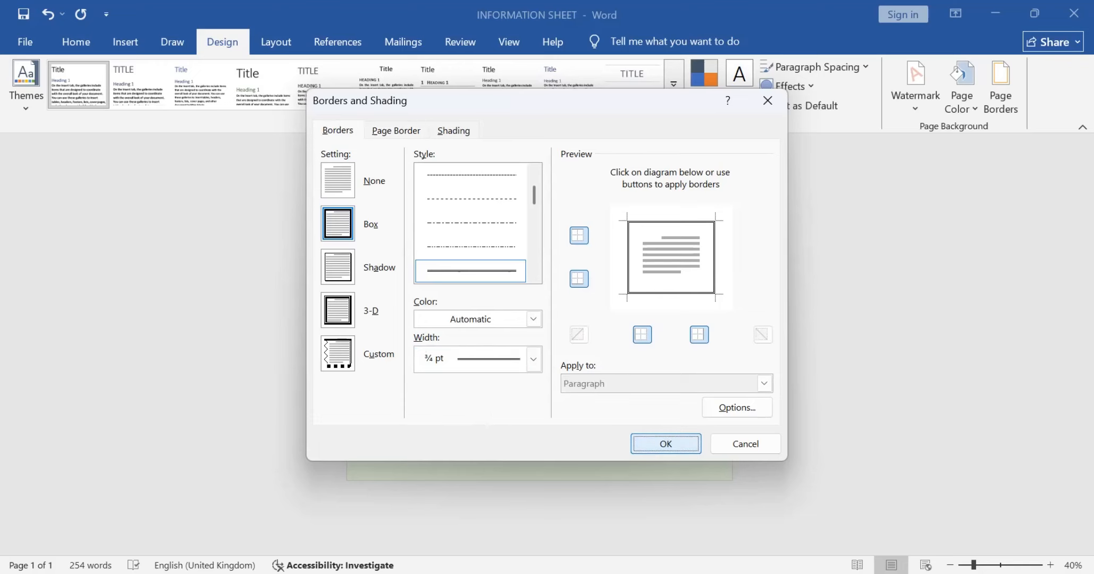
Step: Read the title formatting requirement in the question paper and set the title's font colour to the darkest green theme shade
key("alt+Tab")
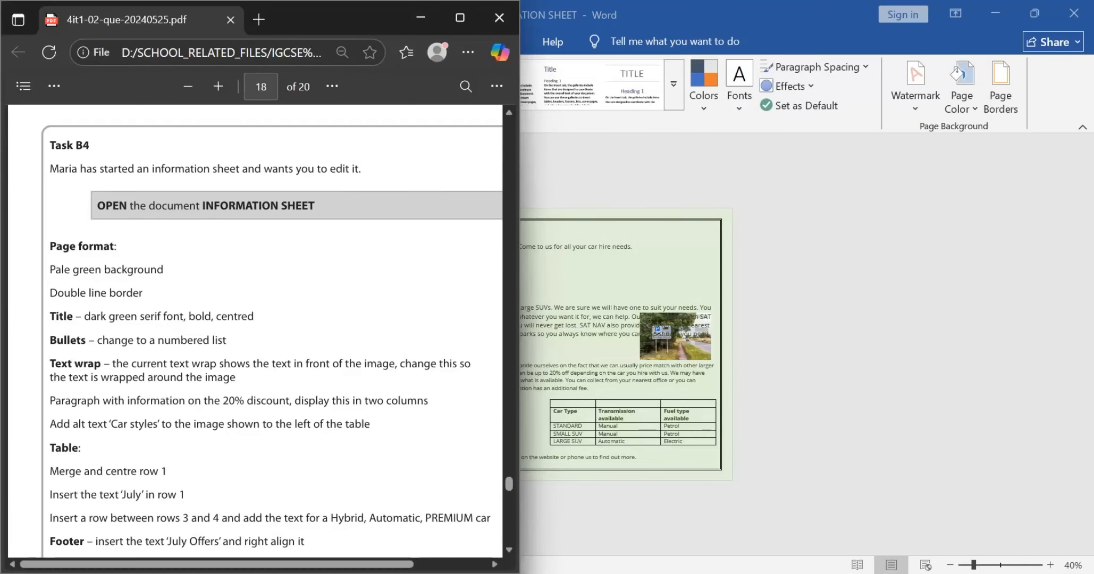
scroll(271, 334, "down", 1)
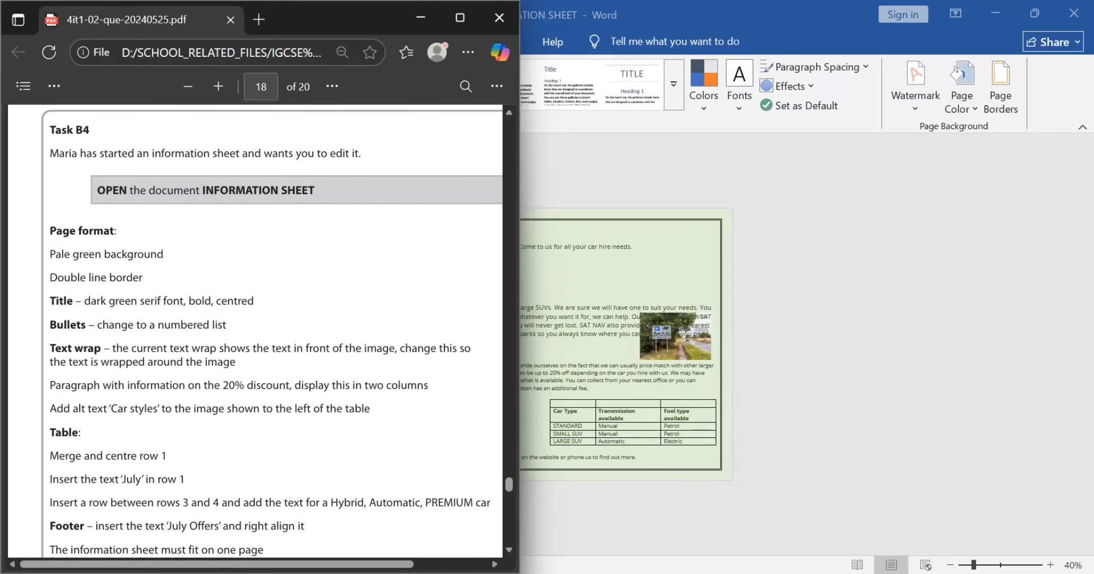
left_click_drag(84, 301, 255, 301)
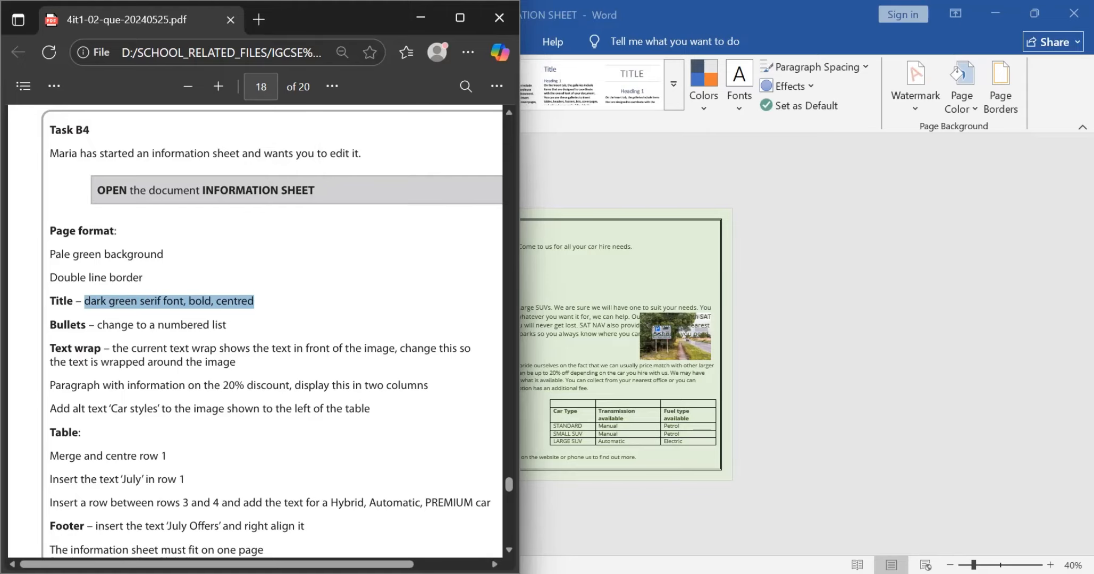
key("alt+Tab")
left_click_drag(363, 228, 490, 229)
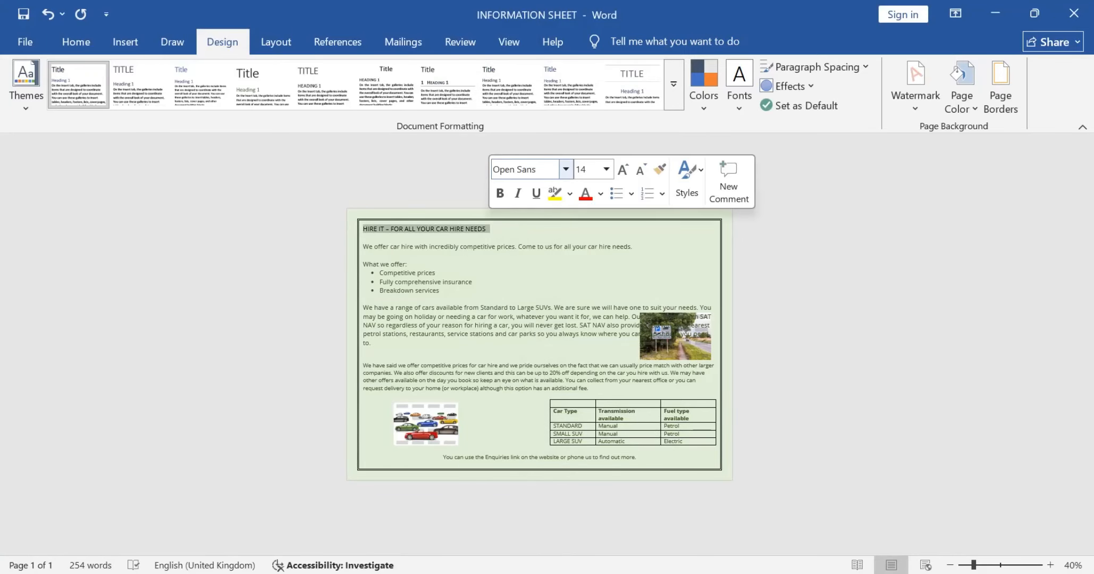
left_click(523, 169)
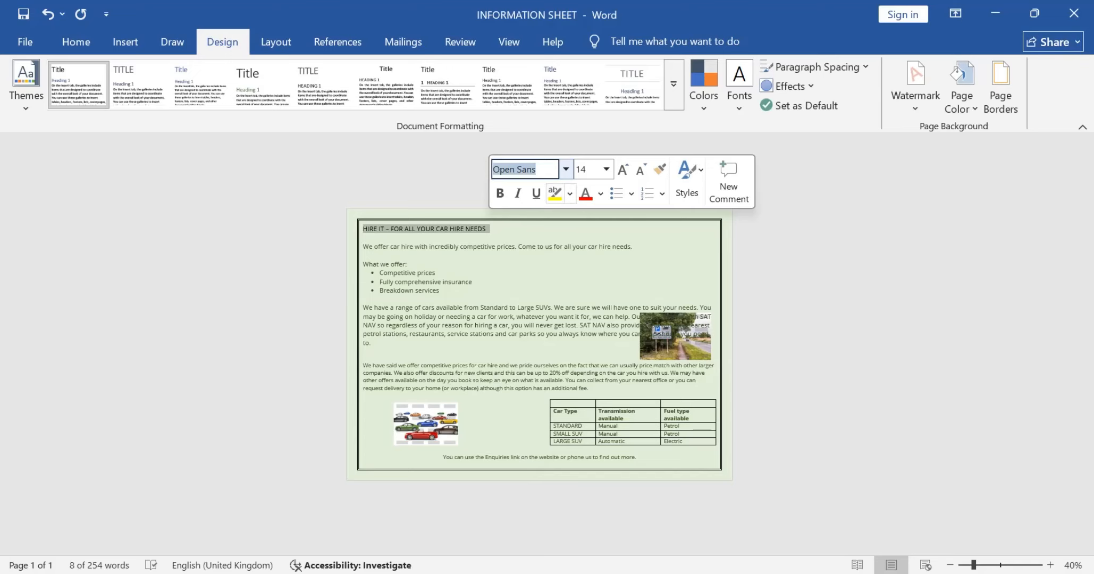
left_click(600, 194)
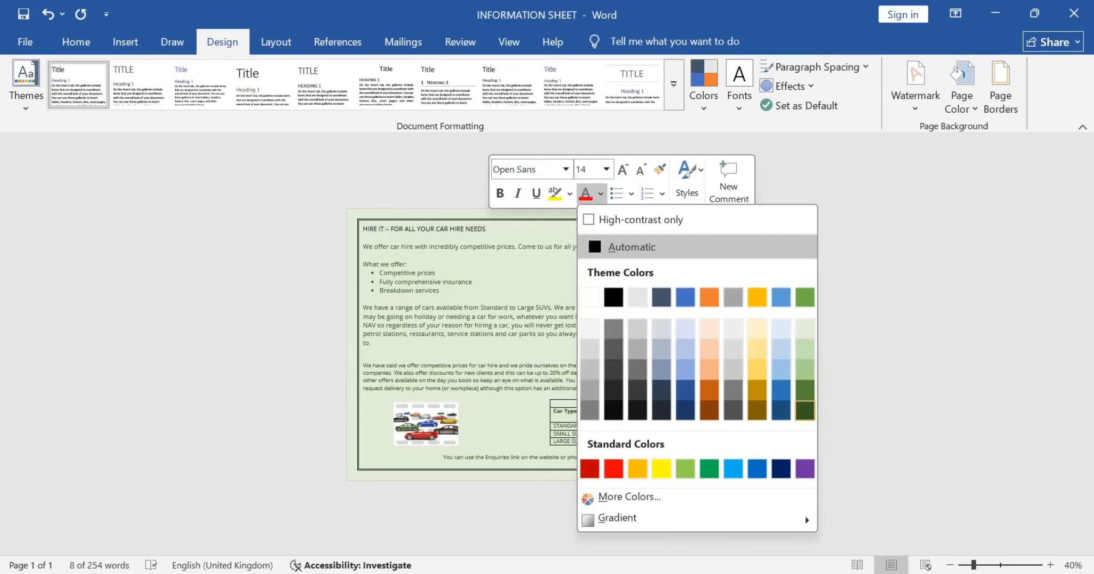
left_click(805, 390)
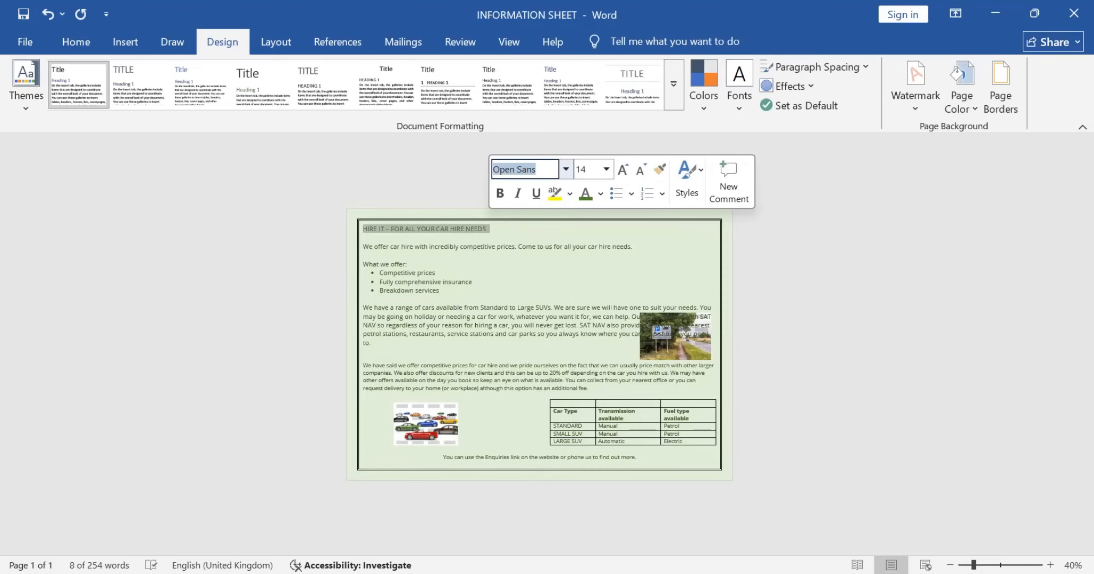
left_click(600, 193)
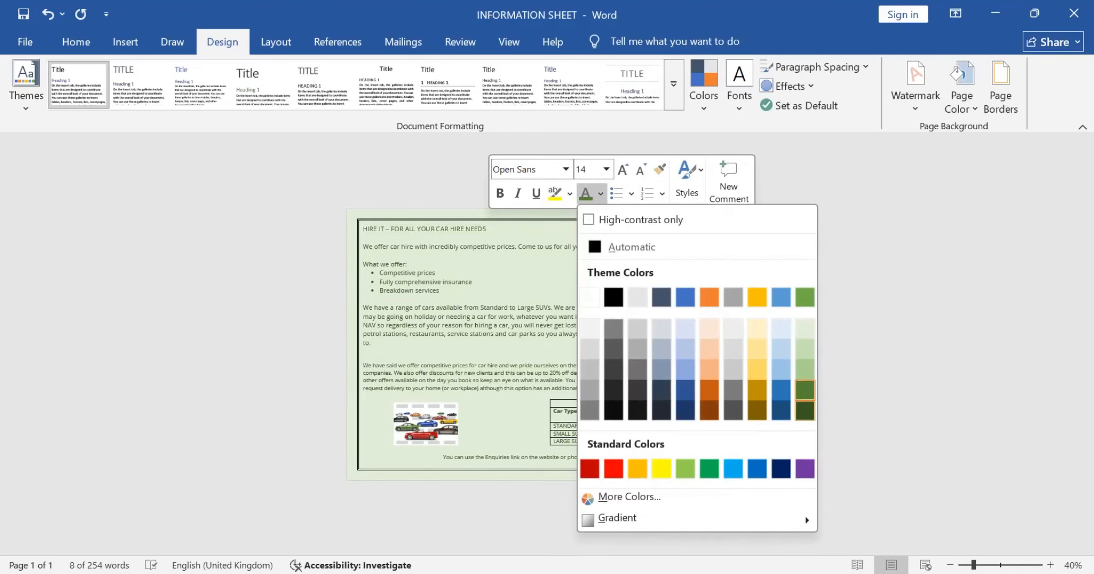
left_click(804, 410)
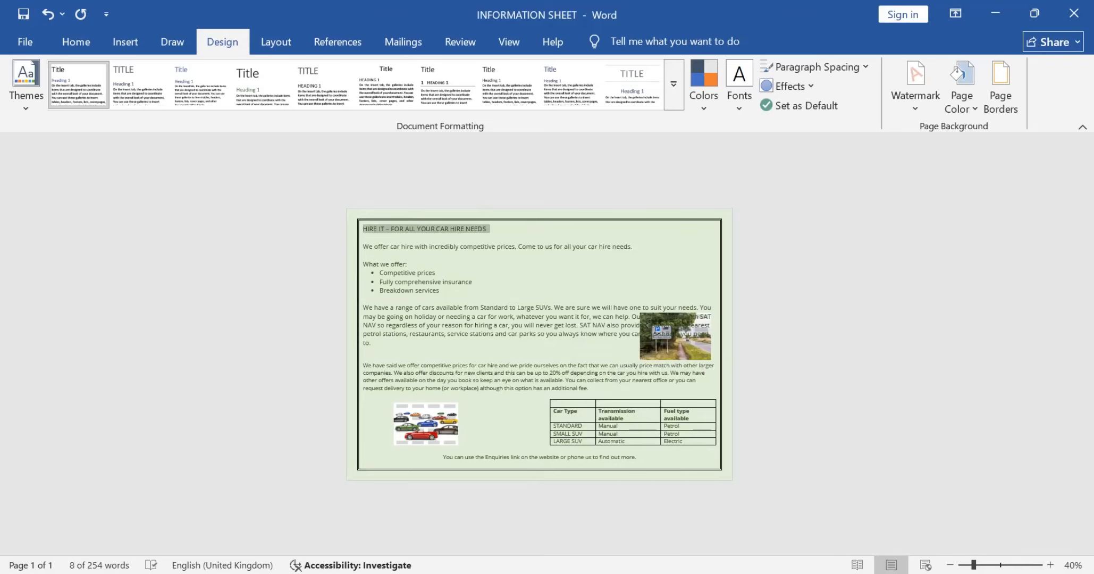
Step: Recheck the title requirement in the question paper and set the title's font to Times New Roman
right_click(486, 229)
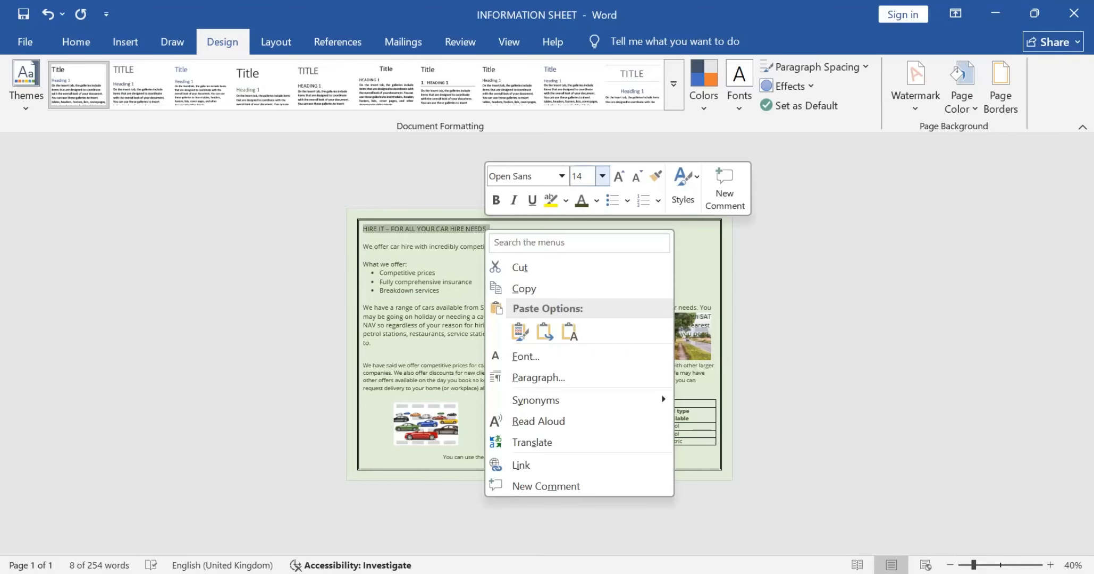
key("alt+Tab")
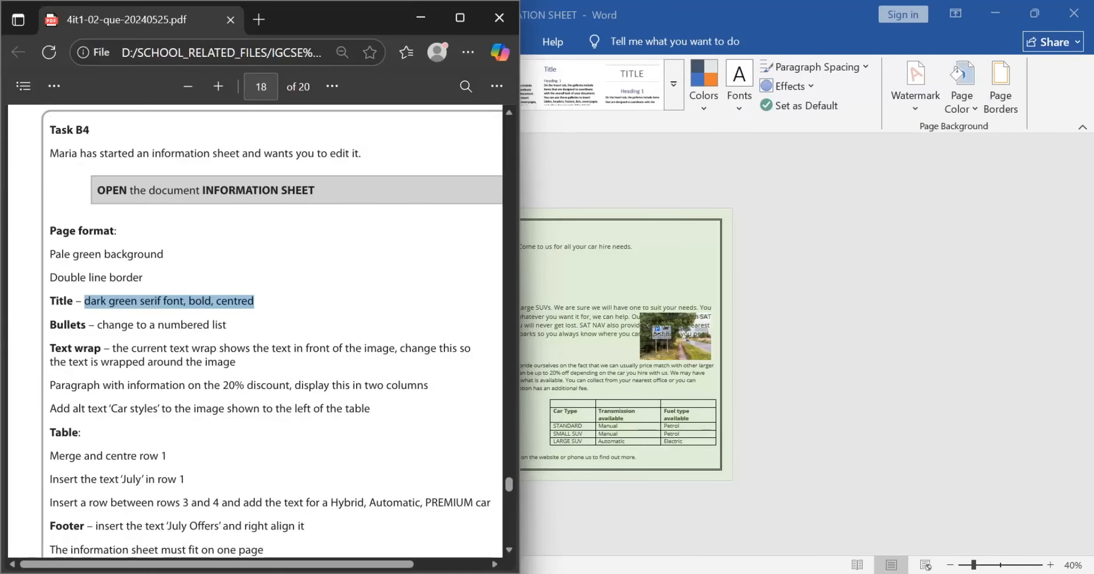
key("alt+Tab")
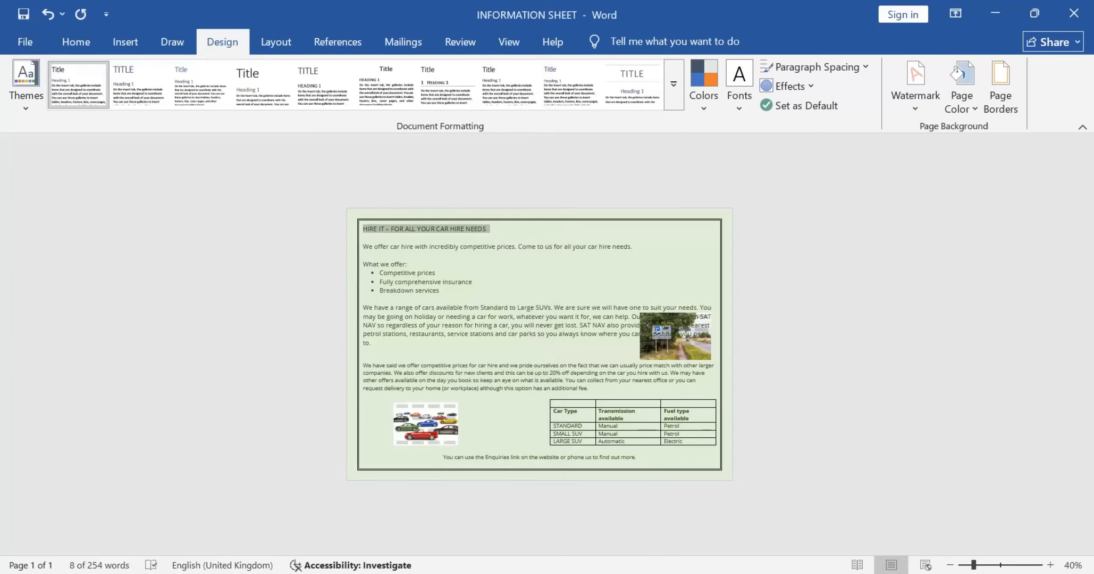
right_click(472, 229)
left_click(510, 174)
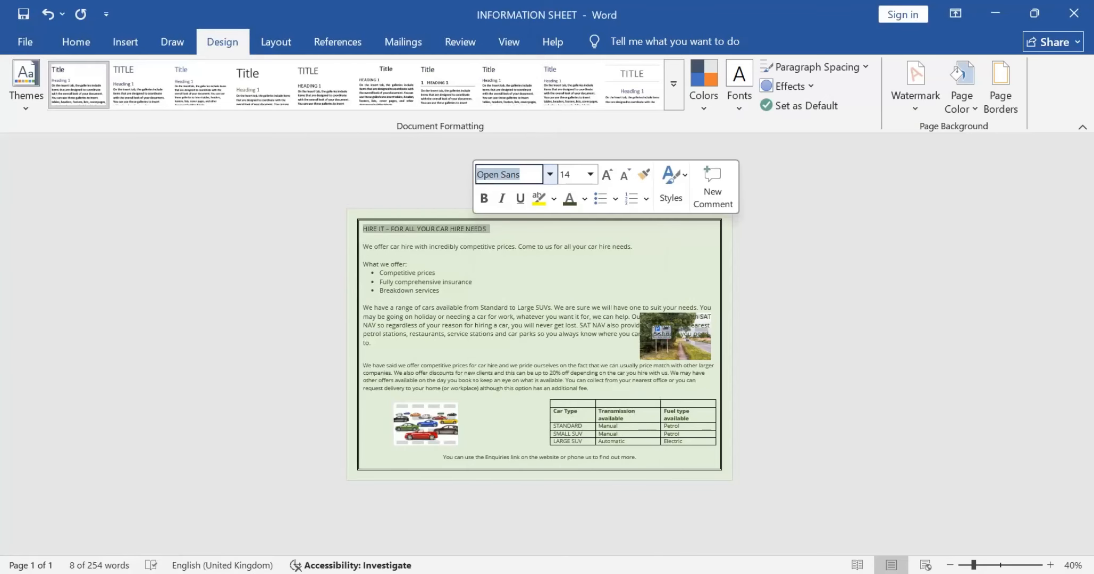
type("Times New Roman")
key("Tab")
Step: Confirm the remaining title requirements in the question paper, and make the title bold and centred
key("alt+Tab")
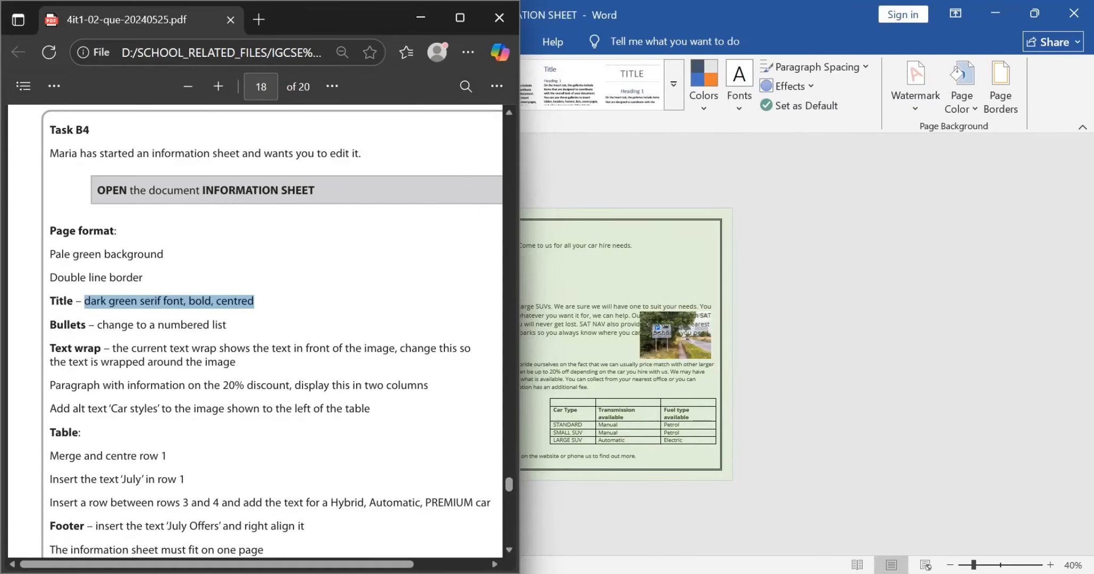
key("alt+Tab")
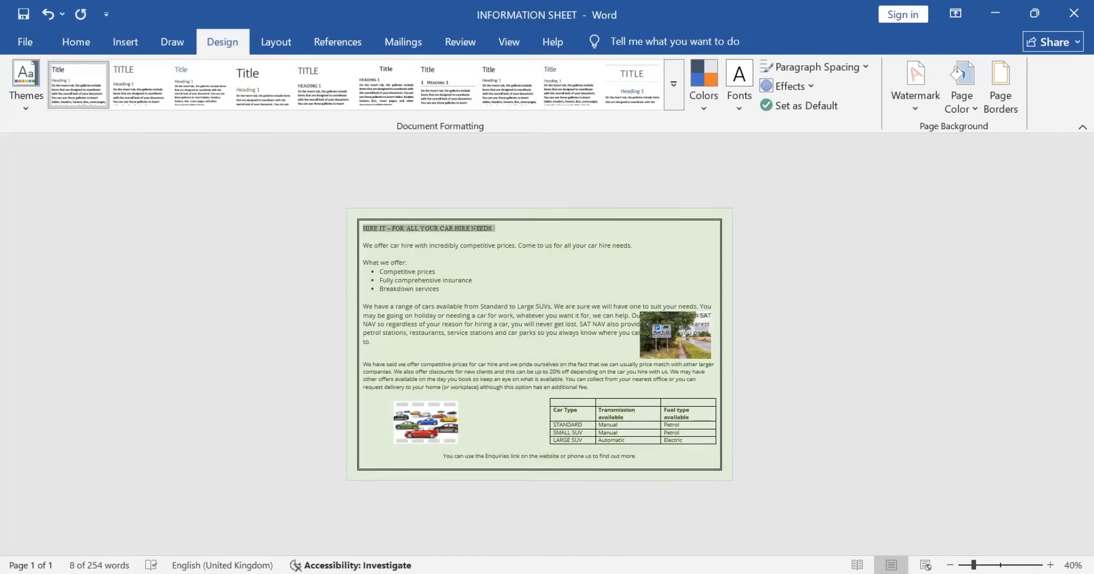
right_click(463, 228)
left_click(470, 200)
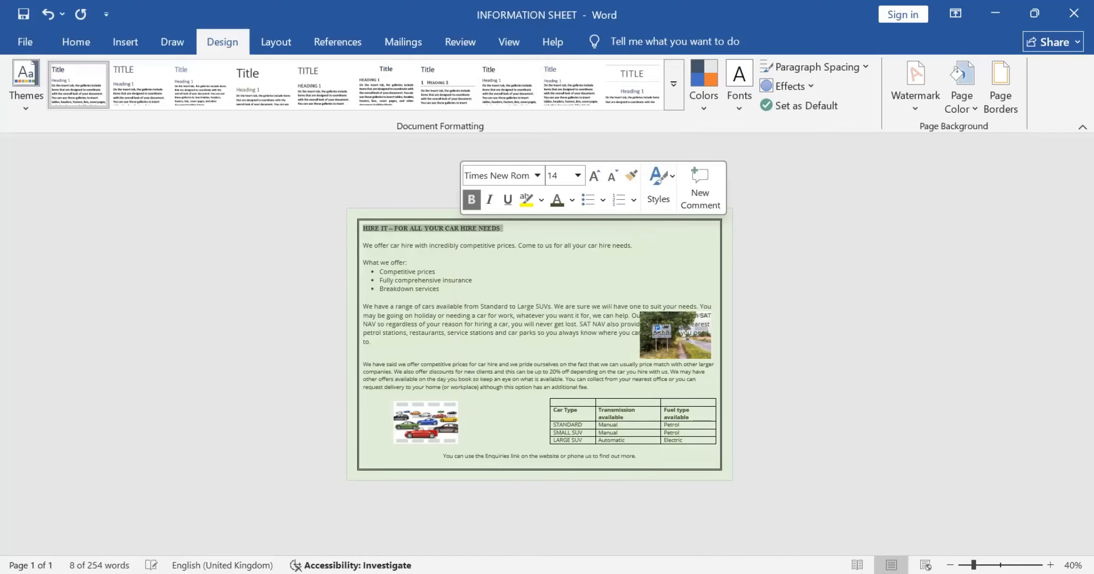
left_click(76, 42)
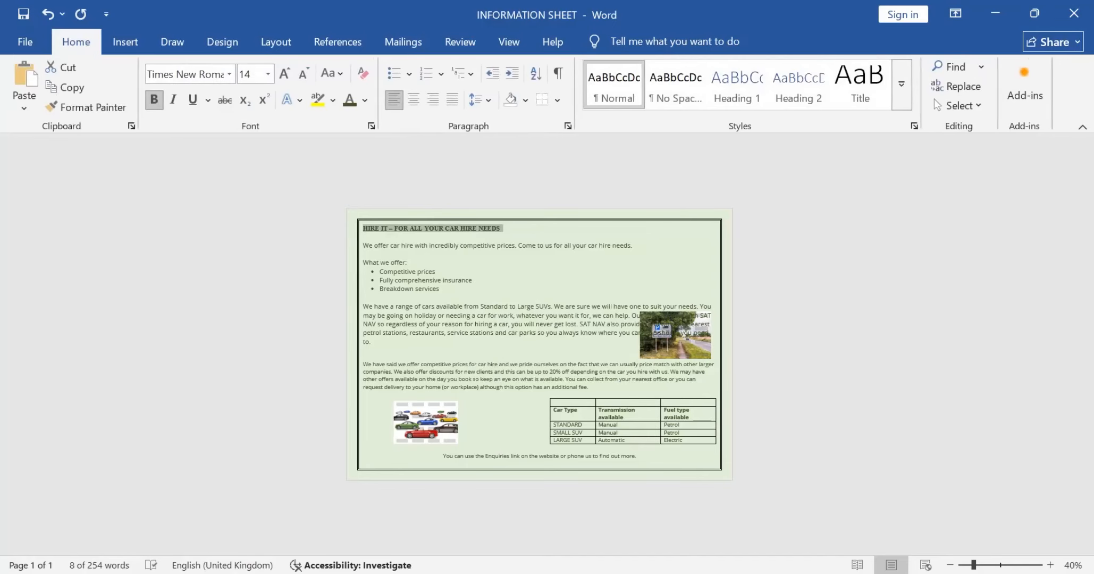
left_click(413, 99)
Step: Read the bullets requirement in the question paper and change the three bulleted items under "What we offer:" to a numbered list
key("alt+Tab")
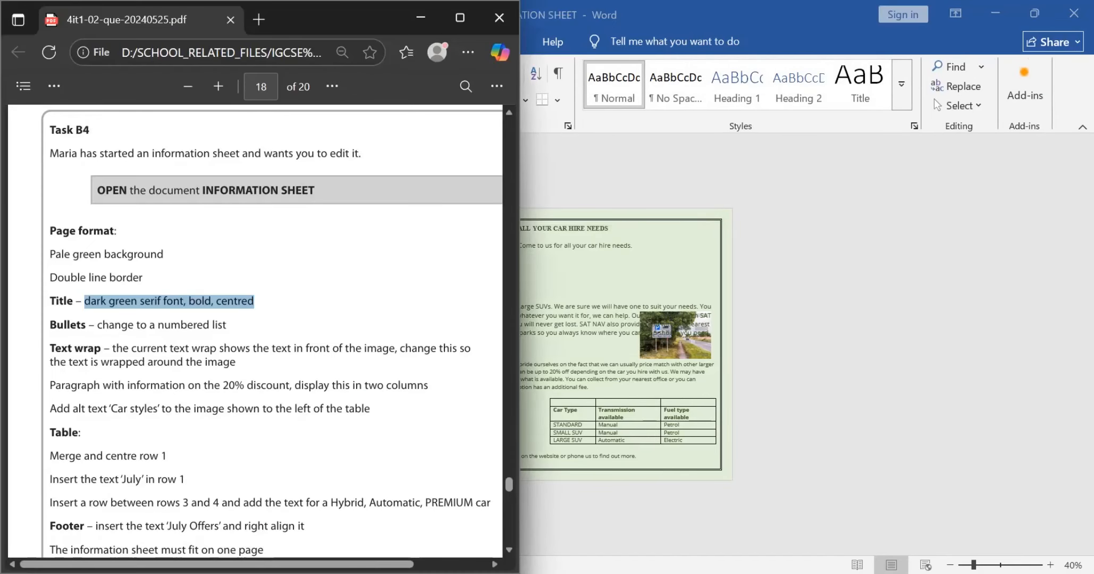
scroll(272, 331, "down", 1)
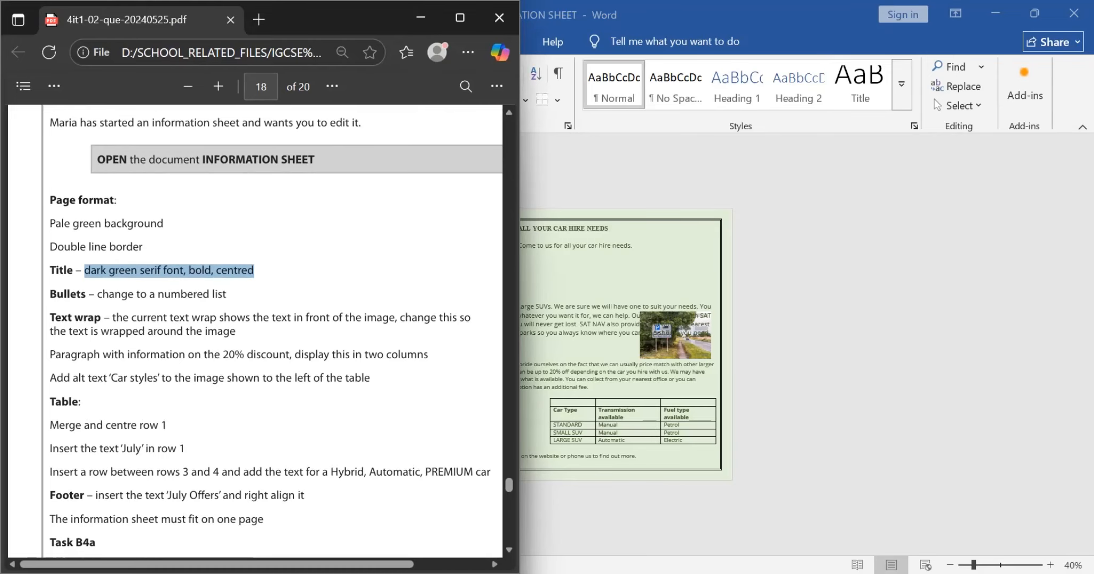
key("alt+Tab")
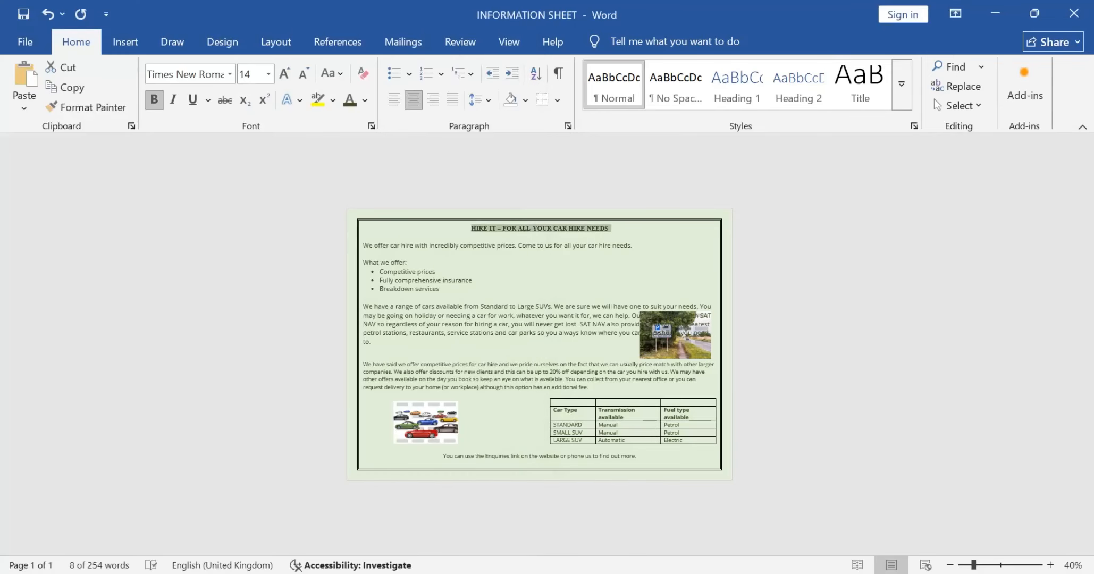
left_click_drag(379, 271, 440, 289)
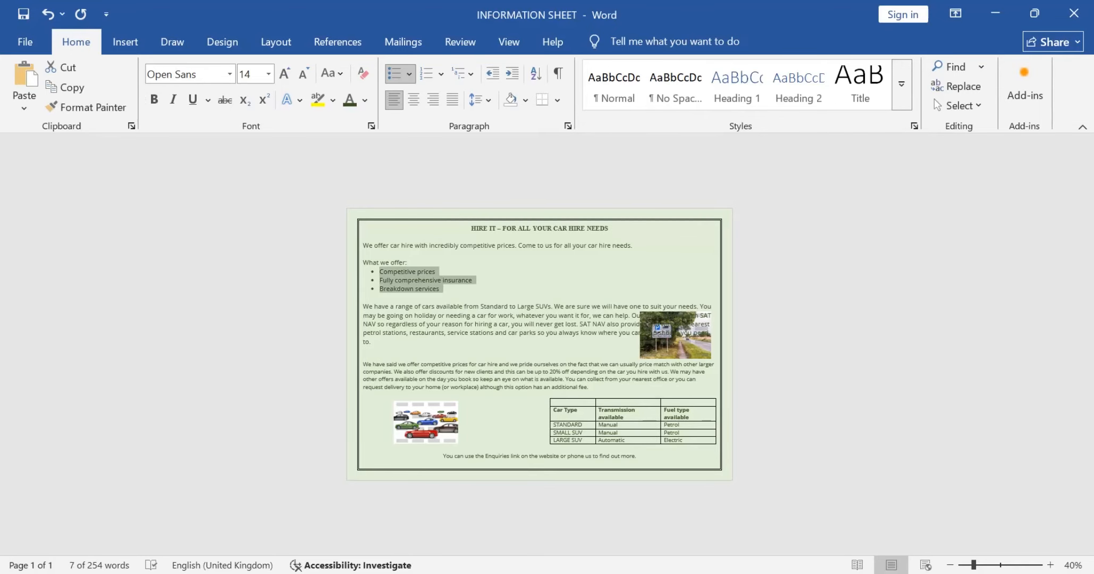
left_click(394, 73)
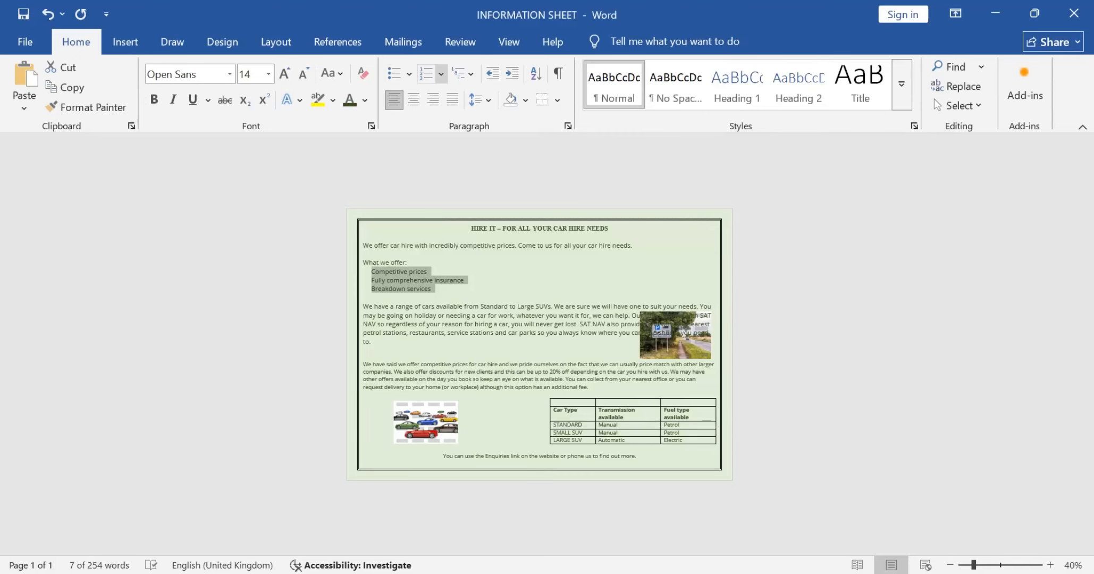
left_click(426, 74)
Step: Review the remaining Task B4 requirements in the question paper, from the text wrap onward, and return to INFORMATION SHEET
key("alt+Tab")
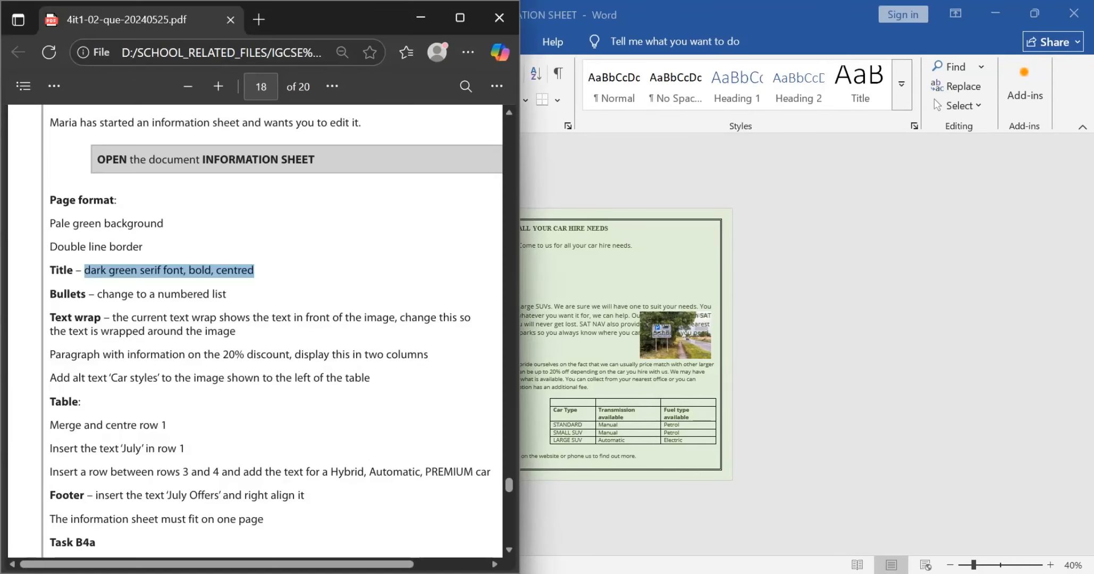
scroll(255, 330, "down", 1)
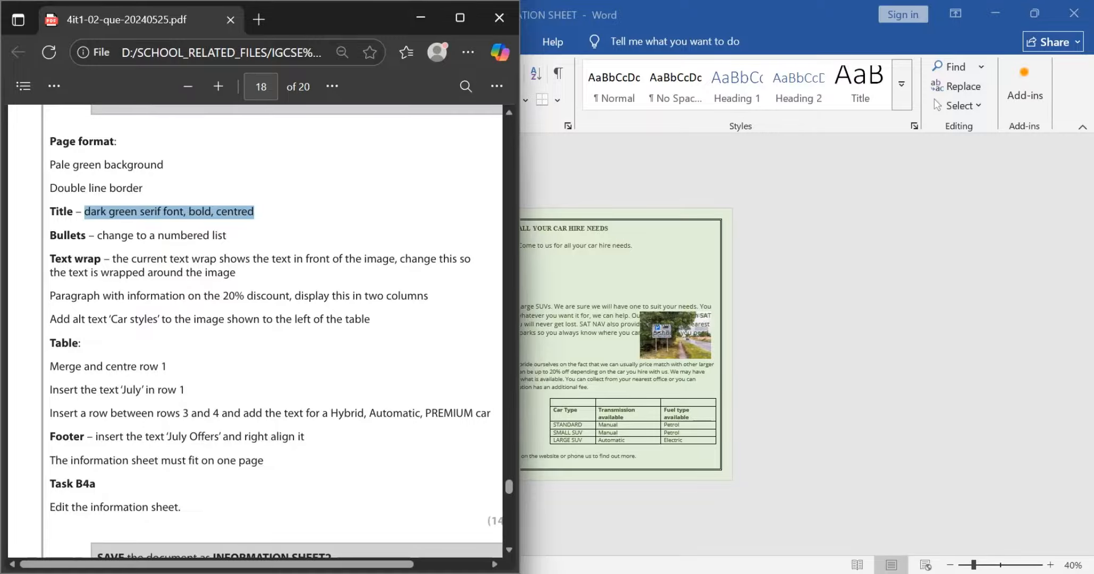
key("alt+Tab")
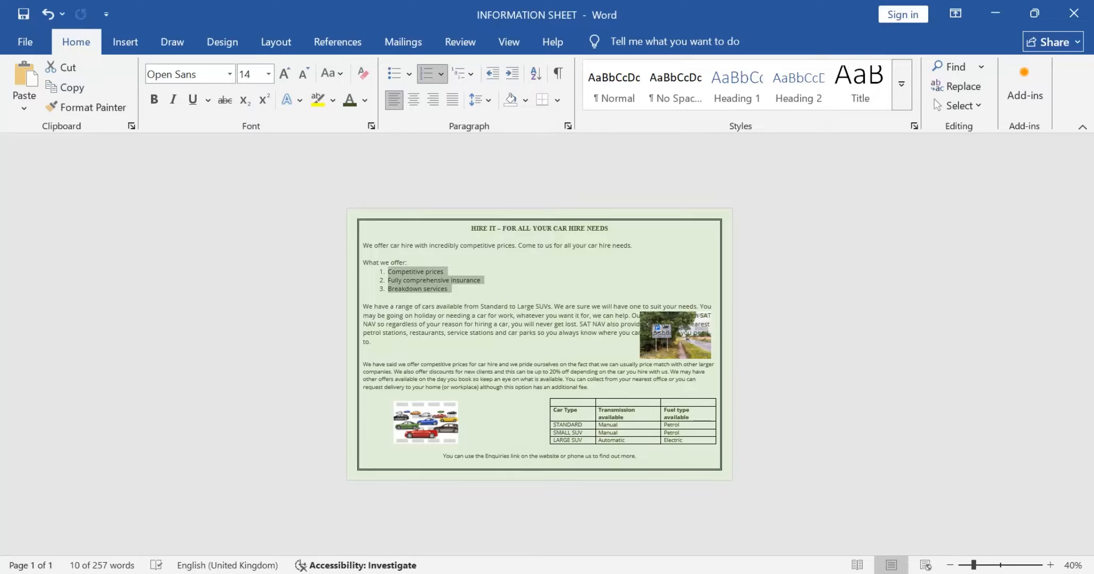
Step: Change the text wrapping of the road sign image to Tight so the paragraph flows around it
left_click(675, 335)
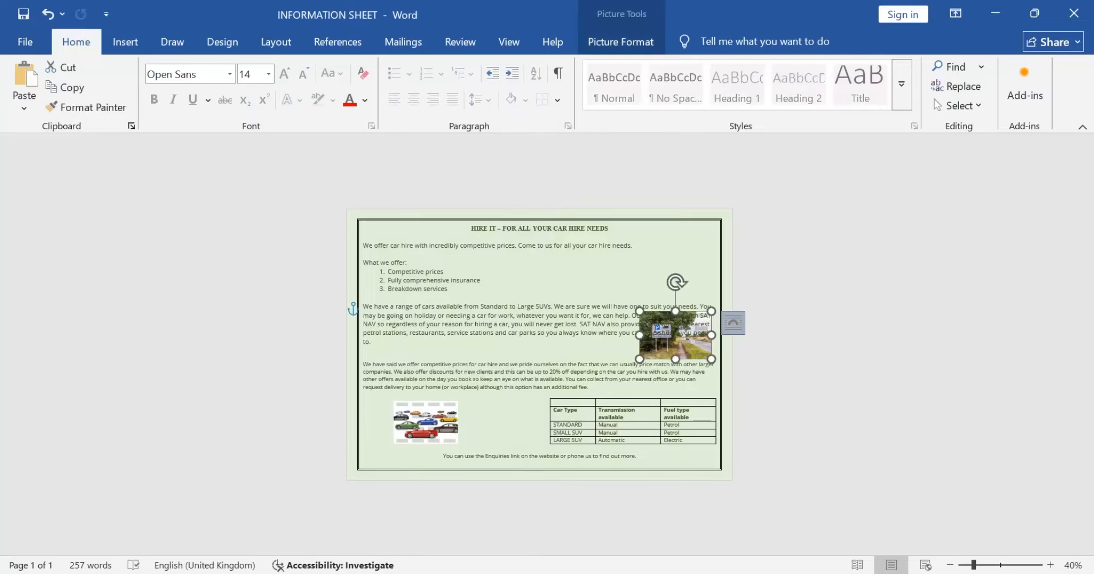
left_click(733, 323)
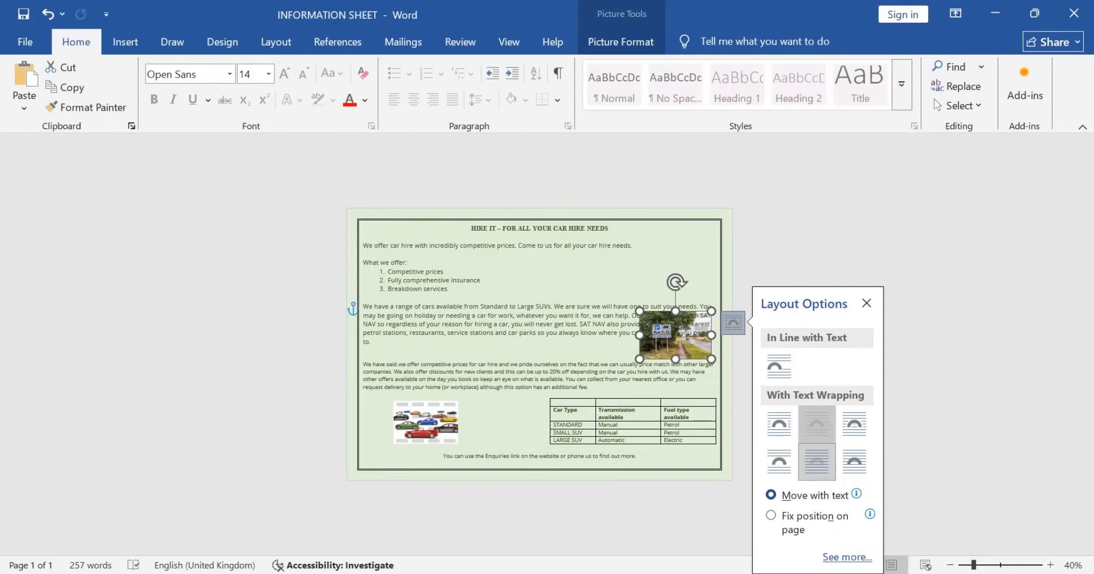
left_click(816, 424)
left_click(779, 424)
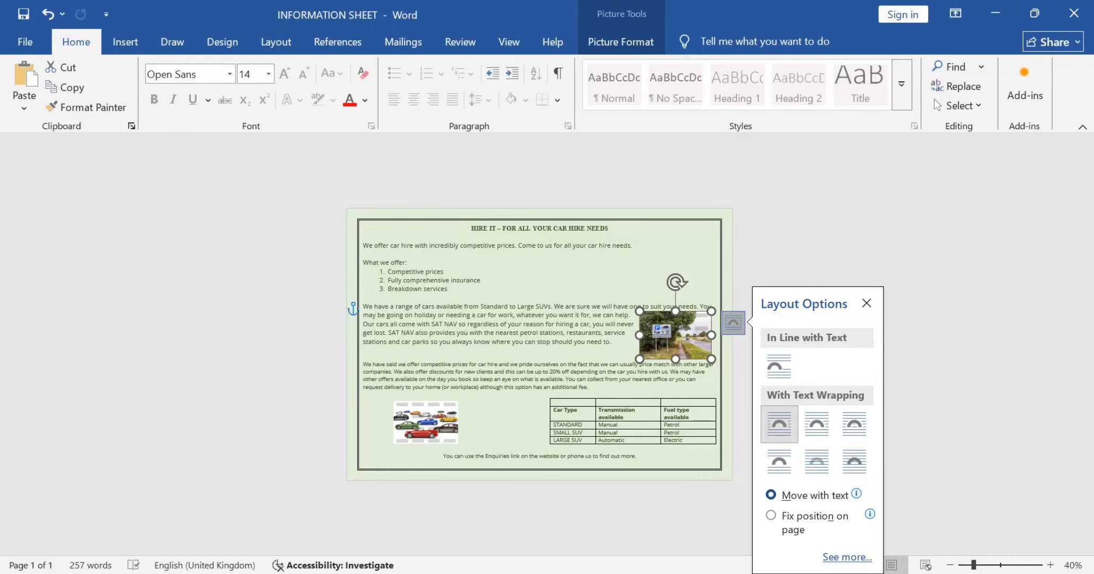
left_click(817, 424)
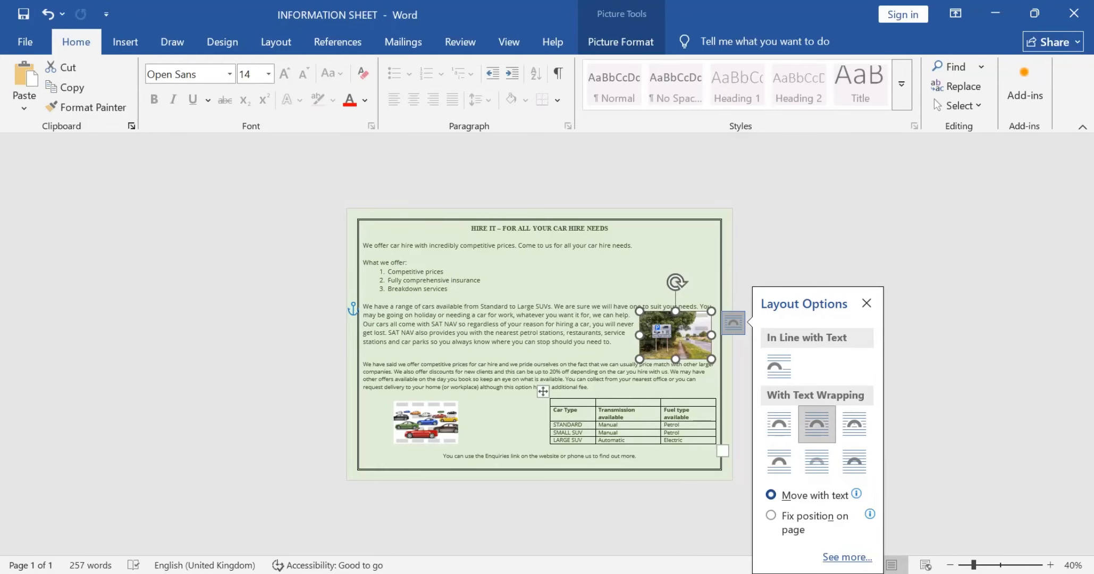
Step: Check the columns requirement in the question paper and lay out the 20% discount paragraph in two columns
key("alt+Tab")
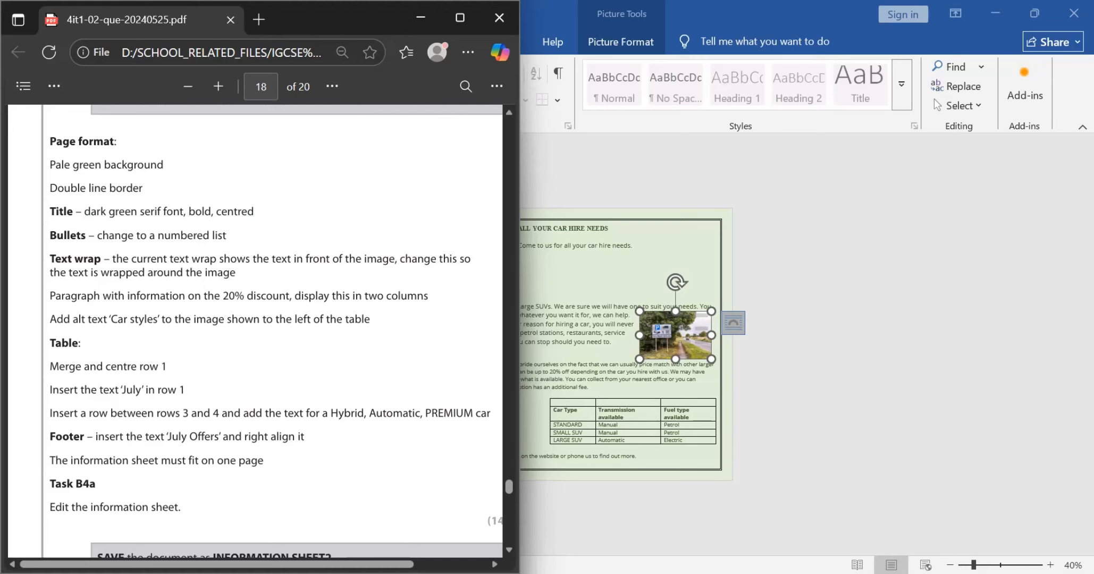
key("alt+Tab")
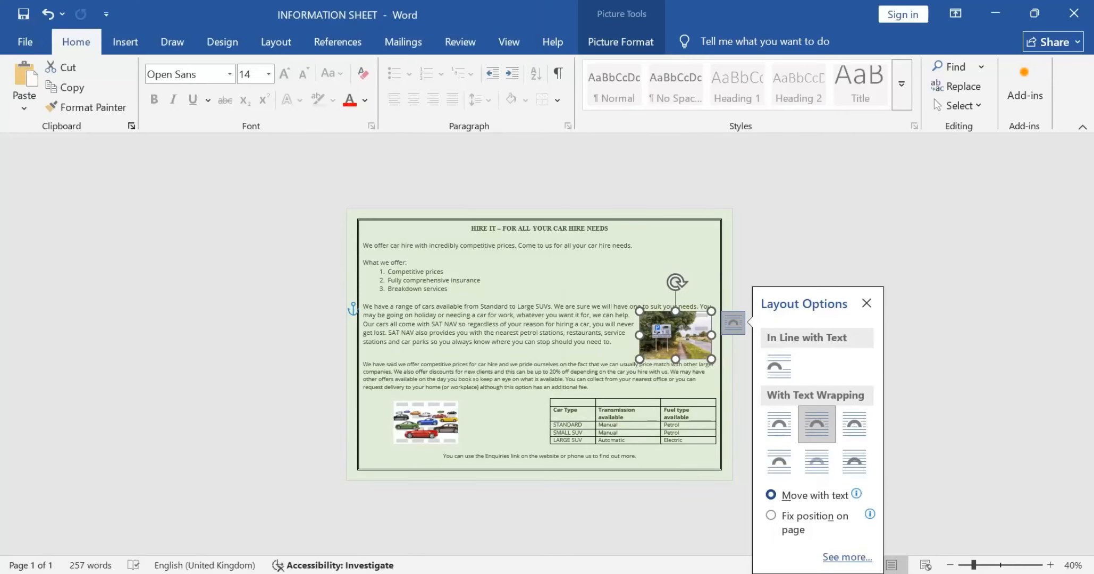
left_click_drag(362, 364, 591, 387)
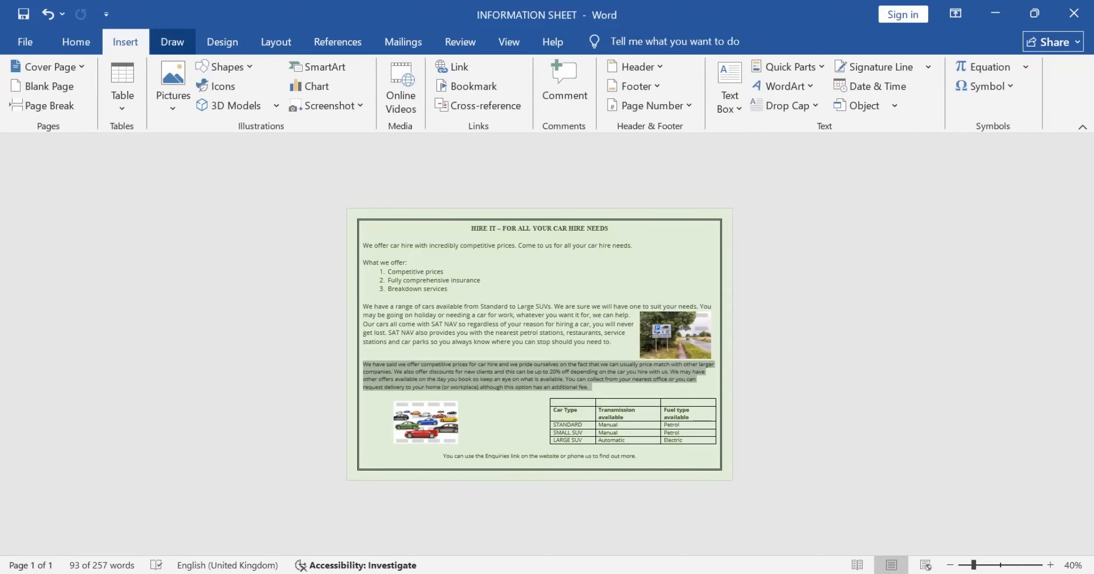
left_click(172, 41)
left_click(275, 42)
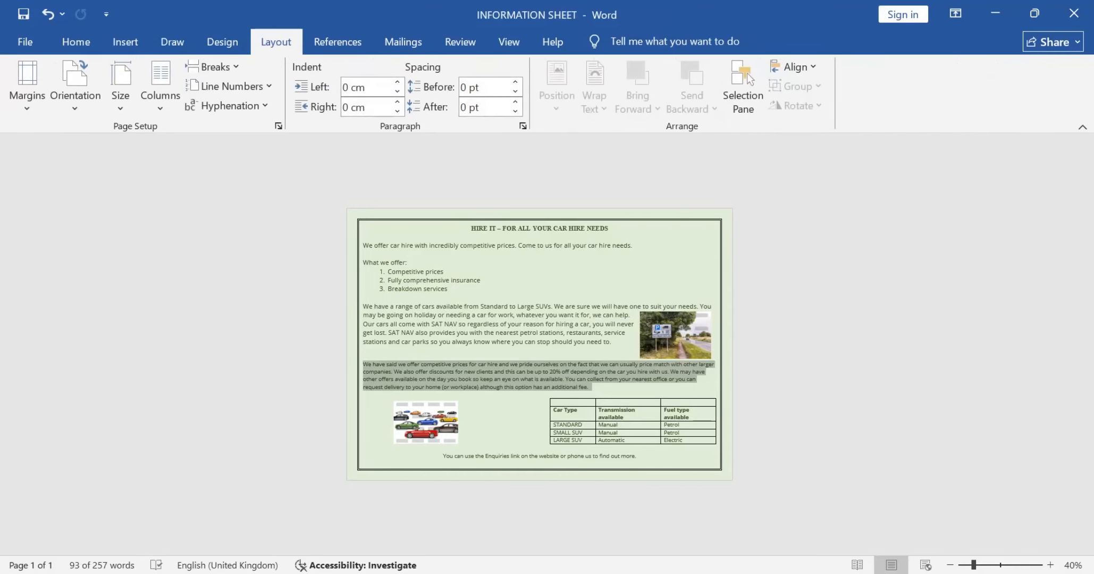
left_click(160, 88)
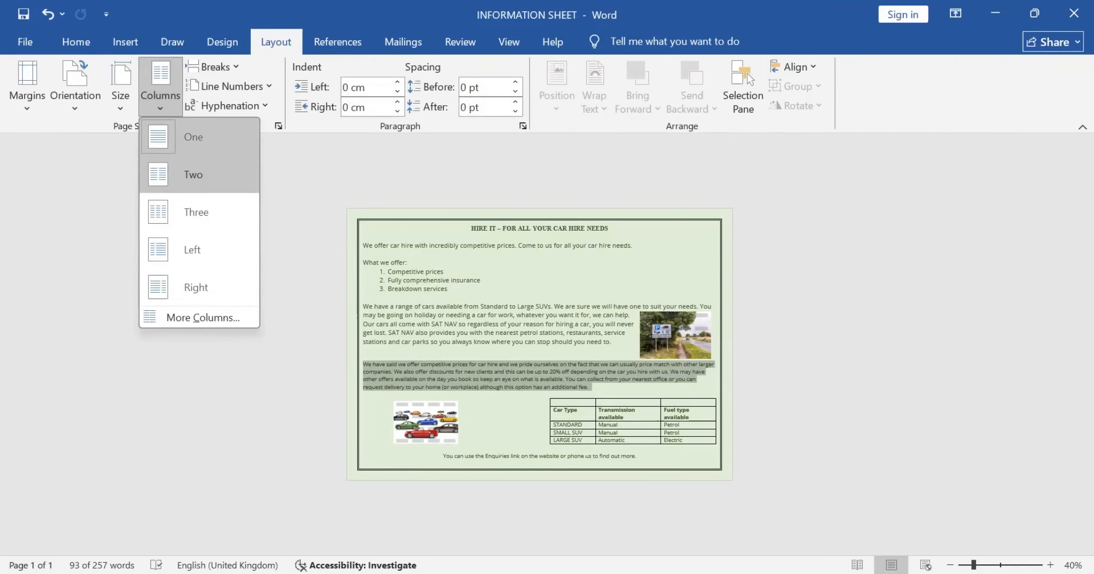
left_click(190, 173)
Step: Read the alt text requirement in the question paper, copy 'Car styles' from it and return to INFORMATION SHEET
key("alt+Tab")
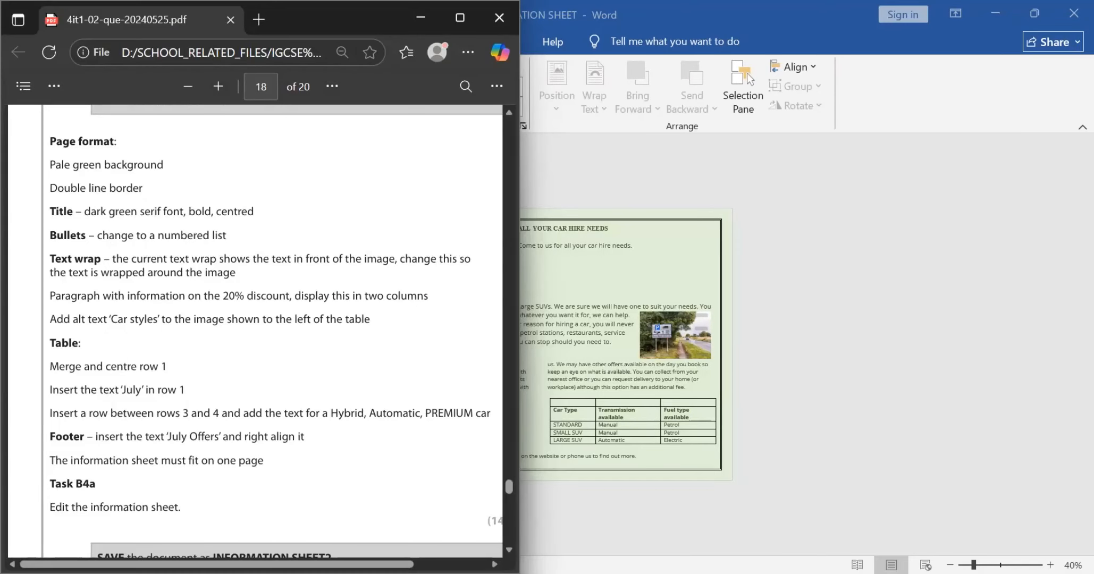
scroll(255, 330, "down", 1)
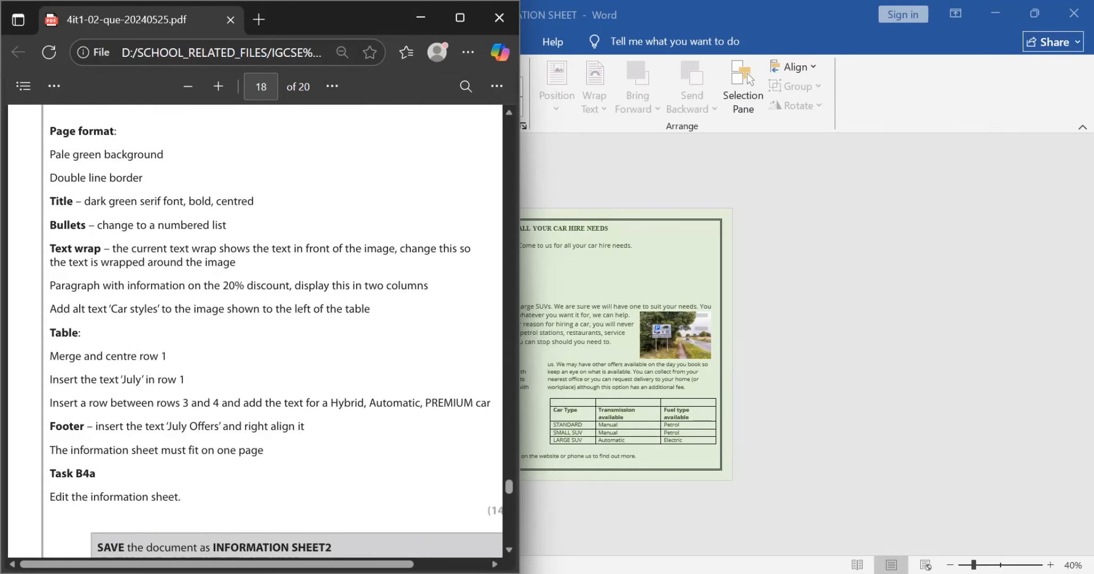
left_click_drag(109, 309, 158, 309)
key("super+c")
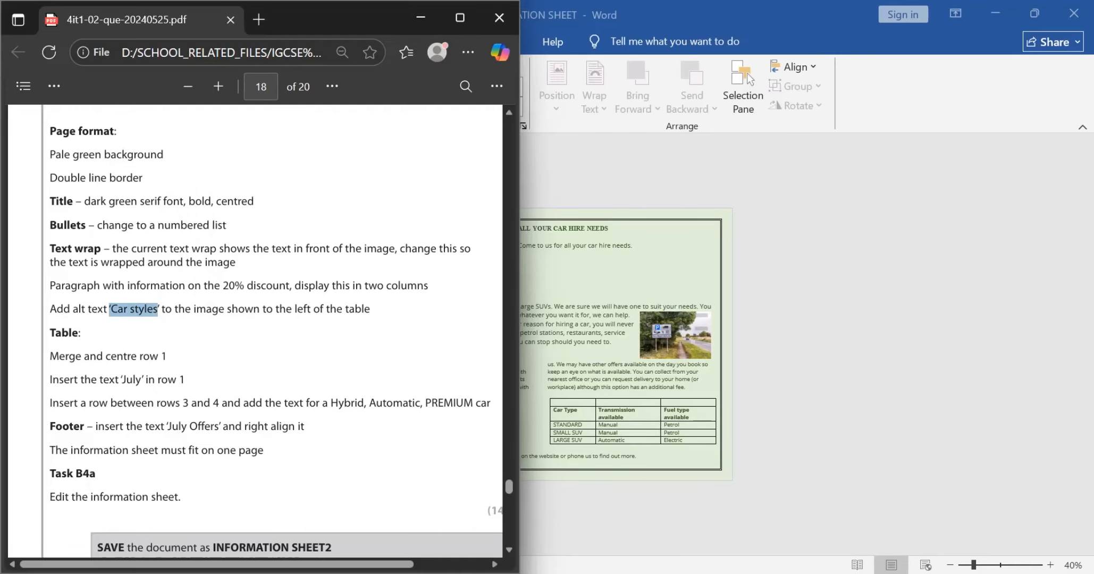
left_click(159, 309)
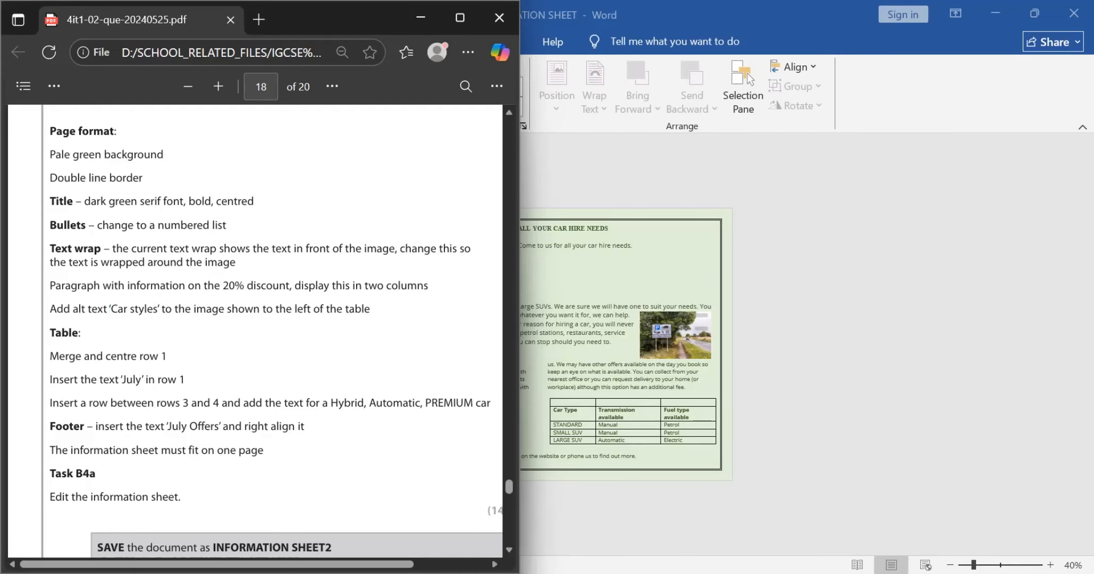
key("alt+Tab")
Step: Add the copied alt text "Car styles" to the cars image beside the table, removing the stray quotation mark
left_click(426, 423)
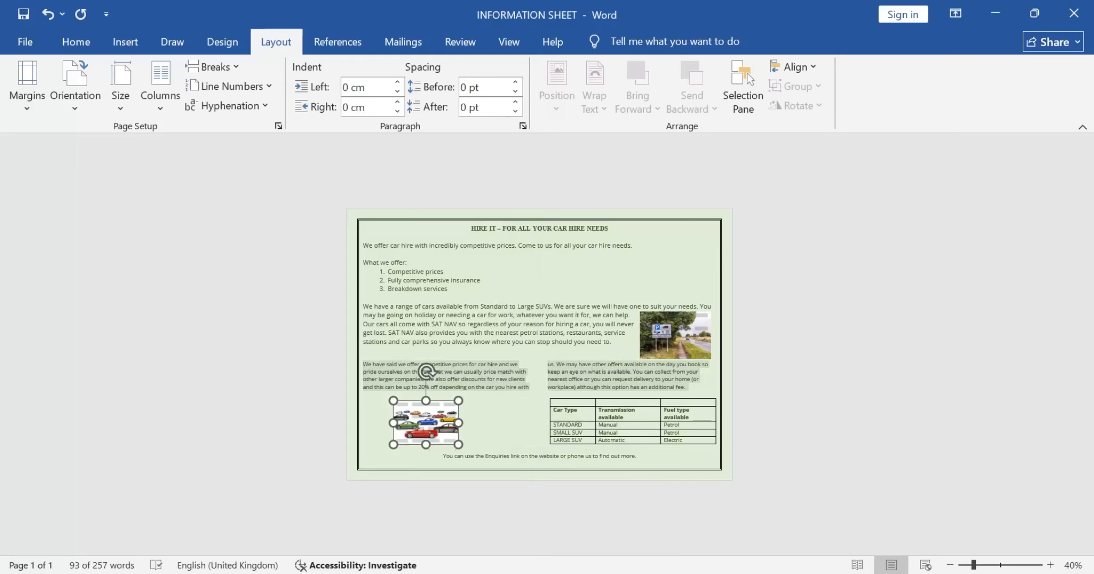
right_click(428, 428)
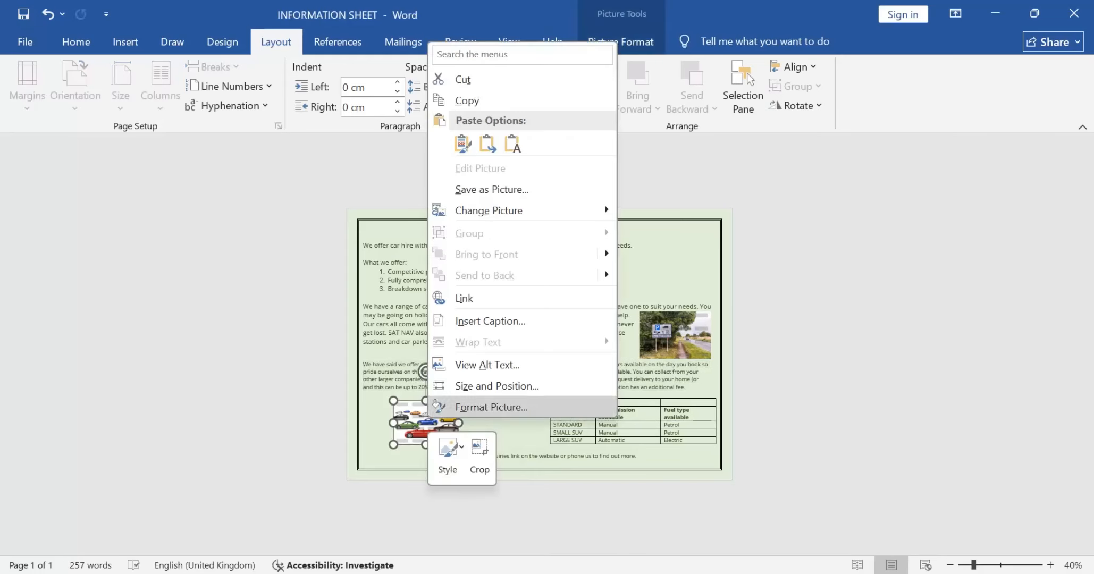
left_click(487, 365)
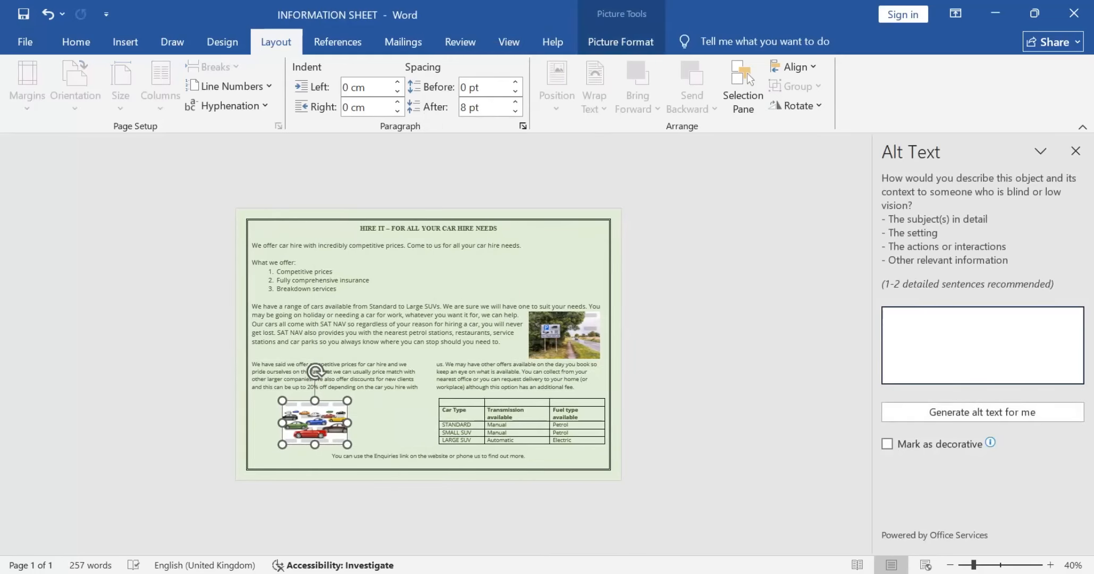
right_click(916, 349)
left_click(954, 399)
key("Left")
key("Left")
key("Left")
key("Left")
key("Left")
key("Left")
key("Left")
key("Left")
key("Left")
key("Left")
key("BackSpace")
left_click(1075, 151)
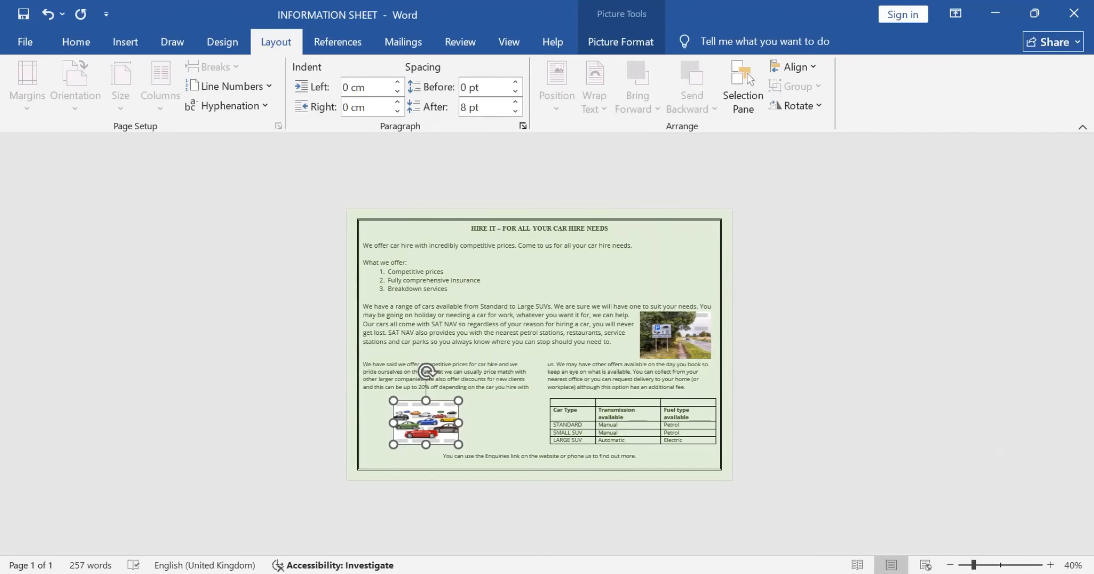
left_click(585, 266)
Step: Check the table requirements in the question paper and merge the cells of the table's first row
key("alt+Tab")
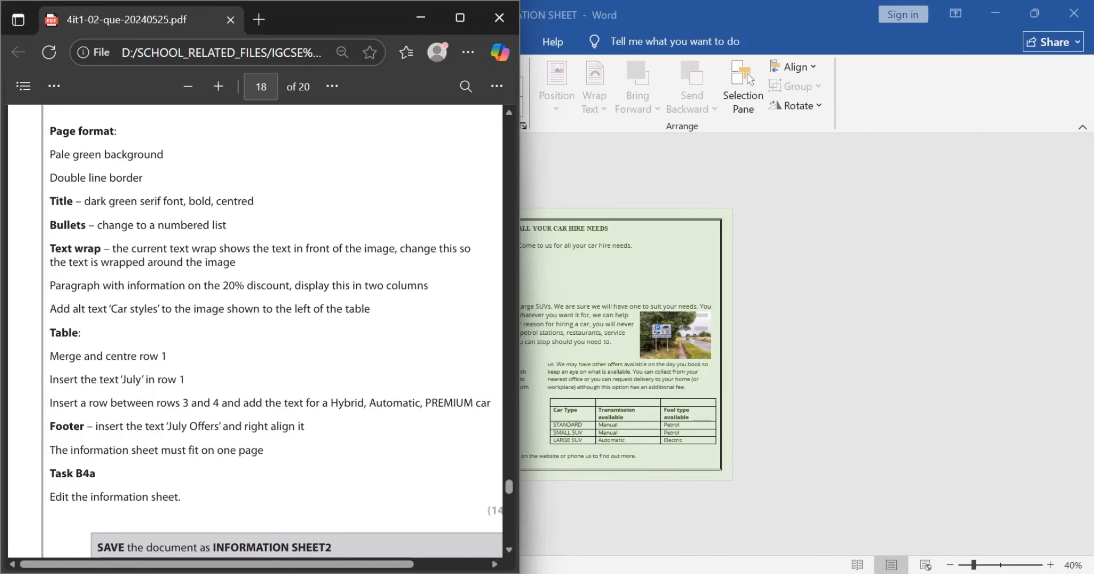
key("alt+Tab")
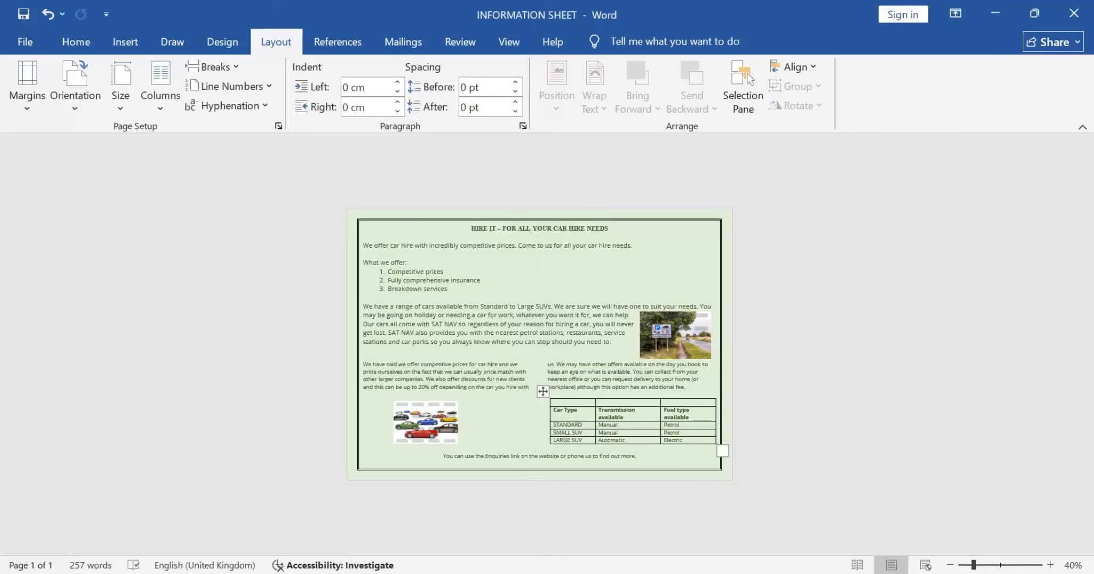
left_click_drag(572, 403, 673, 403)
right_click(675, 404)
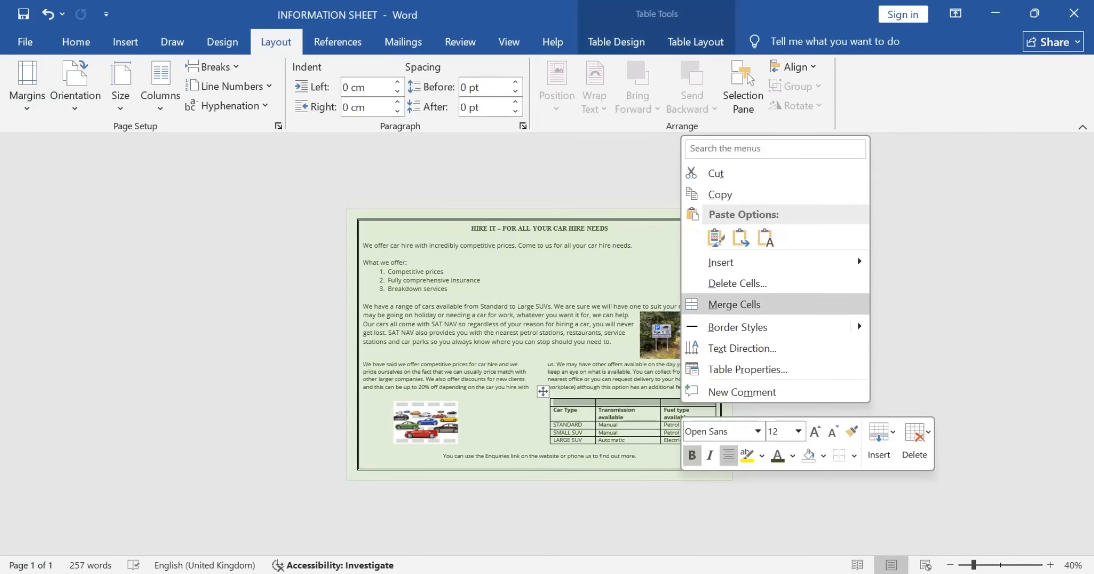
left_click(707, 305)
Step: Enter "July" in the table's merged first row as the question paper requires, and return to the paper for the next requirement
key("alt+Tab")
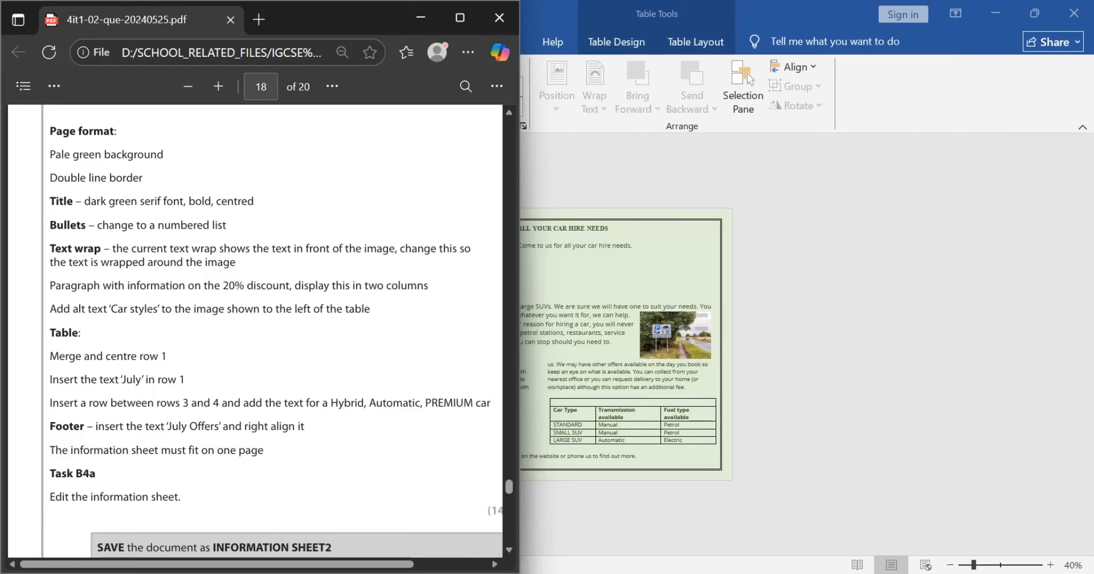
key("alt+Tab")
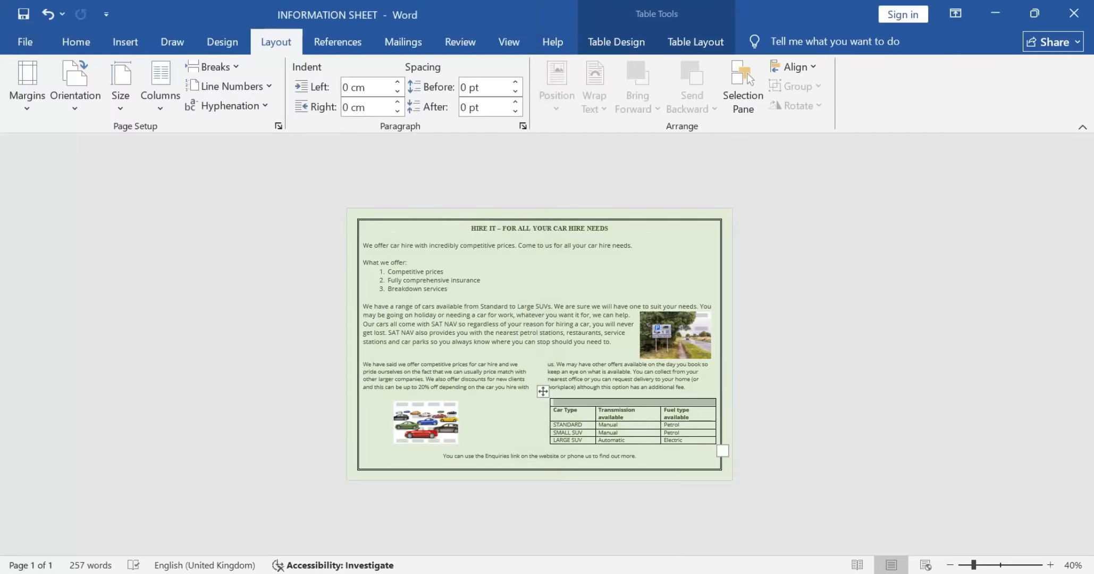
left_click(634, 402)
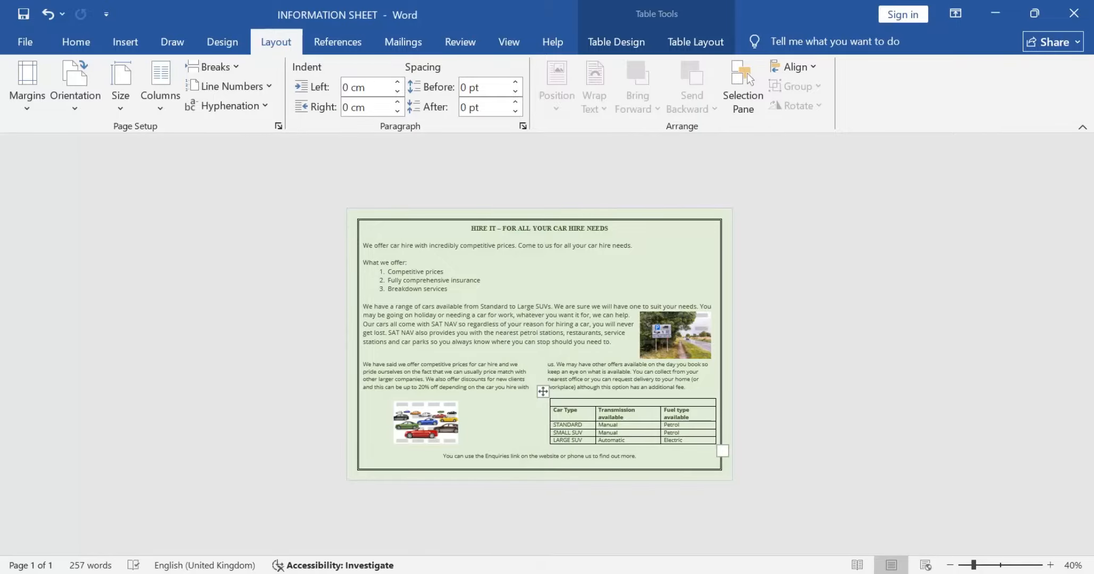
type("July")
key("alt+Tab")
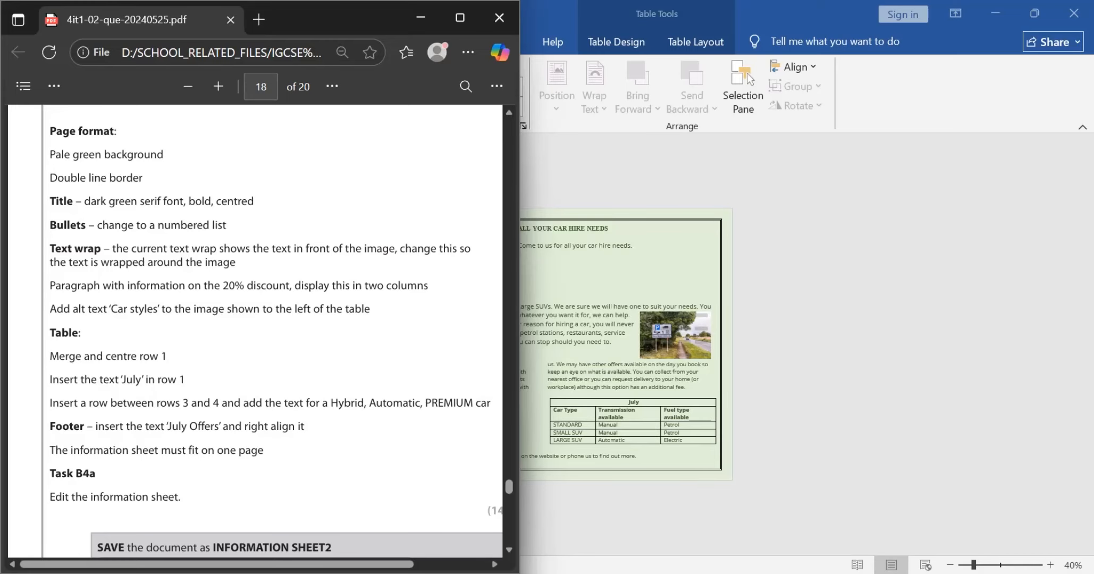
Step: Check the new-row requirement in the question paper and insert an empty row below the table's STANDARD row in INFORMATION SHEET
left_click_drag(331, 403, 473, 402)
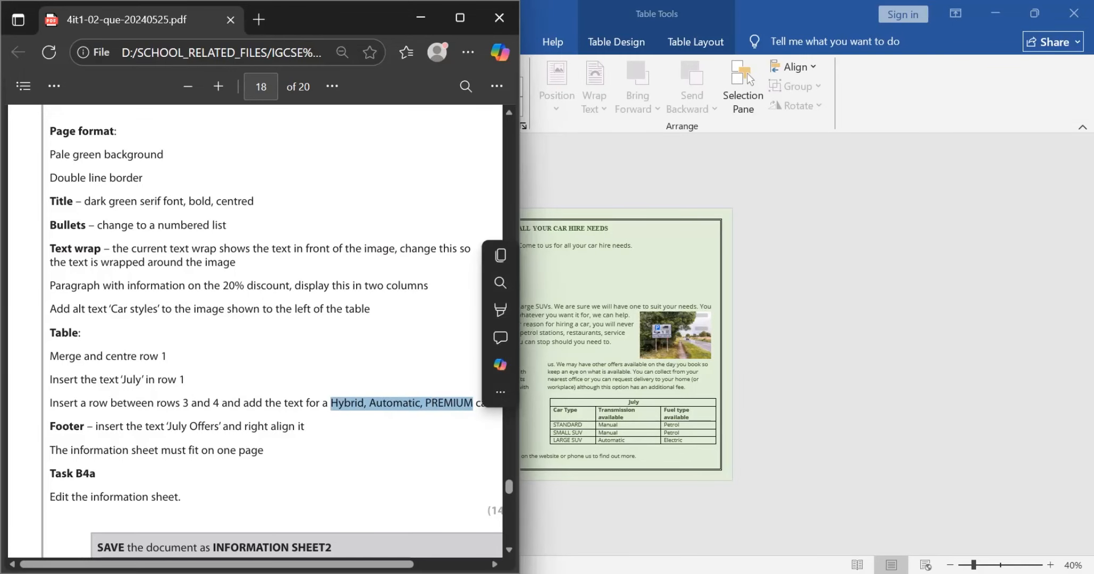
left_click(472, 404)
key("alt+Tab")
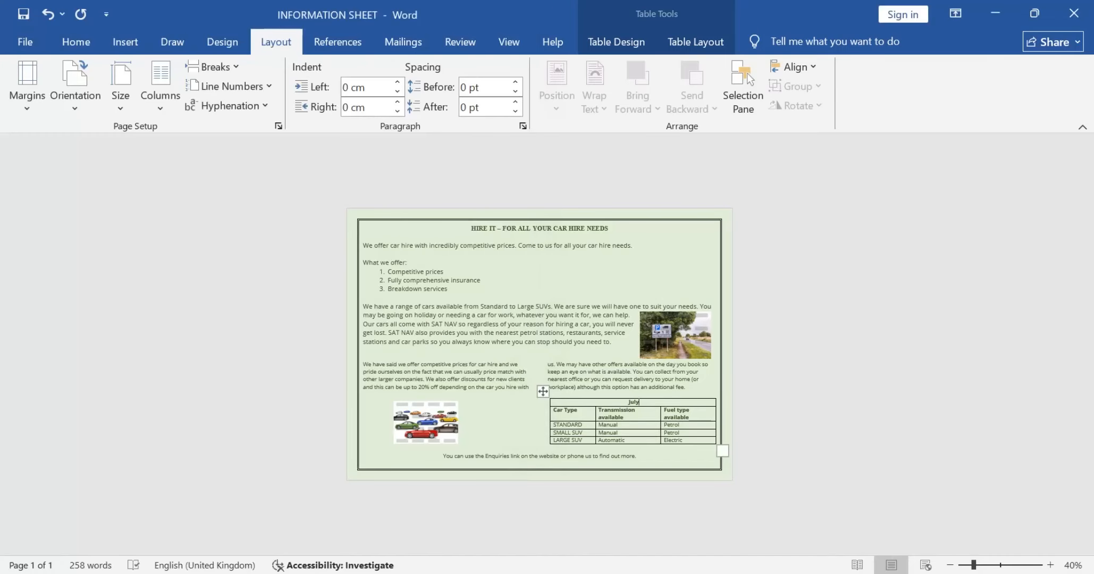
key("alt+Tab")
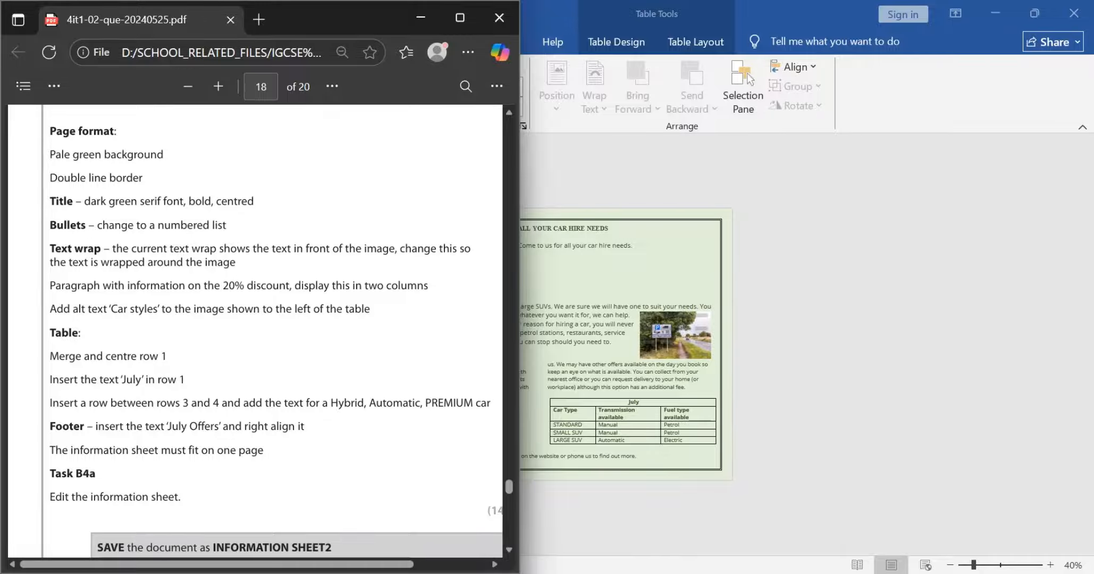
key("alt+Tab")
scroll(176, 326, "up", 6)
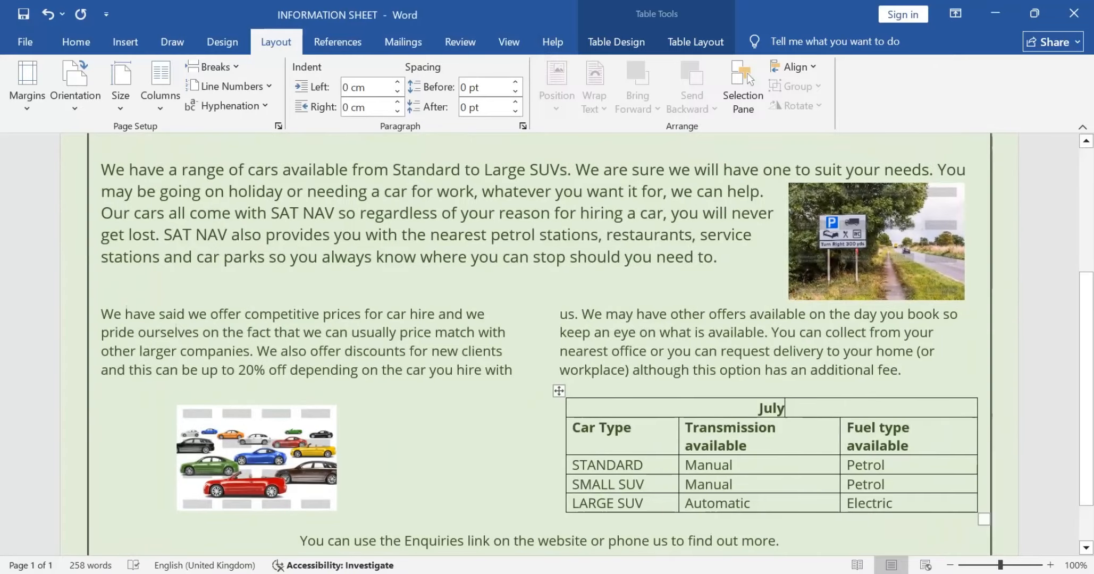
left_click(644, 465)
left_click(645, 484)
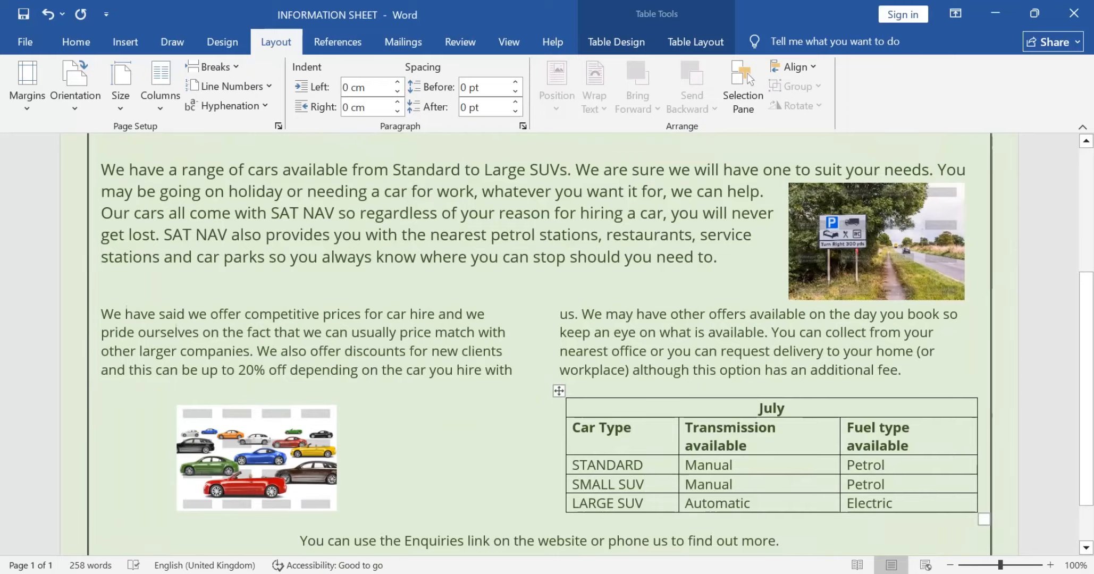
left_click_drag(575, 465, 903, 465)
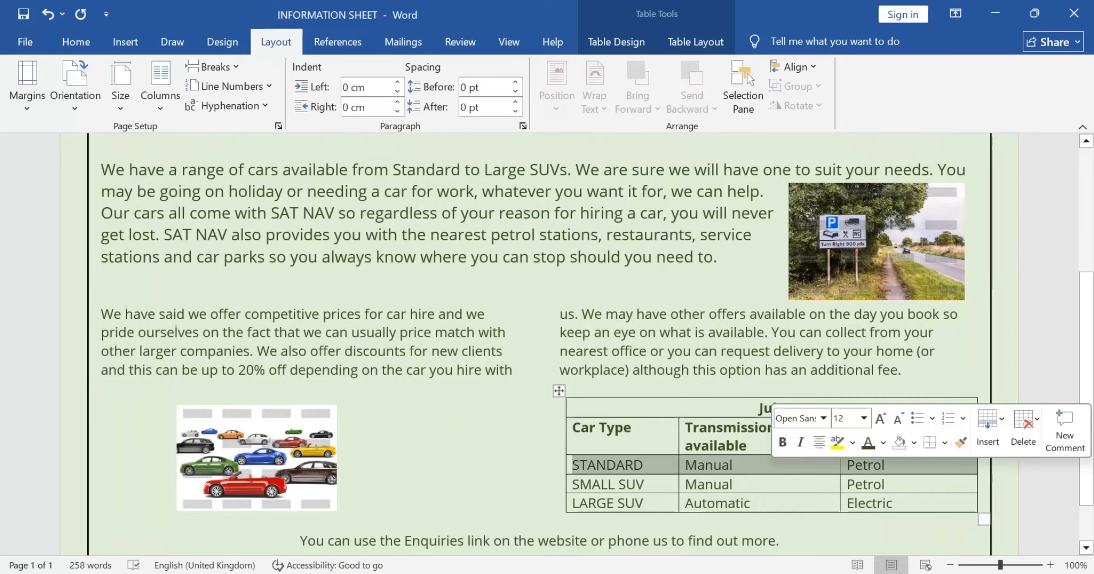
left_click(987, 428)
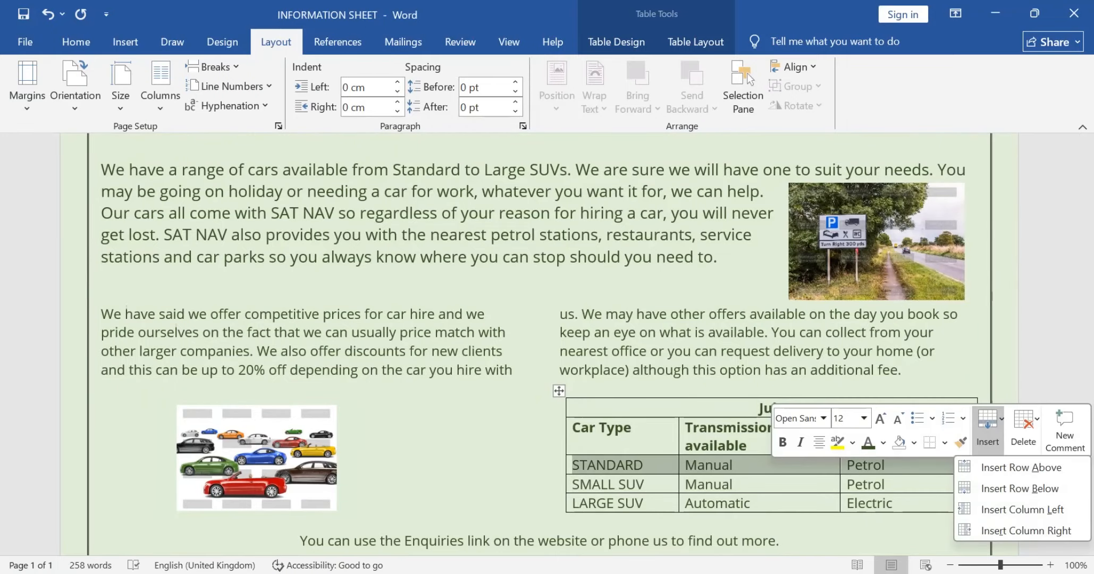
left_click(1019, 488)
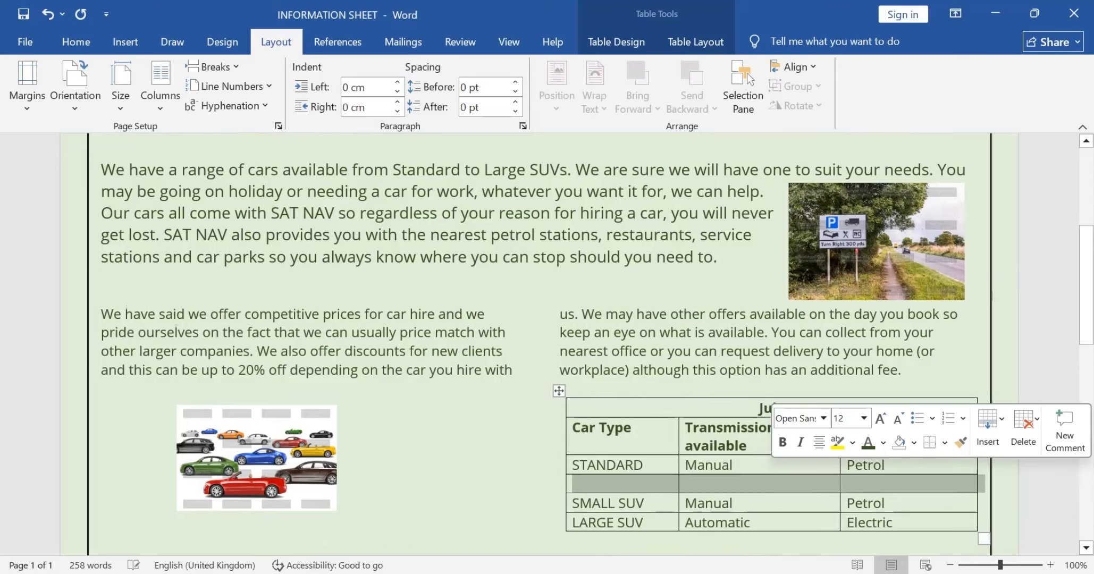
Step: Move the table slightly up, directly beneath the two-column discount paragraph, to bring the document back onto one page
left_click(553, 437)
scroll(554, 438, "down", 5)
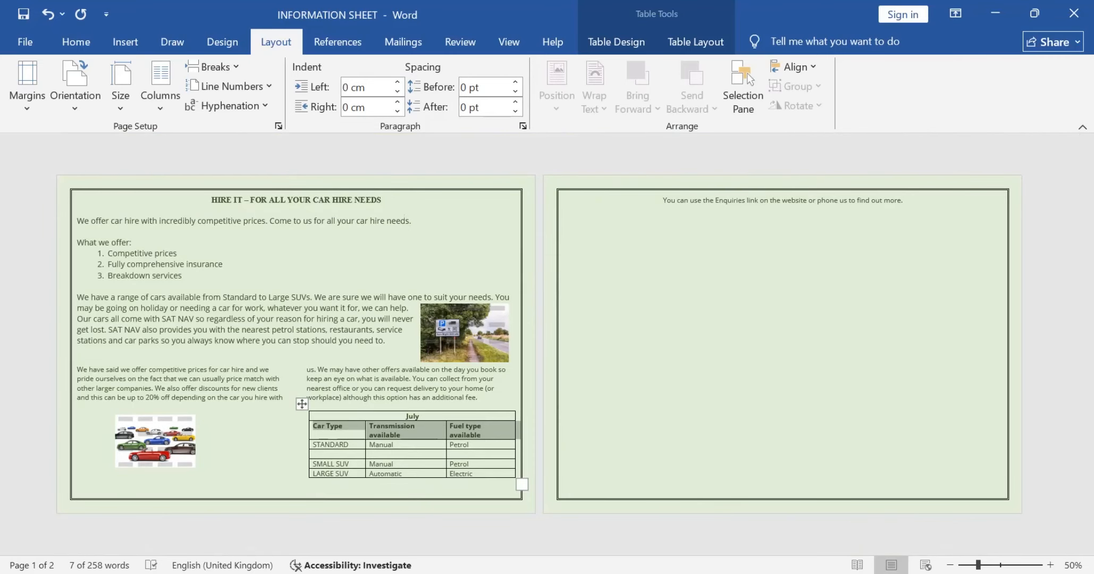
left_click(302, 403)
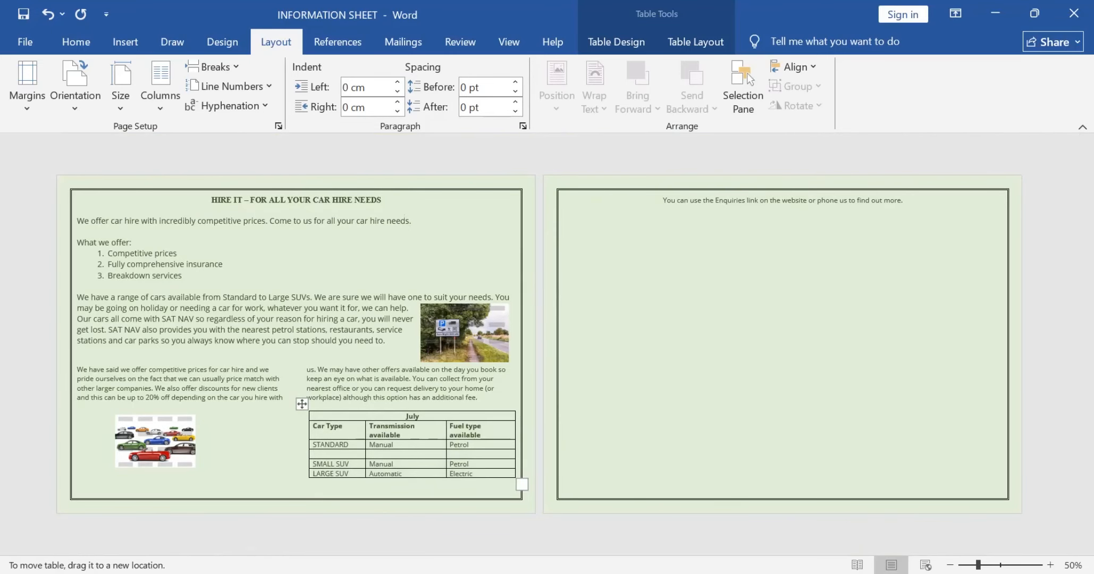
mouse_move(302, 404)
left_mouse_down()
mouse_move(300, 366)
mouse_move(299, 397)
left_mouse_up()
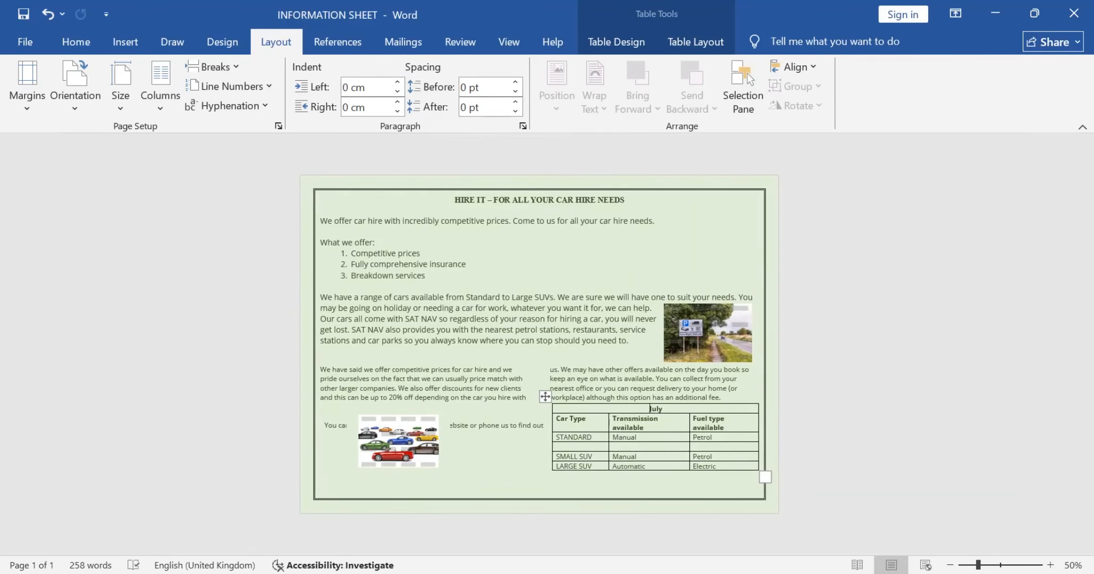
left_click(544, 397)
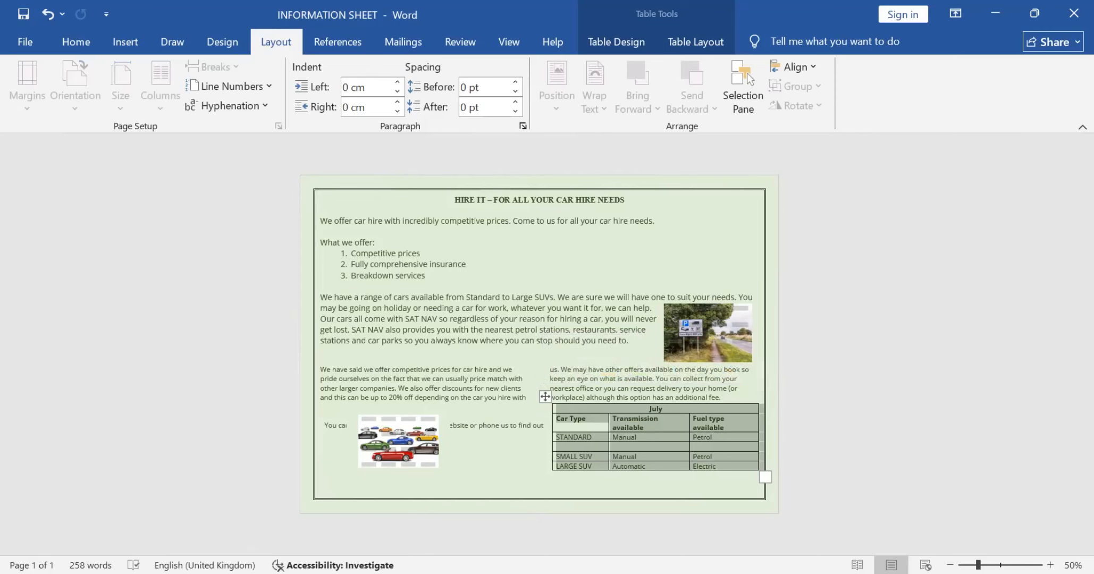
Step: Copy "Hybrid" from the question paper into the Car Type cell of the table's empty row
left_click(613, 446)
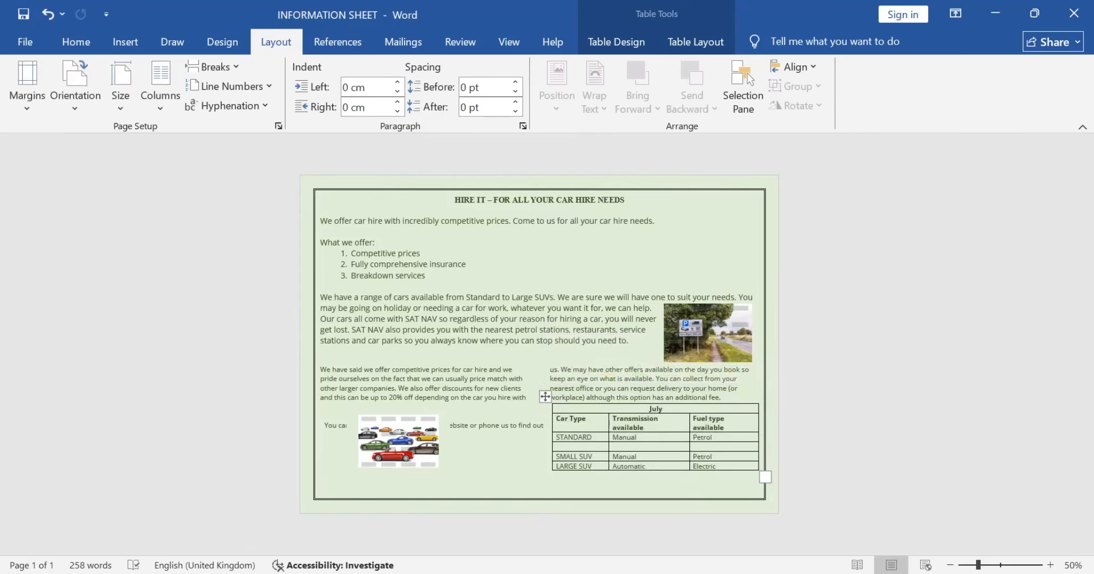
key("alt+Tab")
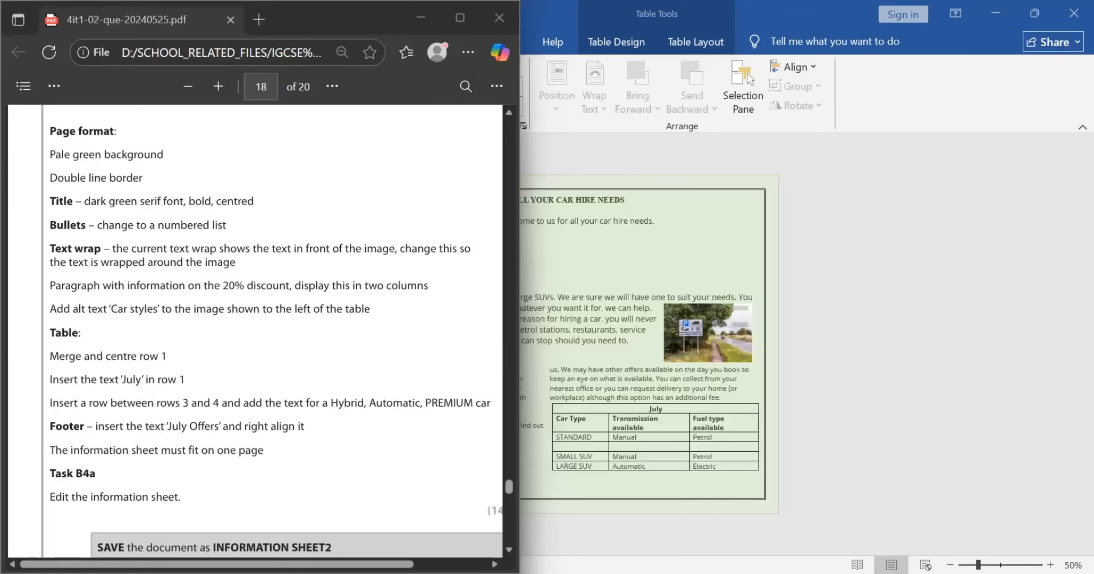
double_click(347, 402)
key("ctrl+c")
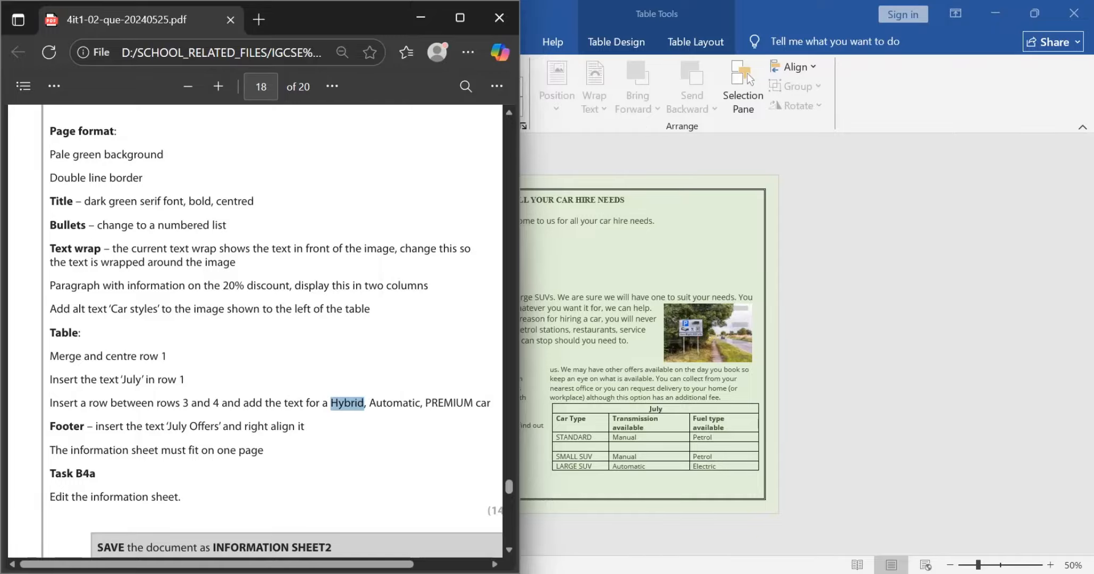
key("alt+Tab")
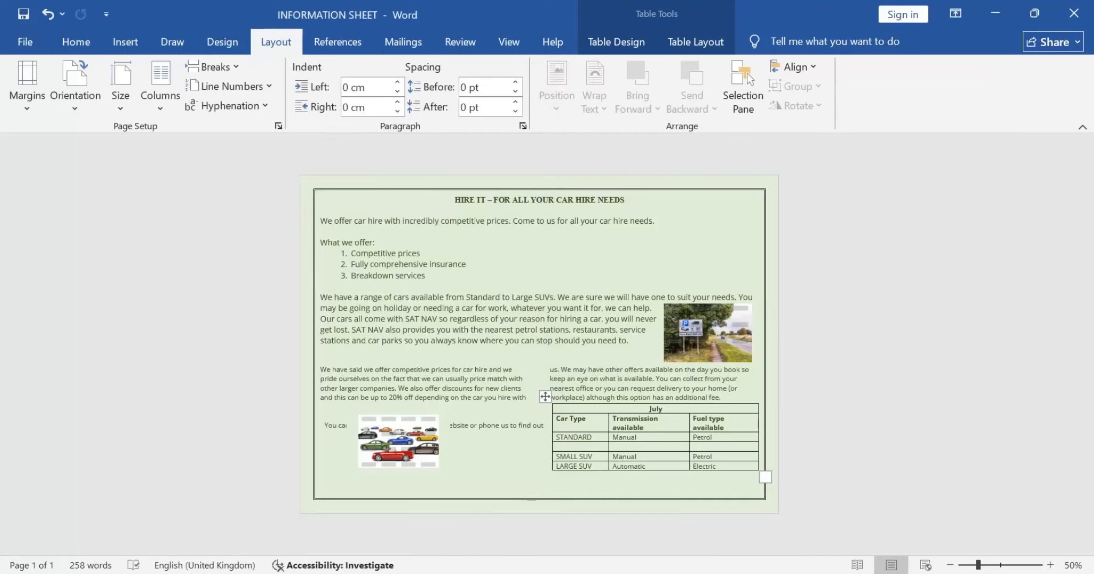
key("ctrl+v")
Step: Copy "Automatic" from the question paper into the Transmission available cell of the Hybrid row
key("alt+Tab")
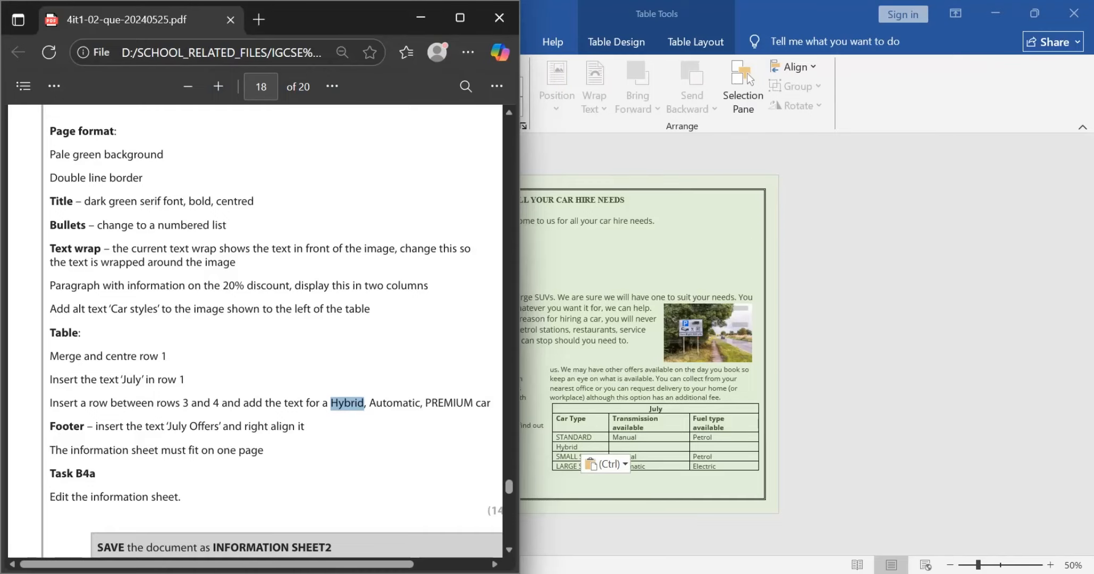
key("alt")
double_click(396, 404)
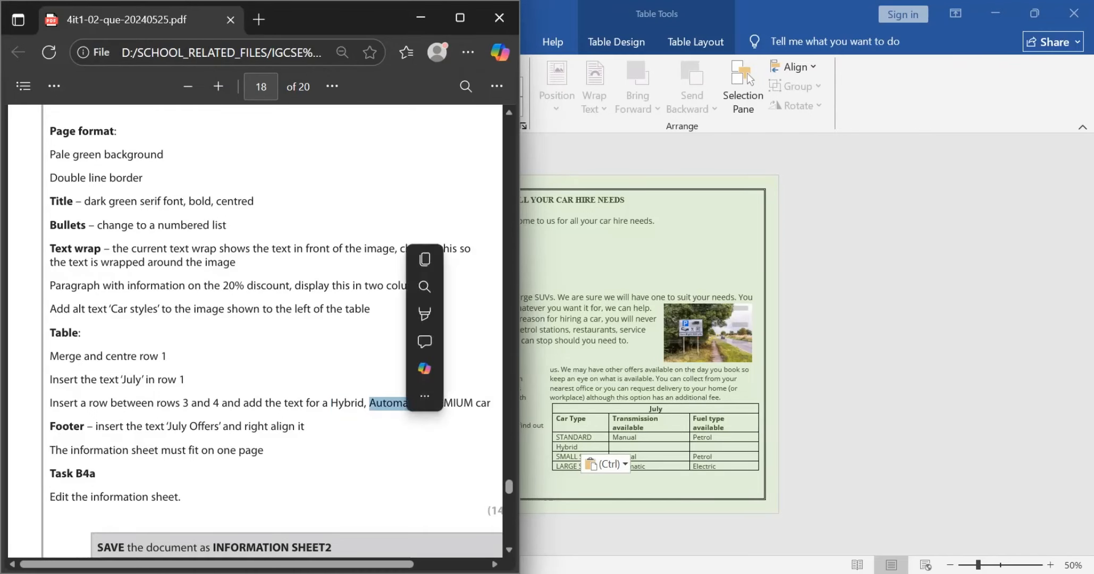
key("ctrl+c")
key("alt+Tab")
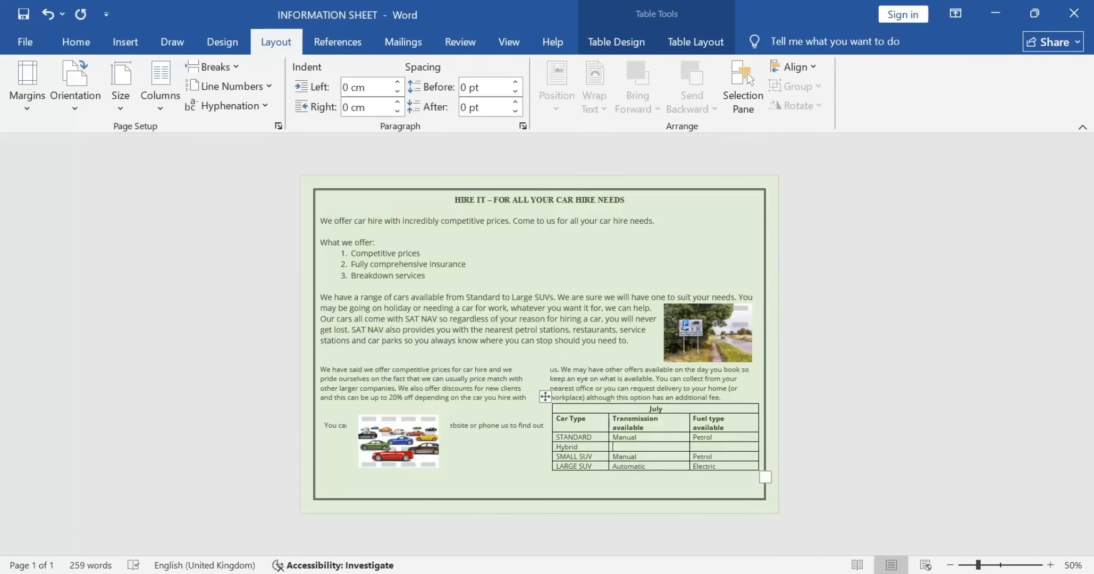
key("ctrl+v")
Step: Copy "PREMIUM" from the question paper into the Fuel type available cell of the Hybrid row
key("alt+Tab")
double_click(448, 404)
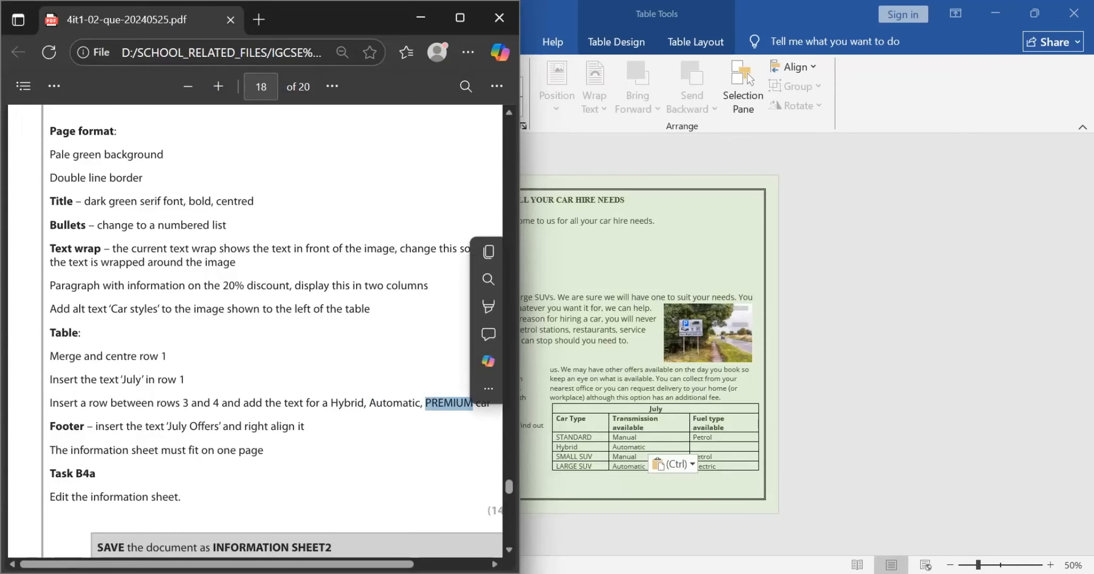
key("ctrl+c")
key("alt+Tab")
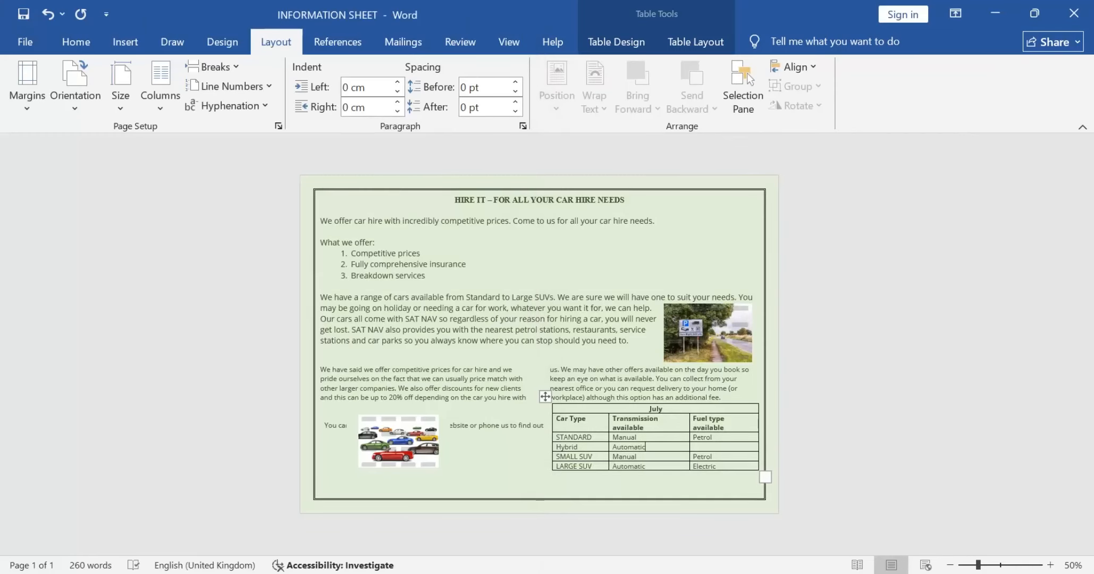
left_click(694, 447)
key("ctrl+v")
Step: Review the row and footer requirements in the question paper and copy the footer text "July Offers" from it
key("alt+Tab")
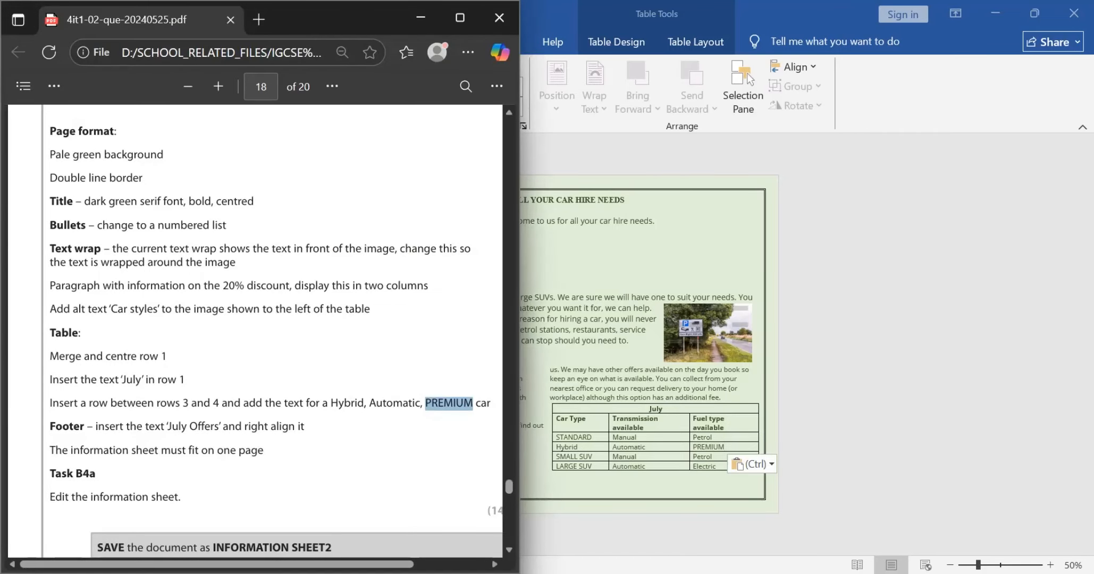
scroll(254, 329, "right", 2)
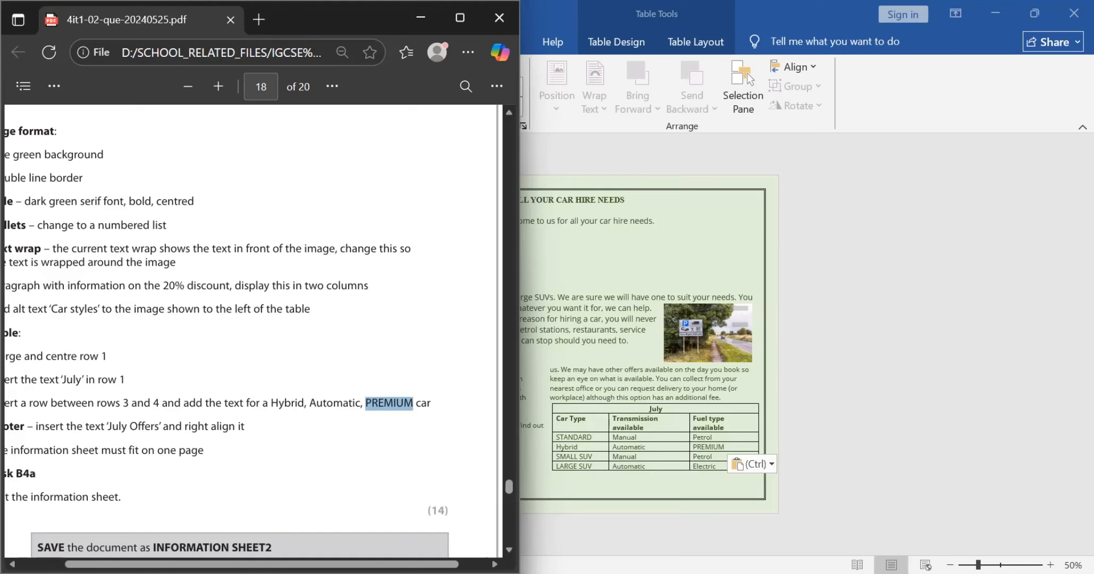
scroll(249, 330, "left", 2)
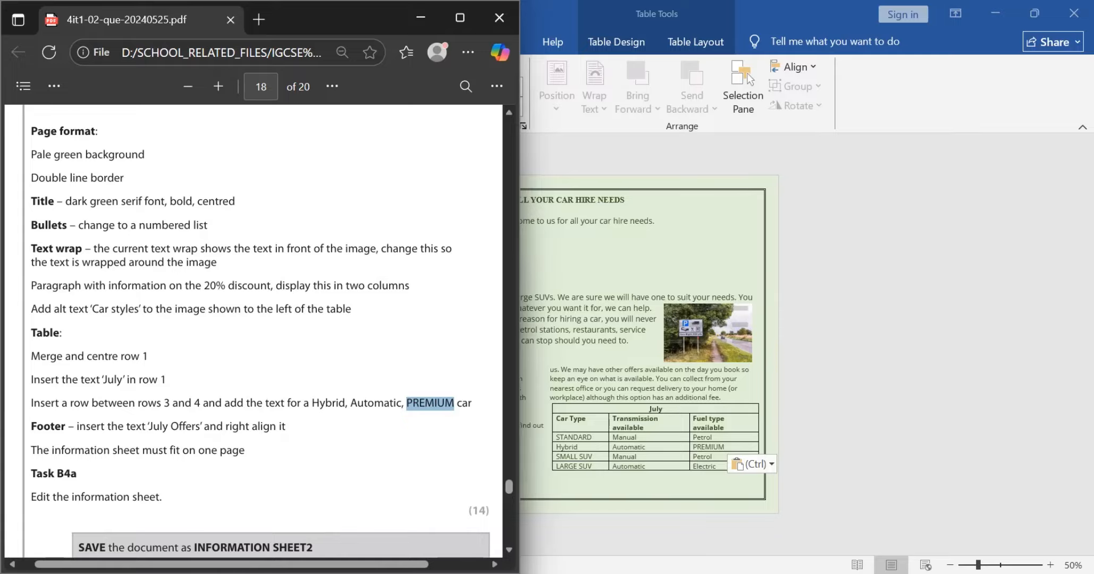
scroll(249, 329, "left", 1)
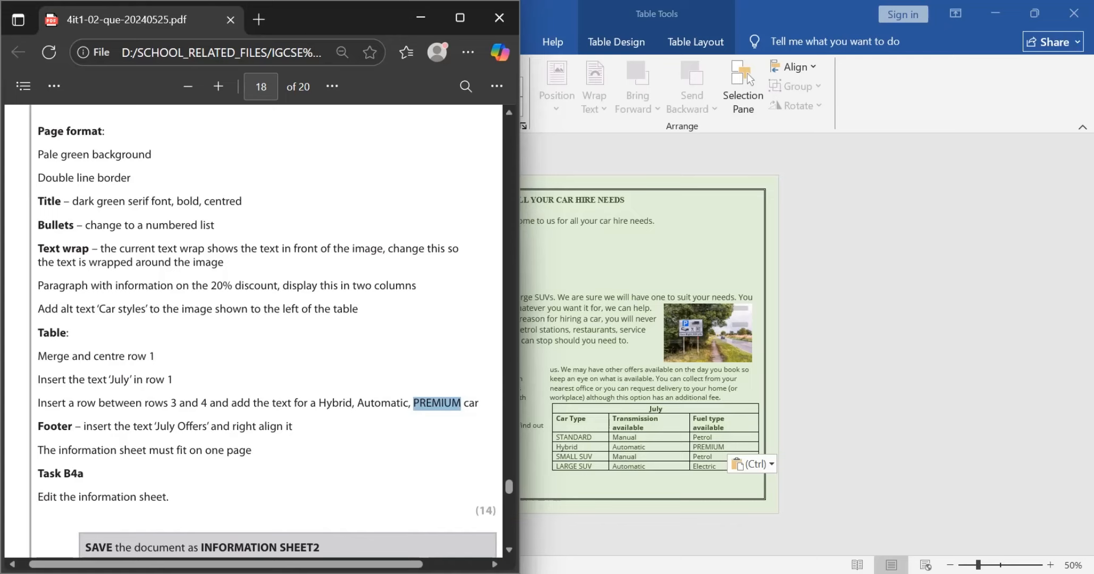
left_click(437, 404)
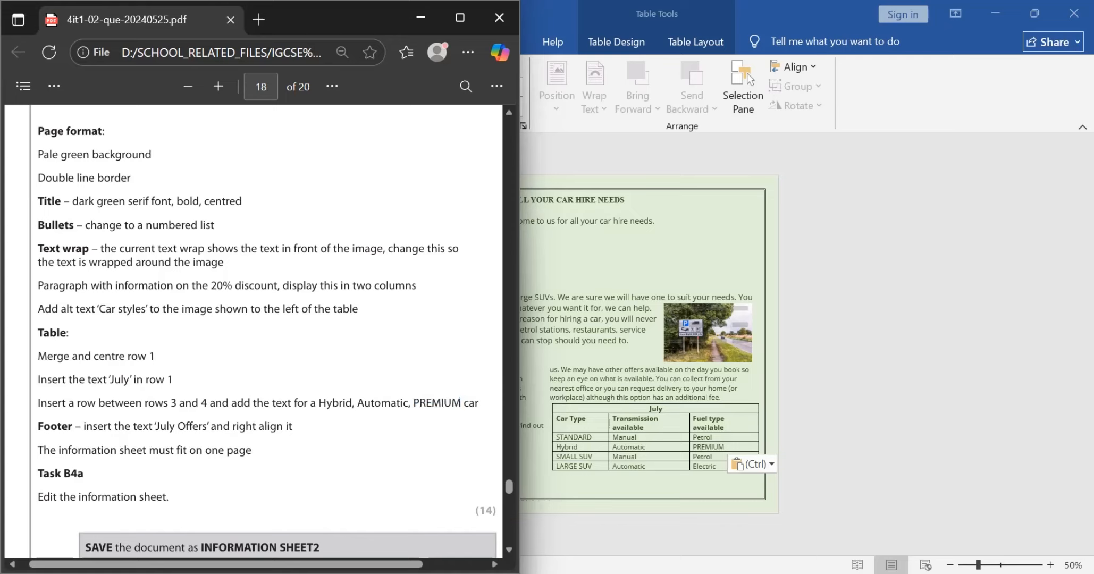
left_click_drag(155, 426, 207, 426)
right_click(215, 430)
left_click(209, 429)
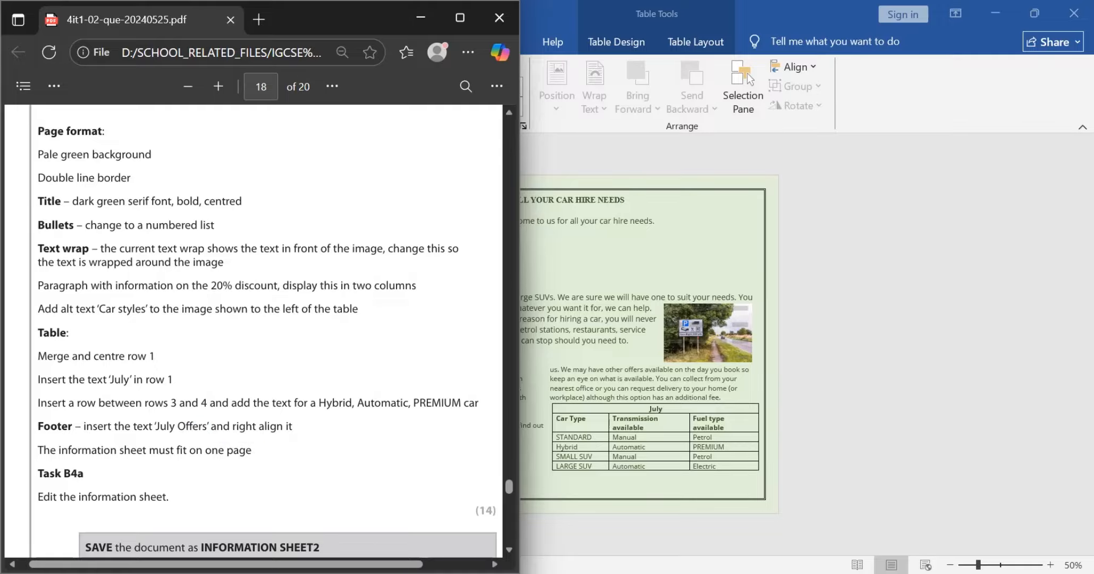
Step: Return to INFORMATION SHEET and insert a Blank footer with the copied text "July Offers", removing the stray quotation mark
key("alt+Tab")
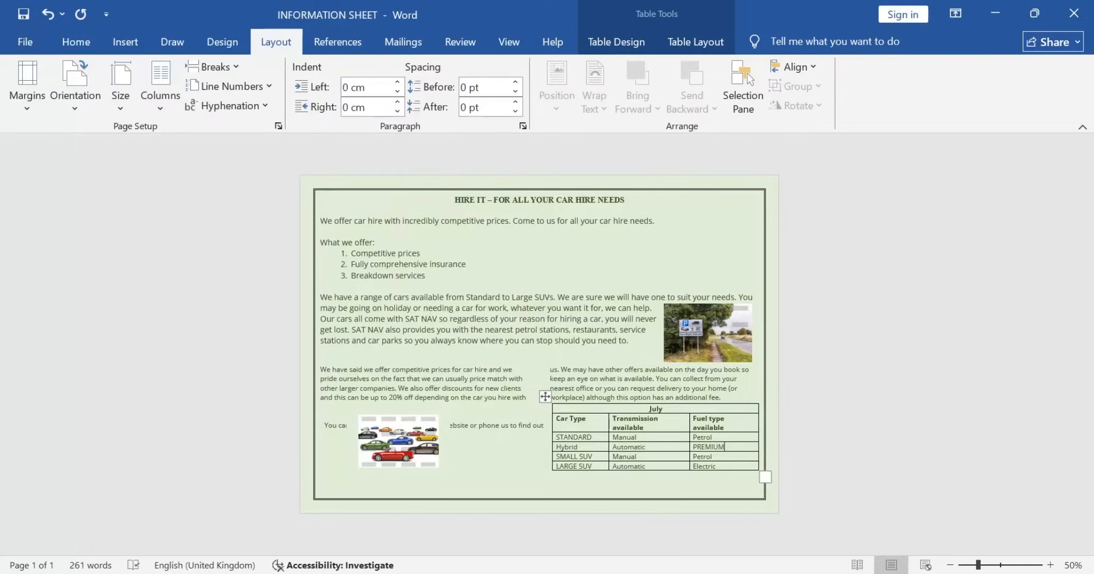
left_click(125, 42)
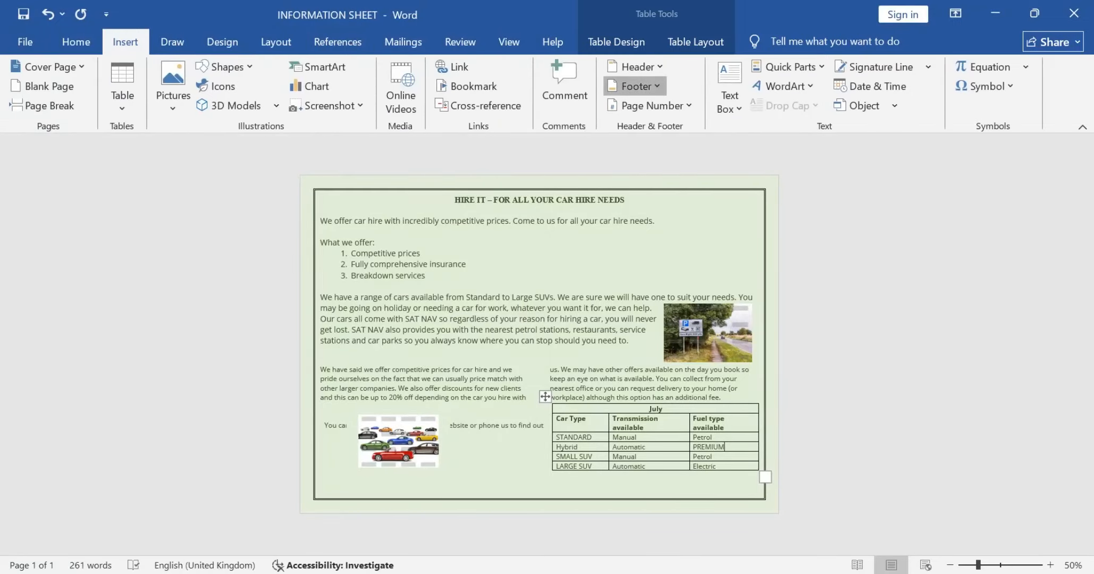
left_click(635, 85)
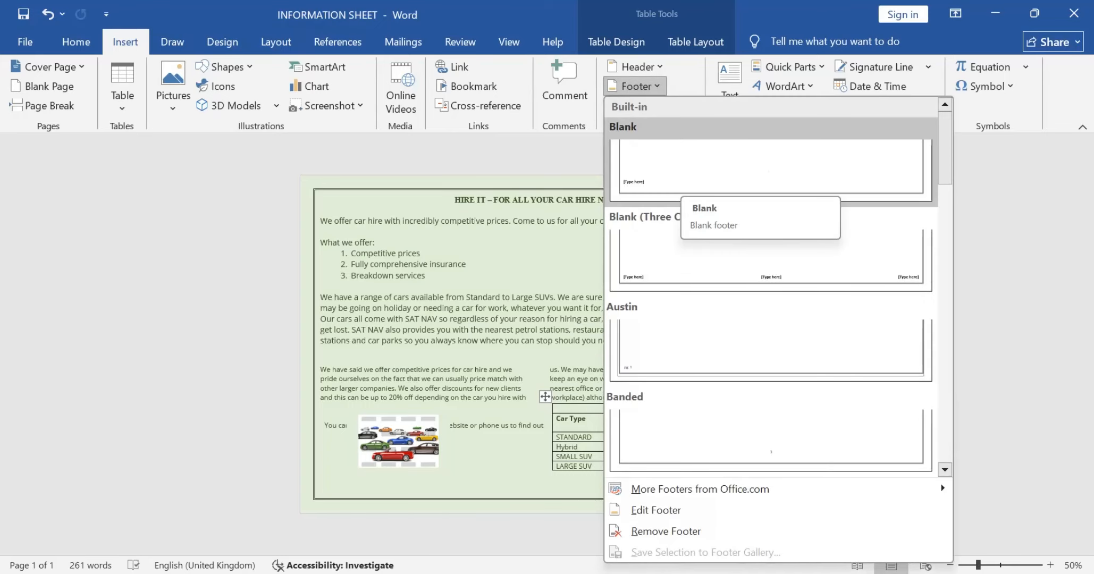
left_click(675, 189)
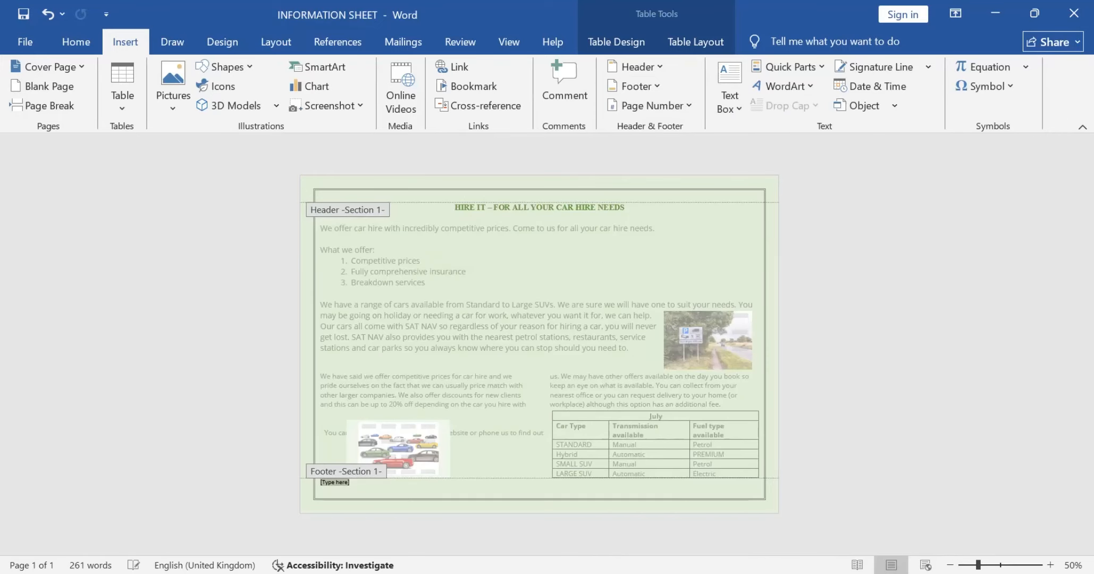
key("ctrl+v")
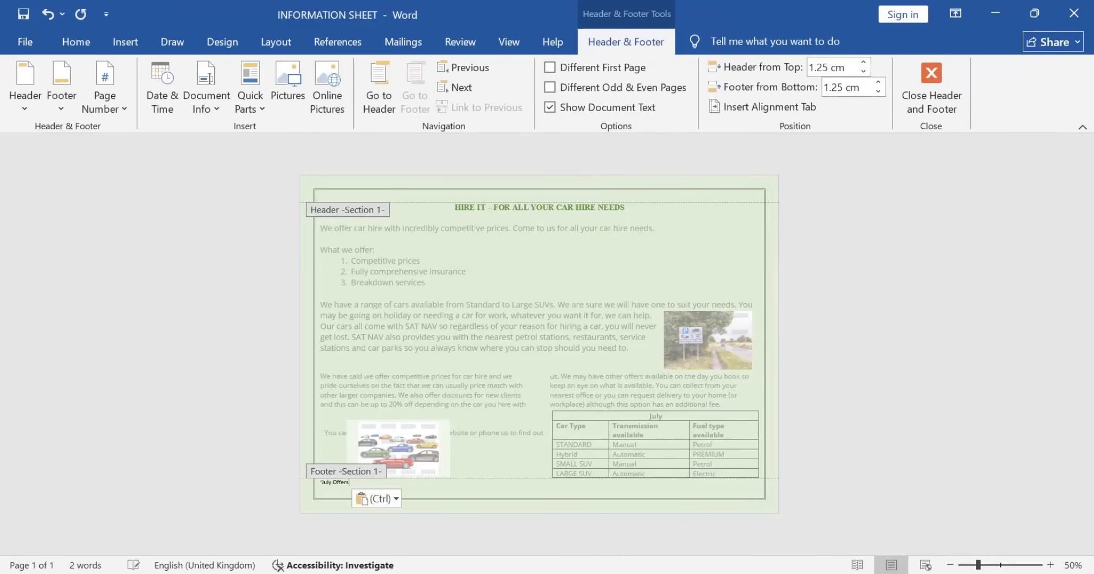
left_click(321, 482)
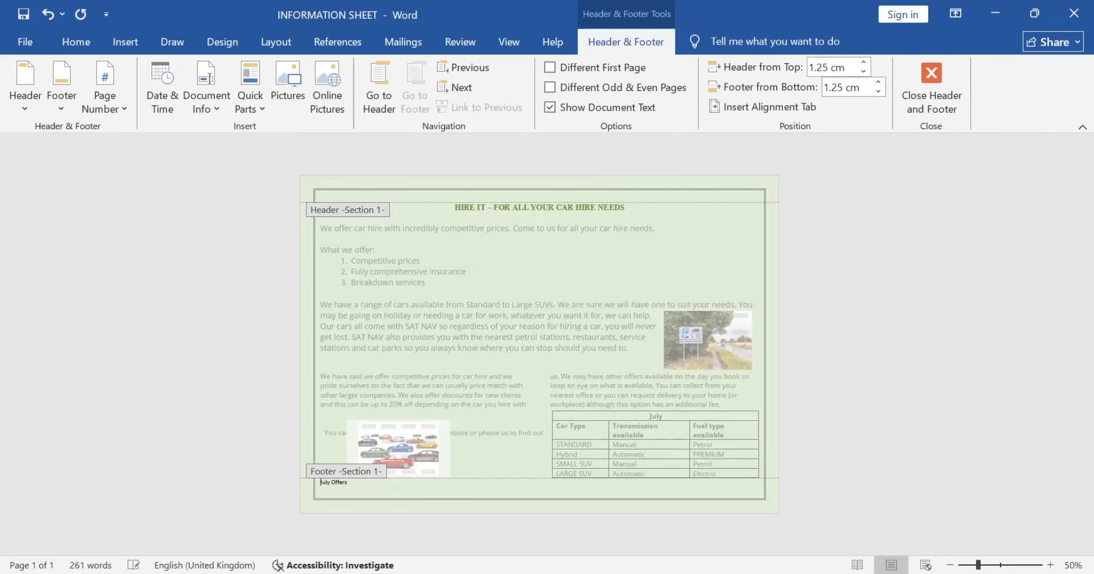
Step: Right-align the "July Offers" footer text and return to the question paper for the next requirement
key("ctrl+shift+Right")
key("ctrl+shift+Right")
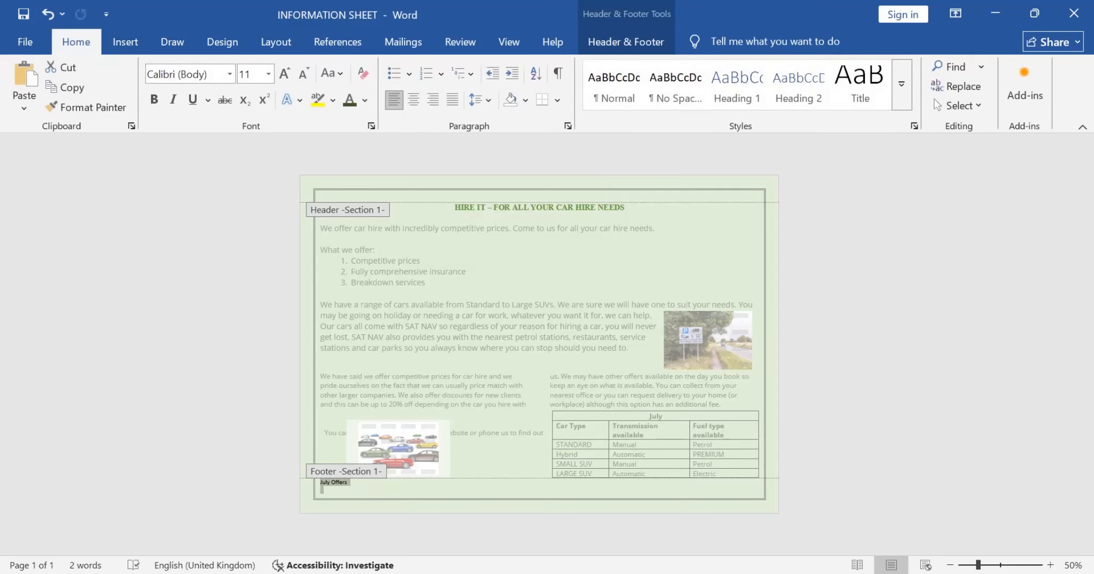
left_click(433, 101)
key("alt+Tab")
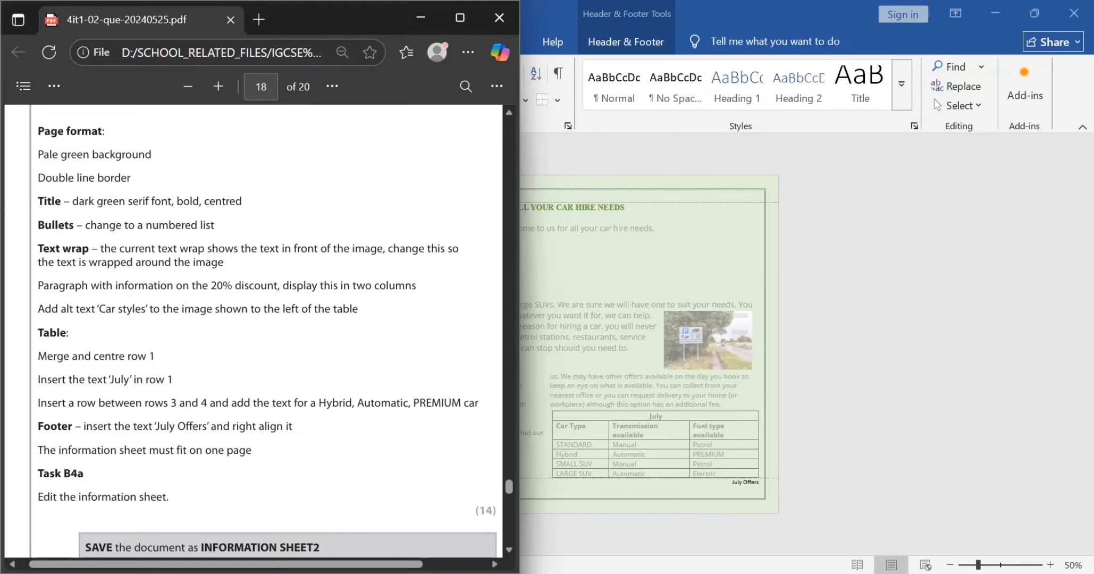
Step: Check the remaining Task B4 requirements in the question paper, return to INFORMATION SHEET and leave footer editing
scroll(268, 335, "down", 1)
scroll(267, 335, "down", 2)
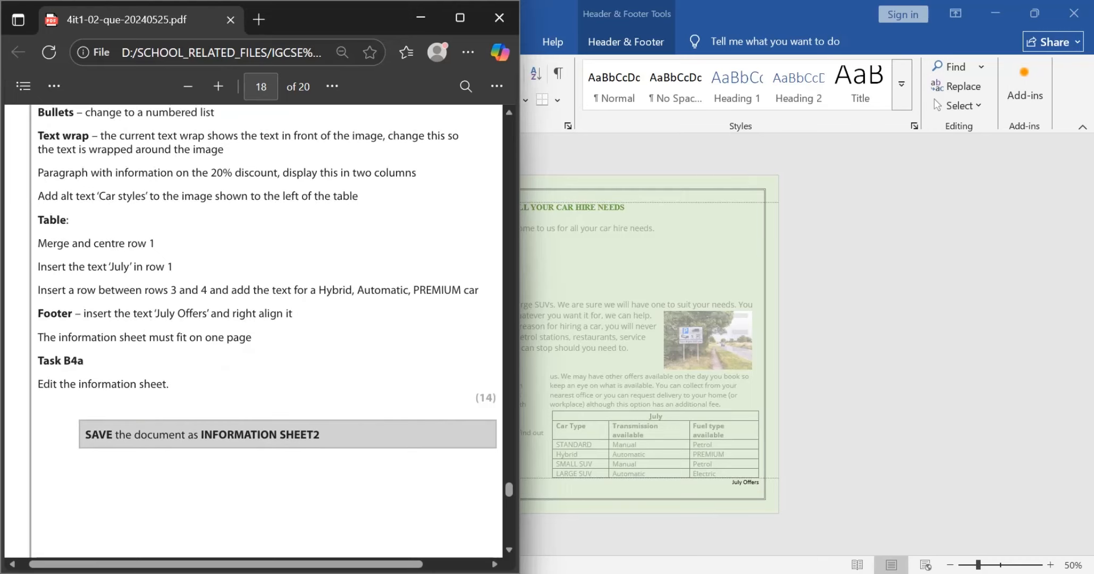
key("alt+Tab")
double_click(320, 359)
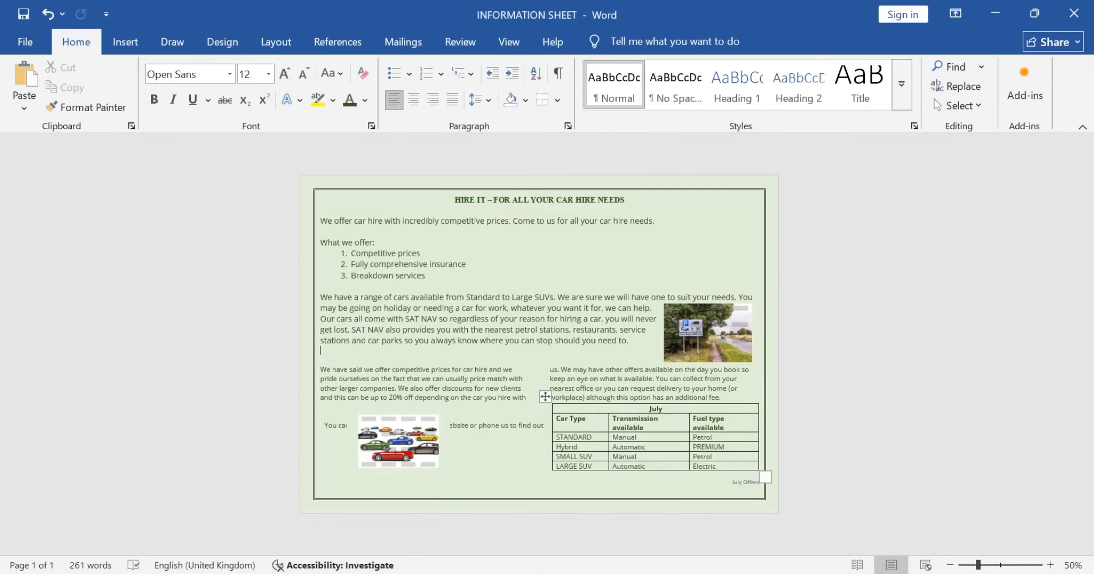
scroll(765, 476, "up", 2)
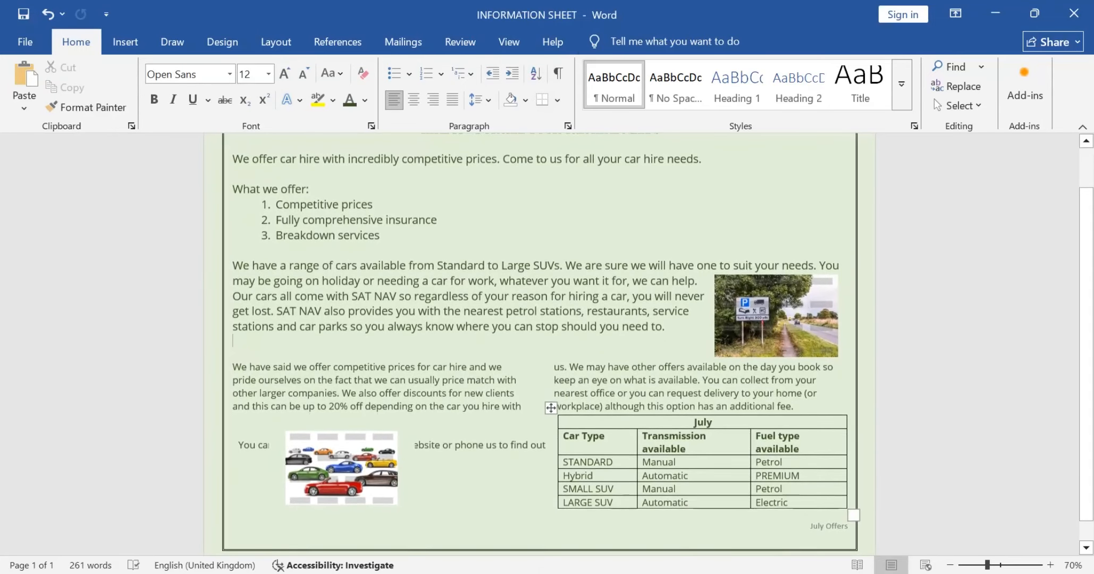
left_click(342, 457)
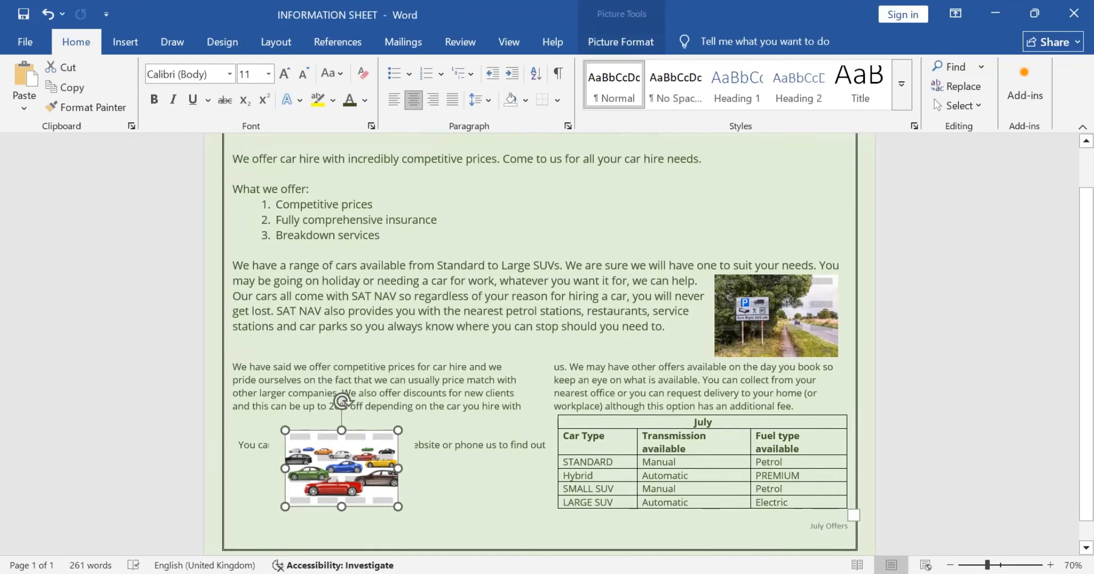
key("F2")
key("Escape")
key("shift+F10")
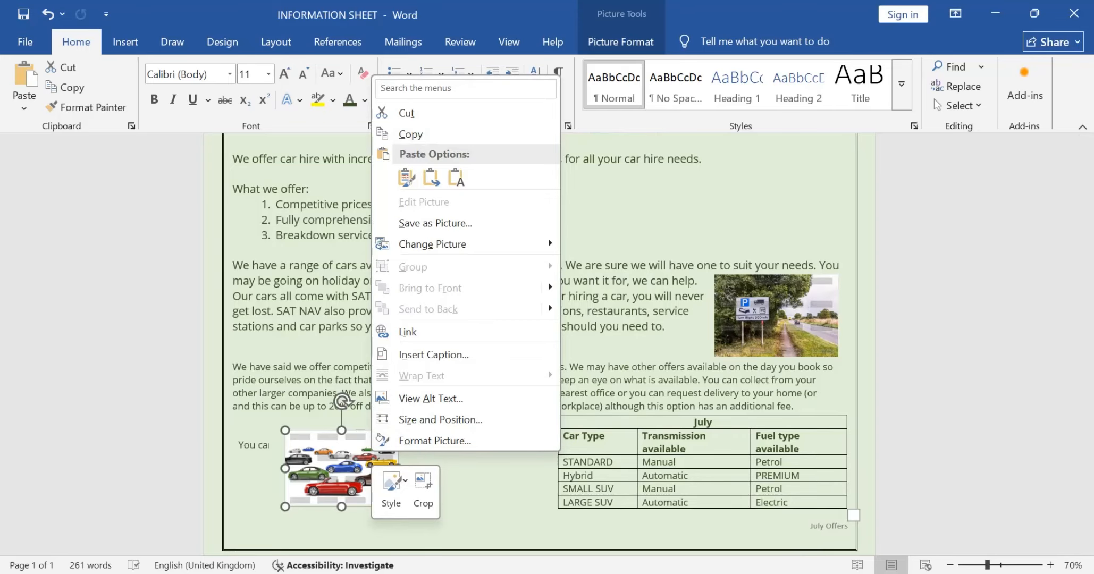
scroll(542, 343, "down", 3)
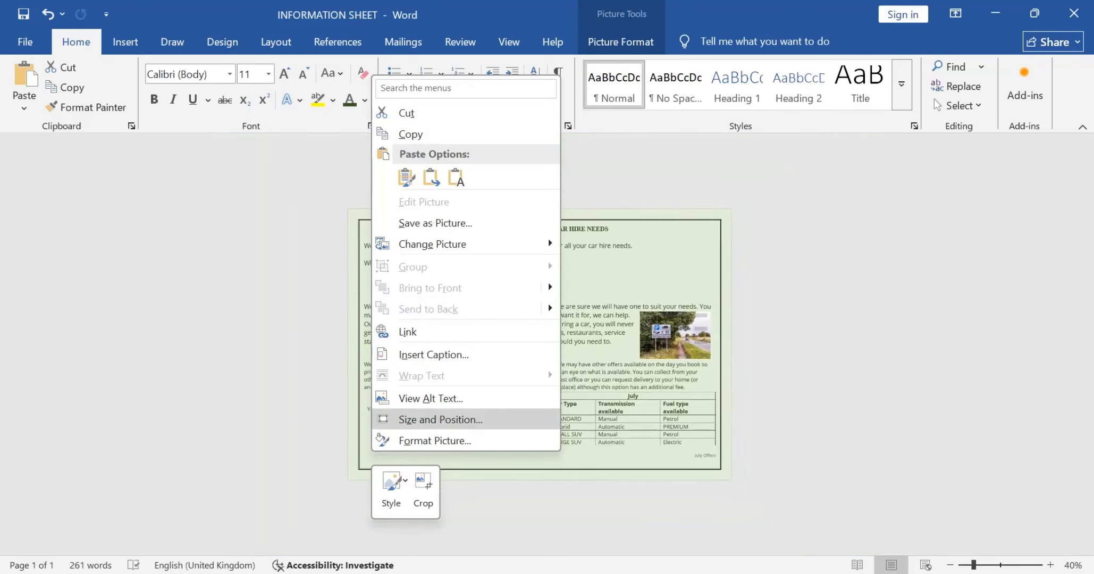
key("Down")
key("Return")
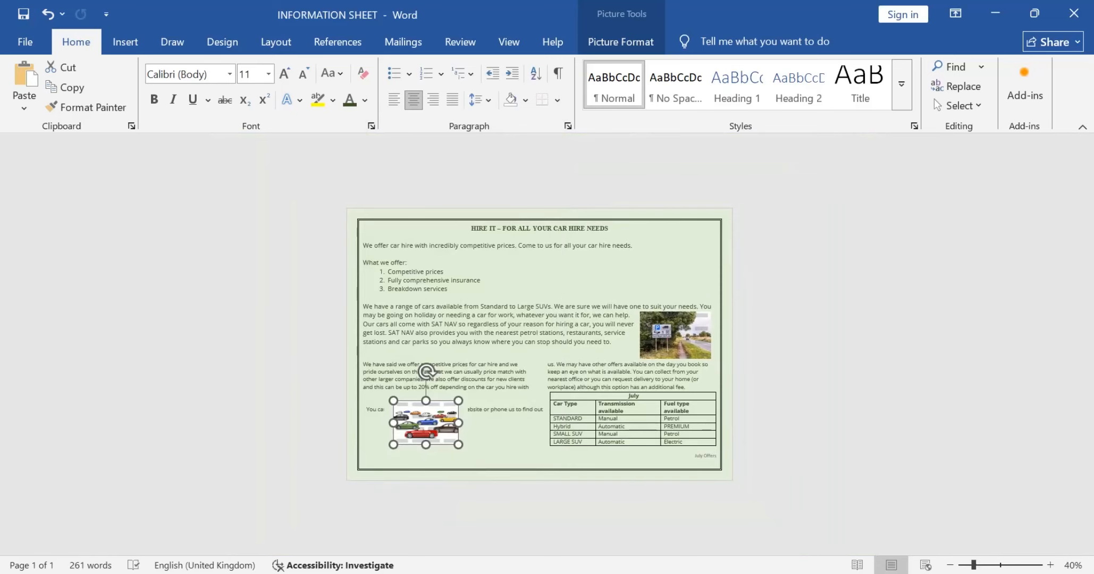
Step: Reduce the font size of all text in the July table to 11
left_click(629, 395)
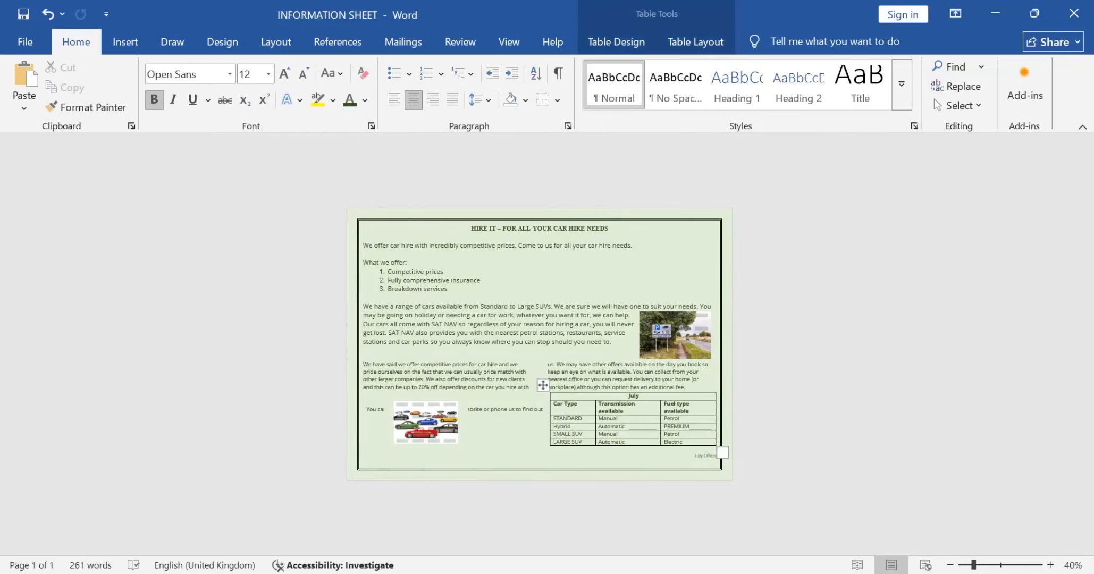
scroll(539, 344, "up", 1)
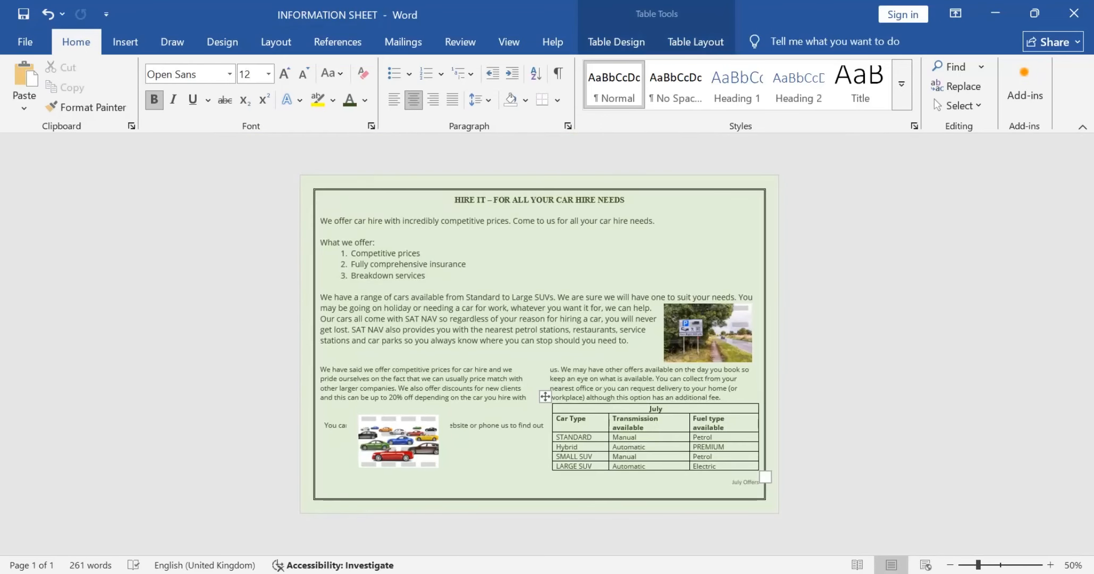
left_click_drag(717, 467, 573, 409)
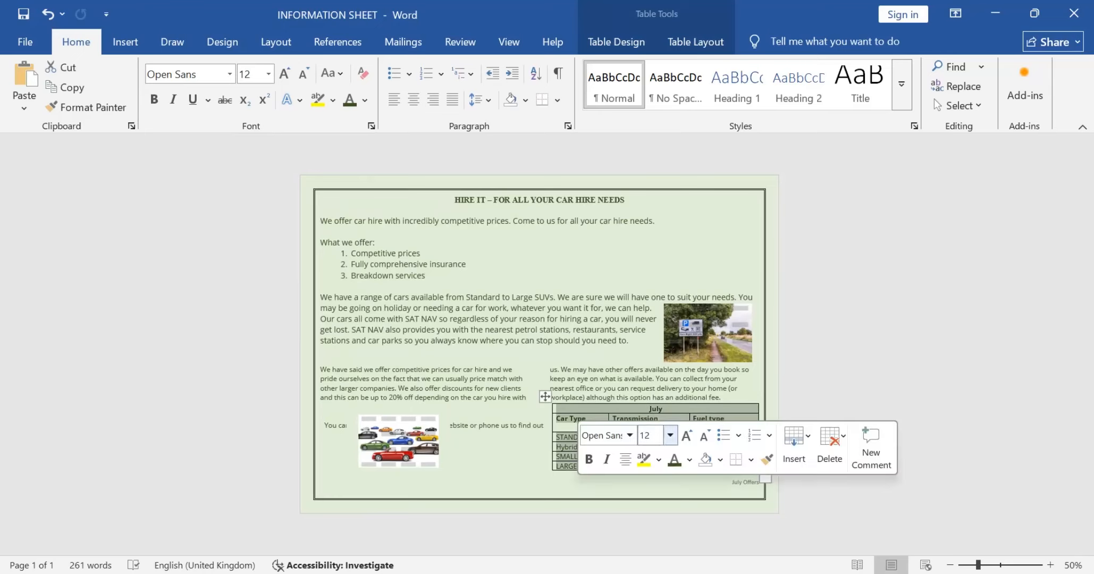
left_click(704, 436)
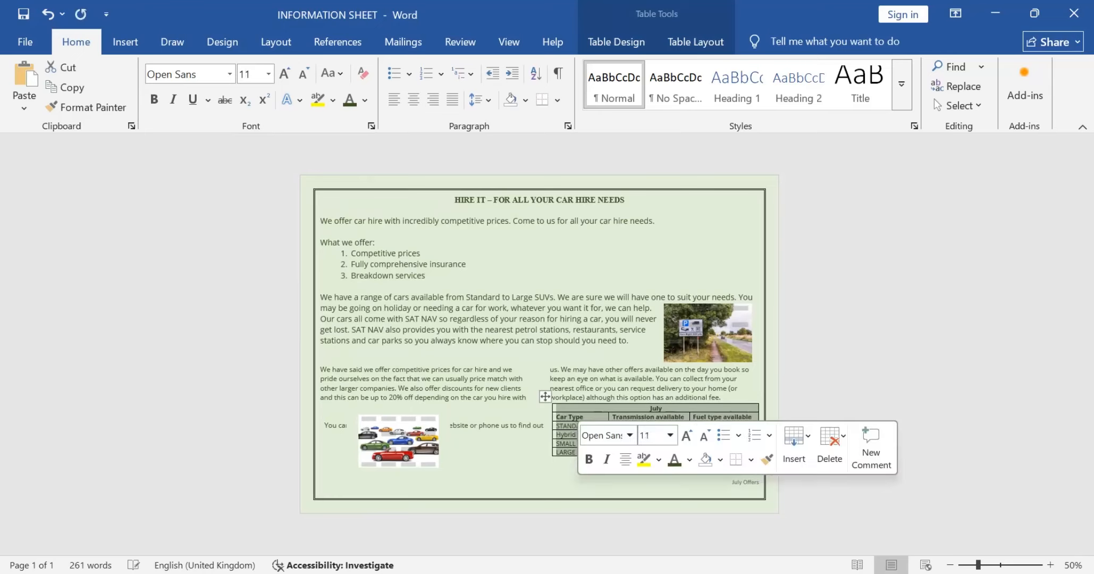
Step: Try to move the July table lower and closer to the car image, and undo each move
left_click_drag(544, 396, 544, 424)
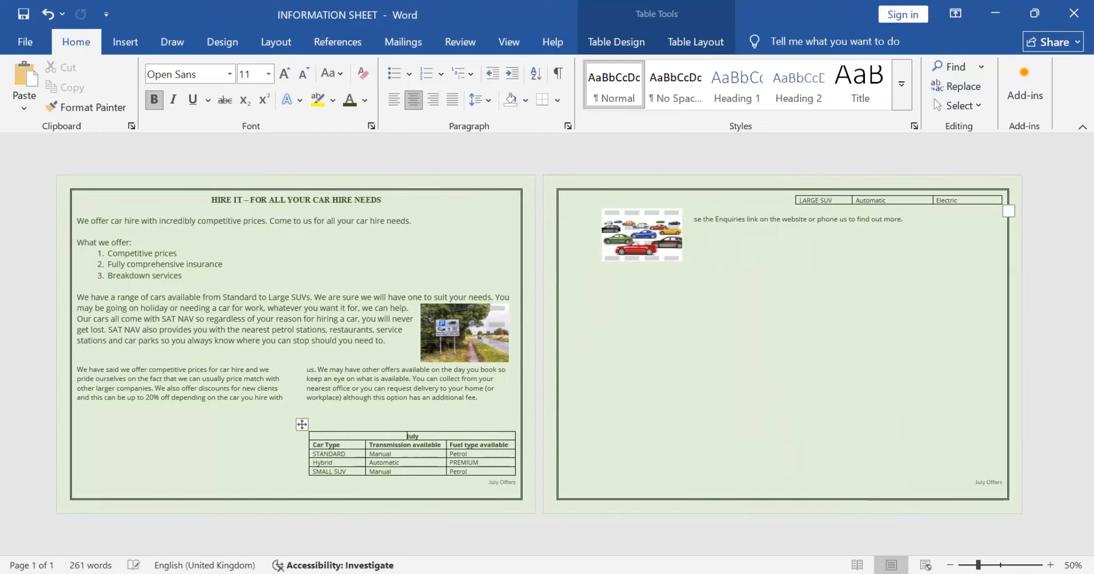
key("ctrl+z")
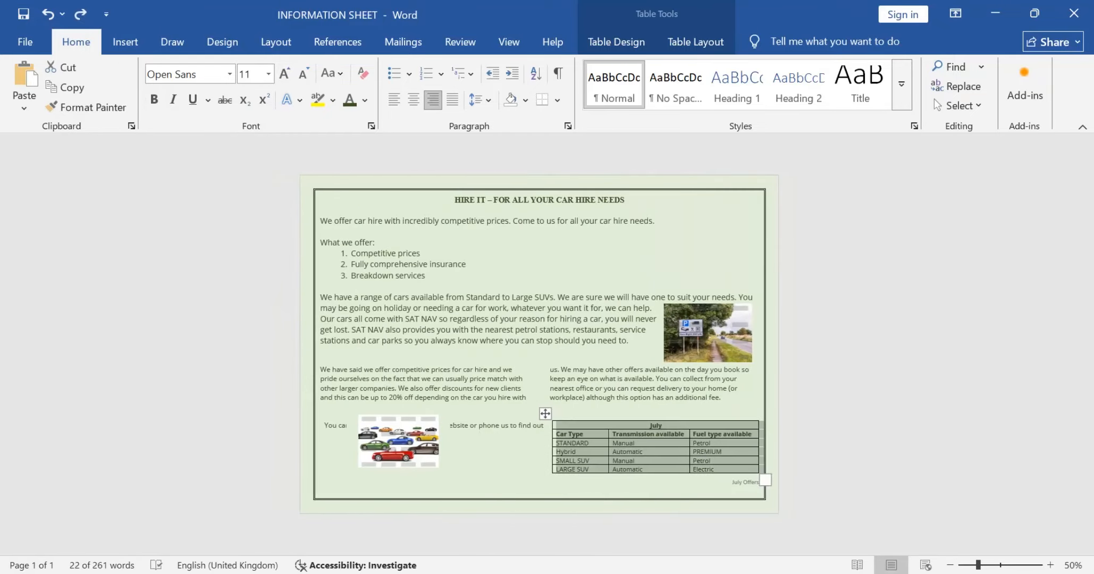
left_click_drag(545, 413, 517, 427)
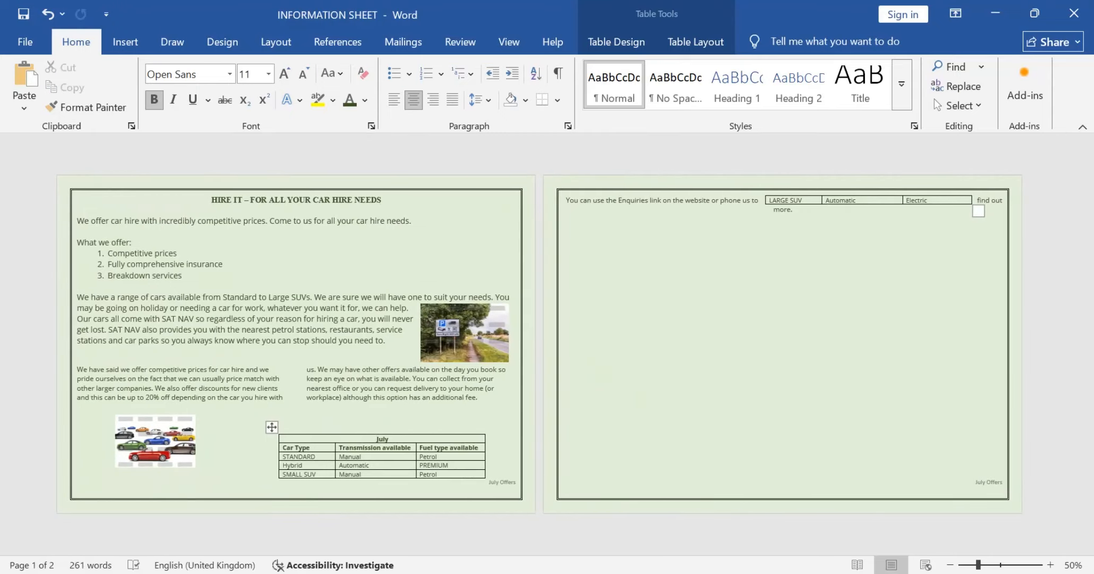
left_click_drag(272, 427, 270, 419)
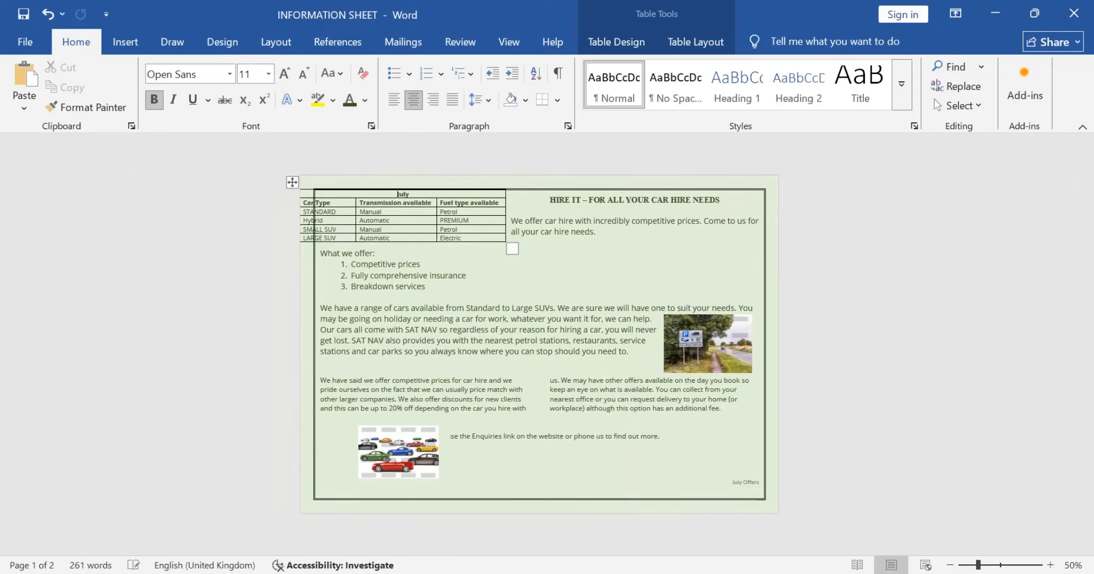
key("ctrl+z")
key("ctrl+z")
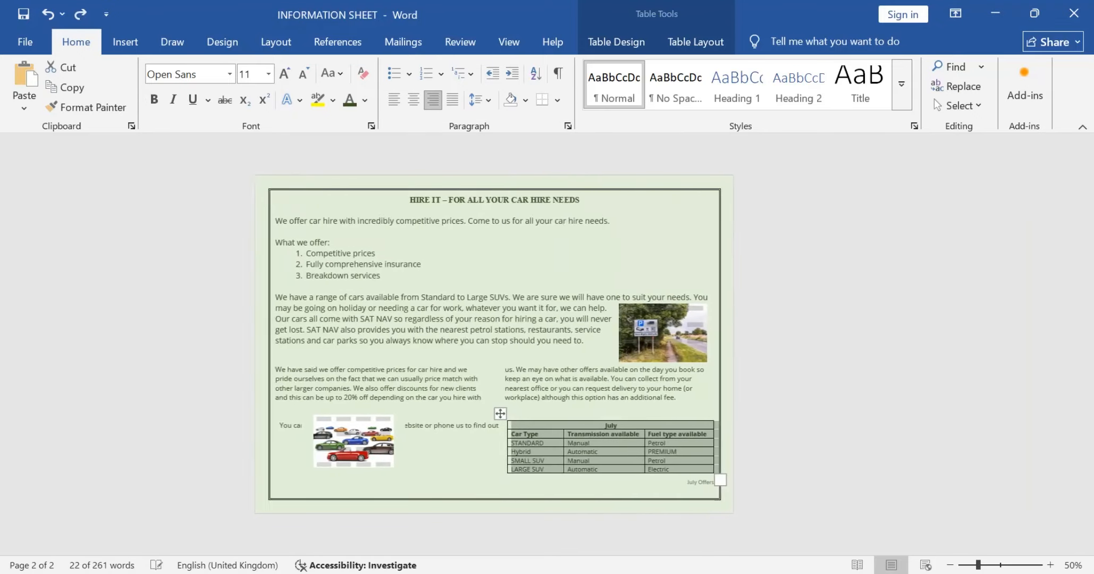
Step: Apply the Narrow page margins, 1.27 cm on all sides, to the information sheet
left_click(601, 265)
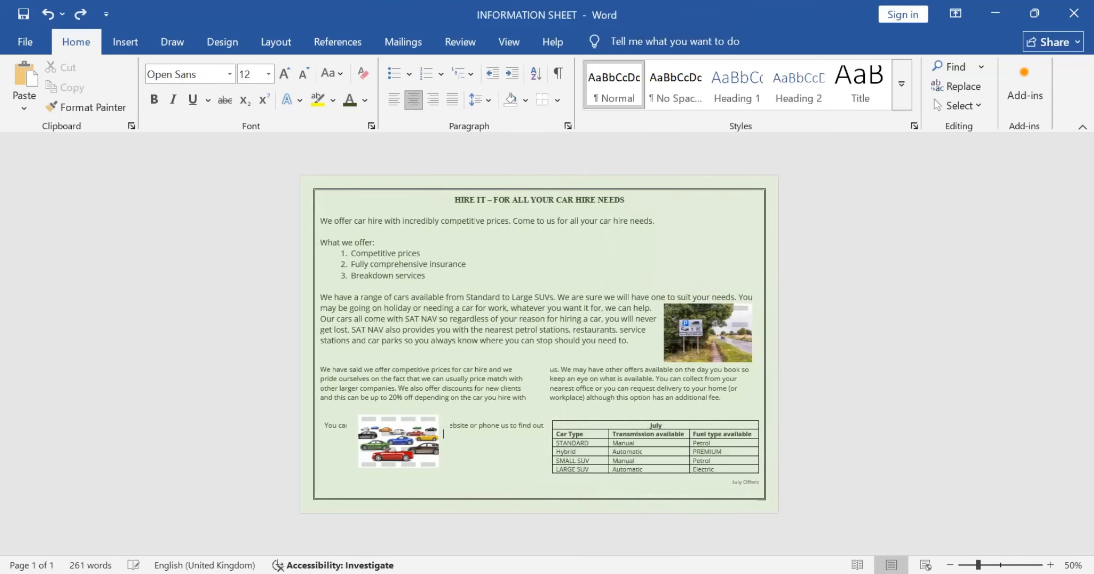
left_click(125, 42)
left_click(172, 42)
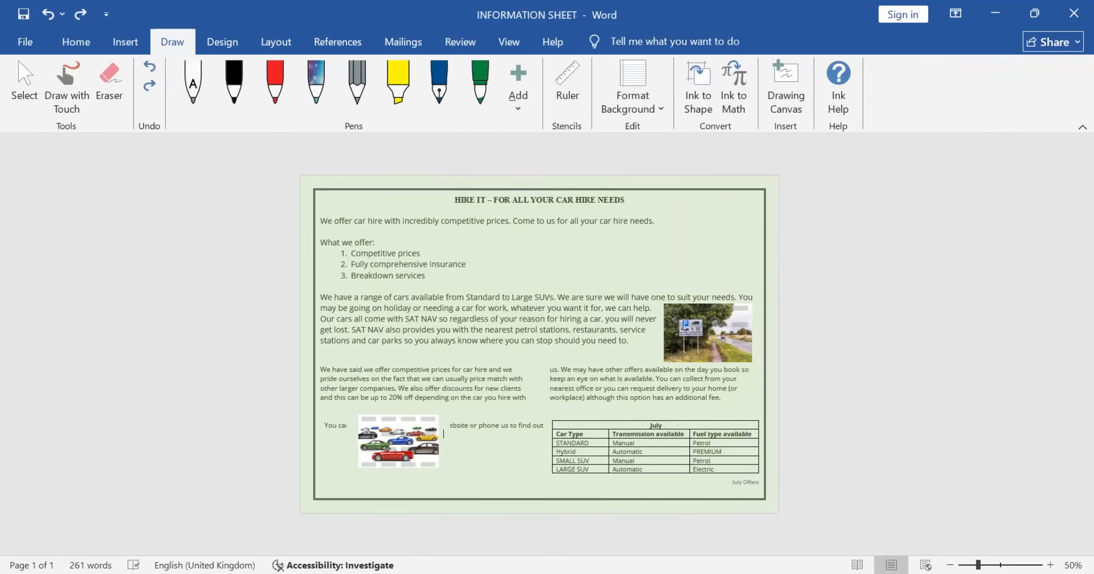
left_click(222, 42)
left_click(276, 42)
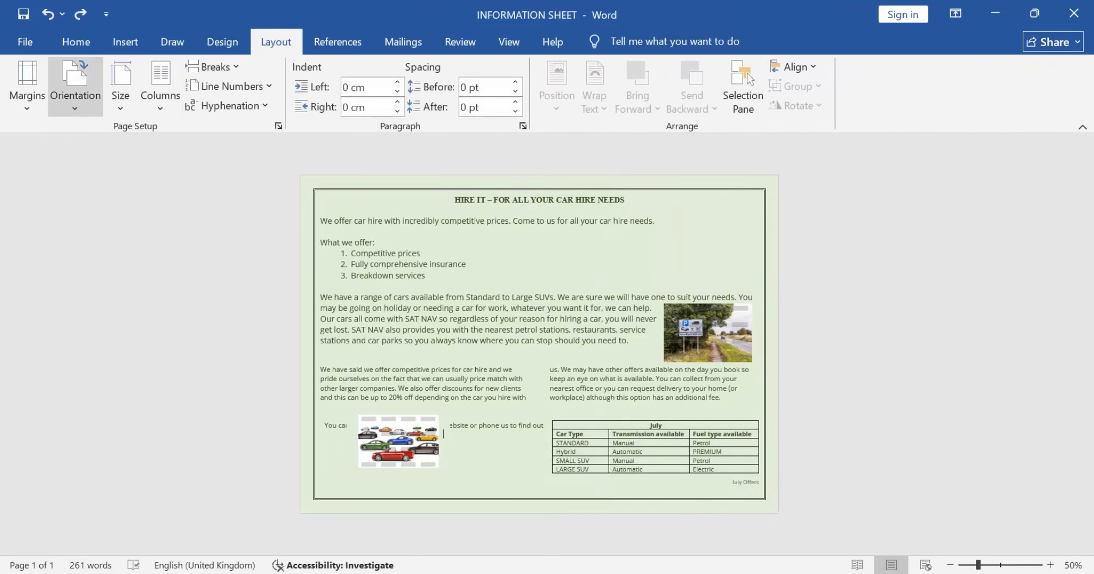
left_click(27, 87)
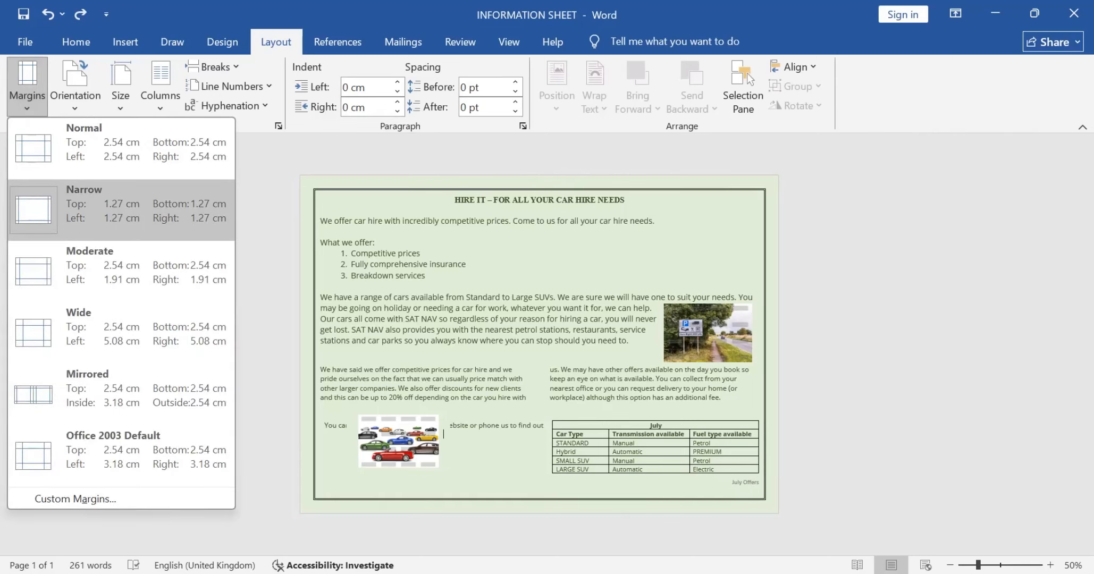
left_click(122, 210)
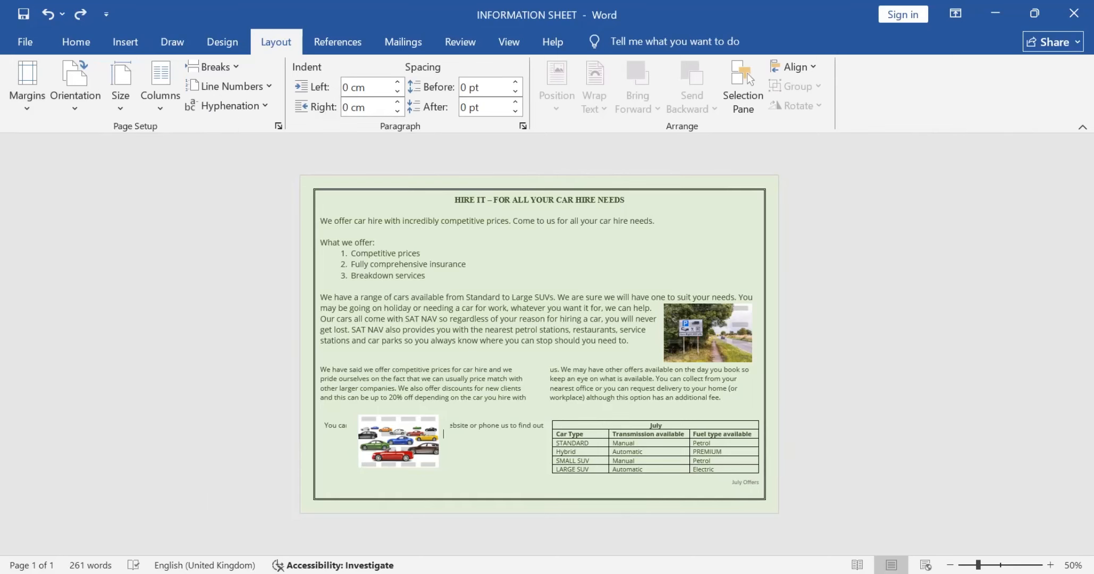
Step: Shrink the font of the two-column discount paragraph, the Enquiries line and the July table by two steps
scroll(539, 344, "up", 1)
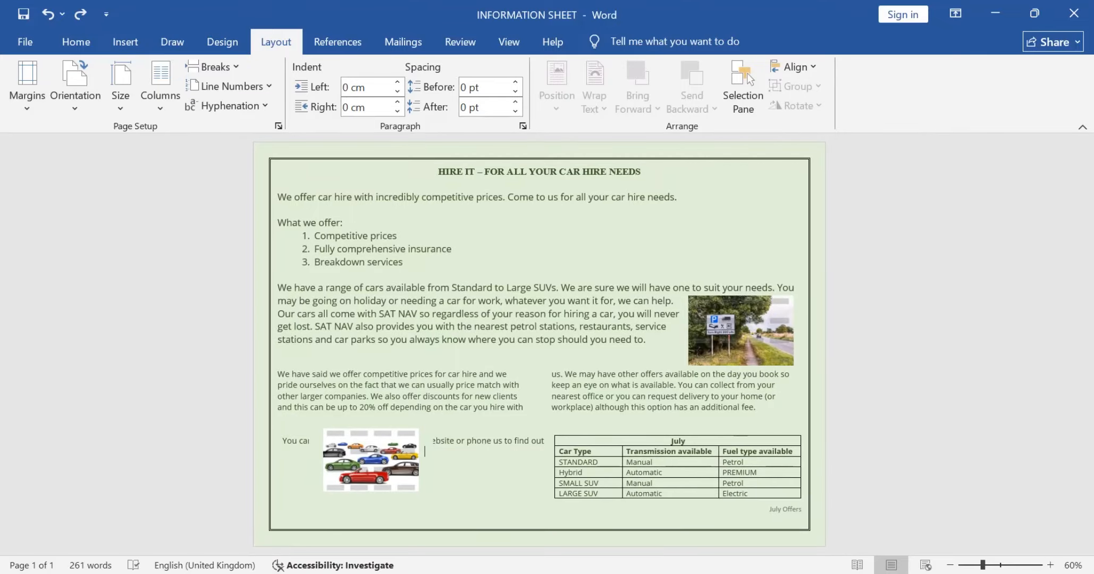
left_click_drag(278, 374, 546, 441)
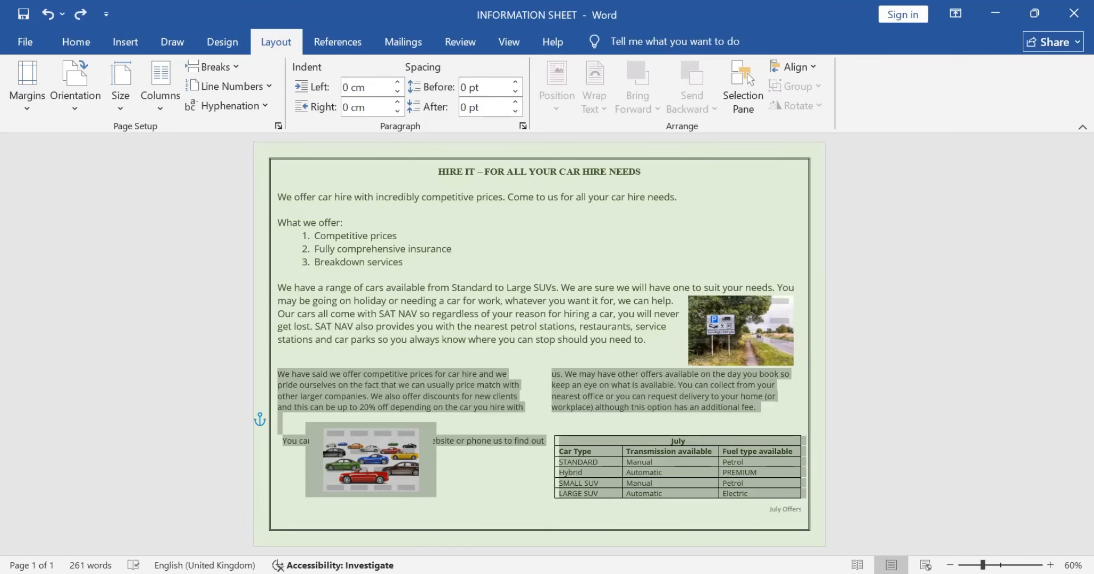
left_click(693, 388)
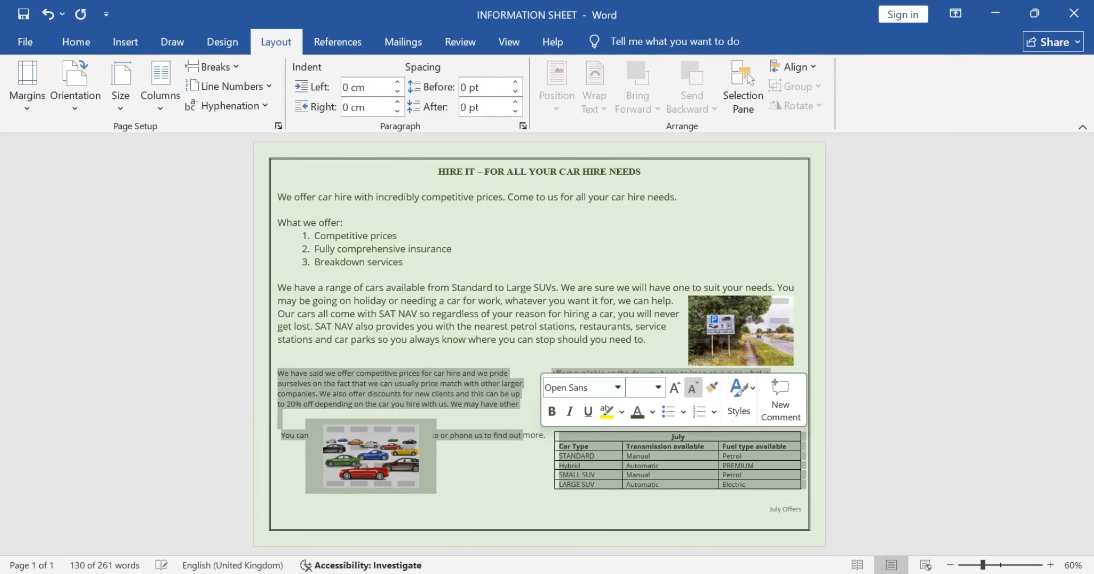
left_click(692, 387)
left_click(489, 461)
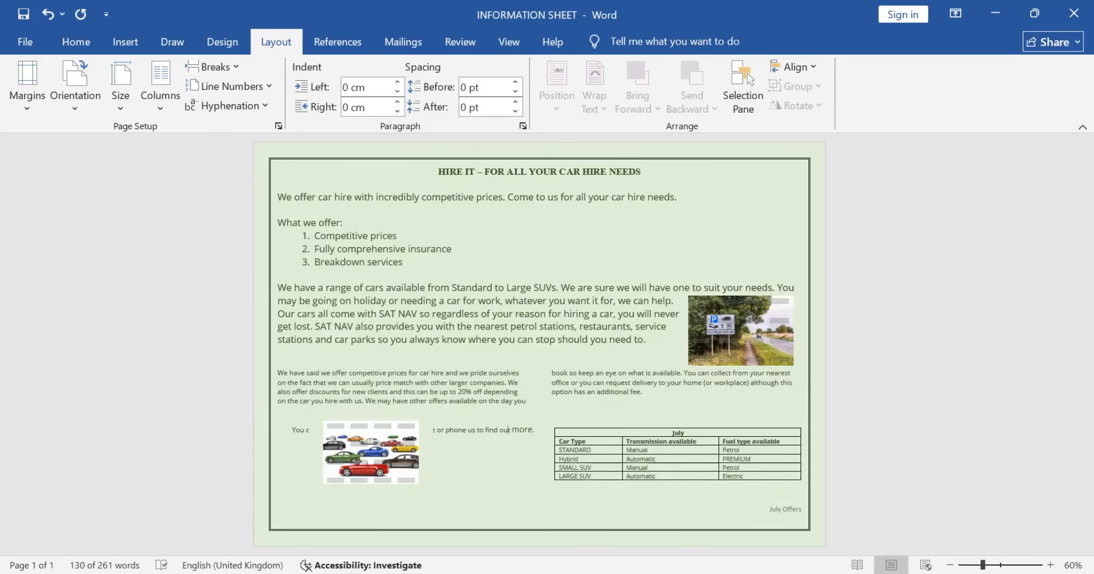
Step: Set the car styles image's text wrapping to Top and Bottom and move it just below the Enquiries line
left_click(371, 453)
left_click_drag(371, 453, 408, 456)
left_click(478, 434)
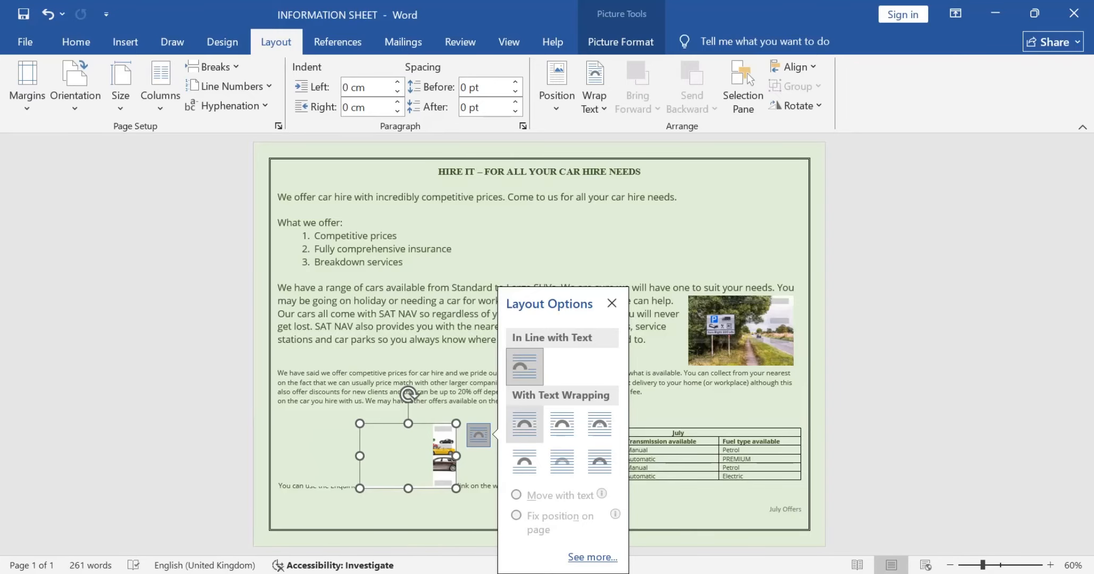
left_click(524, 461)
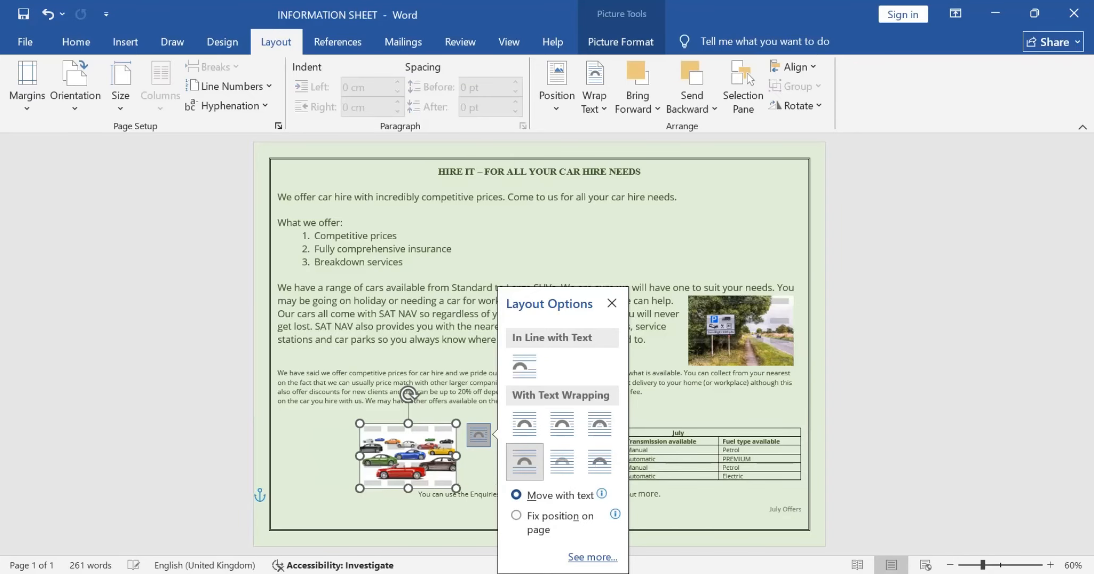
left_click_drag(408, 456, 386, 472)
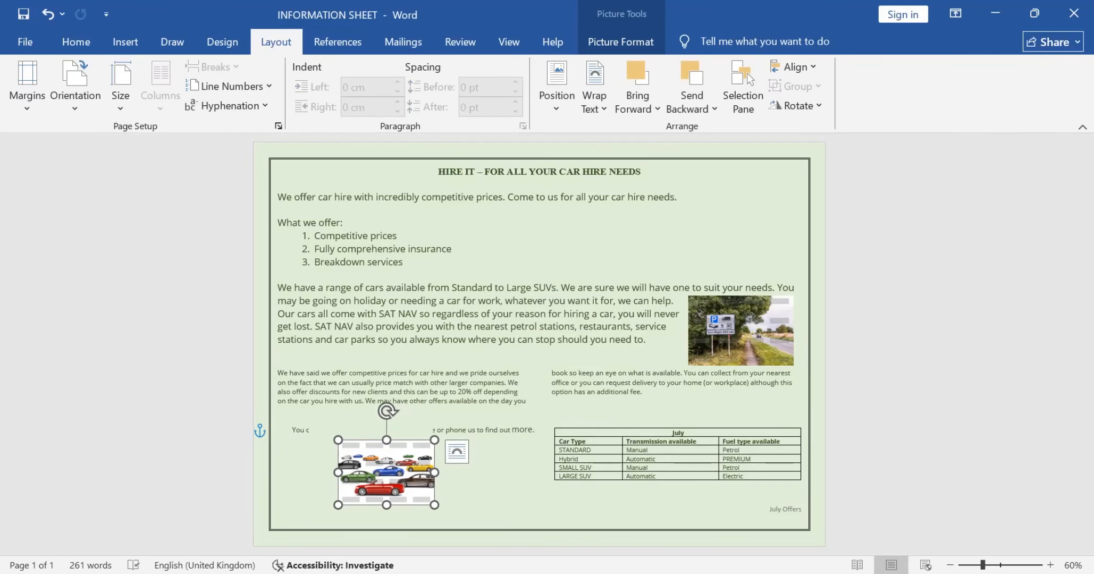
Step: Delete the empty text box that covers part of the Enquiries line
left_click(315, 432)
scroll(539, 340, "up", 3)
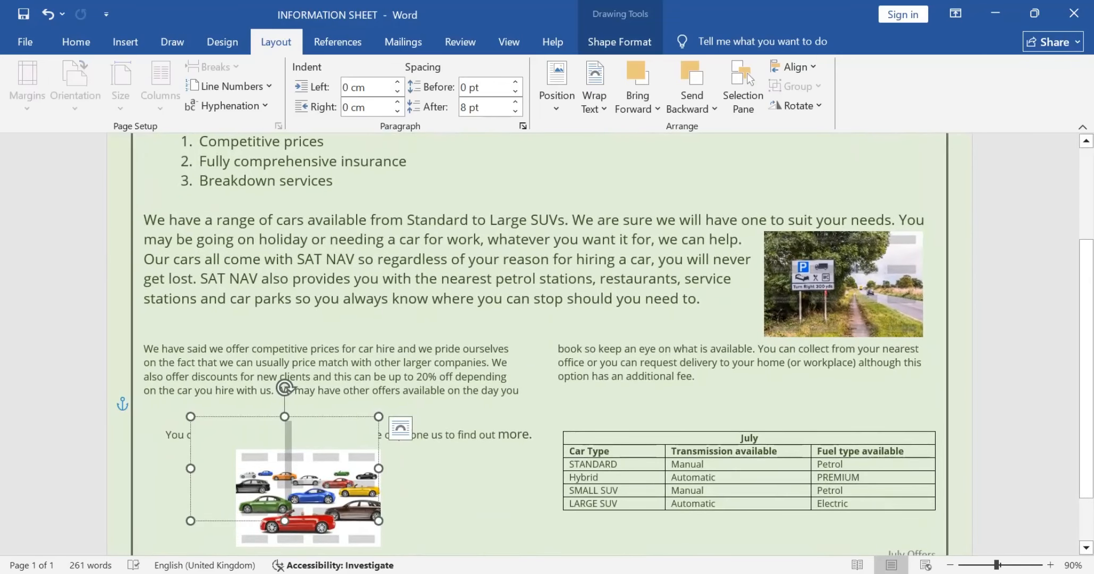
key("Escape")
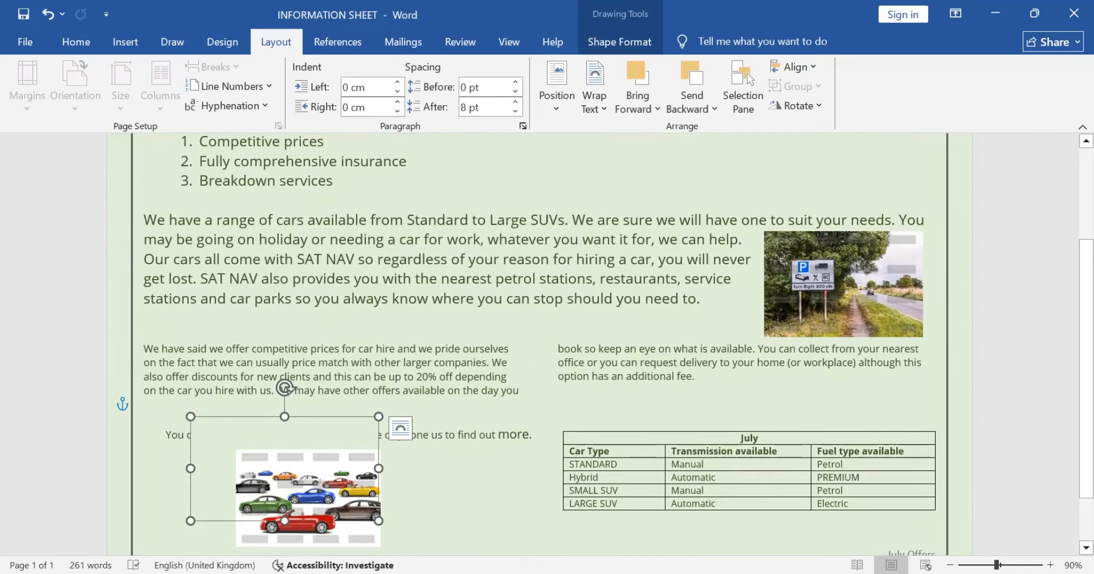
right_click(232, 429)
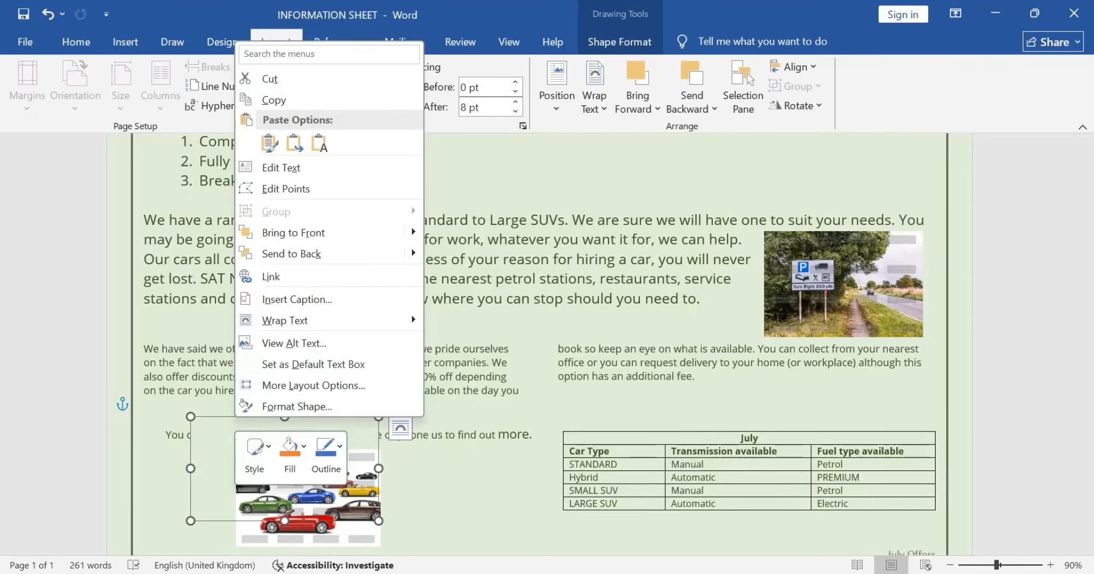
key("Escape")
key("Delete")
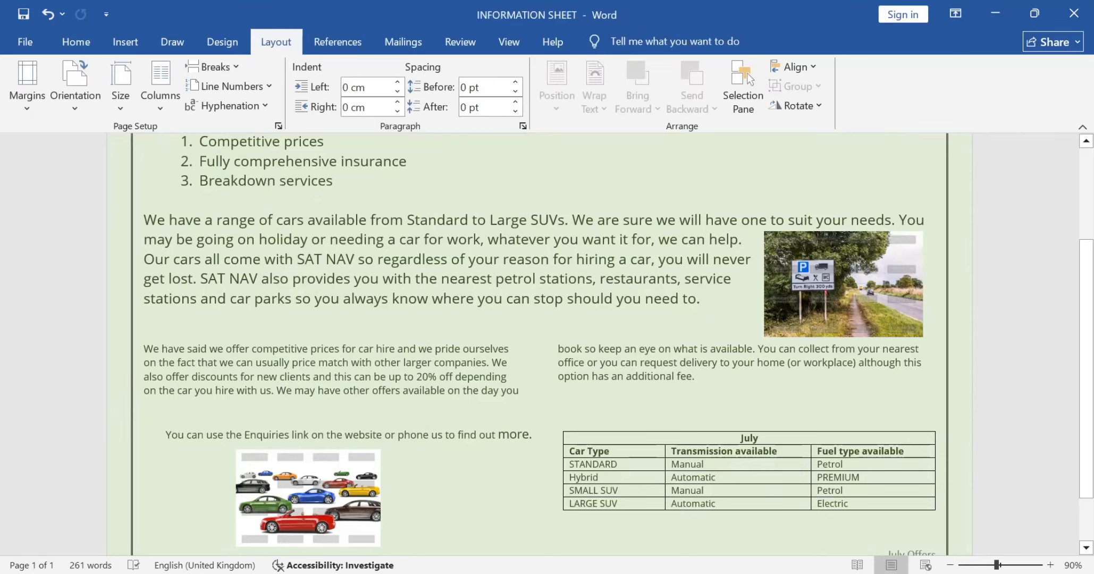
Step: Shift the car styles image slightly right beneath the Enquiries line and deselect it
left_click(308, 497)
scroll(308, 496, "down", 3)
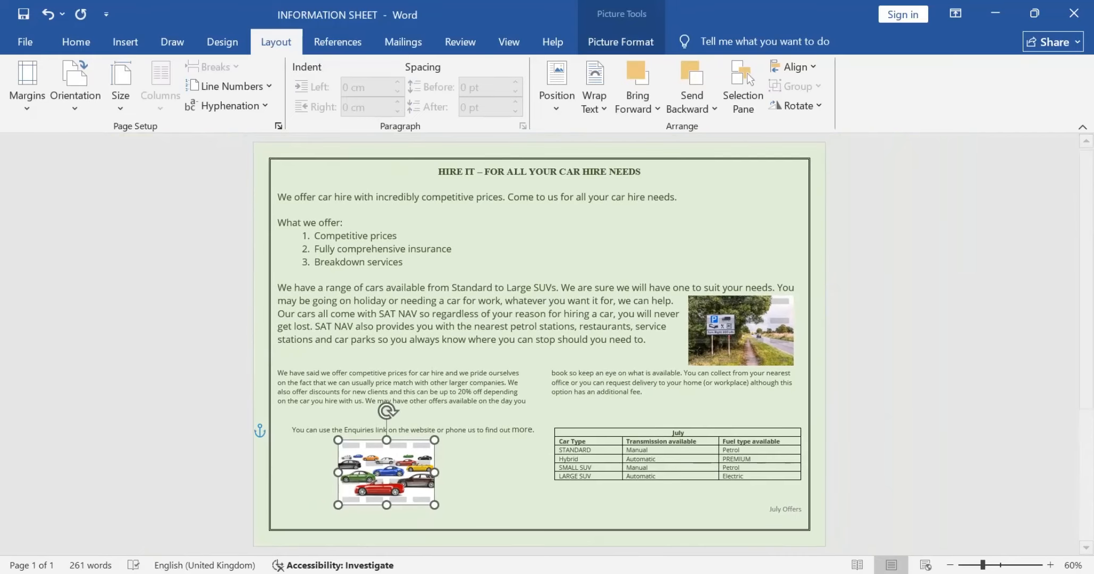
mouse_move(386, 473)
left_mouse_down()
mouse_move(373, 472)
mouse_move(398, 472)
left_mouse_up()
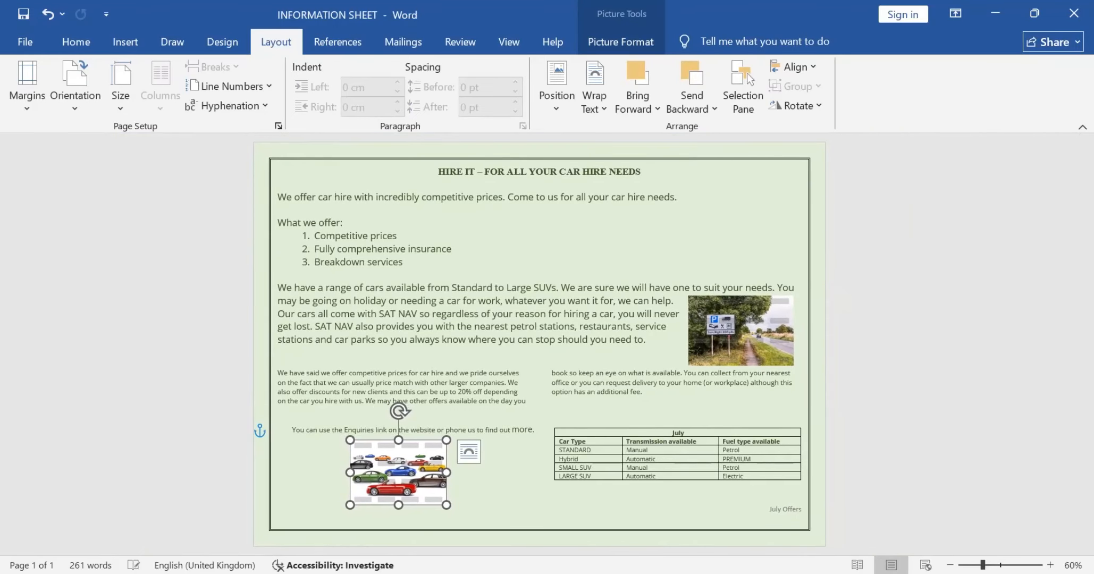
left_click(313, 429)
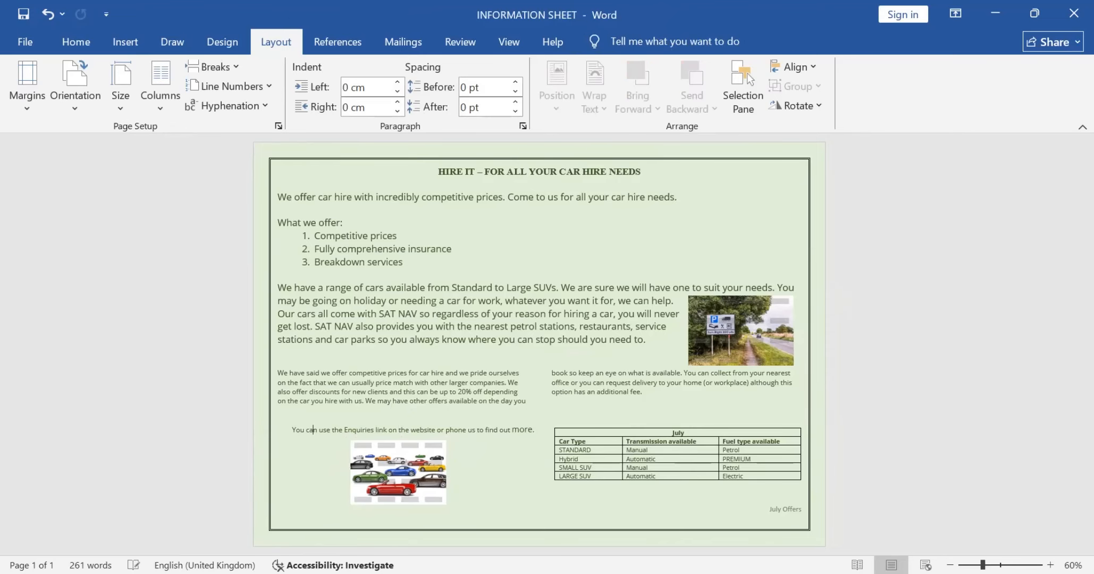
Step: Undo the recent font reductions, text box deletion, and the car styles image's wrapping and position changes
scroll(313, 429, "up", 1, "ctrl")
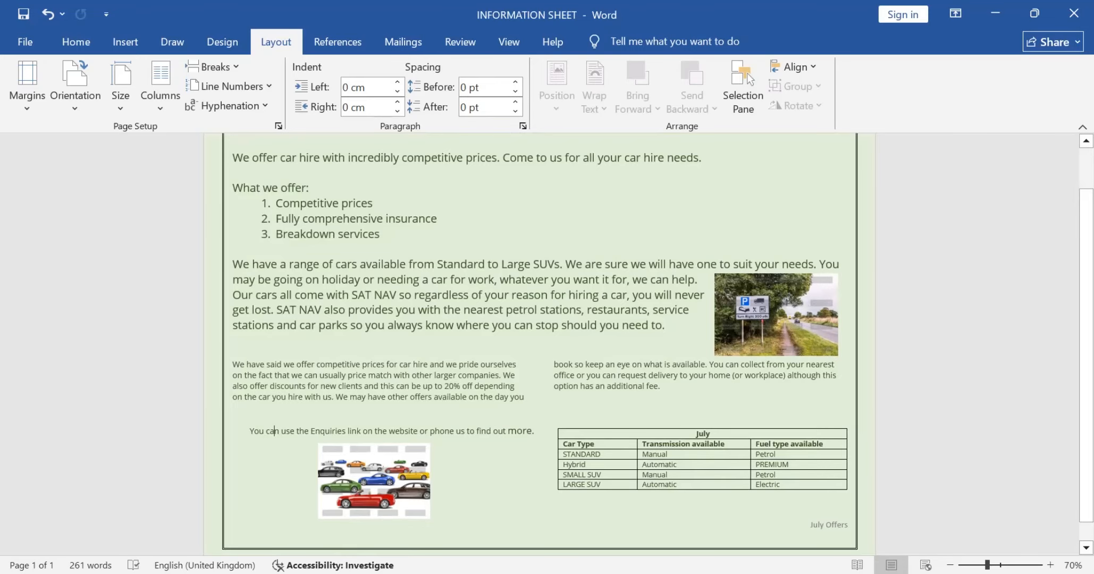
left_click_drag(494, 431, 523, 431)
left_click(523, 431)
key("ctrl+z")
key("ctrl+z")
key("ctrl+z")
key("ctrl+z")
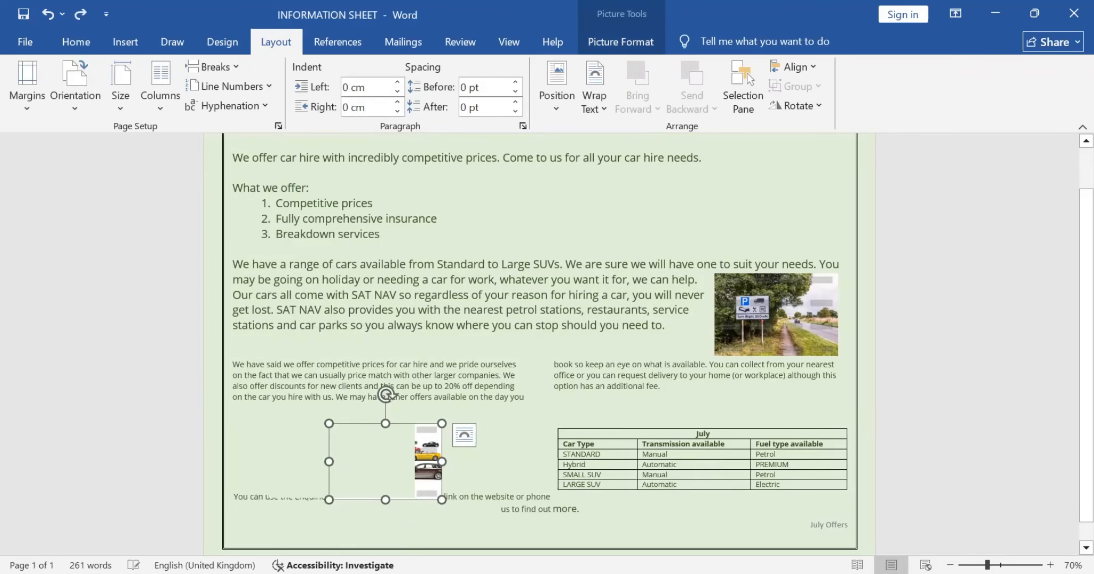
key("ctrl+z")
key("ctrl+z")
key("ctrl+z")
key("ctrl+z")
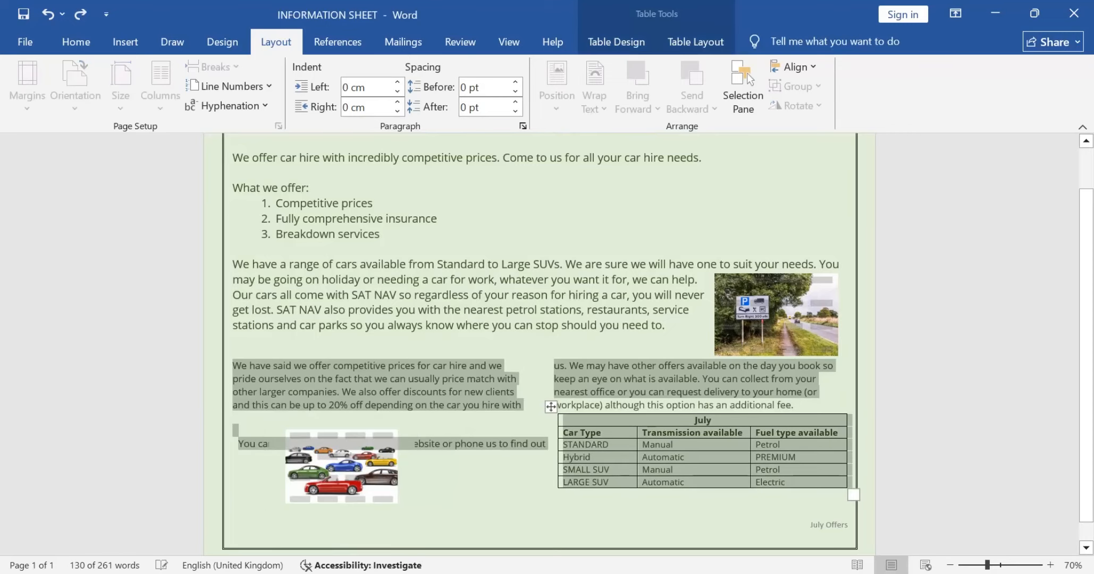
key("ctrl+z")
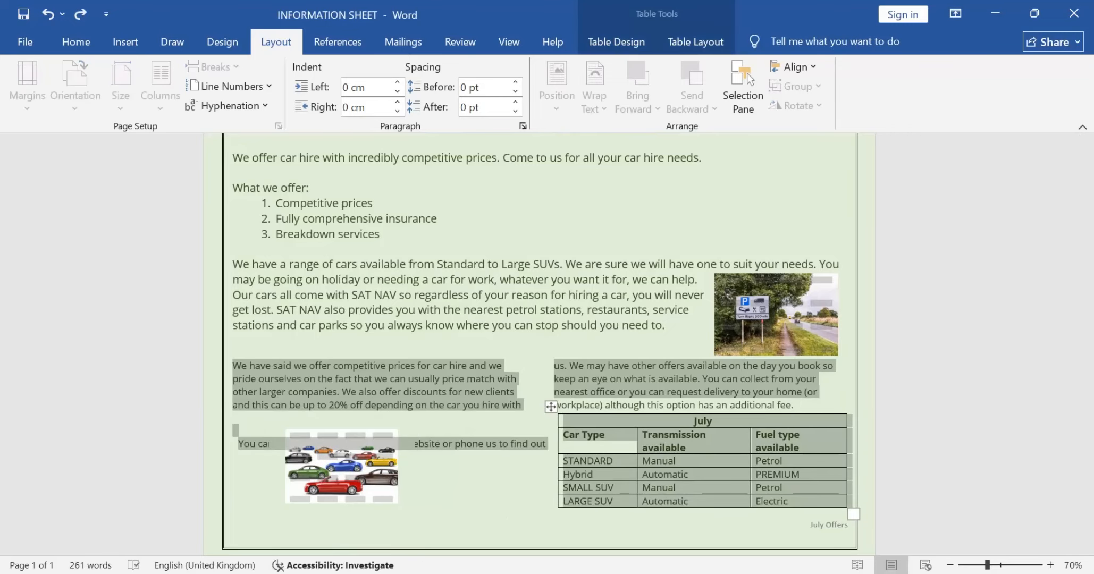
key("ctrl+z")
key("ctrl+z")
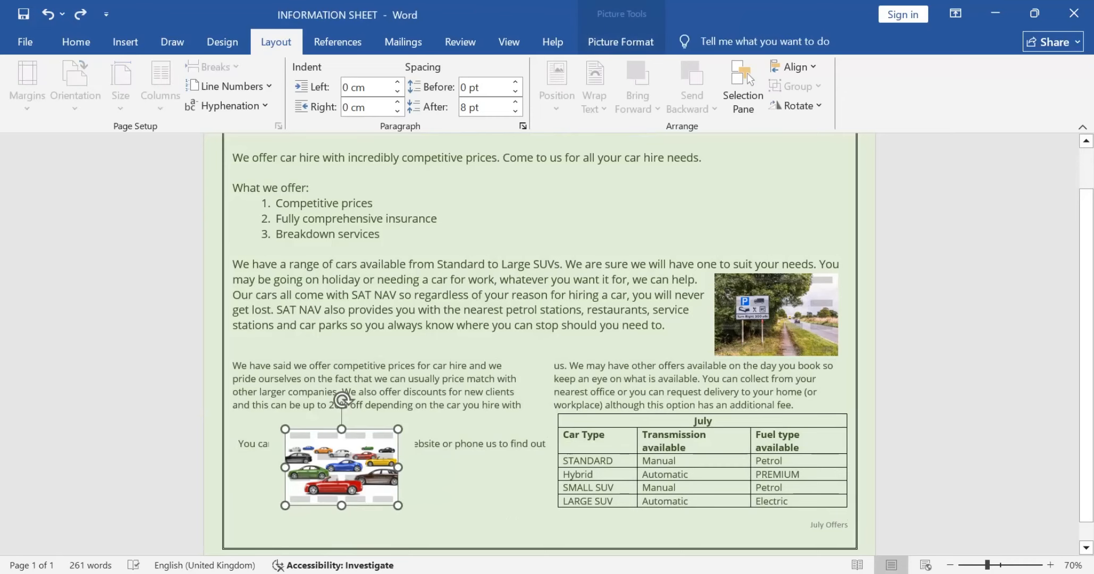
Step: Check the size and position settings of the car styles image
right_click(360, 477)
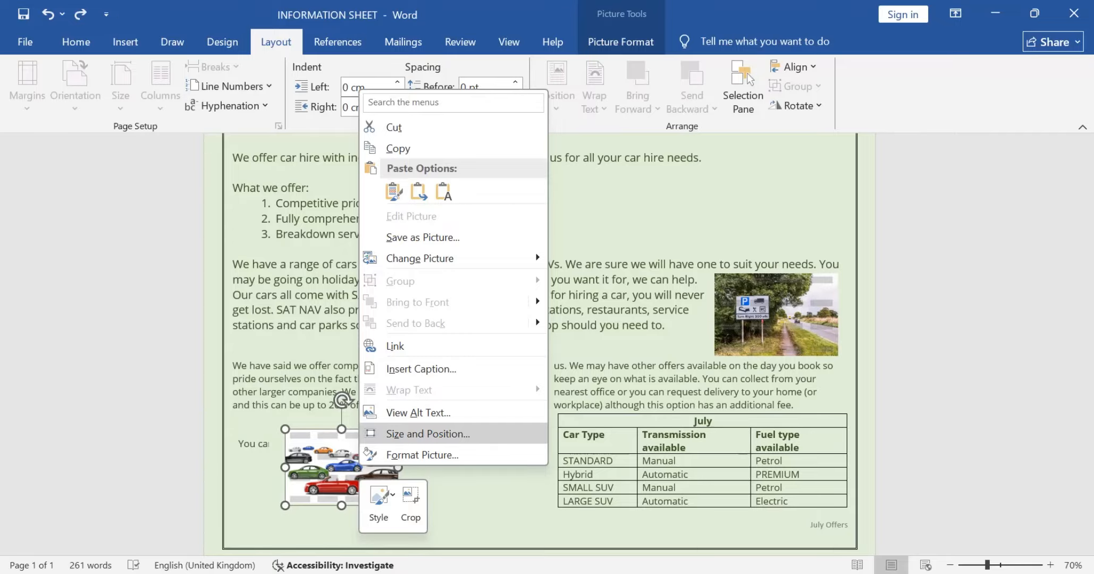
left_click(428, 433)
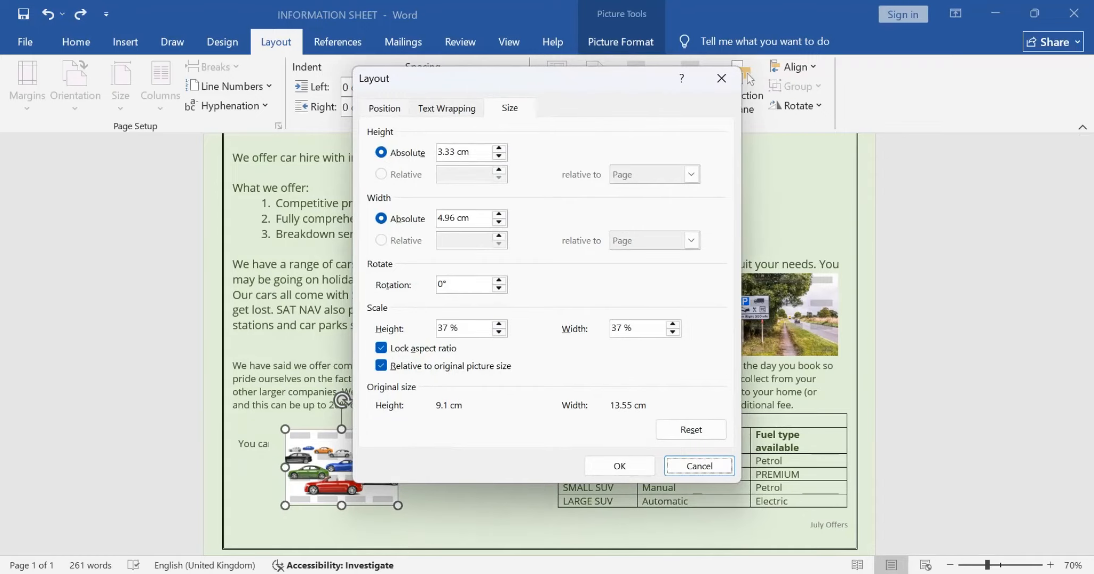
left_click(384, 108)
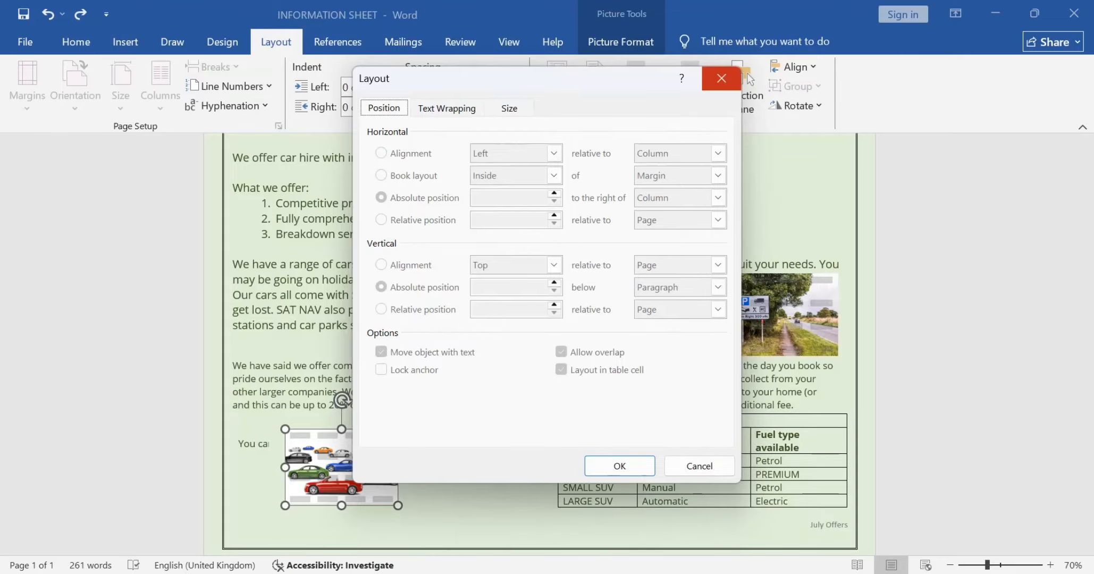
left_click(721, 78)
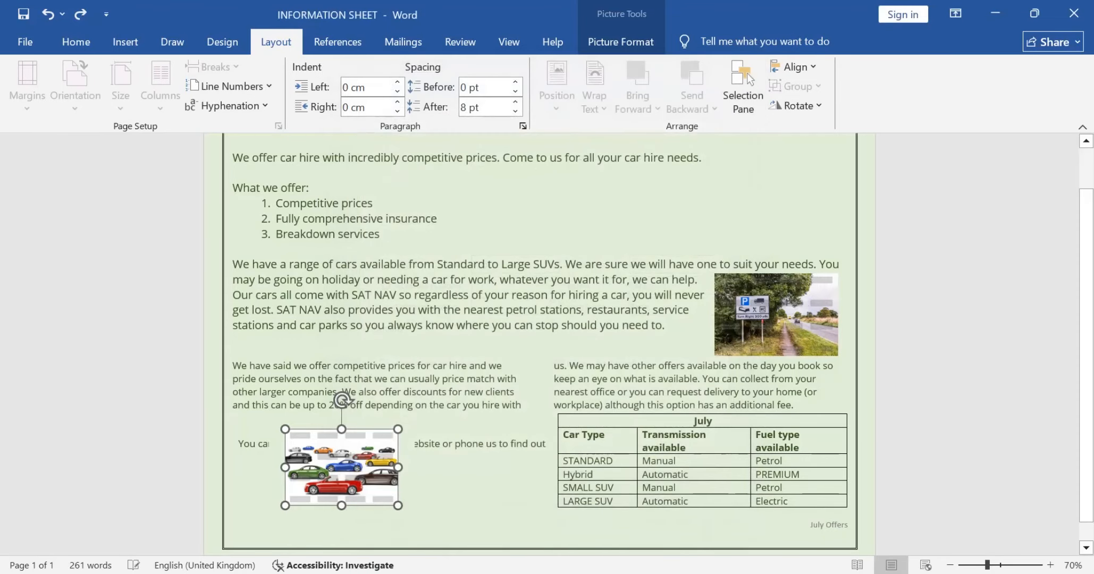
Step: Take the car styles image out of its text box and set its text wrapping to Square
left_click_drag(341, 467, 417, 457)
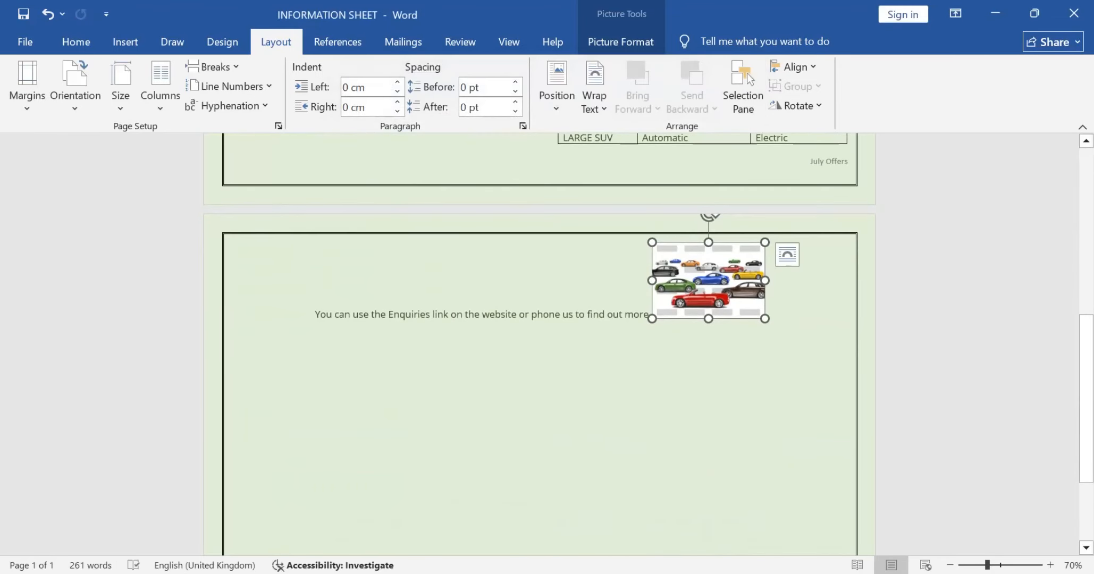
left_click(787, 255)
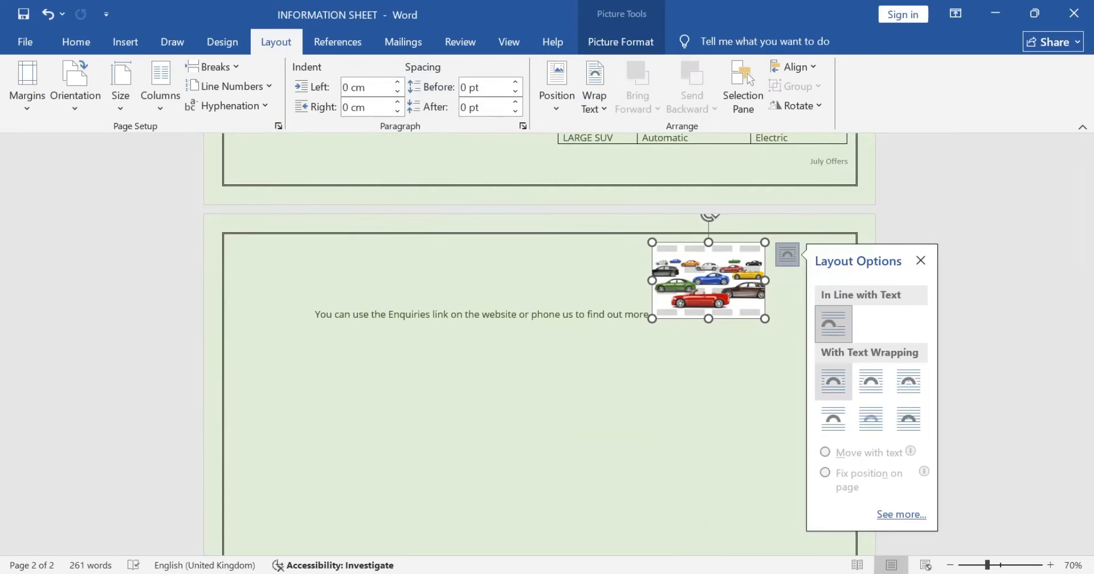
left_click(833, 419)
left_click(833, 382)
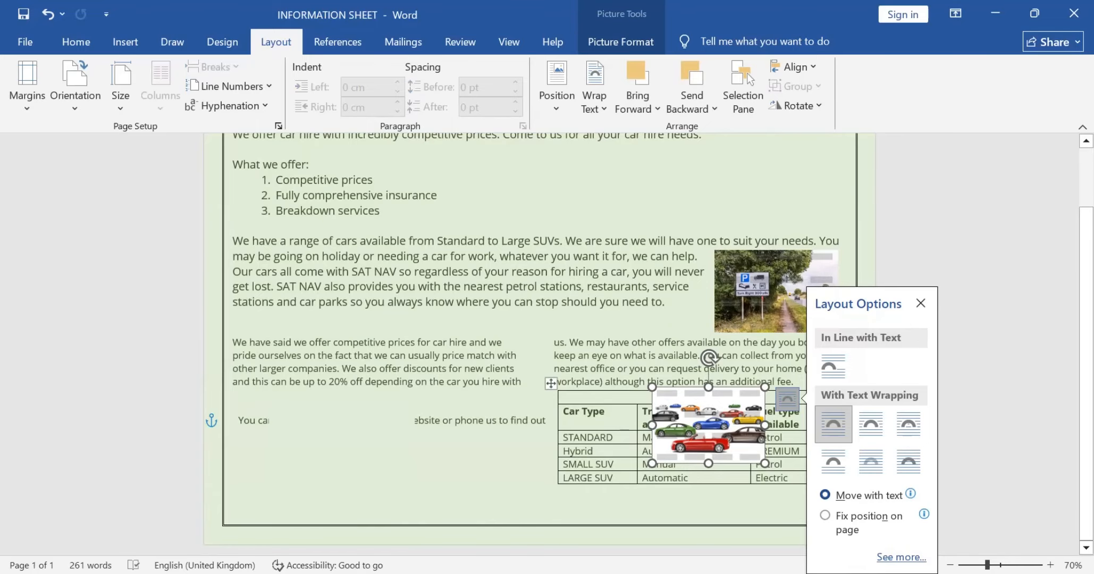
Step: Try to move the car styles image into the first column of the discount paragraph, and undo the move
left_click_drag(709, 425, 404, 382)
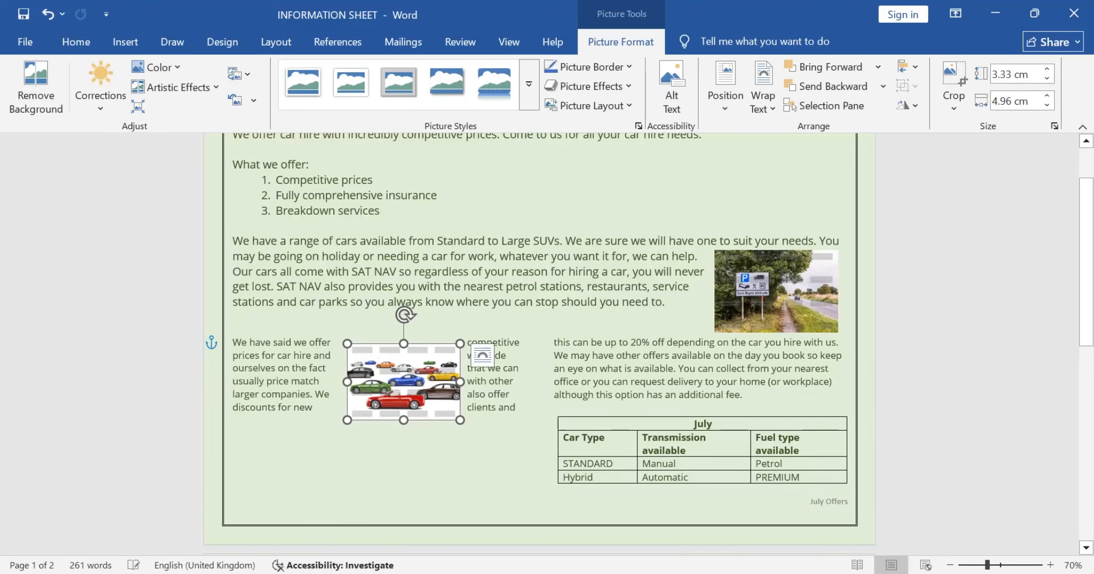
key("ctrl+z")
key("ctrl+z")
key("ctrl+z")
key("ctrl+z")
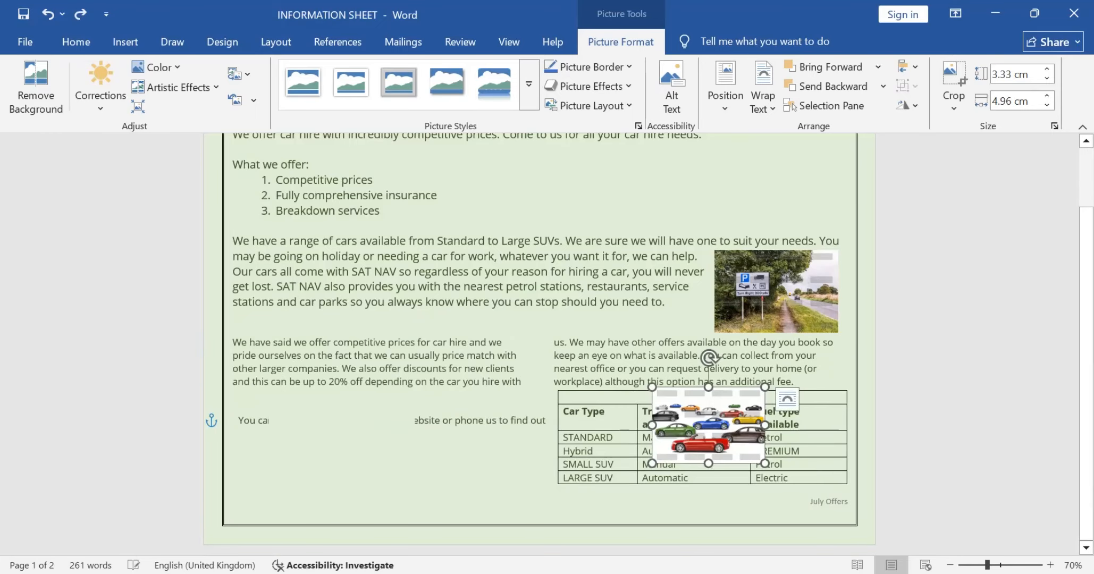
key("ctrl+z")
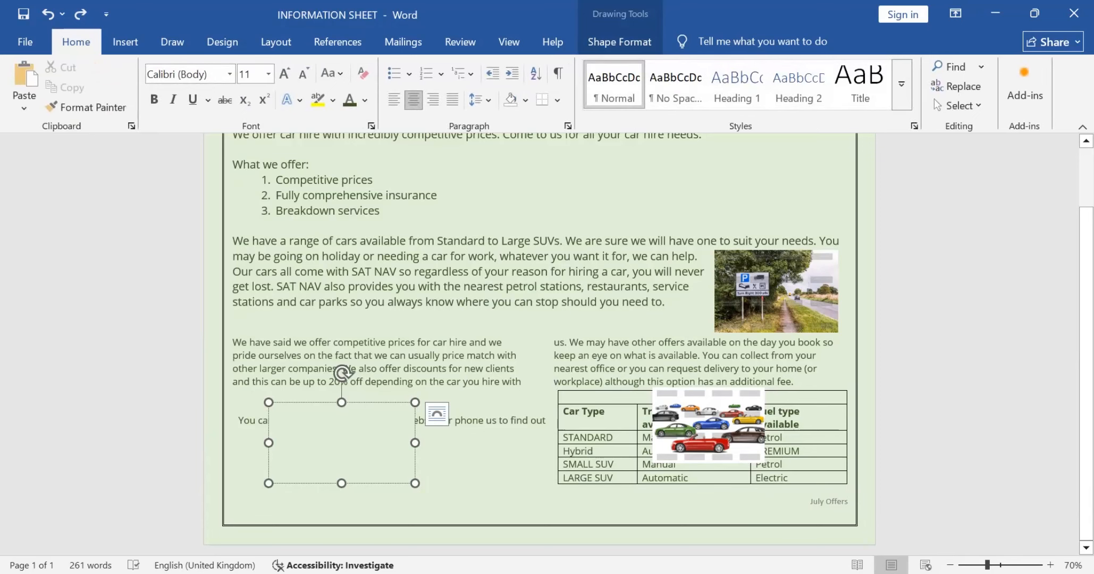
Step: Delete the empty text box covering the Enquiries line and move the car styles image off the July table into the first column
key("Delete")
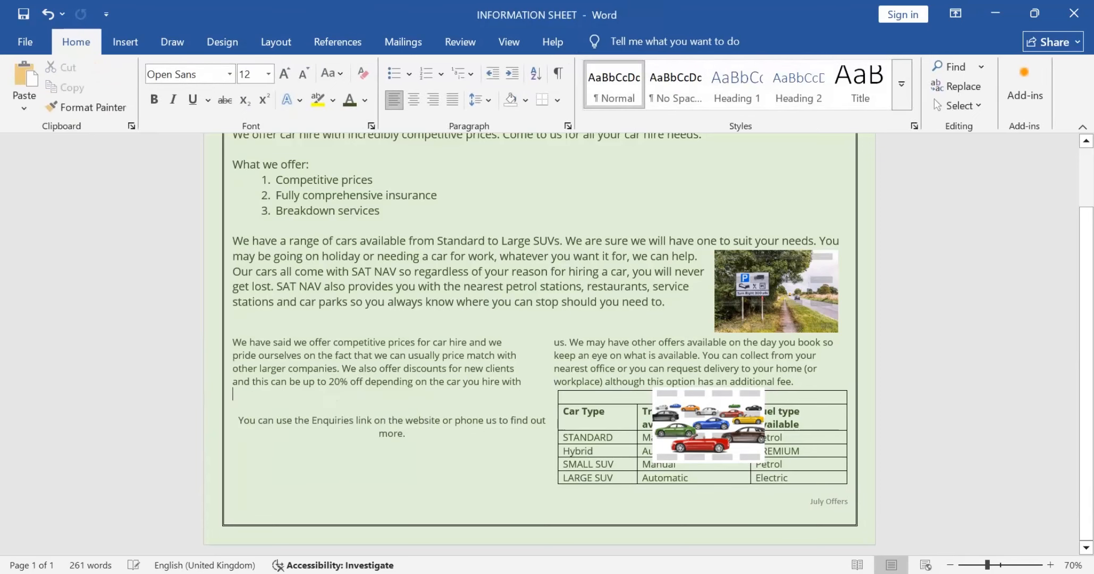
left_click(708, 425)
left_click_drag(708, 425, 450, 382)
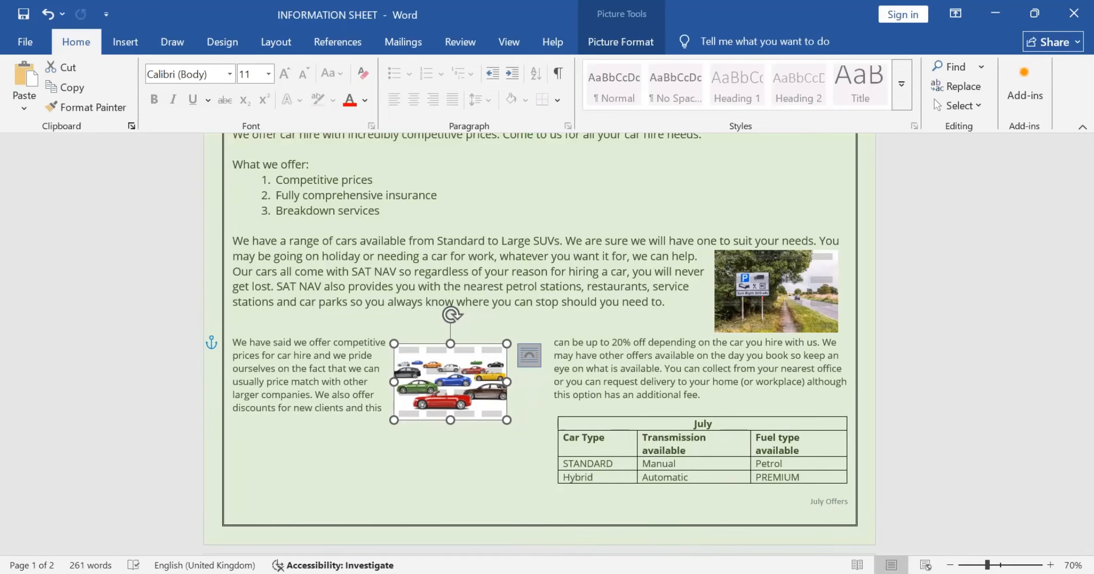
Step: Set the car styles image's text wrapping to Behind Text and place it under the Enquiries line
left_click(529, 355)
left_click(613, 424)
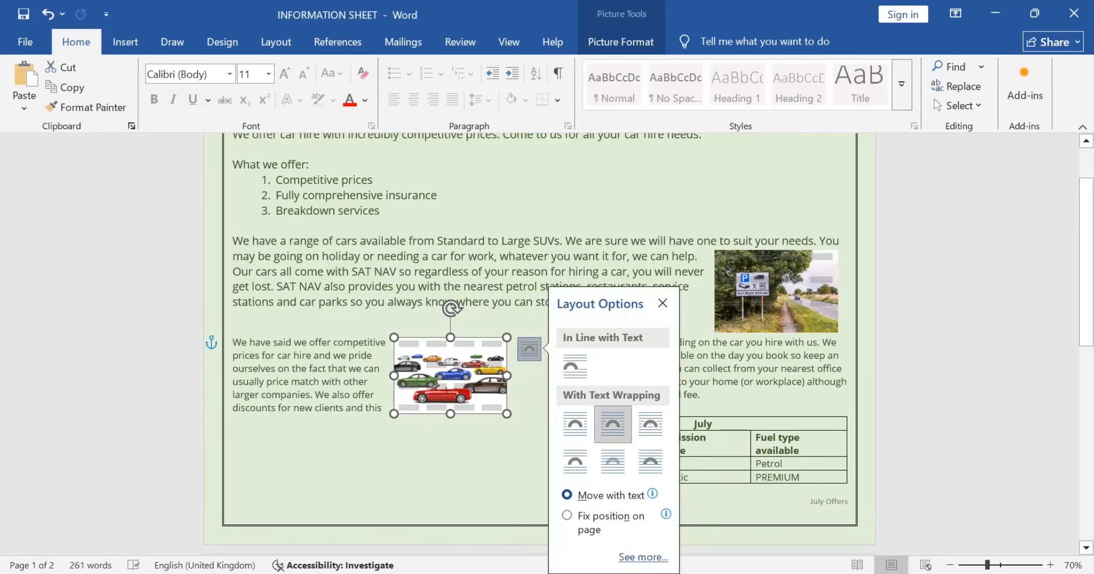
left_click_drag(451, 382, 440, 381)
left_click(519, 355)
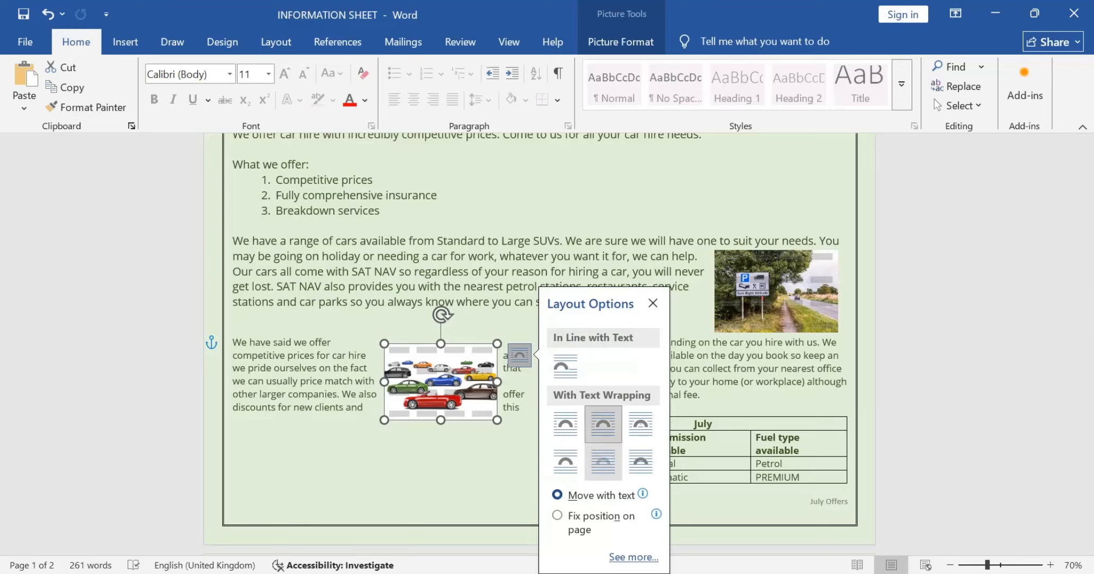
left_click(602, 461)
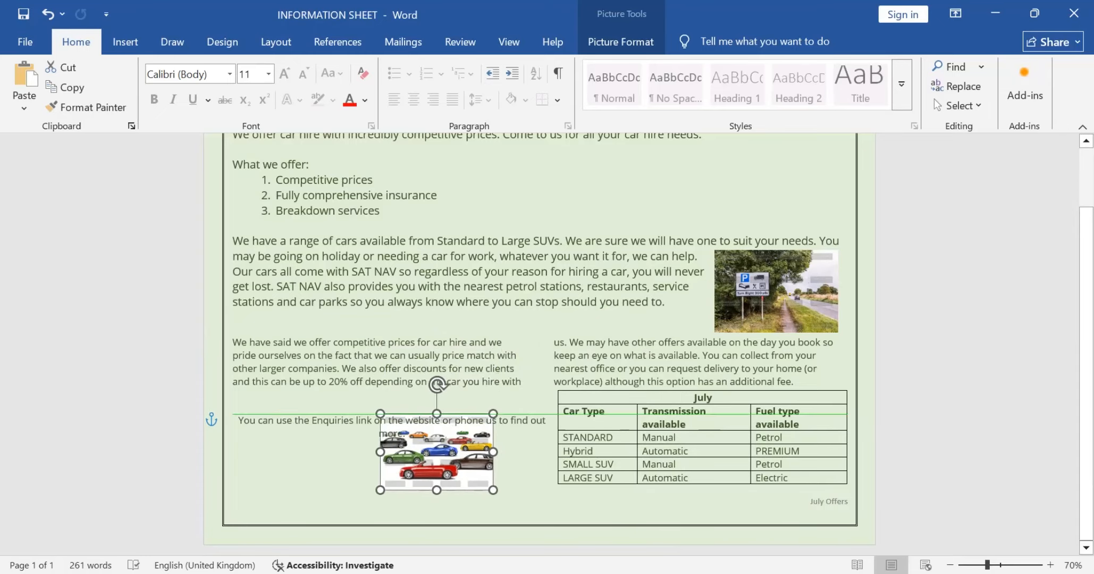
left_click_drag(437, 452, 386, 464)
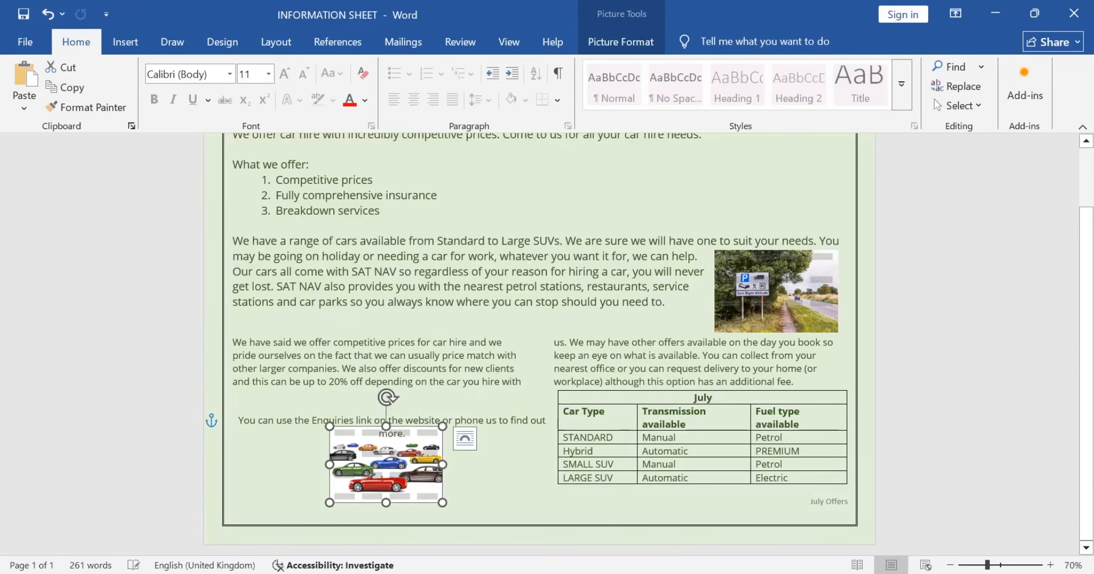
Step: Close up the blank line above the Enquiries line and move the car styles image down clear of its text
left_click(238, 420)
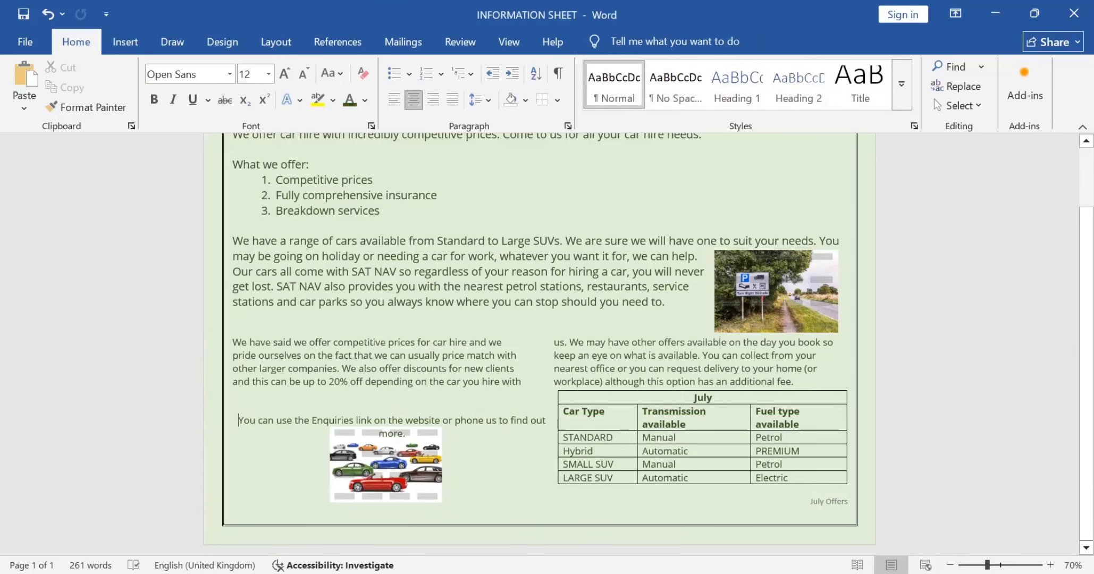
key("ctrl+l")
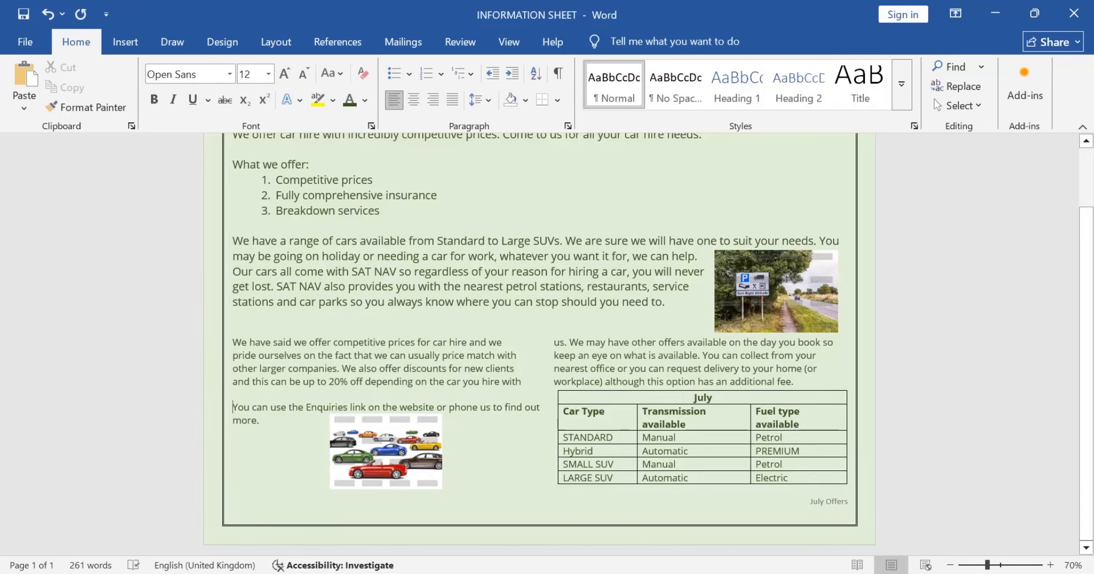
left_click_drag(386, 452, 396, 477)
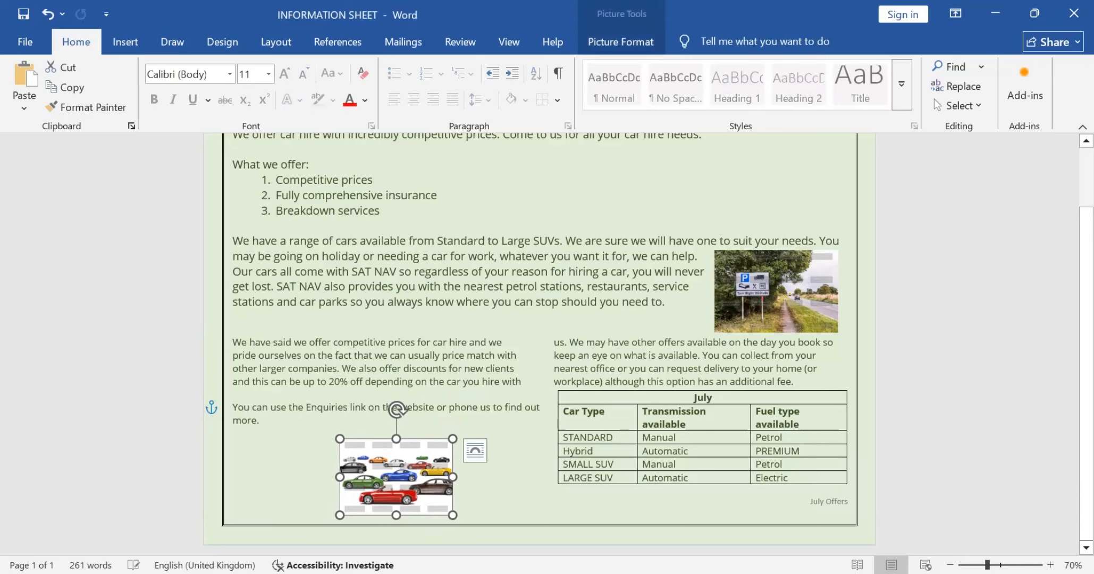
Step: Centre-align the two-line Enquiries sentence above the car styles image
mouse_move(232, 407)
left_mouse_down()
mouse_move(265, 422)
mouse_move(233, 407)
left_mouse_up()
left_click(262, 421)
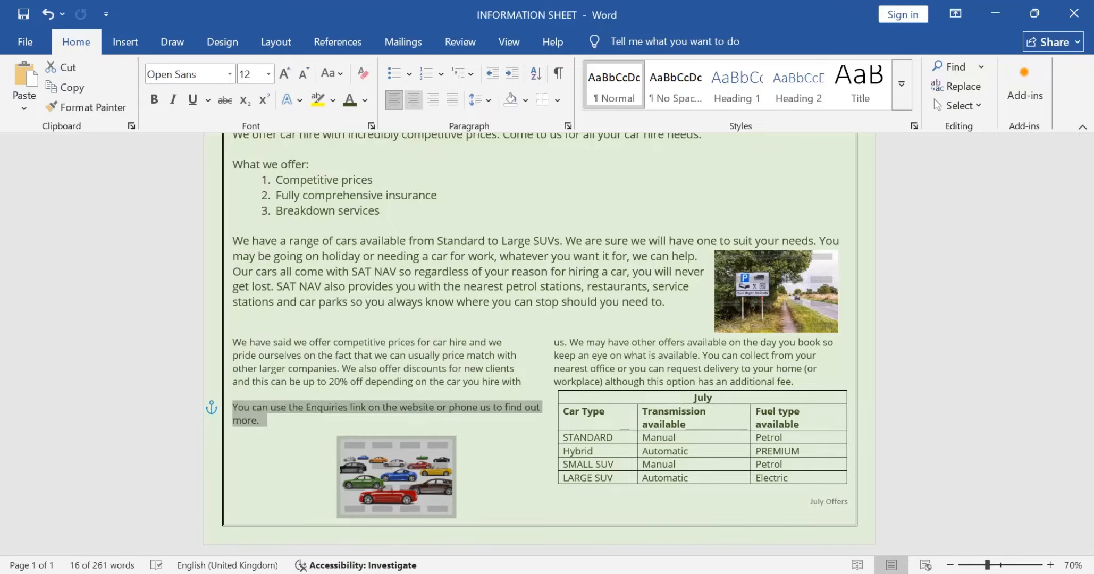
left_click(413, 99)
left_click(409, 421)
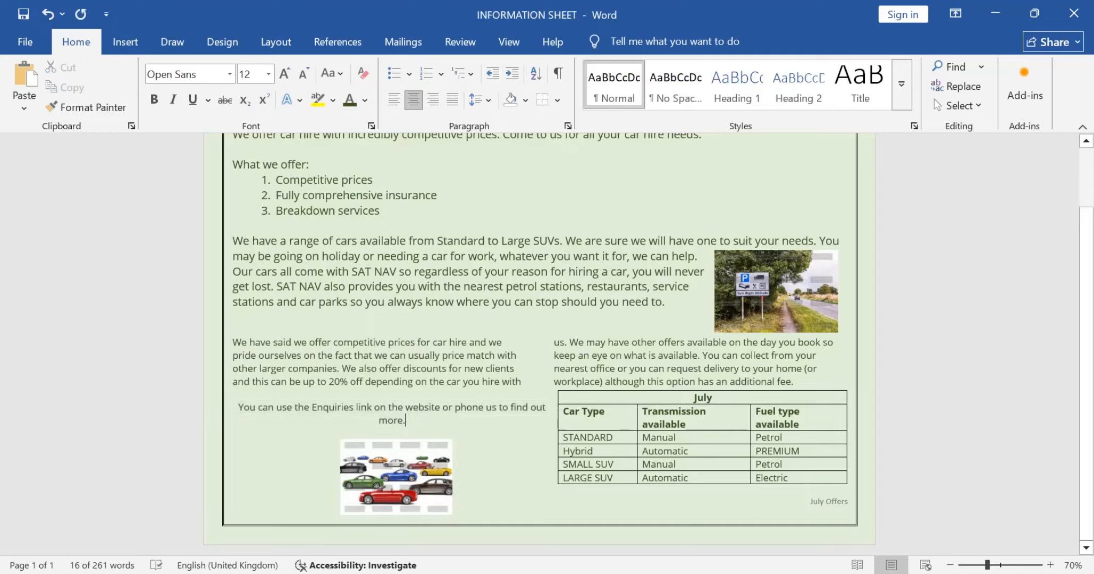
Step: Nudge the car styles image up so it sits directly beneath the Enquiries sentence
left_click(396, 475)
key("Up")
key("Up")
key("Up")
key("Up")
key("Up")
key("Up")
key("Up")
key("Up")
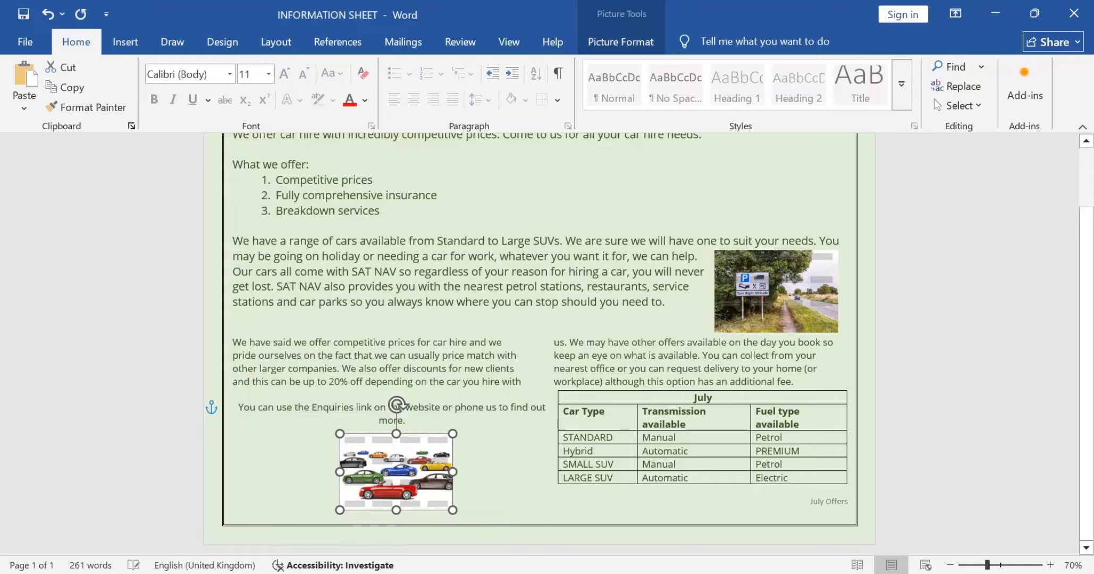
left_click_drag(395, 464, 394, 466)
Step: Check the alternative text of the car styles image, close it and deselect the image
right_click(394, 466)
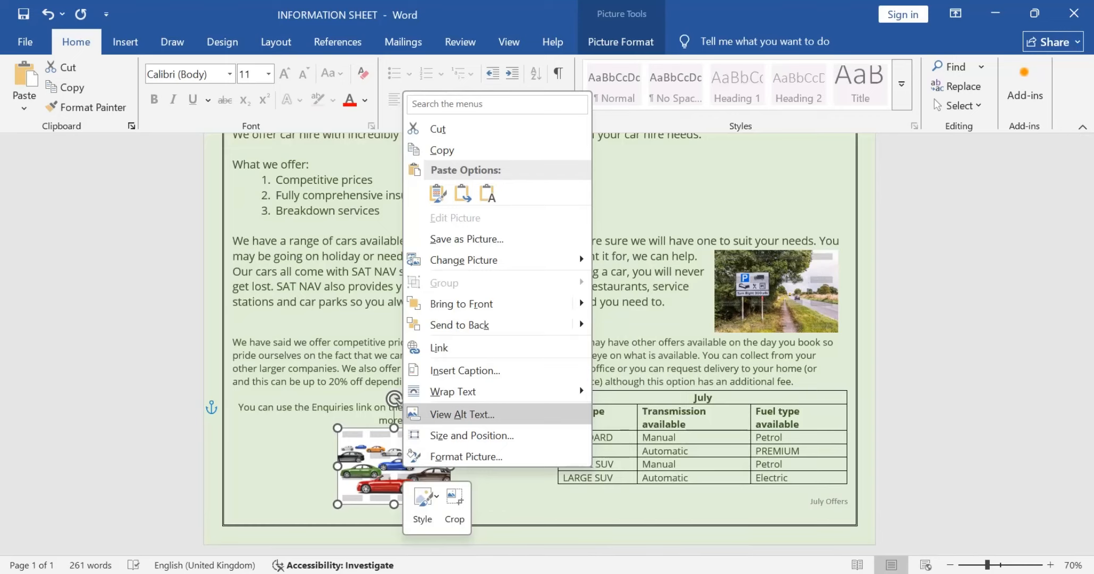
left_click(462, 414)
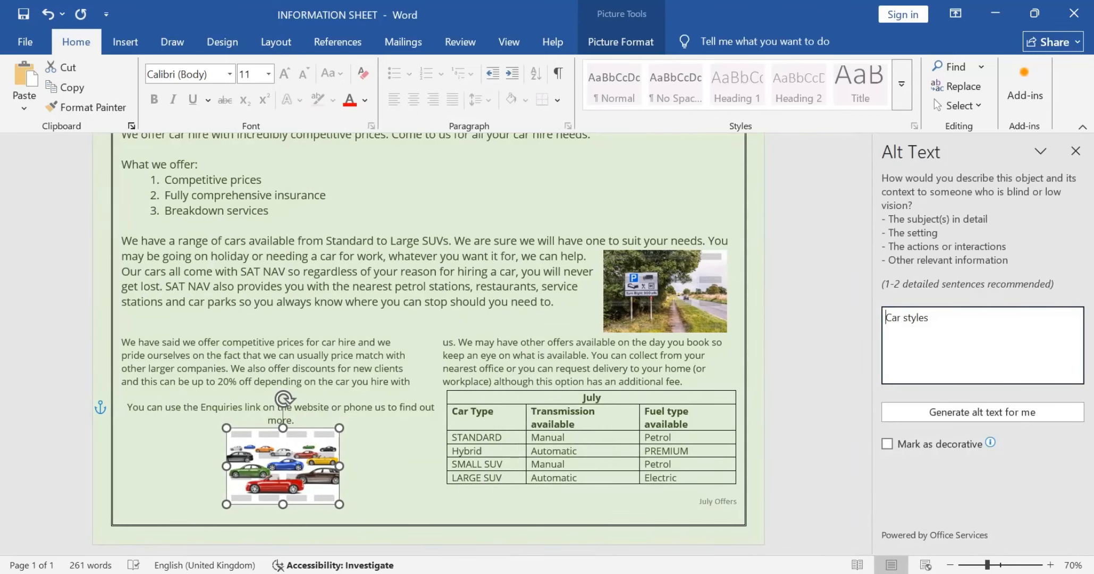
left_click(1075, 152)
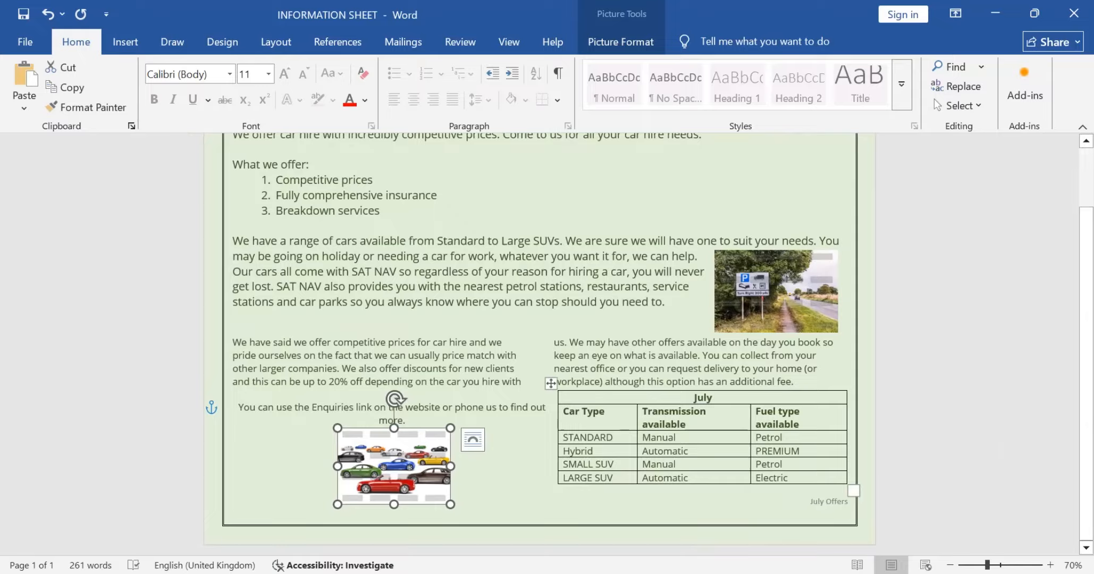
left_click(404, 420)
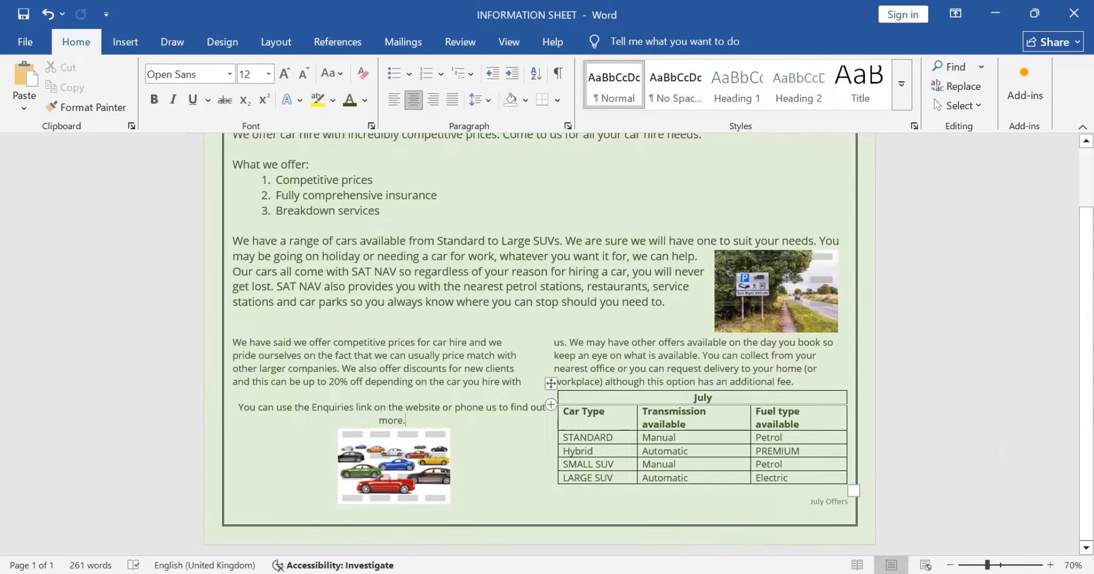
left_click(550, 382)
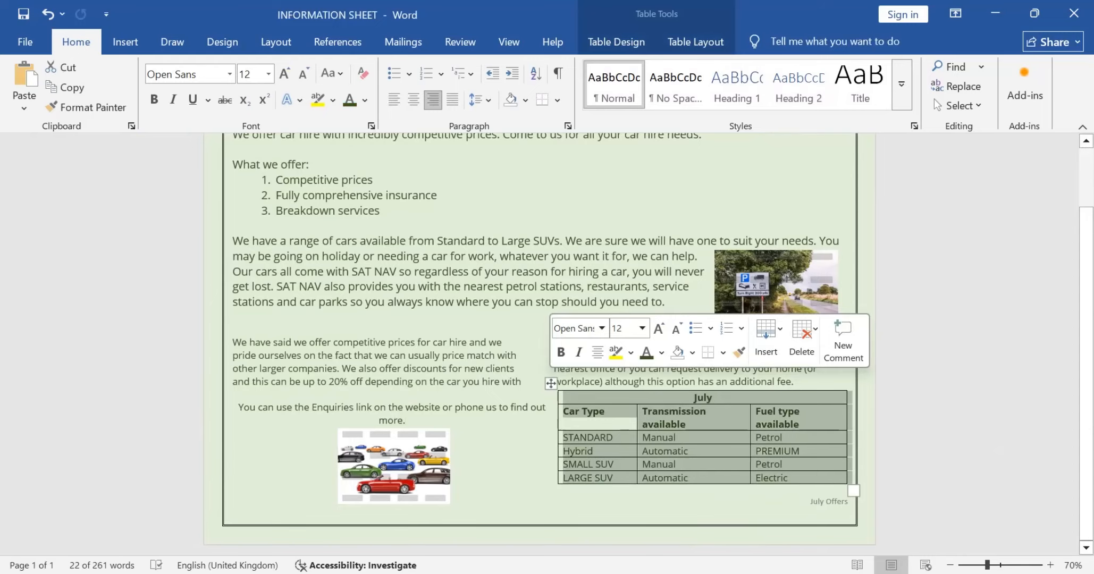
left_click(563, 477)
left_click(551, 382)
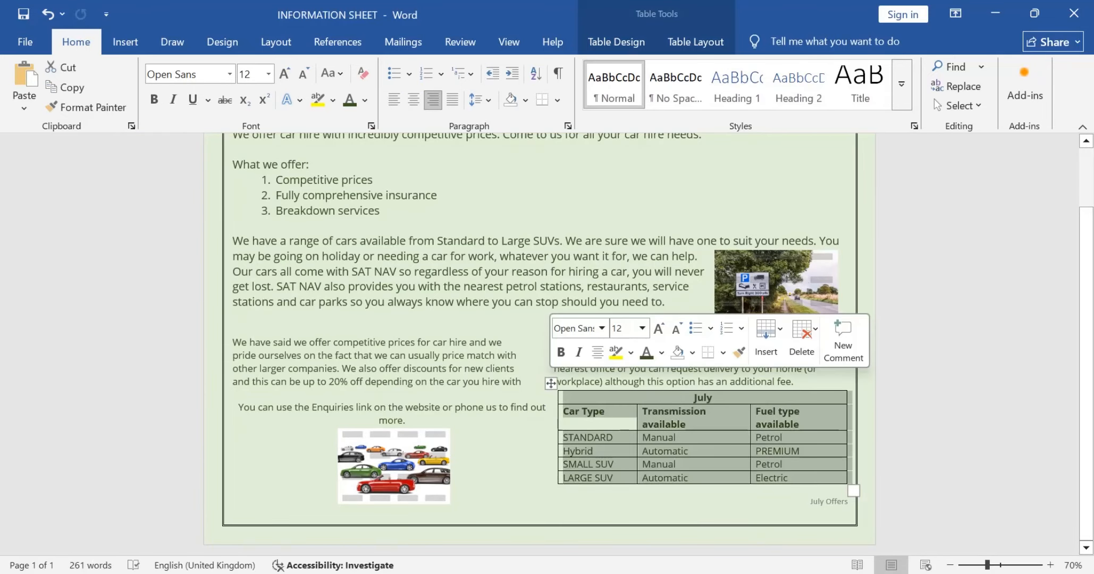
left_click(616, 42)
left_click(411, 419)
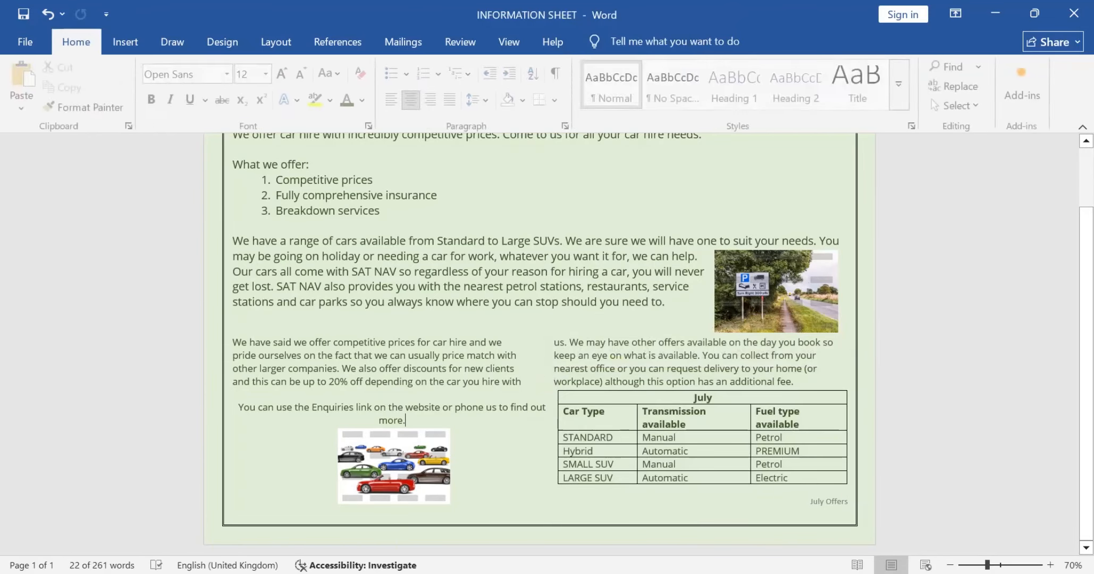
scroll(600, 420, "down", 3)
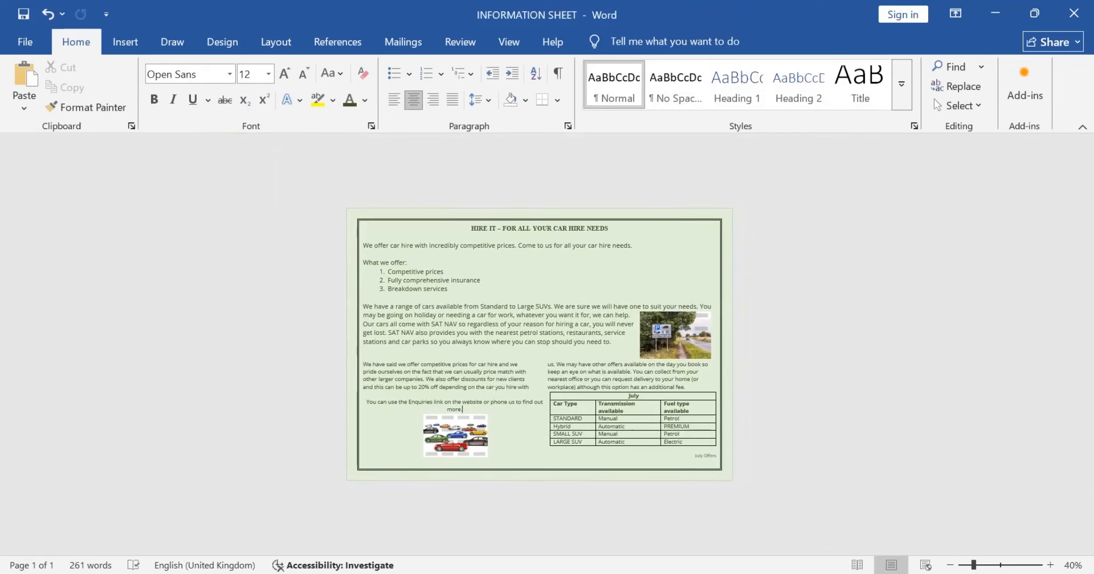
left_click(675, 335)
left_click(482, 280)
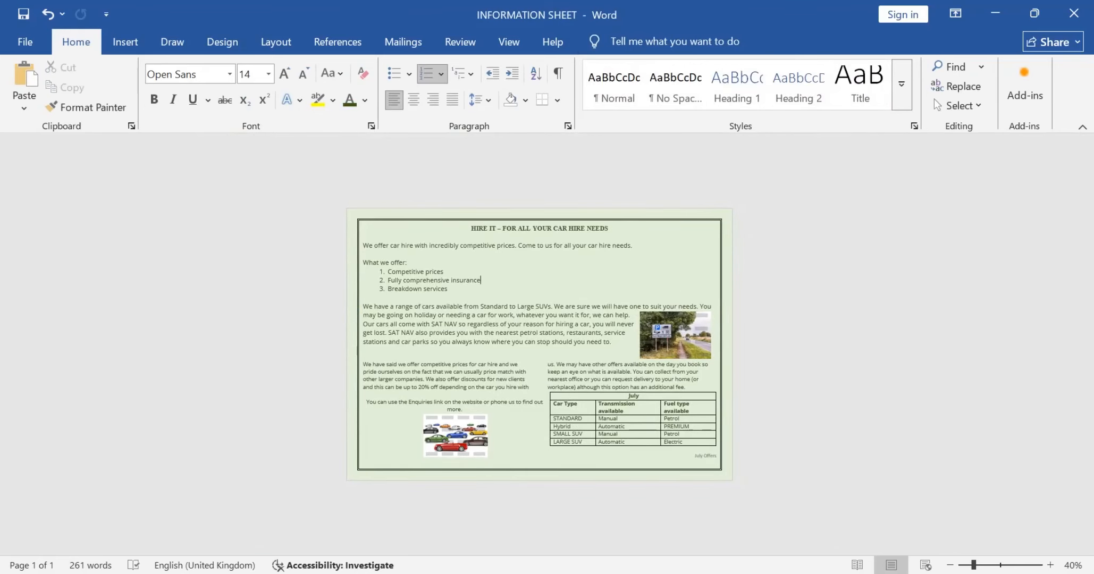
key("alt+Tab")
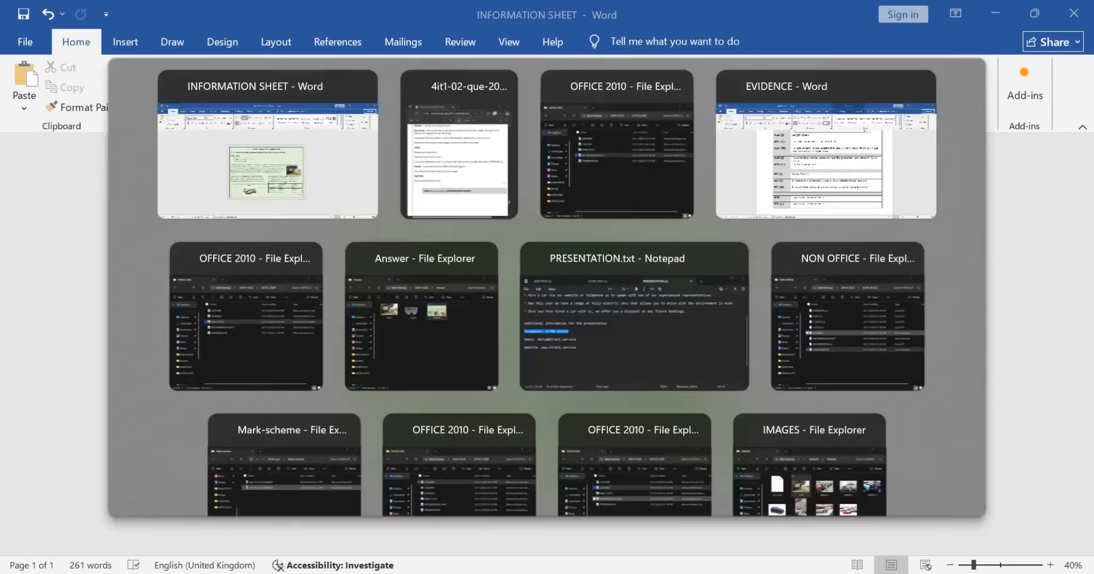
key("alt+Tab")
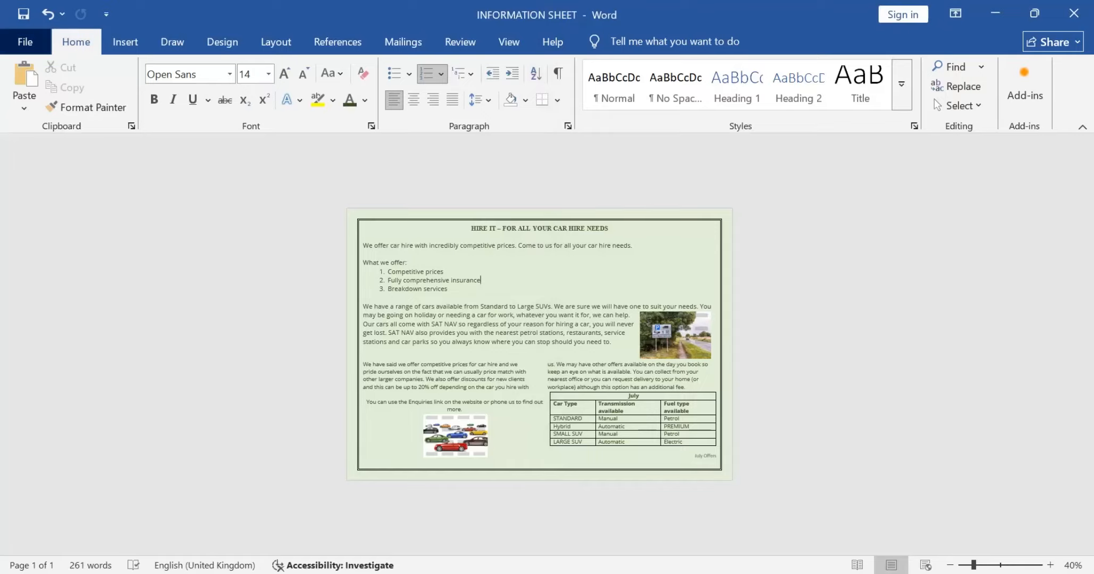
Step: Save the document as INFORMATION SHEET2 in the Answer folder inside DATA FILES on the Desktop
left_click(25, 42)
left_click(54, 275)
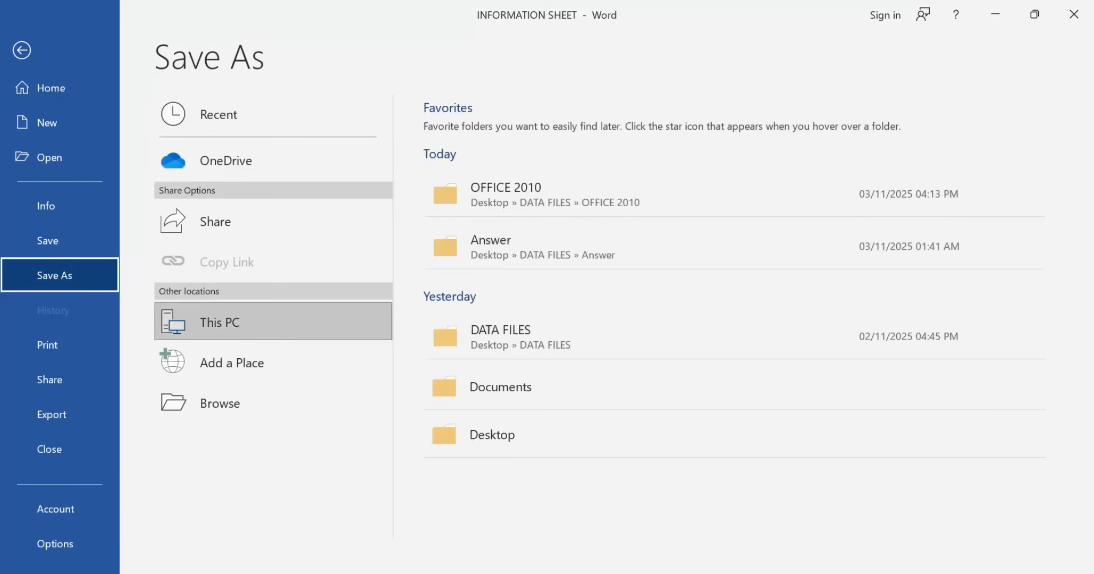
left_click(220, 403)
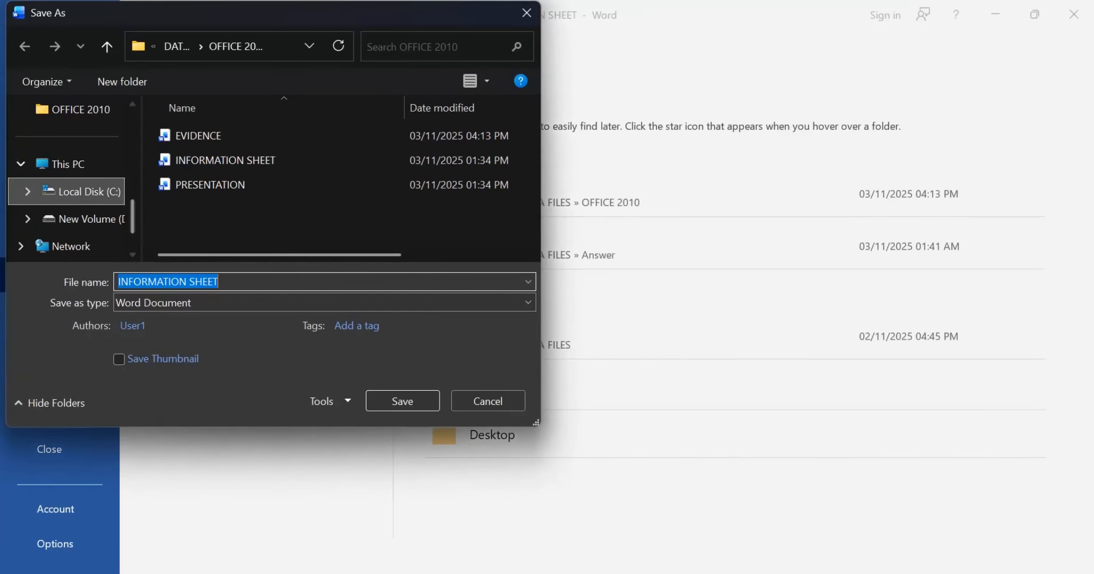
scroll(66, 192, "up", 4)
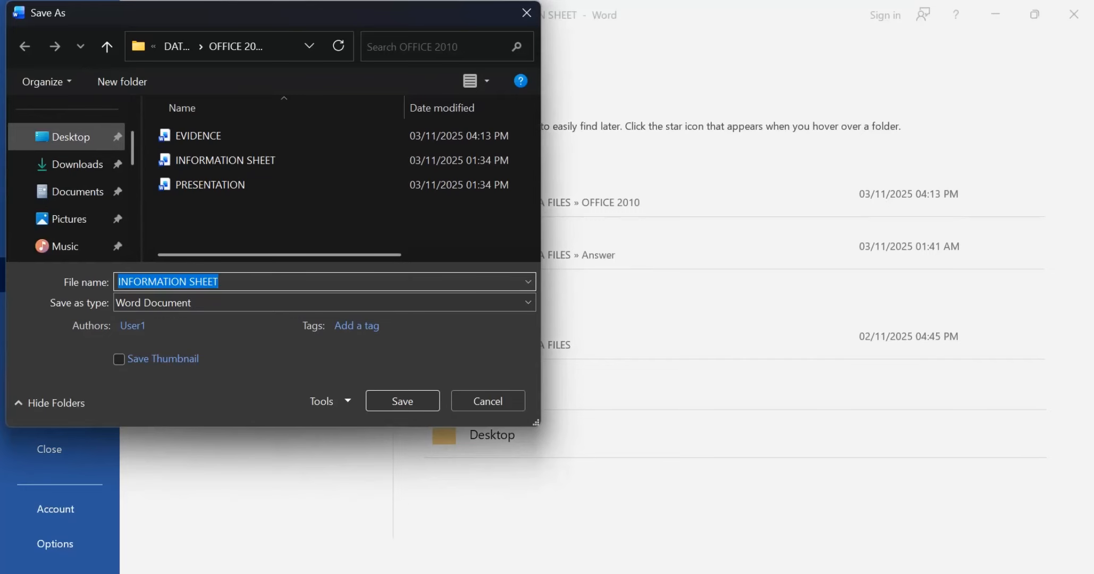
left_click(70, 137)
double_click(203, 160)
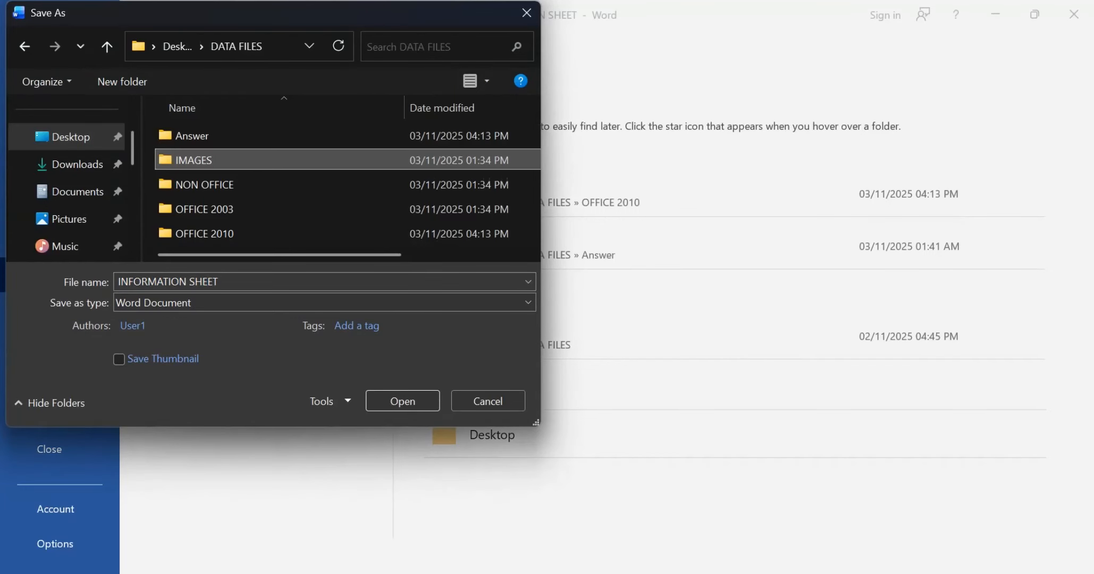
double_click(191, 136)
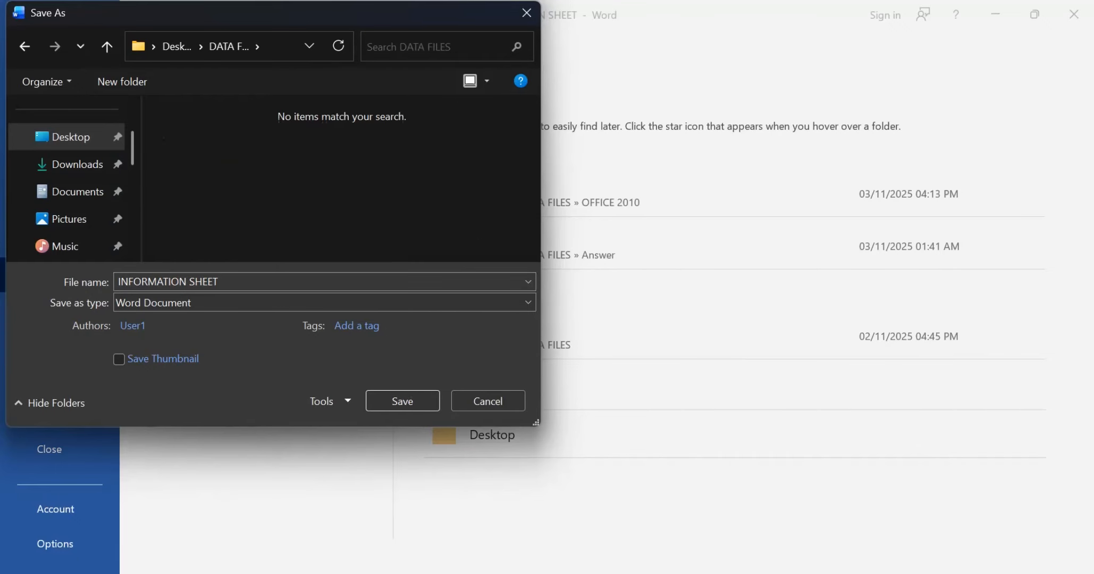
key("alt+Tab")
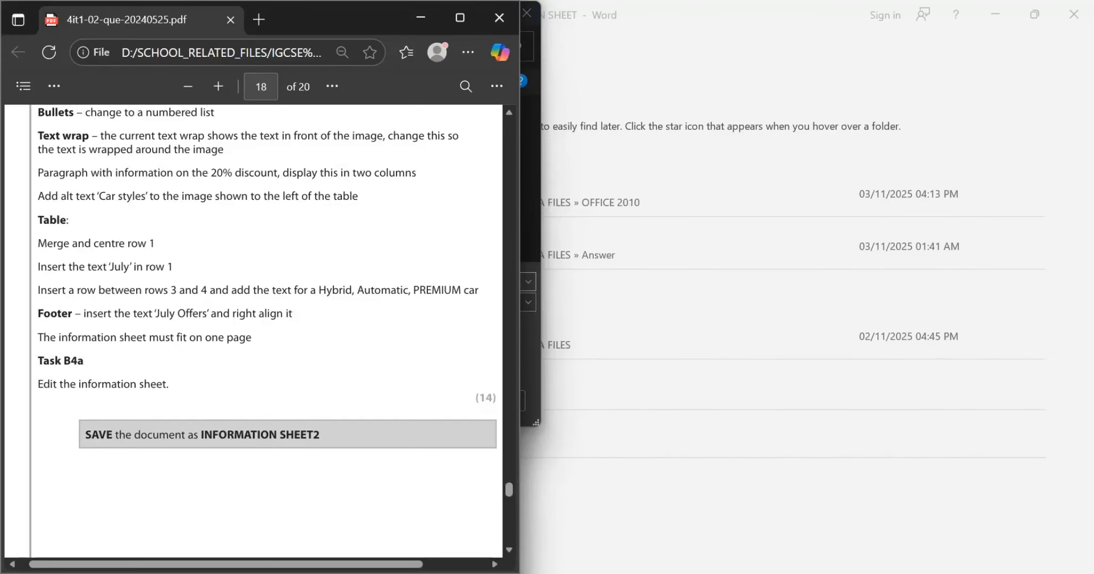
key("alt+Tab")
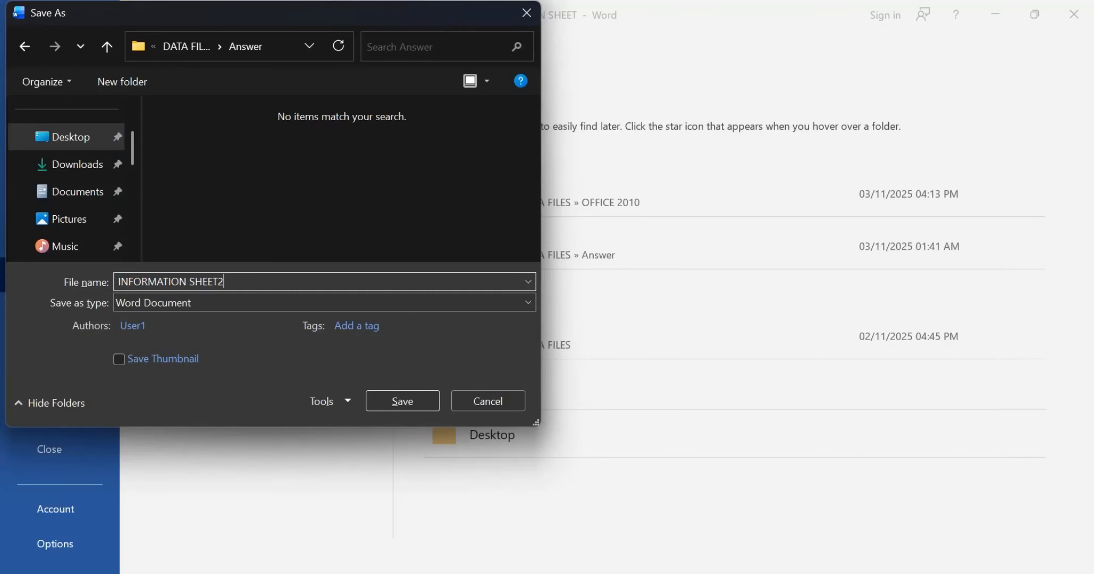
key("Return")
Step: Switch to the exam paper PDF, read the Task B4b and B4c instructions on page 19, and return to the Word document
key("alt+Tab")
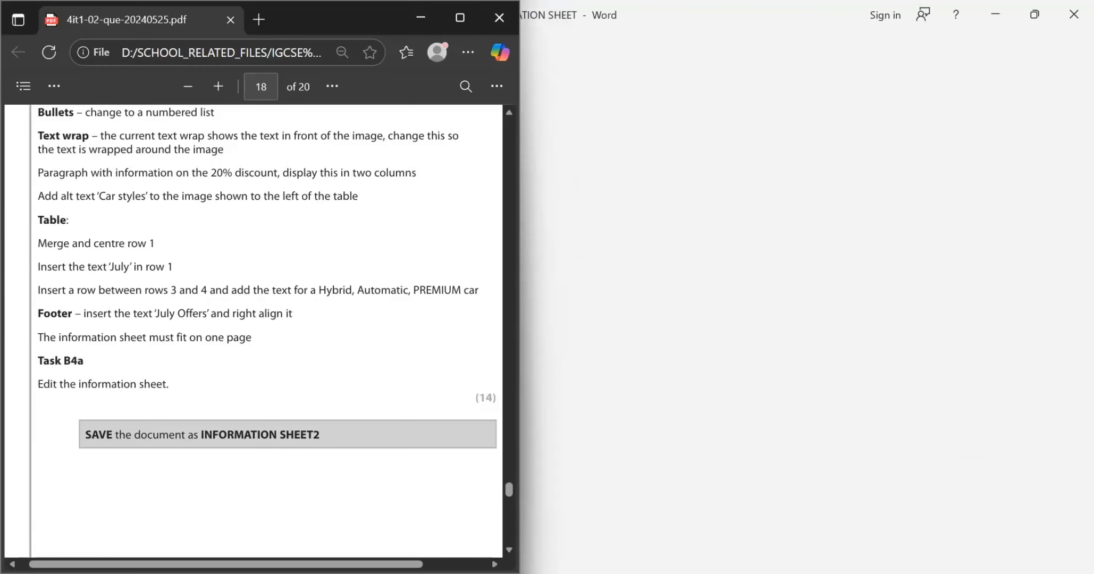
scroll(255, 330, "down", 10)
scroll(255, 329, "up", 8)
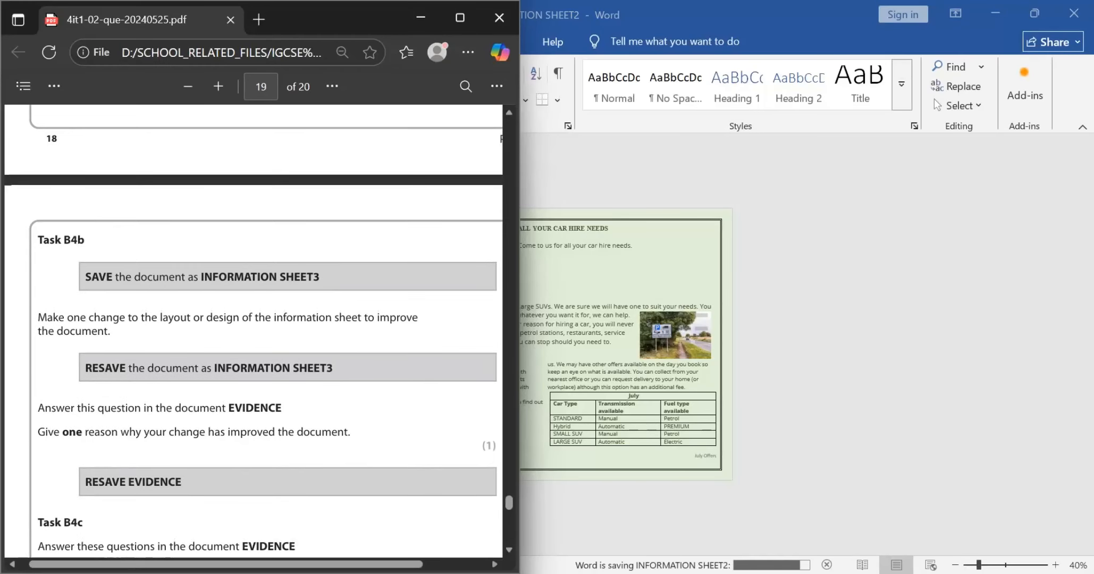
scroll(254, 332, "down", 6)
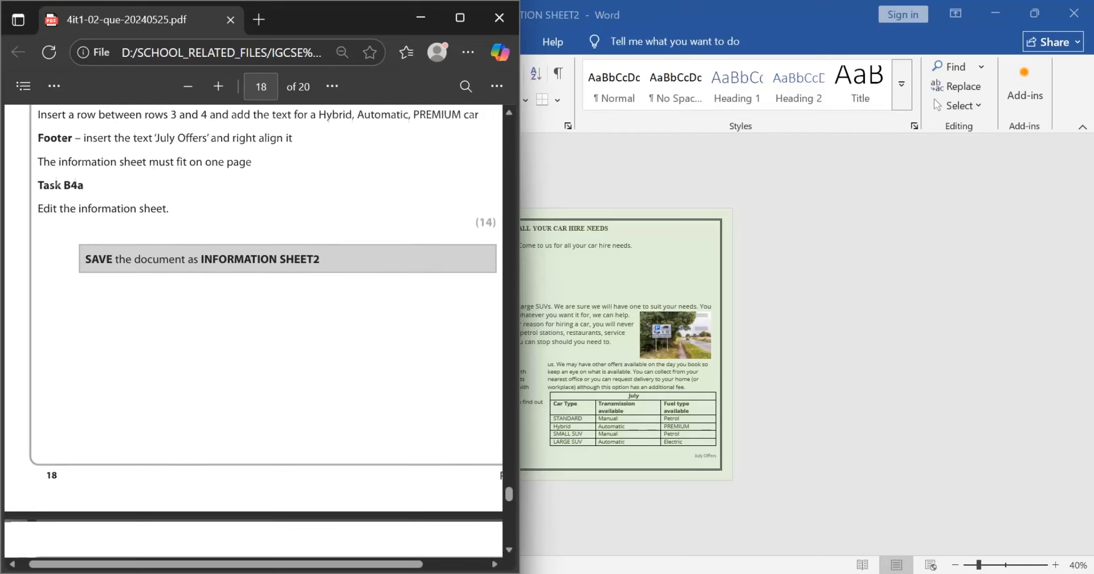
scroll(254, 332, "down", 3)
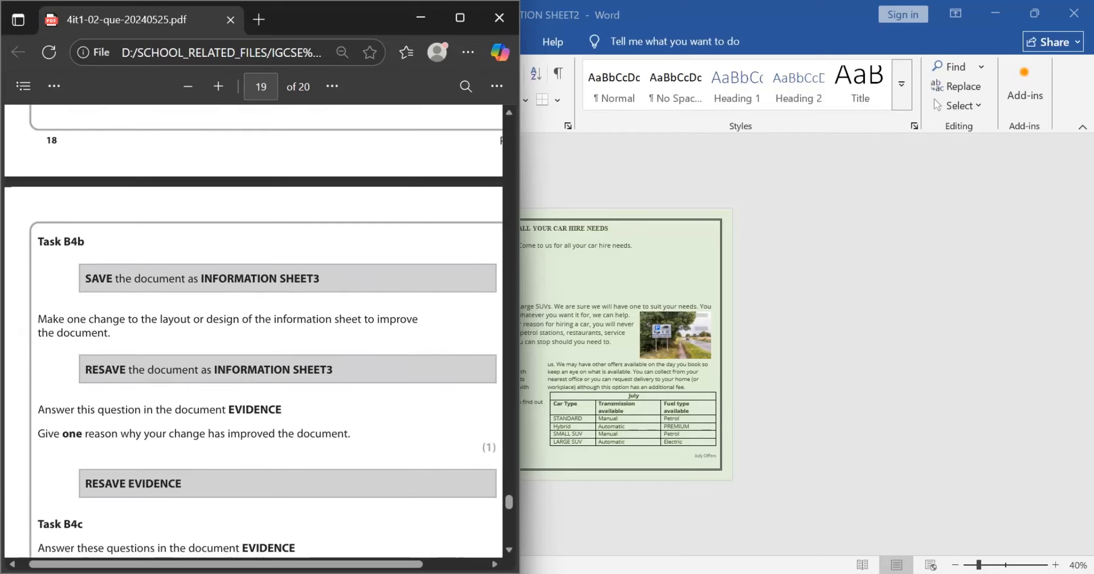
scroll(253, 332, "right", 1)
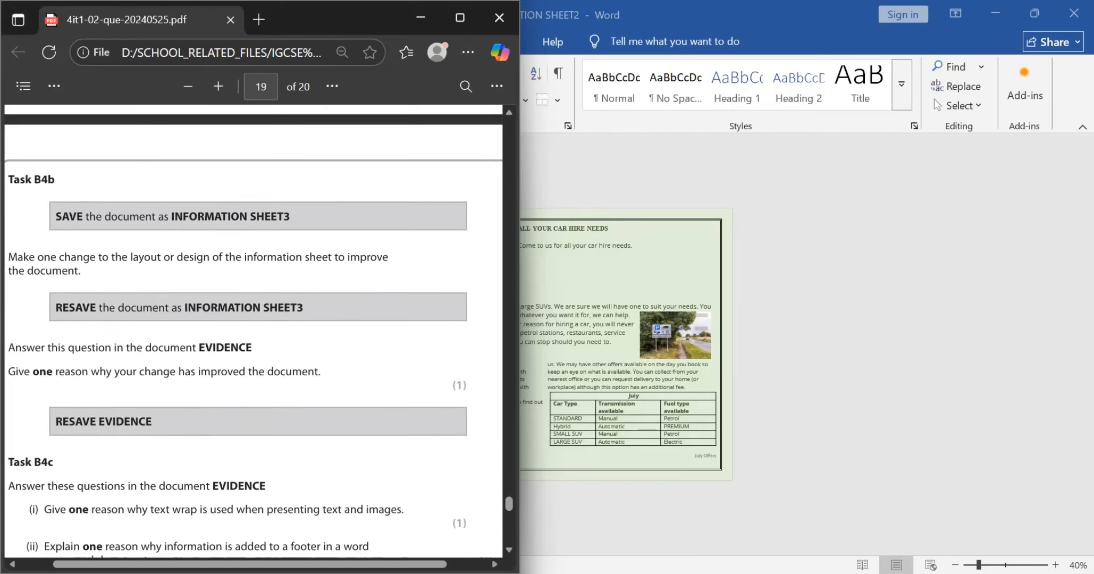
scroll(253, 330, "down", 2)
key("alt+Tab")
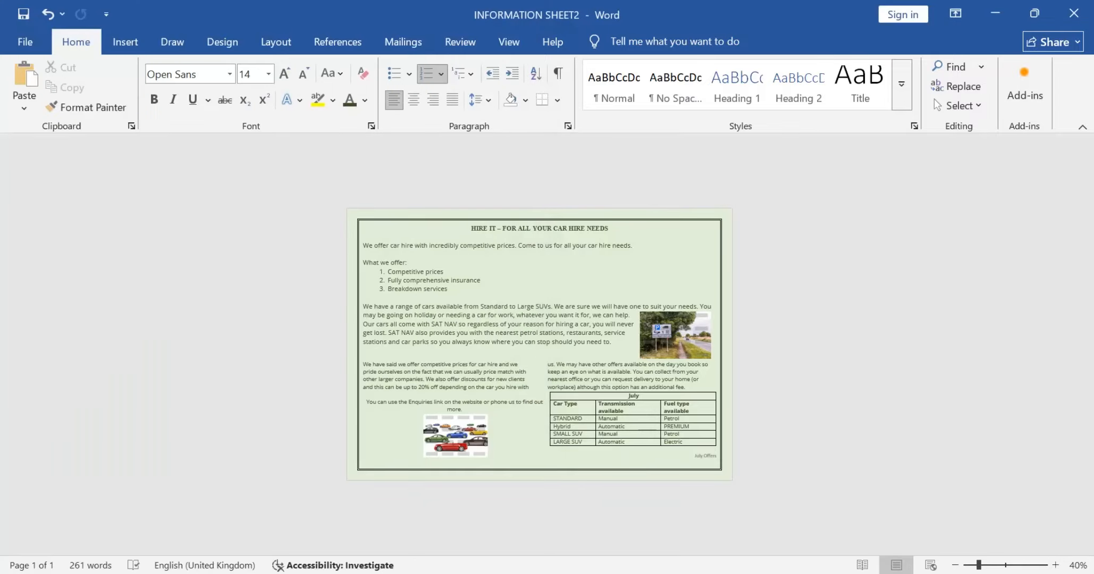
Step: Save a copy of the document as INFORMATION SHEET3 in the Answer folder inside DATA FILES on the Desktop
left_click(25, 42)
left_click(55, 275)
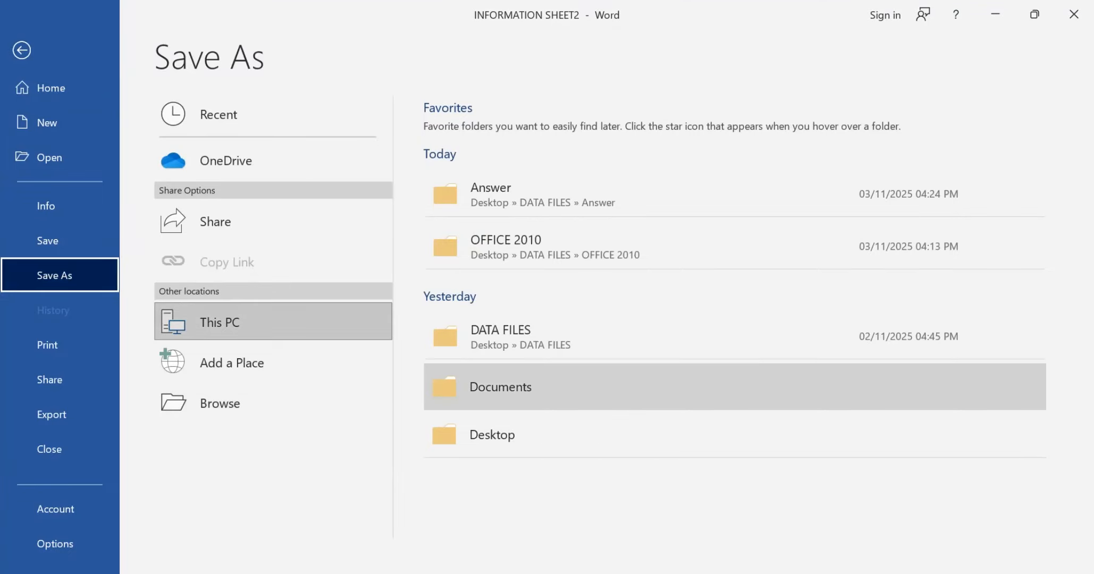
left_click(494, 435)
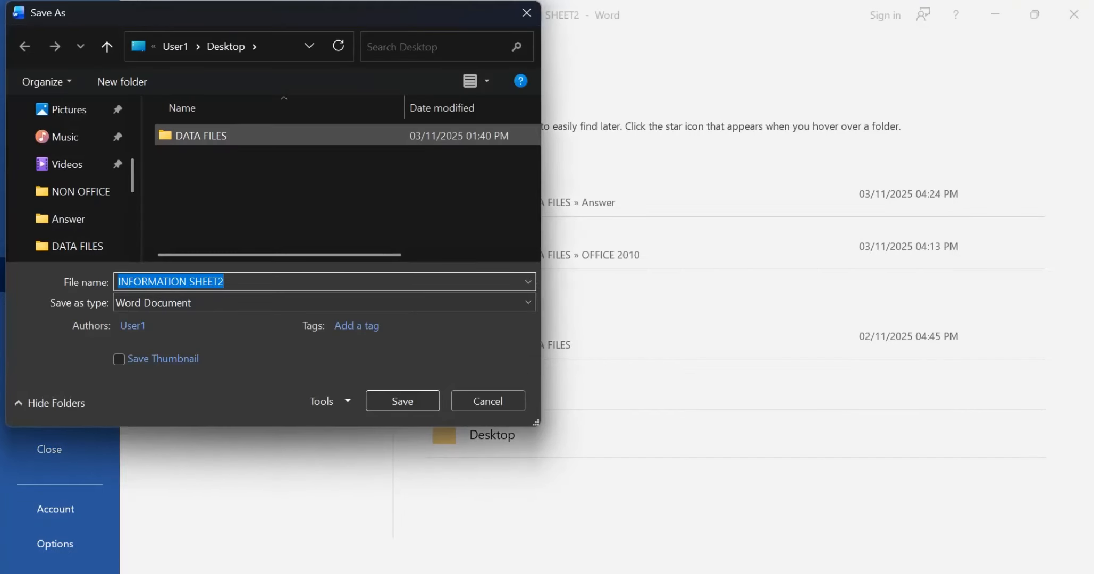
double_click(200, 135)
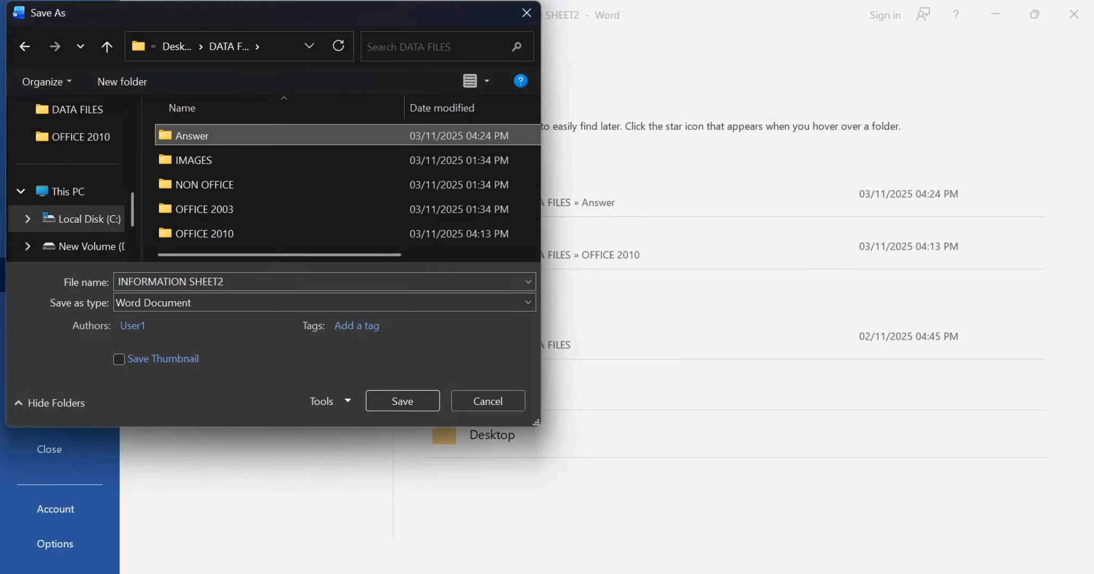
double_click(192, 135)
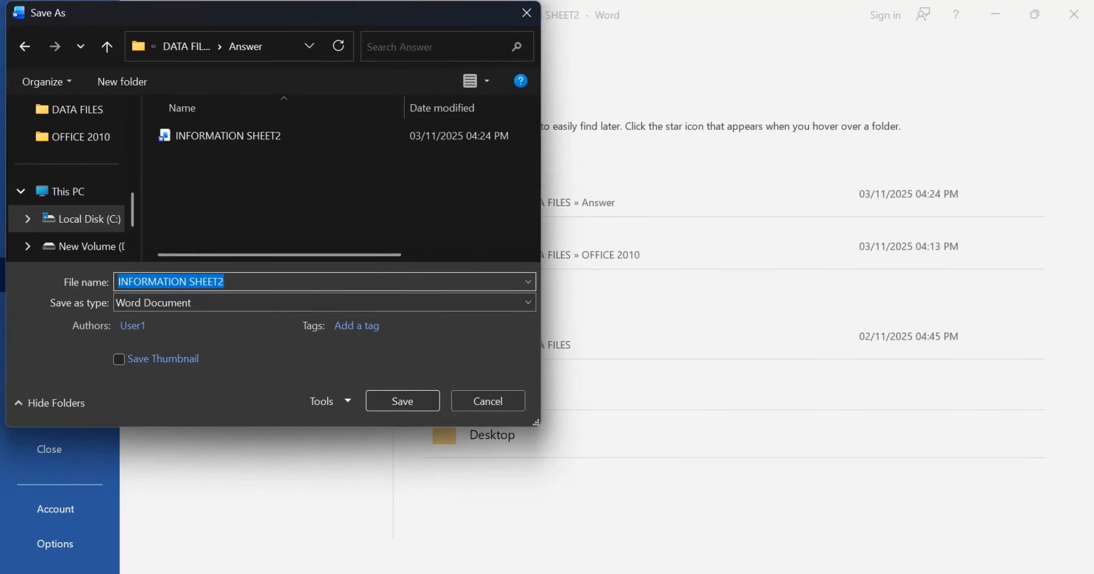
left_click(226, 282)
key("BackSpace")
type("3")
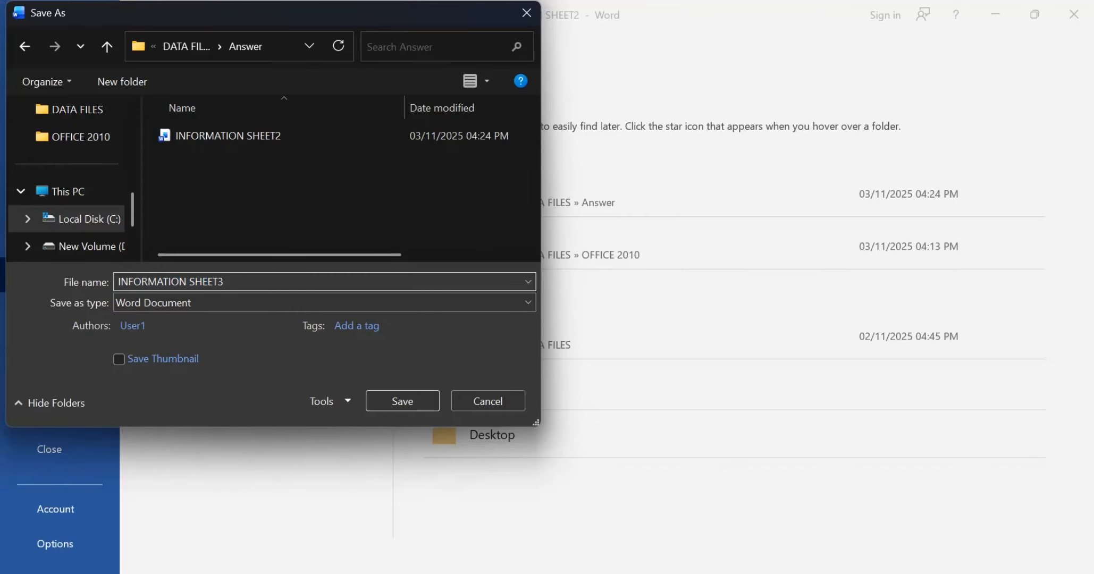
key("Return")
Step: Recheck Task B4b in the exam paper PDF and enlarge the information sheet's "HIRE IT – FOR ALL YOUR CAR HIRE NEEDS" heading to 26 pt
key("alt+Tab")
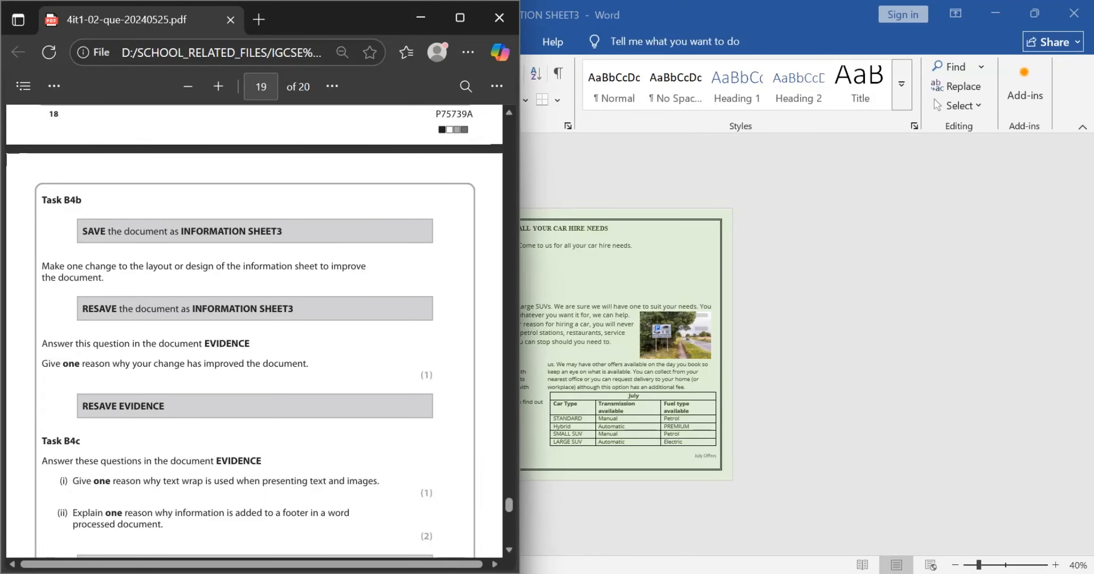
scroll(254, 331, "down", 1)
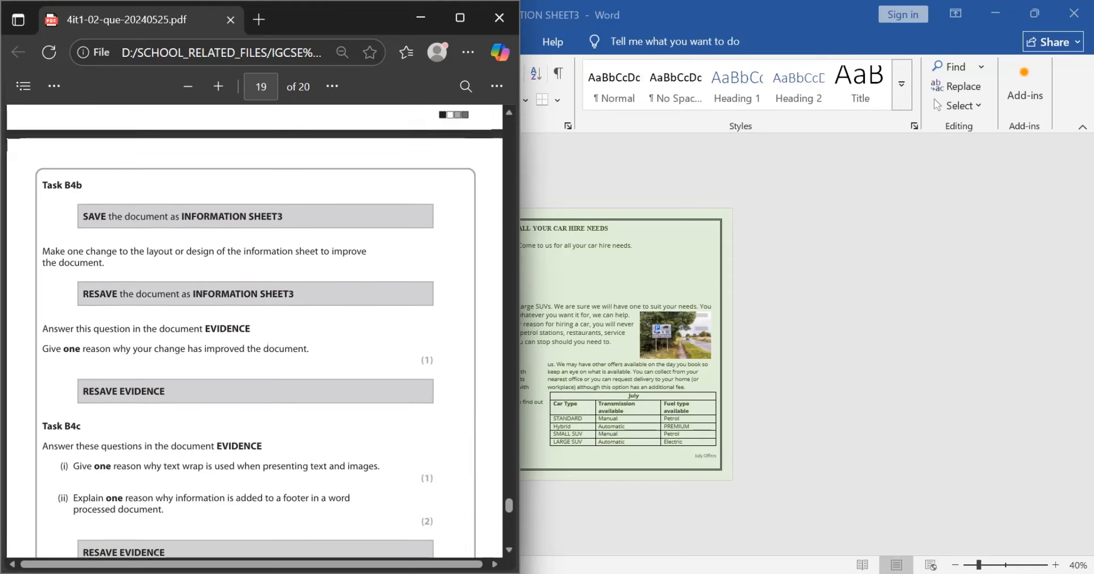
scroll(255, 332, "down", 3)
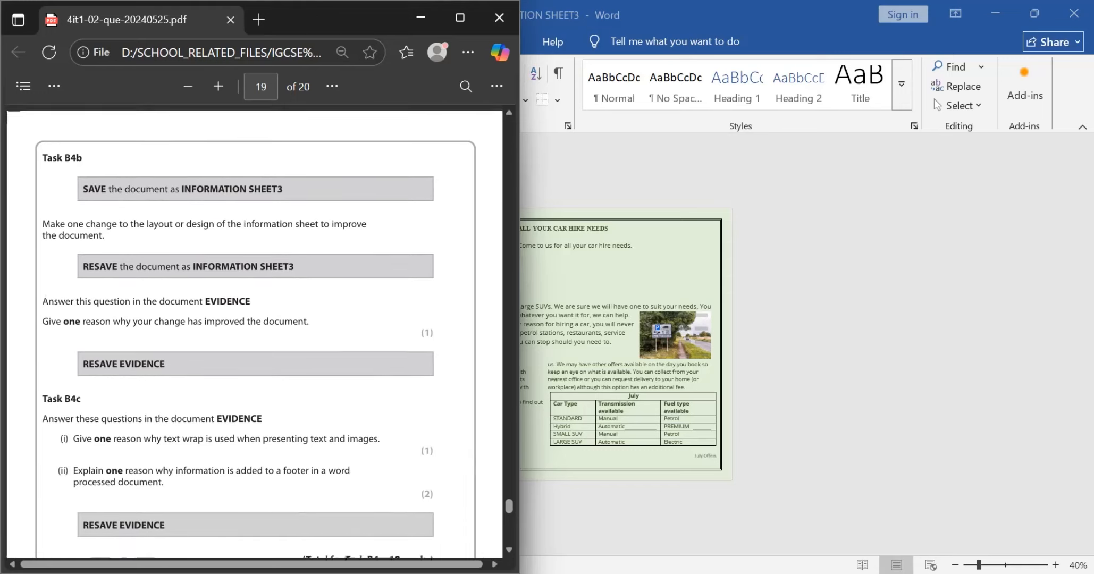
key("alt+Tab")
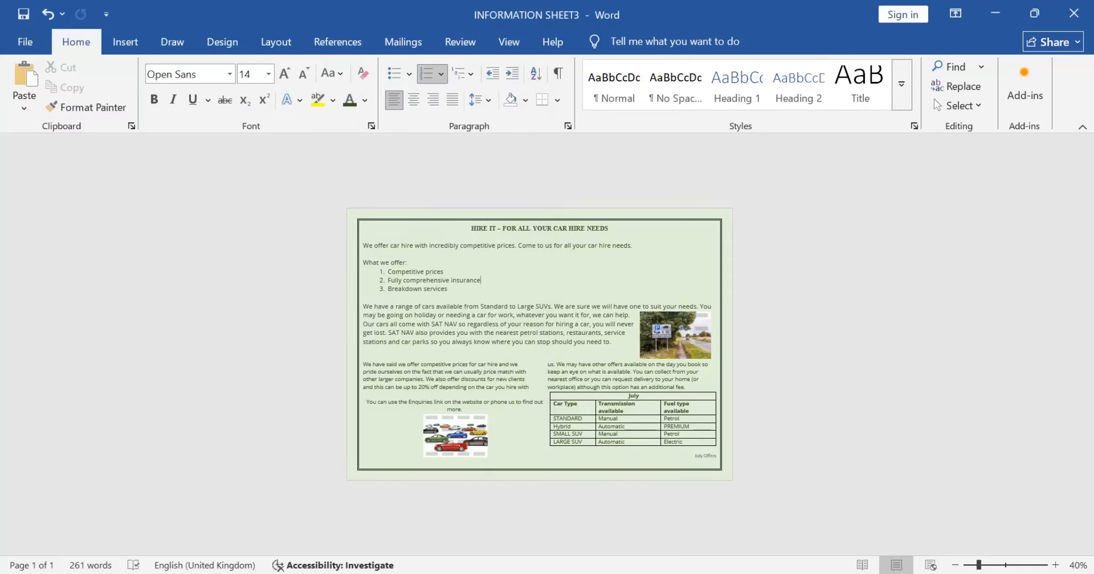
scroll(538, 343, "up", 2)
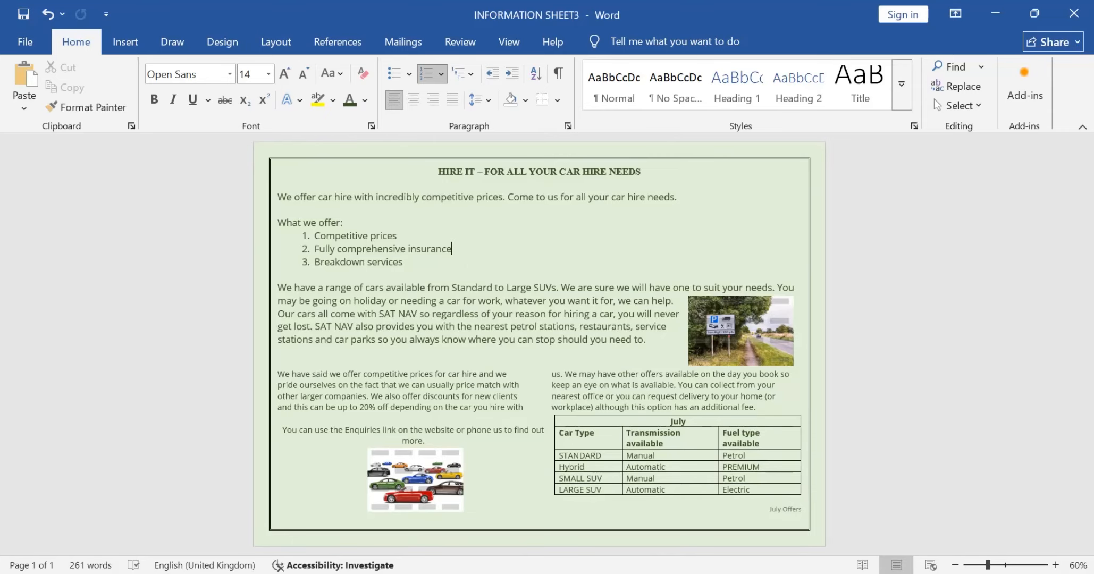
left_click(439, 172)
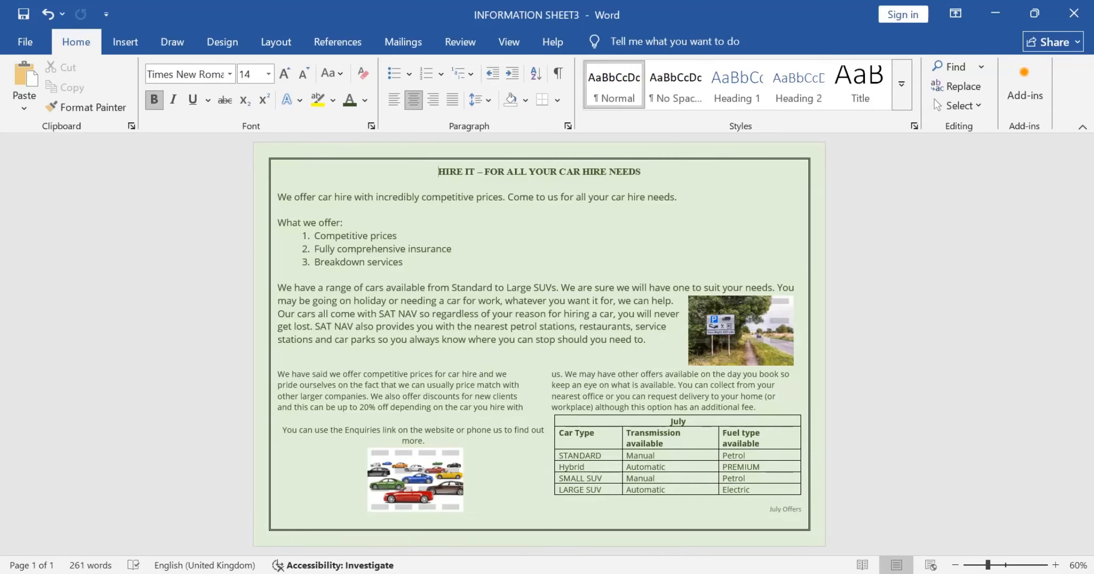
left_click_drag(438, 172, 645, 171)
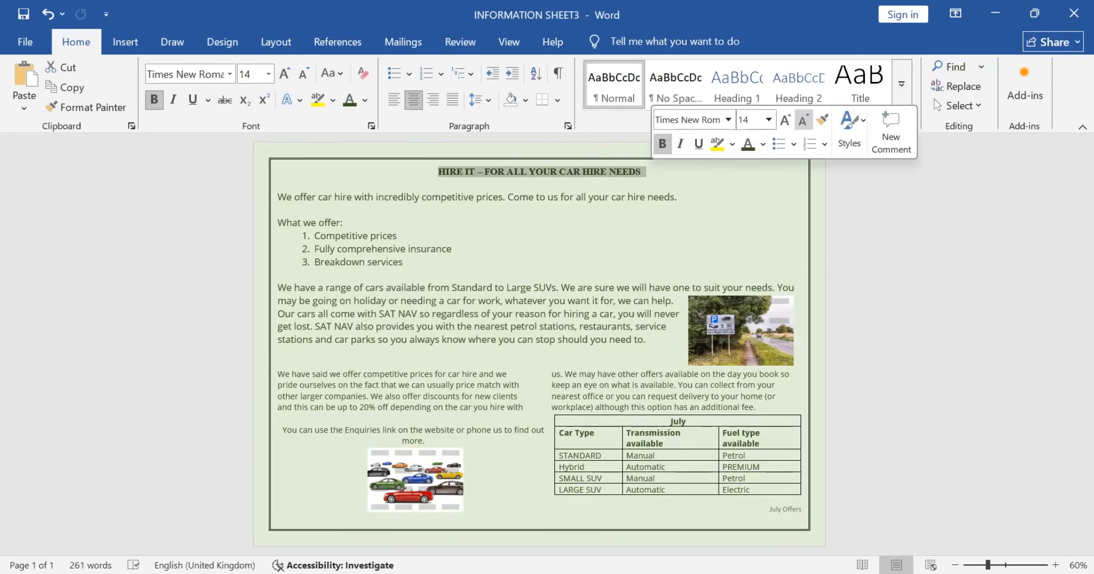
left_click(785, 119)
left_click(785, 119)
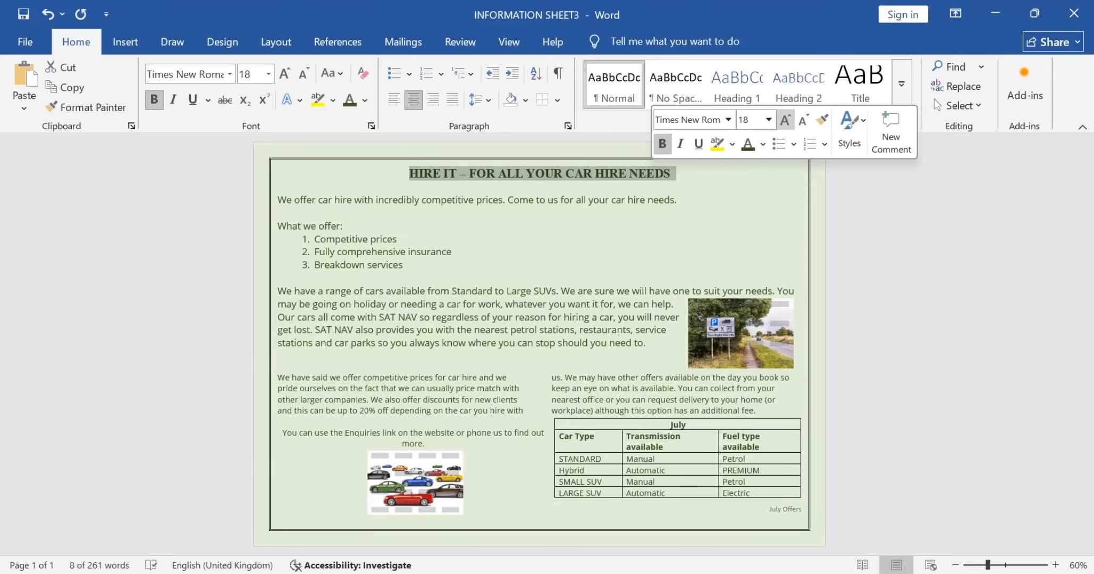
left_click(784, 119)
left_click(785, 119)
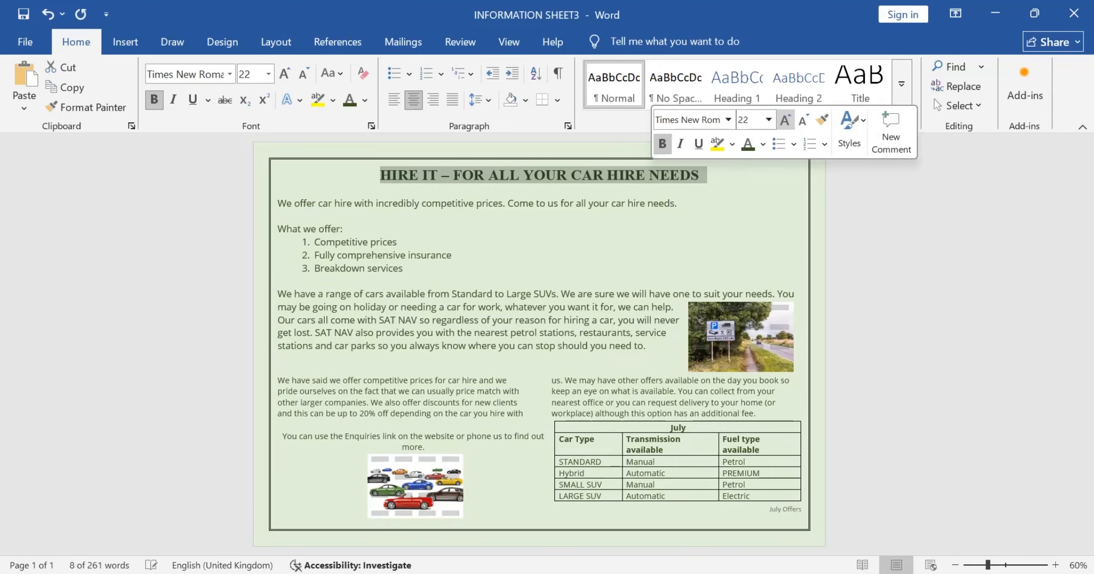
left_click(785, 119)
left_click(785, 119)
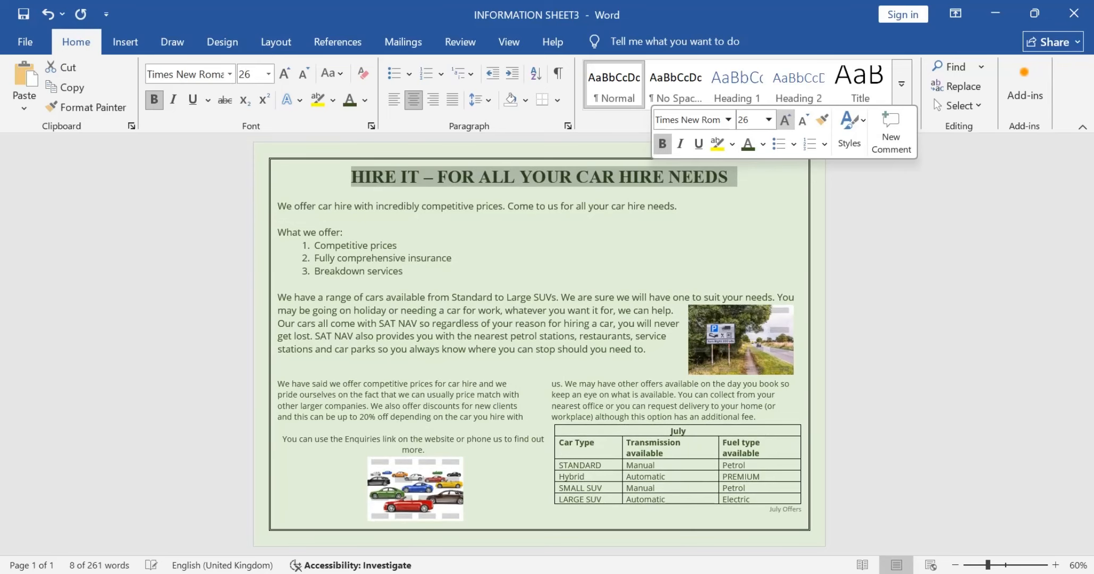
left_click(398, 246)
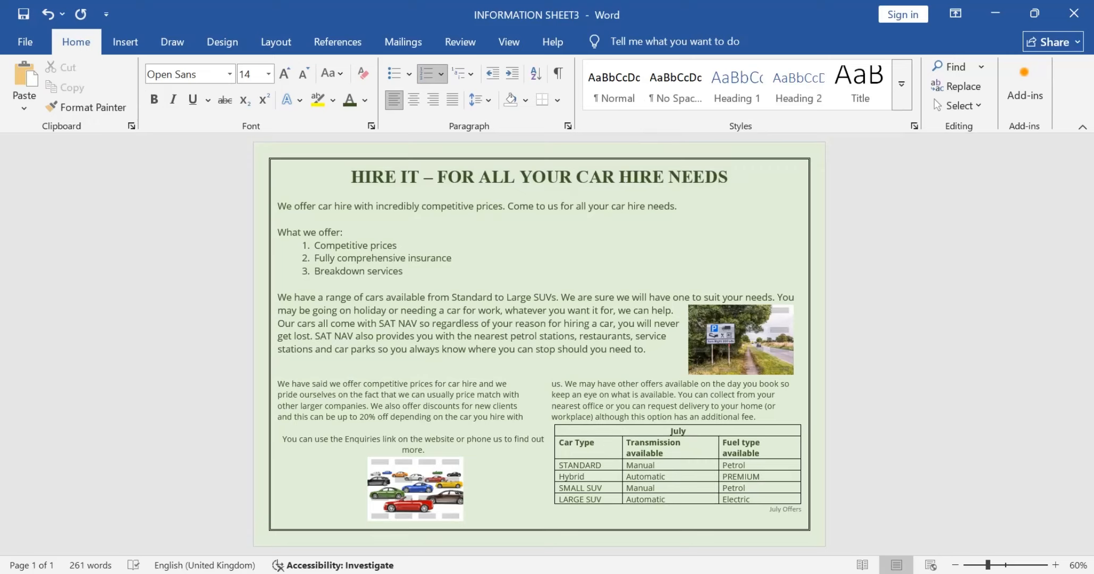
Step: Select the enlarged heading and review the remaining Task B4b and B4c instructions in the exam paper PDF
left_click(351, 177)
left_click_drag(351, 177, 737, 177)
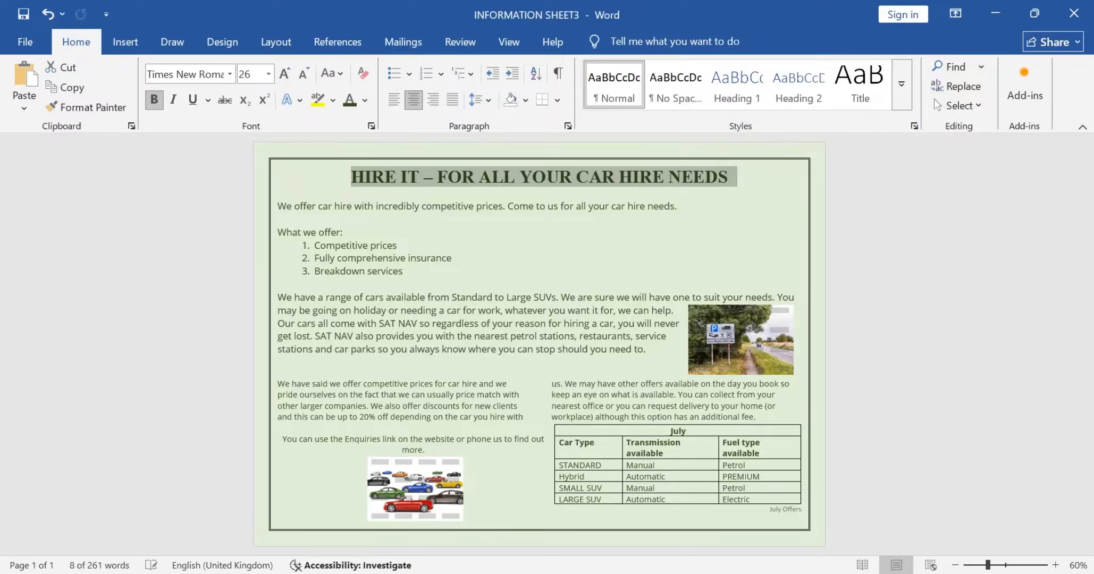
key("alt+Tab")
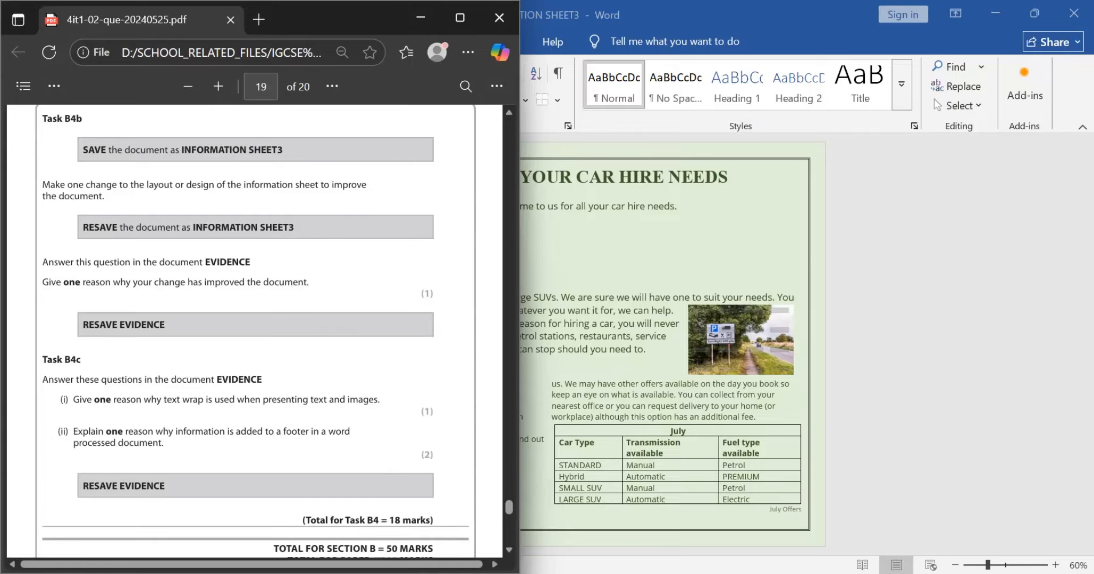
scroll(255, 330, "down", 1)
key("alt+Tab")
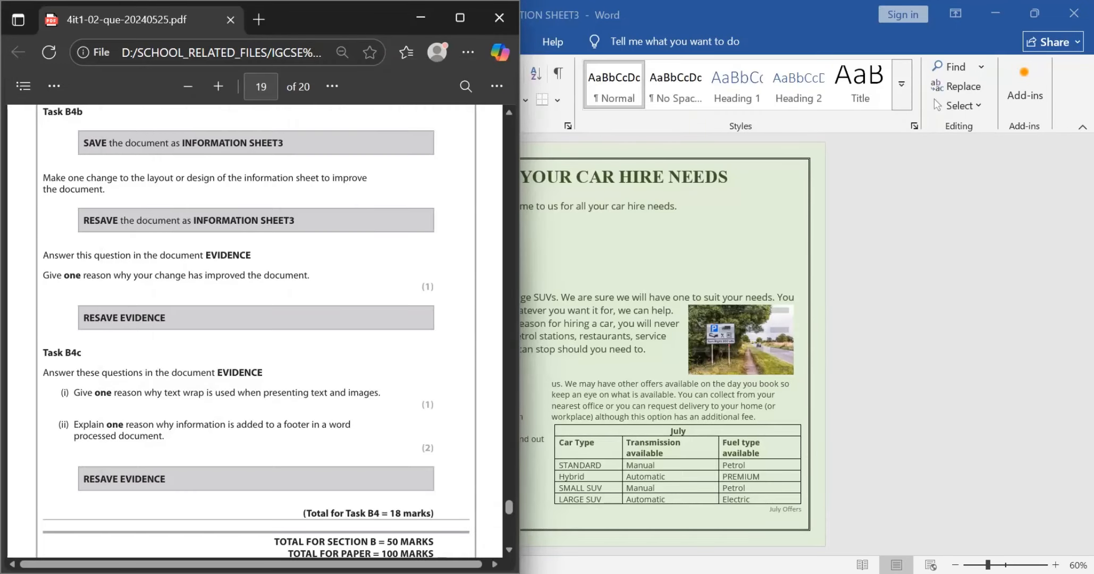
Step: Switch to the EVIDENCE document and clear the placeholder from the B4b response cell, rechecking Task B4b in the exam paper PDF
key("alt+Tab")
key("Tab")
key("Tab")
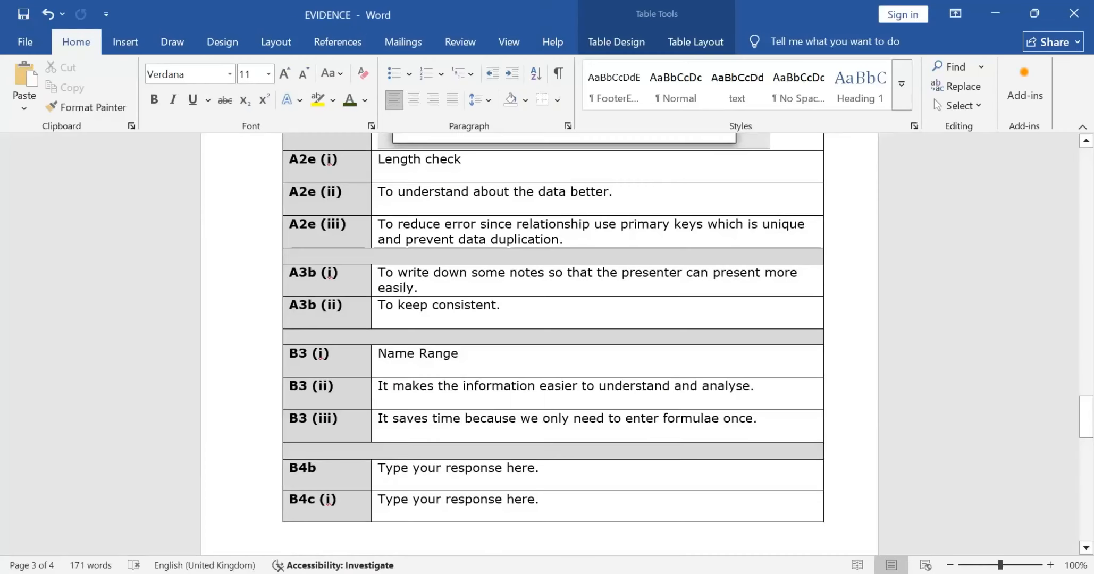
scroll(553, 326, "down", 1)
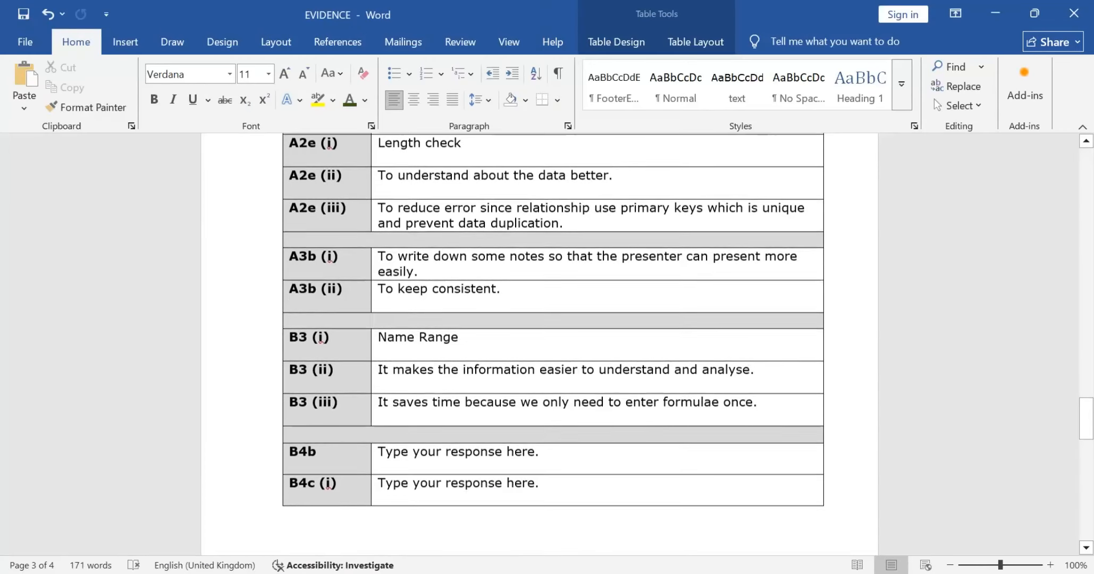
key("alt+Tab")
scroll(256, 332, "up", 1)
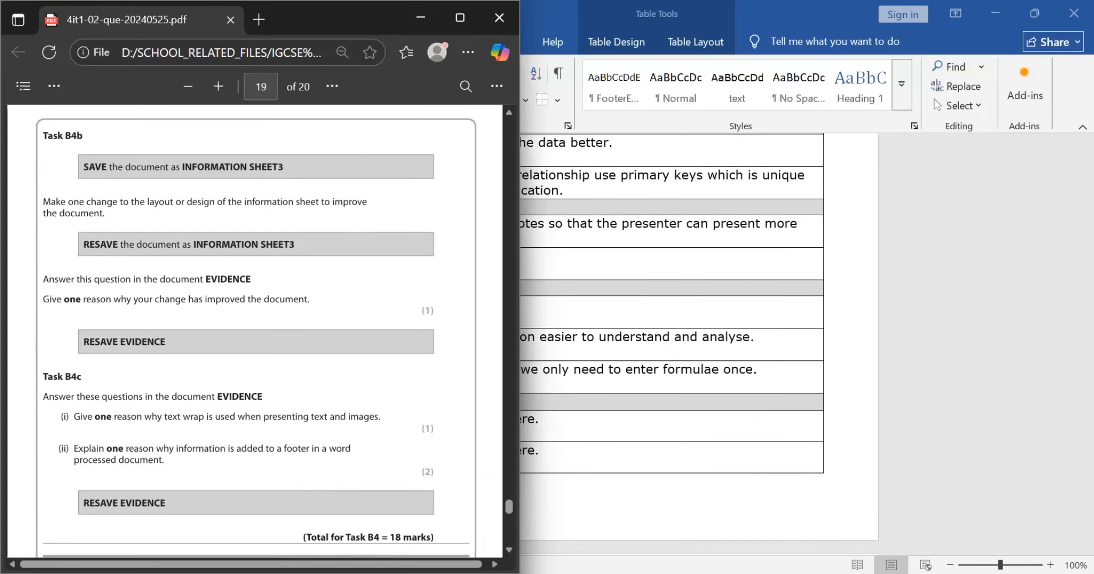
key("alt+Tab")
double_click(477, 420)
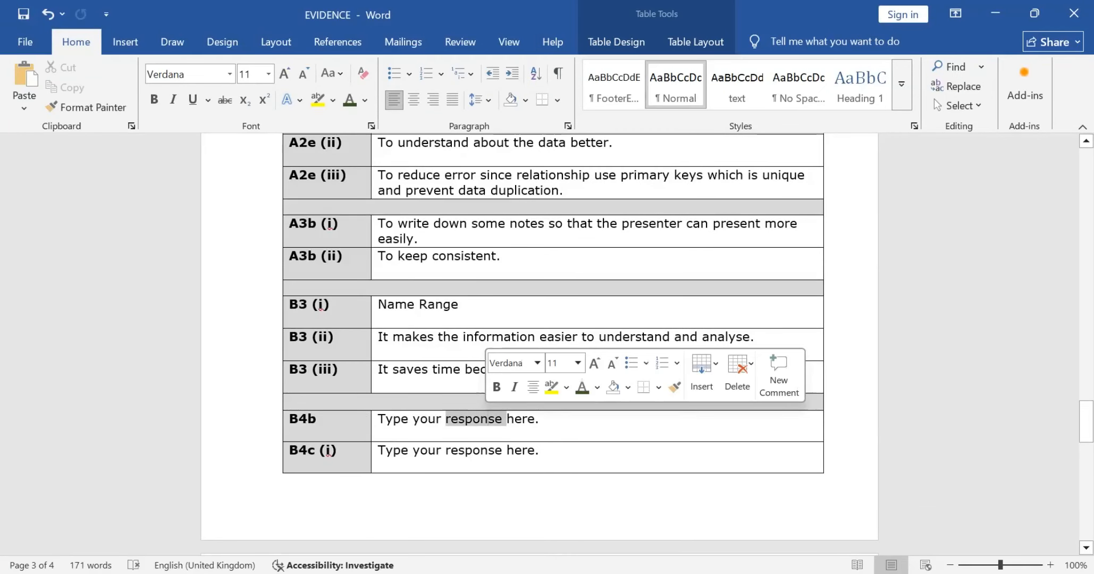
left_click(540, 420)
key("BackSpace")
key("BackSpace")
key("BackSpace")
key("BackSpace")
key("BackSpace")
key("BackSpace")
key("BackSpace")
key("BackSpace")
key("BackSpace")
key("BackSpace")
key("BackSpace")
key("BackSpace")
key("BackSpace")
key("BackSpace")
key("BackSpace")
key("BackSpace")
key("BackSpace")
key("BackSpace")
key("BackSpace")
key("BackSpace")
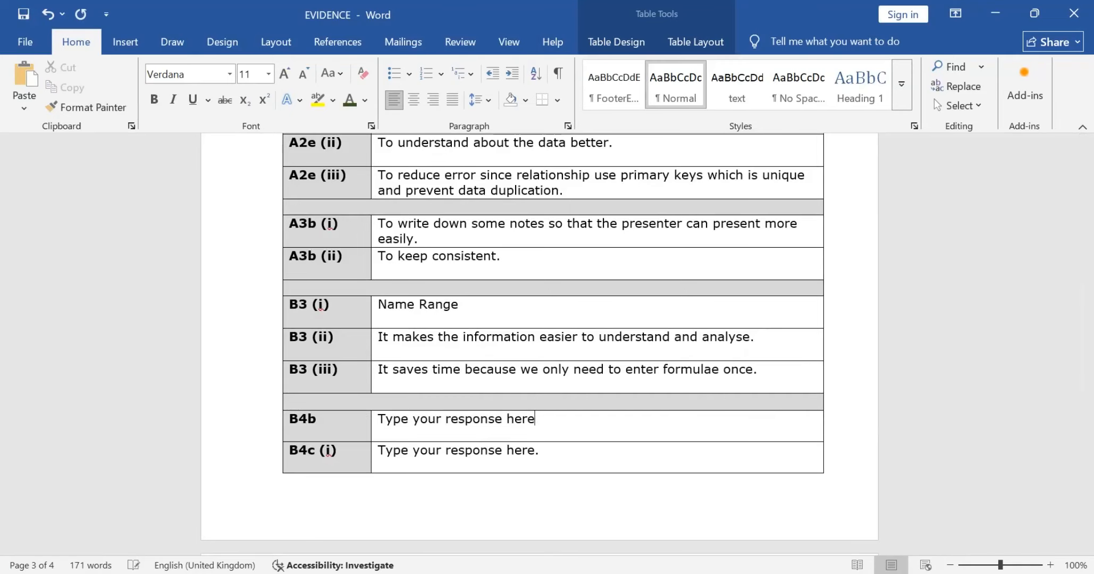
Step: Recheck the Task B4b question in the exam paper PDF and begin the B4b answer with "I changed the font size of the title"
key("alt+Tab")
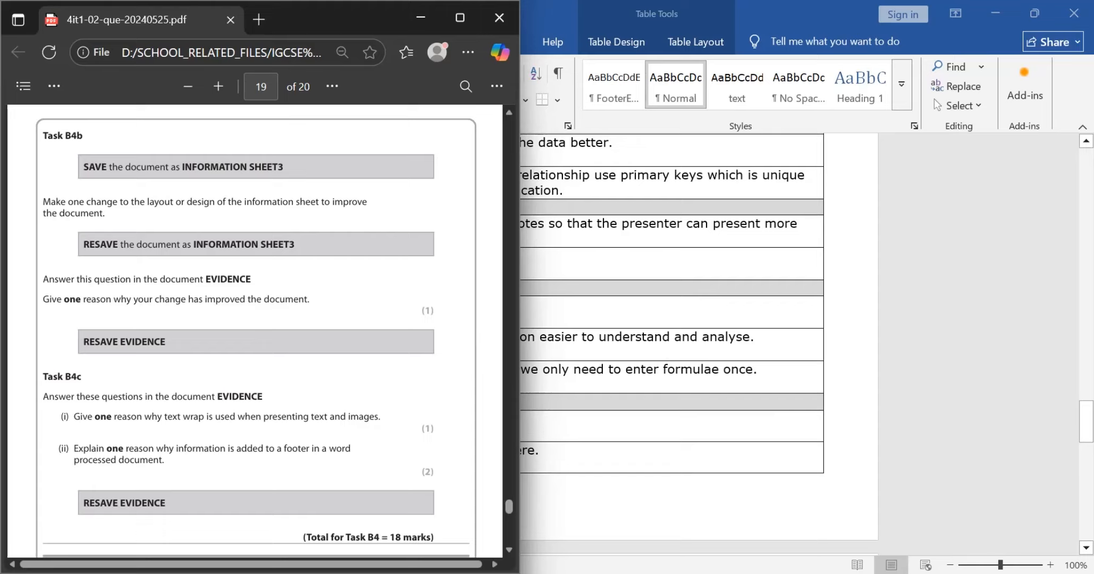
key("alt+Tab")
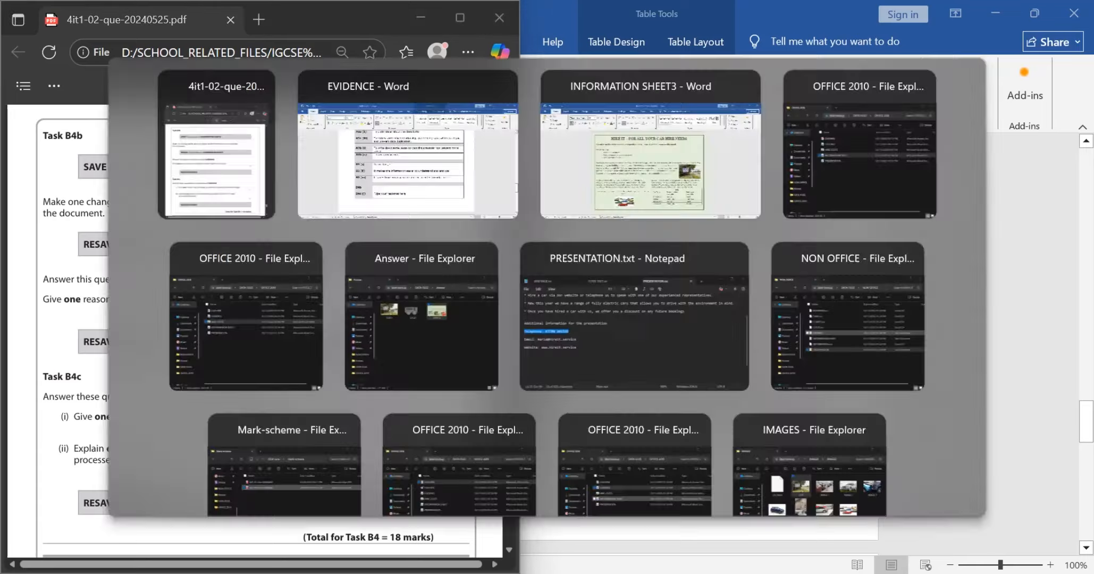
type("I")
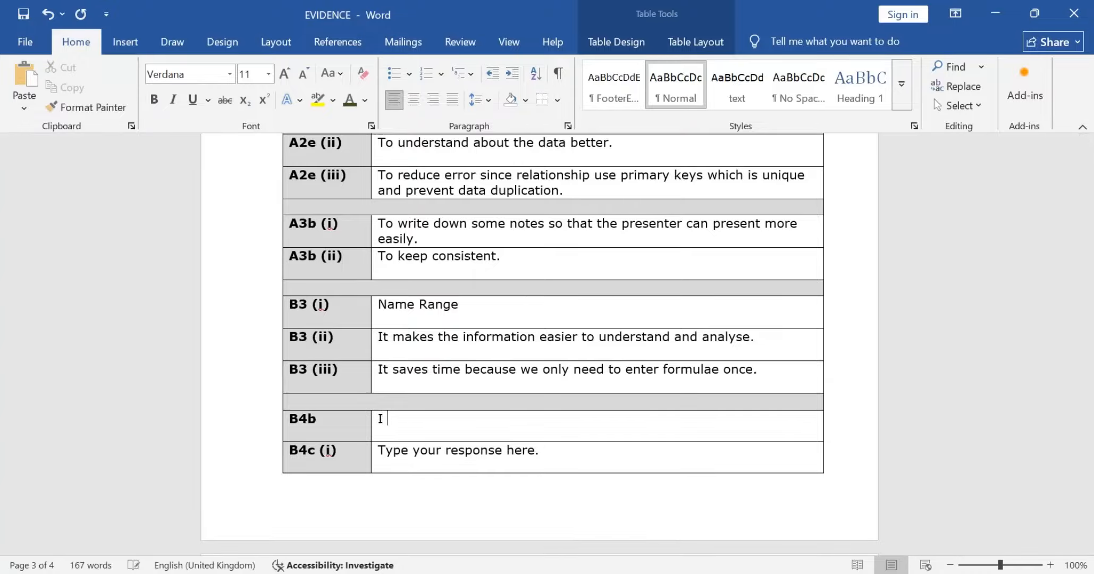
key("BackSpace")
key("BackSpace")
type("I ch")
key("BackSpace")
key("BackSpace")
type("changed the font si")
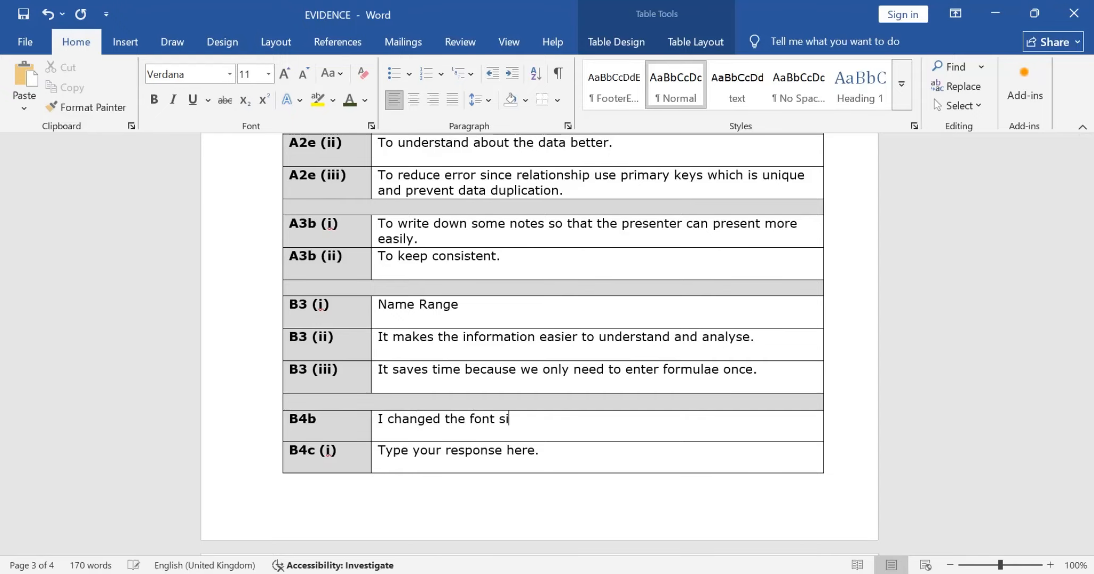
type("ze of the ")
type("tite")
key("BackSpace")
key("BackSpace")
type("tl")
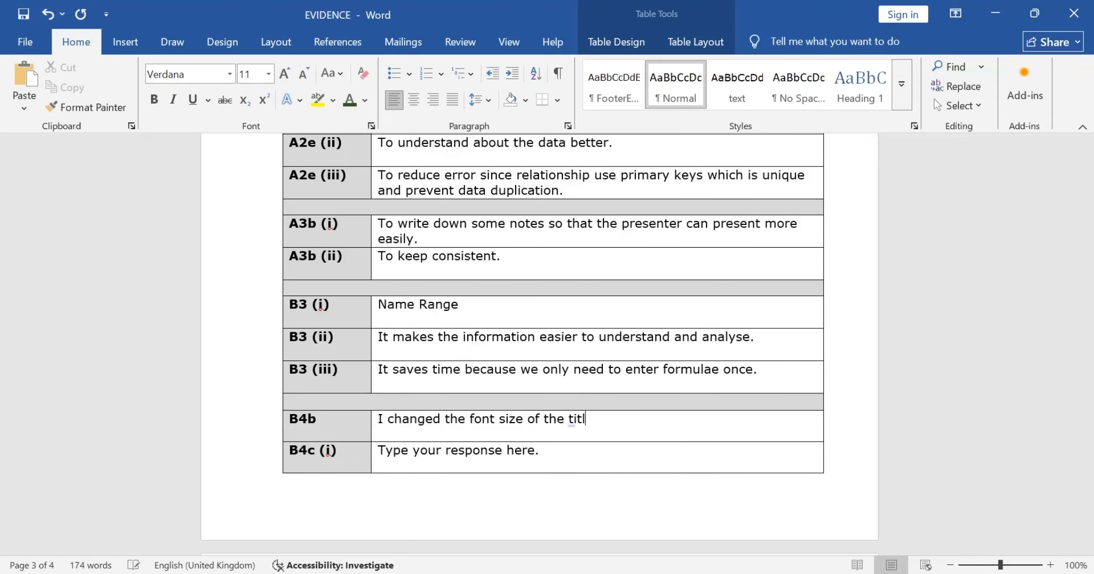
type("e to")
Step: Continue the B4b answer with "so it will attract the user"
key("BackSpace")
key("BackSpace")
key("BackSpace")
type("so that the")
key("BackSpace")
key("BackSpace")
key("BackSpace")
type("it will attract the")
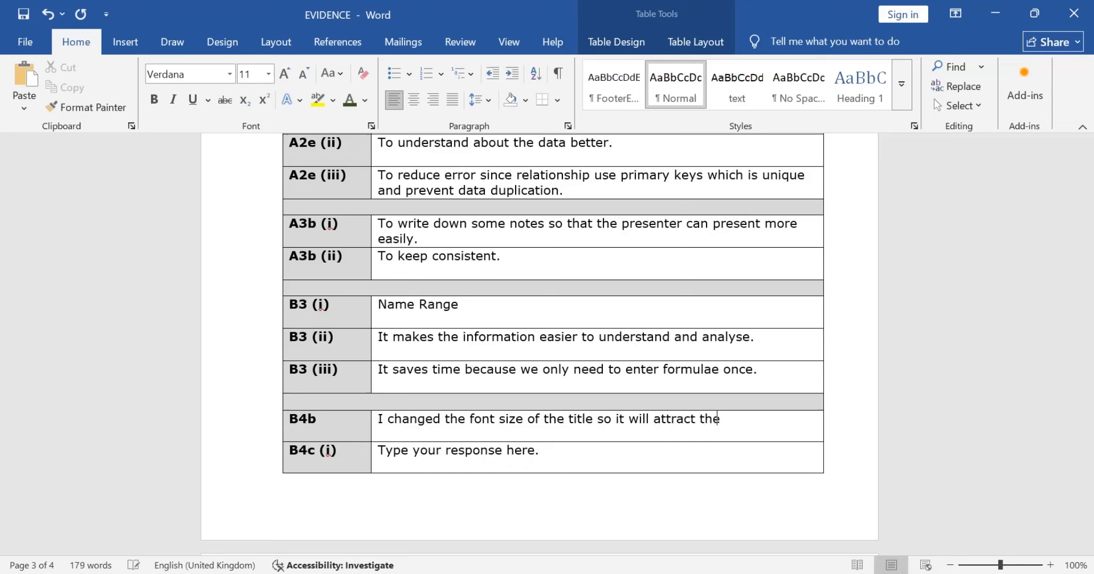
type(" user")
Step: Reword the end of the B4b answer from "attract the user" to "be more attractive to the user."
key("BackSpace")
key("BackSpace")
key("BackSpace")
key("BackSpace")
key("BackSpace")
key("BackSpace")
key("BackSpace")
key("BackSpace")
key("BackSpace")
key("BackSpace")
key("BackSpace")
key("BackSpace")
key("BackSpace")
key("BackSpace")
key("BackSpace")
key("BackSpace")
type("be more attr")
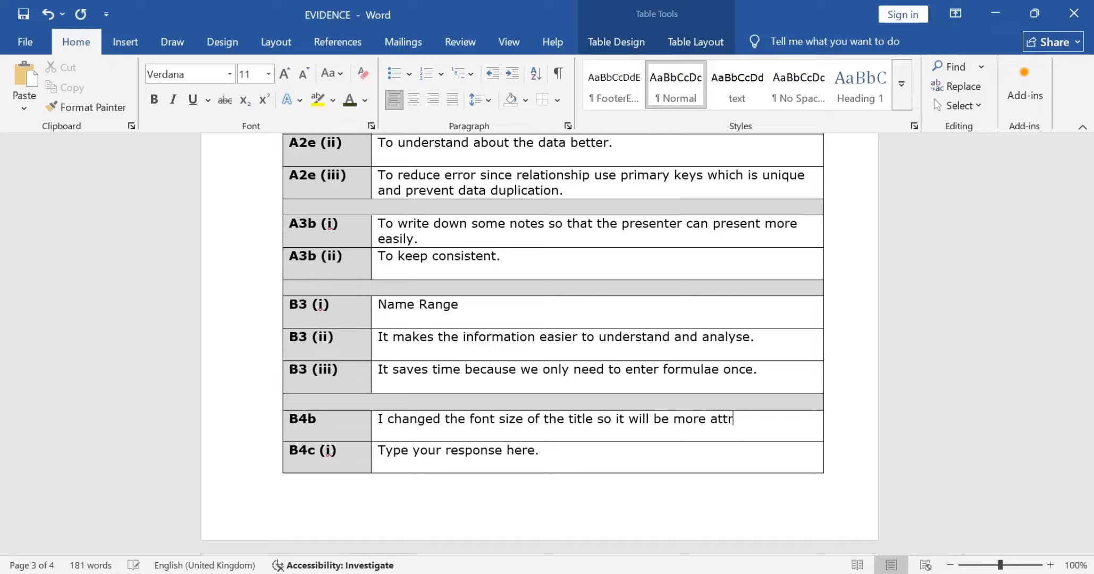
type("active to the user")
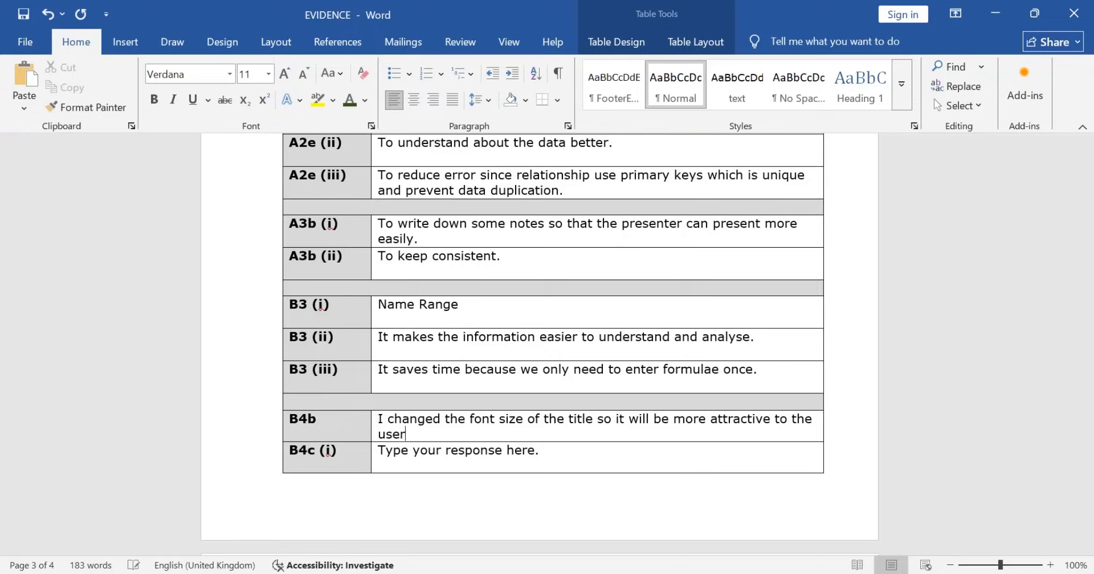
type(" and")
key("BackSpace")
key("BackSpace")
key("BackSpace")
key("BackSpace")
key("BackSpace")
type(".")
Step: Read the Task B4c questions in the exam paper PDF and clear the placeholder from the B4c (i) response cell in EVIDENCE
key("alt+Tab")
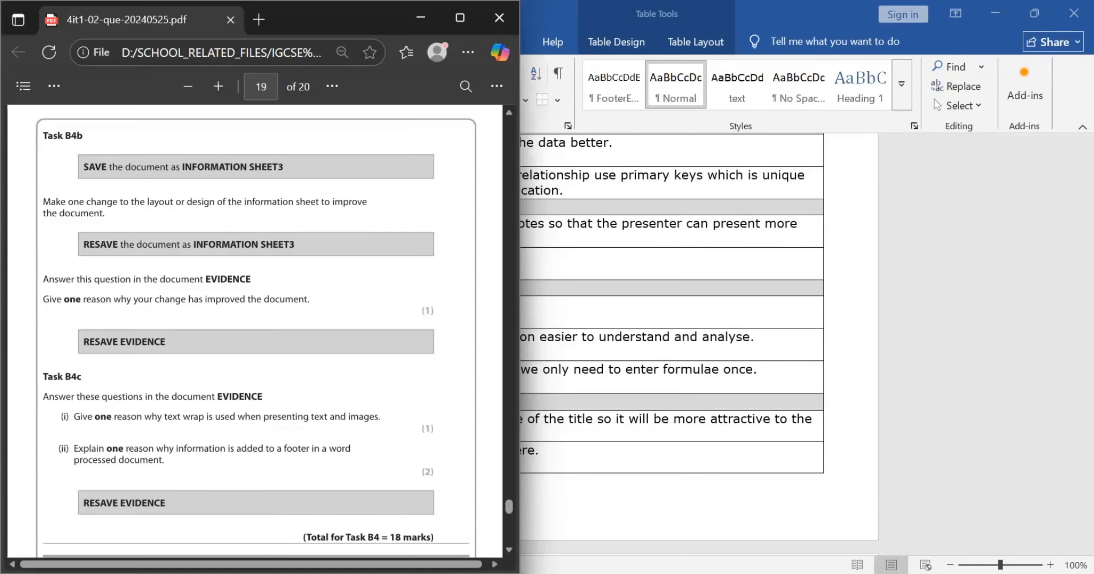
scroll(255, 329, "down", 1)
scroll(255, 330, "down", 3)
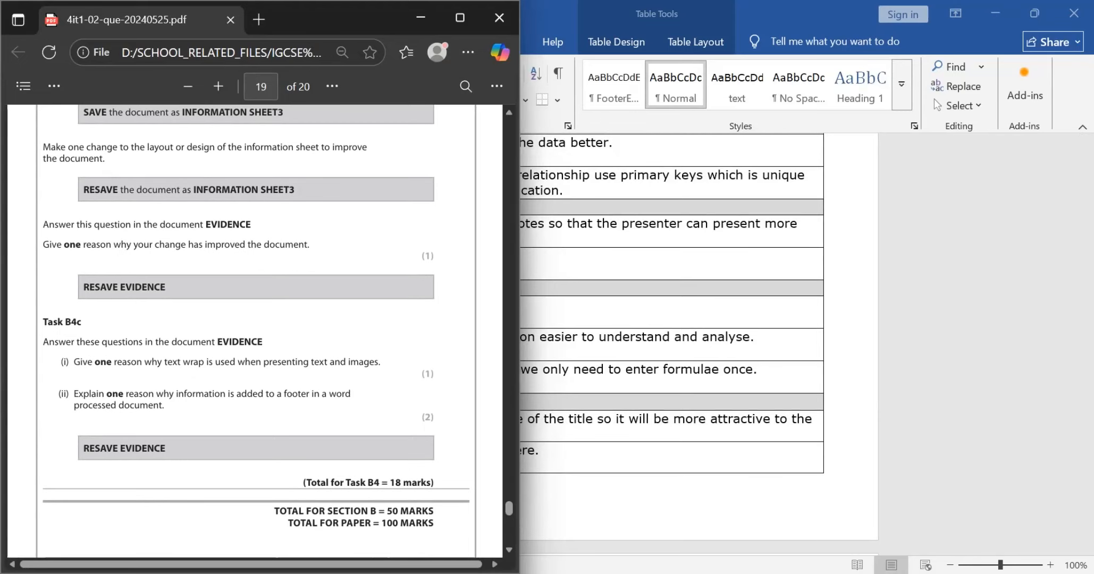
scroll(255, 330, "down", 1)
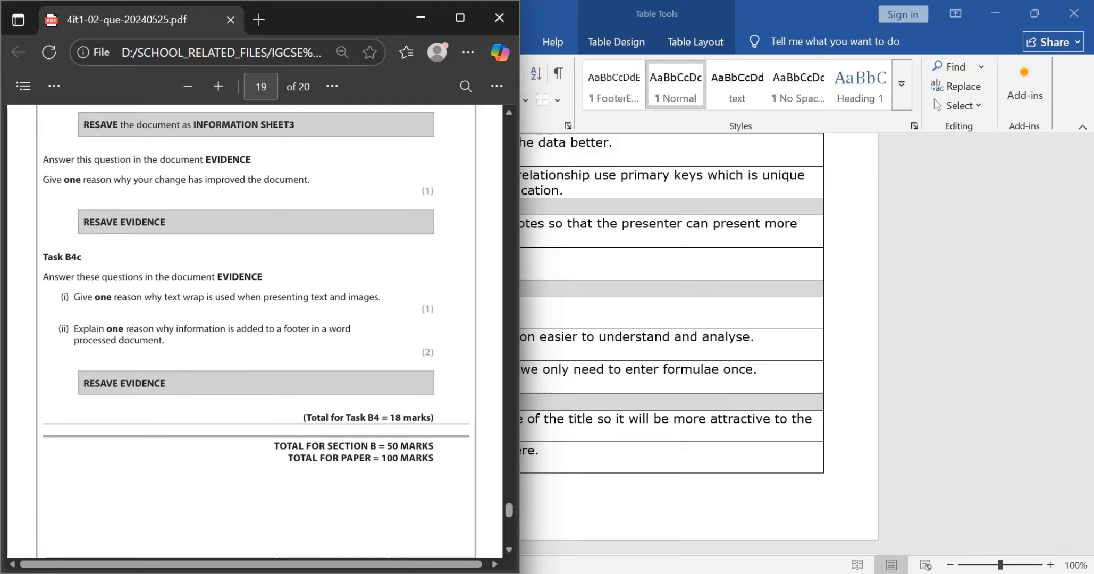
scroll(333, 316, "down", 1)
scroll(333, 316, "up", 2)
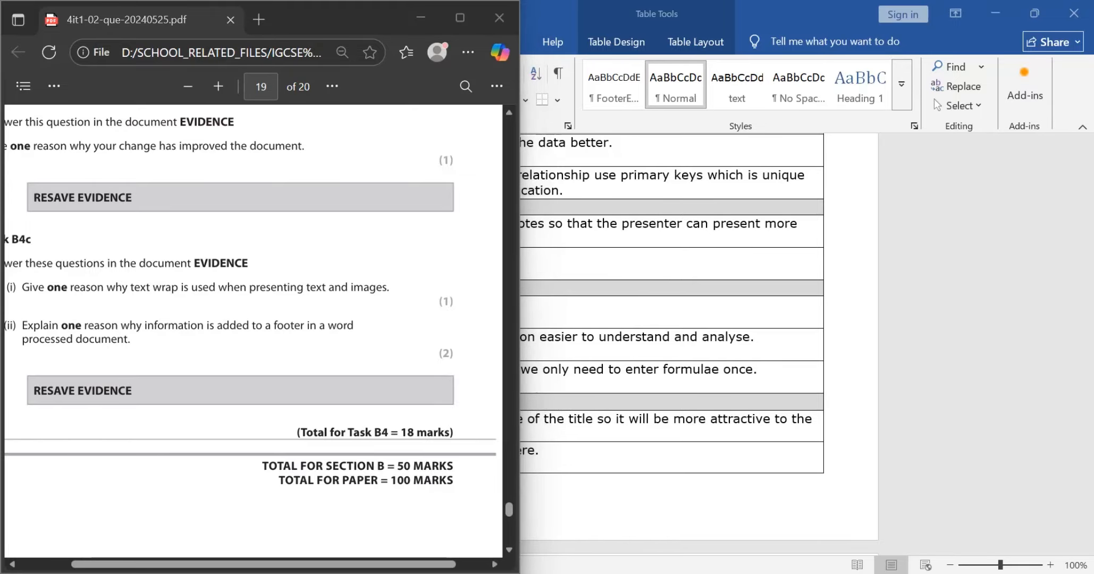
key("alt+Tab")
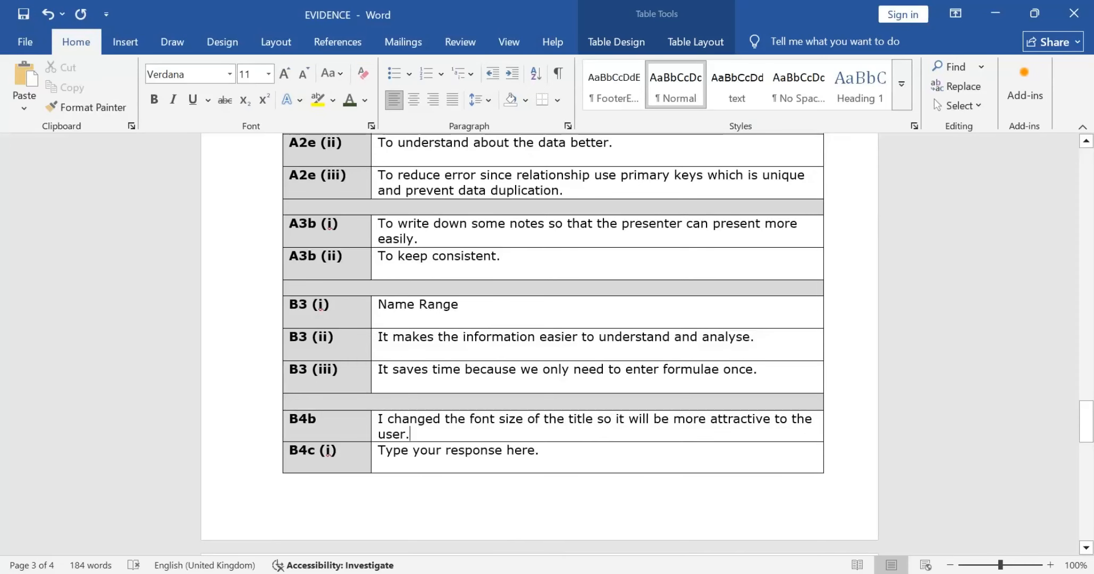
left_click(539, 451)
key("BackSpace")
key("BackSpace")
key("BackSpace")
key("BackSpace")
key("BackSpace")
key("BackSpace")
key("BackSpace")
key("BackSpace")
key("BackSpace")
key("BackSpace")
key("BackSpace")
key("BackSpace")
key("BackSpace")
key("BackSpace")
key("BackSpace")
key("BackSpace")
key("BackSpace")
key("BackSpace")
key("BackSpace")
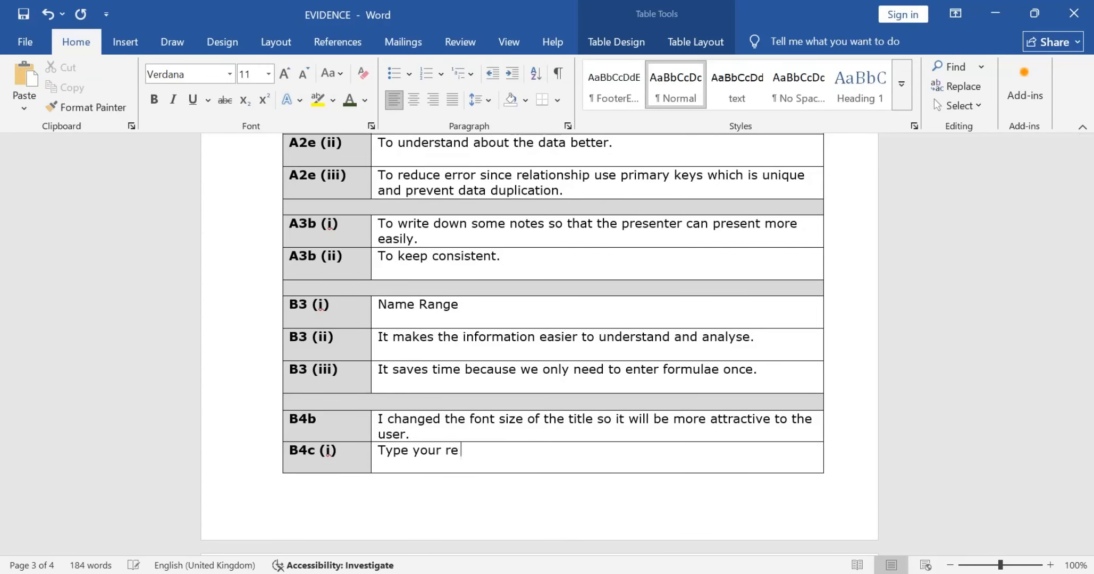
key("BackSpace")
key("BackSpace")
key("BackSpace")
key("BackSpace")
key("BackSpace")
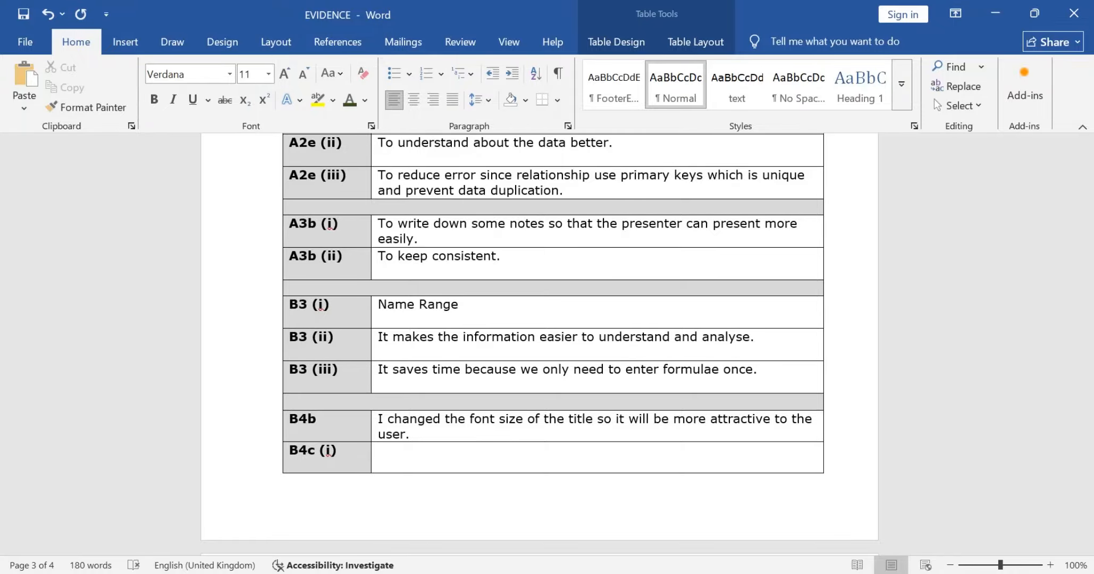
Step: Recheck question B4c (i) and answer it in EVIDENCE with "To make it clear and separated between text and images."
key("alt+Tab")
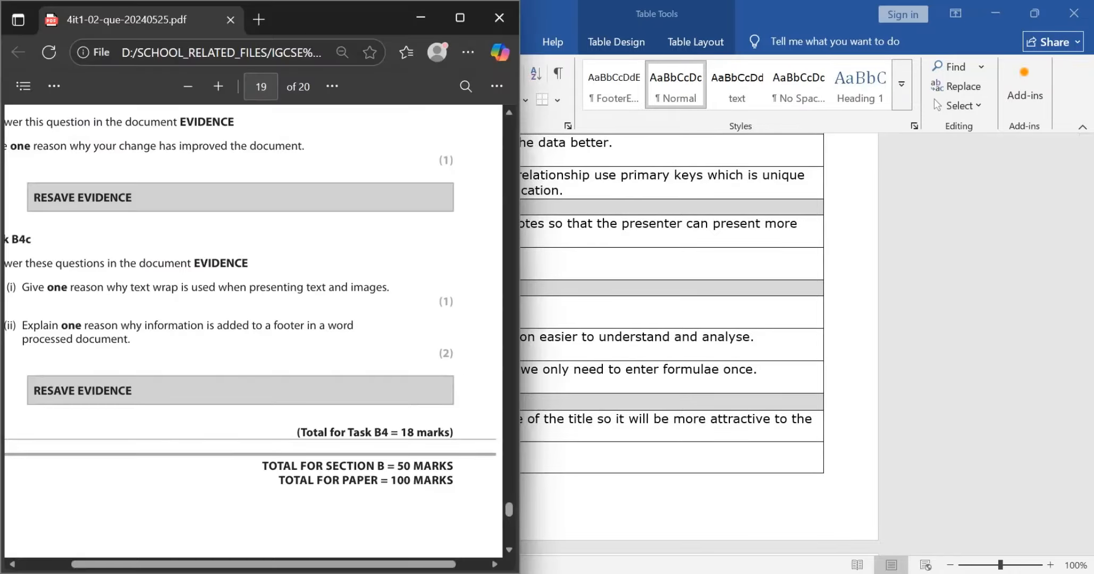
key("alt+Tab")
type("T")
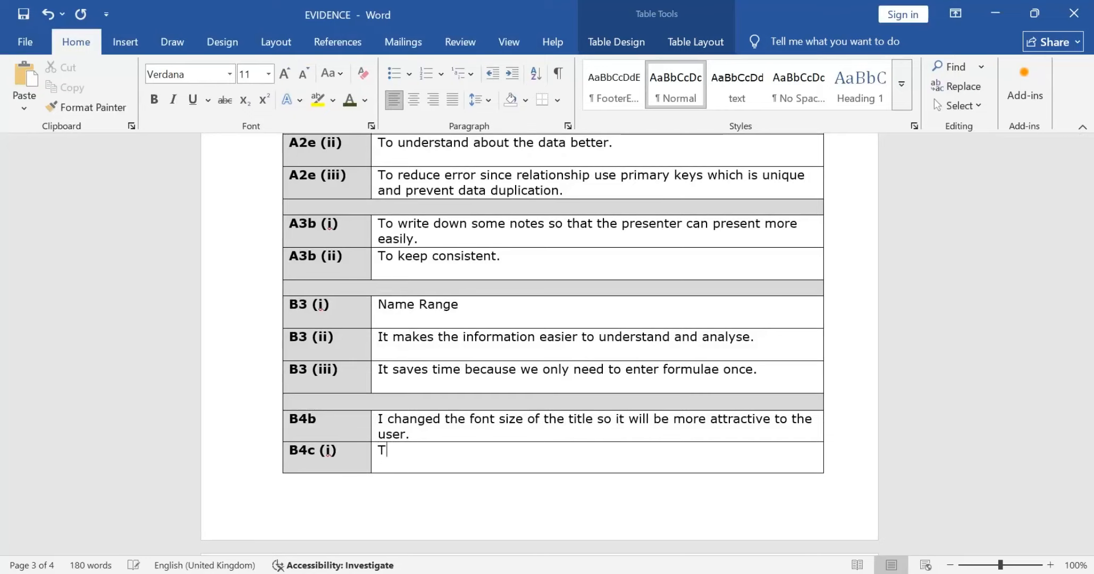
type("o make it clear and")
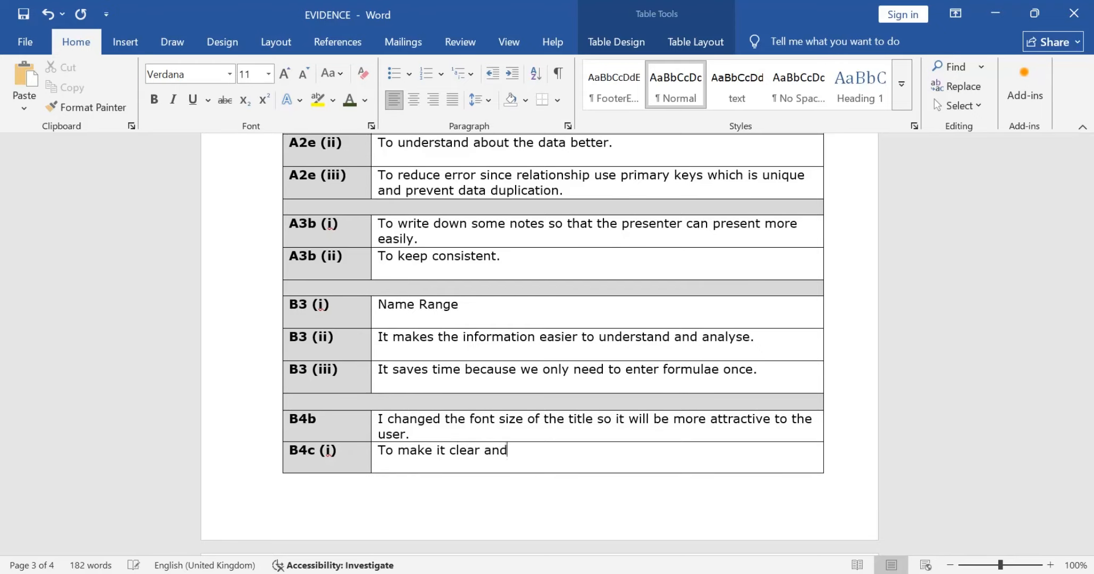
type(" seperated betwwe")
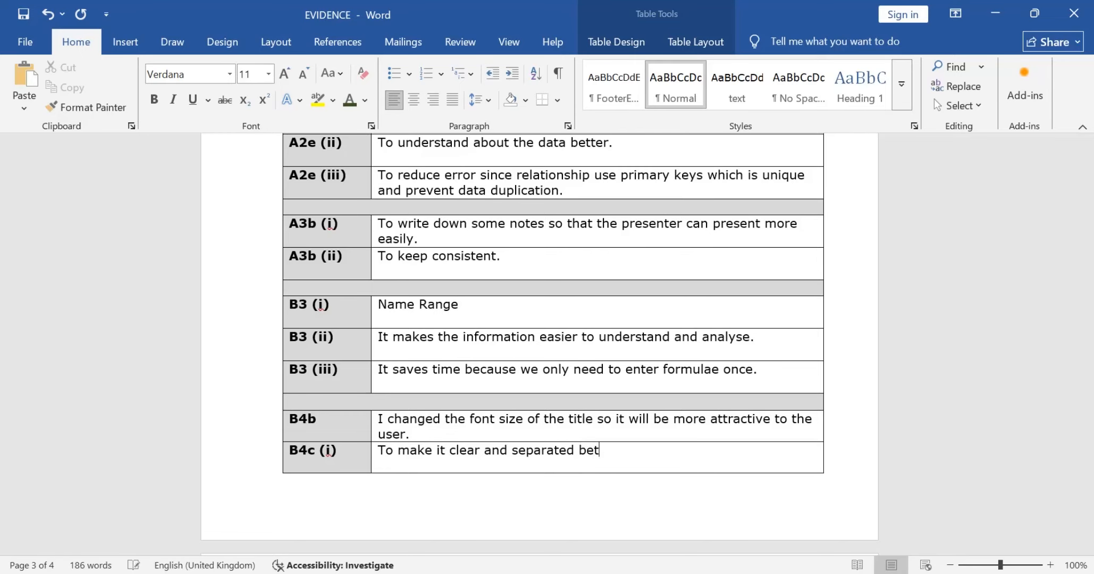
key("BackSpace")
key("BackSpace")
key("BackSpace")
type("ween text and images.")
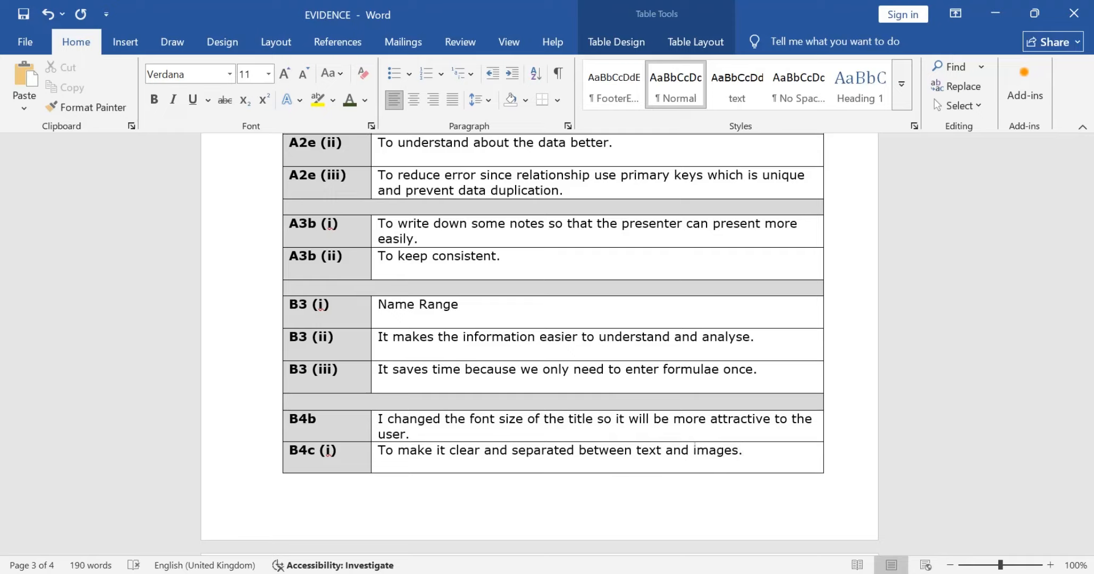
Step: Read question B4c (ii) in the exam paper PDF and clear the placeholder from the B4c (ii) response cell in EVIDENCE
scroll(539, 340, "down", 5)
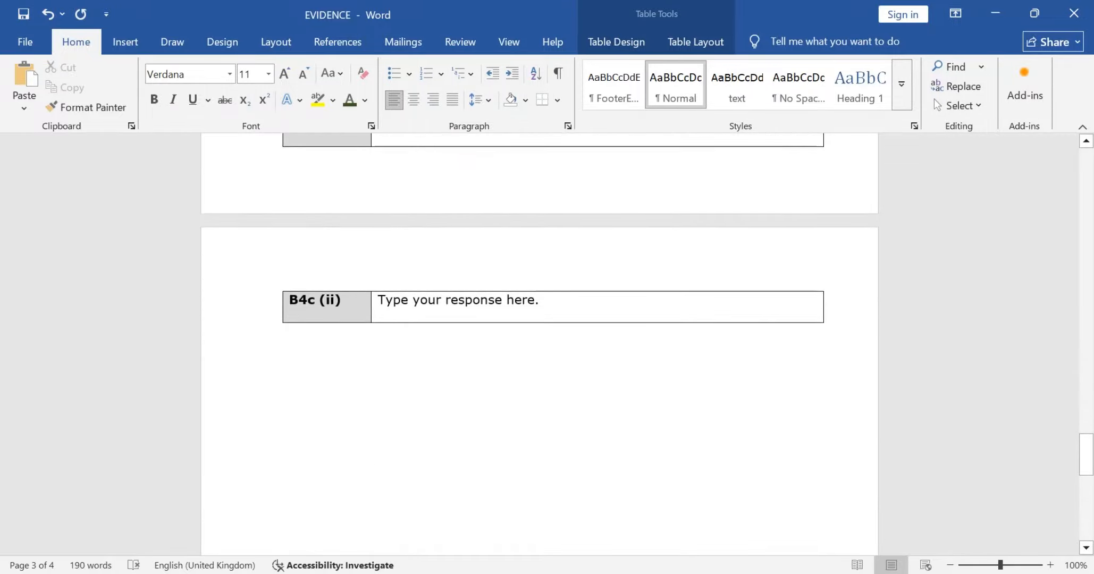
key("alt+Tab")
scroll(253, 331, "left", 1)
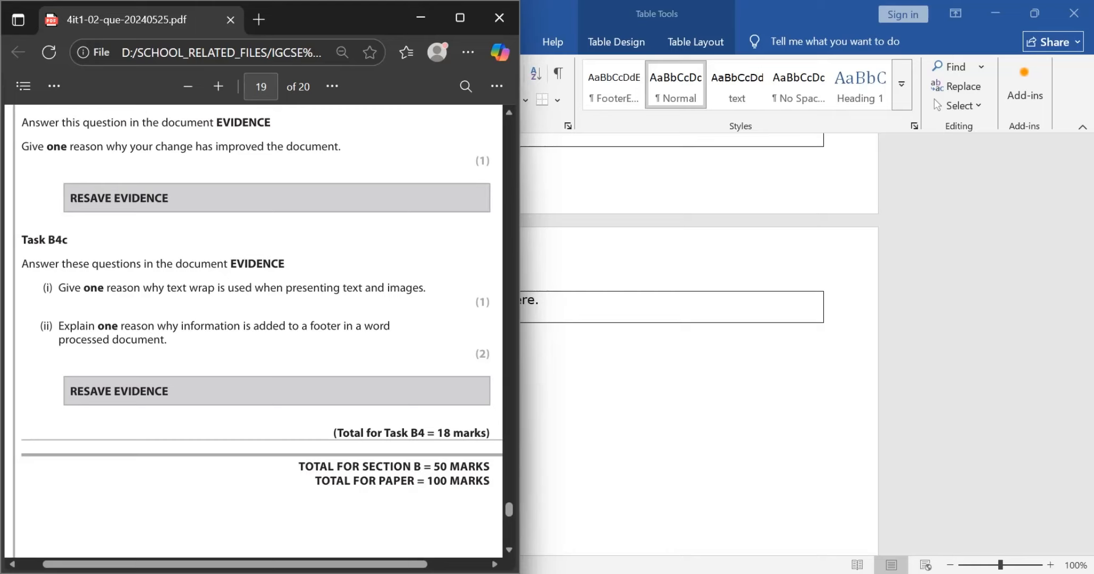
key("alt+Tab")
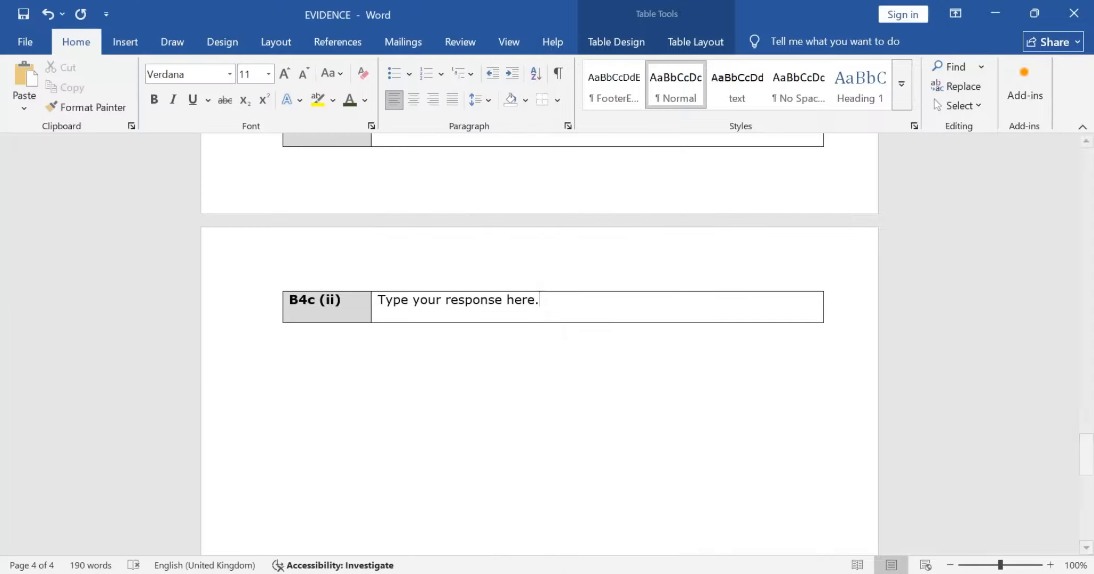
triple_click(543, 301)
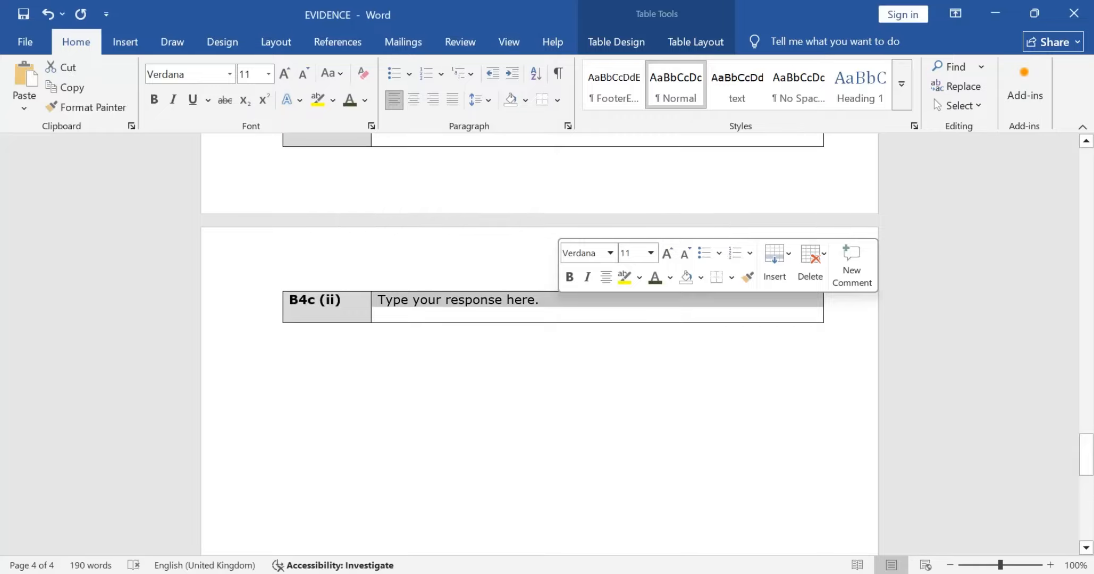
left_click(827, 300)
left_click(542, 301)
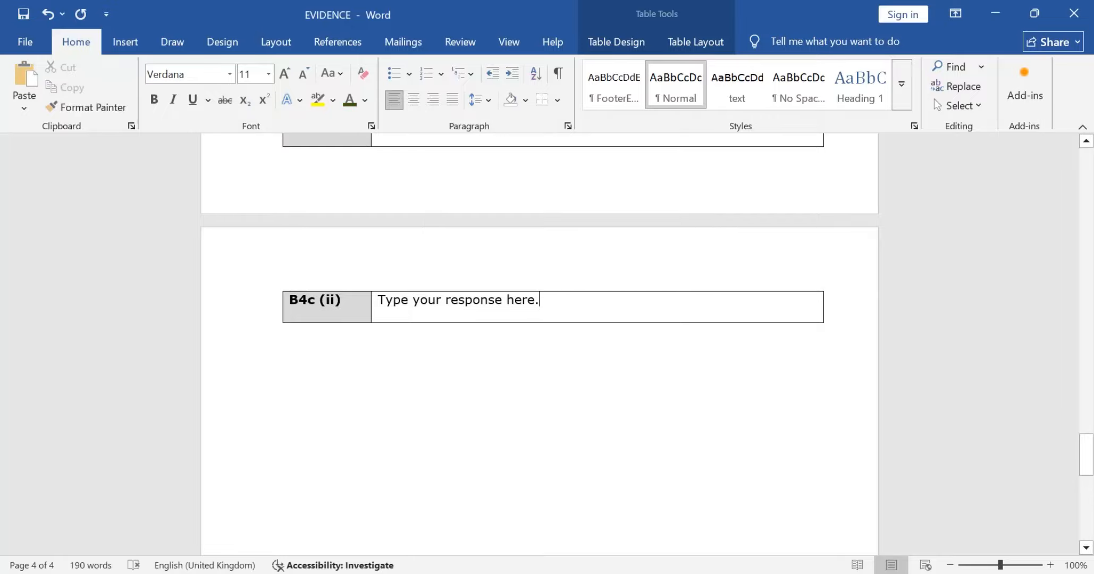
key("BackSpace")
key("BackSpace")
key("BackSpace")
key("BackSpace")
key("BackSpace")
key("BackSpace")
key("BackSpace")
key("BackSpace")
key("BackSpace")
key("BackSpace")
key("BackSpace")
key("BackSpace")
key("BackSpace")
key("BackSpace")
key("BackSpace")
key("BackSpace")
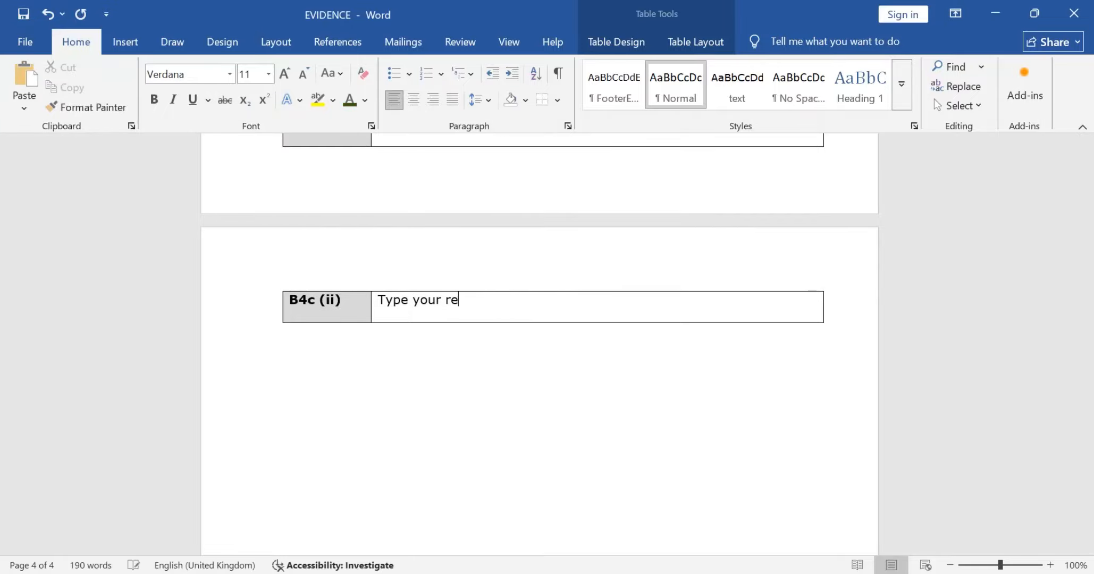
key("BackSpace")
key("BackSpace")
key("BackSpace")
key("BackSpace")
key("BackSpace")
key("BackSpace")
key("BackSpace")
key("BackSpace")
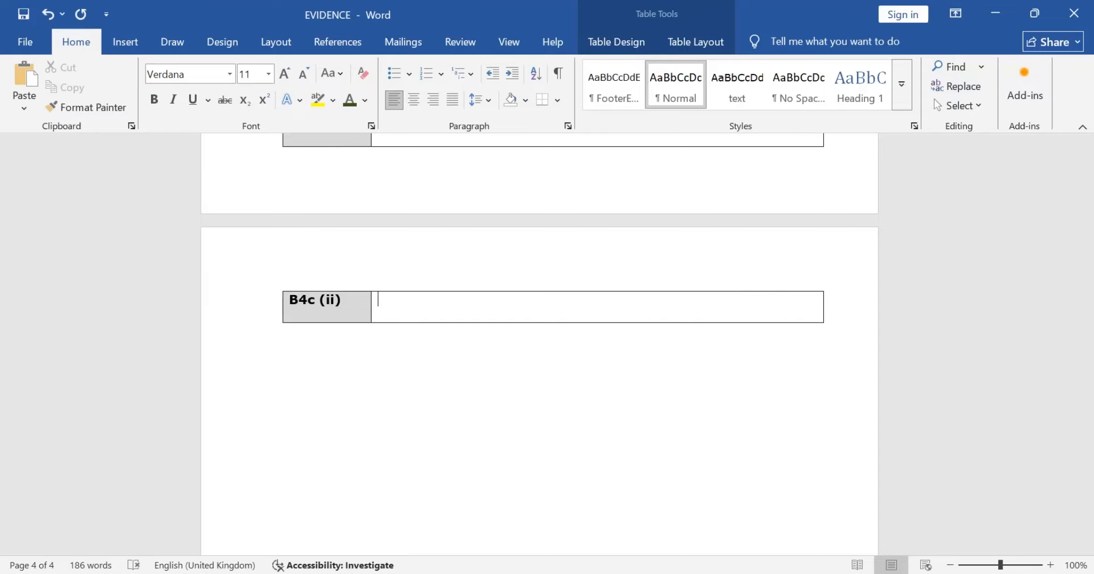
Step: Recheck question B4c (ii) in the exam paper PDF and begin its answer in EVIDENCE with "To separate the"
key("alt+Tab")
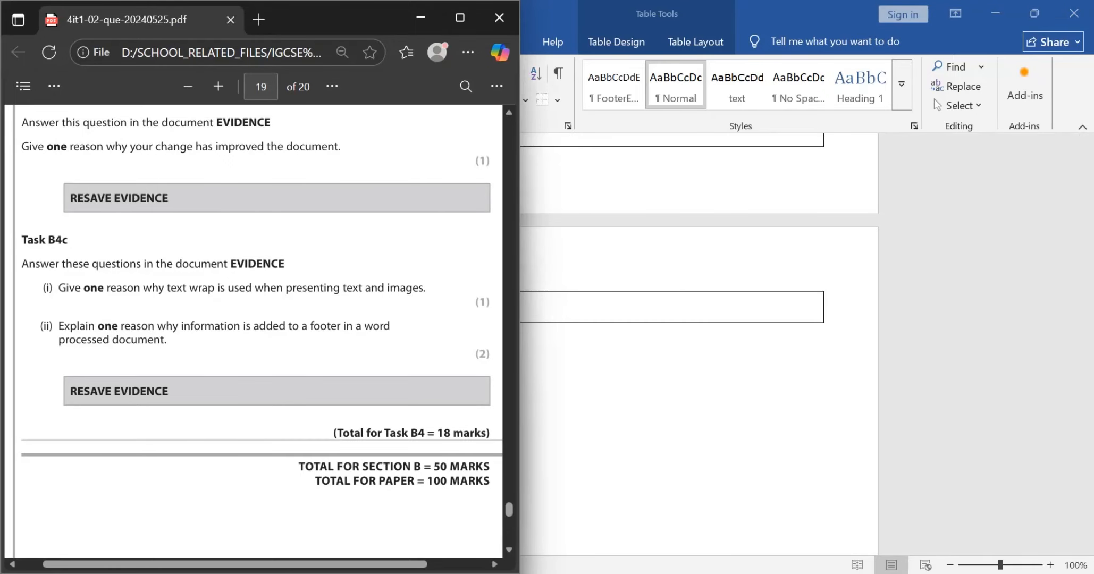
key("alt+Tab")
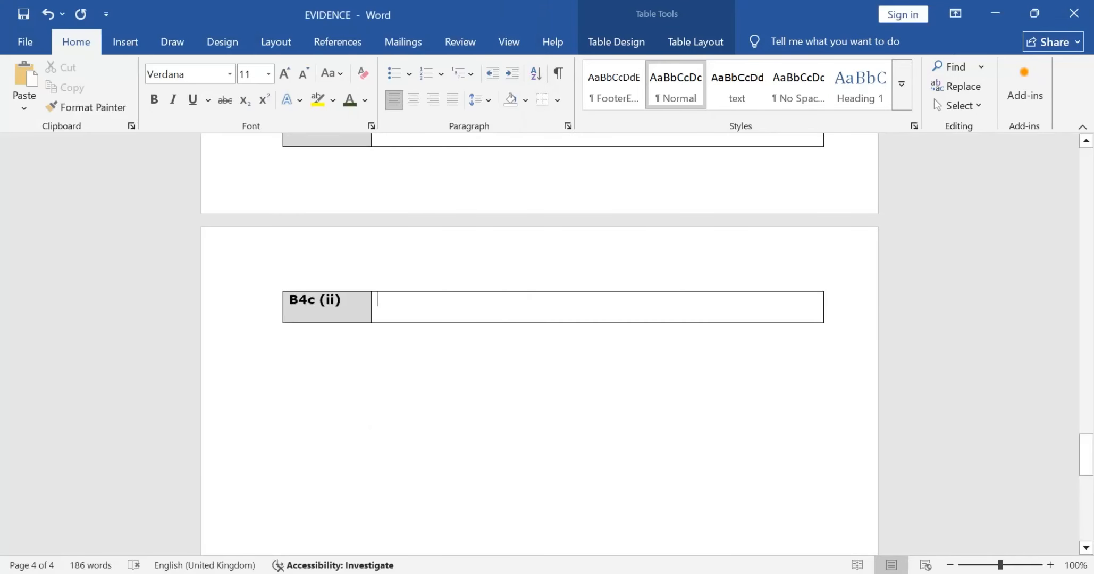
type("TO")
key("BackSpace")
type("o")
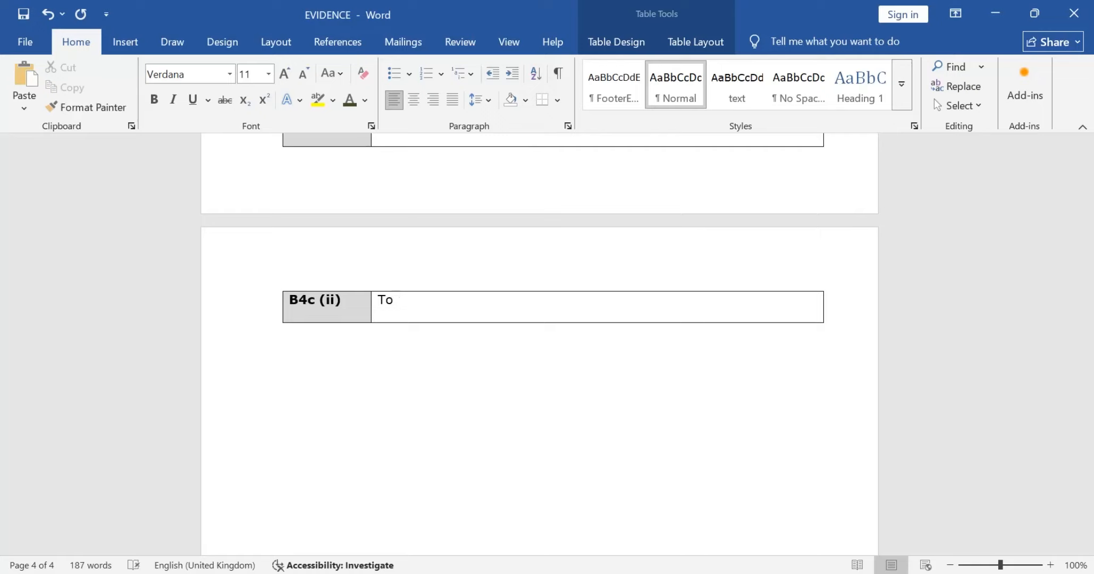
type(" spe")
key("BackSpace")
key("BackSpace")
type("sp")
key("BackSpace")
key("BackSpace")
type("eparate the")
Step: Check the footer question's wording in the PDF again and continue the B4c (ii) answer with "information with the main section"
key("alt+Tab")
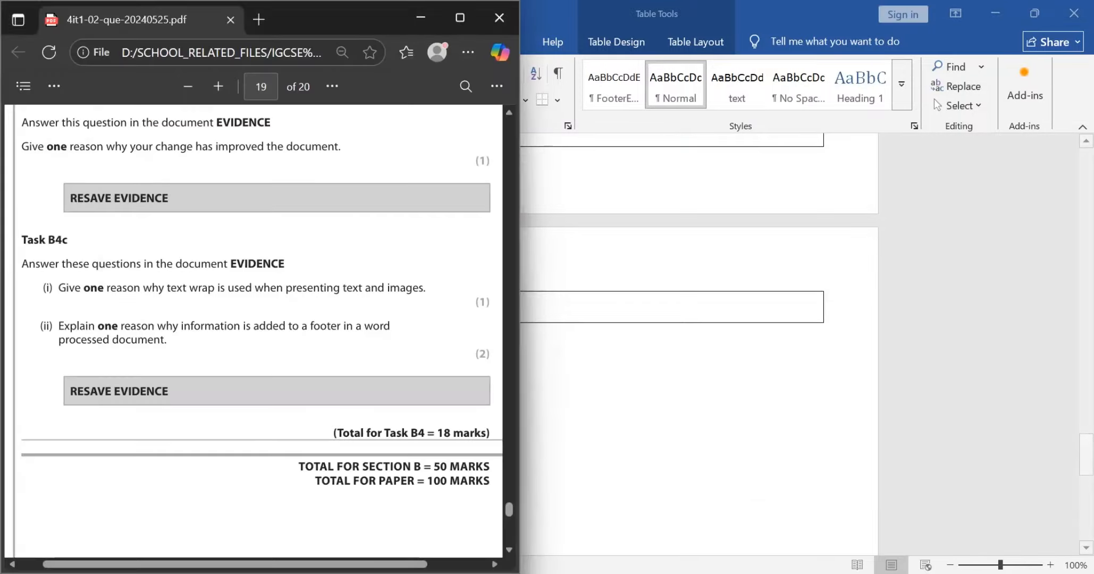
key("alt+Tab")
type("inform")
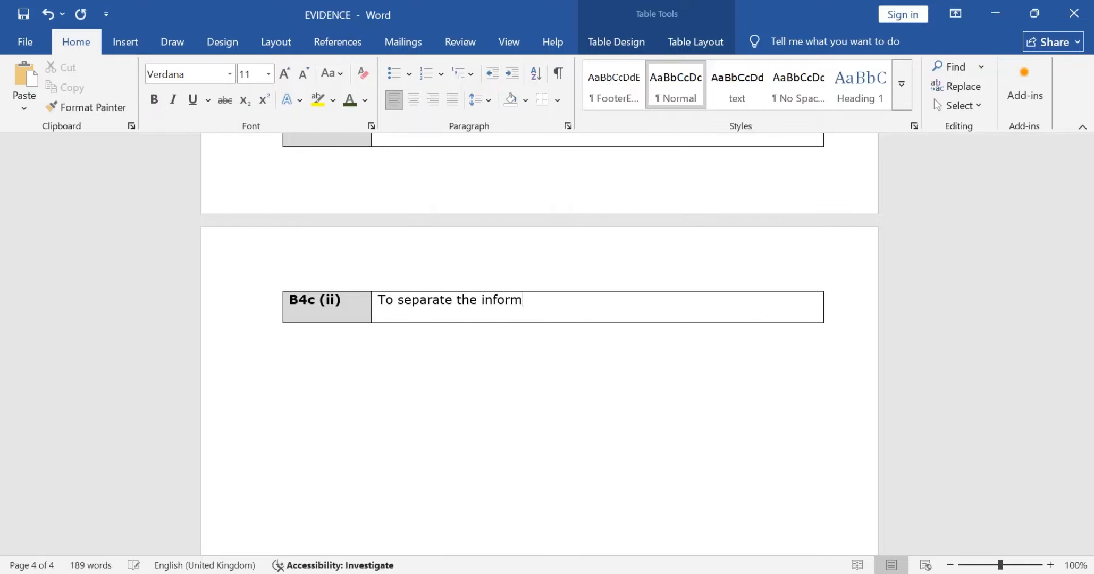
type("ation with the main")
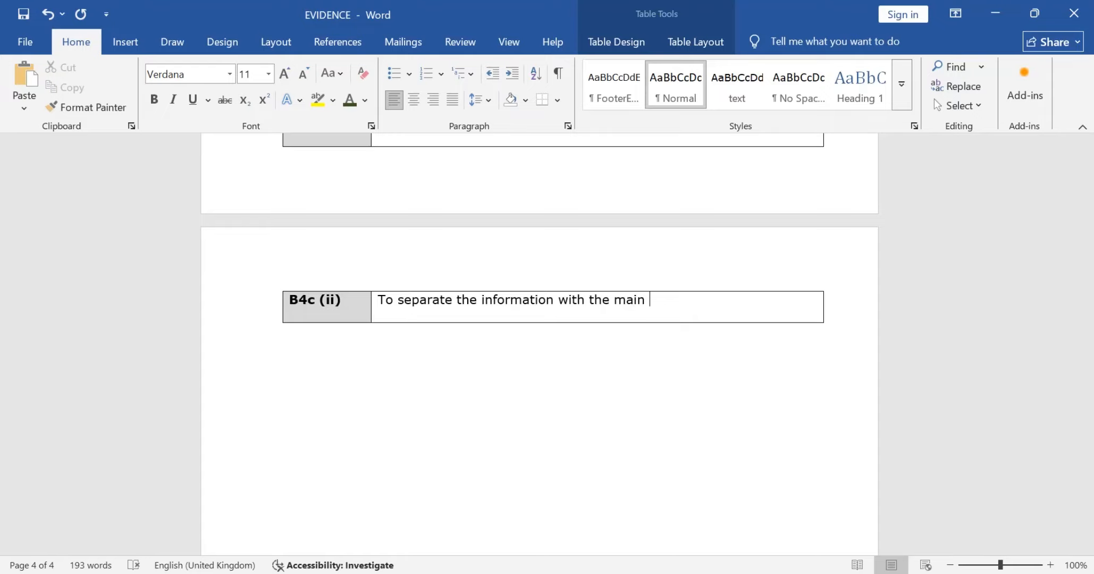
type(" section")
Step: Complete the B4c (ii) answer with "so it will be easier to read." and look over the answers in the EVIDENCE table
type("so it will")
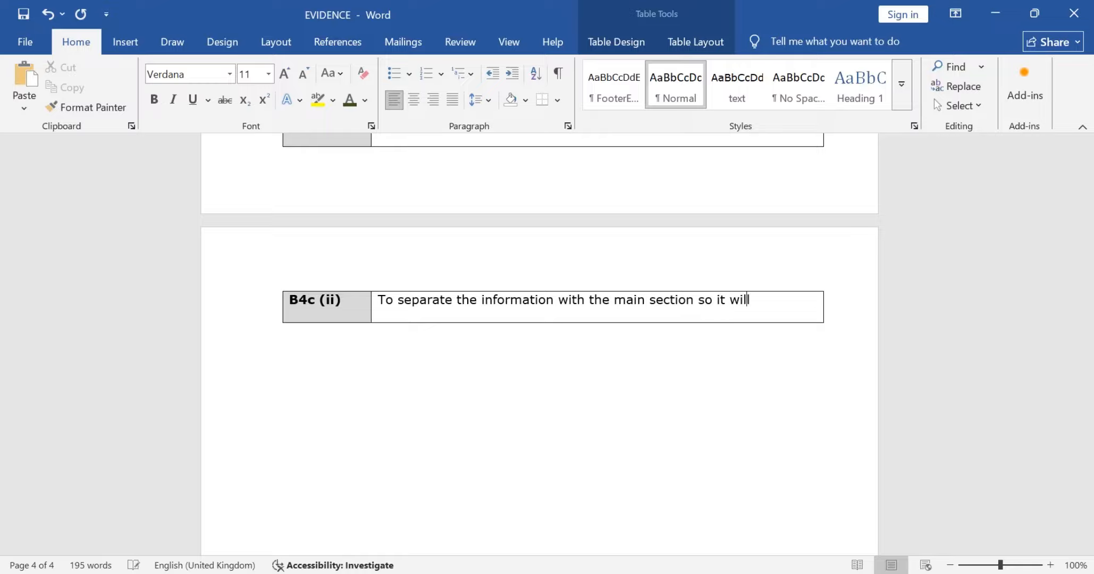
type(" be easier to ")
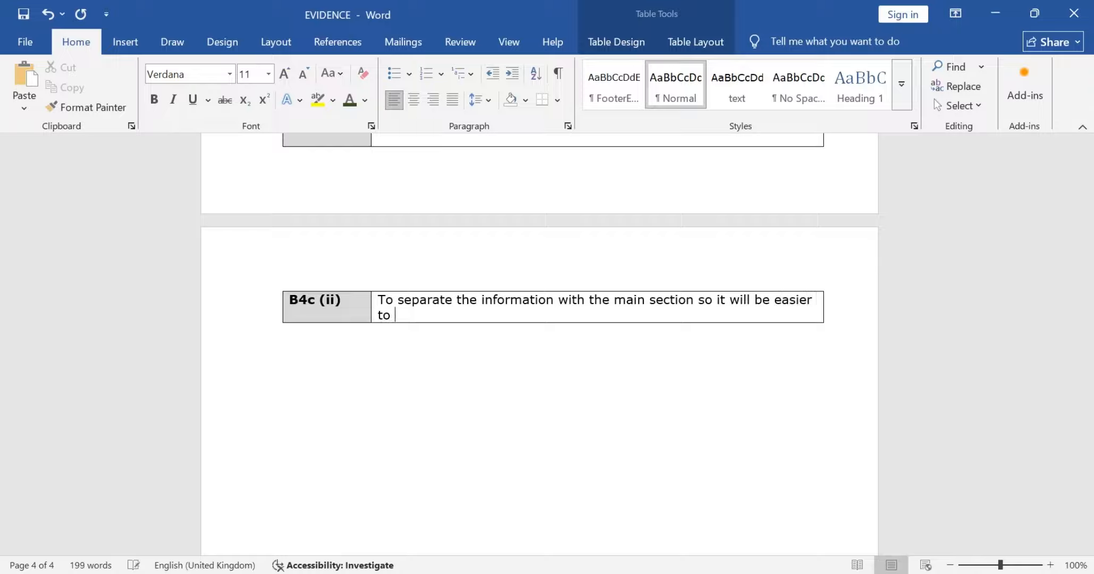
type("read.")
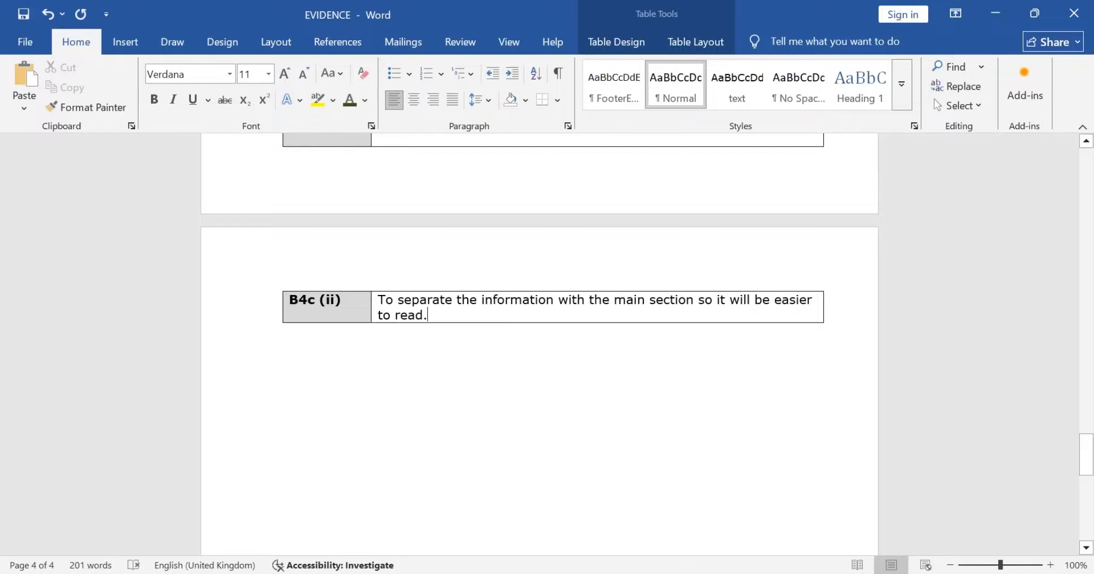
scroll(539, 340, "down", 2)
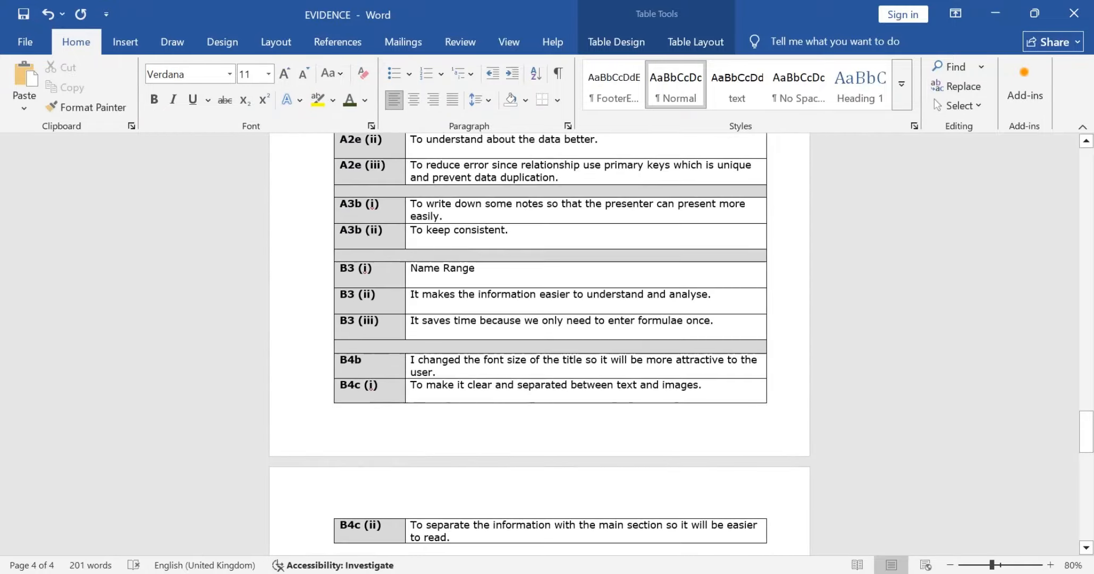
scroll(539, 340, "down", 4)
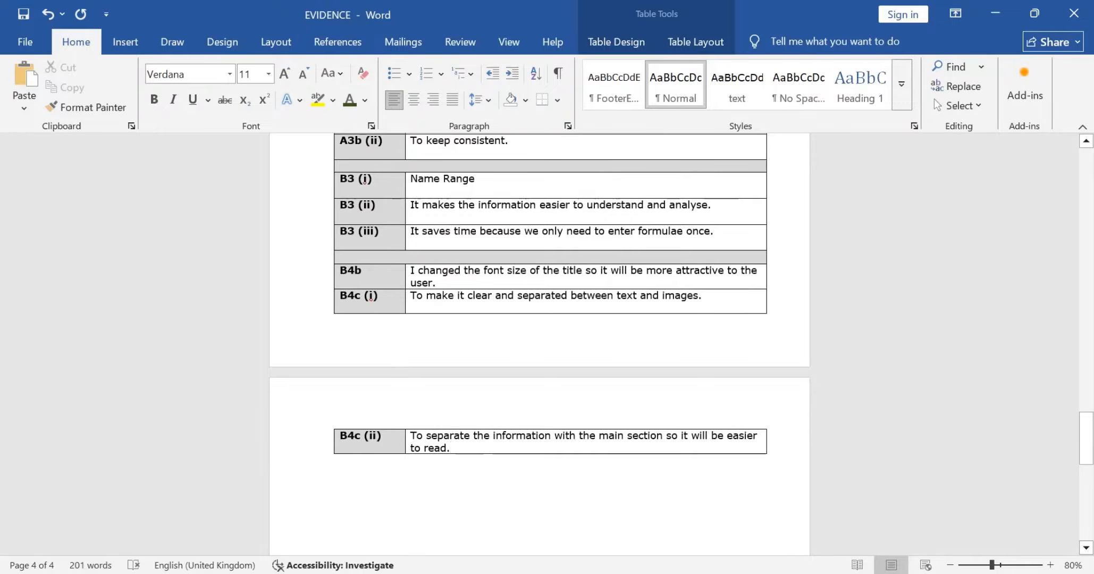
Step: Switch to the exam paper PDF, maximize its window and return to the cover page of the paper
key("alt+Tab")
key("alt+Tab")
key("alt+Tab")
key("alt+Tab")
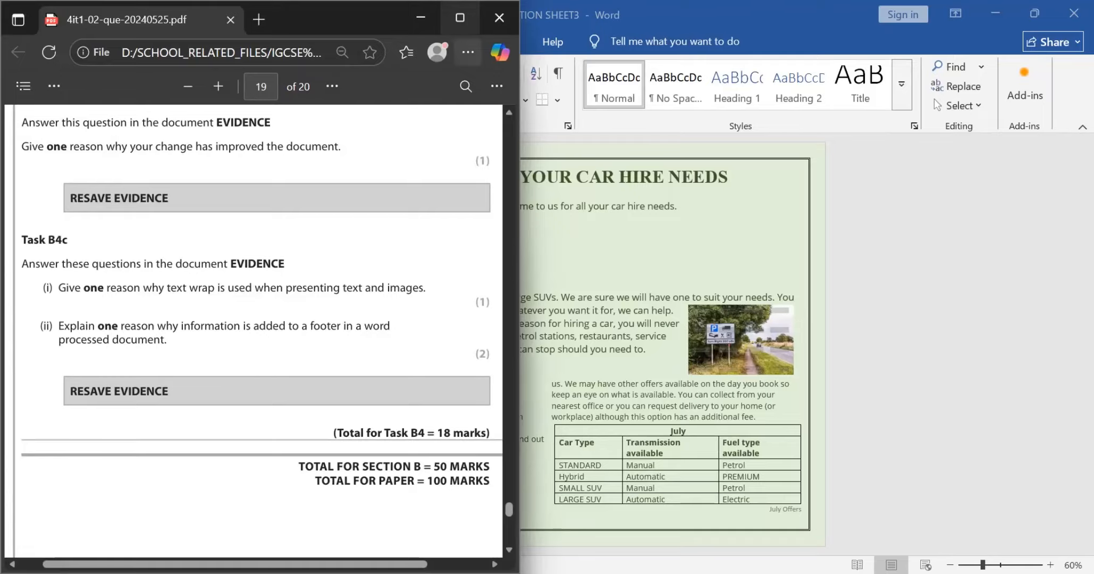
left_click(460, 18)
scroll(540, 335, "up", 20)
scroll(540, 335, "up", 20)
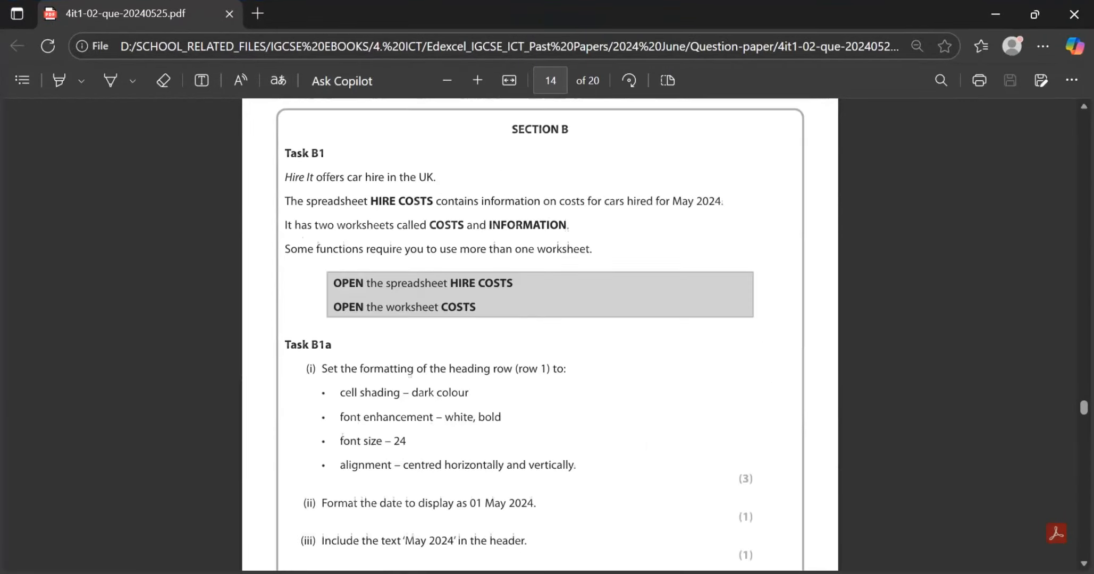
scroll(539, 335, "up", 20)
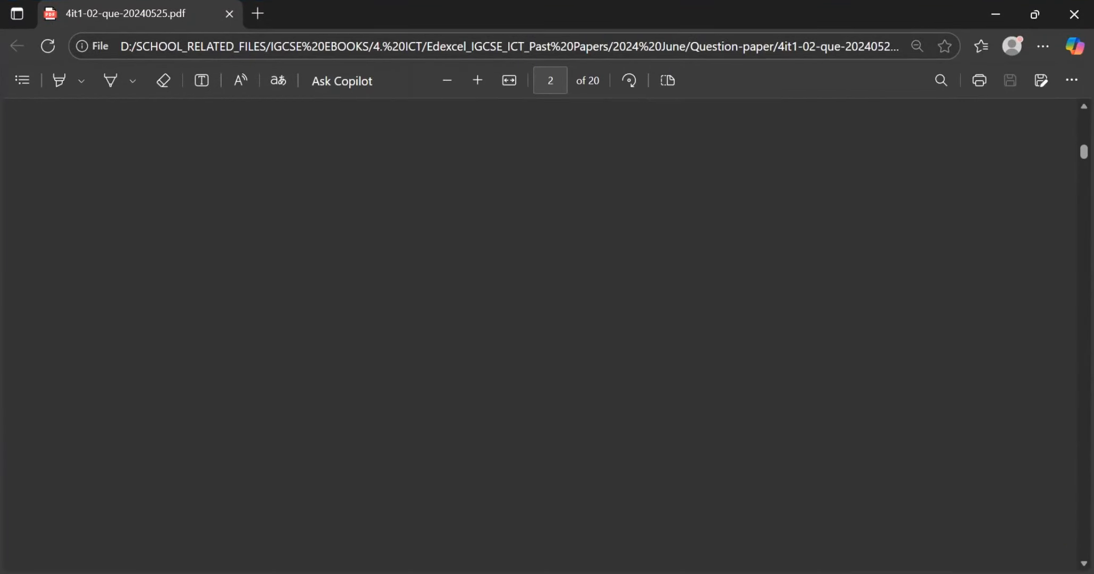
scroll(402, 281, "up", 2)
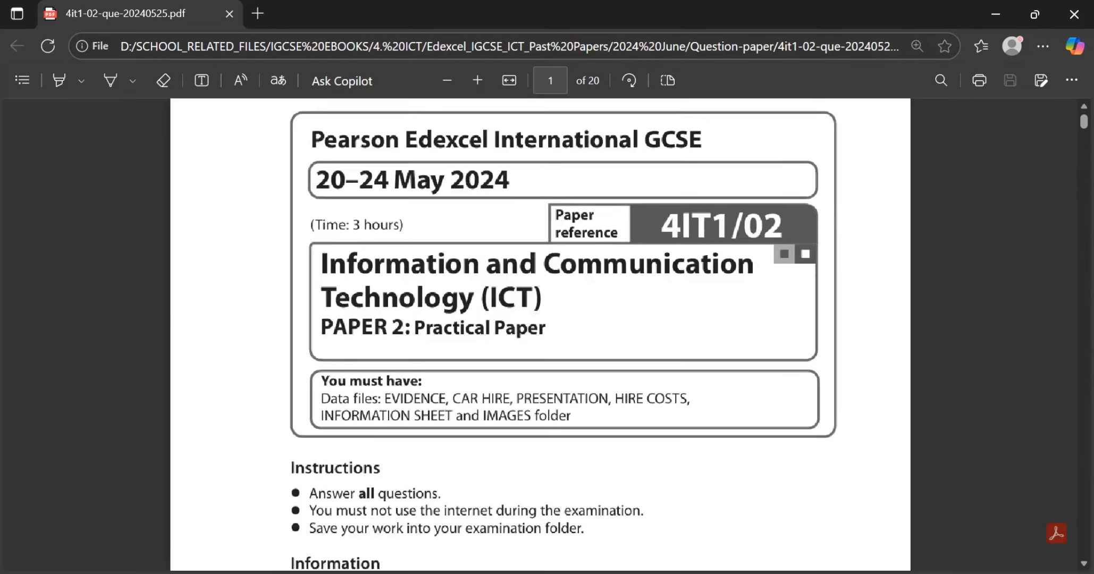
scroll(401, 281, "up", 1)
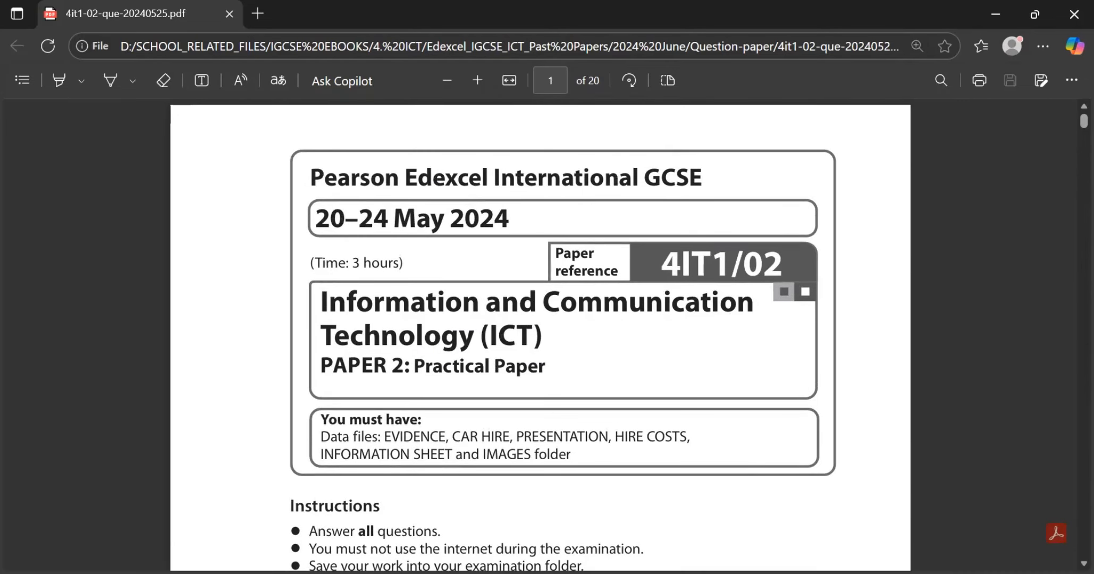